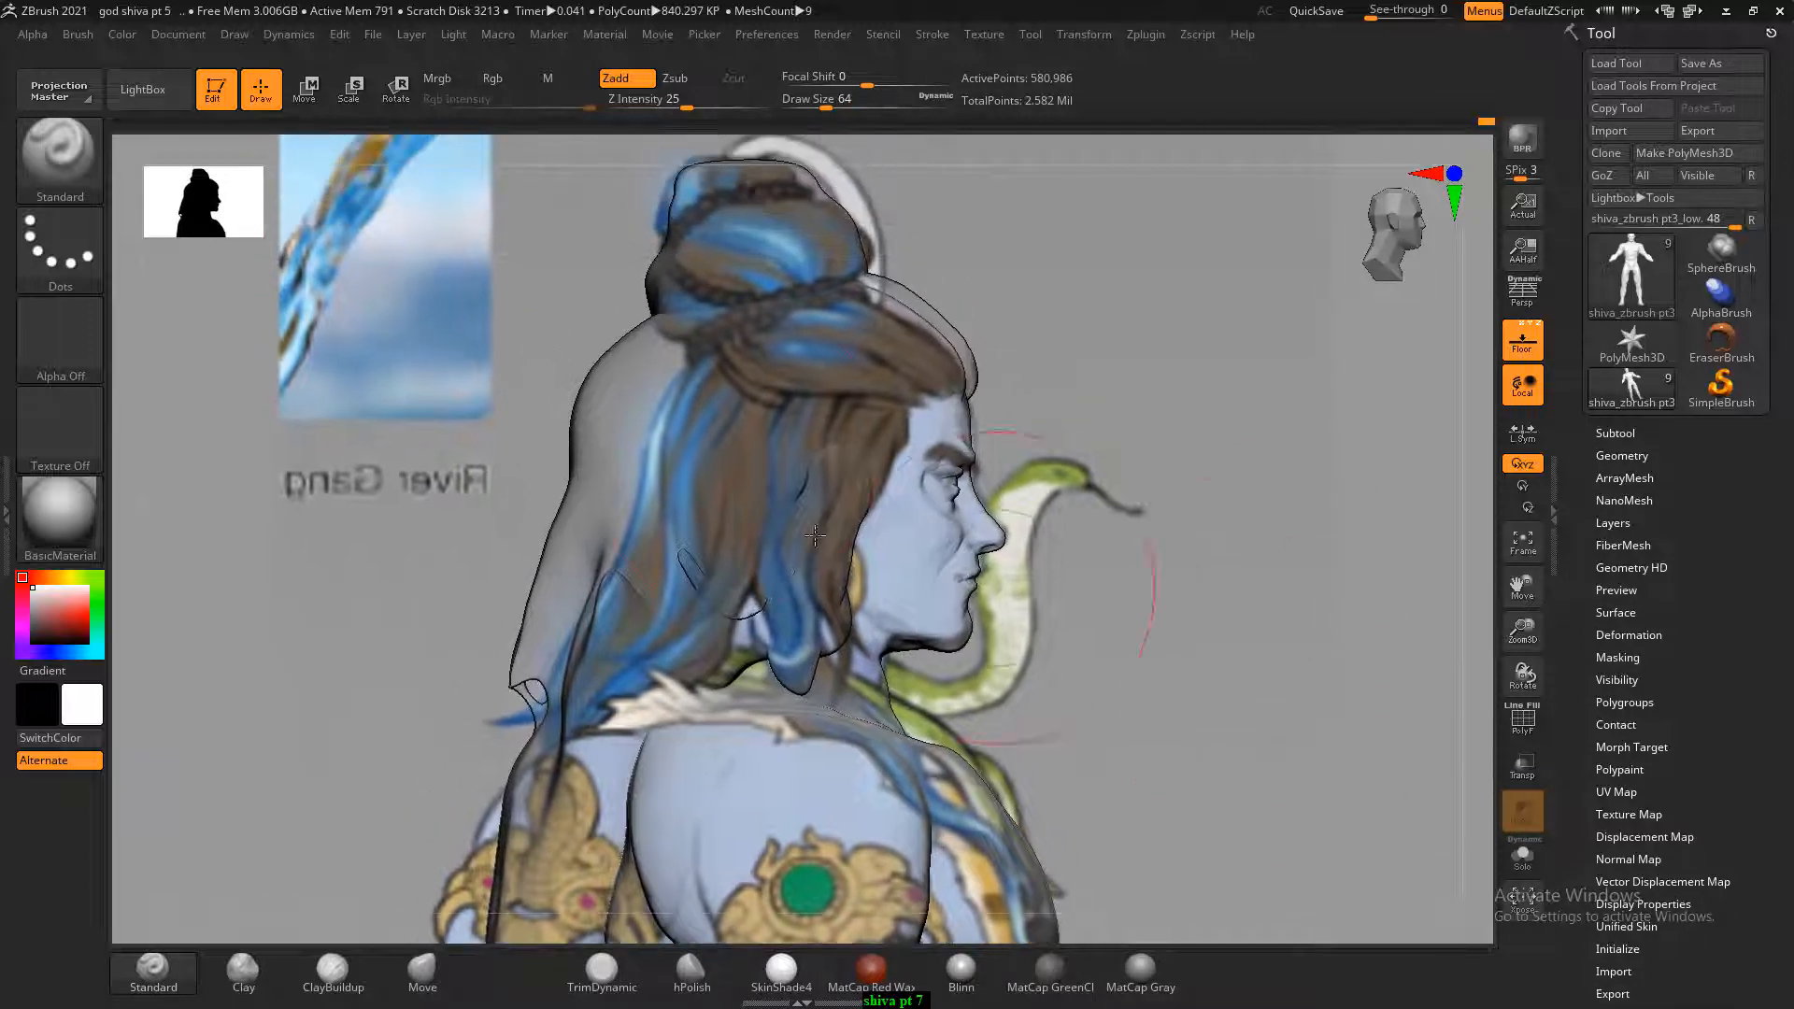
Reshape the back of the hair mesh with the Move brush to match the side-view reference.
alt+click(677, 393)
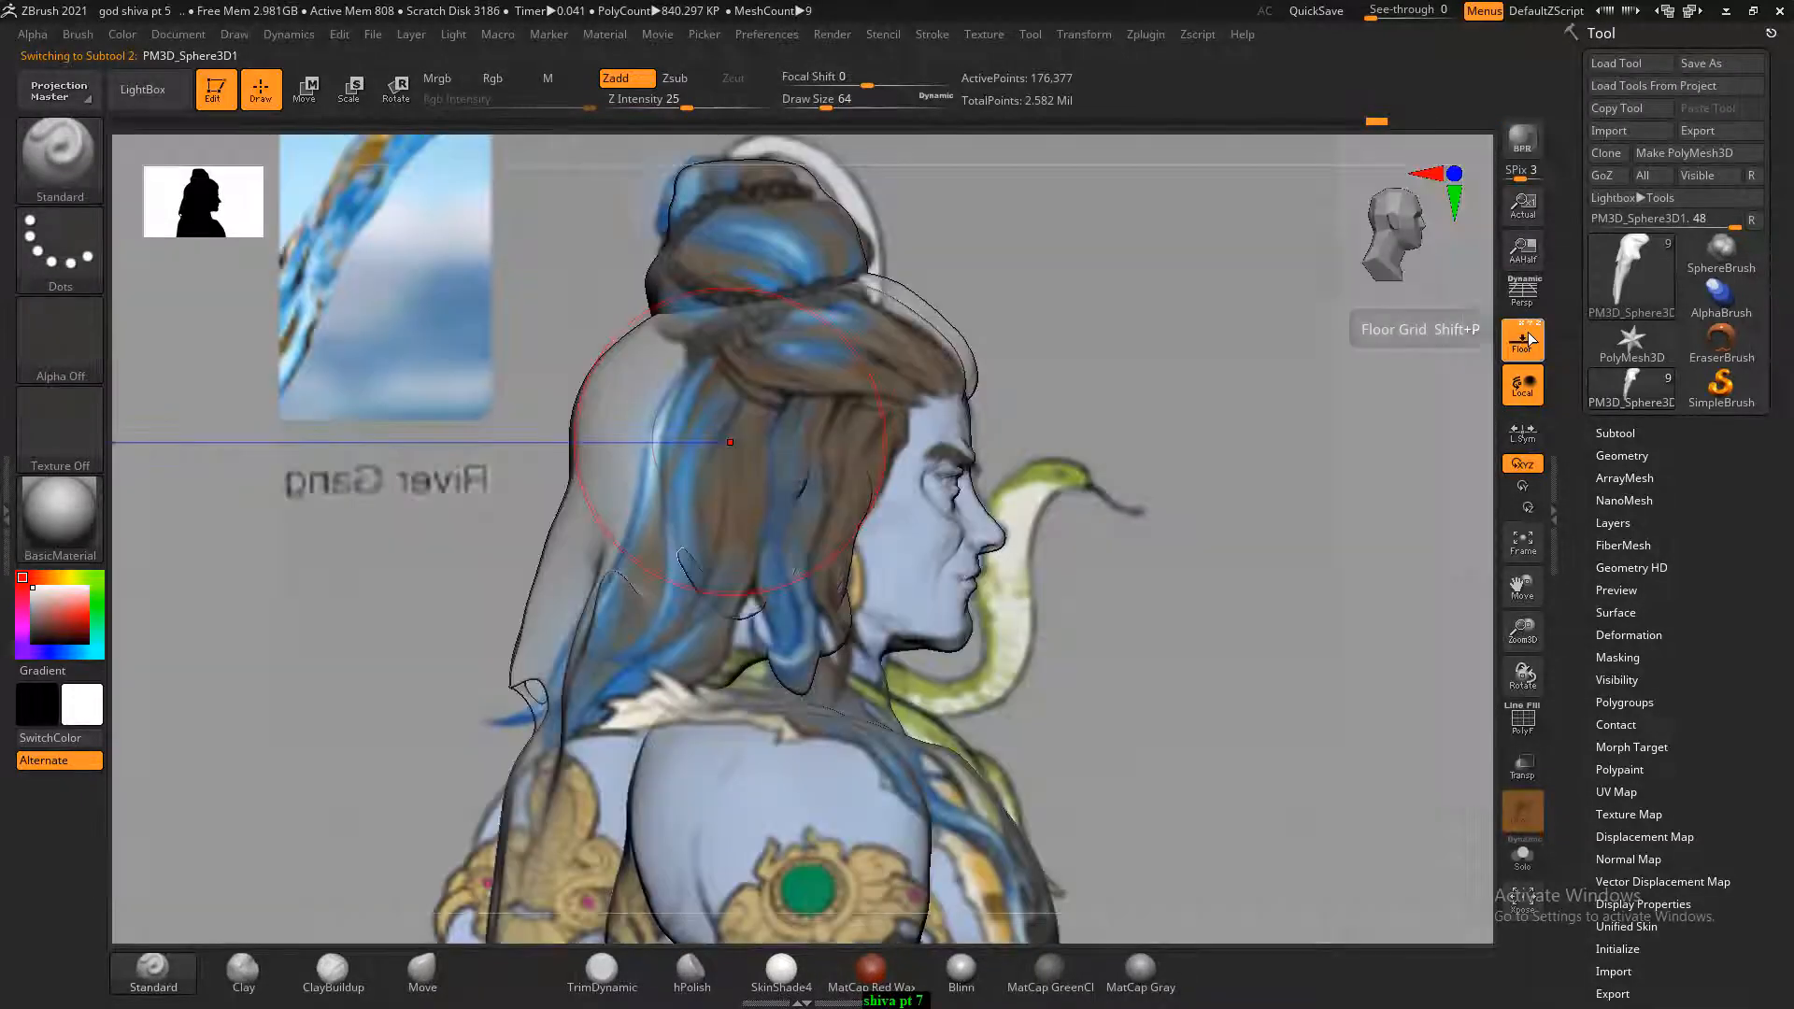
click(1529, 340)
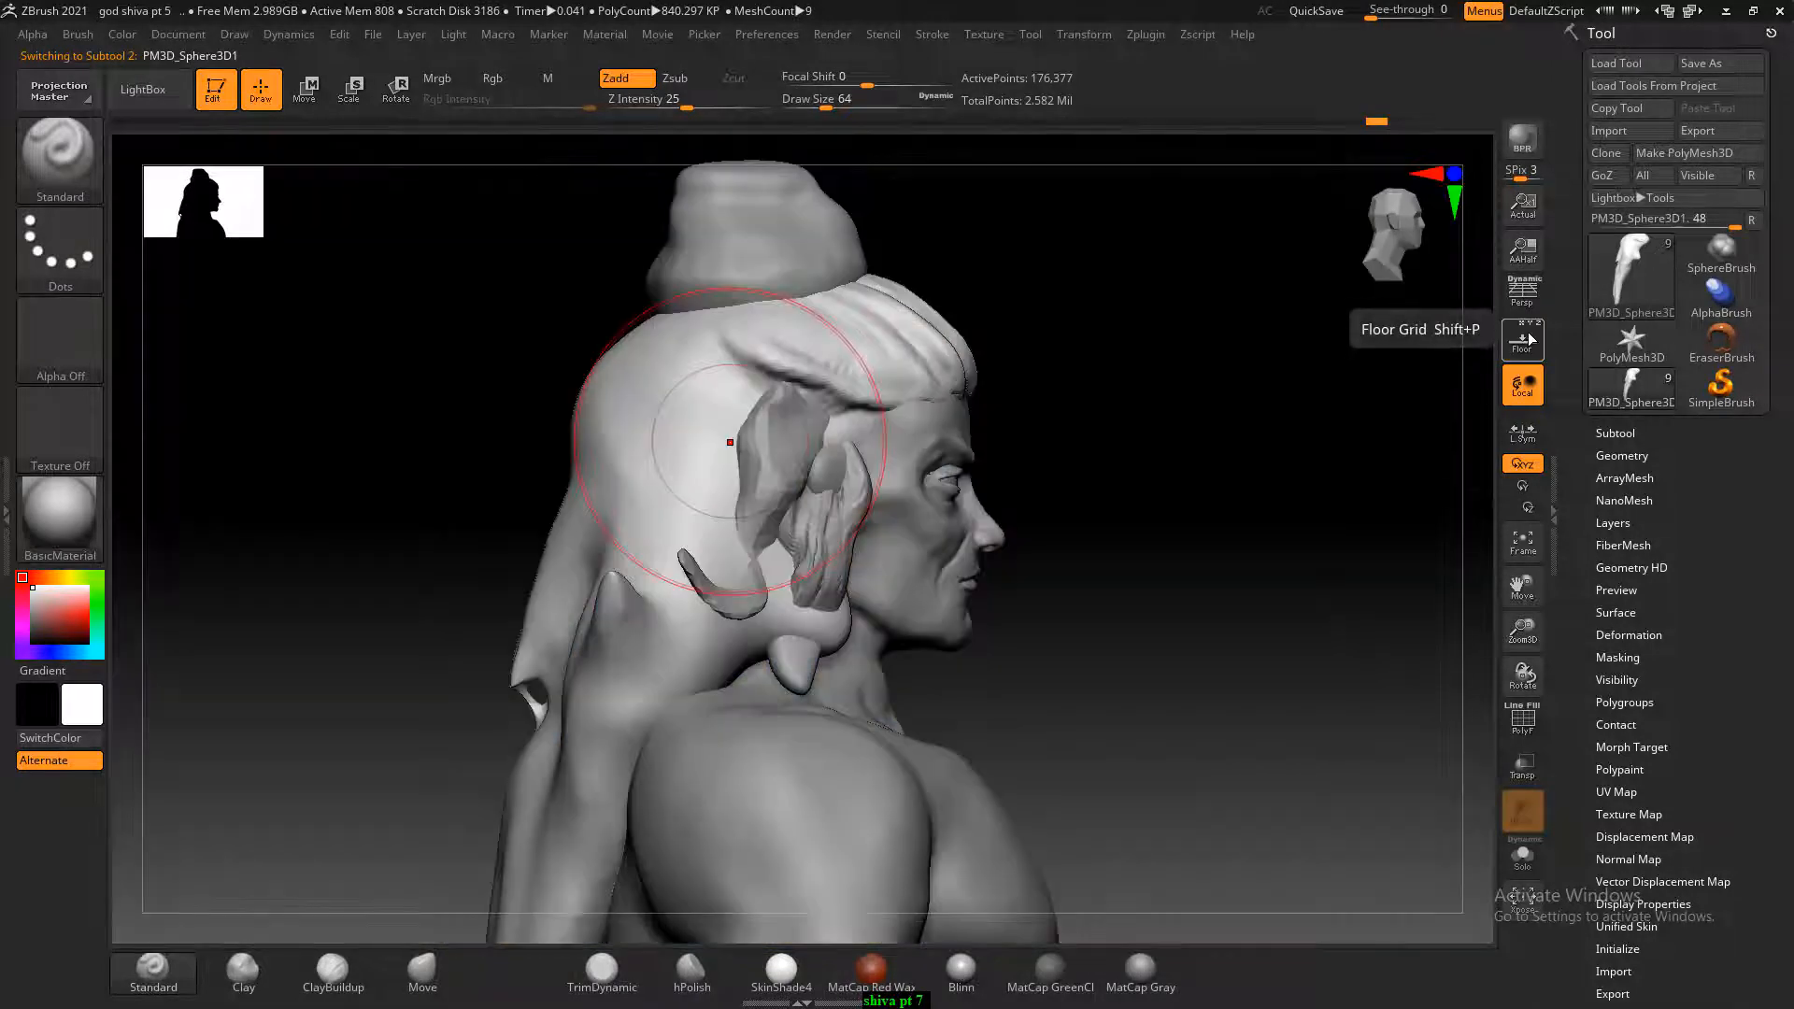
click(1529, 340)
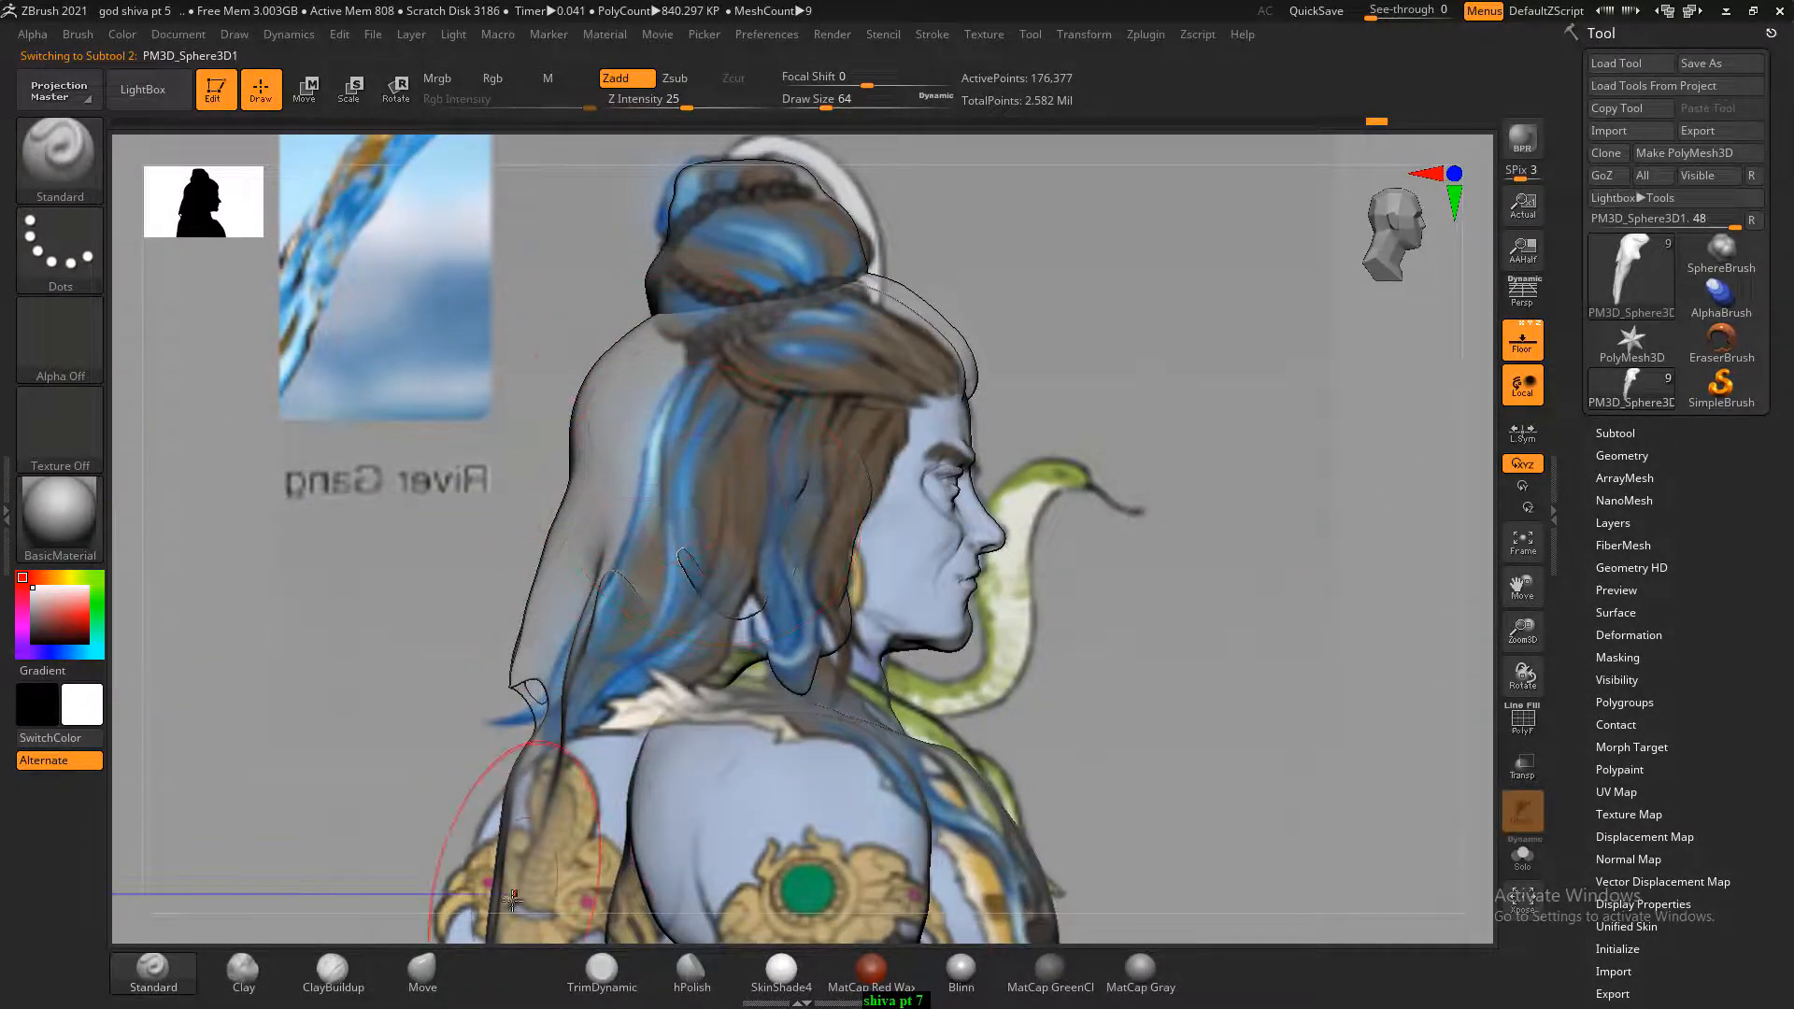
click(423, 972)
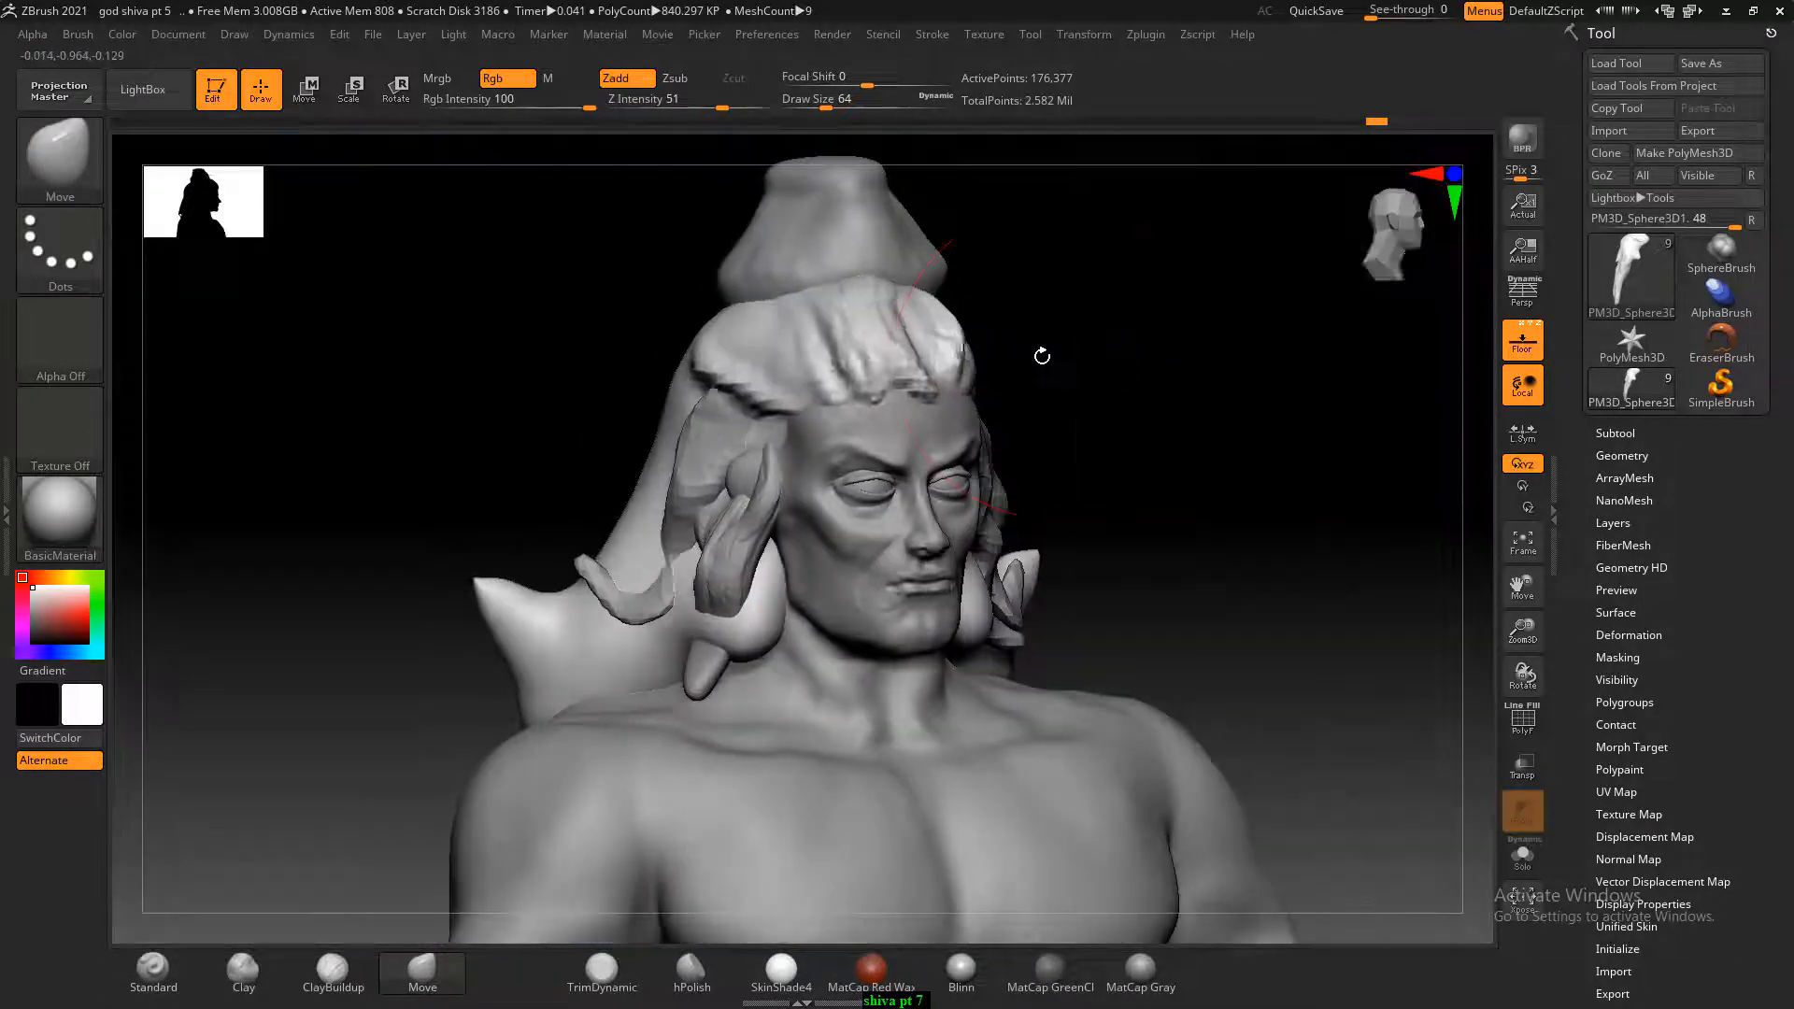
shift+drag(1153, 361, 1218, 384)
drag(625, 412, 676, 353)
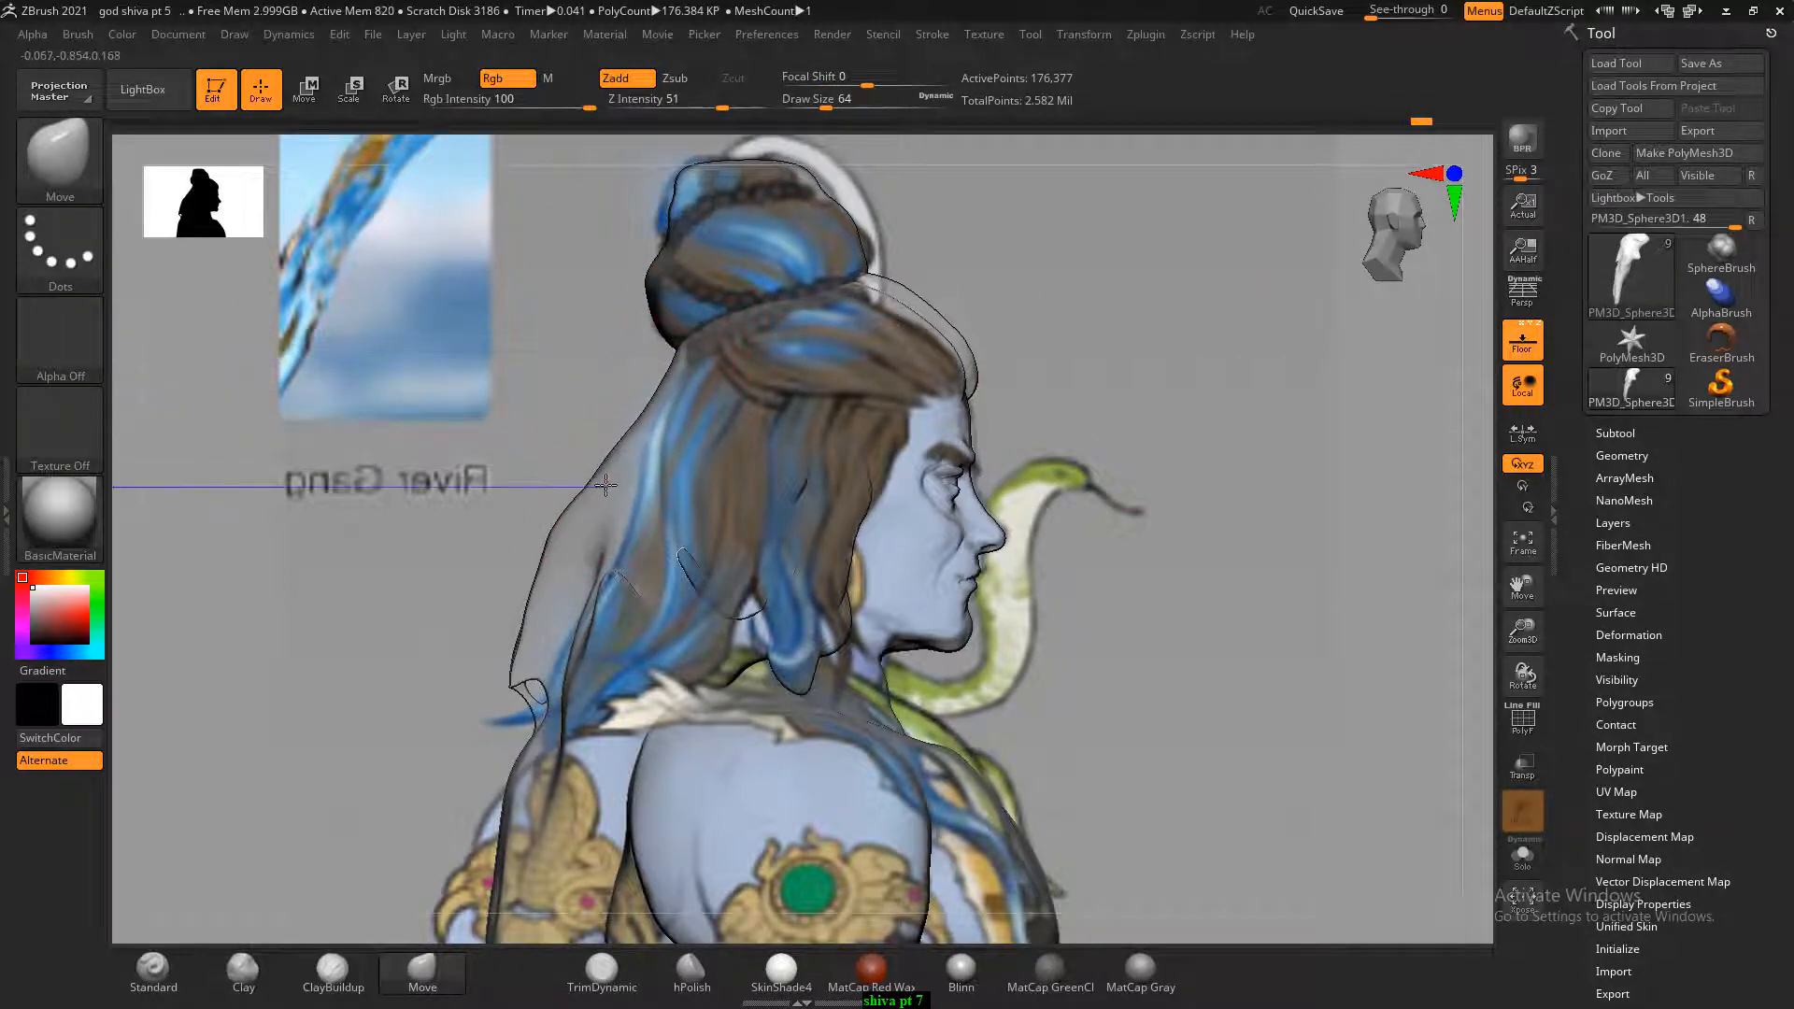
drag(558, 546, 581, 539)
mouse_move(526, 645)
mouse_down()
mouse_move(548, 647)
mouse_move(529, 570)
mouse_up()
Push the front of the hair mesh inward with the Move brush to fit the reference's hairline in side view.
drag(1121, 452, 1050, 464)
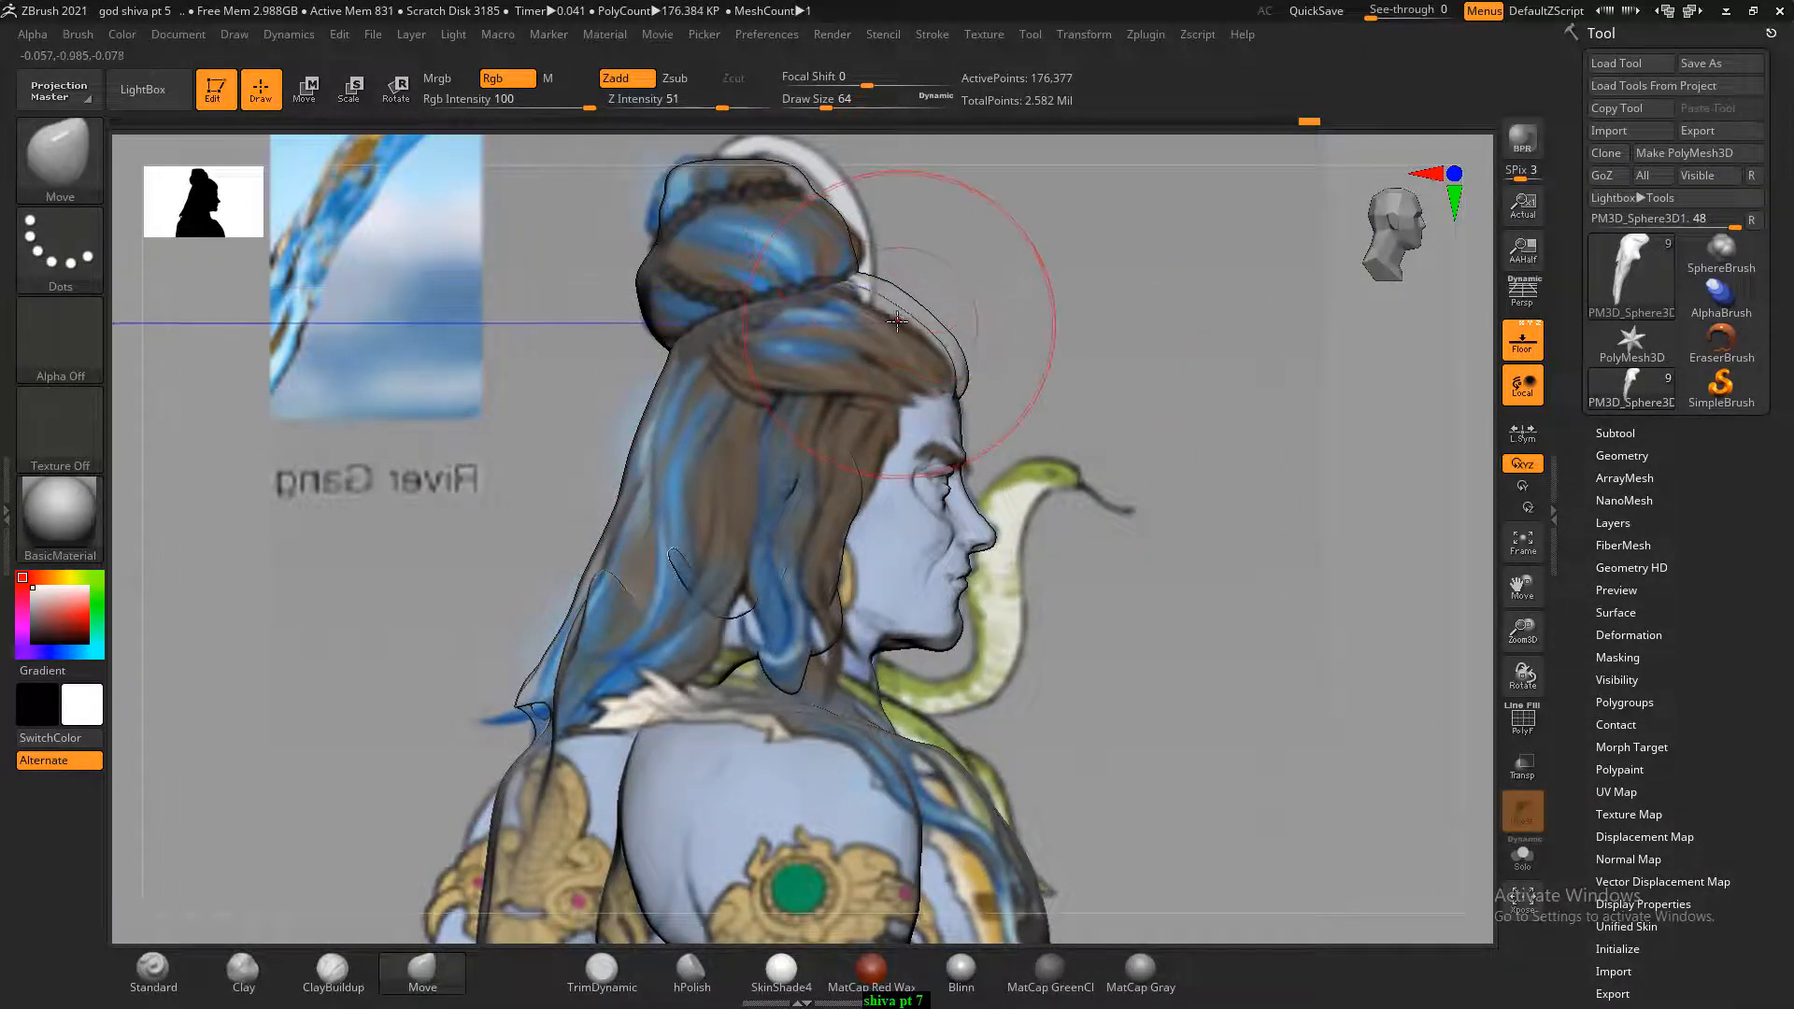
drag(895, 304, 934, 363)
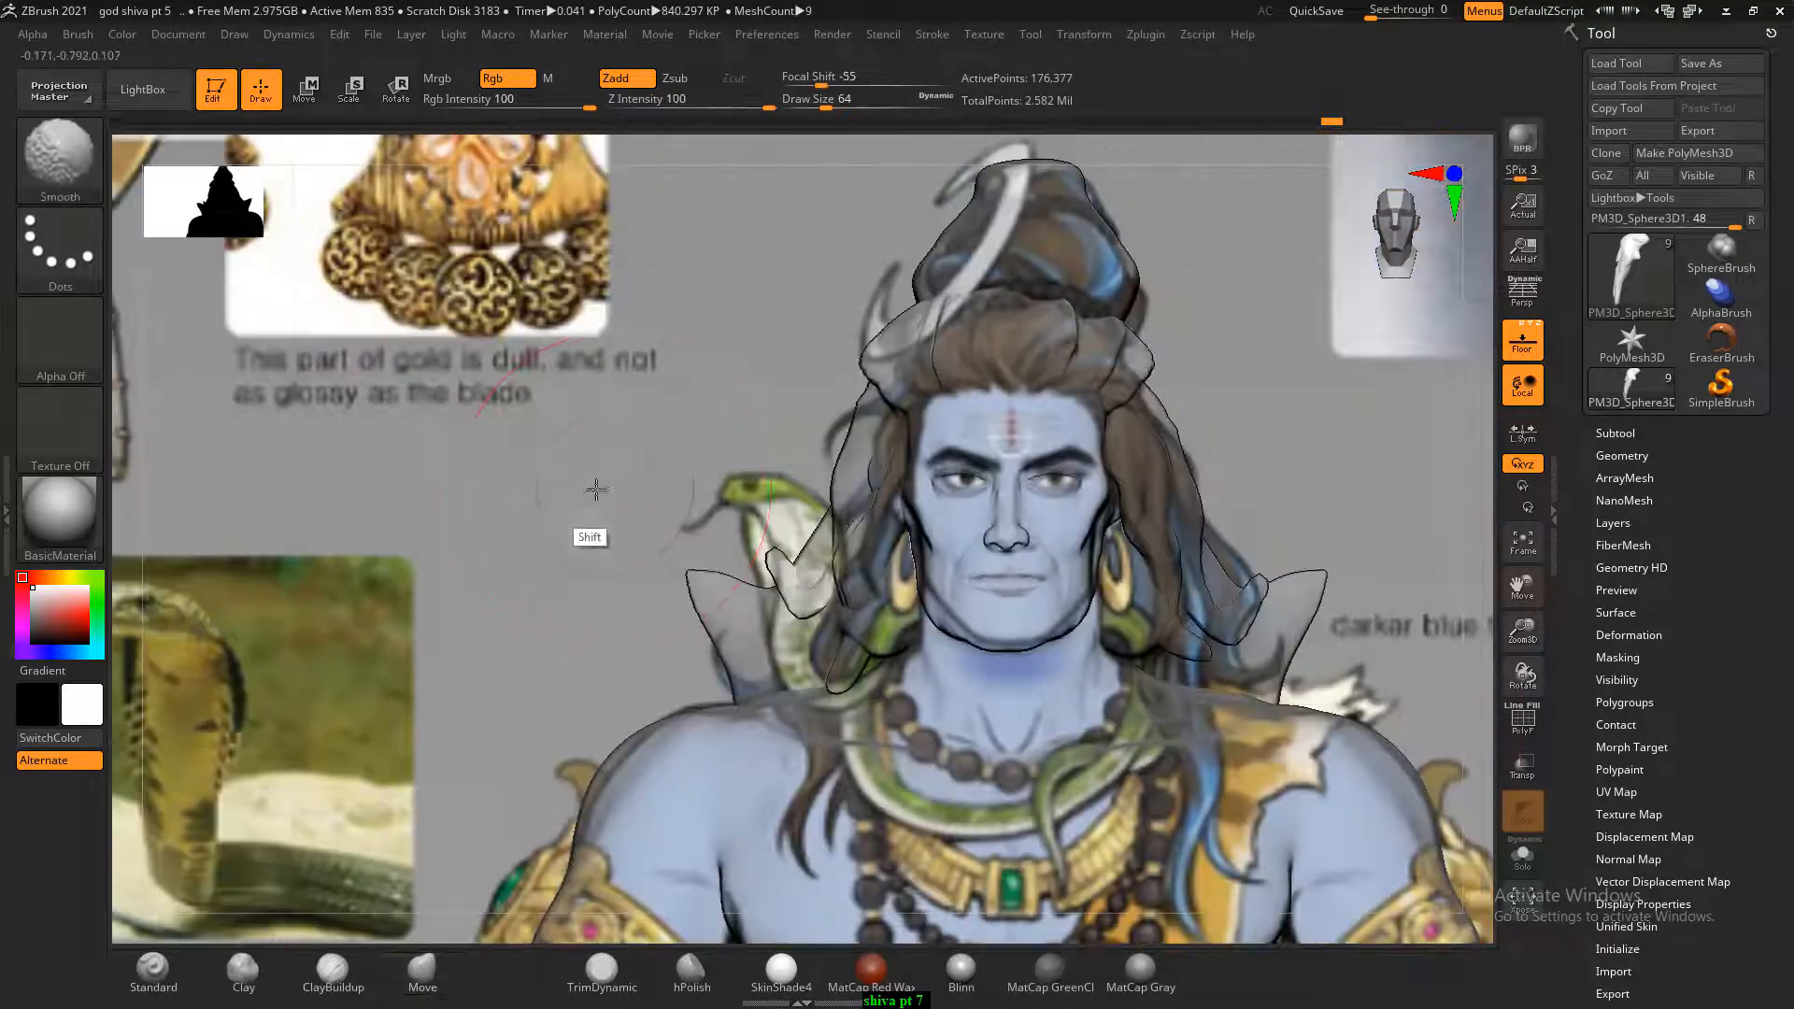
mouse_move(649, 464)
alt+mouse_down()
mouse_move(573, 496)
mouse_move(1179, 481)
alt+mouse_up()
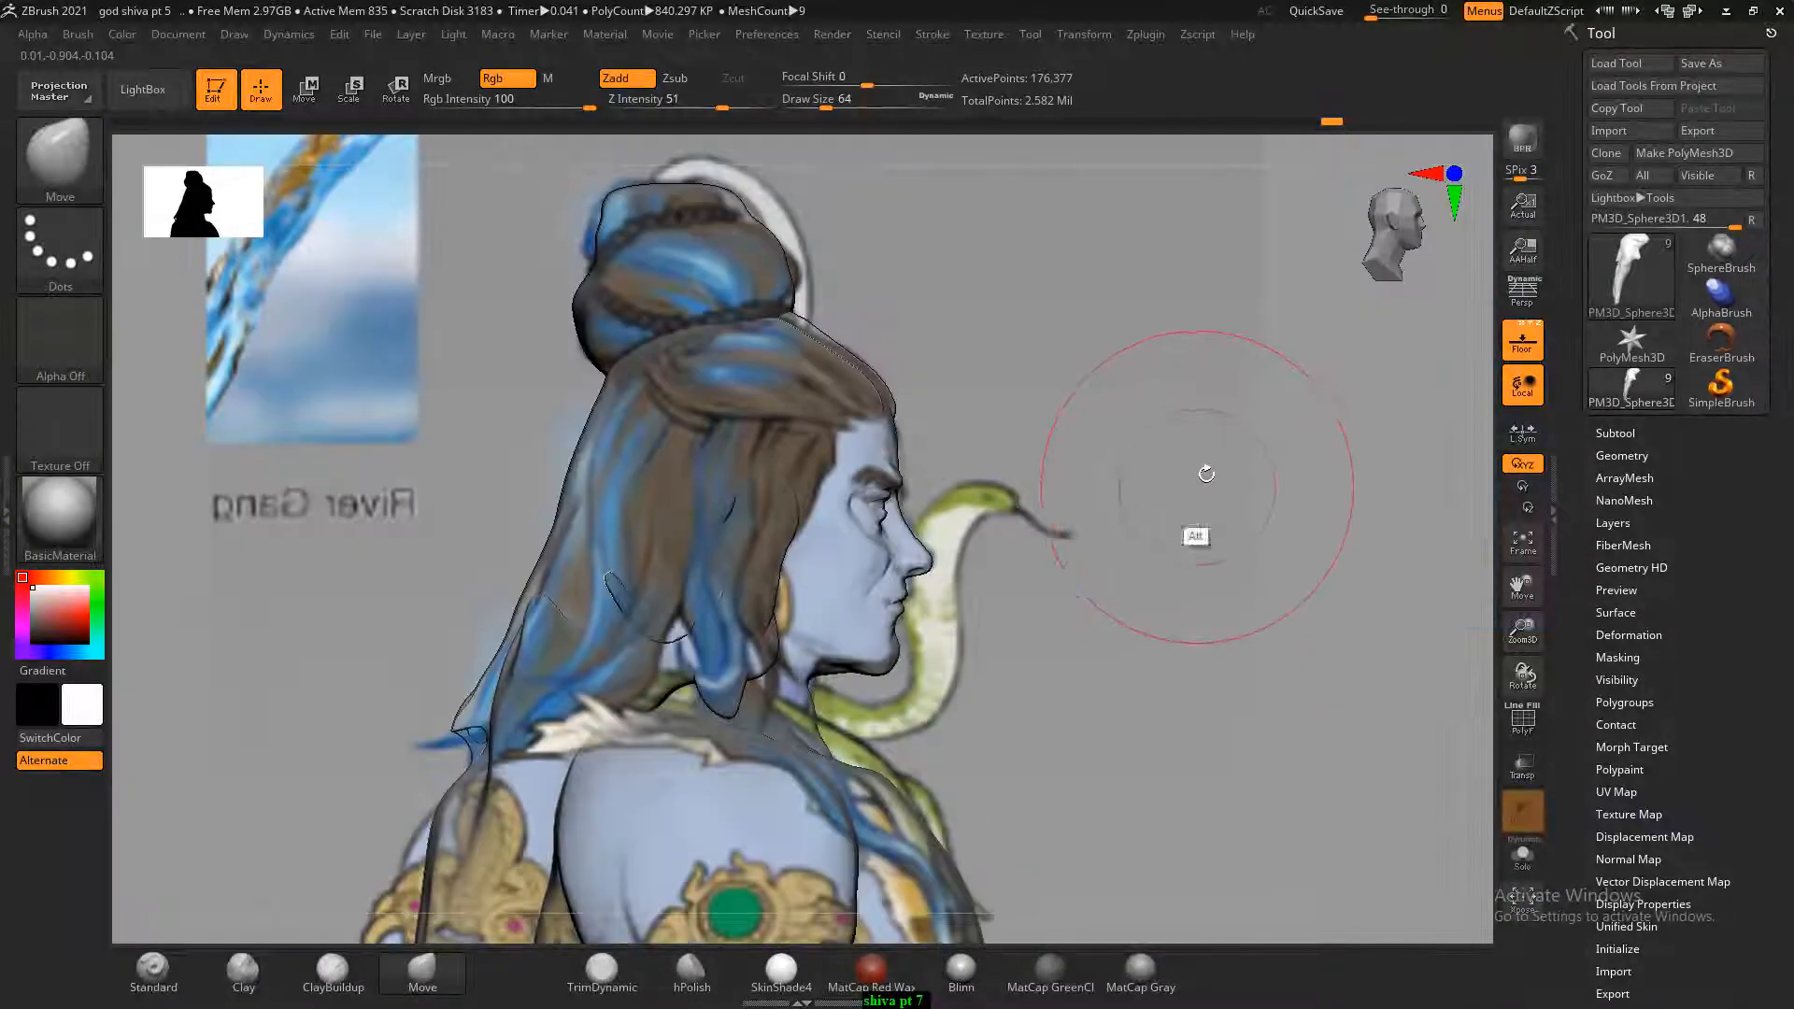
mouse_move(1193, 526)
alt+mouse_down()
mouse_move(1221, 548)
mouse_move(1209, 440)
mouse_move(1071, 542)
alt+mouse_up()
Adjust the upper forehead of the body mesh beneath the front hair using the Move brush, reducing its draw size to 22.
alt+click(945, 574)
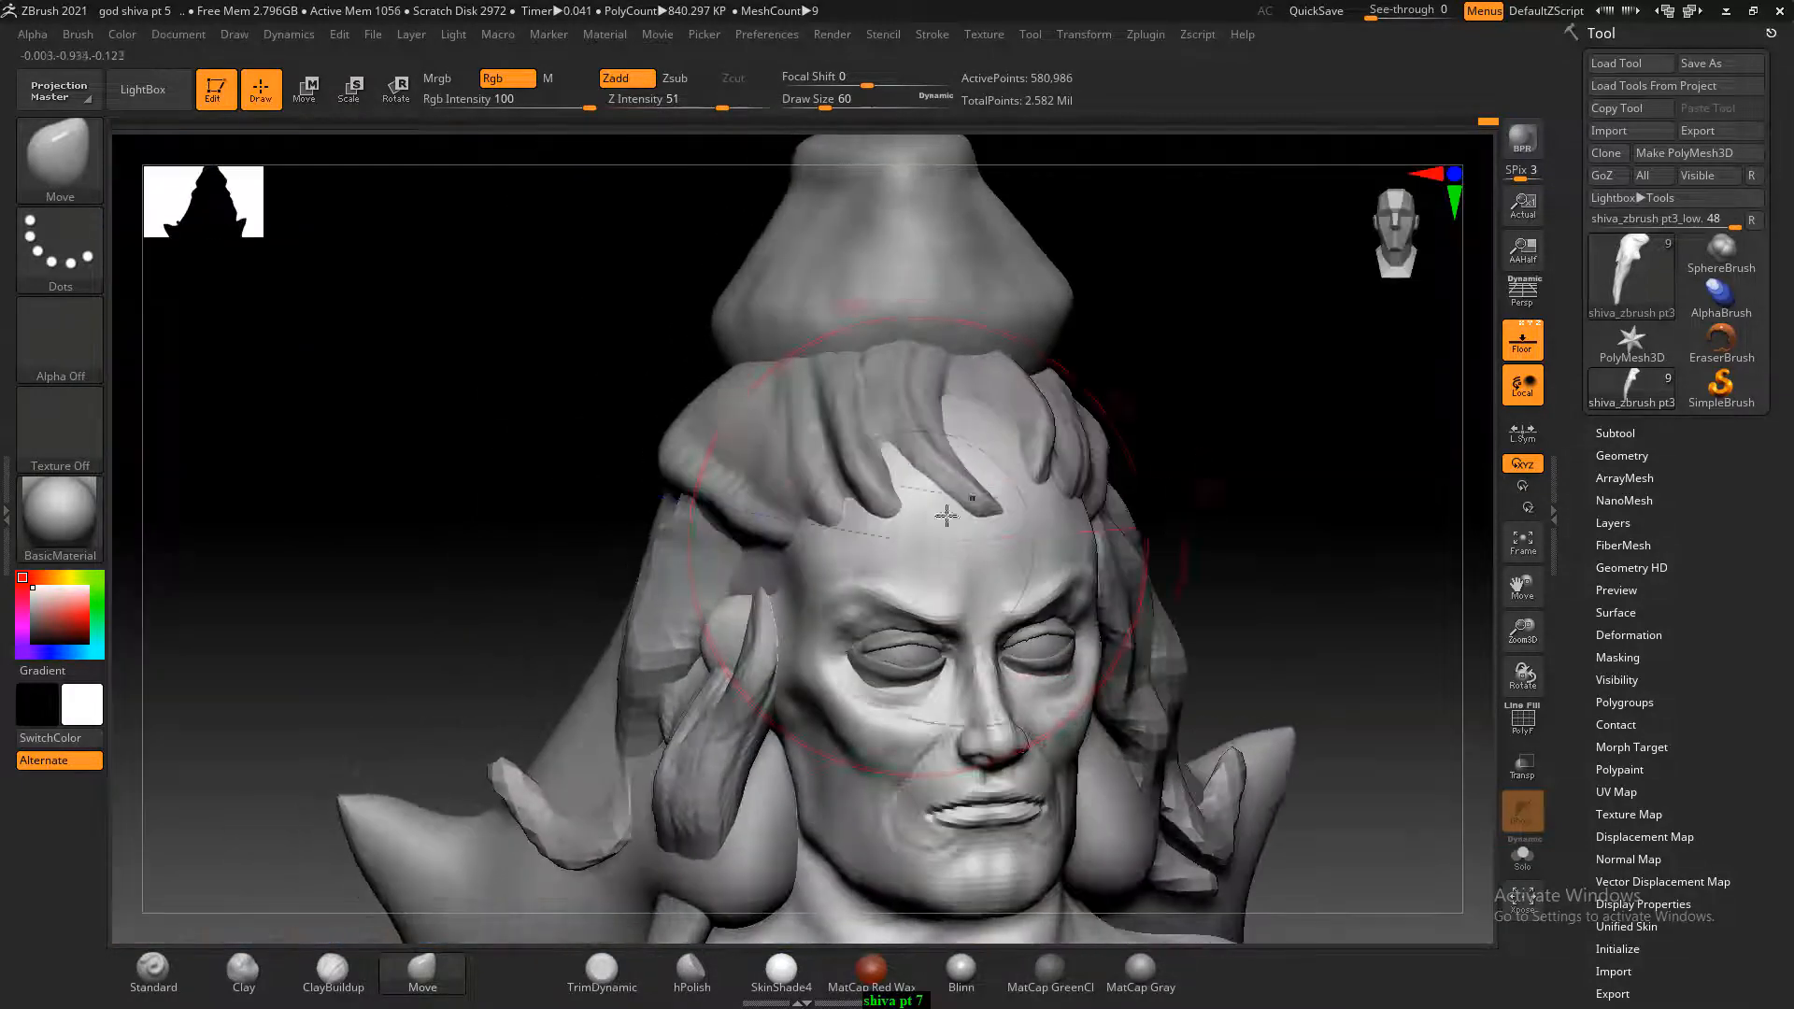
mouse_move(993, 492)
mouse_down()
mouse_move(1213, 401)
mouse_move(1181, 485)
mouse_move(1214, 406)
mouse_move(1162, 399)
mouse_move(1153, 480)
mouse_move(990, 457)
mouse_up()
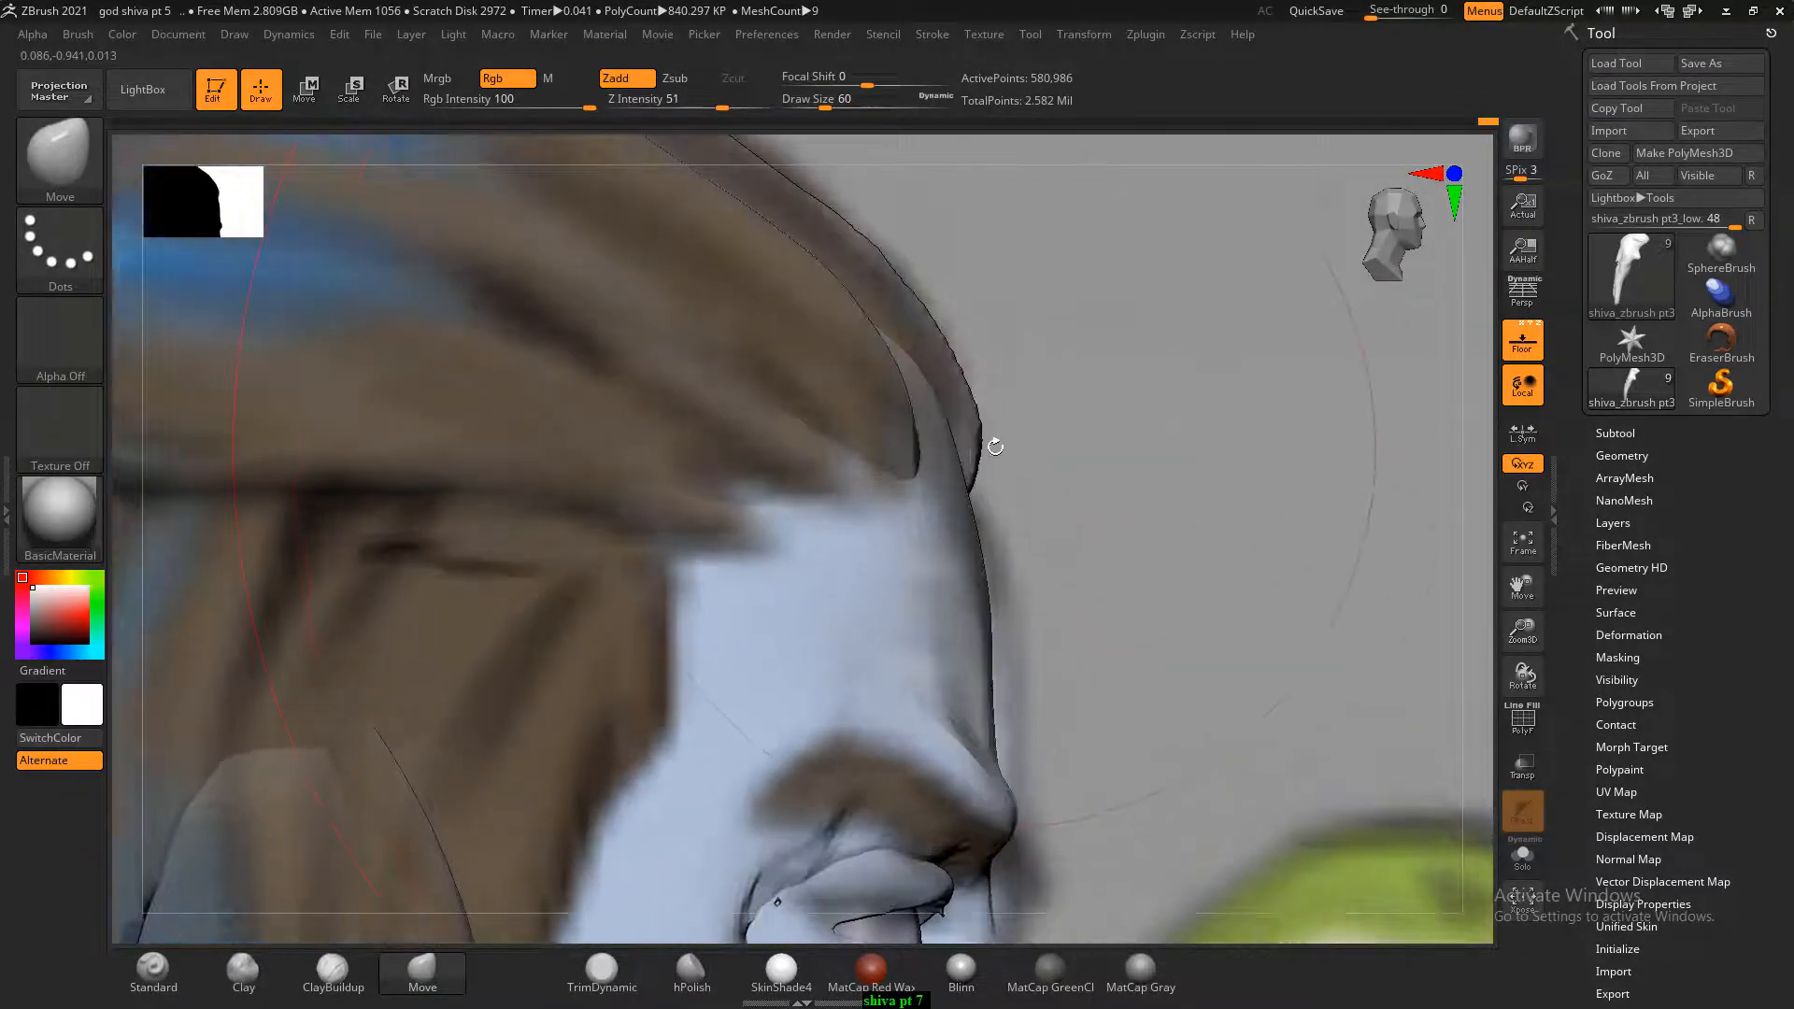
key(bracketleft)
key(bracketleft)
key(bracketleft)
key(bracketleft)
key(bracketleft)
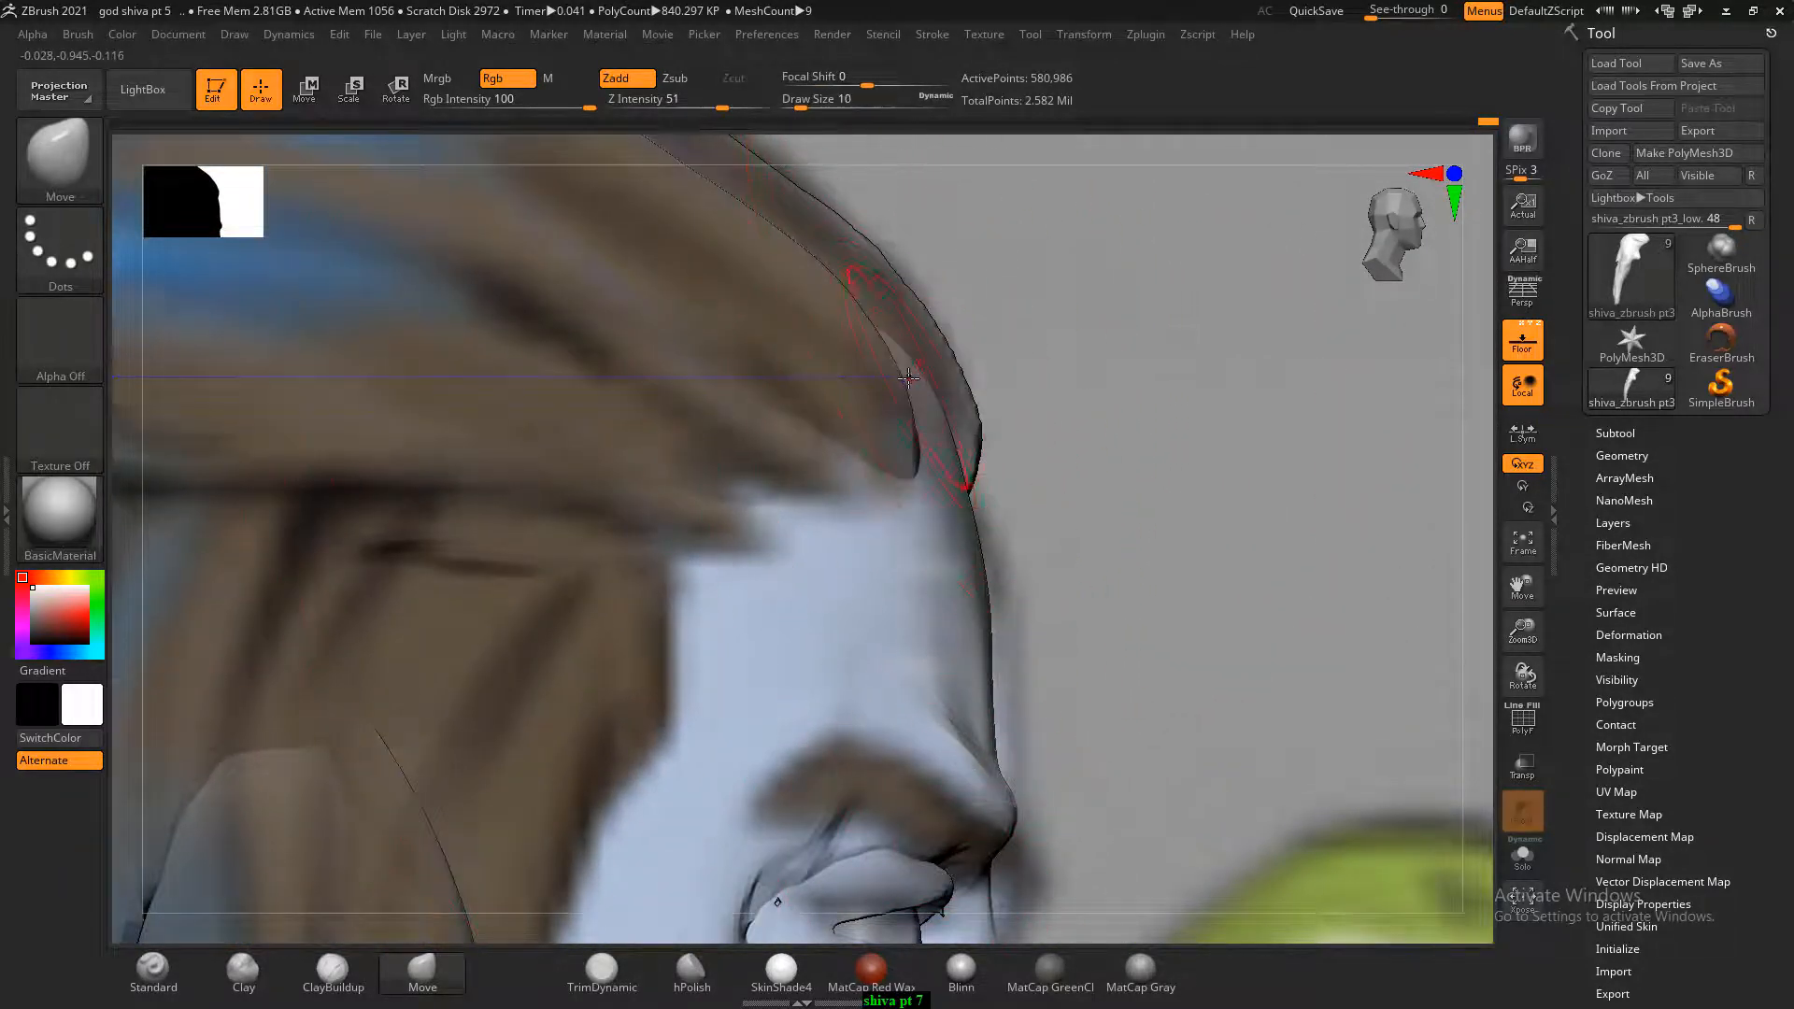
key(bracketright)
key(bracketright)
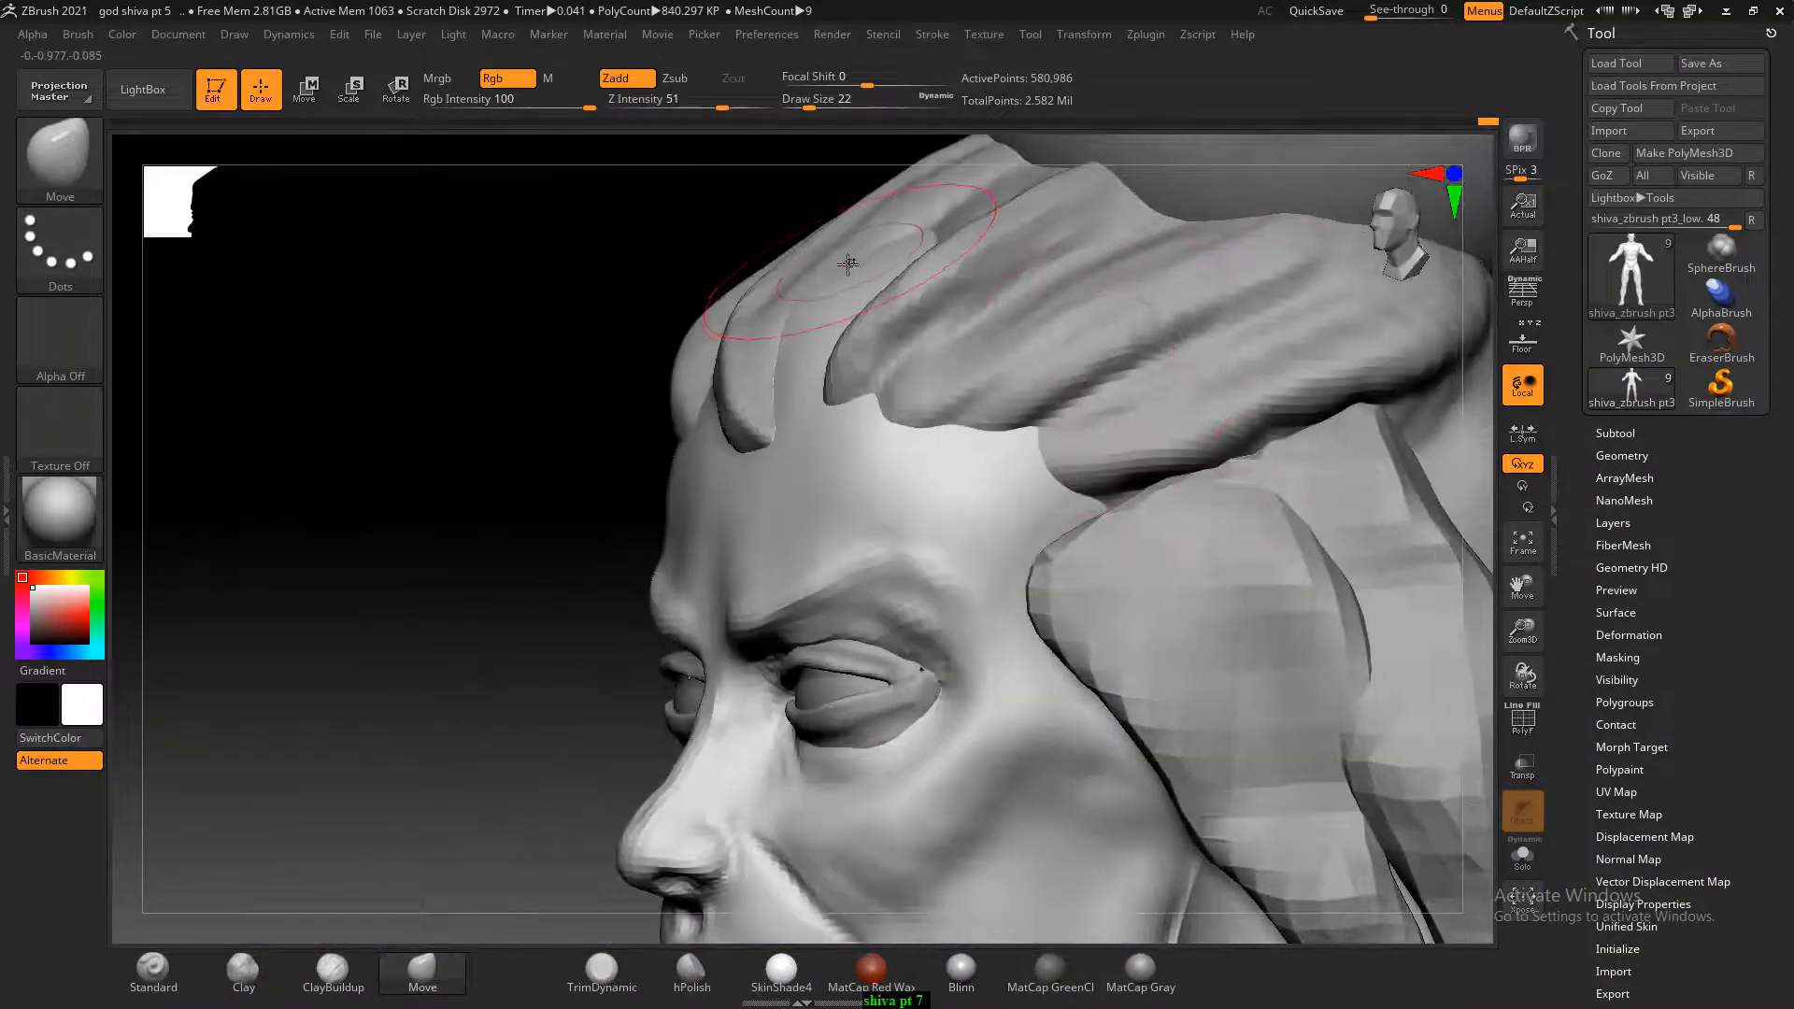
drag(848, 264, 847, 267)
drag(607, 336, 893, 338)
key(shift)
shift+drag(1453, 365, 1392, 396)
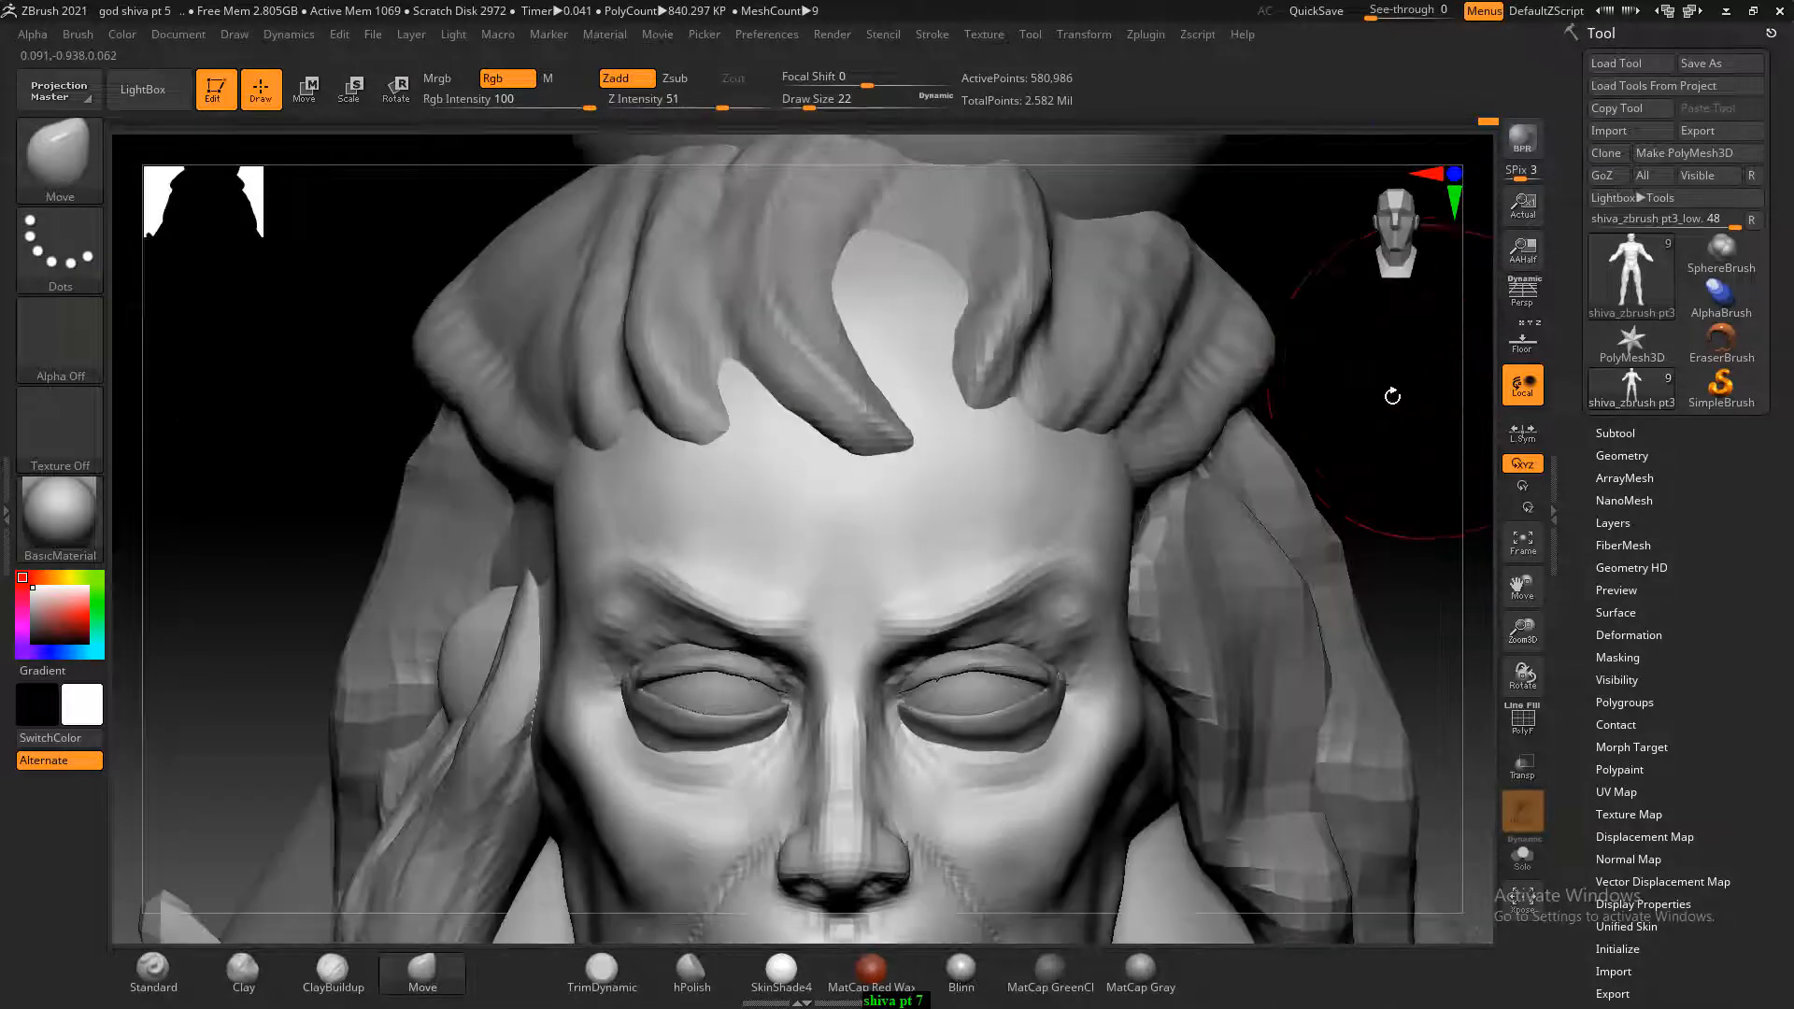
Fill the gaps in the hair mesh above the forehead with ClayBuildup at intensity 20, and smooth the added volume.
alt+click(1056, 341)
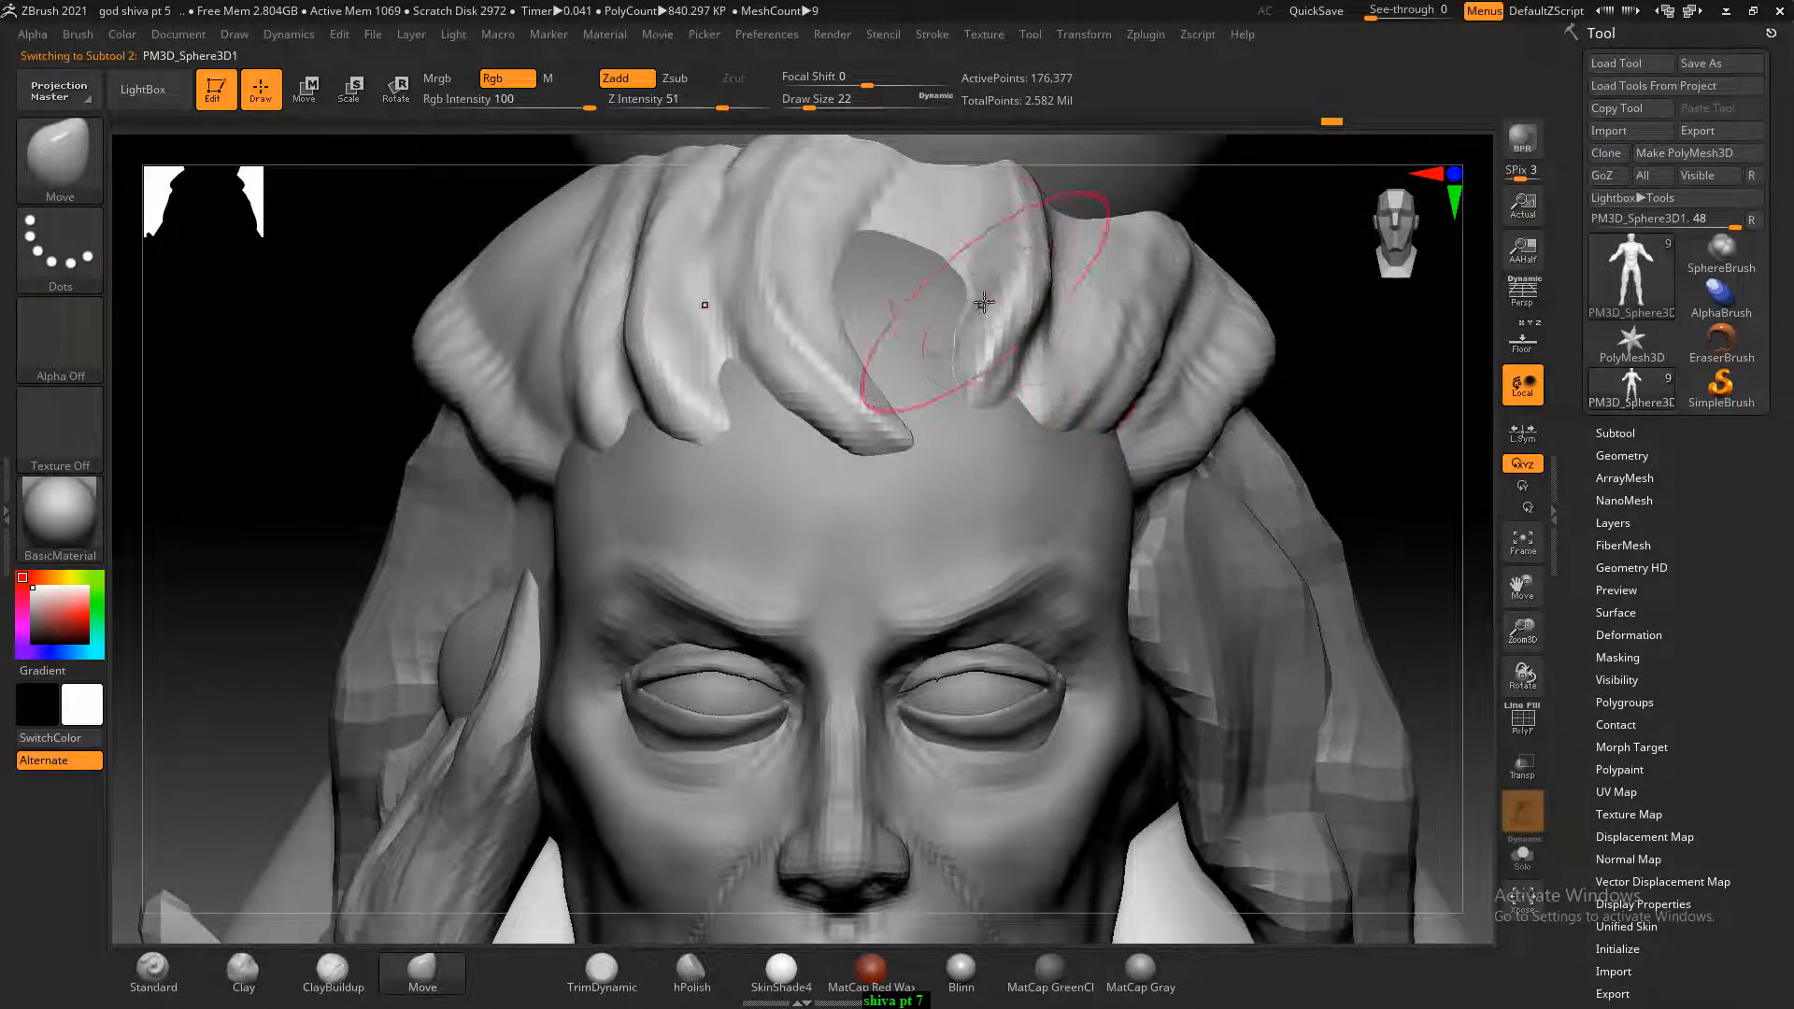
key(bracketleft)
key(bracketleft)
key(bracketleft)
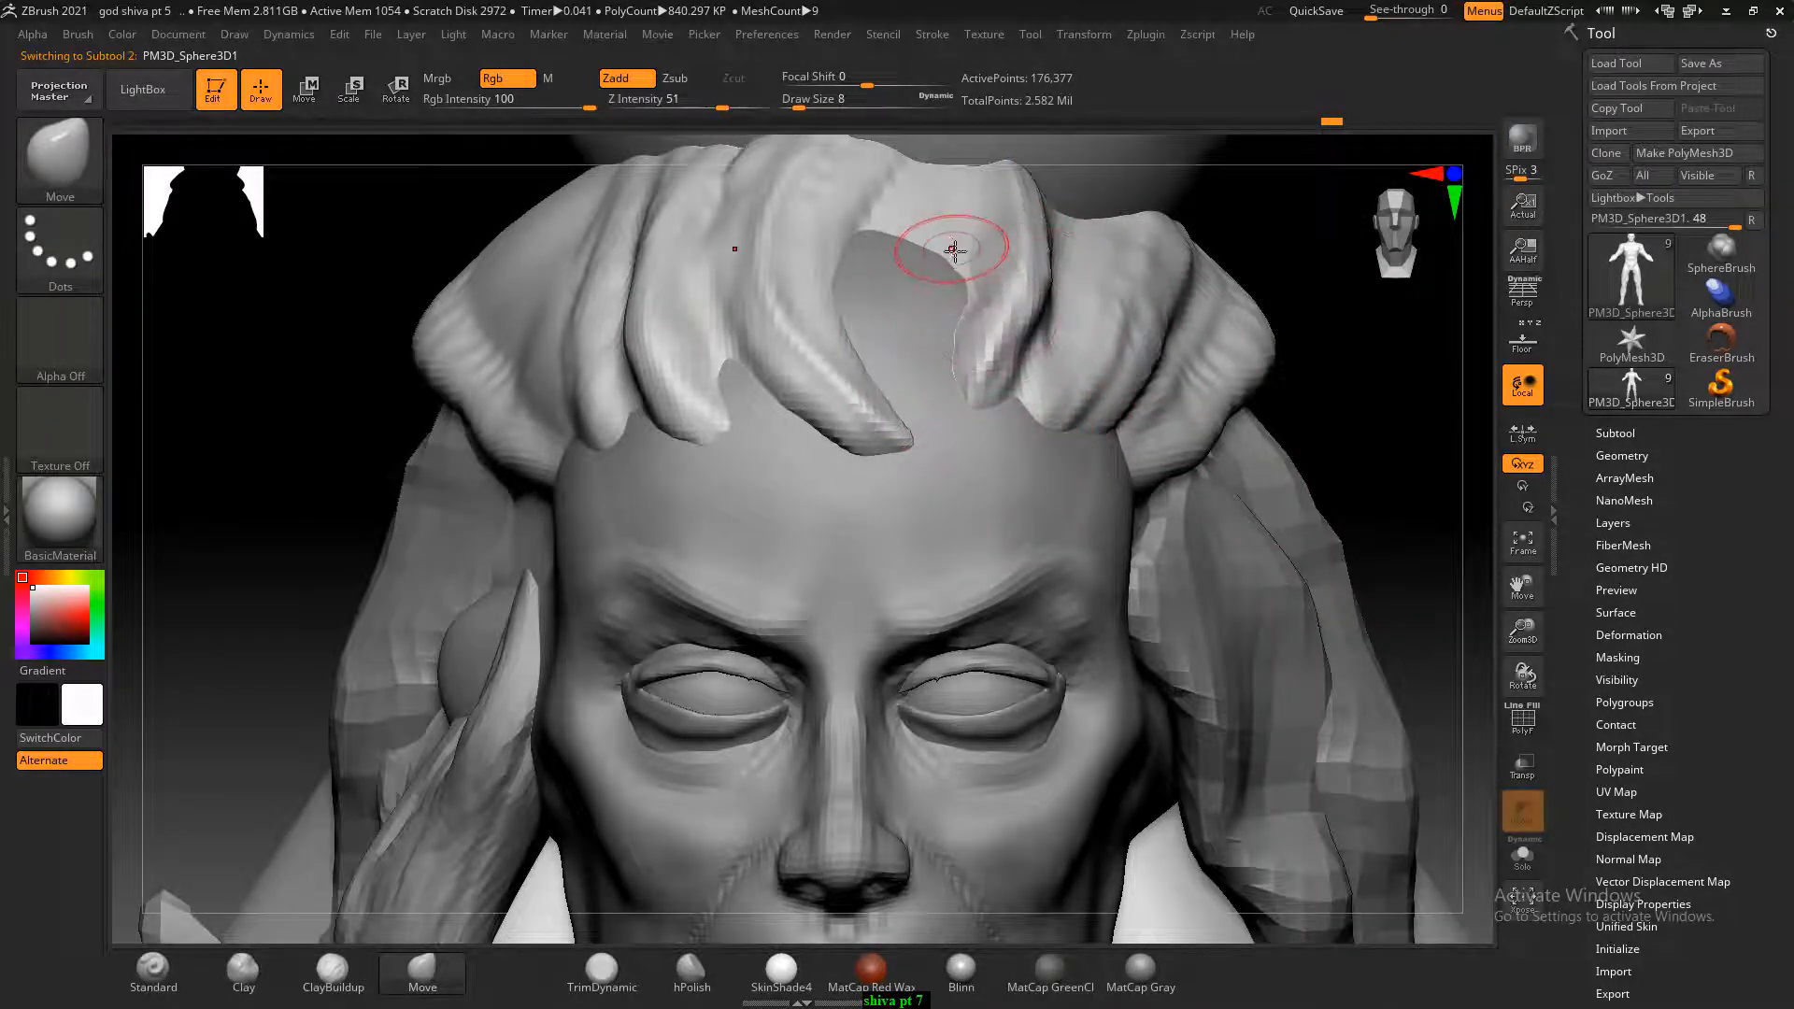
drag(944, 223, 937, 222)
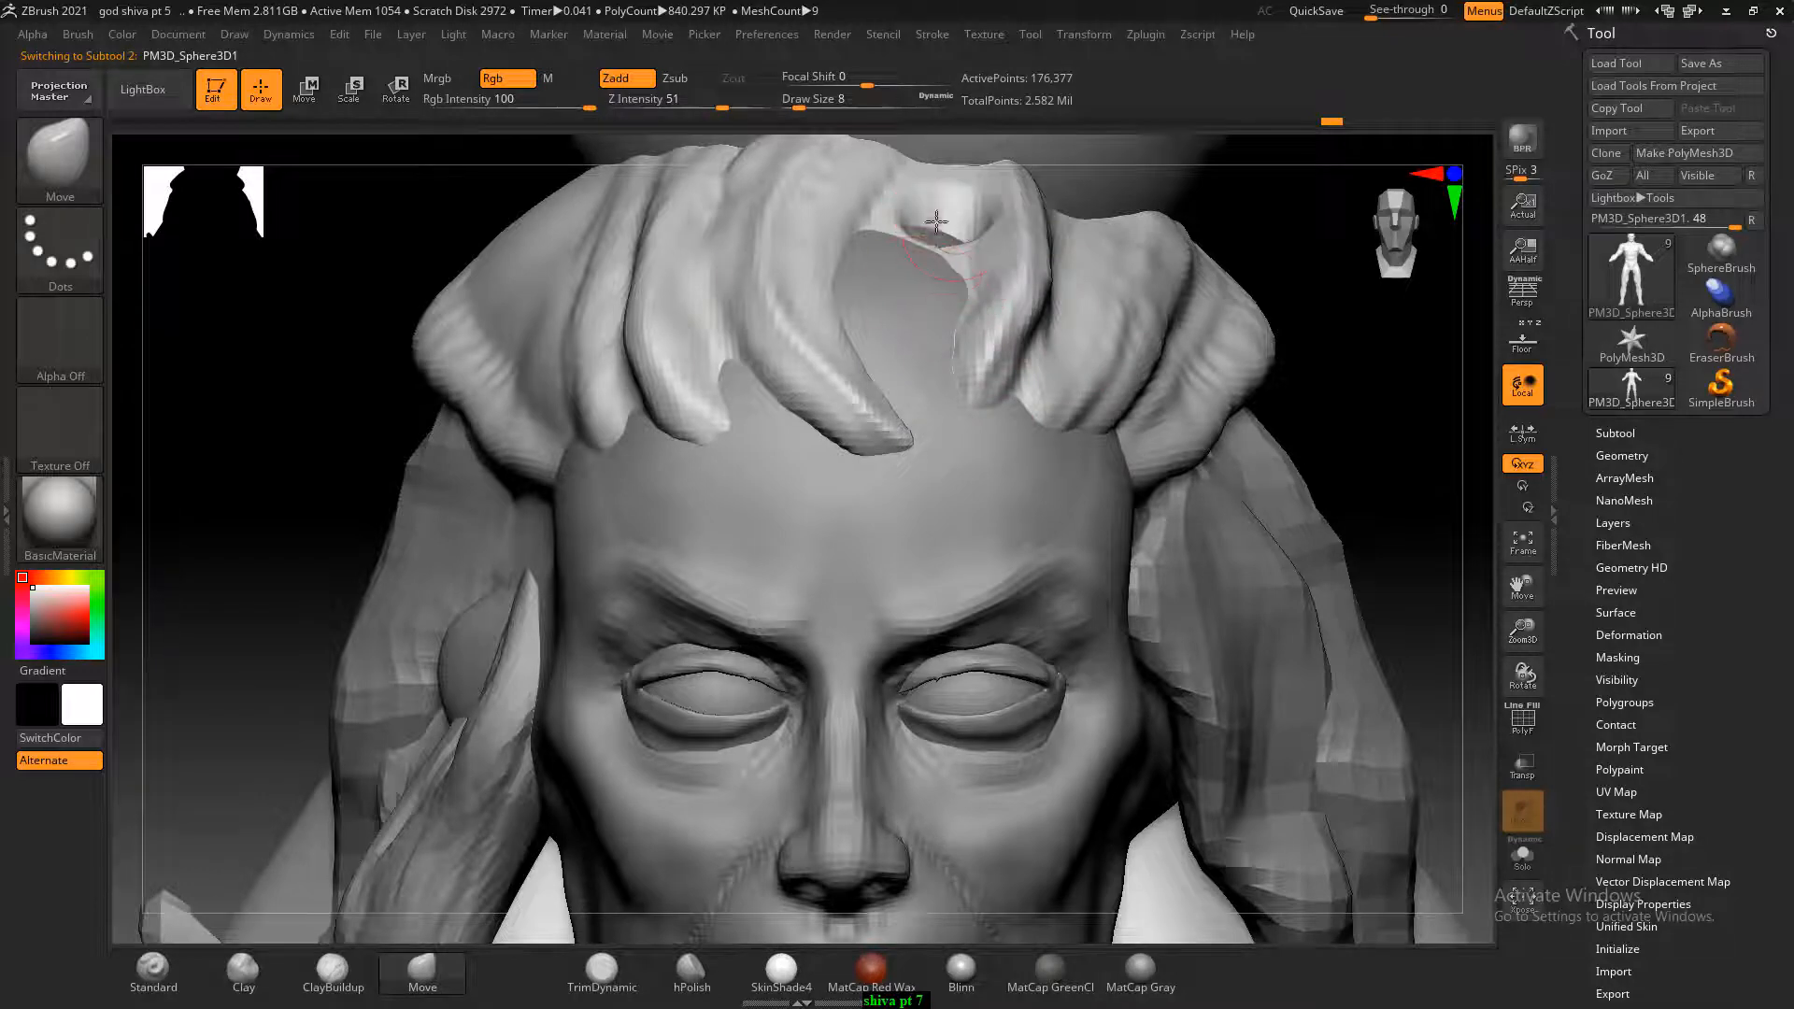
key(ctrl+z)
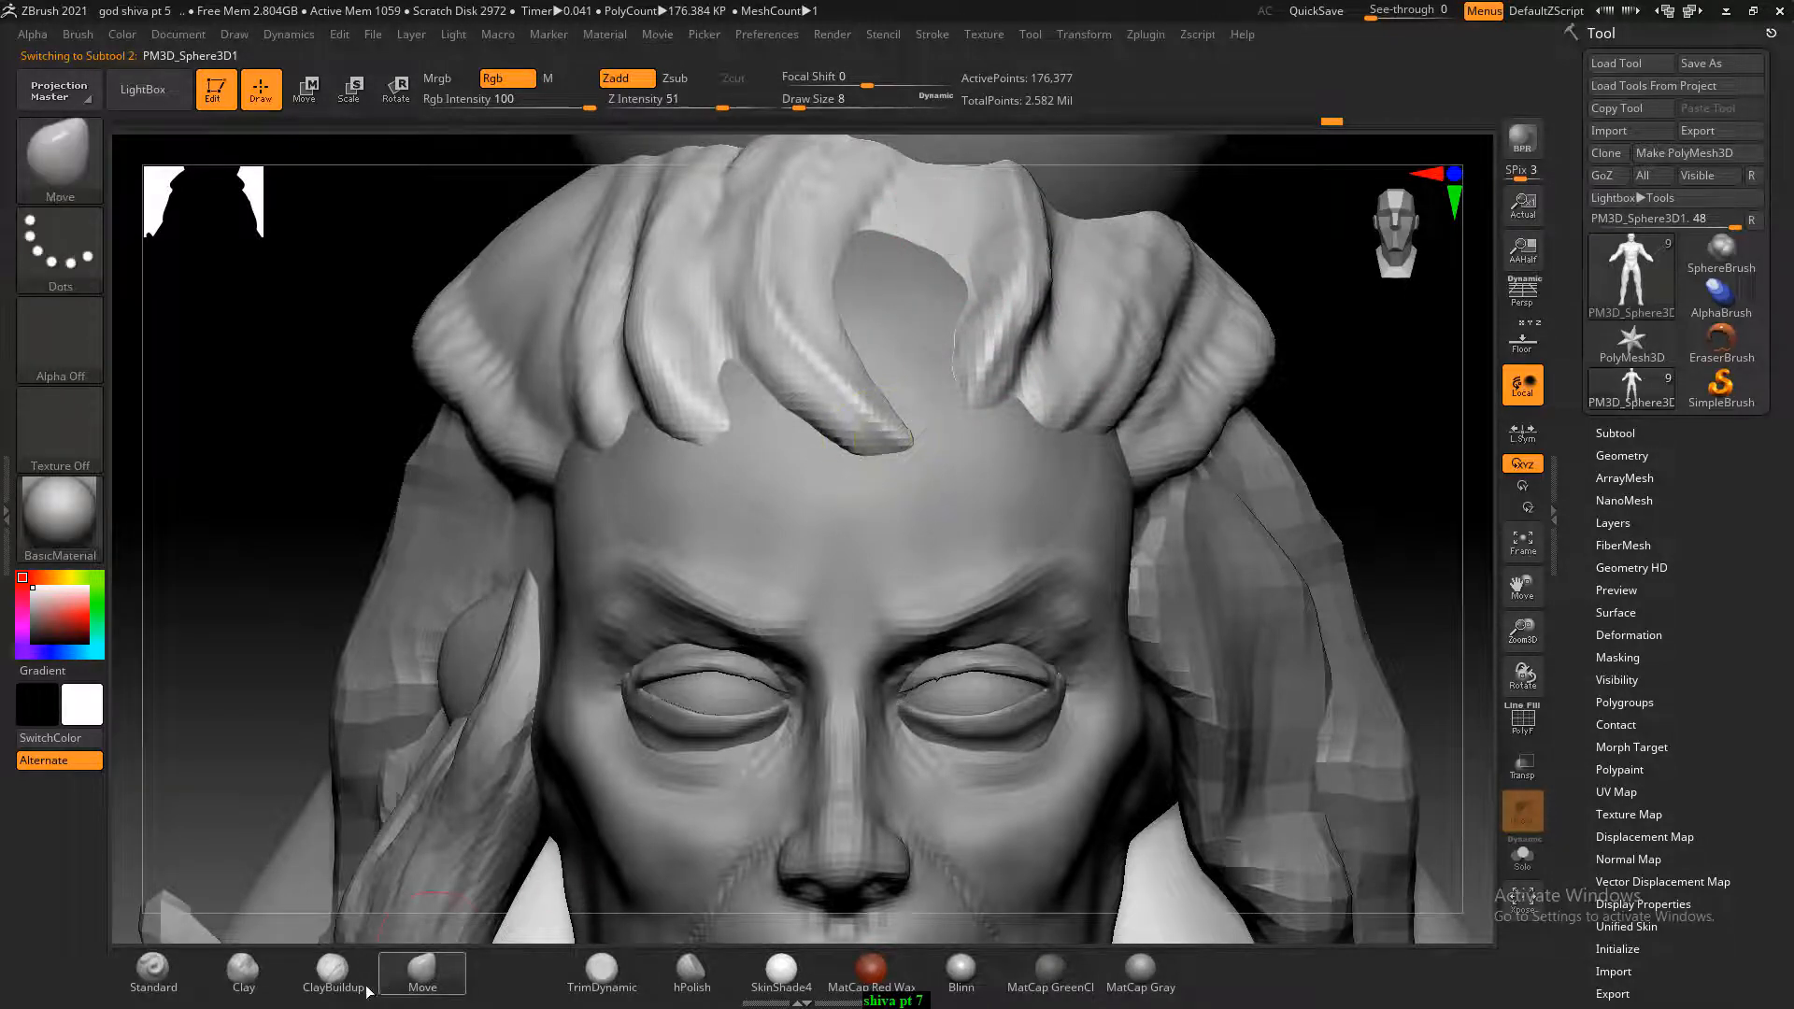
click(344, 977)
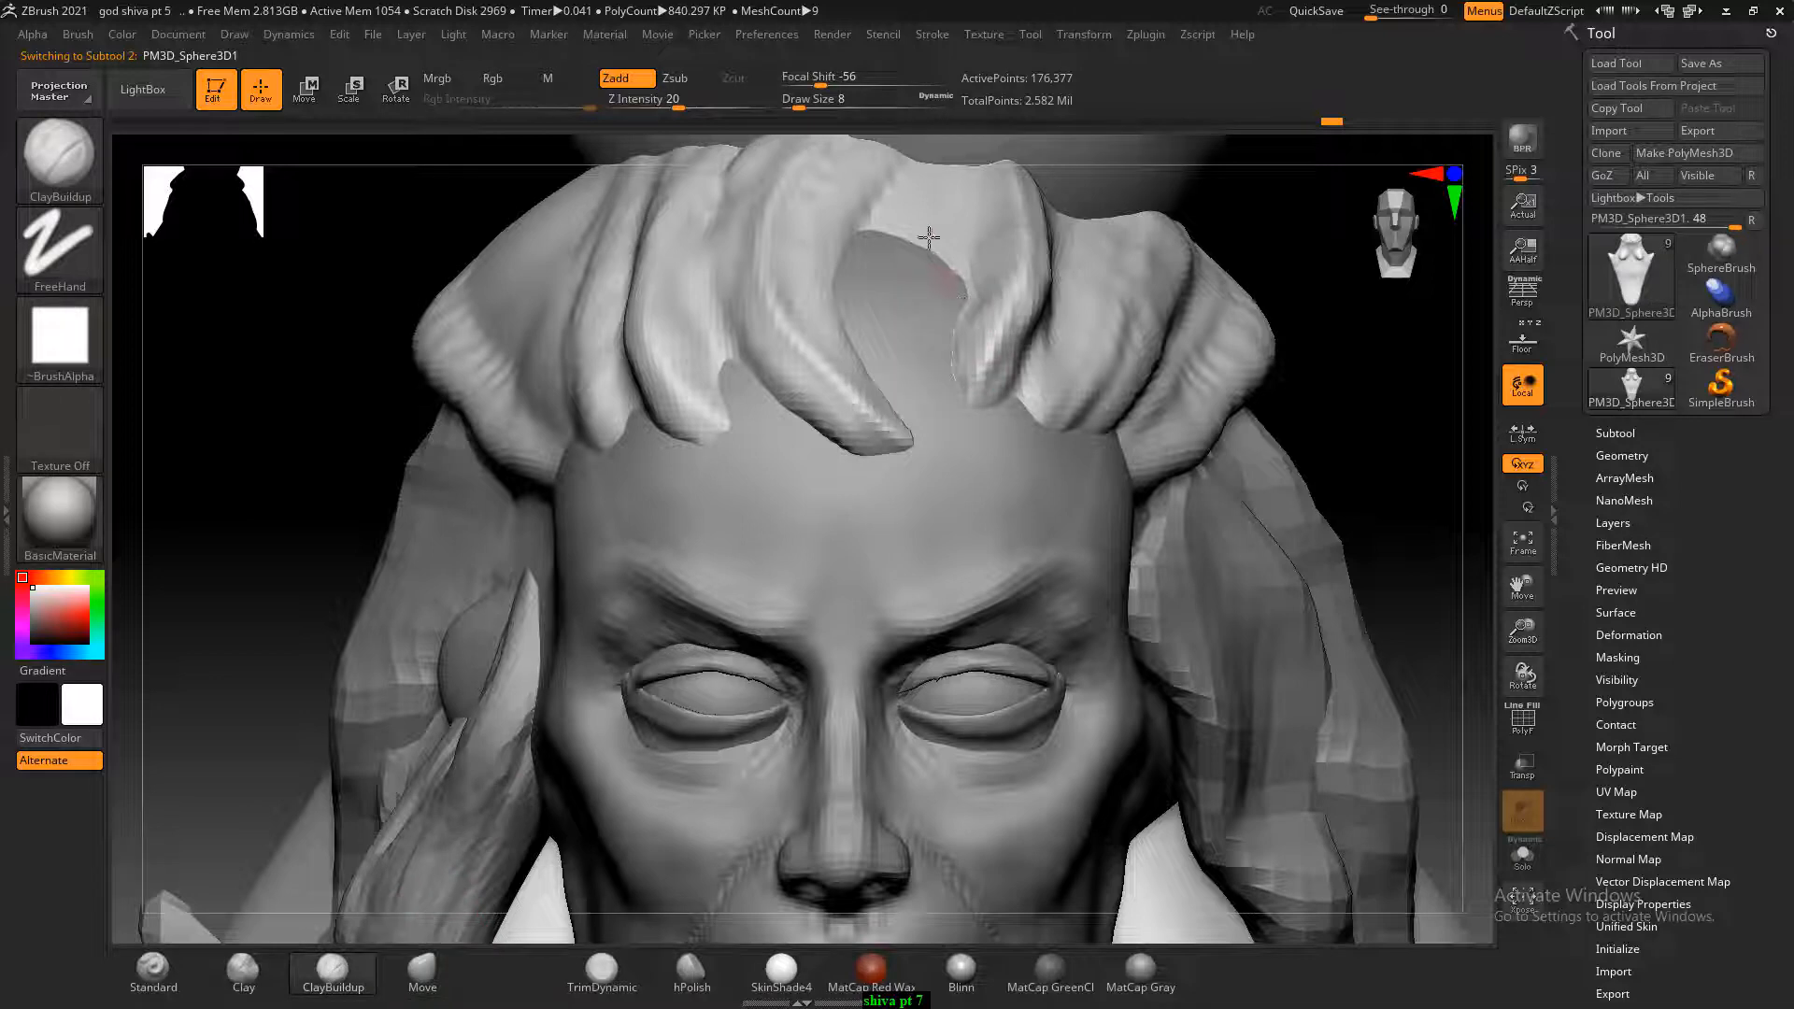
mouse_move(929, 237)
mouse_down()
mouse_move(911, 201)
mouse_move(959, 223)
mouse_move(878, 247)
mouse_move(911, 346)
mouse_move(950, 298)
mouse_move(972, 300)
mouse_move(954, 209)
mouse_move(981, 287)
mouse_move(969, 358)
mouse_move(888, 269)
mouse_move(941, 202)
mouse_move(848, 264)
mouse_up()
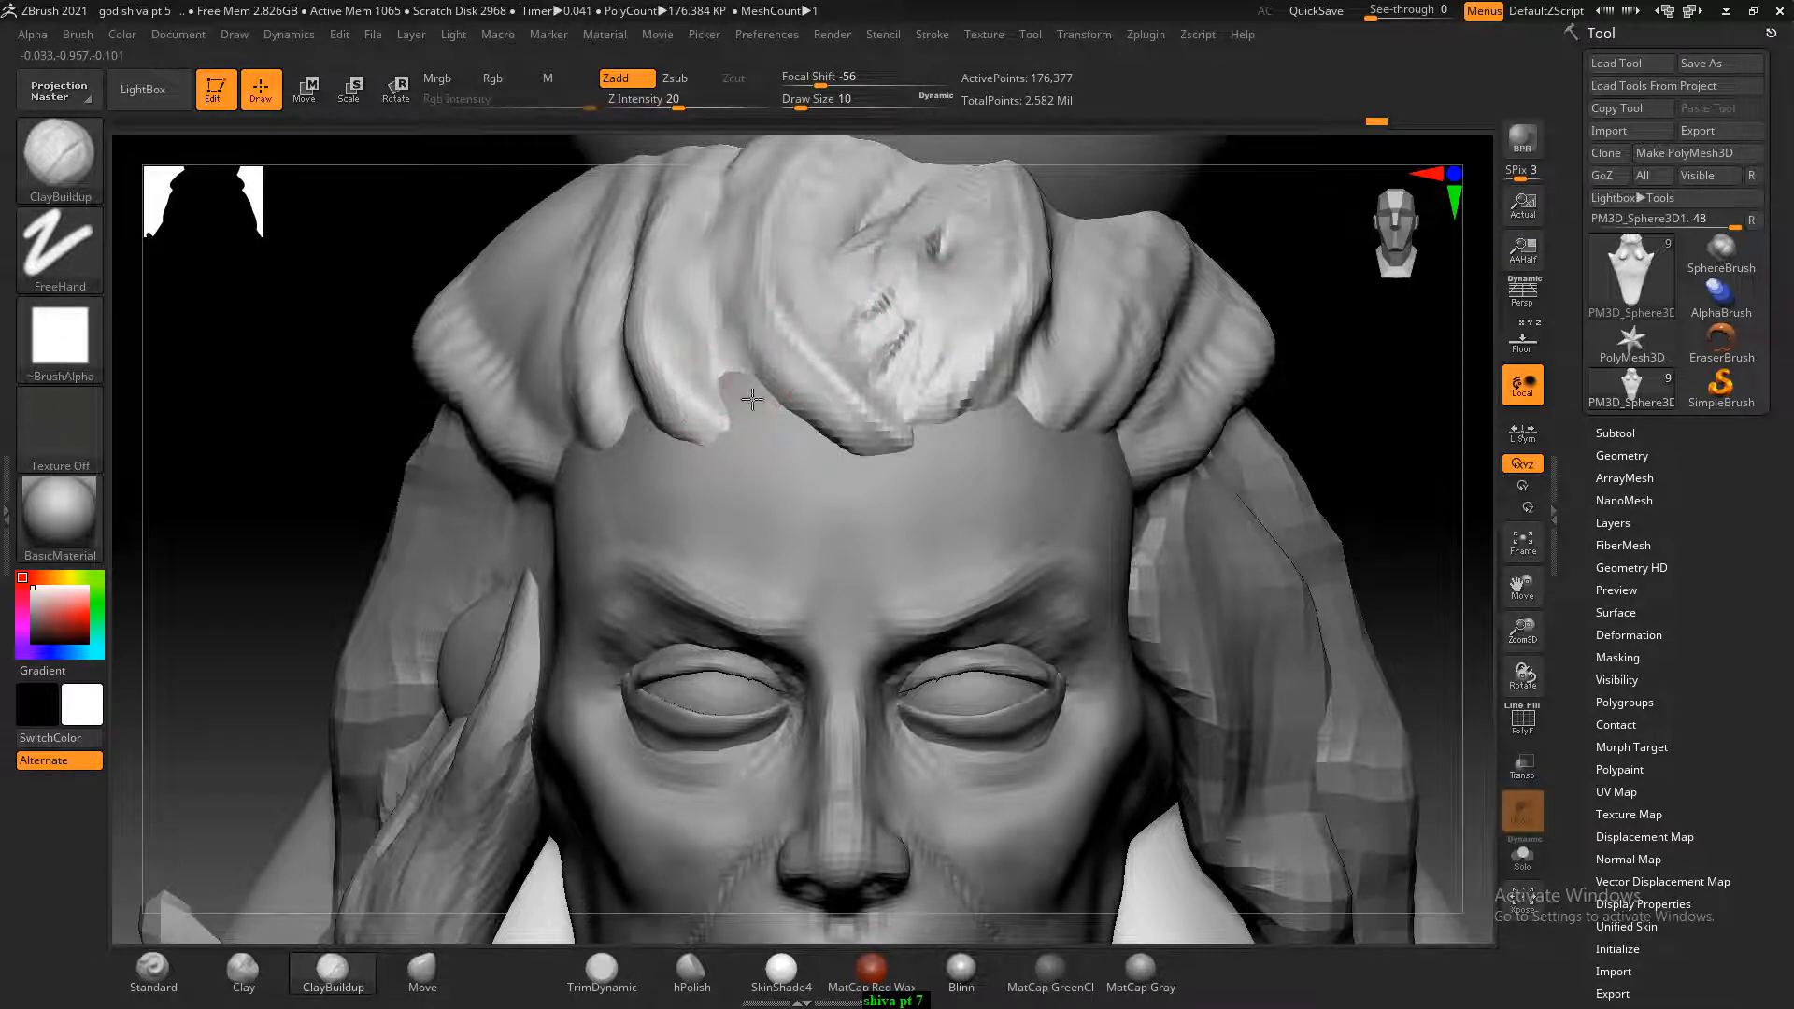
drag(750, 419, 768, 391)
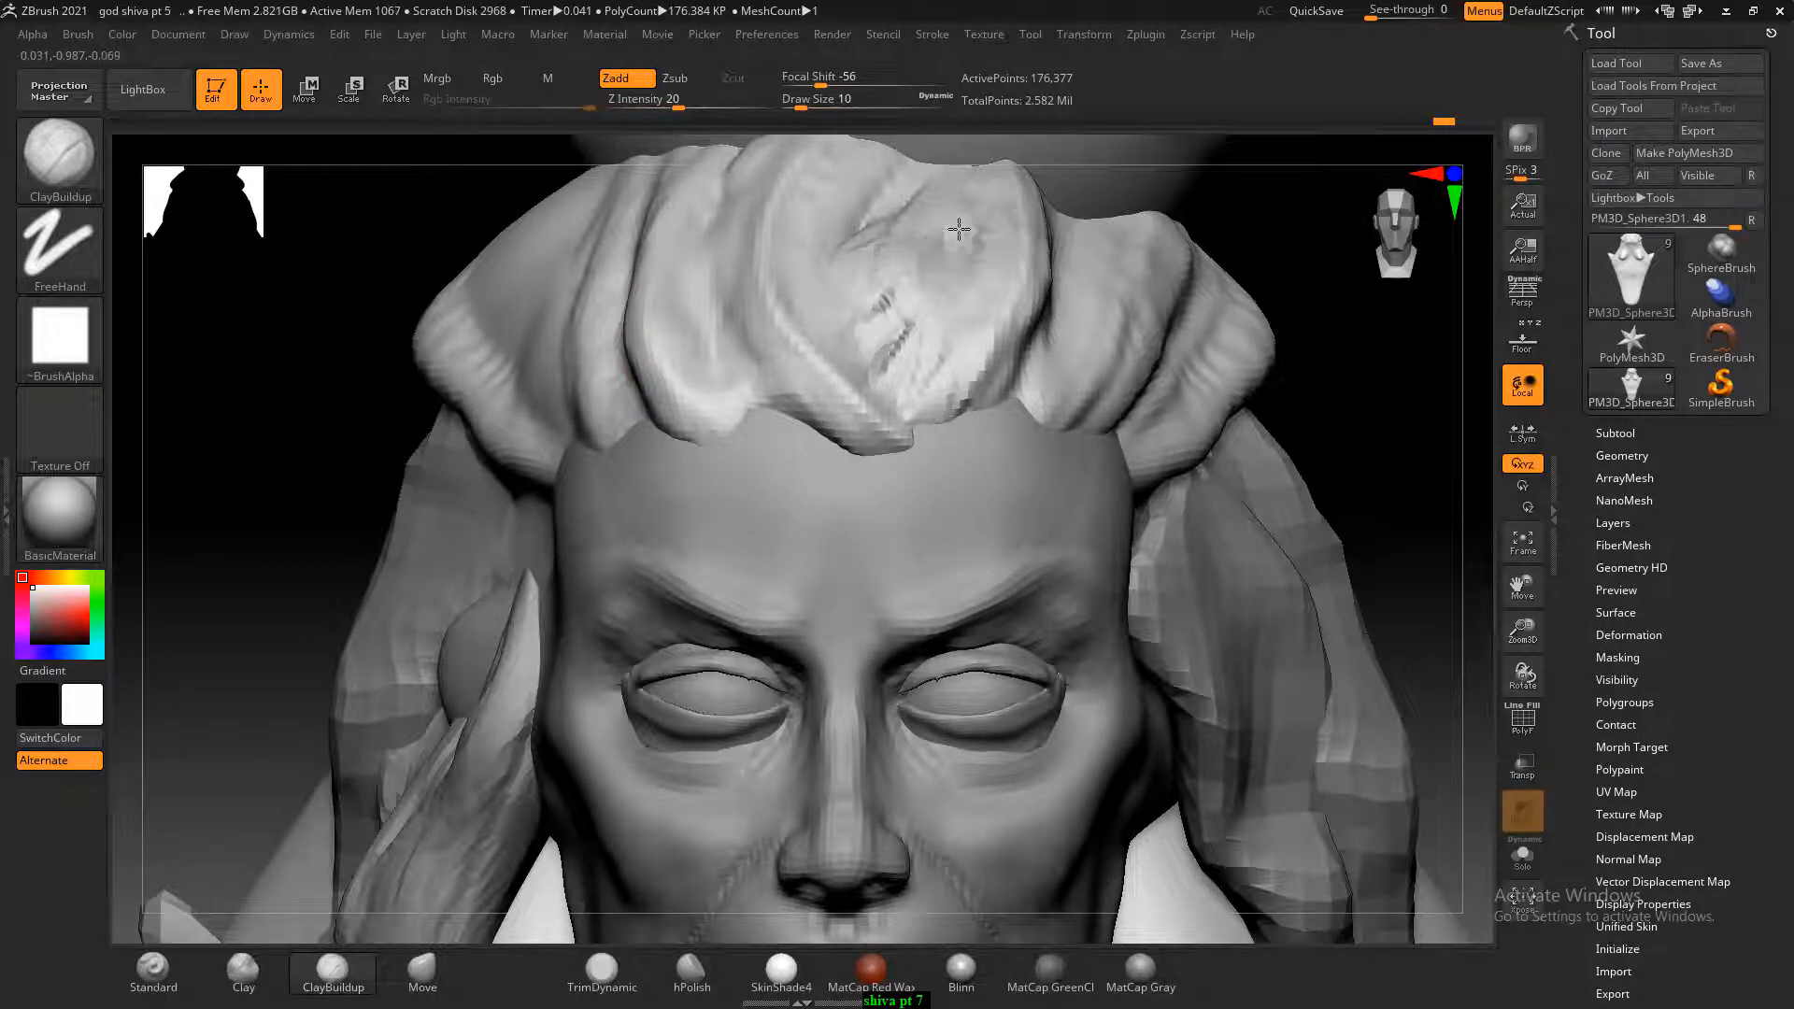
mouse_move(966, 252)
shift+mouse_down()
mouse_move(929, 276)
mouse_move(1011, 328)
shift+mouse_up()
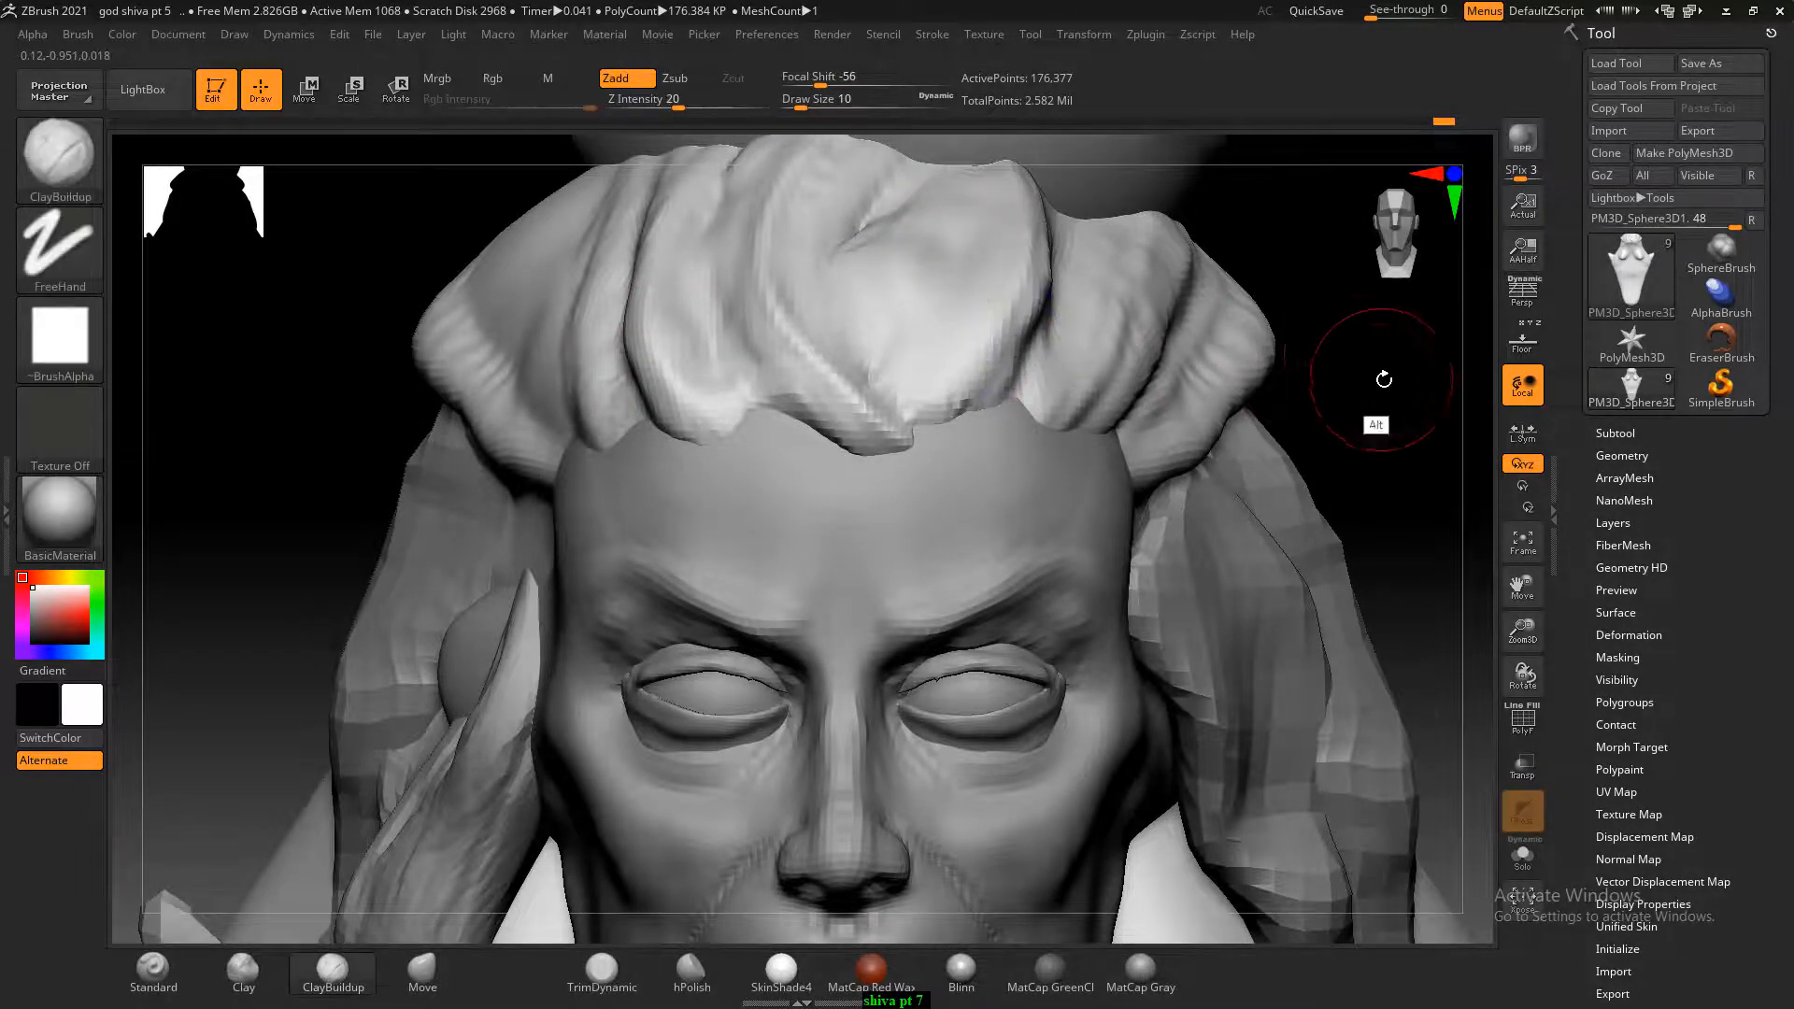
Carve fine strand detail along the front hairline using the Standard brush with Alpha 62 at draw size 5.
mouse_move(1378, 380)
mouse_down()
mouse_move(1369, 411)
mouse_move(1333, 373)
mouse_move(1376, 488)
mouse_move(1215, 481)
mouse_up()
click(150, 974)
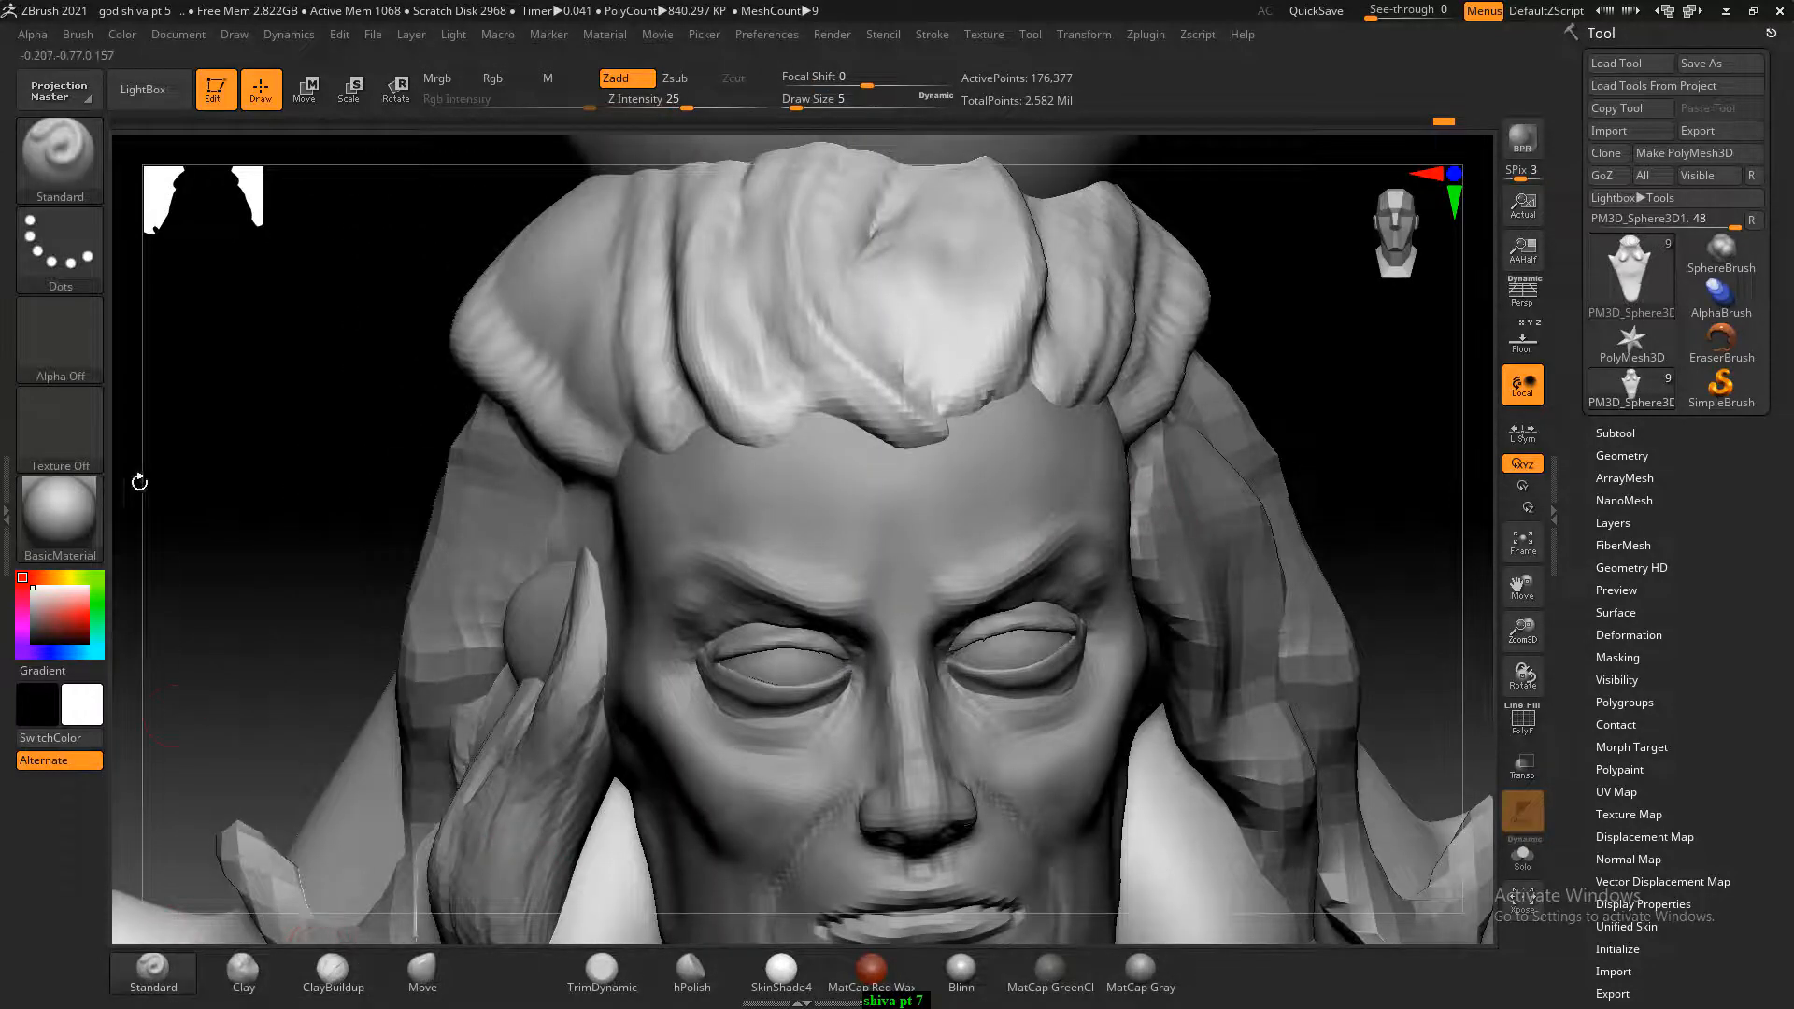
click(84, 332)
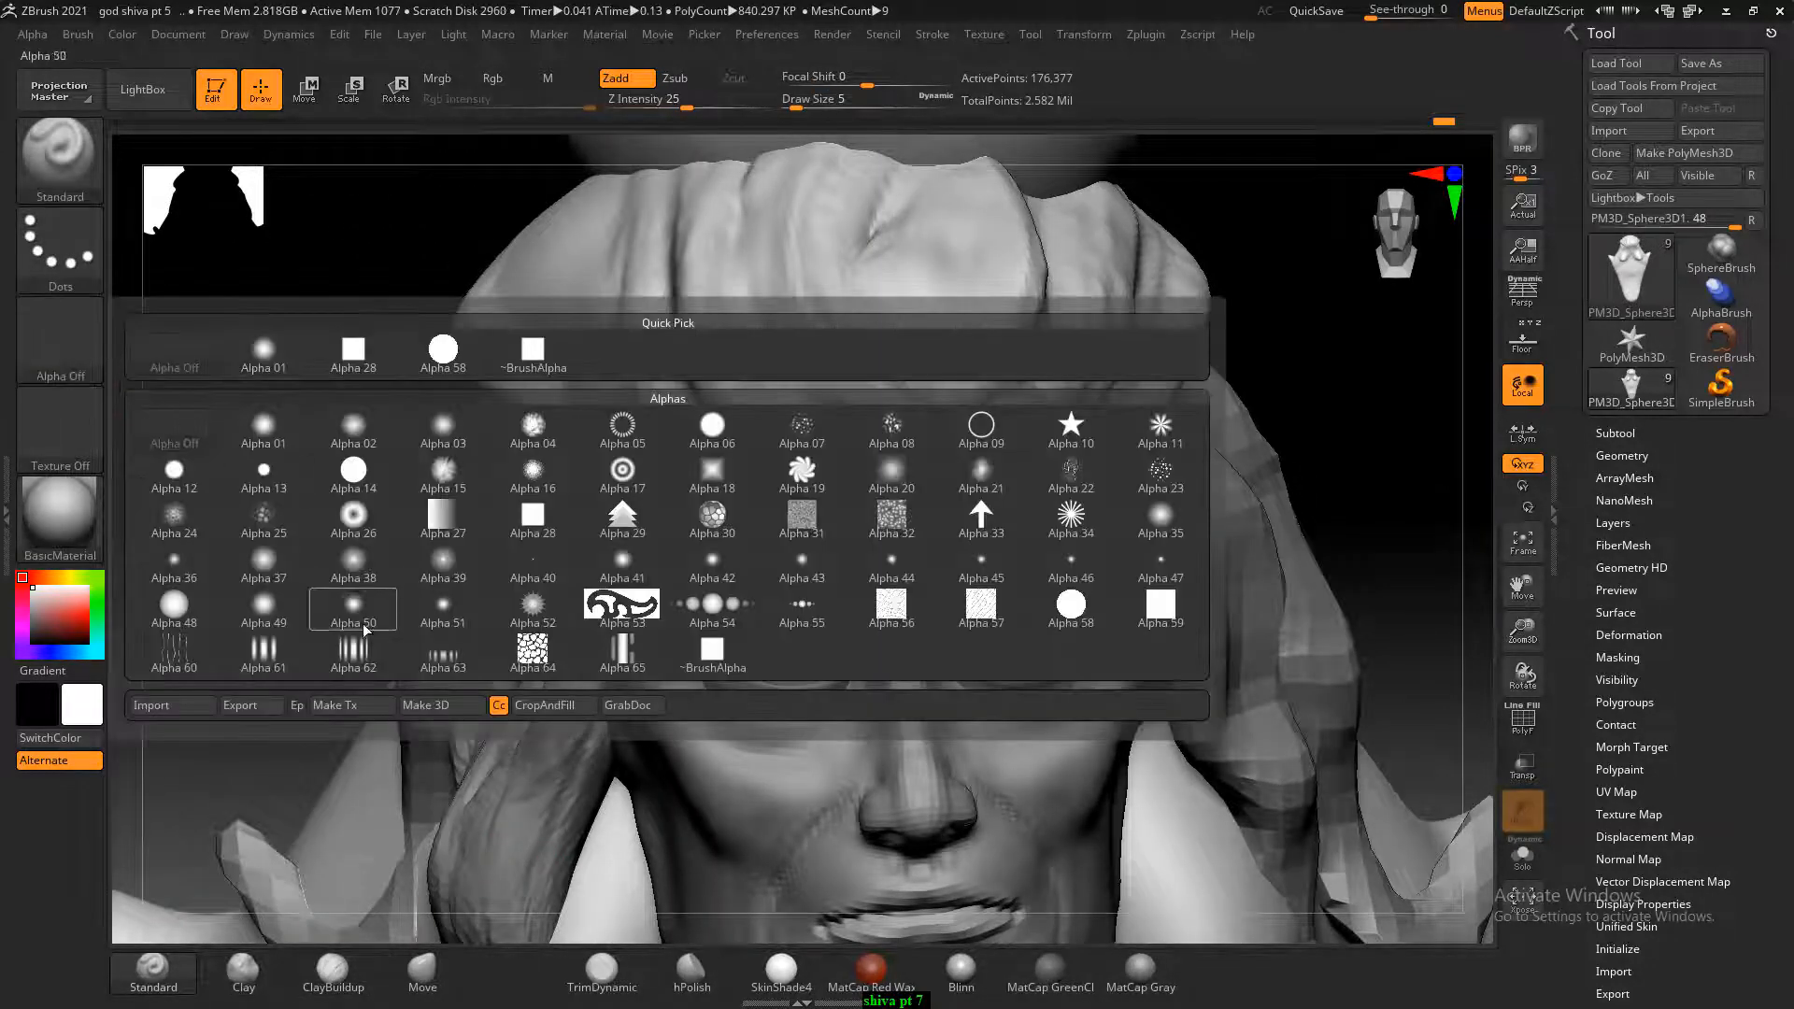
click(359, 662)
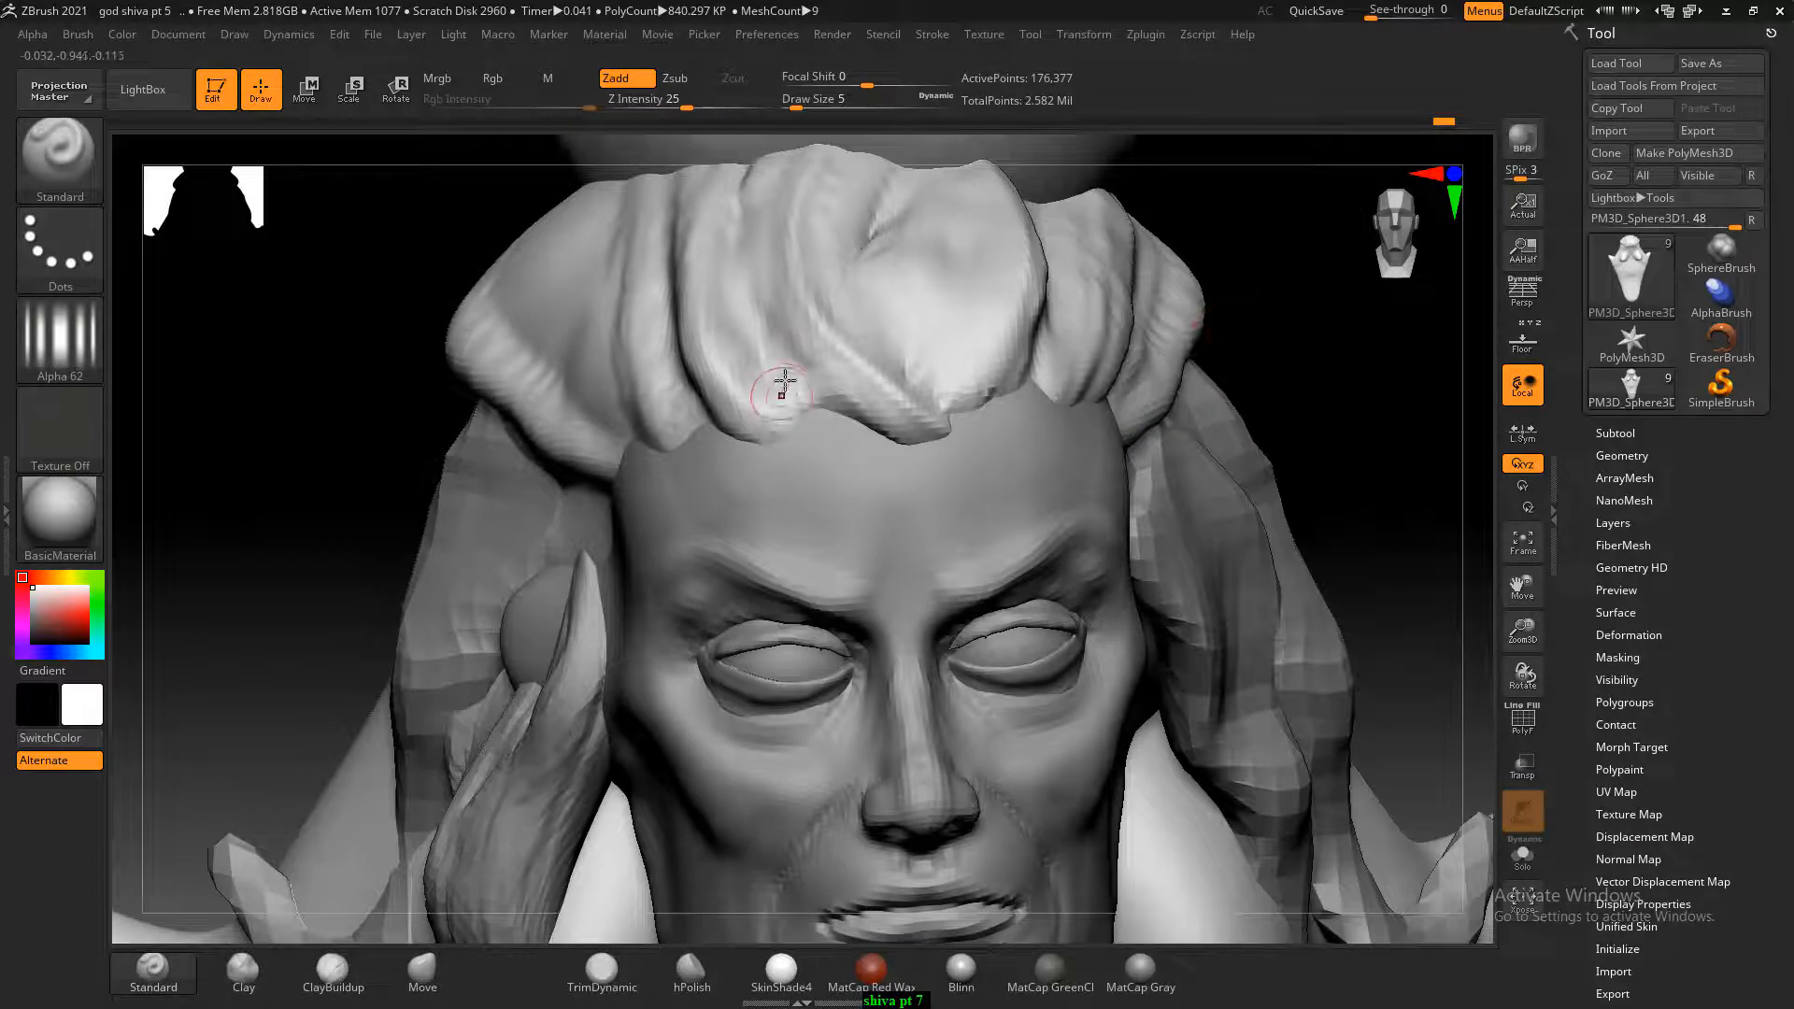
alt+drag(1369, 427, 1351, 407)
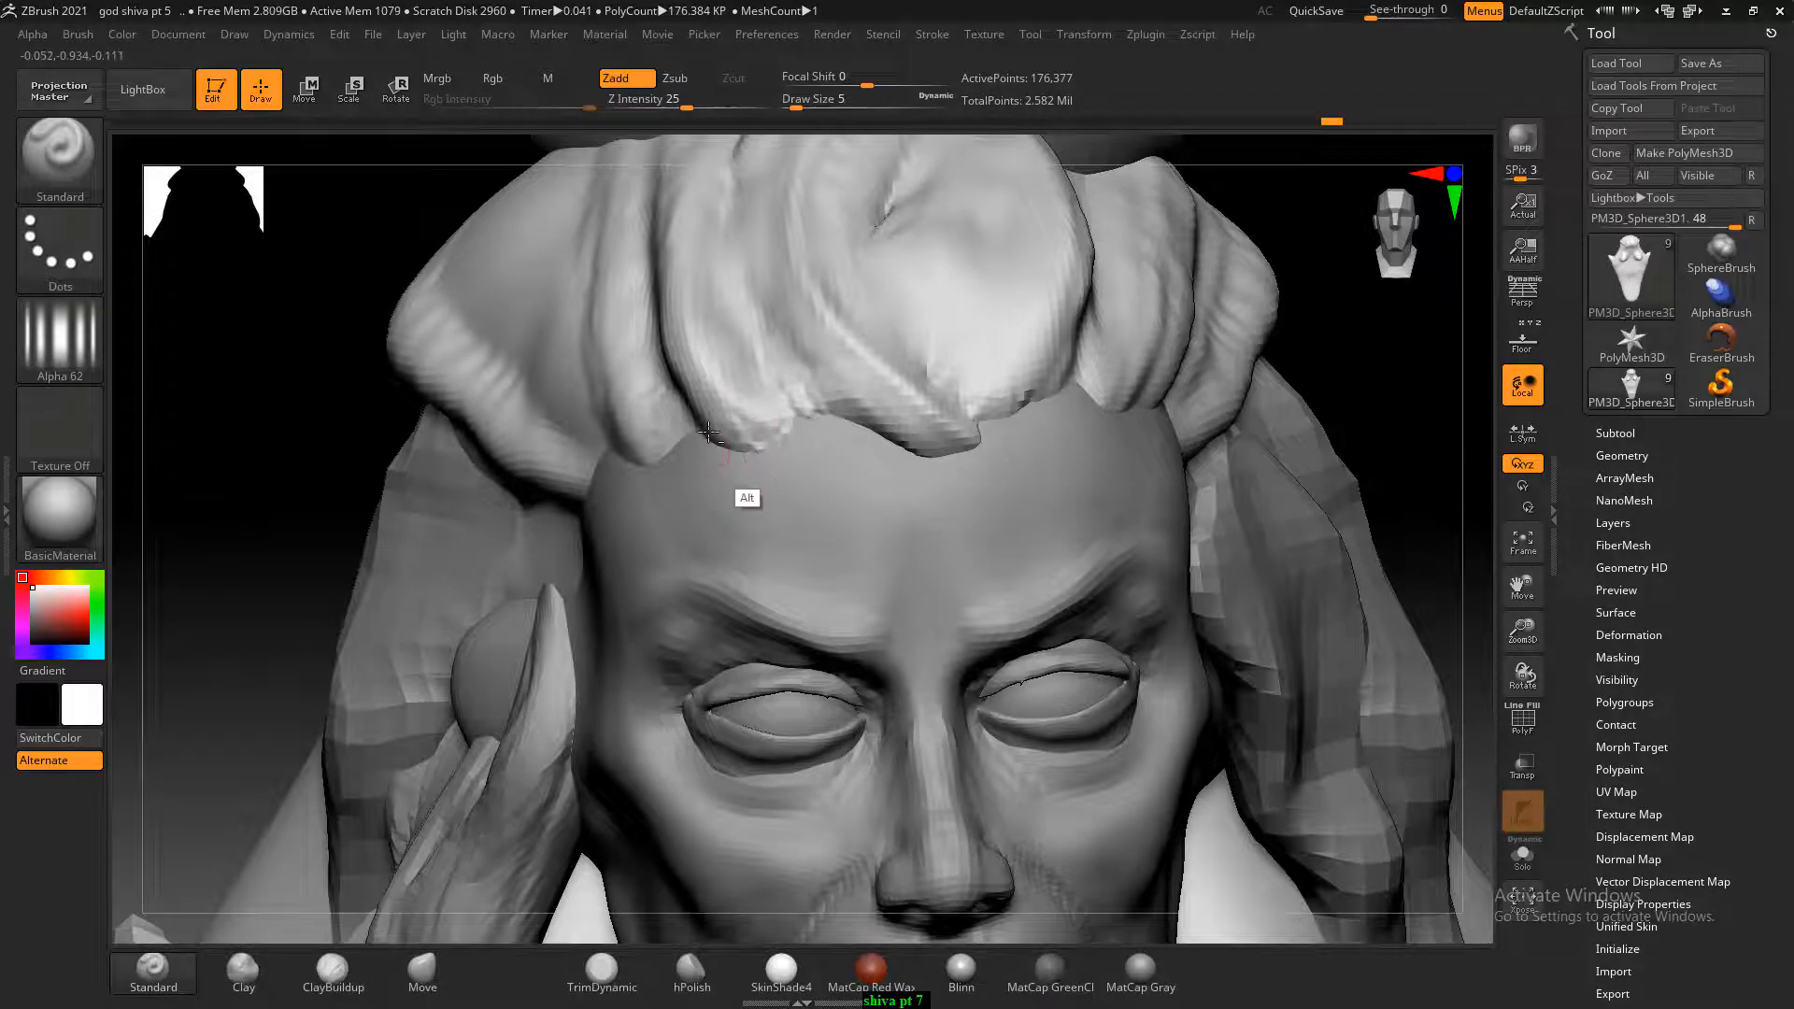
alt+drag(918, 448, 821, 388)
alt+drag(658, 422, 640, 445)
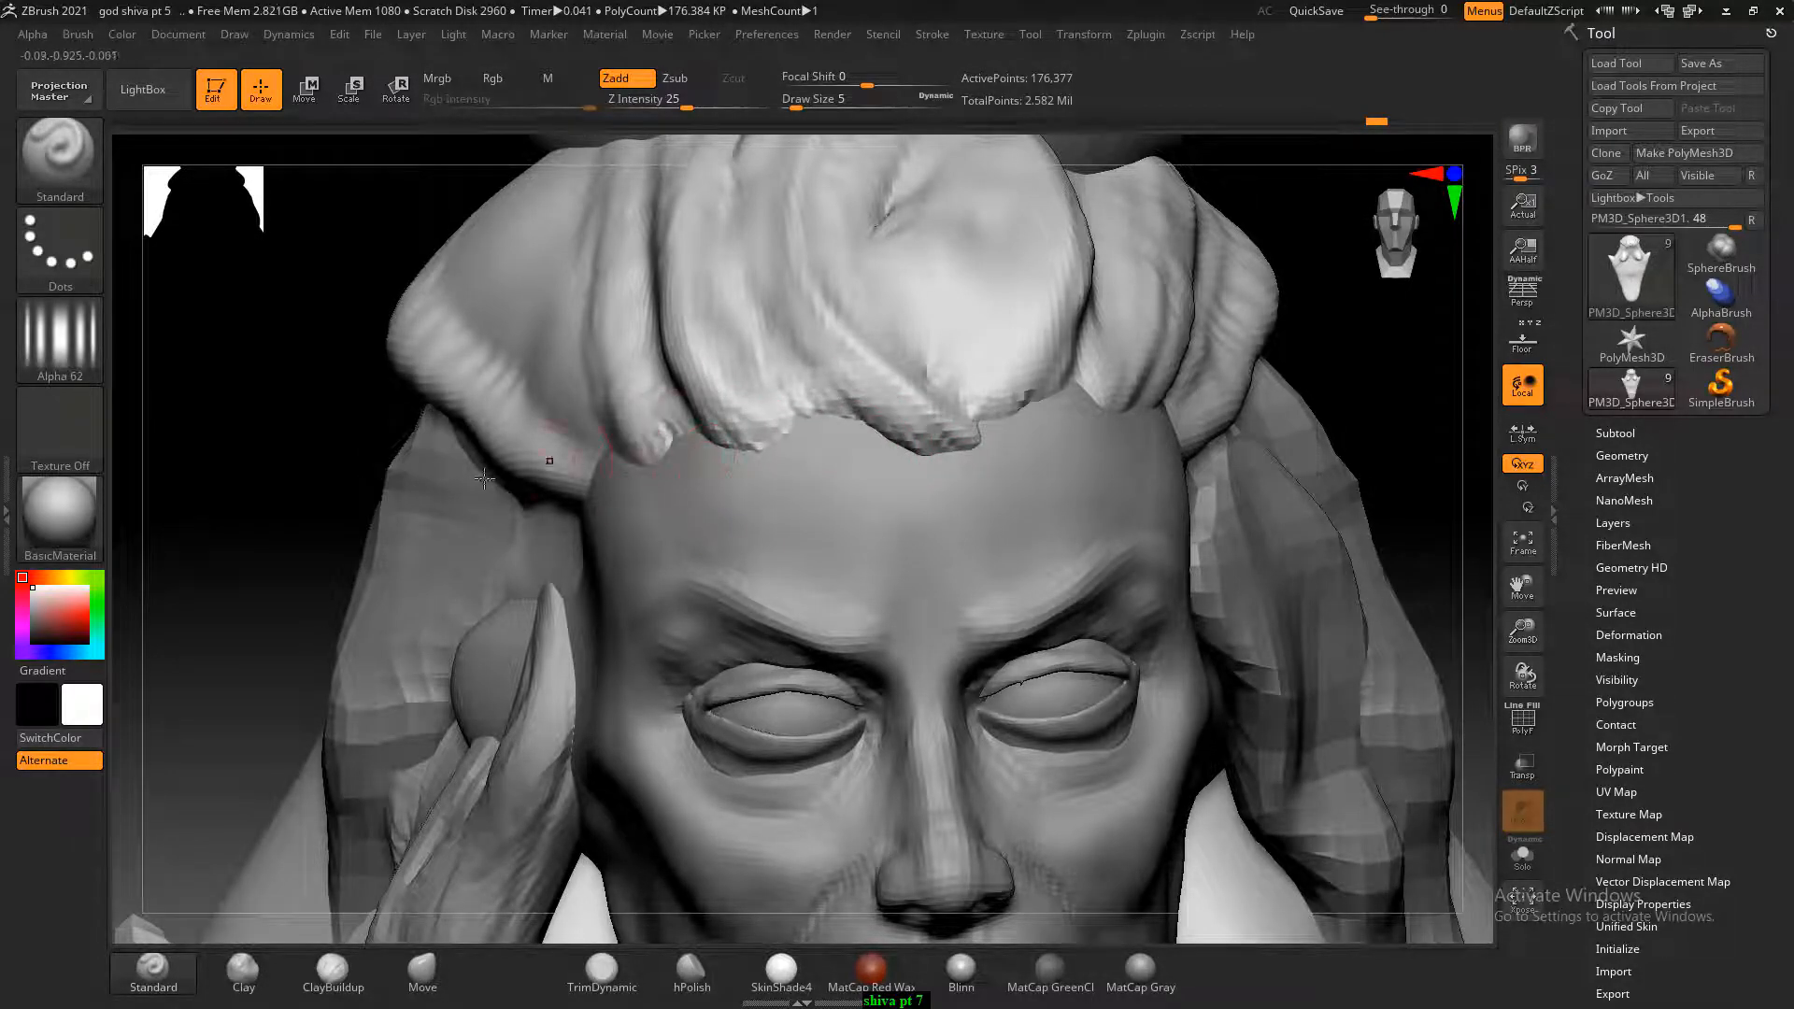
drag(285, 458, 349, 452)
mouse_move(548, 408)
alt+mouse_down()
mouse_move(646, 475)
mouse_move(669, 453)
mouse_move(744, 497)
alt+mouse_up()
Add strand grooves to the central hair mass above the forehead with the Standard brush and Alpha 62.
drag(1213, 404, 1132, 399)
alt+drag(1005, 385, 978, 352)
drag(1227, 348, 1121, 348)
mouse_move(1031, 310)
alt+mouse_down()
mouse_move(1042, 359)
mouse_move(1023, 402)
mouse_move(1046, 358)
alt+mouse_up()
mouse_move(977, 309)
alt+mouse_down()
mouse_move(988, 427)
mouse_move(949, 344)
mouse_move(884, 312)
mouse_move(968, 396)
alt+mouse_up()
mouse_move(918, 311)
mouse_down()
mouse_move(943, 353)
mouse_move(949, 304)
mouse_move(951, 364)
mouse_move(1015, 353)
mouse_up()
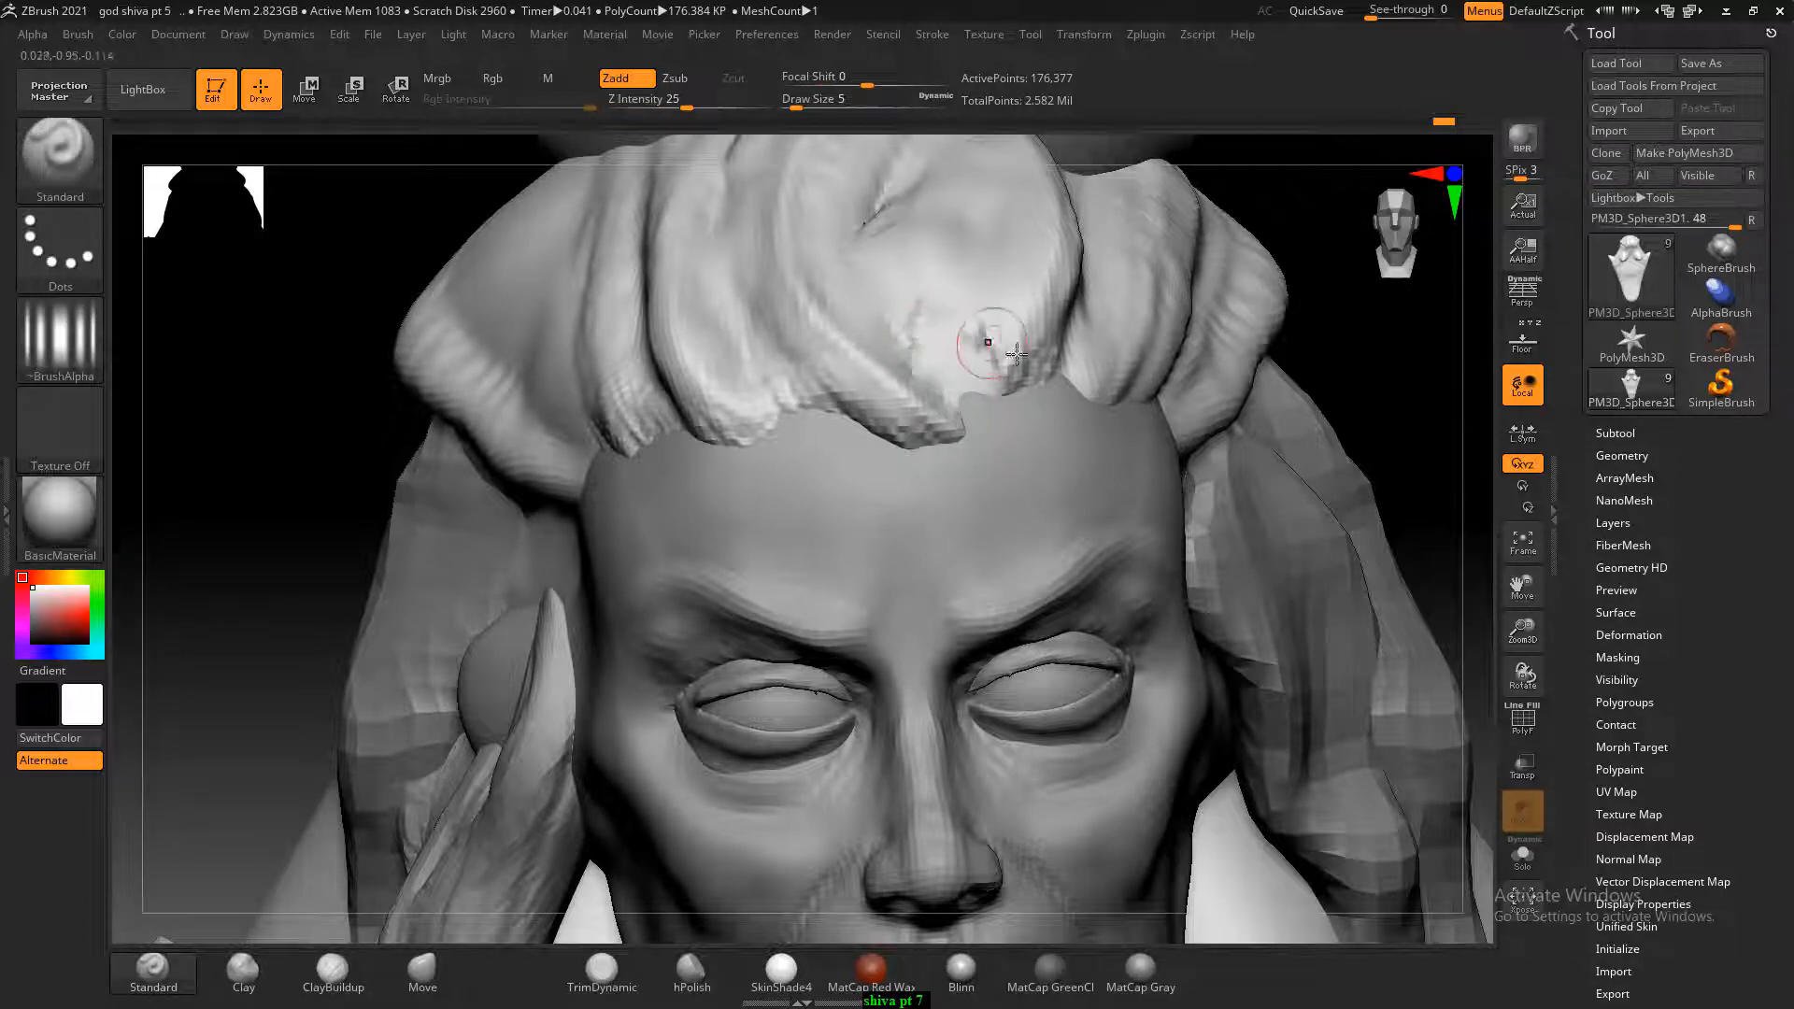
Extend the hair strands over the temple with the Standard brush and smooth the new strokes.
drag(1329, 297, 1294, 432)
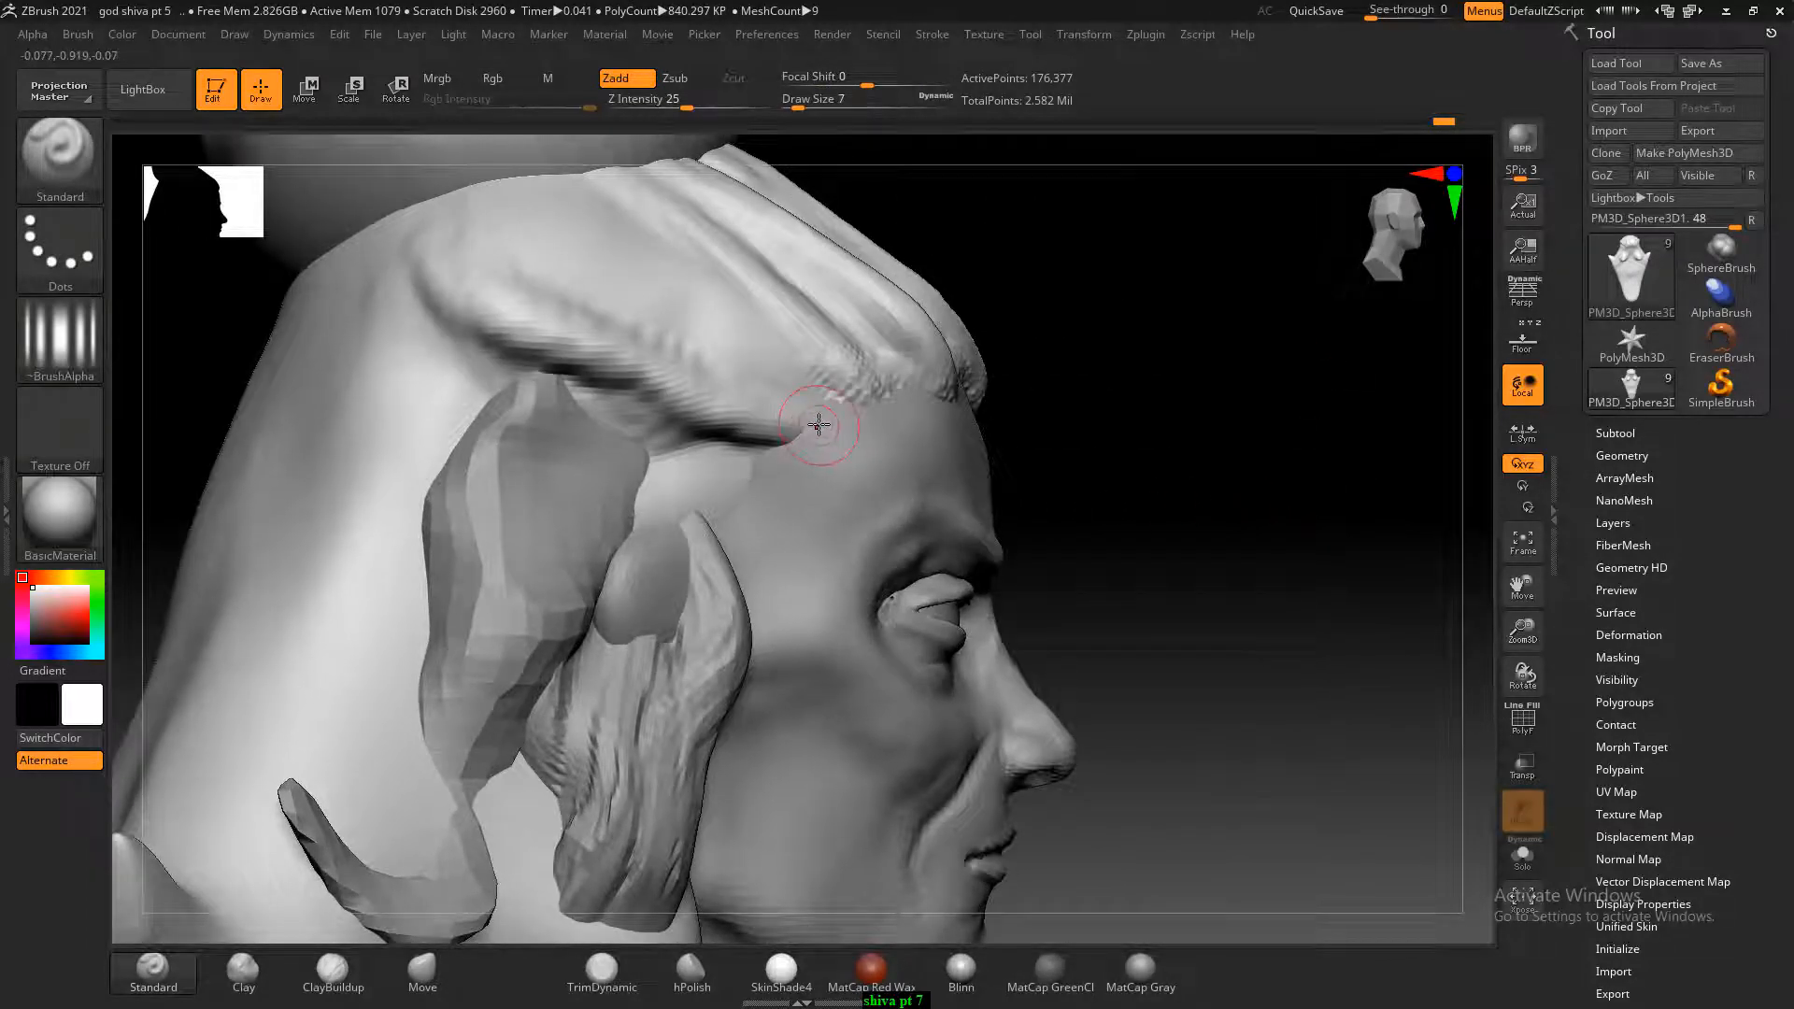
mouse_move(827, 427)
mouse_down()
mouse_move(729, 409)
mouse_move(716, 465)
mouse_move(749, 454)
mouse_move(658, 544)
mouse_up()
mouse_move(1218, 473)
mouse_down()
mouse_move(1305, 428)
mouse_move(1221, 462)
mouse_up()
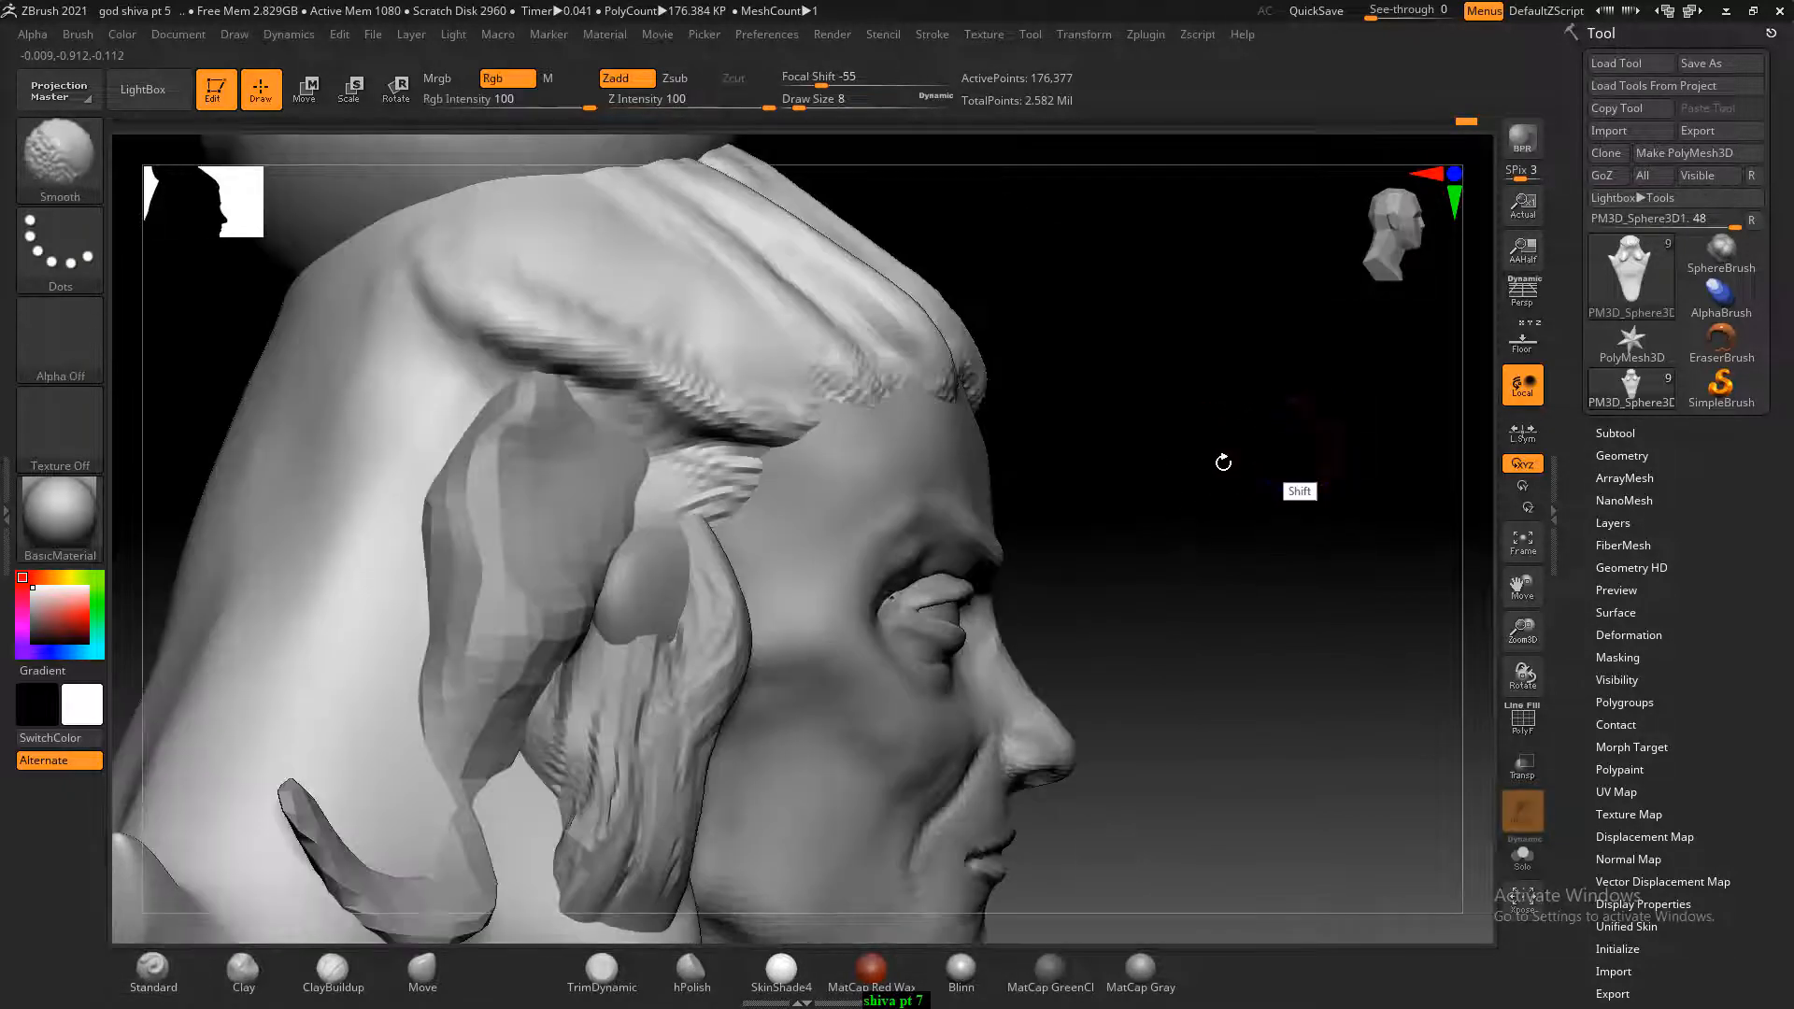
shift+drag(699, 491, 717, 479)
drag(1206, 452, 384, 441)
key(f)
alt+drag(1065, 440, 1217, 407)
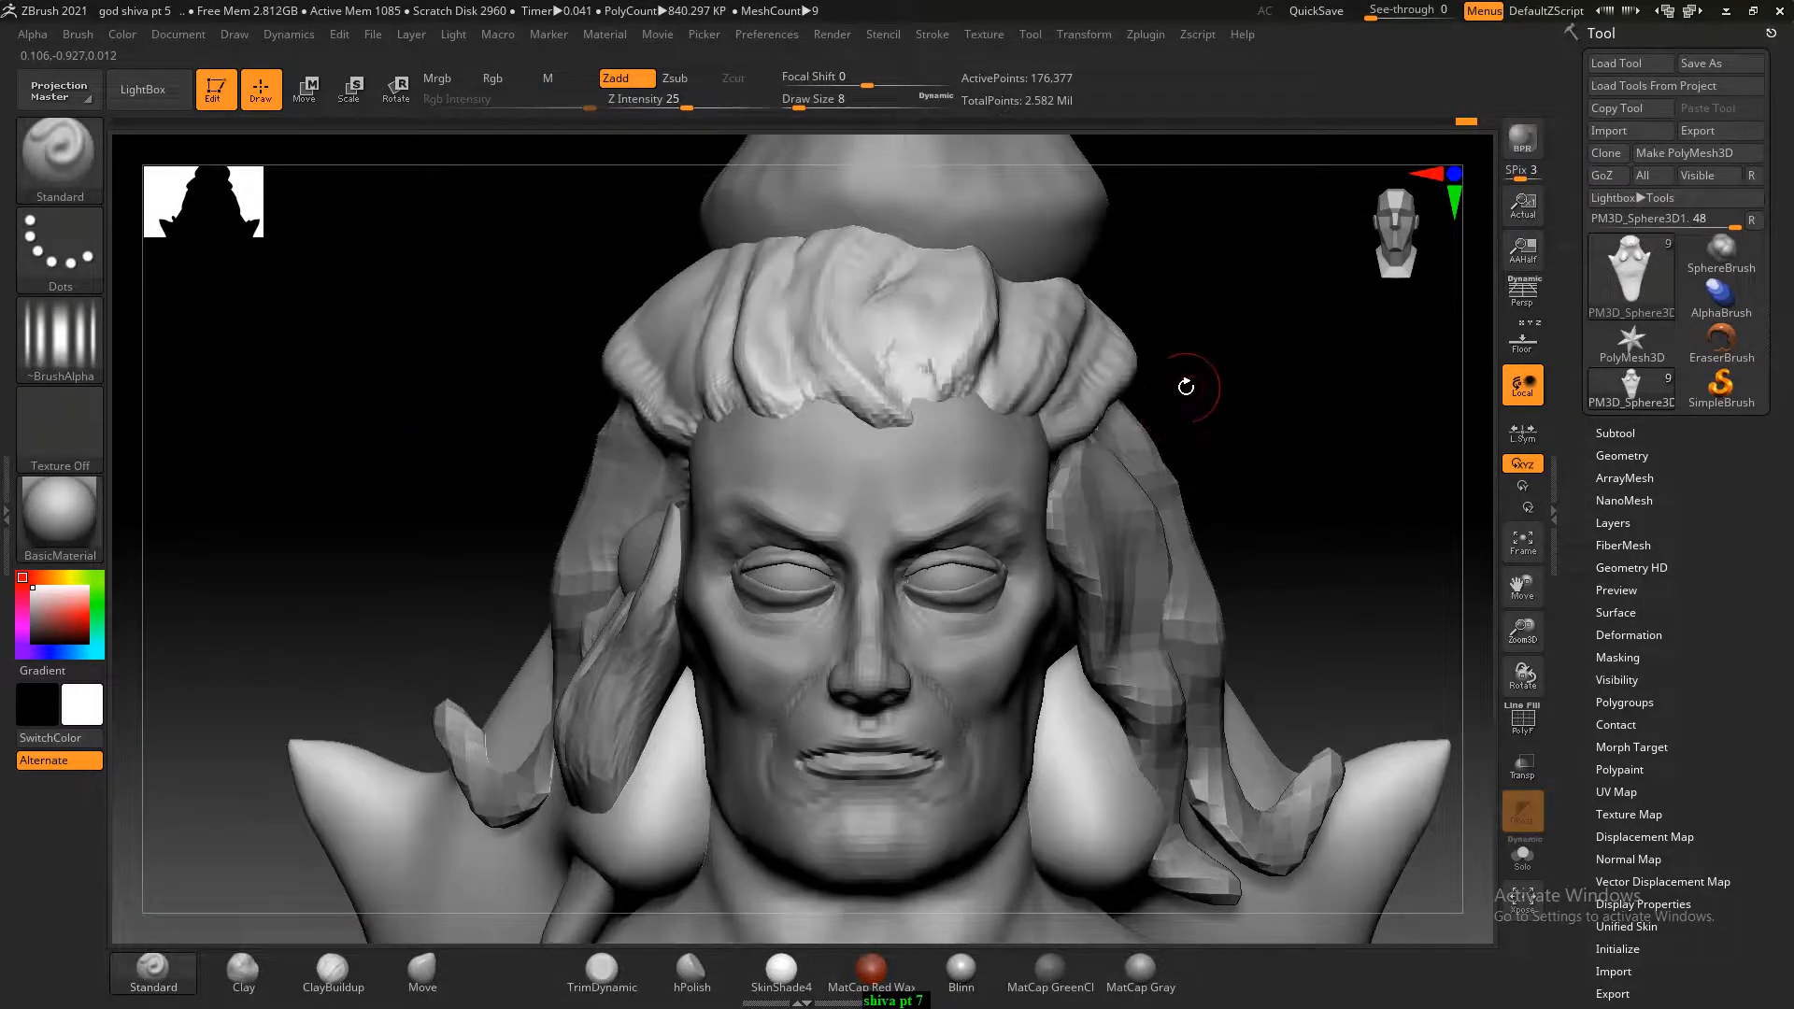
Copy the seven reference images from glow-production-17 through SkinArt_Shiva_Default in class7 load shiva into the god shiva folder.
key(alt+Tab)
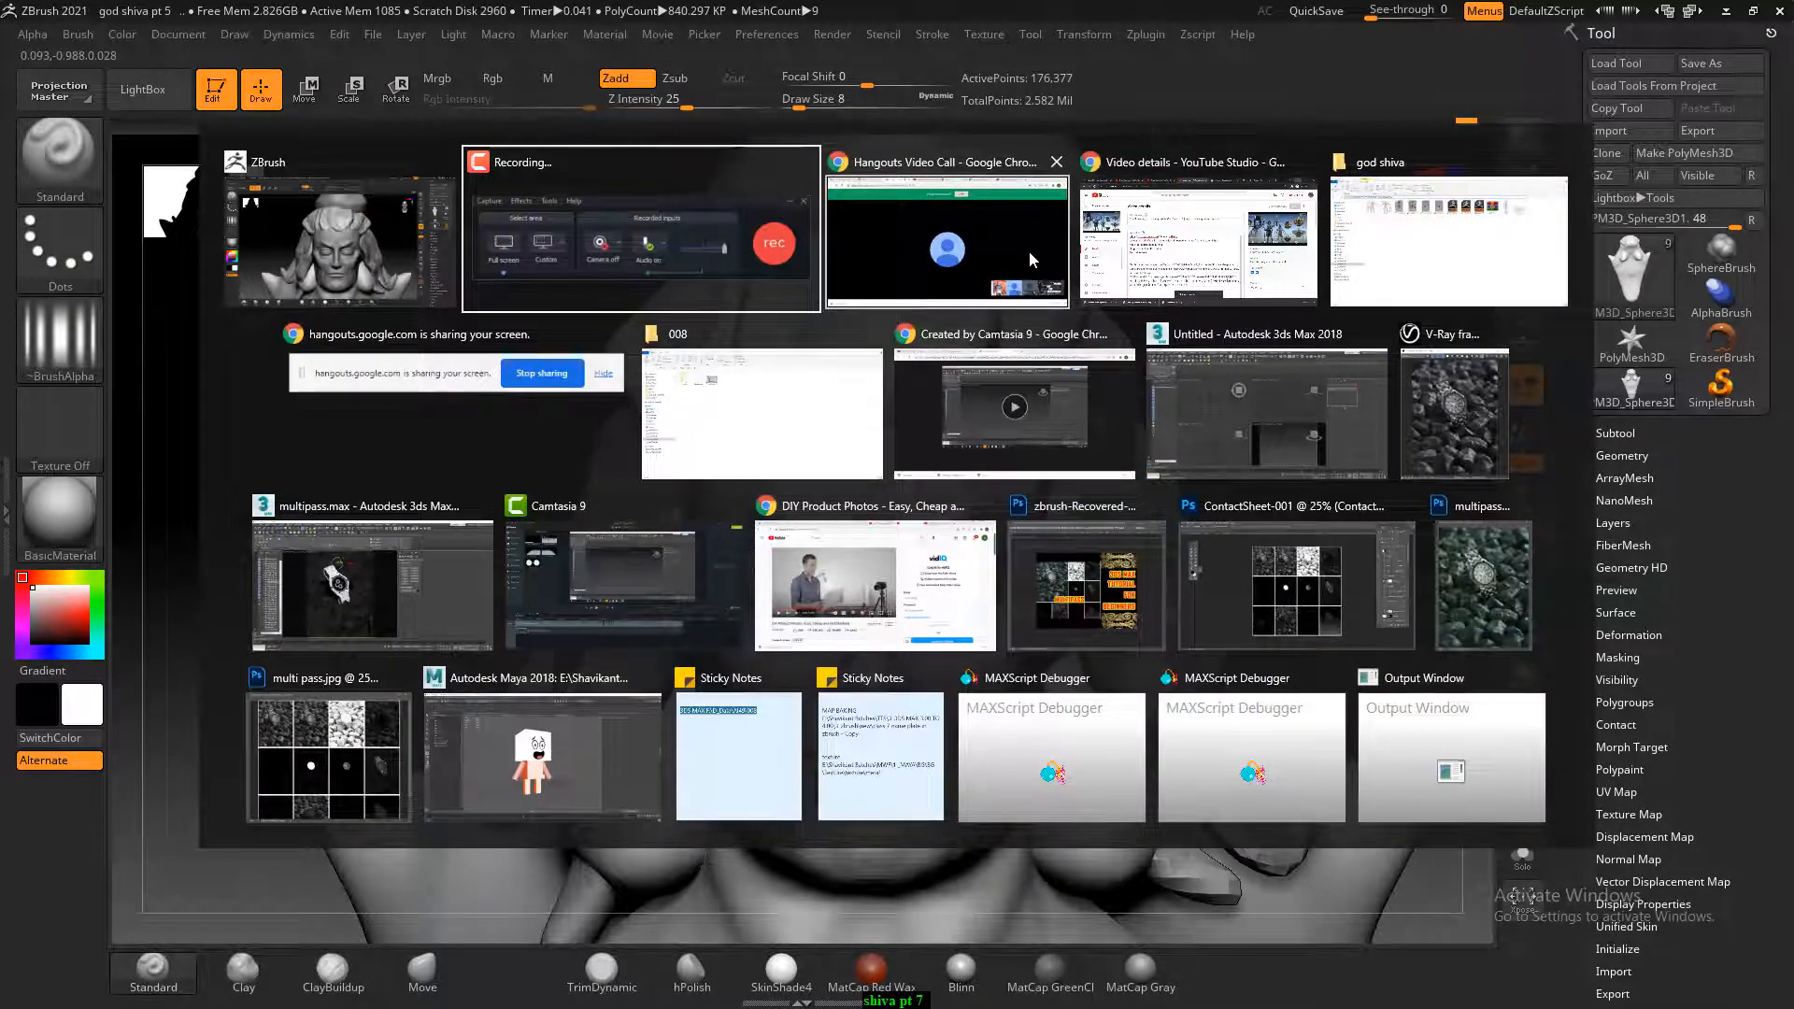
click(1442, 254)
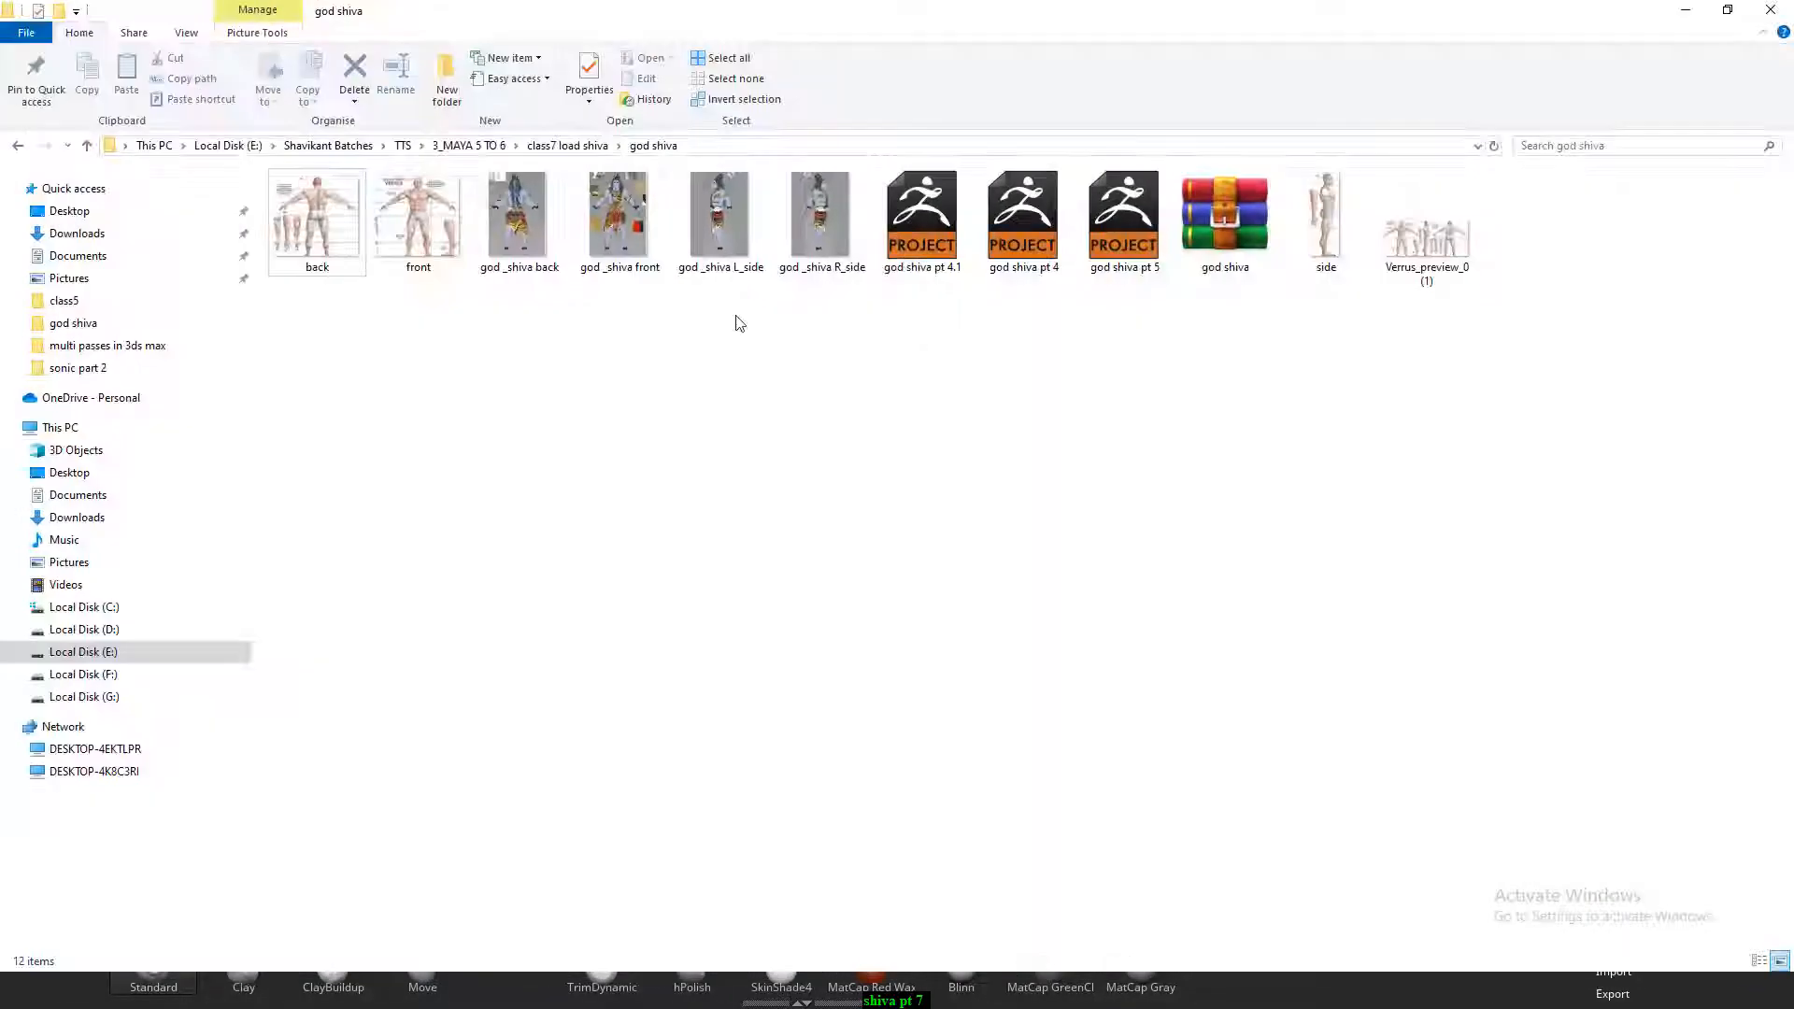
click(563, 147)
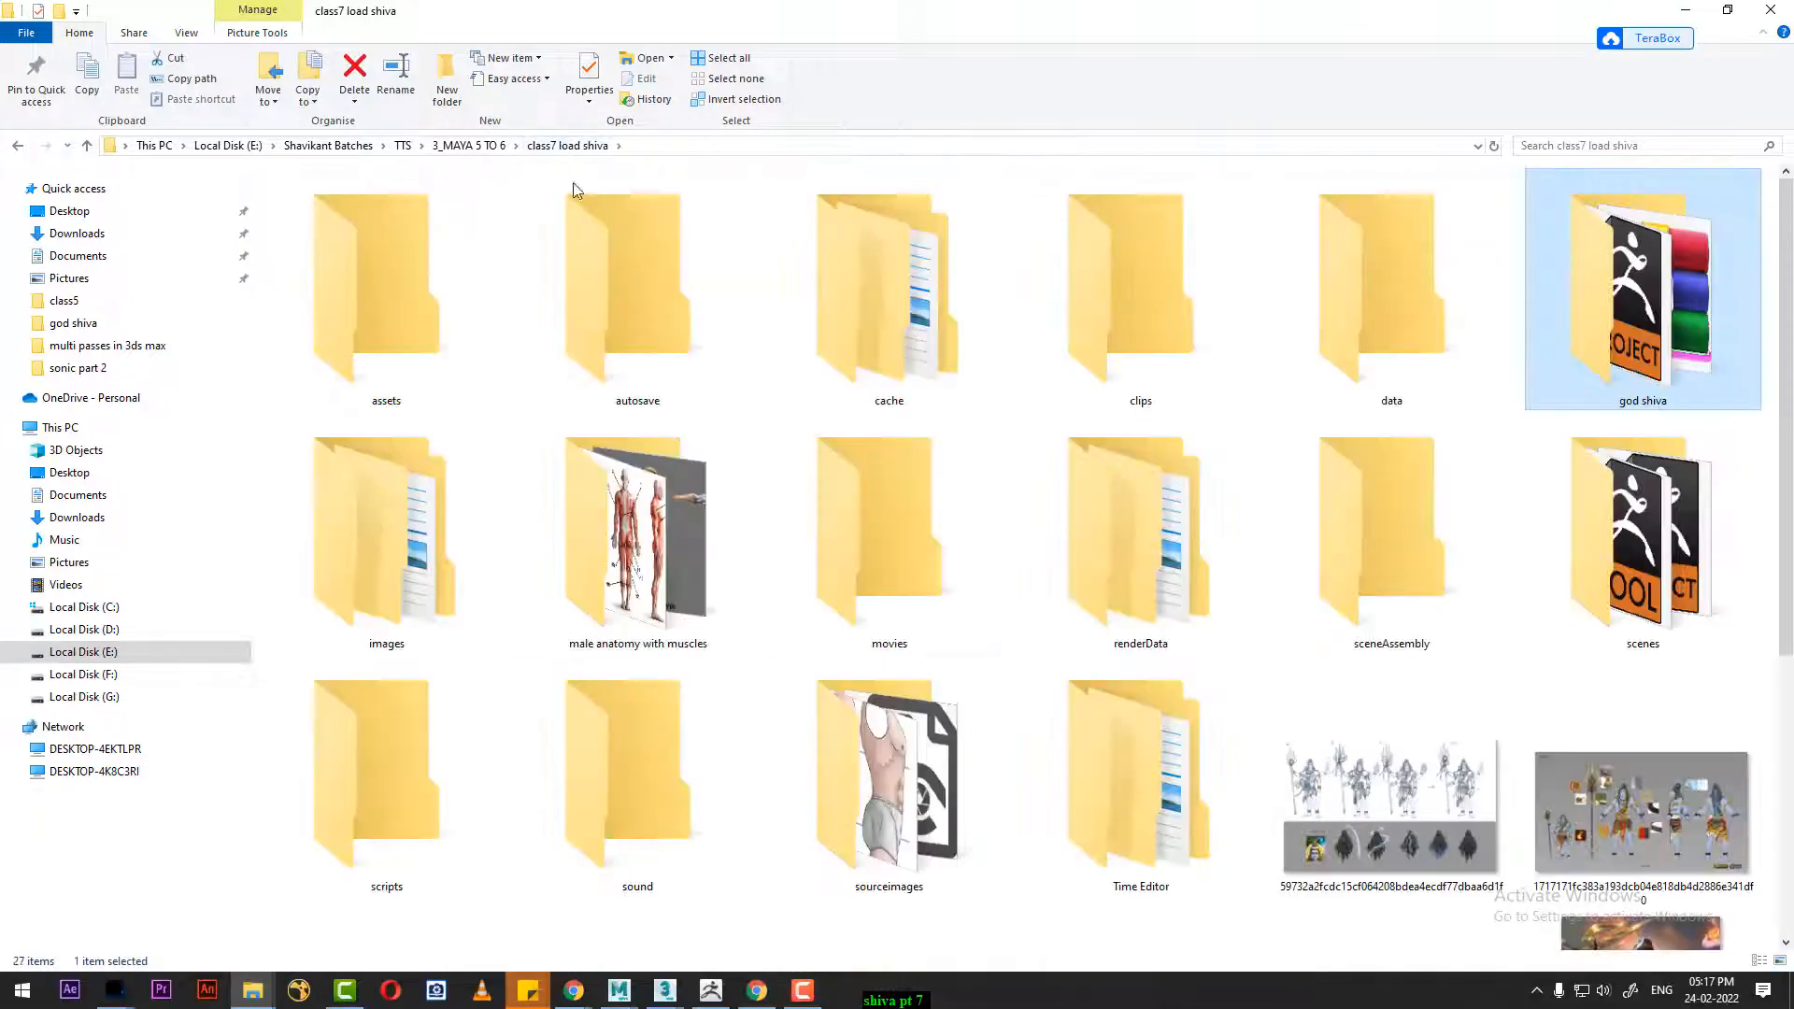
scroll(966, 712, down, 5)
click(491, 635)
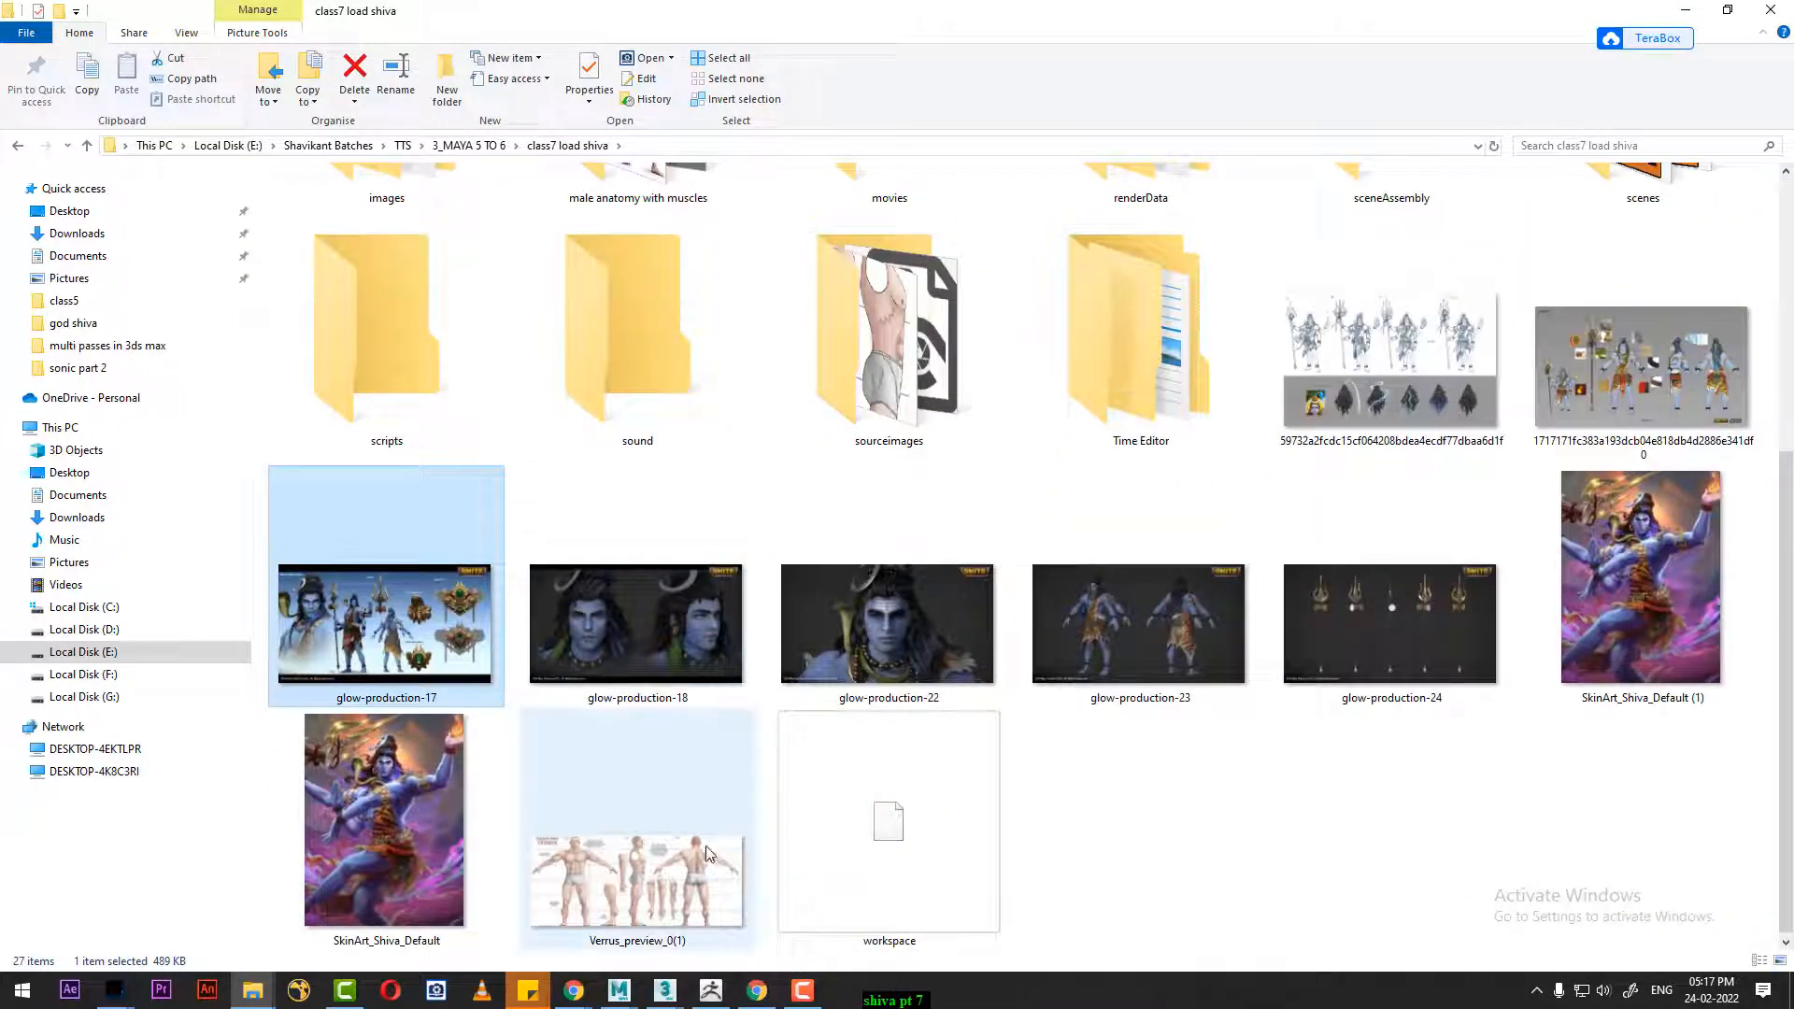
shift+click(351, 852)
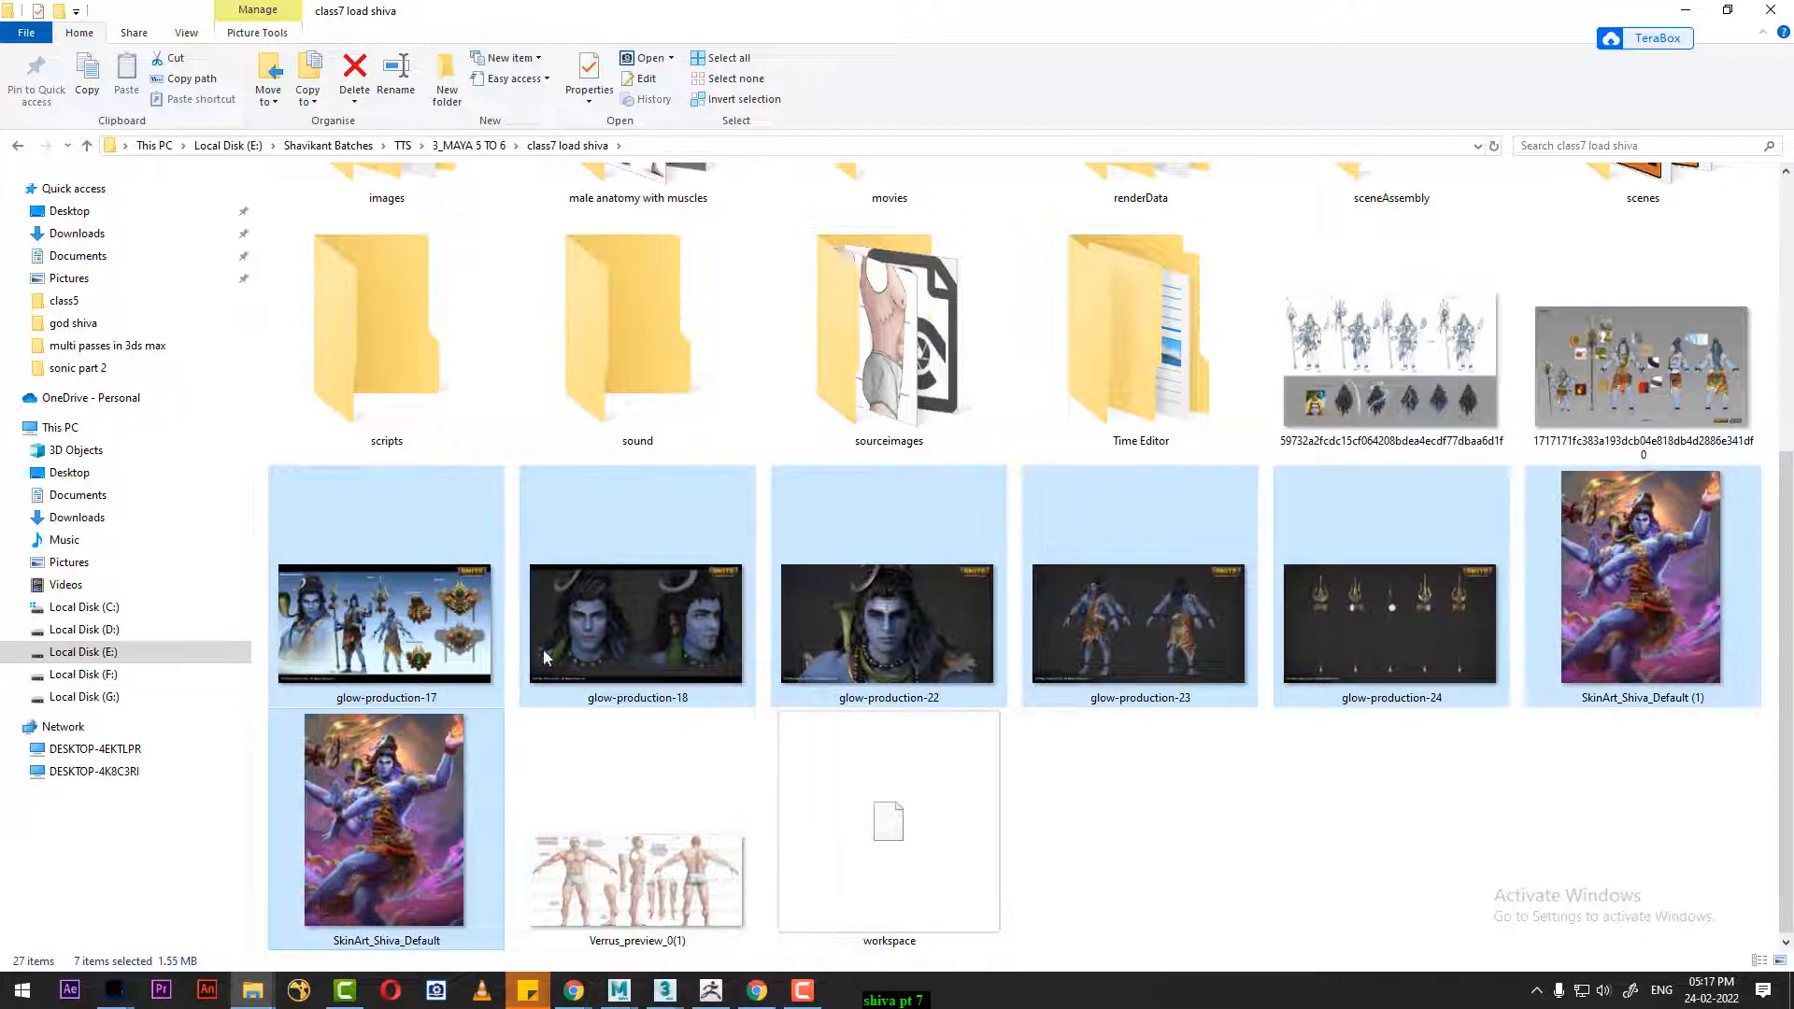
scroll(745, 613, up, 5)
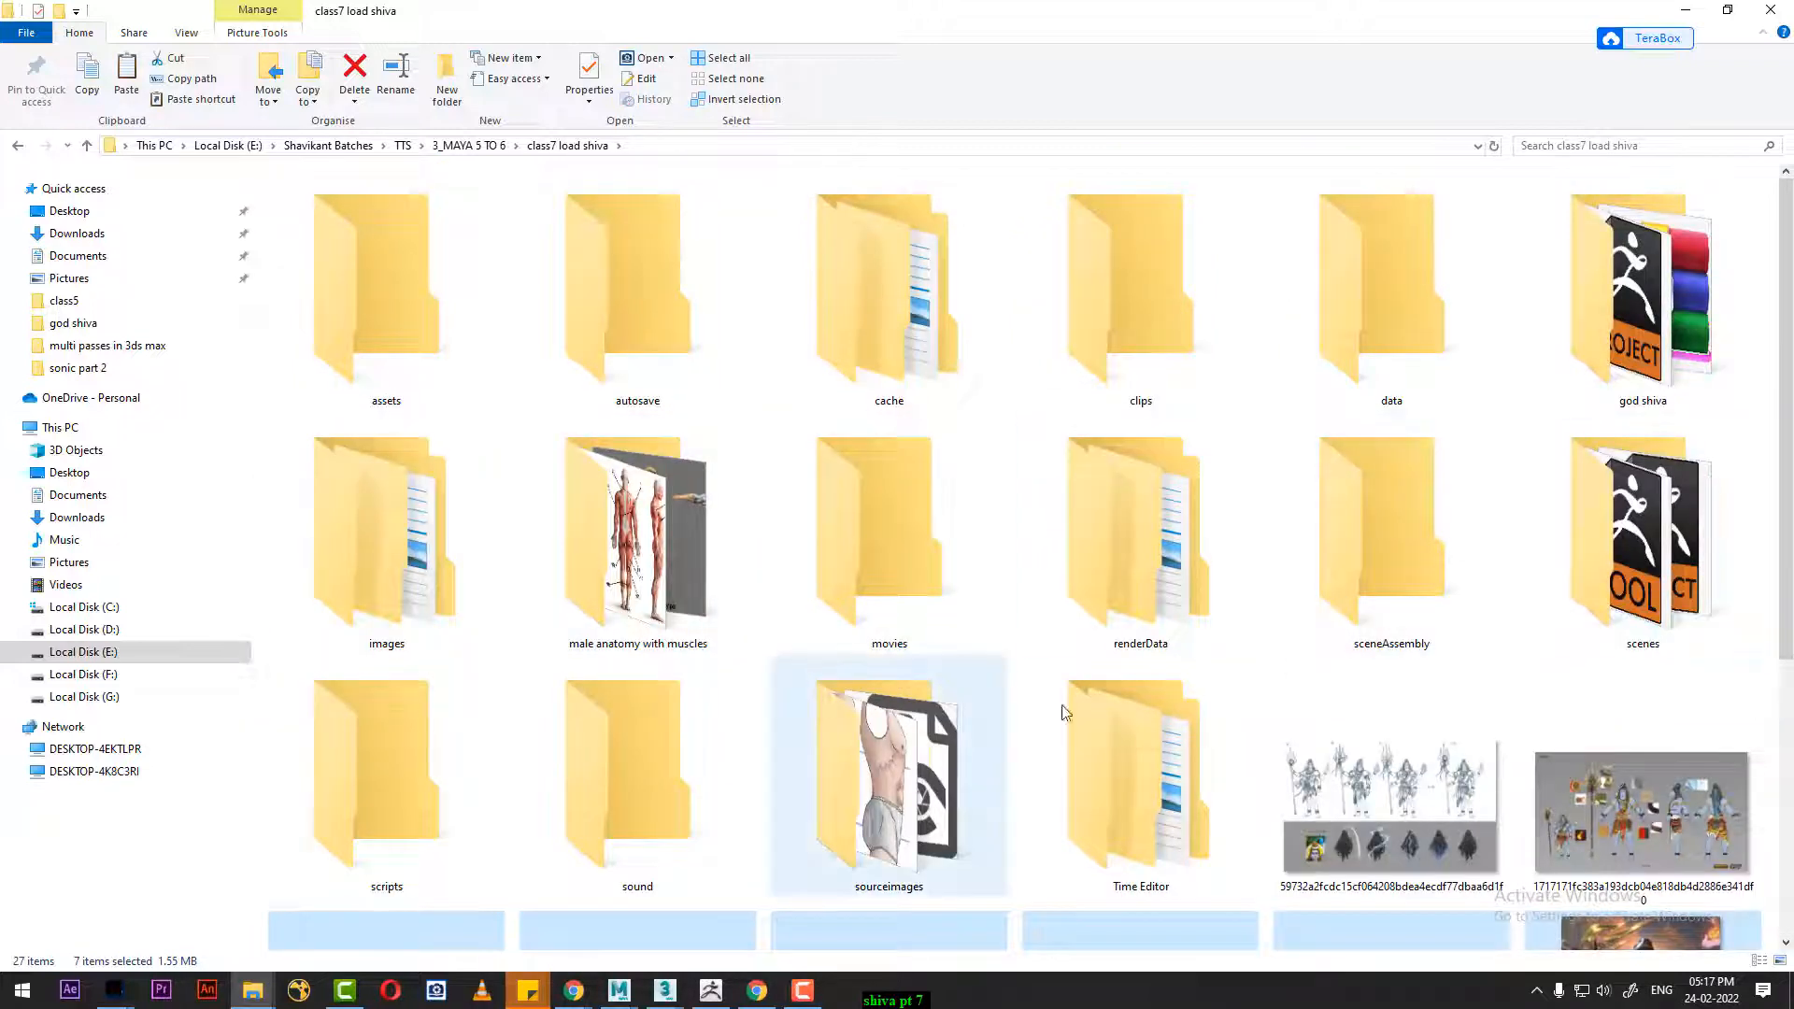
double_click(1643, 289)
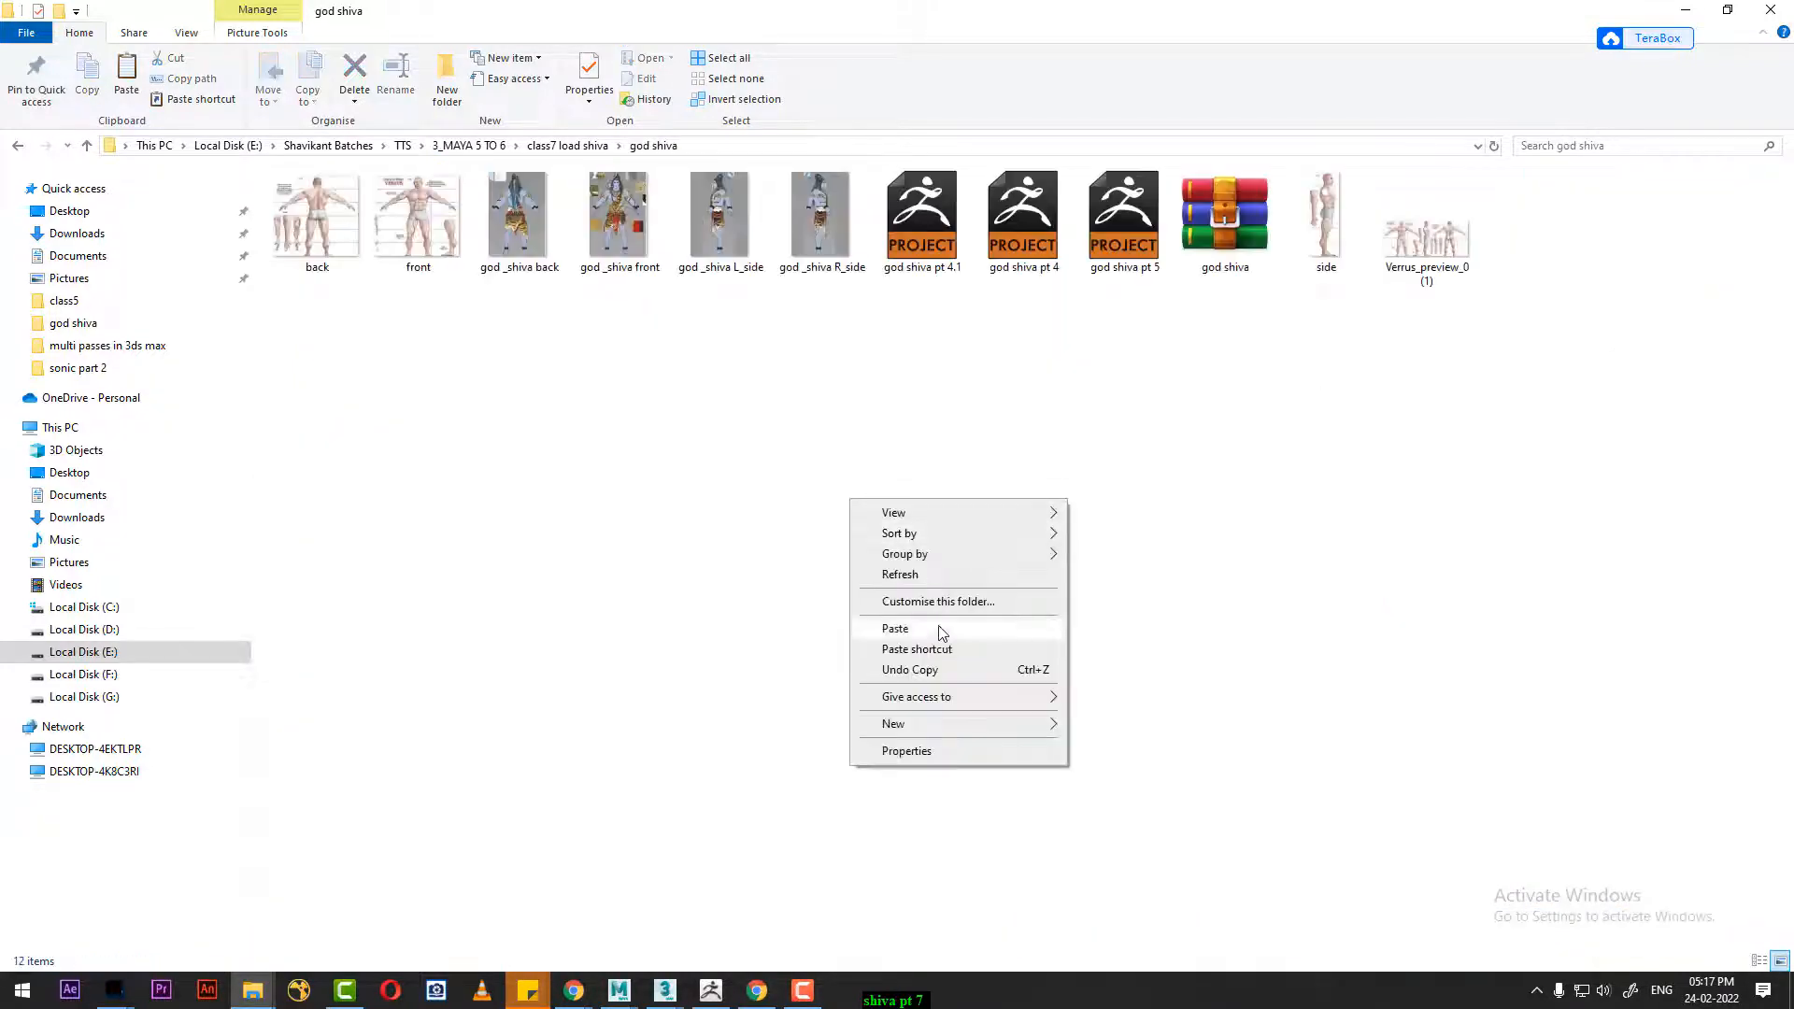
click(938, 628)
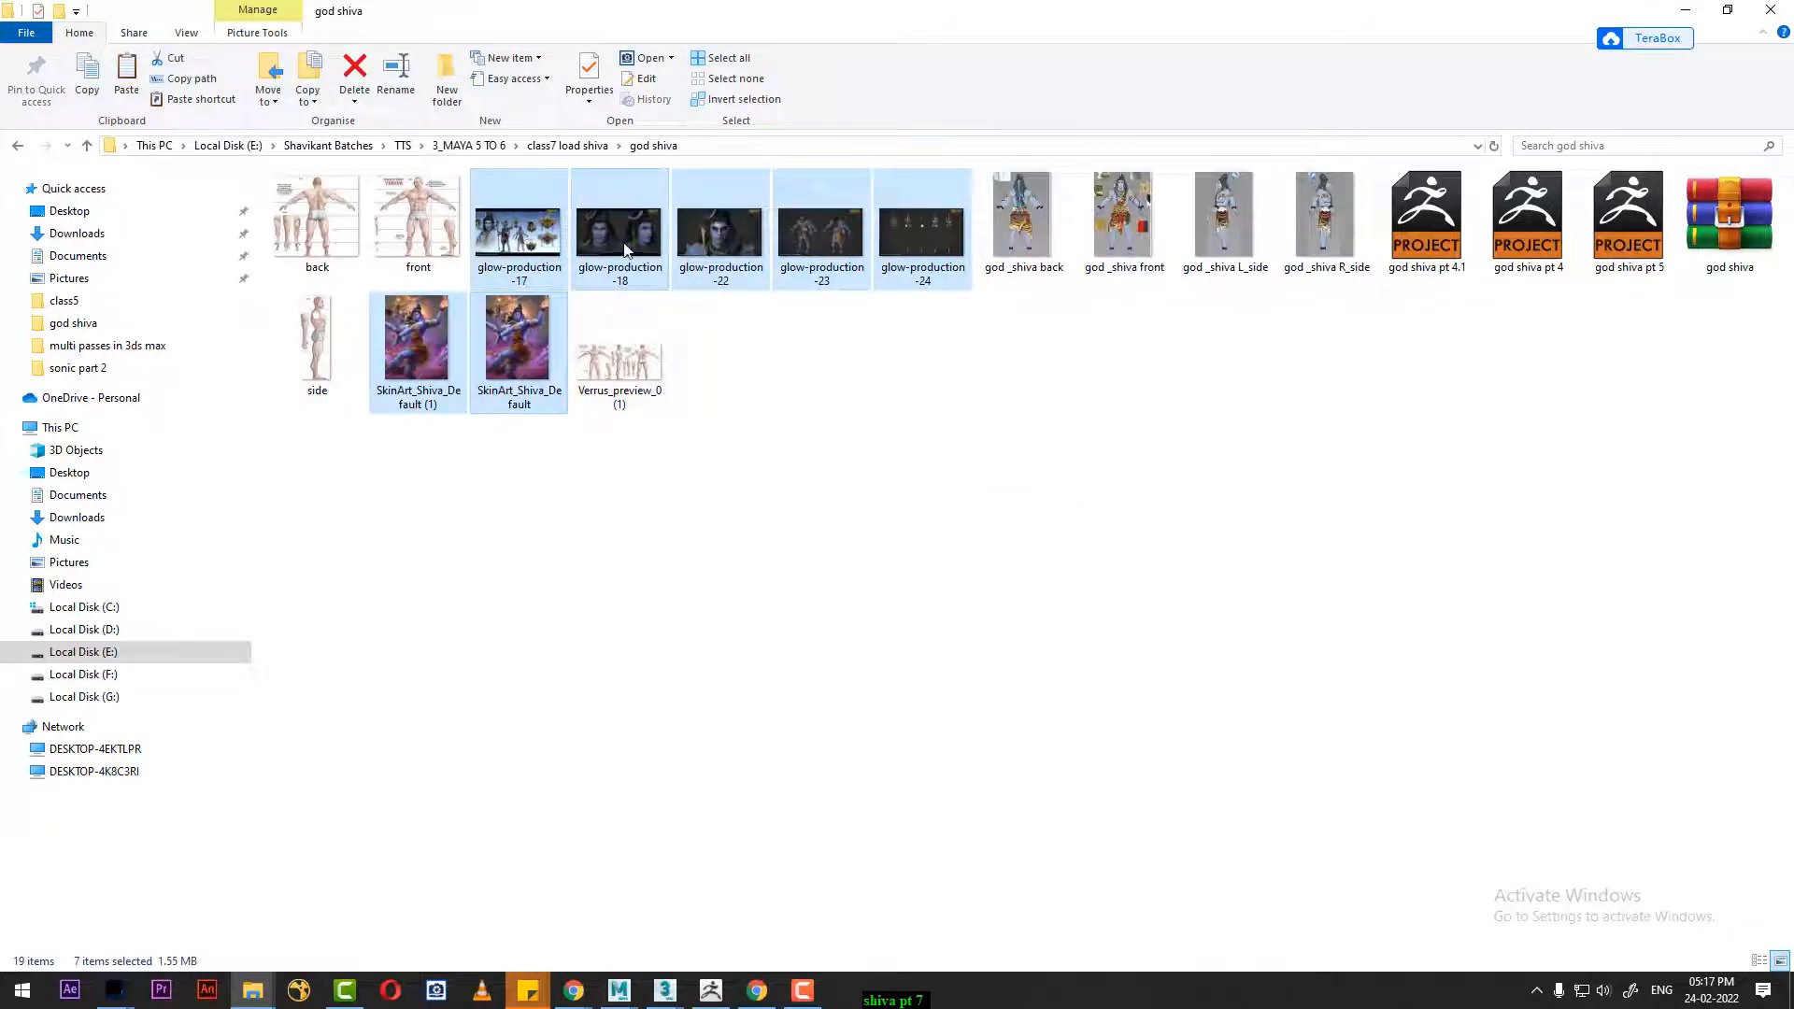
Open glow-production-18 in a small ACDSee window and place it over ZBrush with the file folder minimised.
click(625, 249)
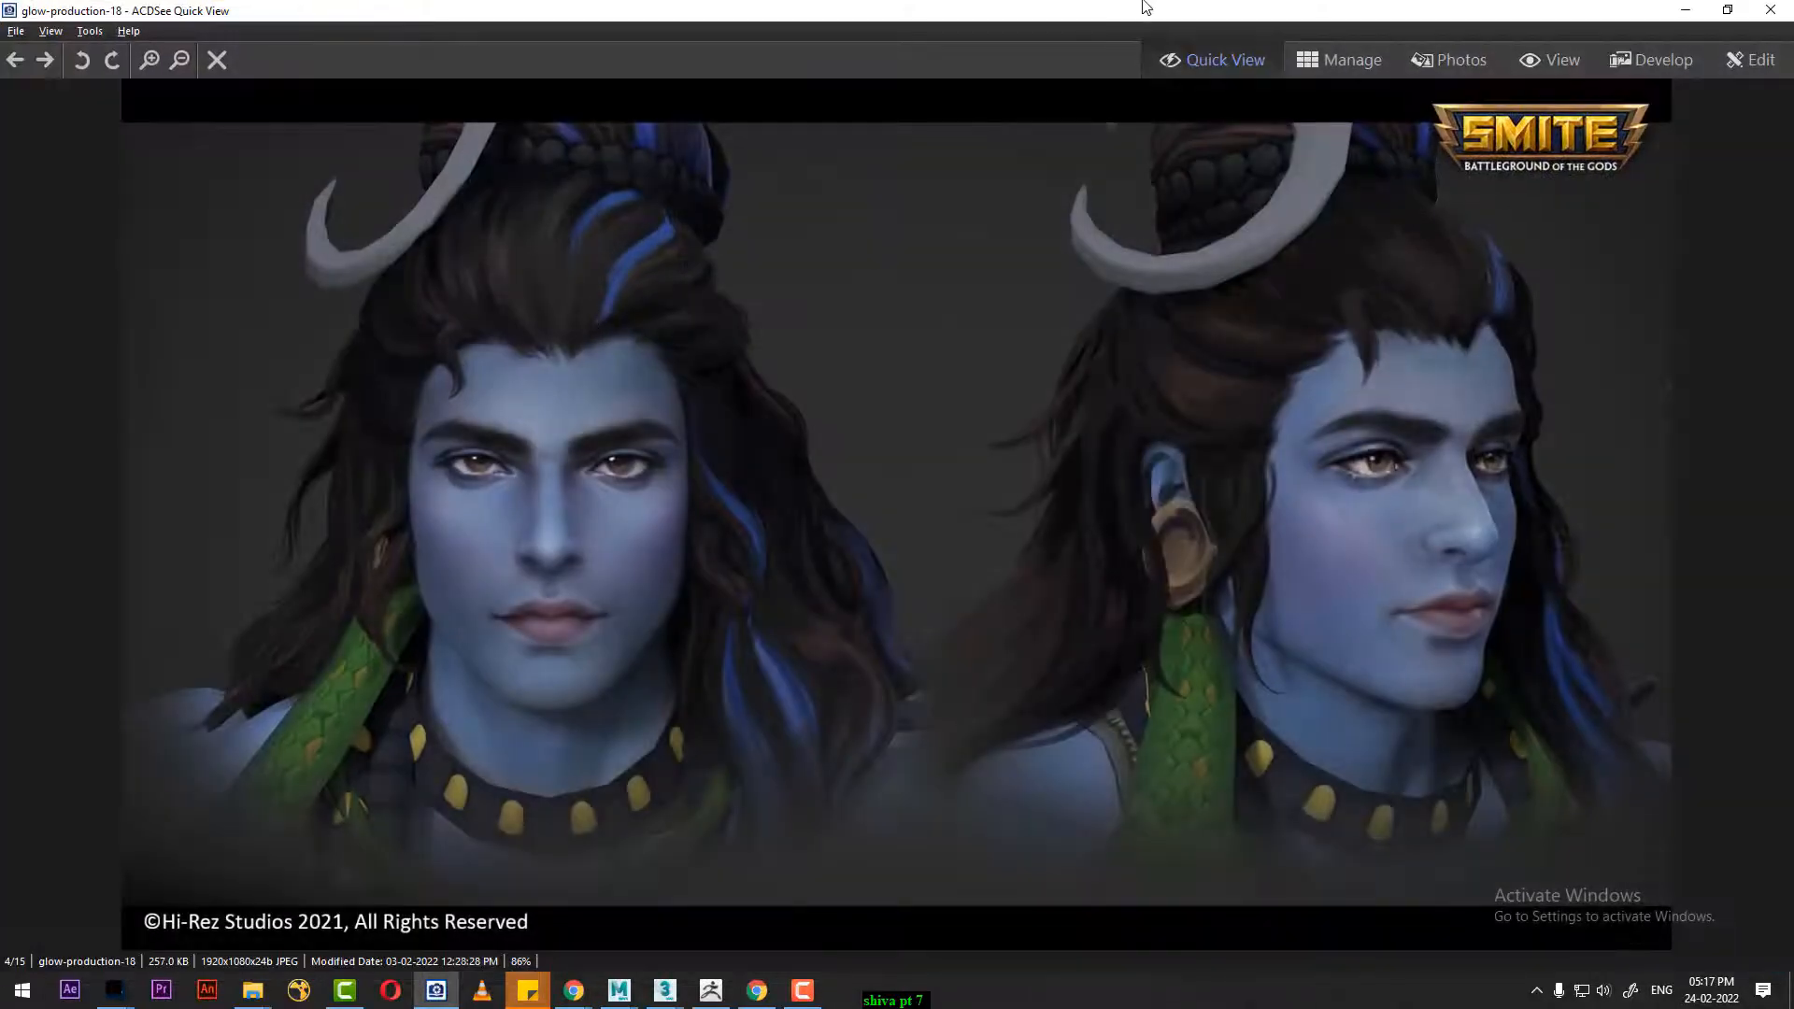
double_click(1146, 7)
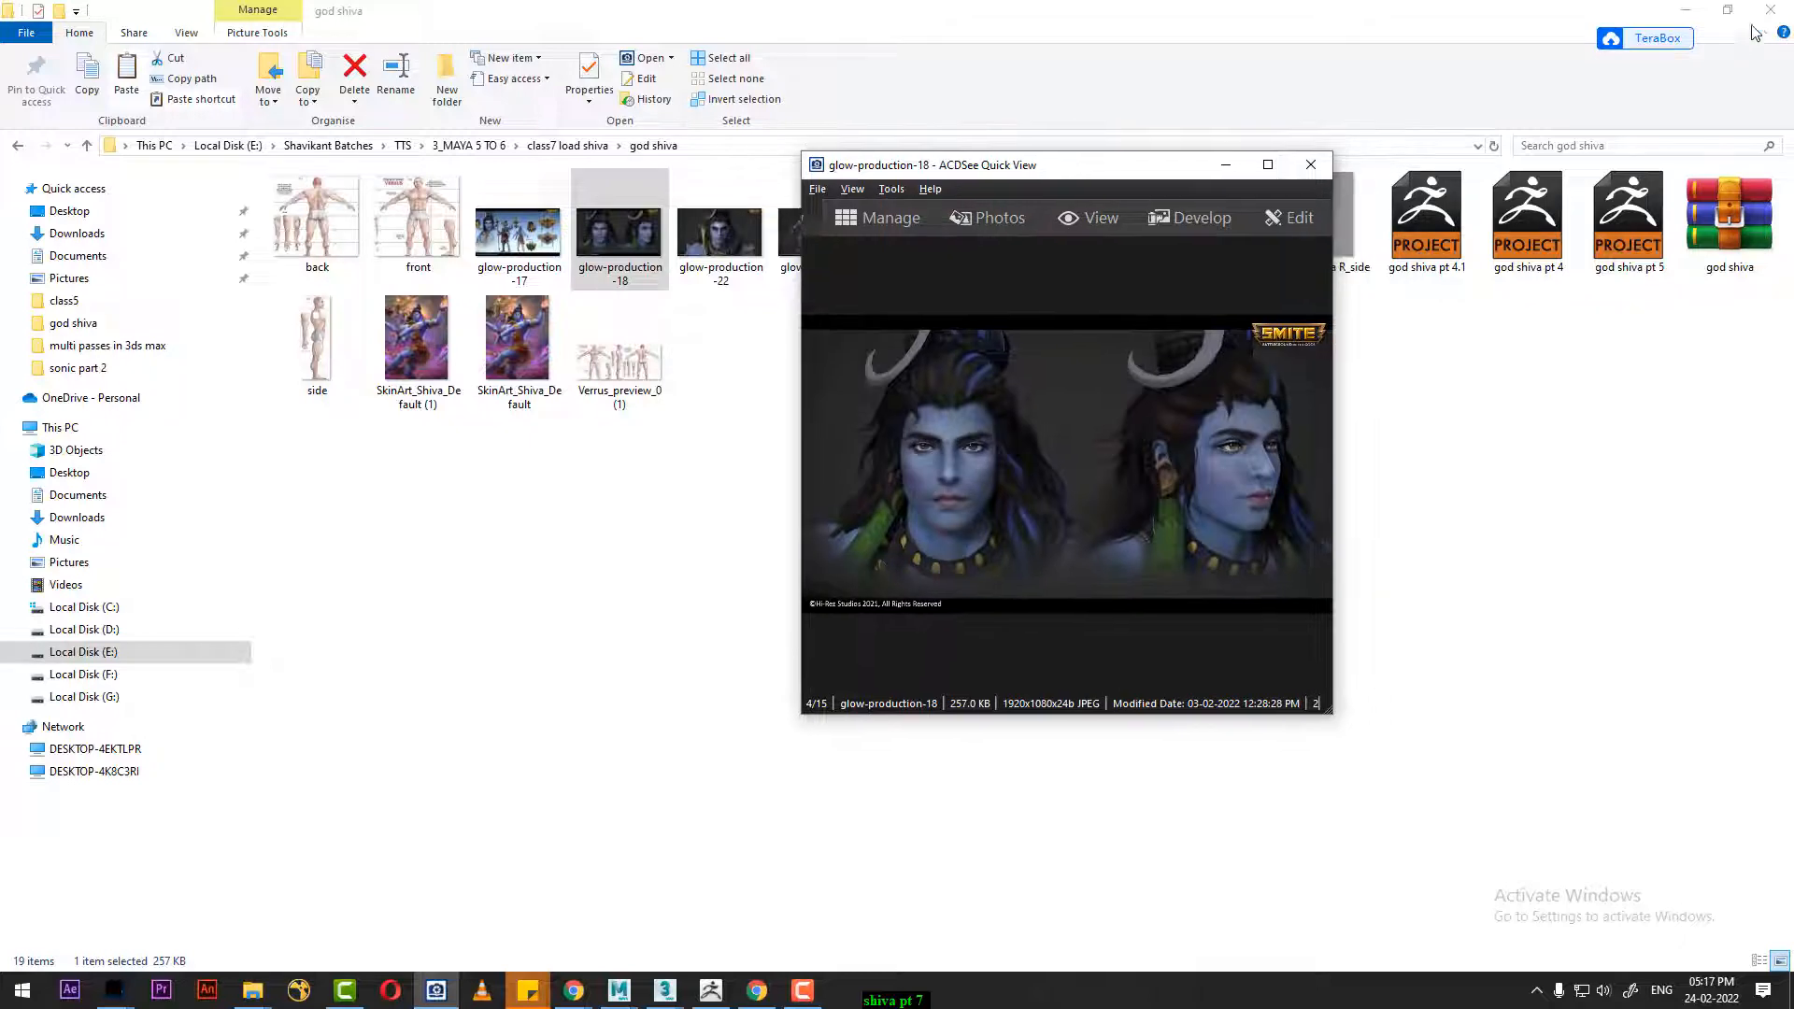
click(1685, 9)
drag(1044, 178, 1245, 206)
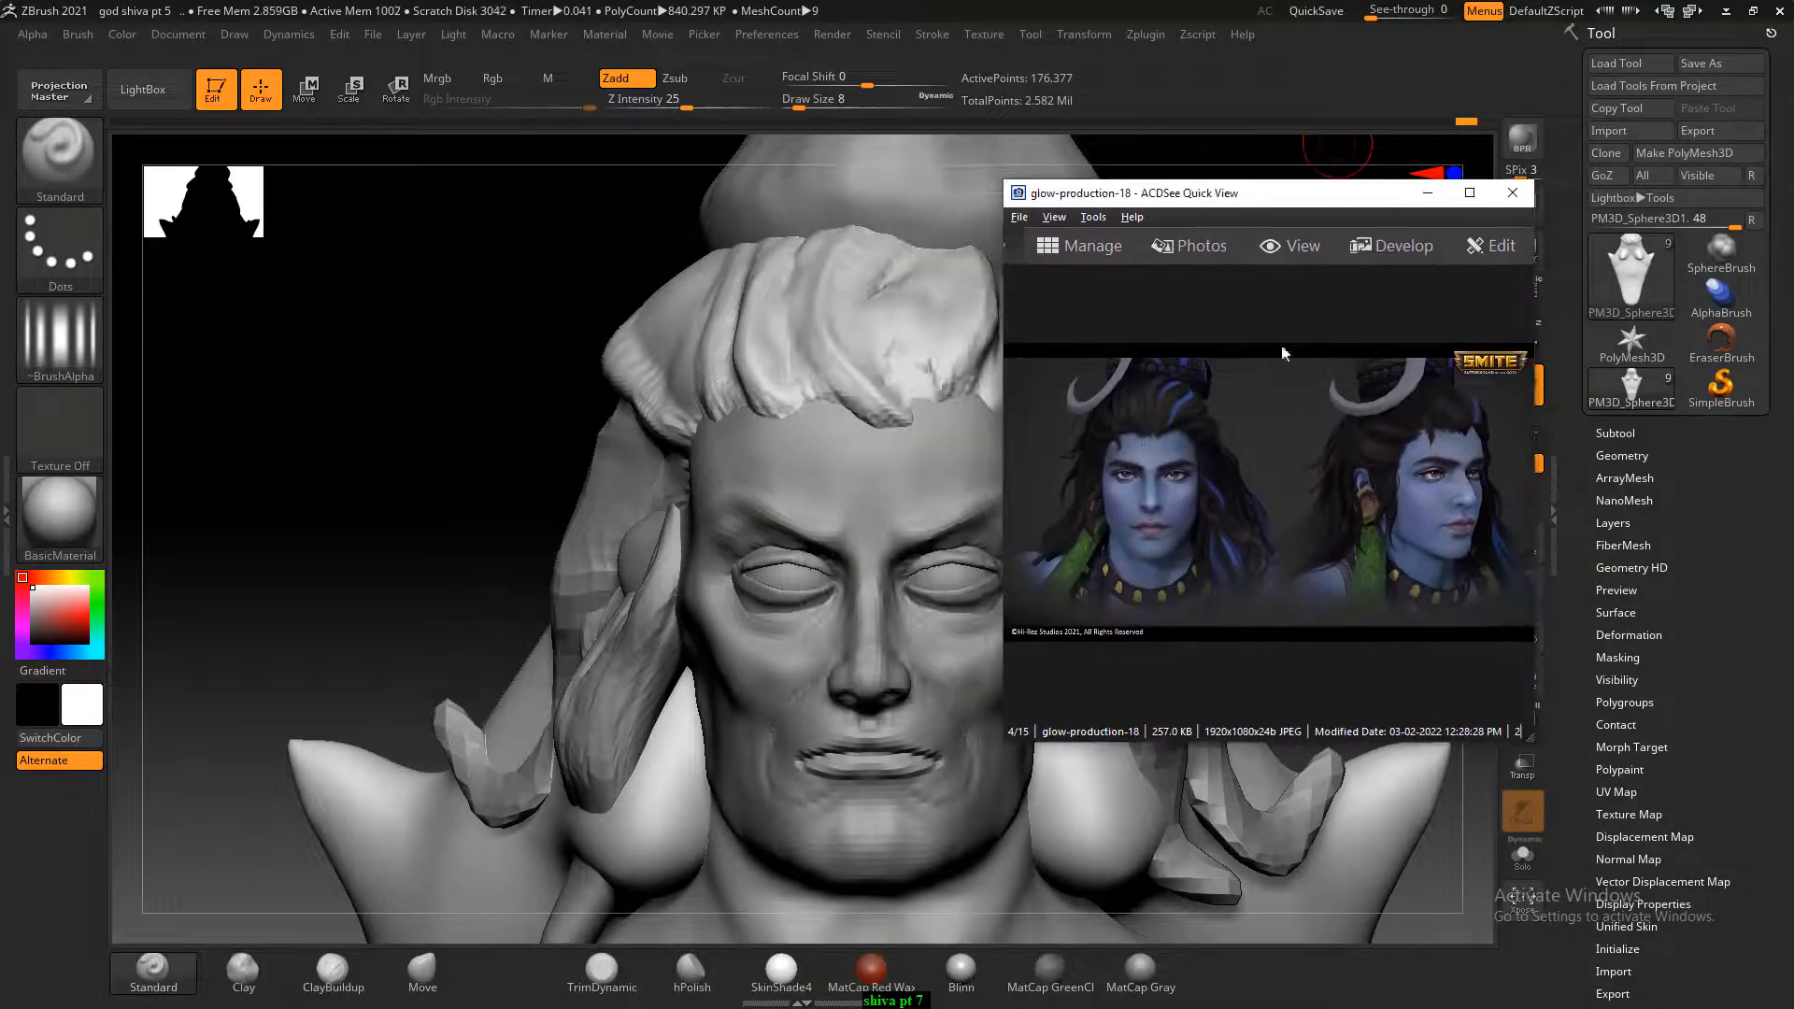
Examine the reference's forehead hairline close up, with its window moved clear of the sculpted face.
mouse_move(557, 347)
mouse_down()
mouse_move(484, 360)
mouse_move(516, 384)
mouse_up()
mouse_move(357, 334)
mouse_down()
mouse_move(433, 373)
mouse_move(951, 469)
mouse_up()
click(1214, 490)
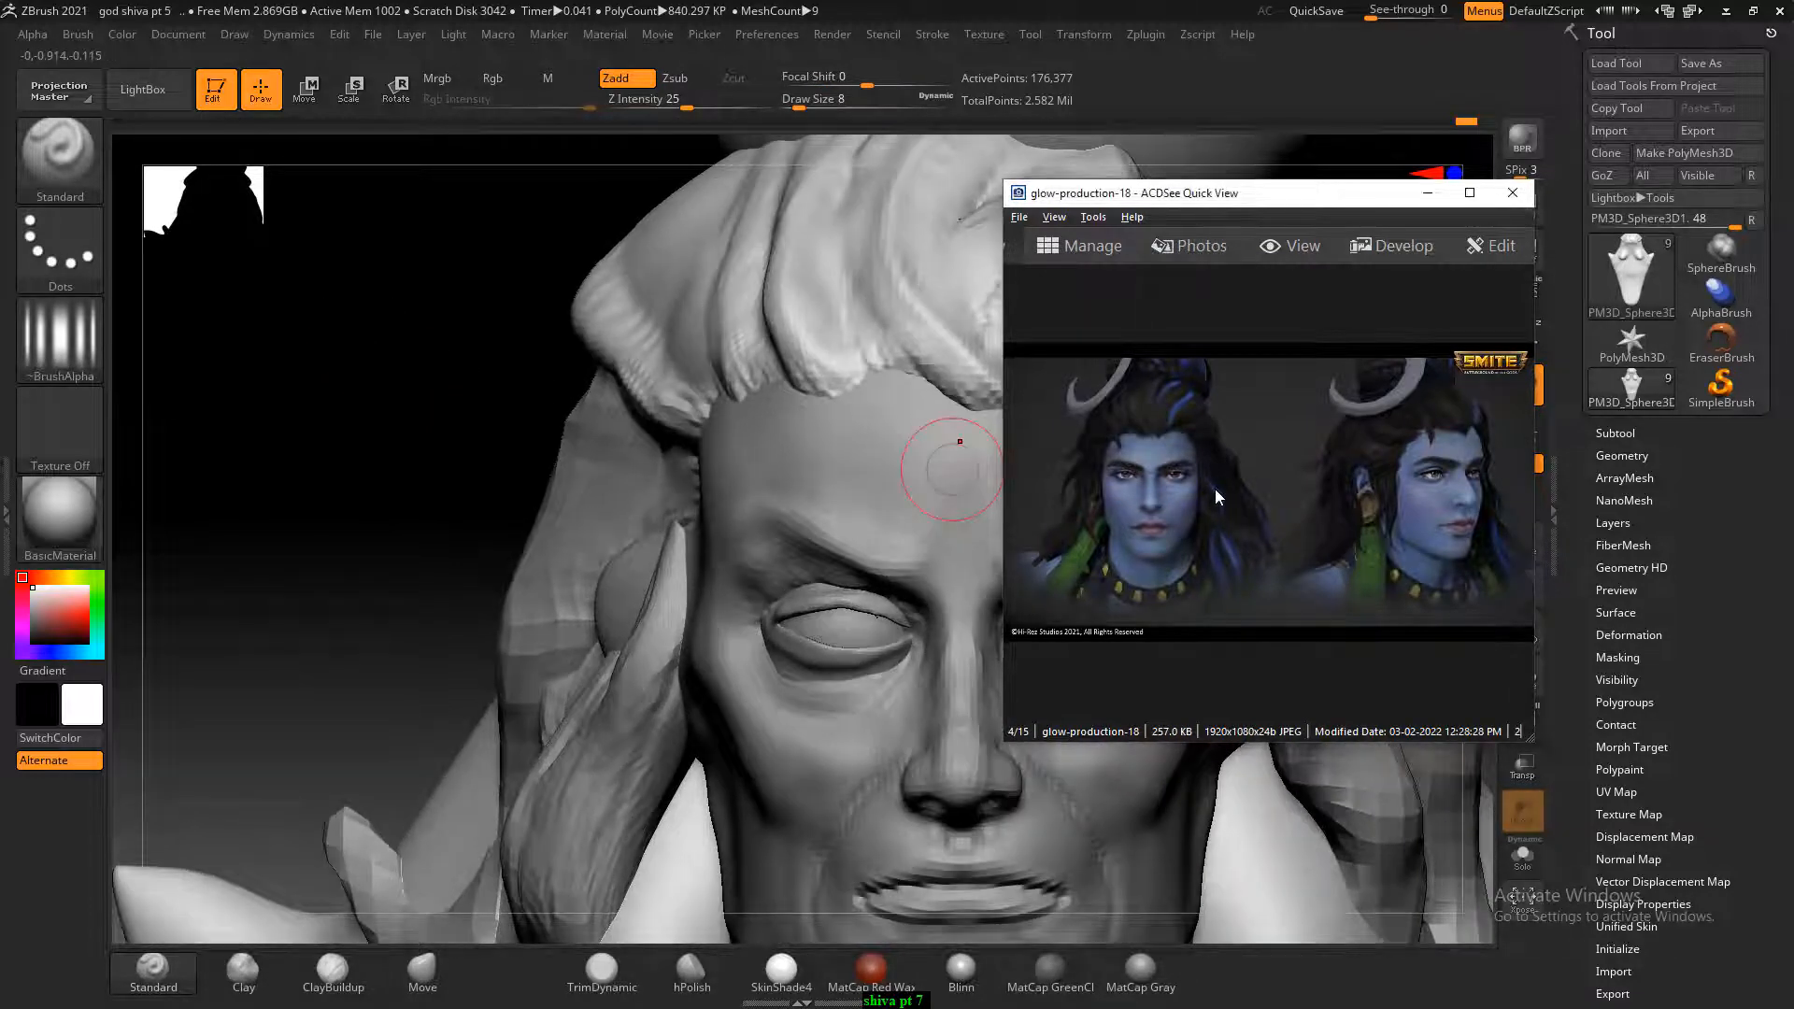
scroll(1215, 490, up, 5)
drag(1295, 471, 1358, 644)
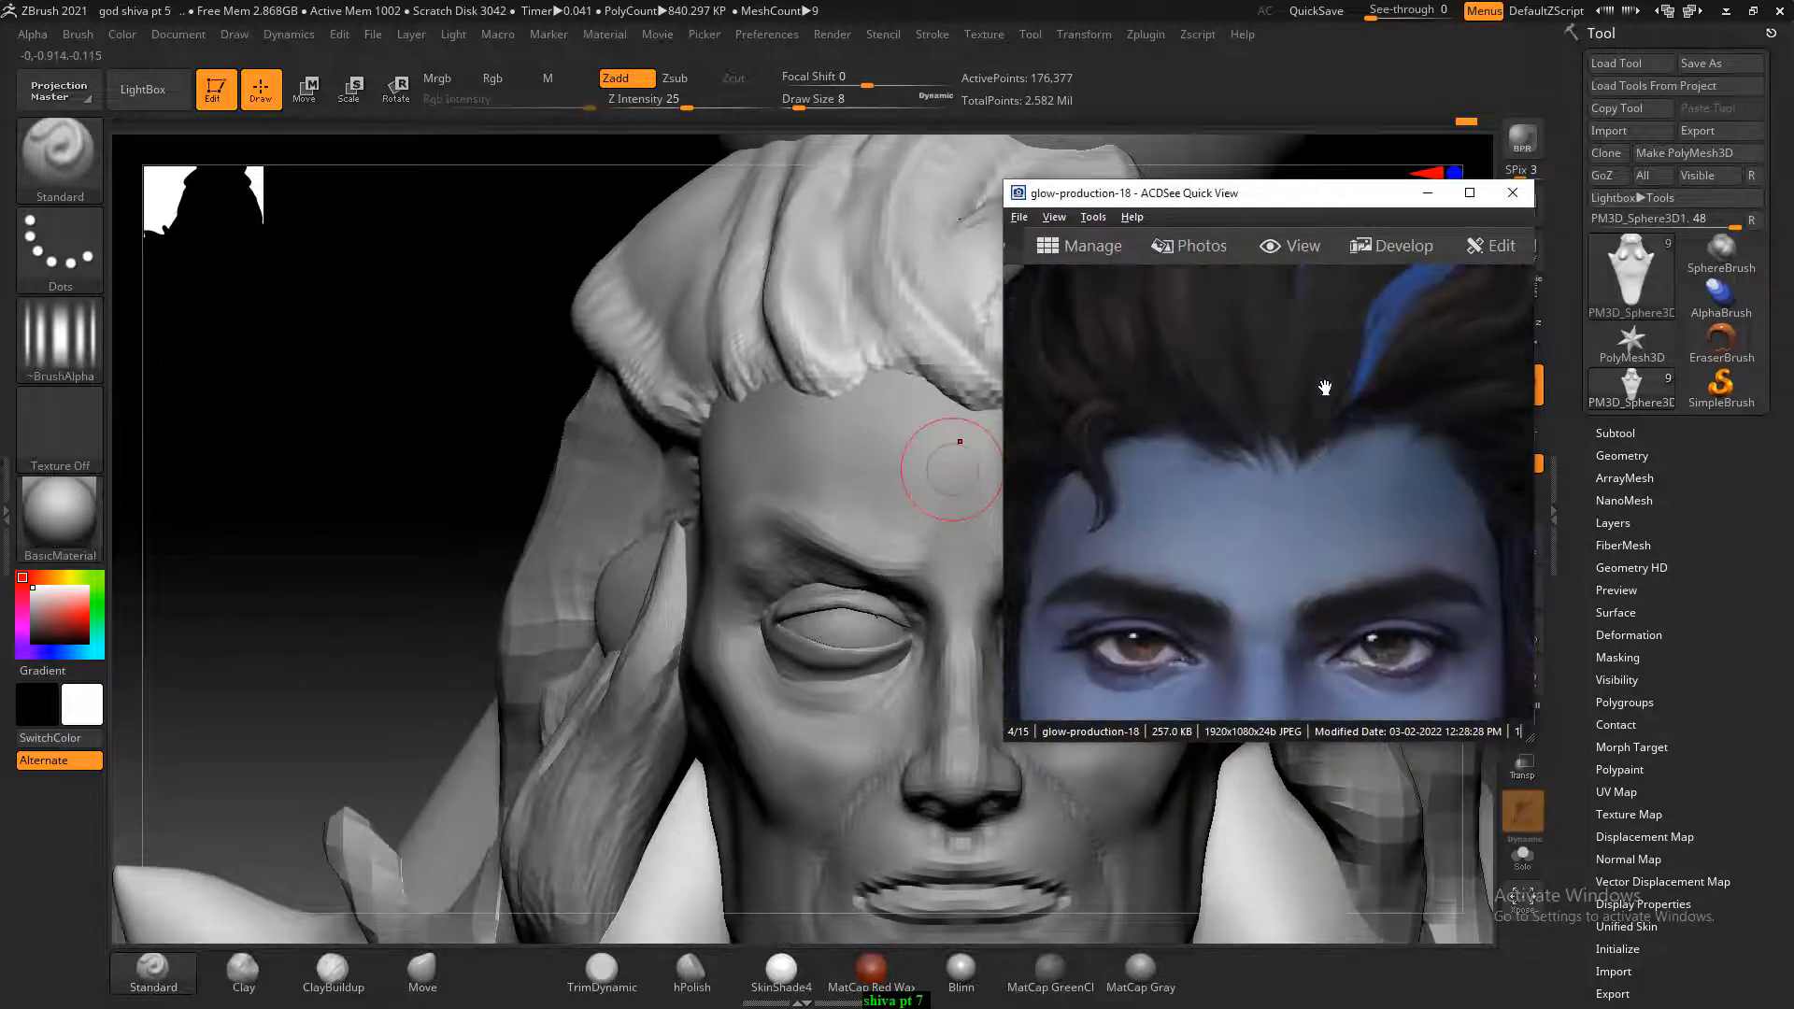
drag(1277, 211, 1368, 176)
click(378, 361)
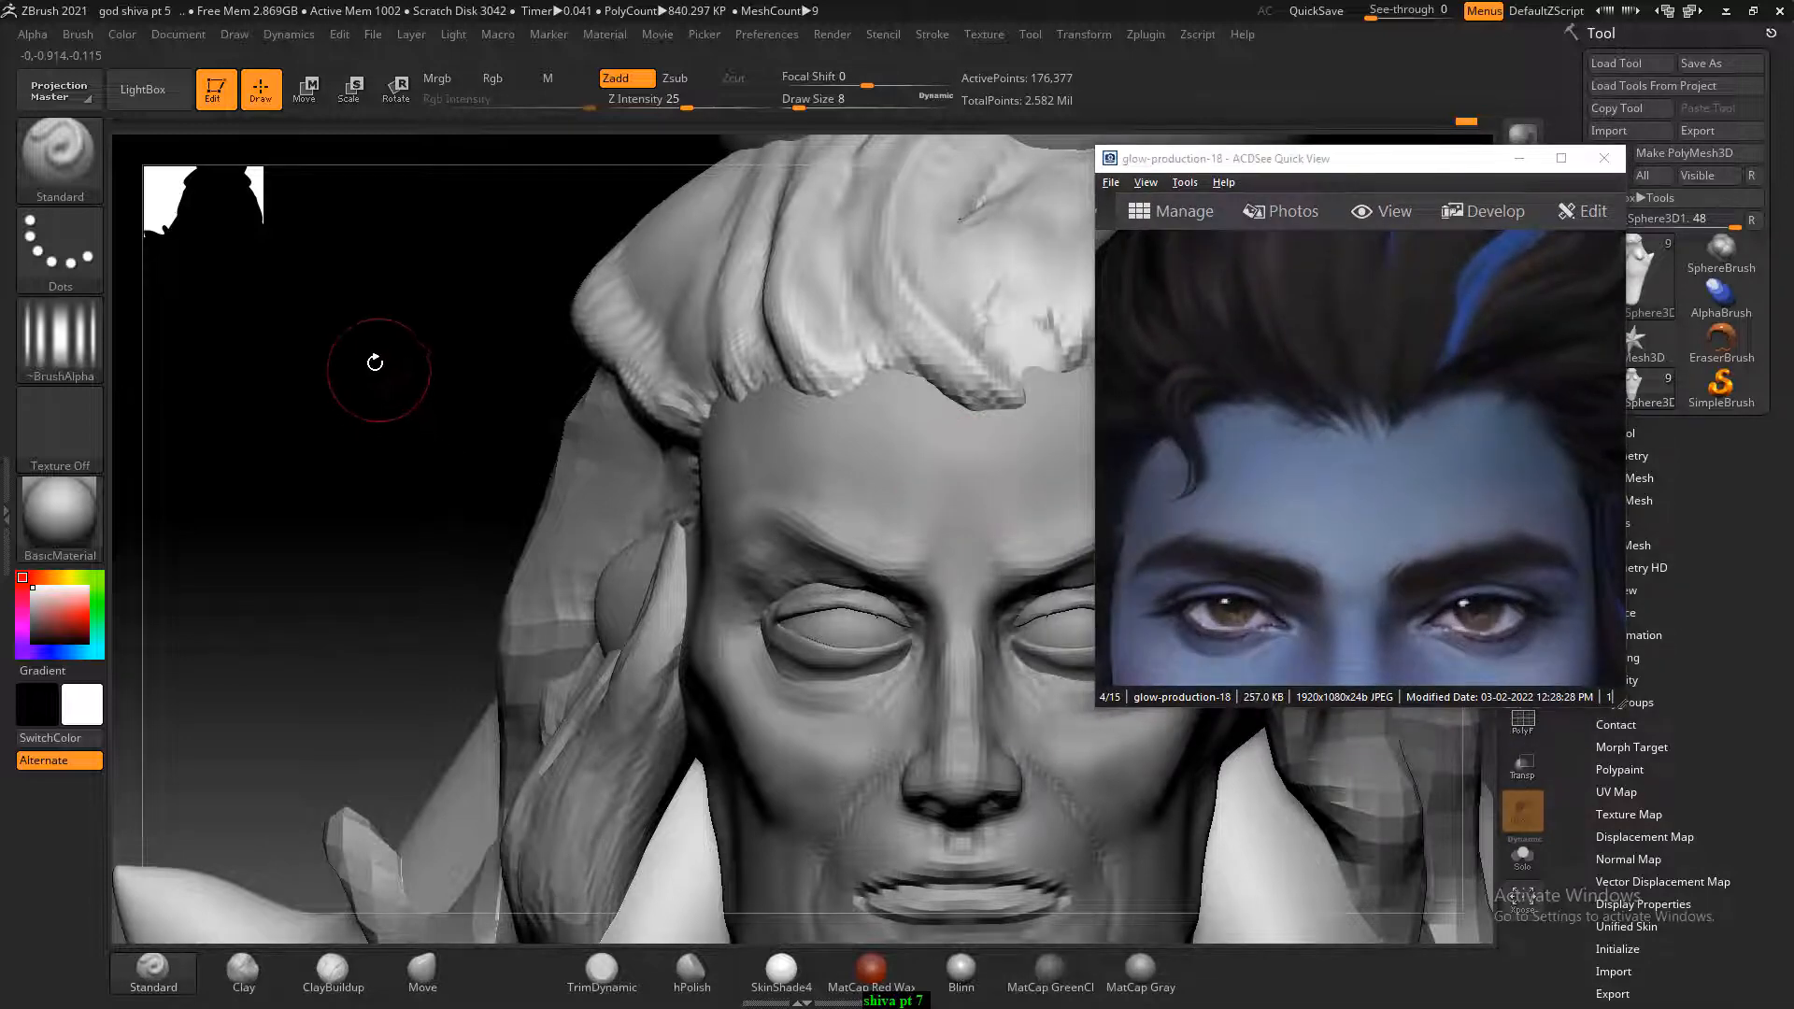
Push in the protruding strands along the central hairline with the Standard brush and smooth the edge above the forehead.
drag(382, 361, 280, 419)
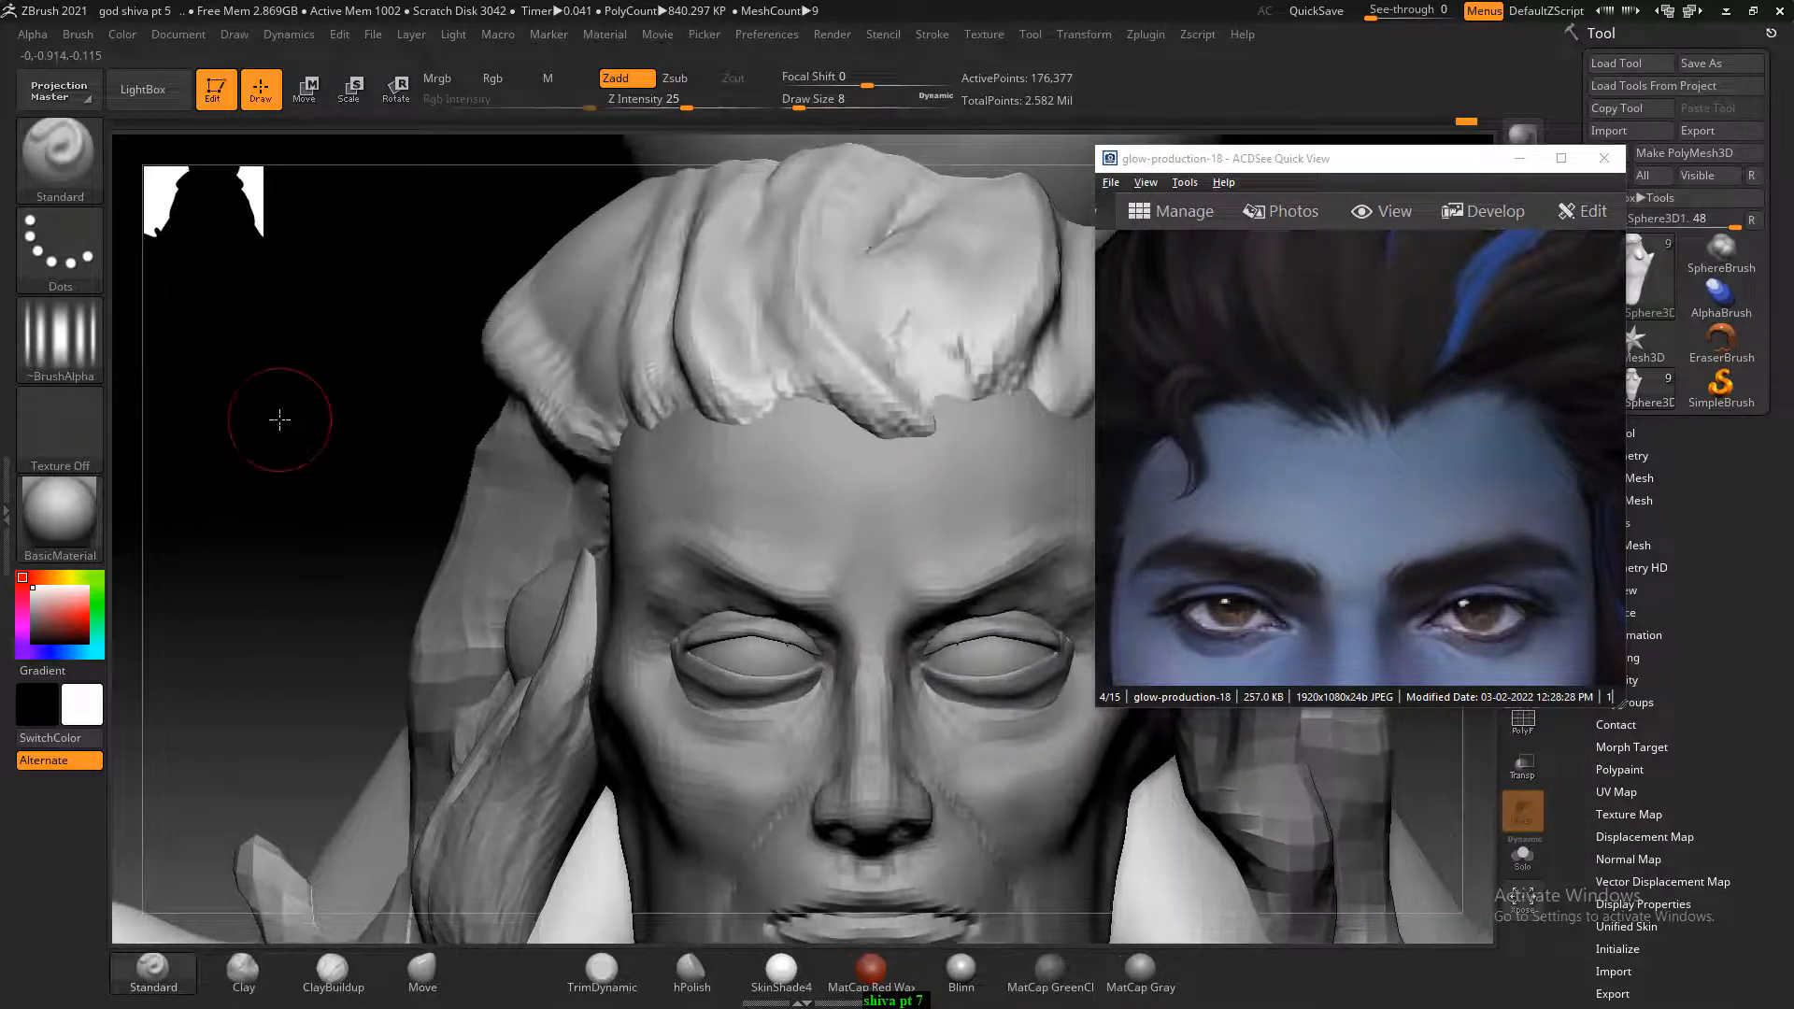
mouse_move(881, 416)
alt+mouse_down()
mouse_move(913, 374)
mouse_move(893, 416)
mouse_move(897, 395)
mouse_move(907, 422)
mouse_move(932, 408)
mouse_move(893, 423)
mouse_move(913, 388)
alt+mouse_up()
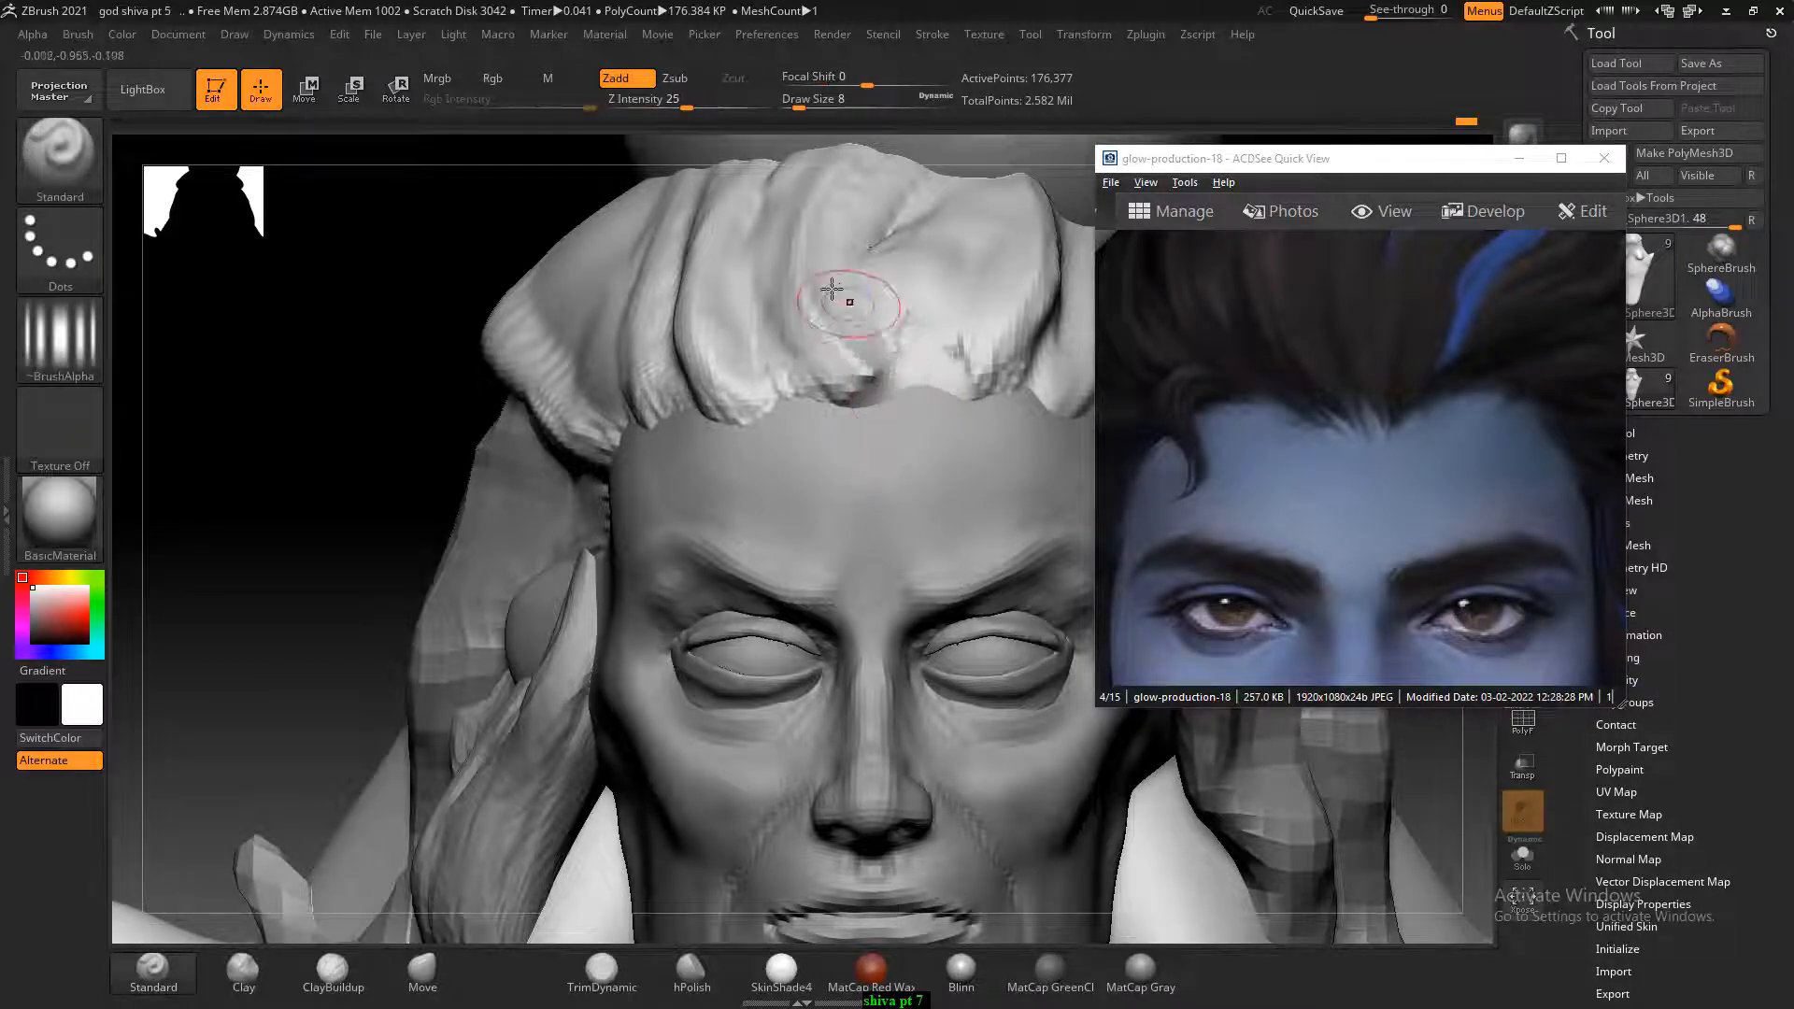
shift+drag(710, 109, 710, 108)
mouse_move(843, 370)
mouse_down()
mouse_move(770, 407)
mouse_move(721, 400)
mouse_move(813, 385)
mouse_up()
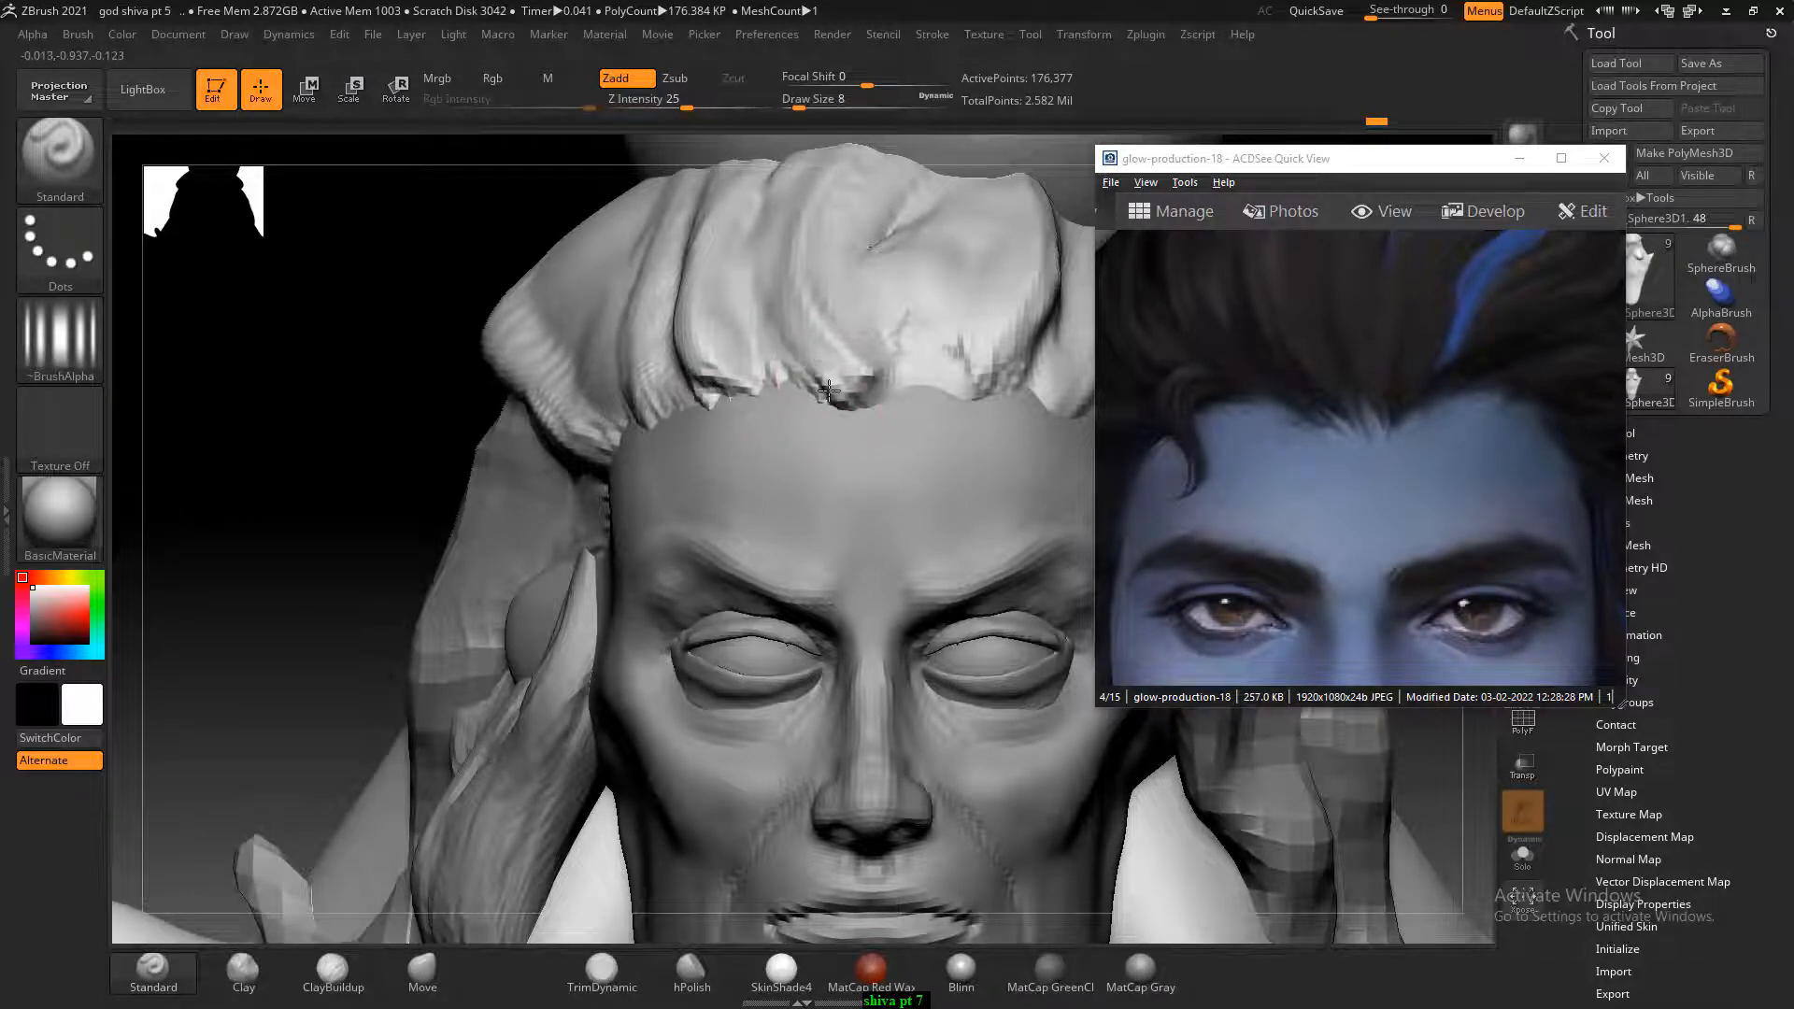
key(shift)
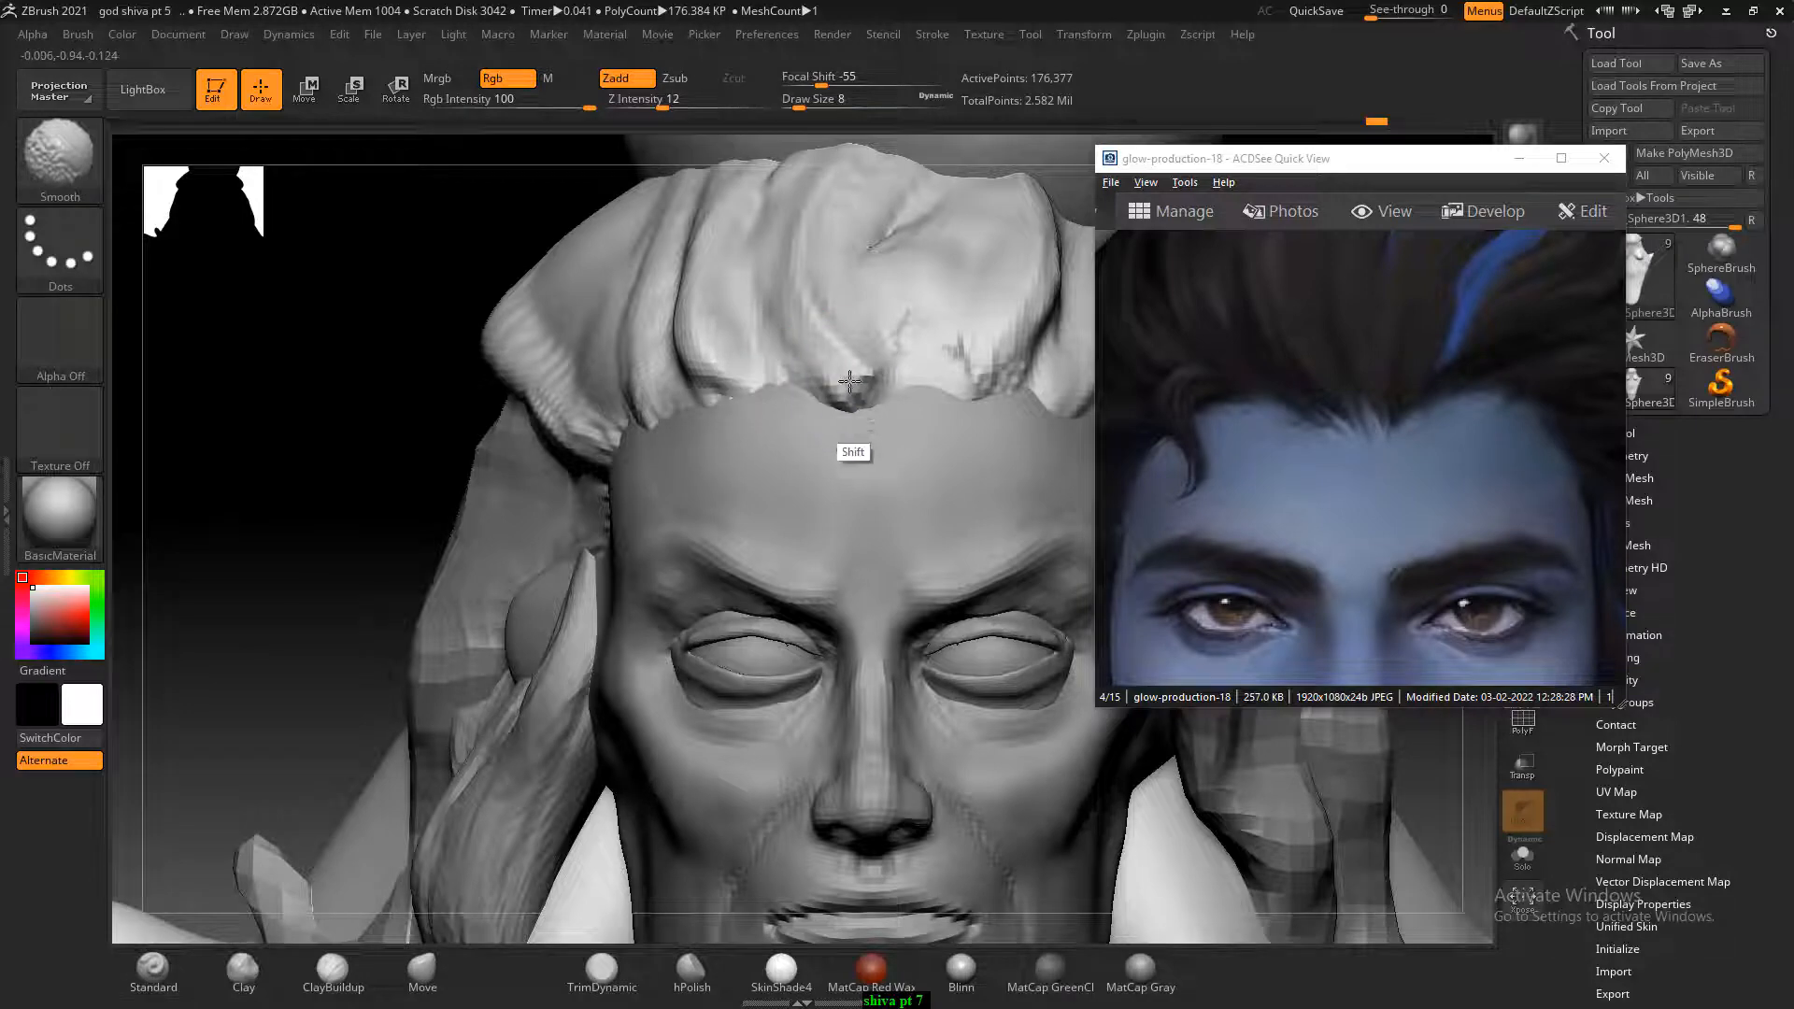
mouse_move(861, 389)
shift+mouse_down()
mouse_move(837, 353)
mouse_move(928, 404)
mouse_move(804, 327)
mouse_move(891, 375)
mouse_move(981, 340)
mouse_move(962, 312)
mouse_move(989, 384)
mouse_move(973, 374)
shift+mouse_up()
key(alt)
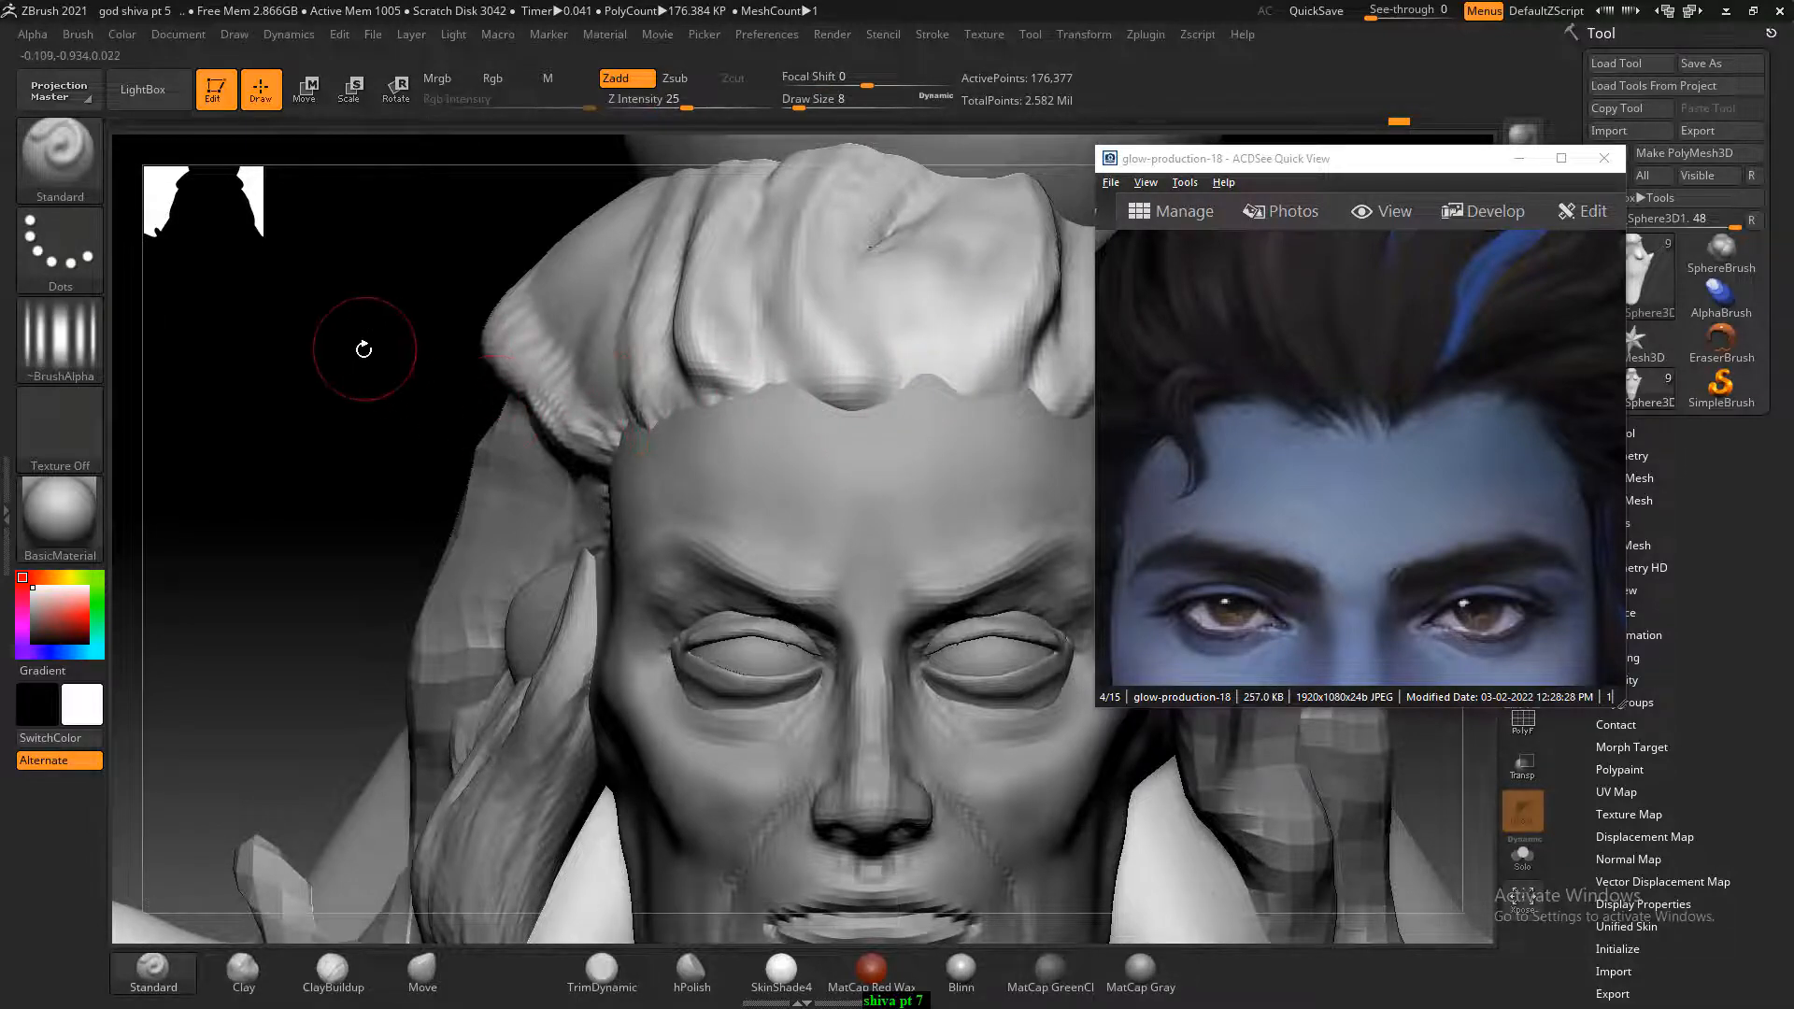
Build up hair volume over the temple above the ear with ClayBuildup at intensity 20 and draw size 14.
drag(364, 350, 458, 423)
drag(1274, 513, 1396, 479)
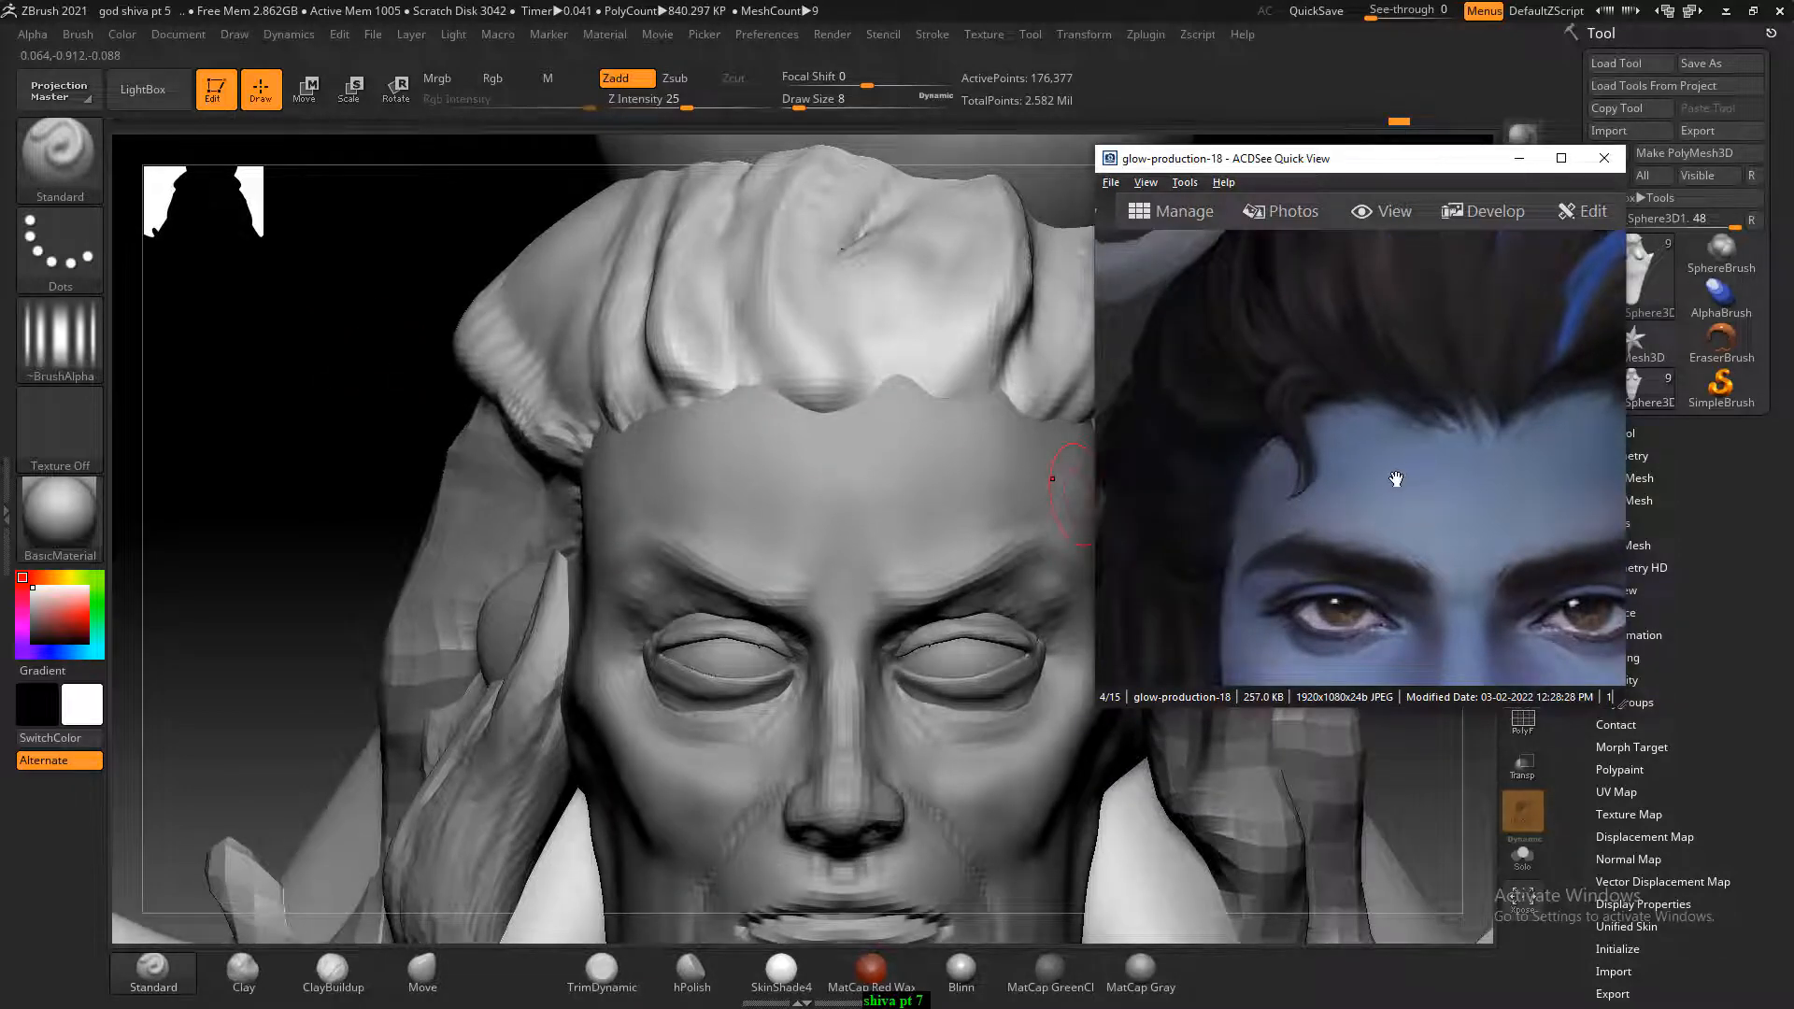
scroll(1396, 480, down, 2)
drag(366, 422, 468, 464)
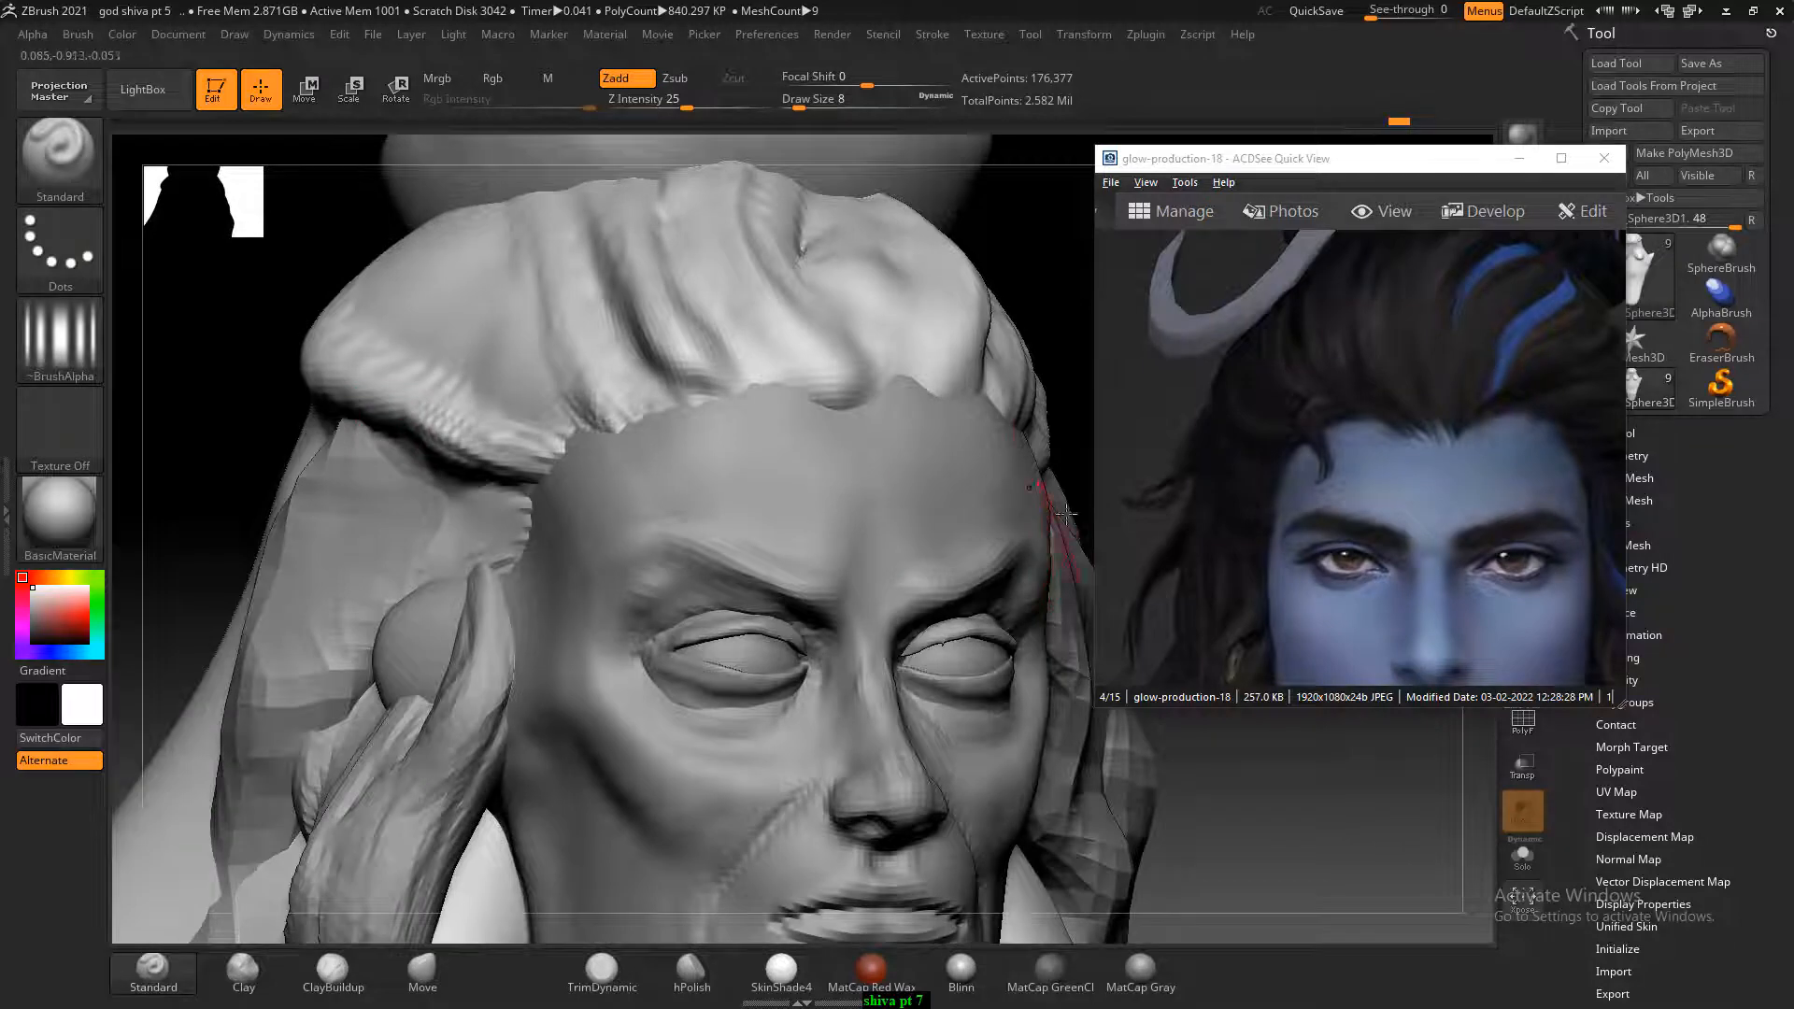
drag(1059, 356, 608, 604)
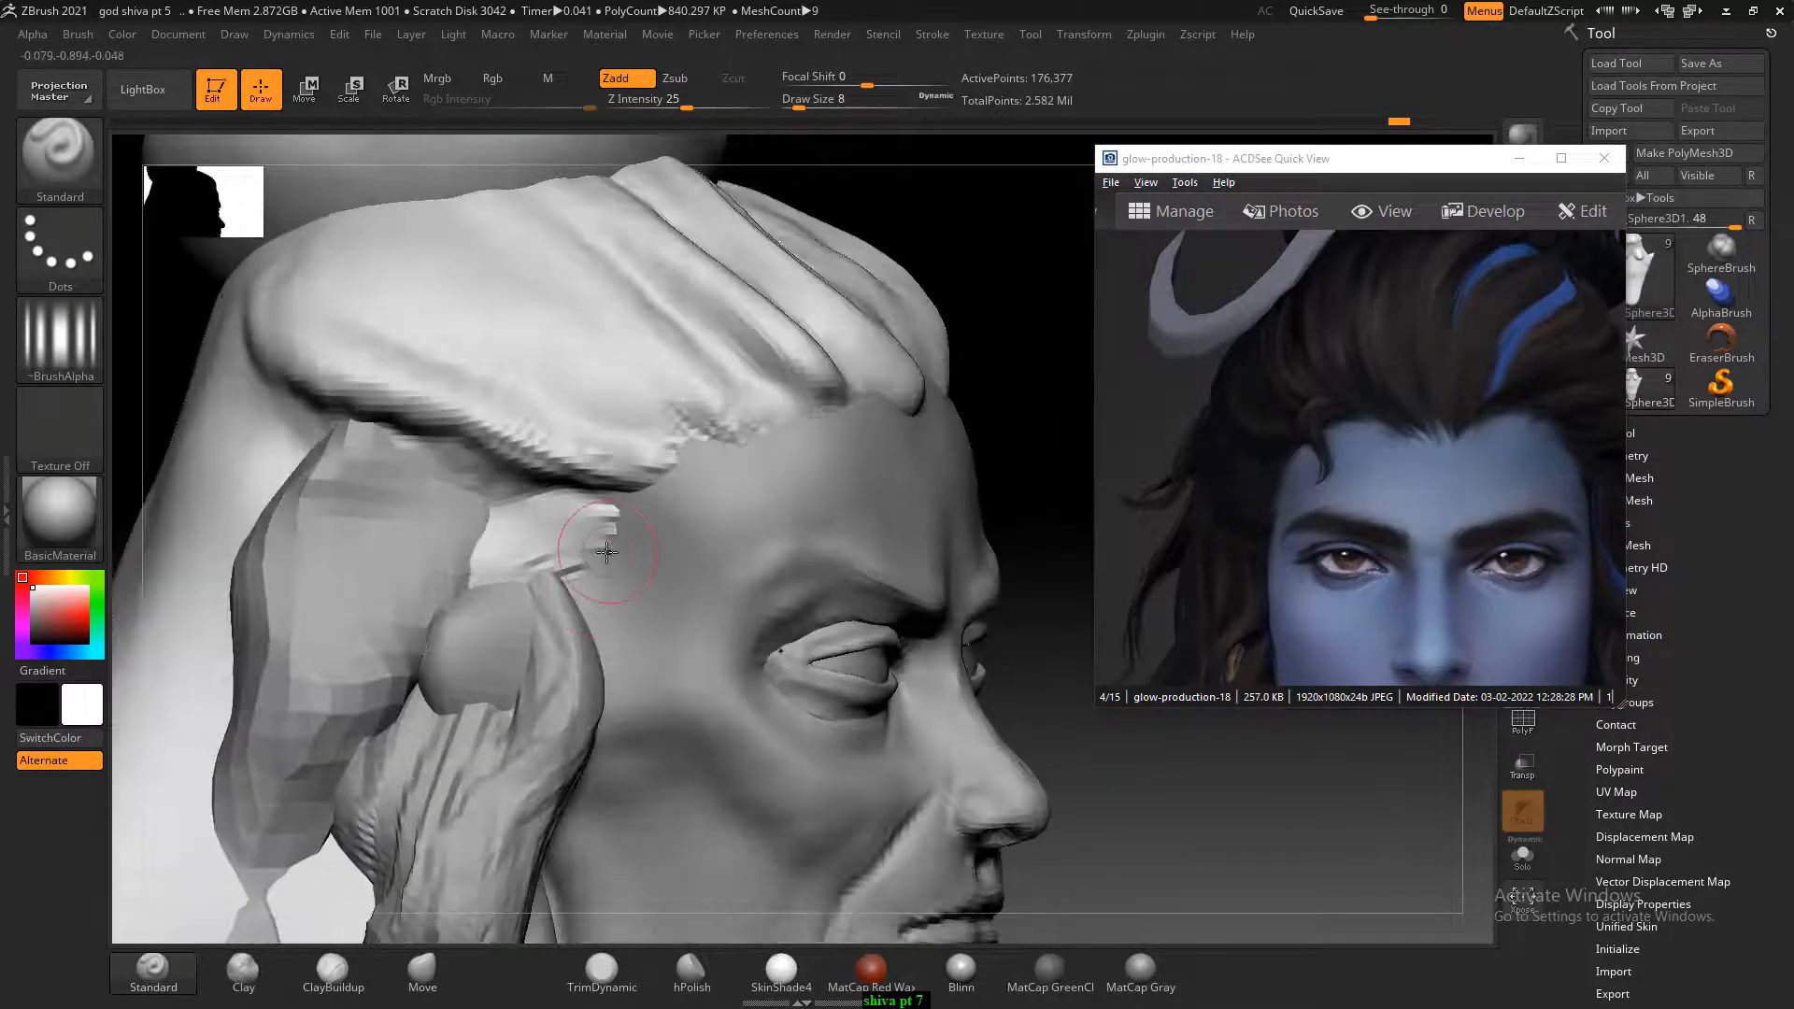
click(331, 972)
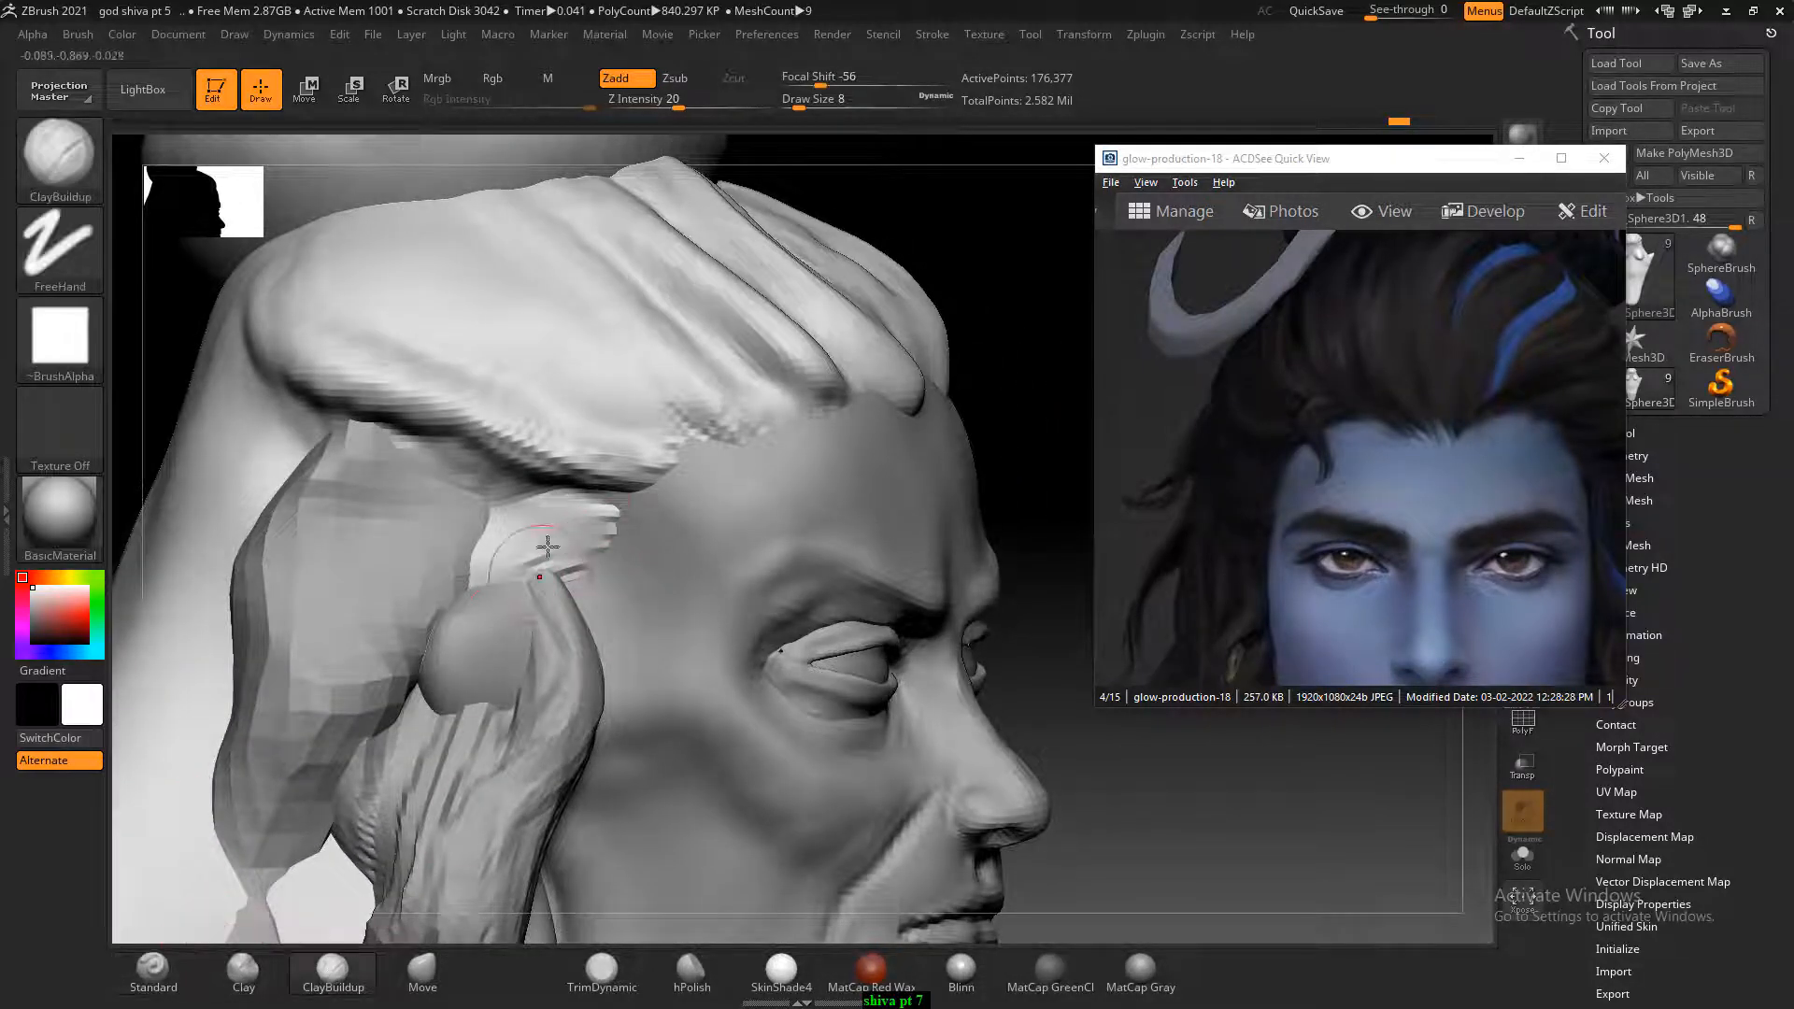
mouse_move(580, 495)
mouse_down()
mouse_move(537, 514)
mouse_move(558, 537)
mouse_move(448, 504)
mouse_up()
key(])
mouse_move(572, 528)
mouse_down()
mouse_move(438, 521)
mouse_move(480, 557)
mouse_move(628, 554)
mouse_up()
mouse_move(520, 574)
mouse_down()
mouse_move(464, 488)
mouse_move(281, 481)
mouse_move(440, 489)
mouse_move(374, 523)
mouse_move(393, 570)
mouse_move(424, 553)
mouse_up()
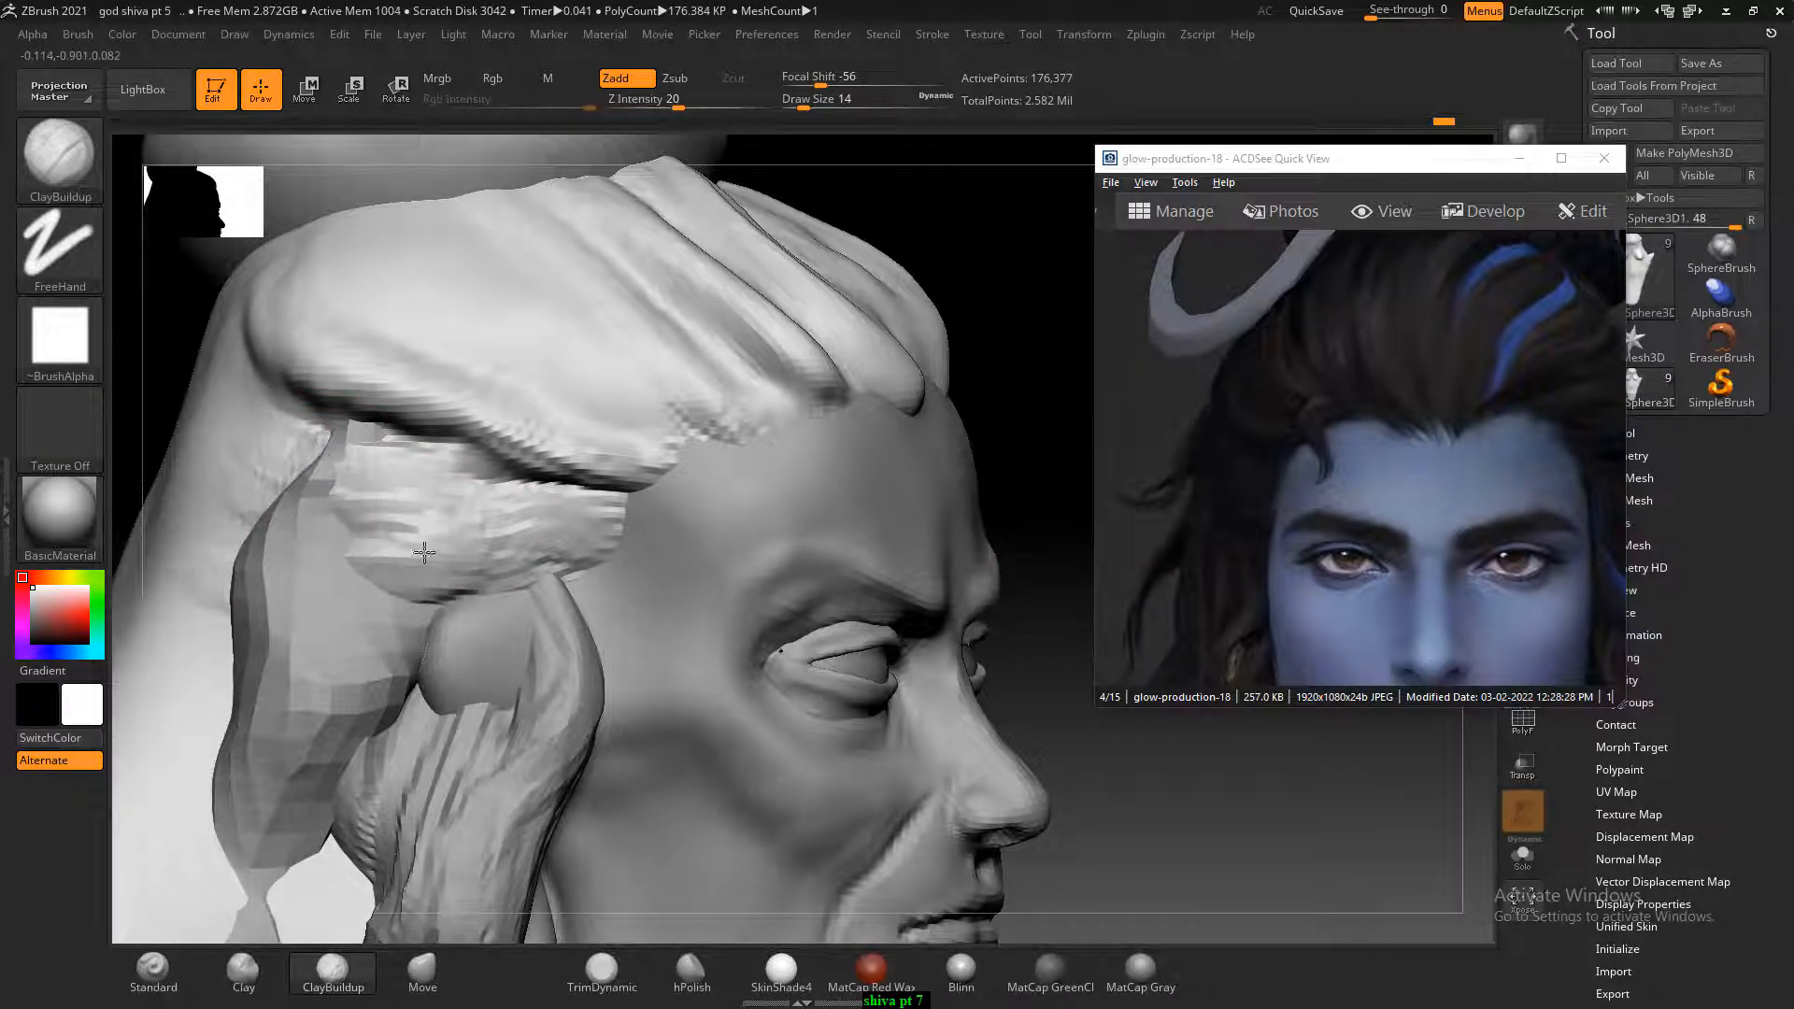
Select the low-poly side hair lock and carve back its upper end with ClayBuildup, down to below the temple hair.
alt+click(339, 637)
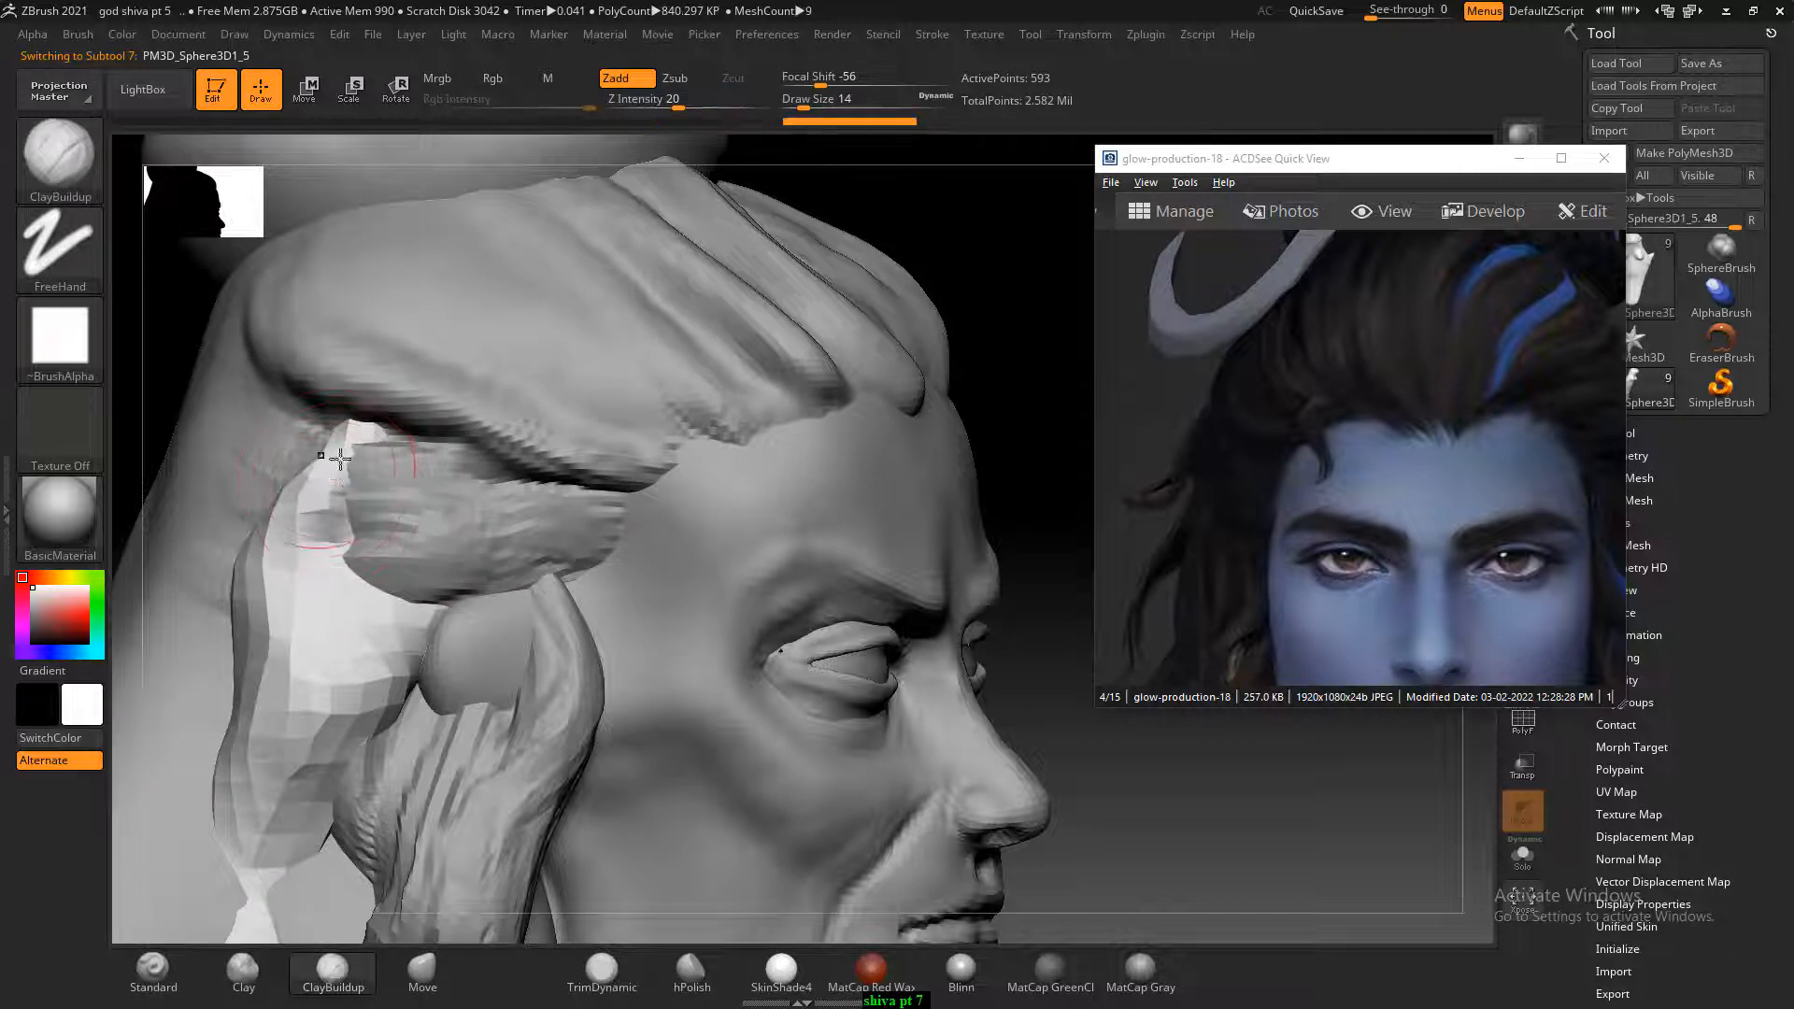
mouse_move(379, 450)
alt+mouse_down()
mouse_move(215, 611)
mouse_move(338, 483)
mouse_move(348, 551)
mouse_move(288, 628)
alt+mouse_up()
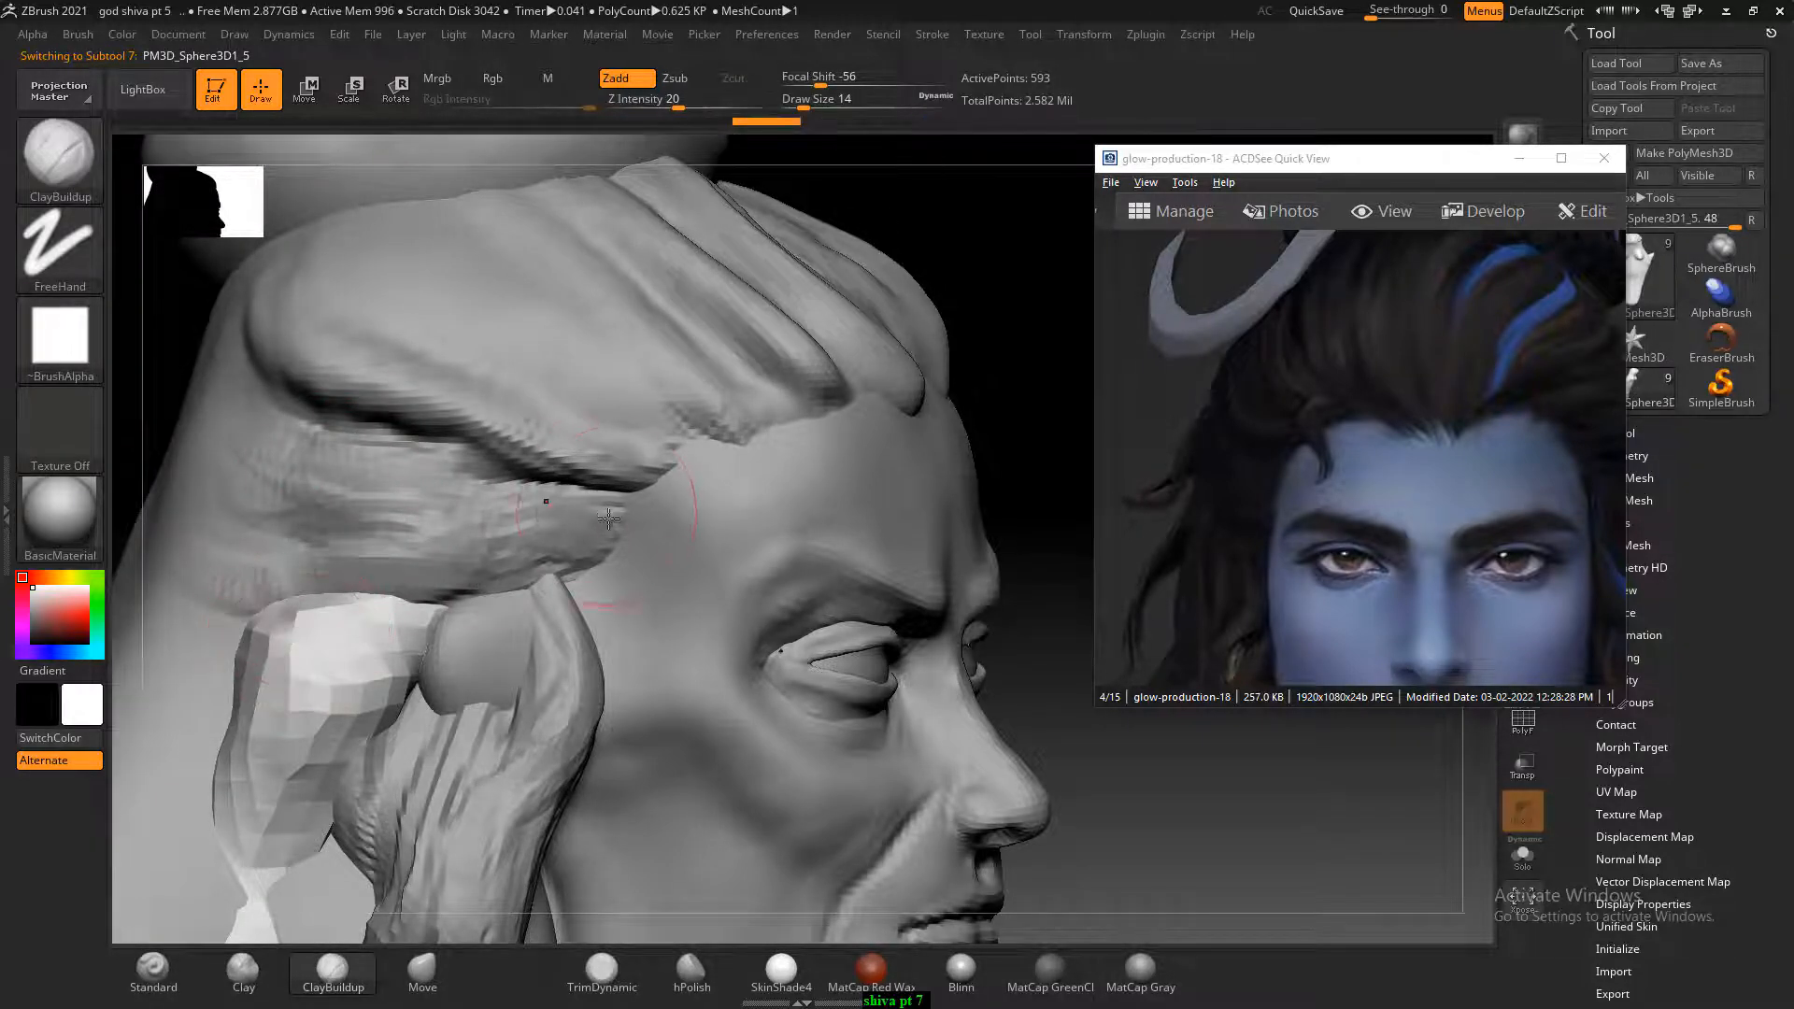
drag(989, 429, 579, 417)
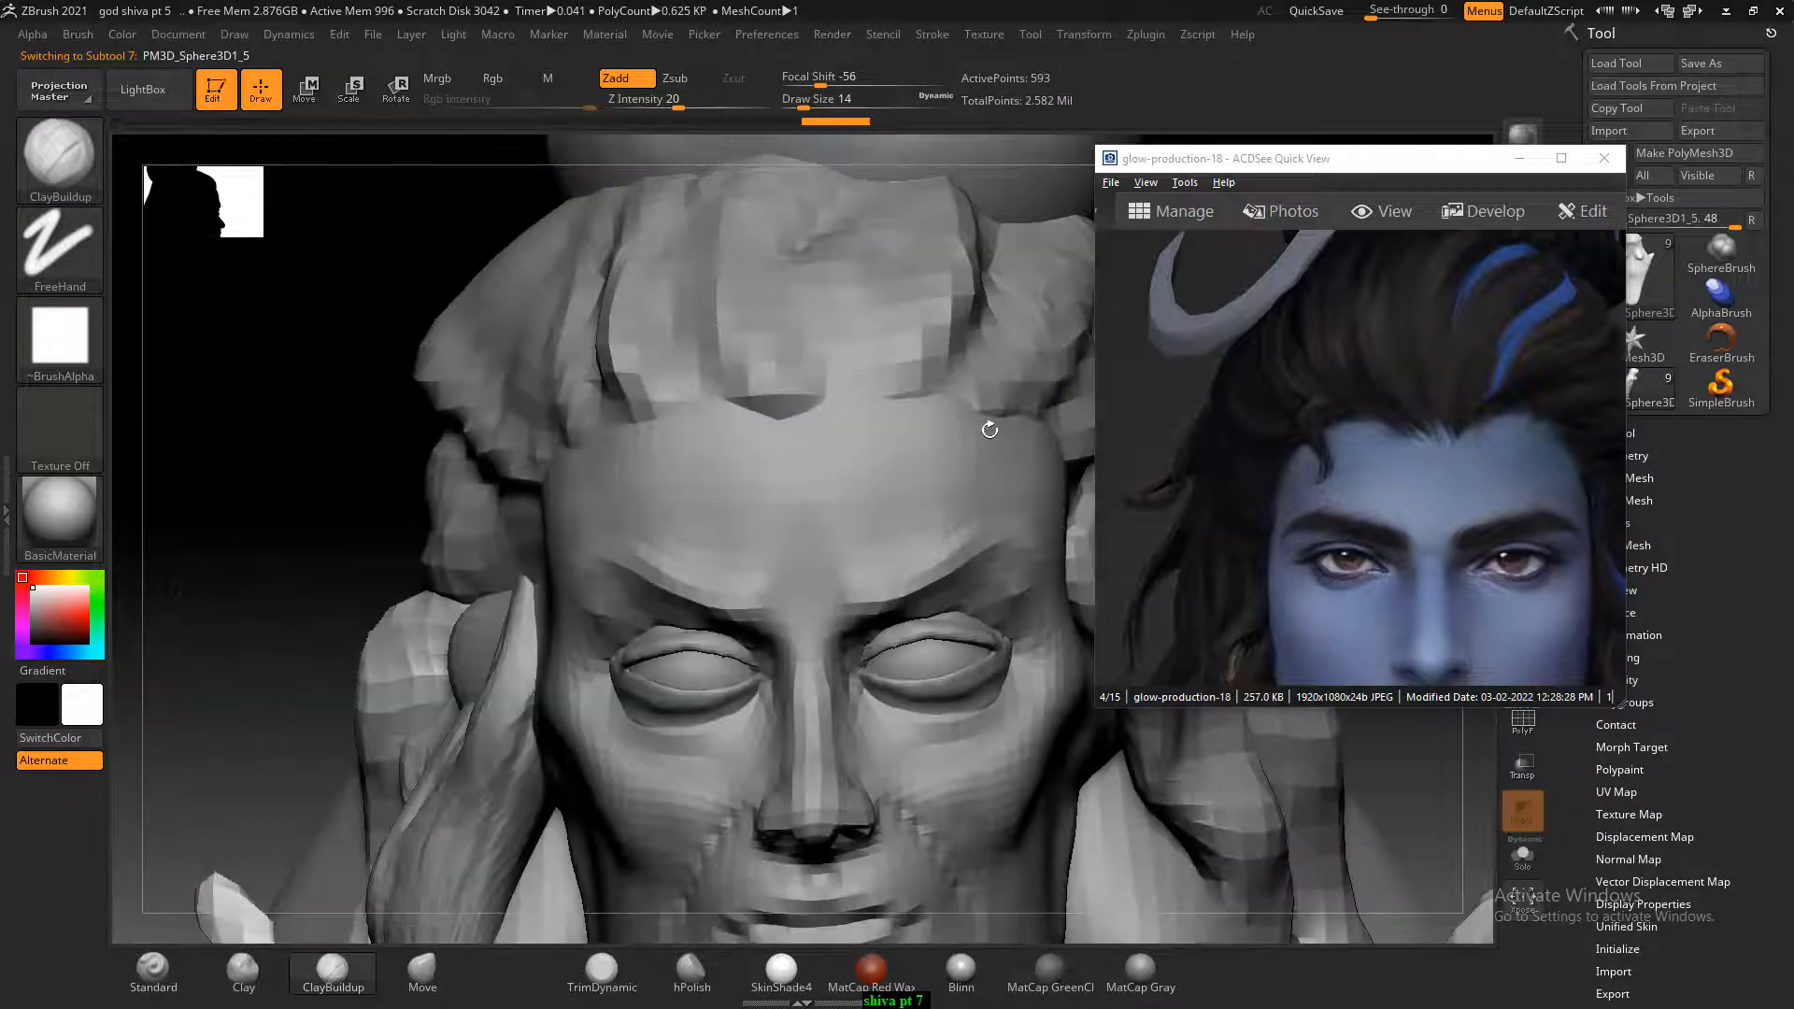
shift+drag(308, 393, 328, 373)
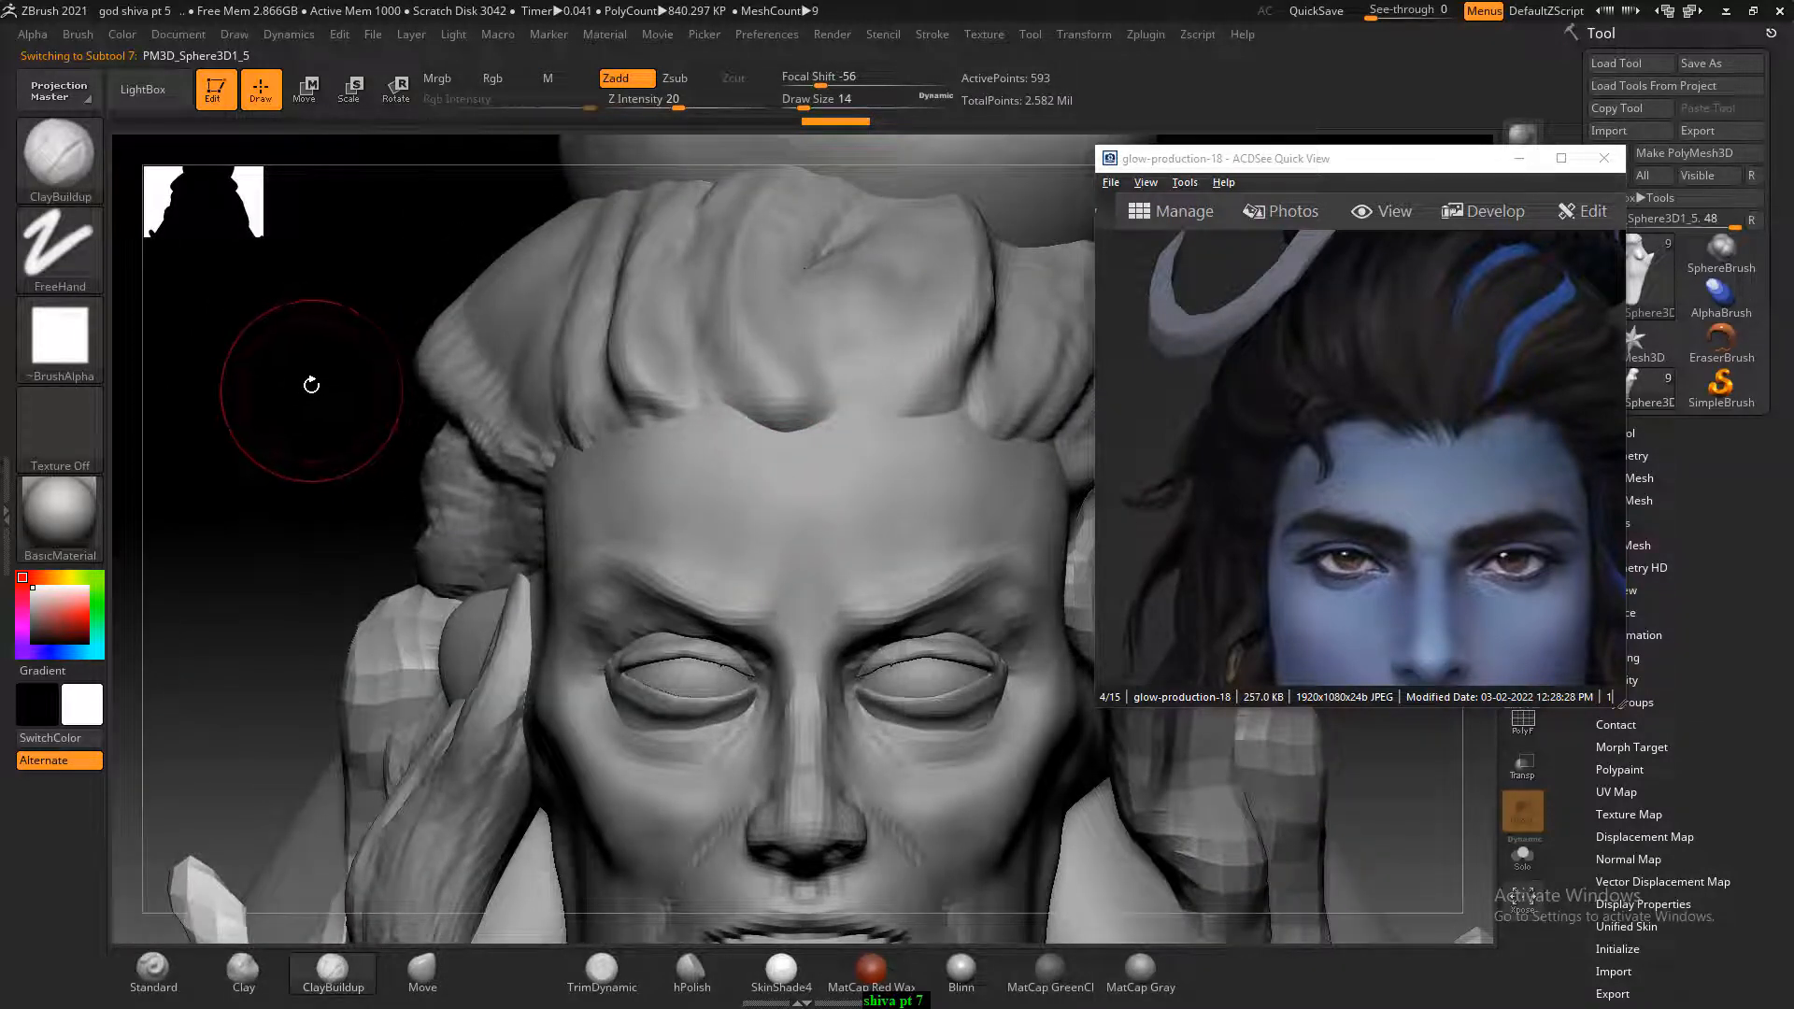
Reselect the main hair mesh, add ClayBuildup strands on its side above the temple, and smooth them.
alt+drag(306, 288, 360, 438)
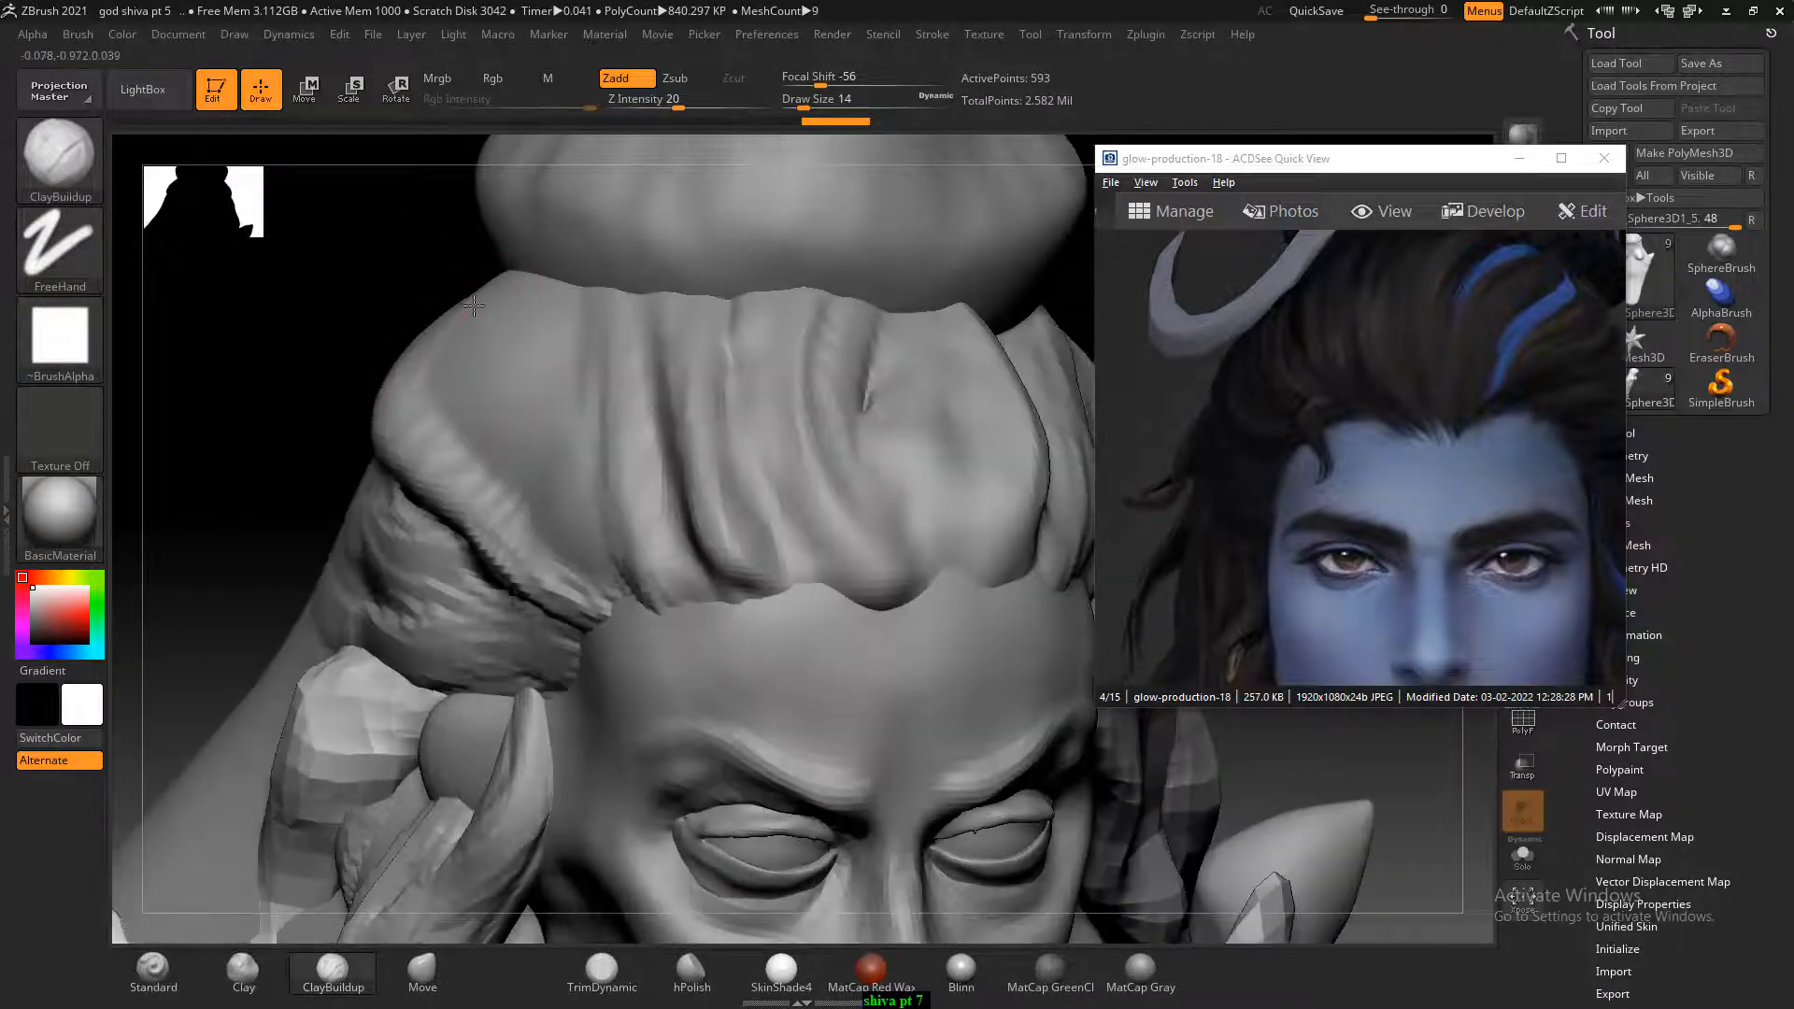
alt+click(516, 350)
mouse_move(517, 301)
mouse_down()
mouse_move(482, 392)
mouse_move(549, 534)
mouse_move(597, 584)
mouse_move(488, 468)
mouse_move(509, 393)
mouse_move(433, 432)
mouse_move(460, 453)
mouse_up()
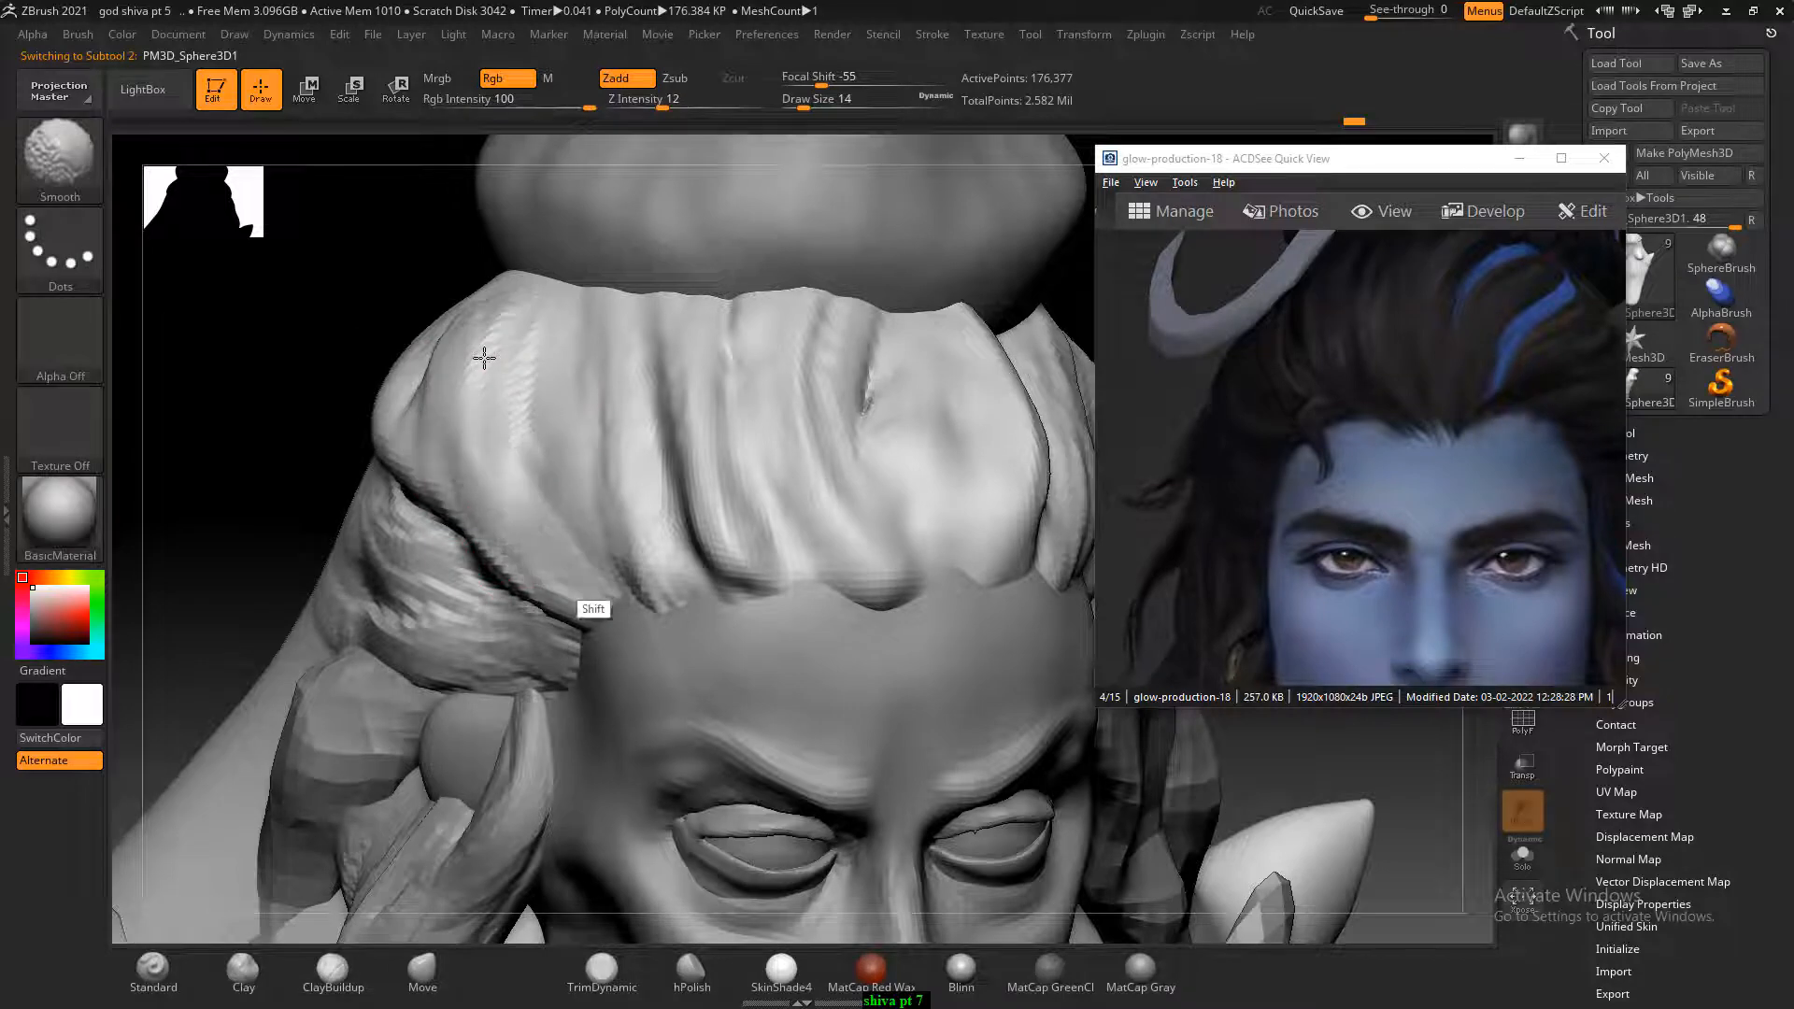
mouse_move(336, 356)
shift+mouse_down()
mouse_move(388, 316)
mouse_move(412, 485)
shift+mouse_up()
Build up the hair strands above the forehead with ClayBuildup, carve grooves between them, and smooth the strokes.
mouse_move(941, 481)
mouse_down()
mouse_move(616, 404)
mouse_move(551, 495)
mouse_up()
drag(588, 372, 570, 470)
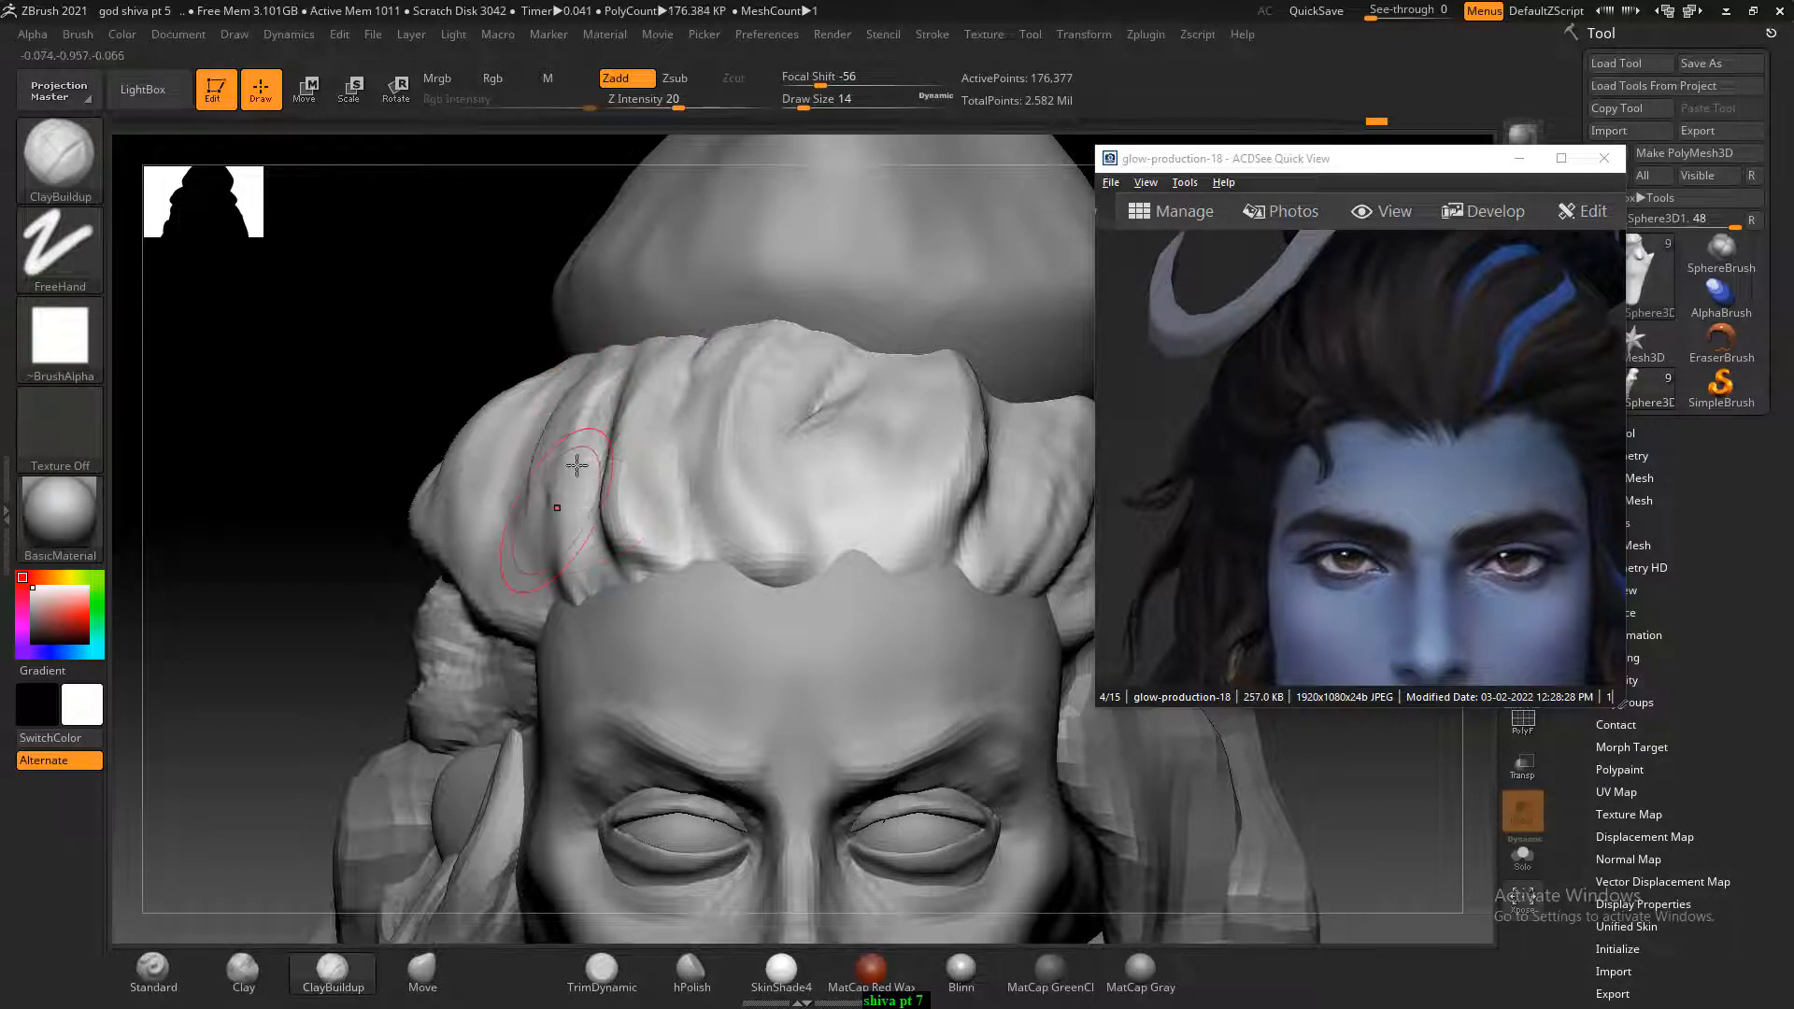
drag(601, 360, 581, 536)
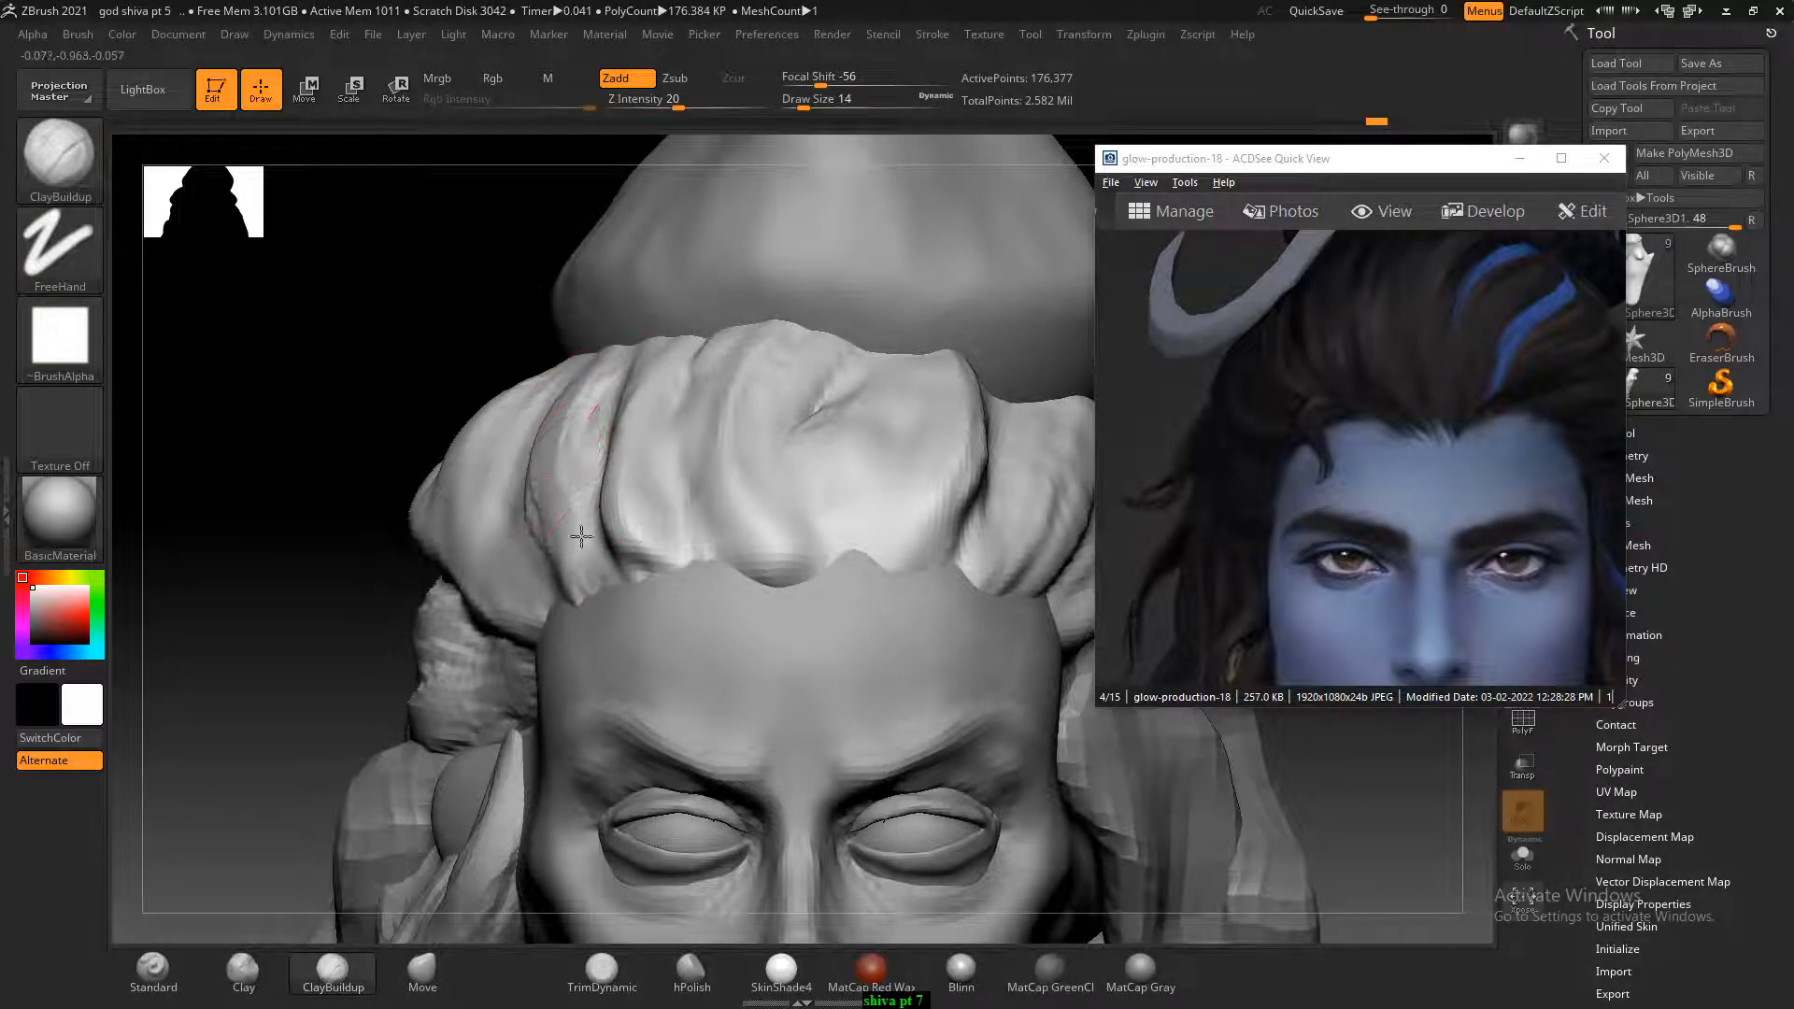
mouse_move(687, 341)
alt+mouse_down()
mouse_move(617, 421)
mouse_move(633, 465)
mouse_move(616, 524)
alt+mouse_up()
alt+drag(737, 377, 699, 477)
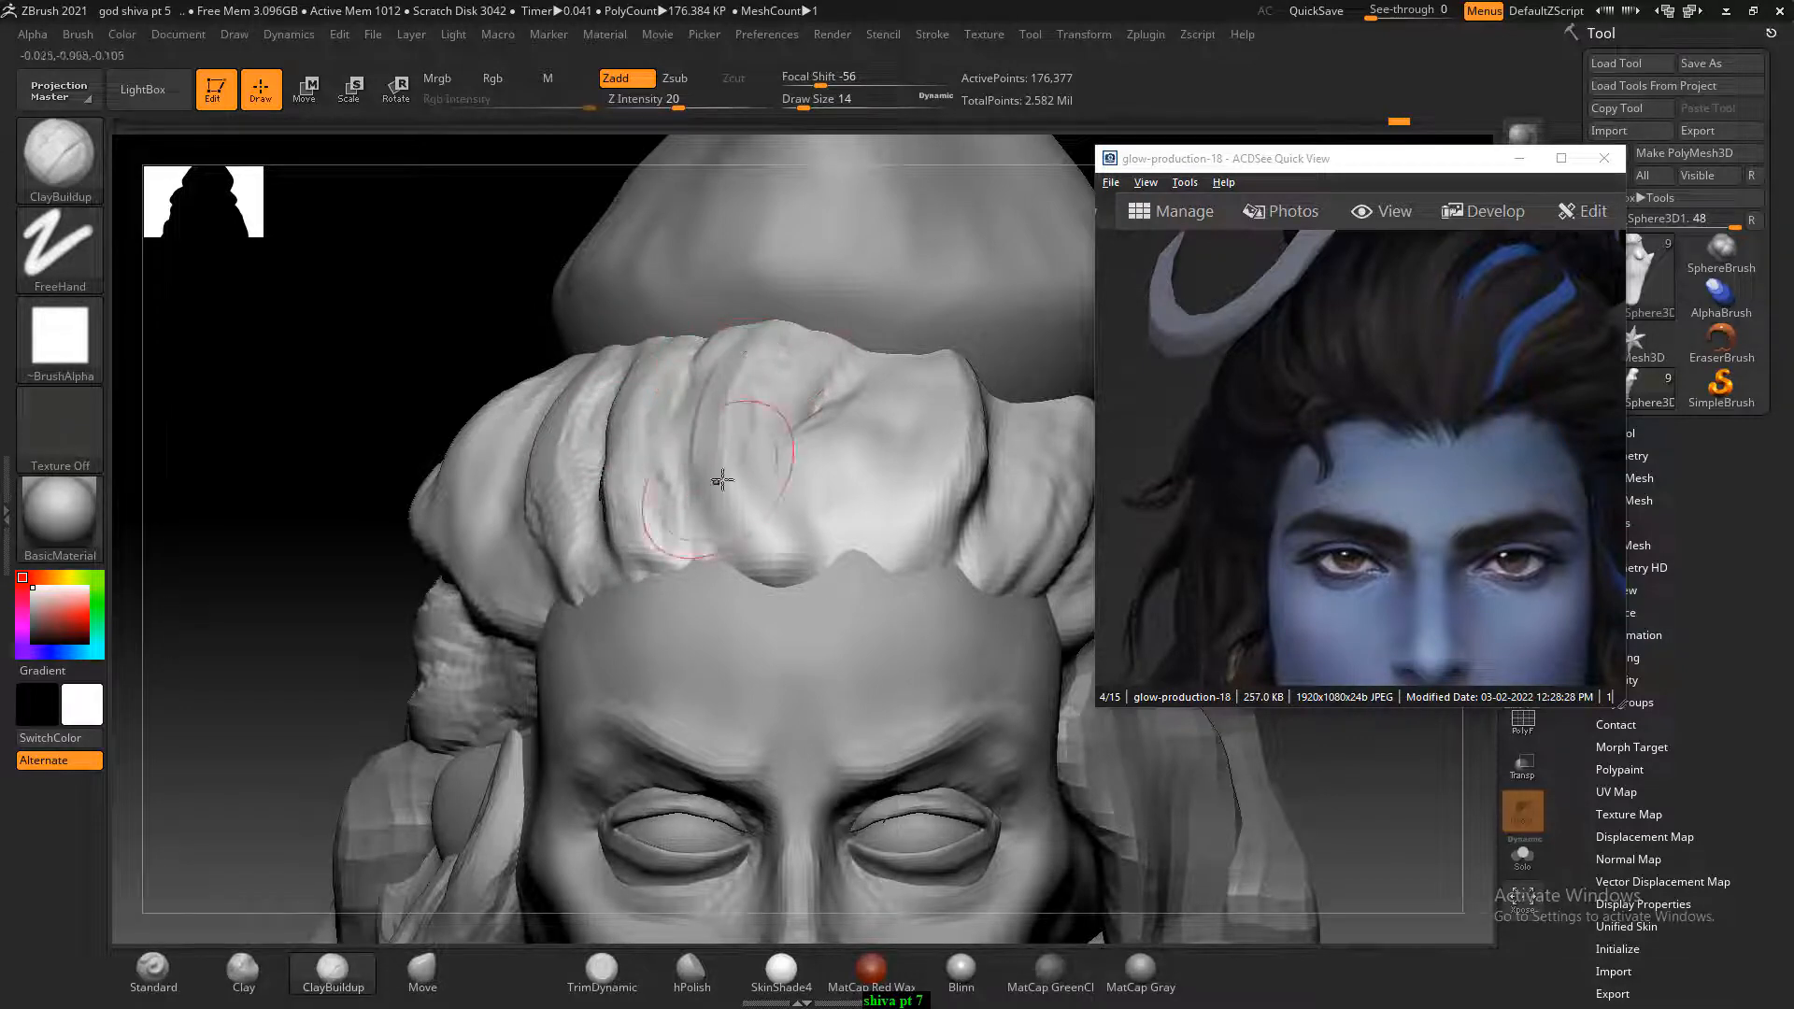
mouse_move(738, 411)
mouse_down()
mouse_move(784, 485)
mouse_move(781, 561)
mouse_up()
key(shift)
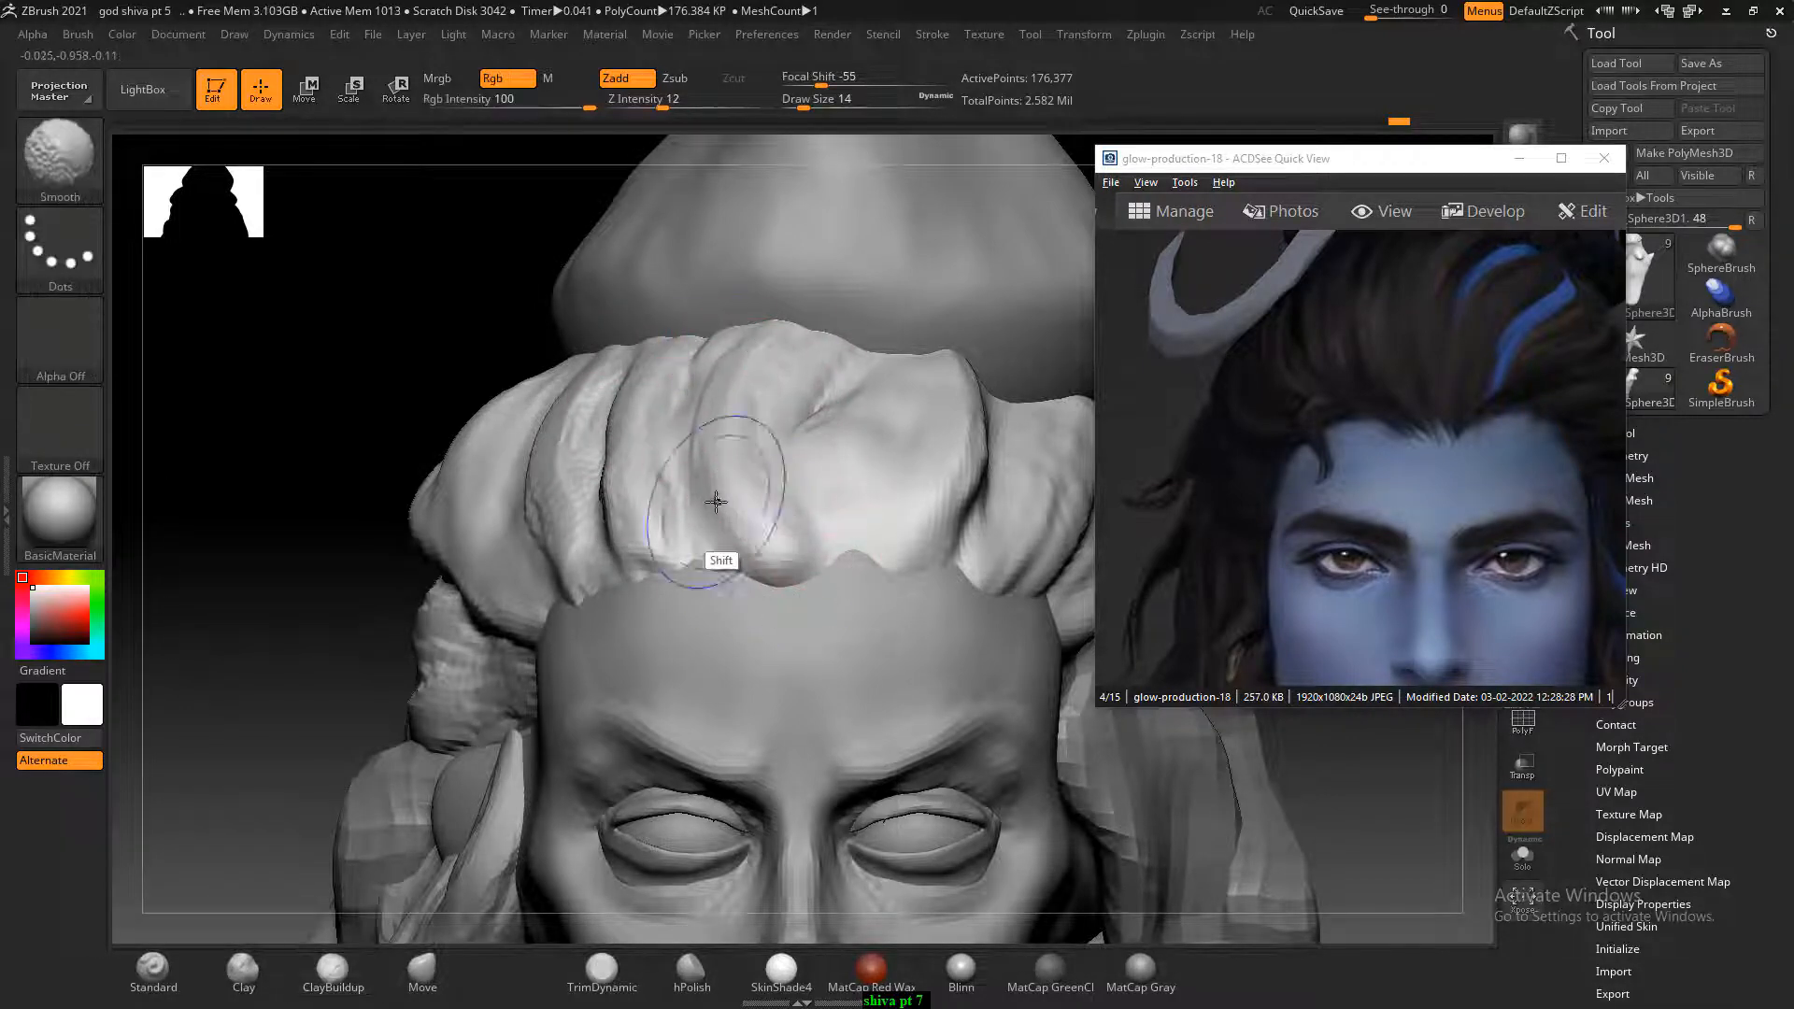
shift+click(660, 104)
shift+drag(614, 458, 598, 514)
Carve the temple hair's surface and lower edge above the ear with ClayBuildup at intensity 20 and draw size 14.
drag(439, 426, 509, 433)
alt+drag(322, 561, 406, 584)
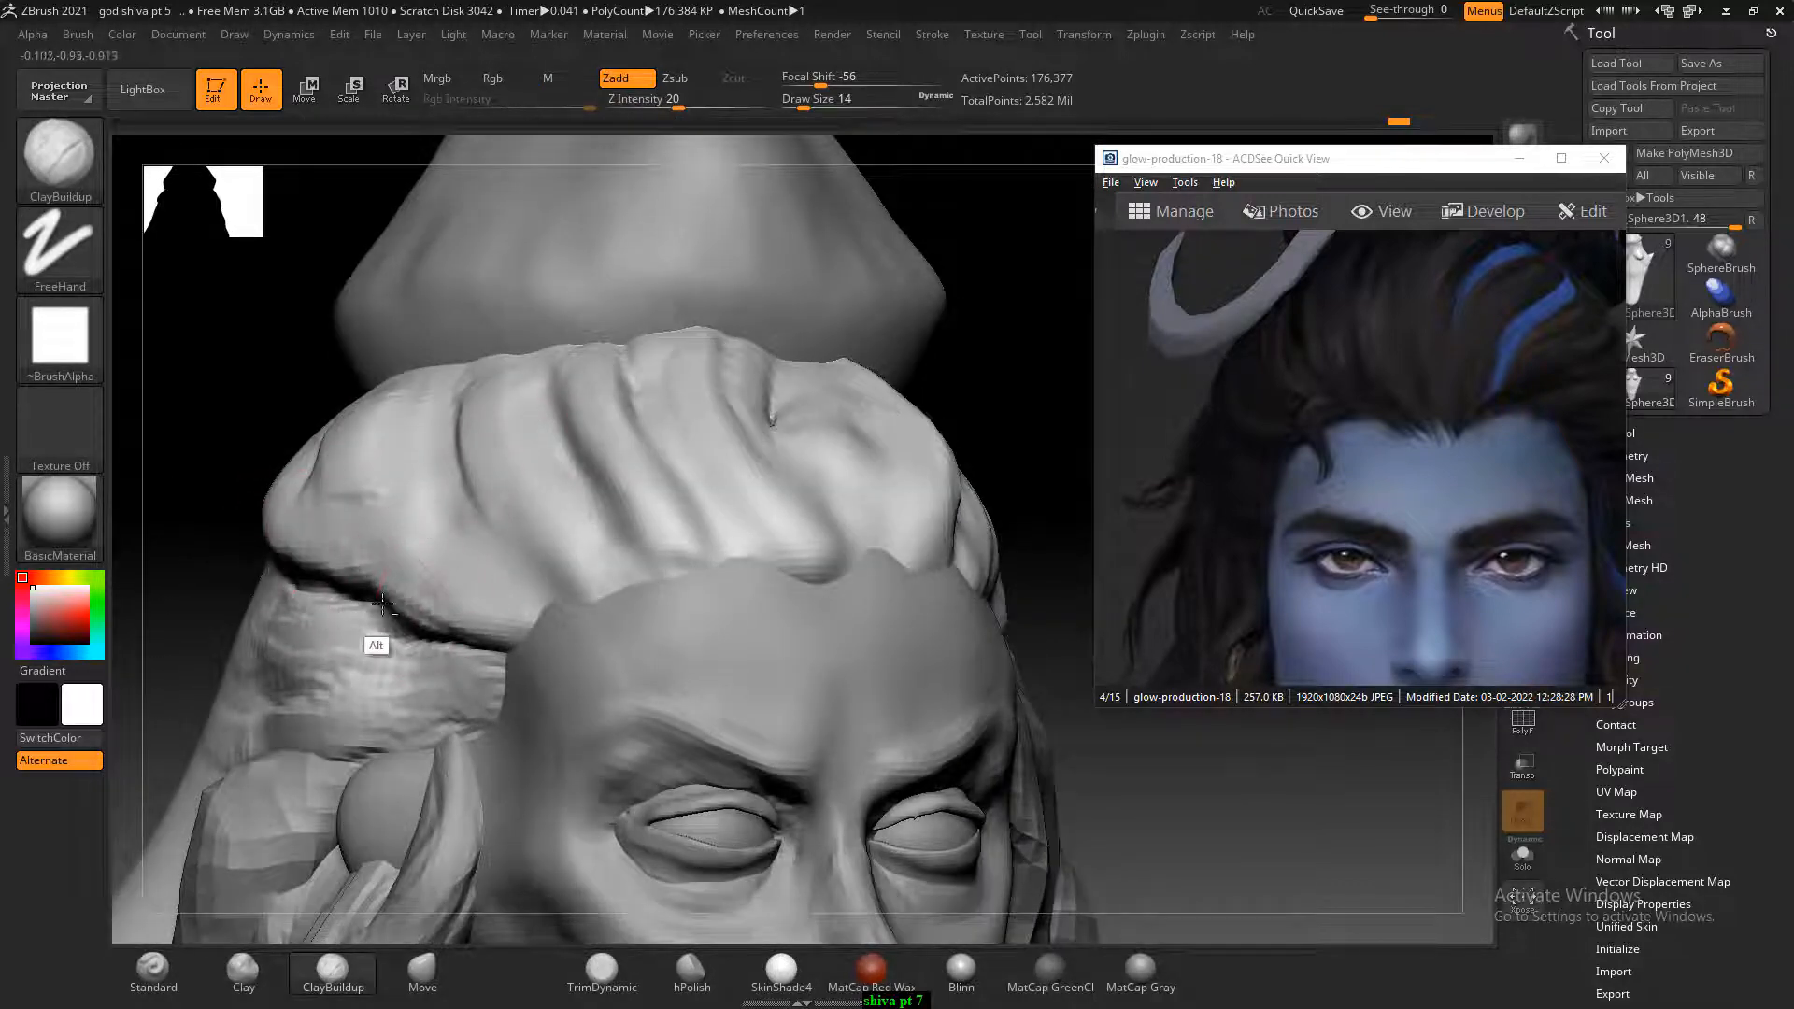
mouse_move(329, 463)
alt+mouse_down()
mouse_move(348, 501)
mouse_move(407, 478)
mouse_move(402, 512)
mouse_move(280, 478)
mouse_move(397, 576)
mouse_move(378, 611)
alt+mouse_up()
shift+drag(264, 386, 473, 453)
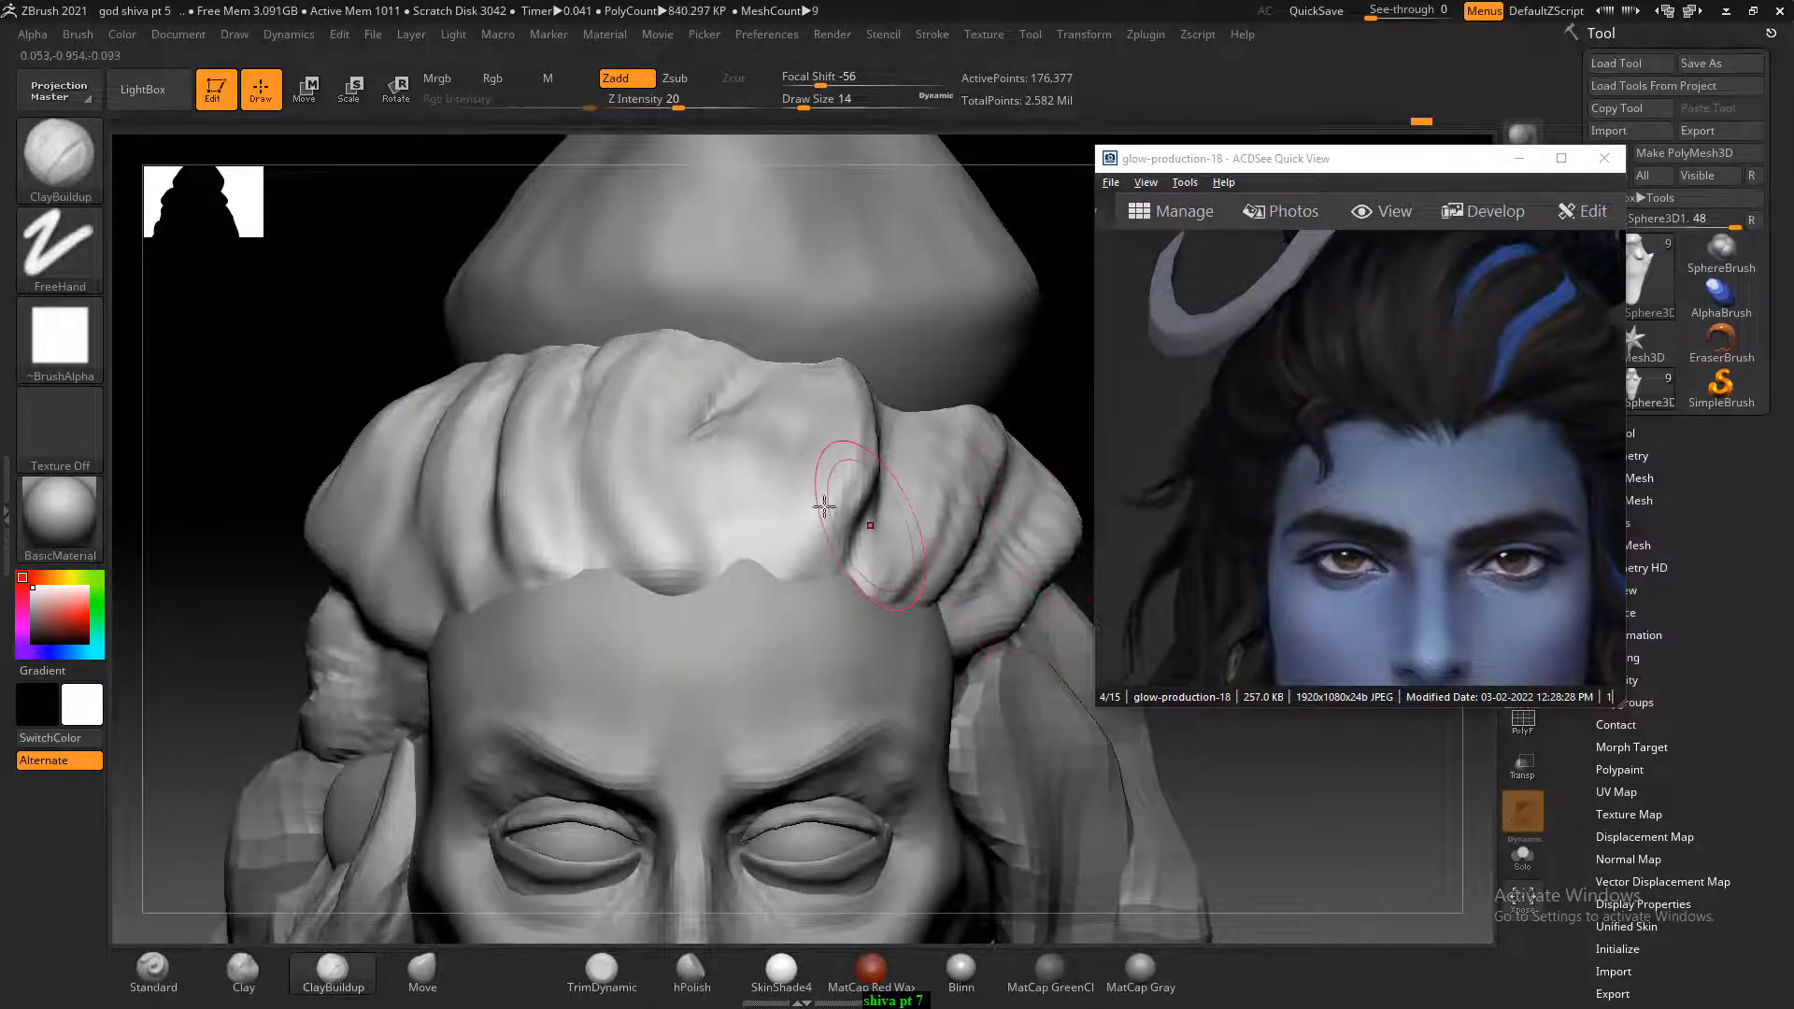
Carve back the large front lock above the forehead, and shape its strands with ClayBuildup at draw size 8.
mouse_move(657, 508)
alt+mouse_down()
mouse_move(676, 540)
mouse_move(662, 562)
mouse_move(616, 480)
mouse_move(657, 348)
mouse_move(669, 533)
mouse_move(617, 543)
mouse_move(685, 585)
mouse_move(669, 508)
mouse_move(644, 488)
alt+mouse_up()
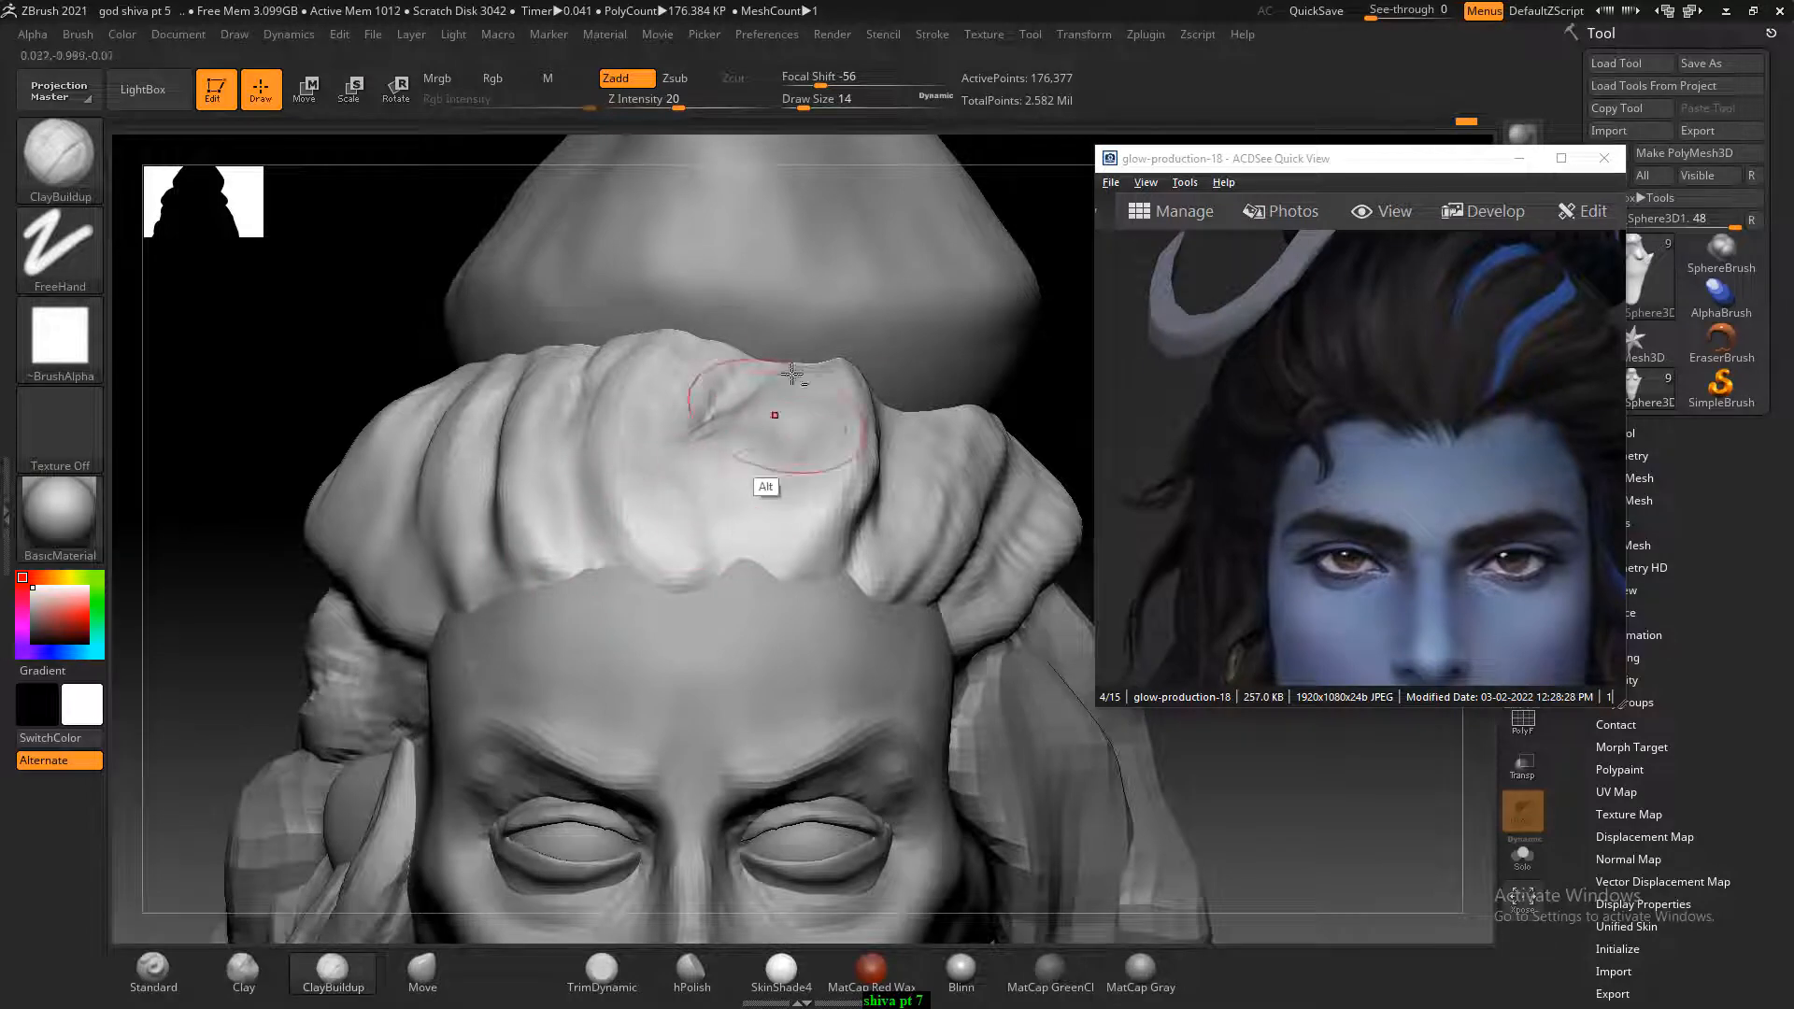
mouse_move(792, 374)
alt+mouse_down()
mouse_move(741, 380)
mouse_move(781, 429)
mouse_move(783, 471)
mouse_move(749, 431)
alt+mouse_up()
mouse_move(741, 361)
mouse_down()
mouse_move(756, 508)
mouse_move(790, 383)
mouse_move(768, 507)
mouse_up()
key([)
mouse_move(780, 429)
mouse_down()
mouse_move(783, 383)
mouse_move(777, 568)
mouse_move(757, 555)
mouse_up()
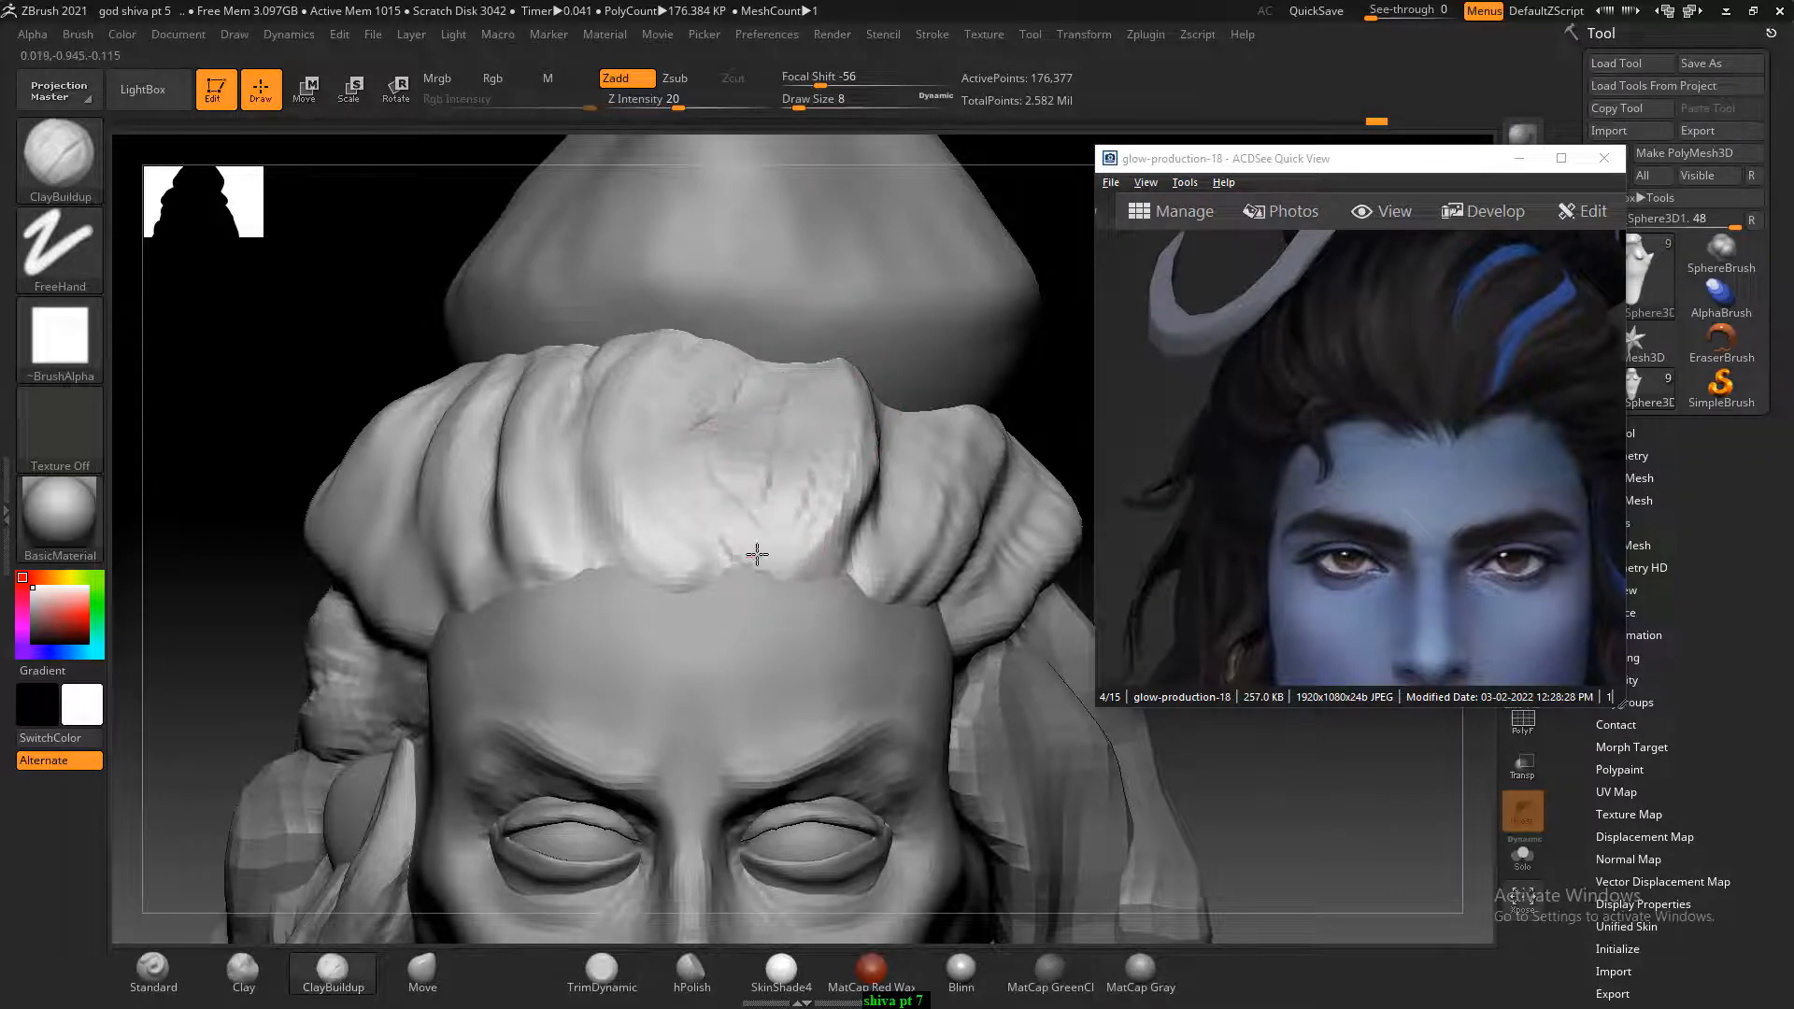
mouse_move(752, 348)
mouse_down()
mouse_move(753, 521)
mouse_move(710, 362)
mouse_move(696, 505)
mouse_move(724, 514)
mouse_up()
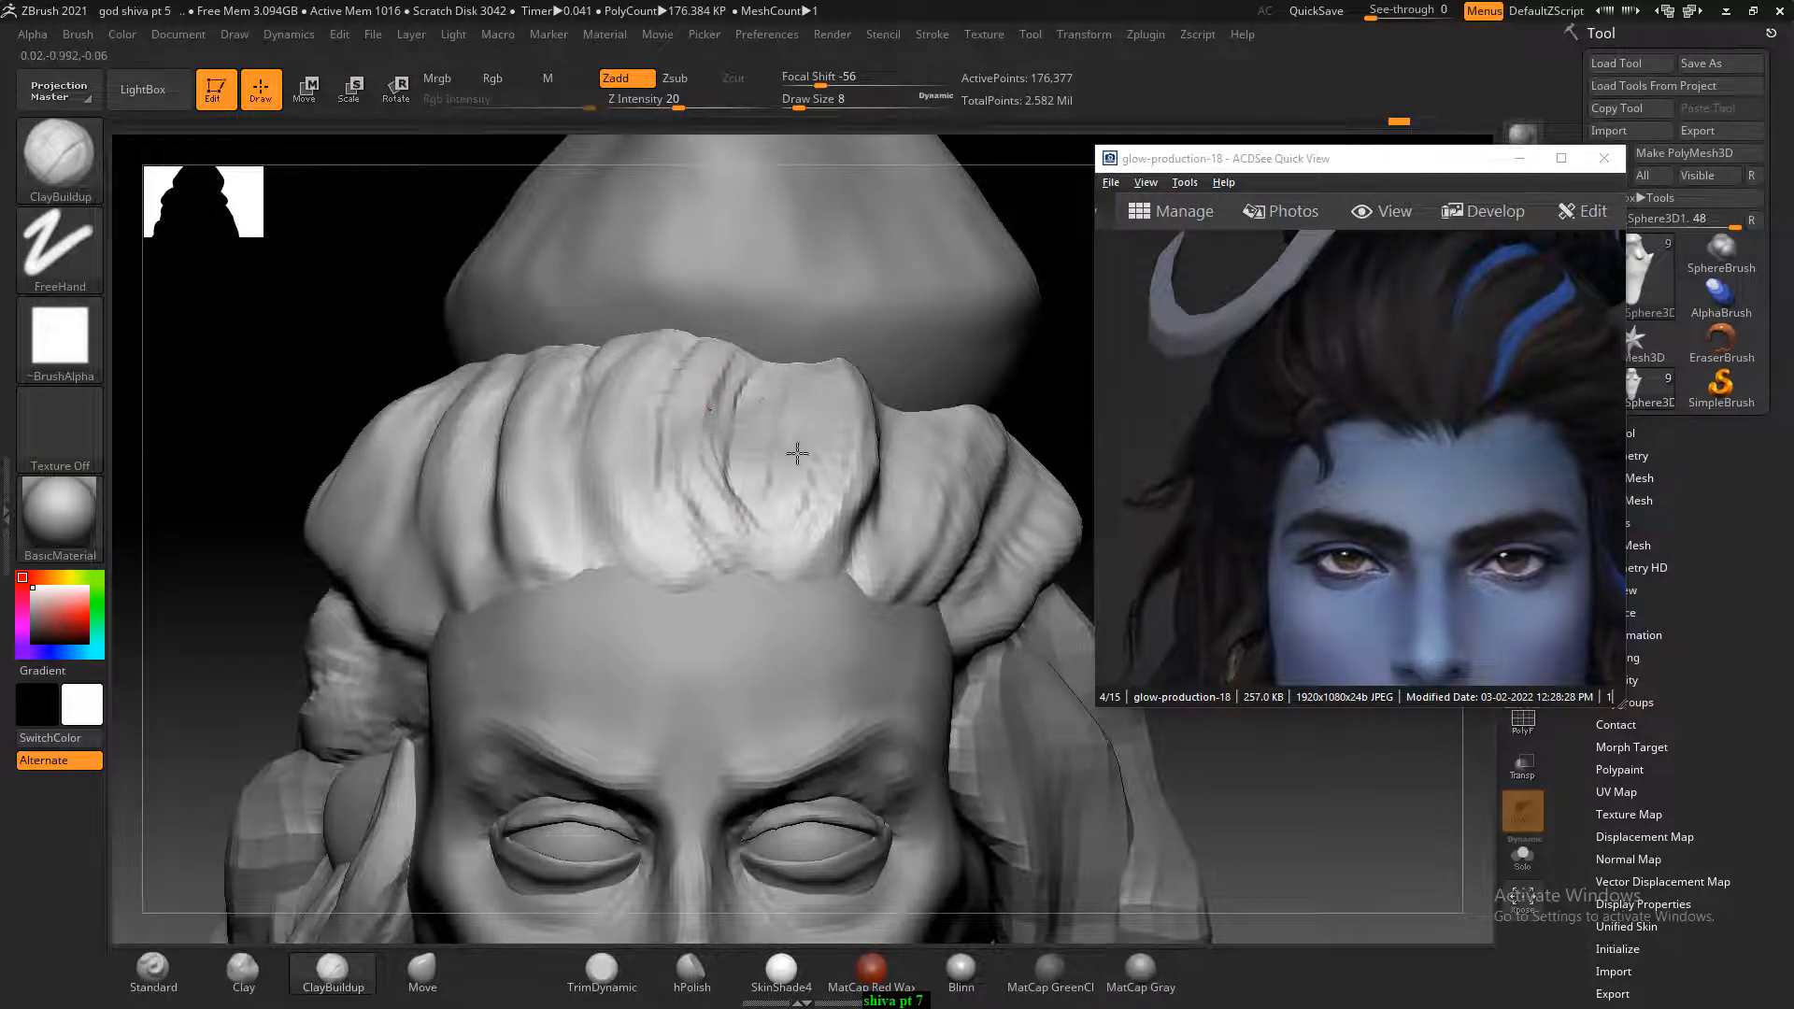
mouse_move(812, 358)
mouse_down()
mouse_move(794, 501)
mouse_move(820, 362)
mouse_move(719, 468)
mouse_move(724, 561)
mouse_move(719, 513)
mouse_up()
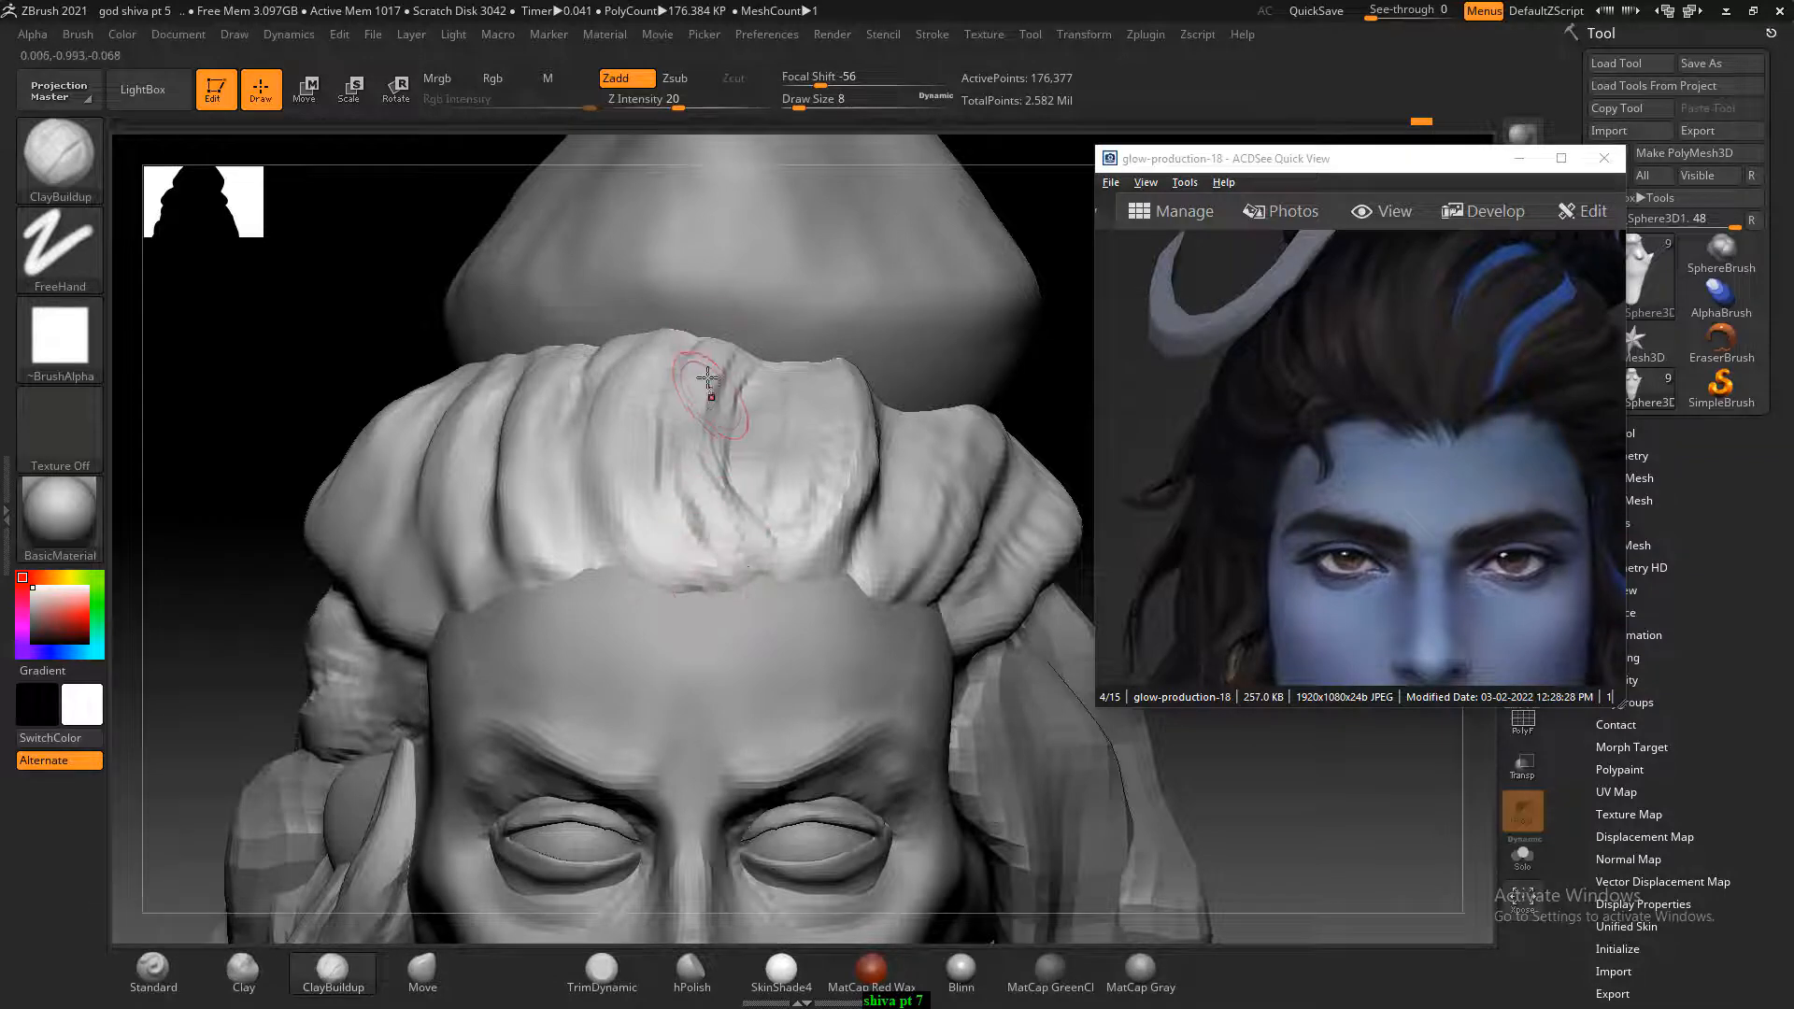
Extend the central hair peak down over the forehead, build up the adjacent strand, and smooth the strokes.
mouse_move(708, 377)
mouse_down()
mouse_move(689, 373)
mouse_move(724, 350)
mouse_up()
drag(697, 571, 632, 526)
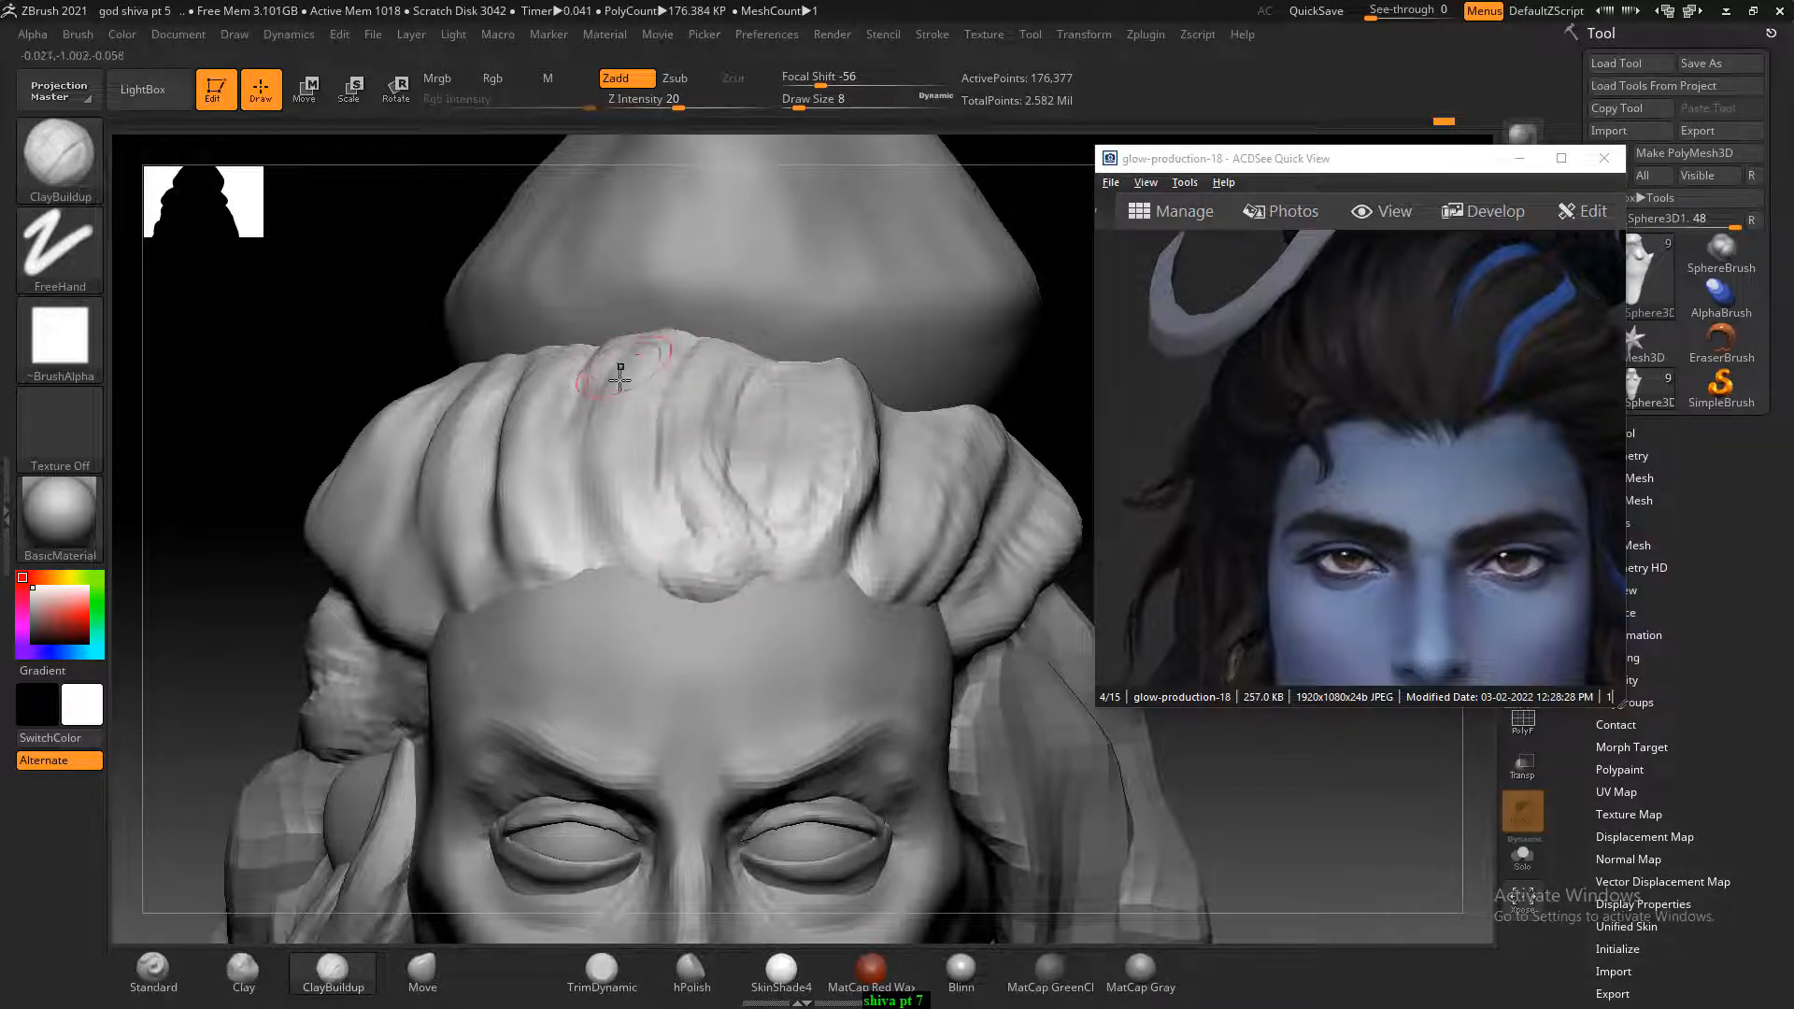
mouse_move(619, 348)
mouse_down()
mouse_move(595, 399)
mouse_move(601, 489)
mouse_up()
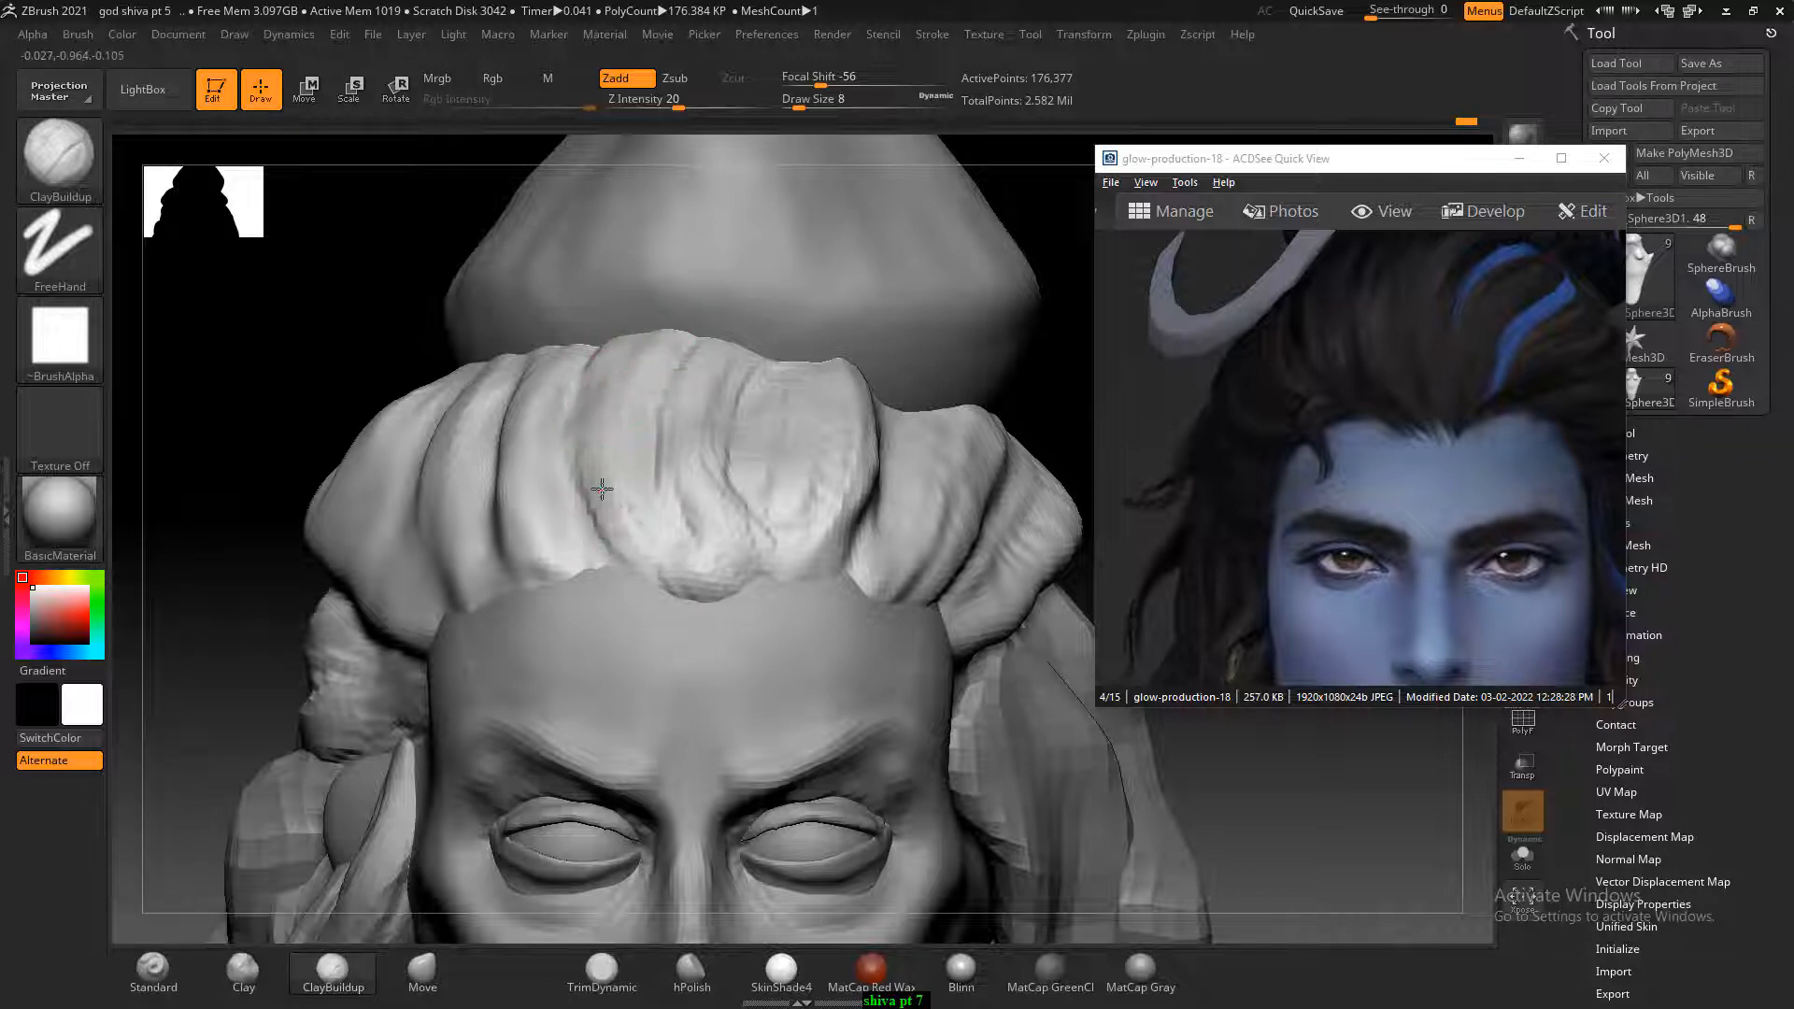
key(shift)
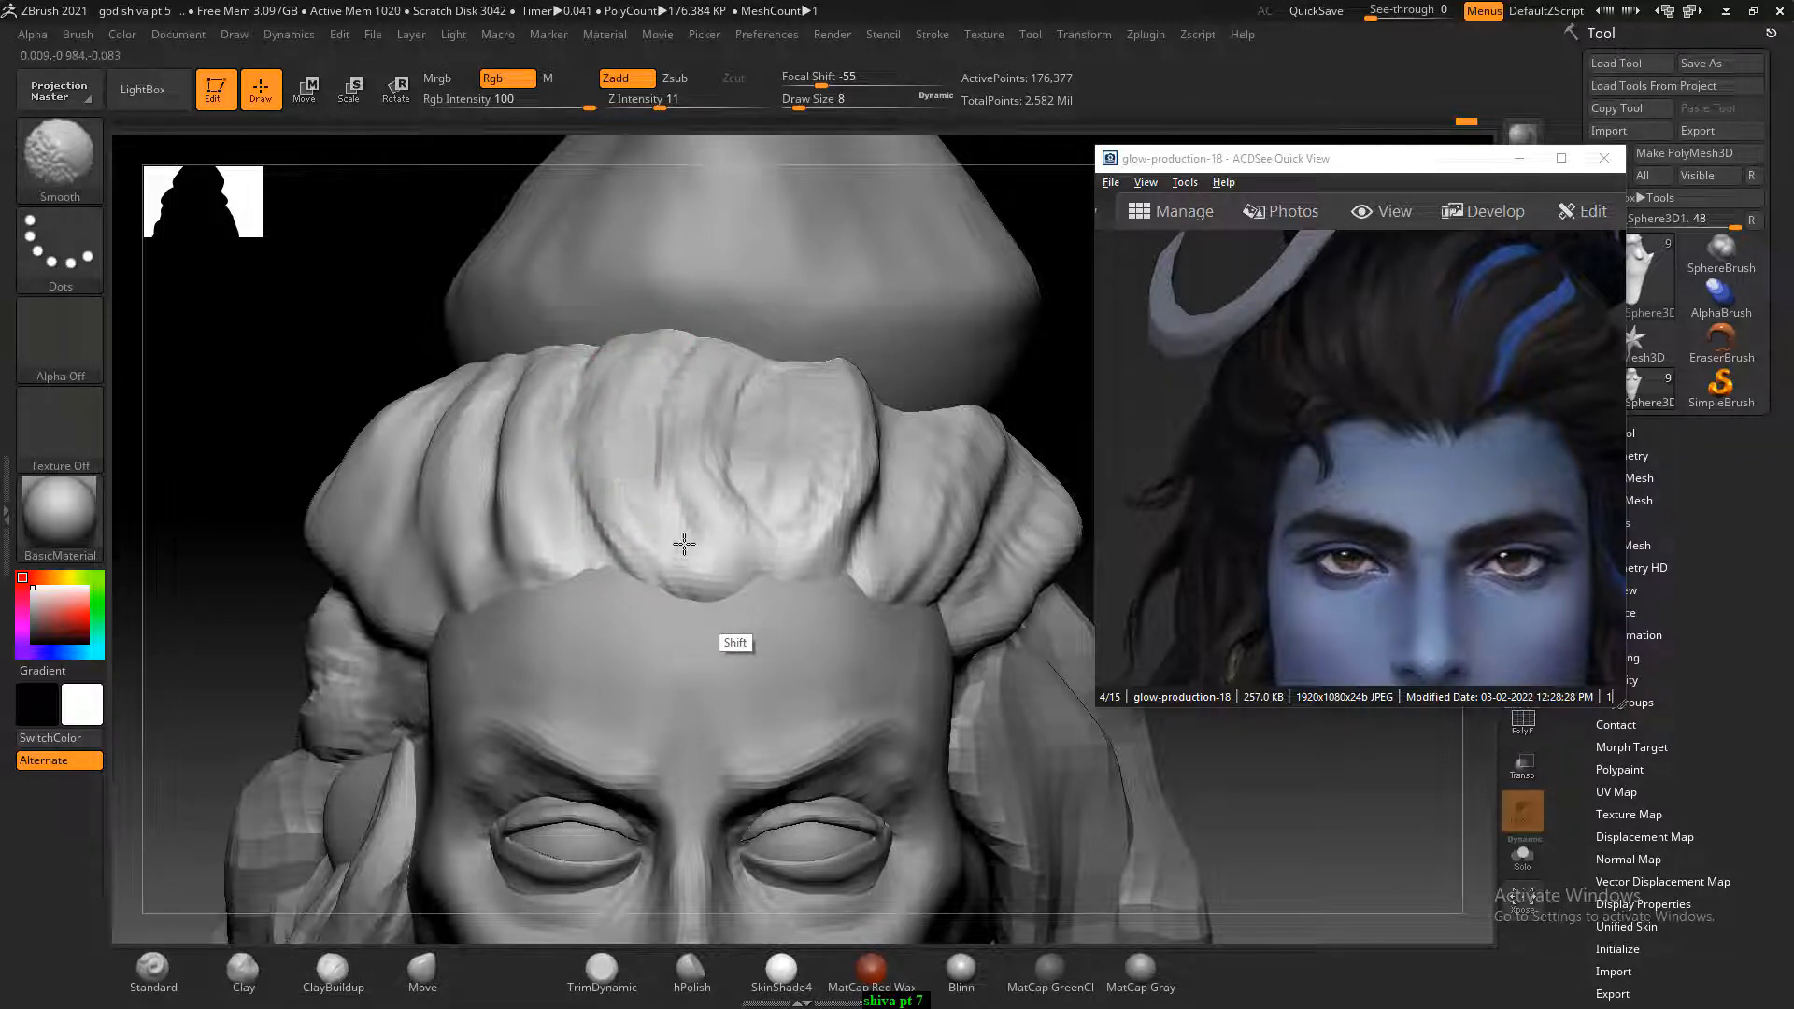
shift+drag(684, 543, 560, 480)
Carve strand grooves into the side hair above the temple with ClayBuildup at draw size 18, and smooth them.
drag(332, 372, 436, 502)
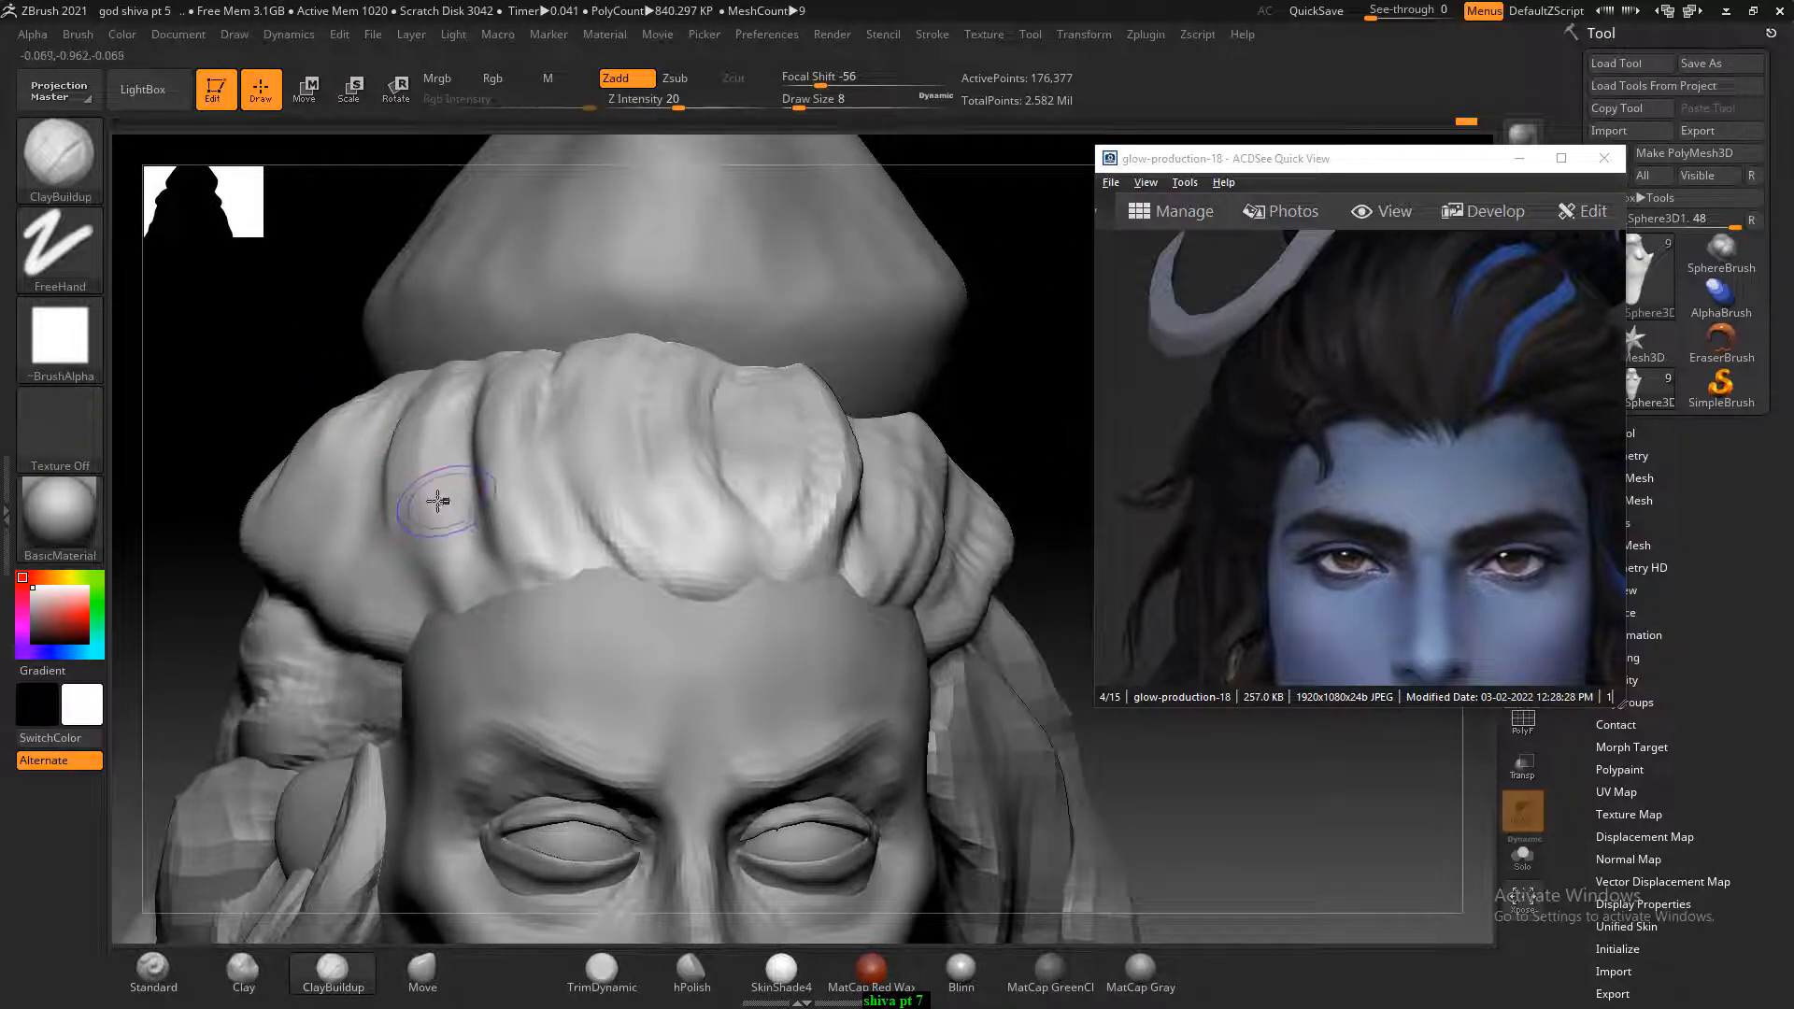
mouse_move(300, 377)
mouse_down()
mouse_move(321, 348)
mouse_move(250, 474)
mouse_up()
mouse_move(157, 542)
alt+mouse_down()
mouse_move(187, 453)
mouse_move(250, 378)
mouse_move(356, 375)
mouse_move(327, 509)
alt+mouse_up()
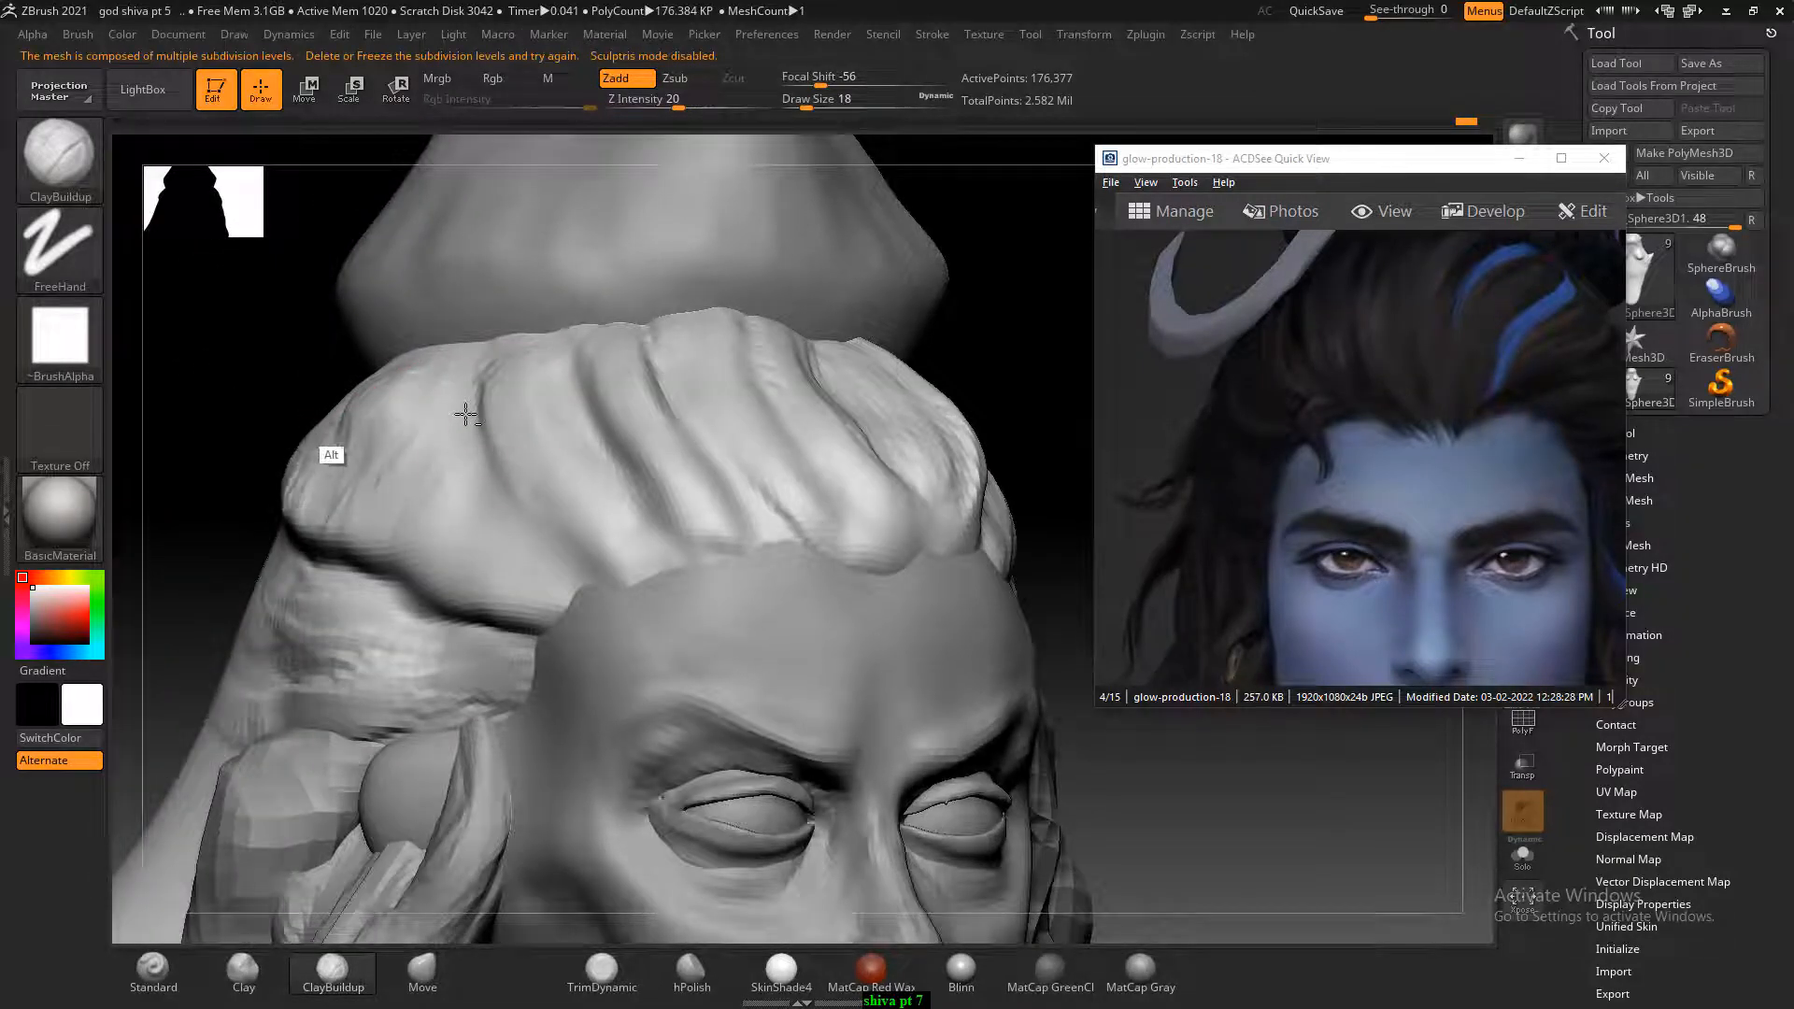
mouse_move(327, 402)
alt+mouse_down()
mouse_move(400, 385)
mouse_move(390, 551)
alt+mouse_up()
mouse_move(448, 439)
alt+mouse_down()
mouse_move(456, 565)
mouse_move(525, 594)
alt+mouse_up()
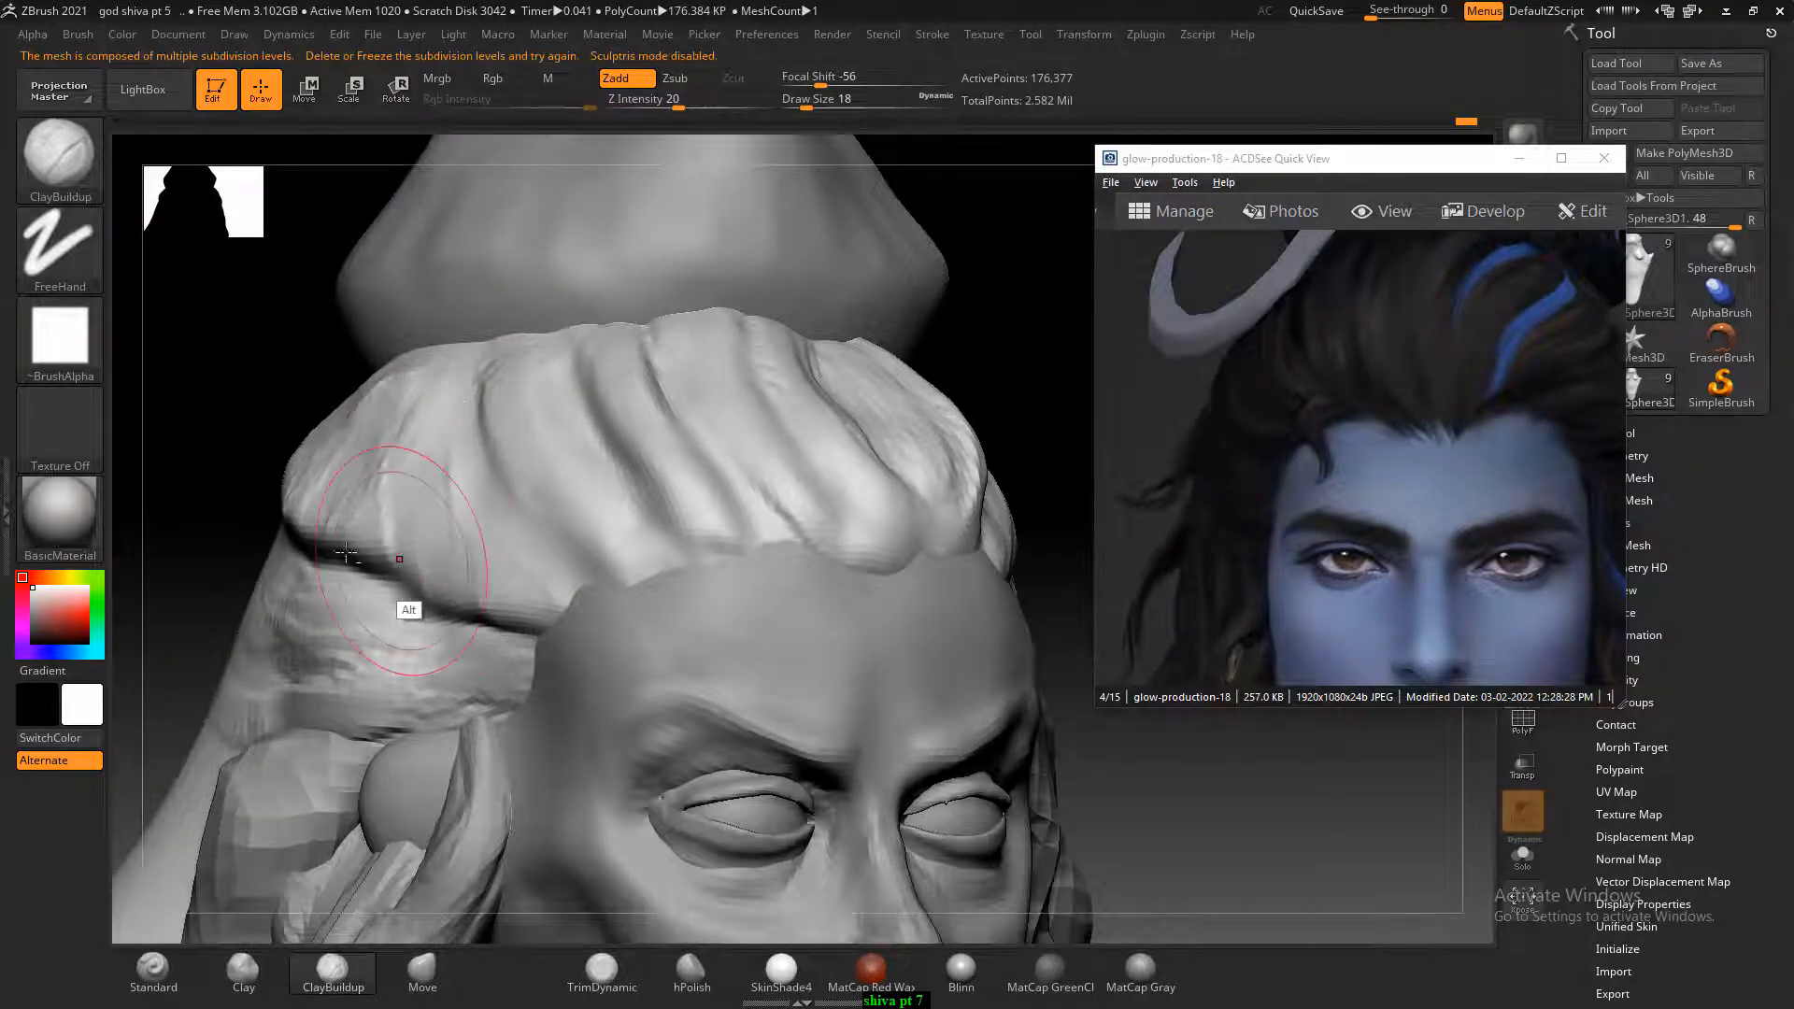
mouse_move(333, 504)
alt+mouse_down()
mouse_move(380, 537)
mouse_move(311, 497)
alt+mouse_up()
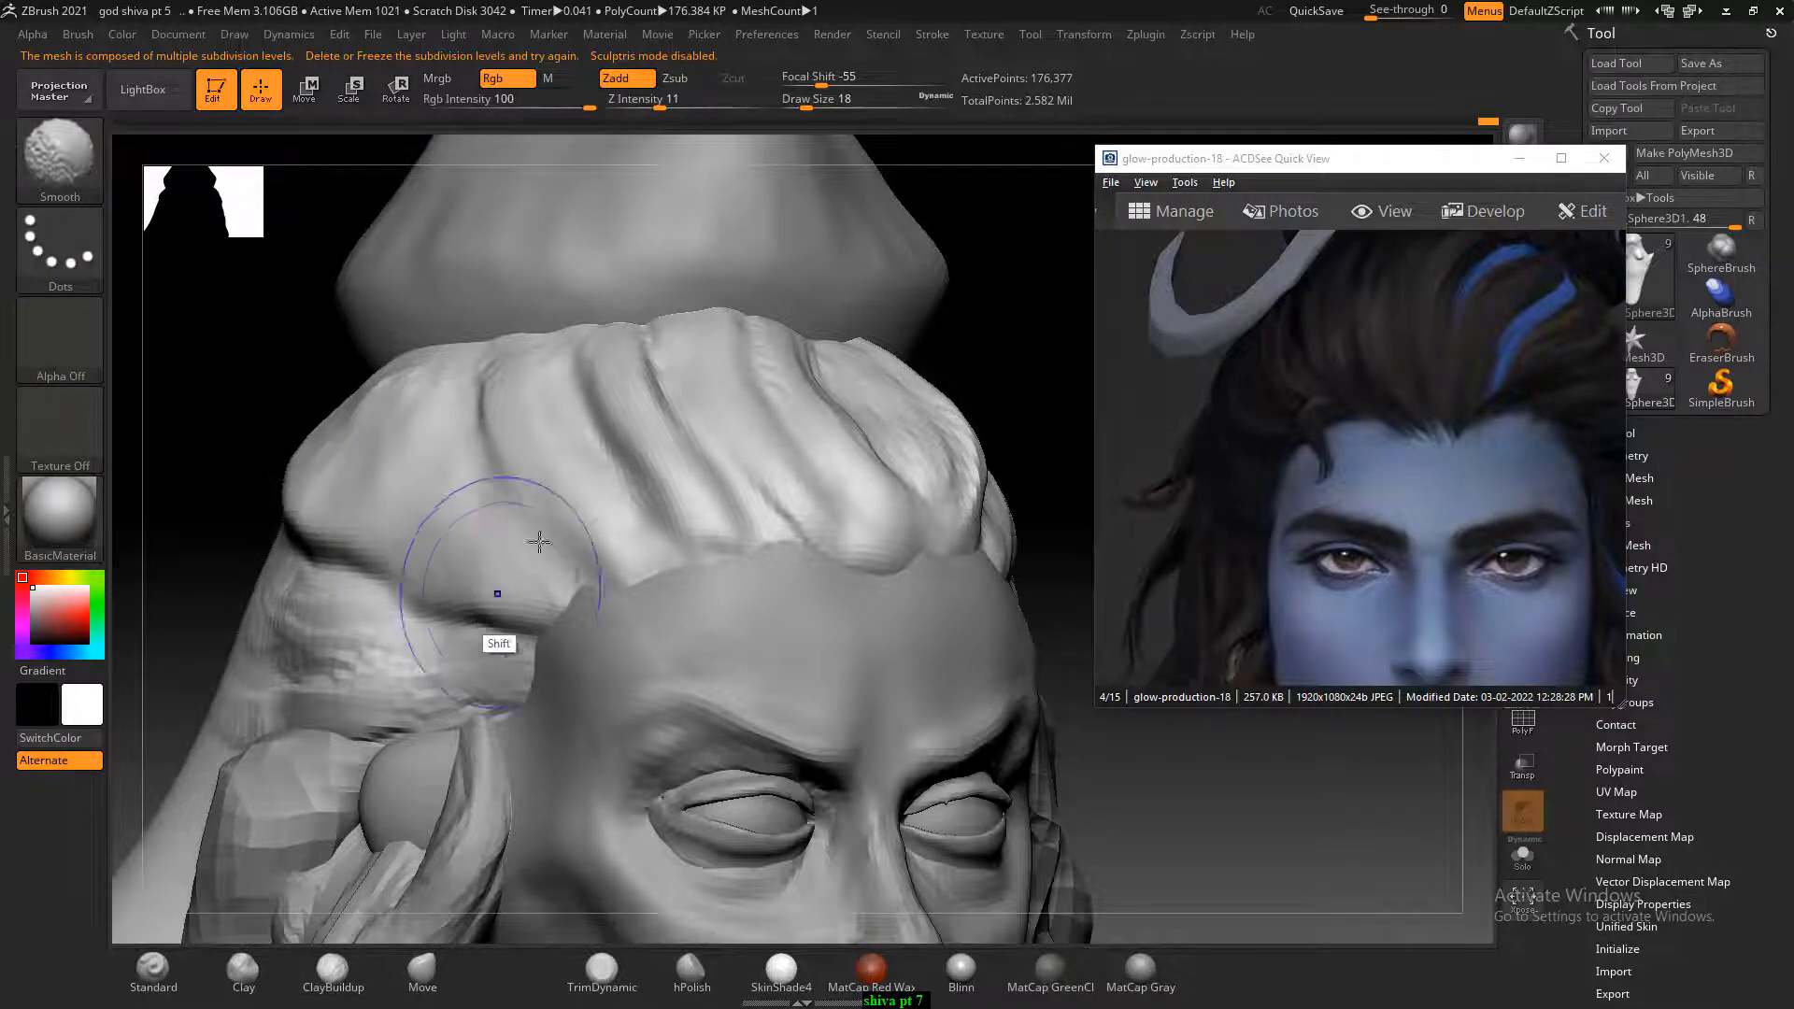
mouse_move(309, 358)
shift+mouse_down()
mouse_move(478, 397)
mouse_move(452, 372)
shift+mouse_up()
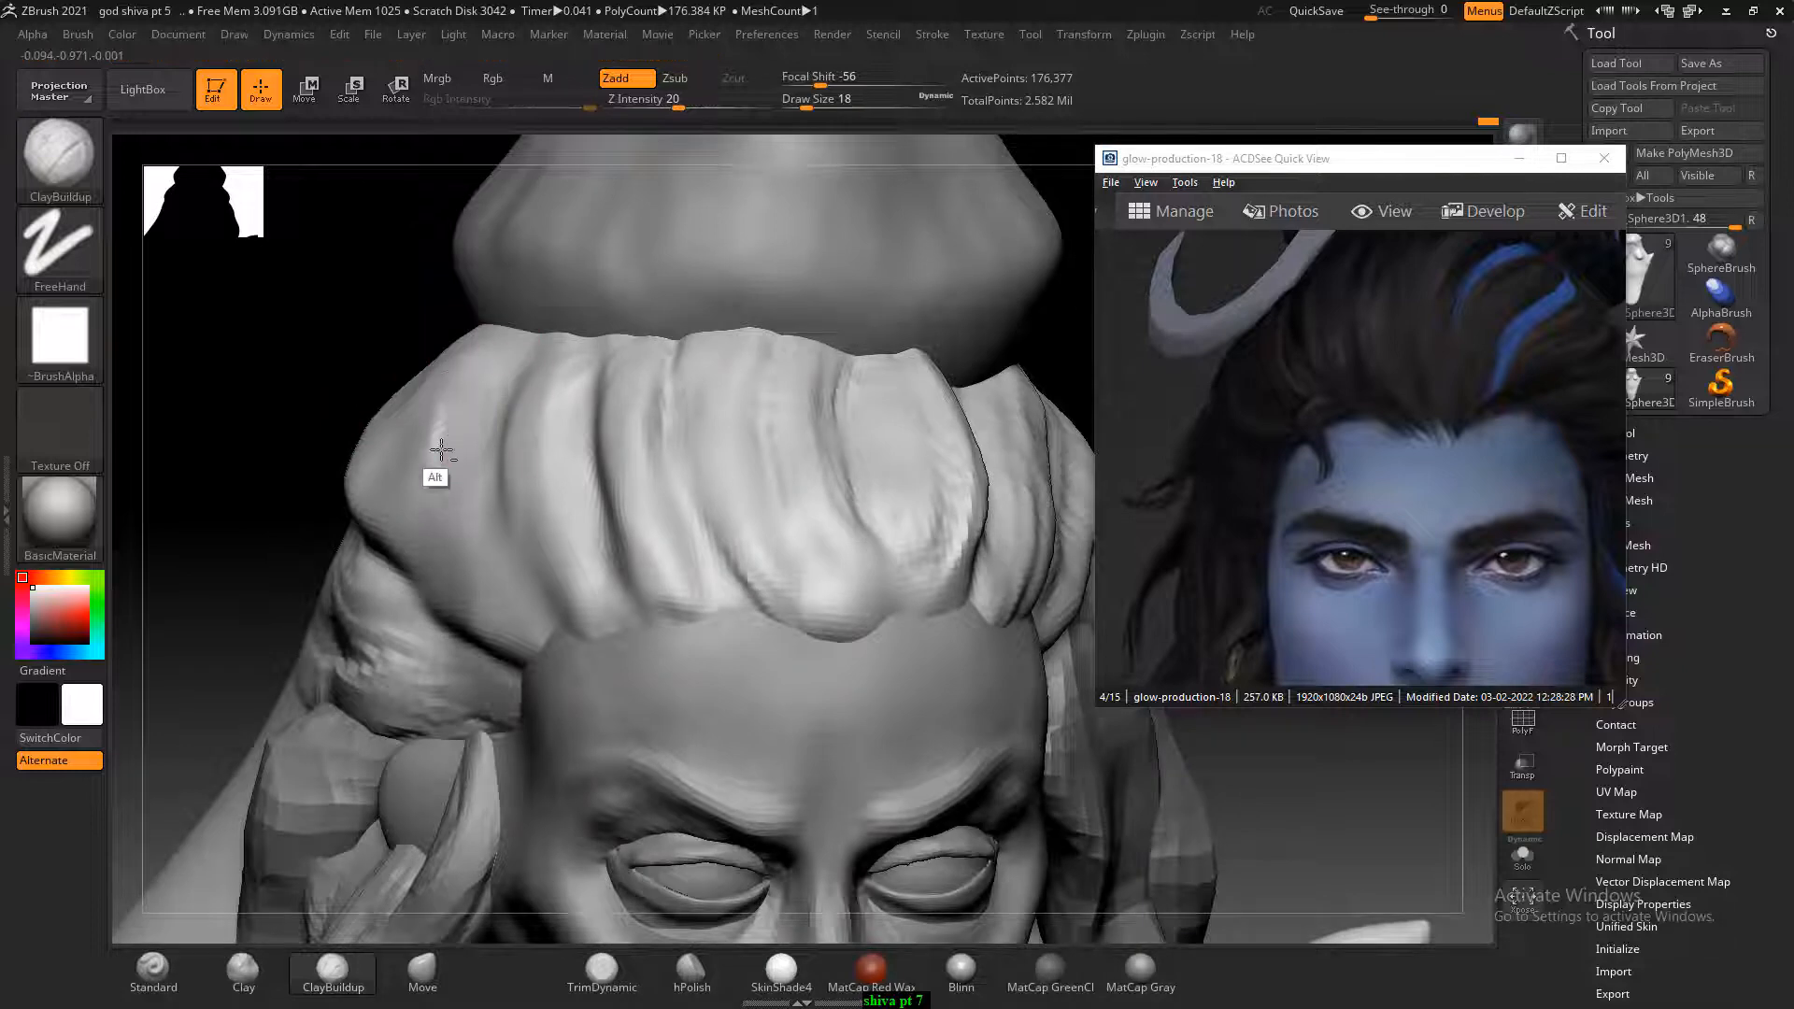
Compare the hair with the reference and add narrow ClayBuildup strands on the front lock and hairline at draw size 9.
mouse_move(342, 342)
shift+mouse_down()
mouse_move(396, 360)
mouse_move(287, 250)
shift+mouse_up()
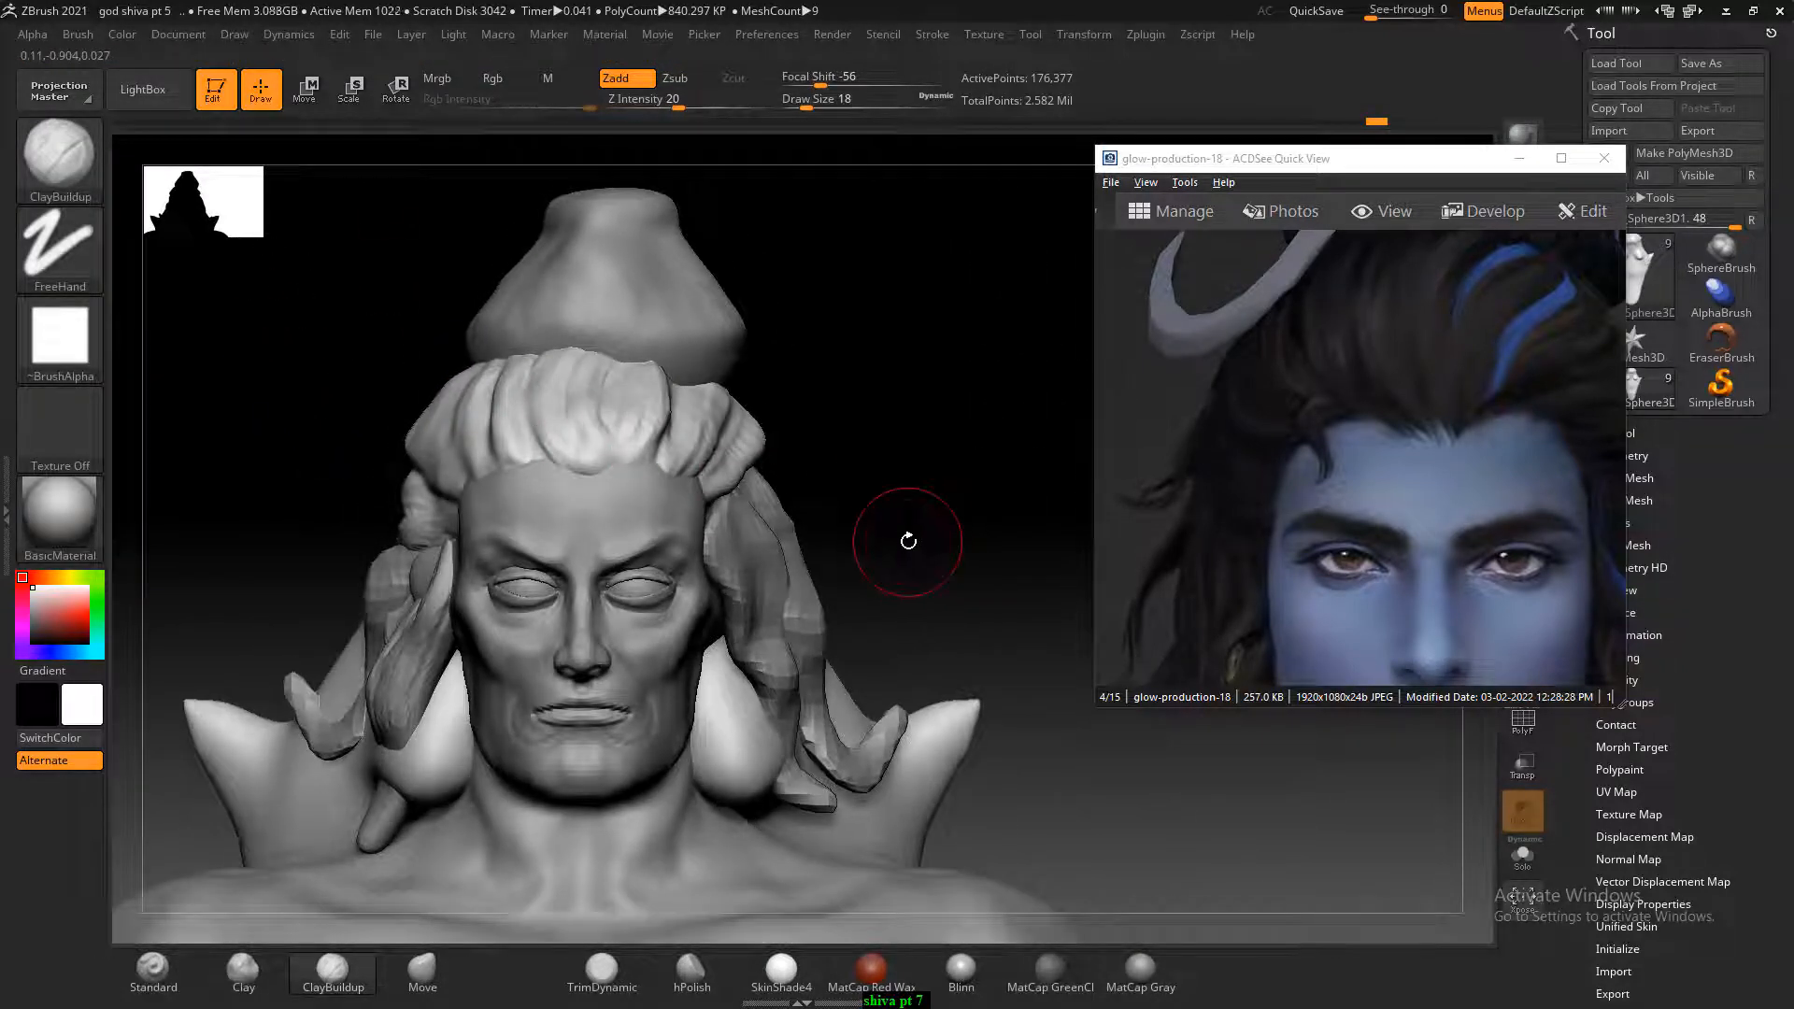
drag(1408, 480, 1323, 470)
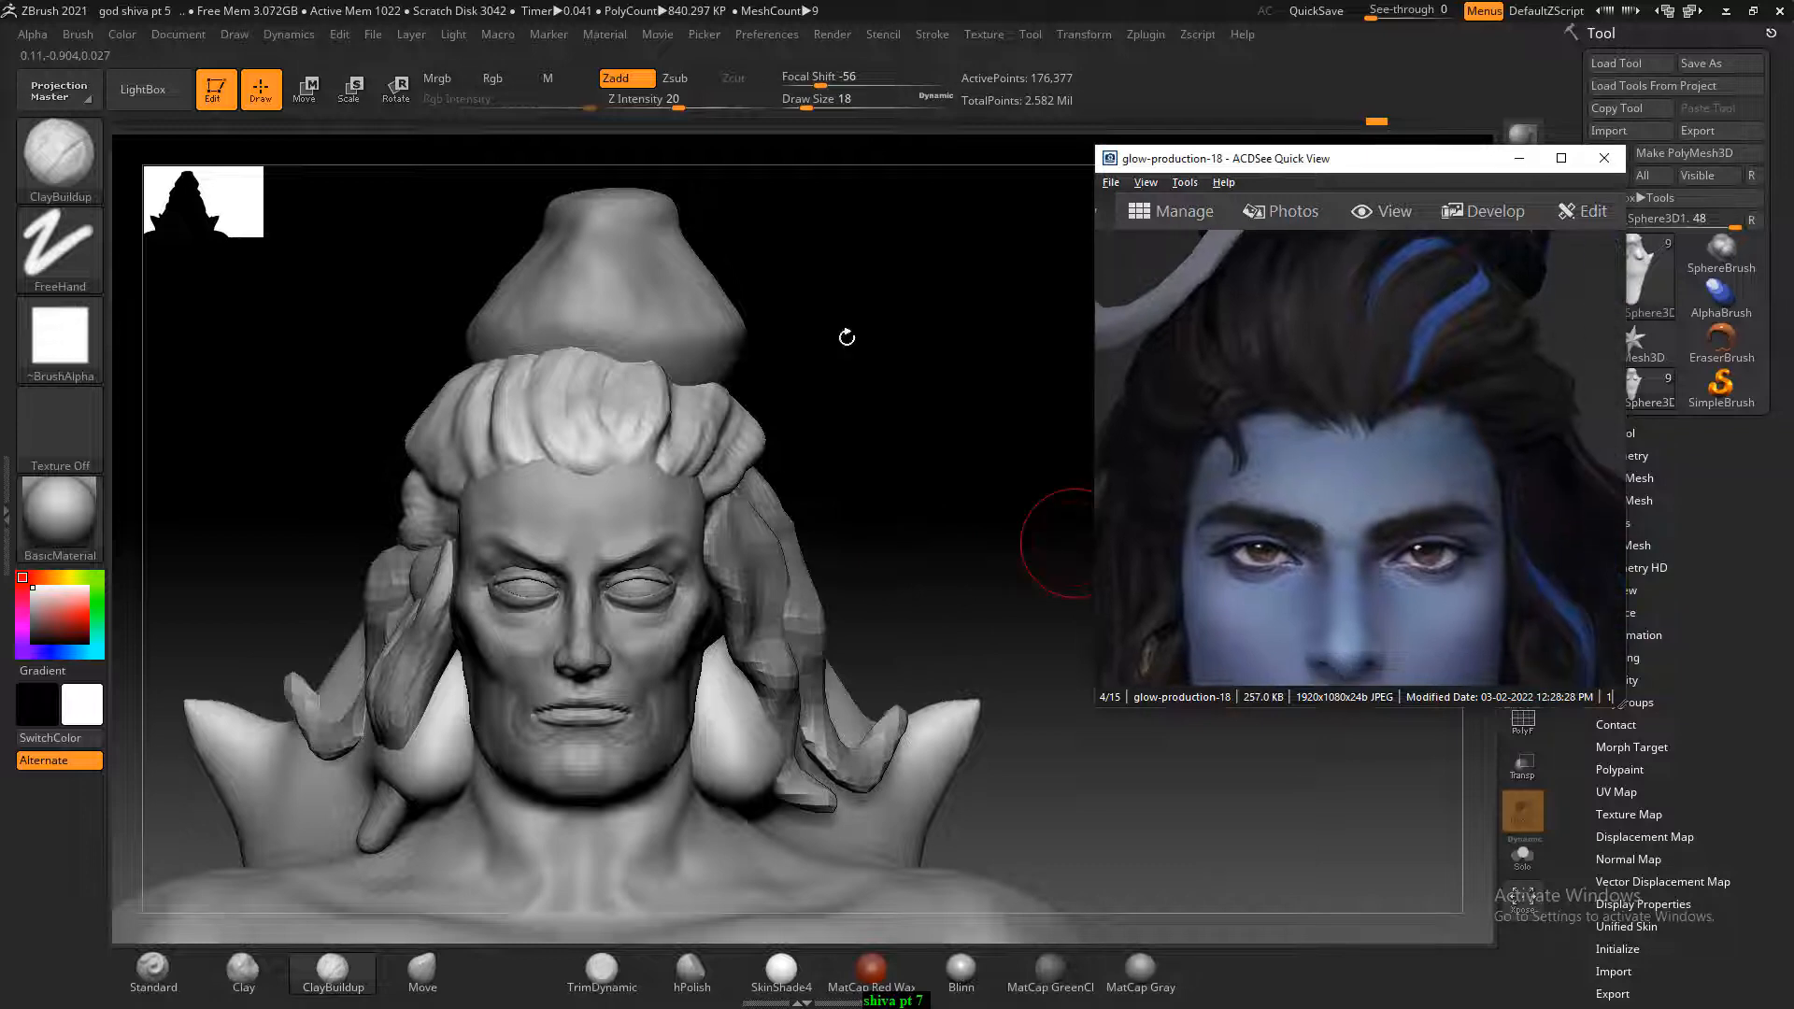
click(847, 338)
alt+drag(888, 384, 929, 491)
mouse_move(972, 337)
alt+mouse_down()
mouse_move(898, 344)
mouse_move(828, 422)
alt+mouse_up()
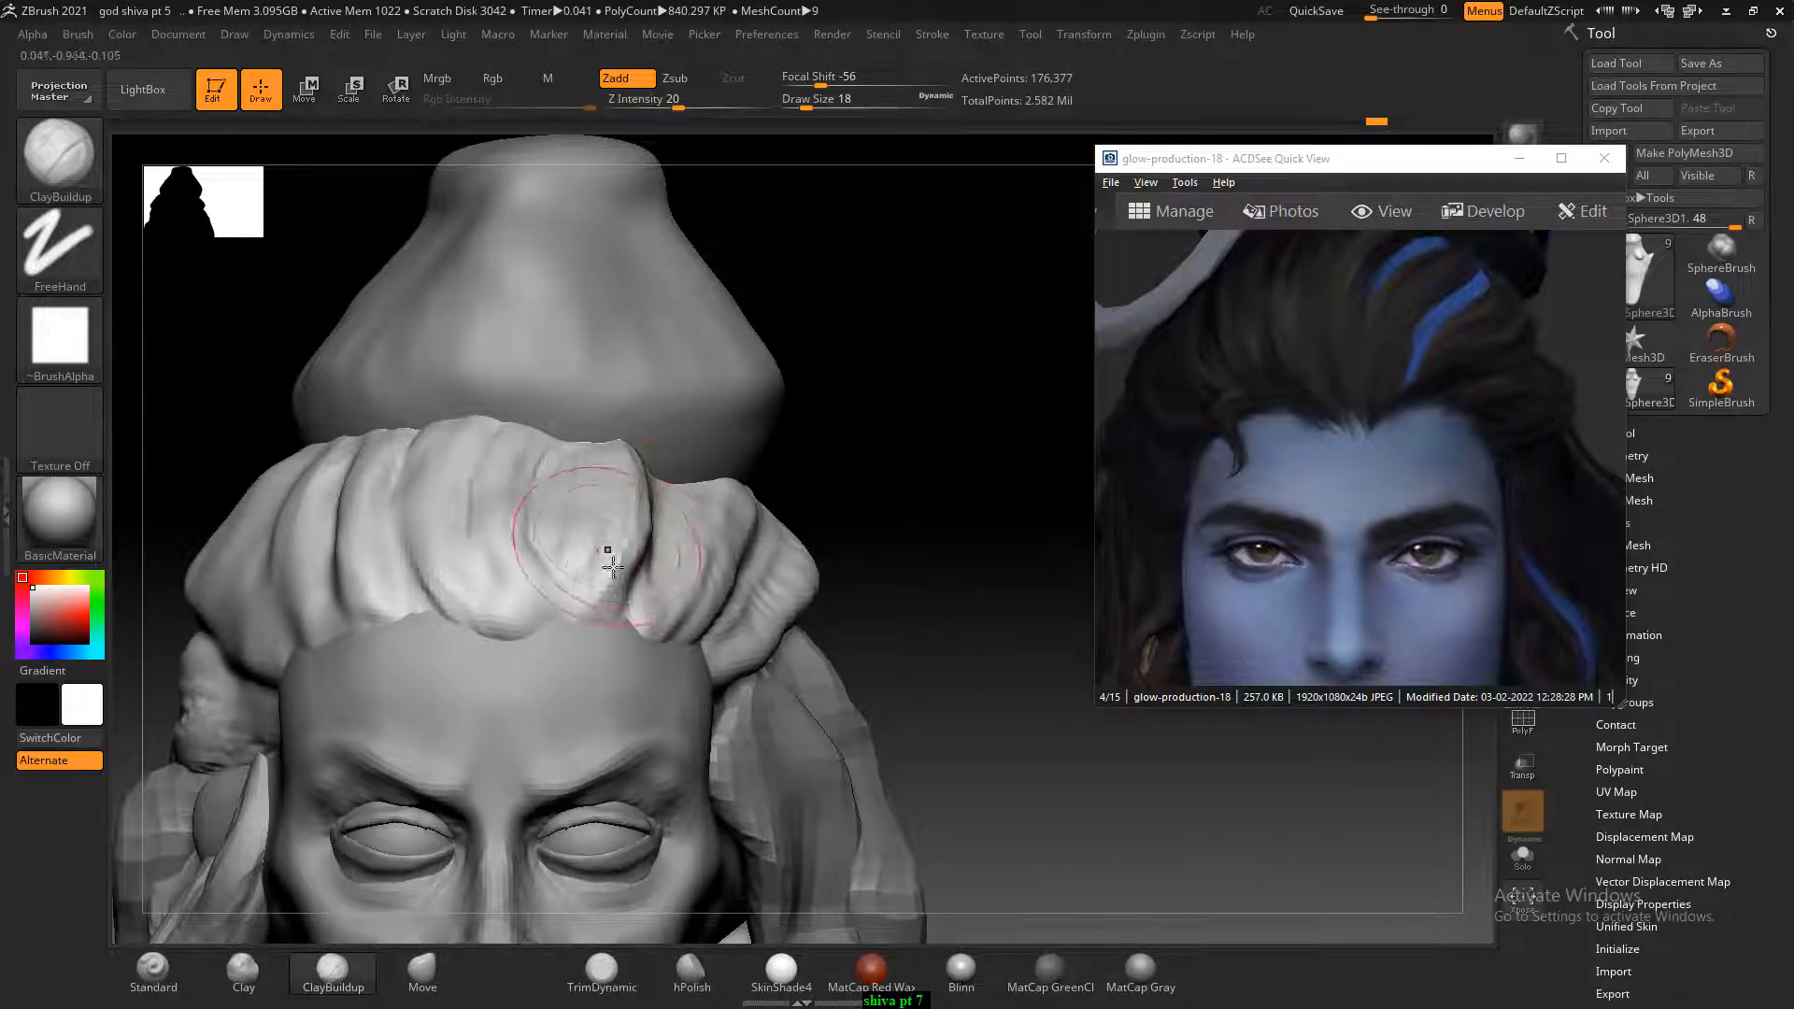
mouse_move(595, 602)
mouse_down()
mouse_move(505, 601)
mouse_move(521, 608)
mouse_move(538, 508)
mouse_move(591, 441)
mouse_move(605, 461)
mouse_up()
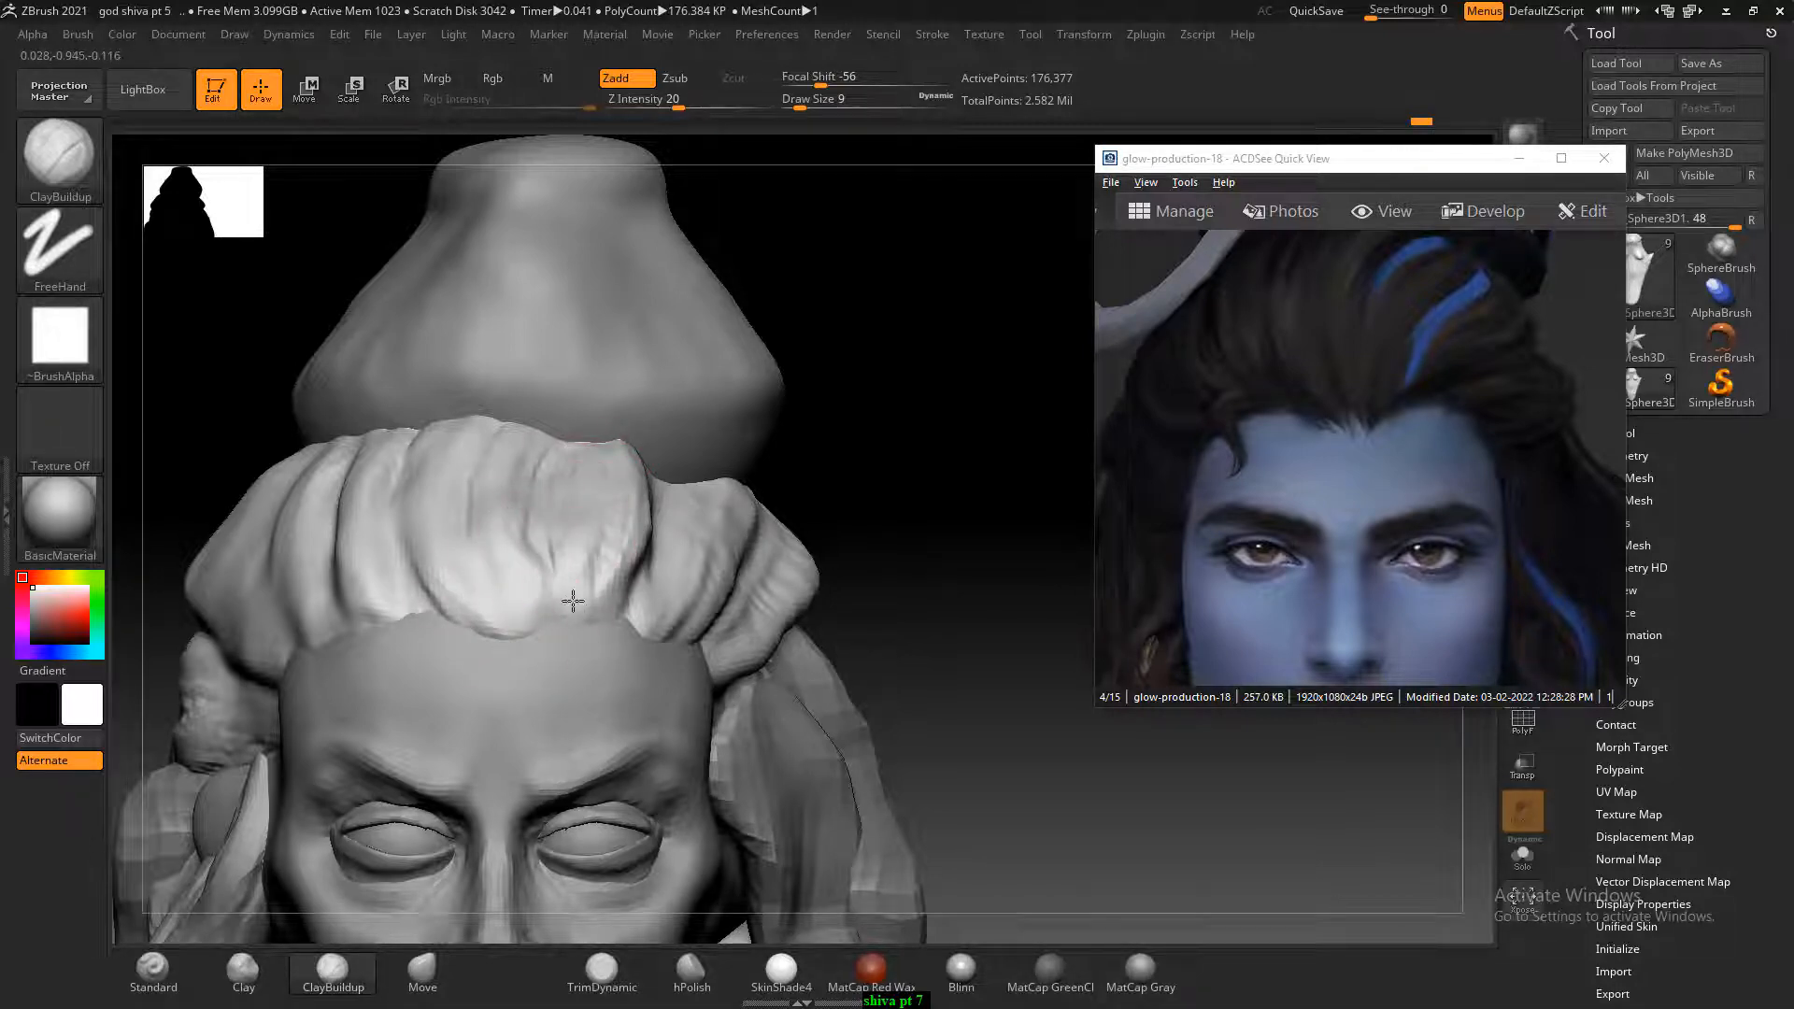
drag(605, 432, 539, 528)
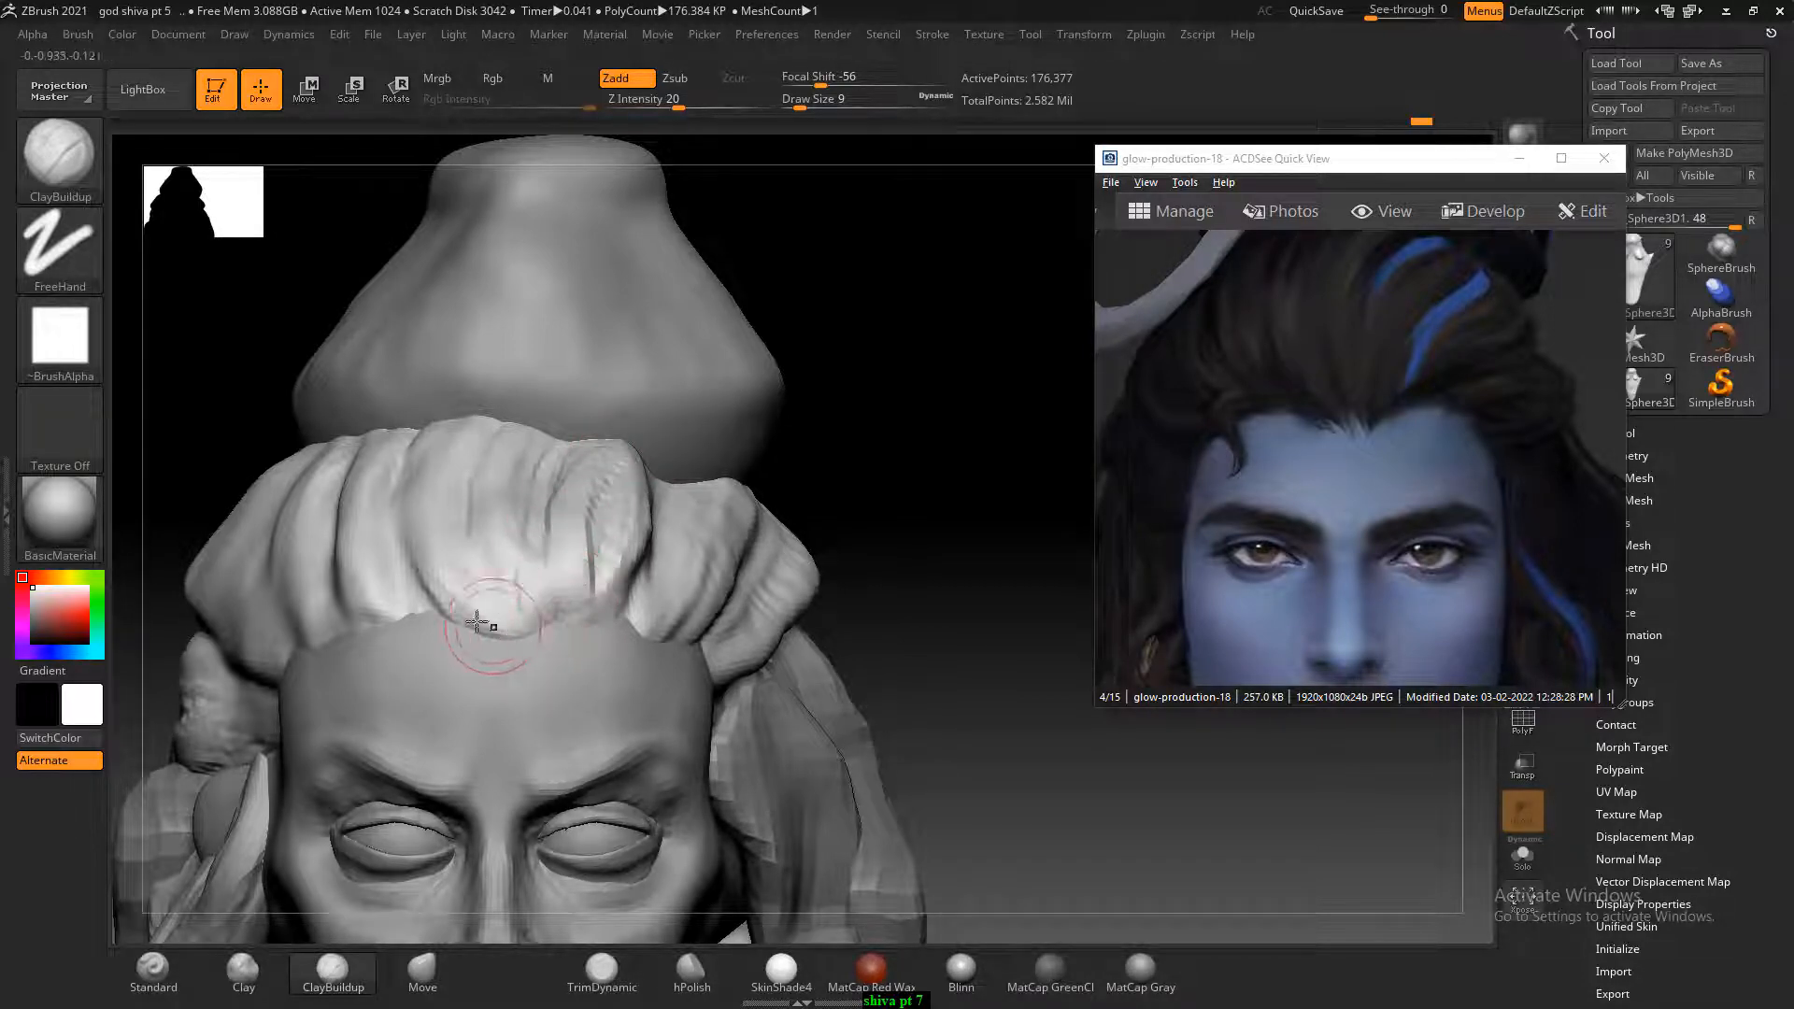
drag(410, 626, 368, 612)
Carve the hairline along the forehead with the Standard brush at intensity 25 and draw size 6, and smooth its jagged edge.
click(154, 974)
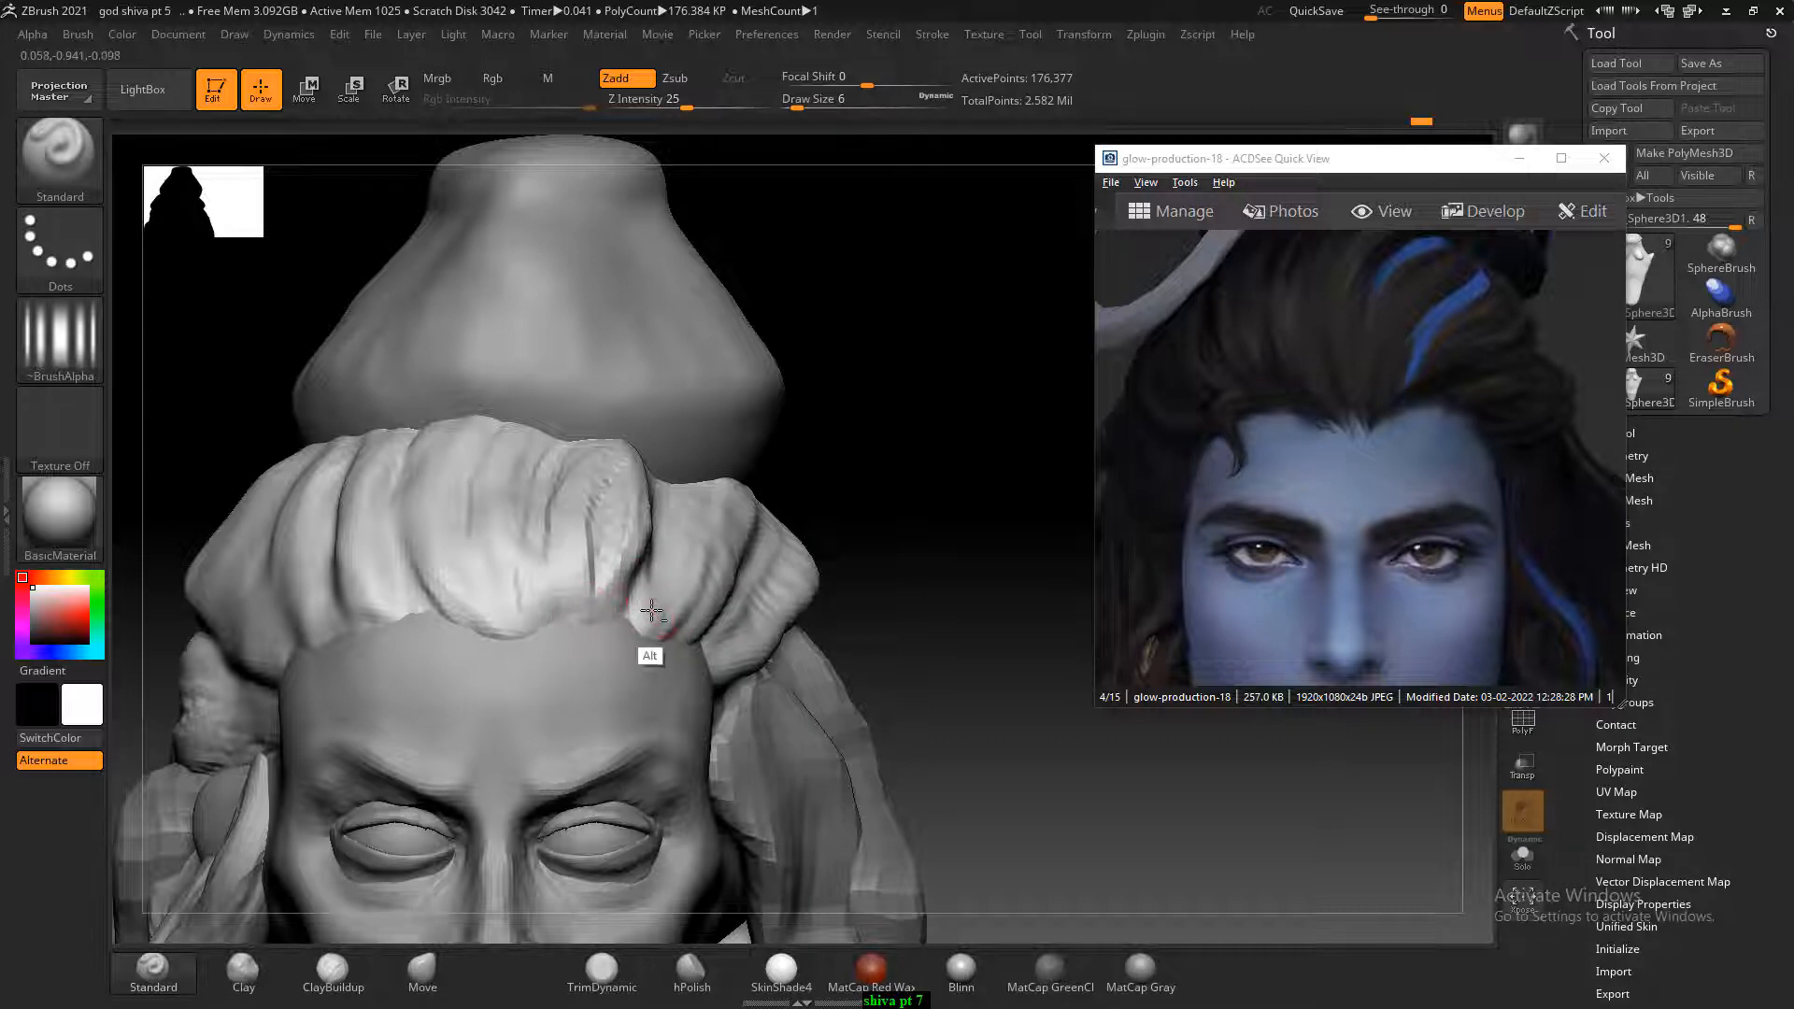
mouse_move(566, 612)
alt+mouse_down()
mouse_move(648, 621)
mouse_move(683, 646)
mouse_move(540, 631)
alt+mouse_up()
alt+click(437, 636)
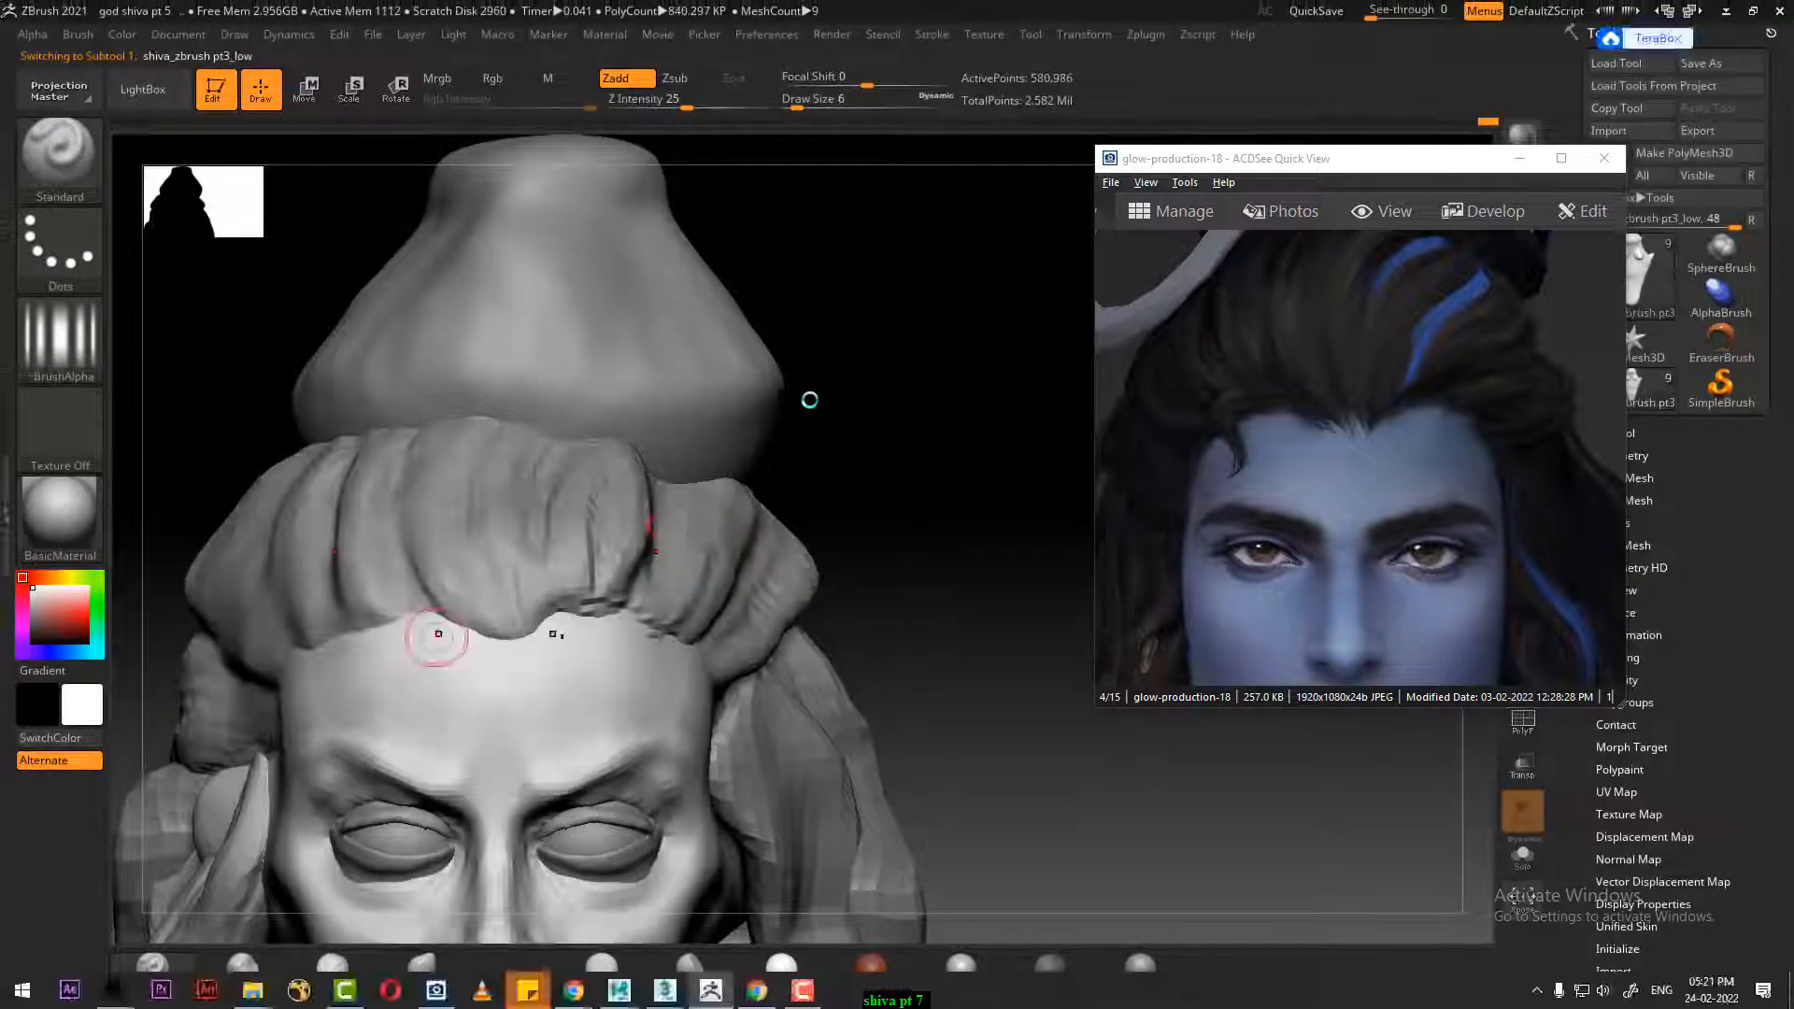
alt+click(458, 580)
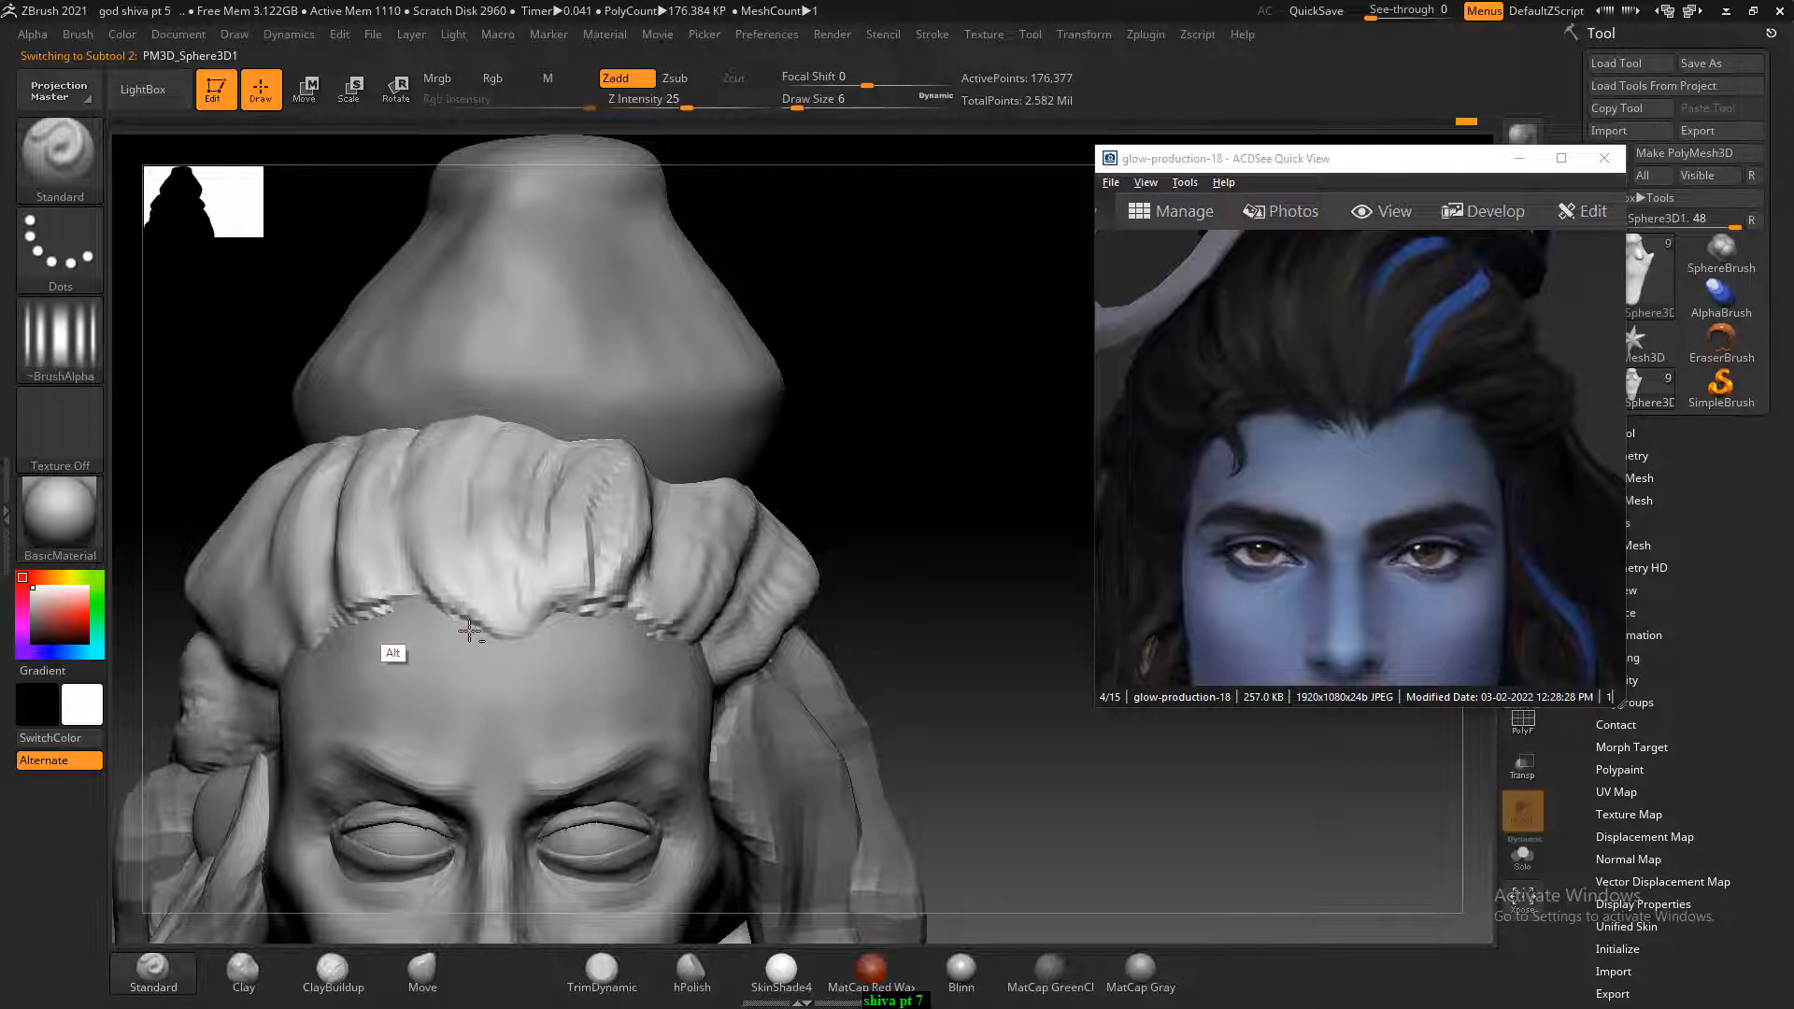
key(shift)
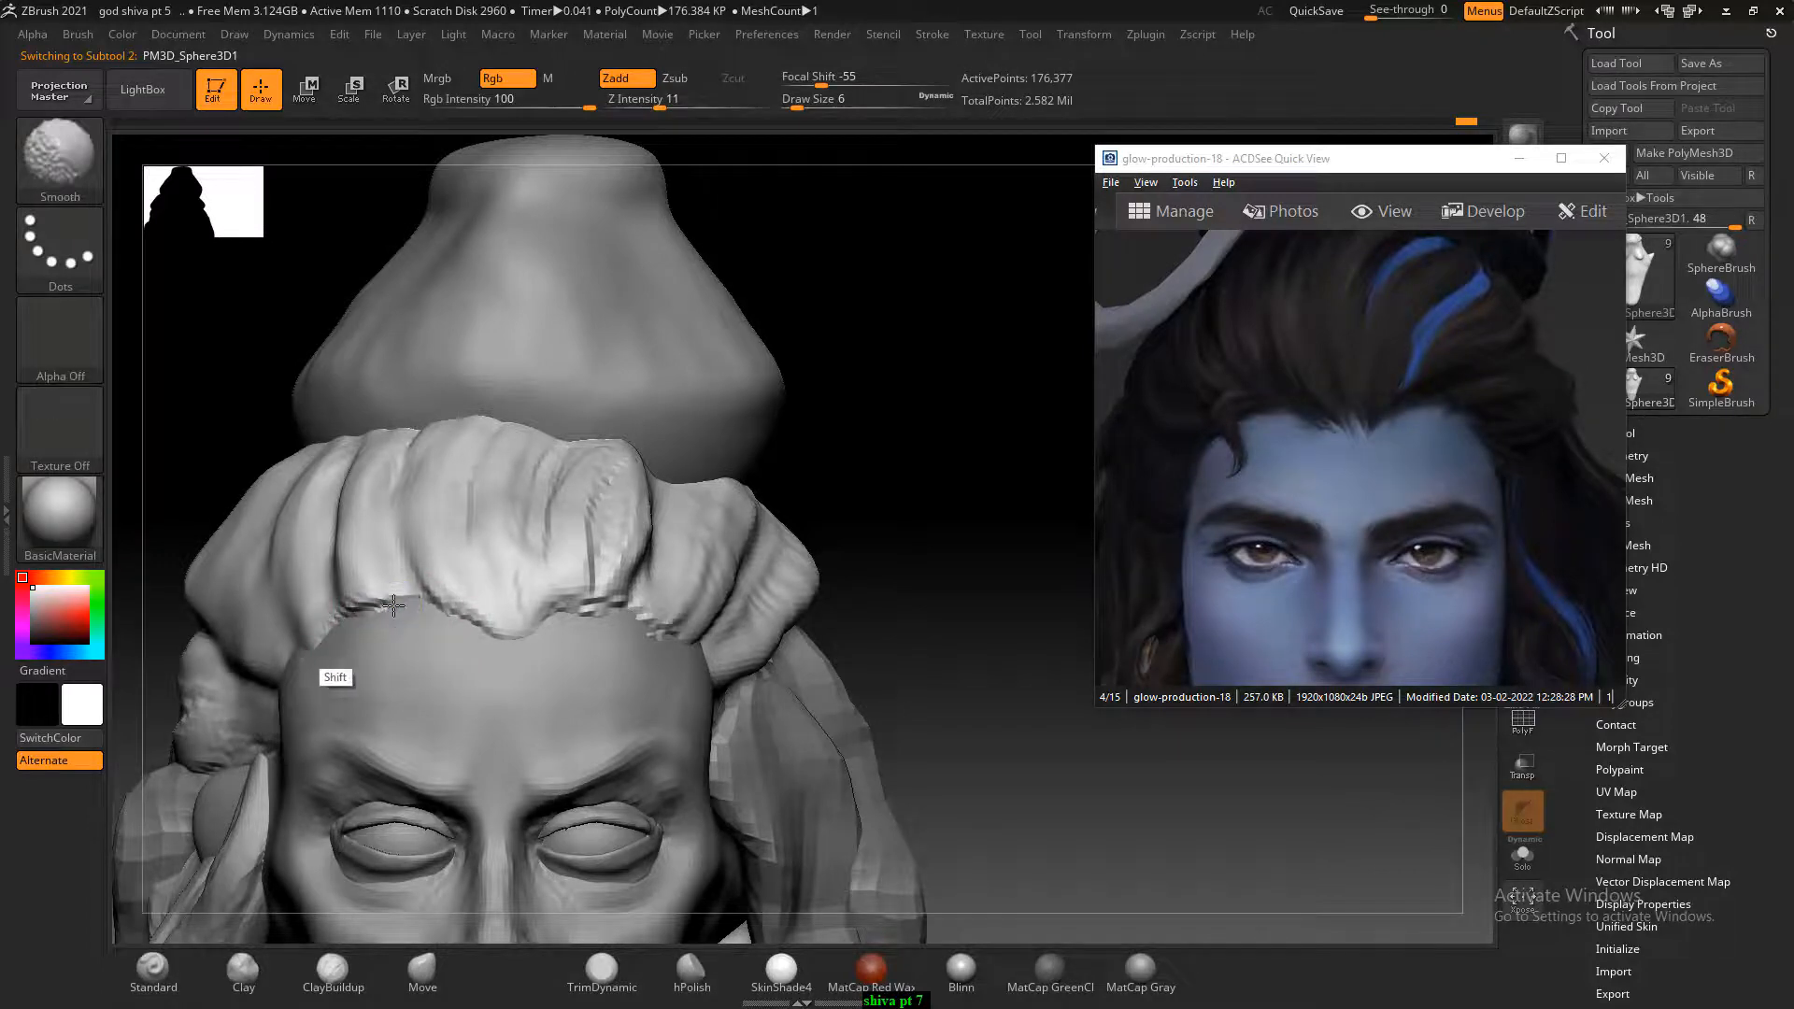
mouse_move(581, 620)
shift+mouse_down()
mouse_move(613, 624)
mouse_move(564, 613)
shift+mouse_up()
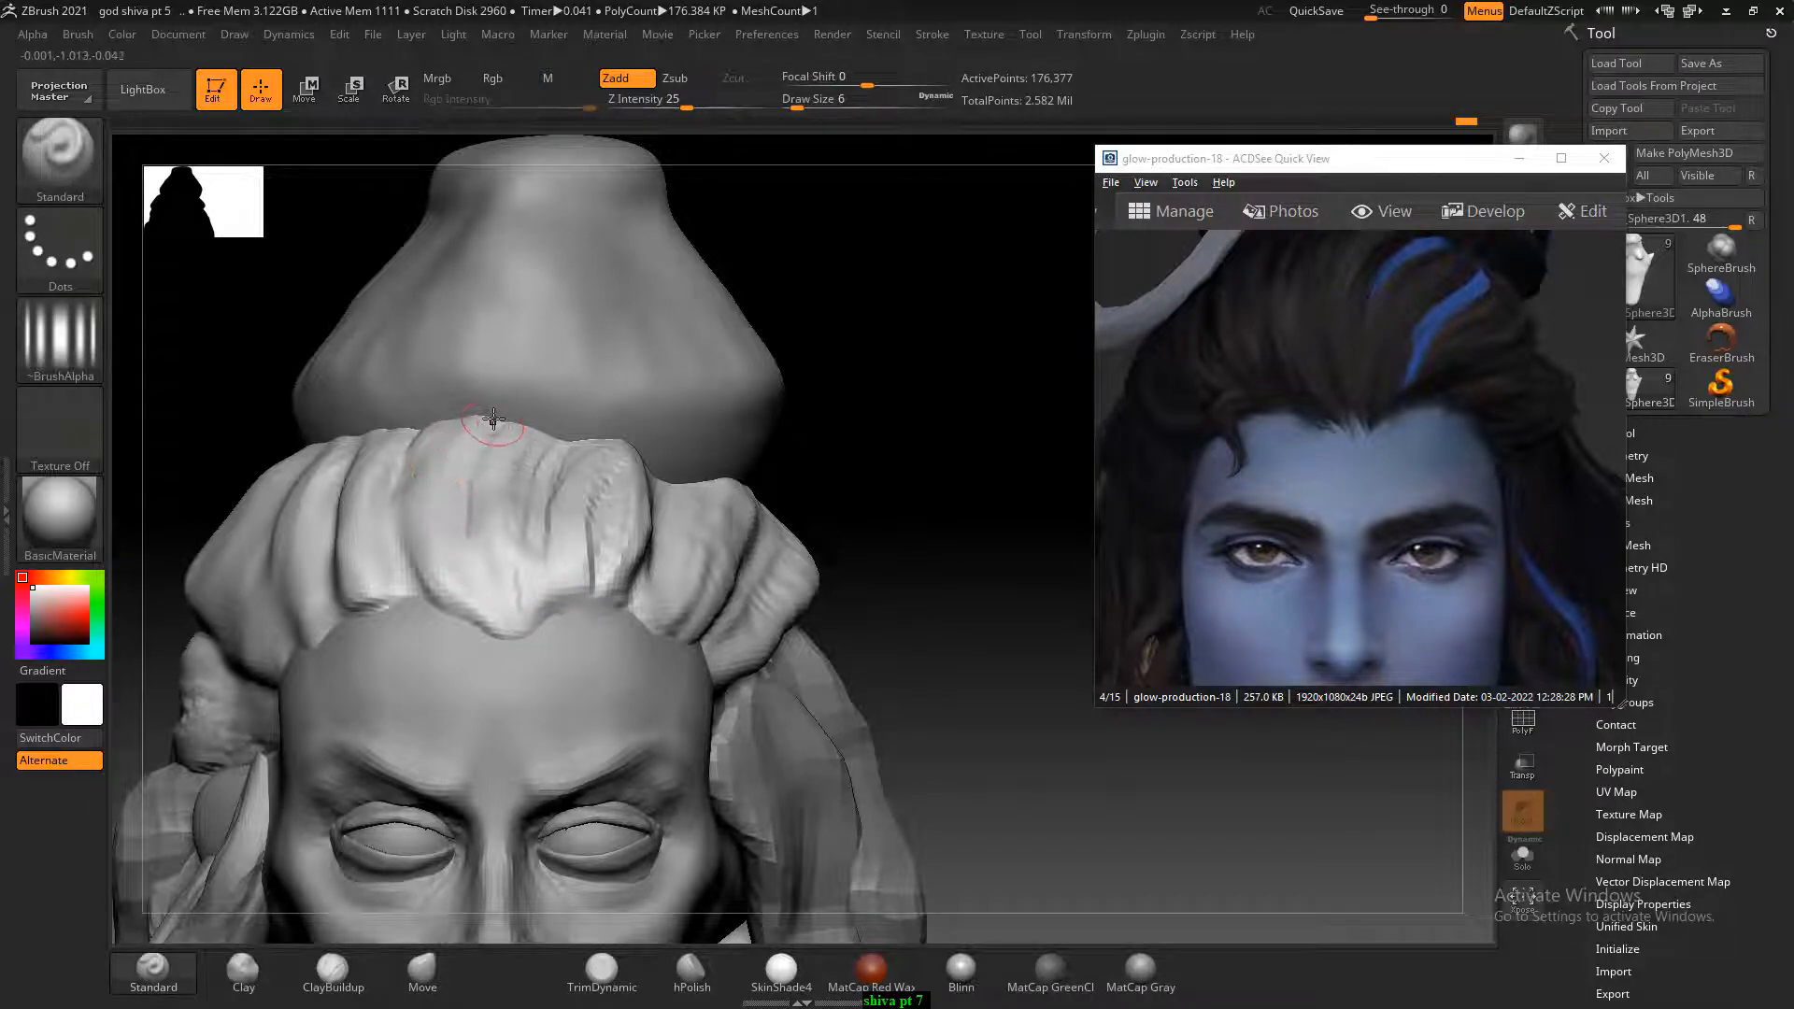
Sculpt fine strand lines down the front locks above the forehead using the Standard brush at draw size 6.
mouse_move(458, 453)
mouse_down()
mouse_move(504, 617)
mouse_move(500, 544)
mouse_move(520, 564)
mouse_move(498, 535)
mouse_up()
mouse_move(497, 433)
mouse_down()
mouse_move(503, 546)
mouse_move(526, 561)
mouse_up()
alt+drag(528, 460, 527, 565)
alt+drag(561, 450, 555, 537)
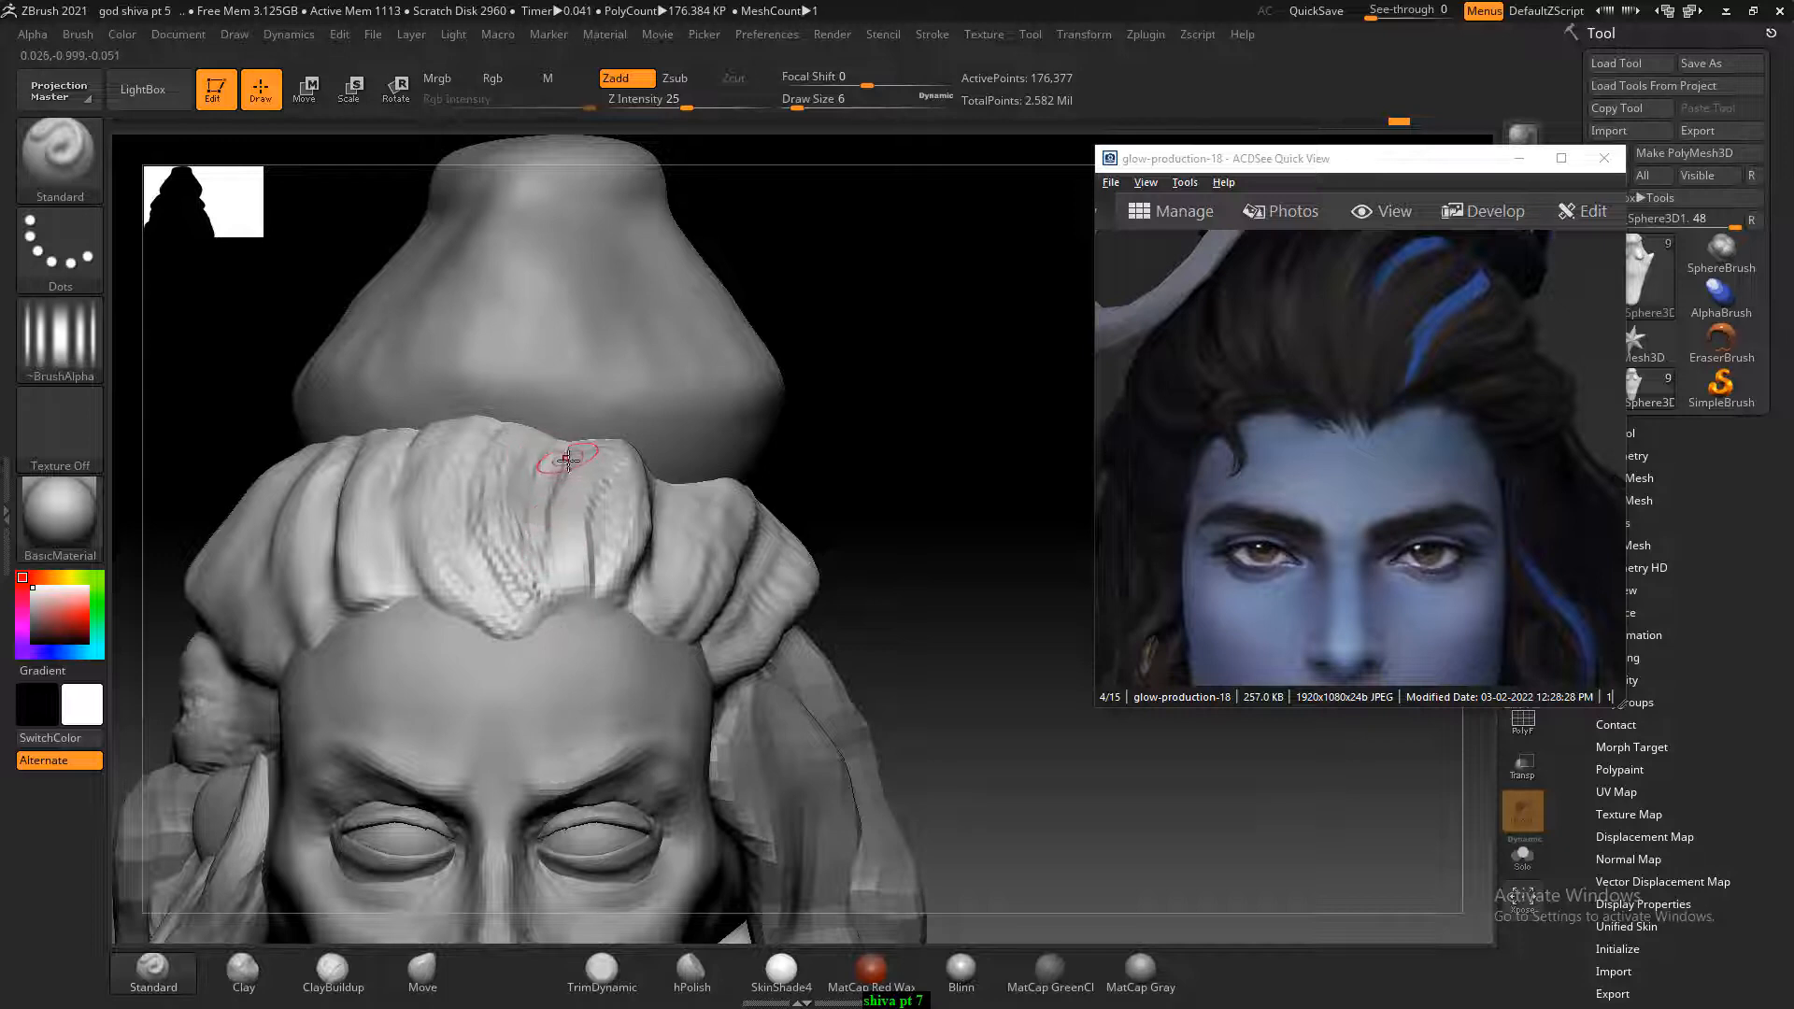
alt+drag(571, 457, 568, 563)
drag(602, 499, 577, 575)
Switch the reference to the glow-production-22 image and examine Shiva's face and hairline up close.
drag(1350, 454, 1367, 395)
scroll(1378, 405, down, 1)
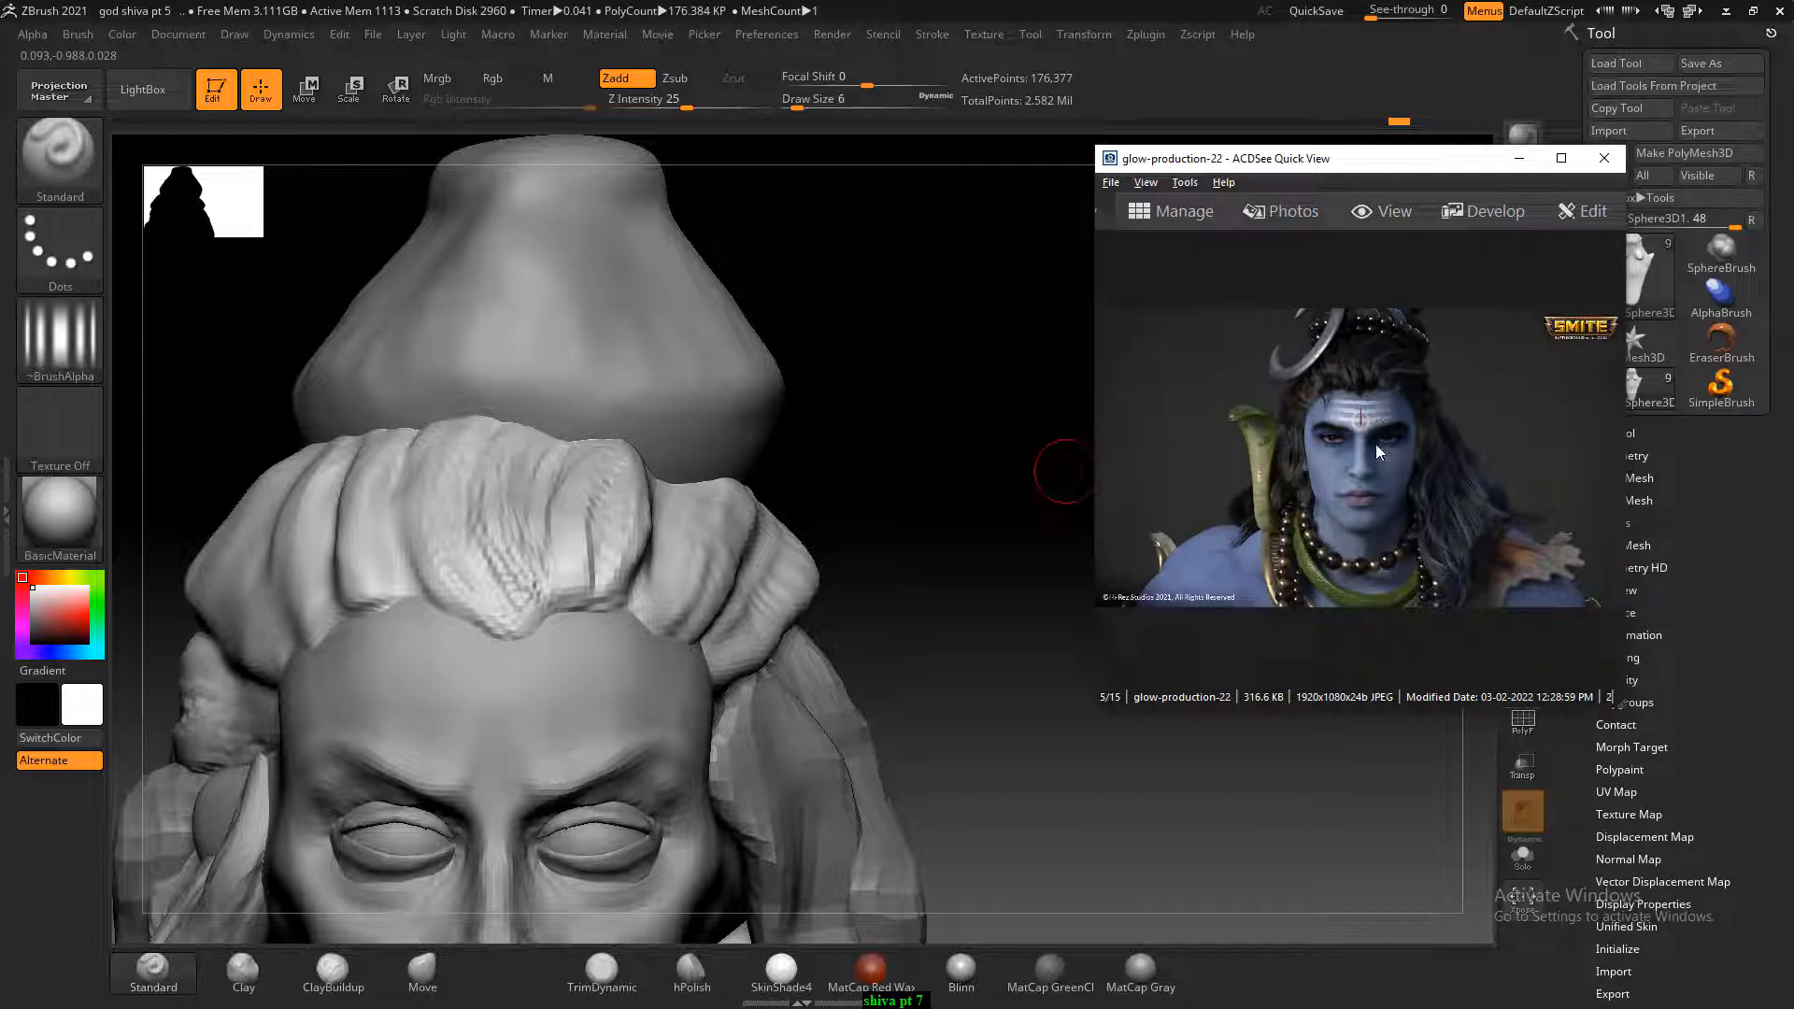
ctrl+scroll(1348, 424, up, 2)
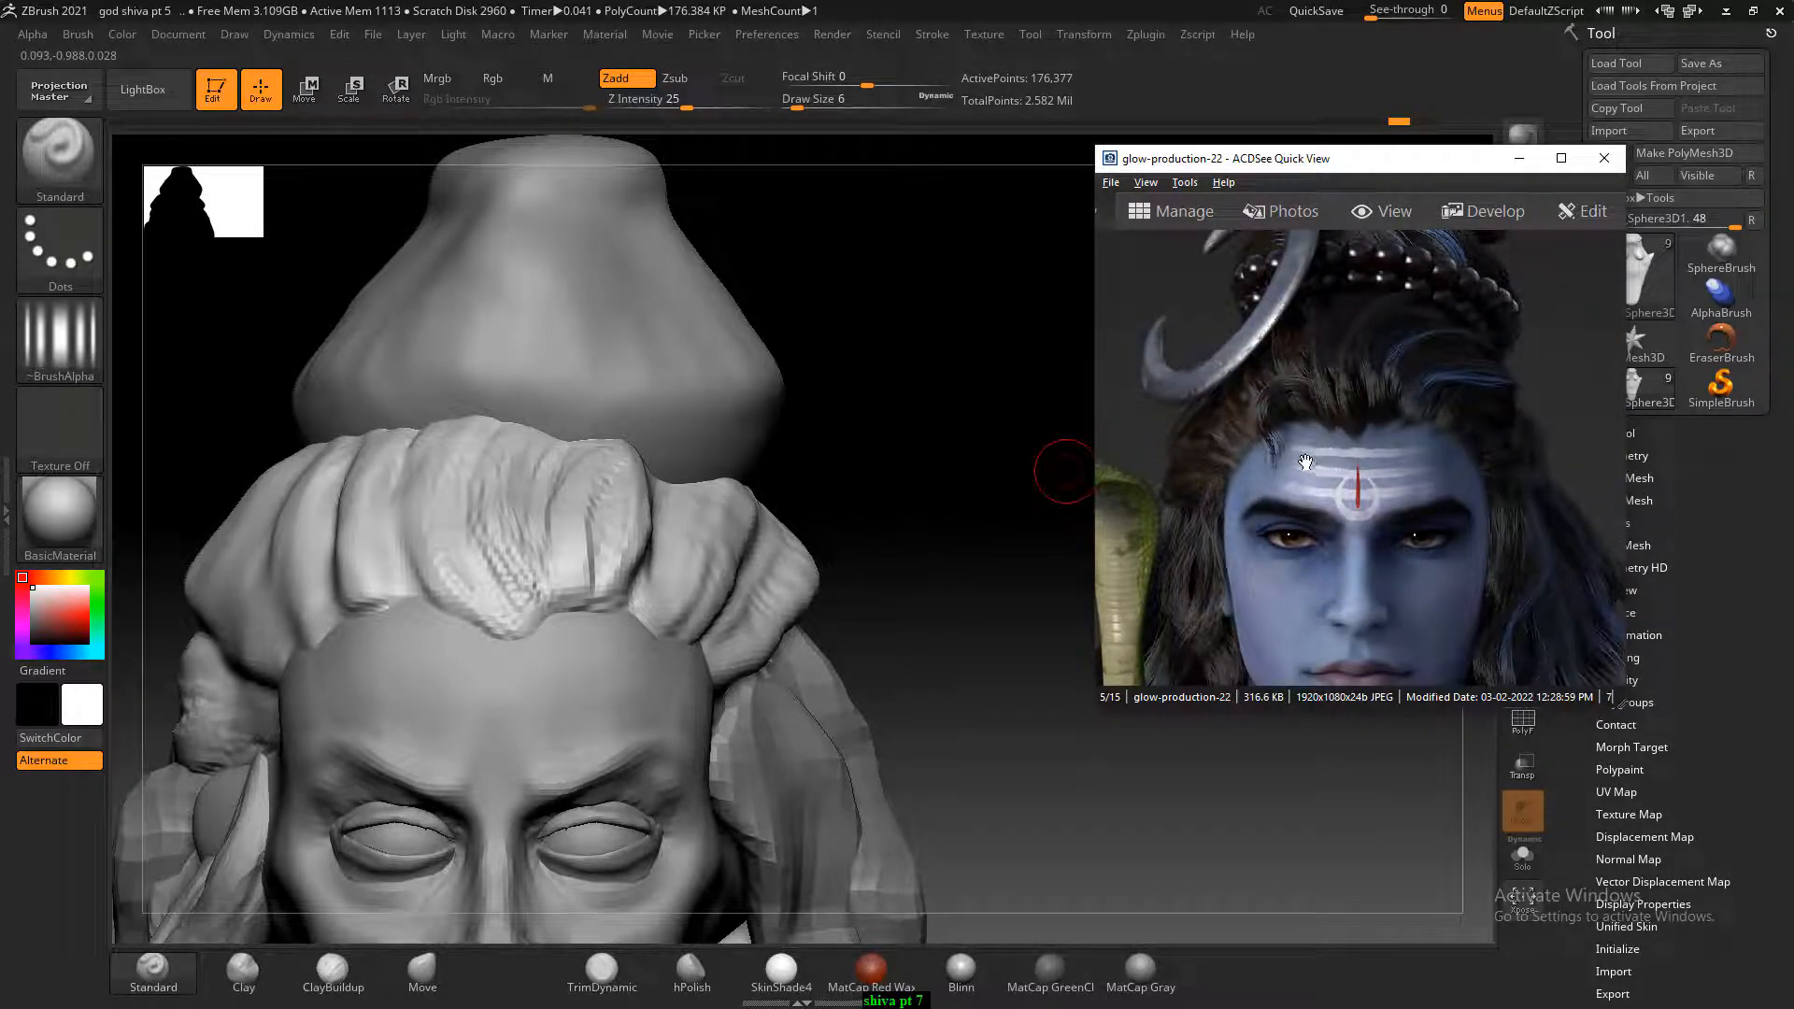
Switch to Chrome, open the bookmarked architectural showreel video on YouTube, and pause it.
key(super)
text(ch)
click(459, 655)
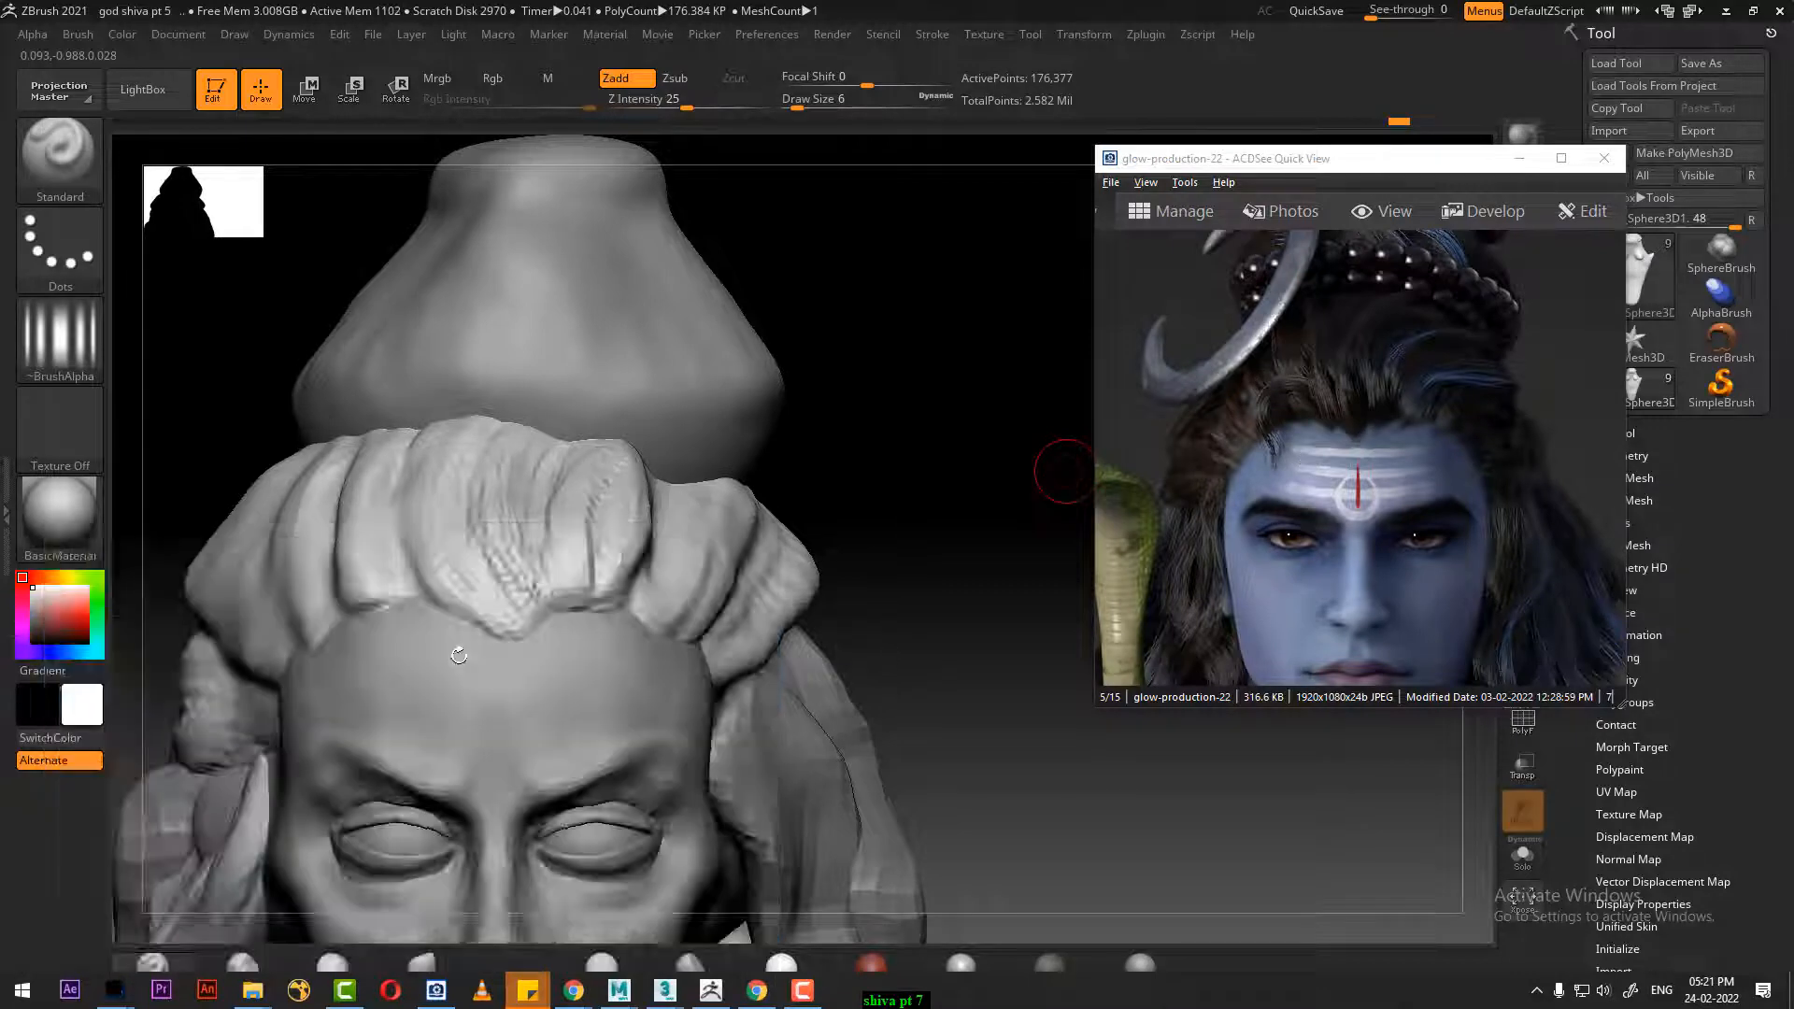
click(570, 105)
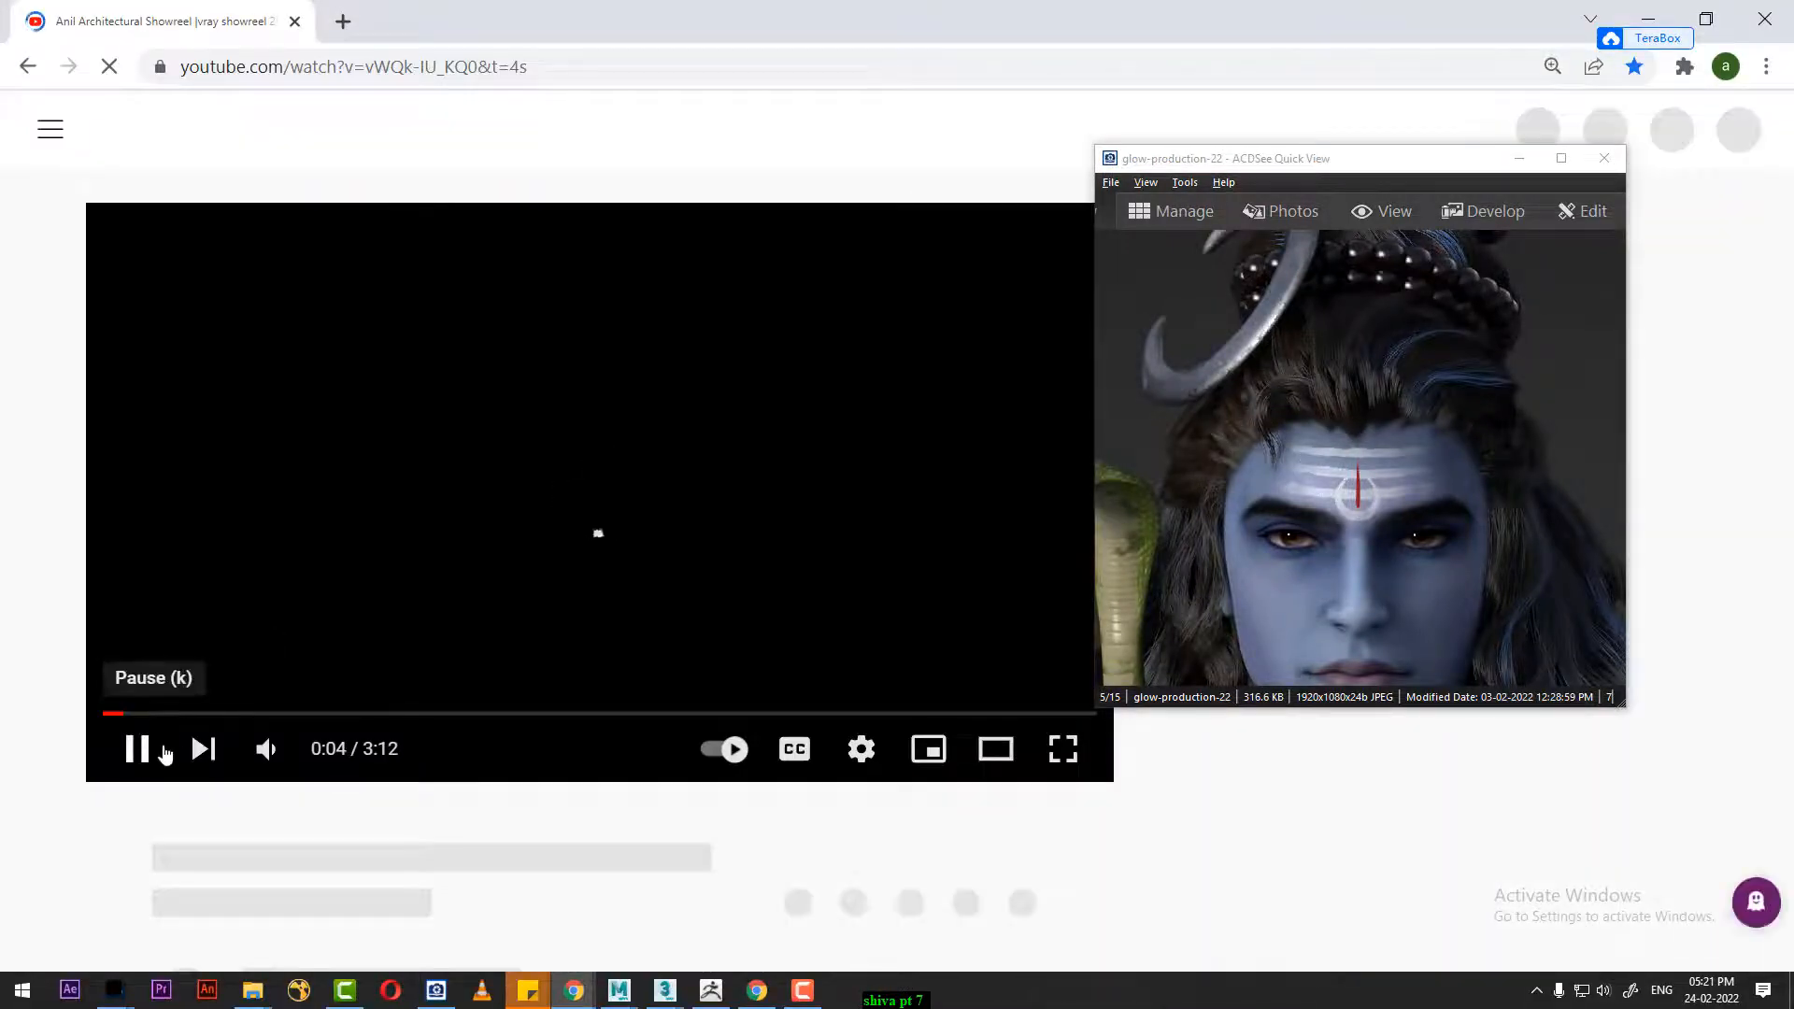
click(150, 749)
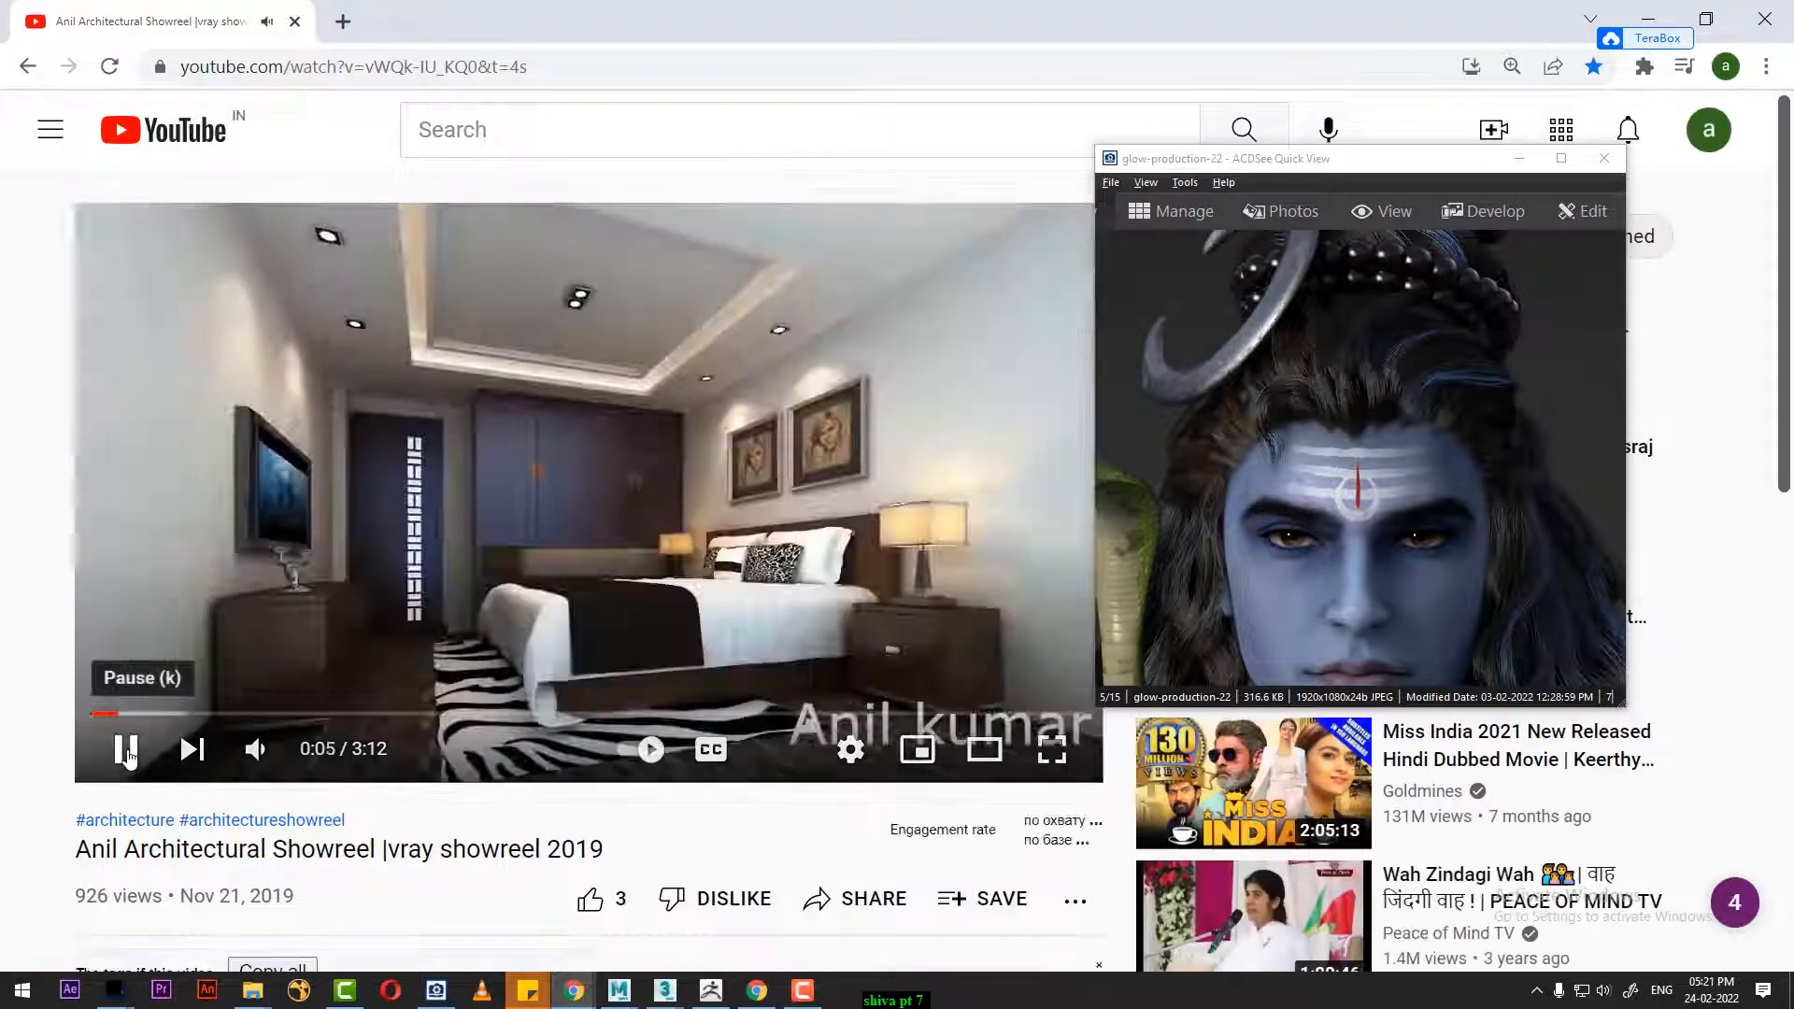
click(132, 755)
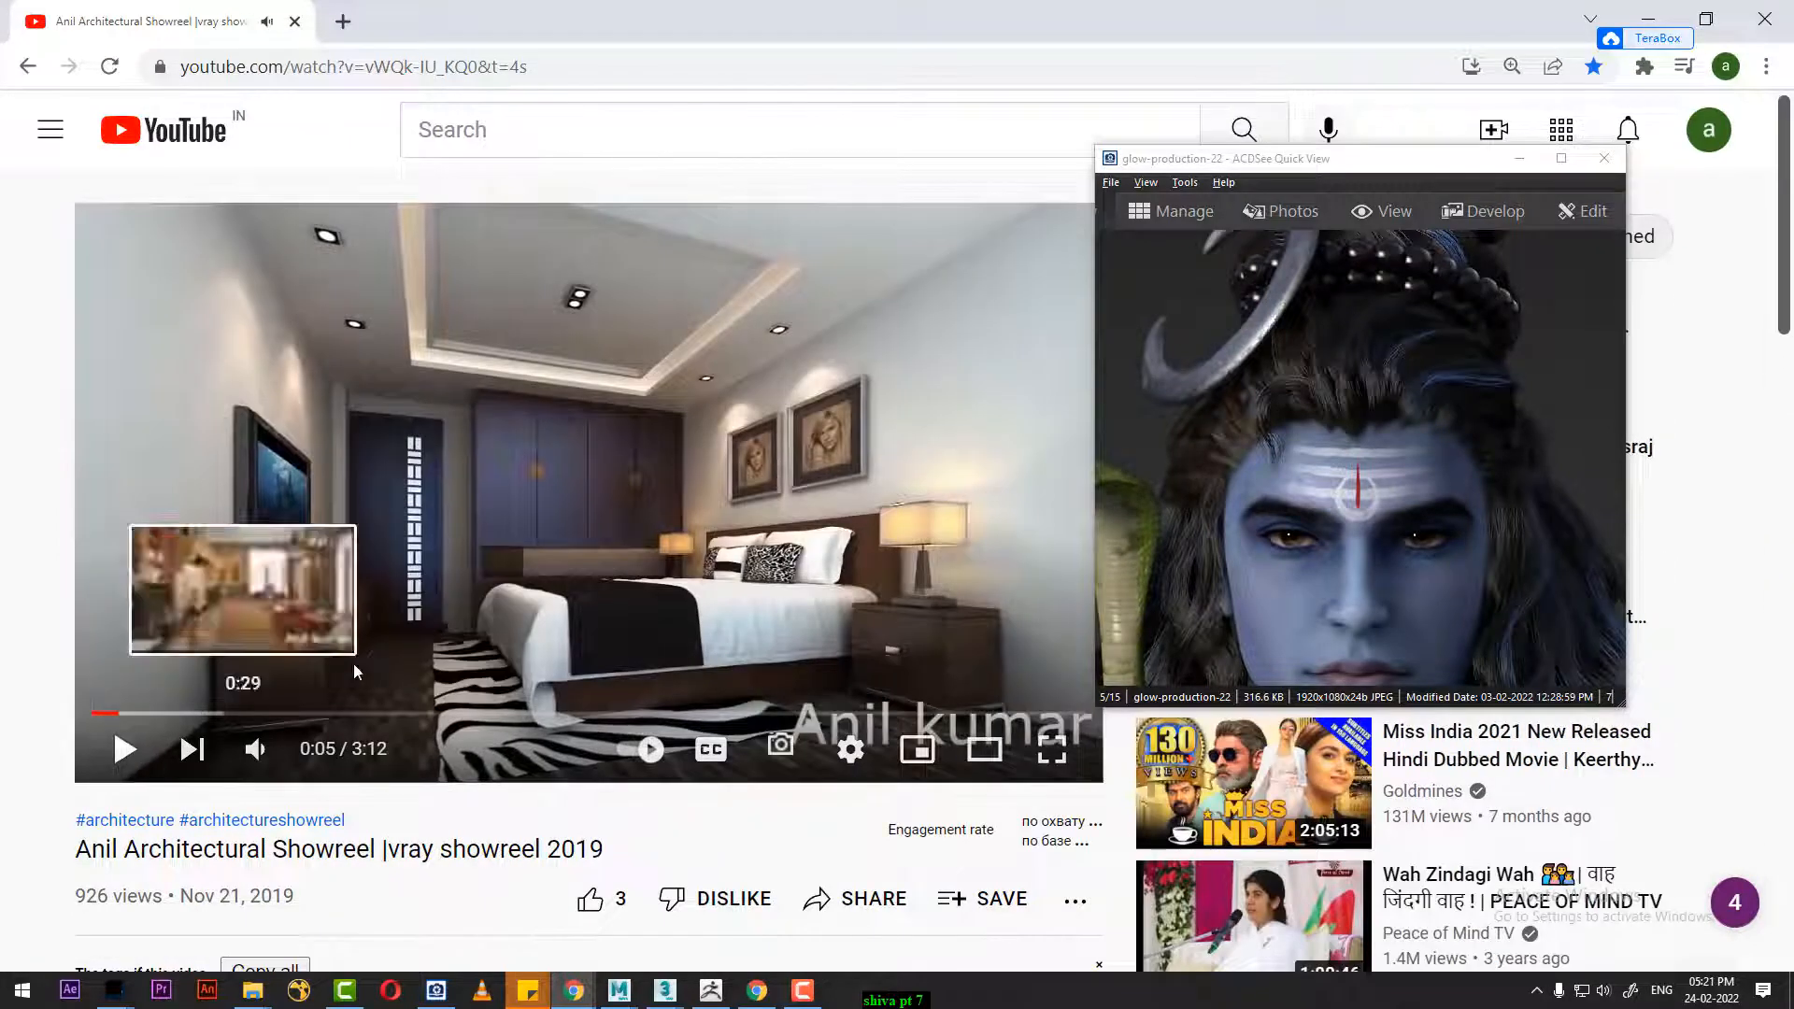
Go to the cg artist all rounder channel, open the shiva hair maya tutorial pt 4 video, and skip ahead to about 7:57.
scroll(353, 664, down, 4)
click(279, 895)
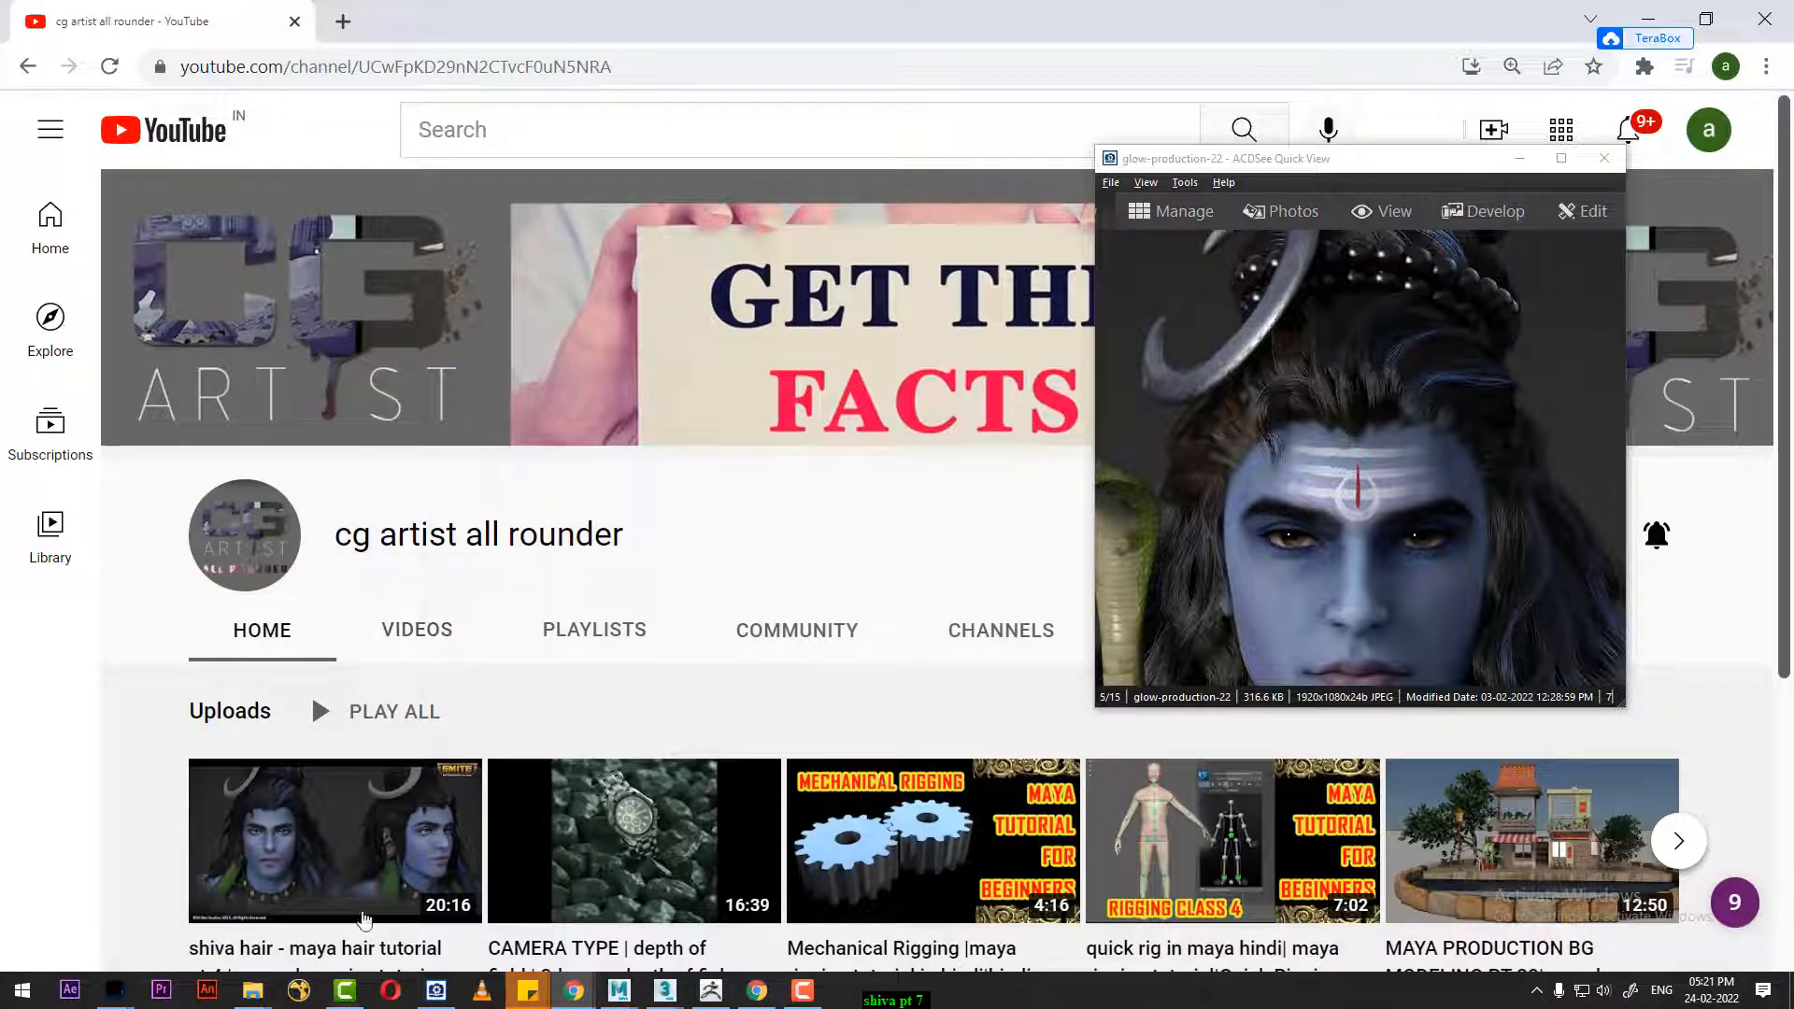
click(313, 949)
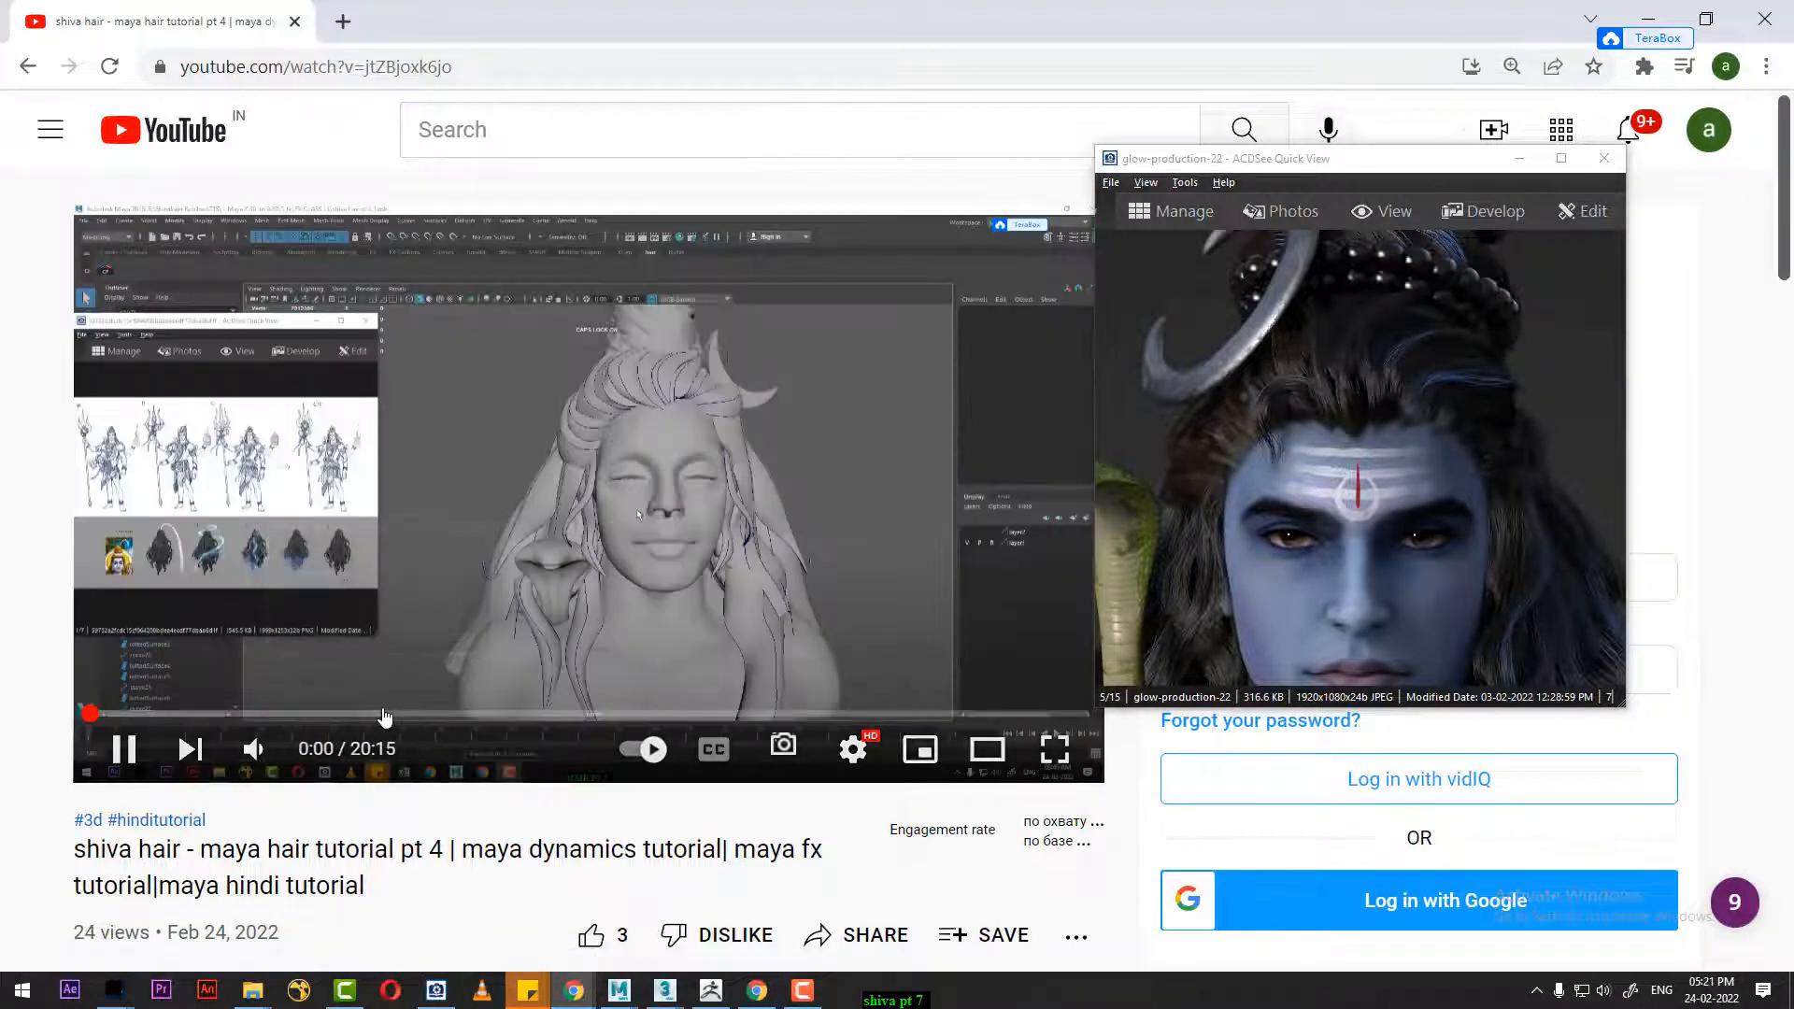
click(381, 714)
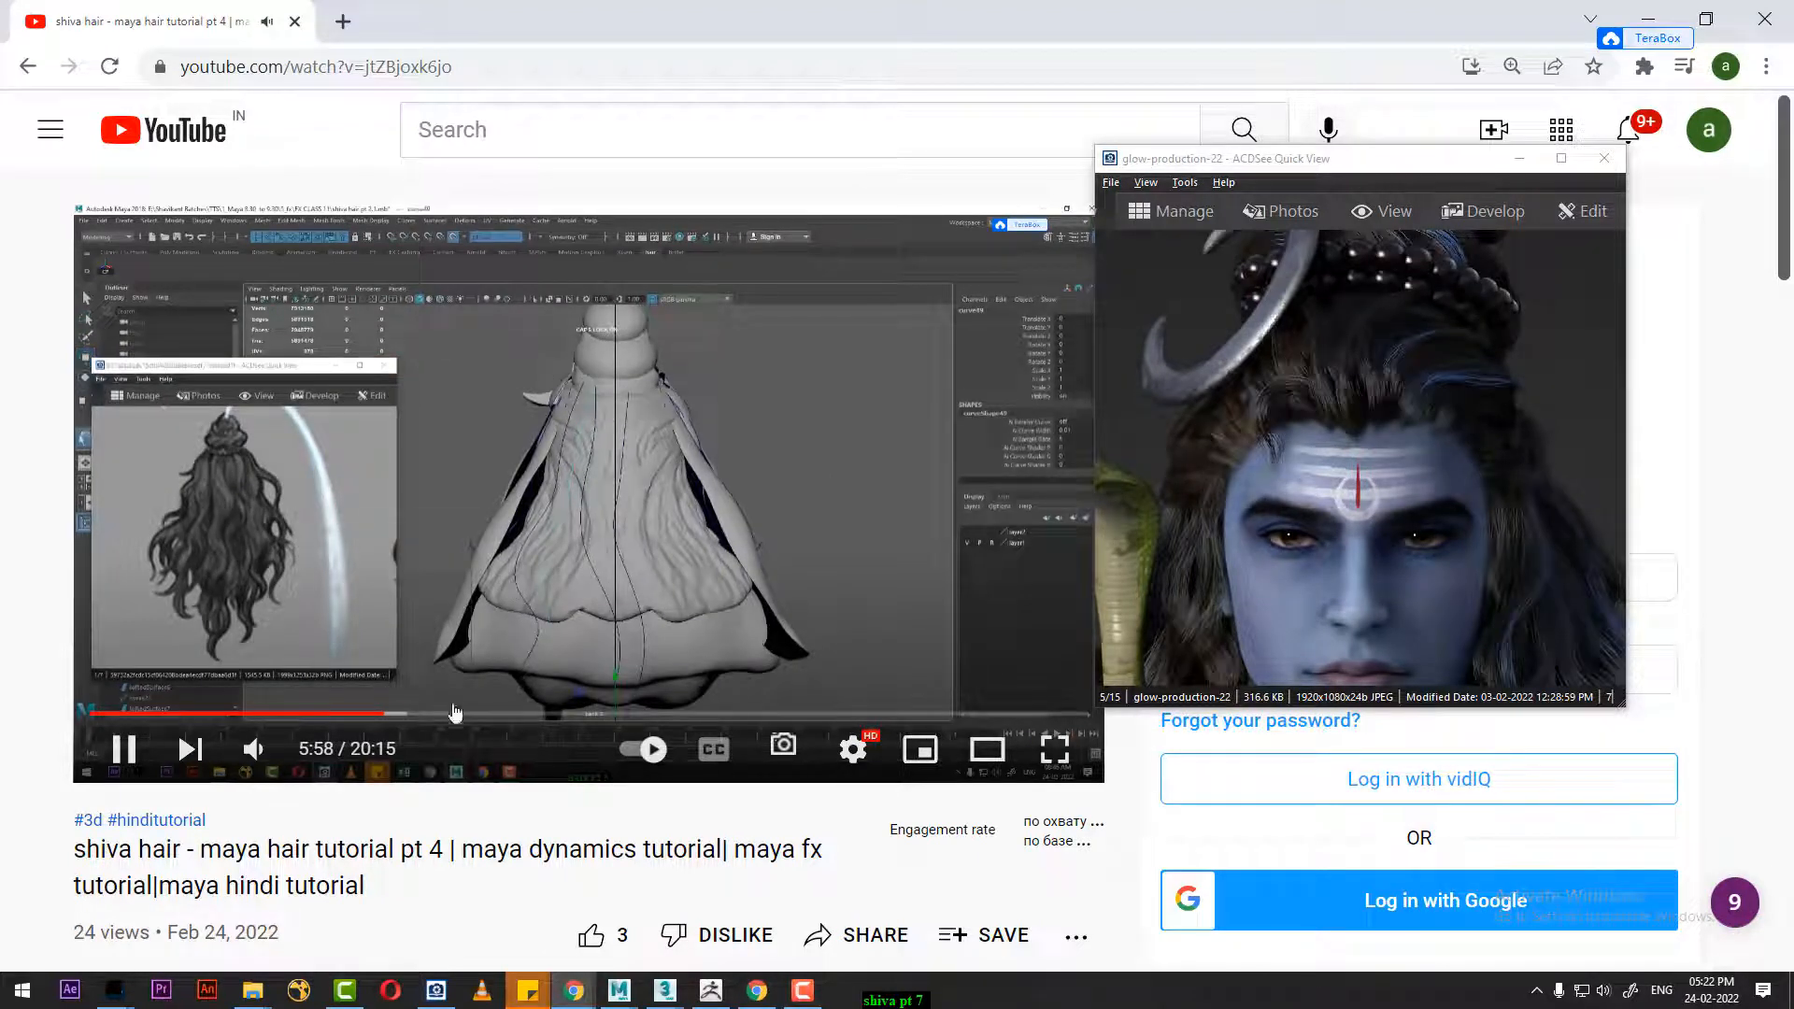
click(482, 714)
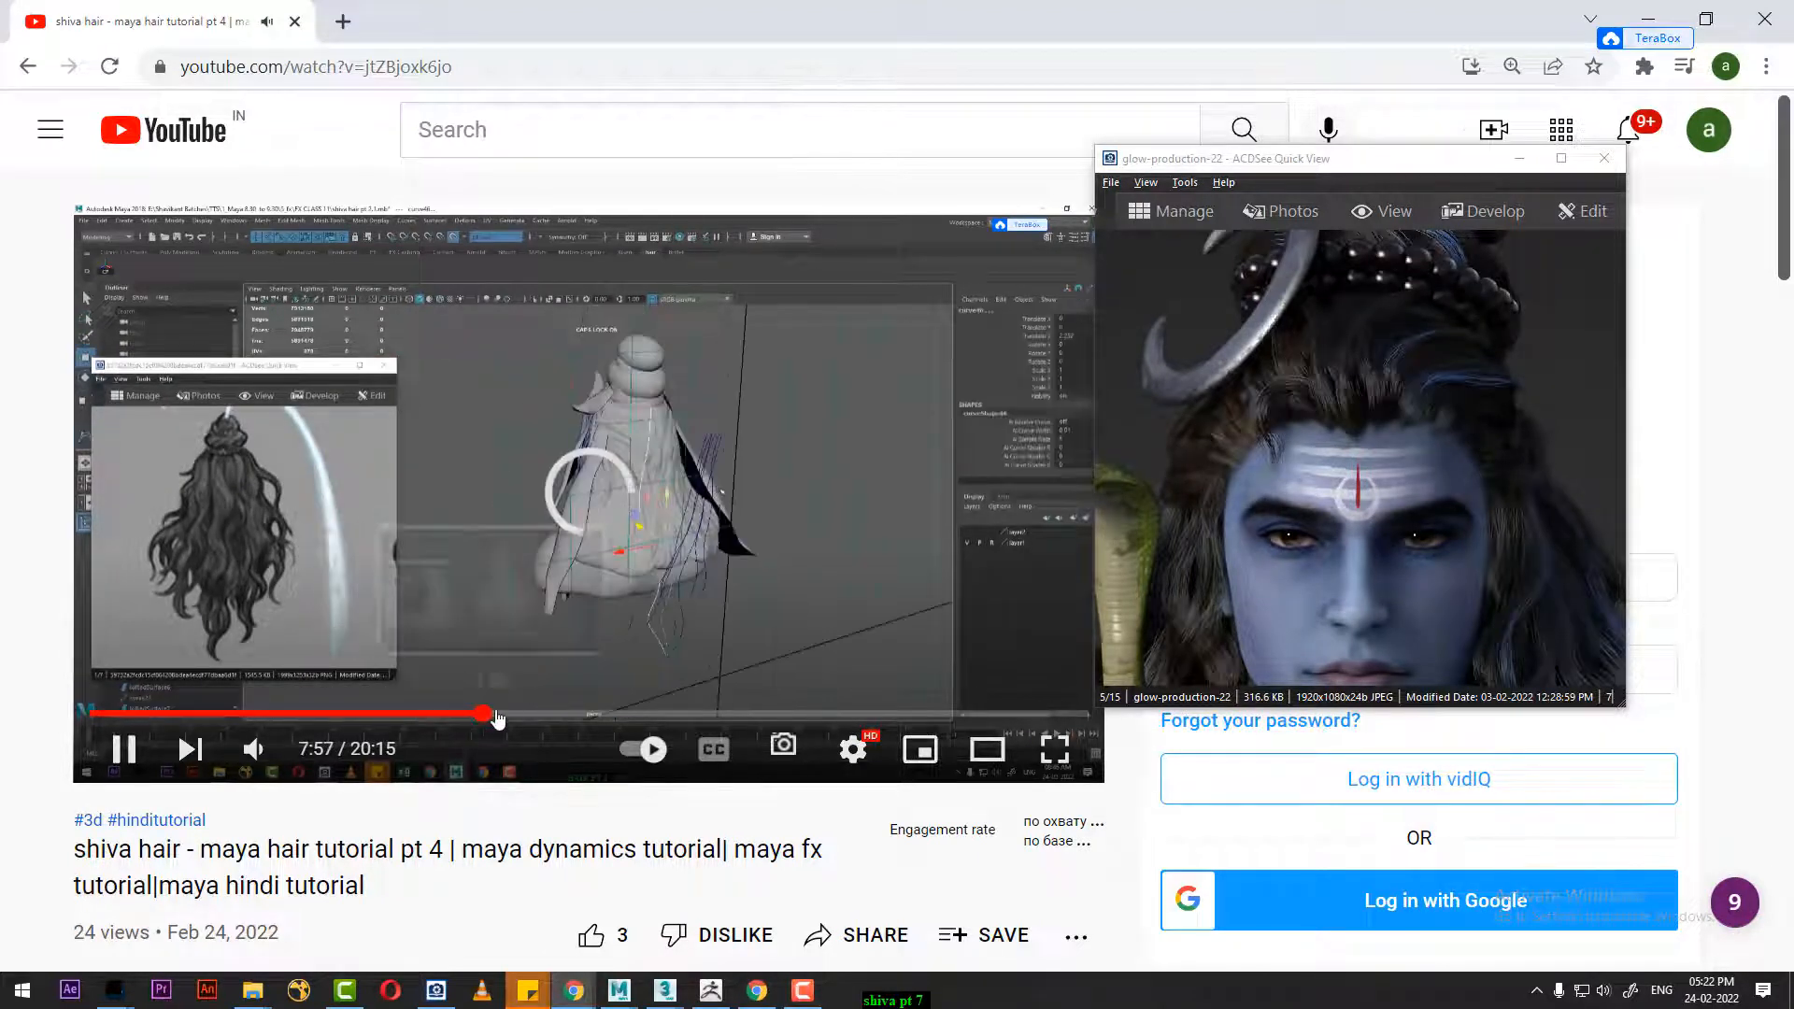
Rewind the shiva hair maya tutorial video to about 1:23 and pause it.
drag(496, 716, 142, 717)
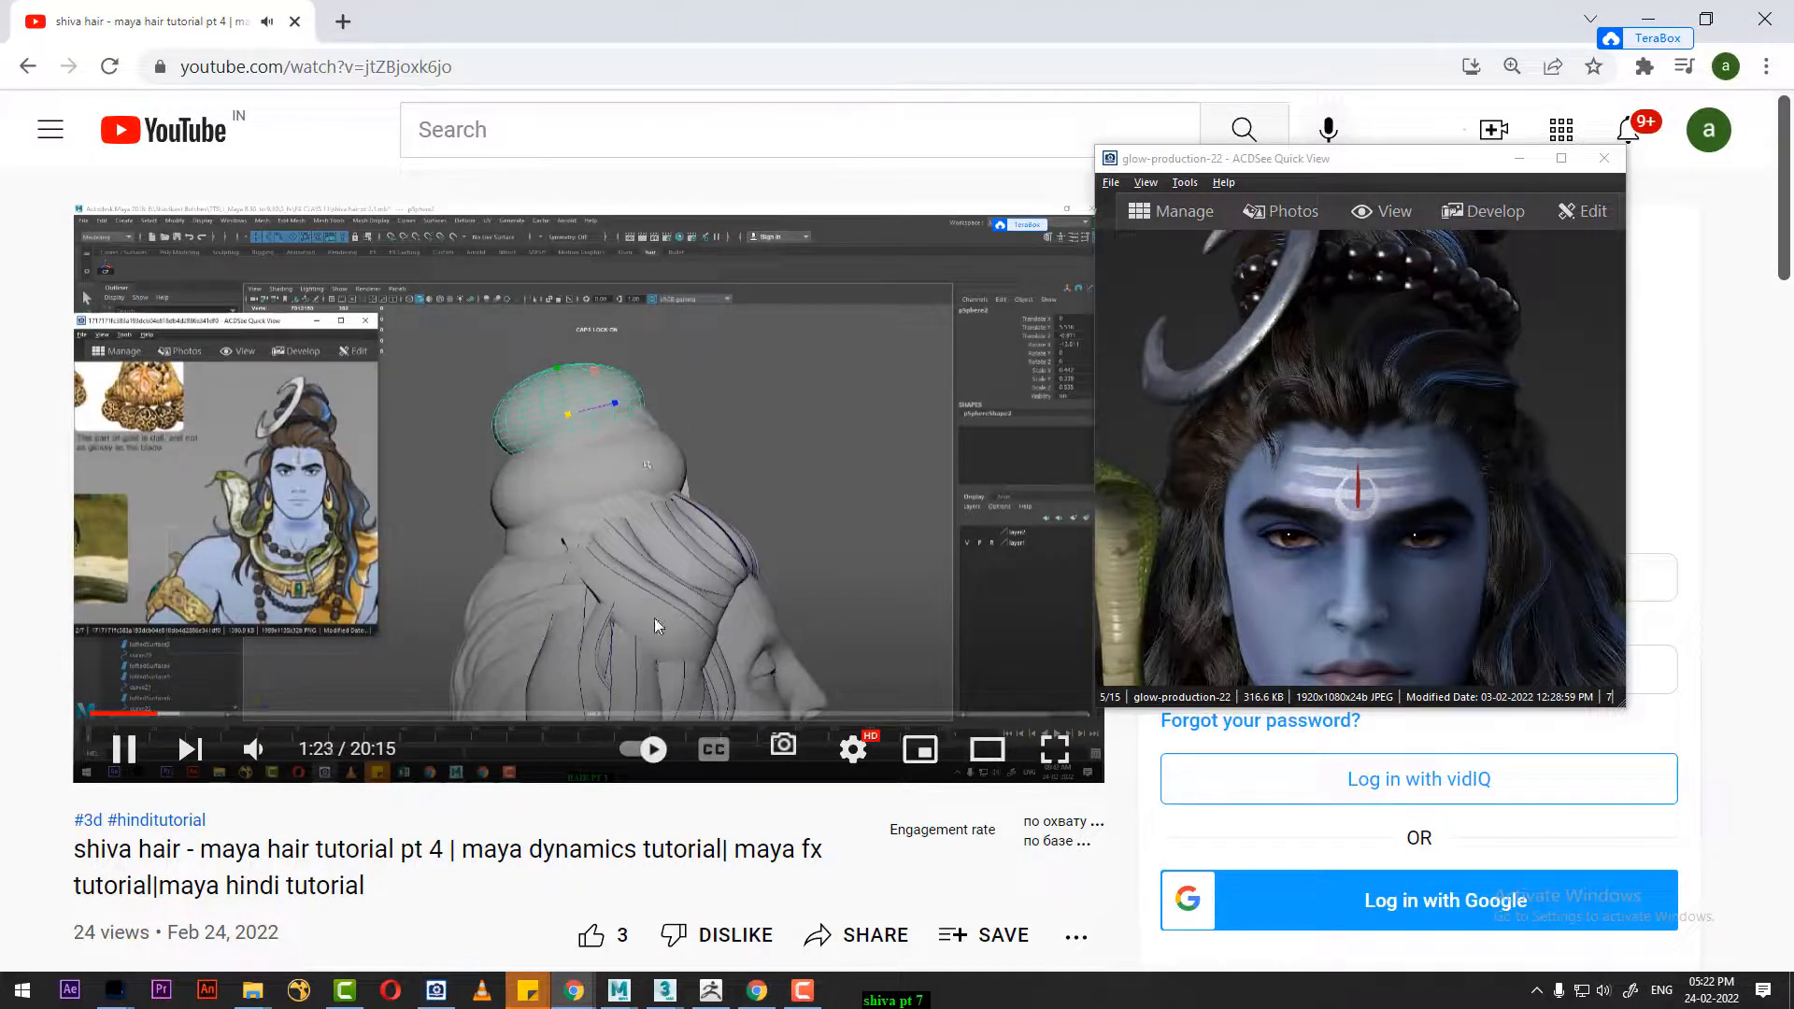
click(597, 504)
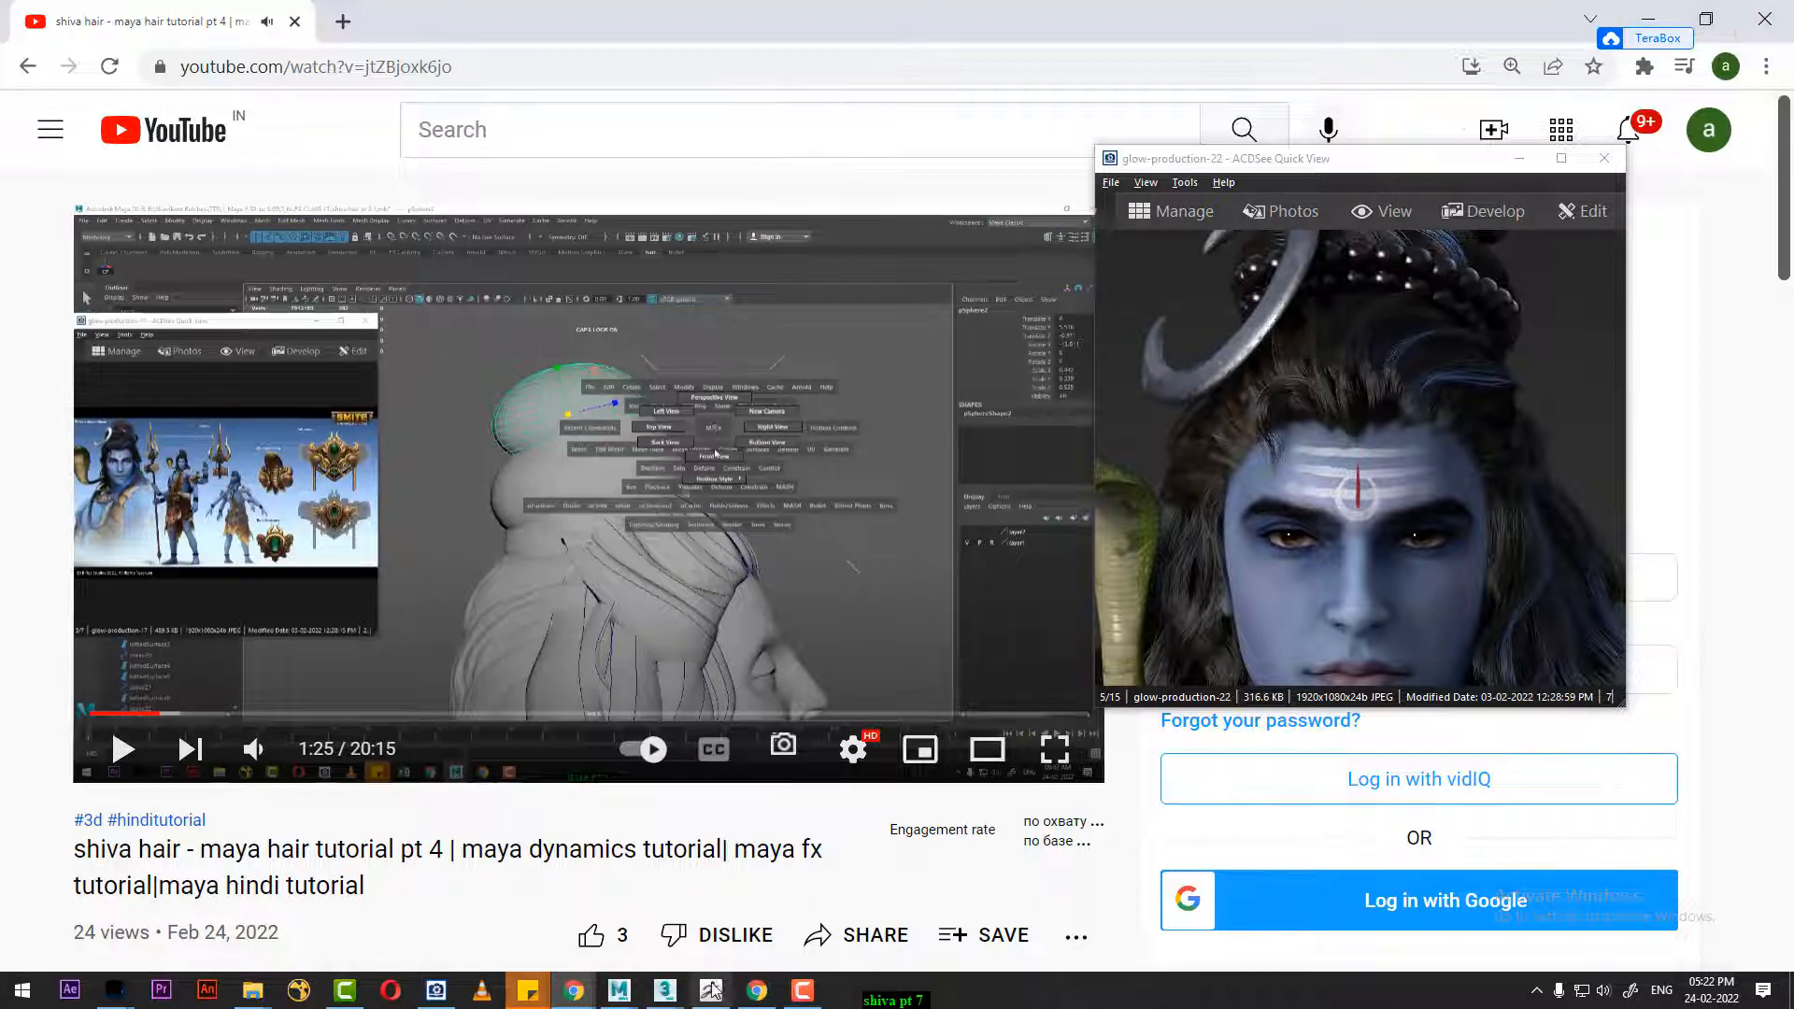
Switch back to ZBrush, make the body the active subtool, and minimize the glow-production-22 reference window.
click(711, 990)
mouse_move(953, 622)
shift+mouse_down()
mouse_move(972, 604)
mouse_move(958, 539)
shift+mouse_up()
alt+click(589, 535)
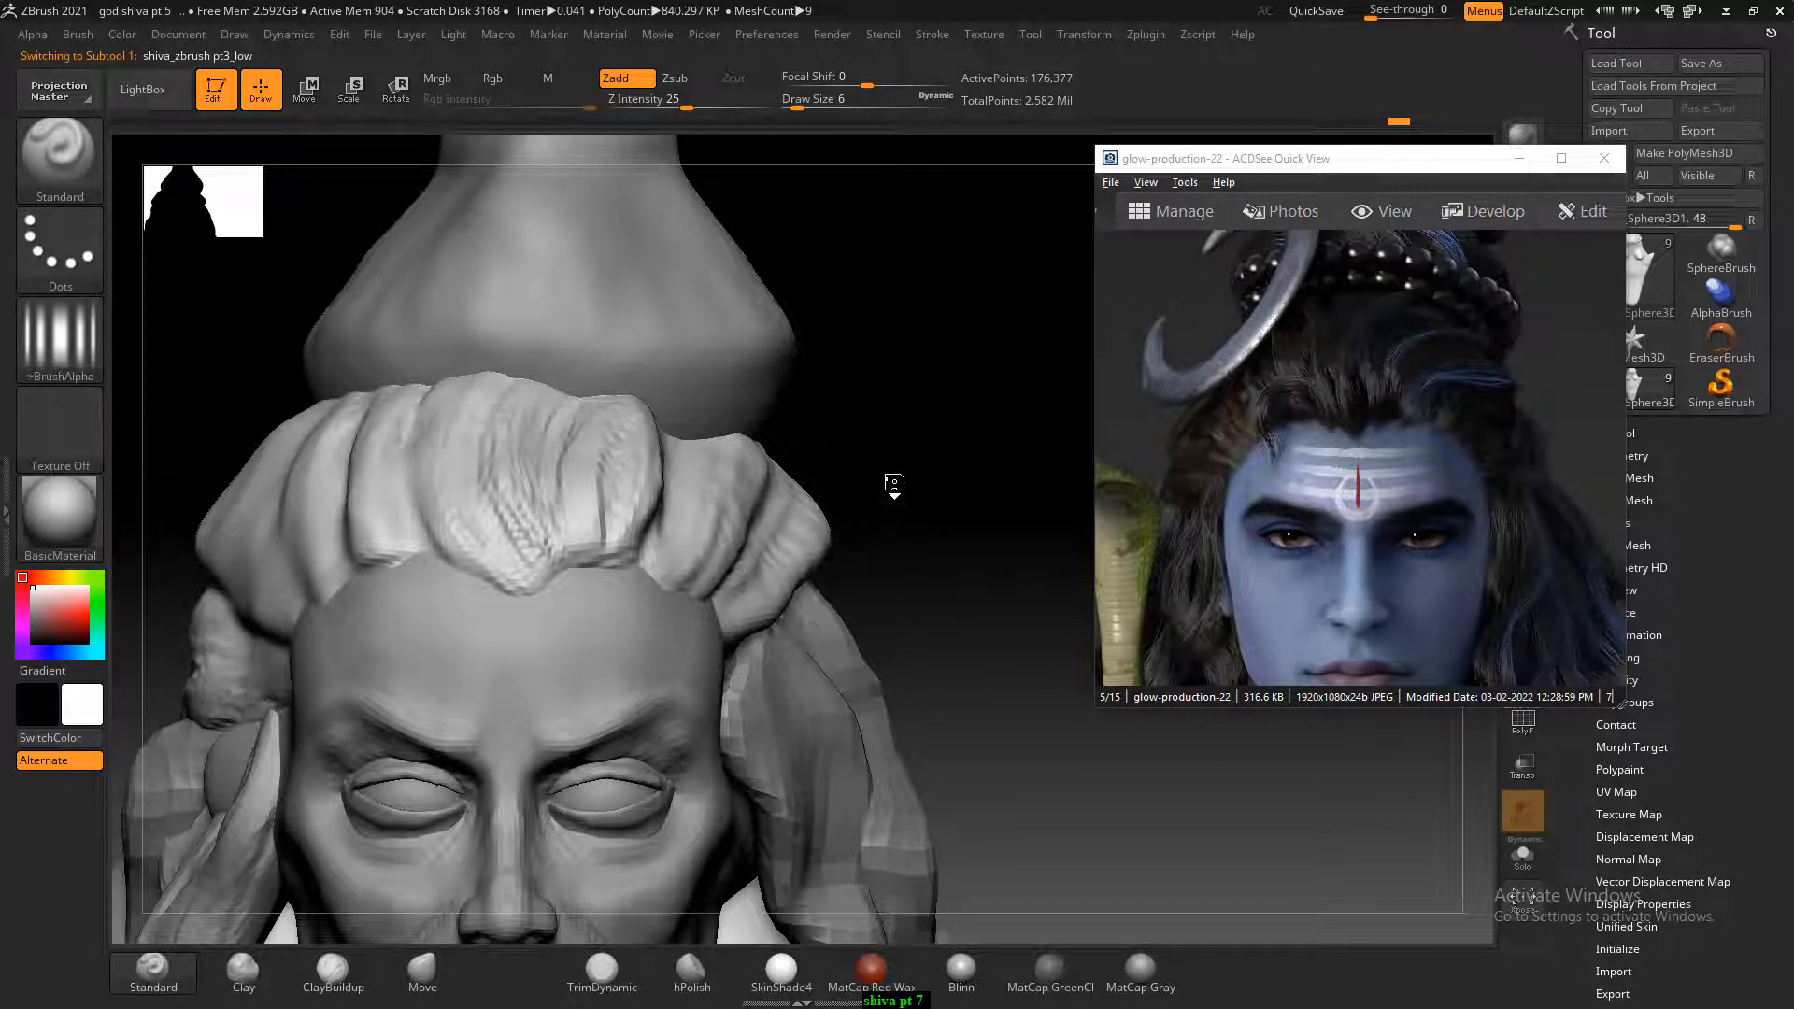
click(1519, 158)
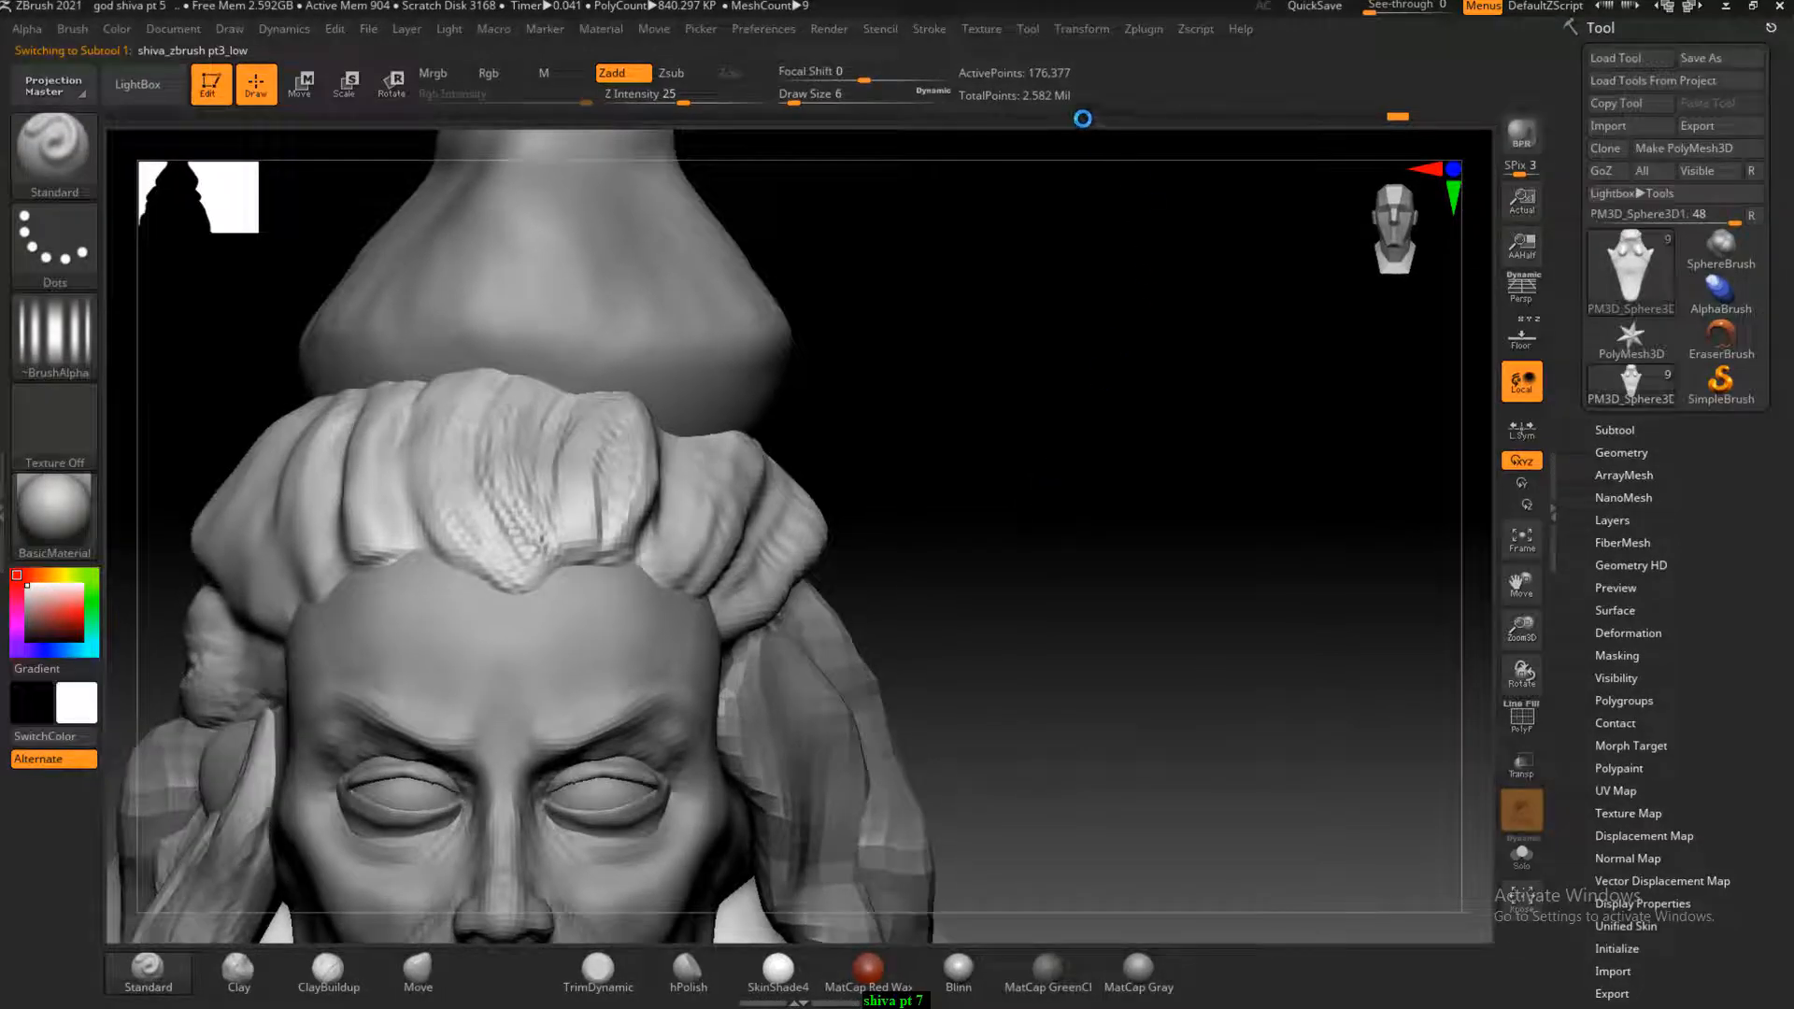
drag(1084, 146, 1105, 168)
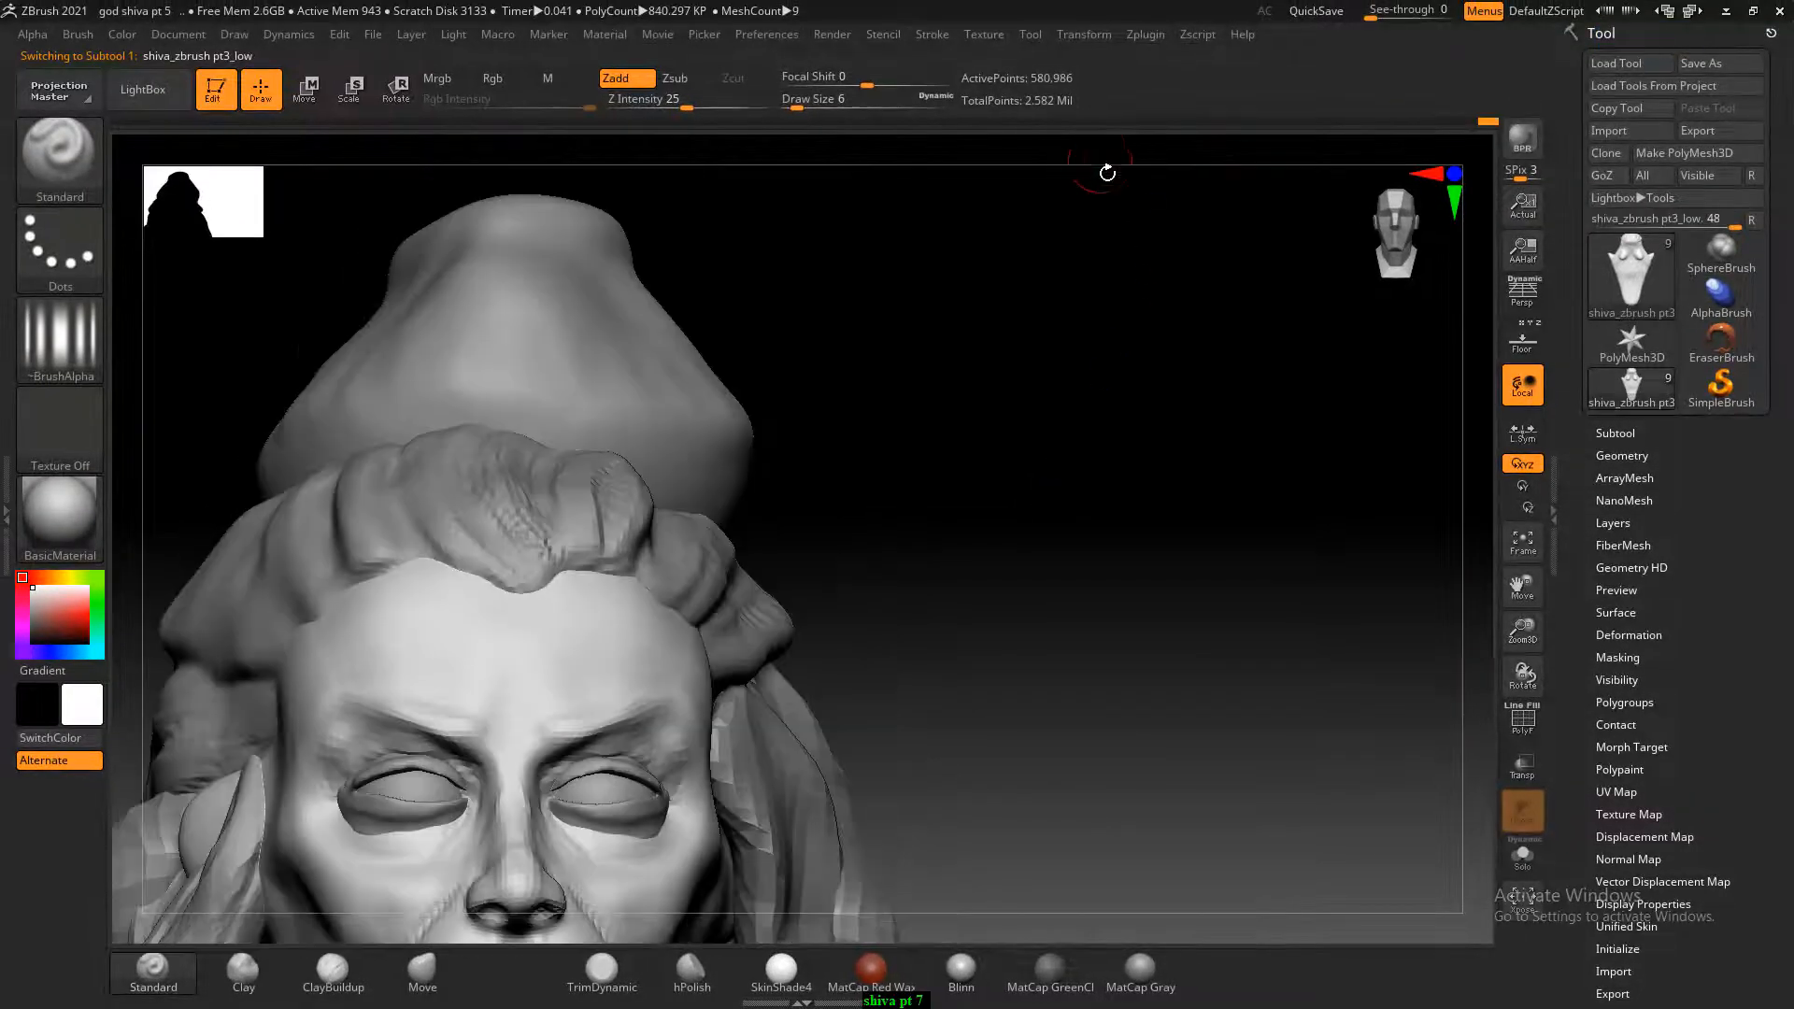
drag(1013, 597, 1050, 580)
mouse_move(1178, 523)
shift+mouse_down()
mouse_move(1211, 525)
mouse_move(1146, 461)
mouse_move(1169, 328)
mouse_move(1061, 284)
shift+mouse_up()
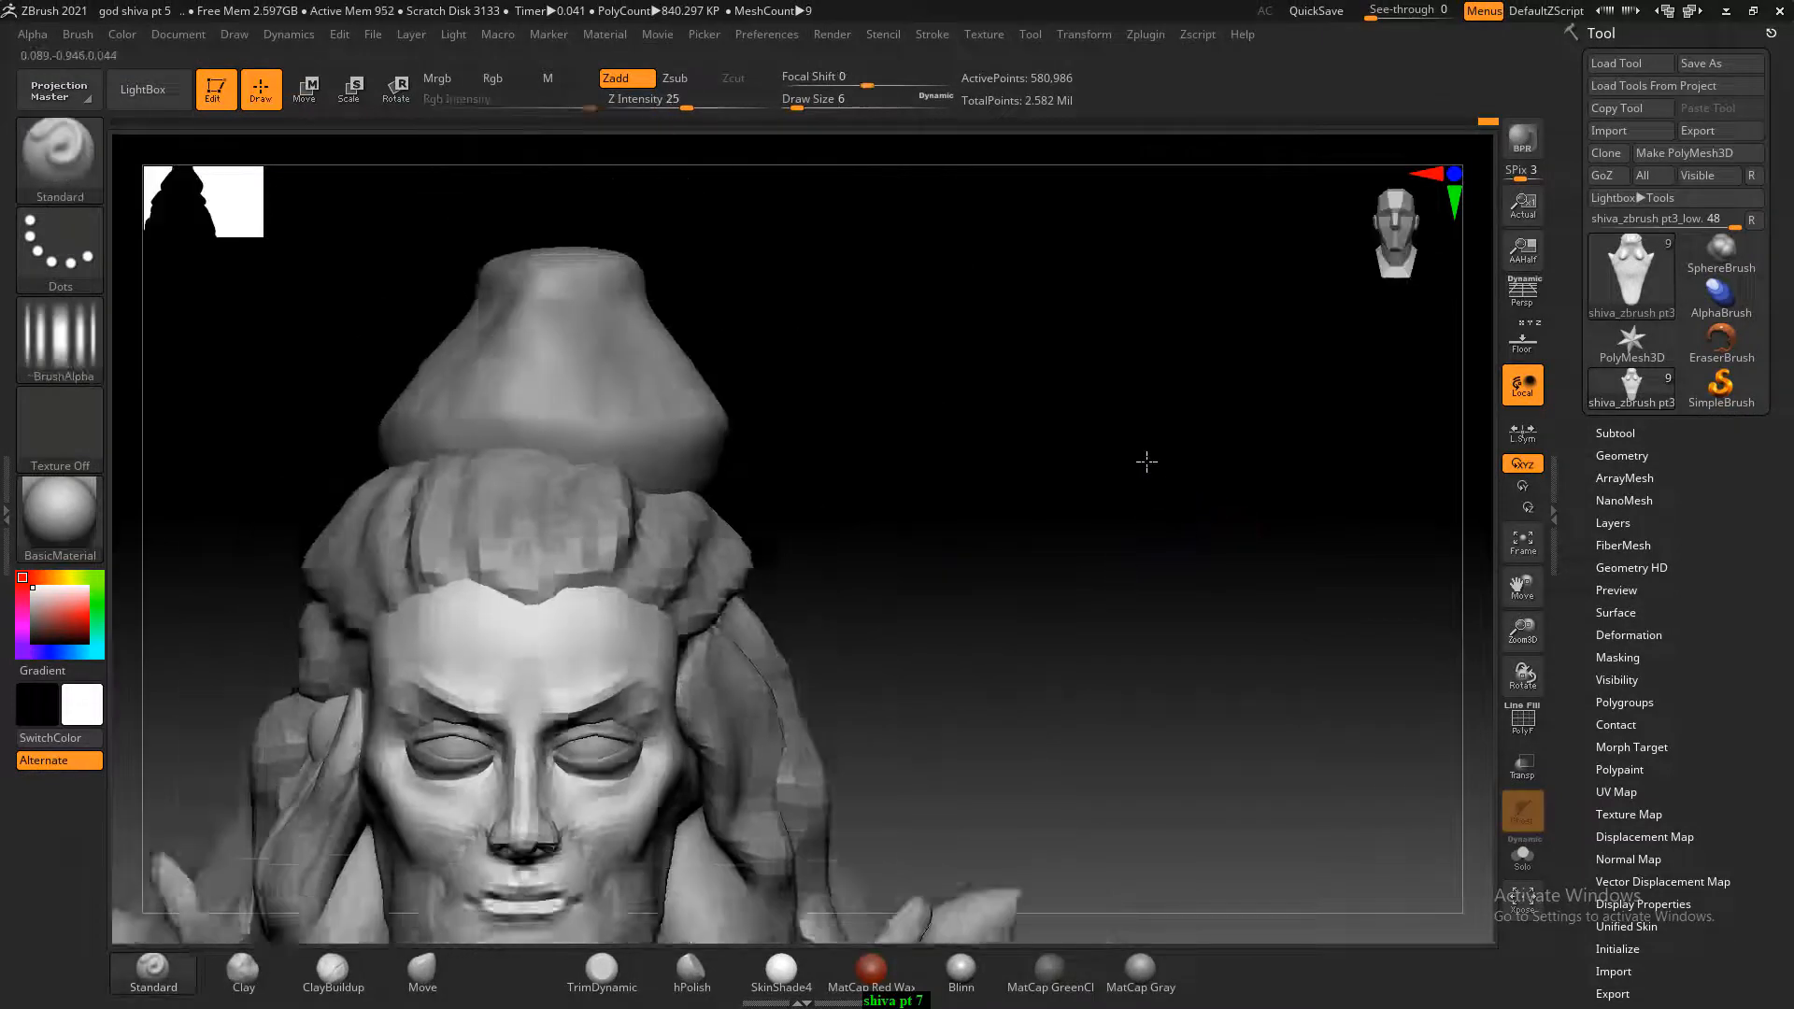
alt+drag(1089, 441, 1162, 283)
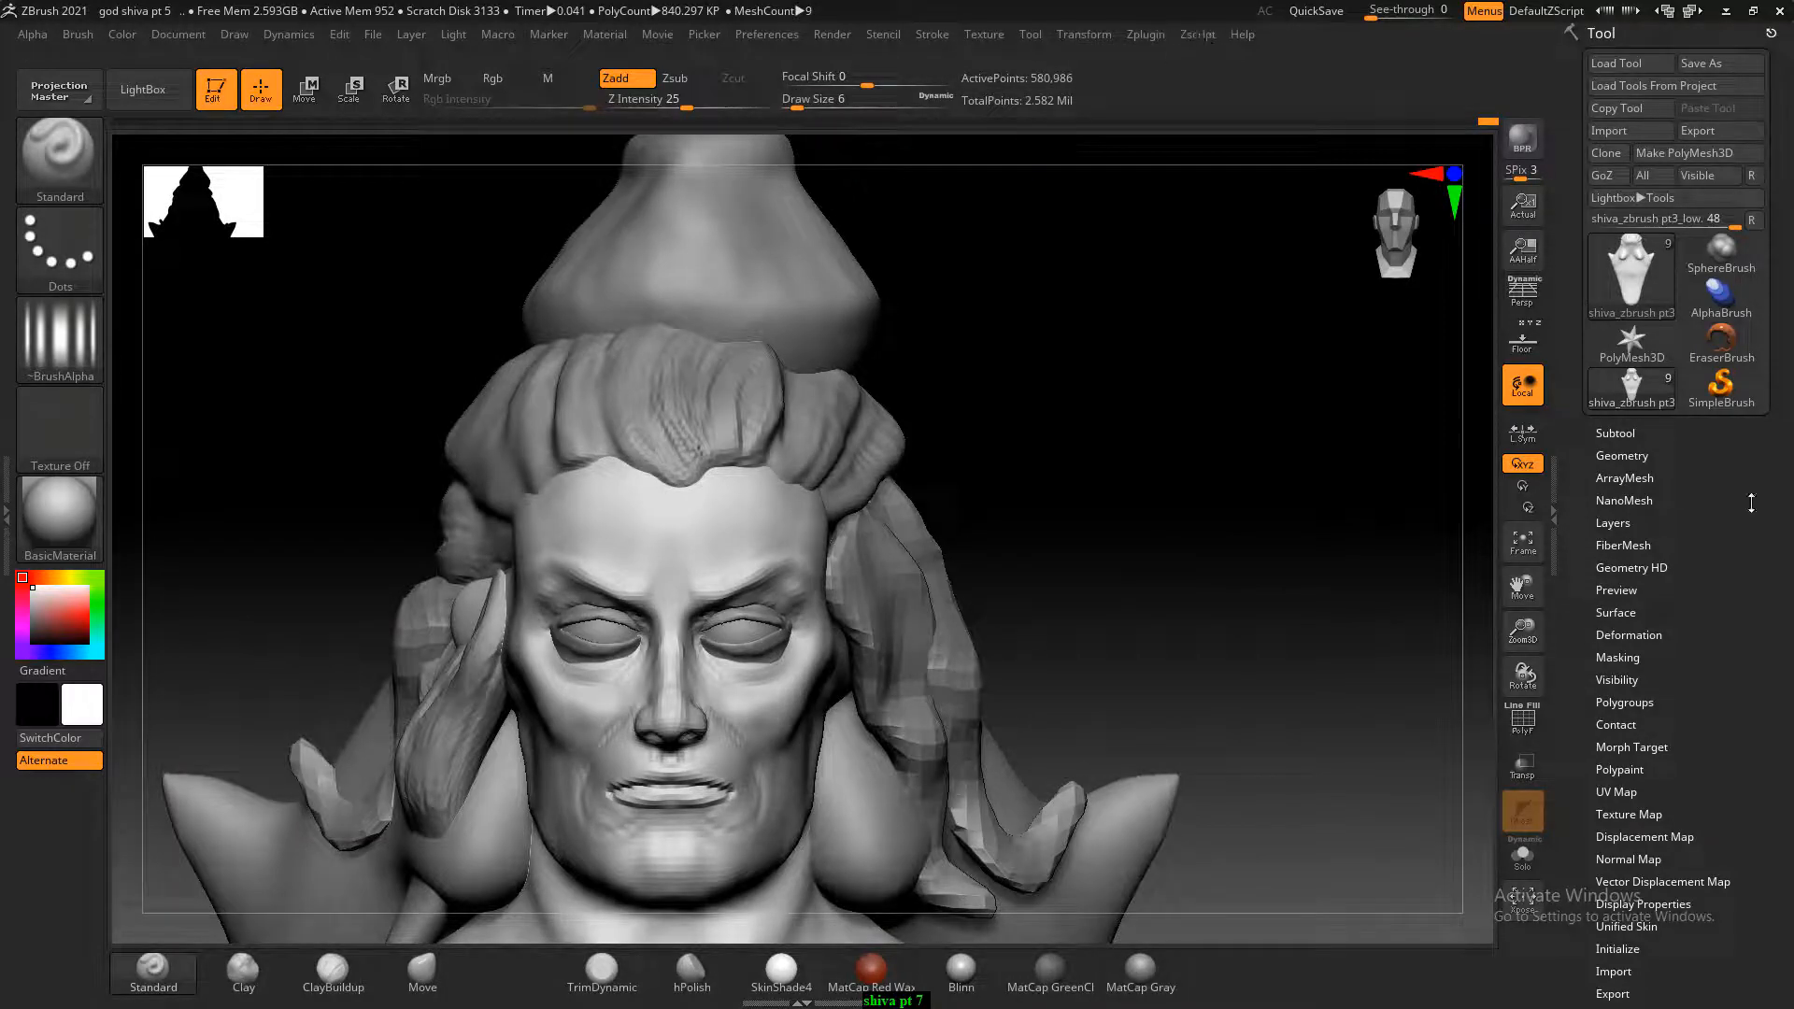
Decimate the body subtool with Decimation Master using the 75 k preset.
click(1626, 455)
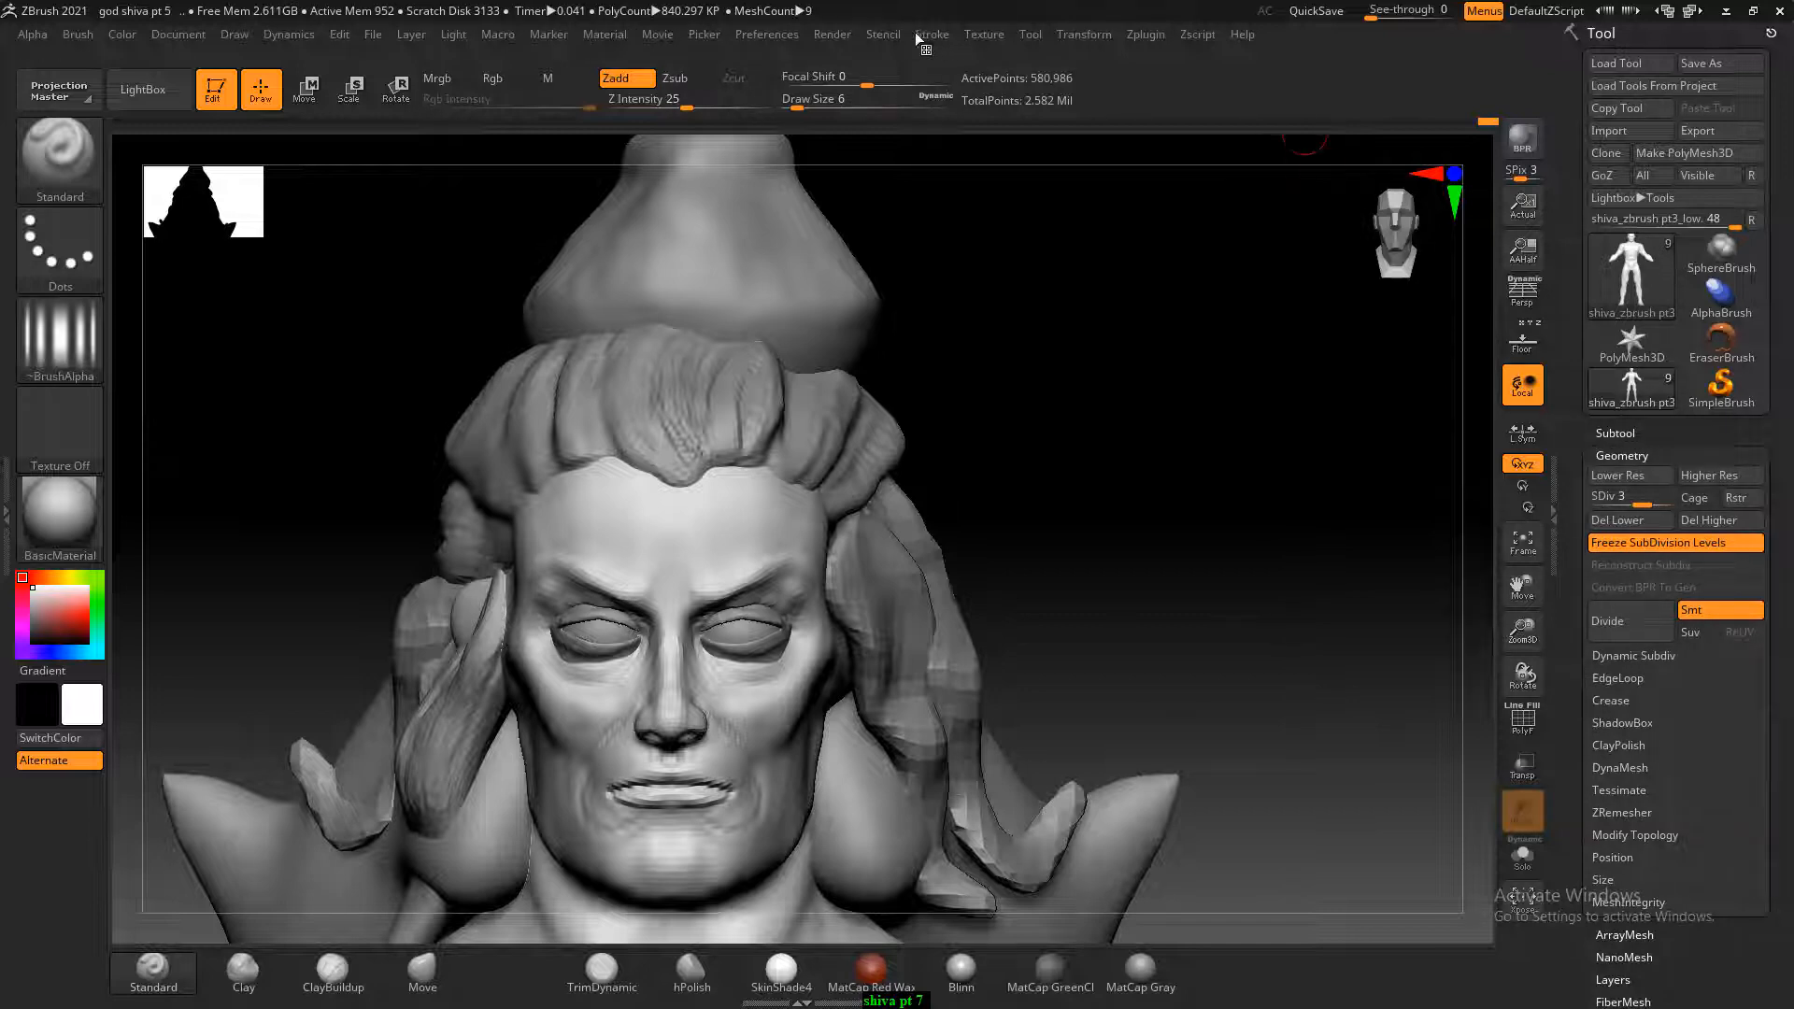
click(1145, 34)
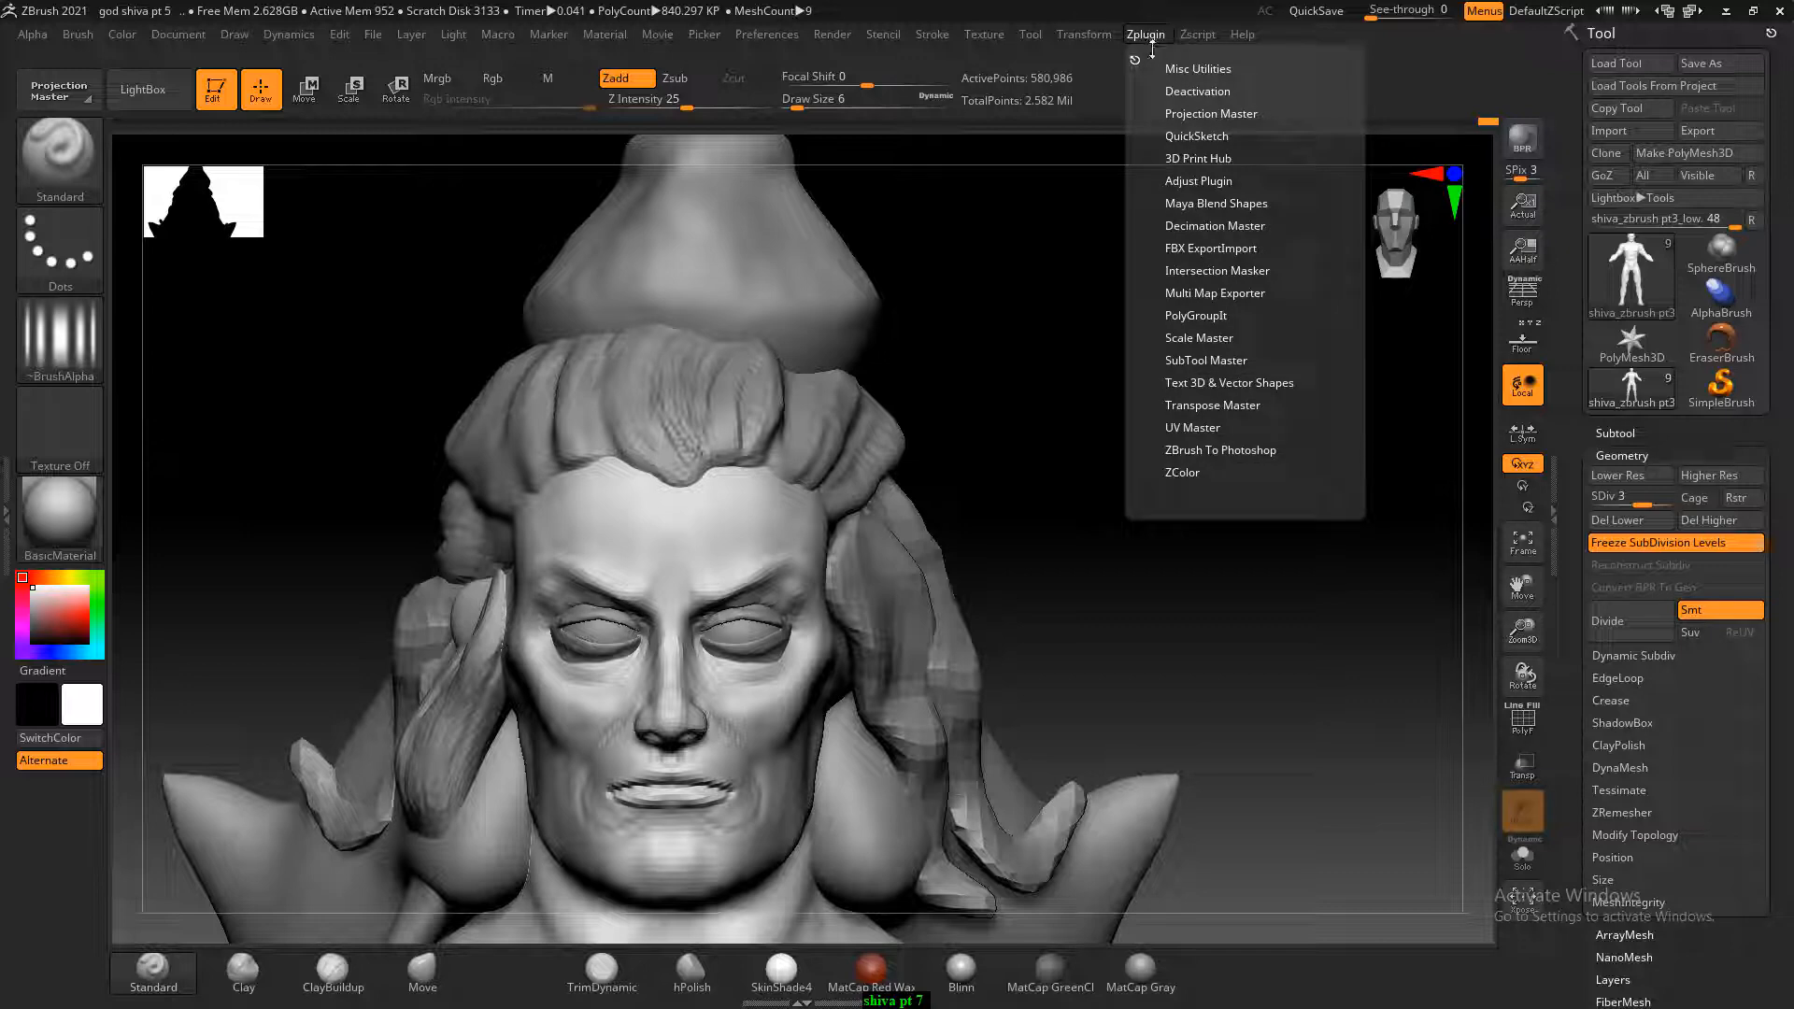
click(1201, 225)
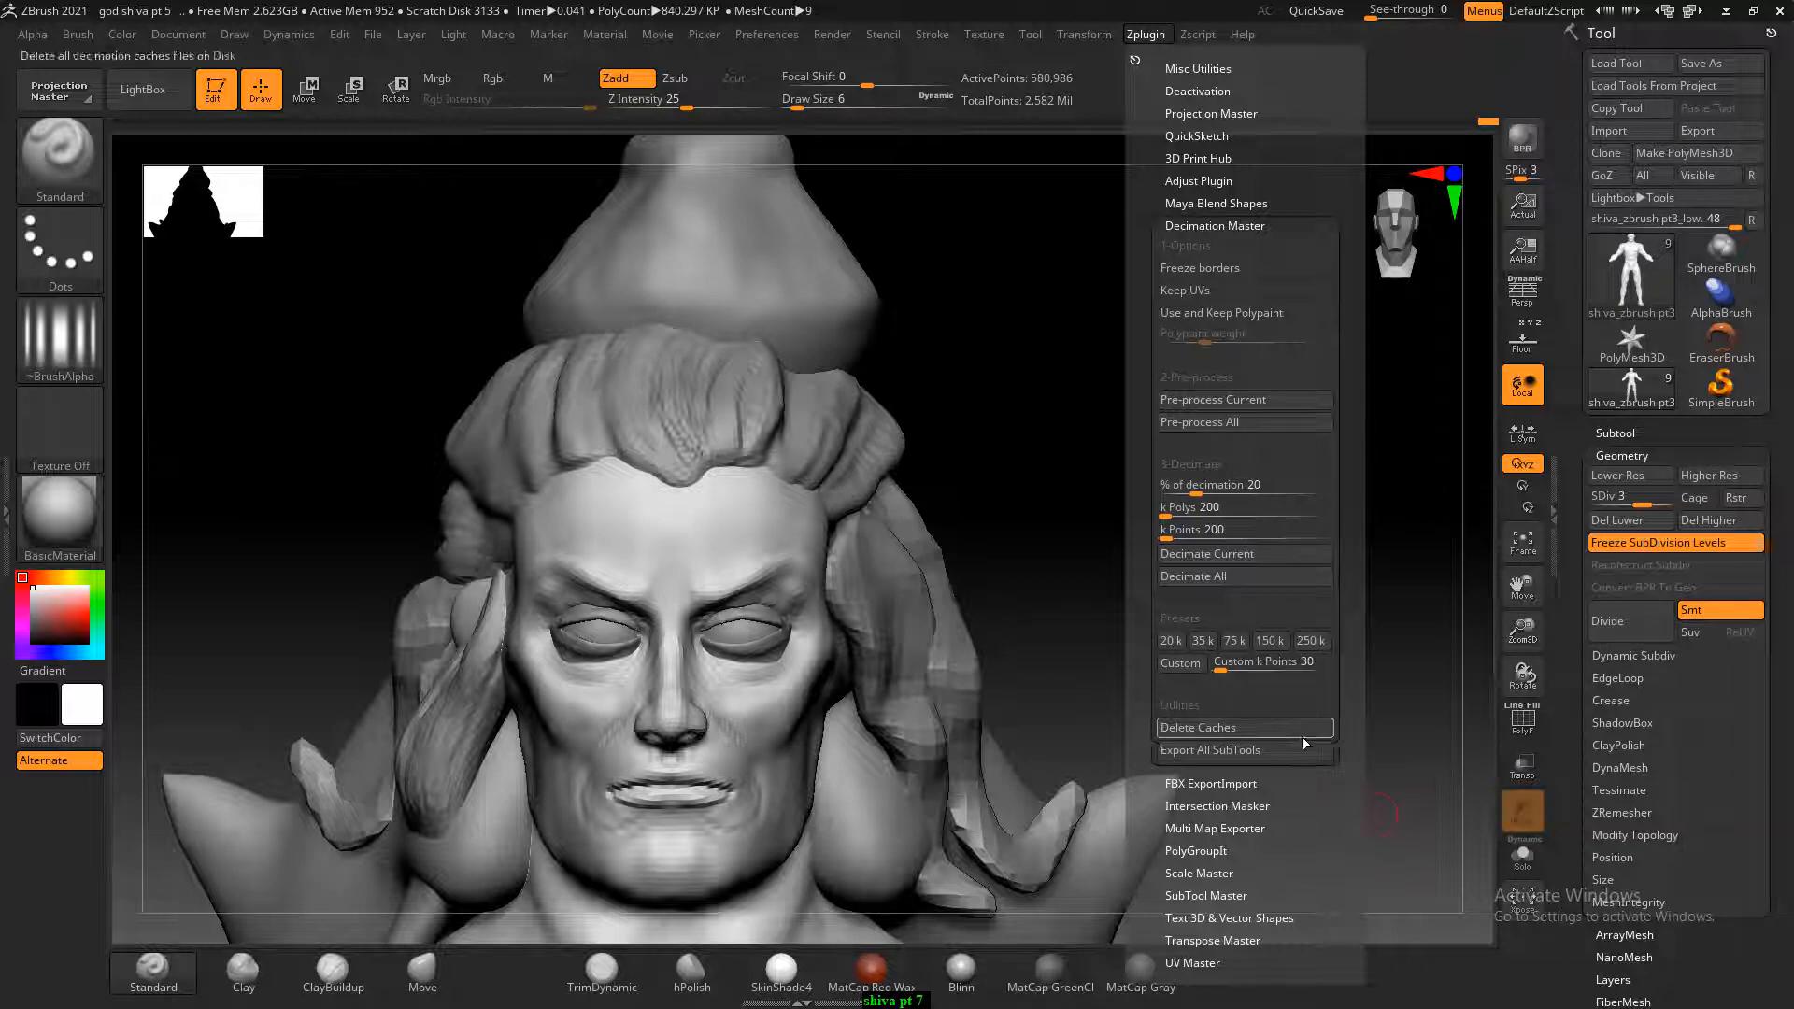
click(1232, 641)
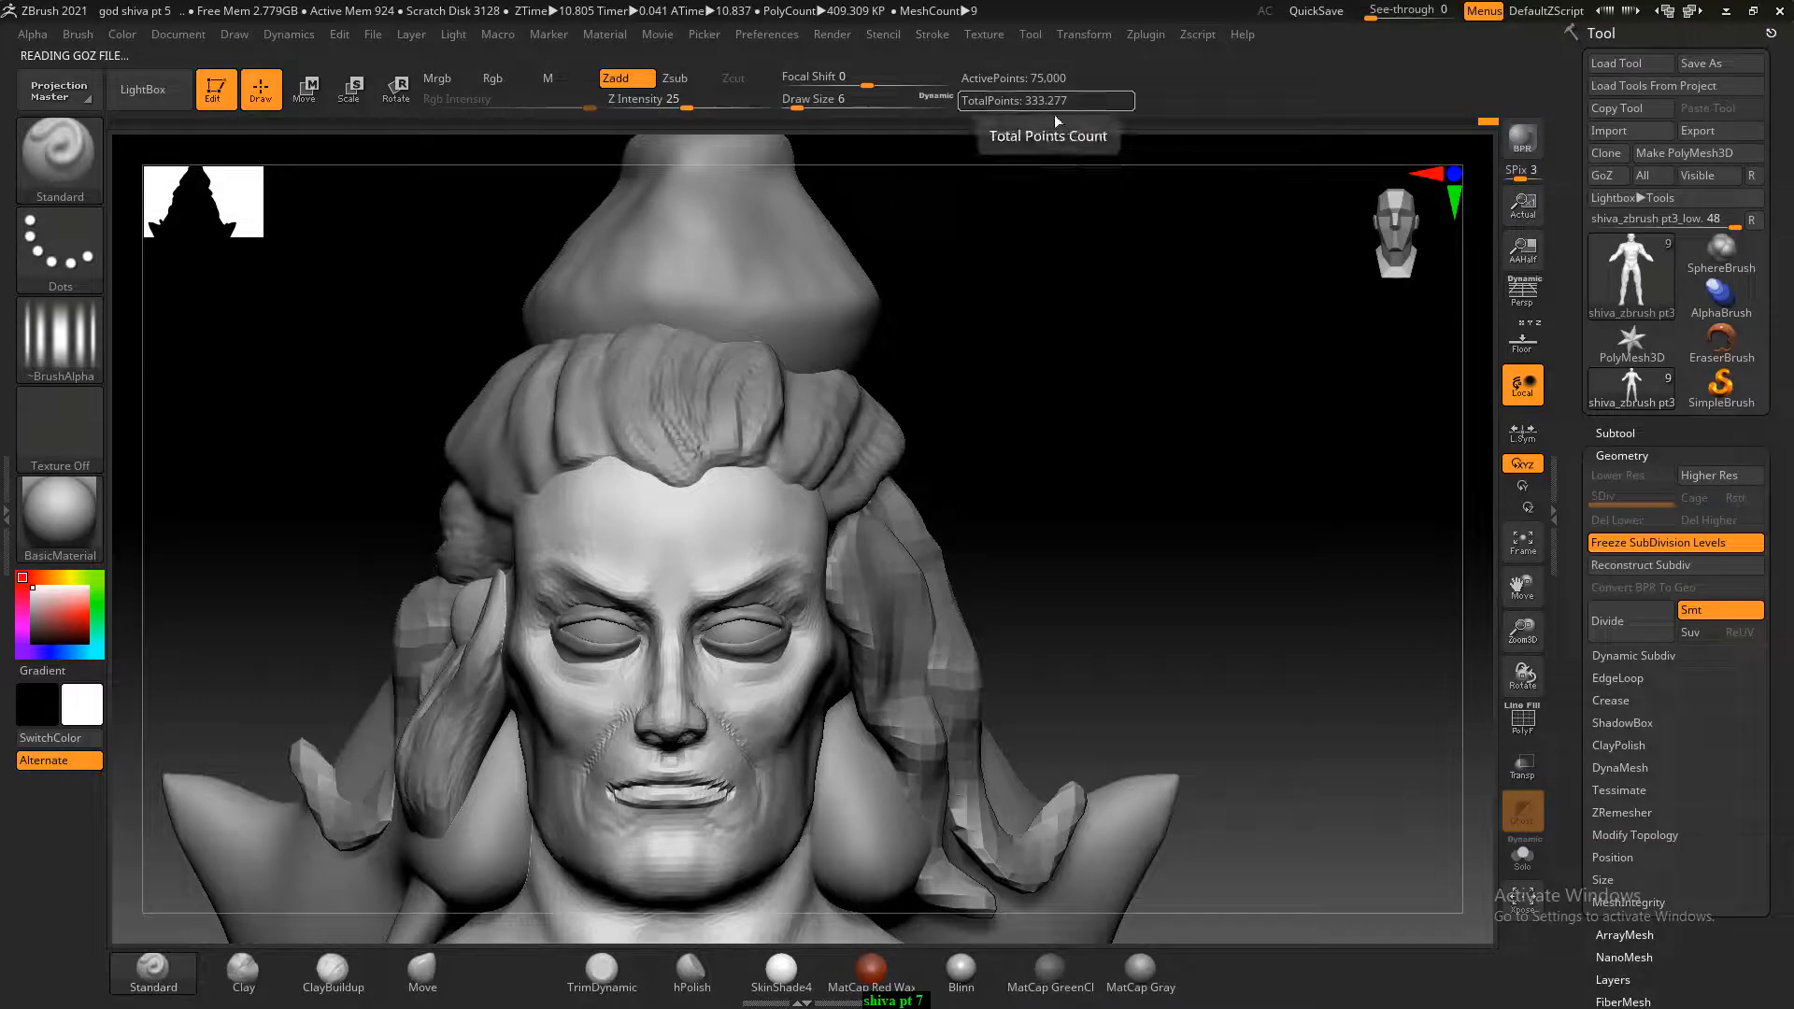
Check the decimated body's polyframe around the face and torso, and sculpt test strokes across the chest.
mouse_move(1109, 396)
mouse_down()
mouse_move(1133, 384)
mouse_move(1145, 424)
mouse_move(1021, 433)
mouse_up()
mouse_move(1178, 424)
mouse_down()
mouse_move(1205, 484)
mouse_move(1186, 384)
mouse_move(1209, 384)
mouse_move(1234, 433)
mouse_move(1226, 418)
mouse_up()
key(shift+f)
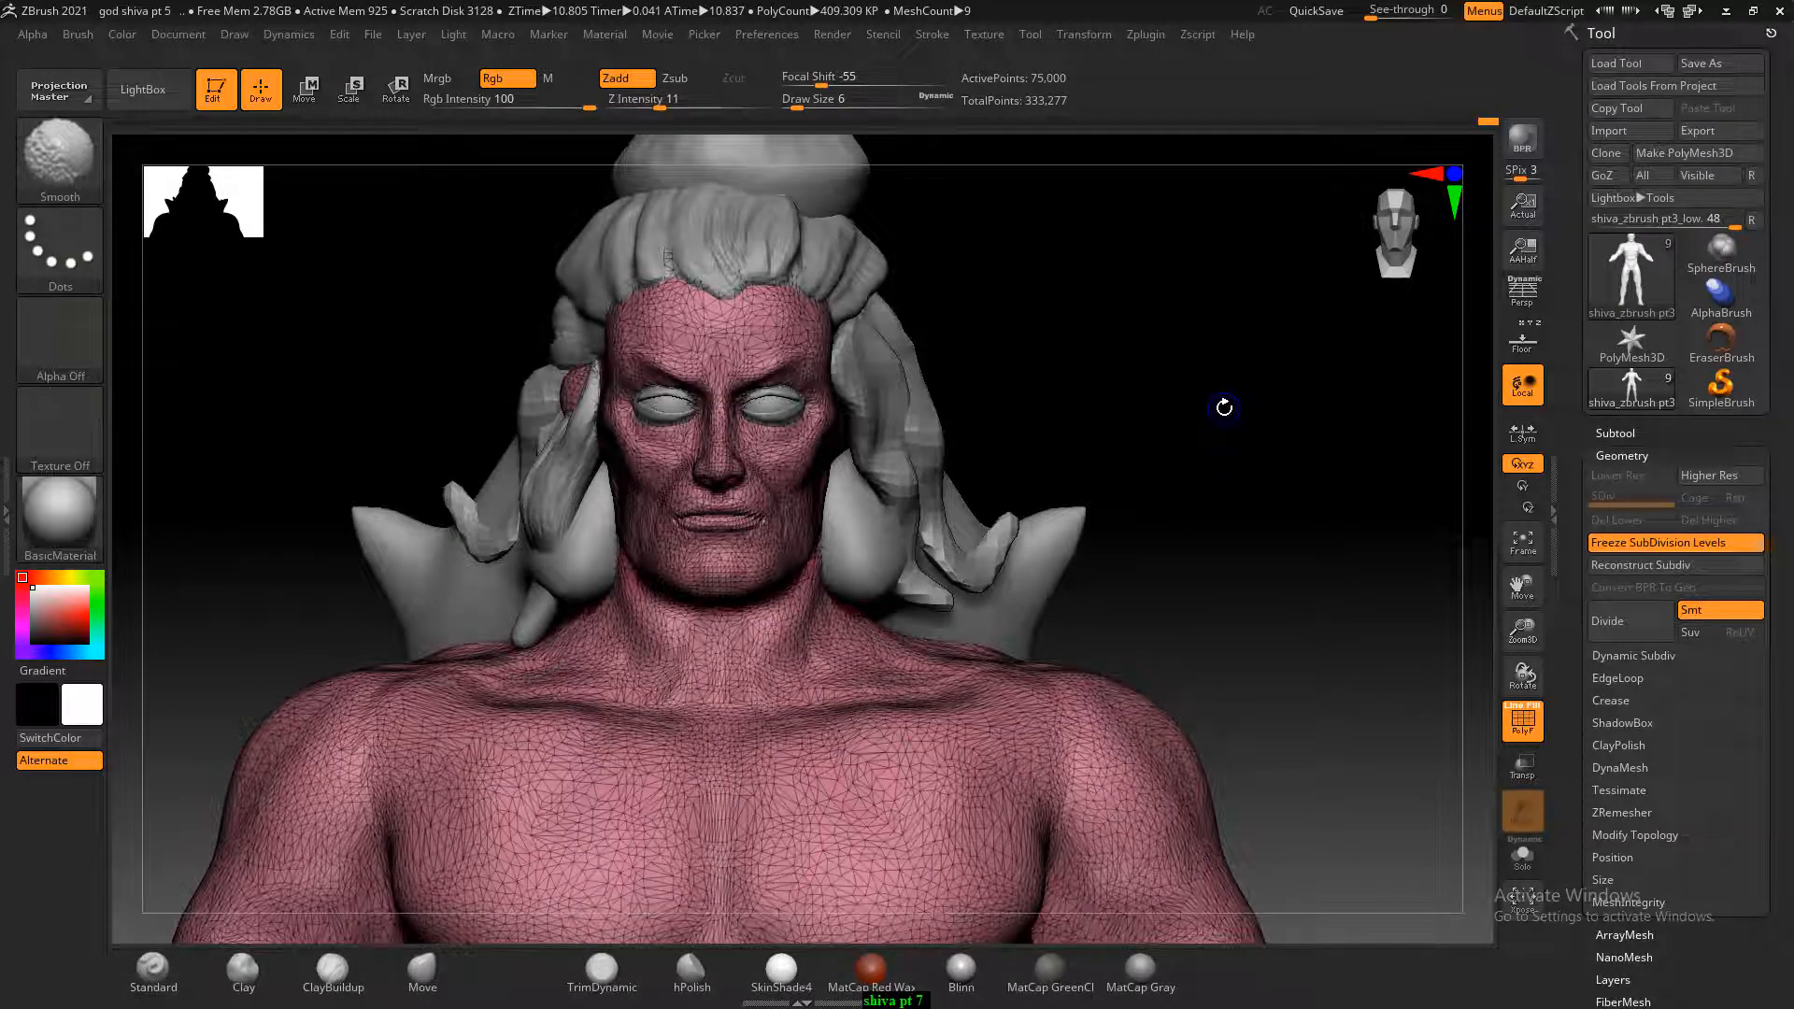
key(shift+f)
alt+drag(1224, 407, 1226, 437)
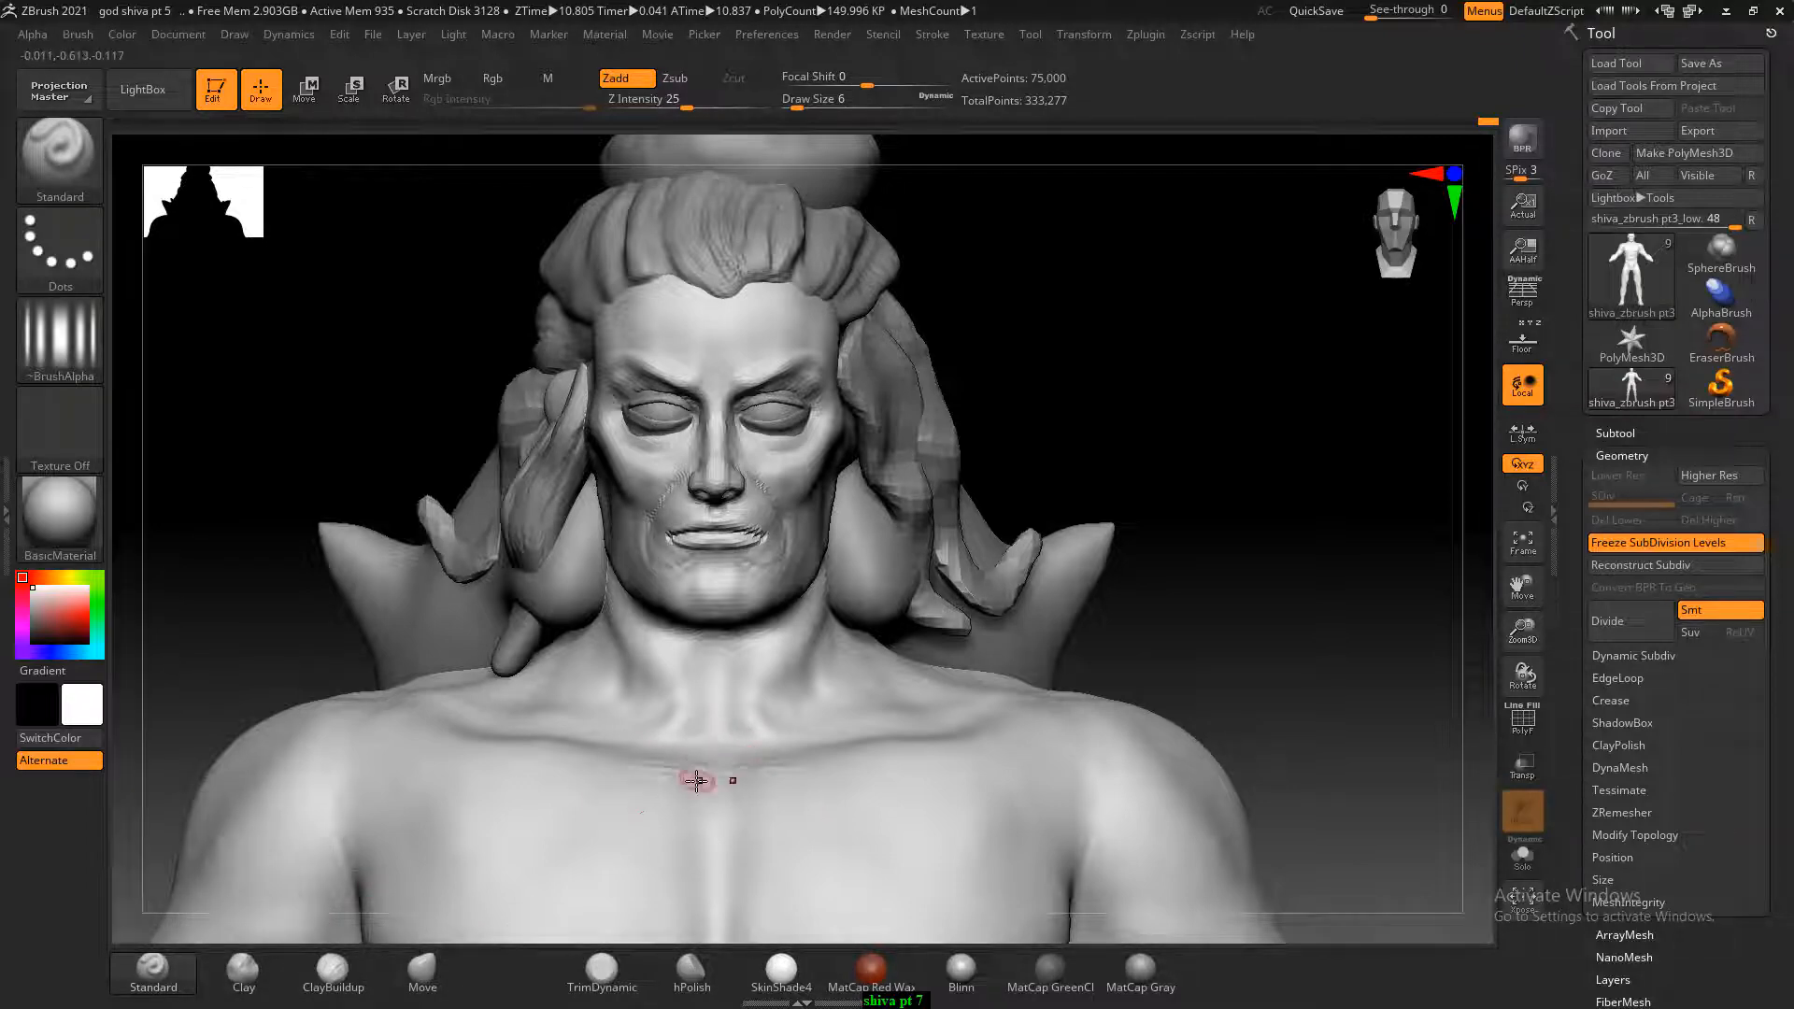
drag(1228, 620, 1125, 600)
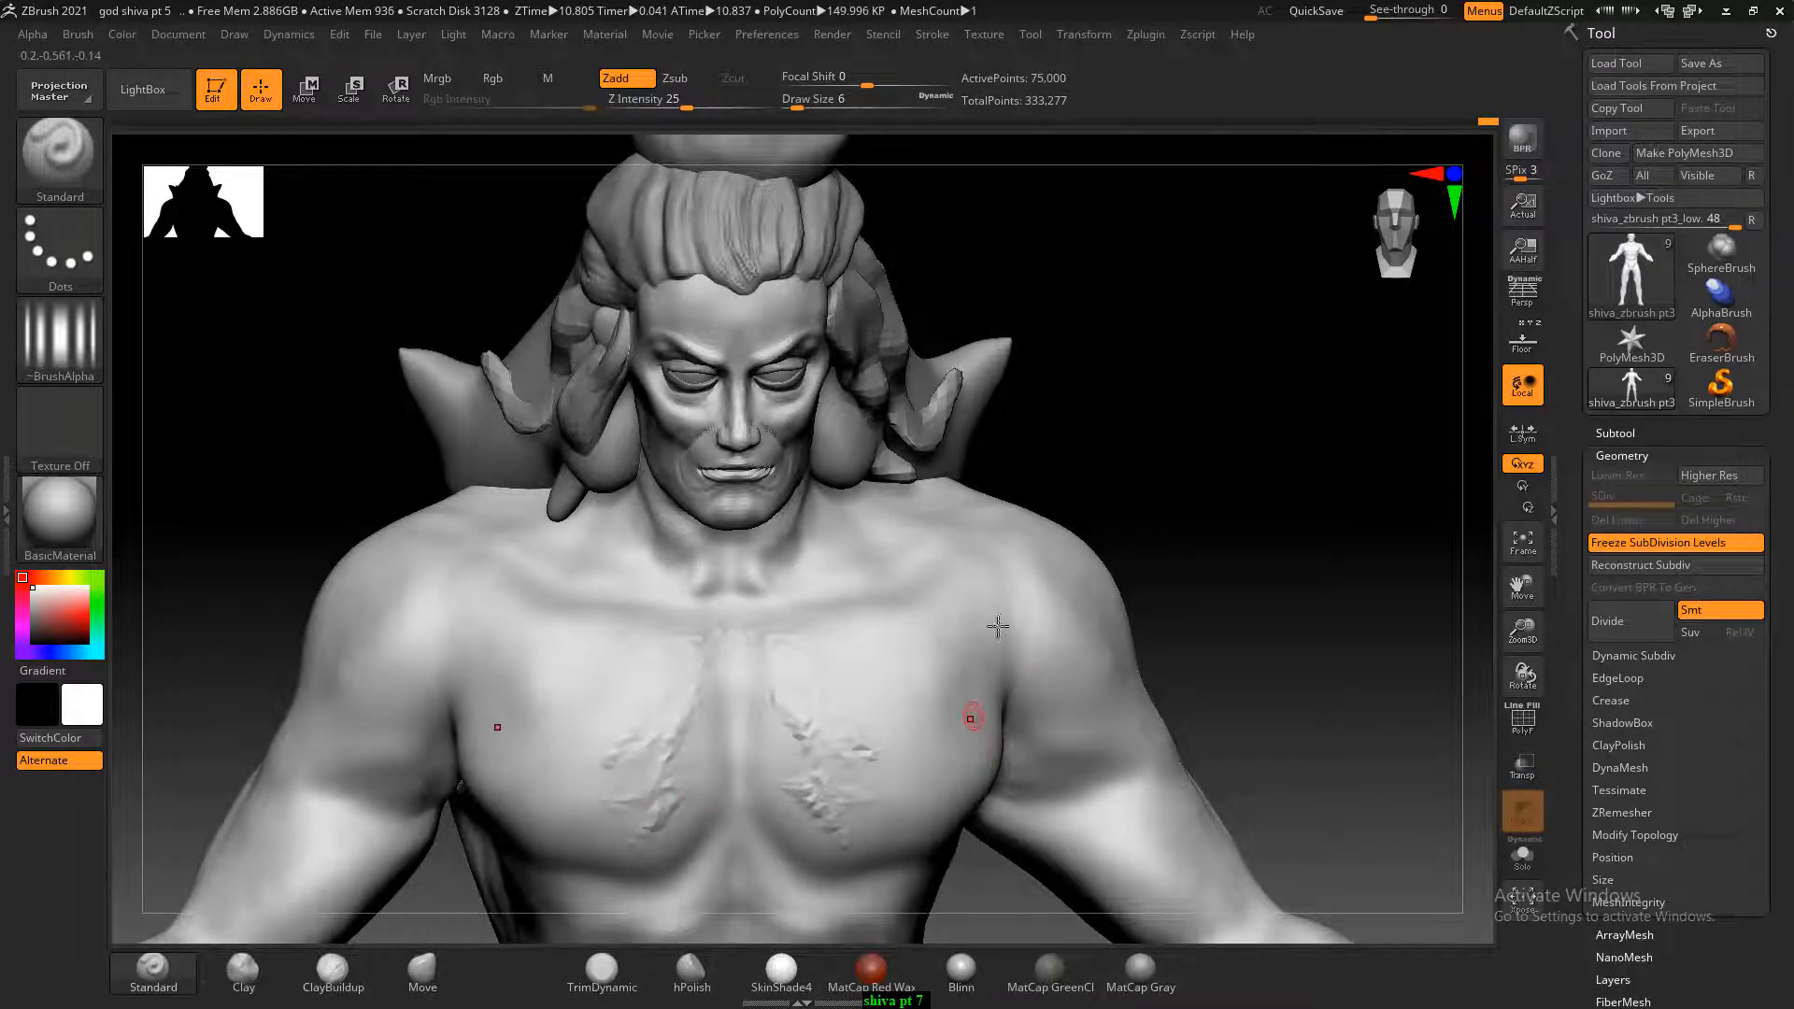
Step back through the undo history to restore the body subtool to its undecimated state with subdivision levels.
click(1463, 123)
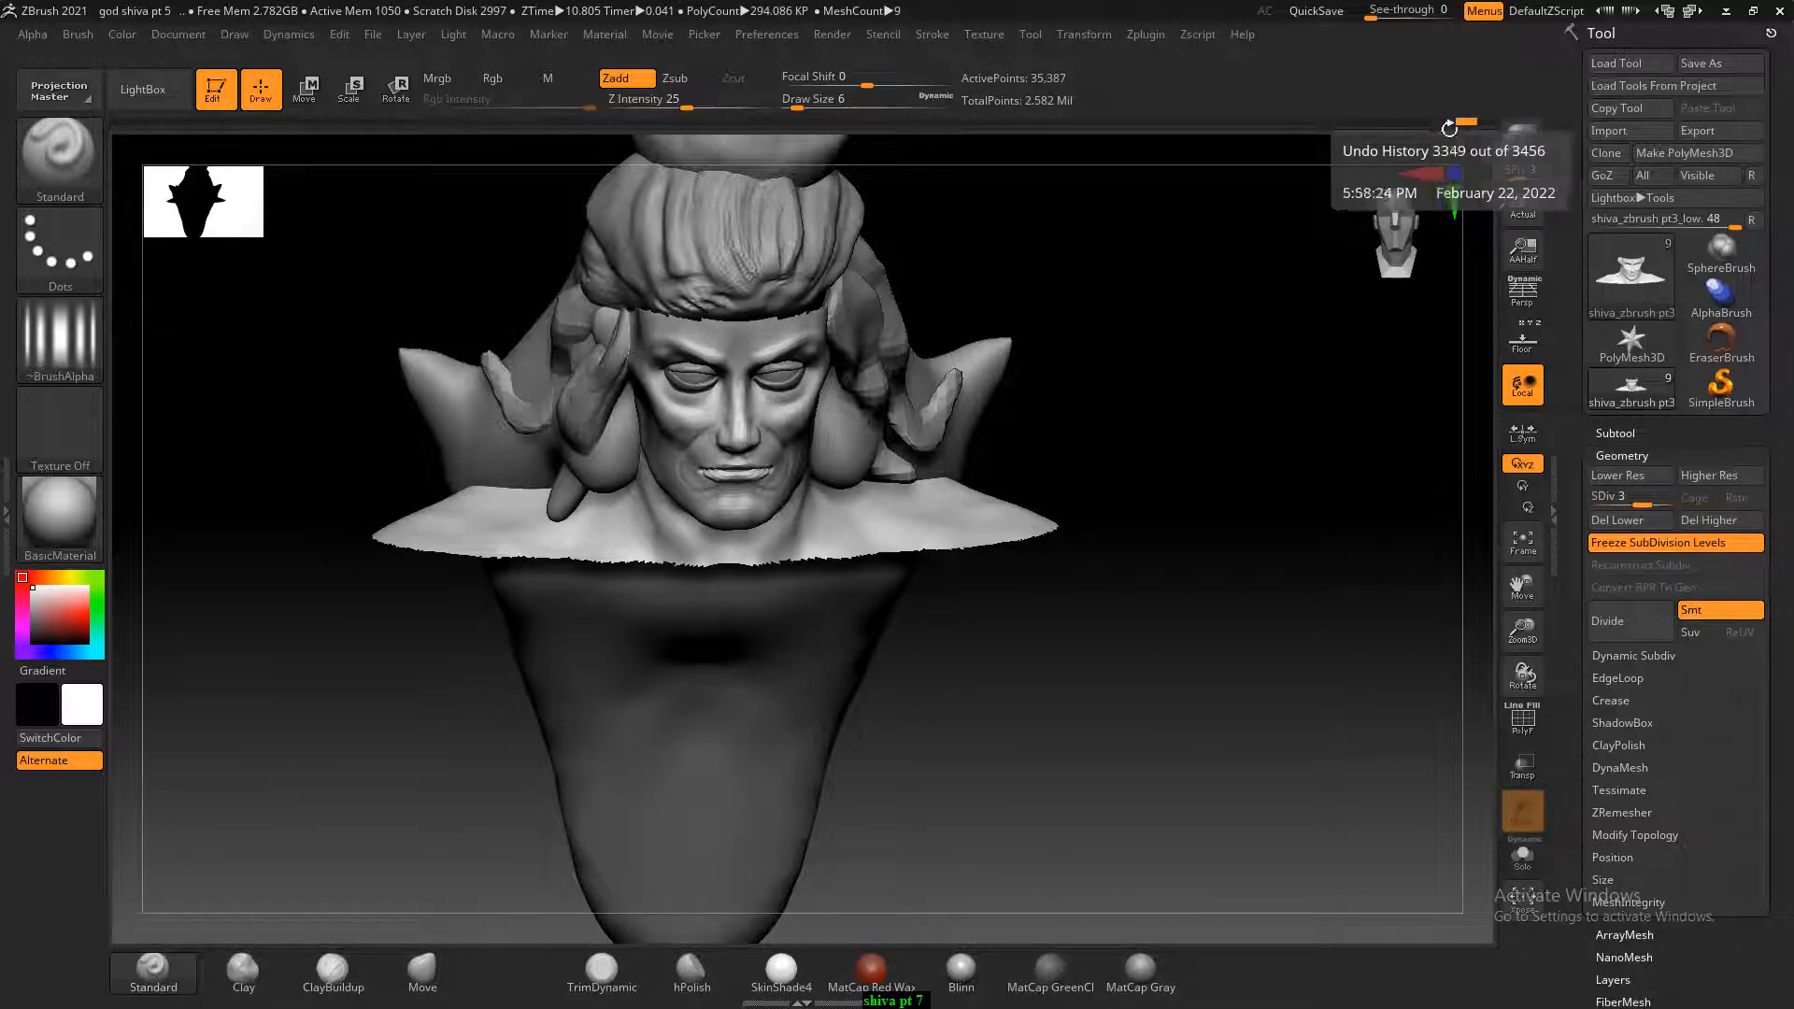
mouse_move(1485, 126)
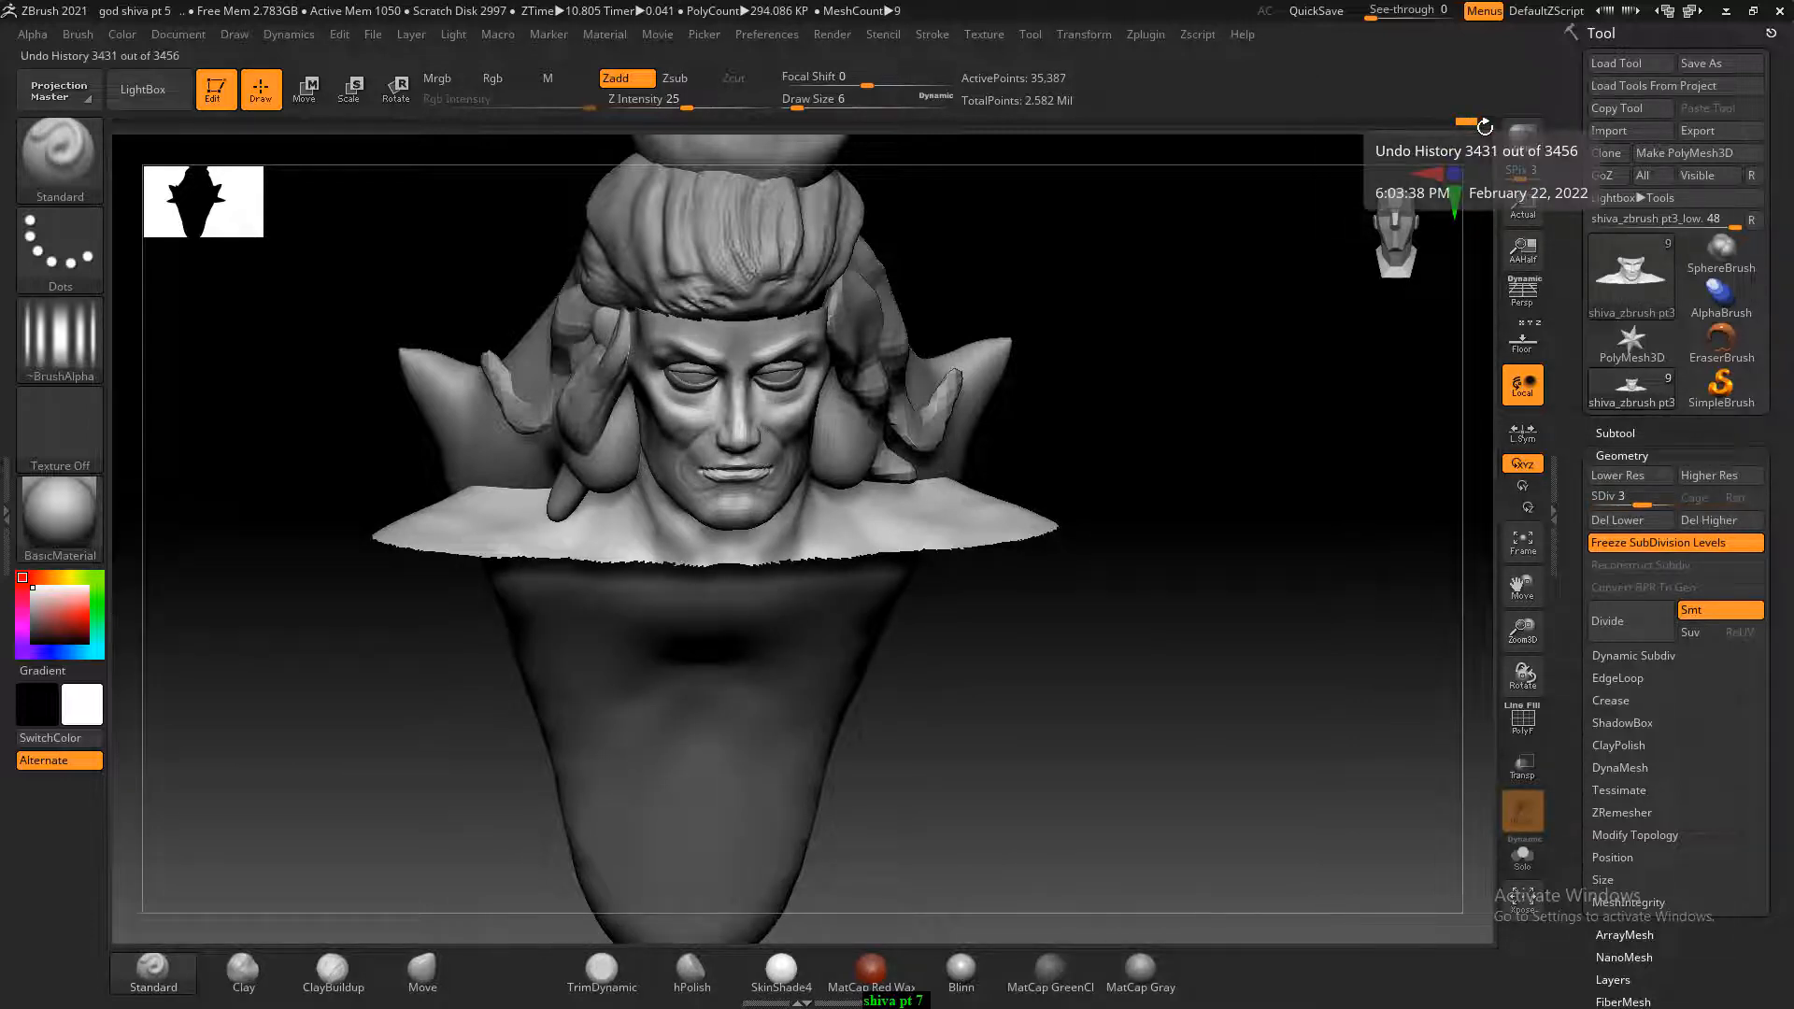
click(1481, 128)
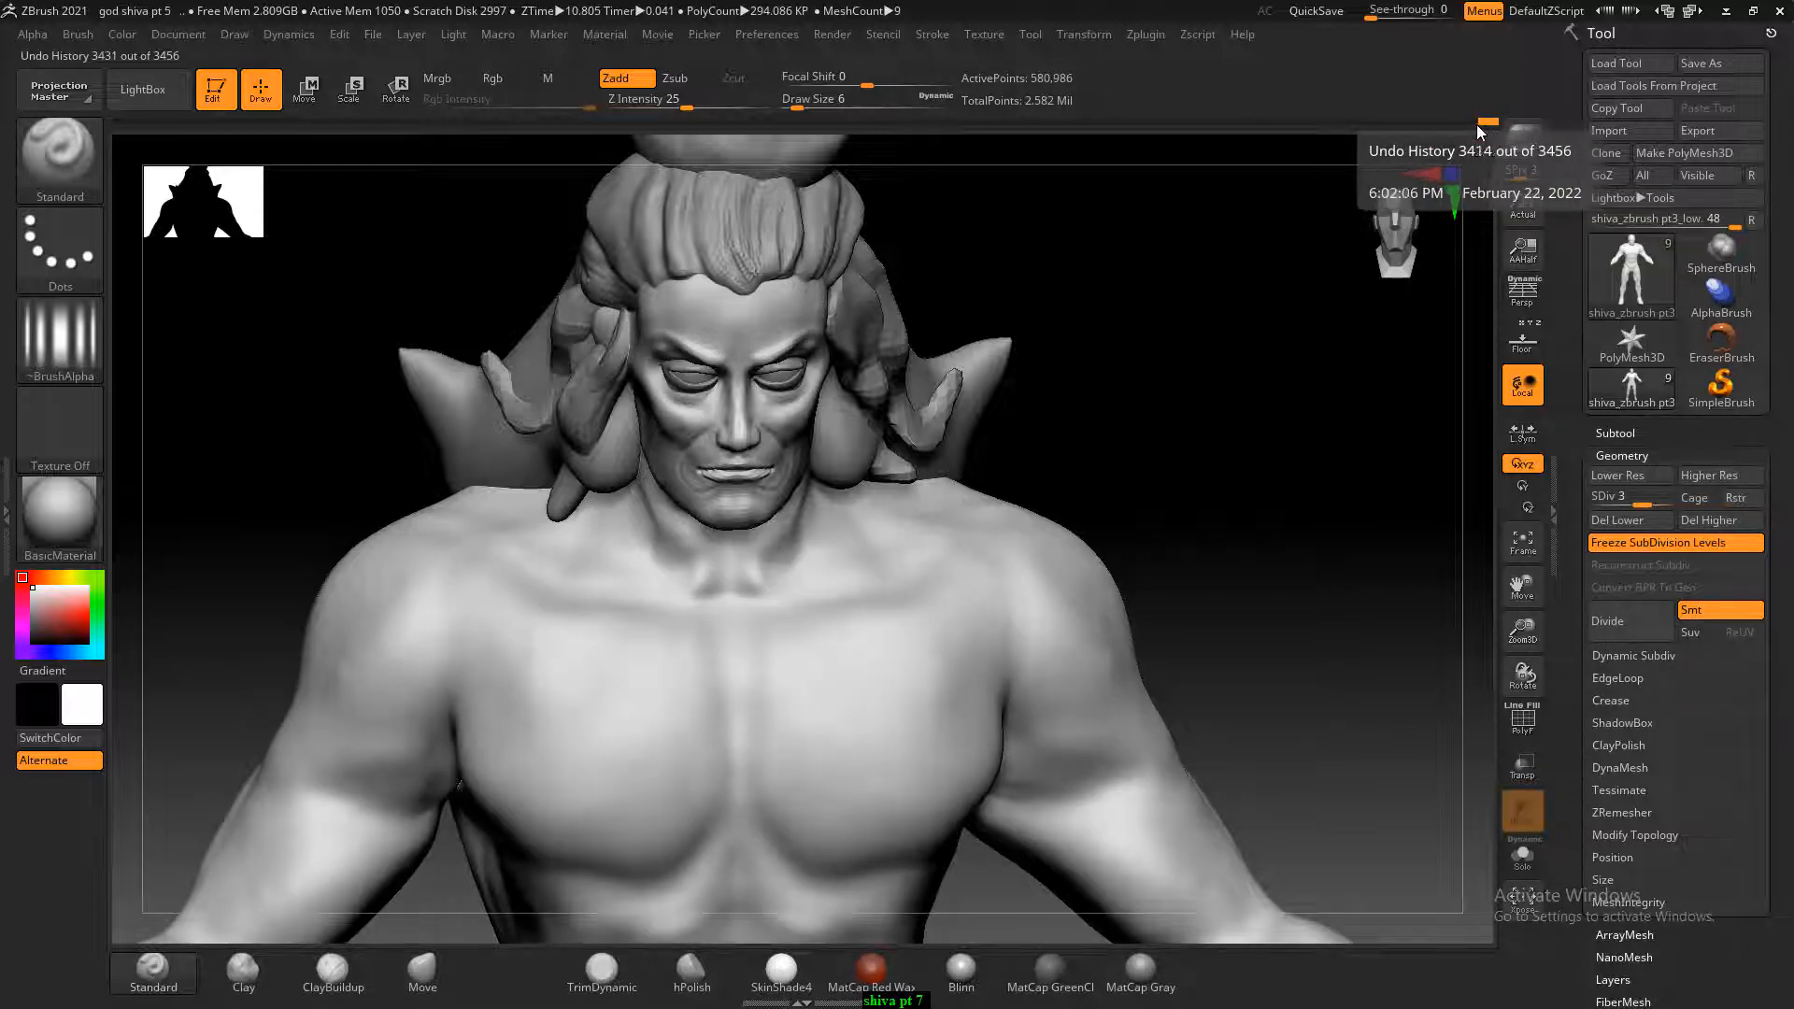
click(1469, 122)
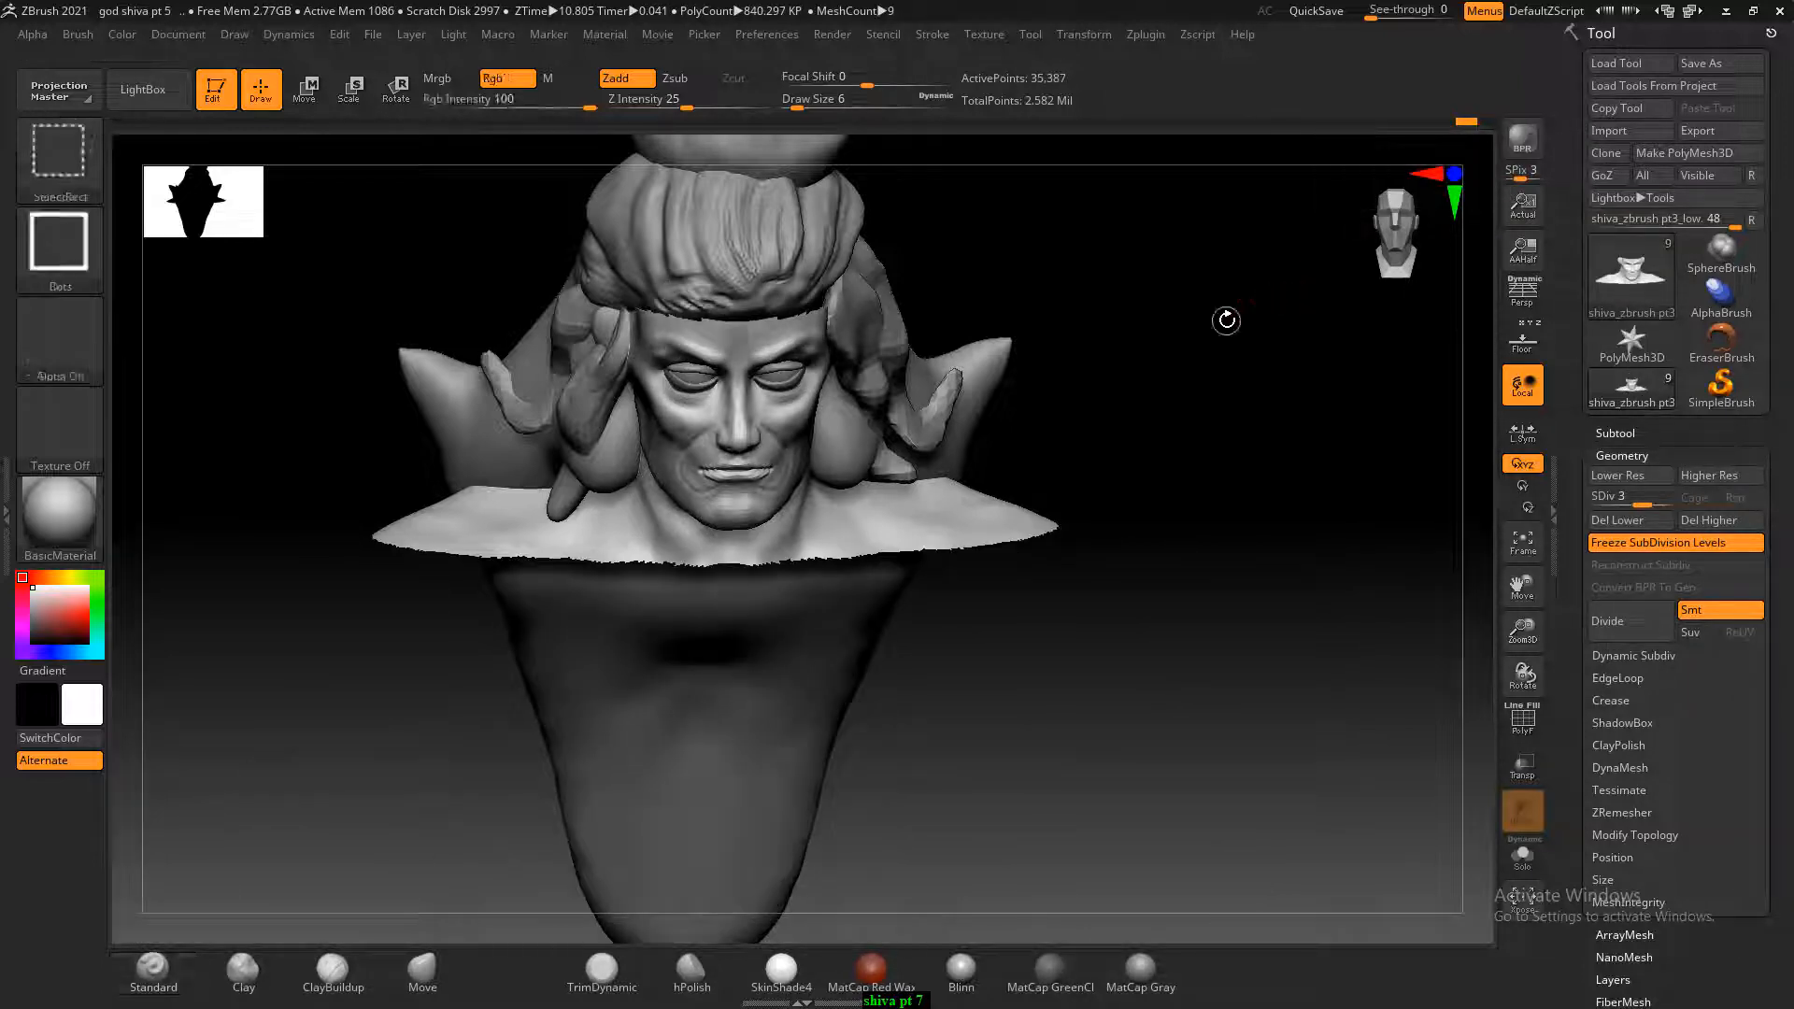
click(1226, 320)
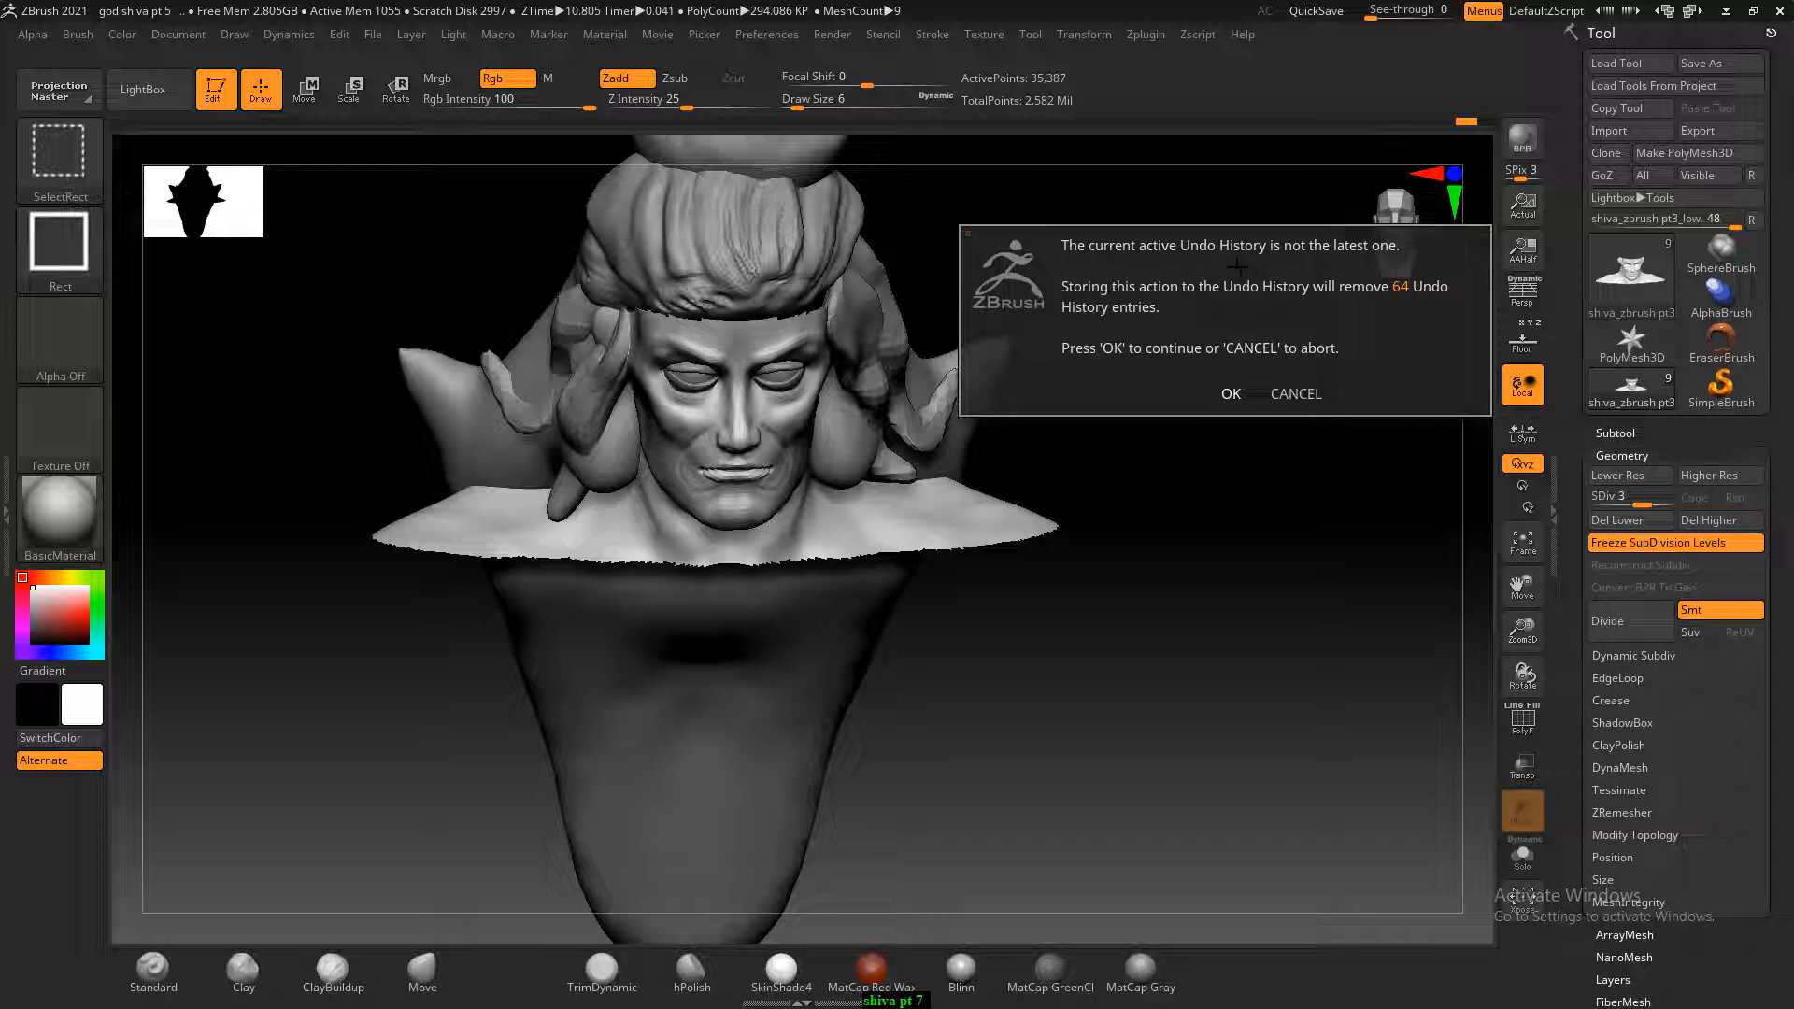
click(1312, 393)
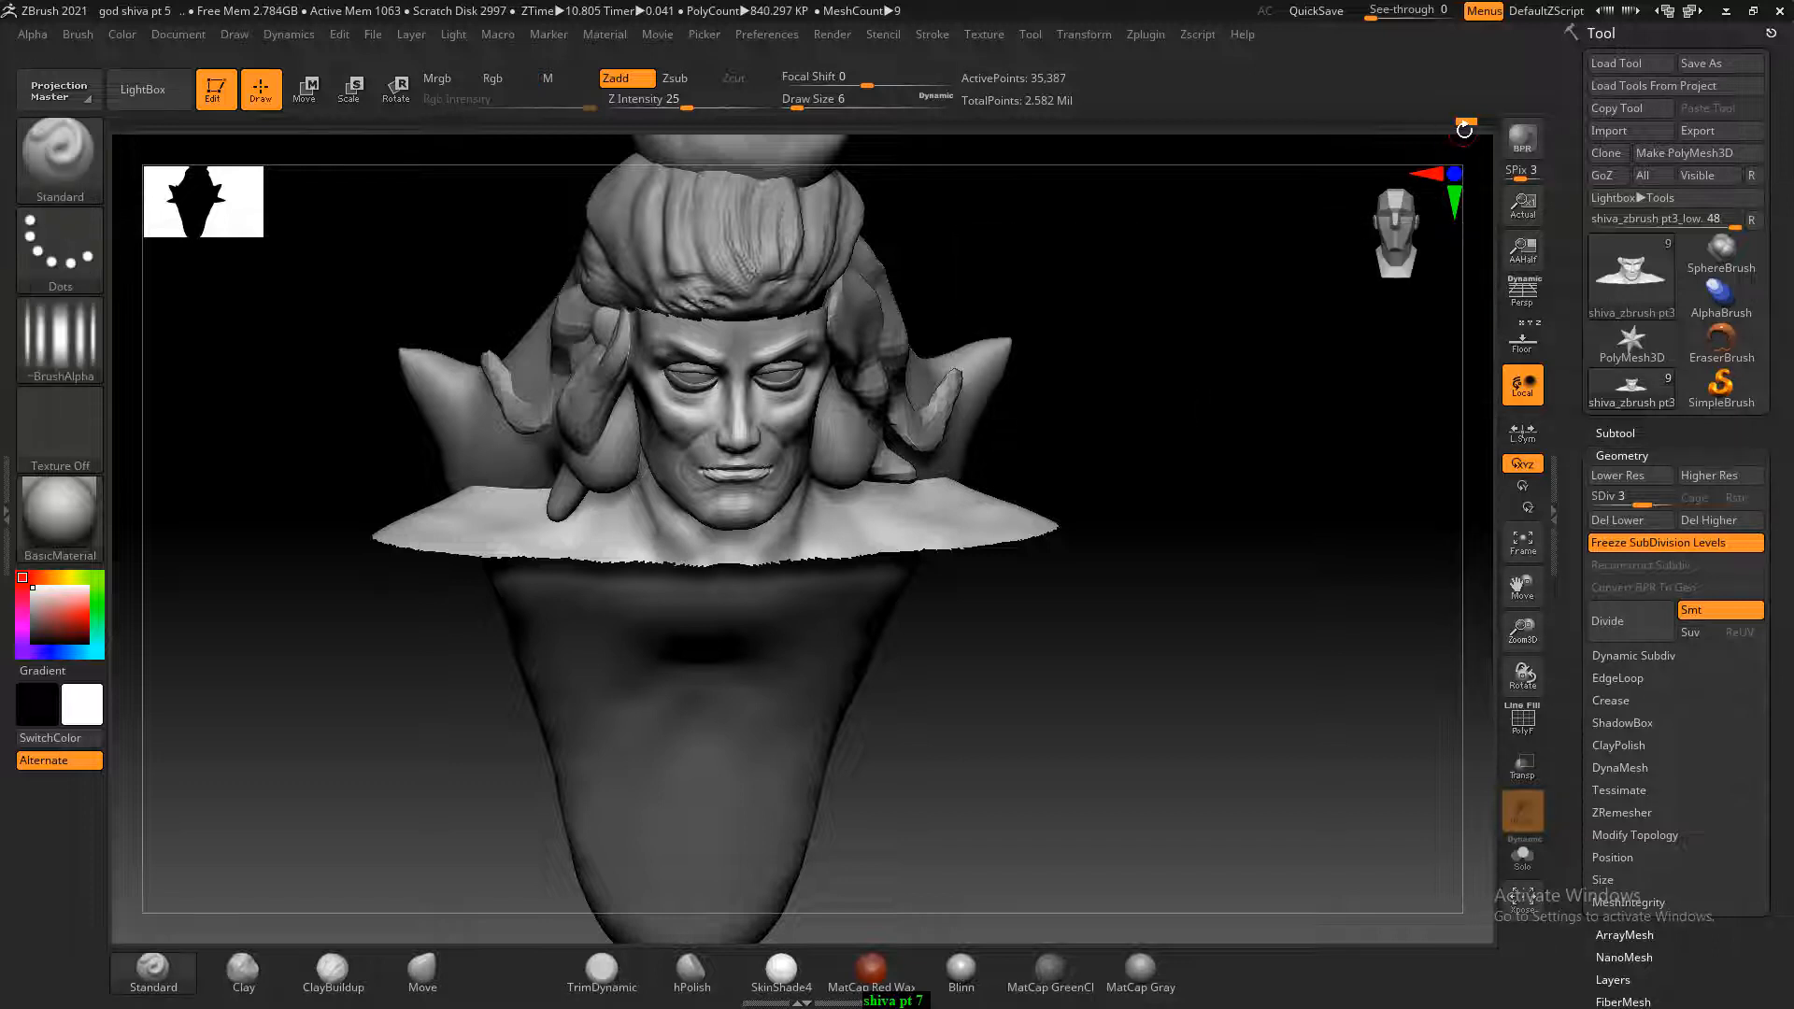
click(1484, 124)
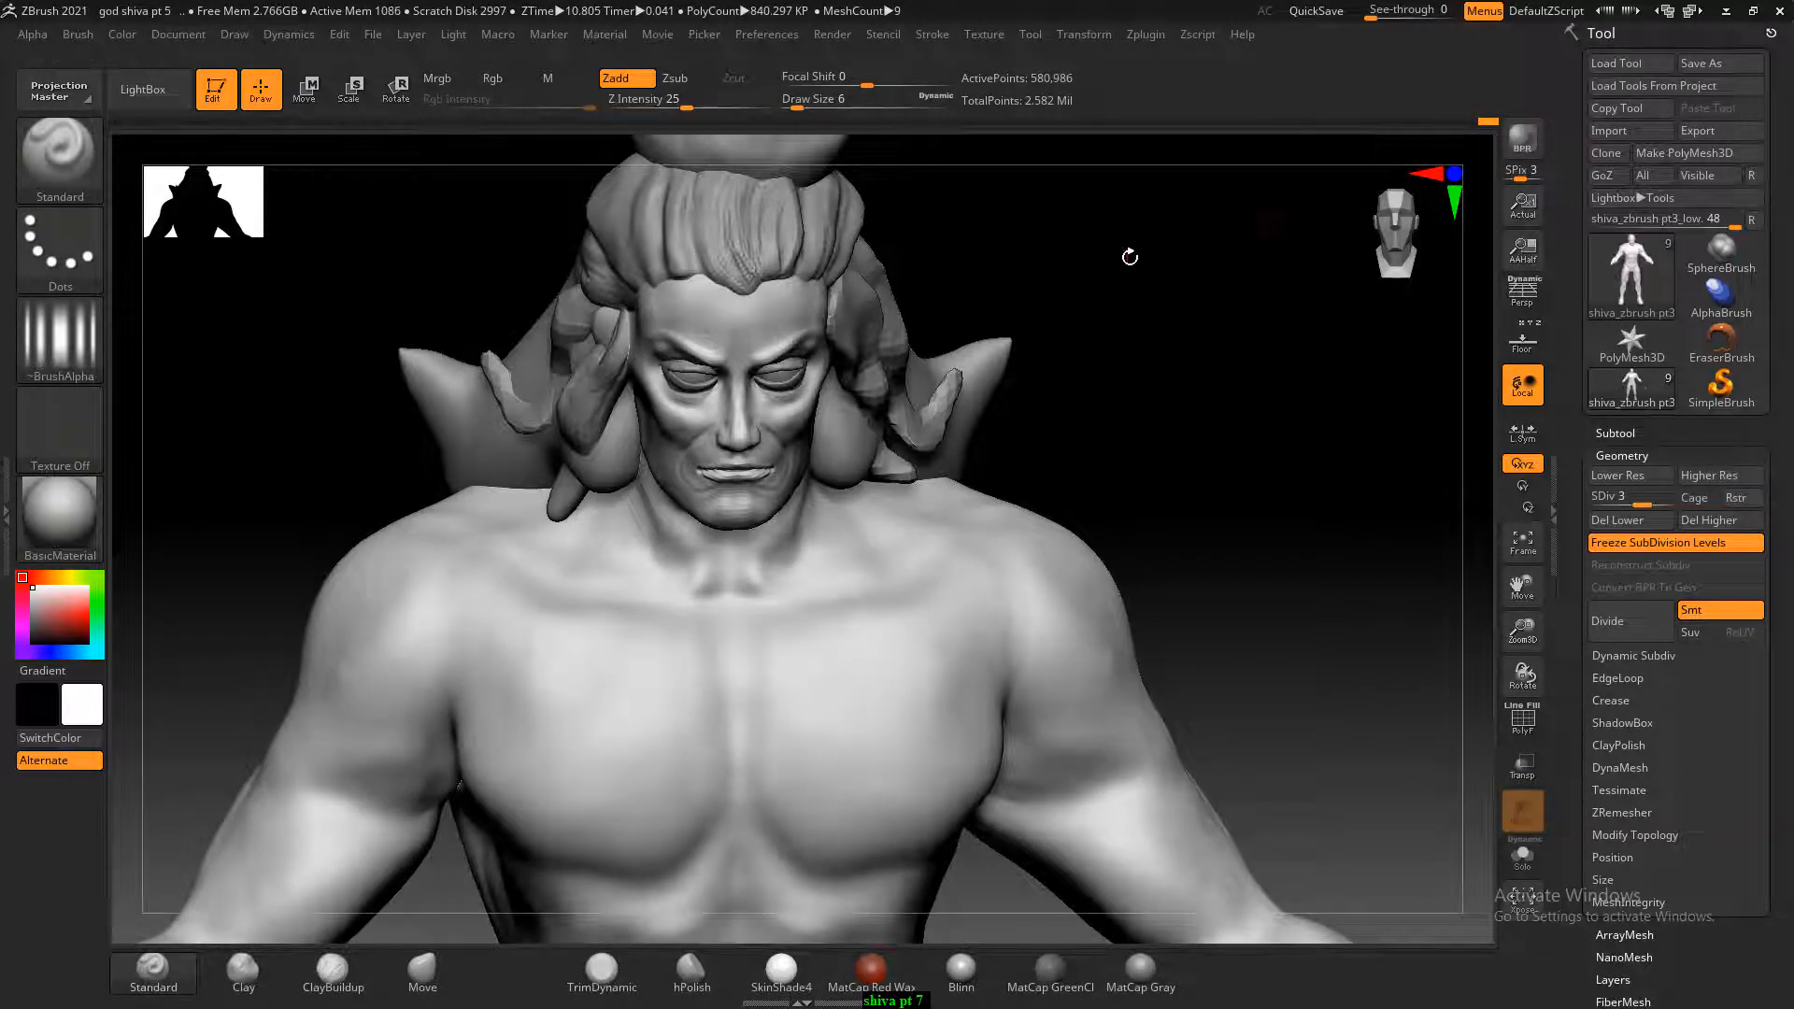
Display the body's polyframe, examine the mesh flow and polygroups on the face, torso and arms, and hide it again.
key(shift+f)
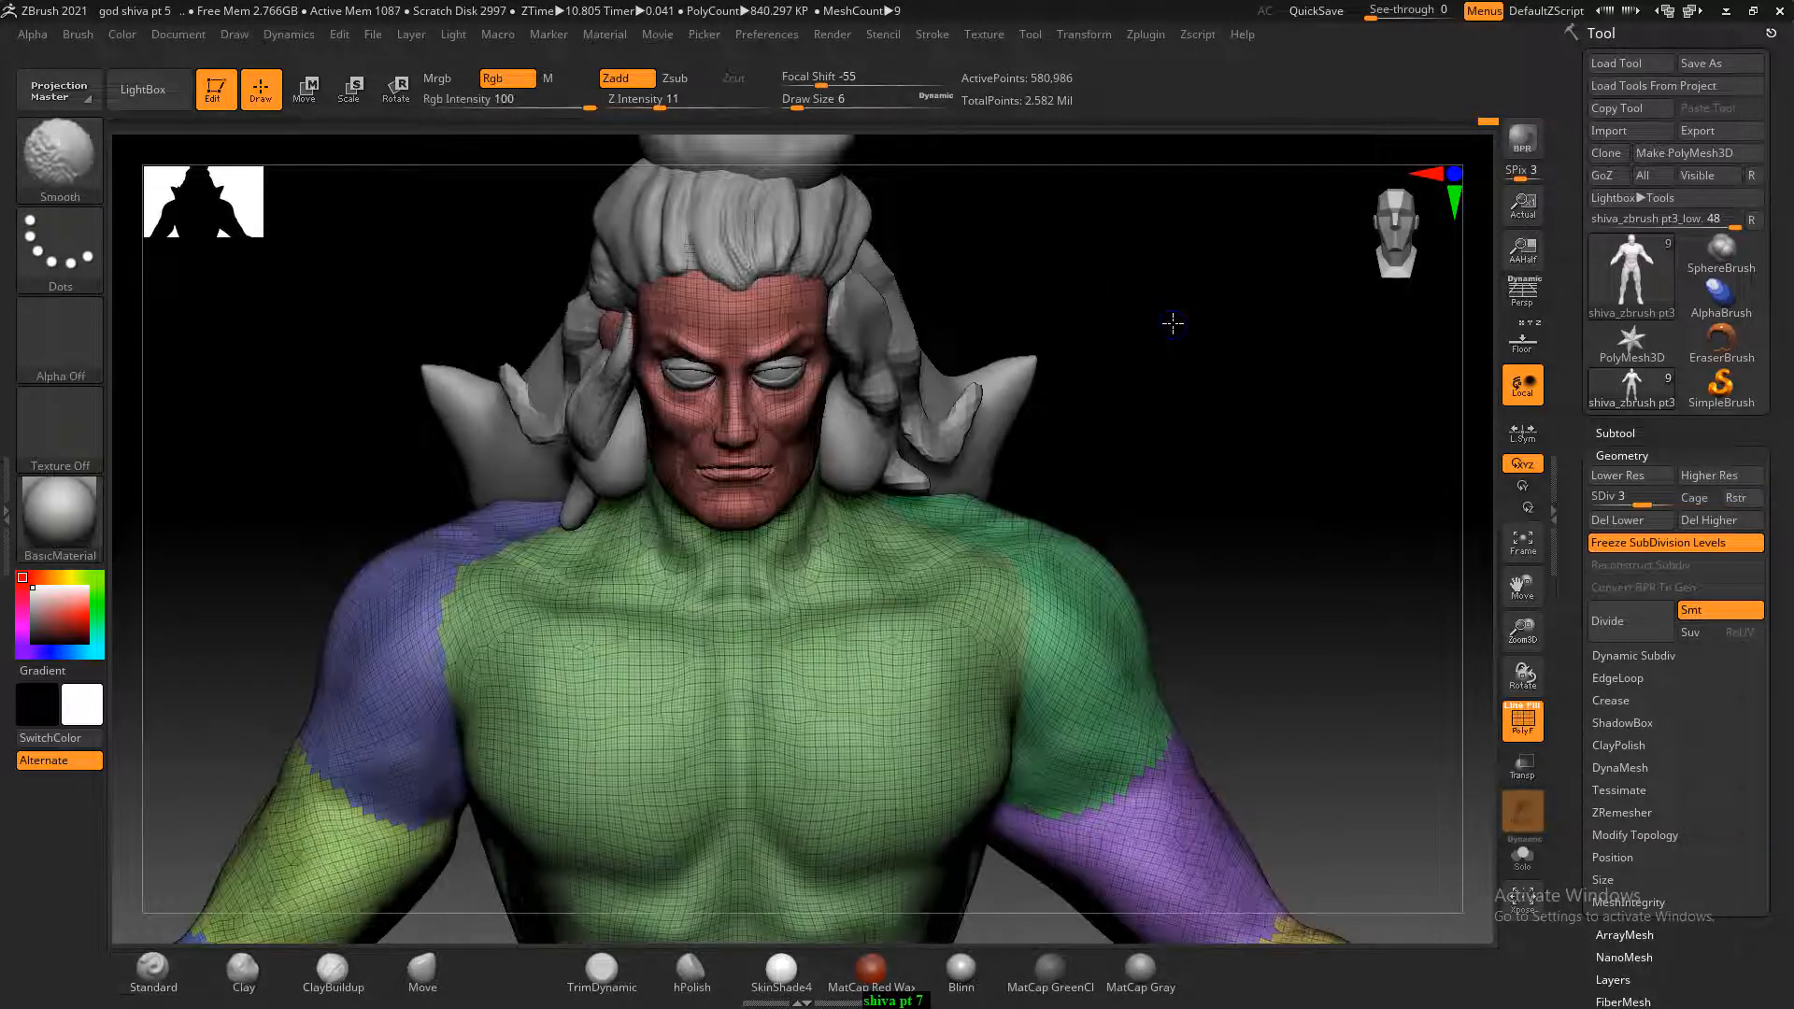
mouse_move(1221, 375)
mouse_down()
mouse_move(1211, 349)
mouse_move(1265, 333)
mouse_move(1336, 271)
mouse_up()
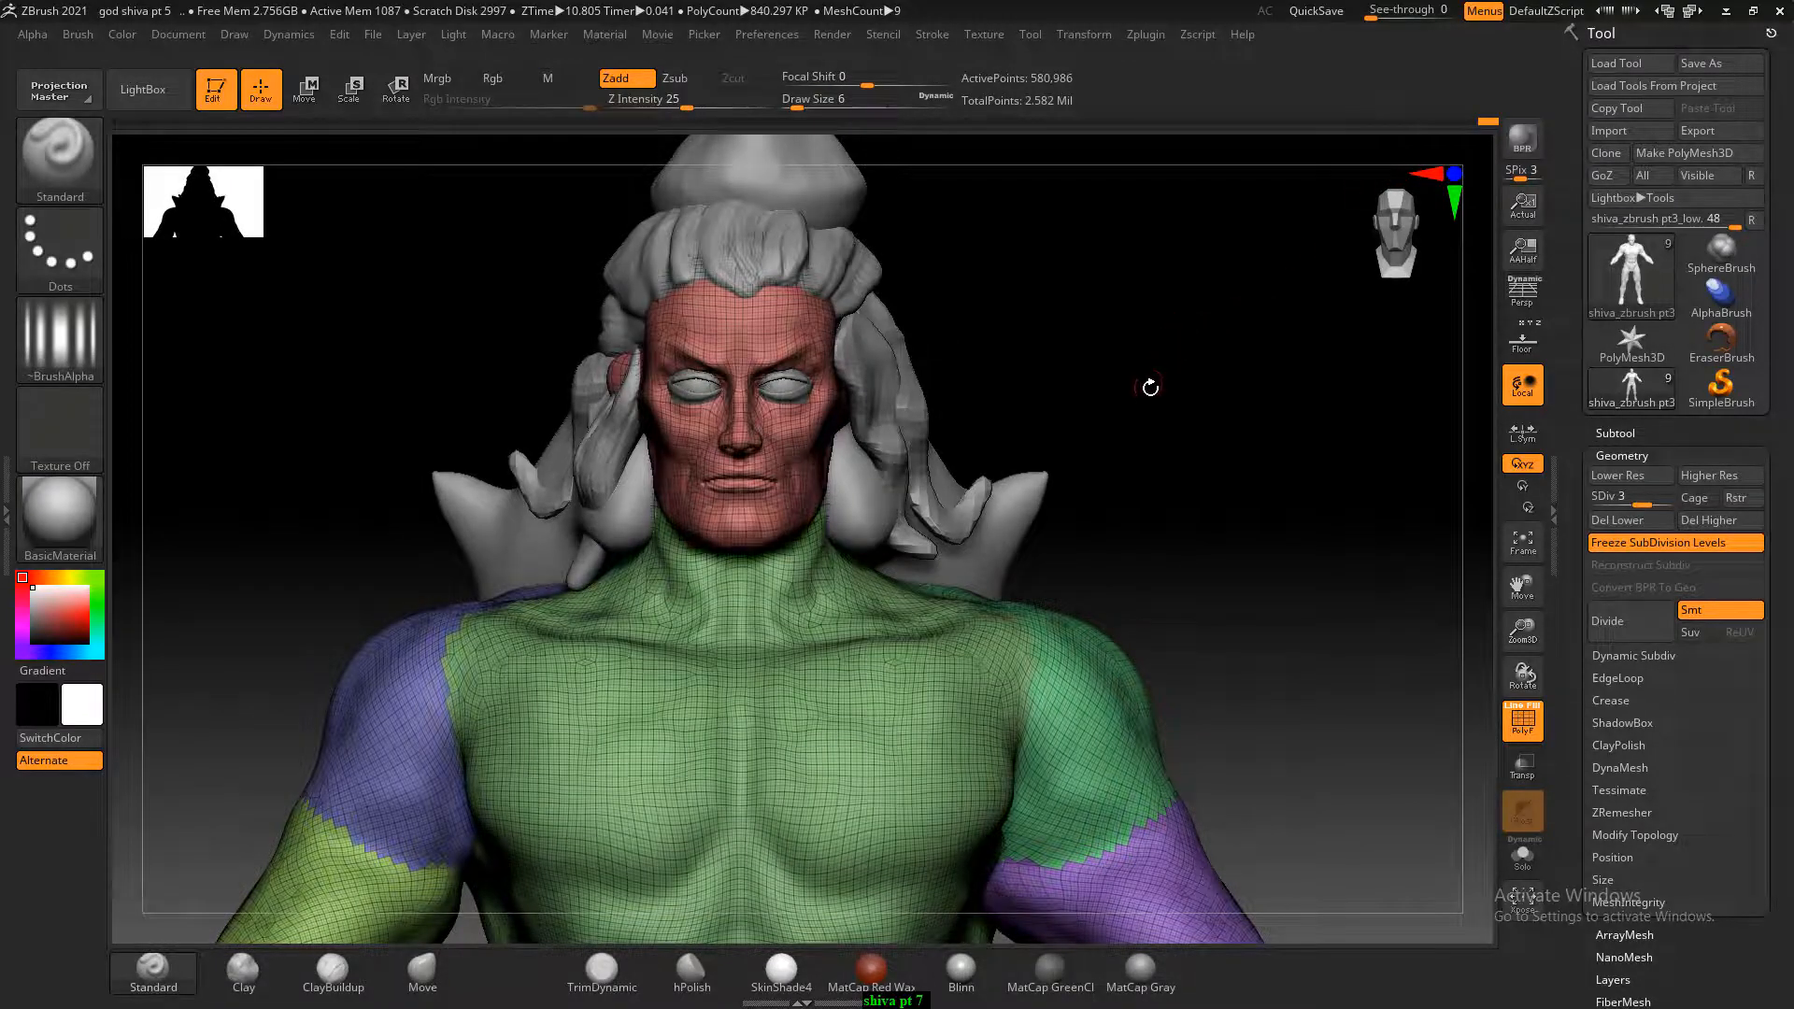
alt+drag(1149, 388, 1180, 418)
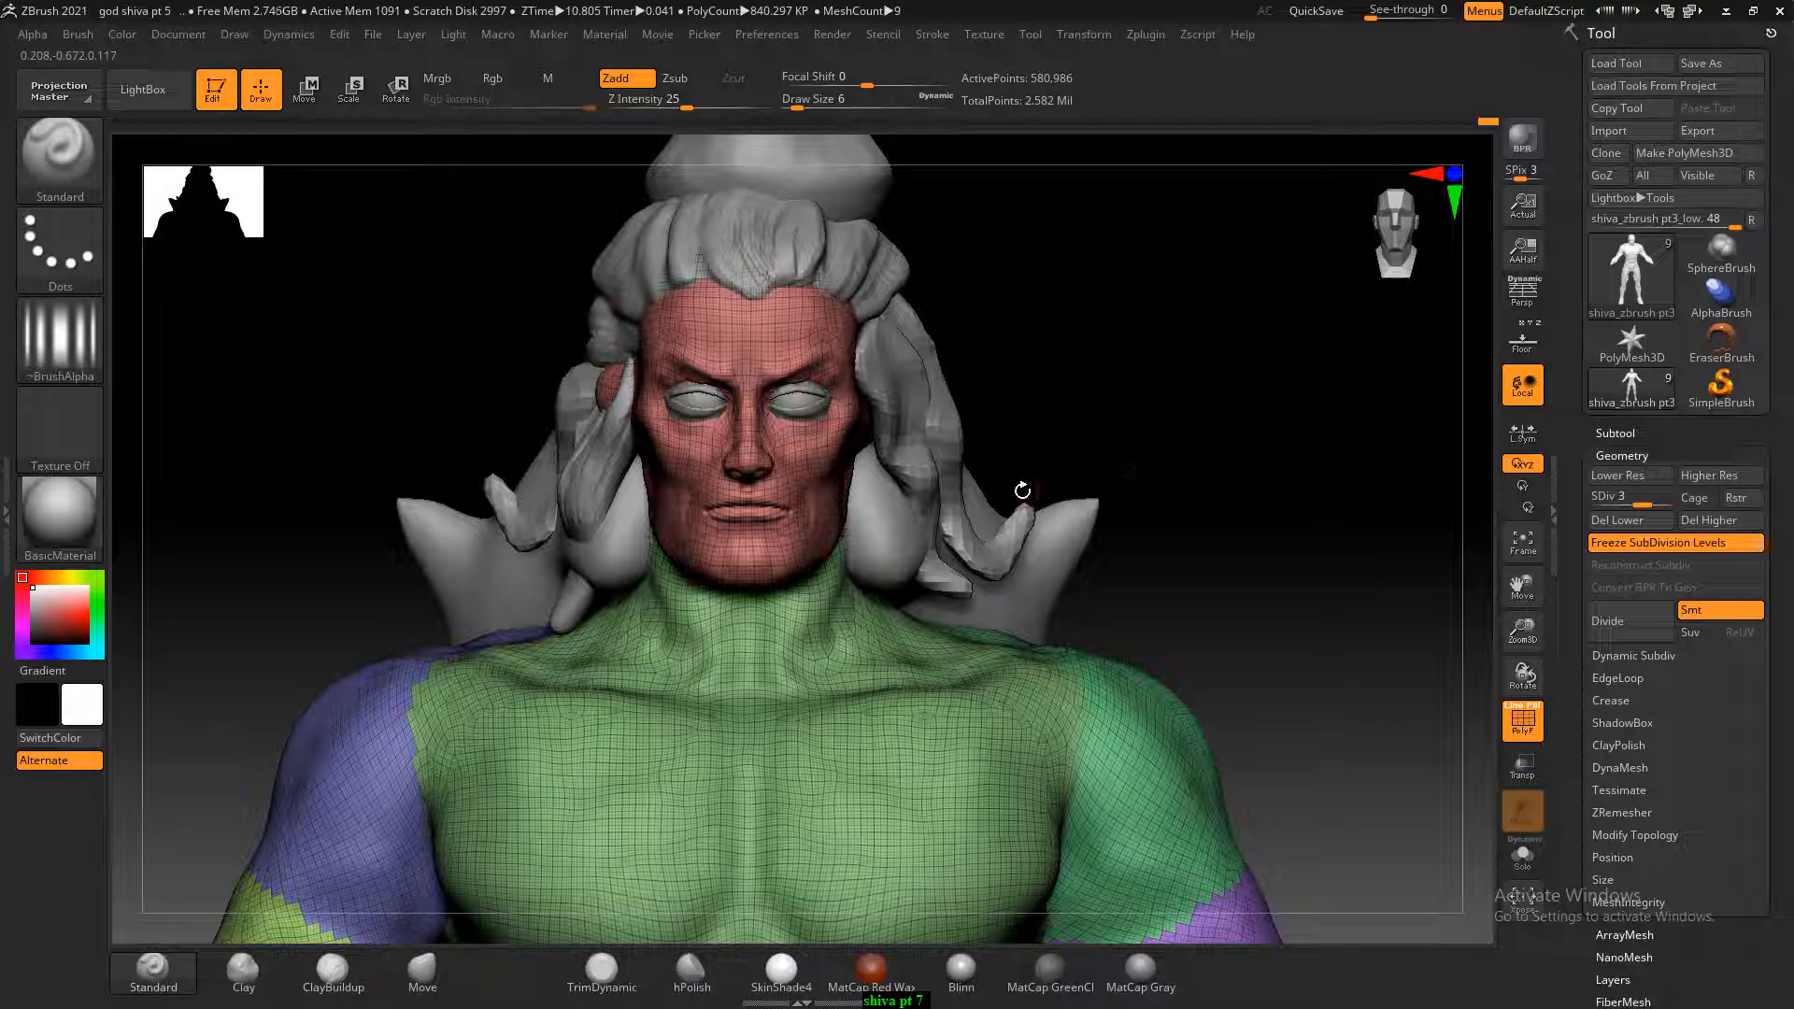
mouse_move(1232, 427)
mouse_down()
mouse_move(1214, 384)
mouse_move(1181, 373)
mouse_move(1197, 445)
mouse_up()
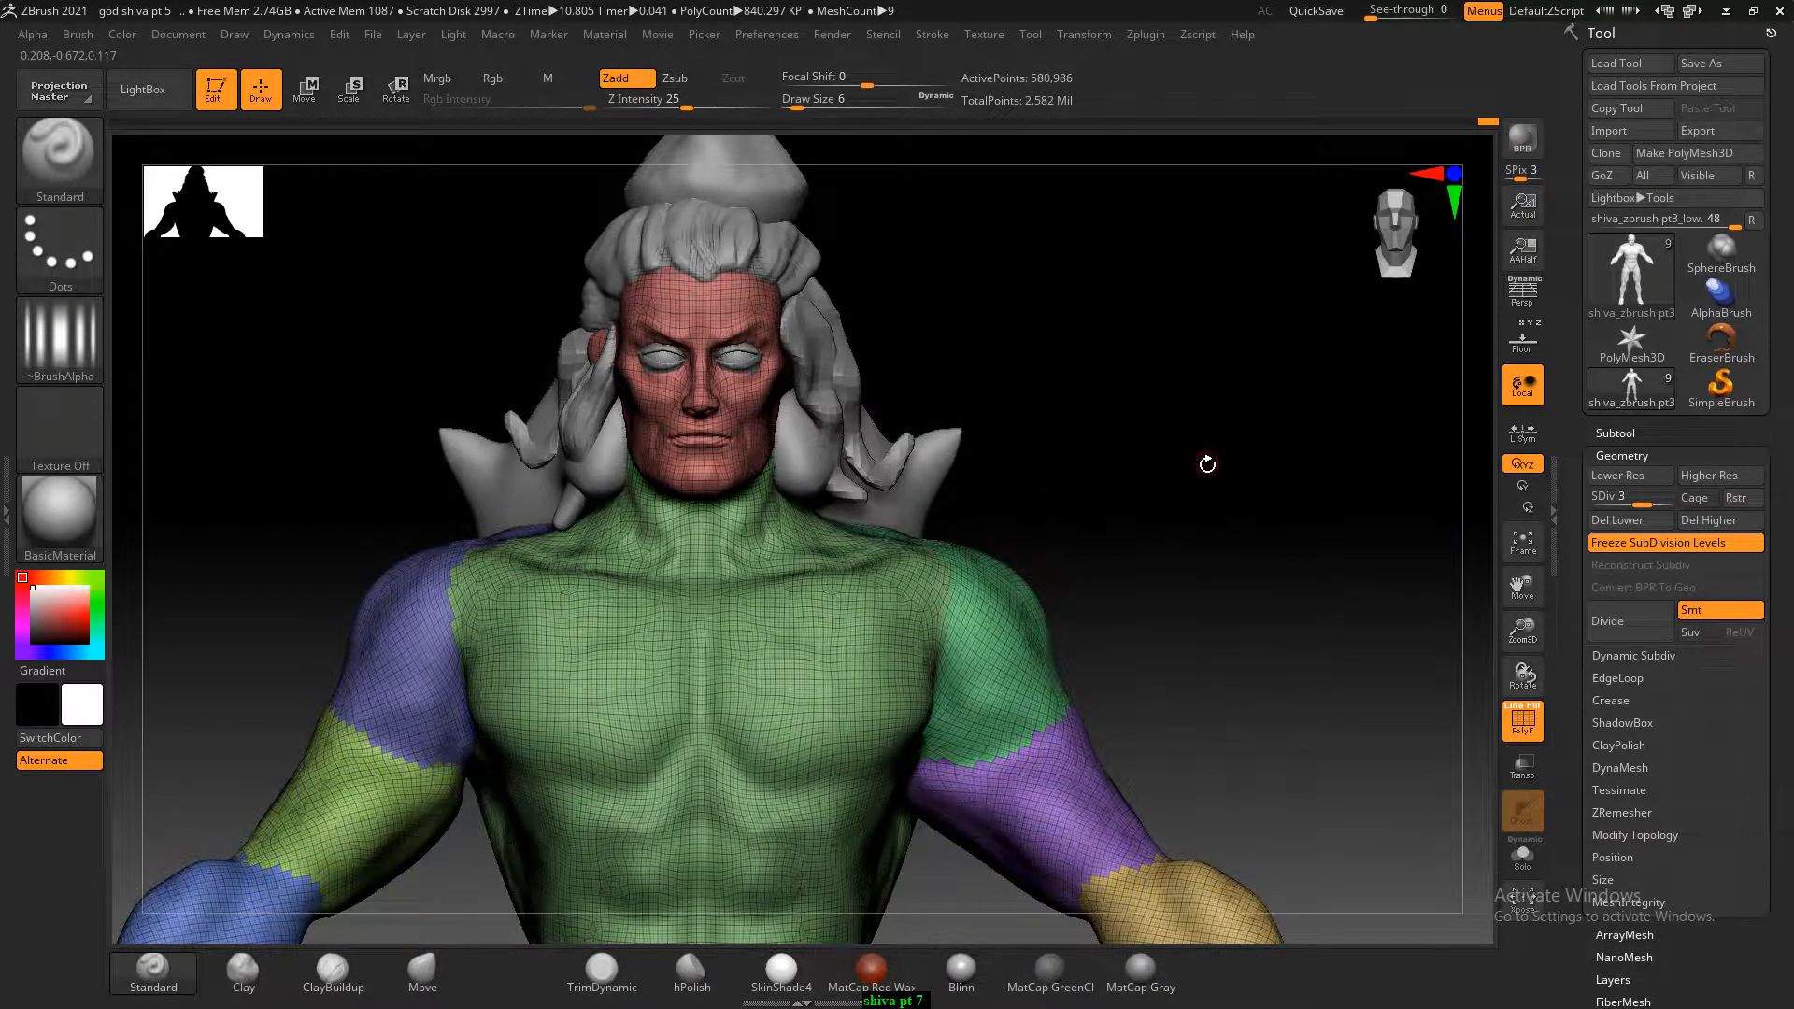
drag(1286, 412, 1213, 454)
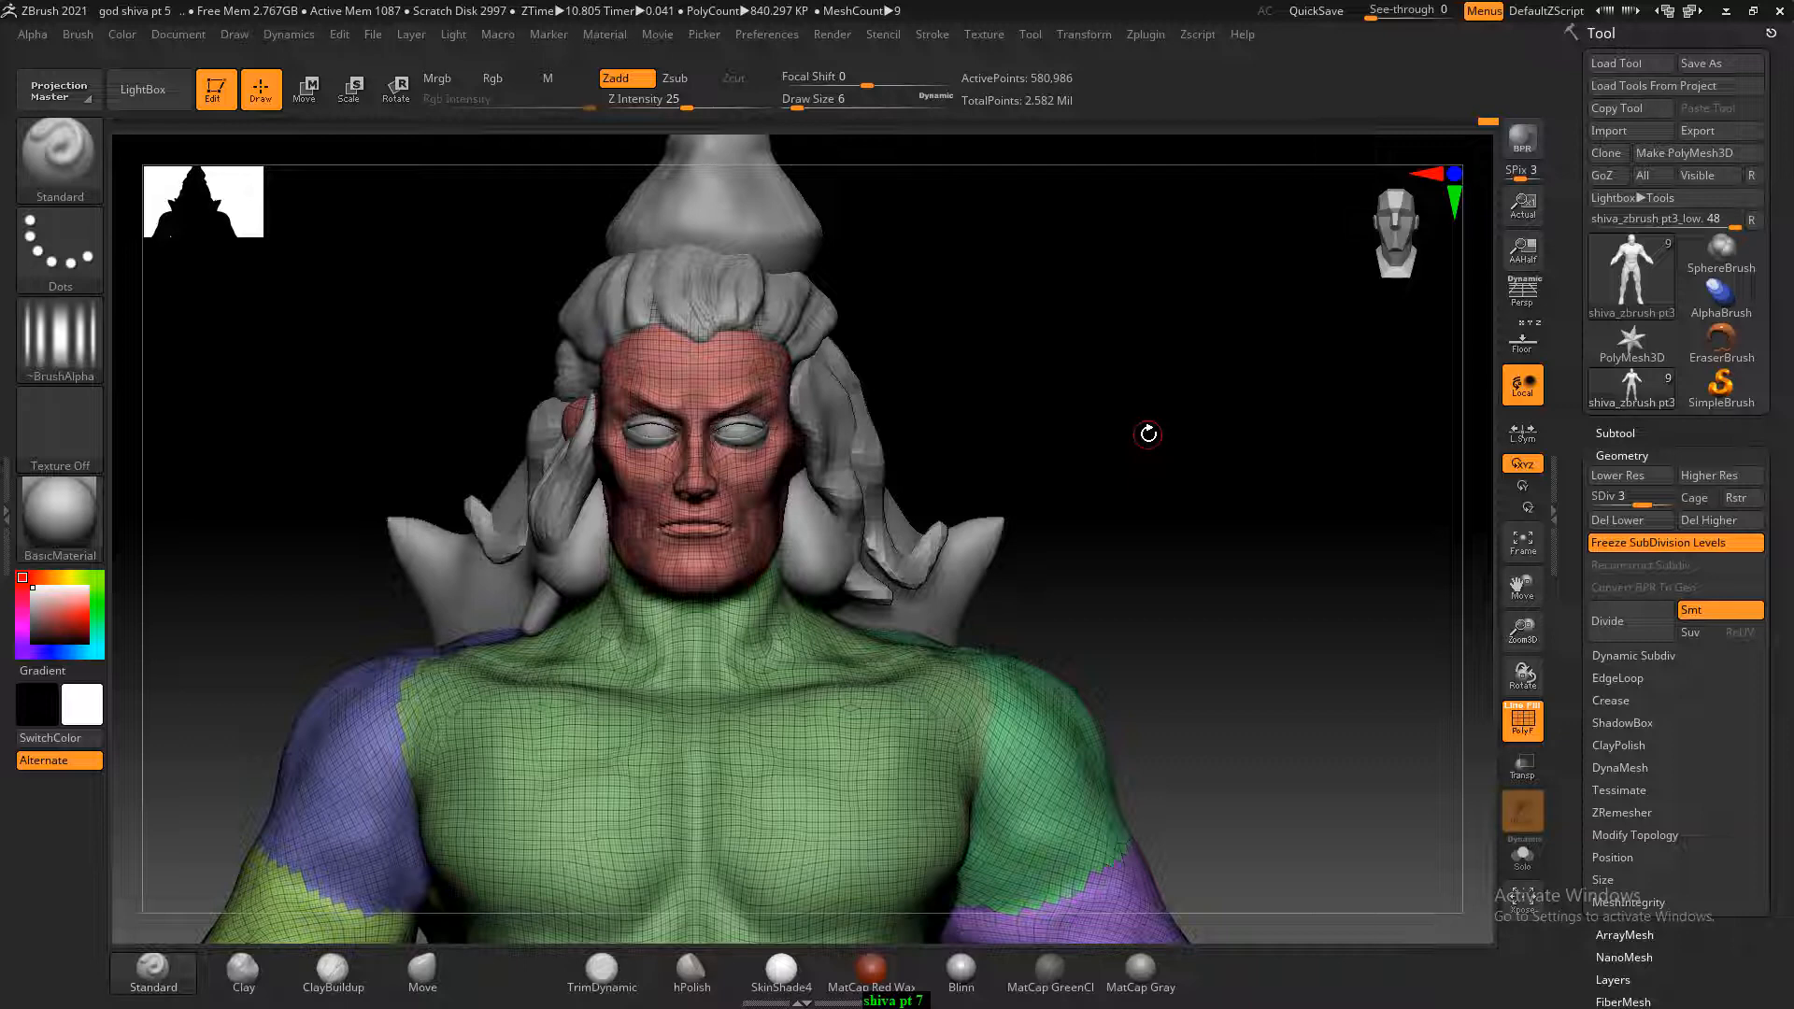
mouse_move(1298, 698)
mouse_down()
mouse_move(1254, 628)
mouse_move(1313, 619)
mouse_up()
key(shift)
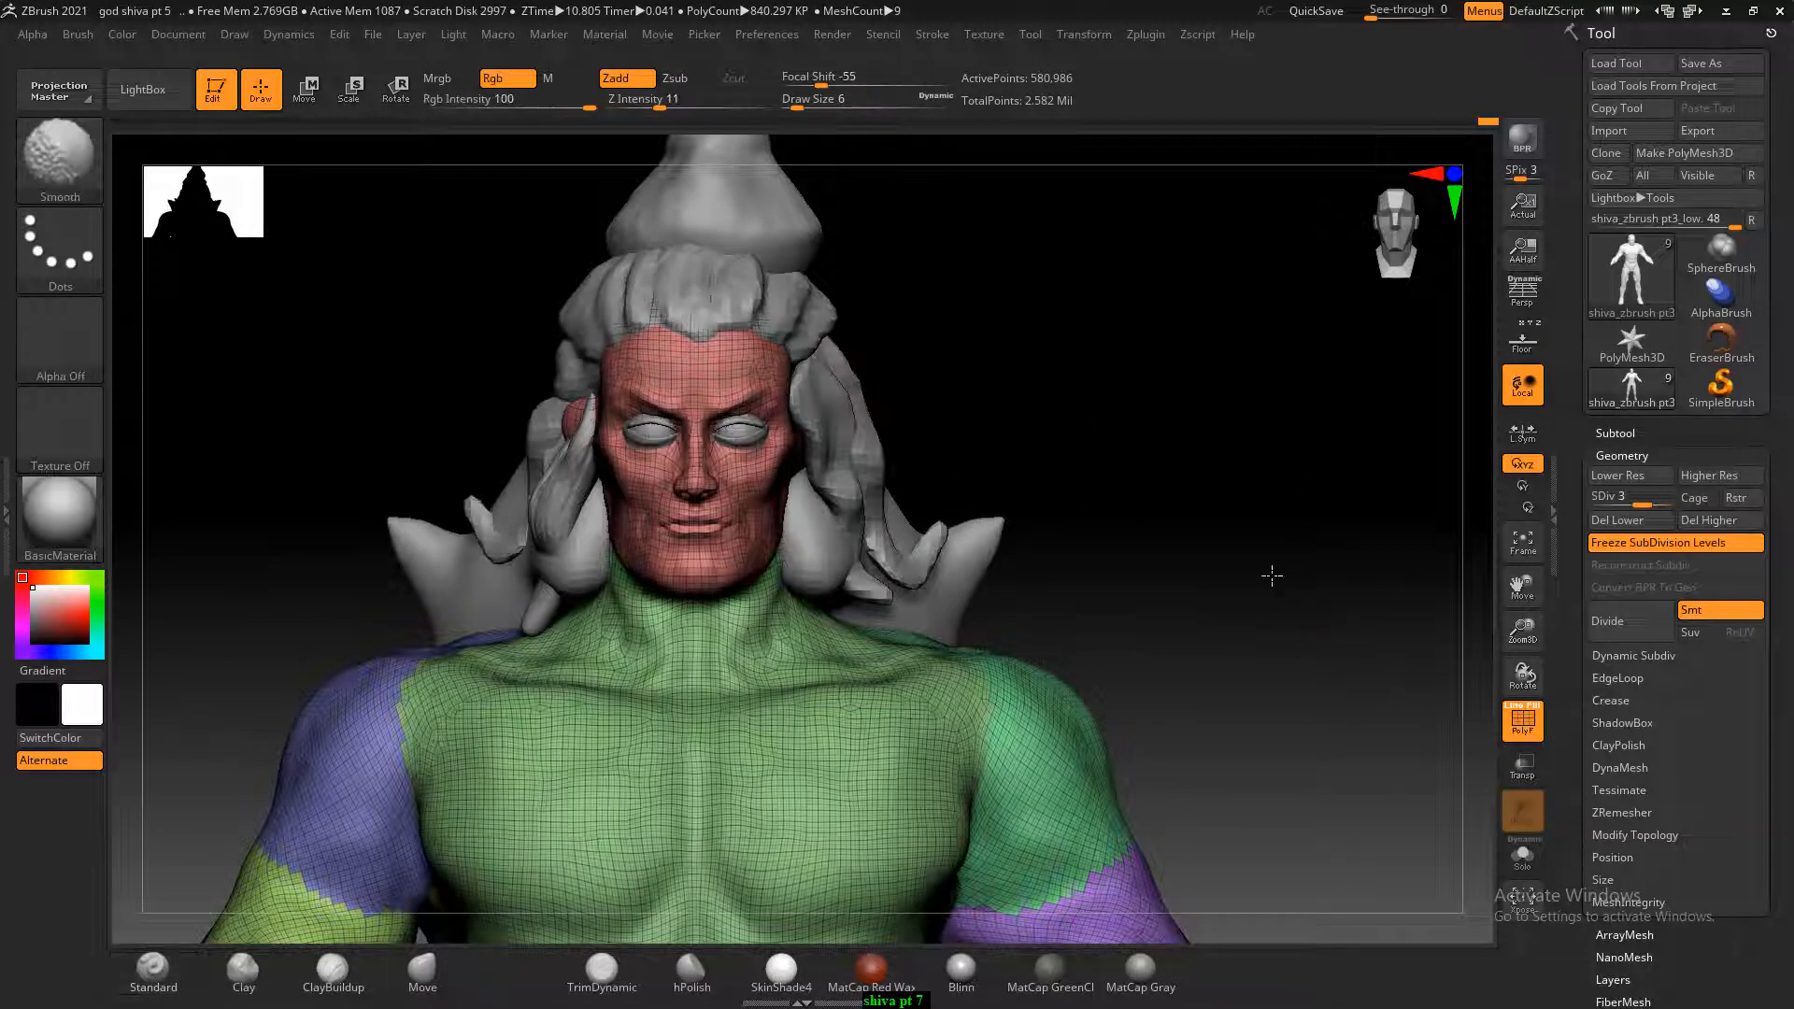
key(shift+f)
Show the floor reference image behind the model and compare the body's outline with the full-figure concept art.
mouse_move(1208, 583)
mouse_down()
mouse_move(1234, 602)
mouse_move(1277, 345)
mouse_move(1253, 300)
mouse_up()
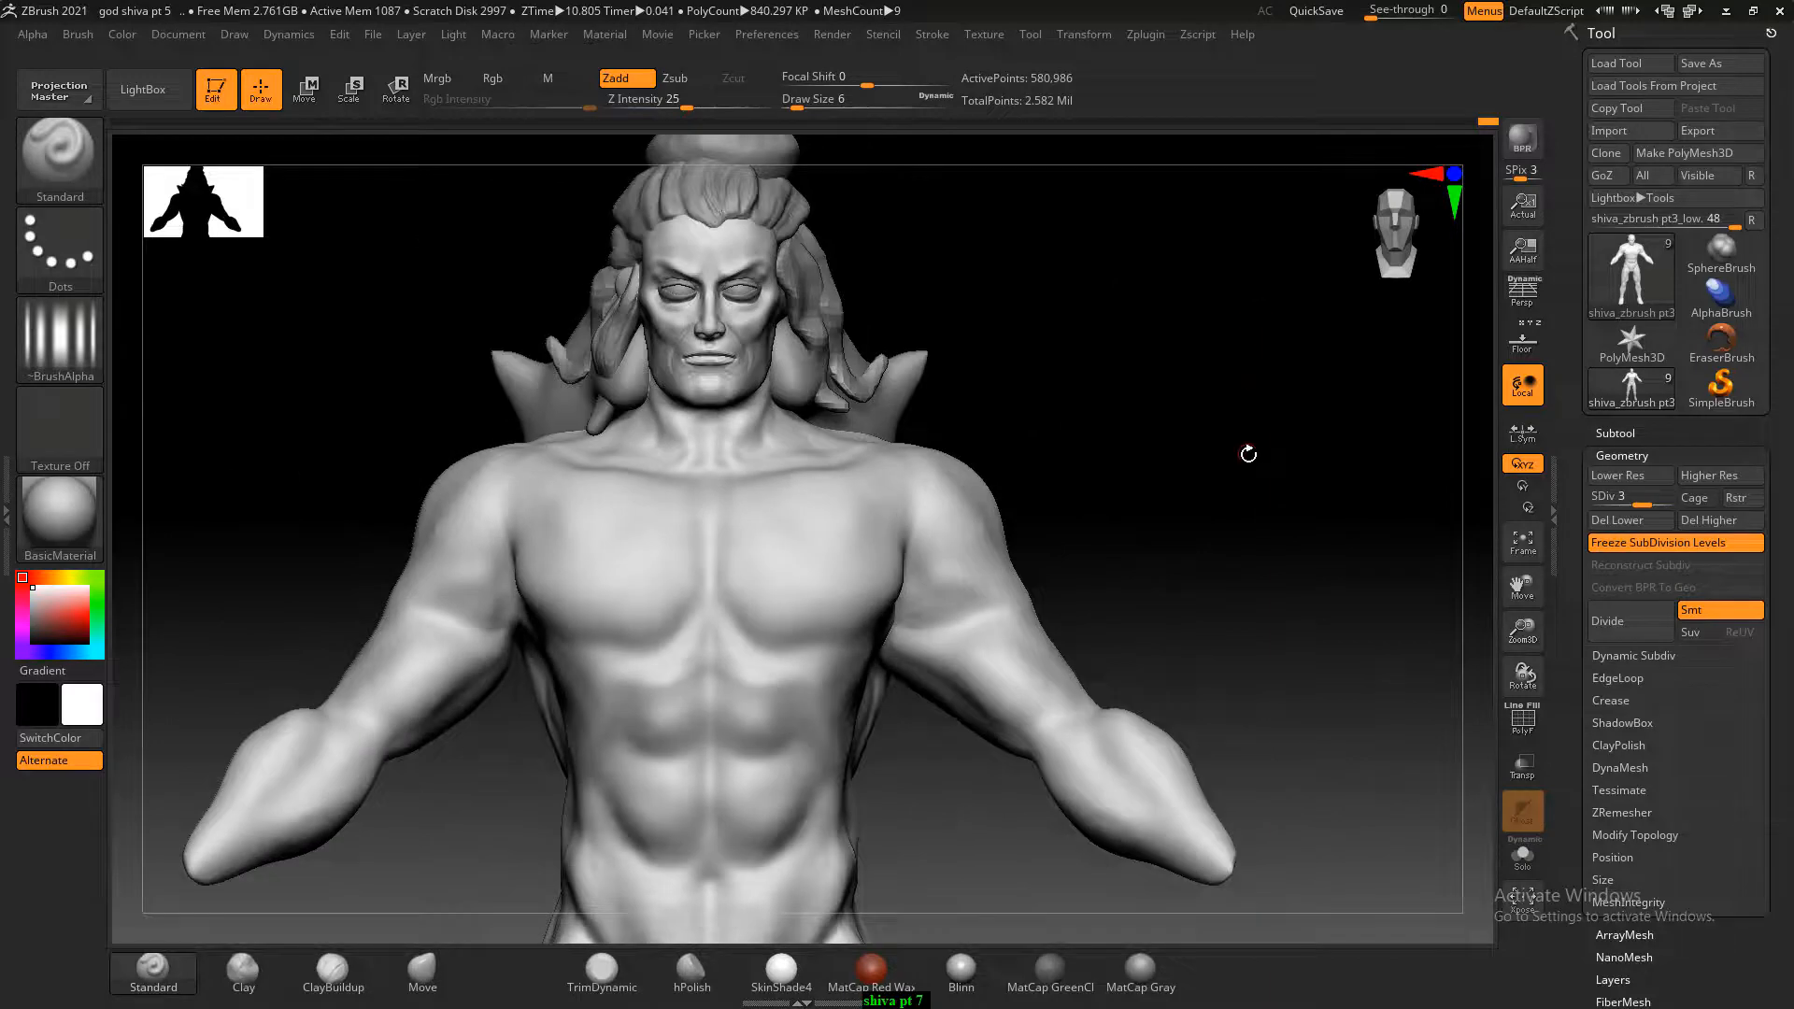
alt+drag(1249, 454, 1253, 392)
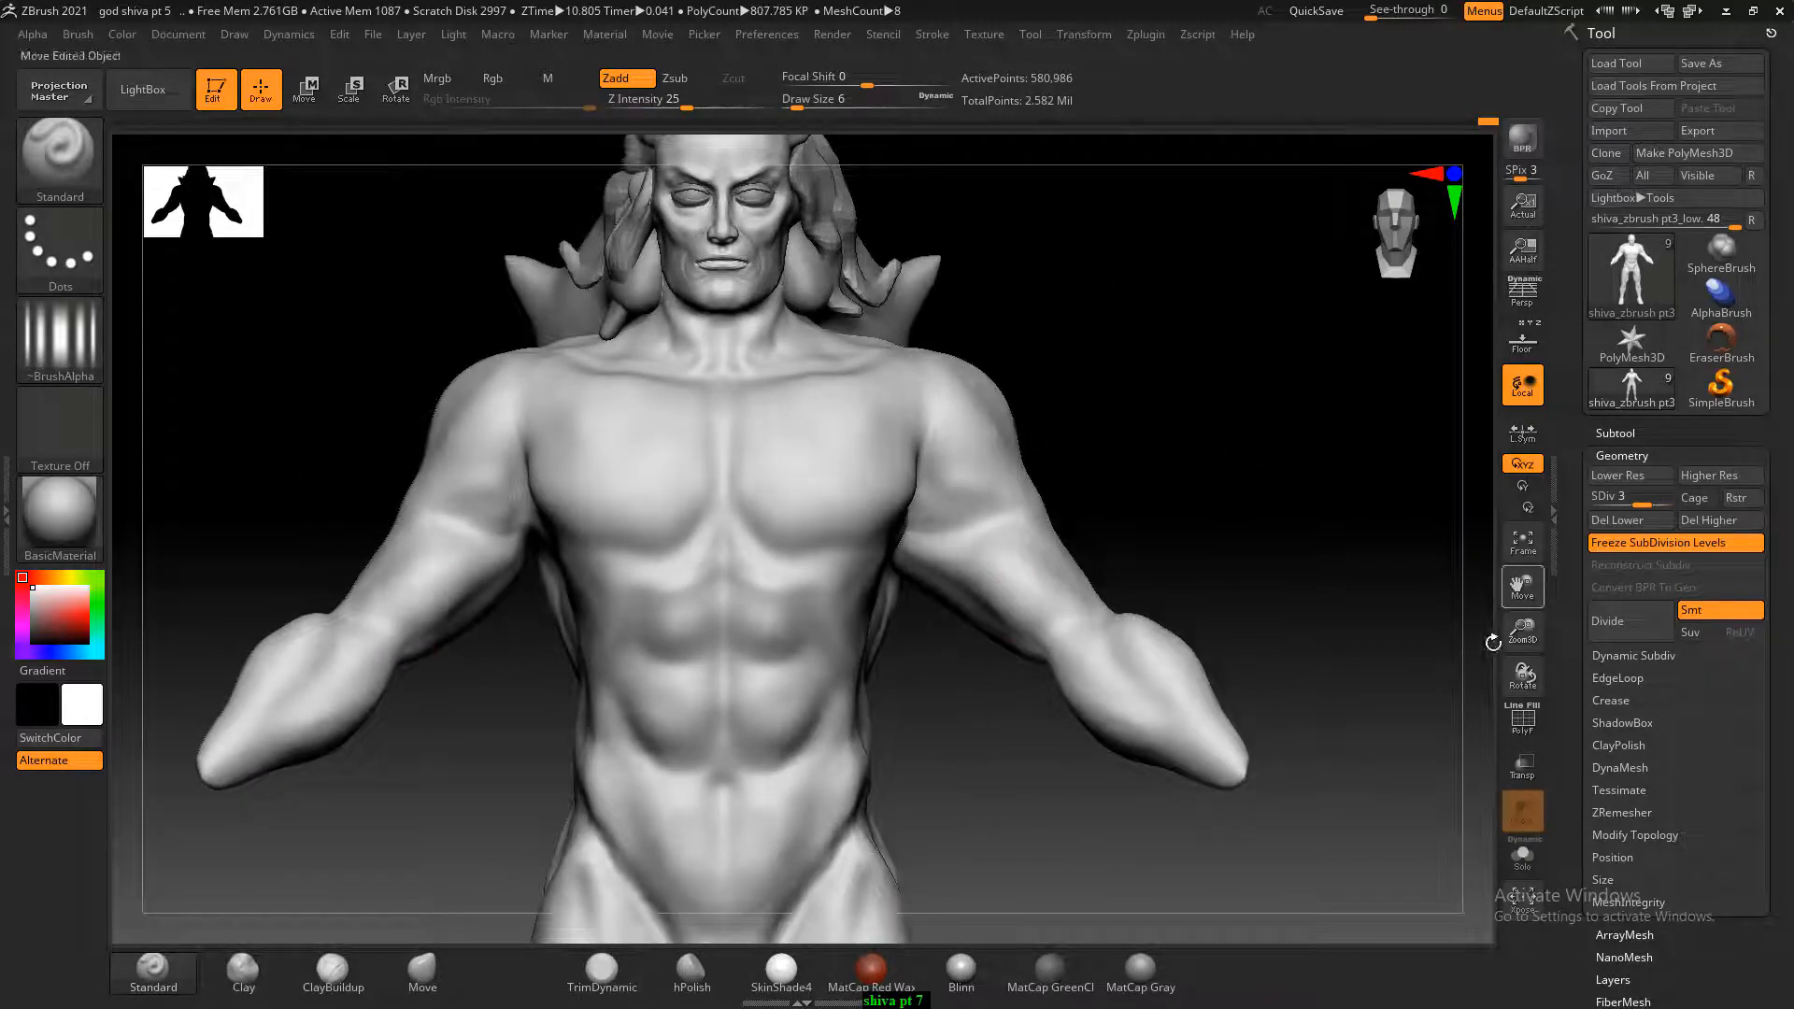
click(1522, 344)
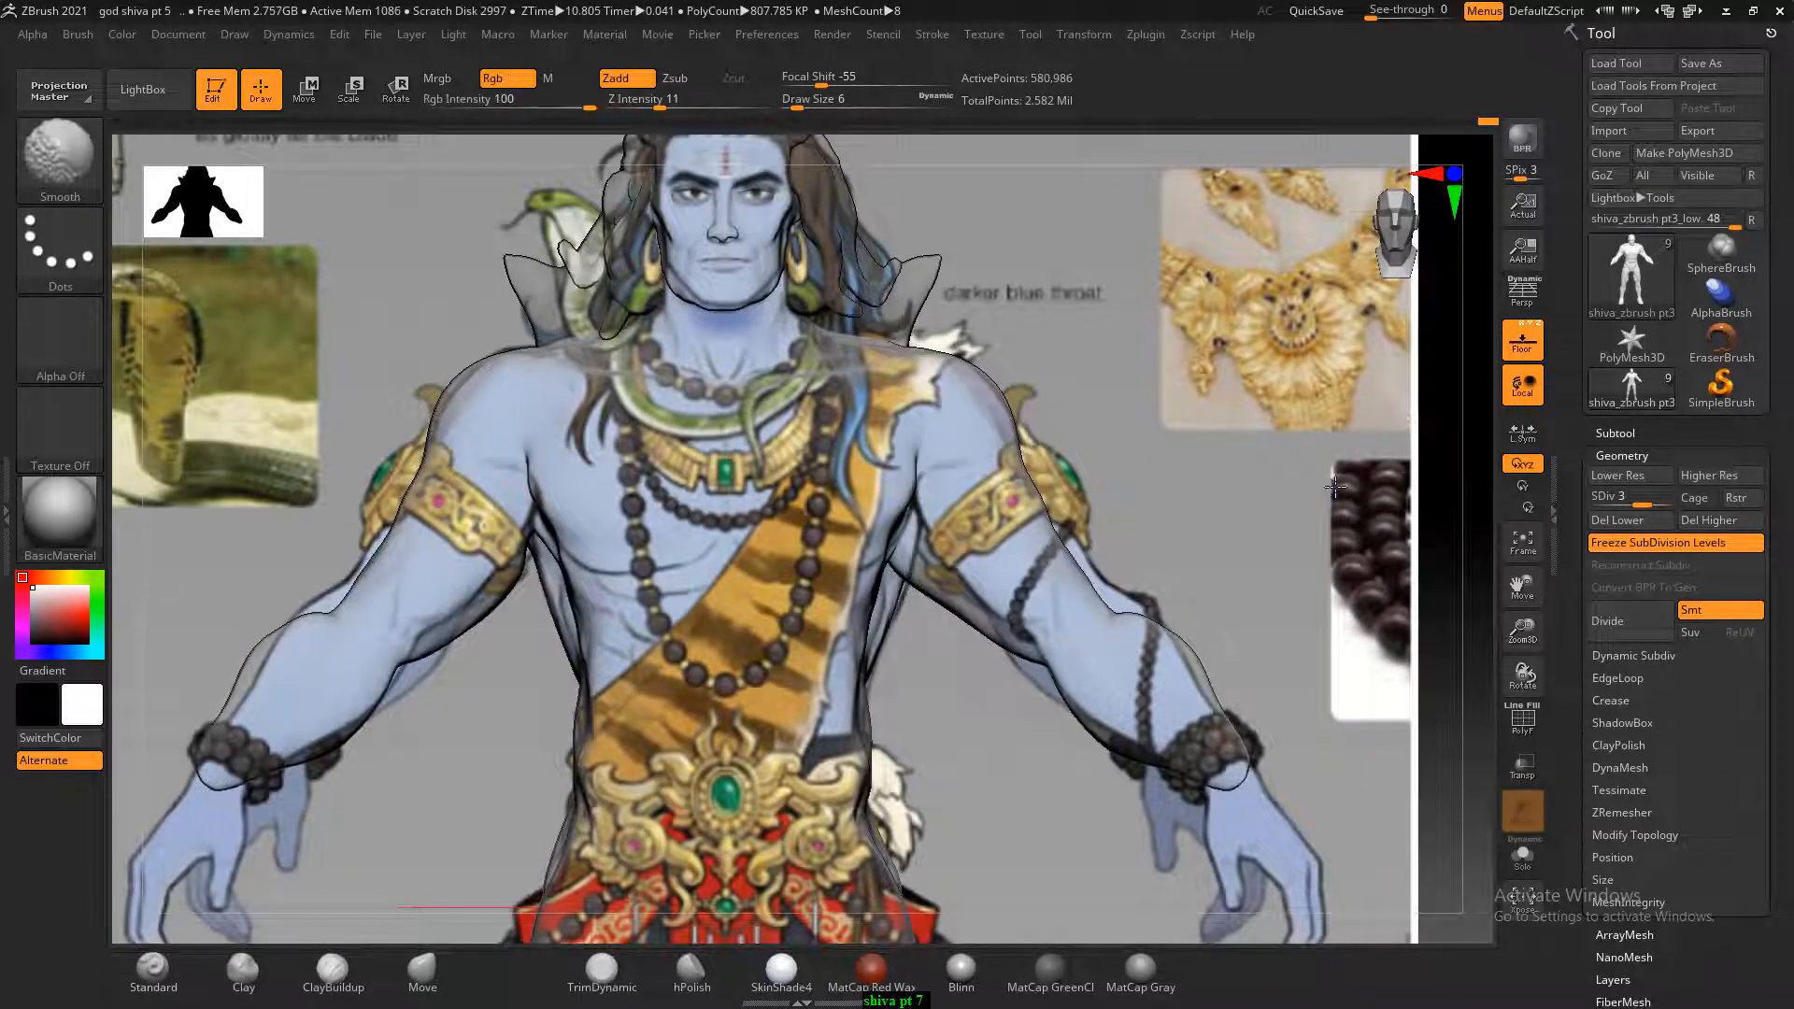
alt+drag(1296, 497, 1281, 613)
Append a Cylinder3D mesh as a new subtool of the Shiva model.
click(1613, 433)
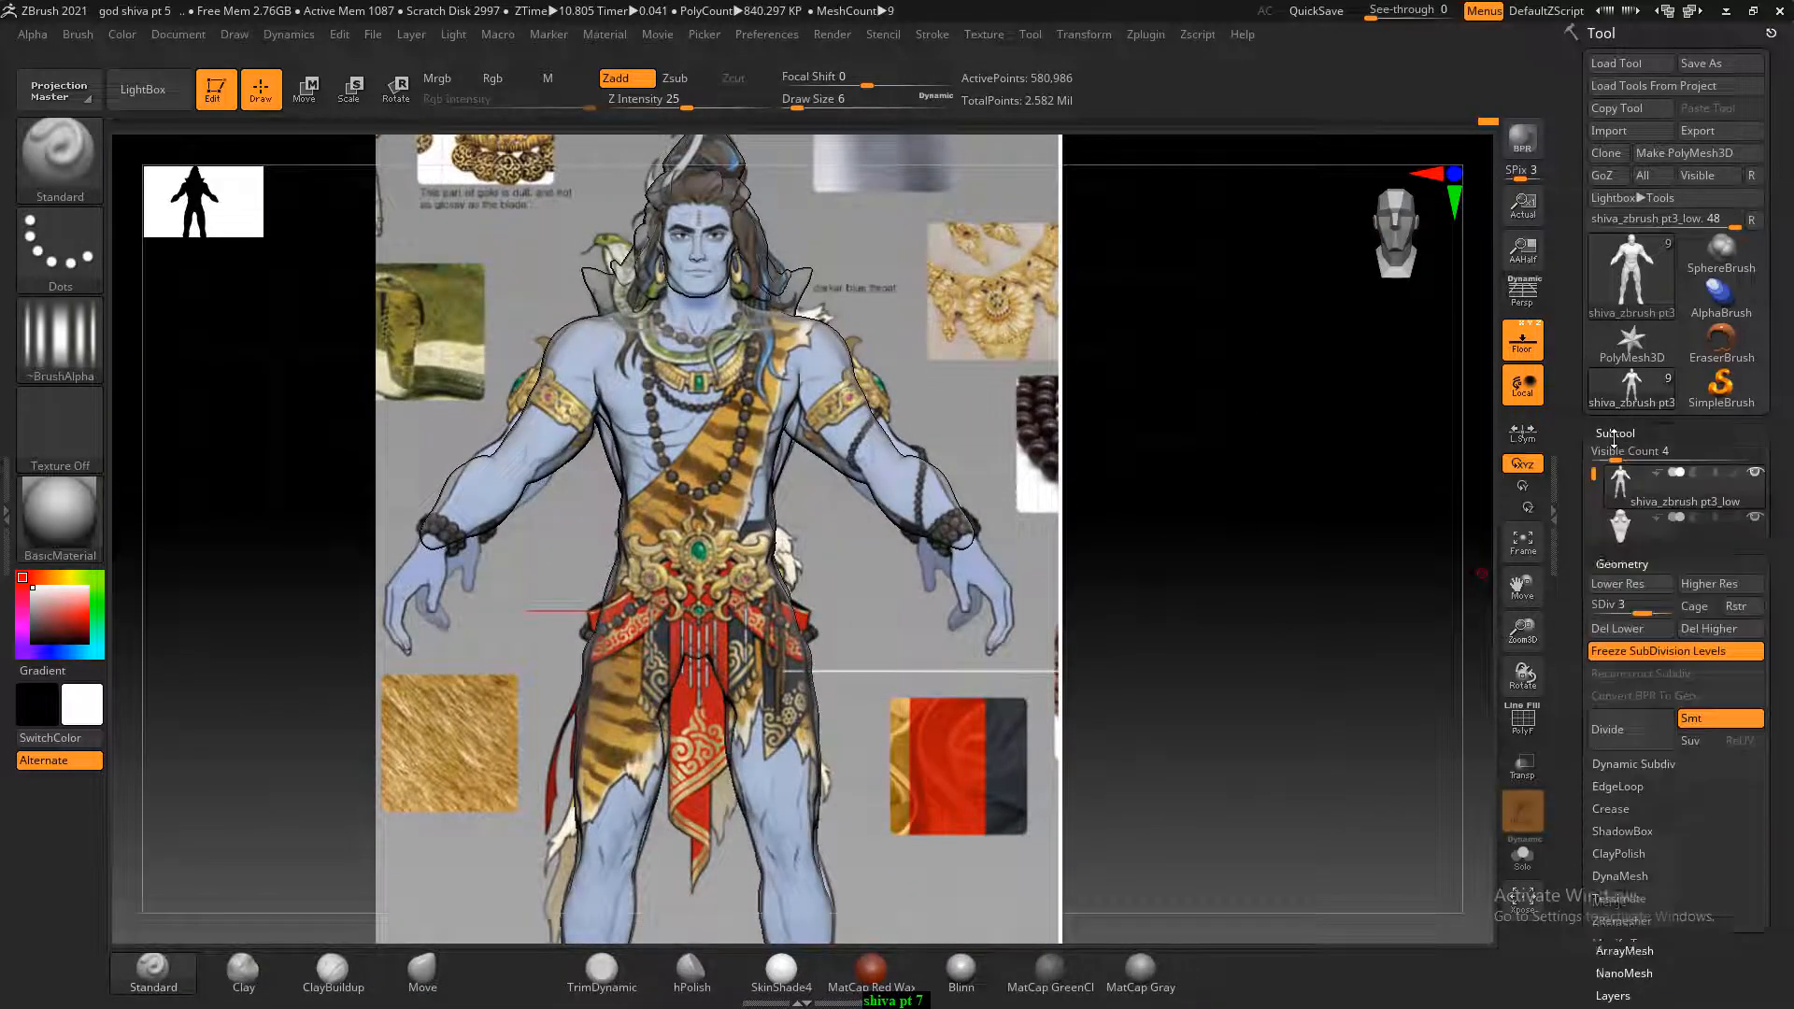
drag(1572, 603, 1570, 482)
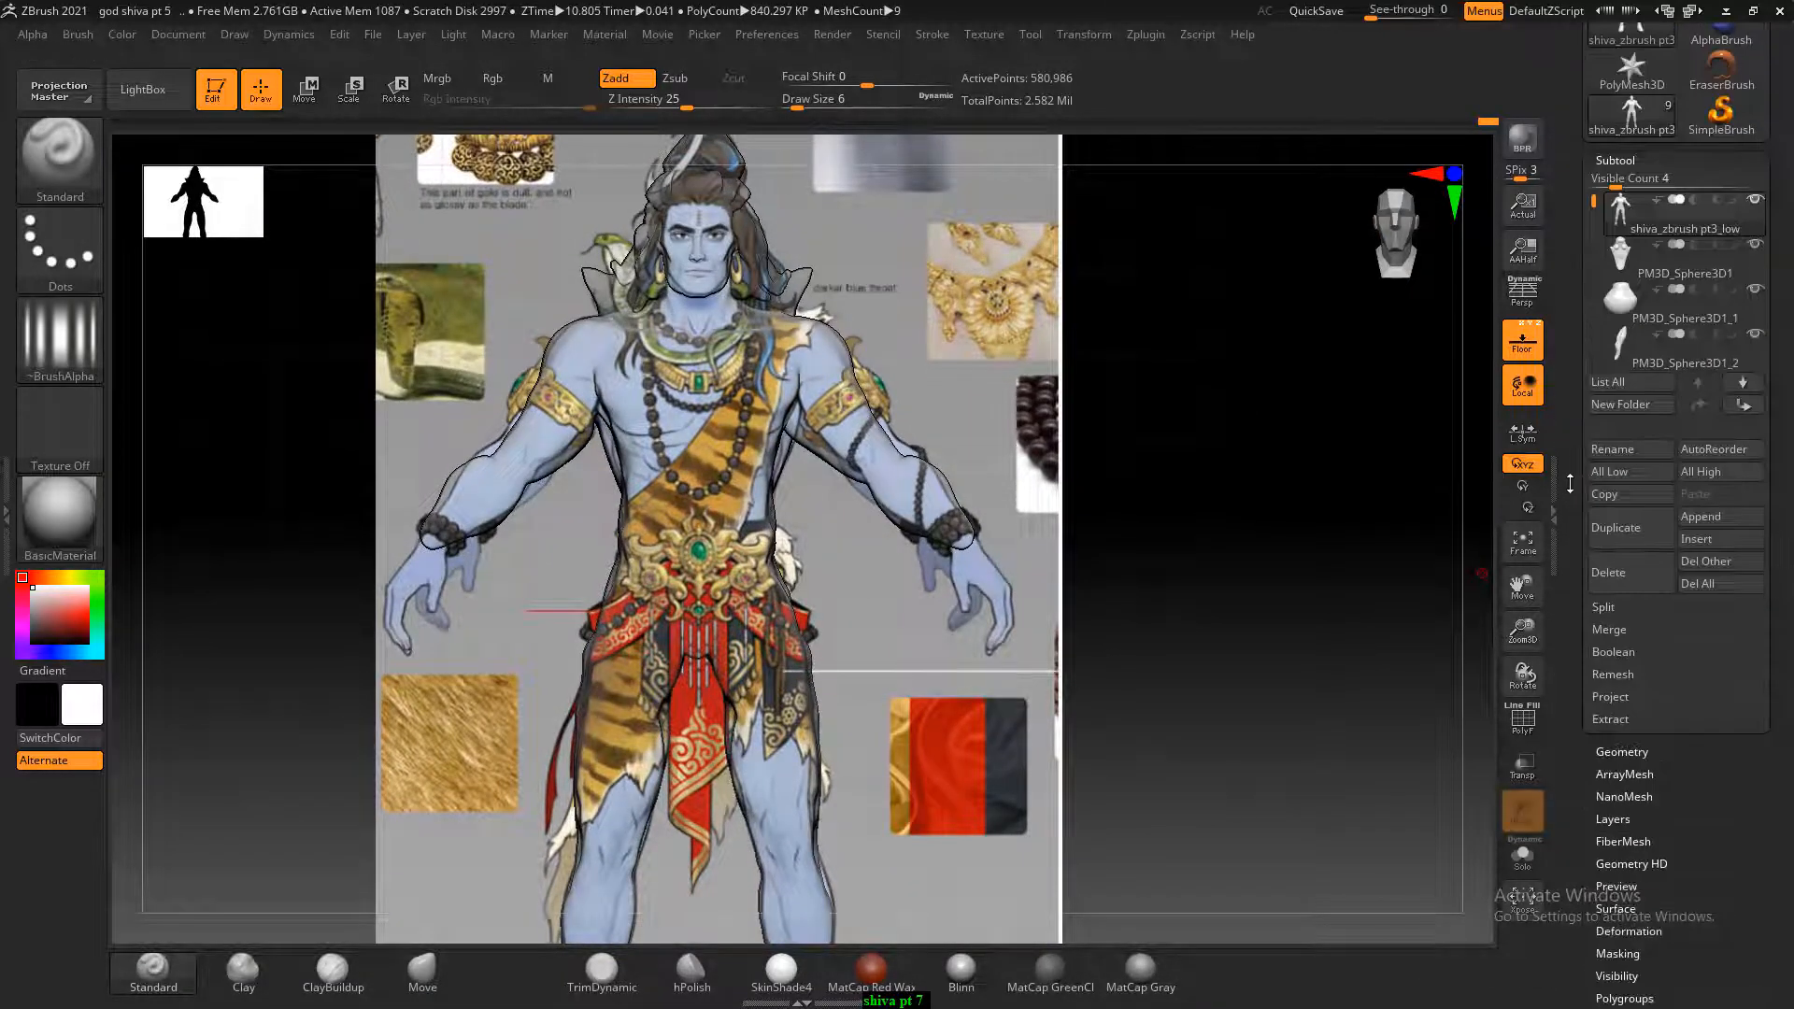
click(1730, 520)
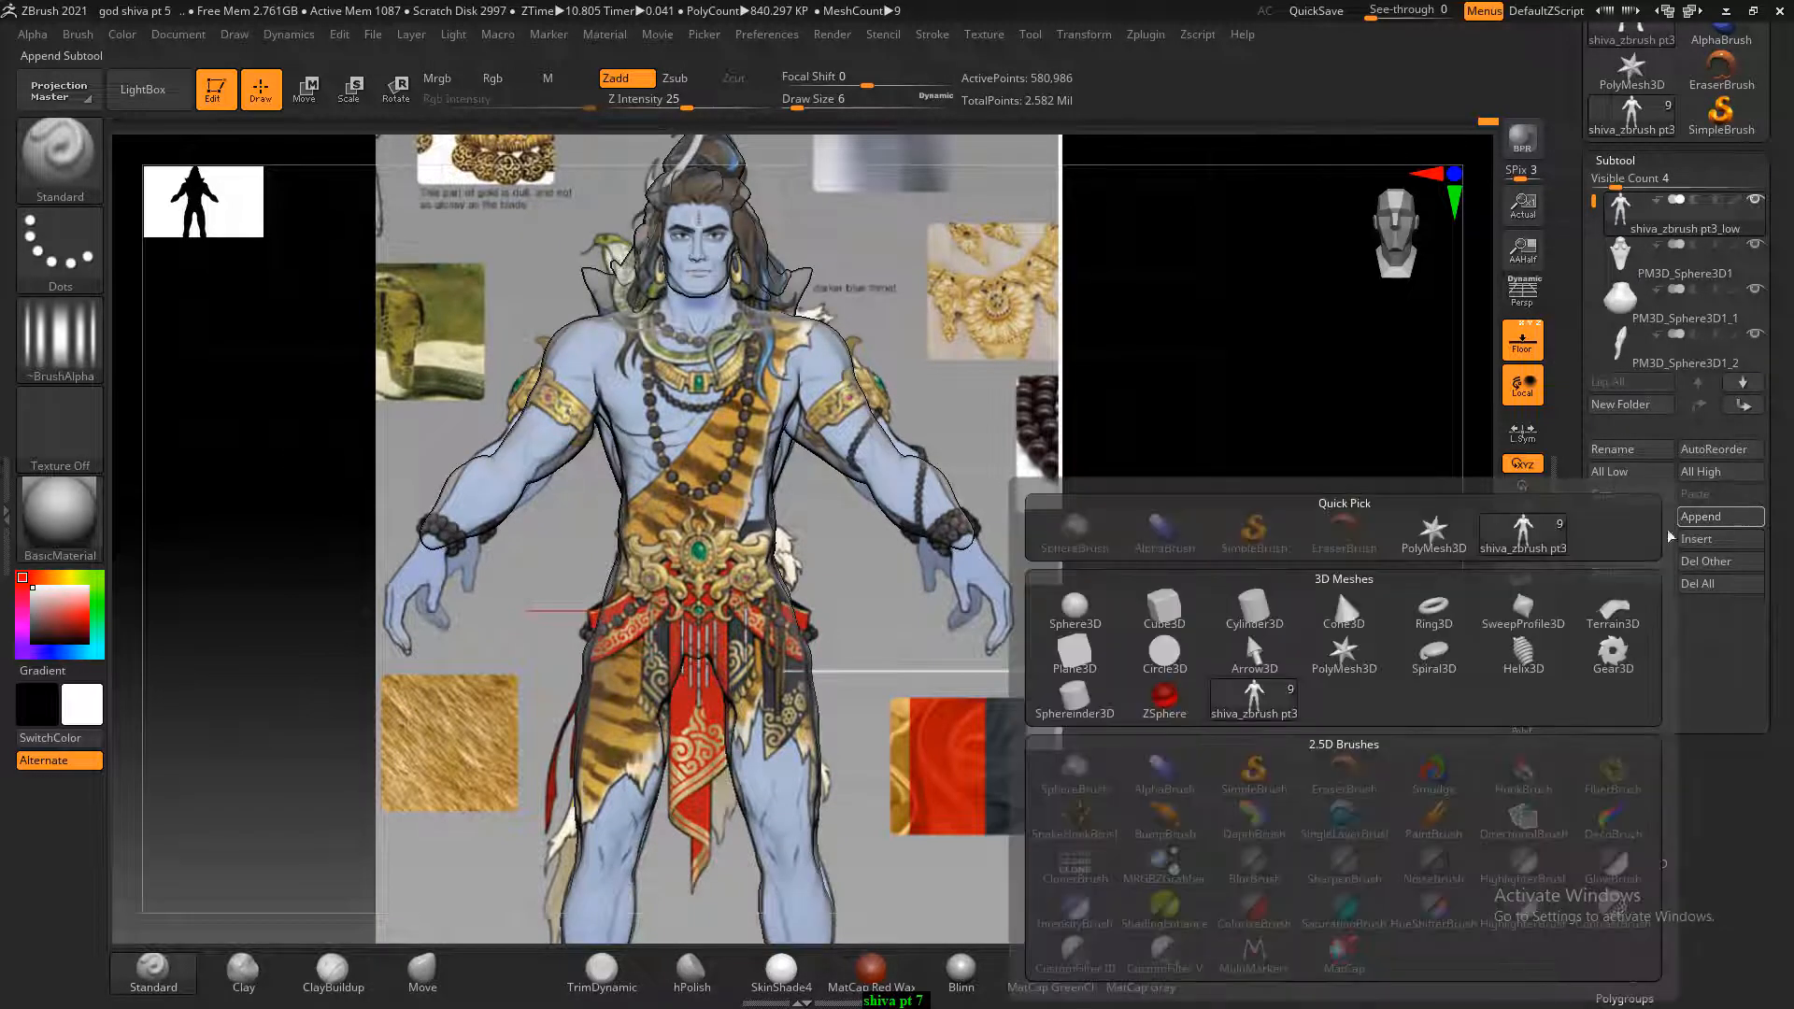
click(1273, 609)
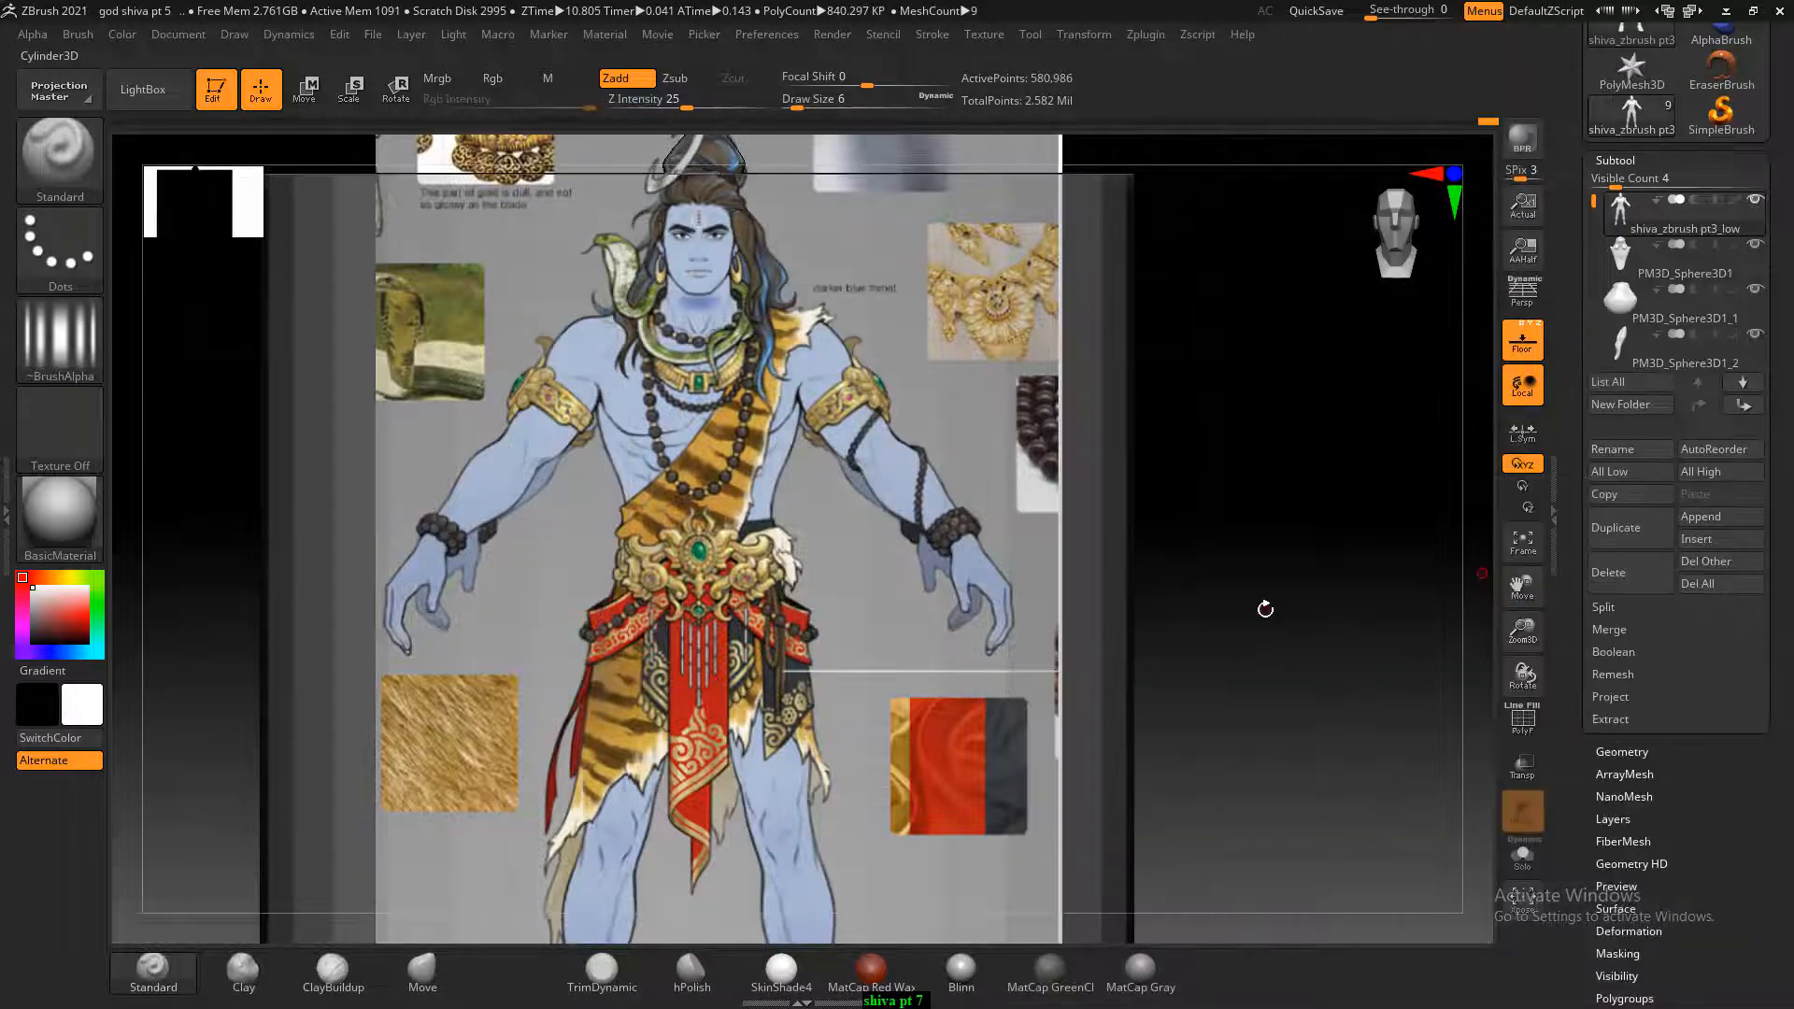
Frame the whole model, hide the floor reference image, and make the appended cylinder the active subtool.
drag(1357, 604, 1264, 525)
key(f)
click(1522, 342)
alt+click(981, 480)
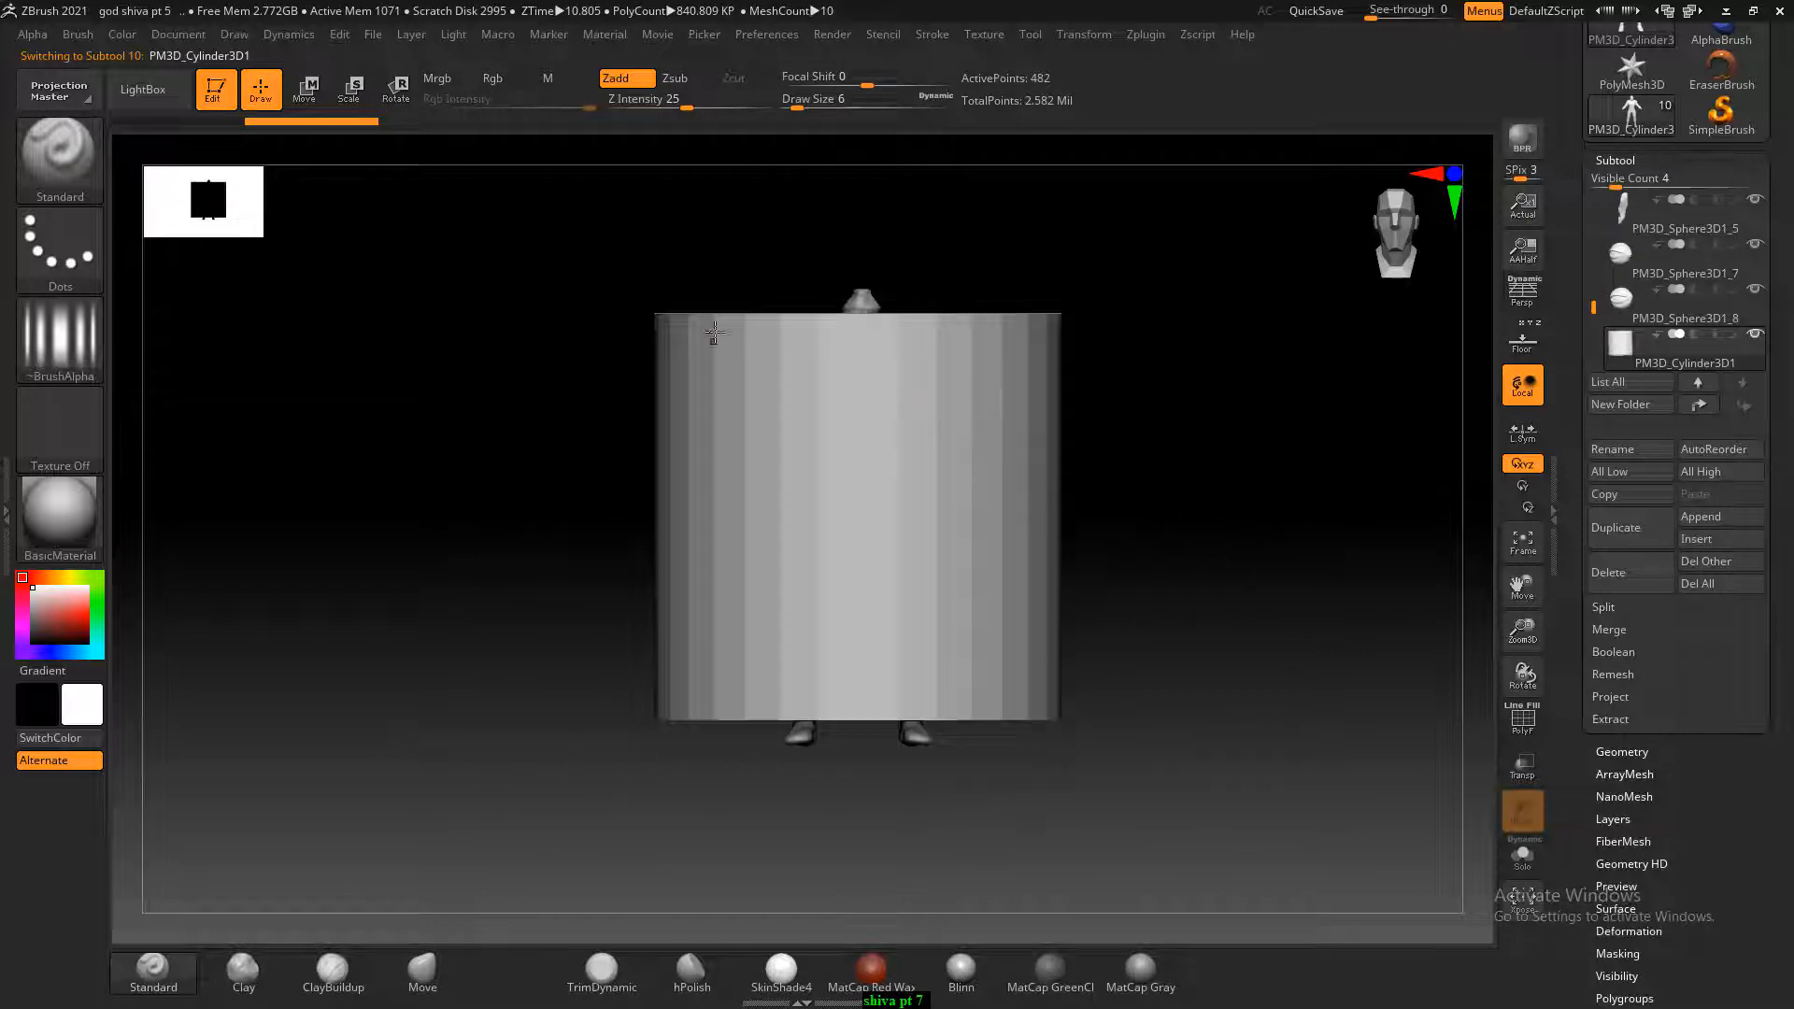
Scale the appended cylinder down with the gizmo and fit it around the hips, from the waist to the upper thighs.
click(350, 93)
drag(858, 513, 564, 518)
alt+drag(1102, 611, 1135, 785)
drag(858, 515, 795, 518)
drag(859, 405, 858, 449)
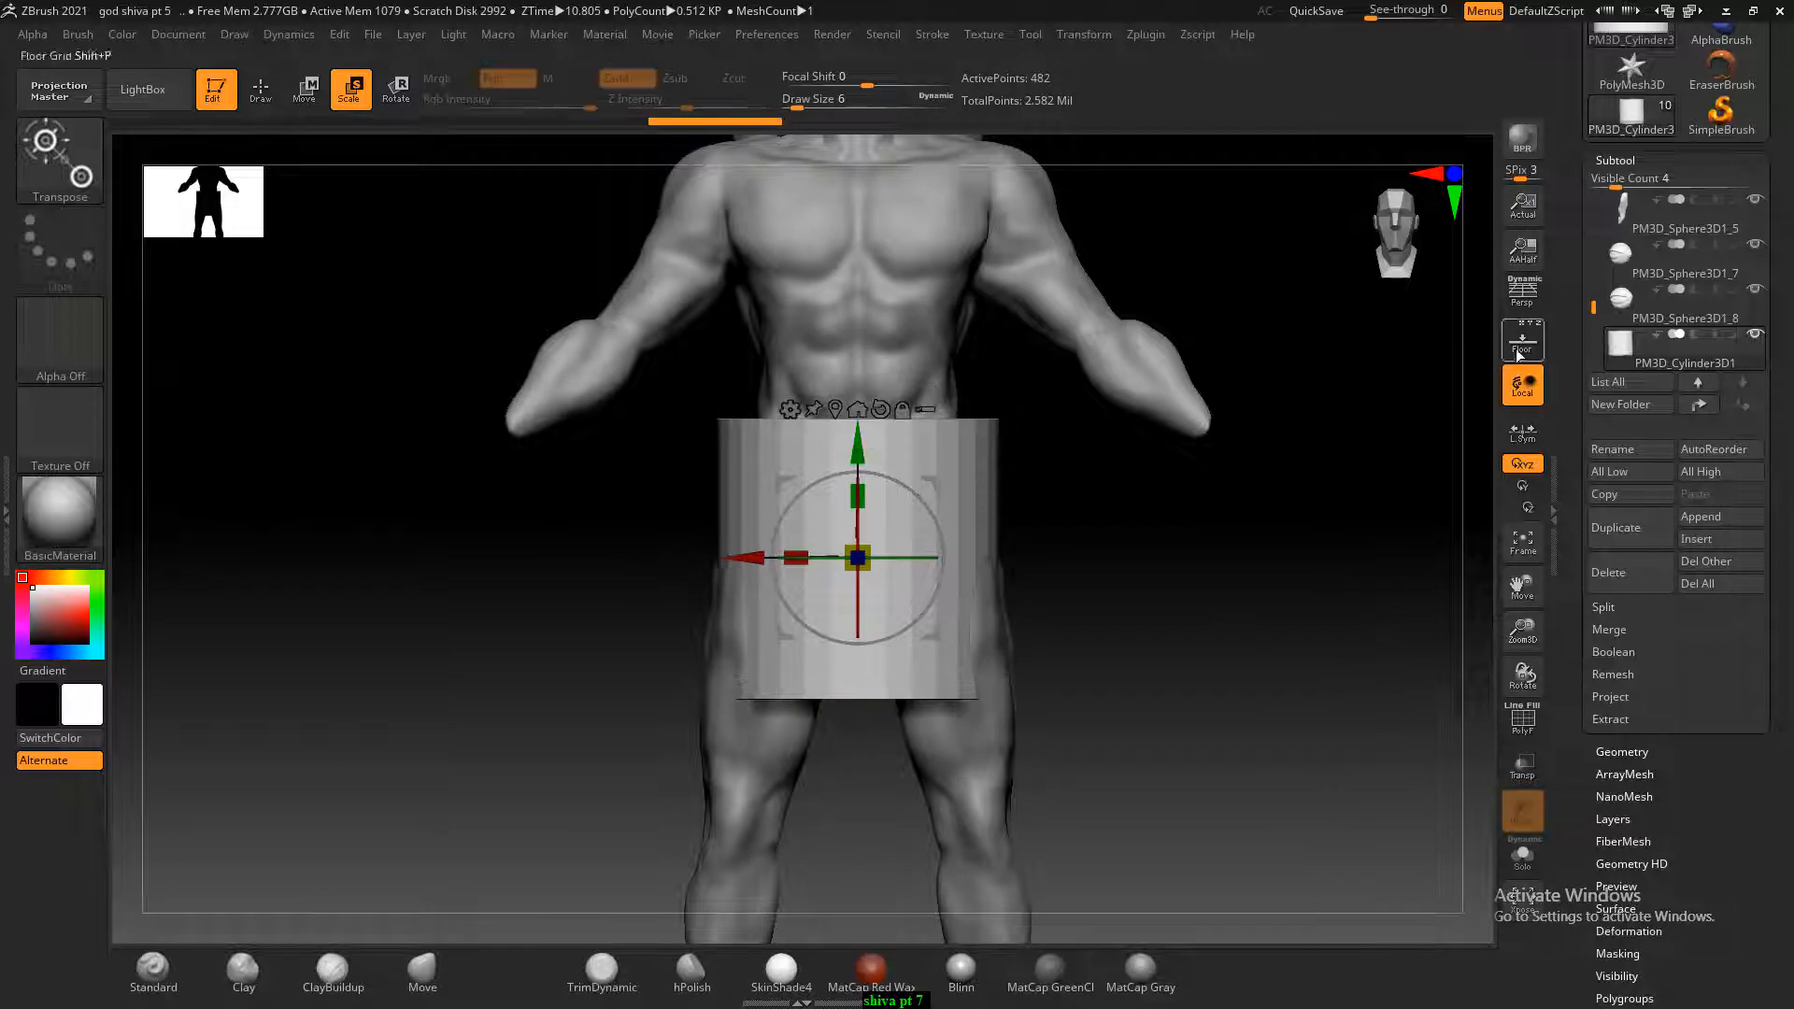
Show the floor reference image and compare the cylinder with the concept's waist cloth in the front and side views.
click(1522, 342)
alt+drag(1286, 496, 1258, 435)
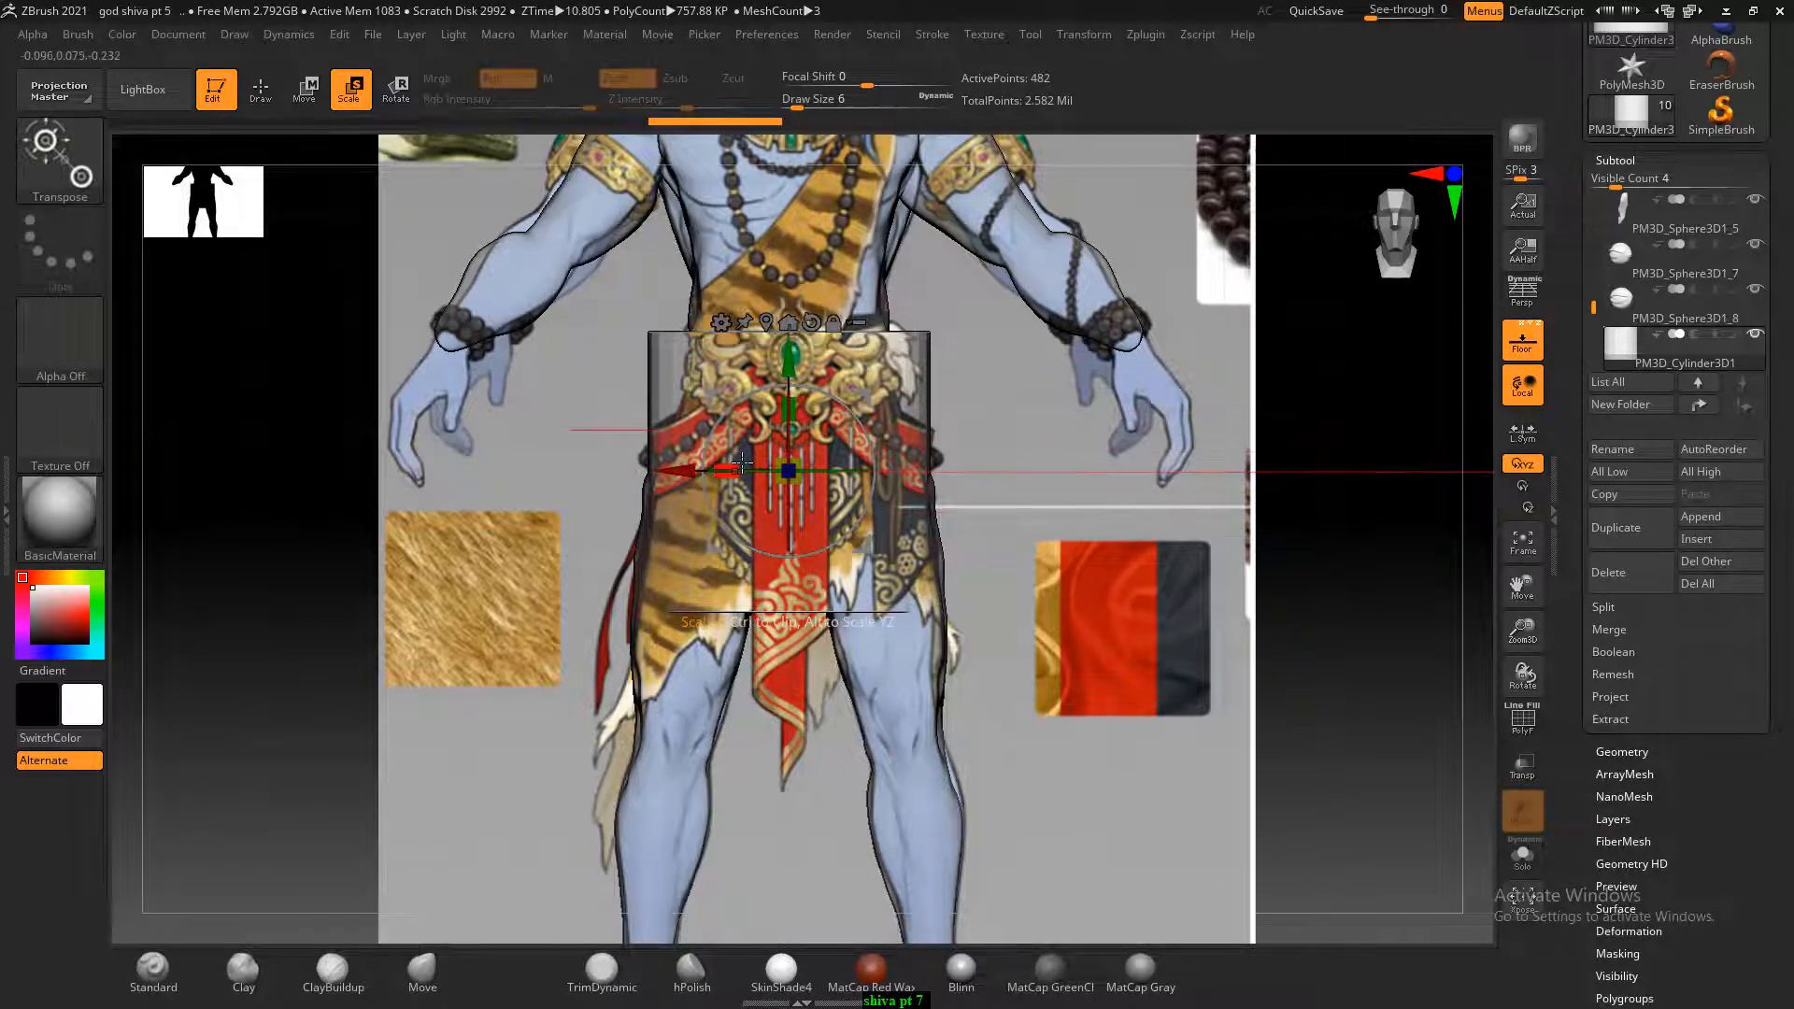
key(shift+z)
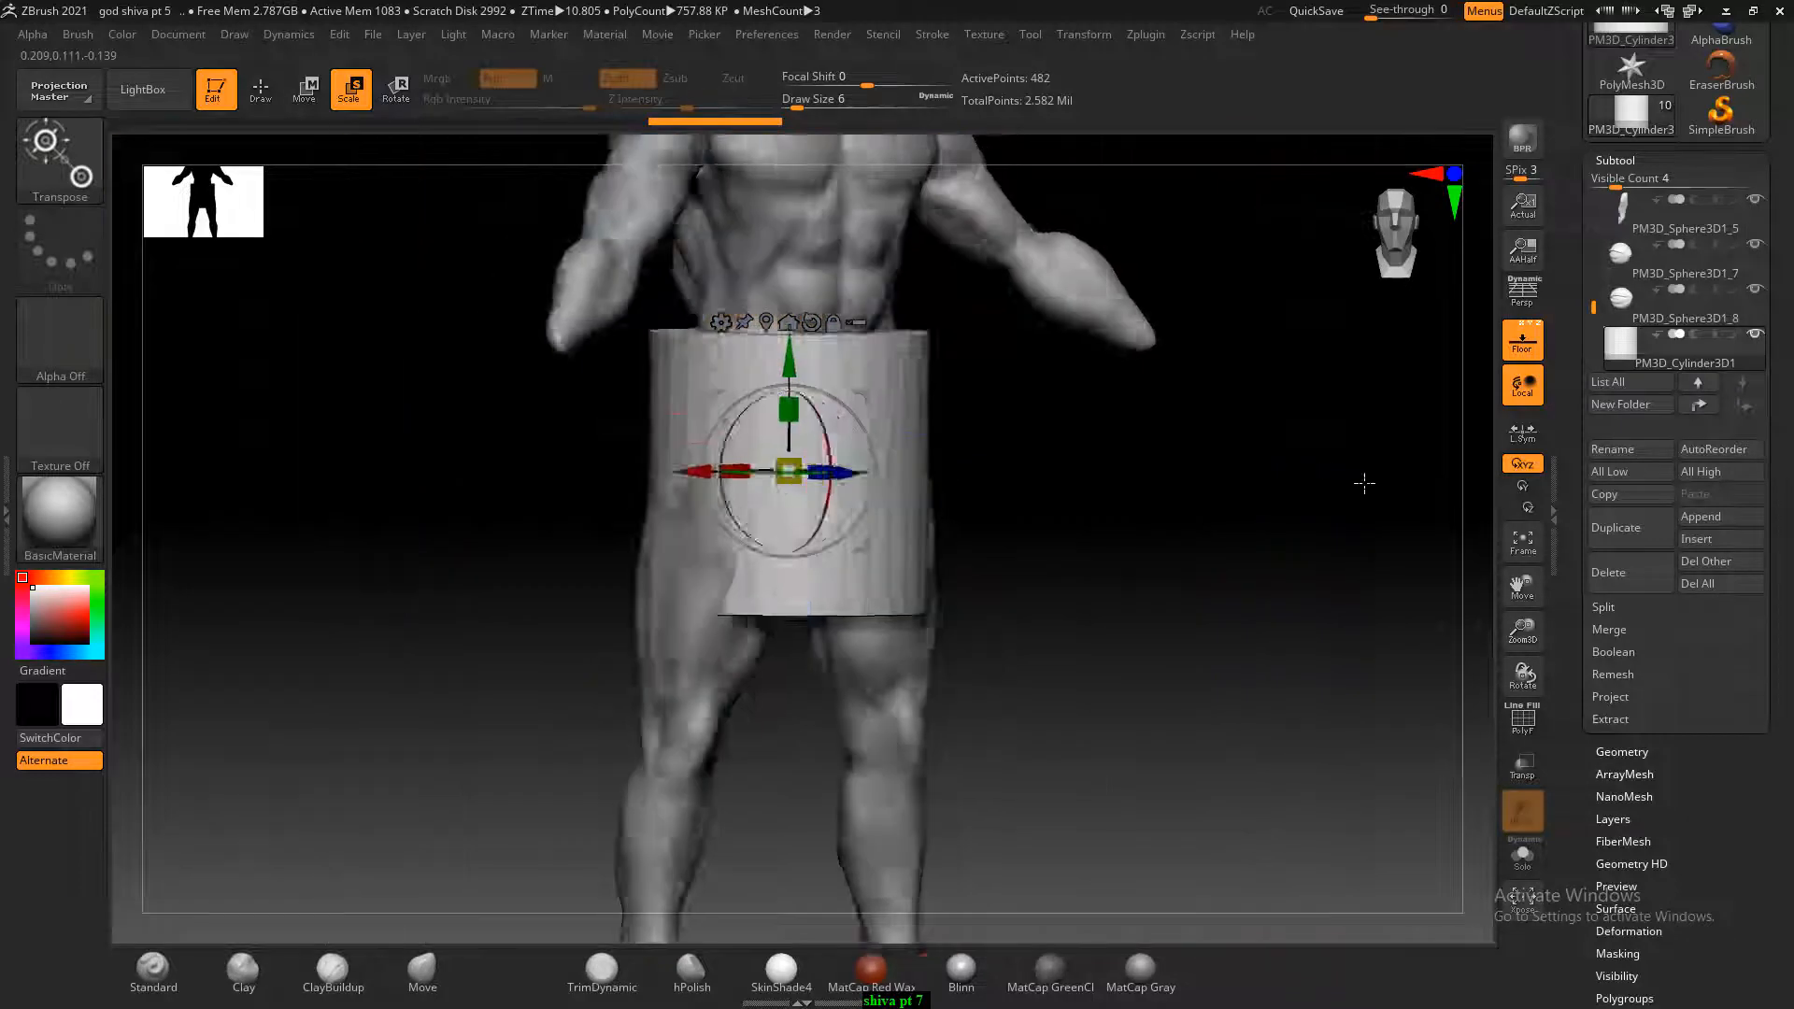
drag(1364, 483, 1193, 505)
key(shift+z)
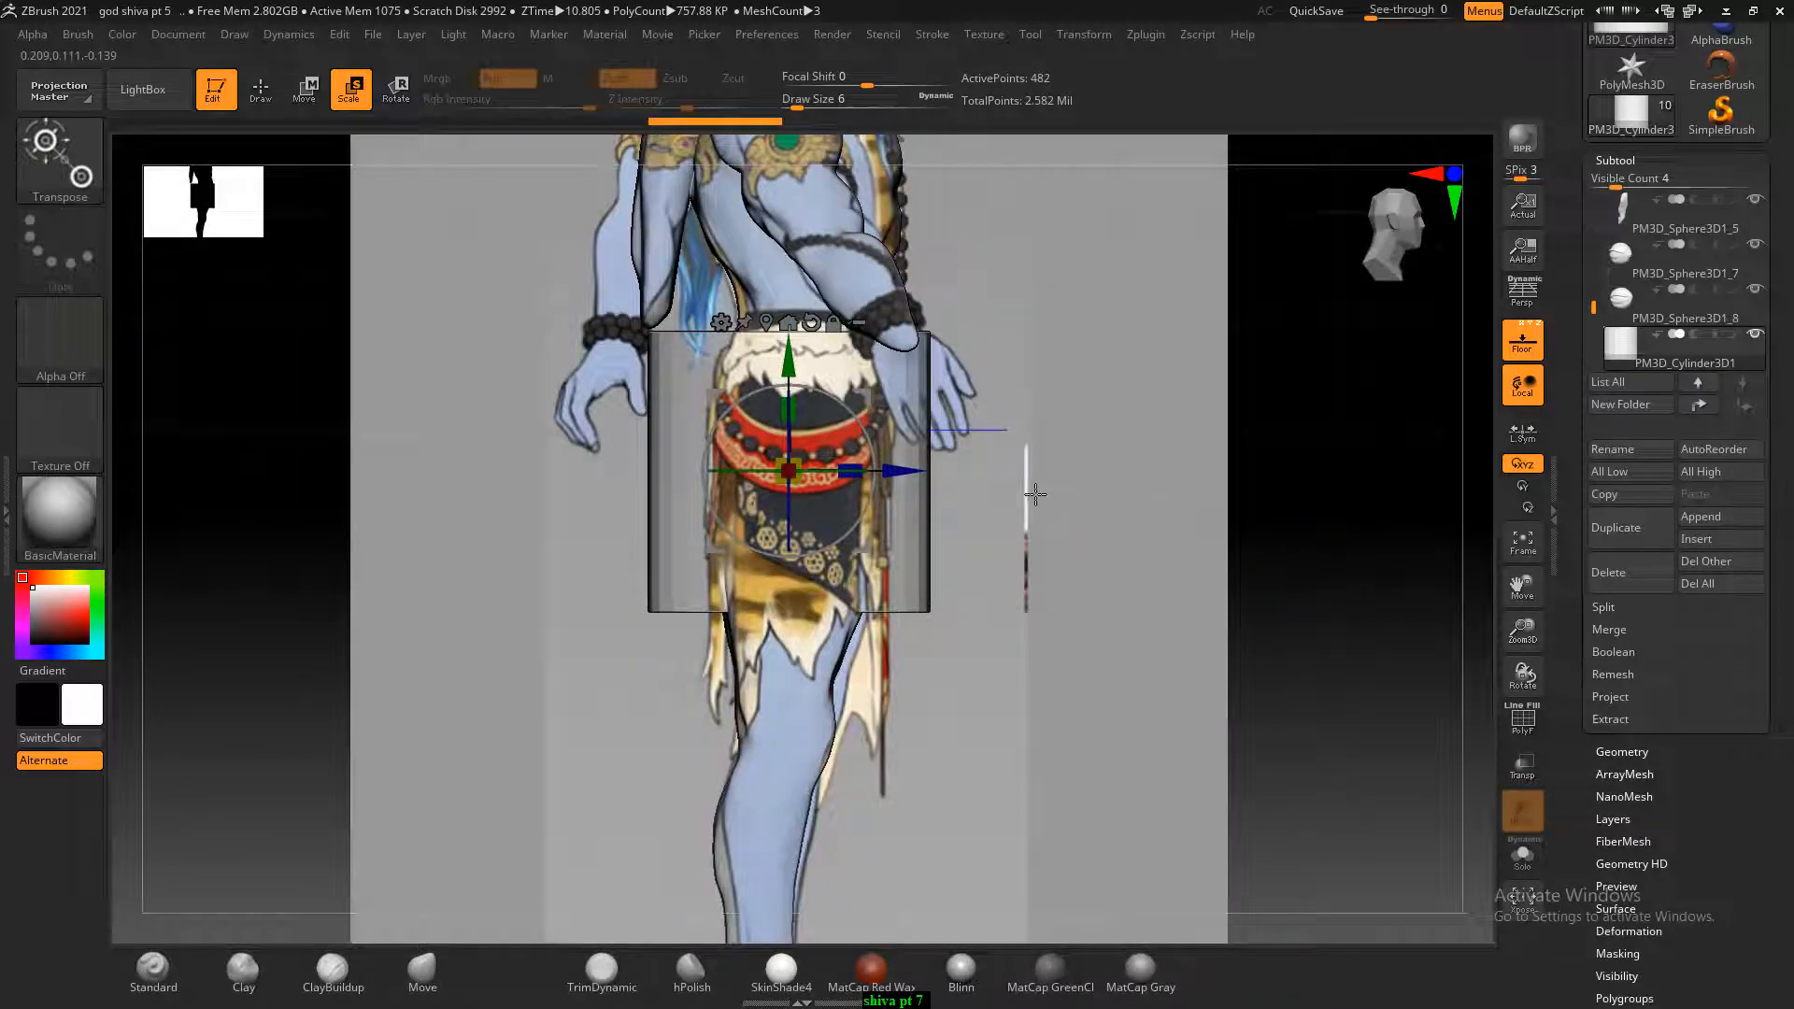
drag(1304, 445, 1261, 489)
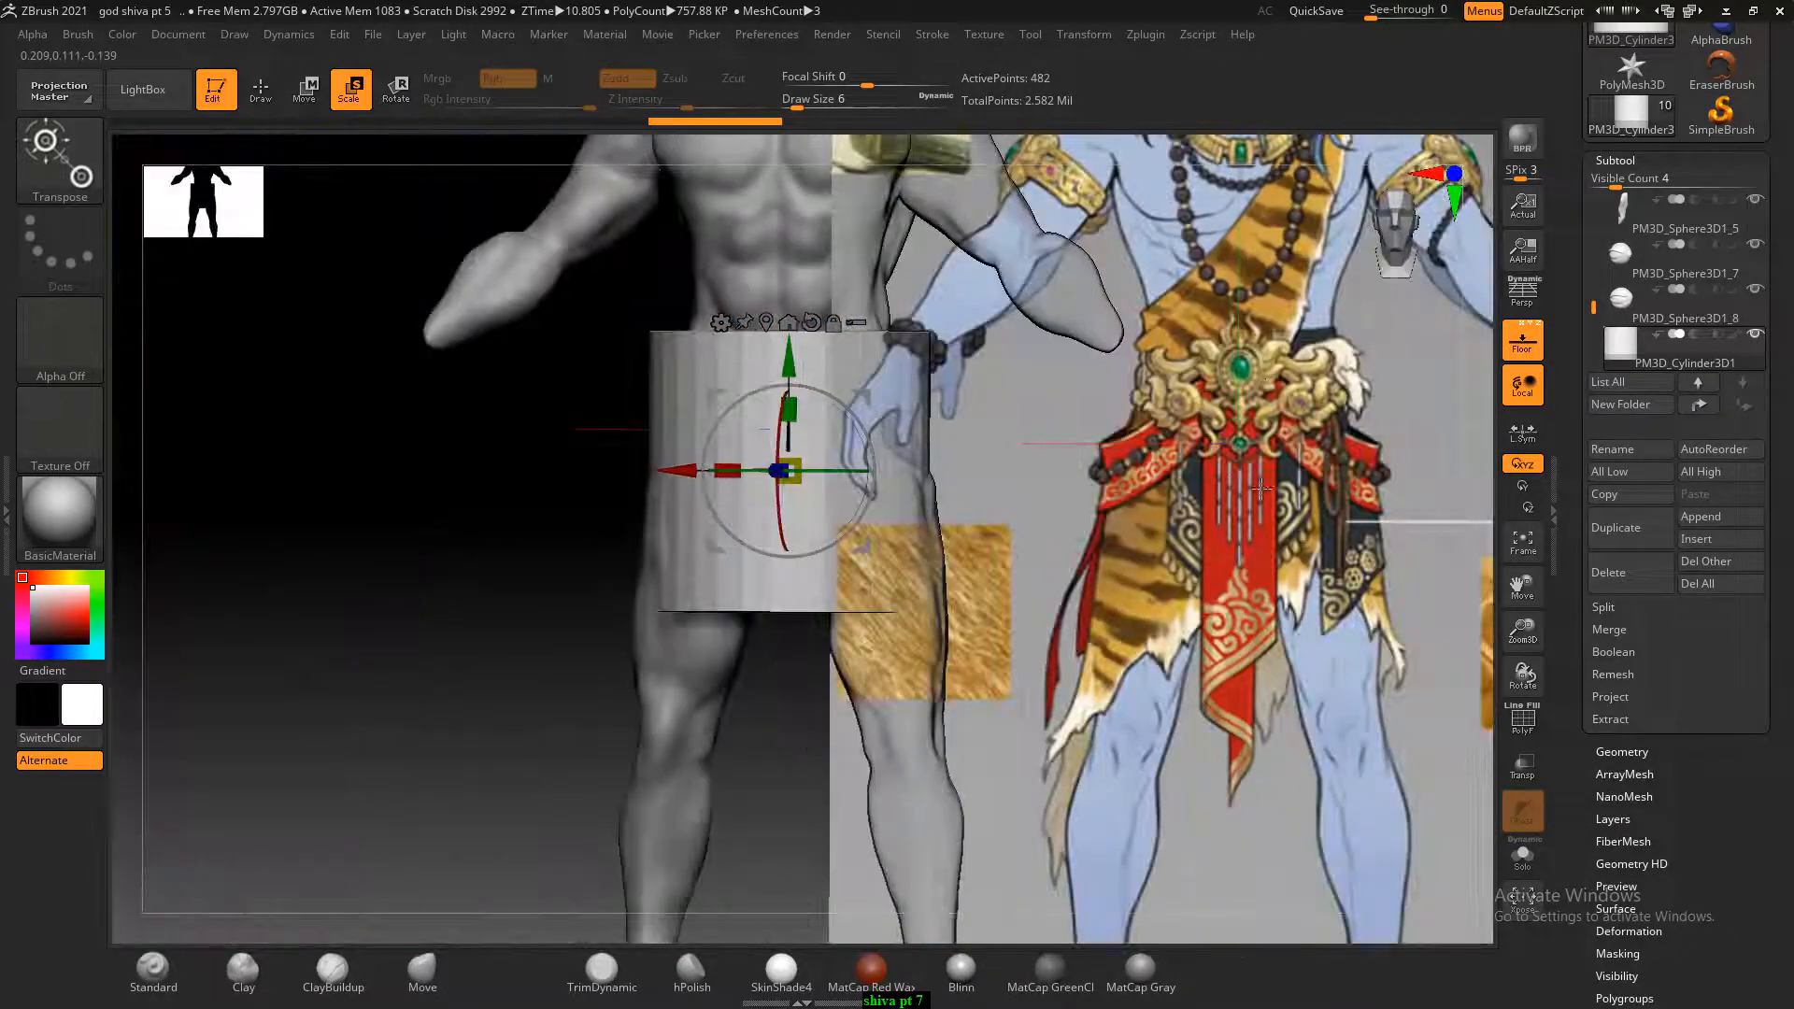
drag(1382, 452, 1354, 468)
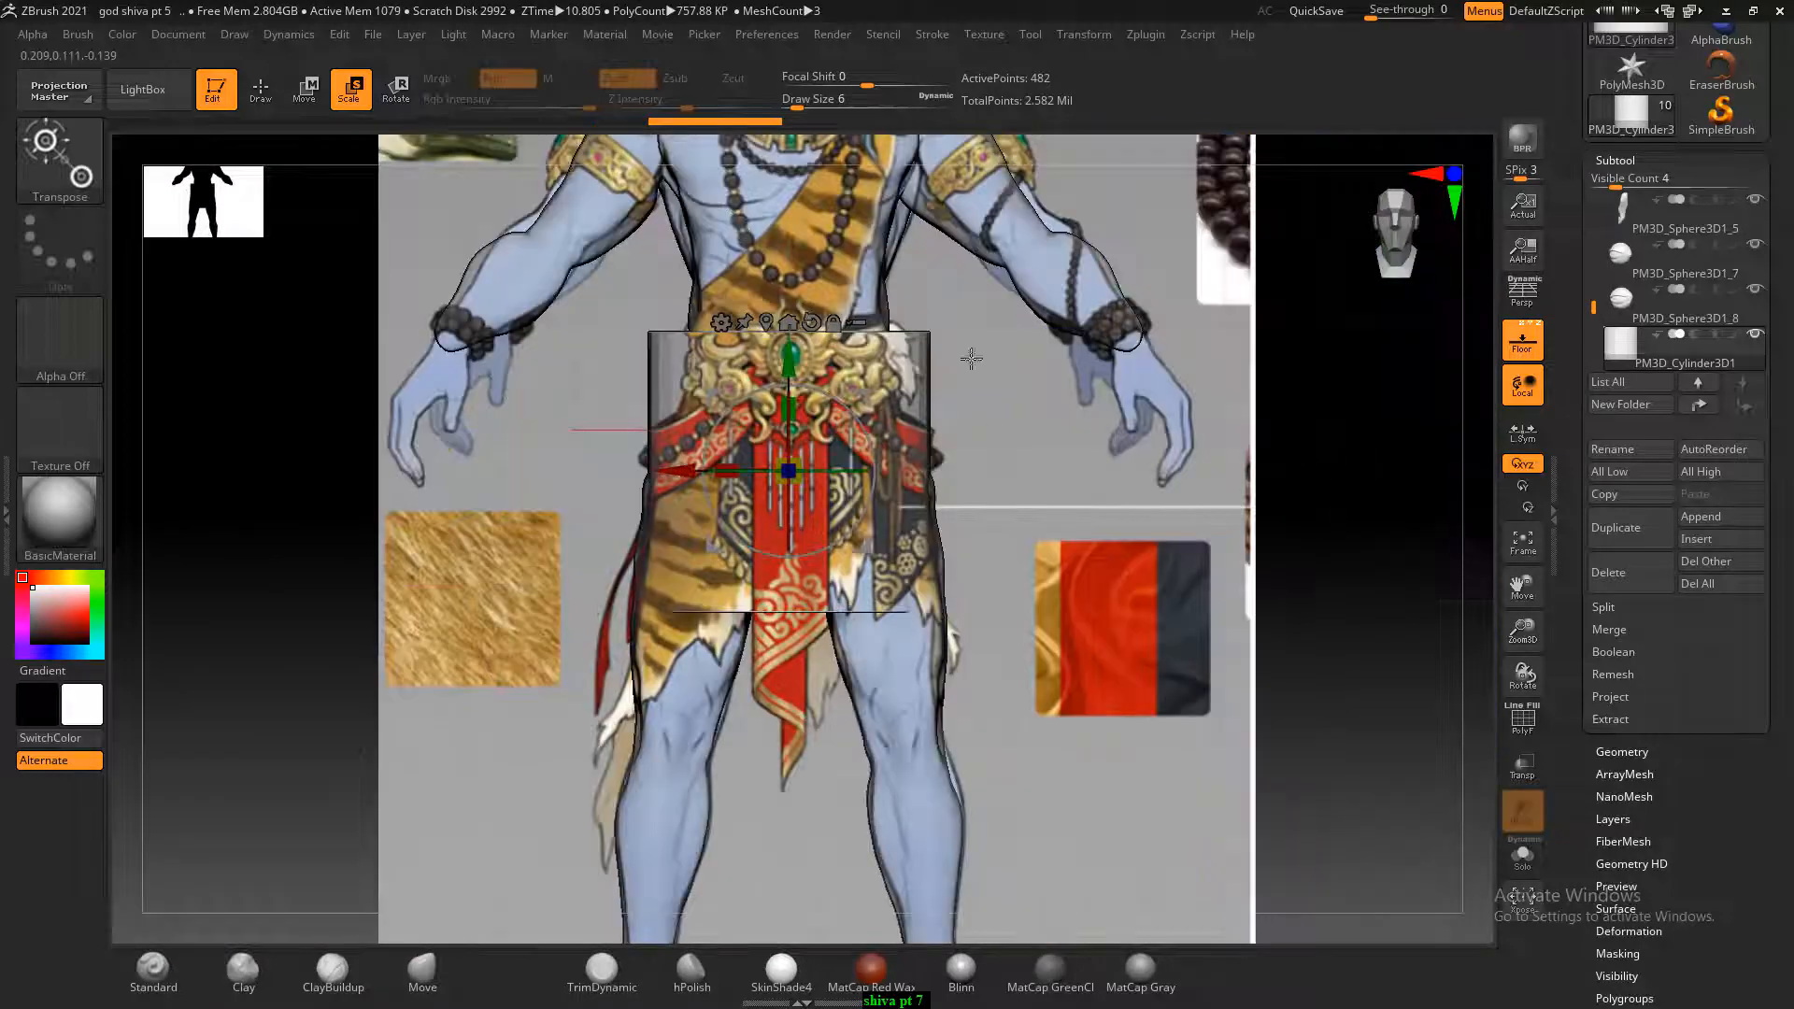
Pull the cylinder's upper corners inward to the waist in the front view, using the Move brush at draw size 54.
key(q)
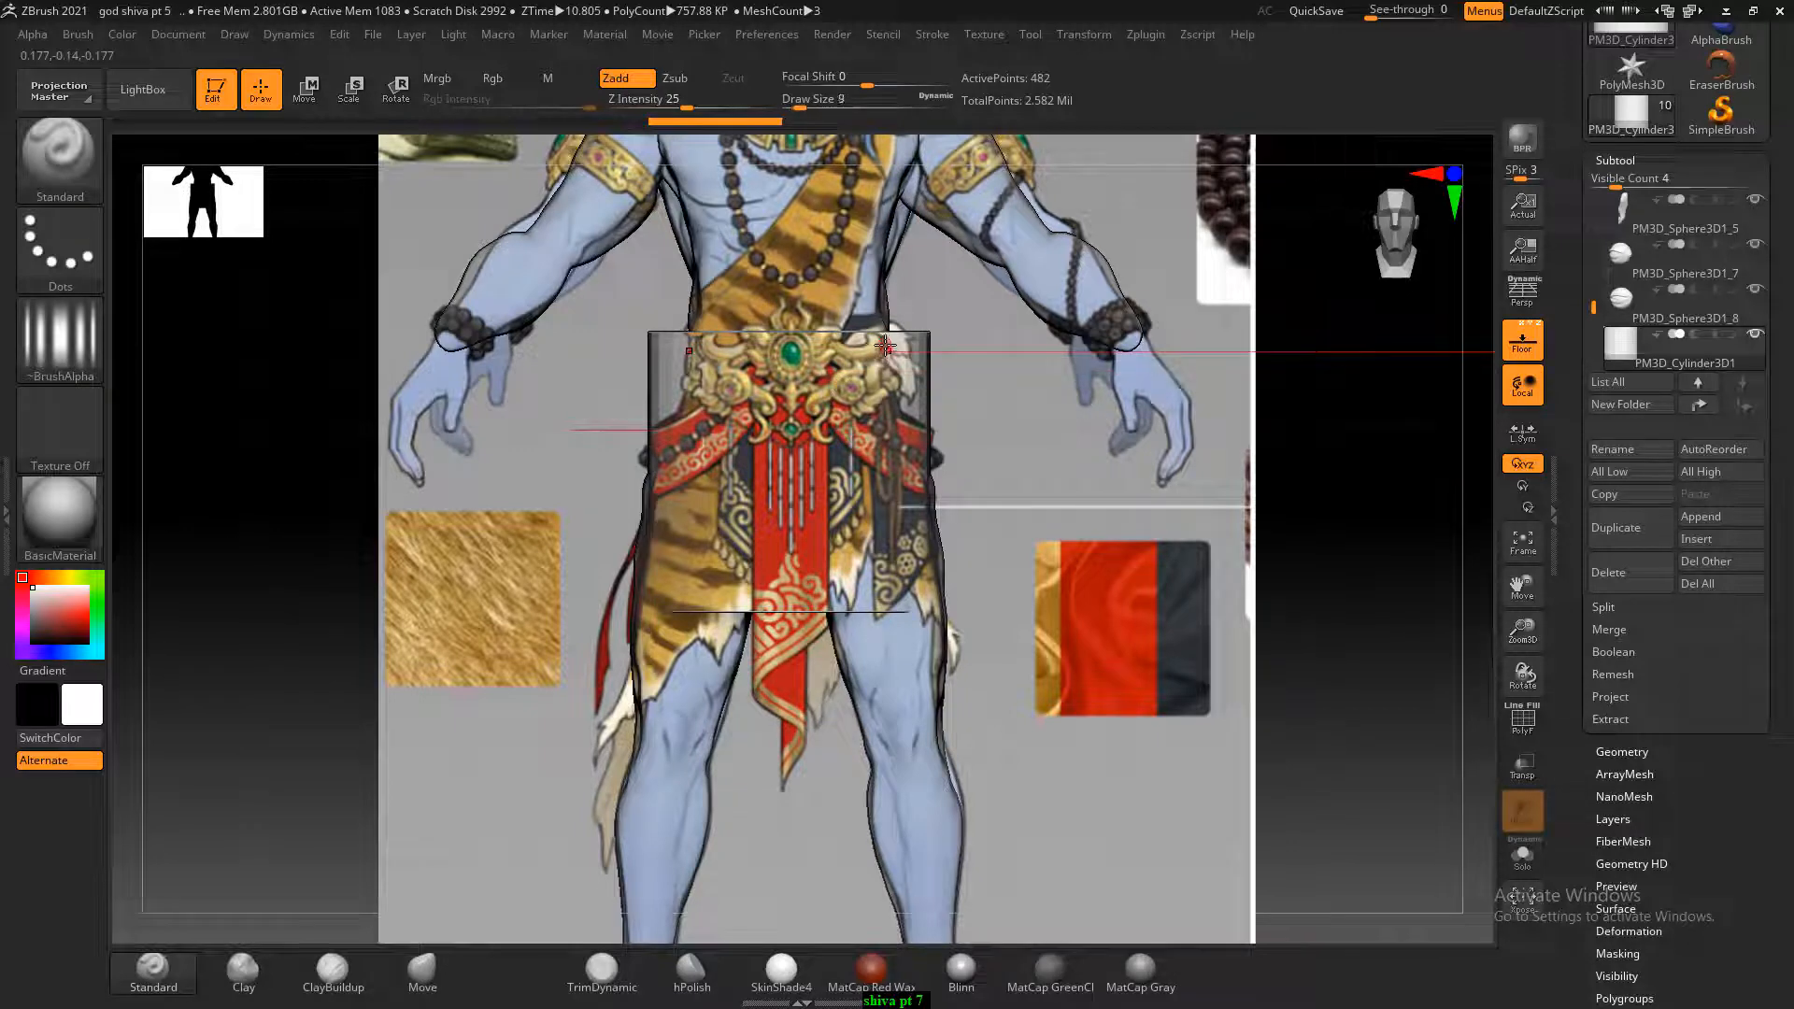
key(bracketright)
key(bracketright)
key(bracketright)
key(bracketright)
key(bracketright)
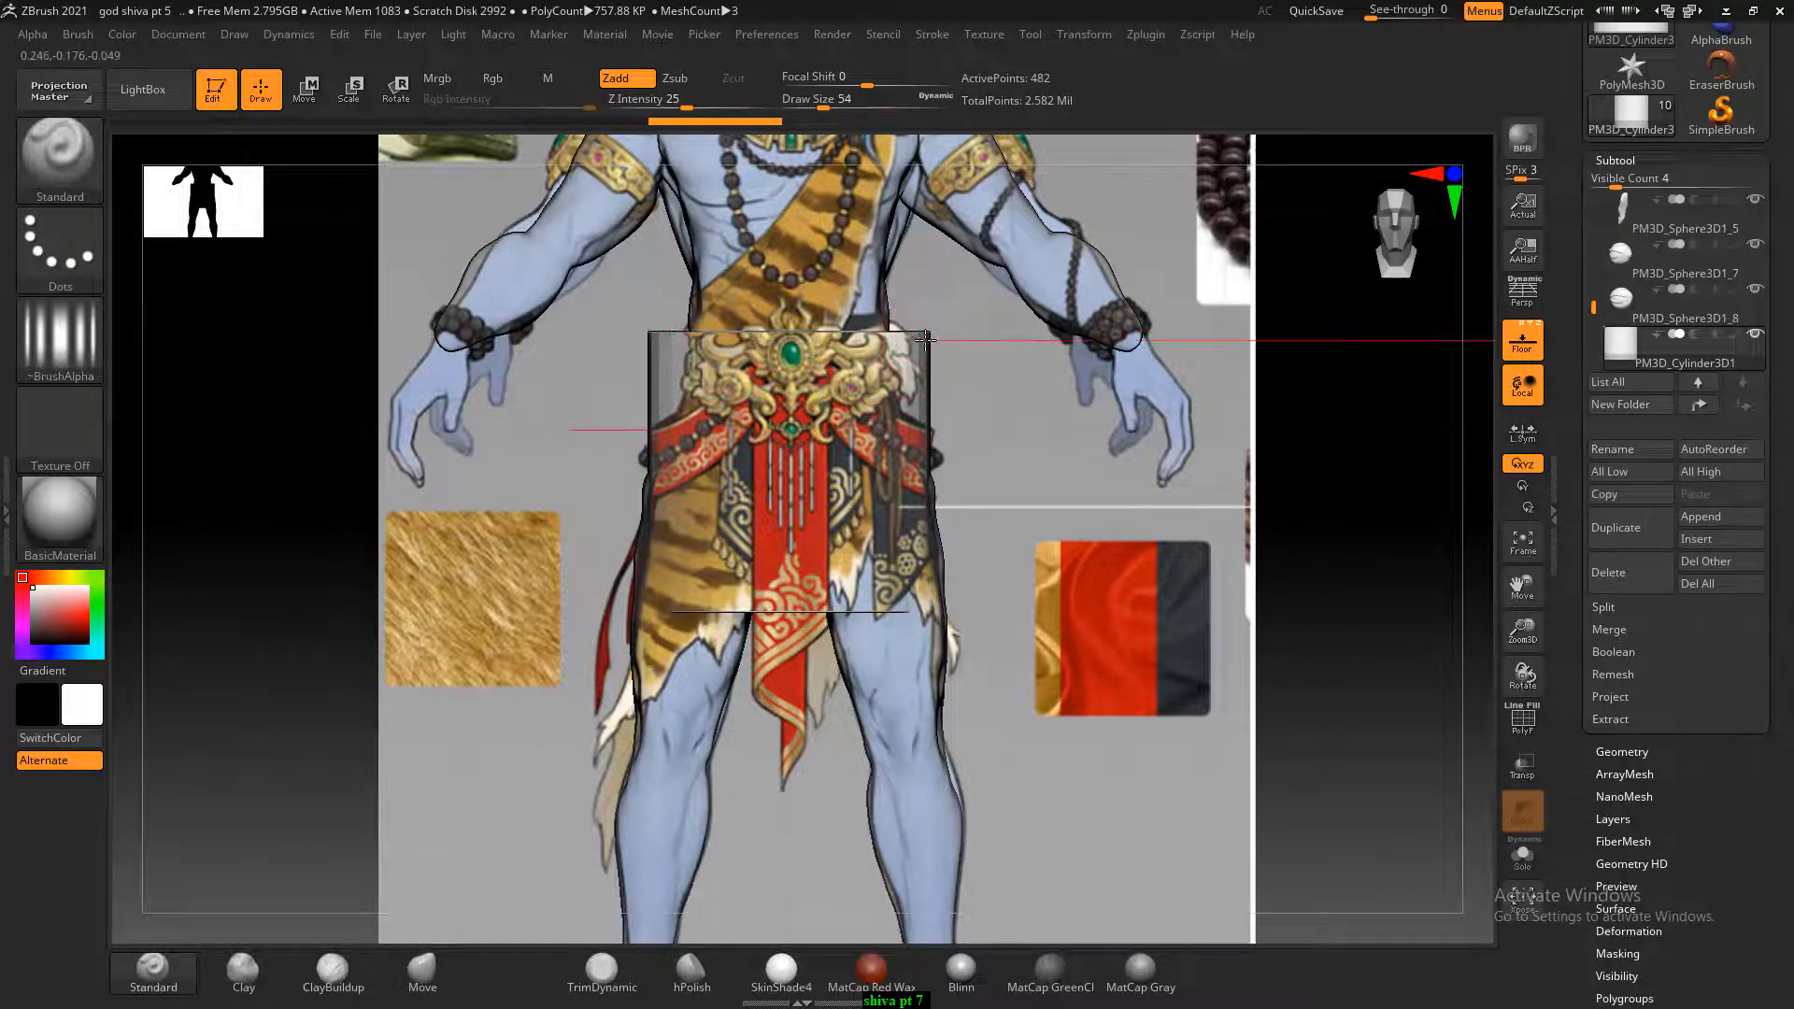
click(423, 972)
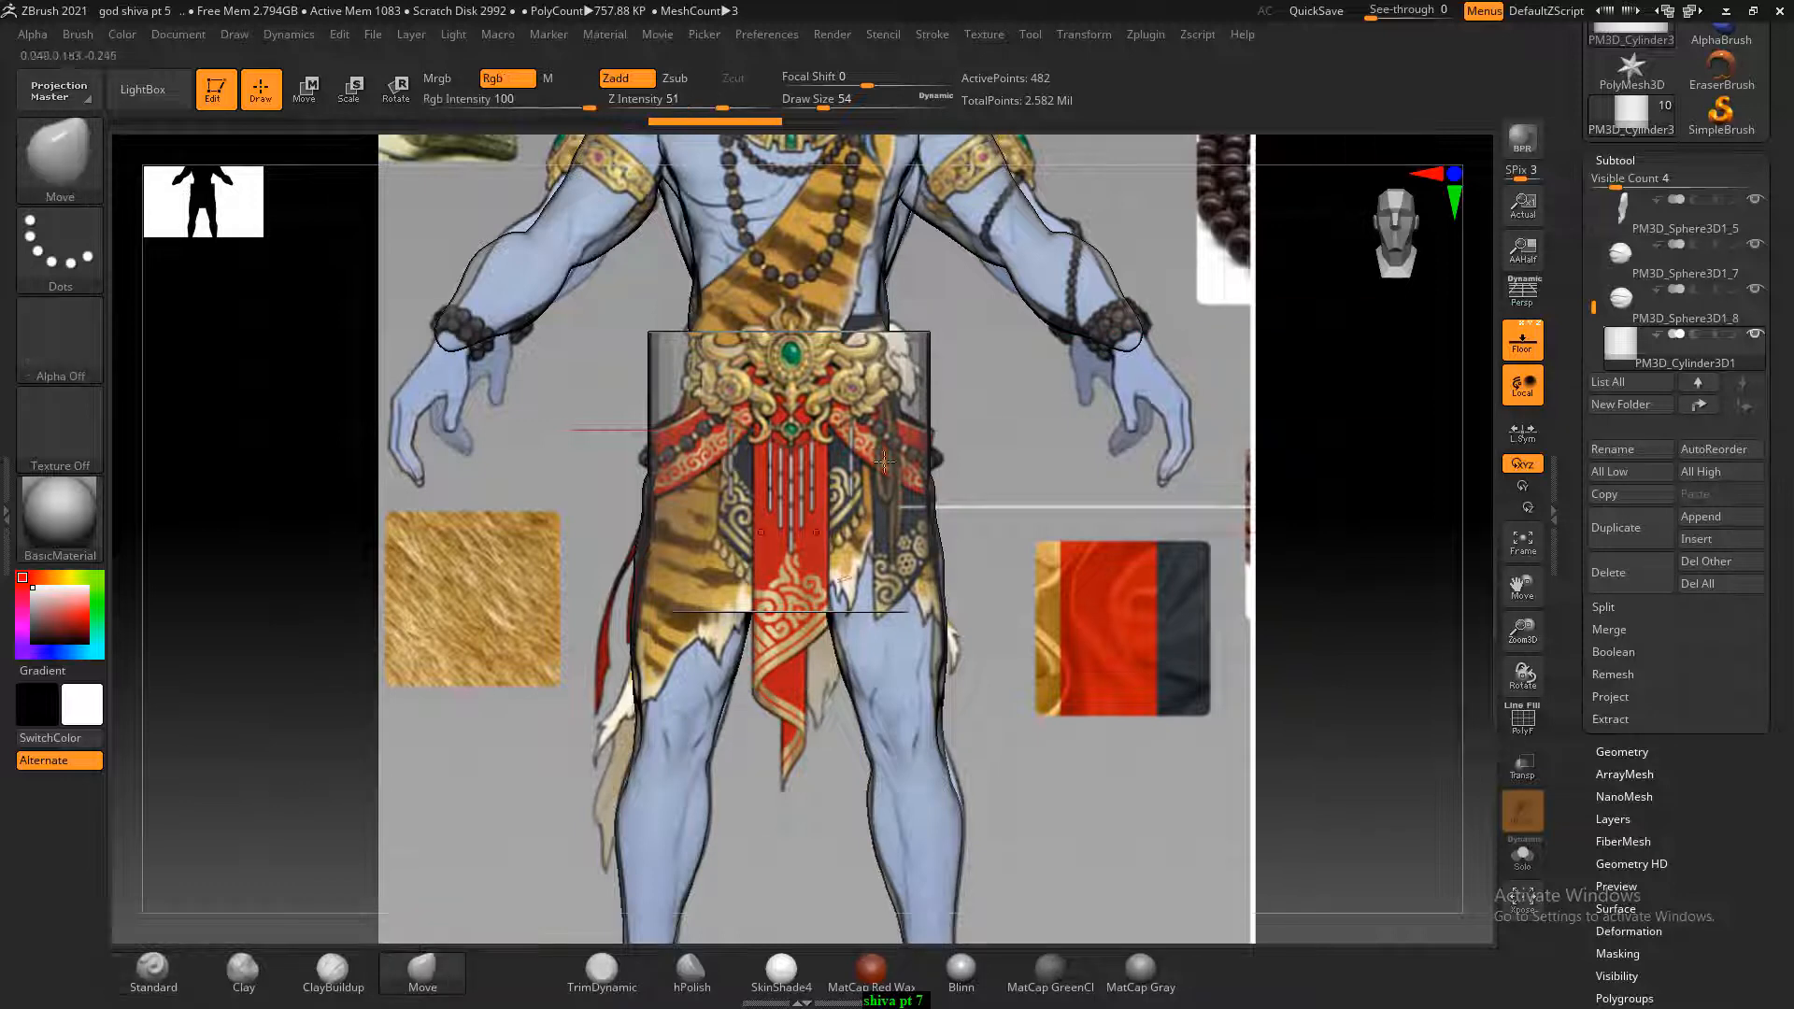
drag(928, 334, 916, 338)
drag(1041, 376, 1013, 376)
drag(928, 337, 920, 342)
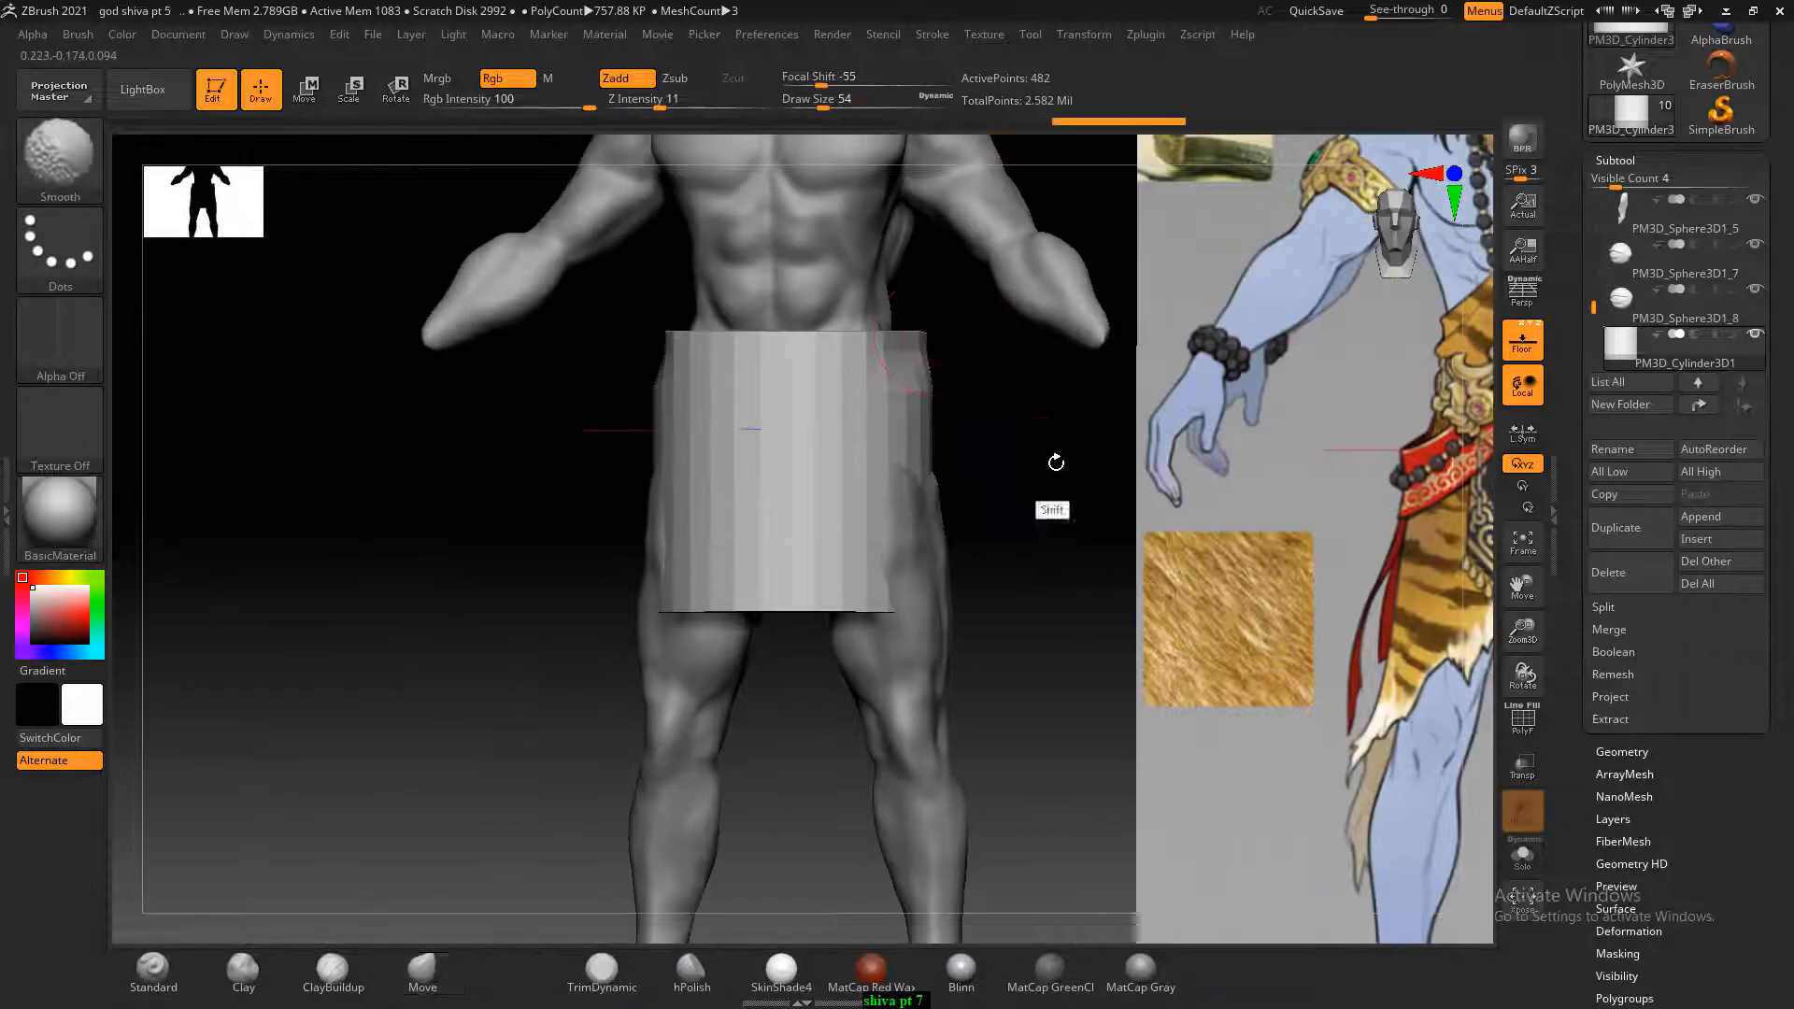
Narrow the cylinder's waist further and flare its lower hem outward to follow the concept skirt, enlarging the Move brush to draw size 162.
shift+drag(1056, 462, 1062, 463)
drag(937, 338, 910, 341)
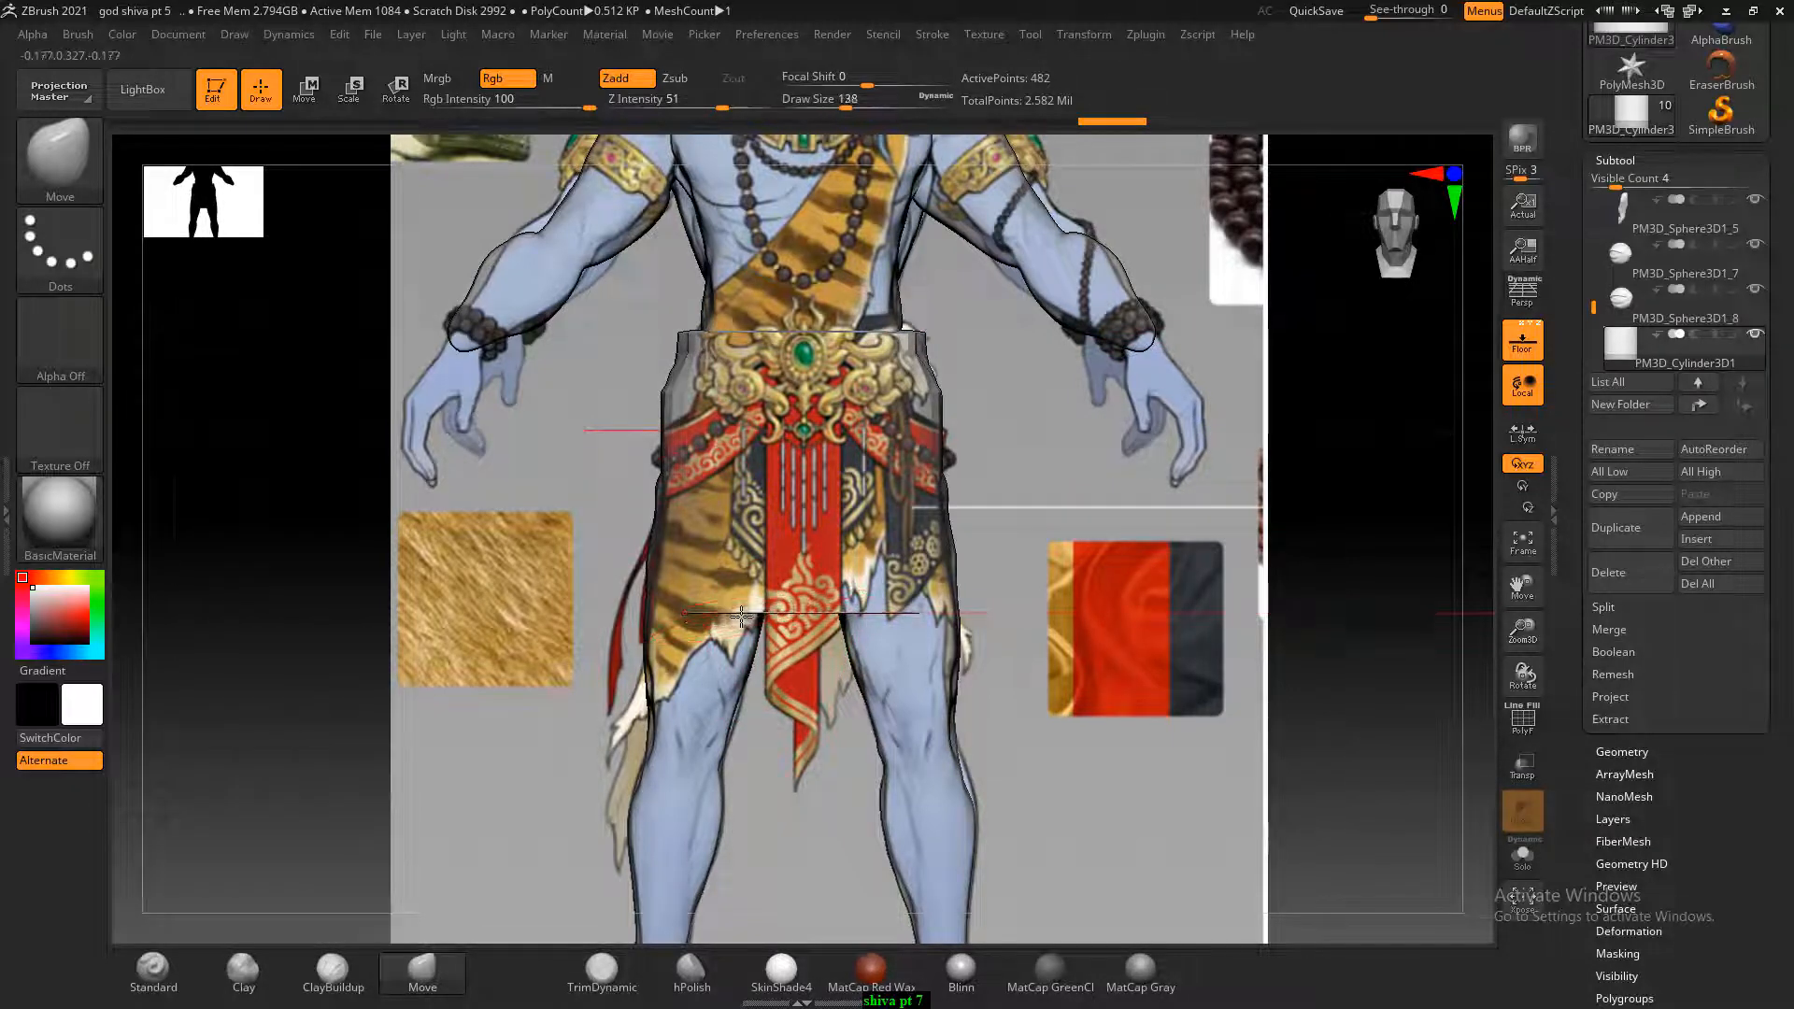
drag(667, 615, 650, 624)
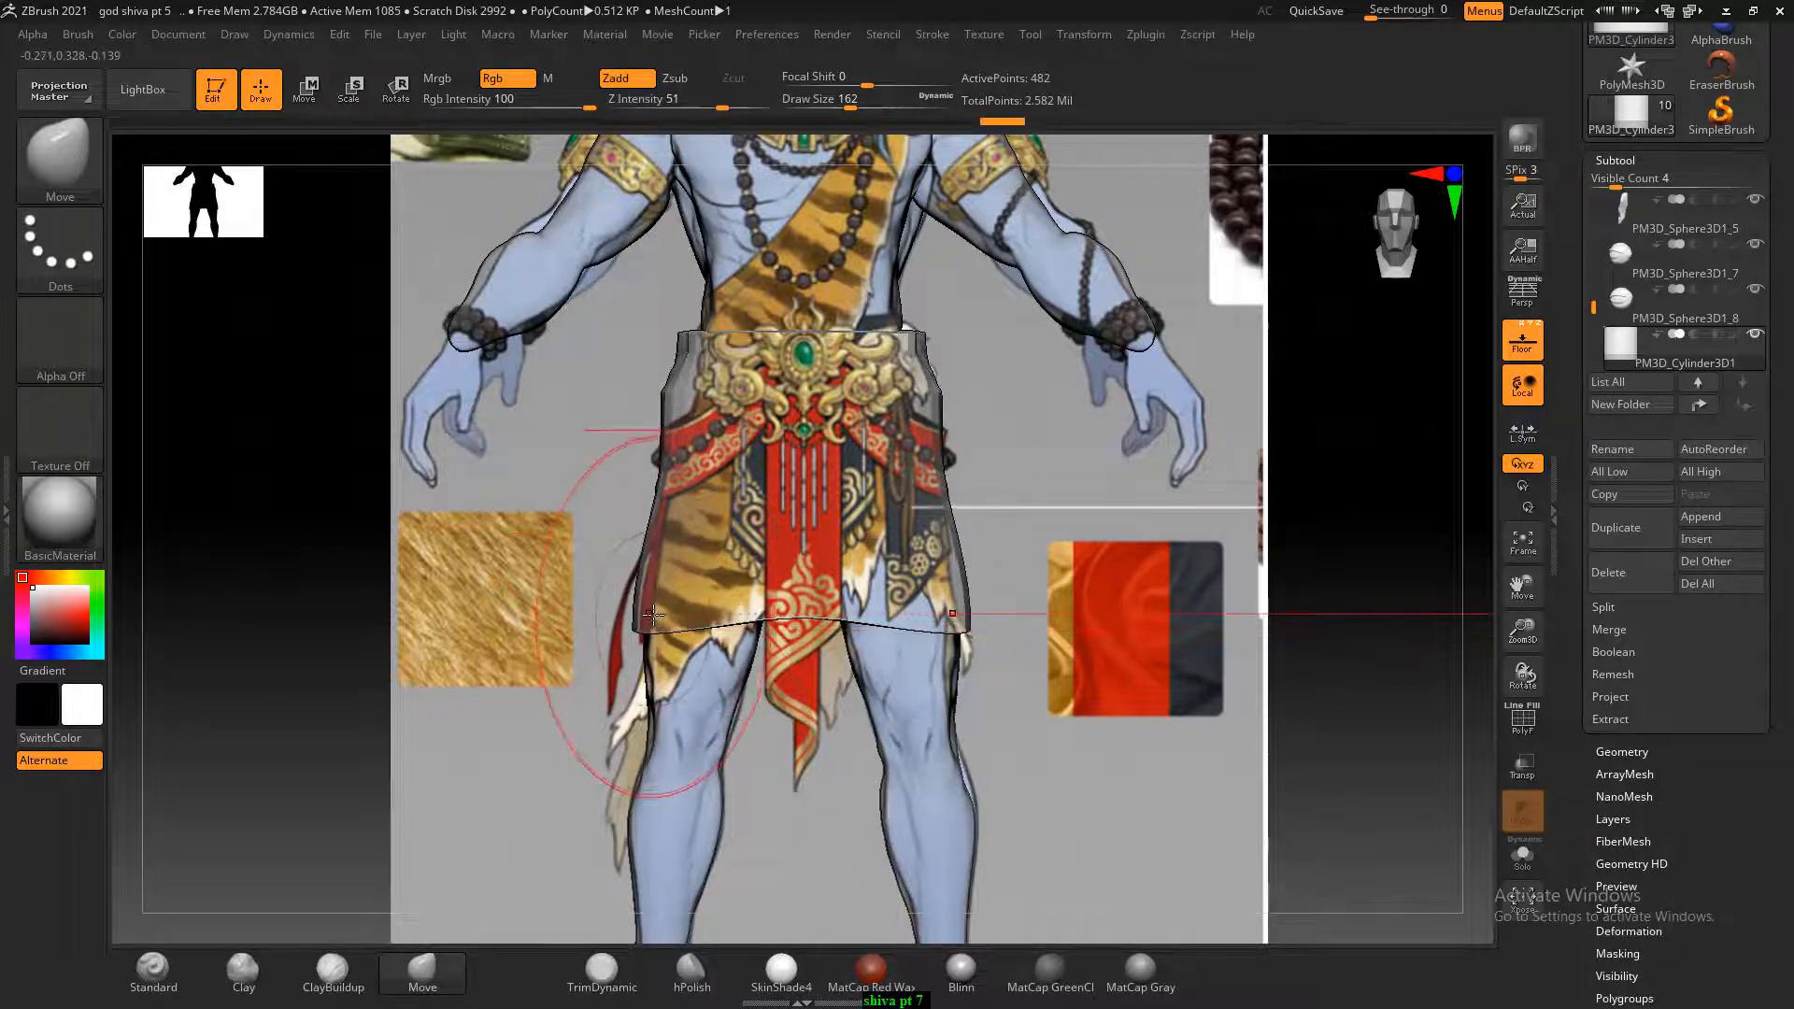
drag(665, 378, 674, 375)
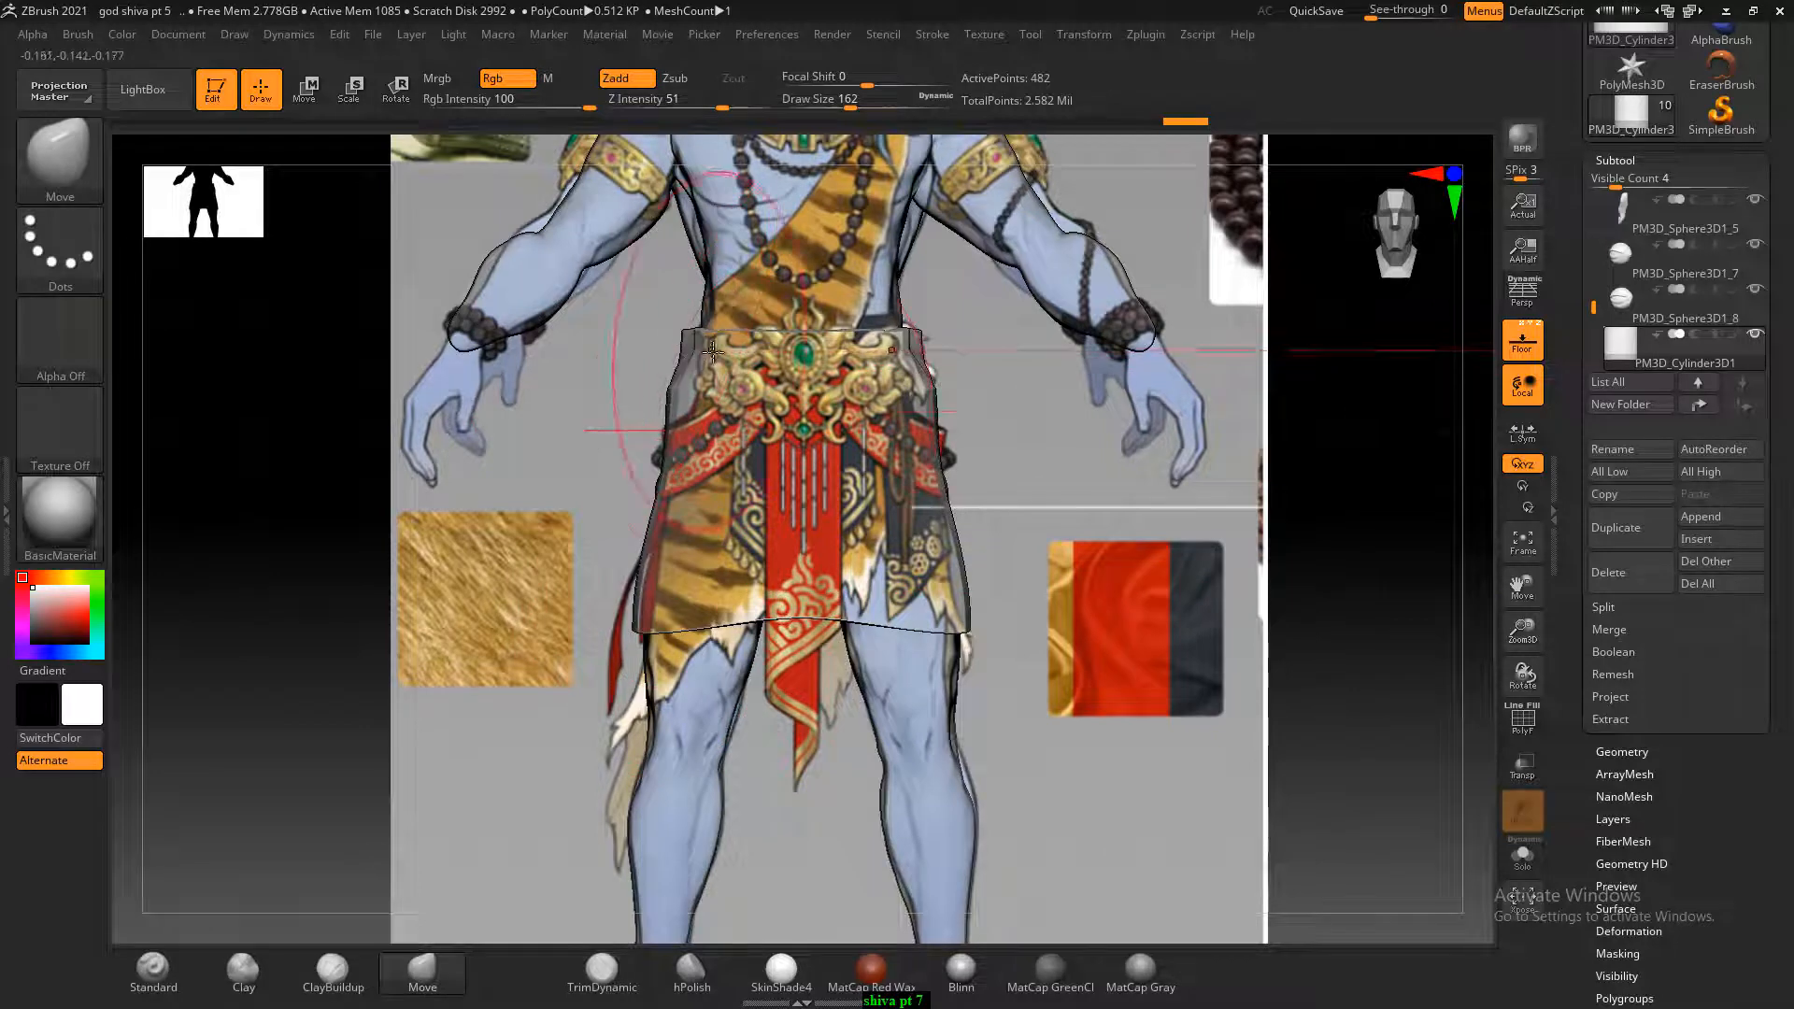
Push the cylinder's back side in from the waist down to the hem, following the body's profile in the side view.
drag(1322, 589, 1342, 589)
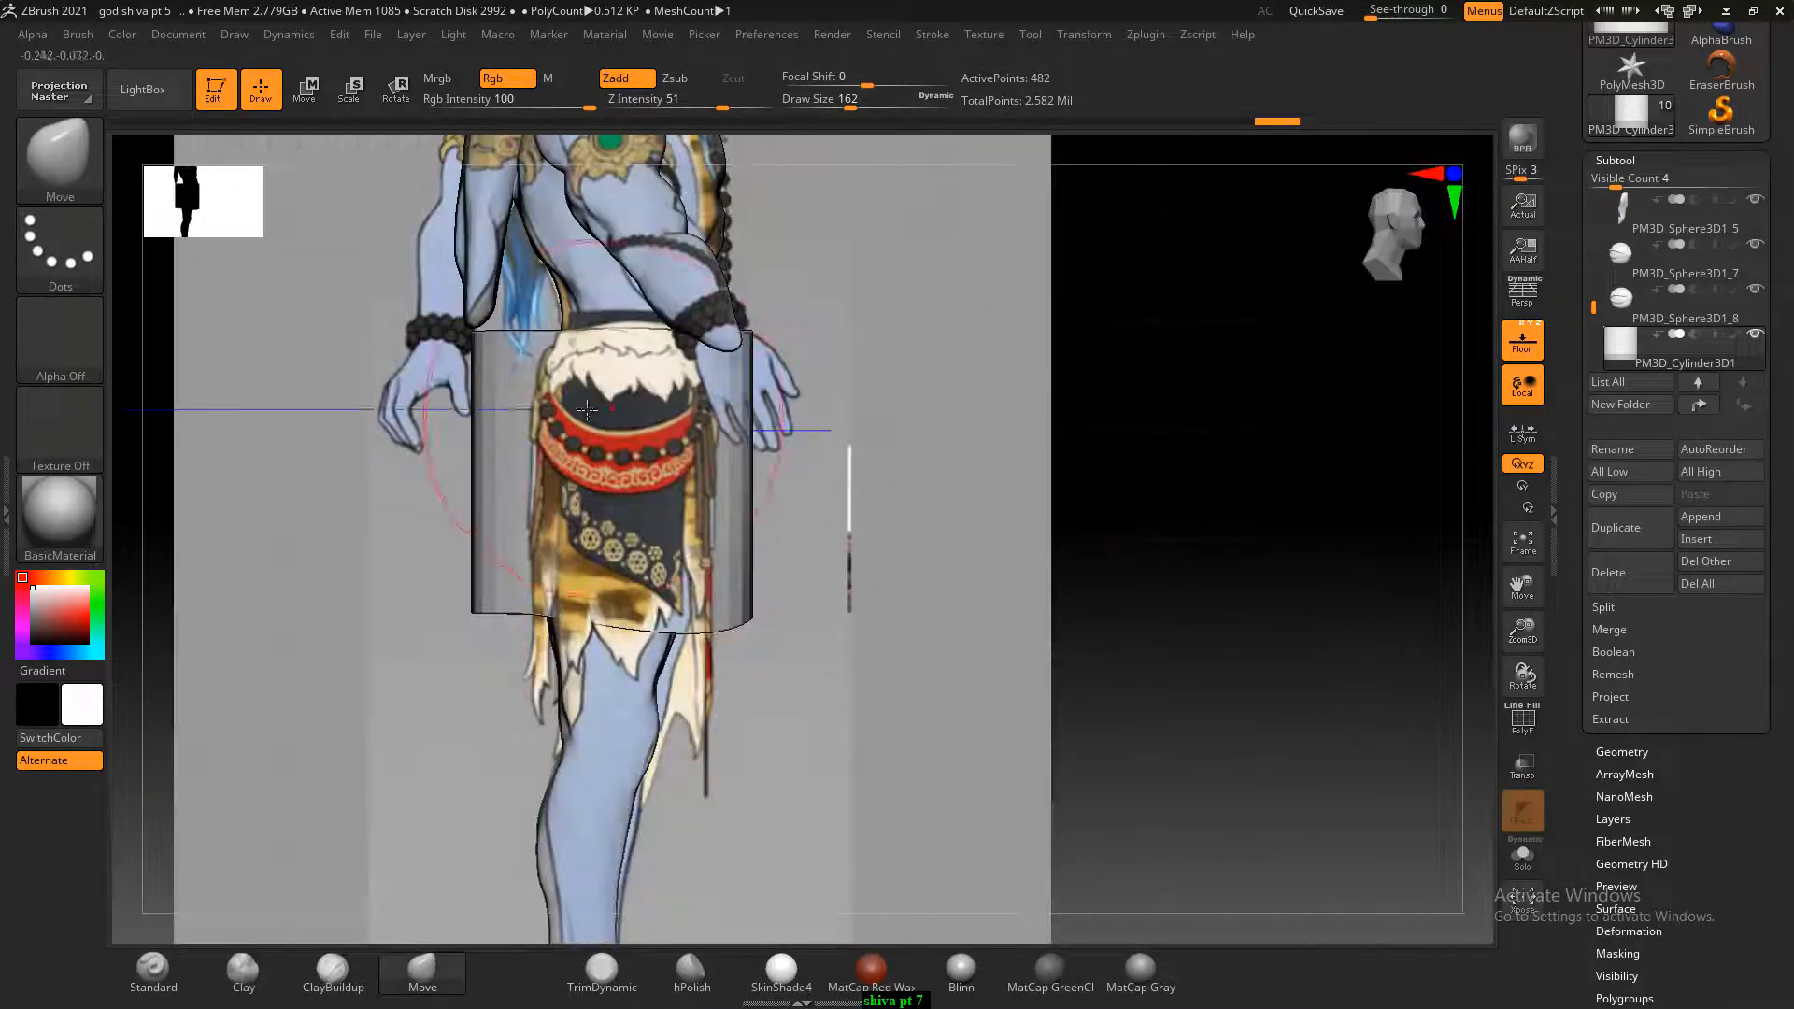
drag(474, 372, 526, 337)
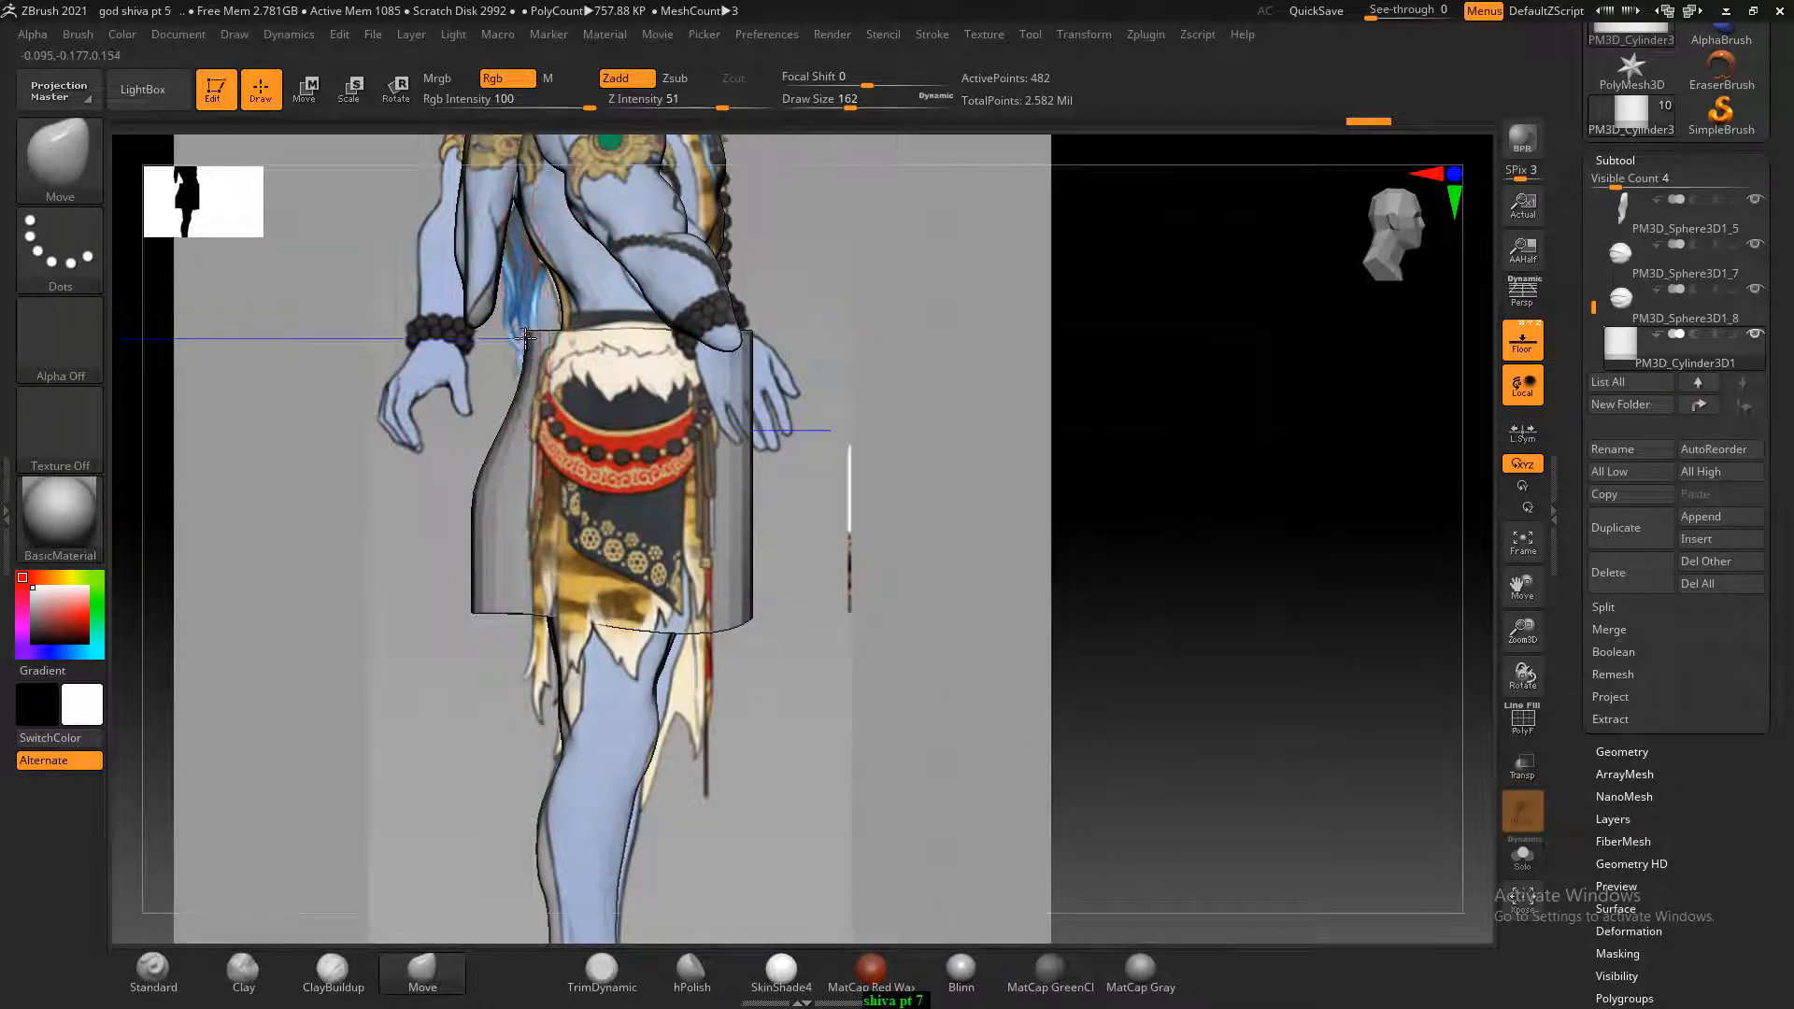
key(ctrl+z)
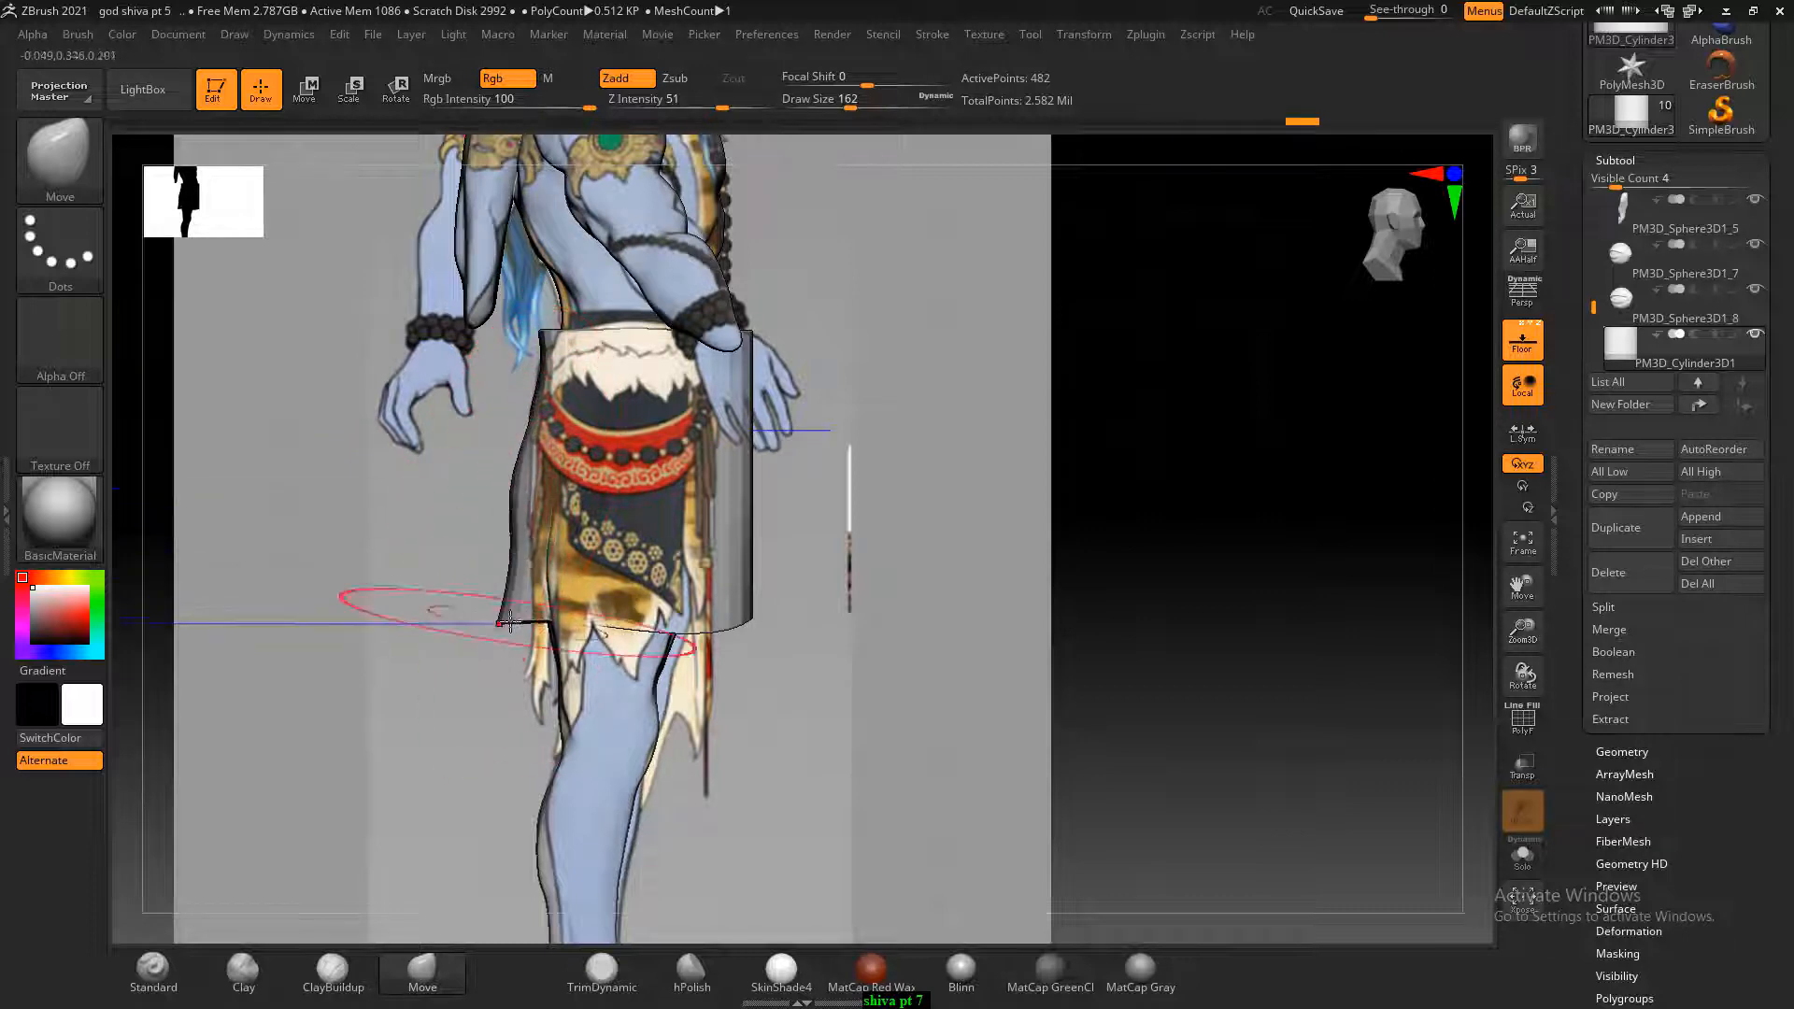
drag(506, 617, 523, 627)
drag(496, 480, 522, 471)
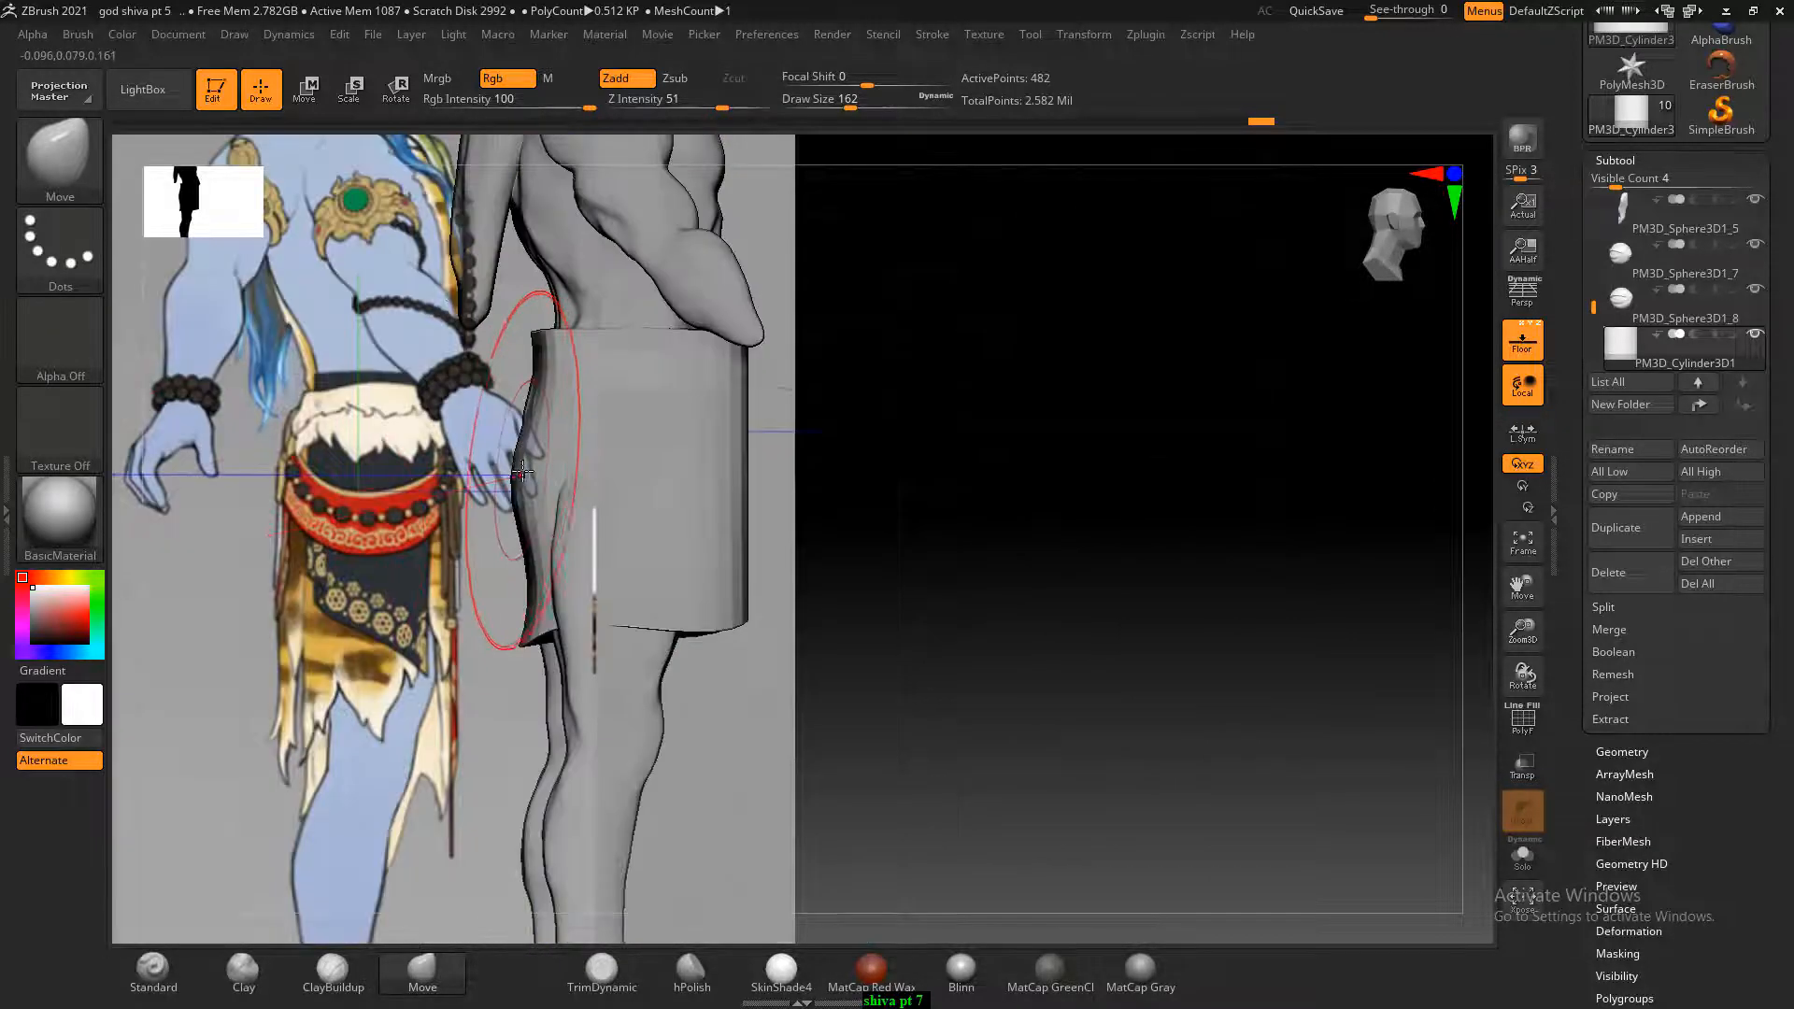
drag(934, 479, 993, 489)
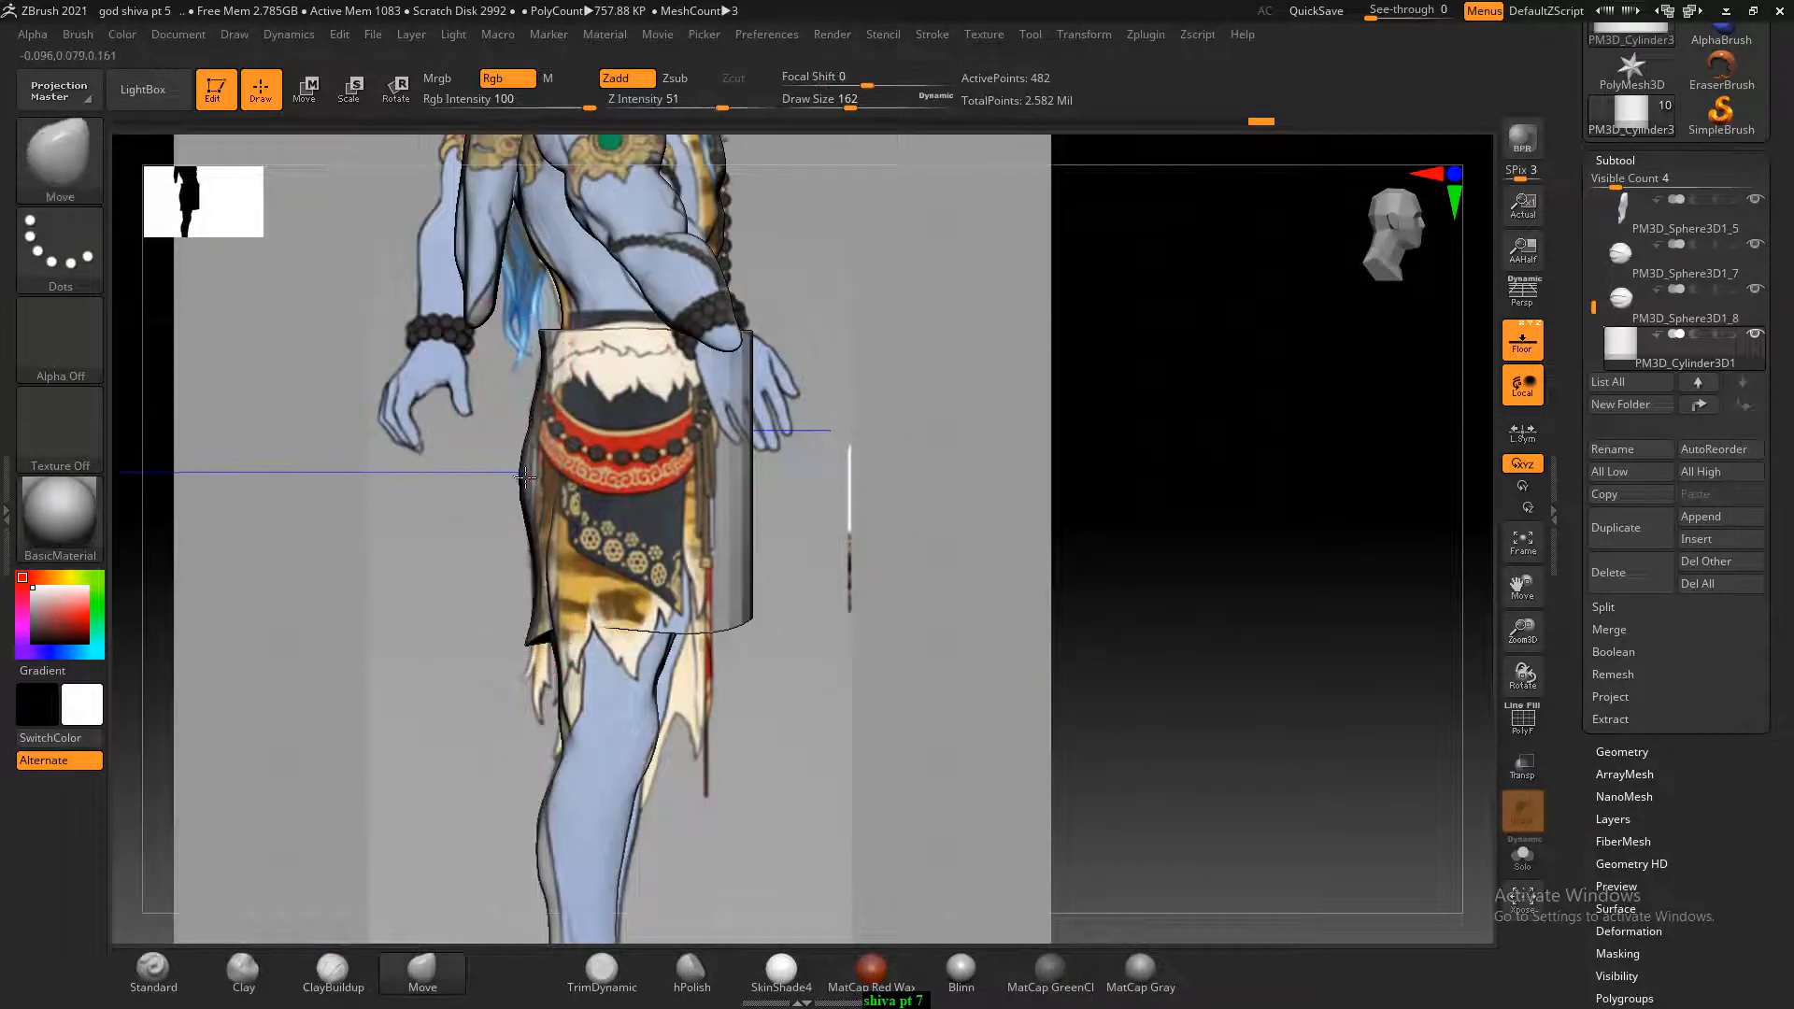
drag(525, 478, 531, 474)
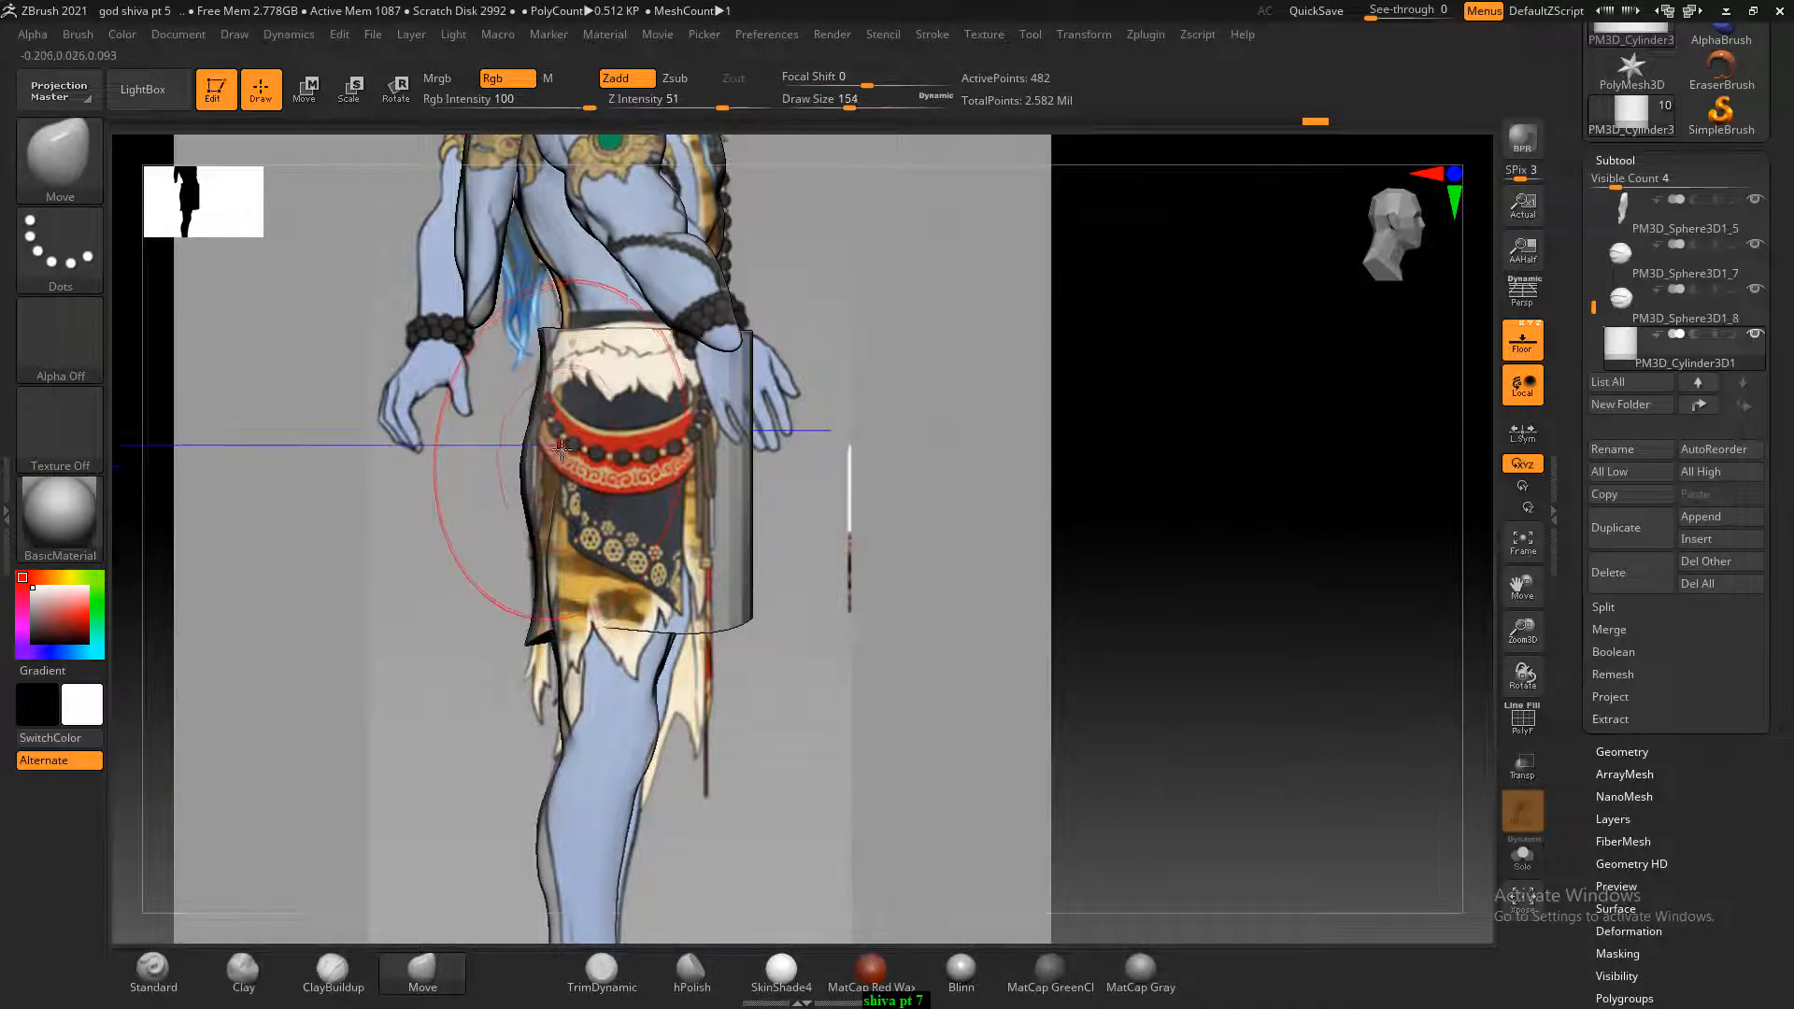
Refine the back contour with a smaller Move brush, raising the rear waist edge and pulling the rear hem down.
key([)
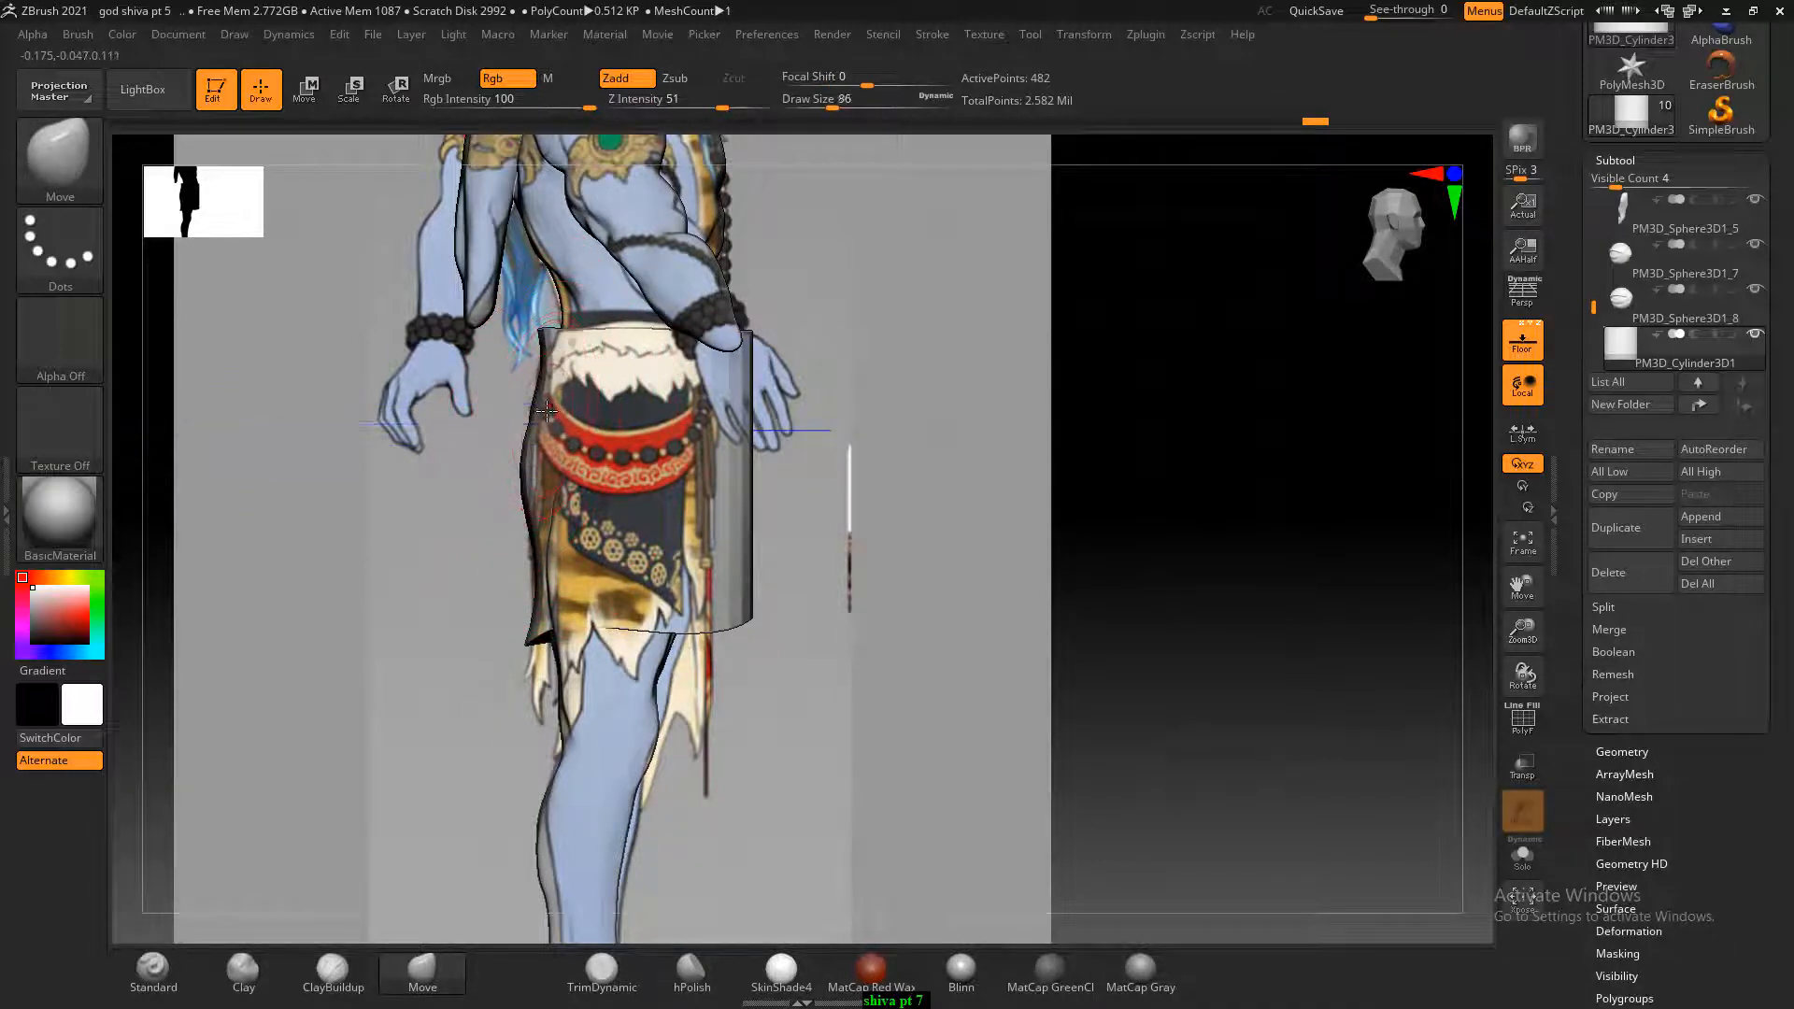
drag(547, 404, 549, 323)
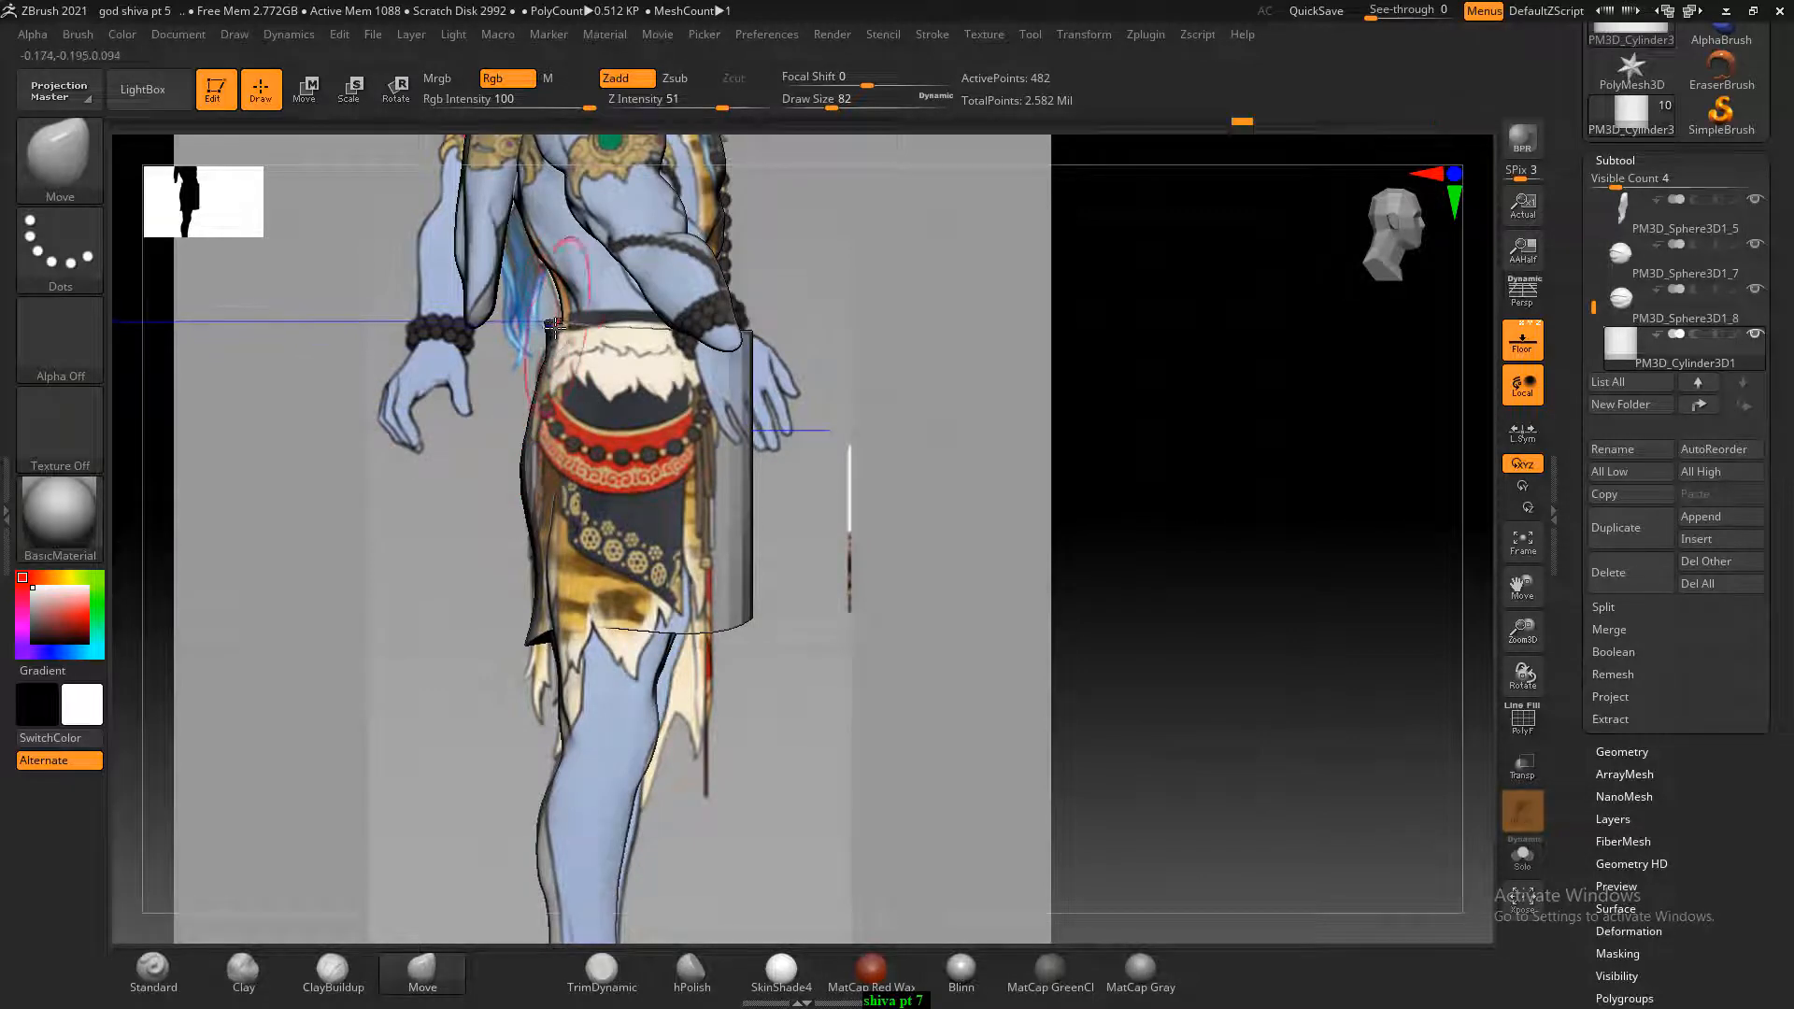
key(])
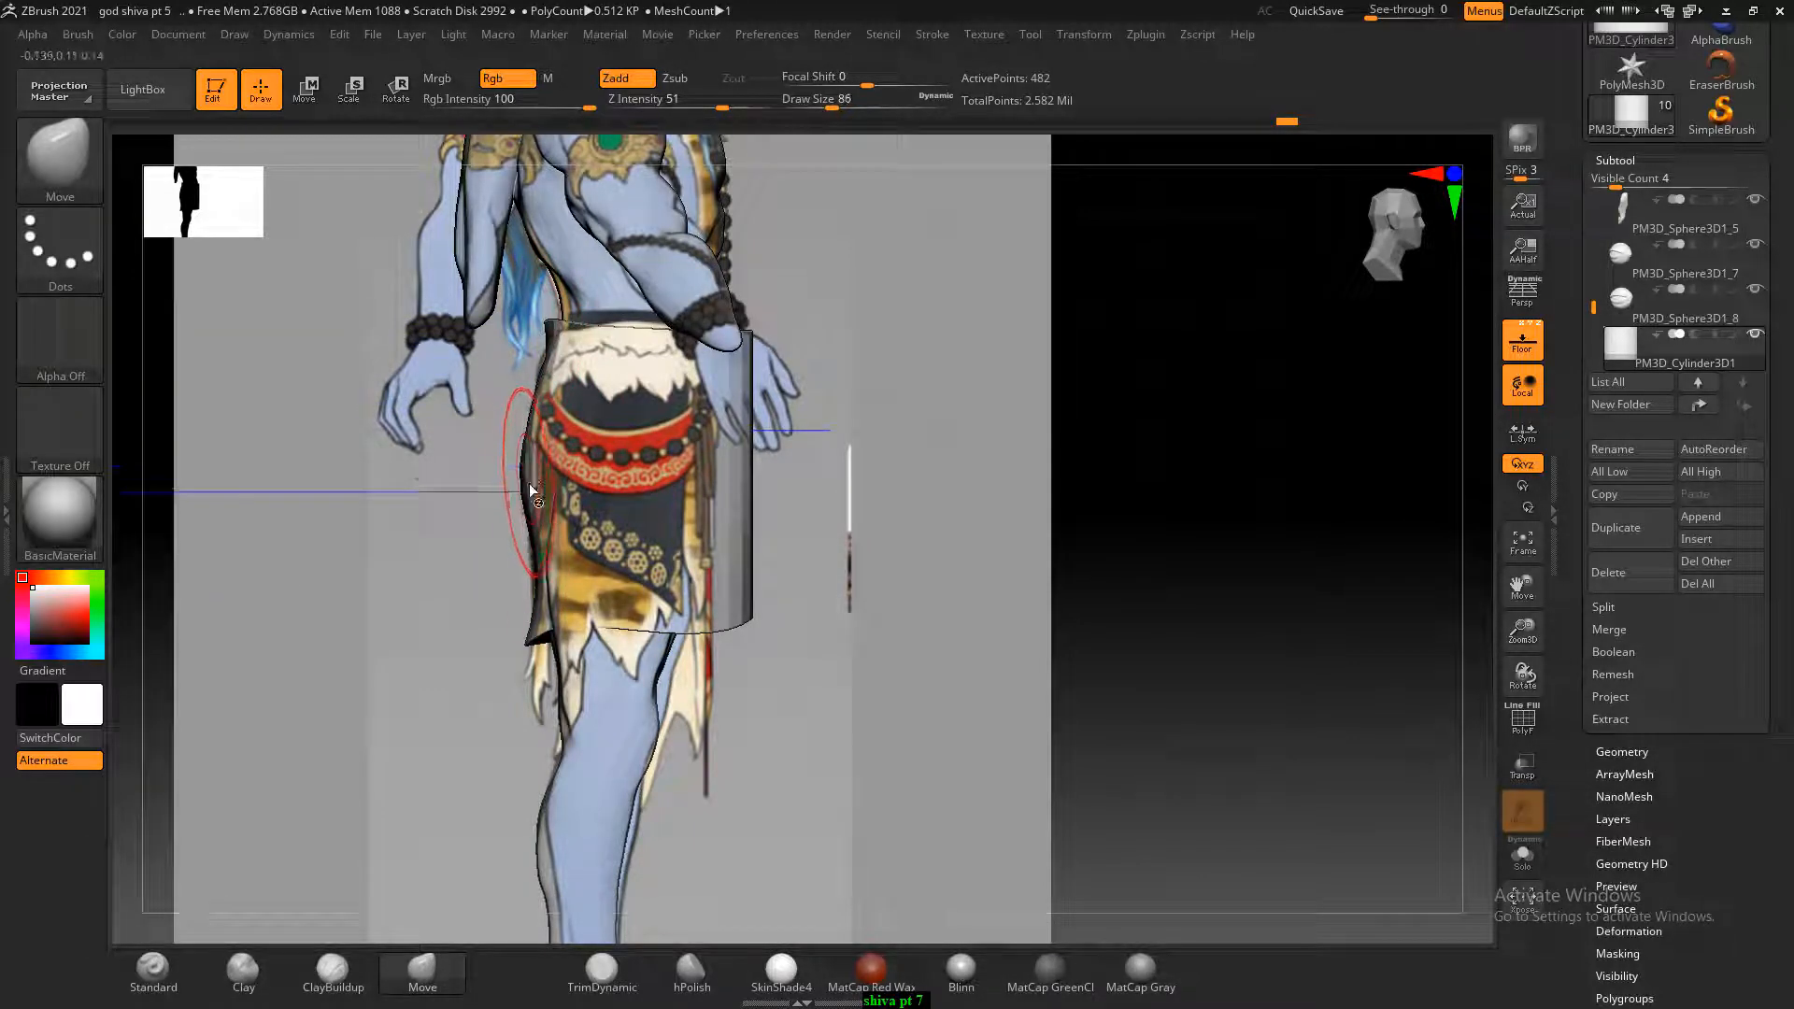
drag(529, 472, 532, 472)
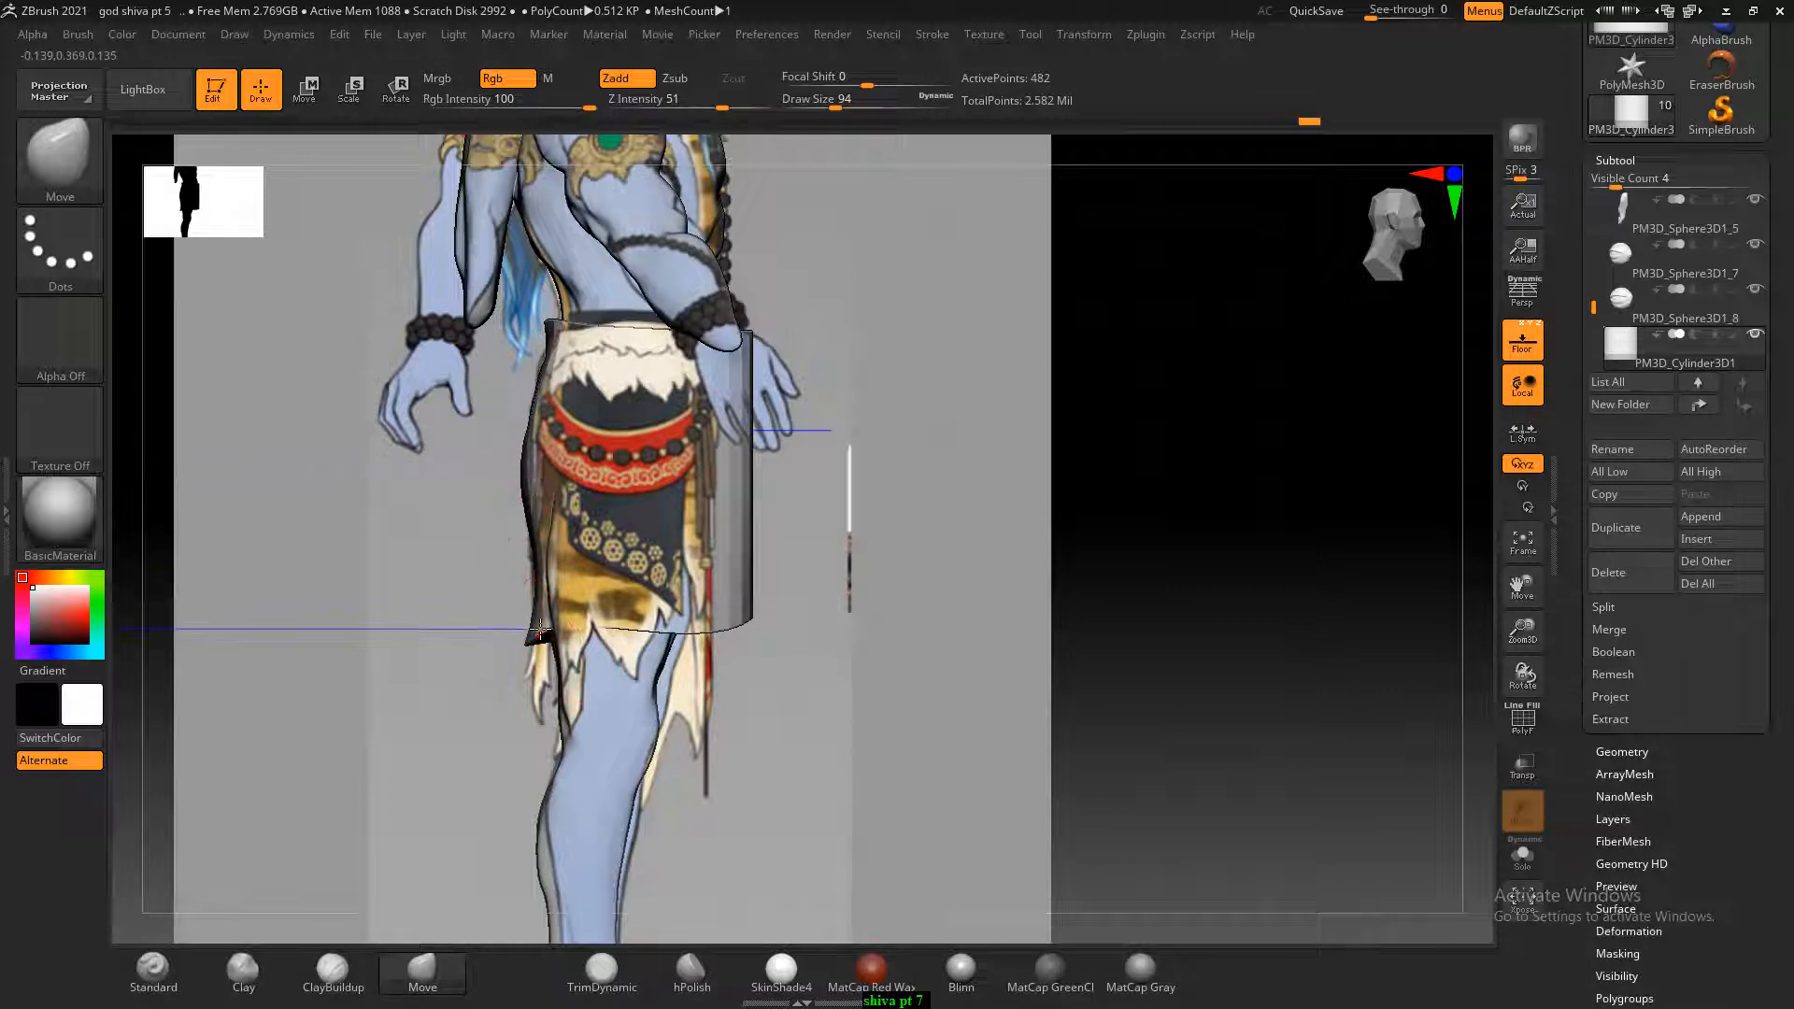
drag(530, 631, 527, 664)
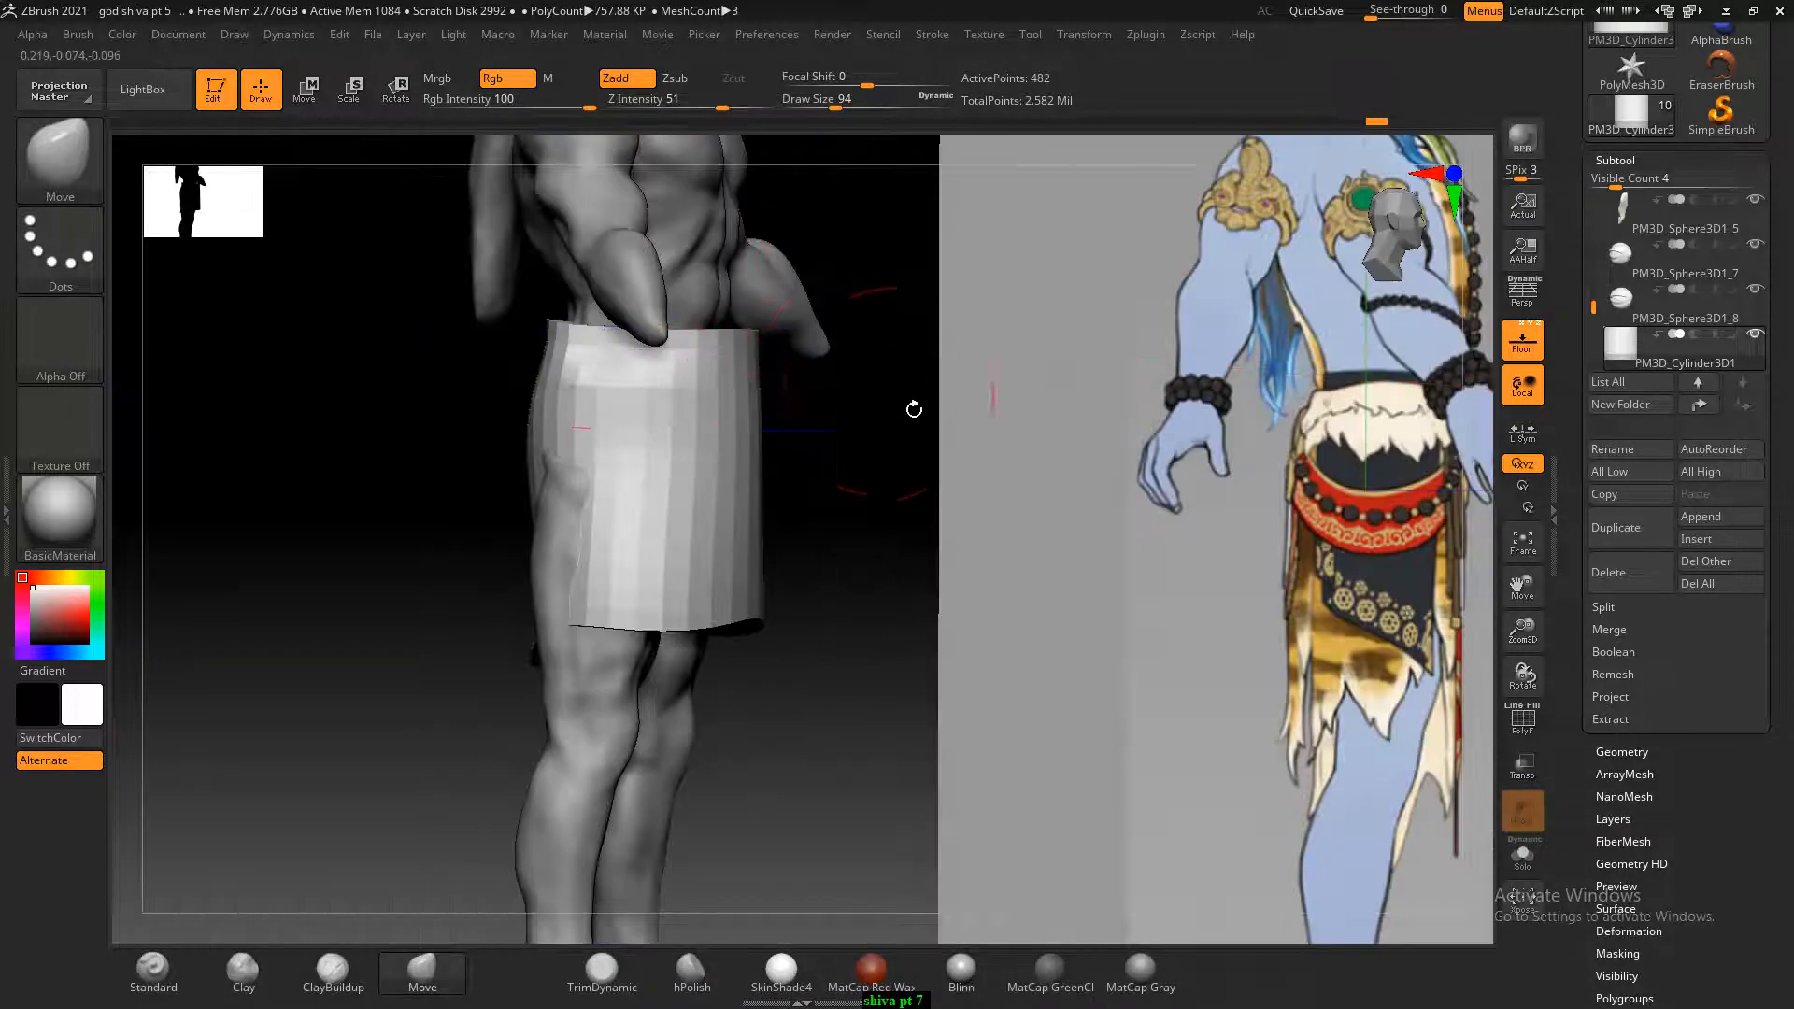
Pull the cylinder's upper front edge in toward the abdomen in the side view with the Move brush at draw size 94.
key(shift)
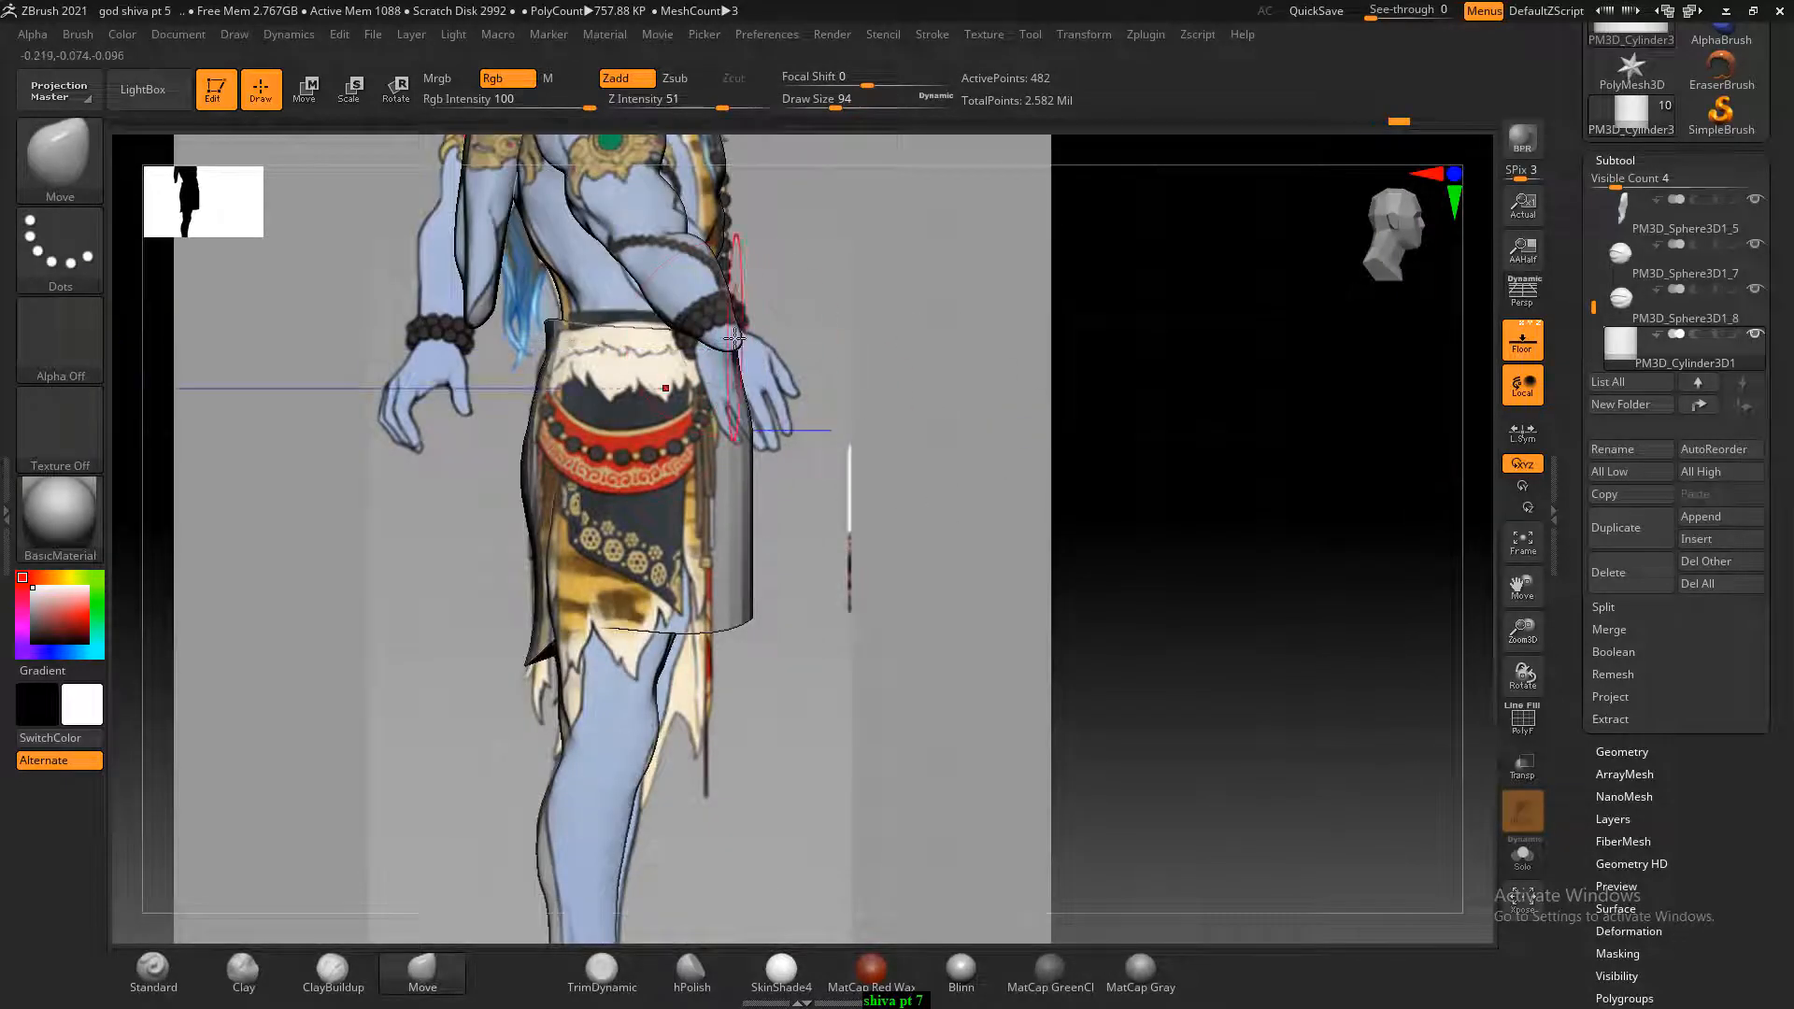
drag(736, 356, 724, 357)
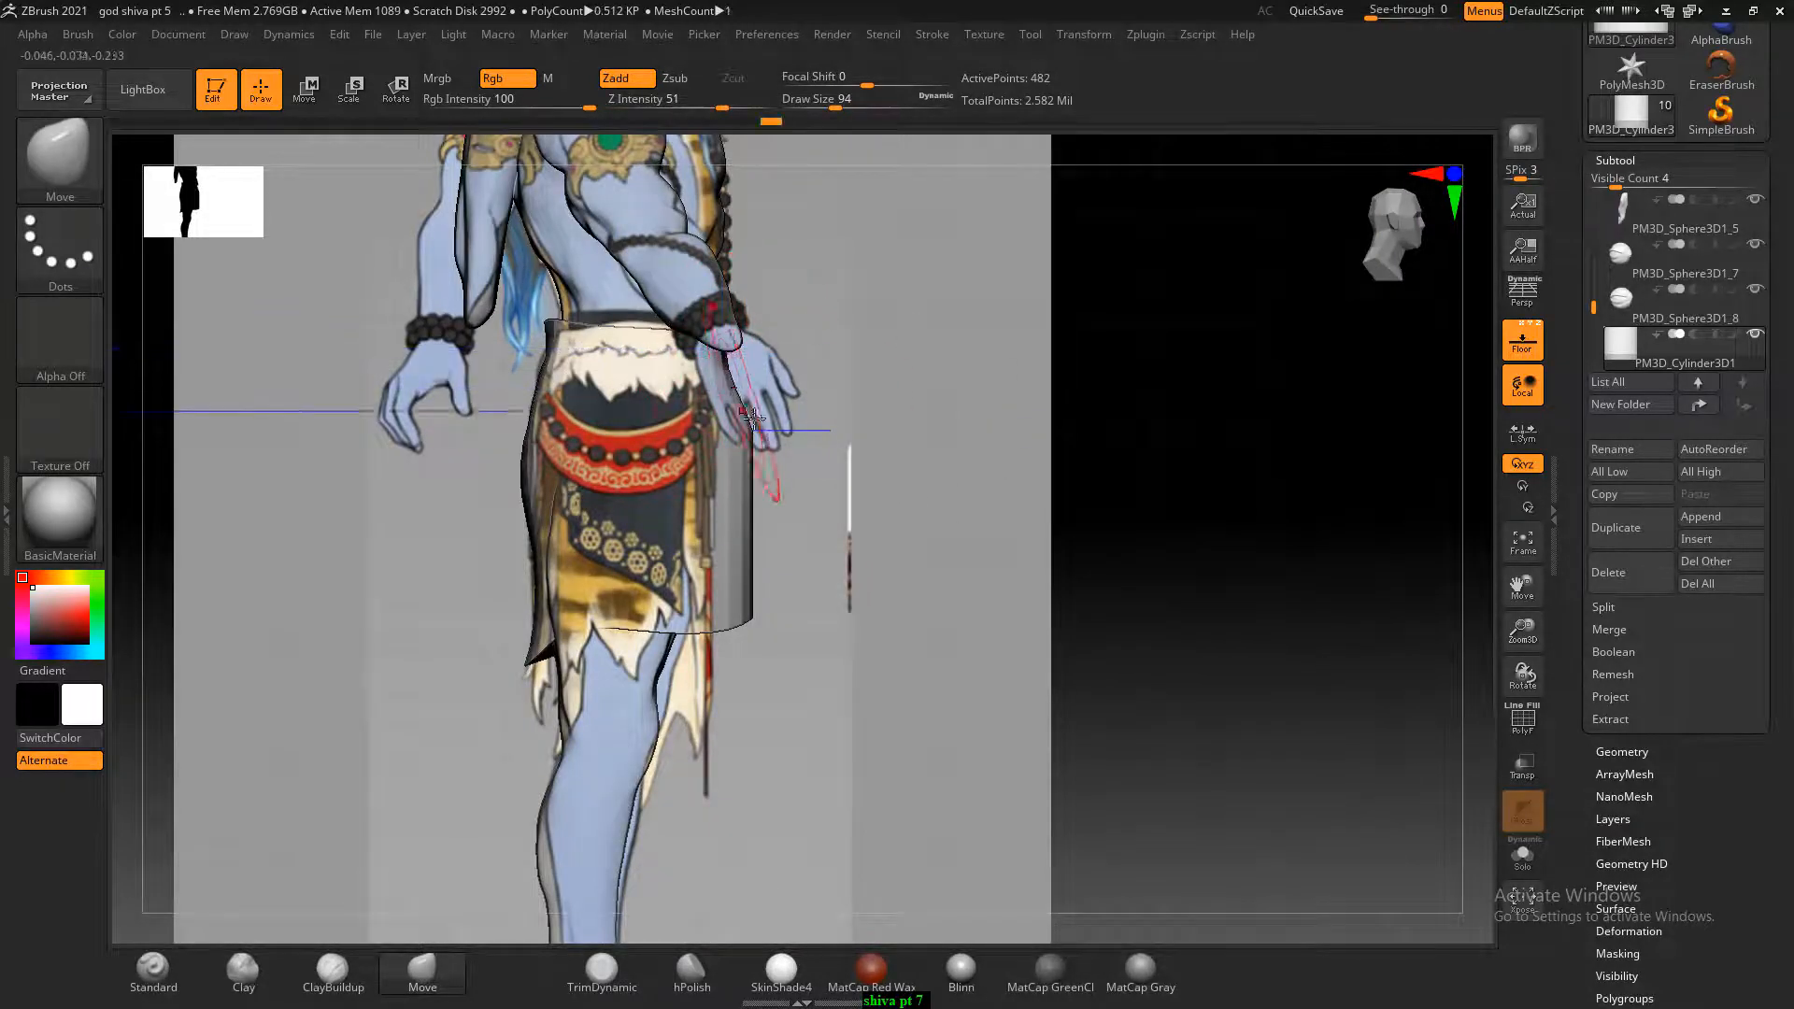
drag(754, 432, 750, 430)
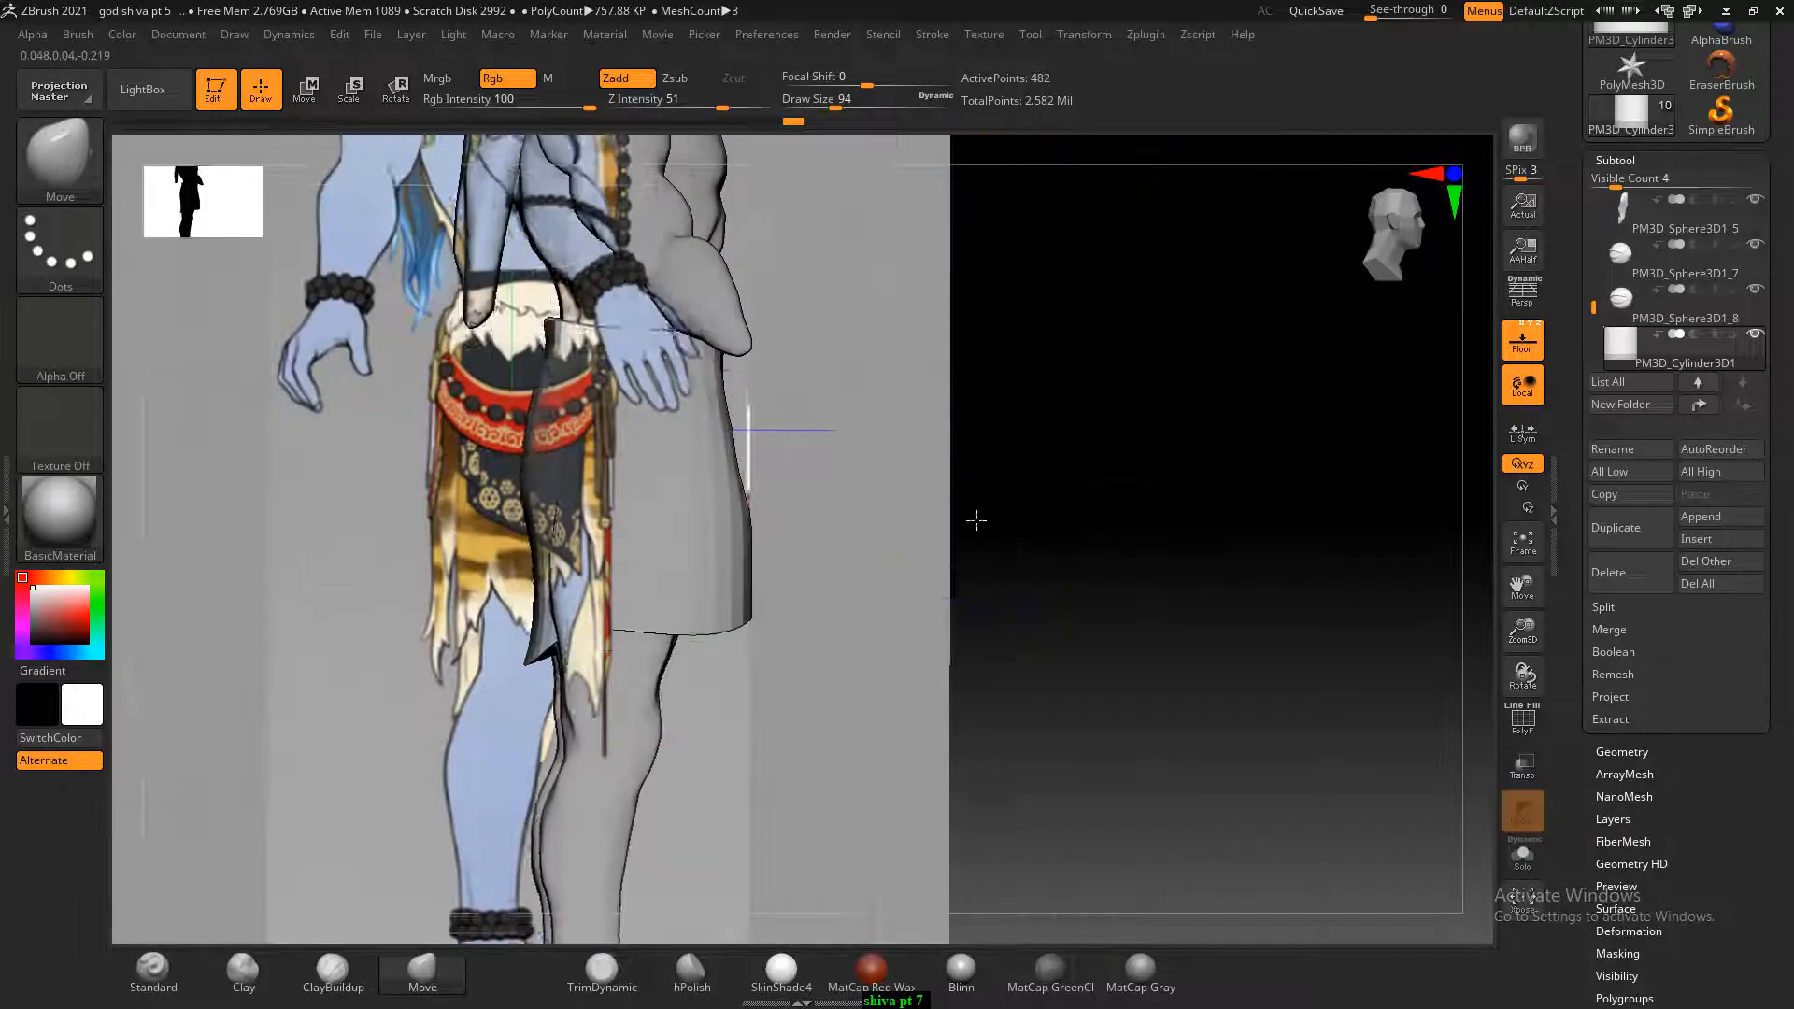
drag(735, 522, 876, 577)
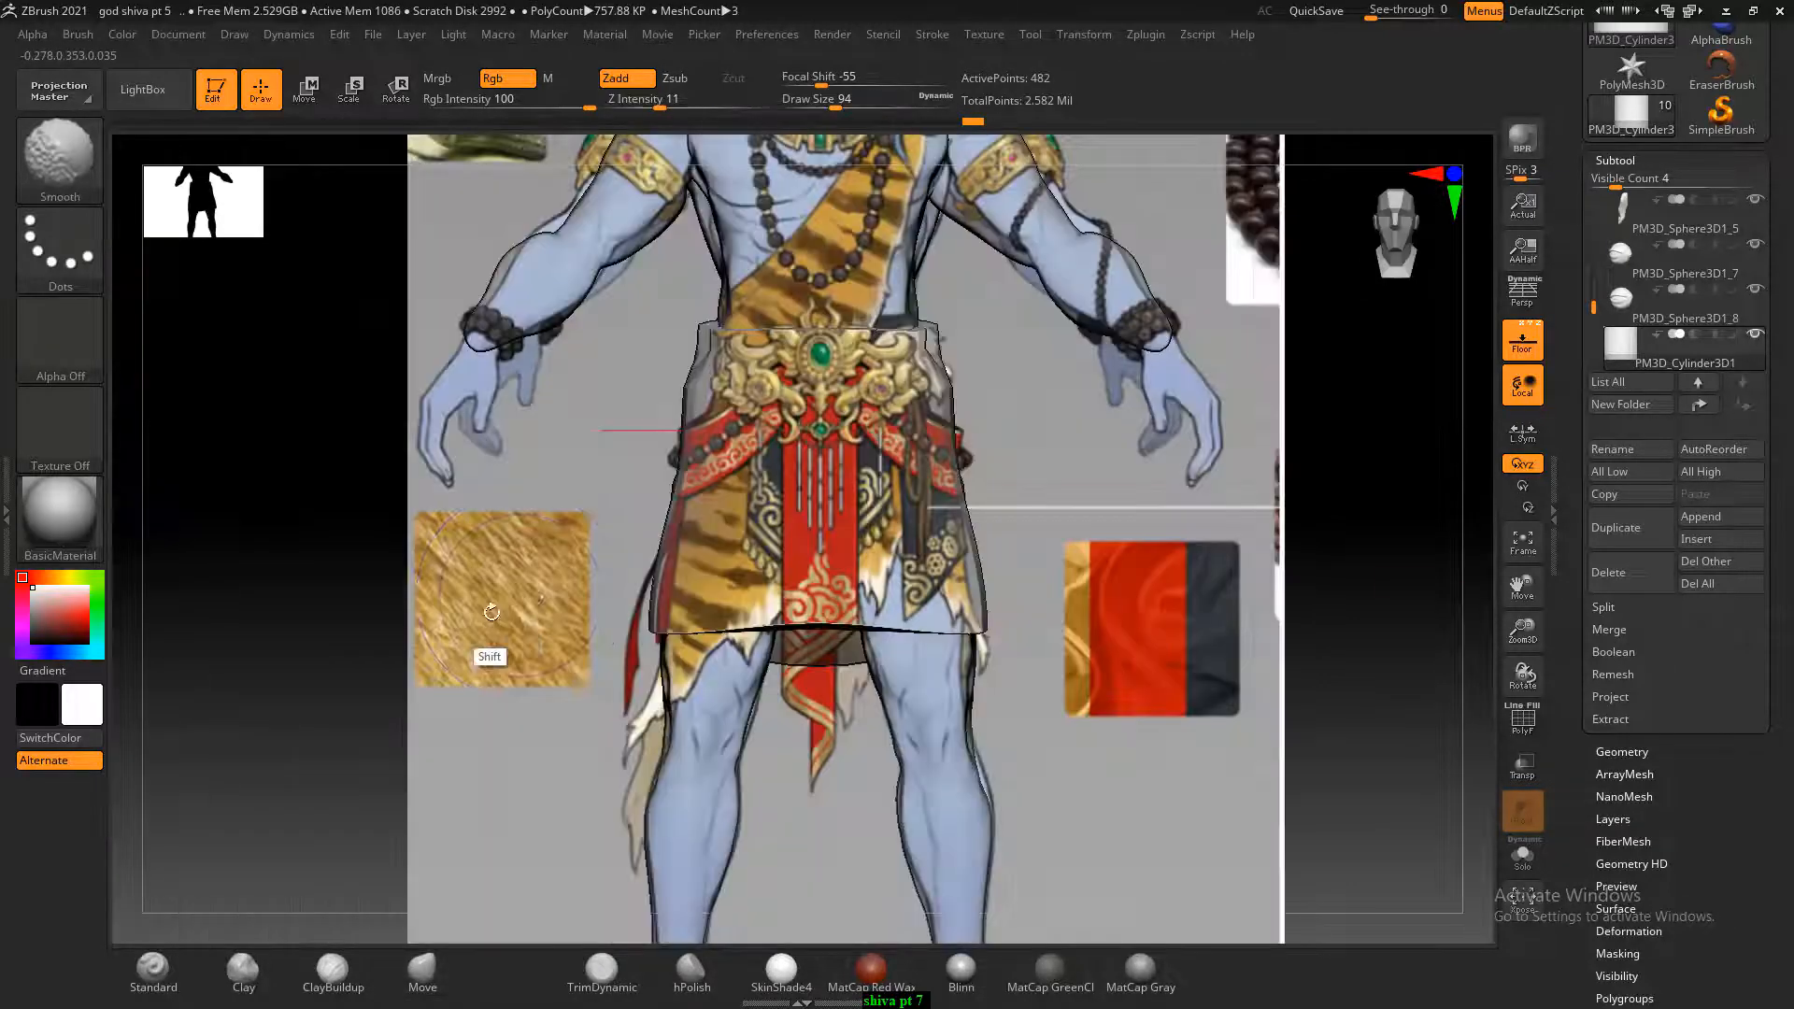
key(shift)
key(shift)
key(shift)
key(shift)
key(shift)
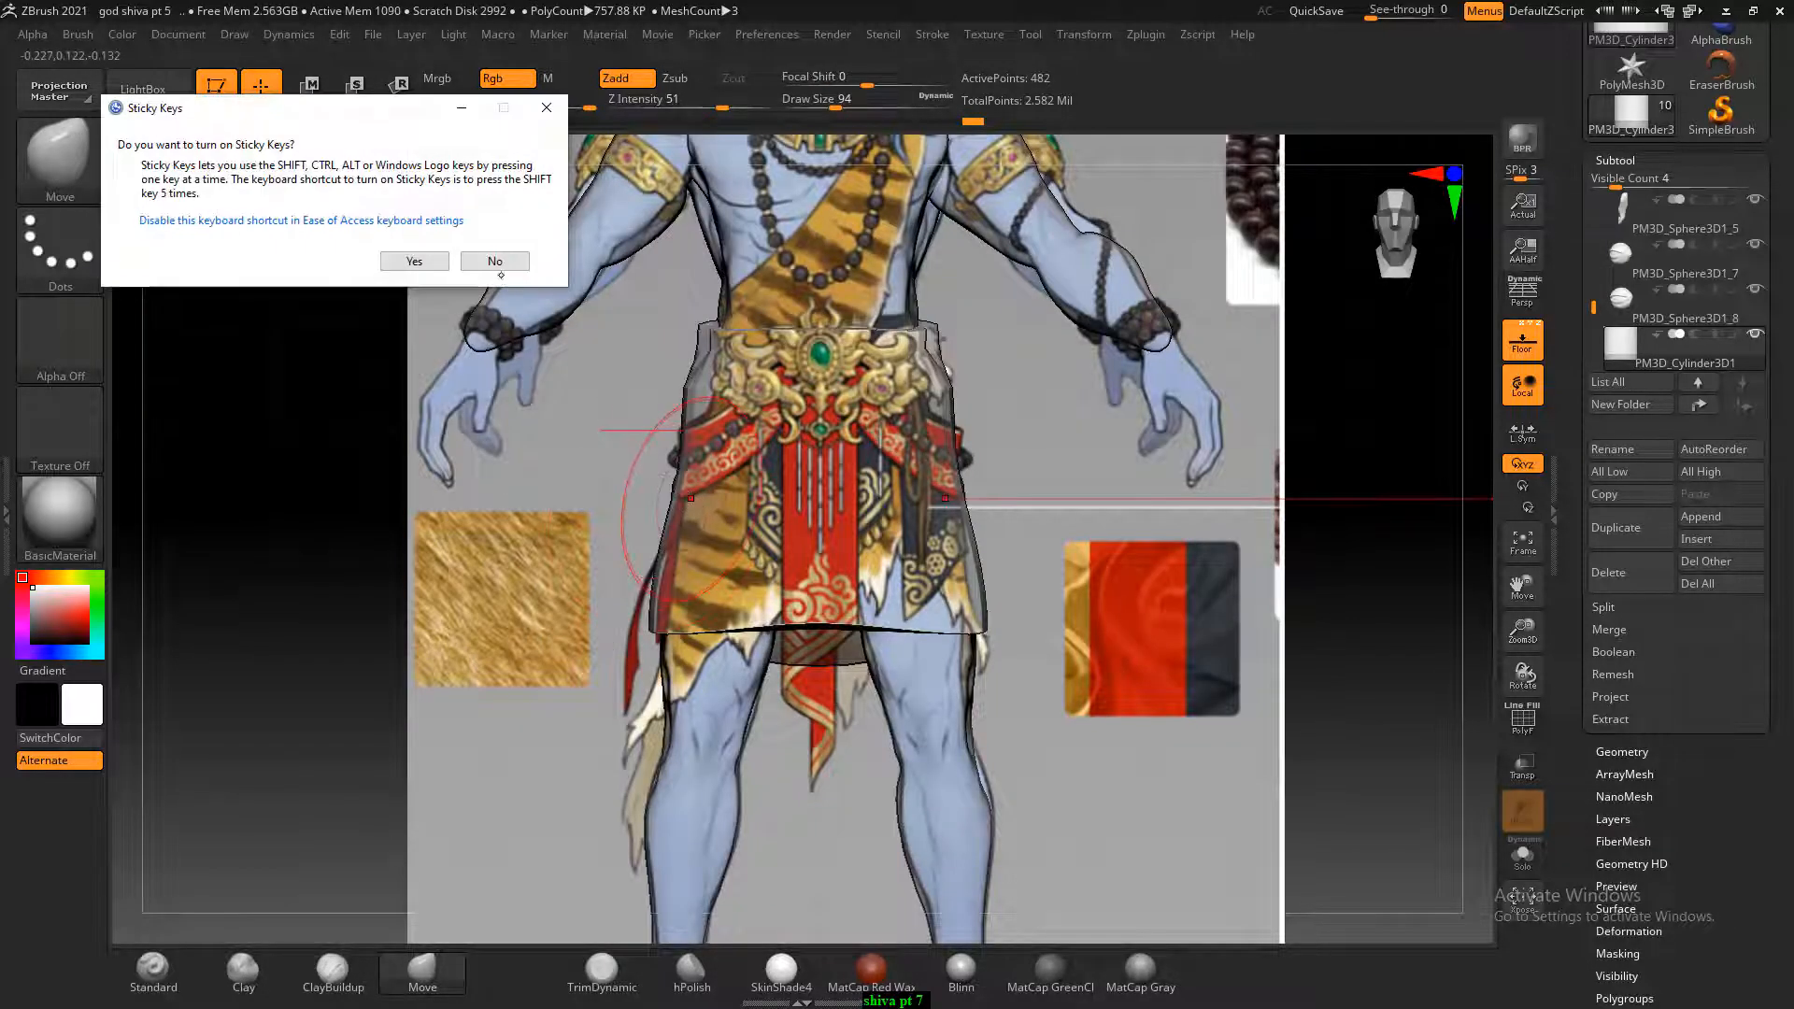
click(497, 264)
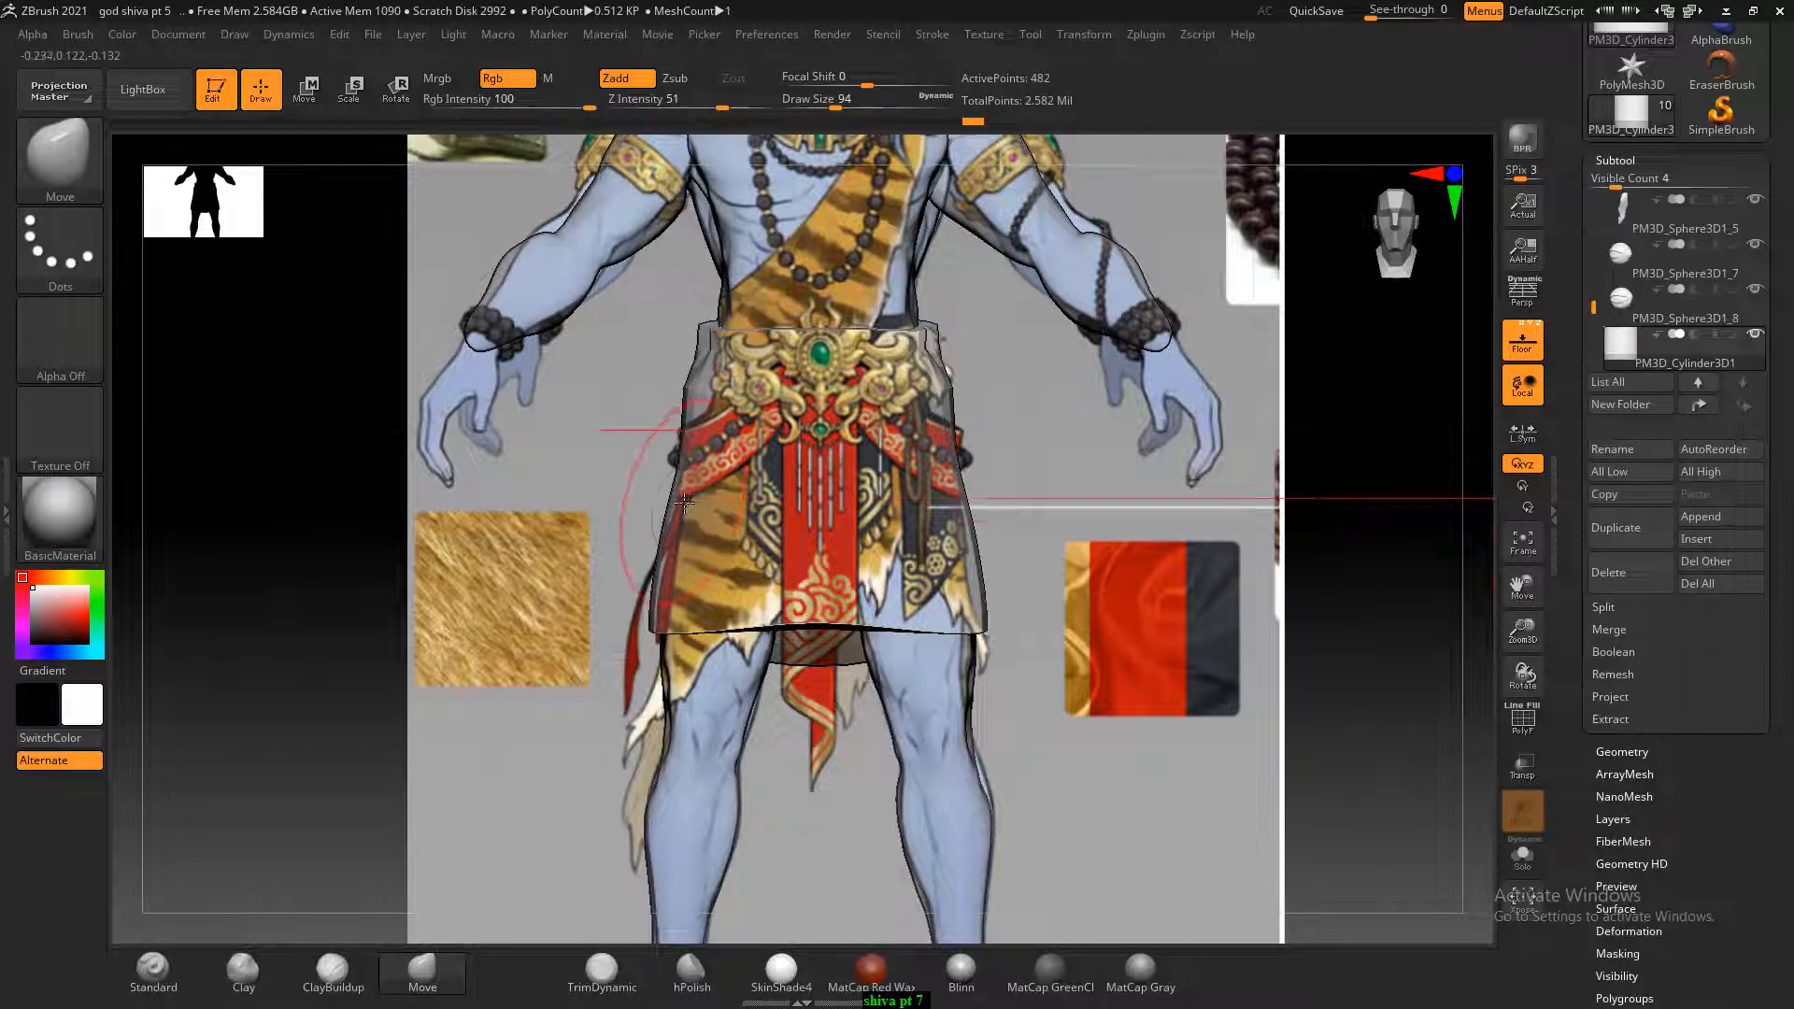
Hide the floor reference image and move the rear sides of the skirt's lower part to cover the exposed thighs.
click(1520, 337)
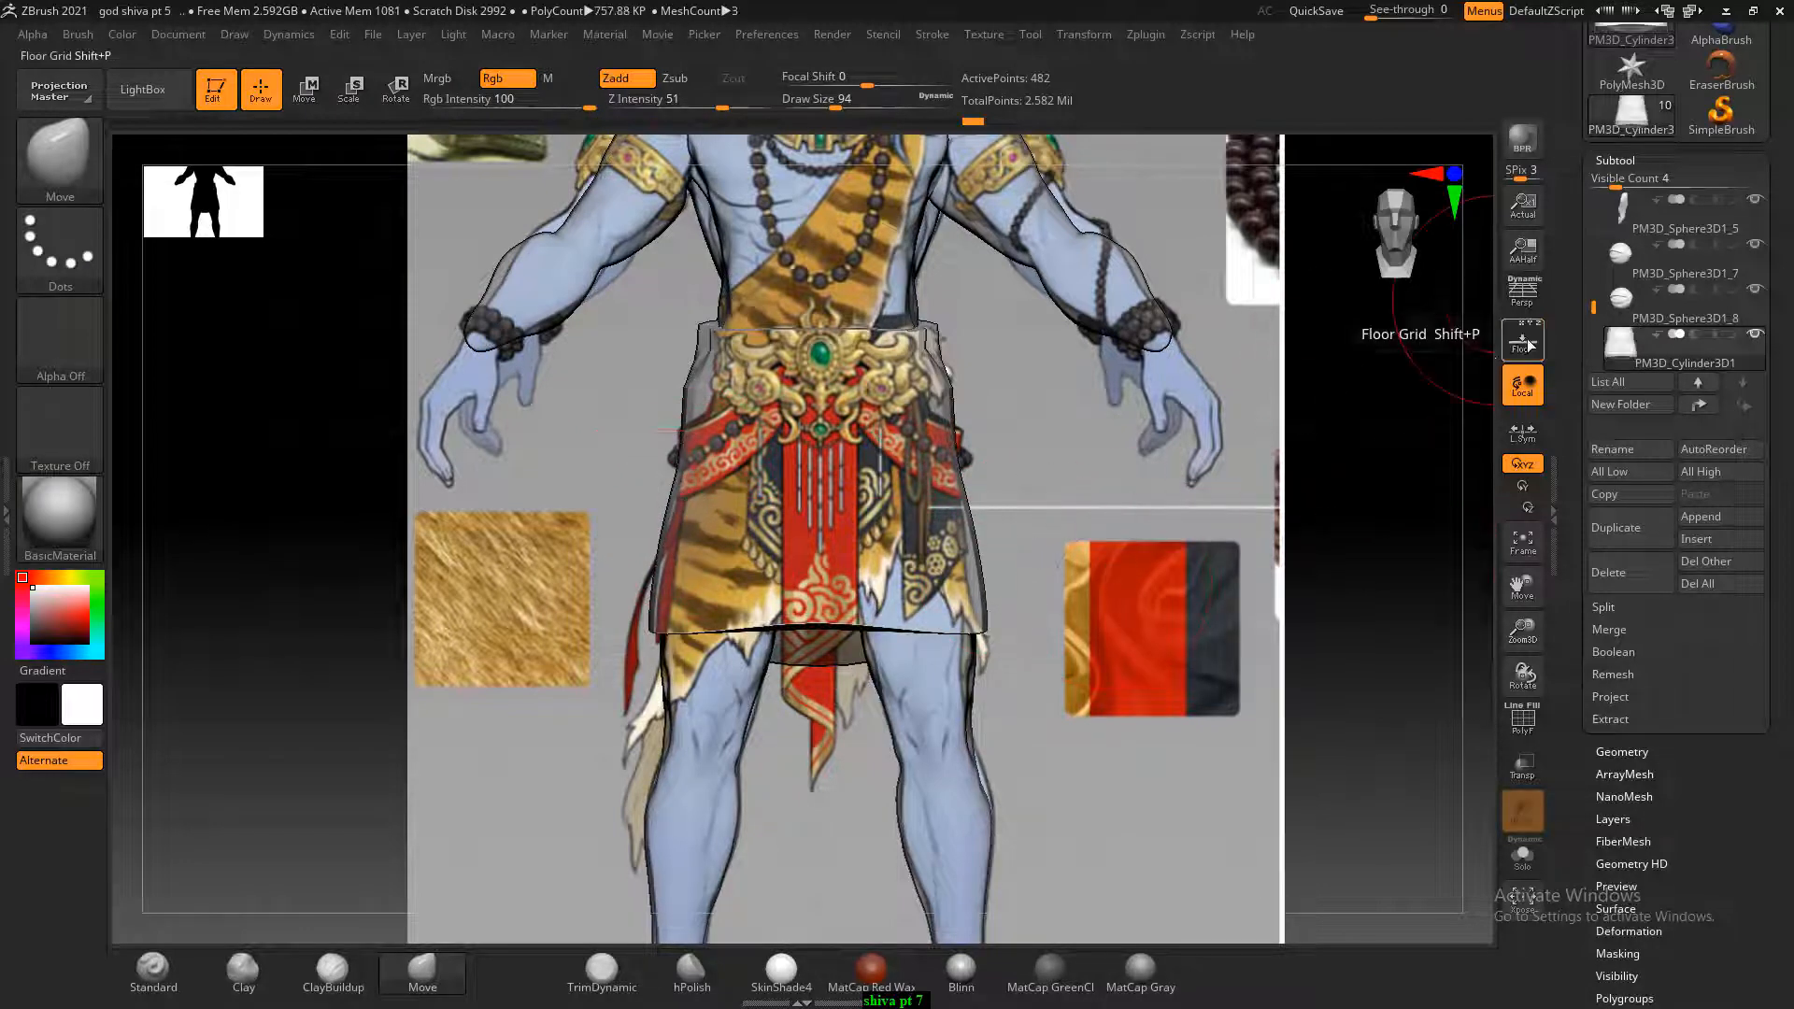
drag(1206, 524, 897, 627)
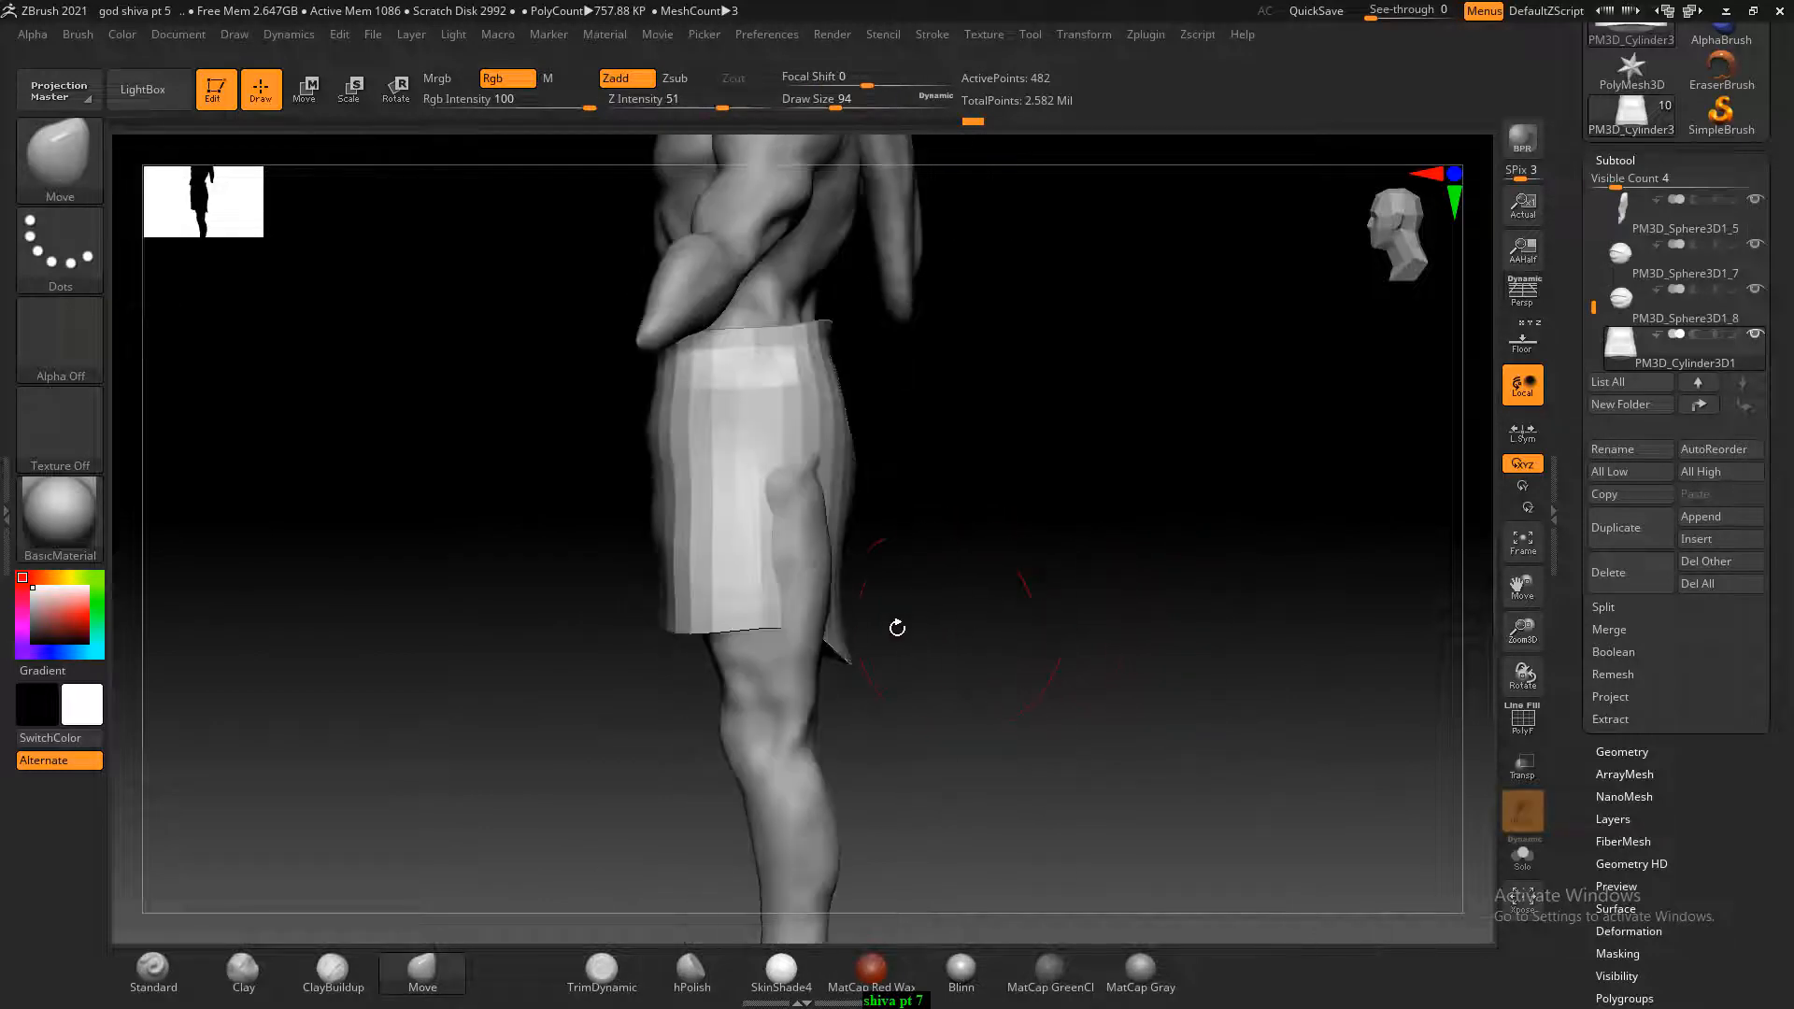
drag(992, 520, 881, 541)
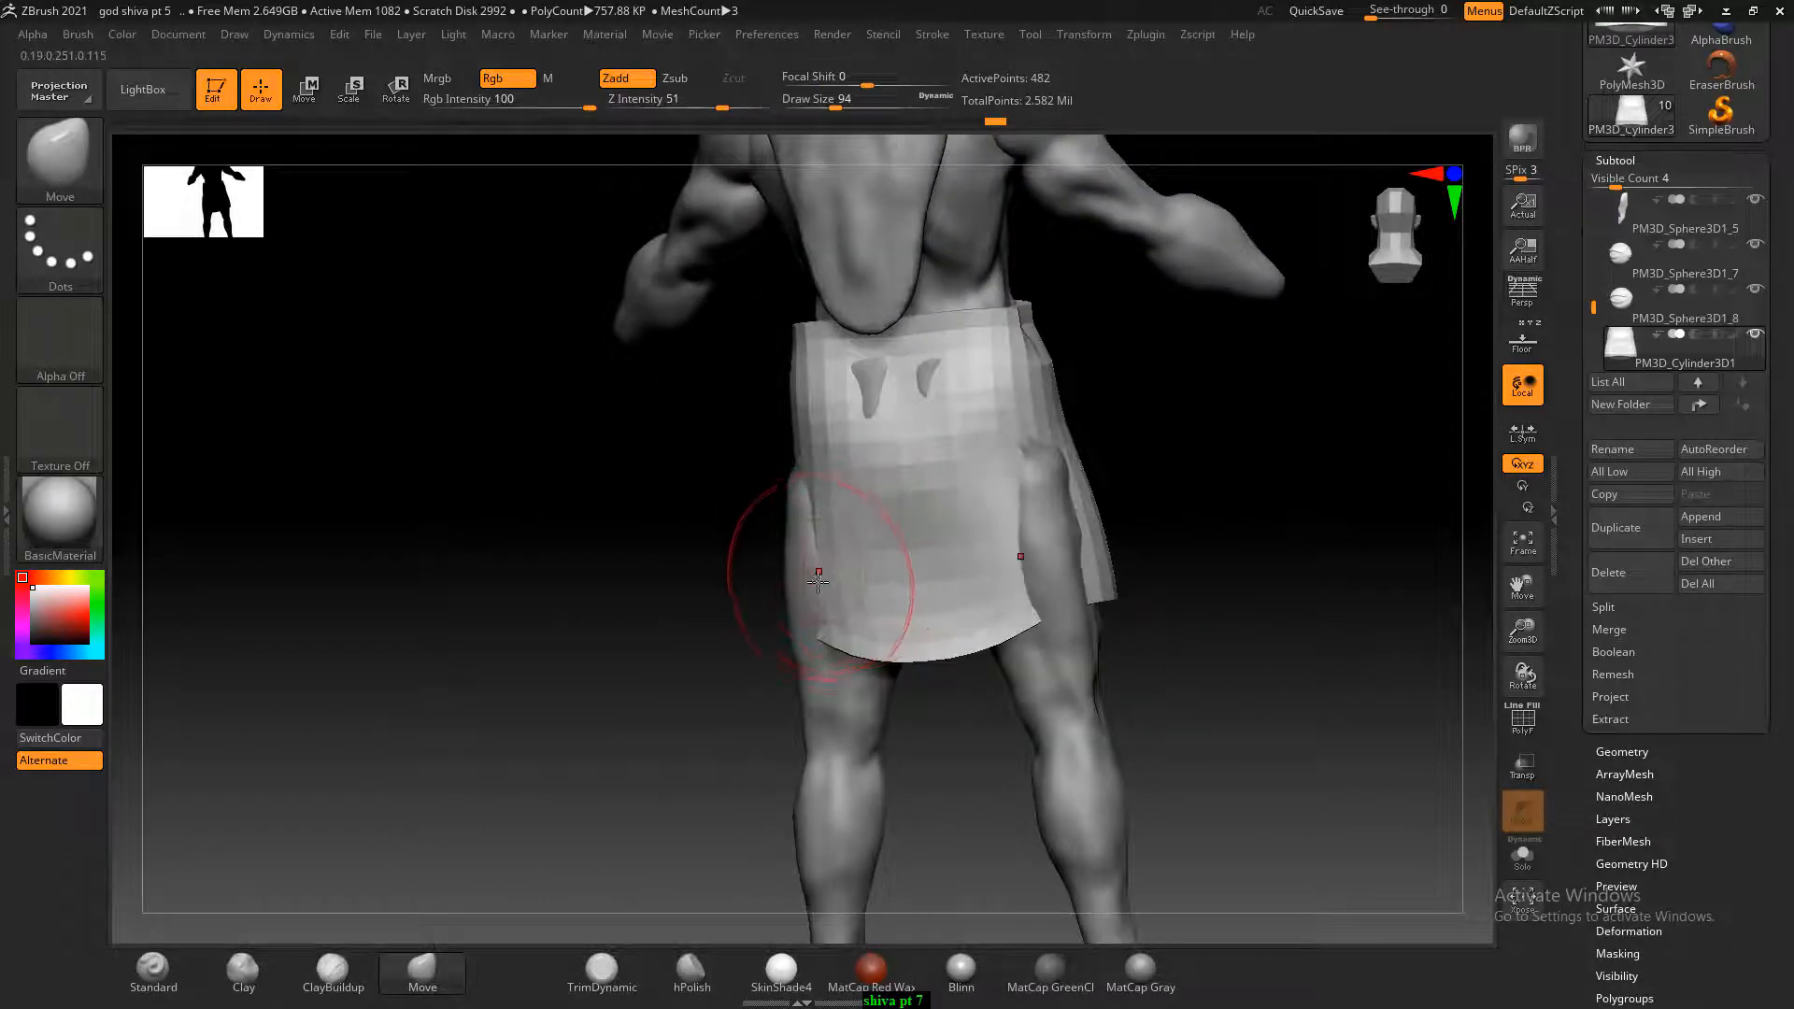
mouse_move(808, 586)
mouse_down()
mouse_move(790, 605)
mouse_move(829, 608)
mouse_up()
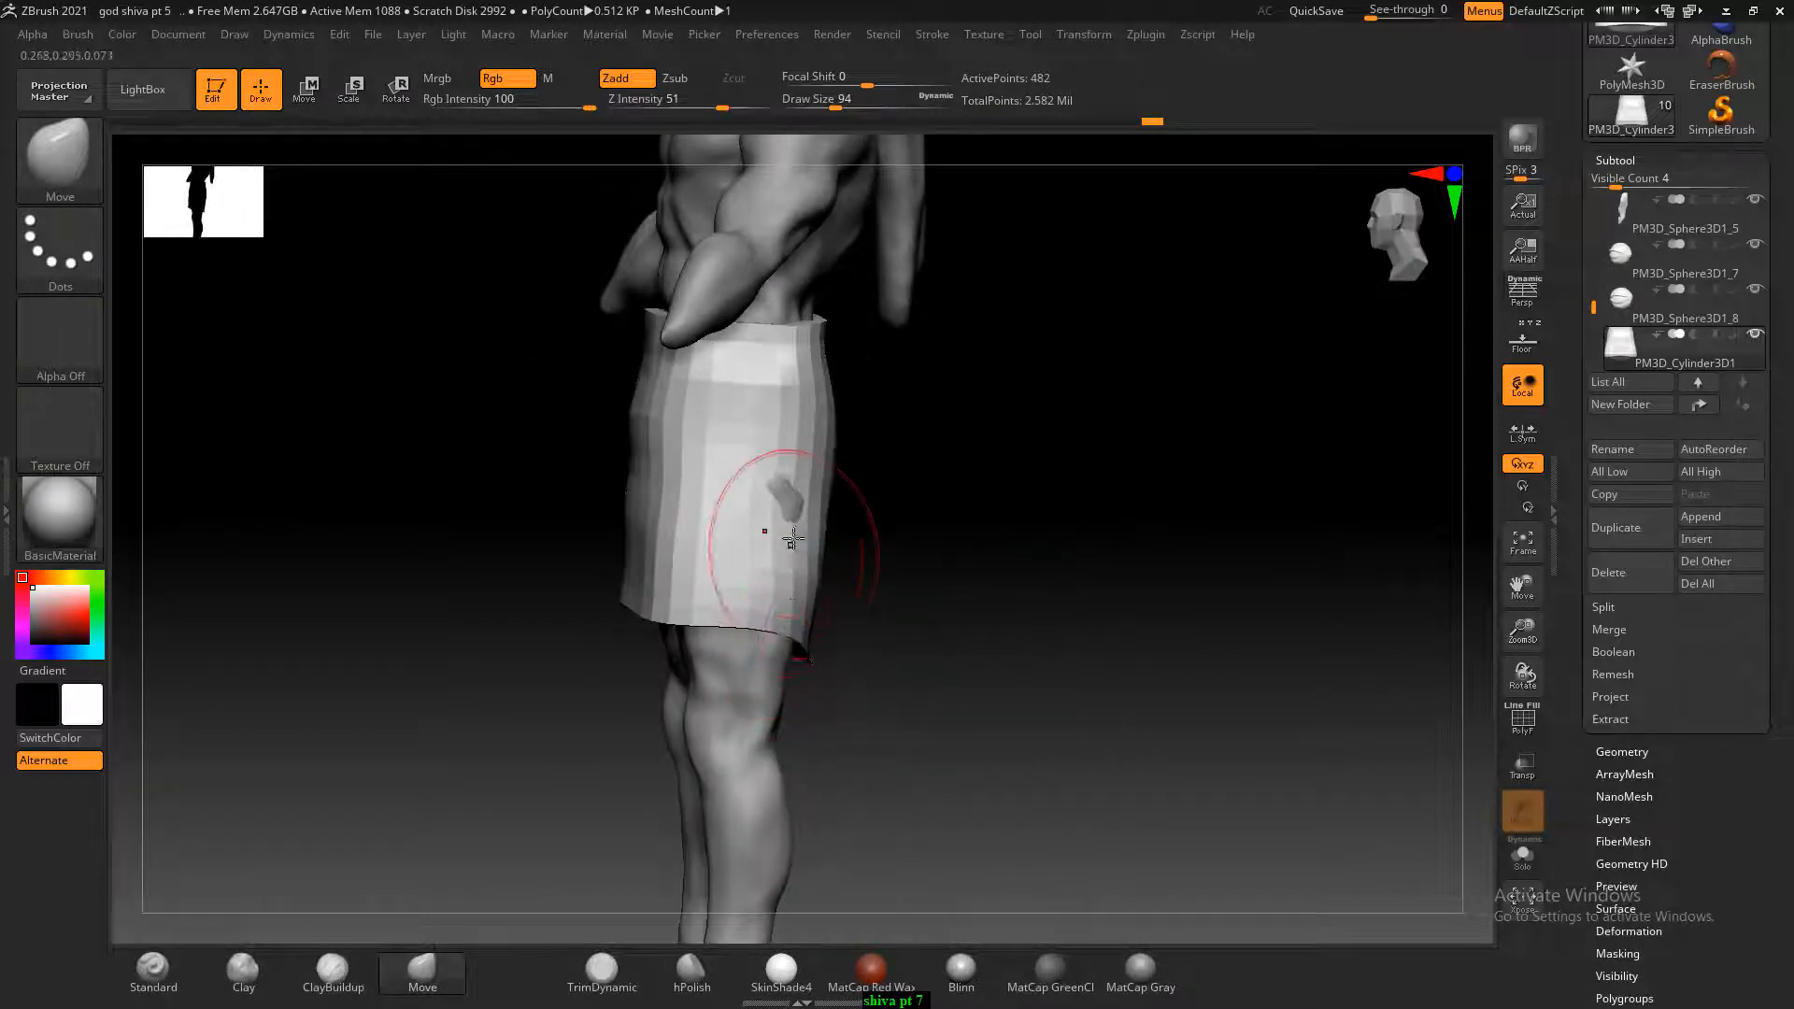
Display the polyframe and reshape the waist cloth's upper rear edge with the Move brush at draw size 50.
mouse_move(906, 474)
mouse_down()
mouse_move(965, 496)
mouse_move(801, 480)
mouse_move(926, 482)
mouse_move(937, 429)
mouse_move(1153, 392)
mouse_move(1117, 508)
mouse_move(1133, 546)
mouse_move(1141, 485)
mouse_move(1177, 440)
mouse_move(1141, 457)
mouse_move(1133, 517)
mouse_move(1162, 560)
mouse_move(1160, 684)
mouse_up()
key(shift+f)
key(shift)
mouse_move(1162, 585)
mouse_down()
mouse_move(1131, 522)
mouse_move(1149, 508)
mouse_move(1001, 520)
mouse_up()
key([)
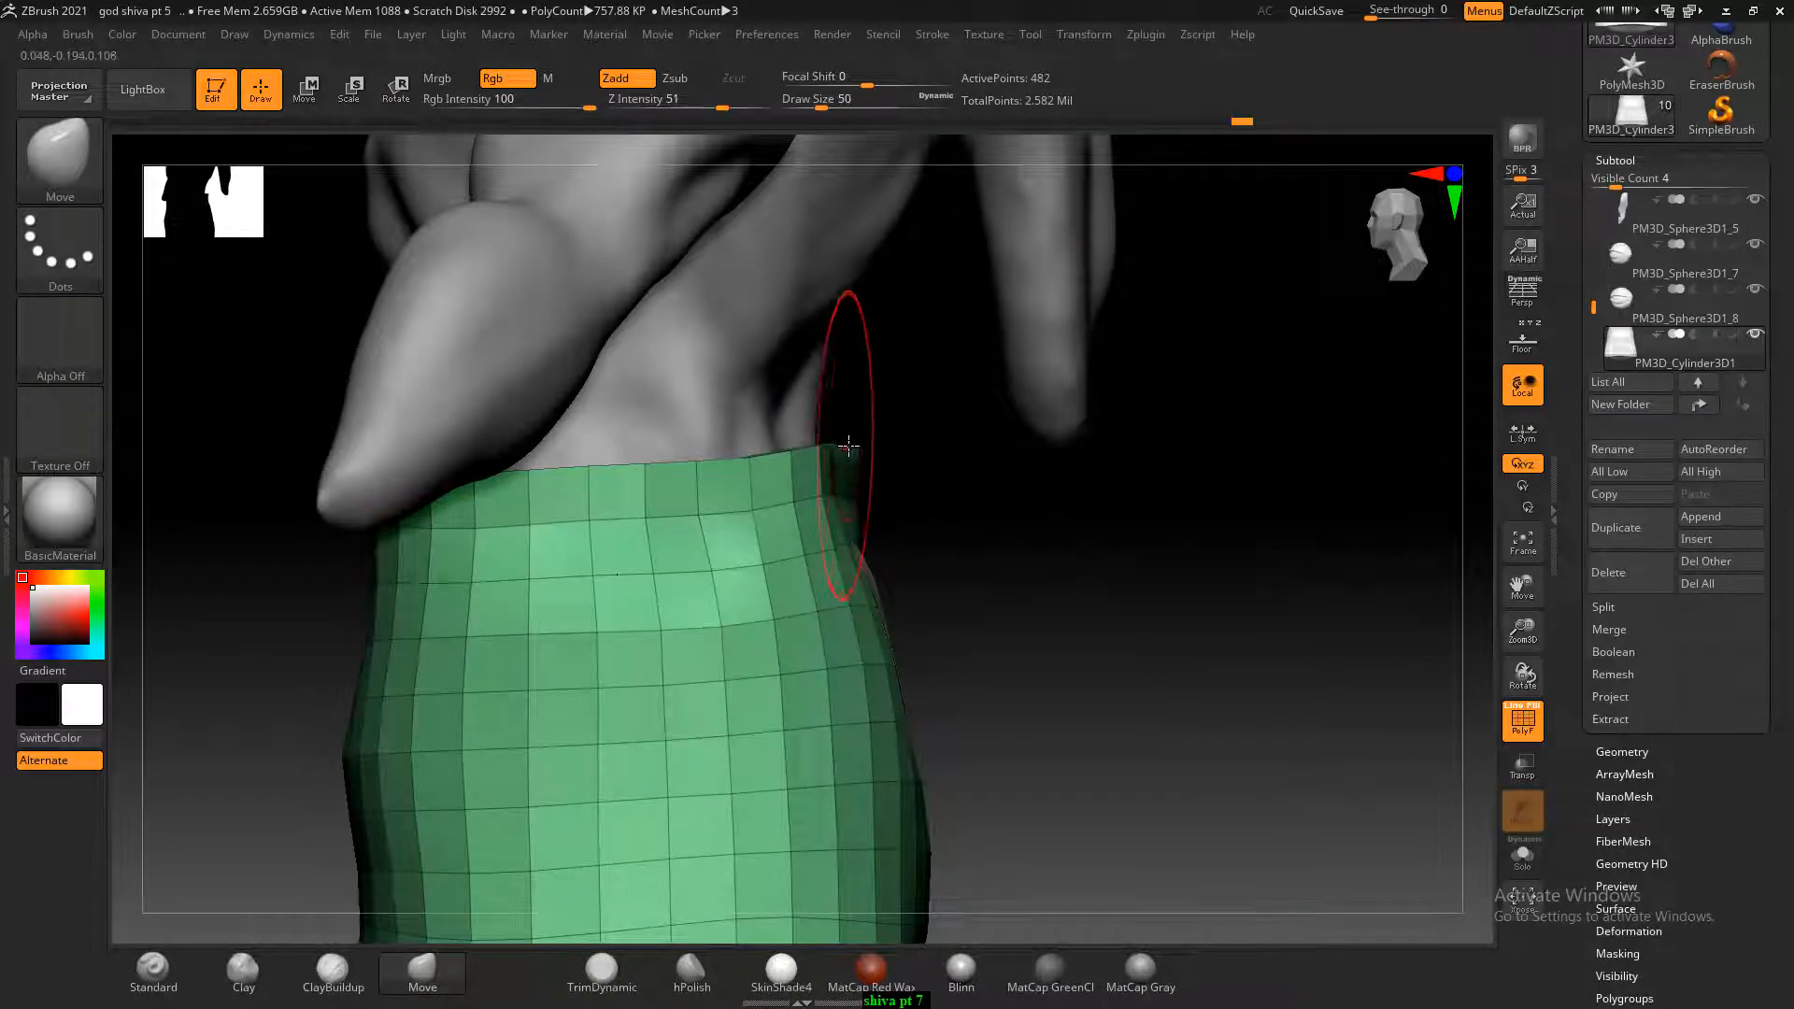
drag(852, 447, 873, 453)
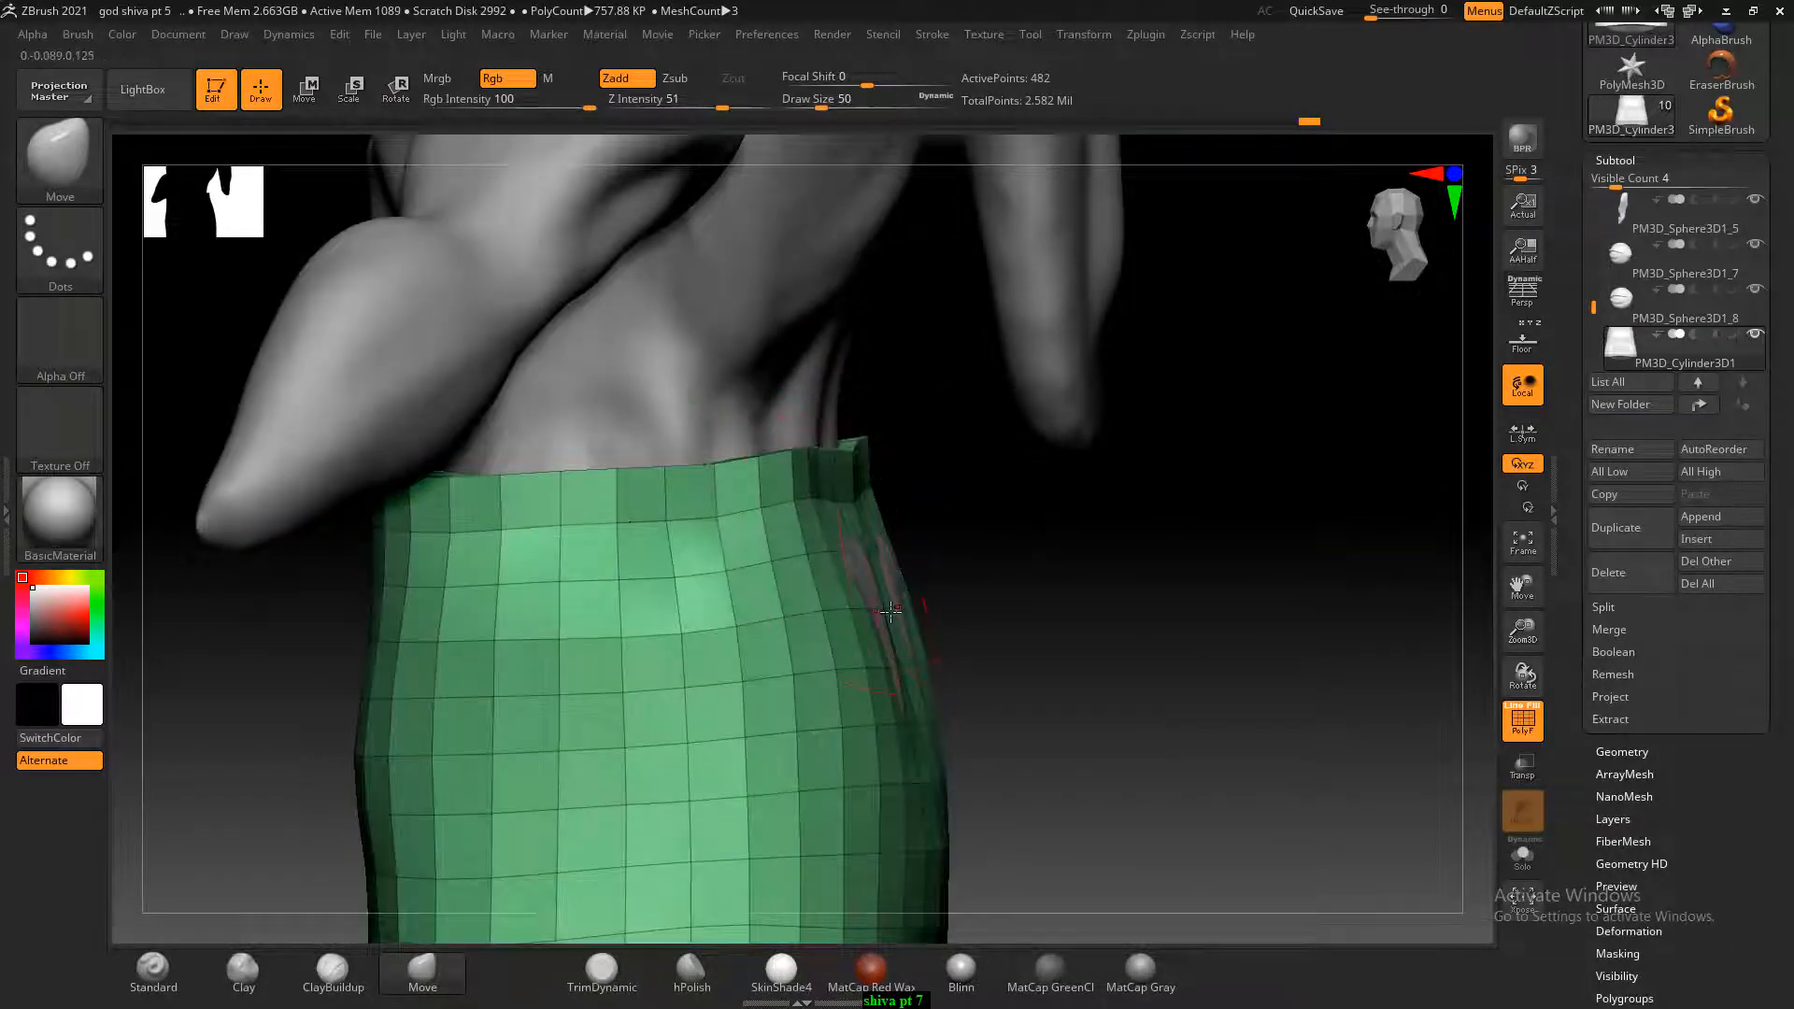
mouse_move(891, 623)
mouse_down()
mouse_move(969, 557)
mouse_move(1150, 560)
mouse_move(1246, 588)
mouse_move(1149, 617)
mouse_up()
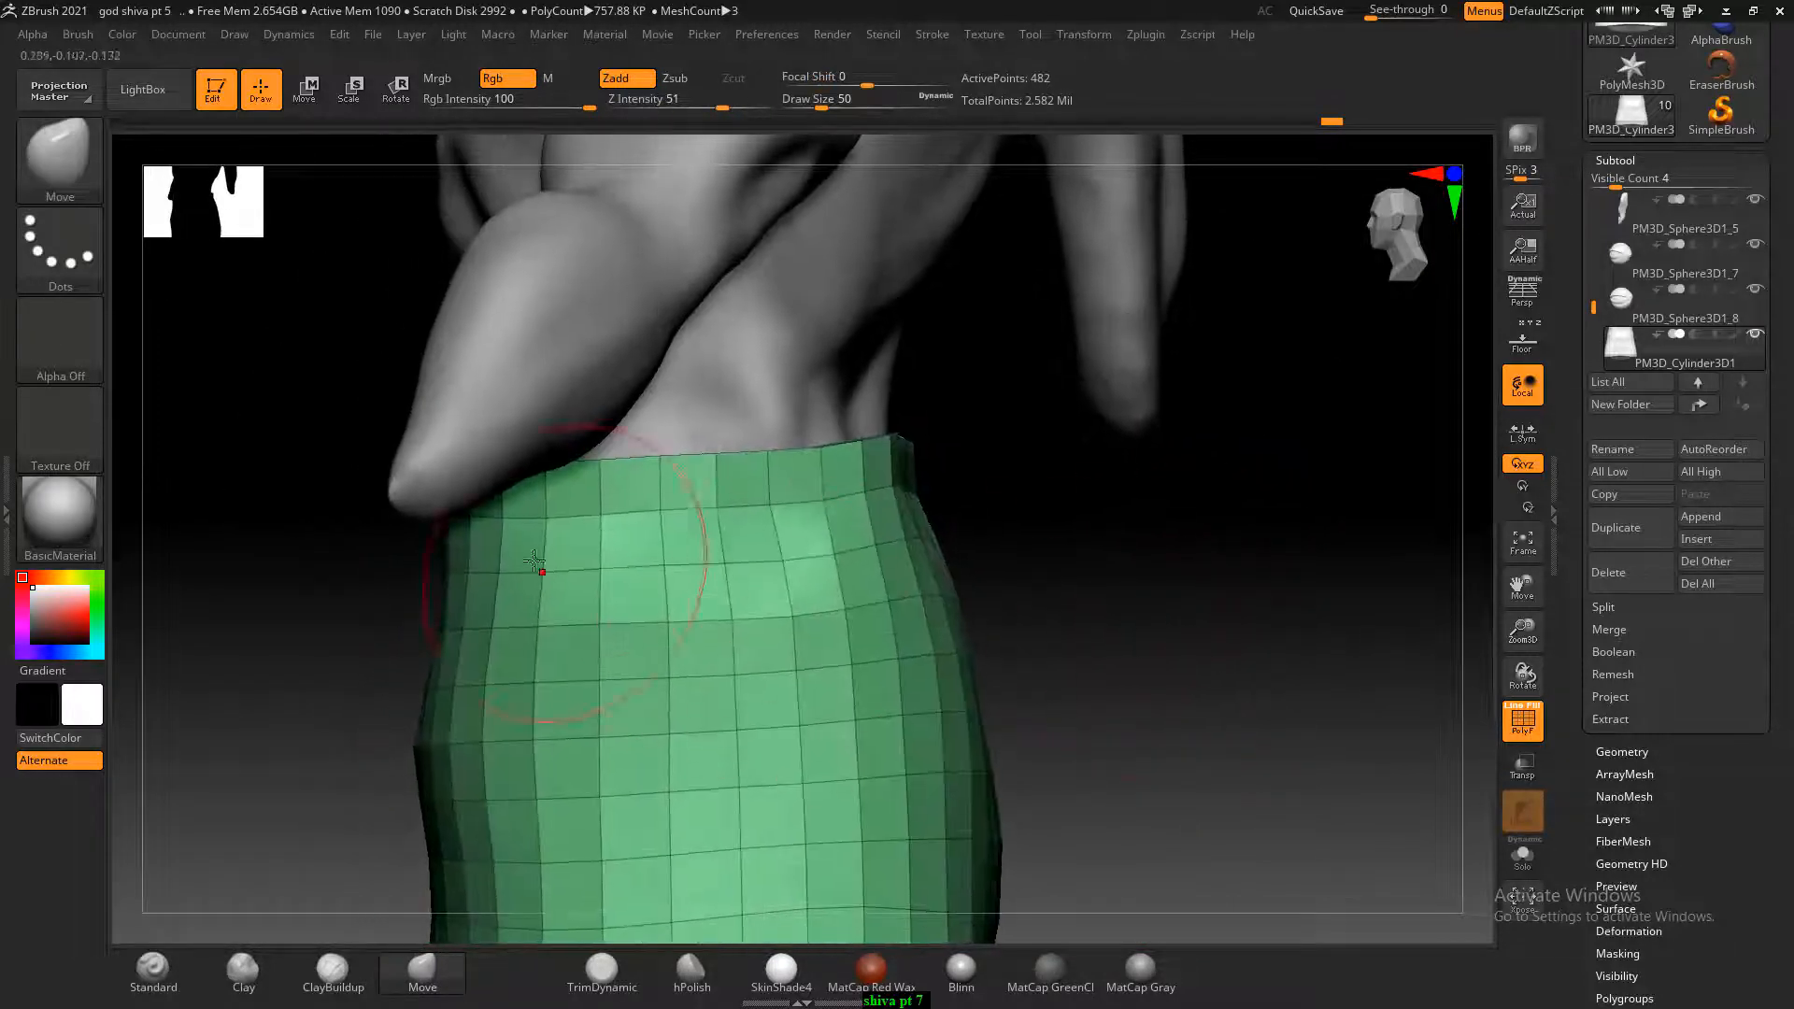
drag(400, 498, 947, 557)
drag(1050, 488, 1079, 467)
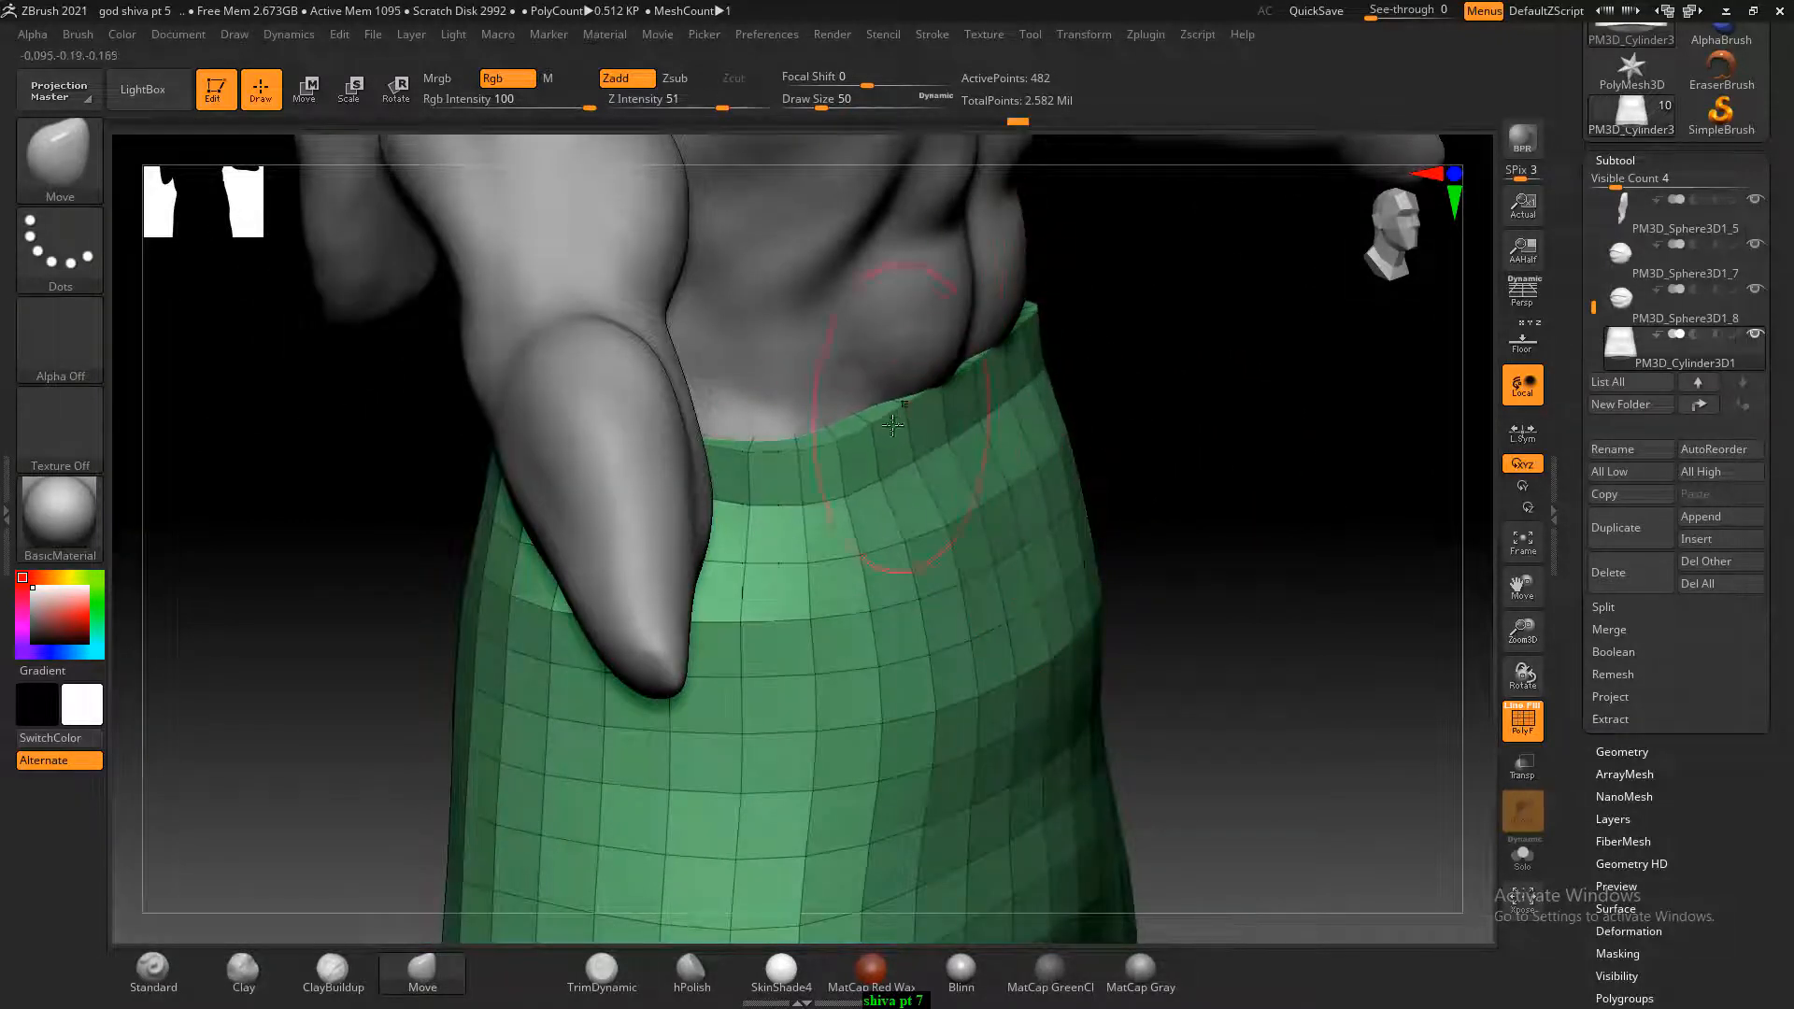
Pull the protruding side corners of the waist cloth's upper edge in toward the body in the front view.
drag(1238, 437, 1121, 573)
mouse_move(945, 645)
shift+mouse_down()
mouse_move(895, 674)
mouse_move(978, 707)
mouse_move(598, 683)
mouse_move(929, 682)
mouse_move(938, 748)
mouse_move(552, 647)
mouse_move(864, 720)
shift+mouse_up()
mouse_move(1401, 594)
mouse_down()
mouse_move(1273, 562)
mouse_move(1393, 548)
mouse_up()
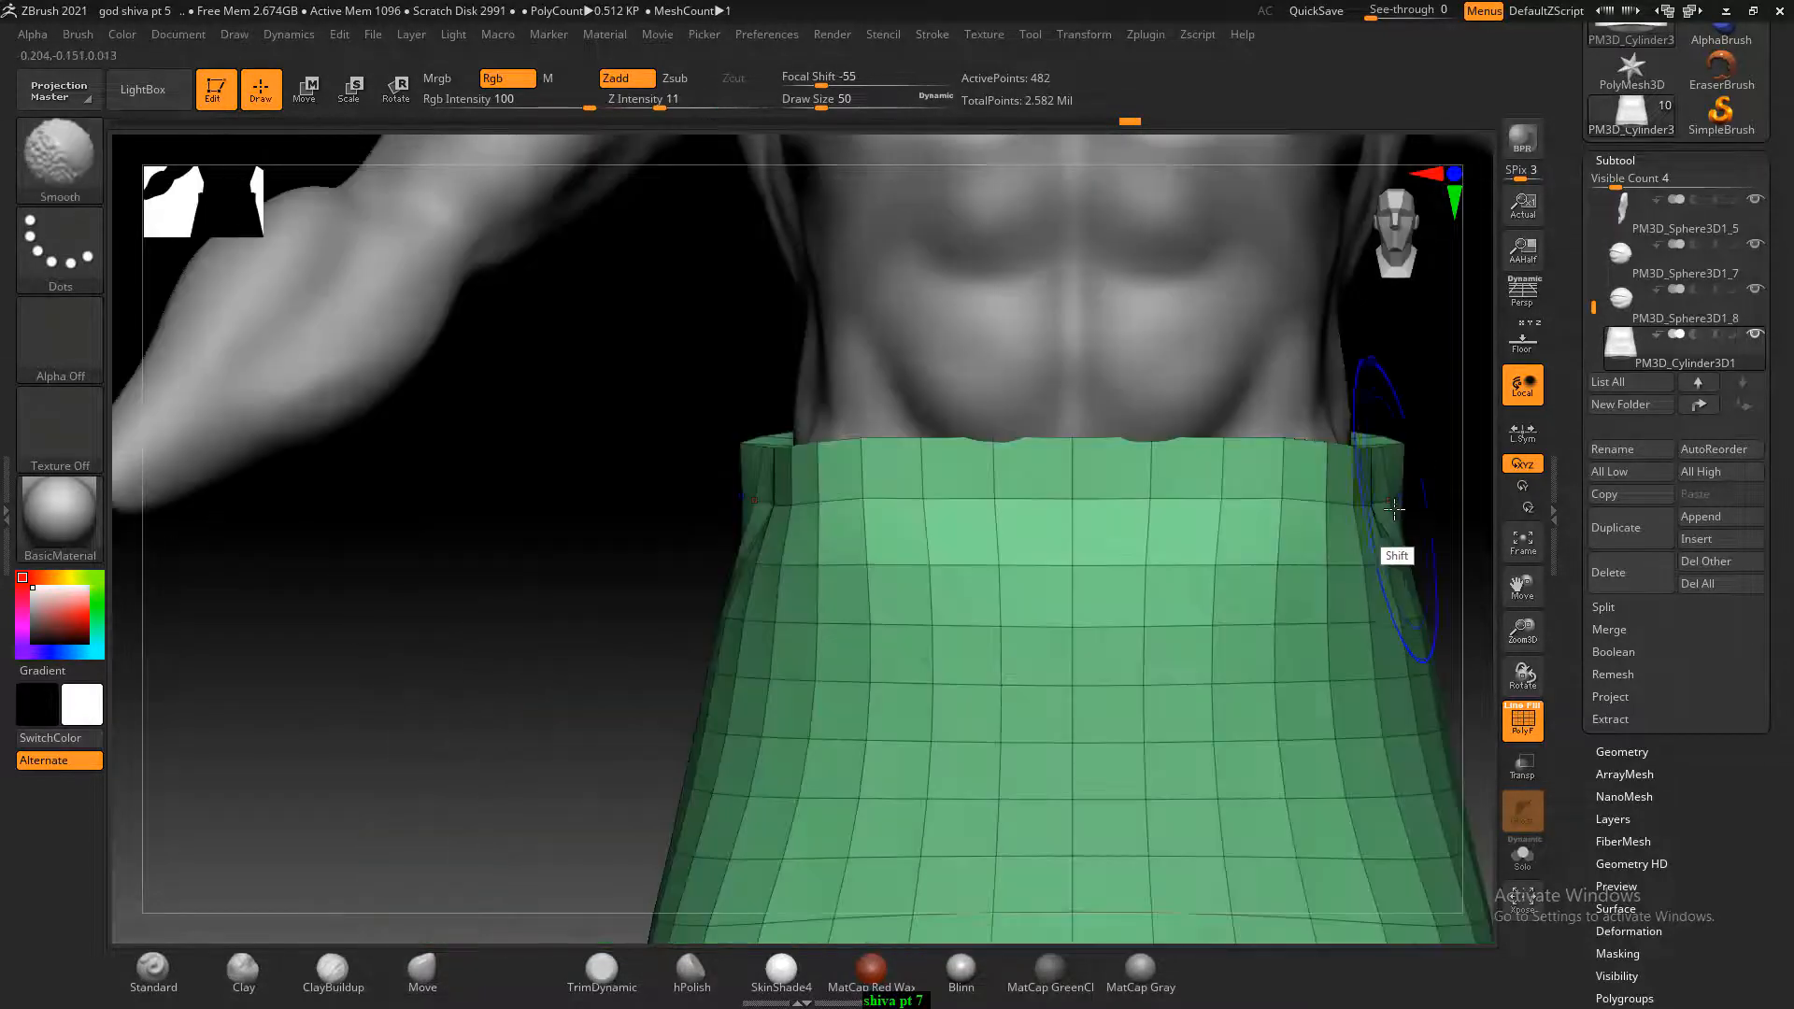
drag(758, 452, 783, 454)
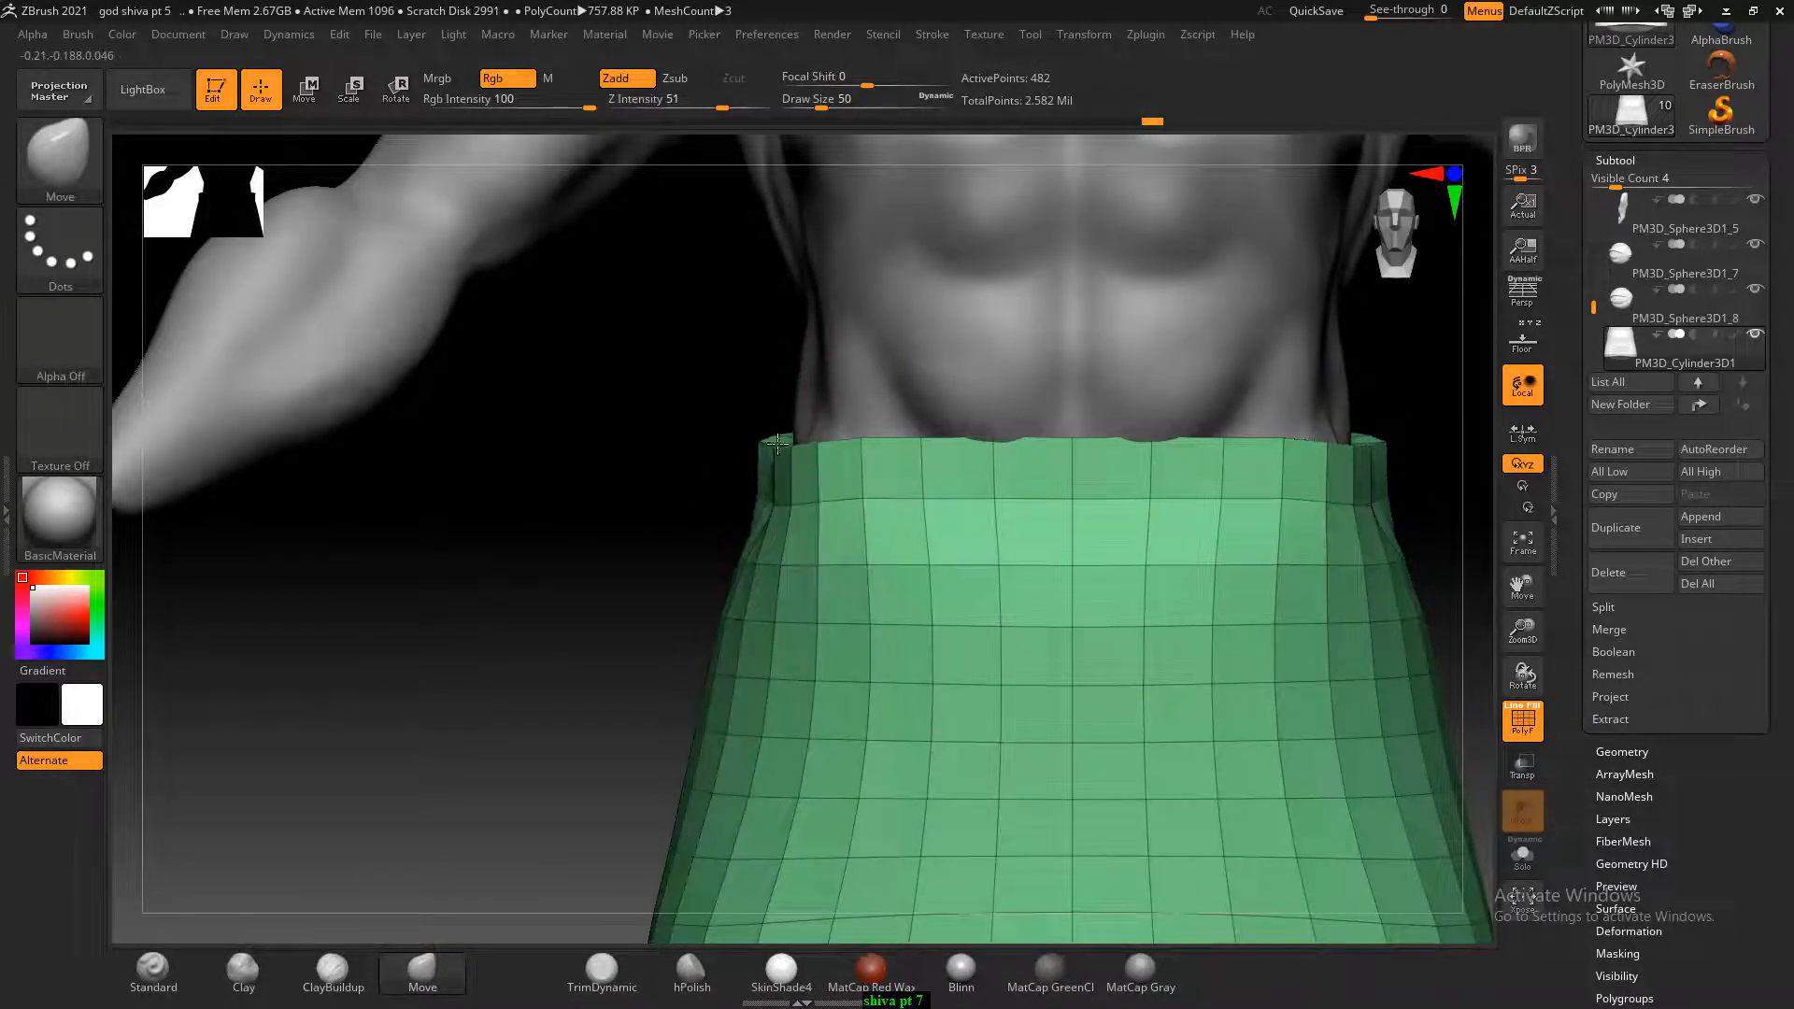
alt+drag(676, 552, 553, 421)
mouse_move(1194, 651)
alt+mouse_down()
mouse_move(1225, 608)
mouse_move(1169, 669)
mouse_move(1169, 644)
mouse_move(1201, 637)
alt+mouse_up()
Show the floor reference image and pull the cloth's rear hem and side corners down with the Move brush at draw size 82.
click(1522, 346)
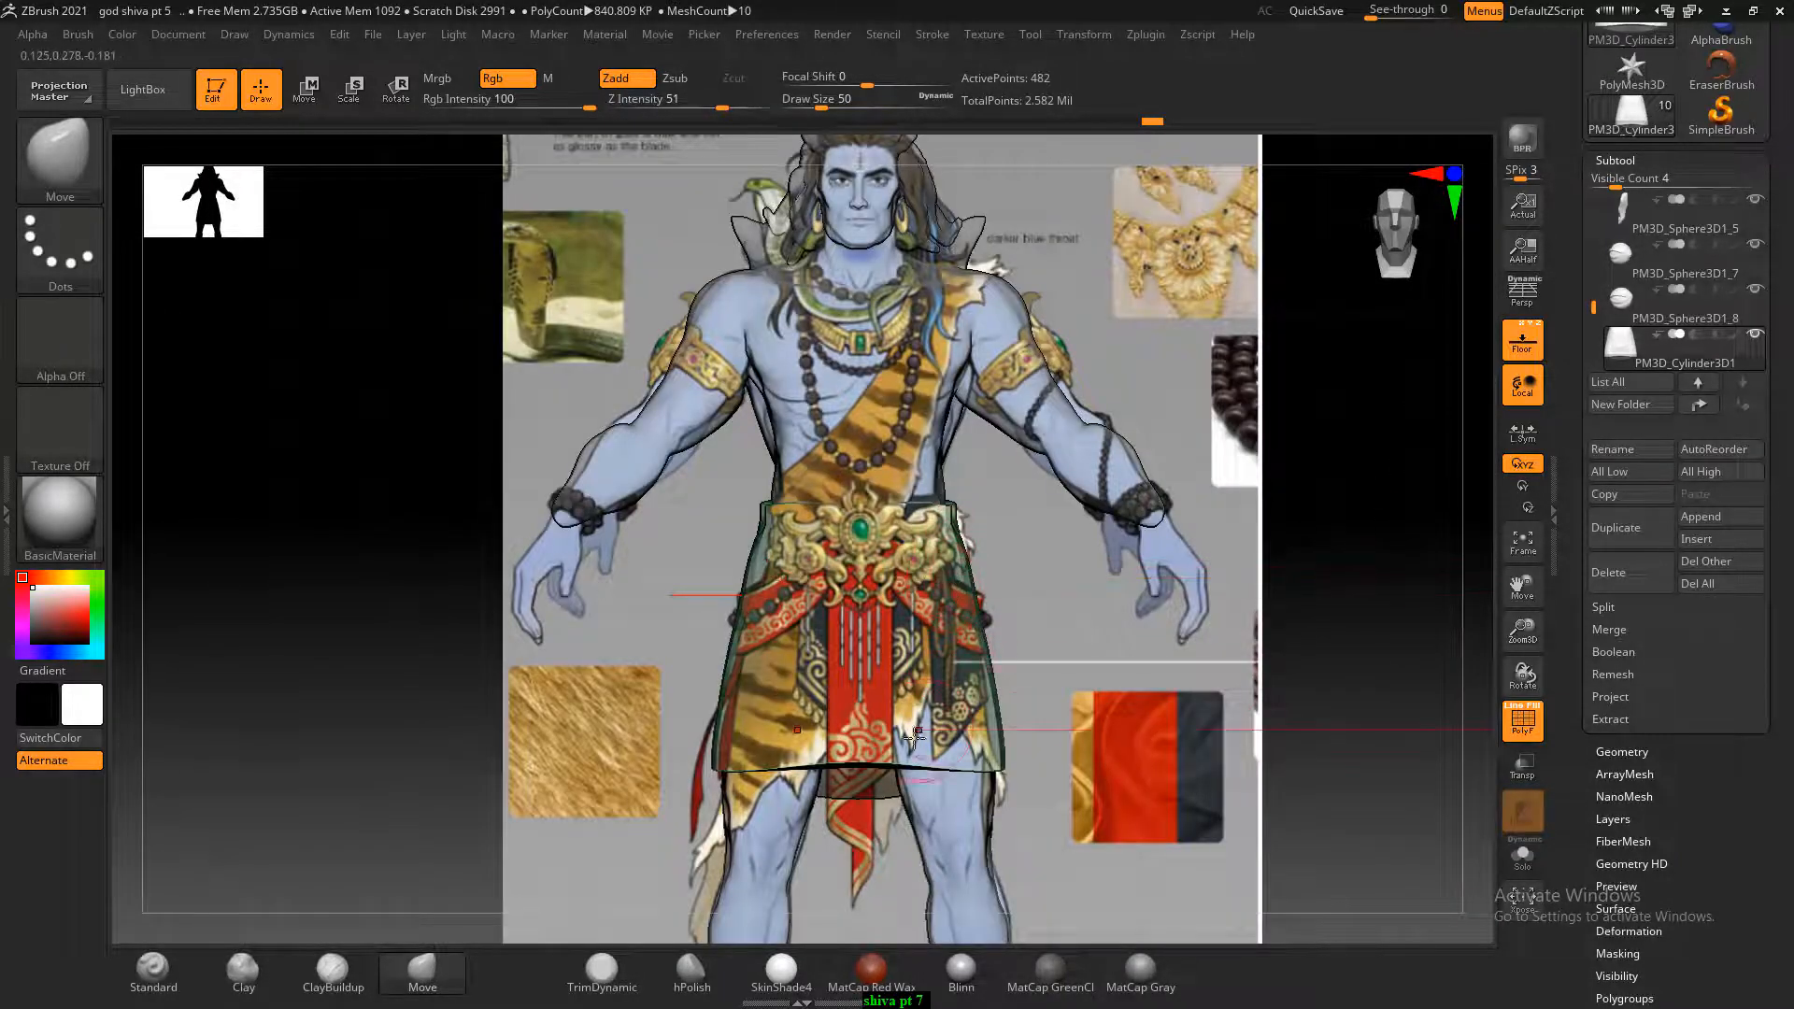
alt+drag(357, 769, 327, 562)
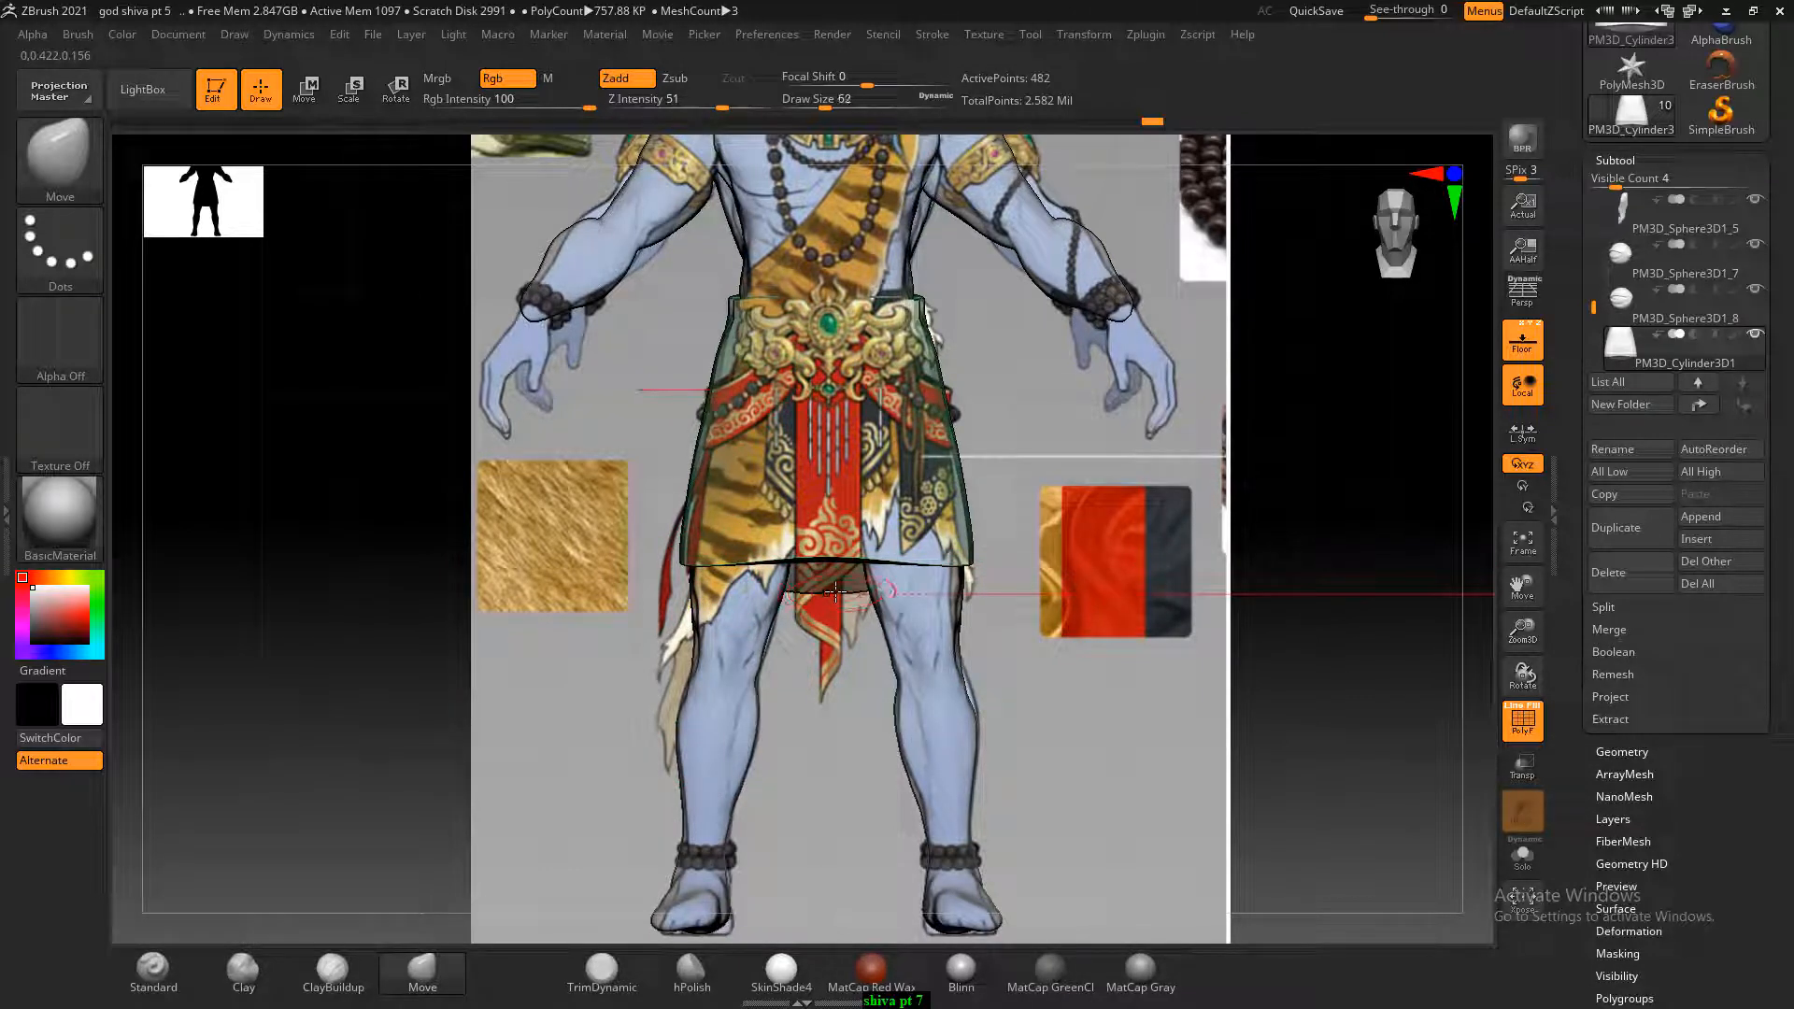
key(])
mouse_move(836, 588)
mouse_down()
mouse_move(832, 624)
mouse_move(857, 612)
mouse_up()
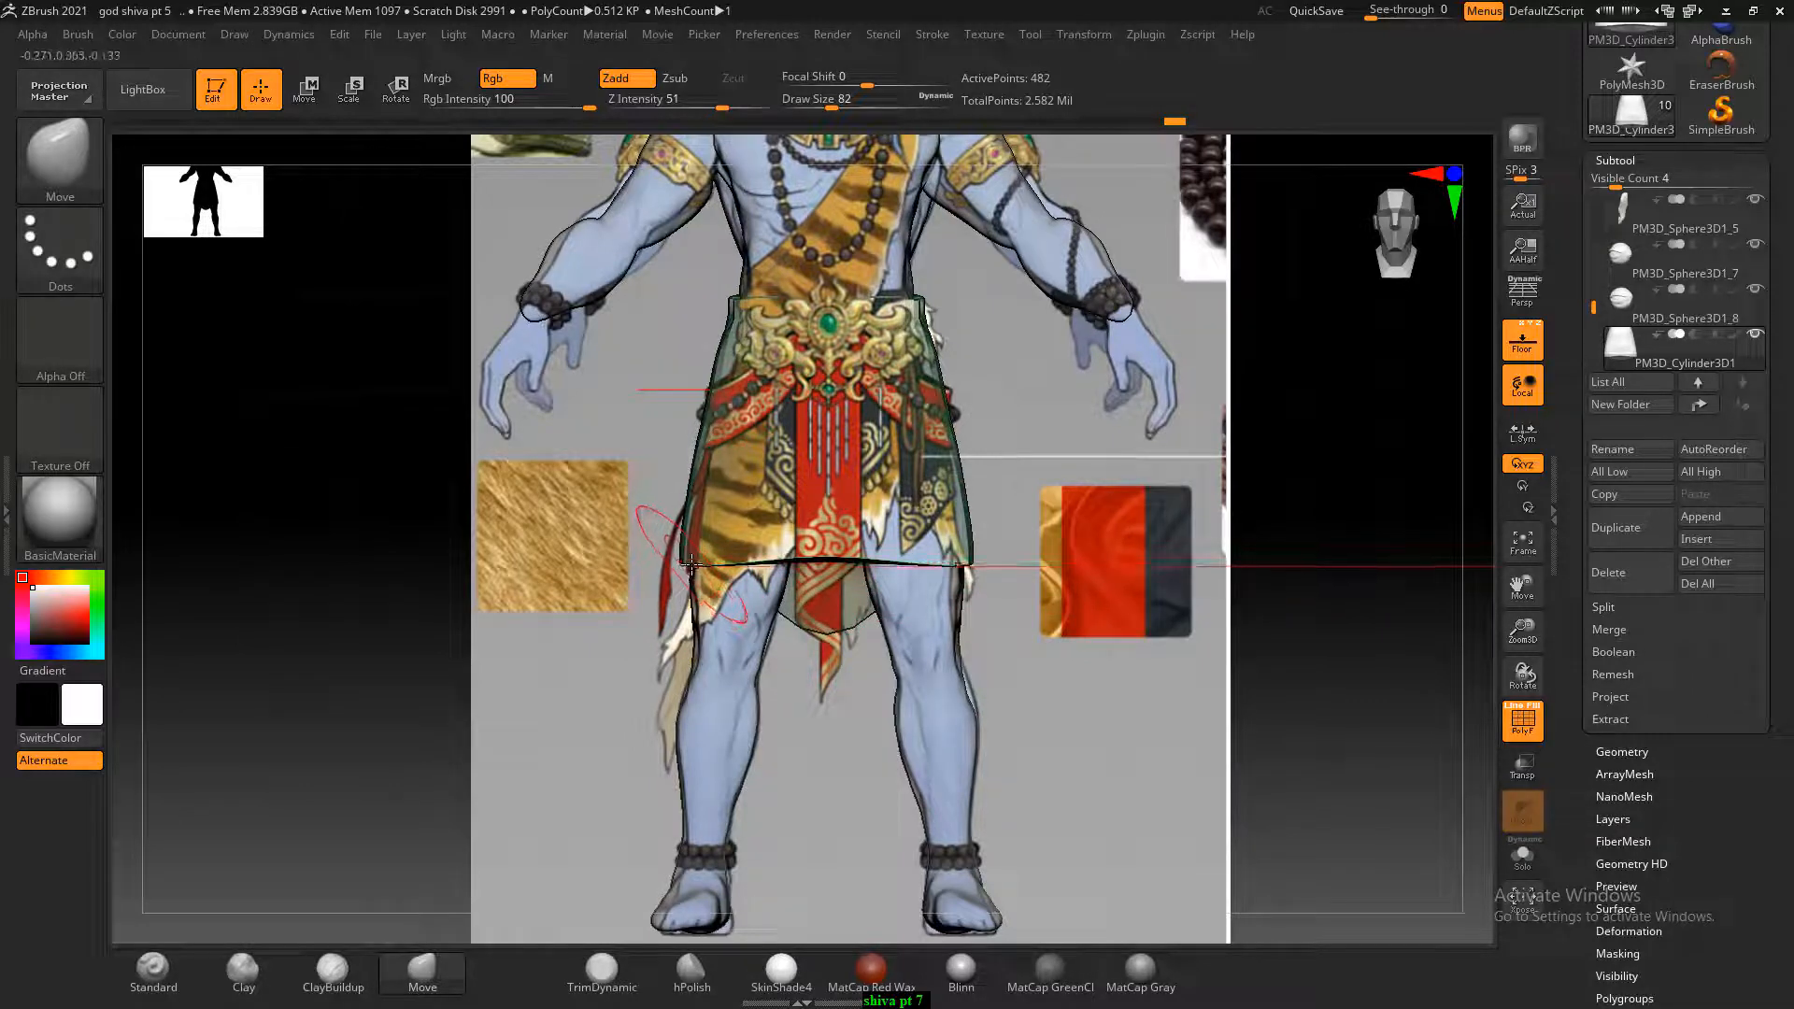
mouse_move(689, 563)
mouse_down()
mouse_move(683, 603)
mouse_move(641, 625)
mouse_move(792, 624)
mouse_up()
Stretch the hem on the character's right side down to the calf as a pointed tail, matching the reference's hanging cloth.
drag(606, 564, 599, 751)
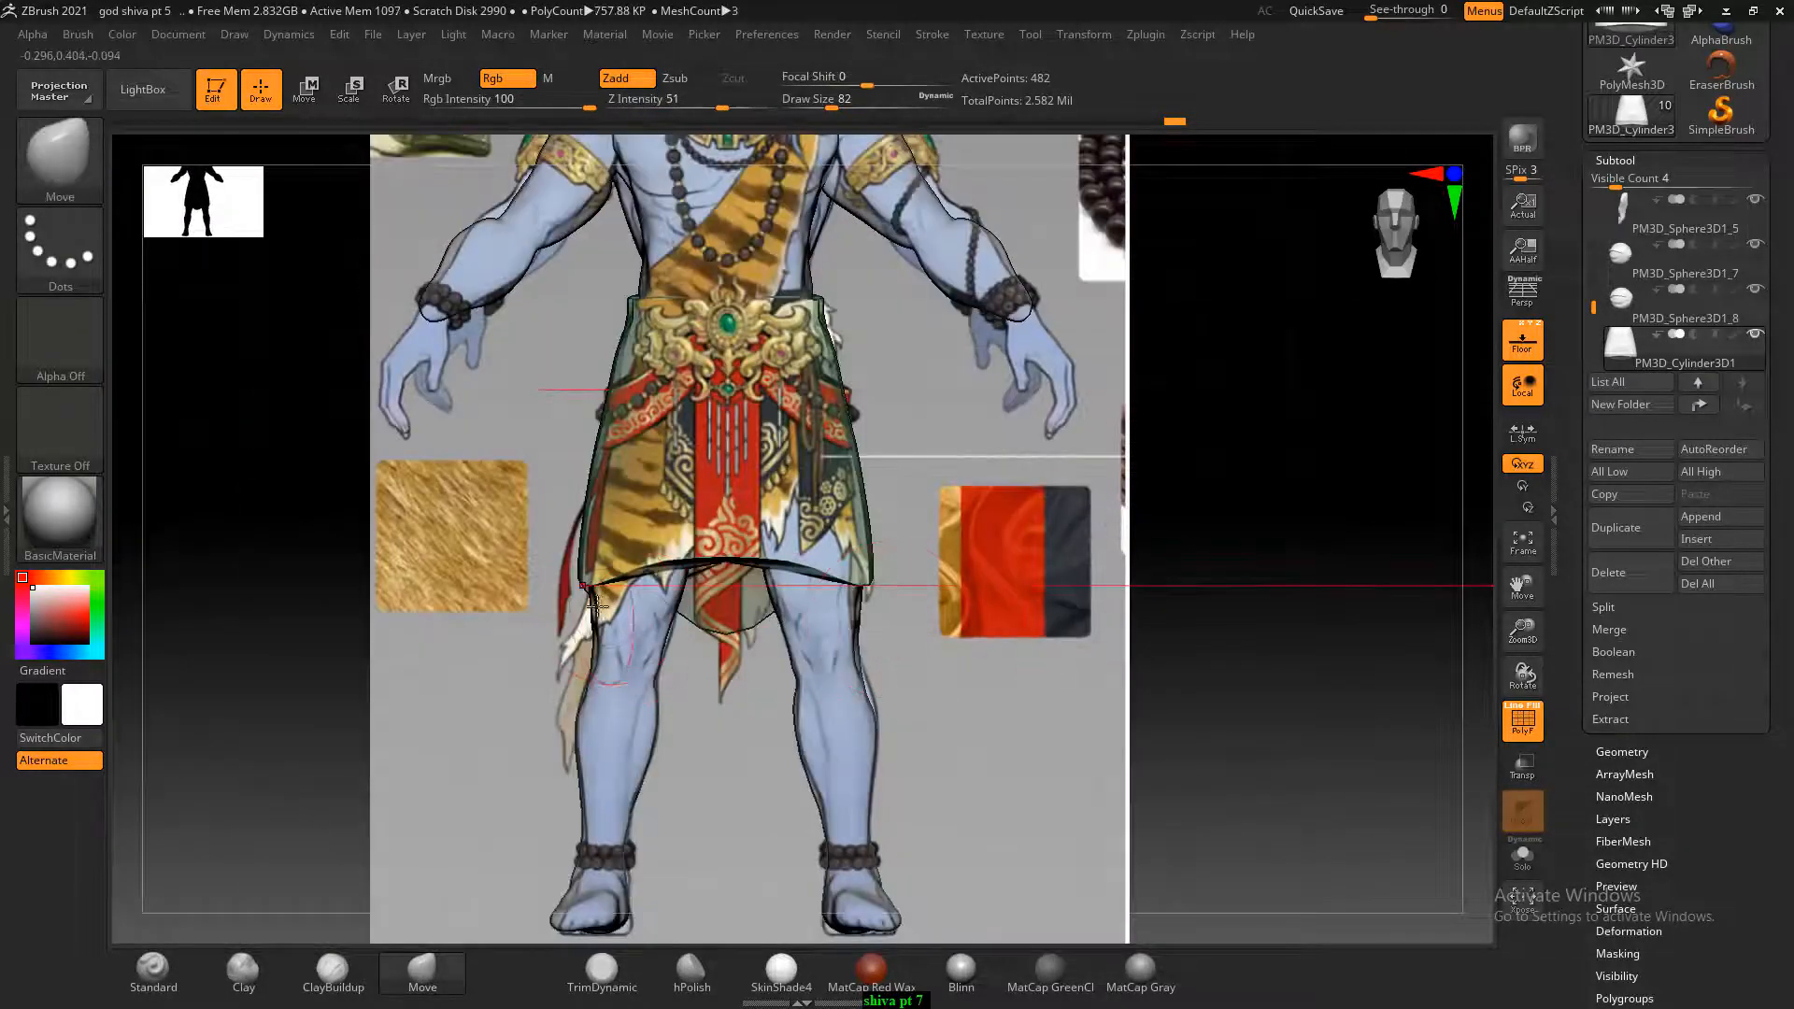
drag(591, 601, 585, 720)
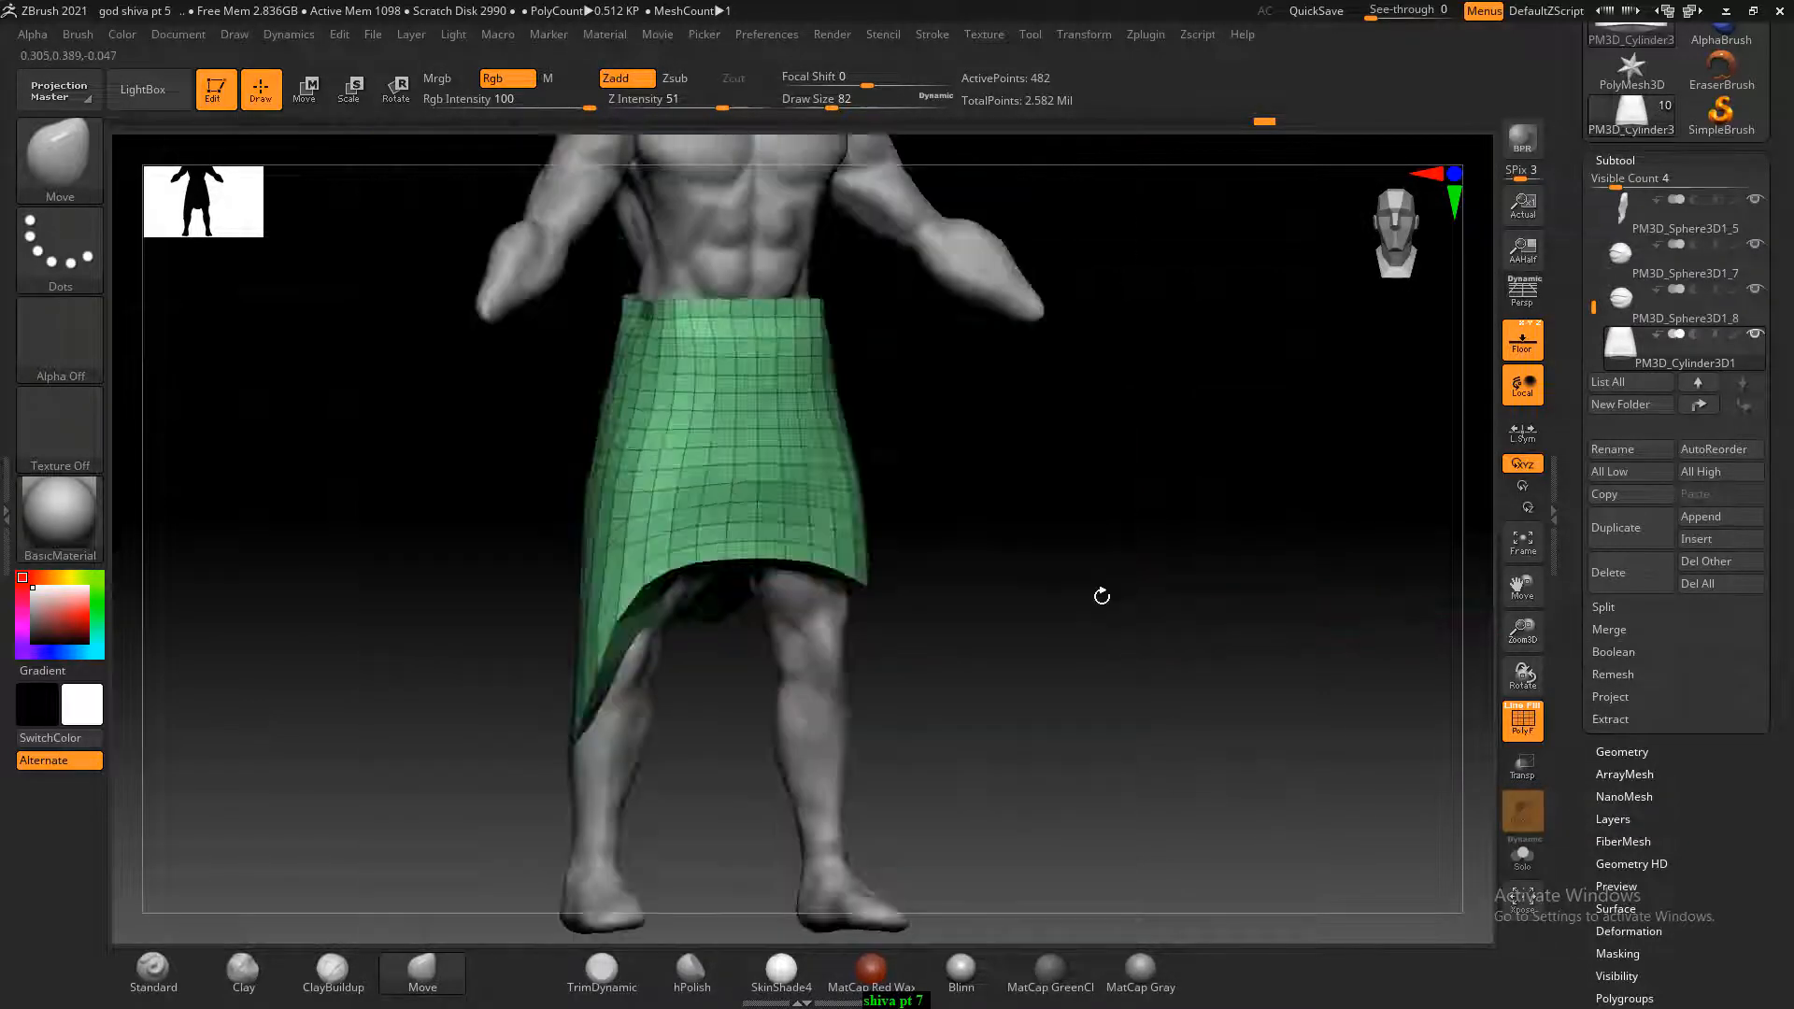
drag(1101, 592, 802, 643)
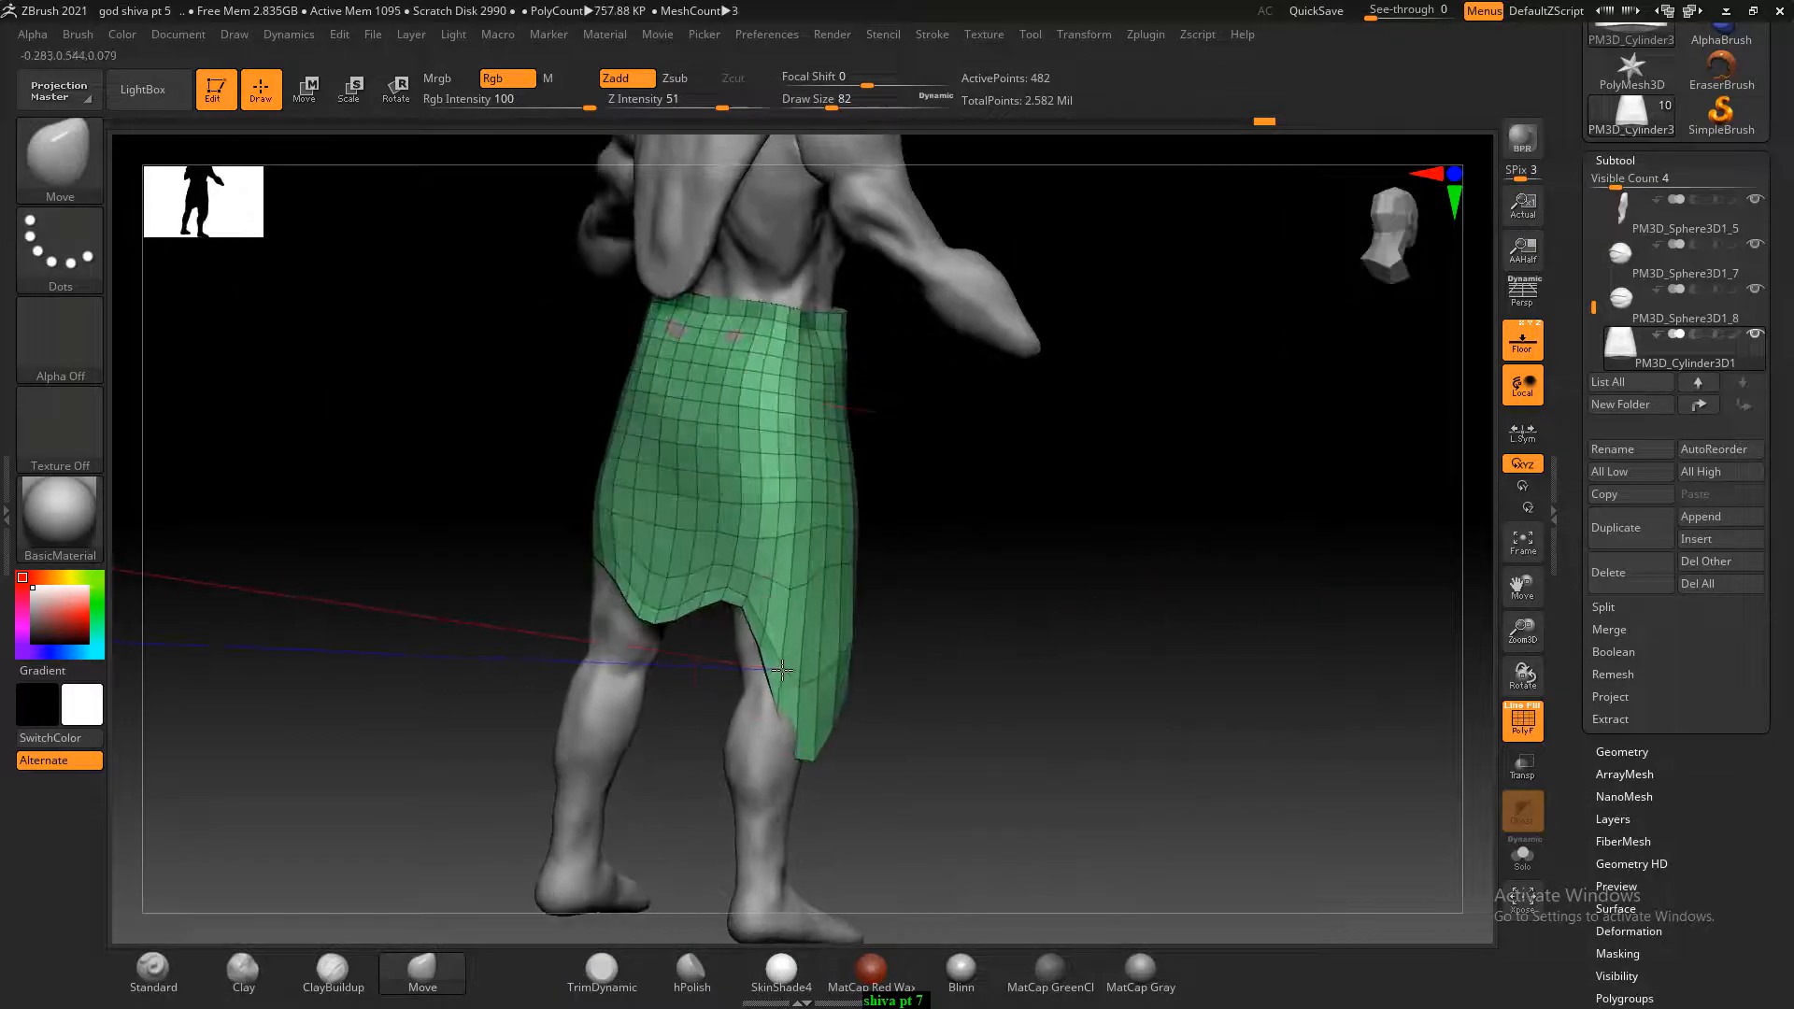
mouse_move(1029, 652)
mouse_down()
mouse_move(988, 645)
mouse_move(779, 717)
mouse_move(761, 707)
mouse_move(773, 744)
mouse_up()
mouse_move(1159, 670)
mouse_down()
mouse_move(1078, 660)
mouse_move(1168, 566)
mouse_up()
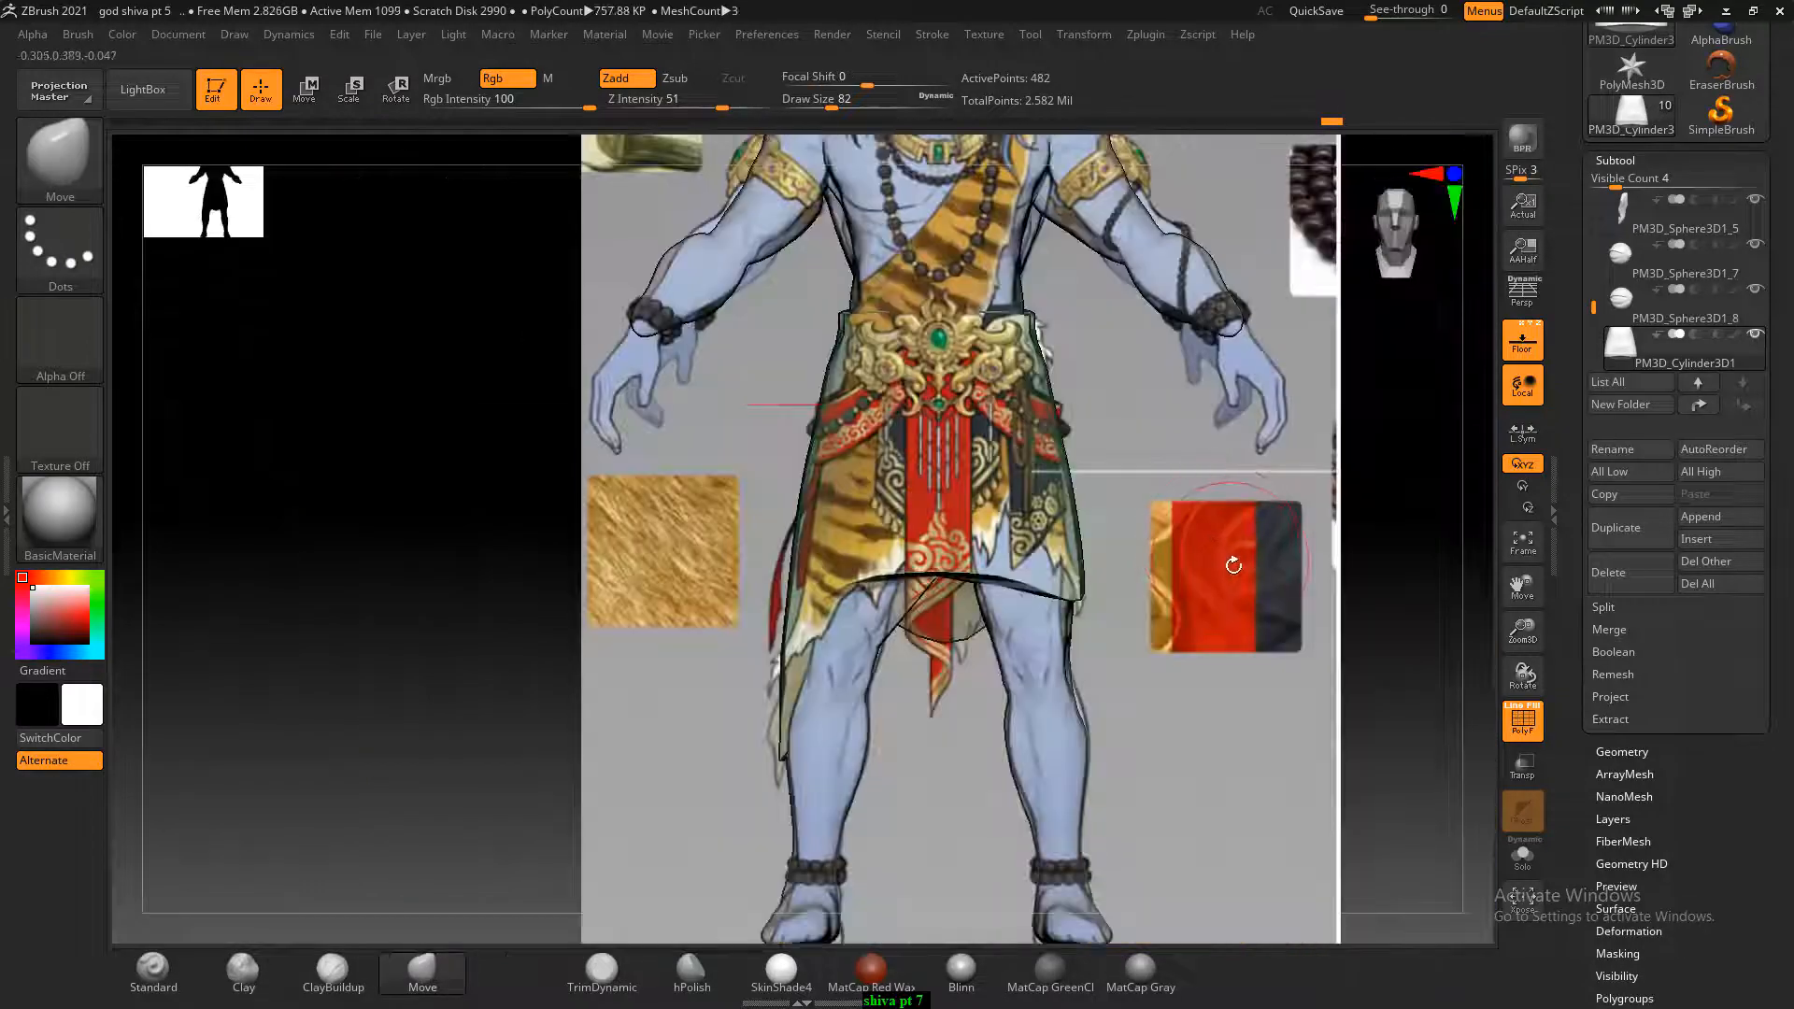
drag(1212, 551, 1241, 594)
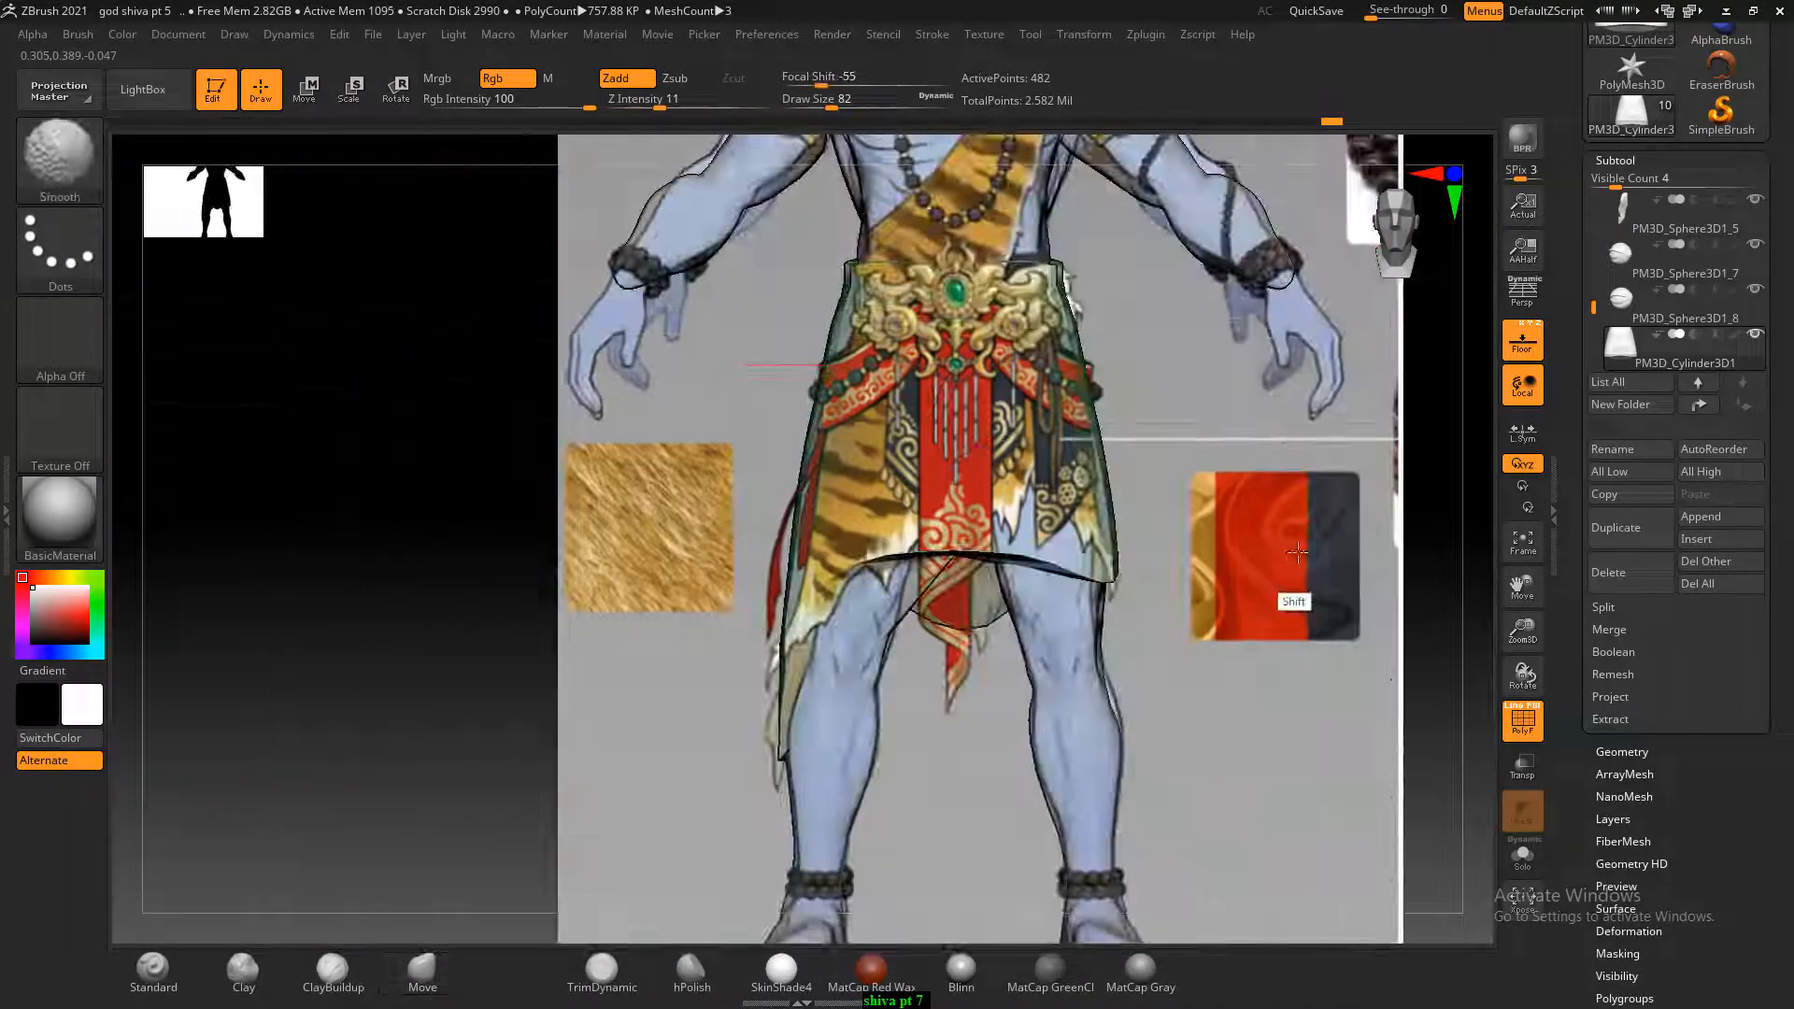
alt+drag(1282, 549, 1154, 646)
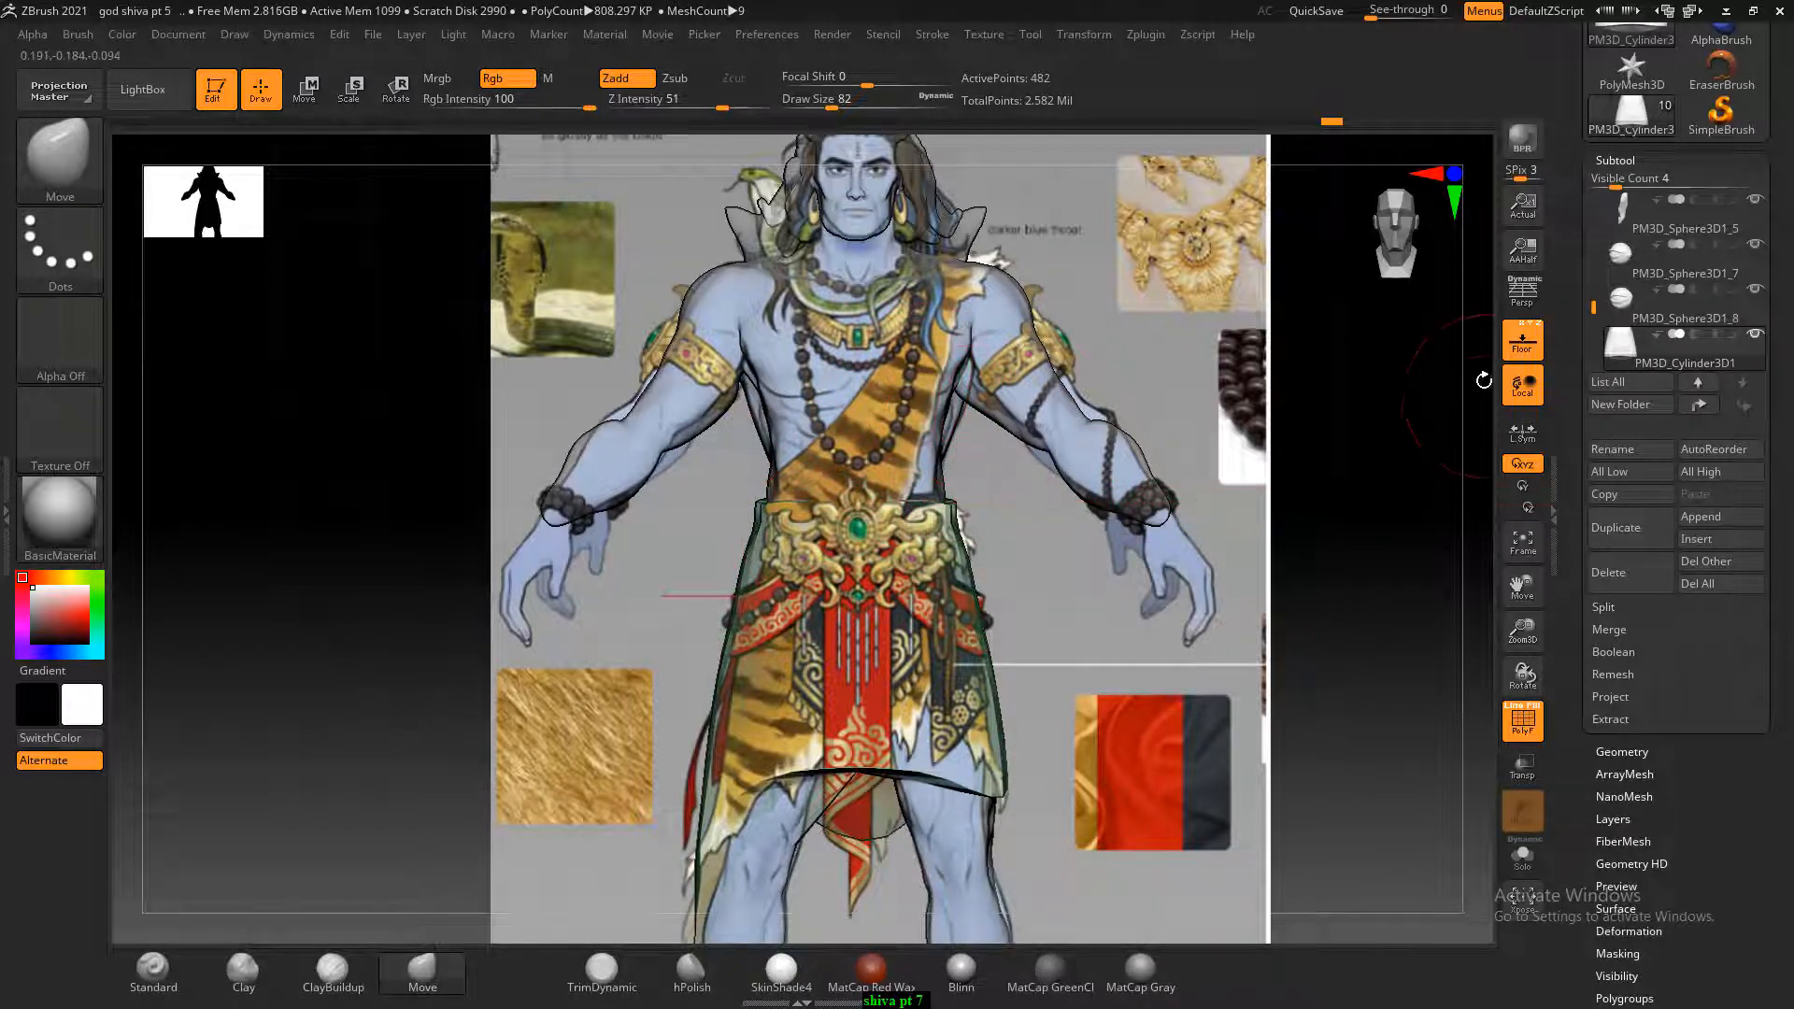
Hide the floor reference and the polyframe, and set the body subtool's subdivision level to 2.
click(1529, 351)
alt+click(946, 380)
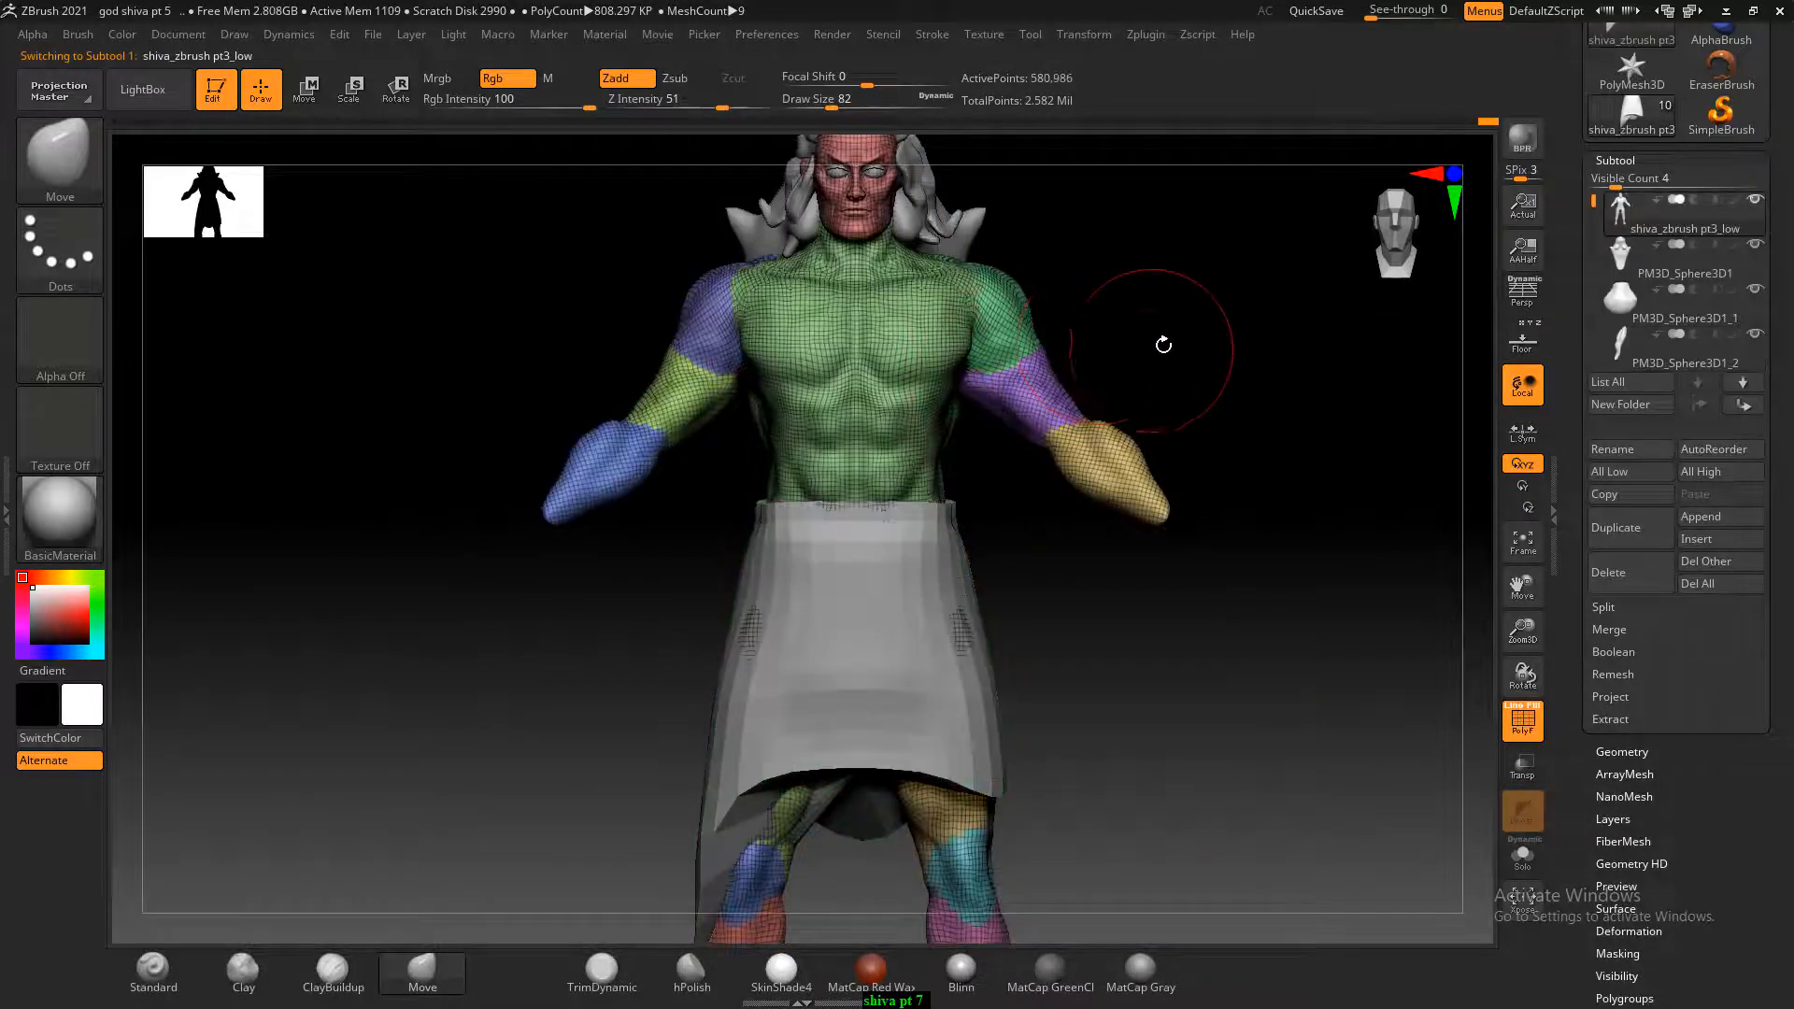
alt+drag(1161, 340, 1205, 409)
key(shift+f)
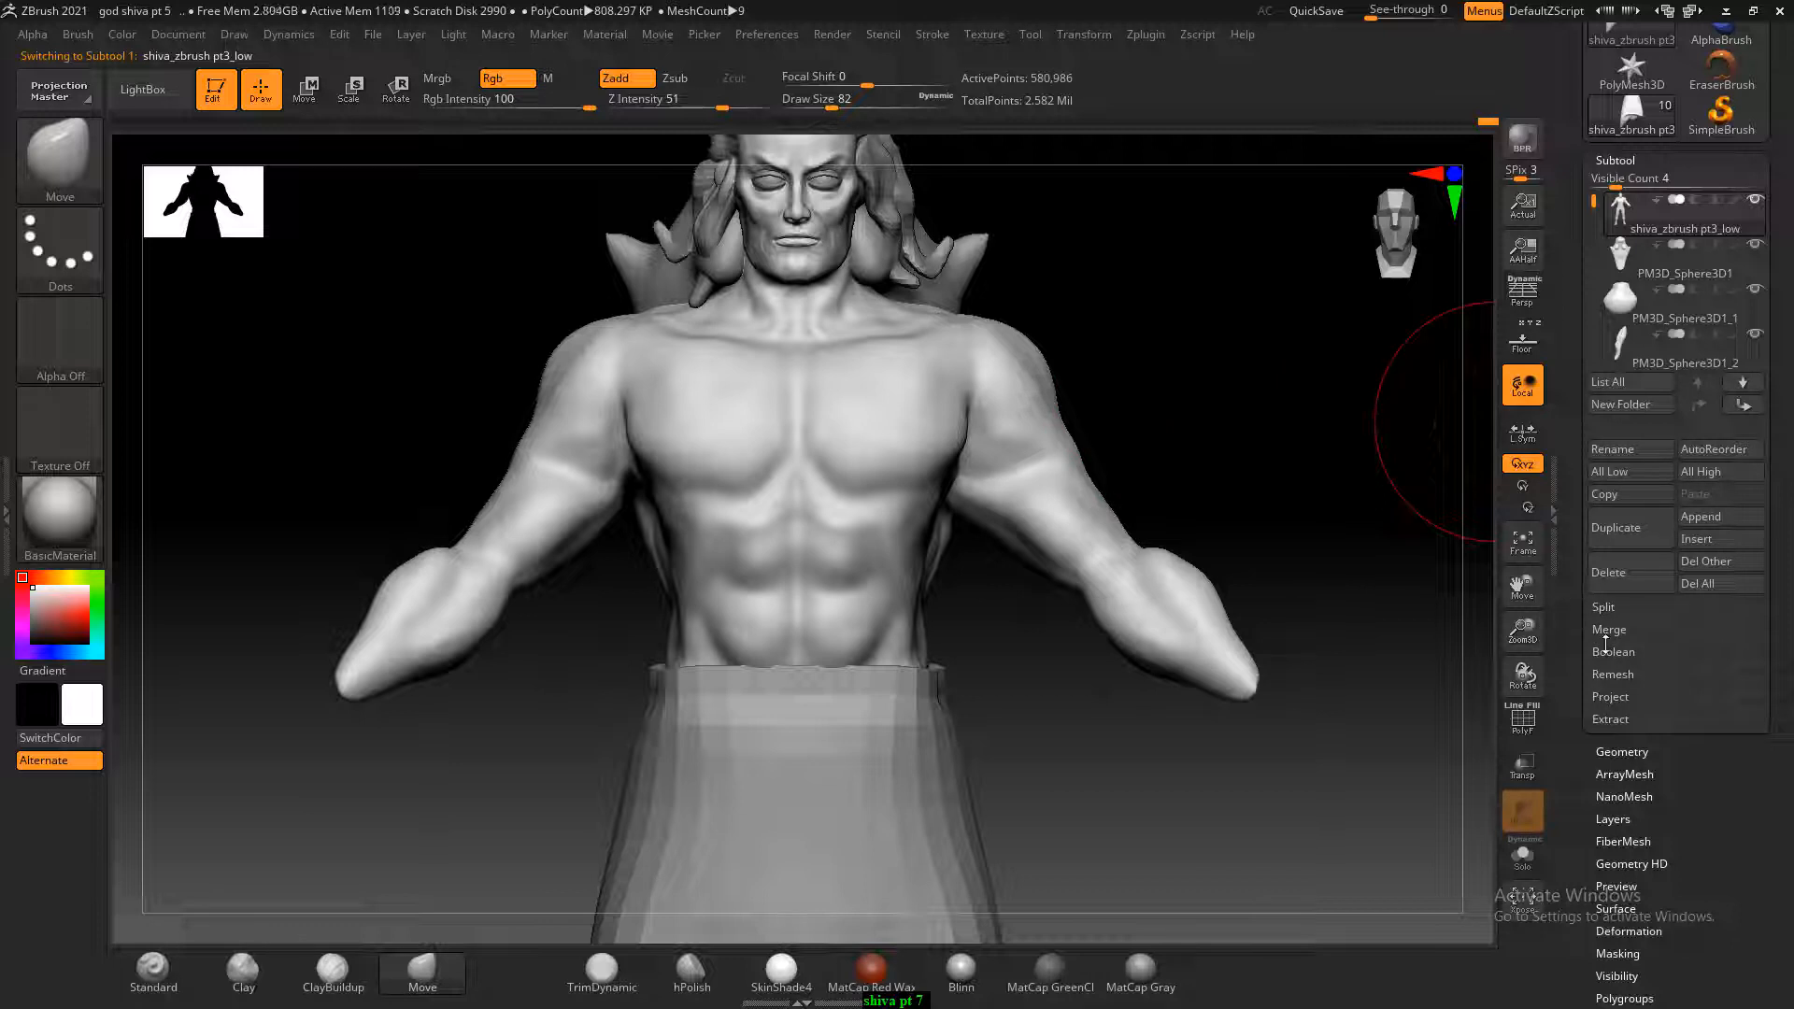
click(1621, 752)
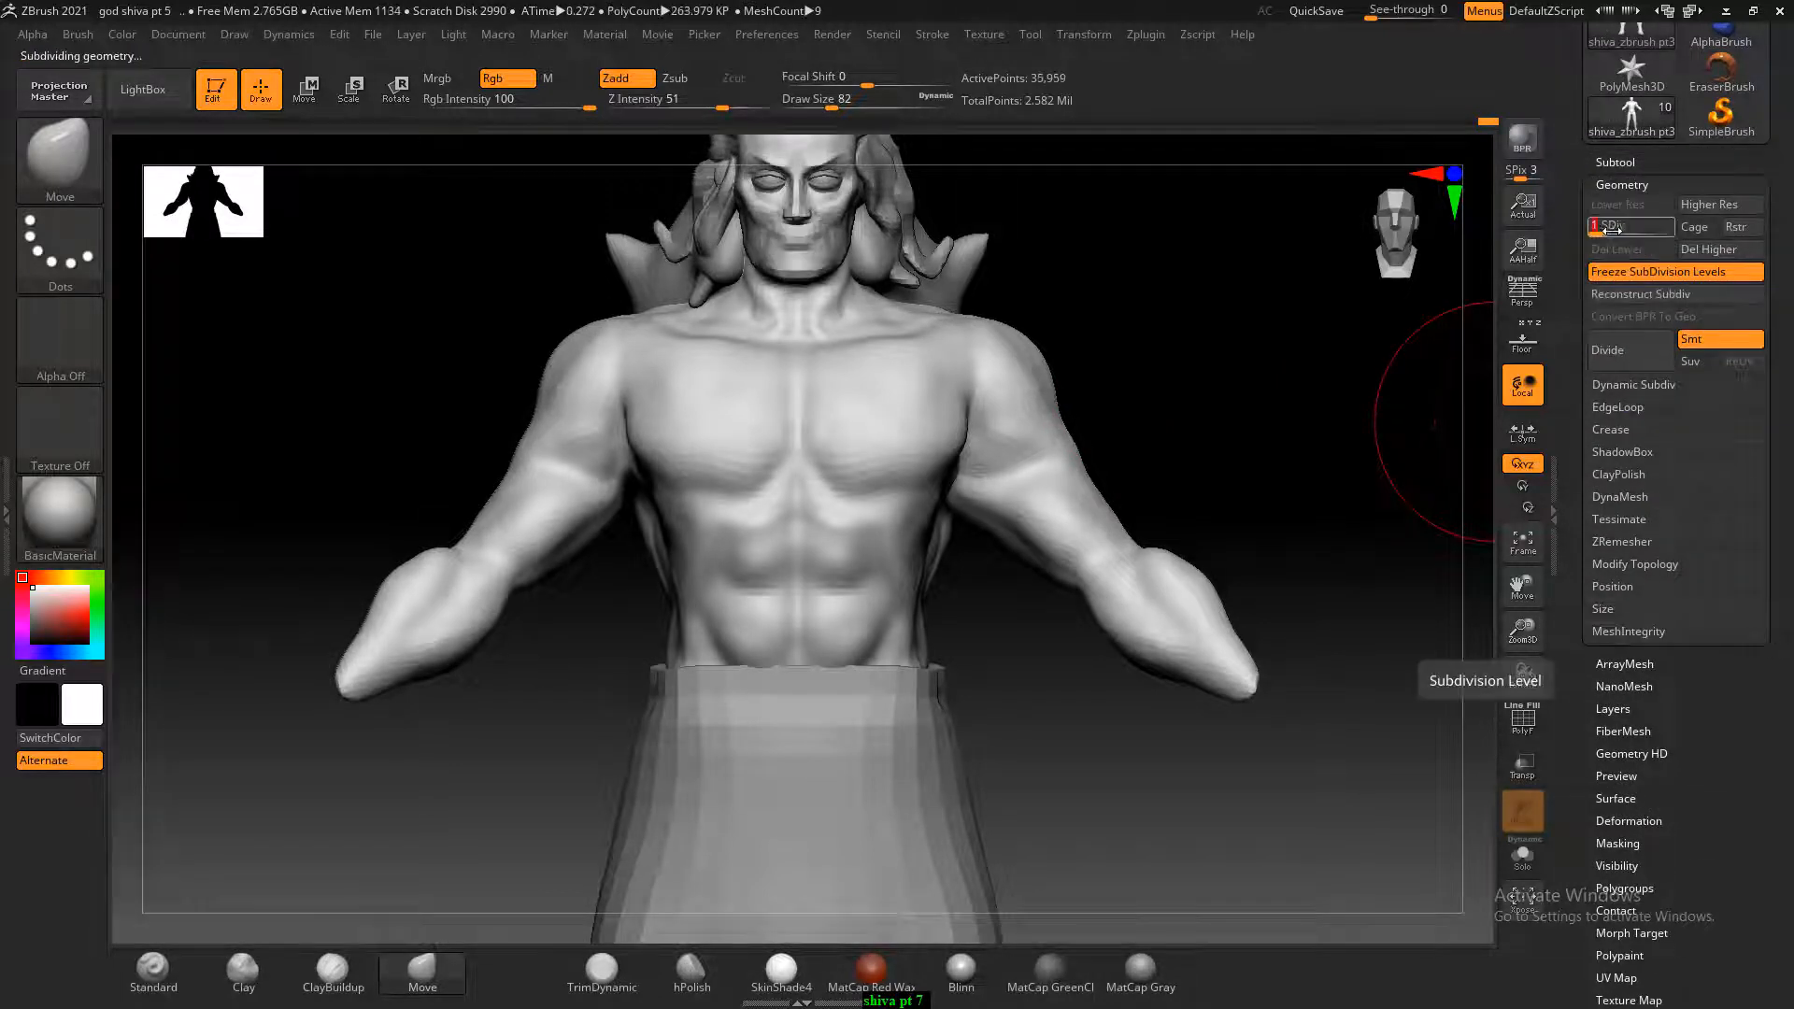
alt+drag(1321, 377, 1313, 399)
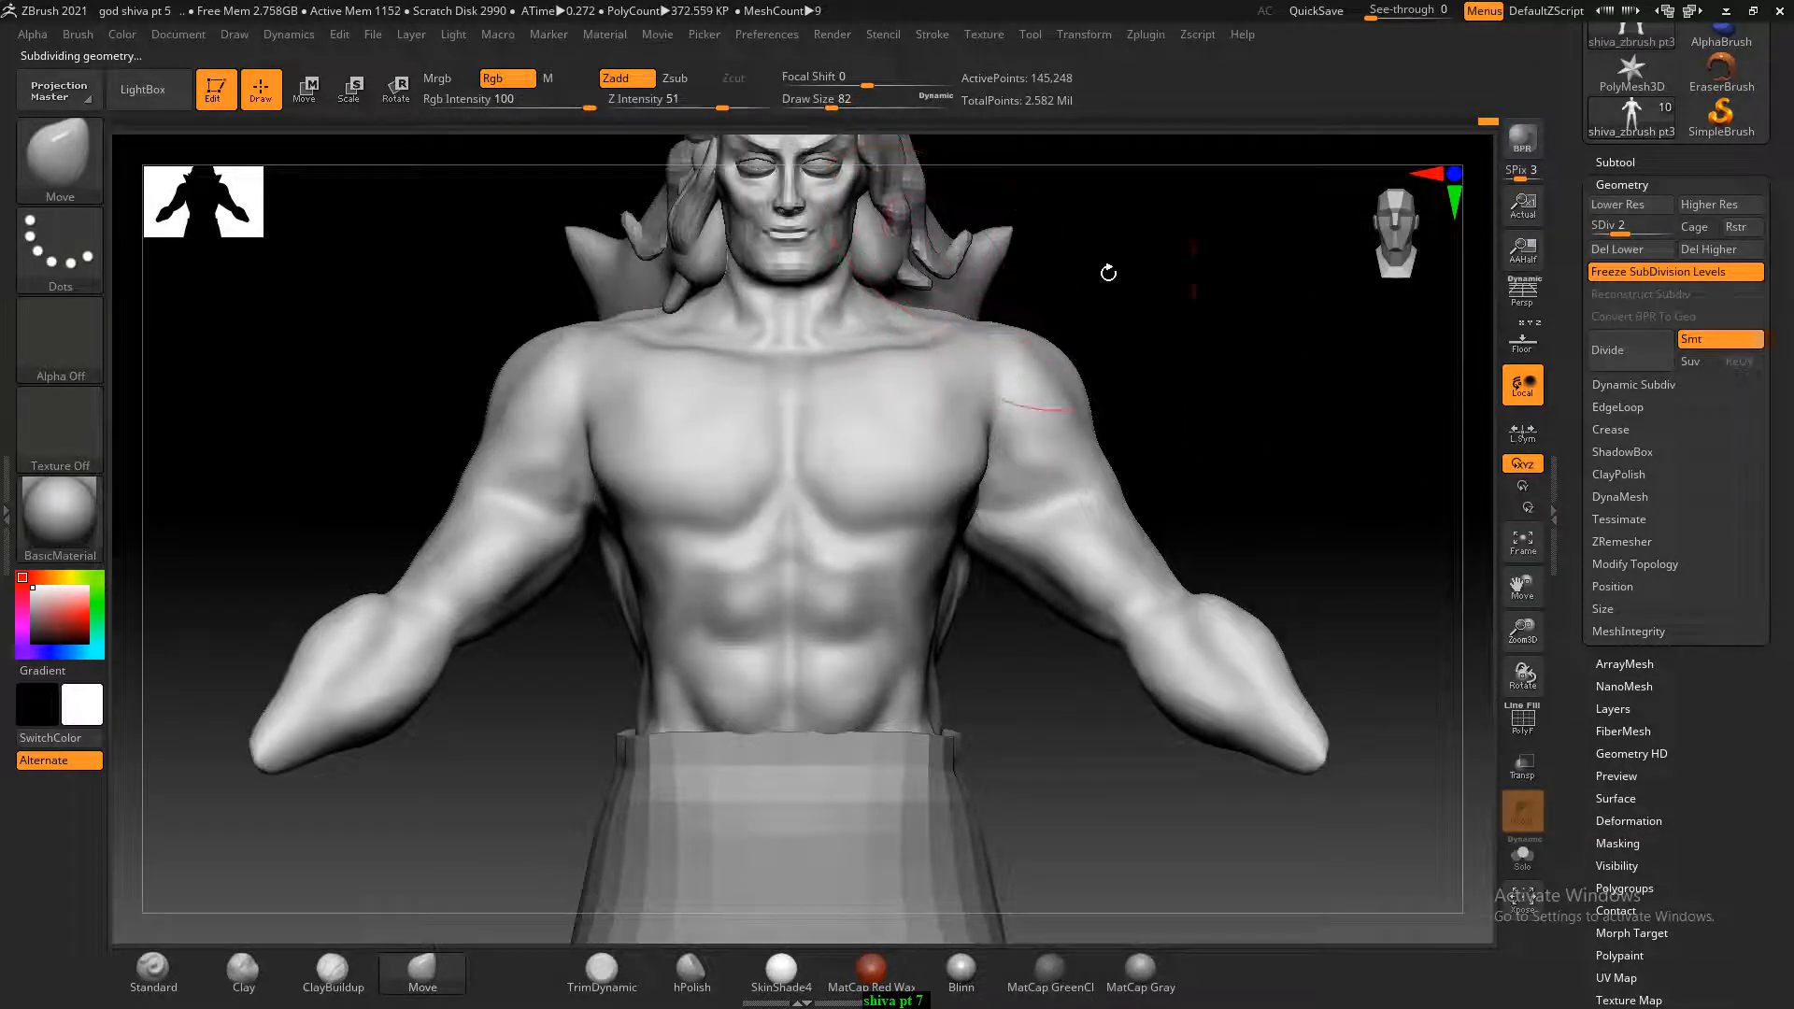
key(d)
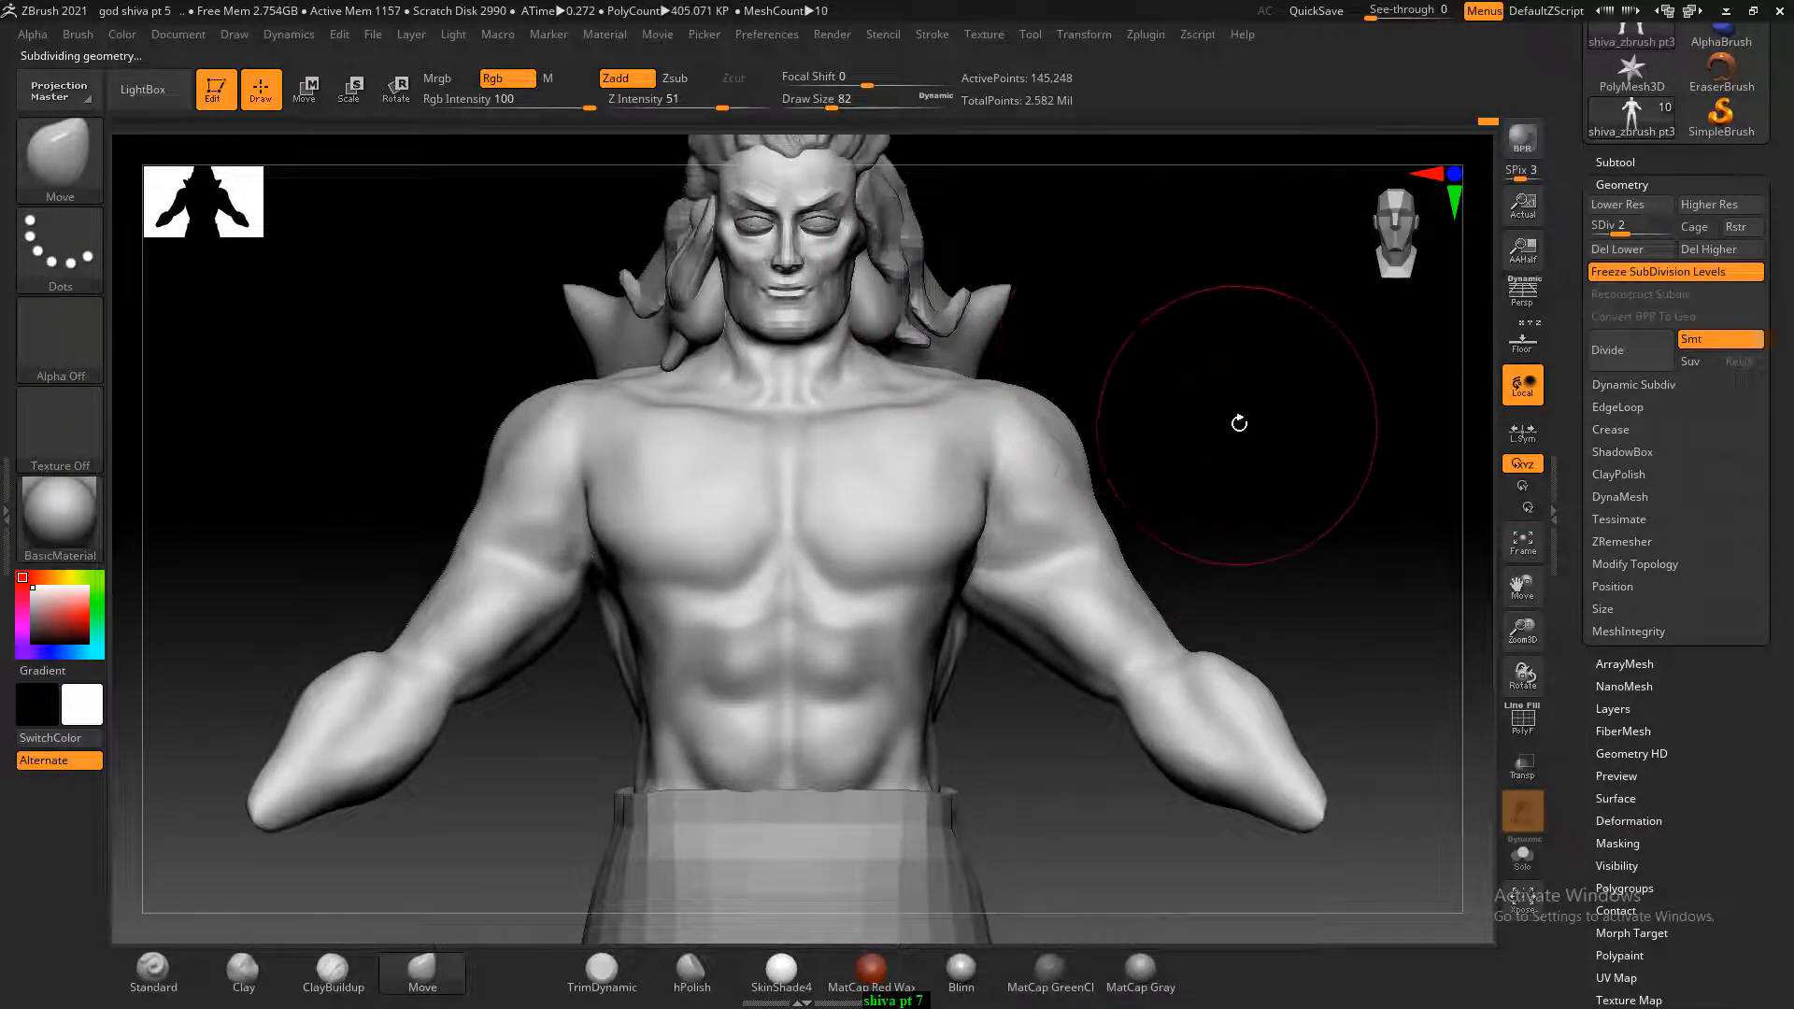
alt+drag(1233, 420, 1131, 479)
Select the main hair subtool and reshape the hair beside the jaw with the Move brush at draw size 54.
mouse_move(1142, 385)
alt+mouse_down()
mouse_move(1214, 328)
mouse_move(1173, 609)
alt+mouse_up()
key(bracketleft)
key(bracketleft)
key(bracketleft)
key(bracketleft)
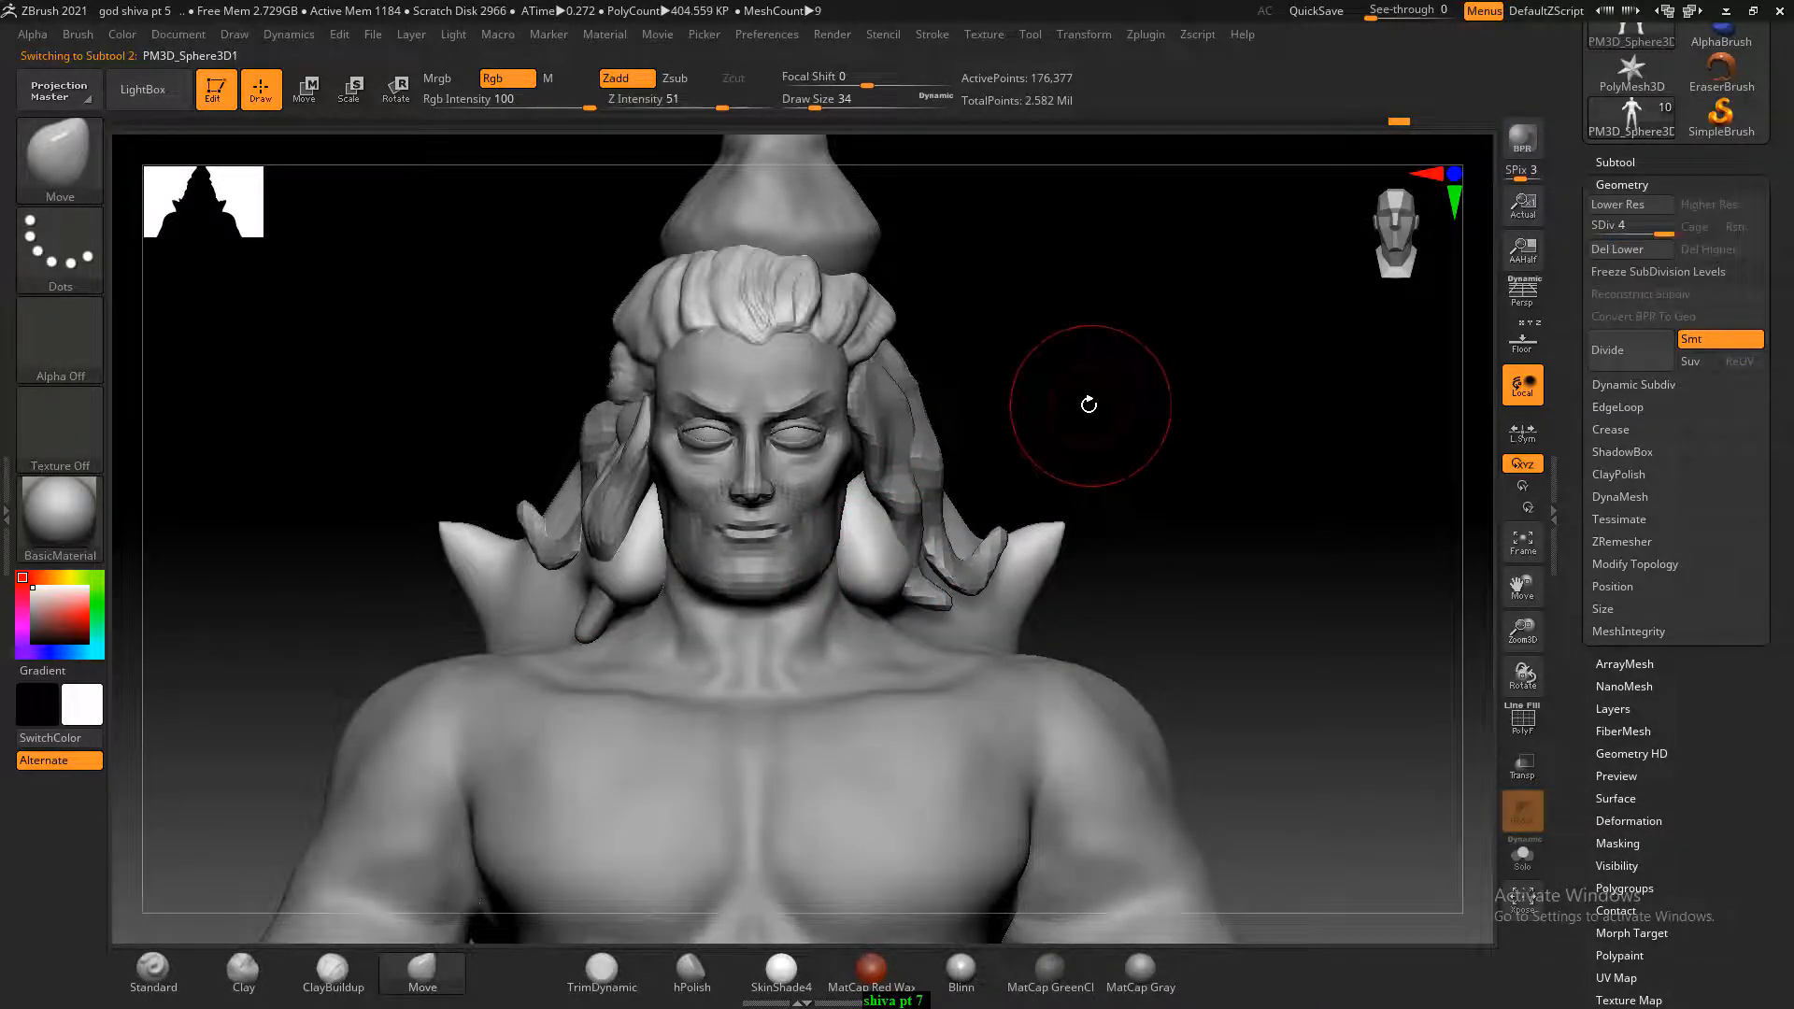
drag(1090, 406, 1093, 408)
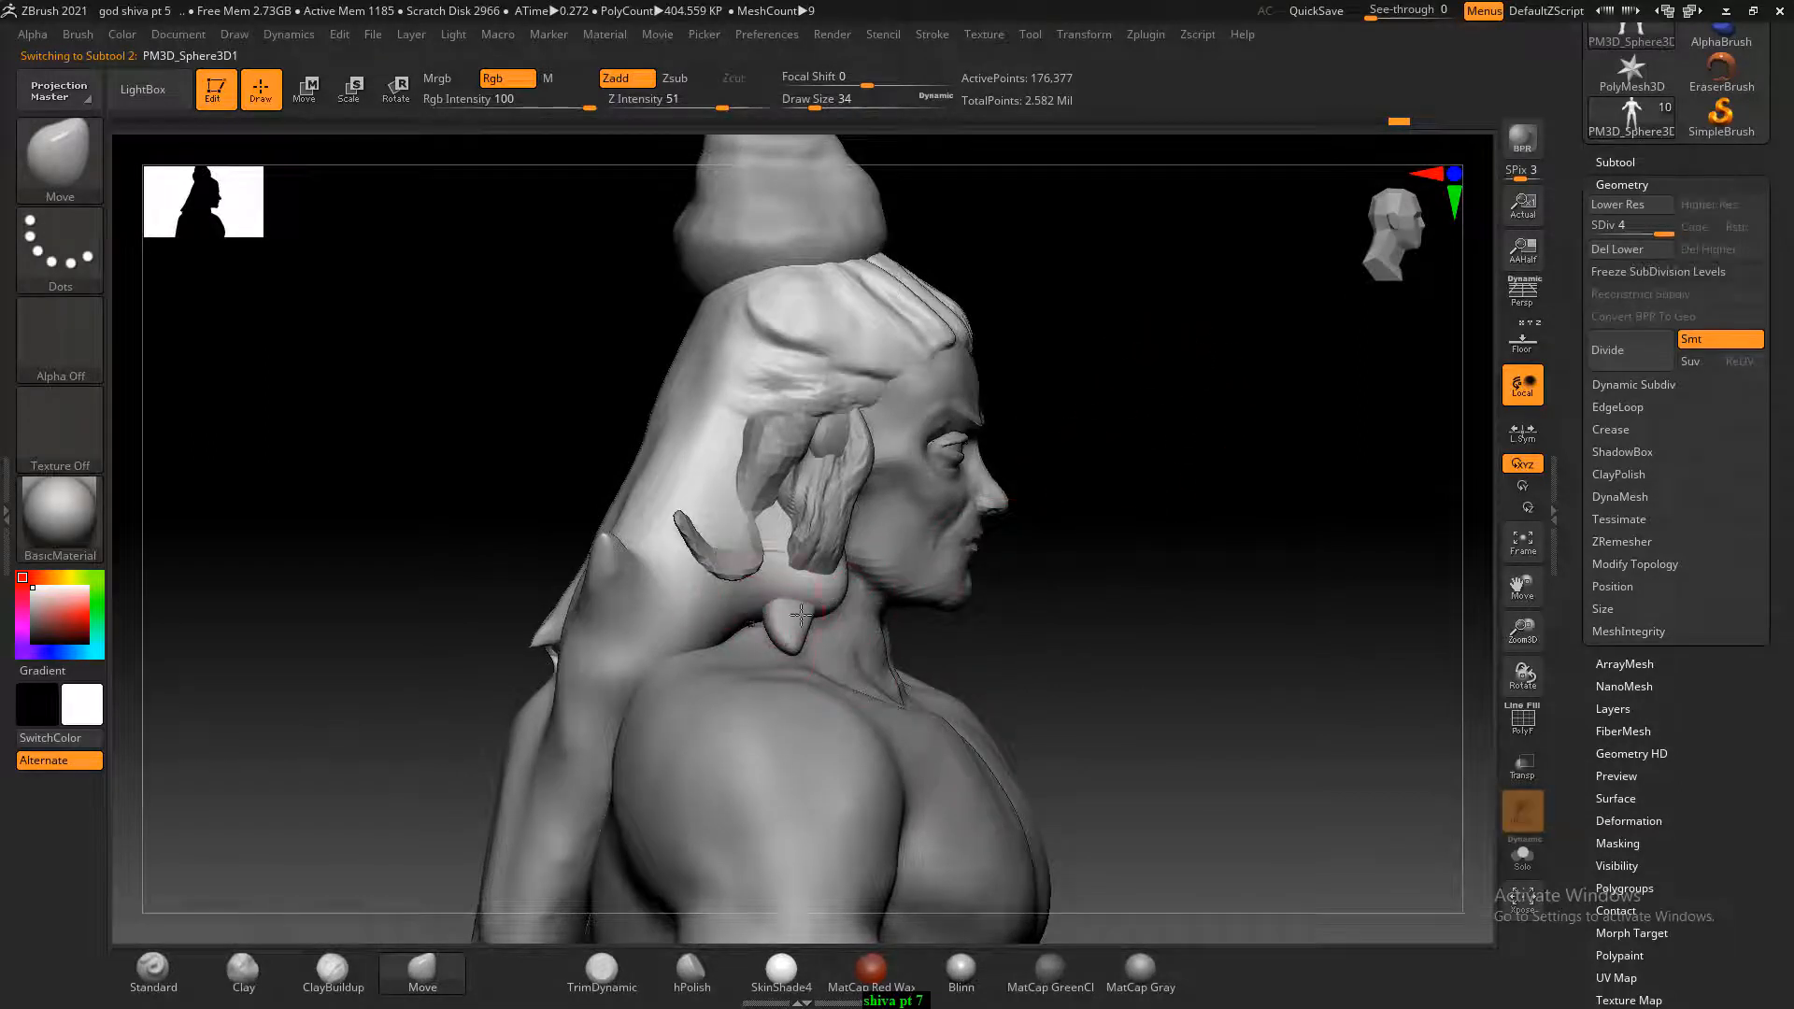
drag(1175, 552, 1173, 548)
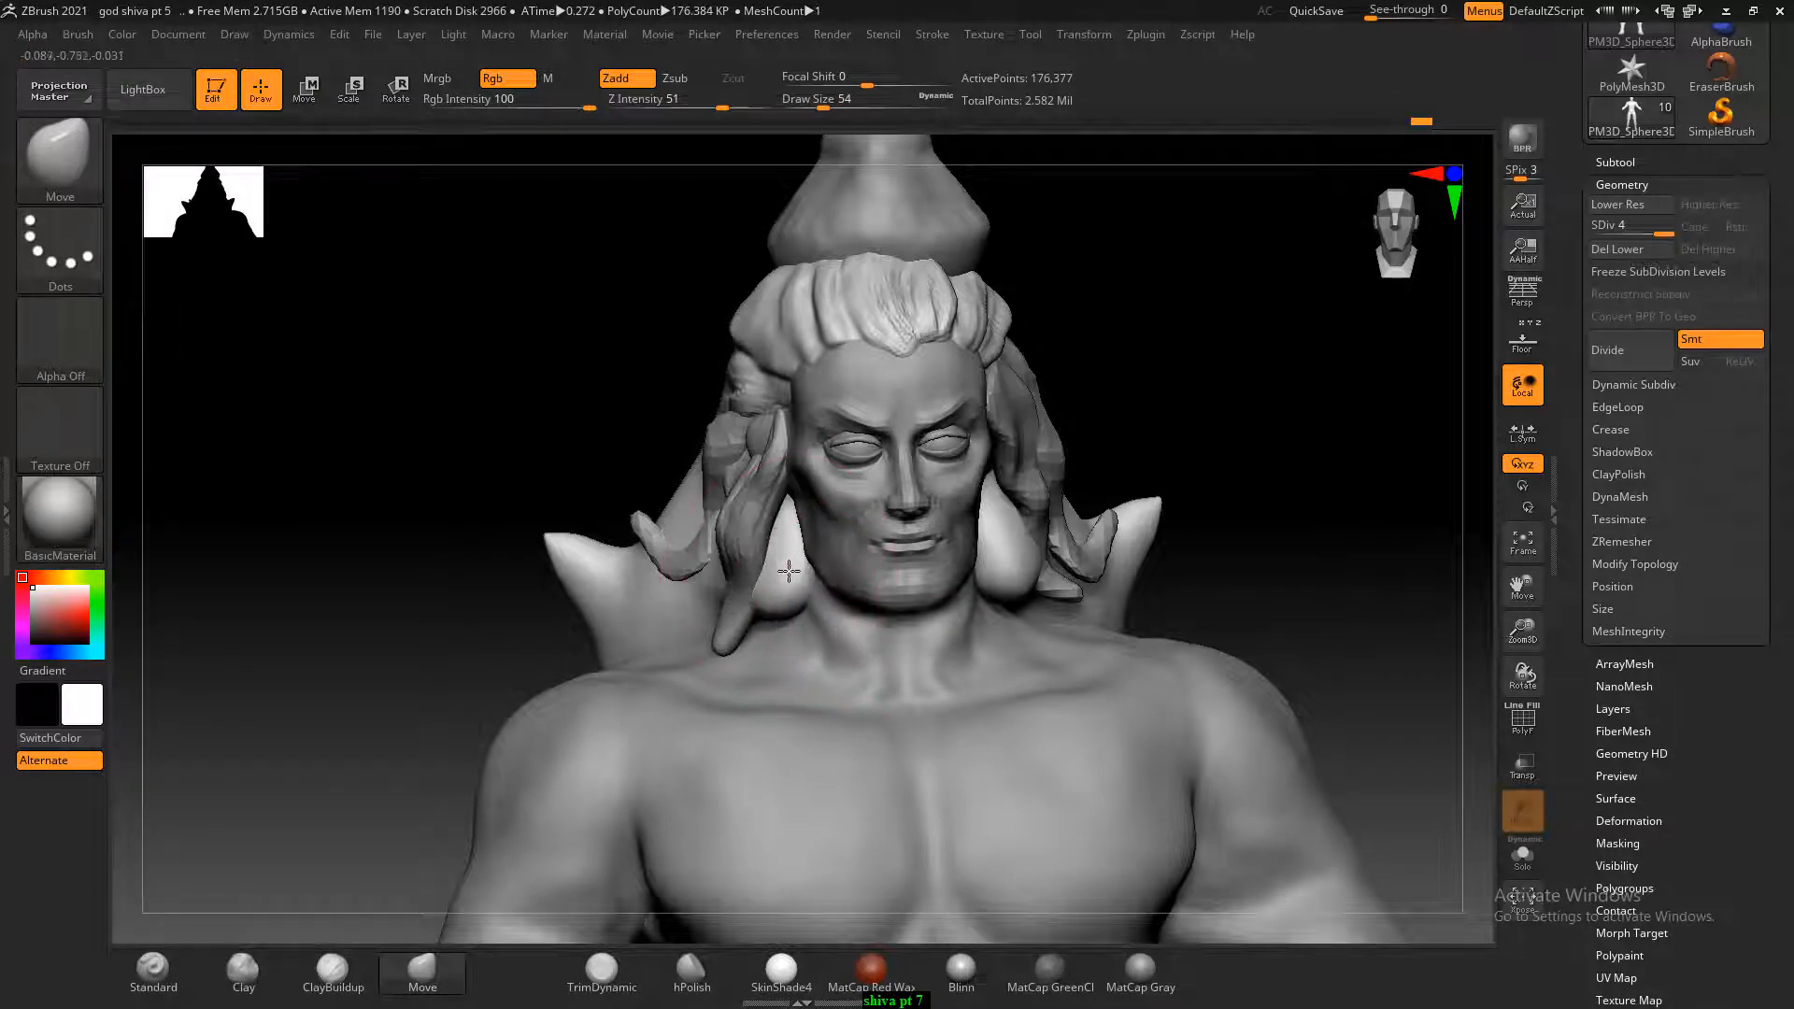
key(ctrl)
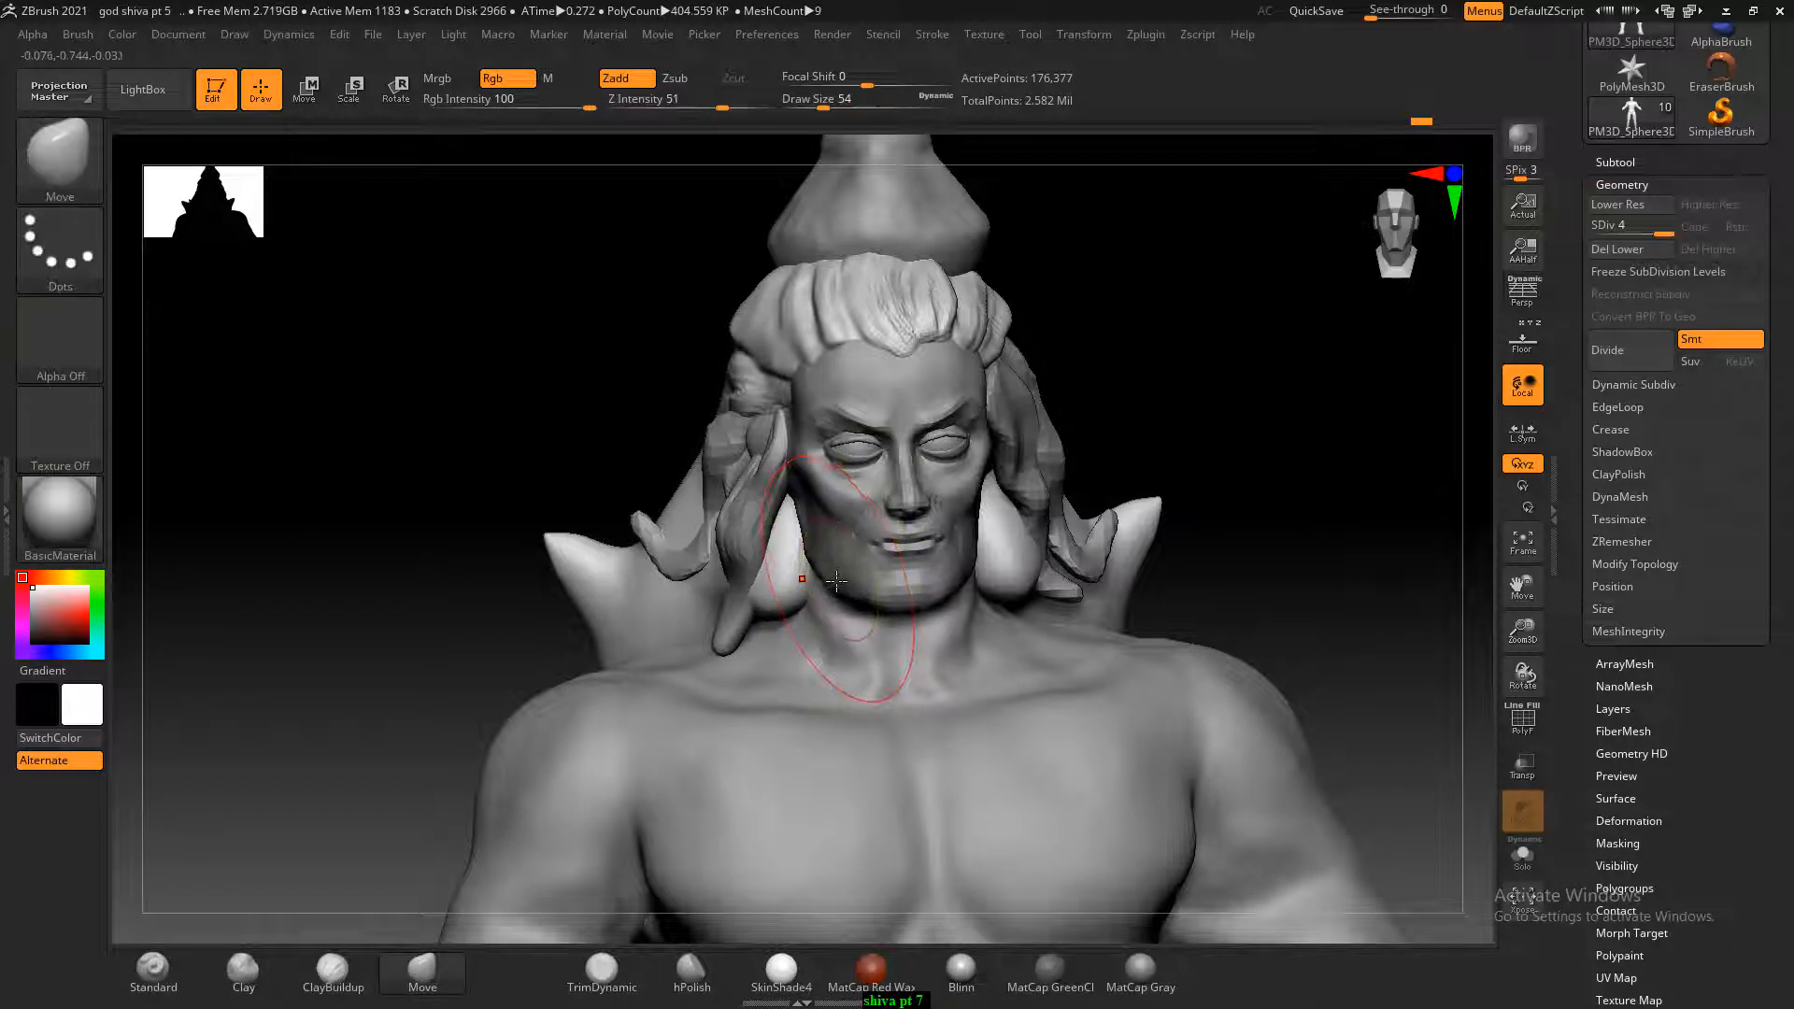
drag(788, 603, 769, 589)
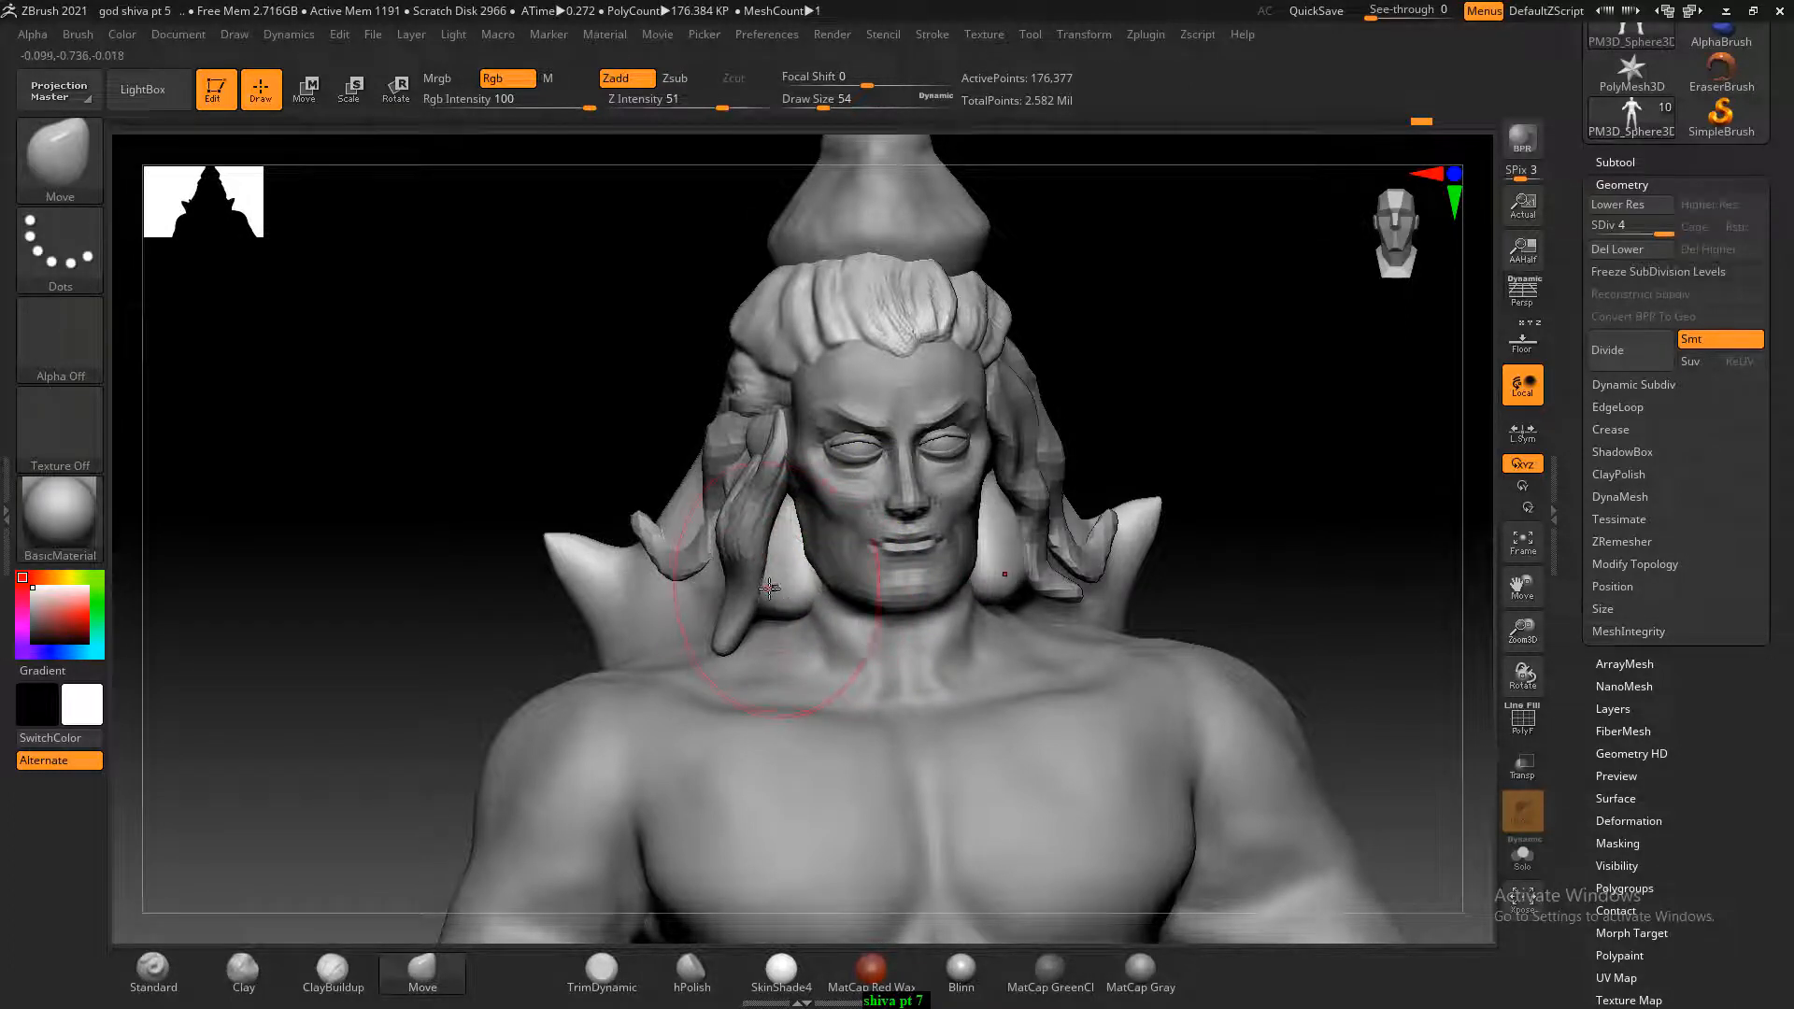
mouse_move(1168, 463)
mouse_down()
mouse_move(1314, 469)
mouse_move(1374, 523)
mouse_up()
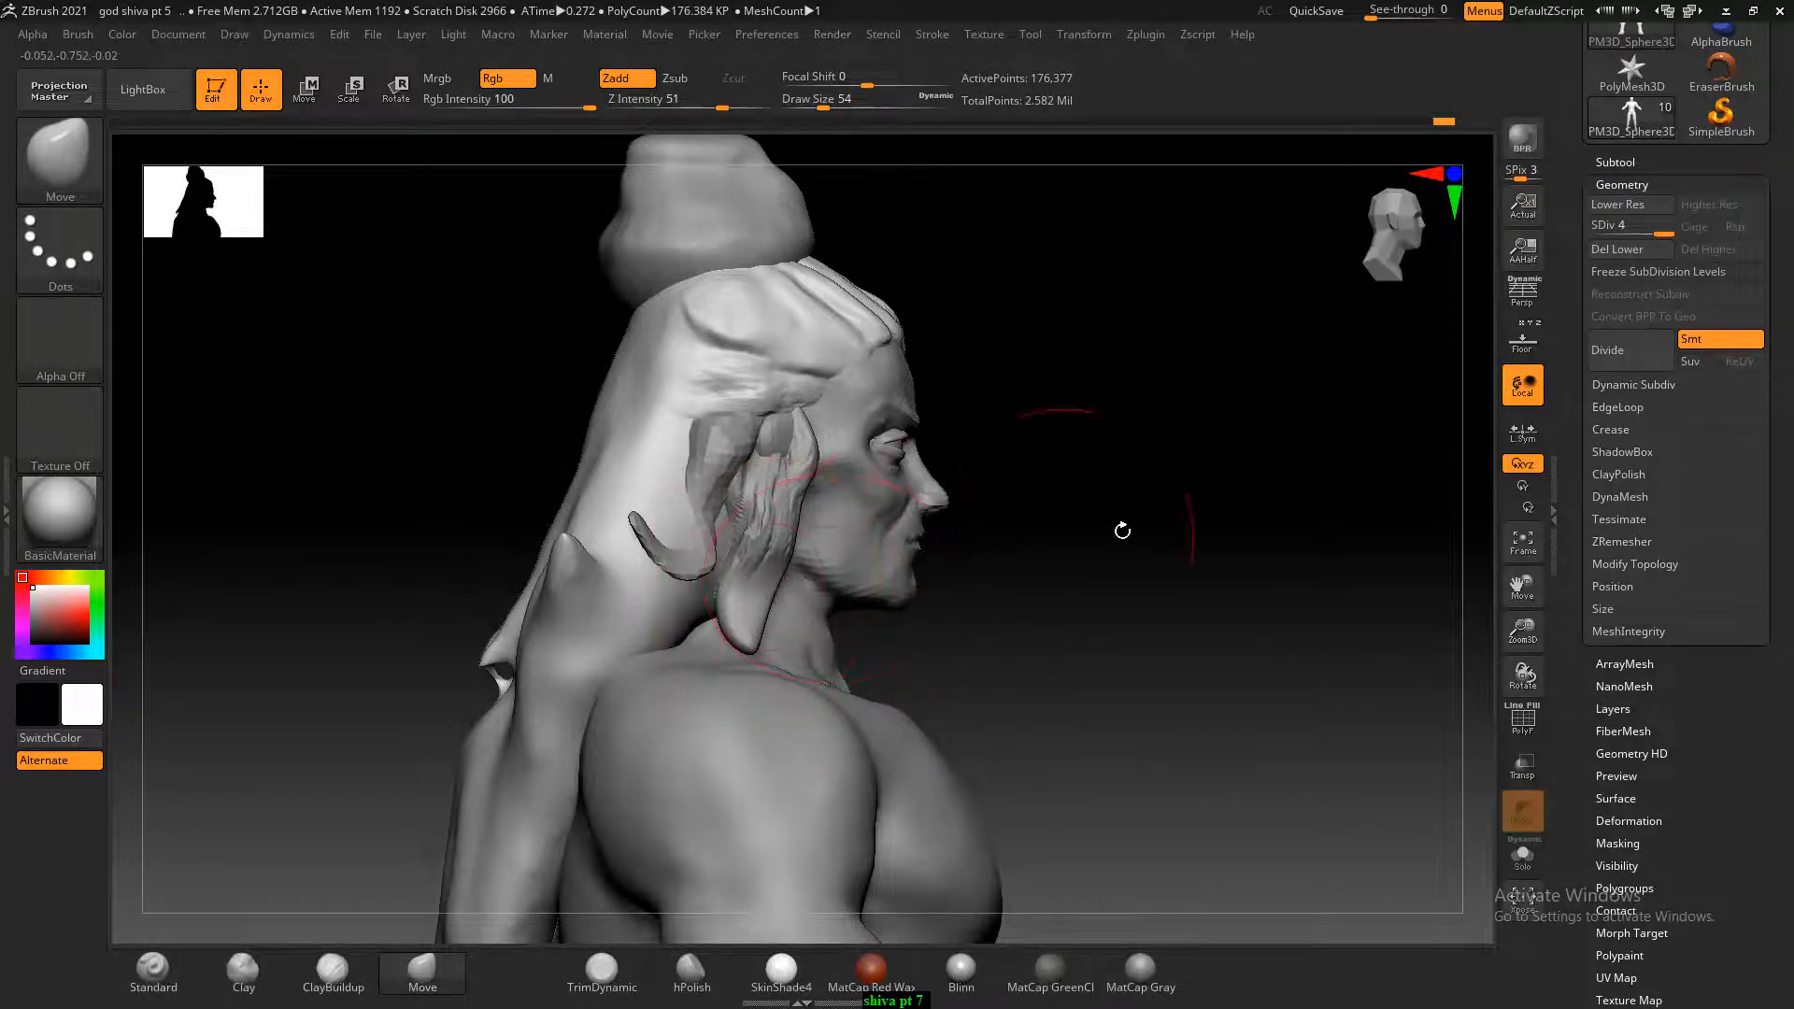
mouse_move(1122, 530)
mouse_down()
mouse_move(1149, 524)
mouse_move(1193, 421)
mouse_move(1173, 460)
mouse_up()
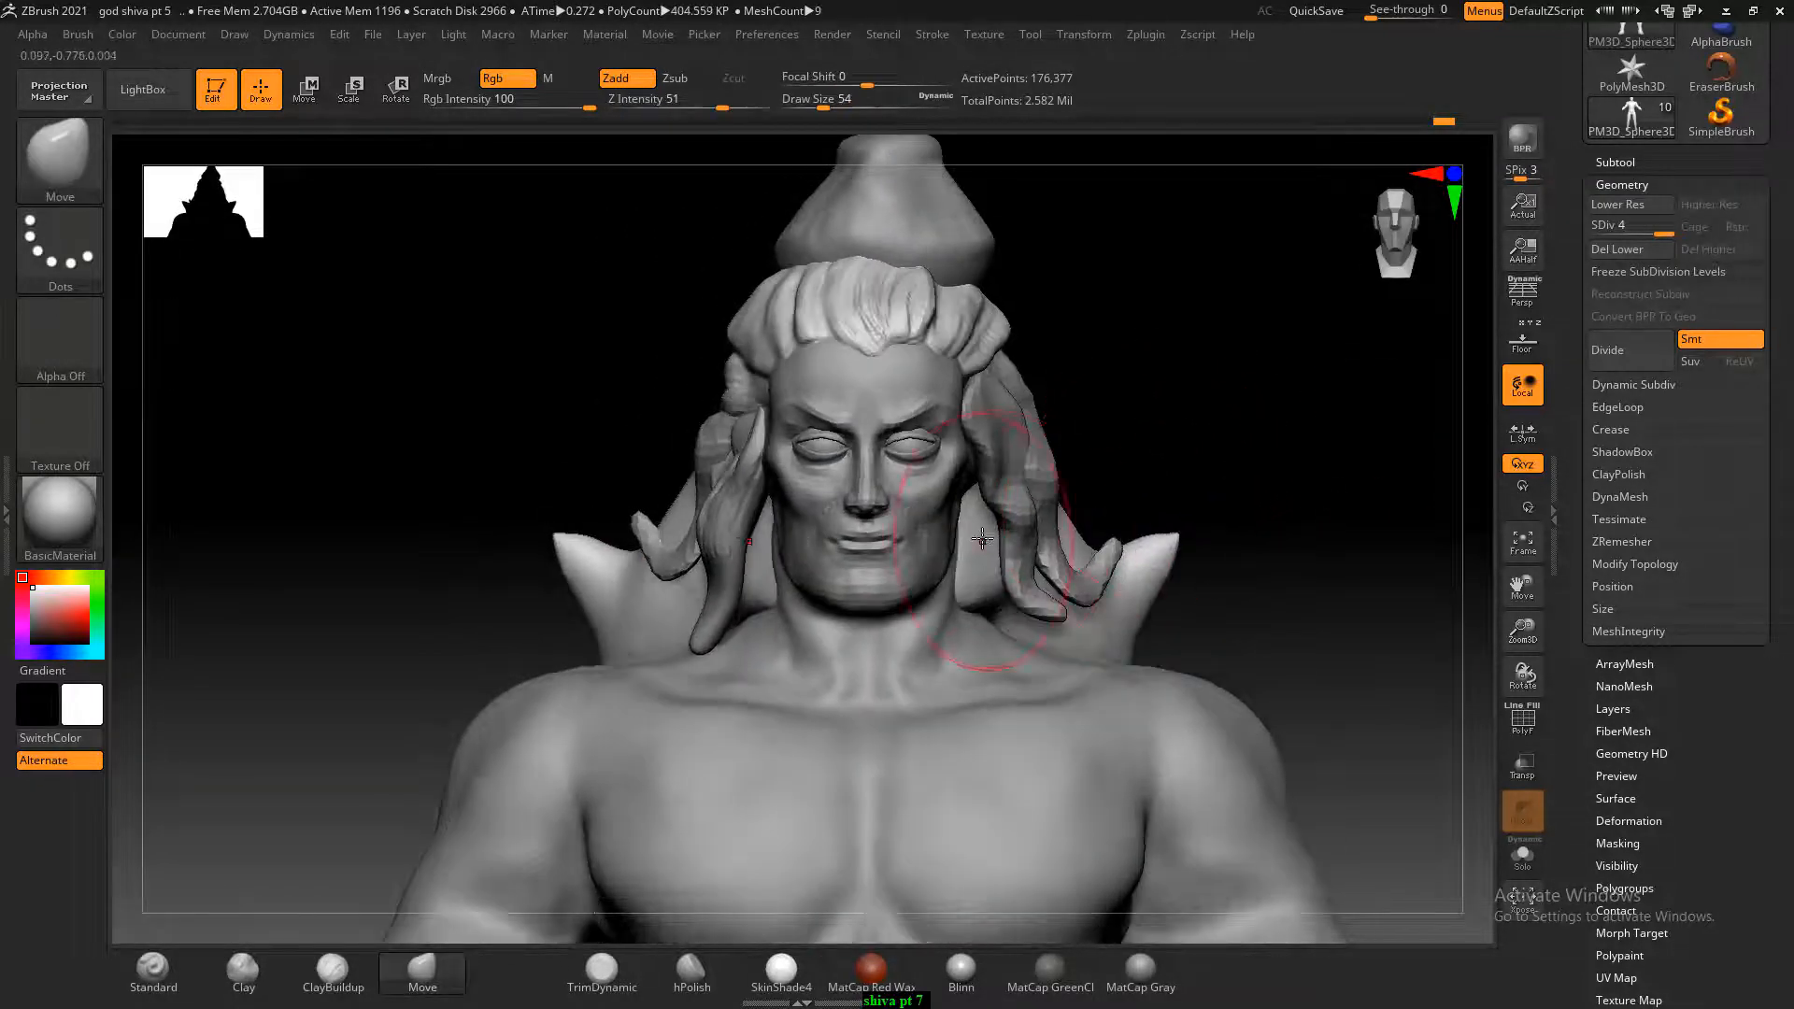
Open the glow-production-18 image from the god shiva folder and return to ZBrush with it displayed beside the model.
key(alt+Tab)
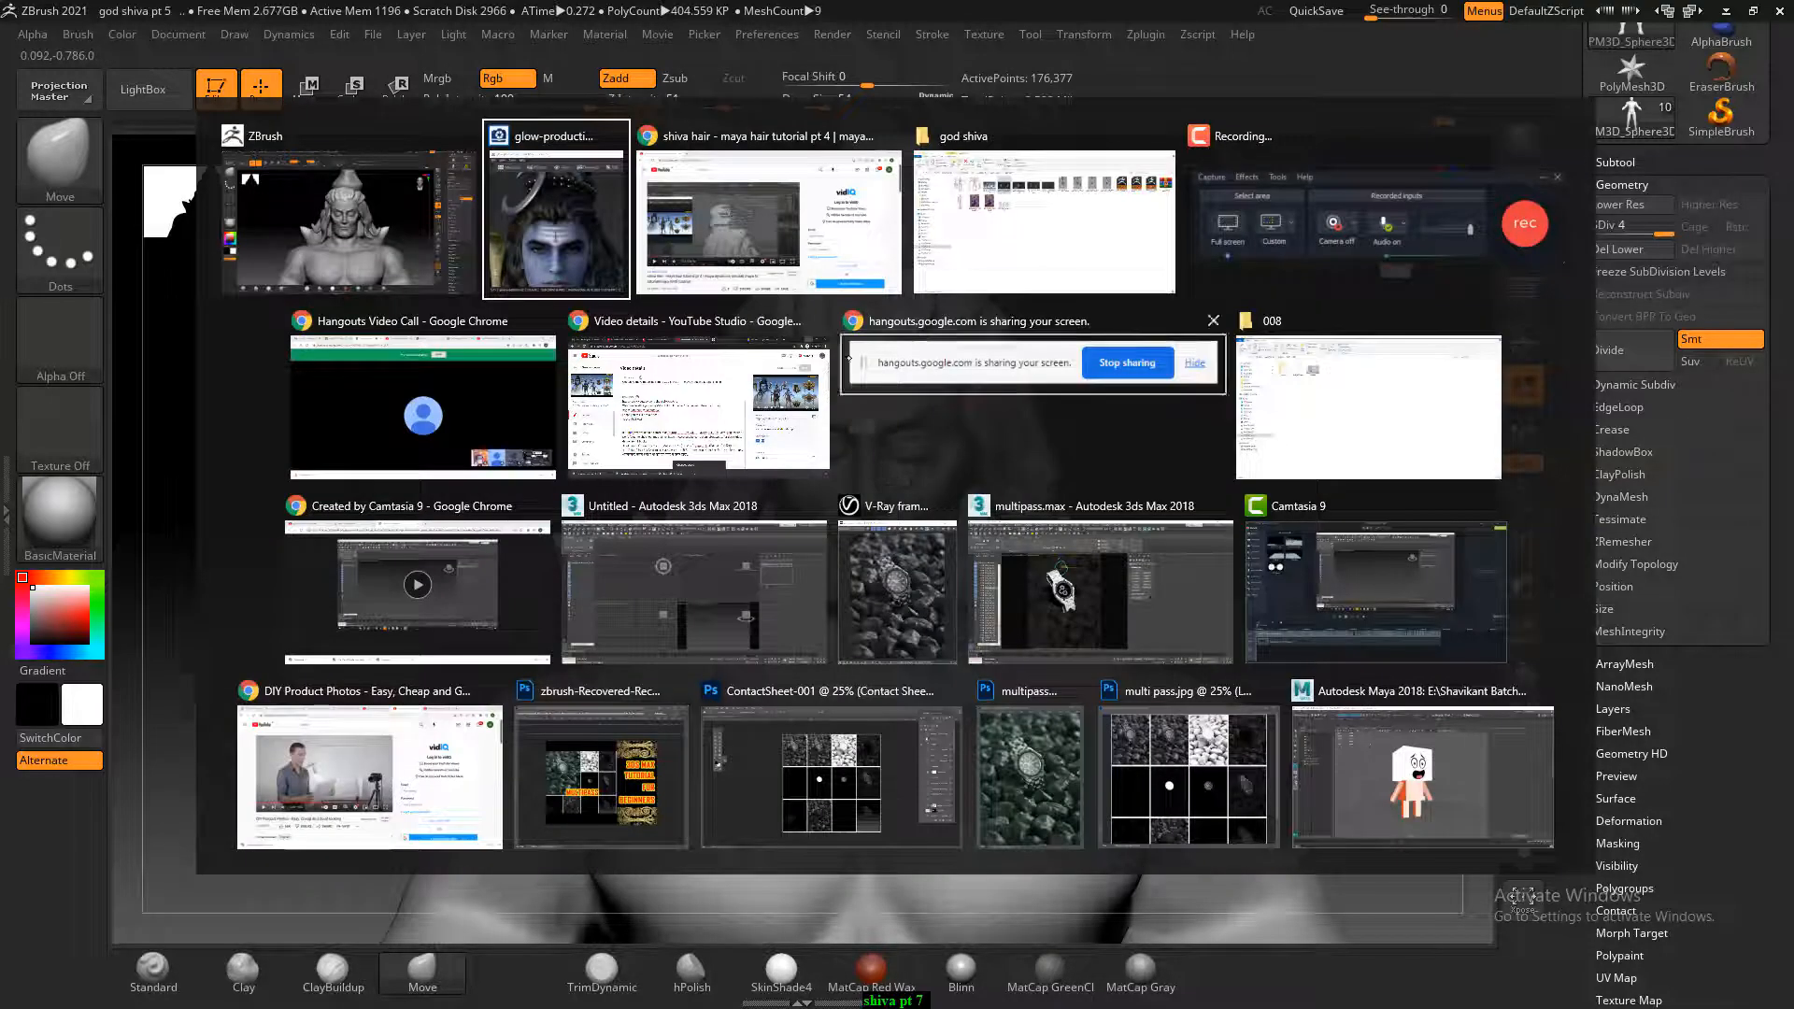
click(988, 256)
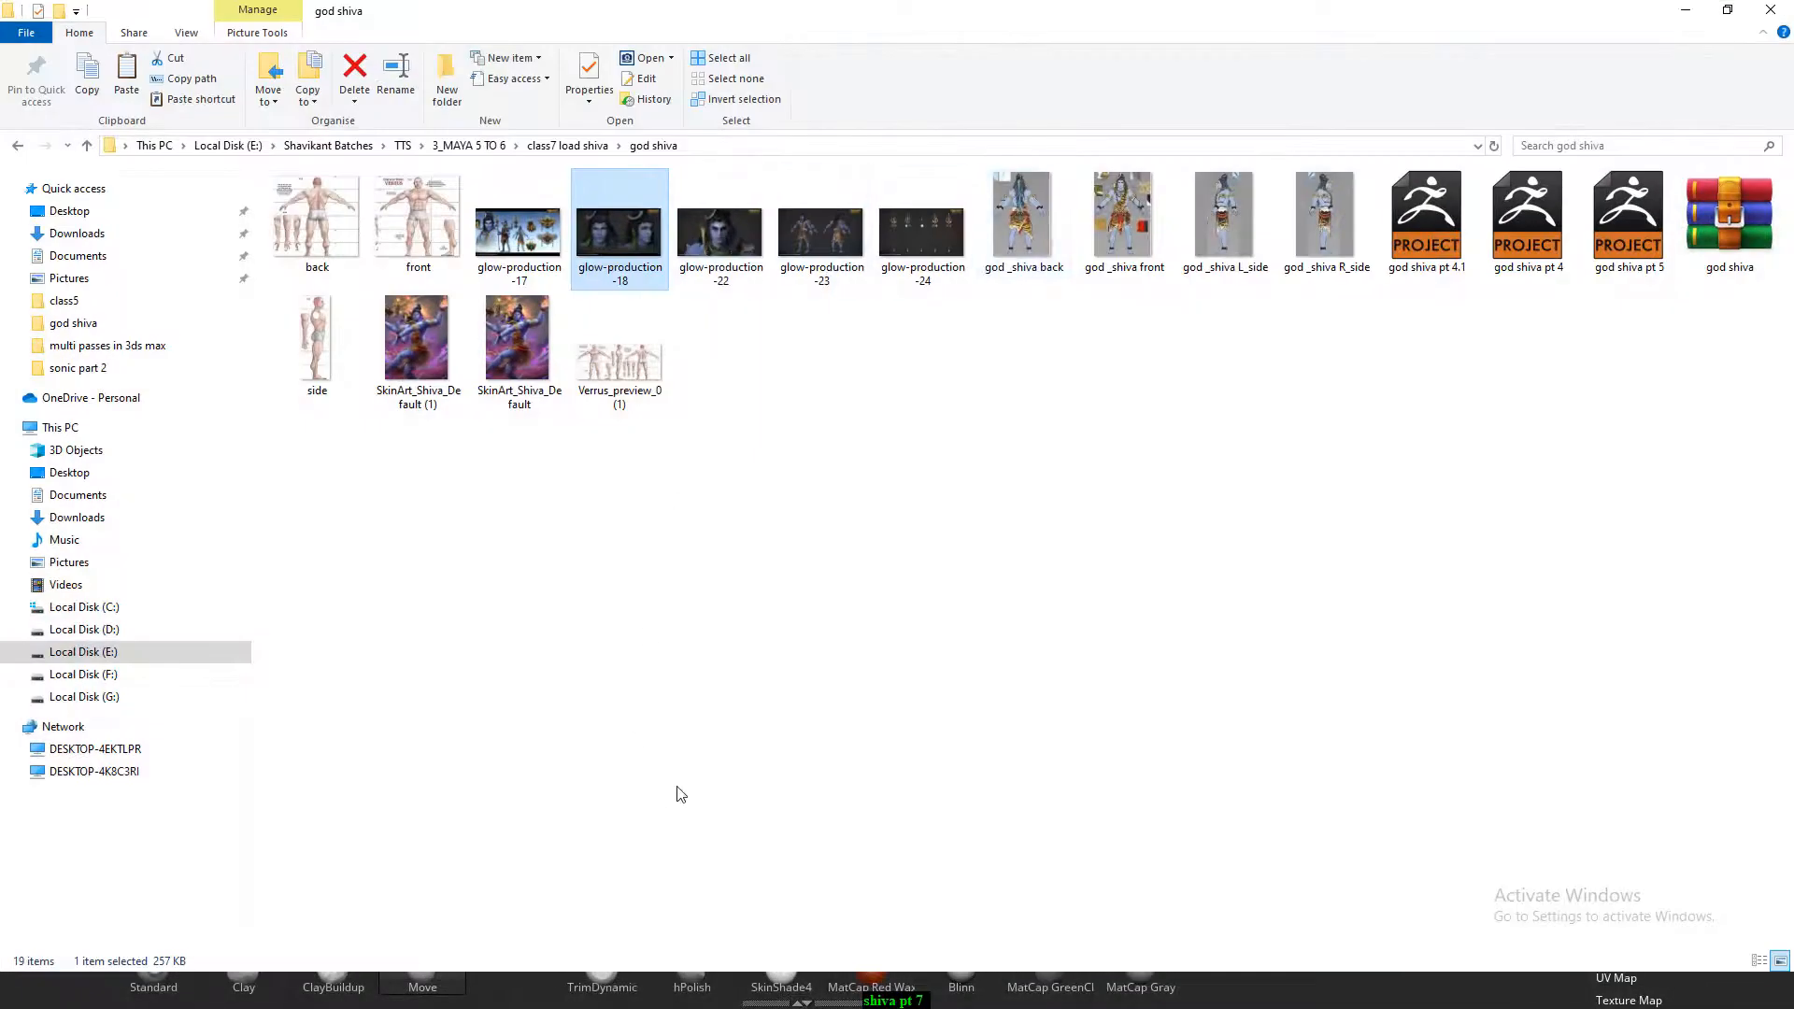
double_click(606, 254)
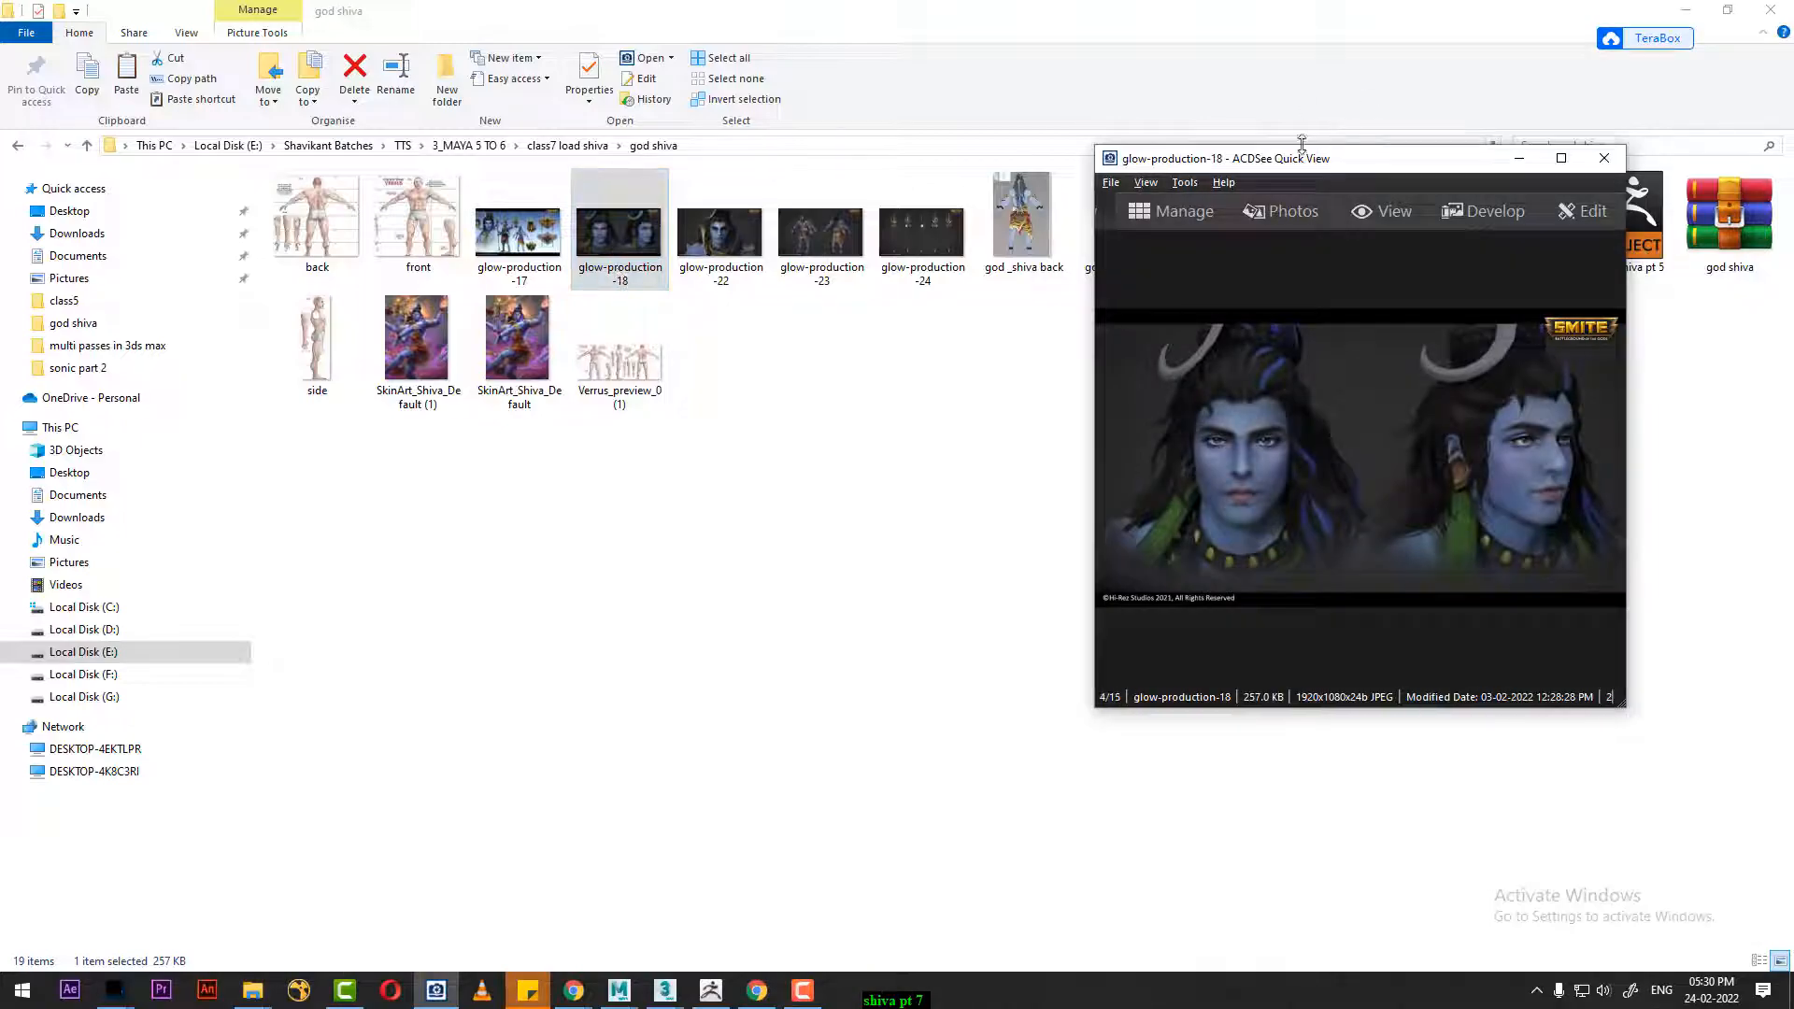
key(alt+Tab)
click(764, 238)
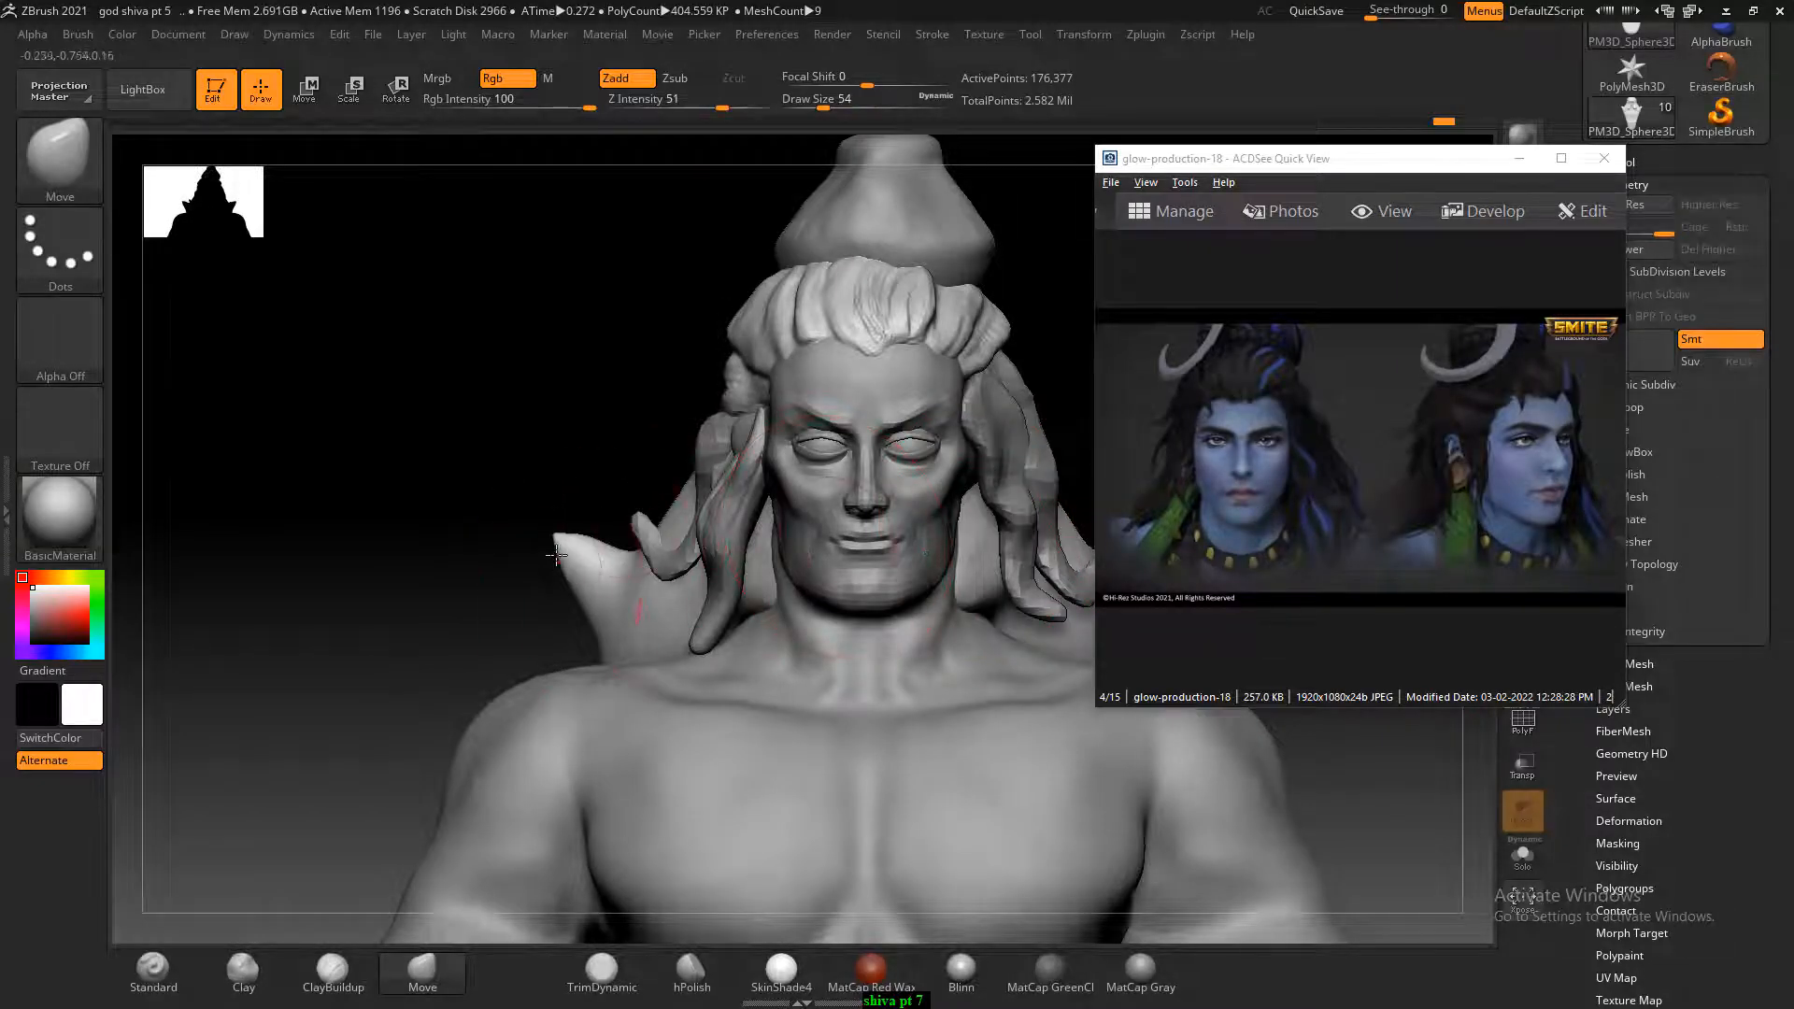
Push the flared hair spikes above the shoulders down and inward with the Move brush.
drag(580, 425, 485, 442)
drag(477, 549, 443, 584)
key(shift)
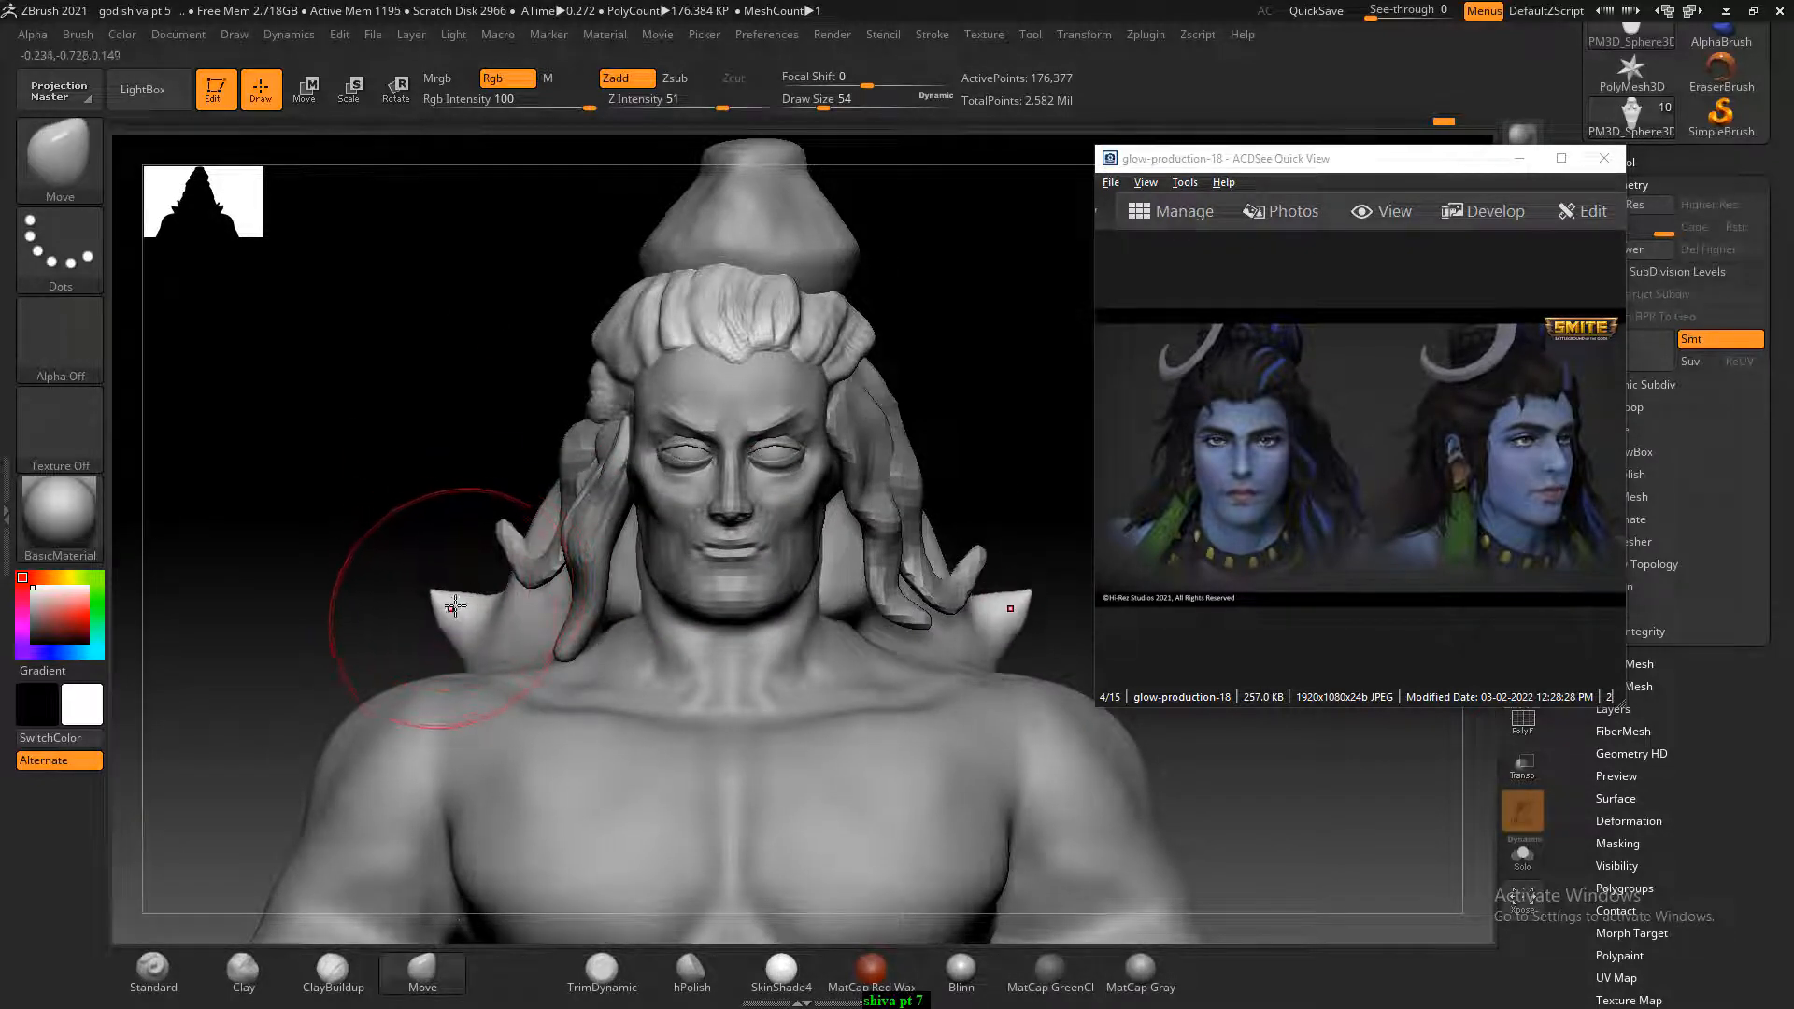
mouse_move(420, 560)
mouse_down()
mouse_move(421, 524)
mouse_move(829, 529)
mouse_up()
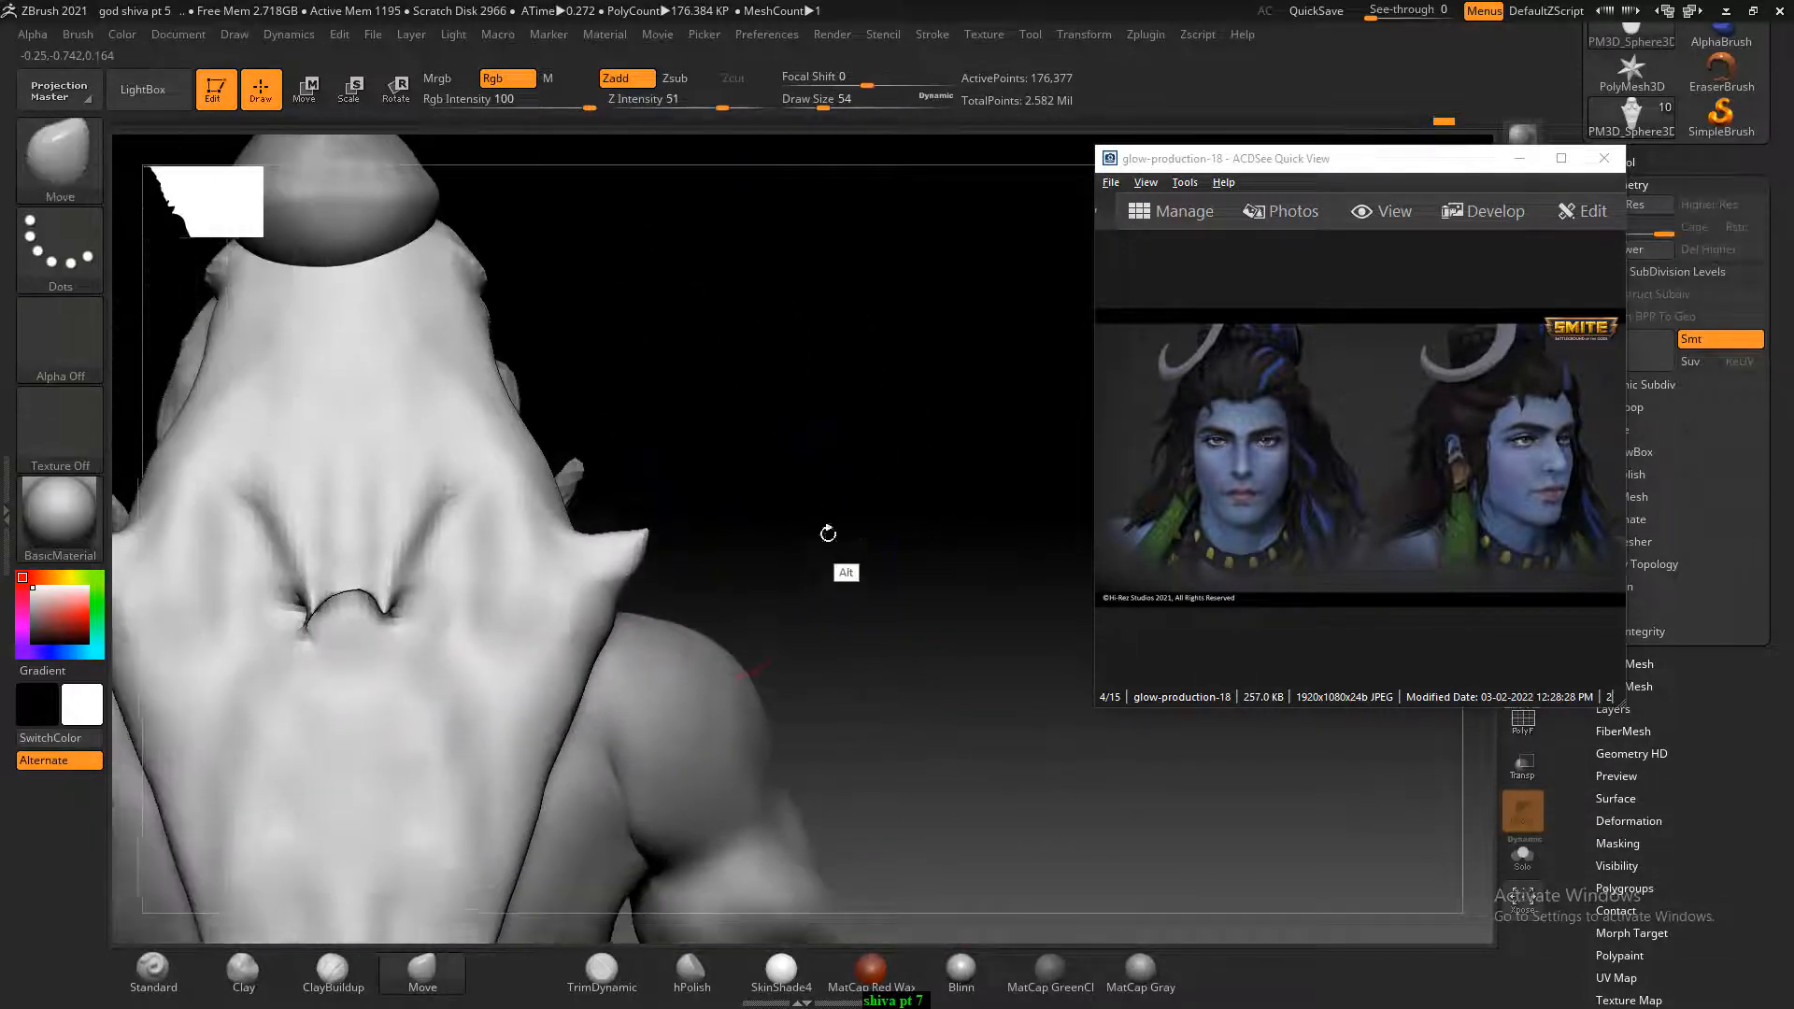
mouse_move(673, 449)
mouse_down()
mouse_move(730, 473)
mouse_move(682, 520)
mouse_up()
Flatten the flared side spikes of the back hair with the hPolish brush and smooth the surface.
click(691, 972)
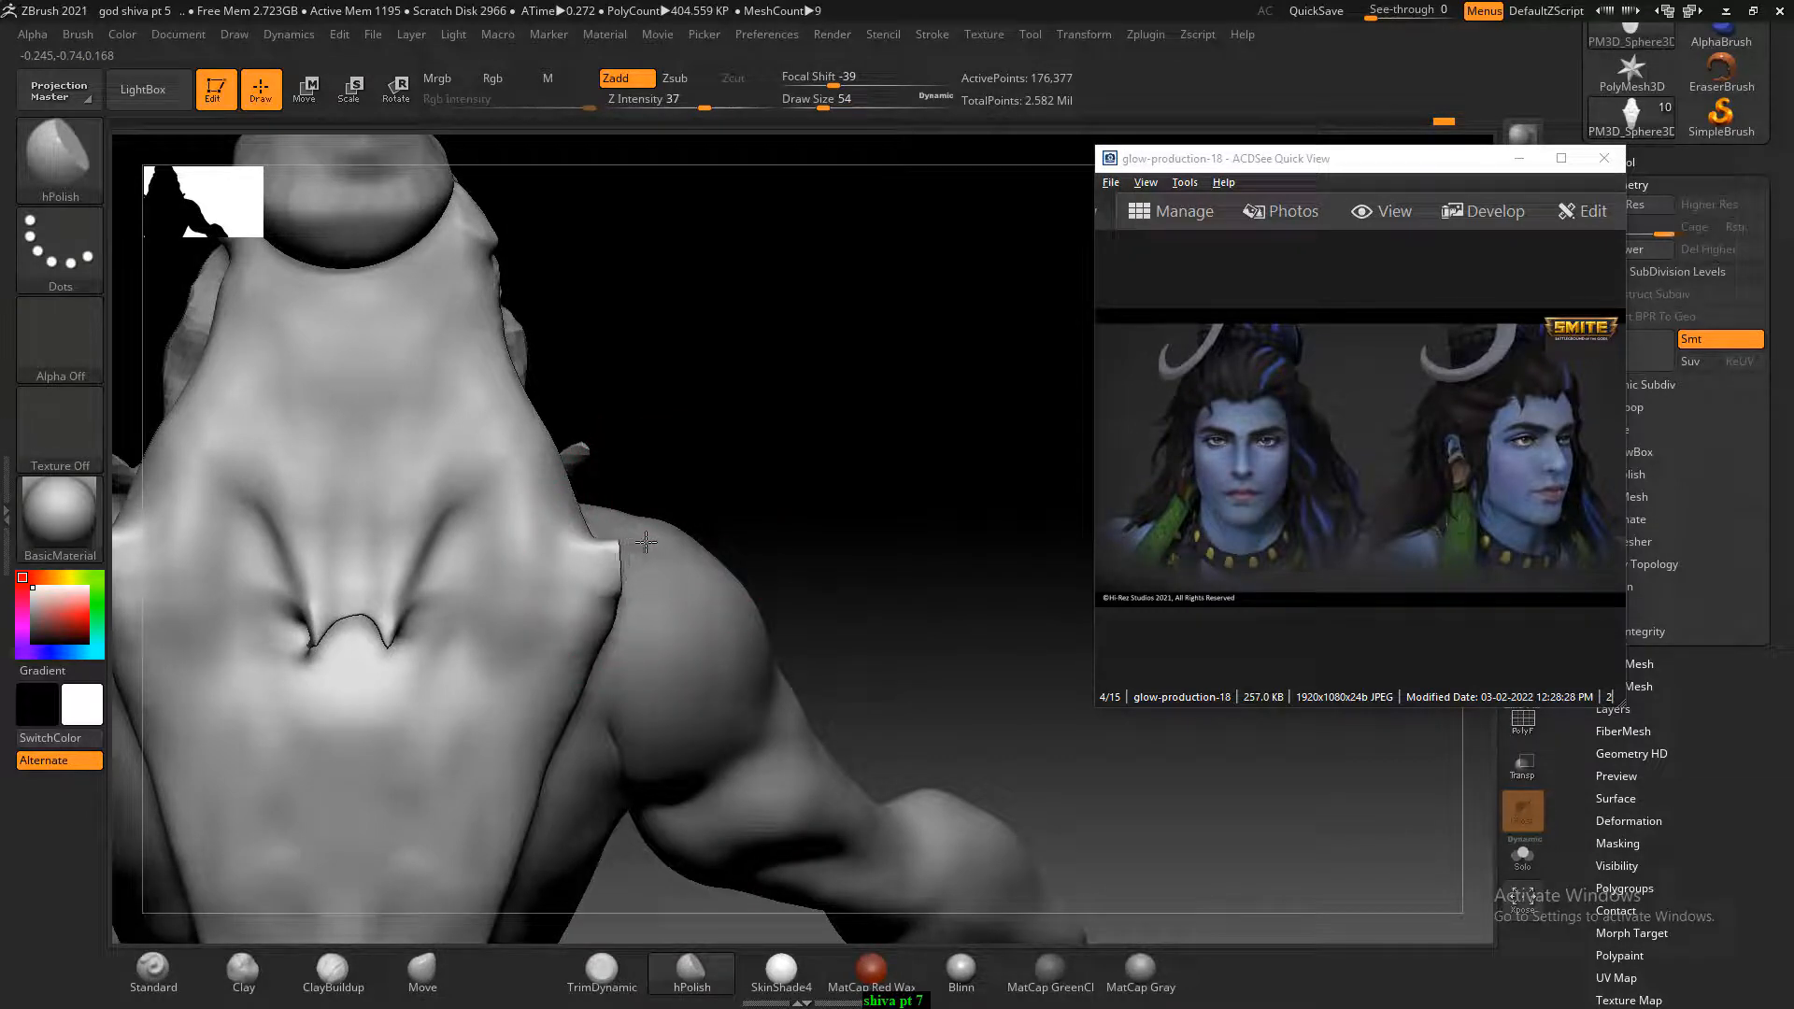
drag(721, 440, 601, 561)
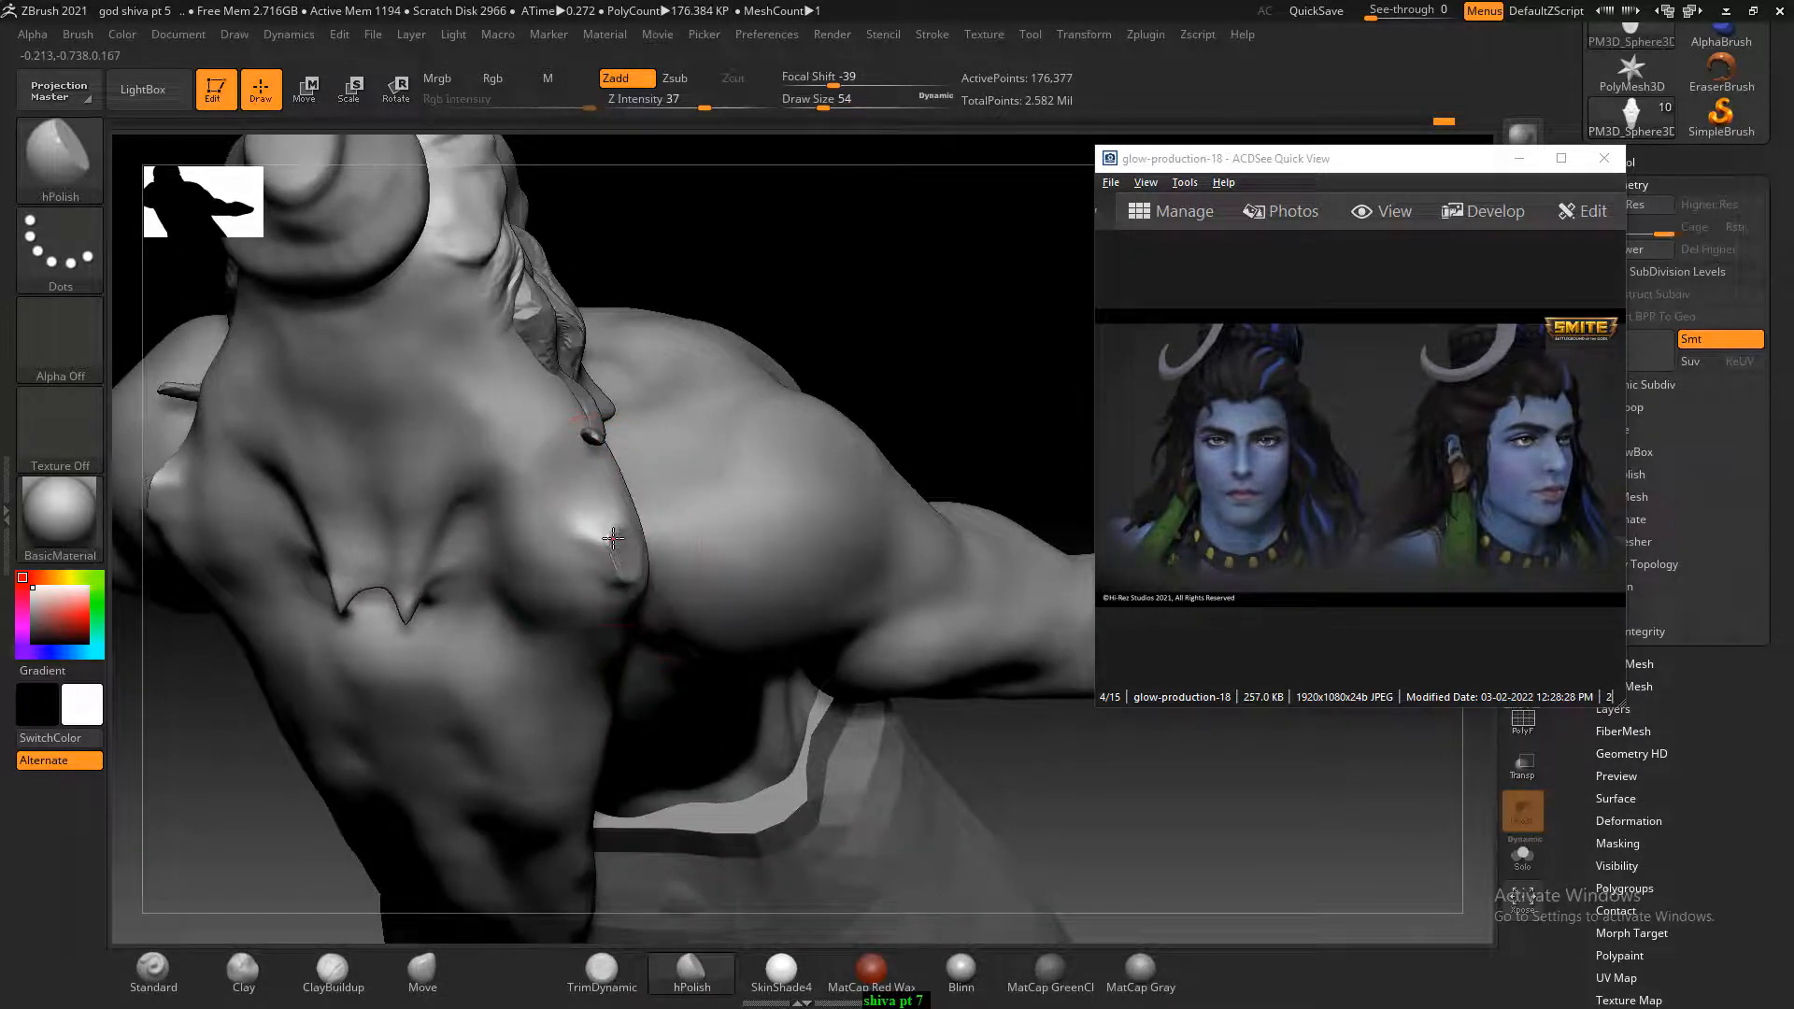
key(shift)
mouse_move(785, 348)
mouse_down()
mouse_move(861, 276)
mouse_move(912, 305)
mouse_move(861, 348)
mouse_move(520, 417)
mouse_move(505, 451)
mouse_move(424, 497)
mouse_move(901, 668)
mouse_up()
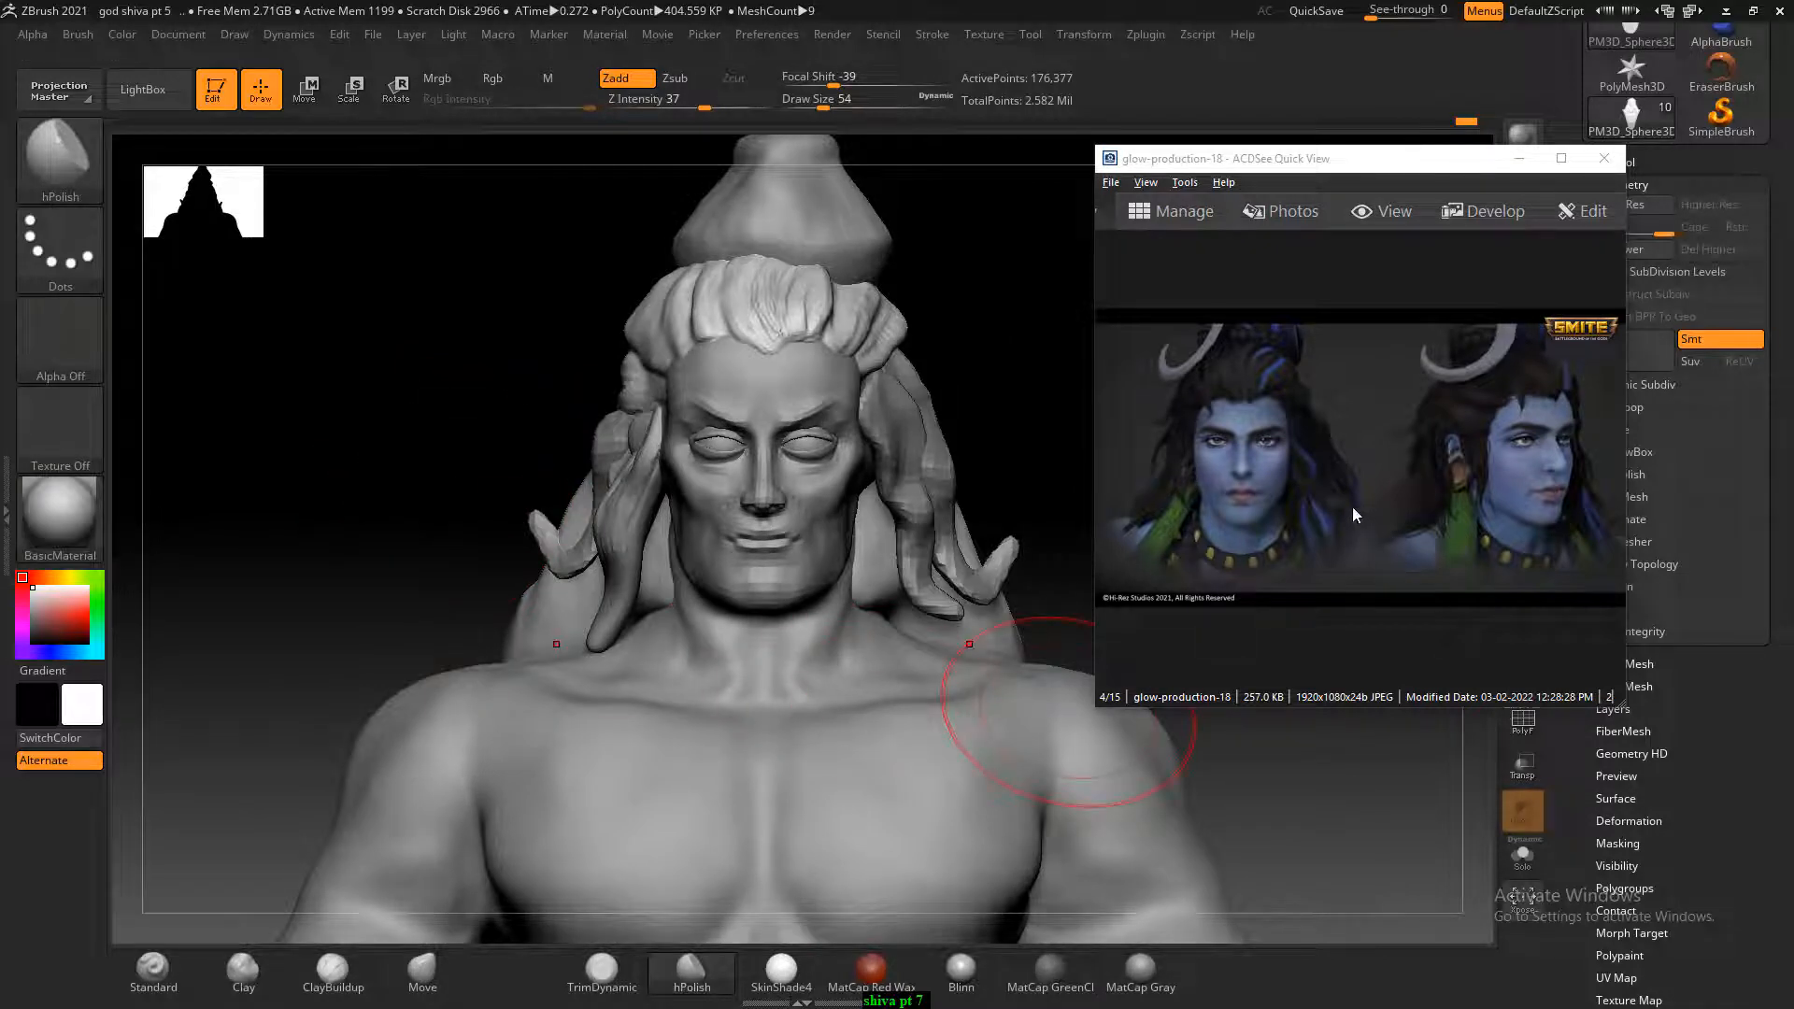
Switch the reference viewer to the glow-production-23 image and enlarge the full-body figures beside the model.
scroll(1361, 465, down, 1)
scroll(1364, 476, down, 1)
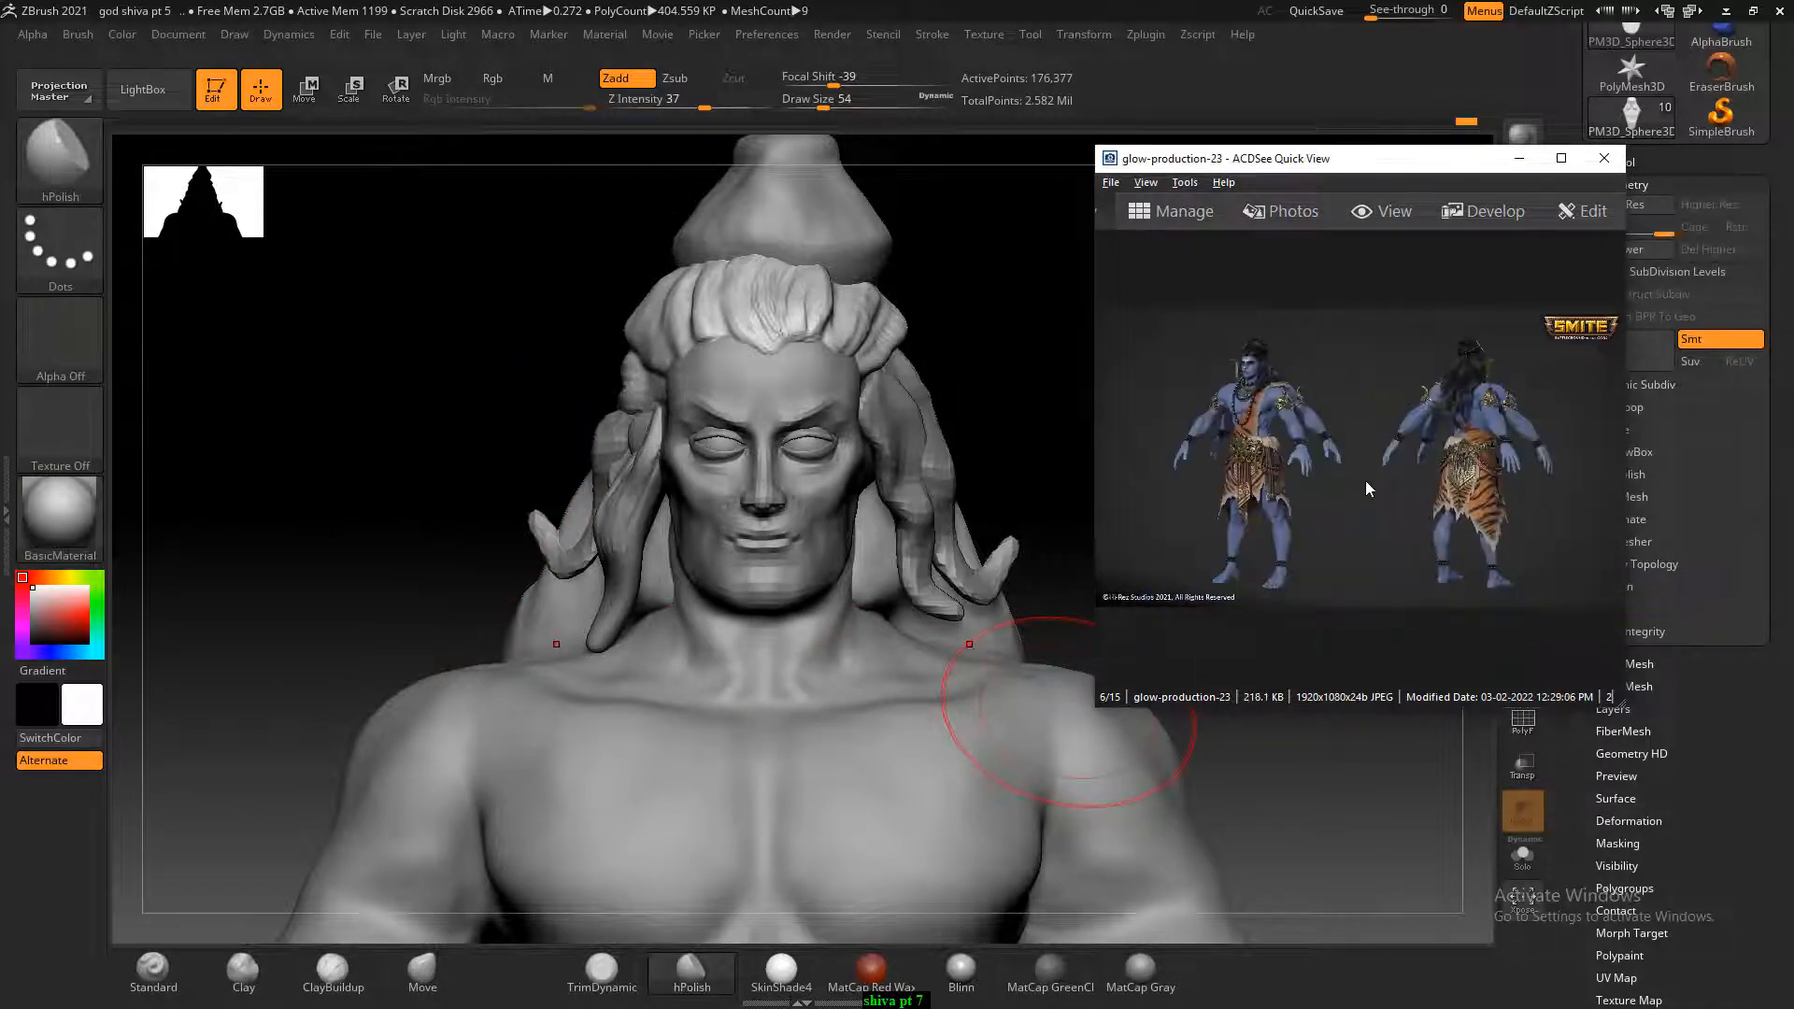
ctrl+scroll(1349, 441, up, 2)
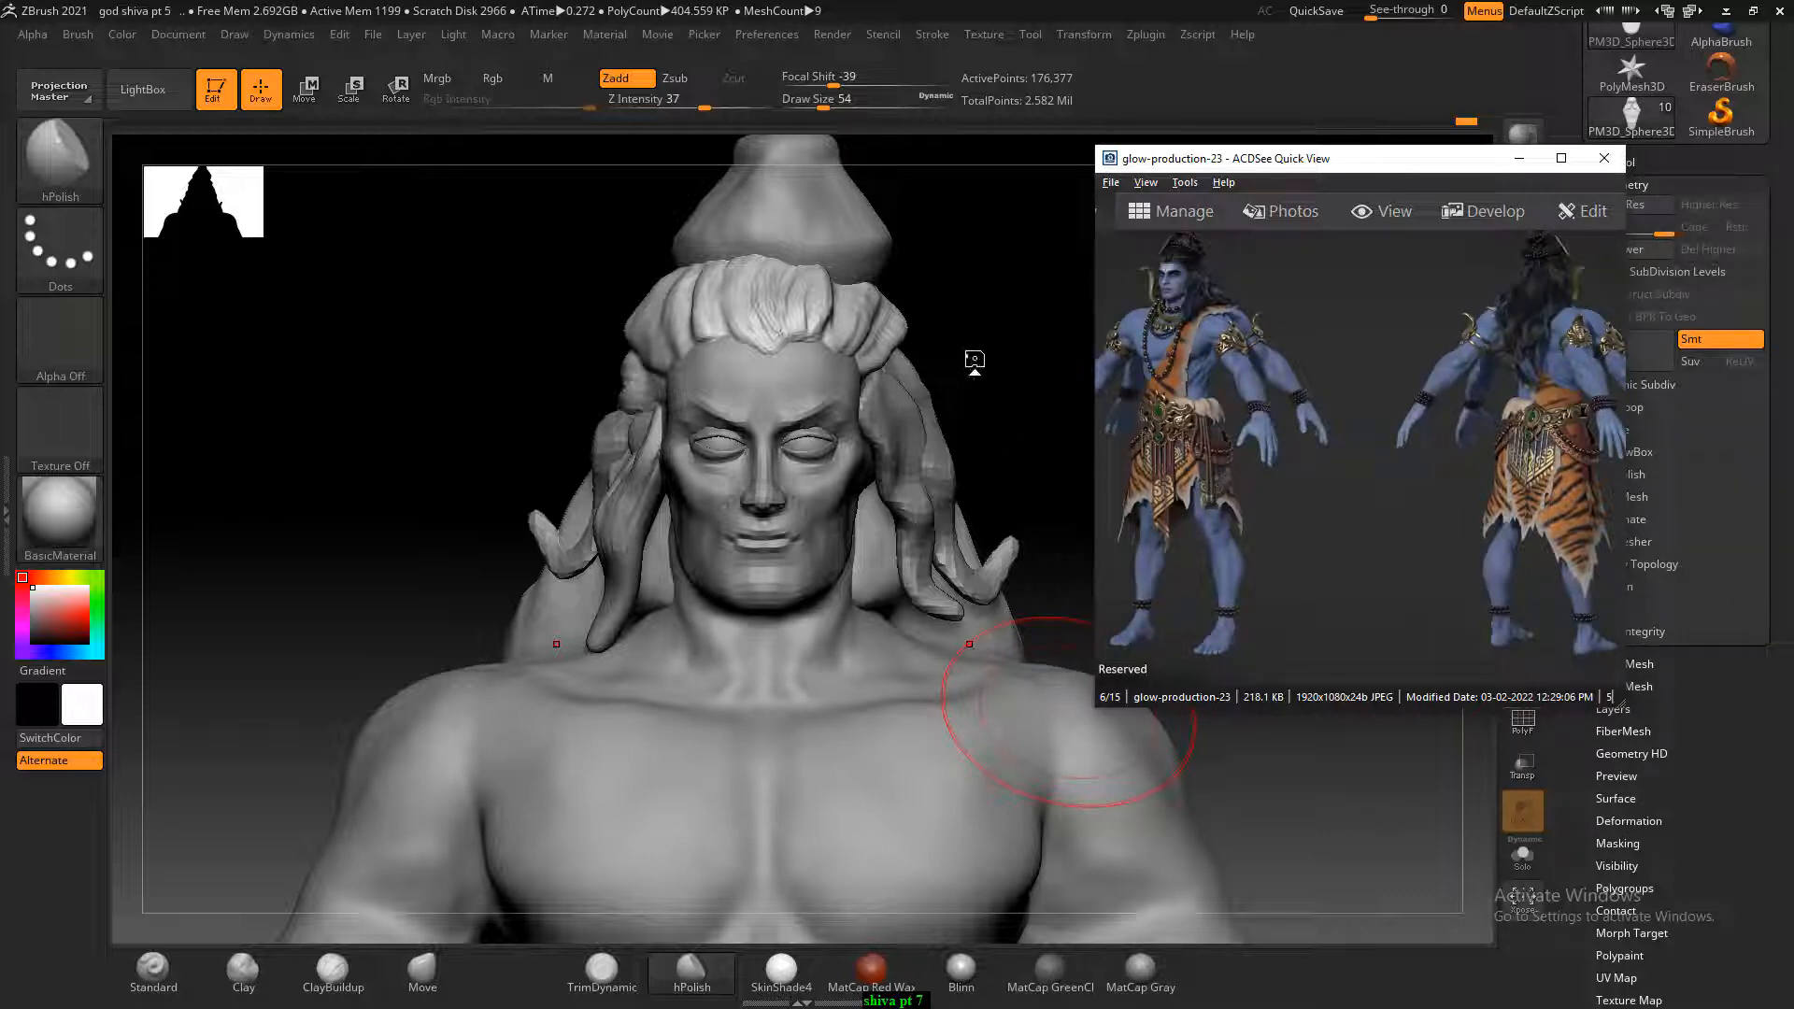
click(974, 362)
alt+drag(996, 365, 949, 260)
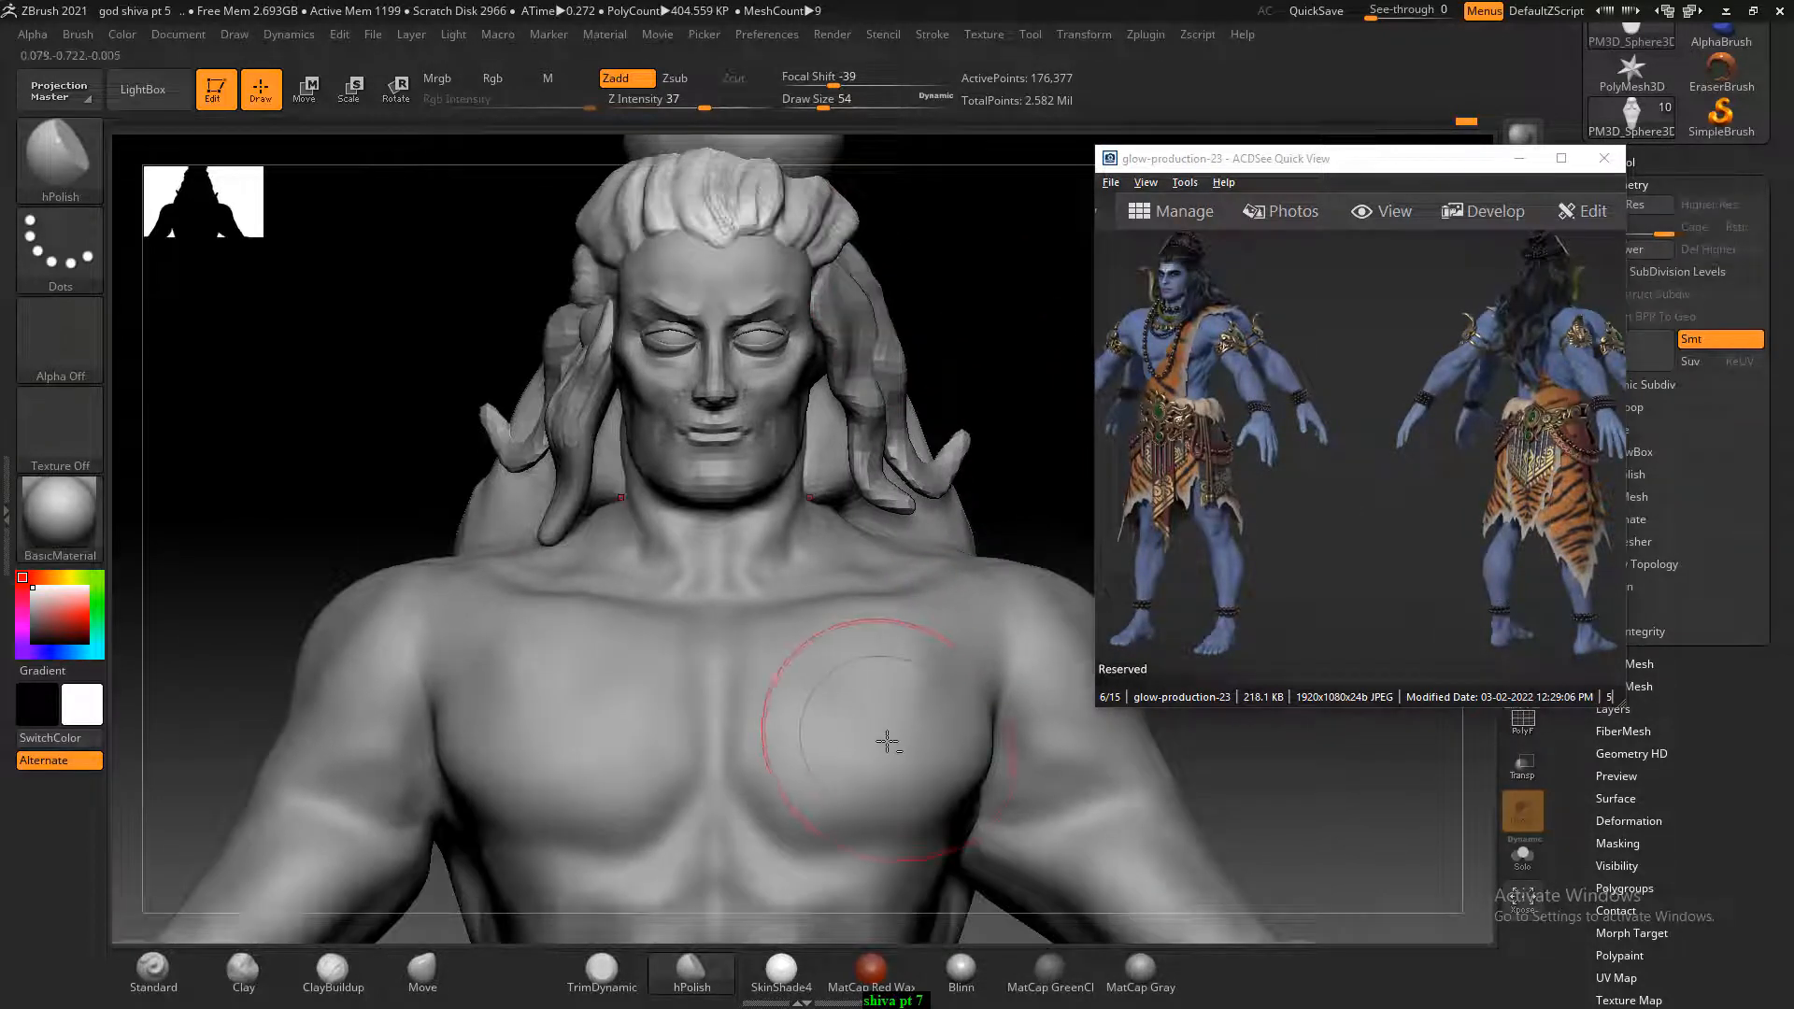
Select the body subtool, show the floor reference over it and set the ClayBuildup brush to draw size 18.
alt+click(886, 741)
click(1520, 163)
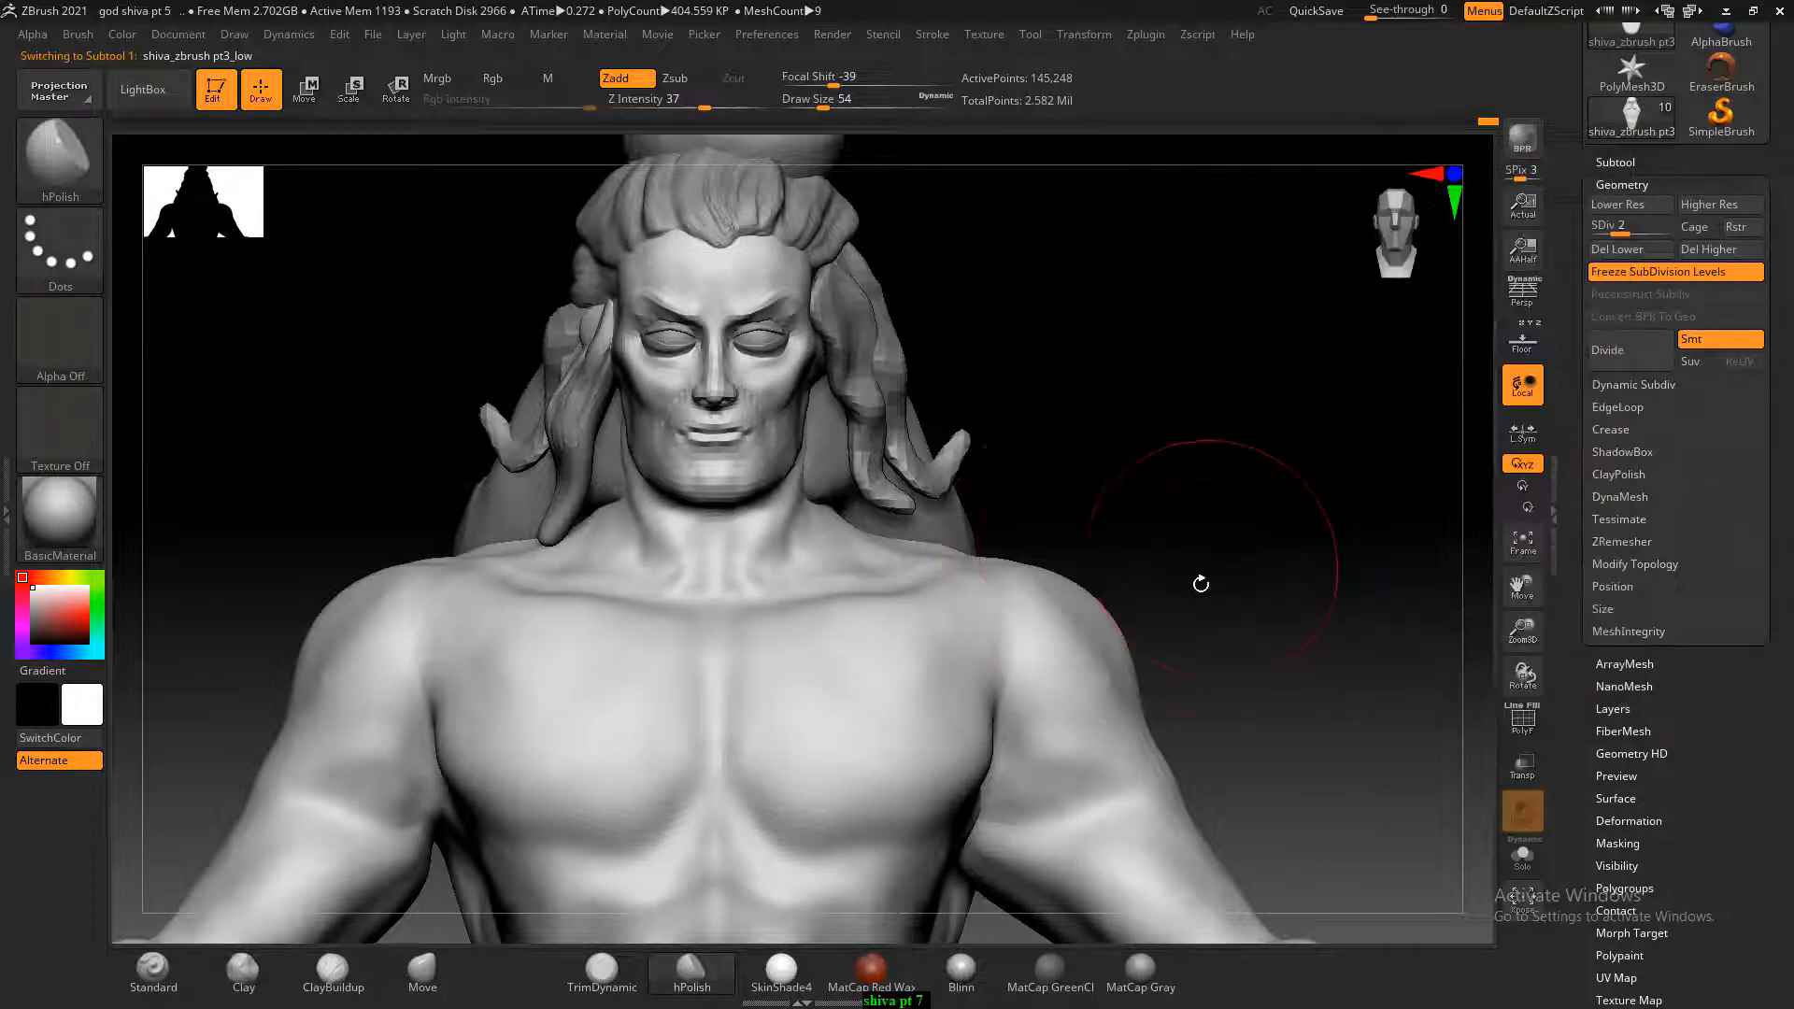
alt+drag(1197, 580, 1205, 396)
click(1523, 344)
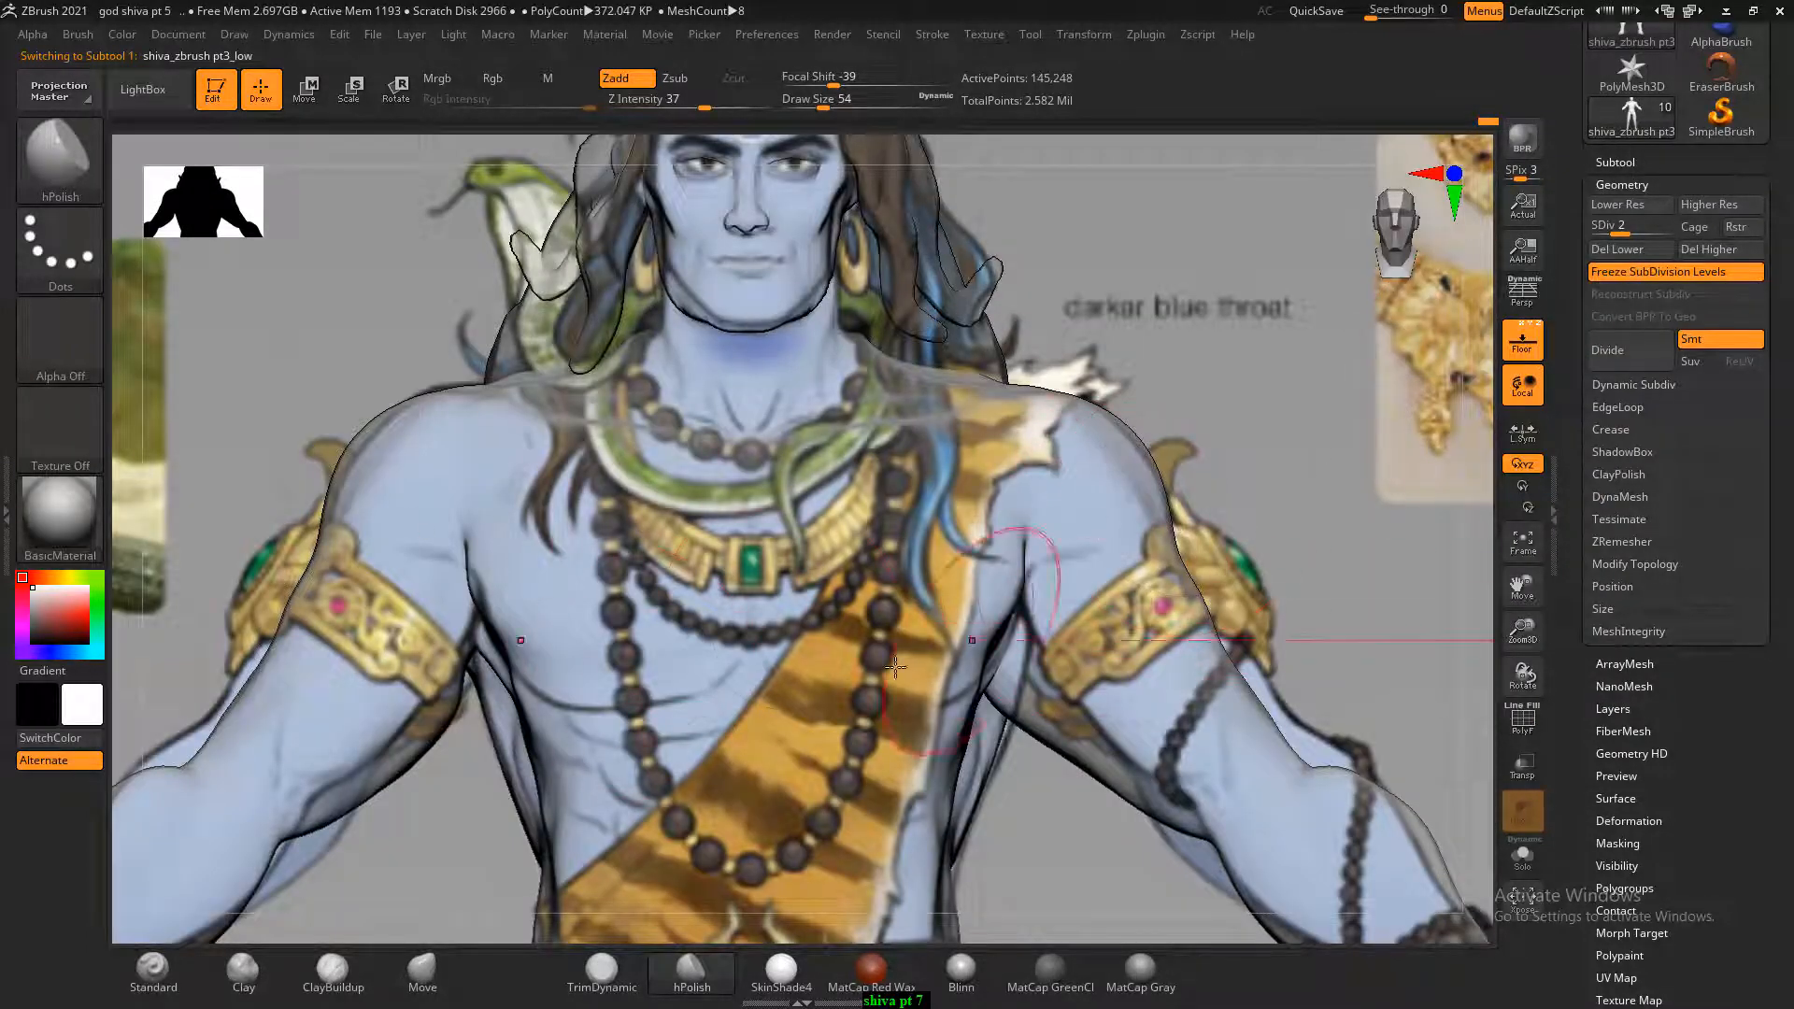
click(346, 977)
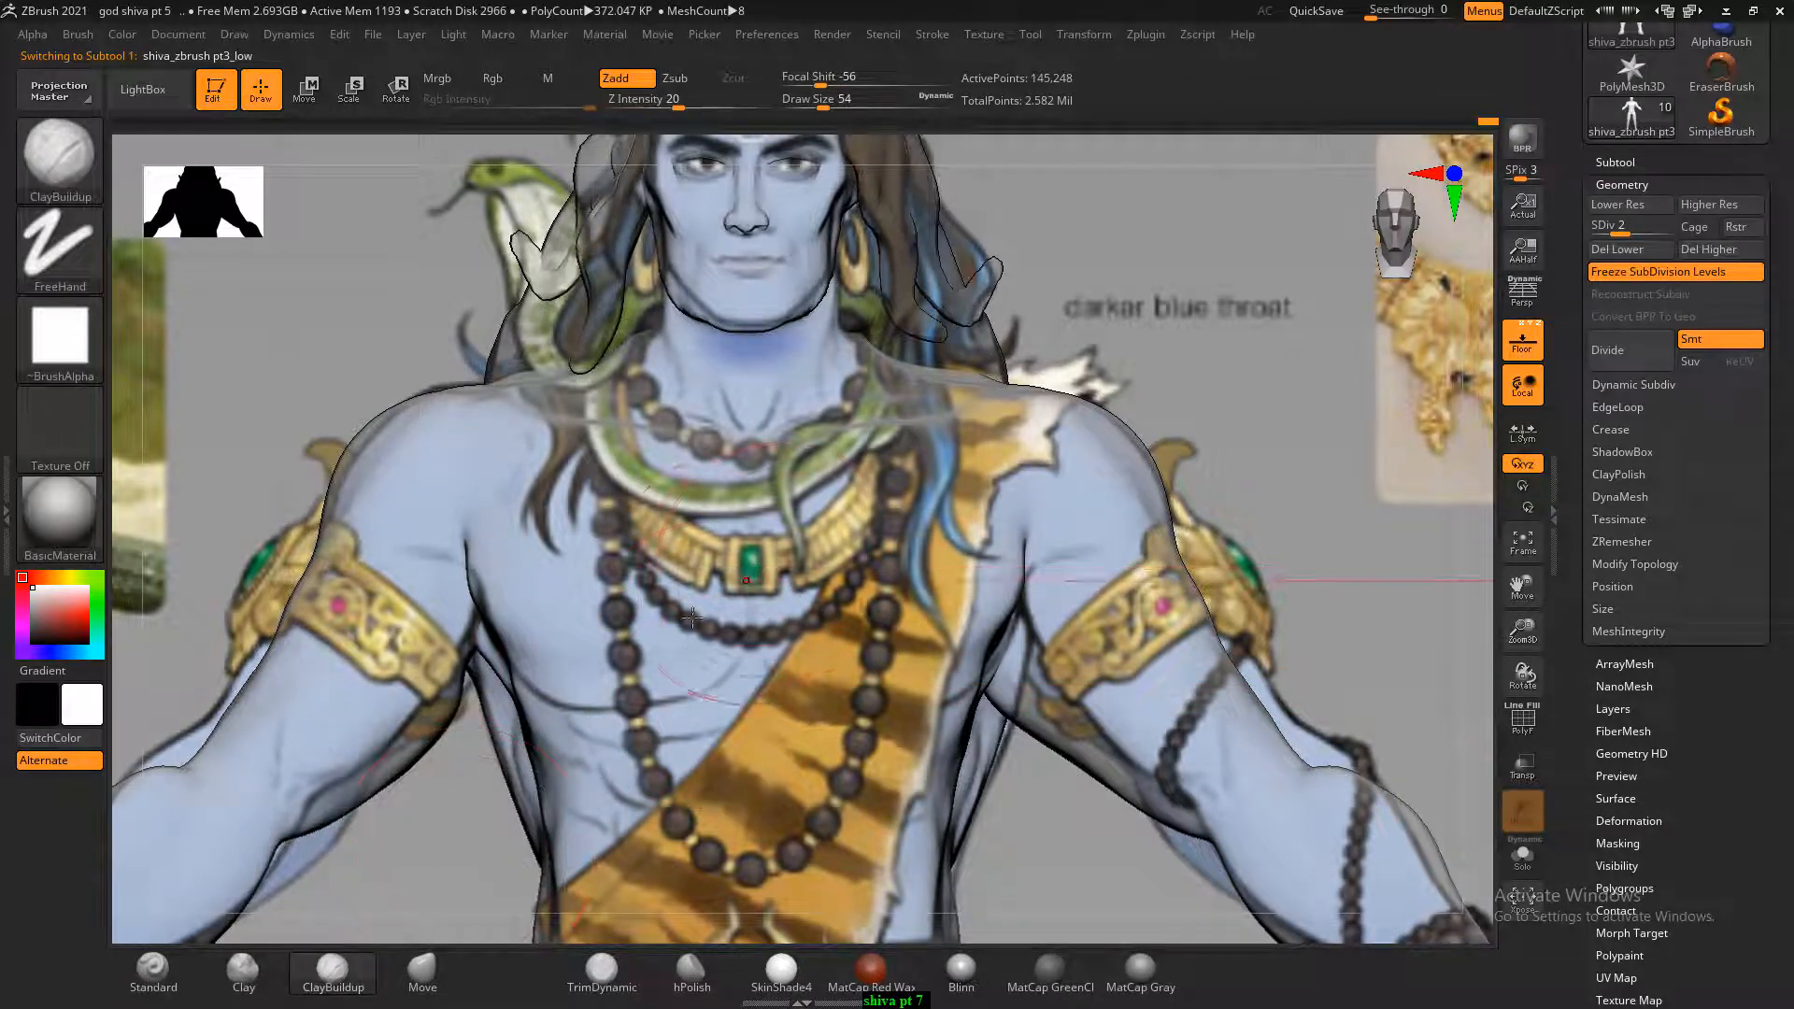
key(bracketleft)
key(bracketleft)
key(bracketleft)
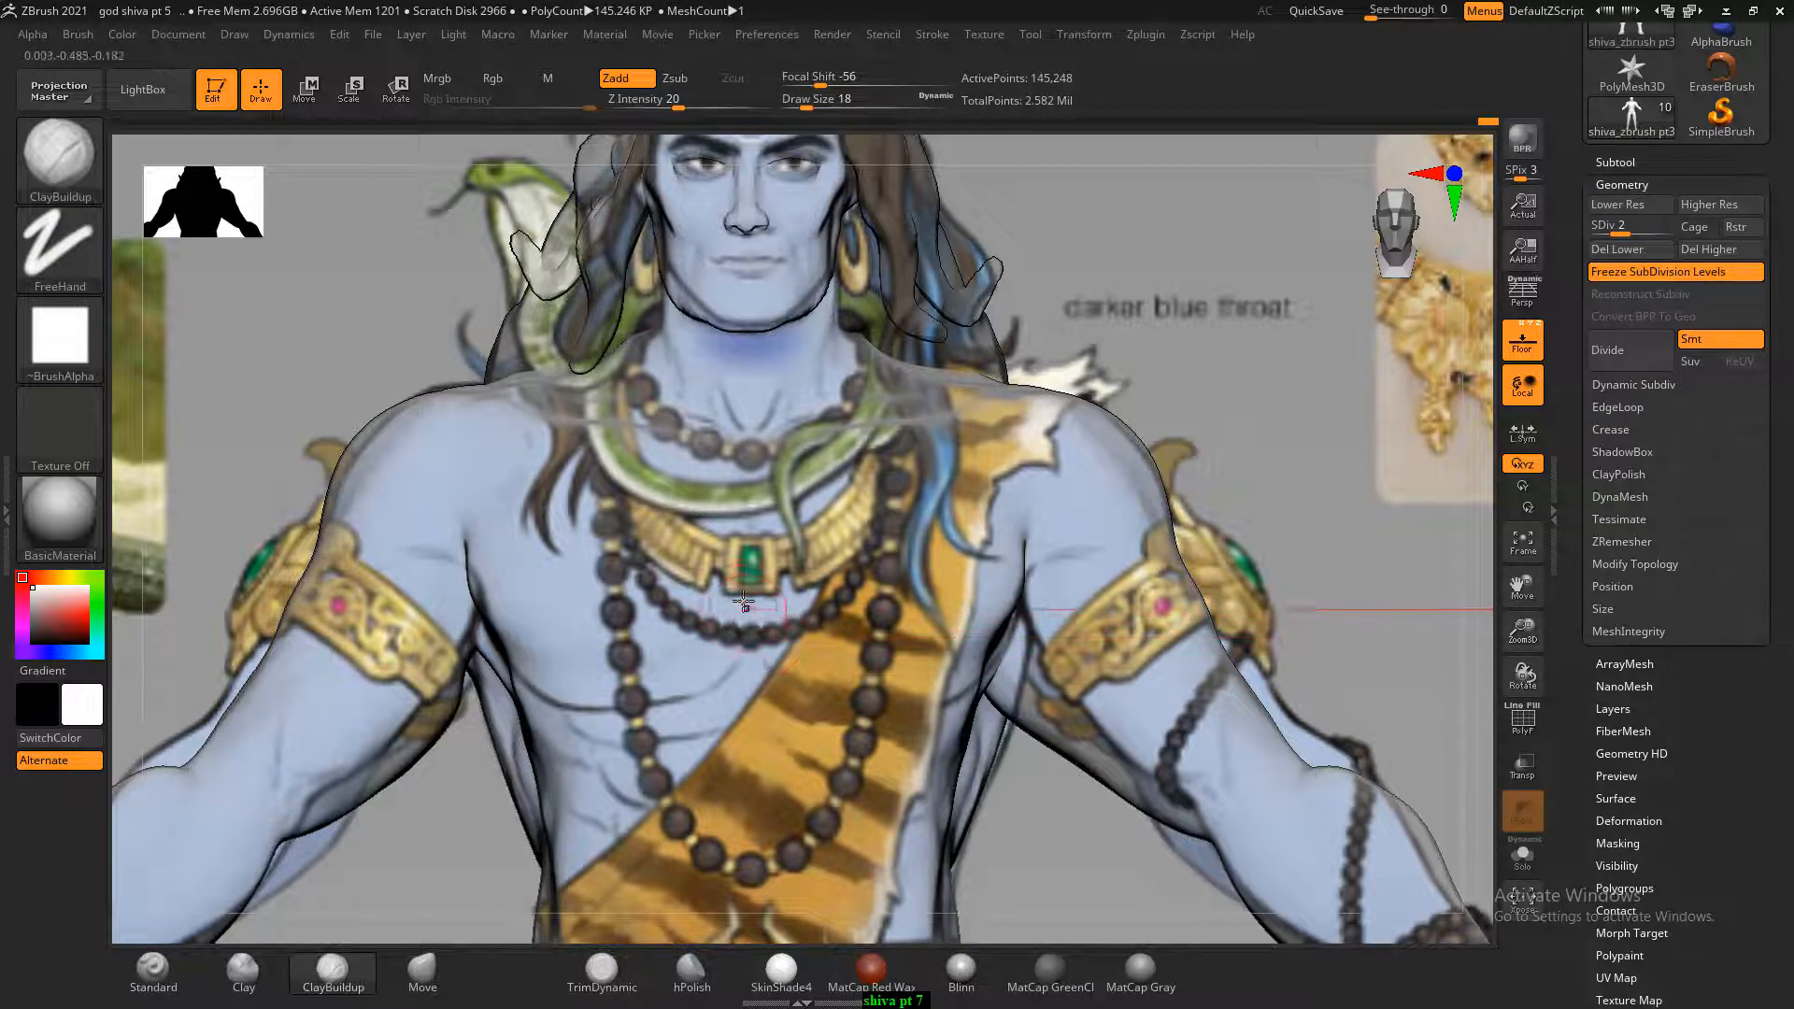
Mask the area beneath the pectorals and across the armpits along the chest line of the floor reference.
key(ctrl)
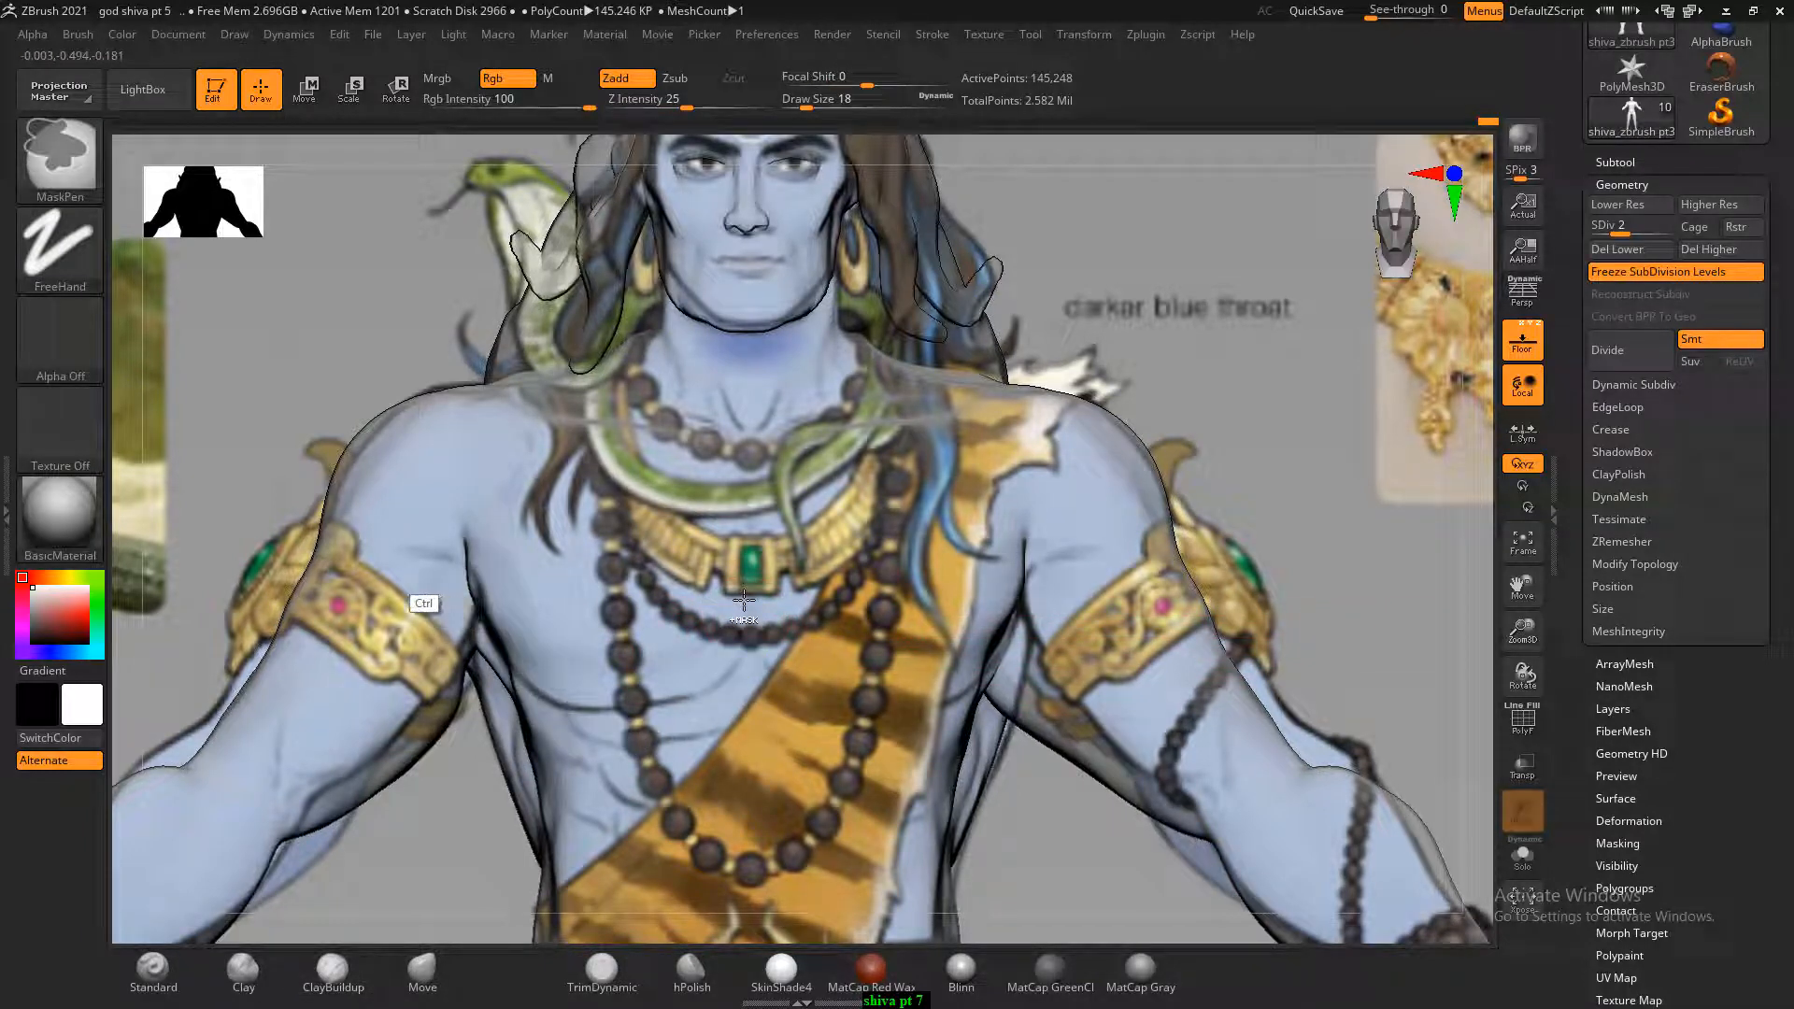
click(1522, 344)
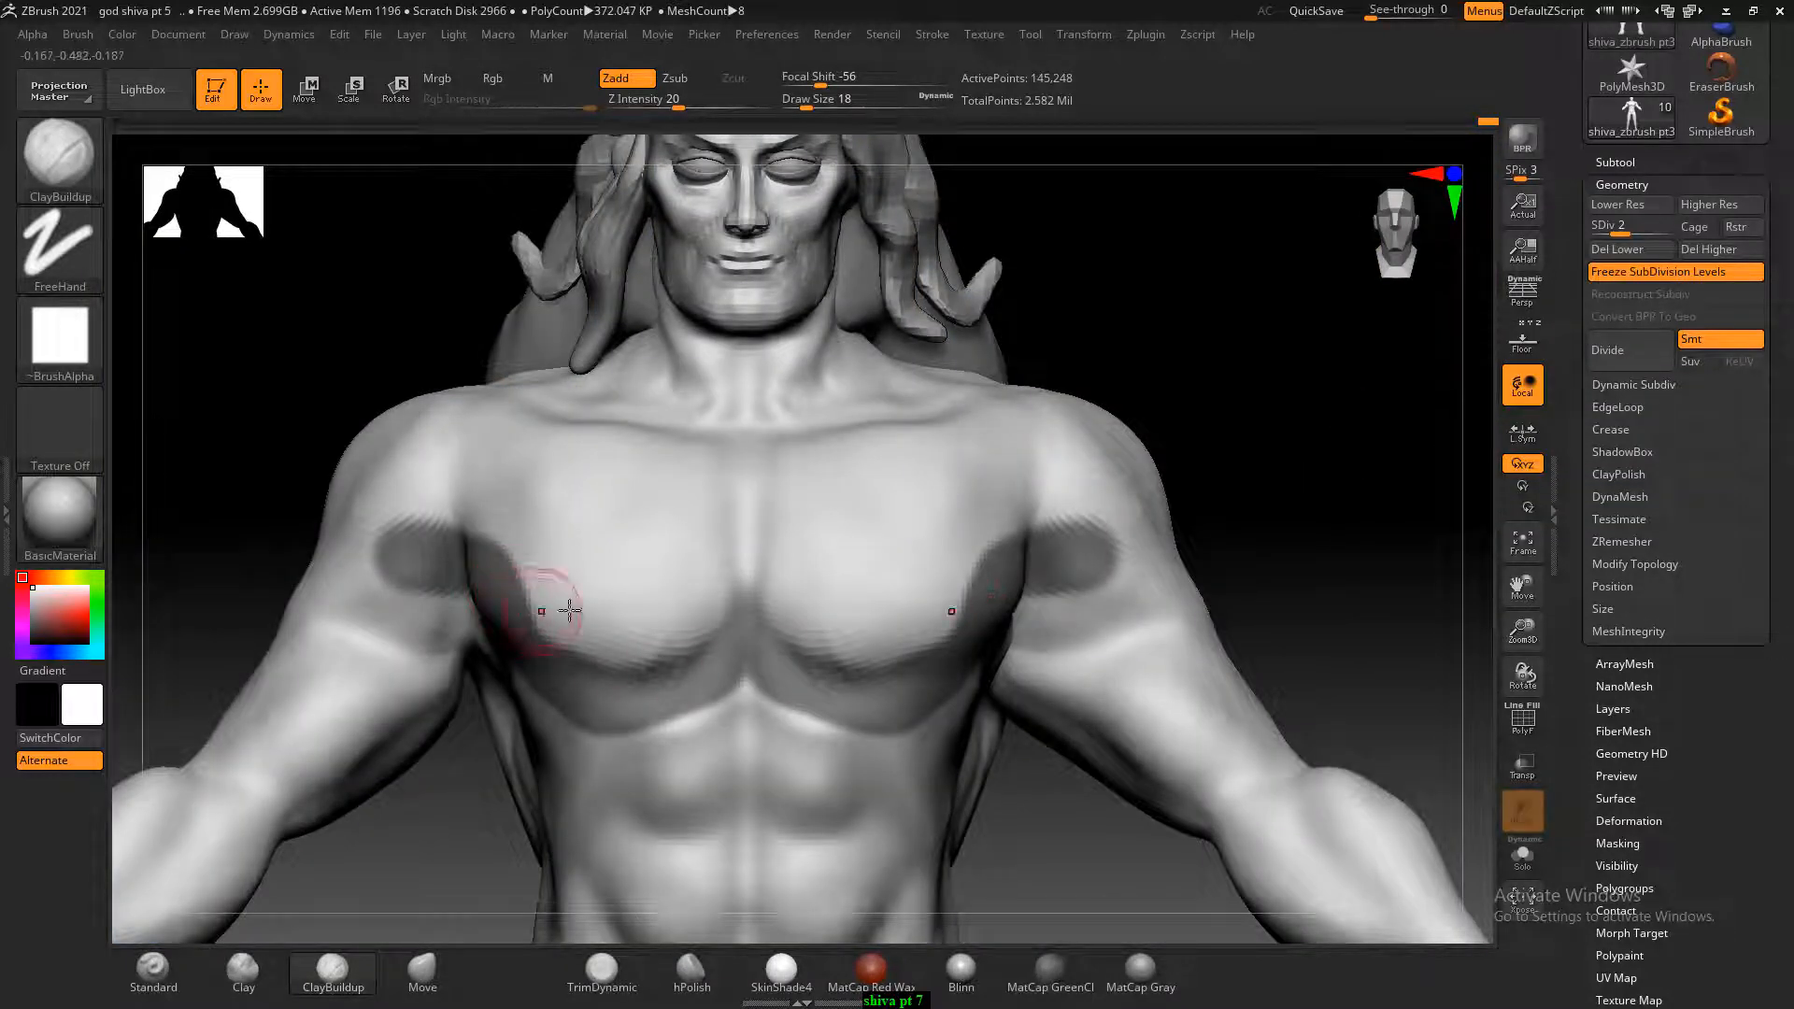
click(1522, 343)
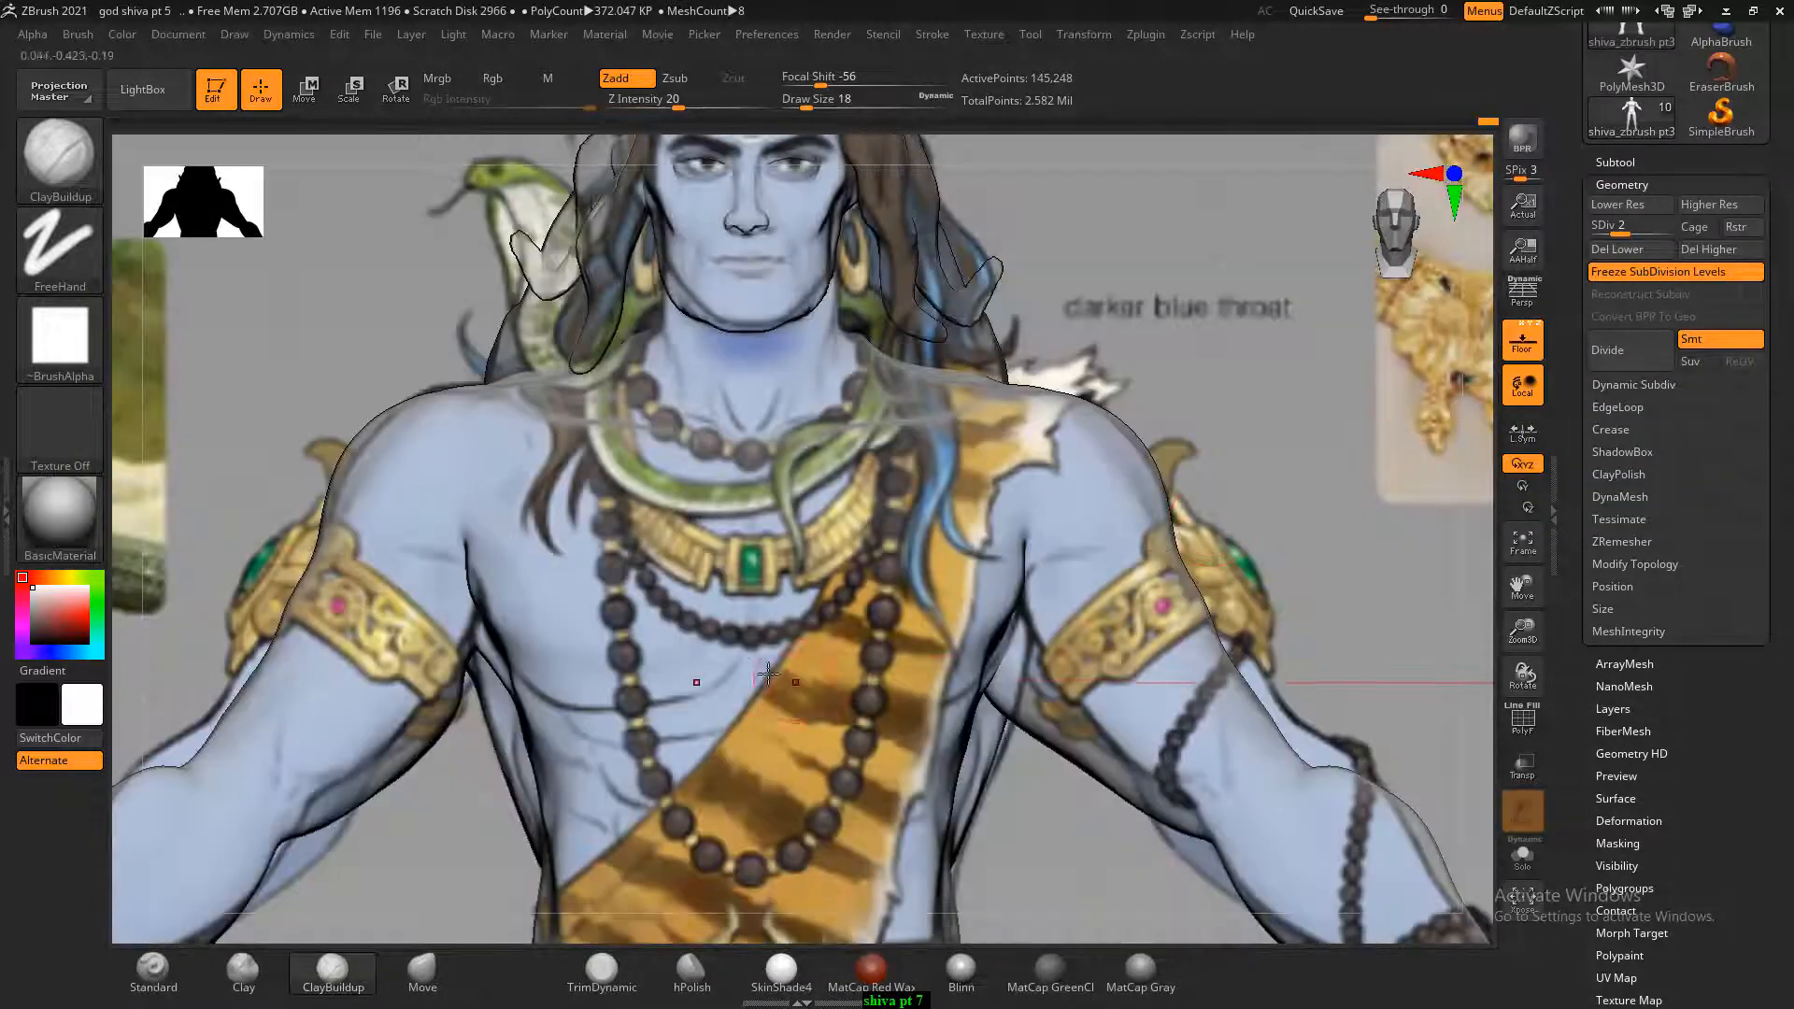
key(ctrl)
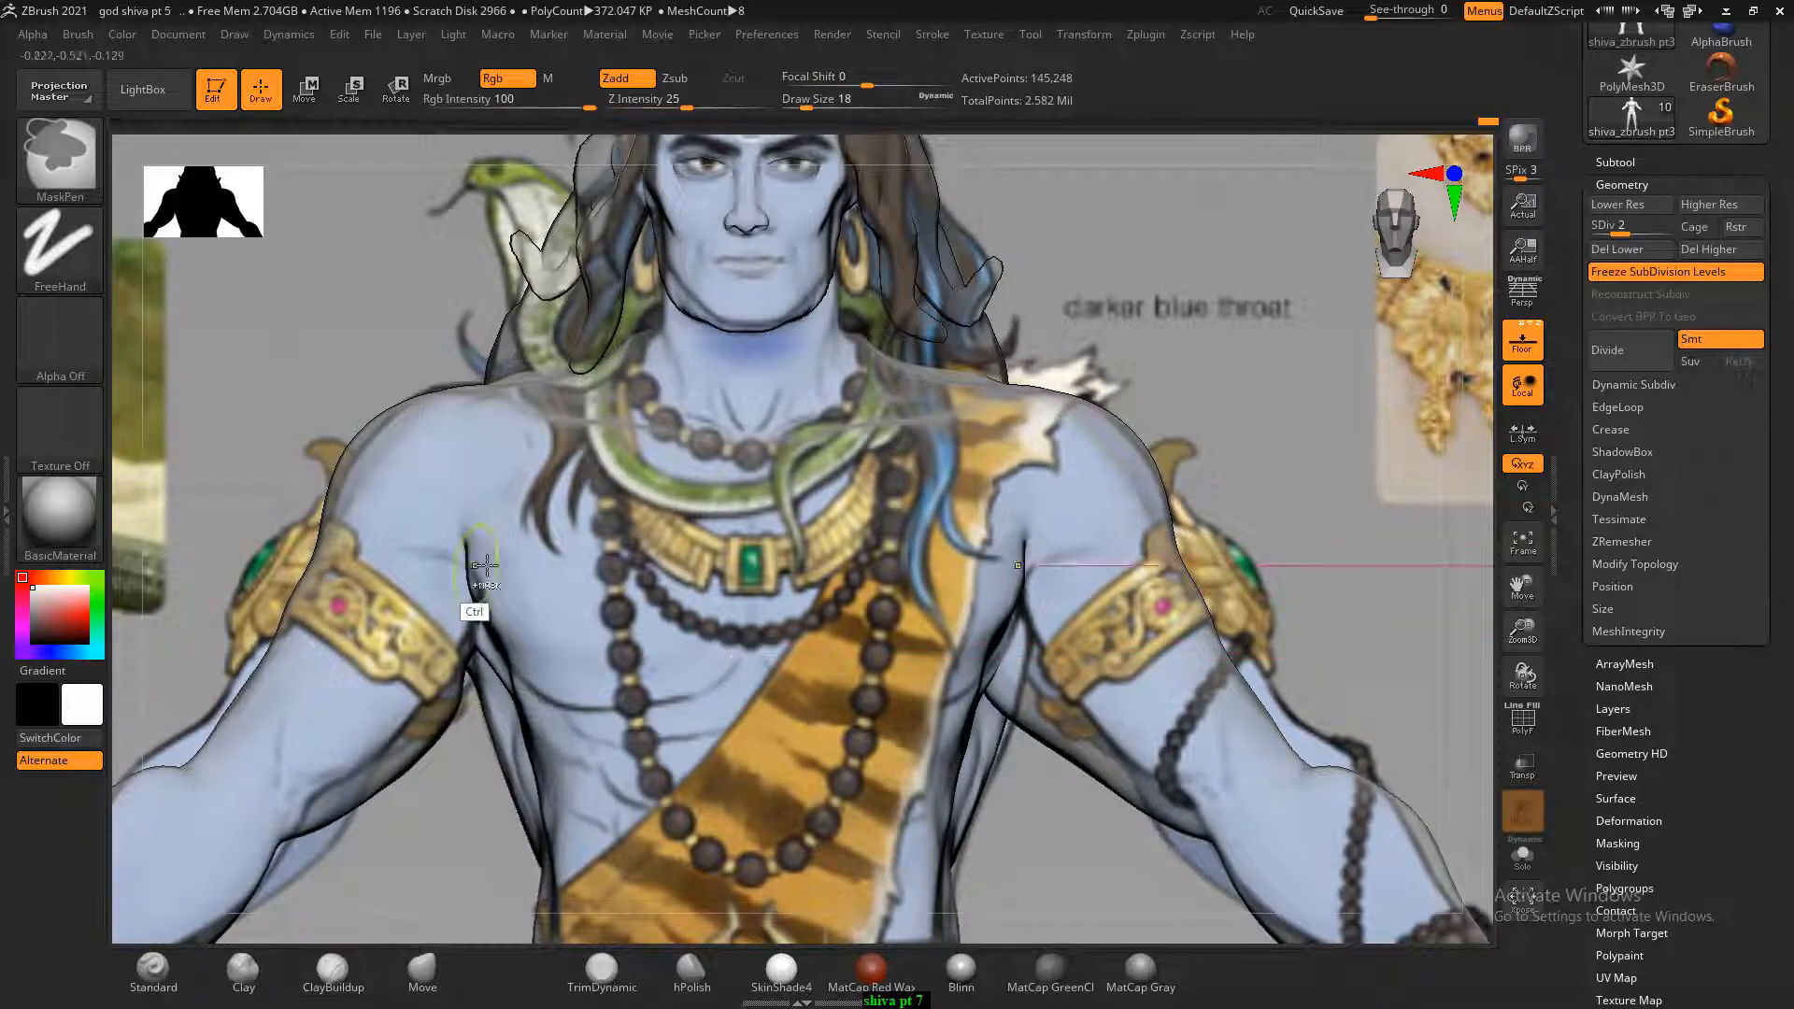
click(1522, 341)
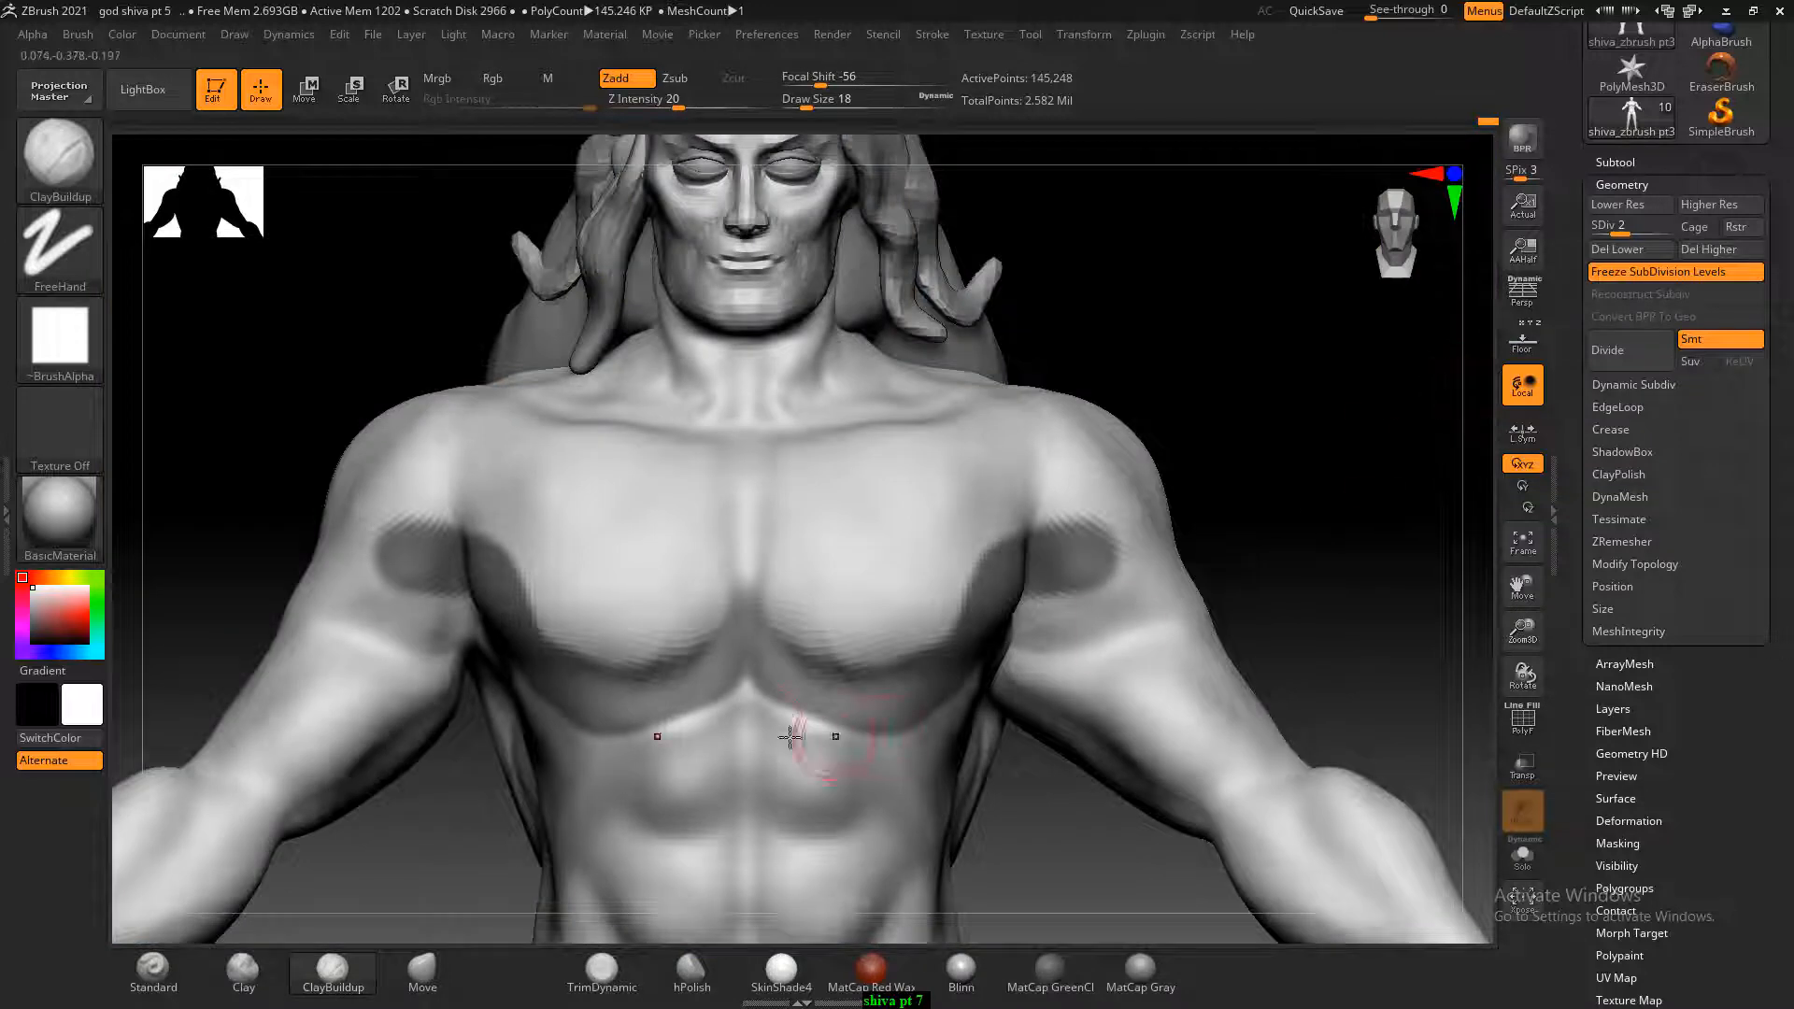
click(1517, 353)
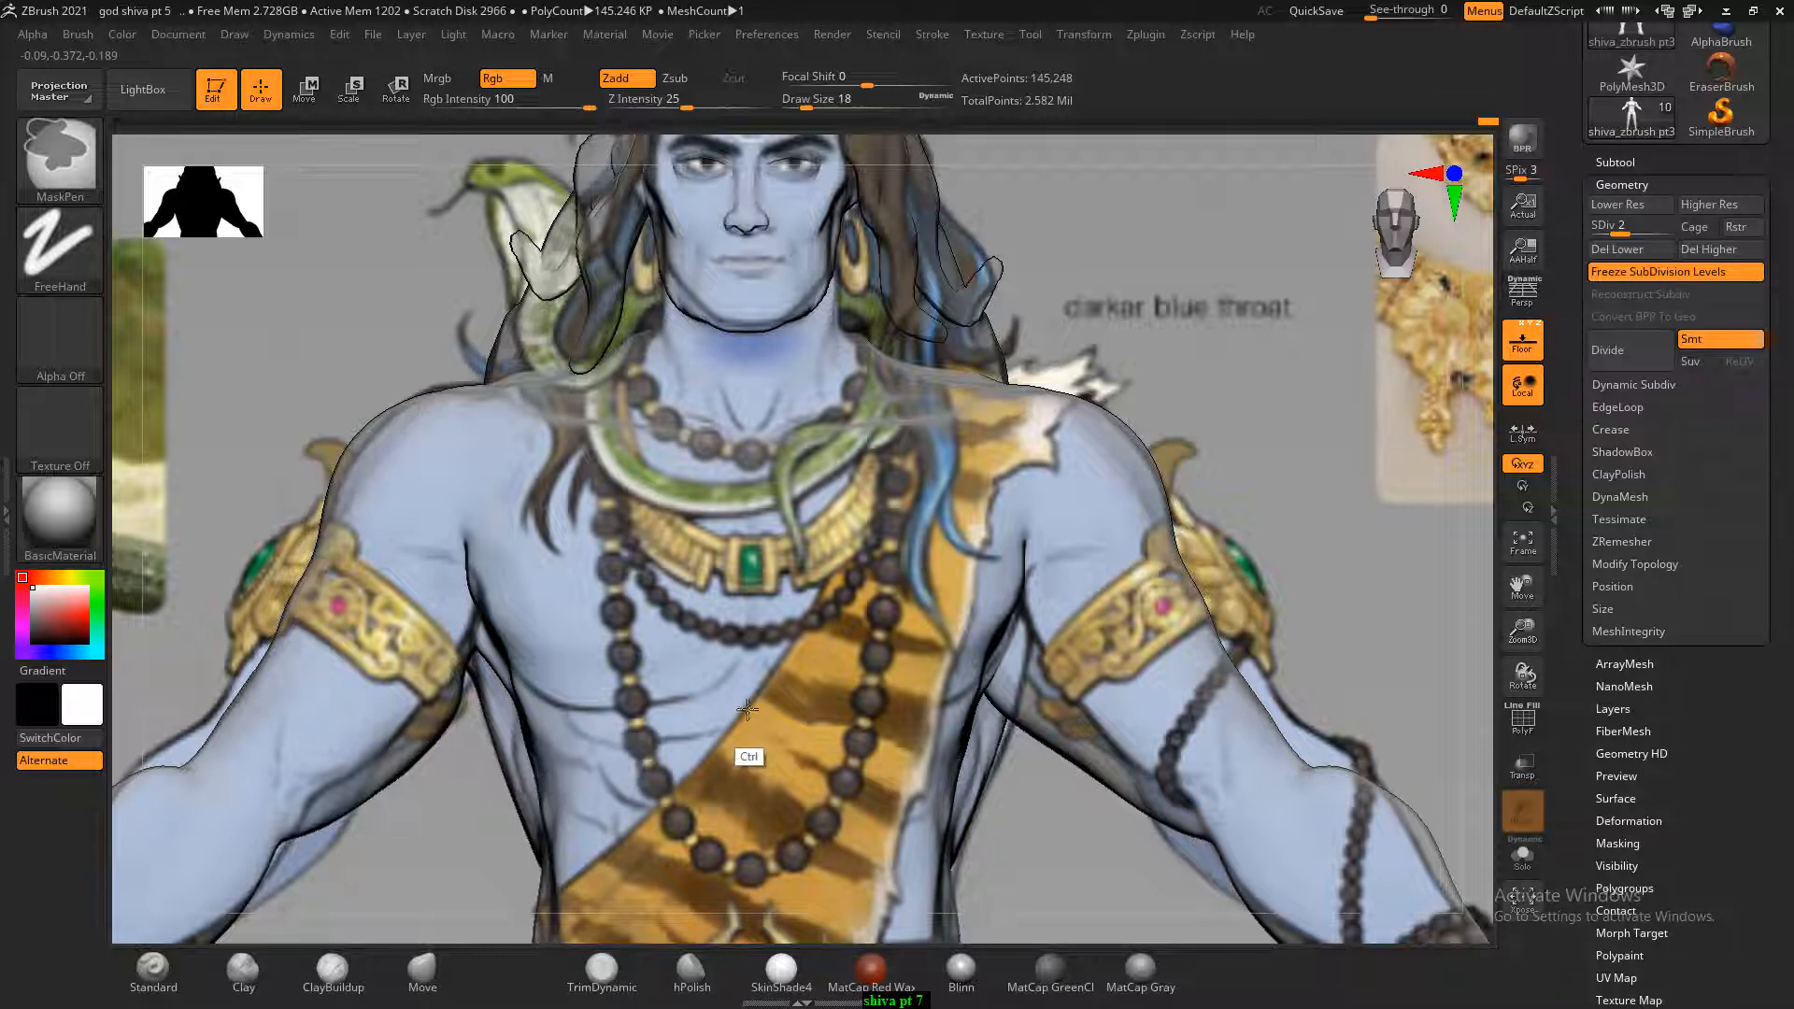
click(1523, 350)
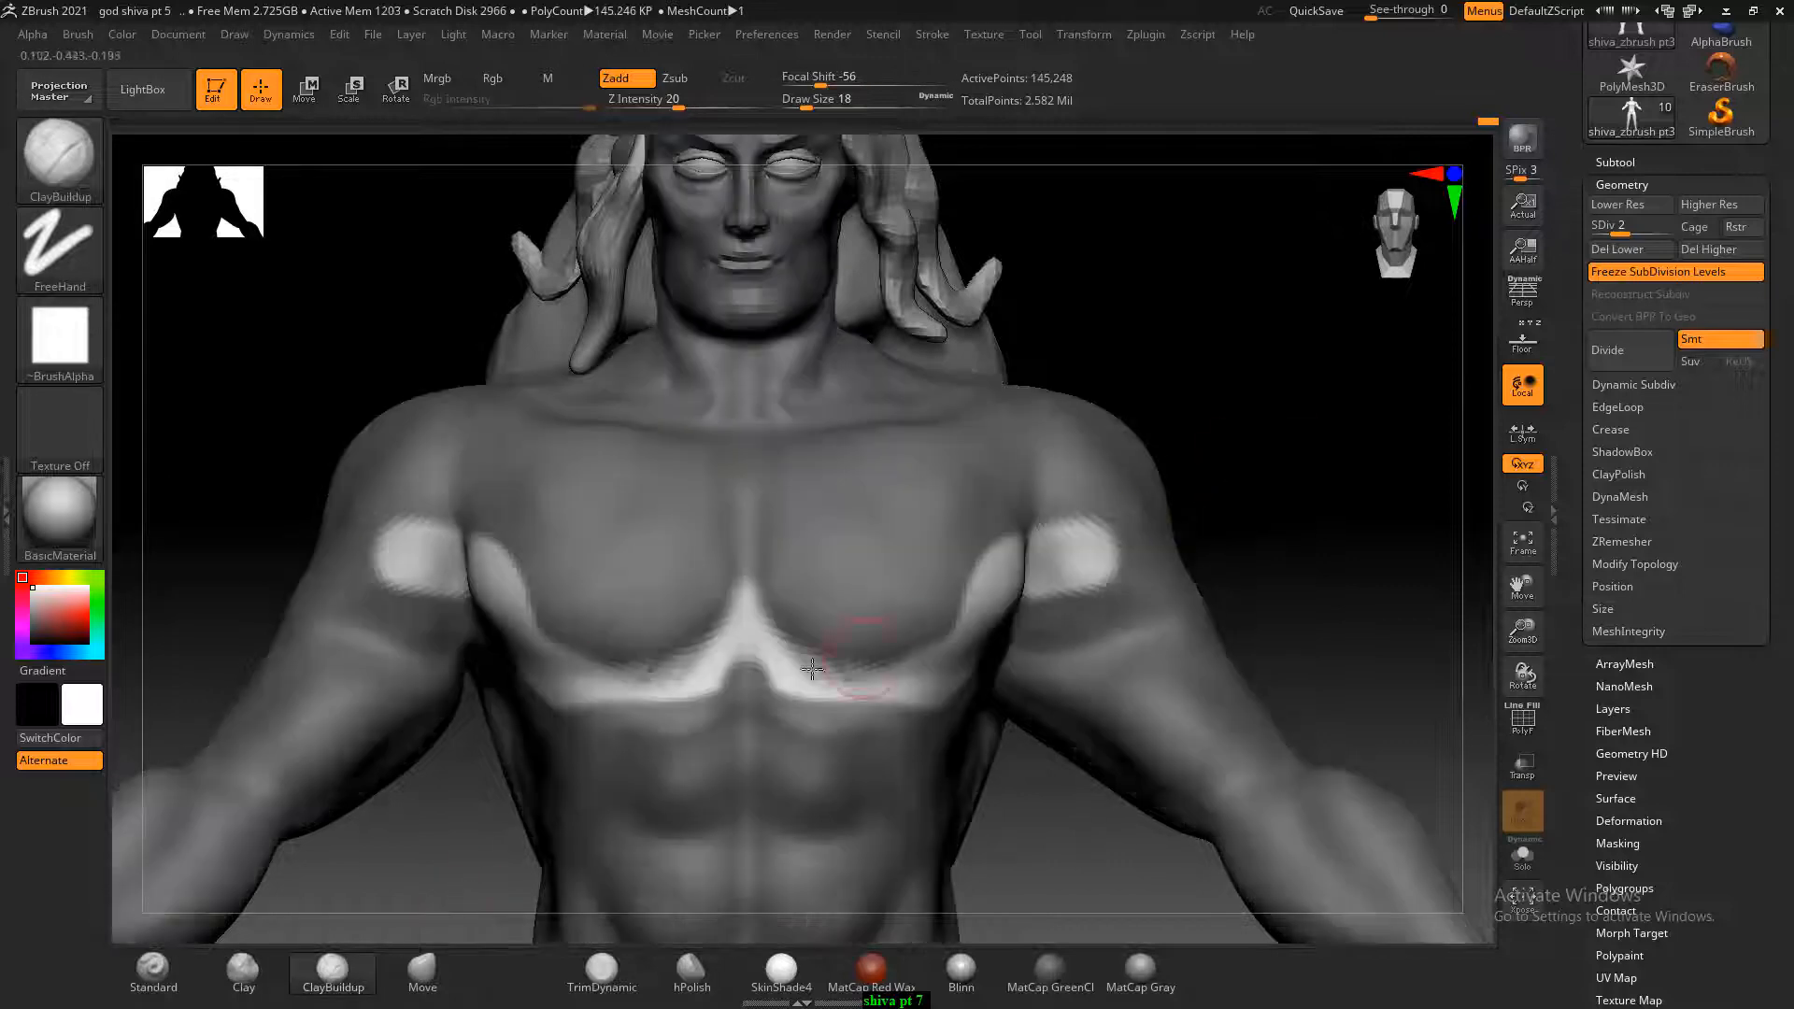
Build up the lower edges of the pectorals against the mask with the ClayBuildup brush, and clear the mask.
ctrl+click(1281, 431)
mouse_move(726, 601)
mouse_down()
mouse_move(616, 659)
mouse_move(651, 648)
mouse_move(594, 656)
mouse_move(534, 613)
mouse_up()
ctrl+drag(1329, 456, 1308, 449)
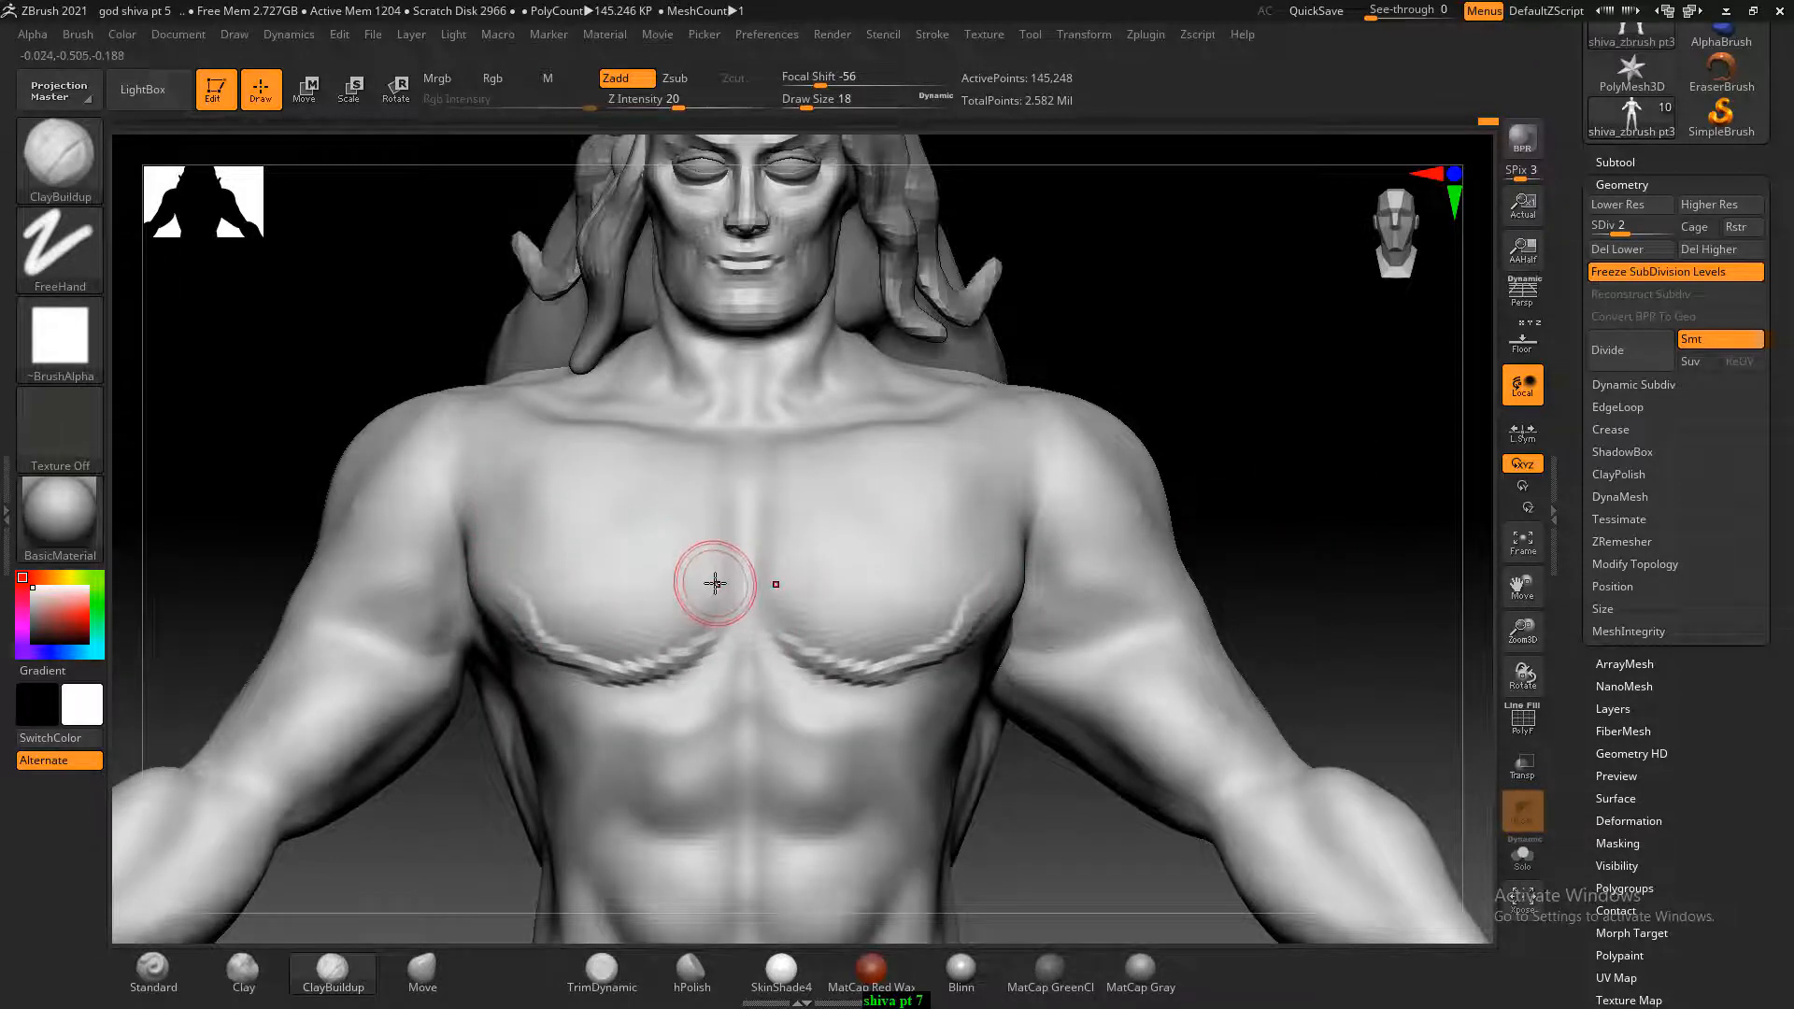
Build up muscle on the shoulders and chest with the ClayBuildup brush at draw size 26 and Z intensity 1.
key(bracketright)
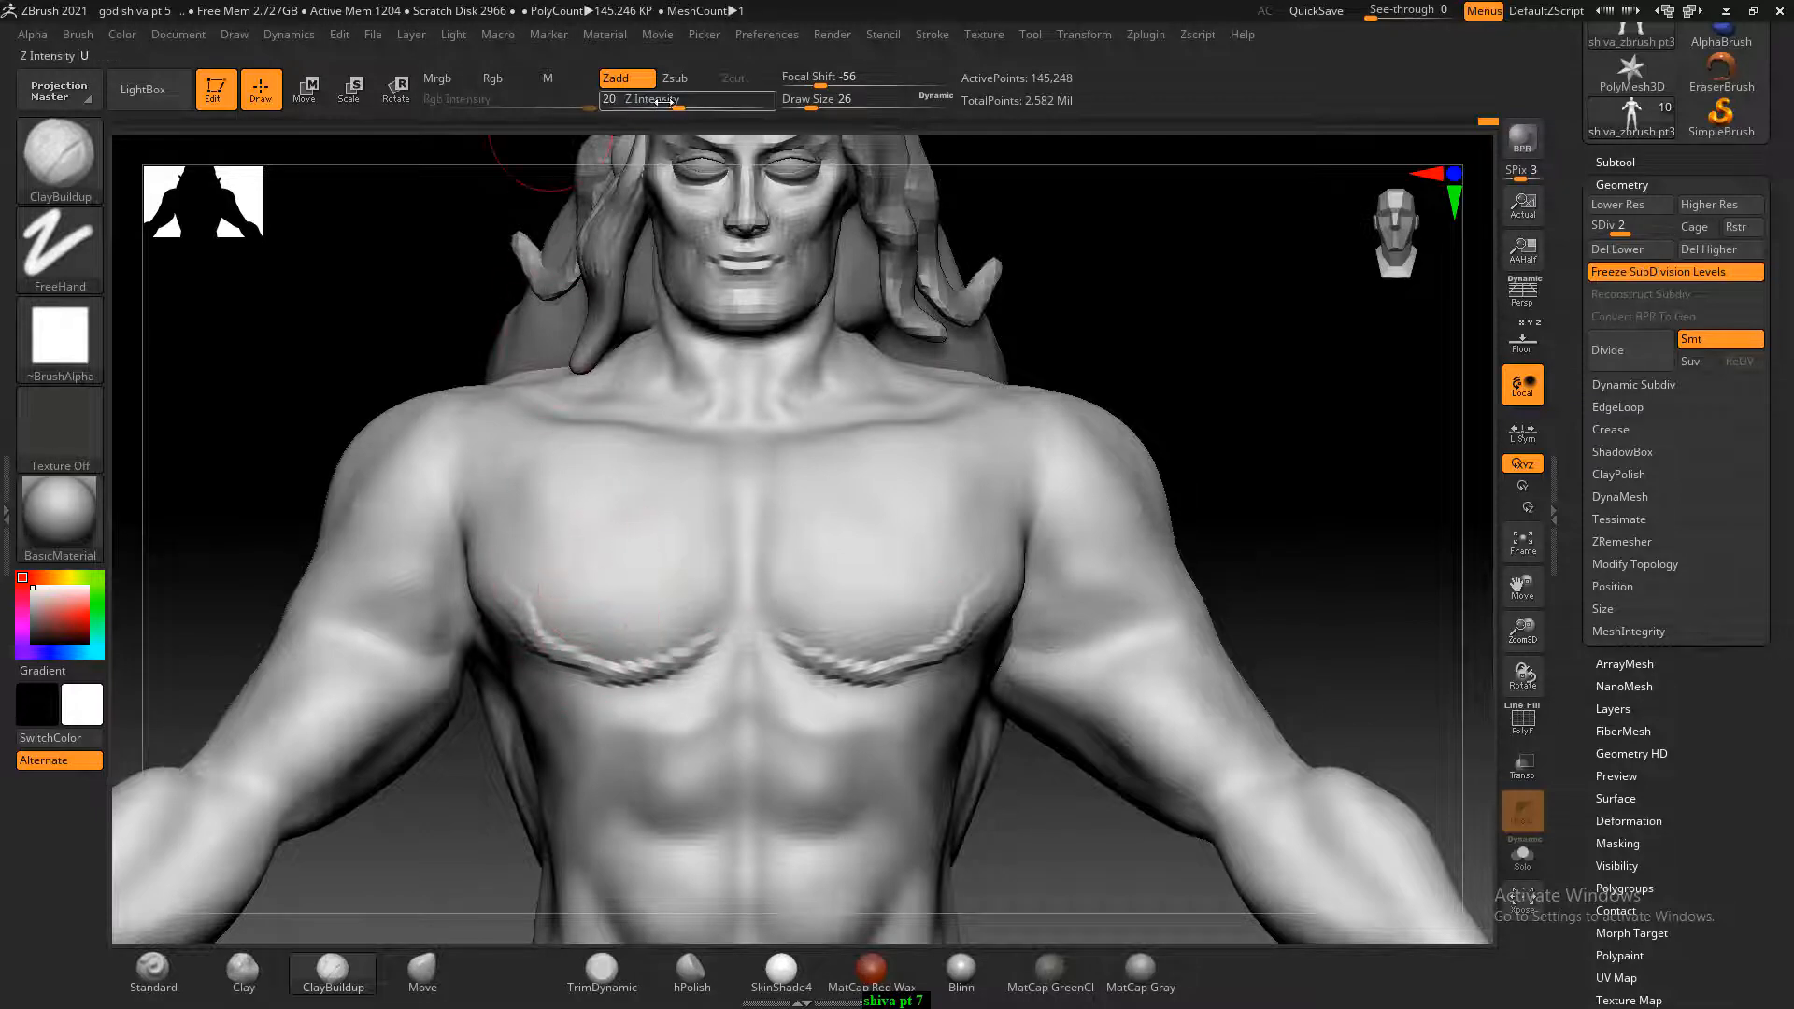
click(624, 107)
mouse_move(564, 586)
mouse_down()
mouse_move(585, 599)
mouse_move(547, 582)
mouse_up()
drag(486, 491, 483, 481)
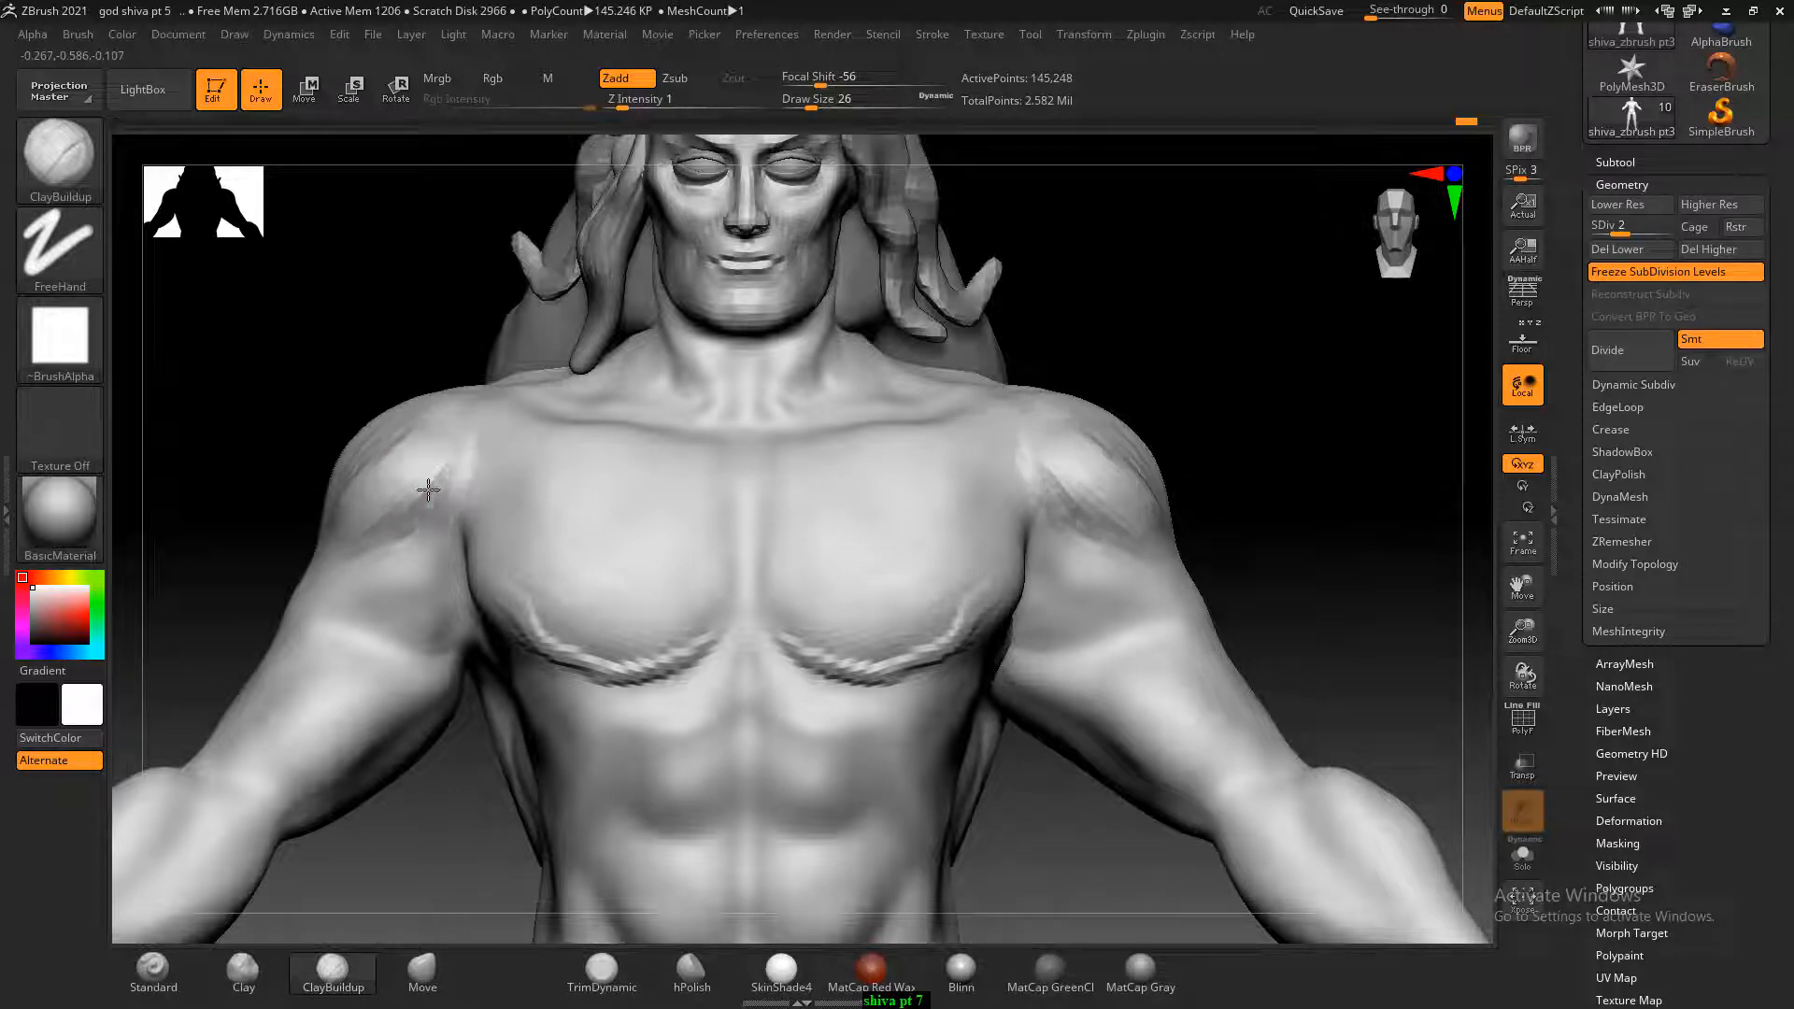
drag(616, 523, 496, 483)
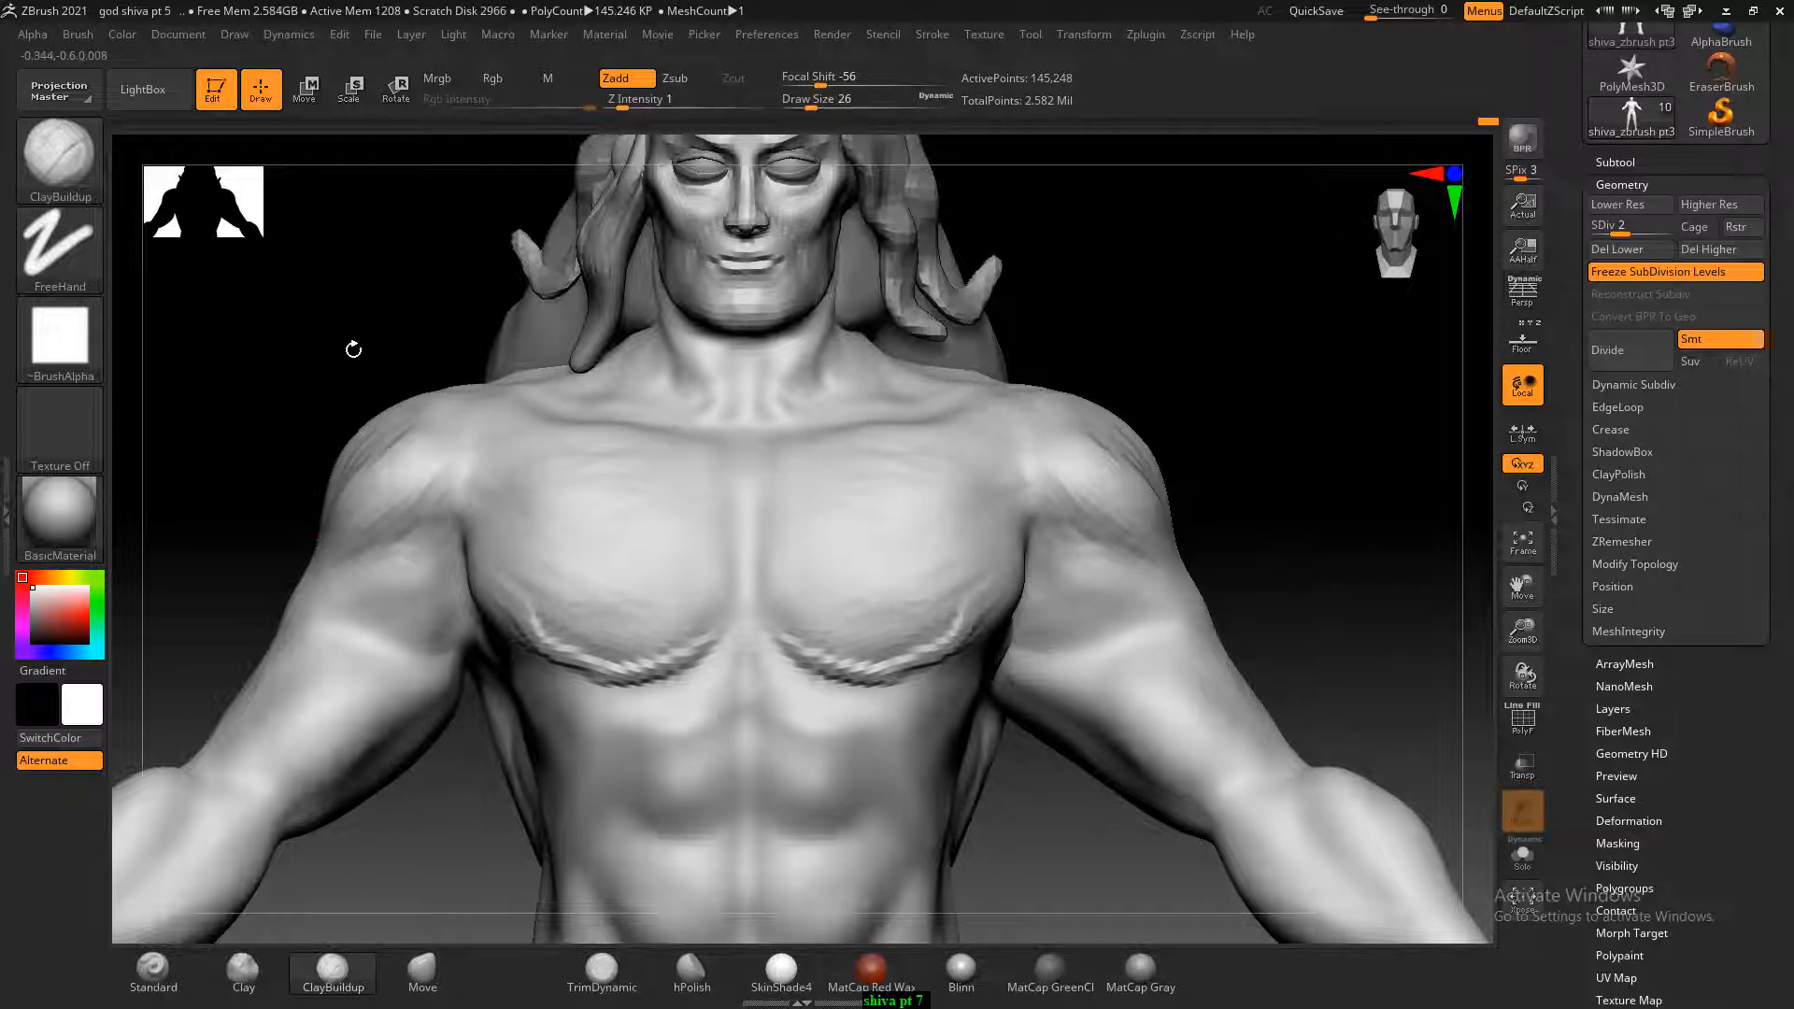
Strengthen the inner pectoral edges along the sternum with light ClayBuildup strokes and smooth the chest surface.
drag(352, 349, 368, 436)
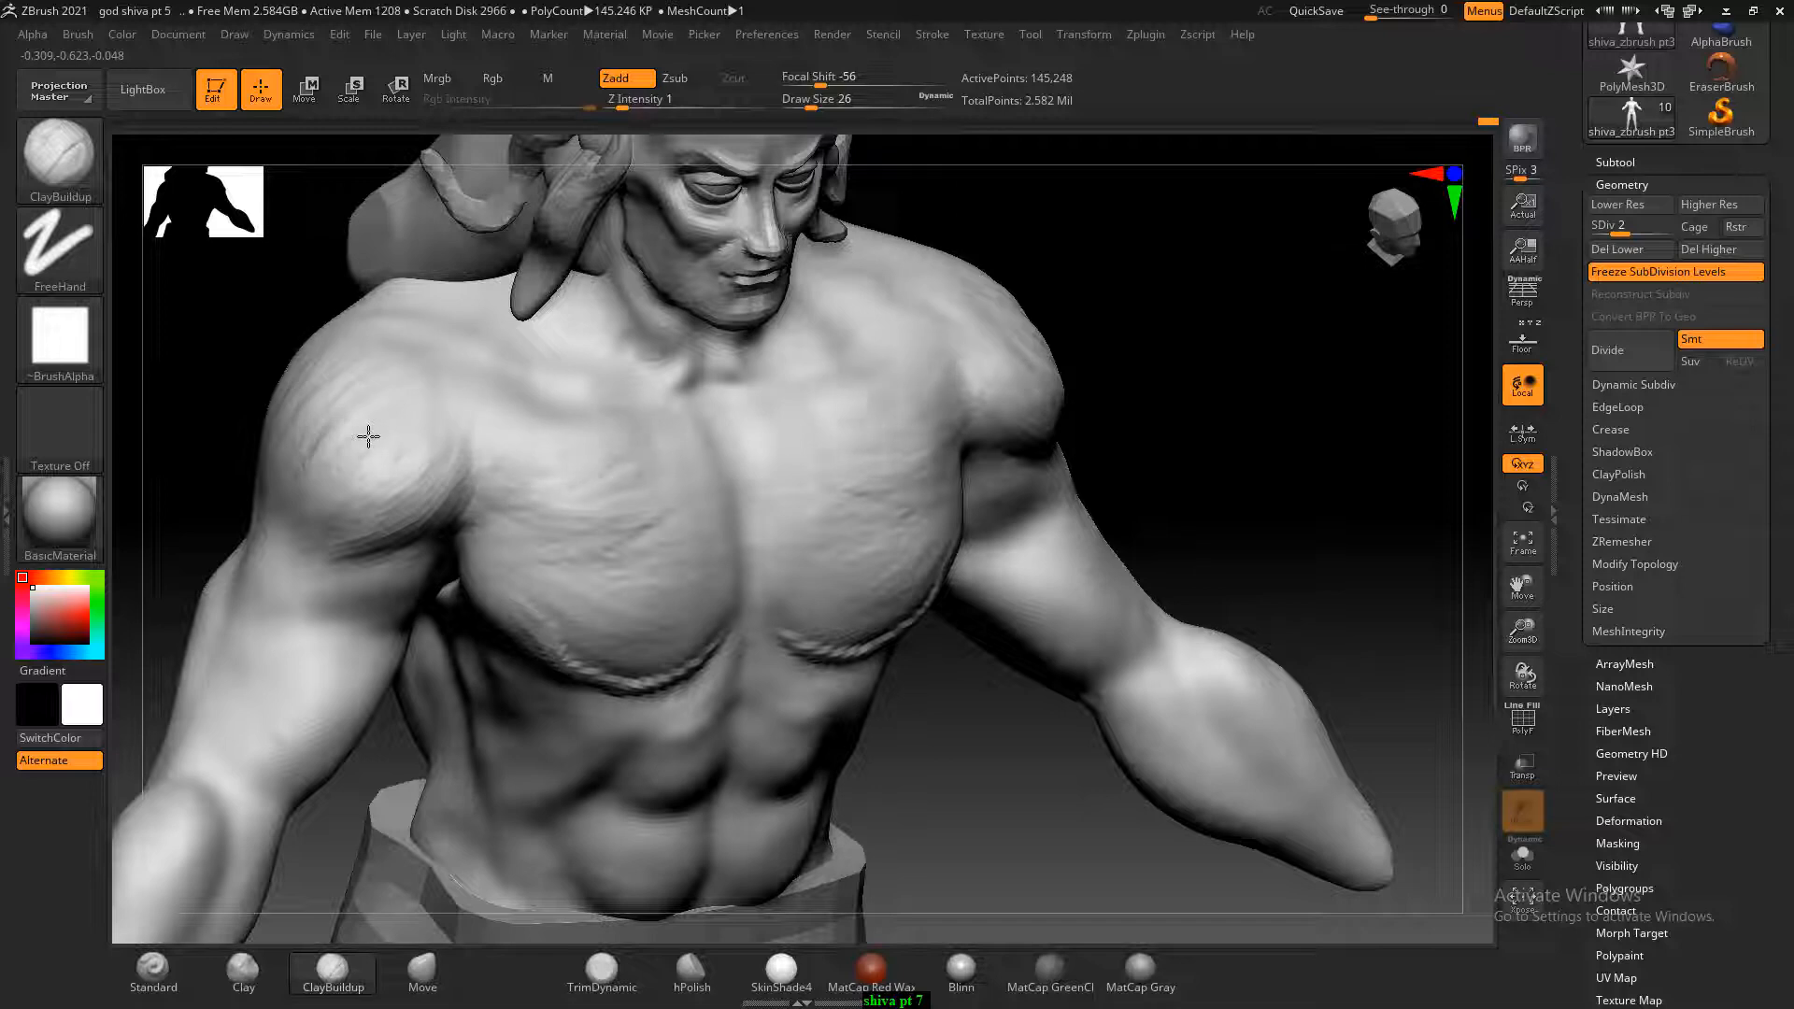
drag(1199, 351, 1173, 280)
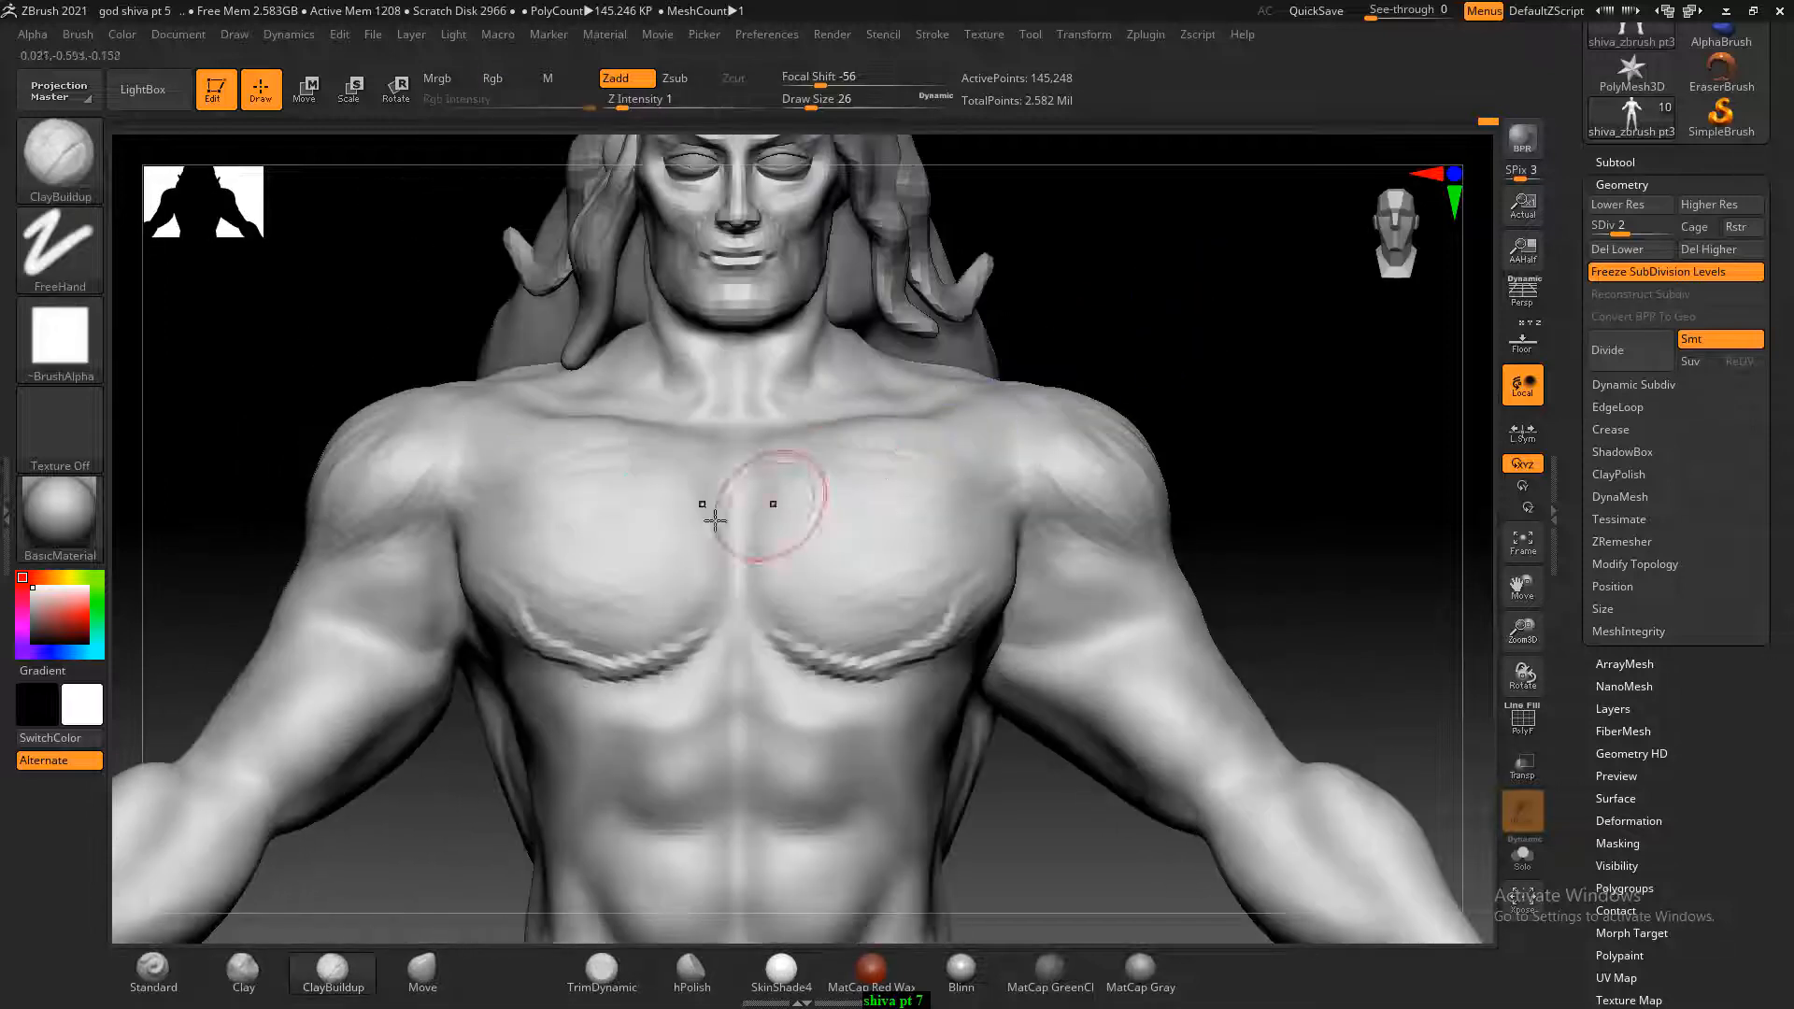
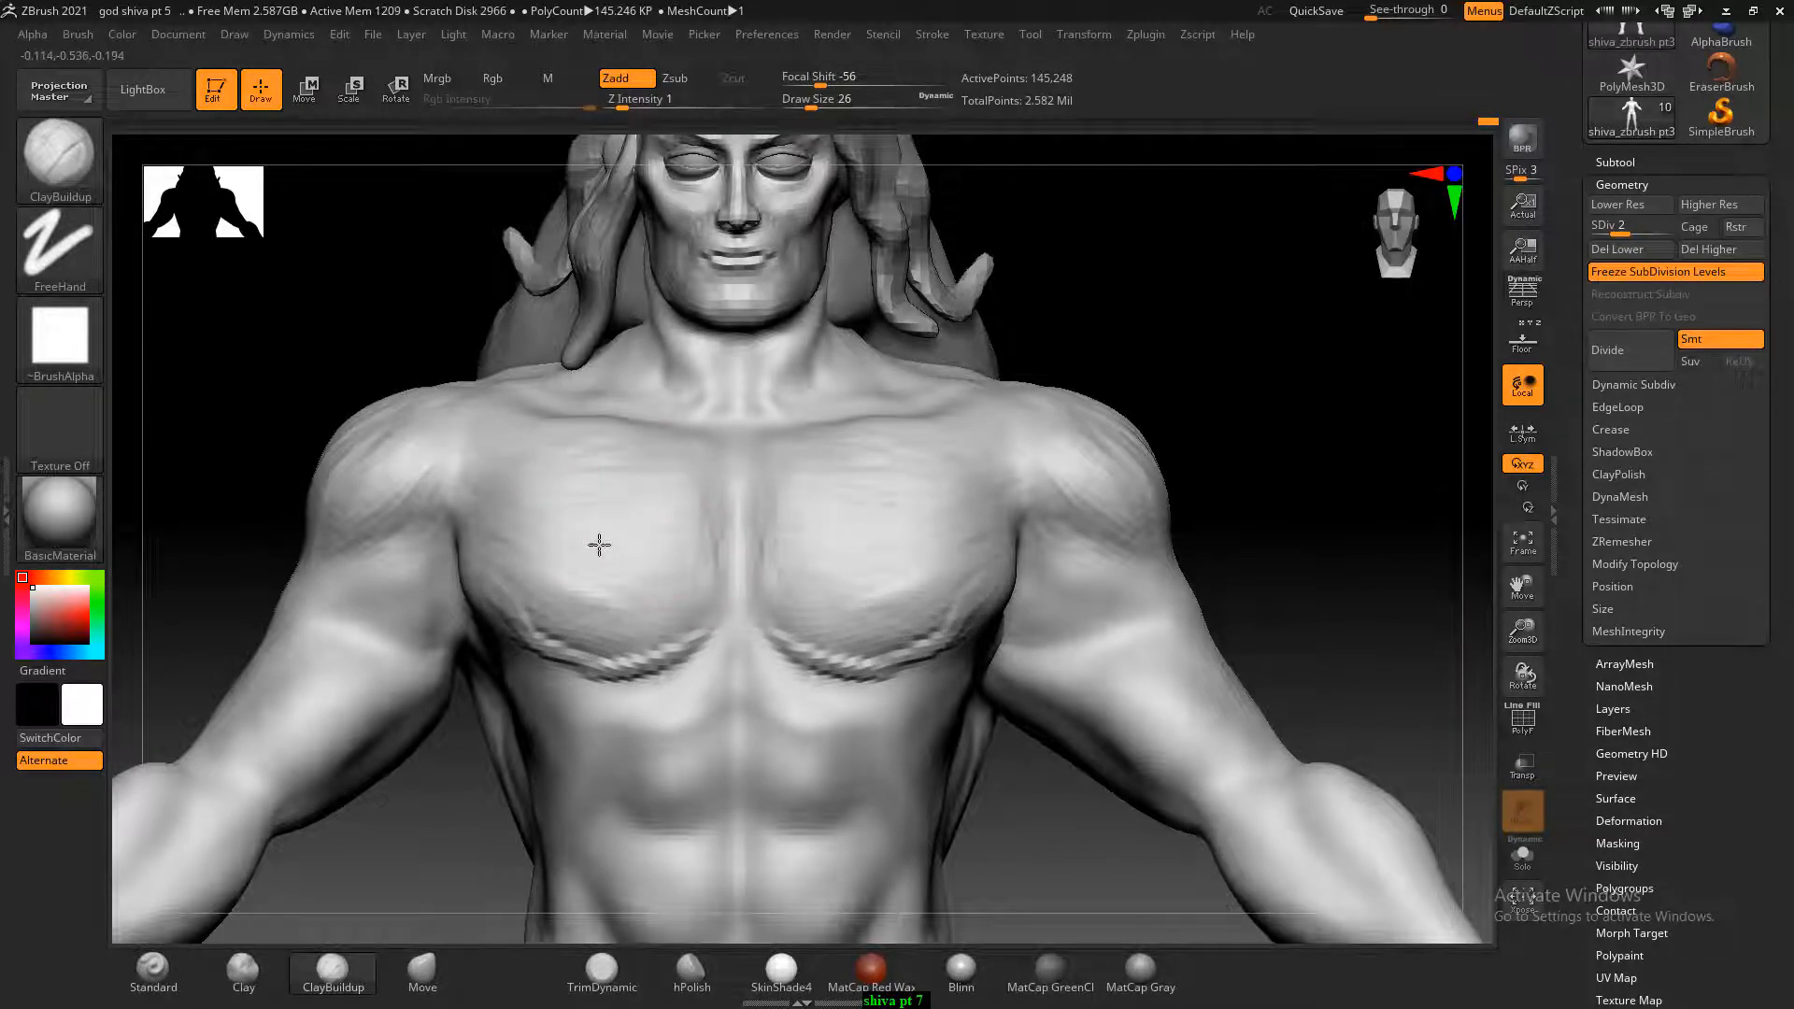
shift+drag(696, 542, 703, 499)
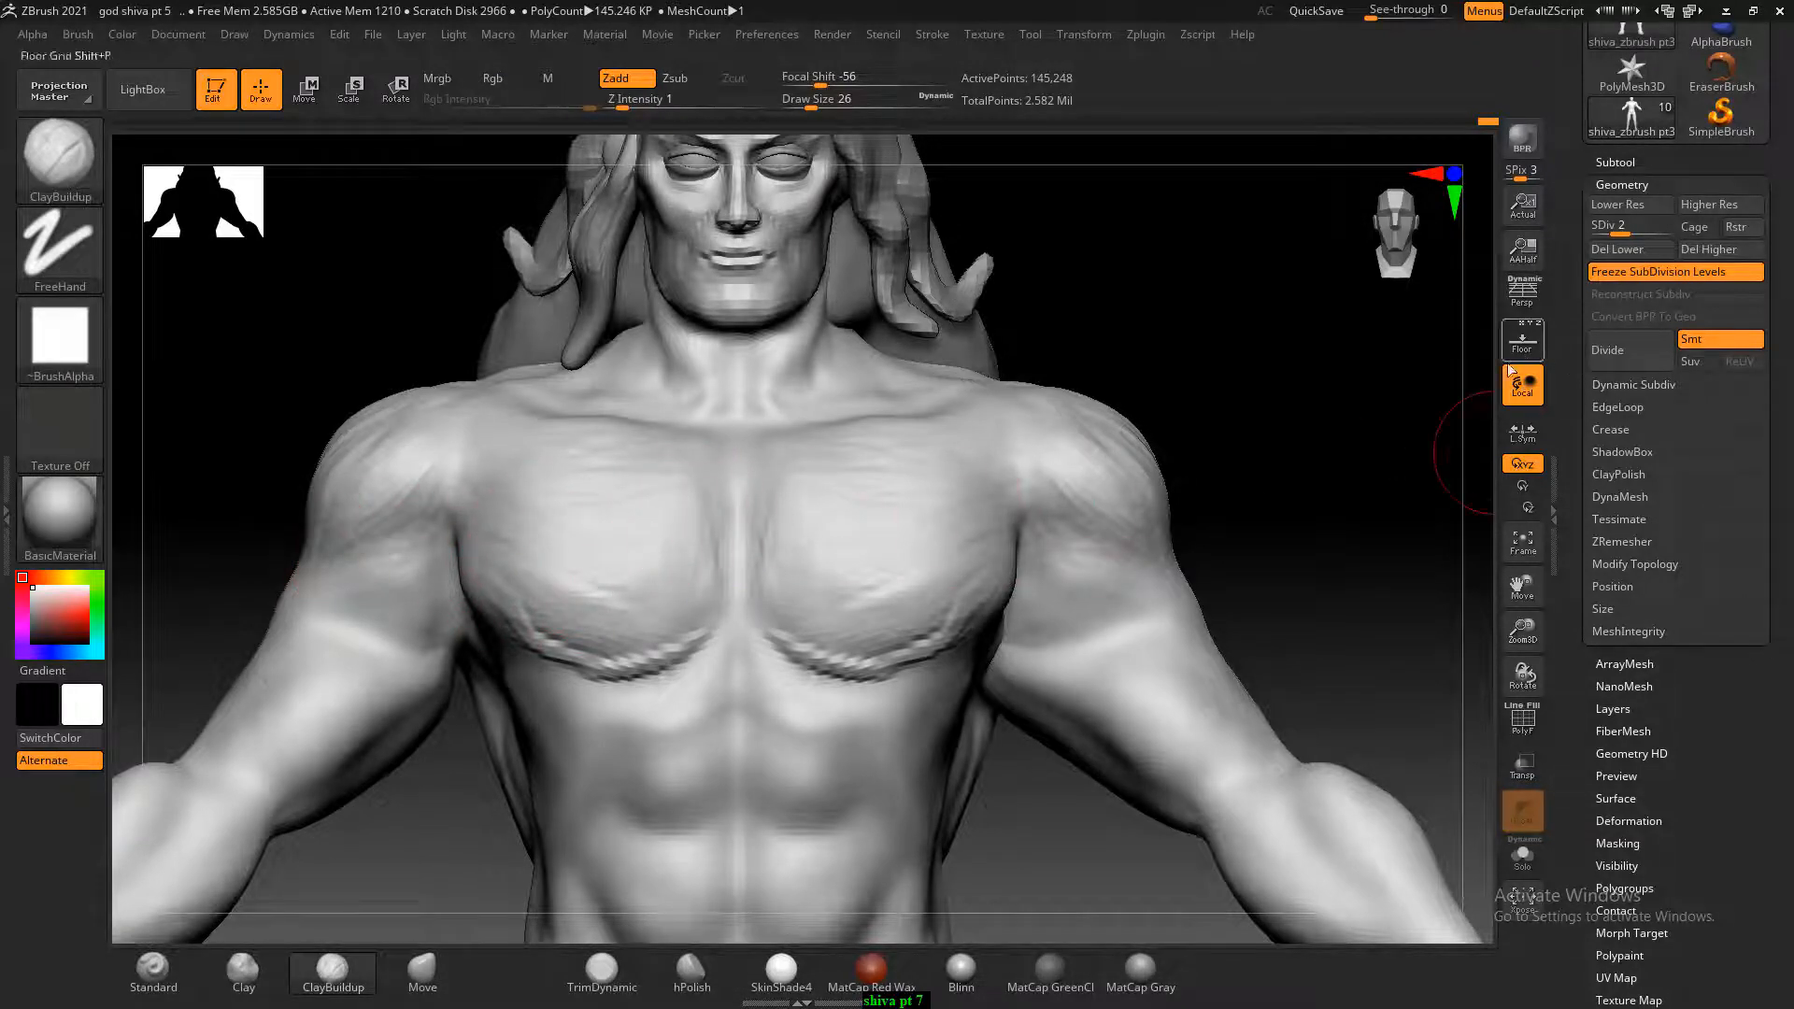
Bring up the god _shiva front reference in the image viewer at 200% and place it clear of the chest.
key(alt+Tab)
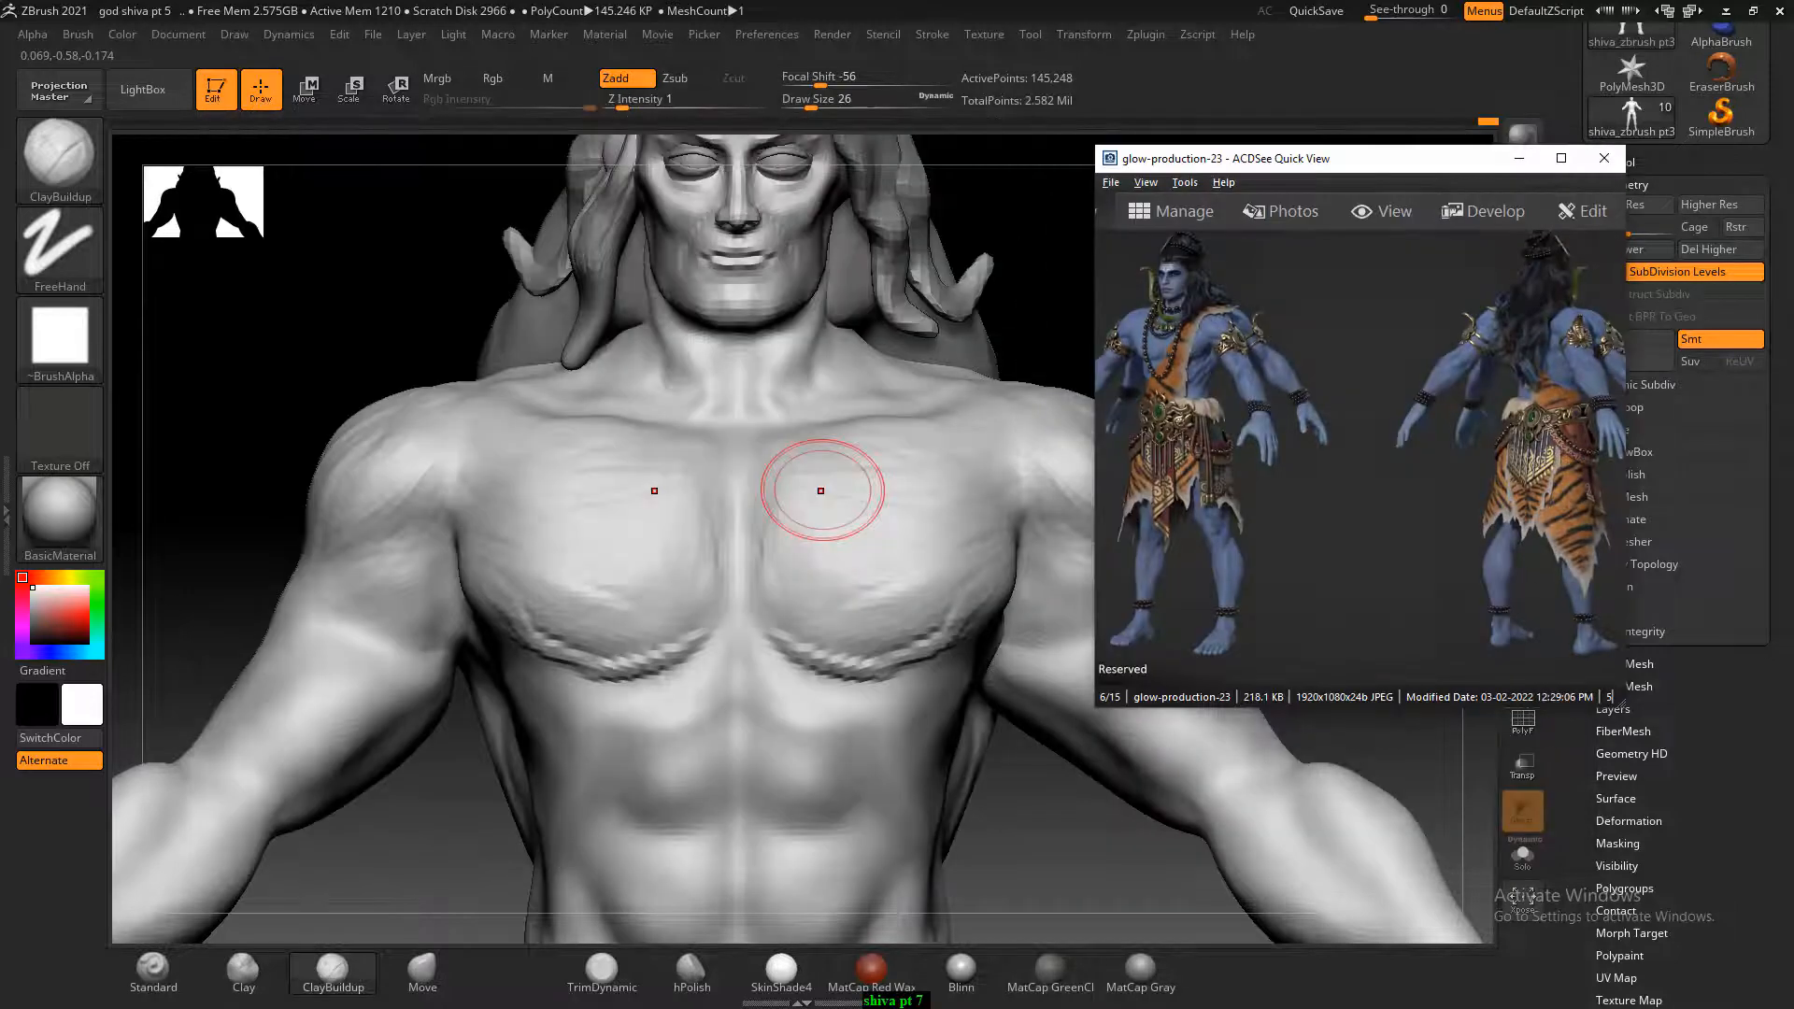
scroll(1178, 438, down, 1)
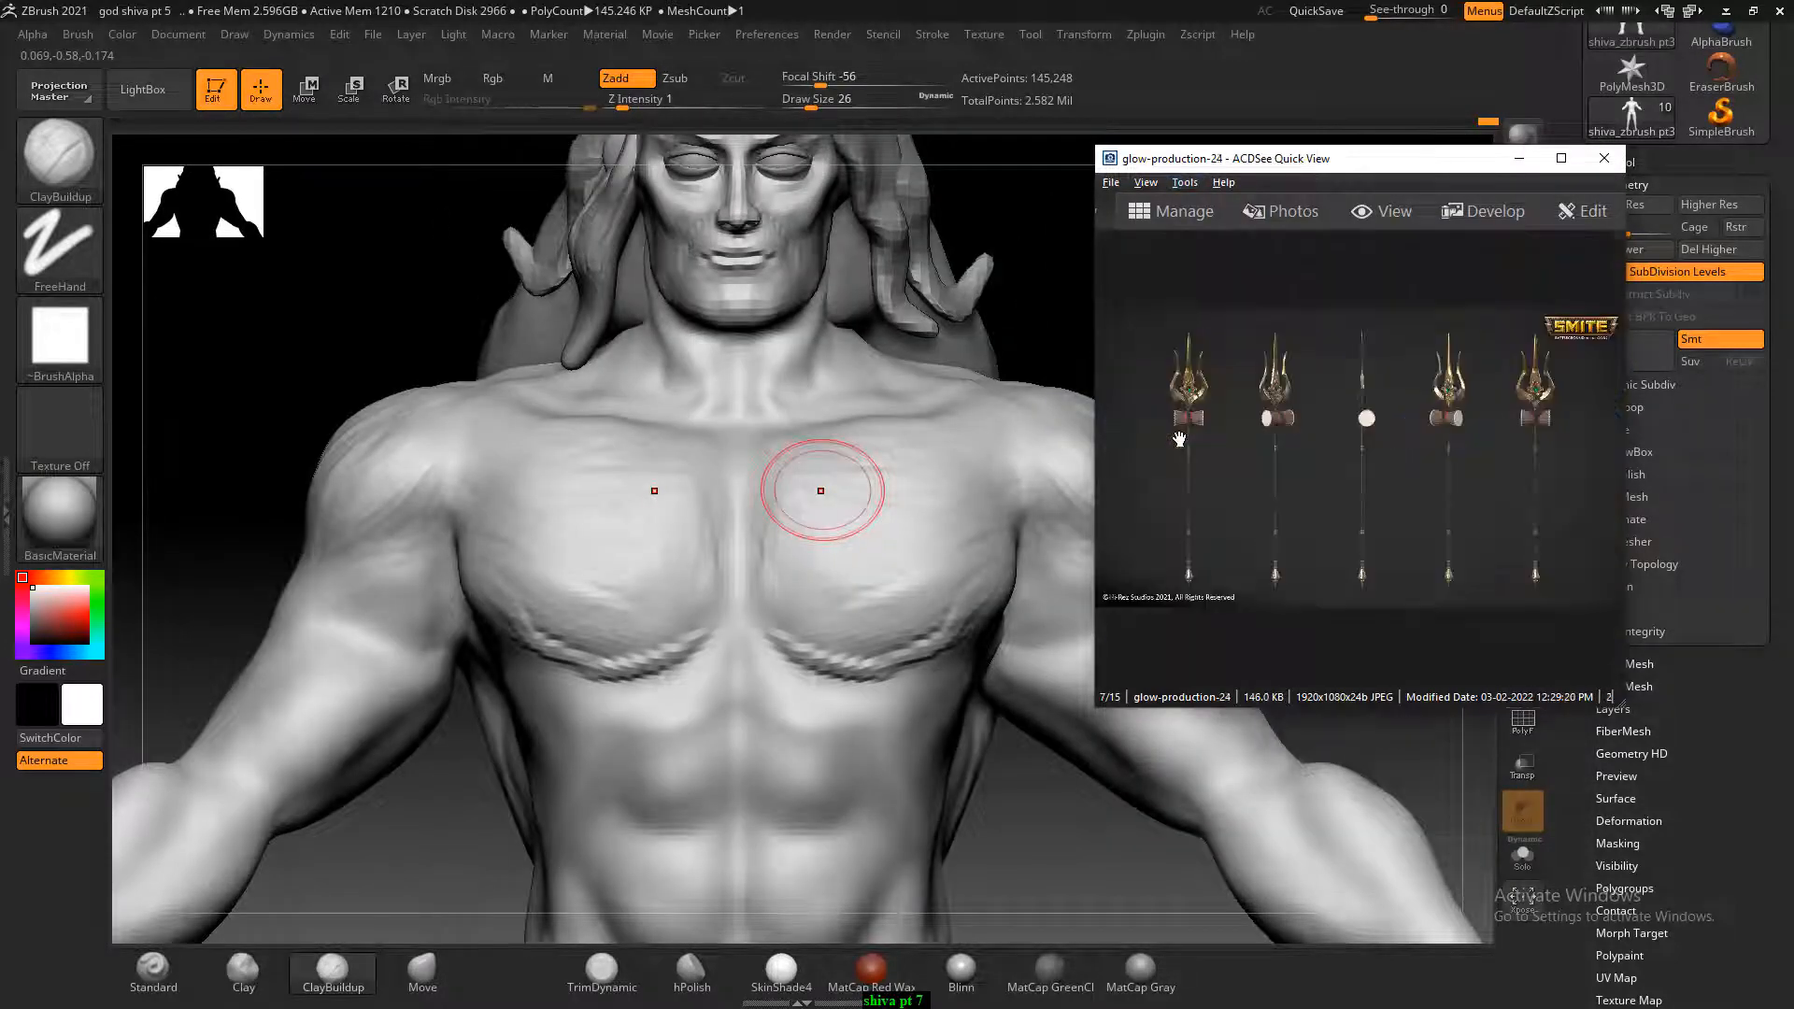
scroll(1174, 434, up, 3)
scroll(1207, 439, up, 3)
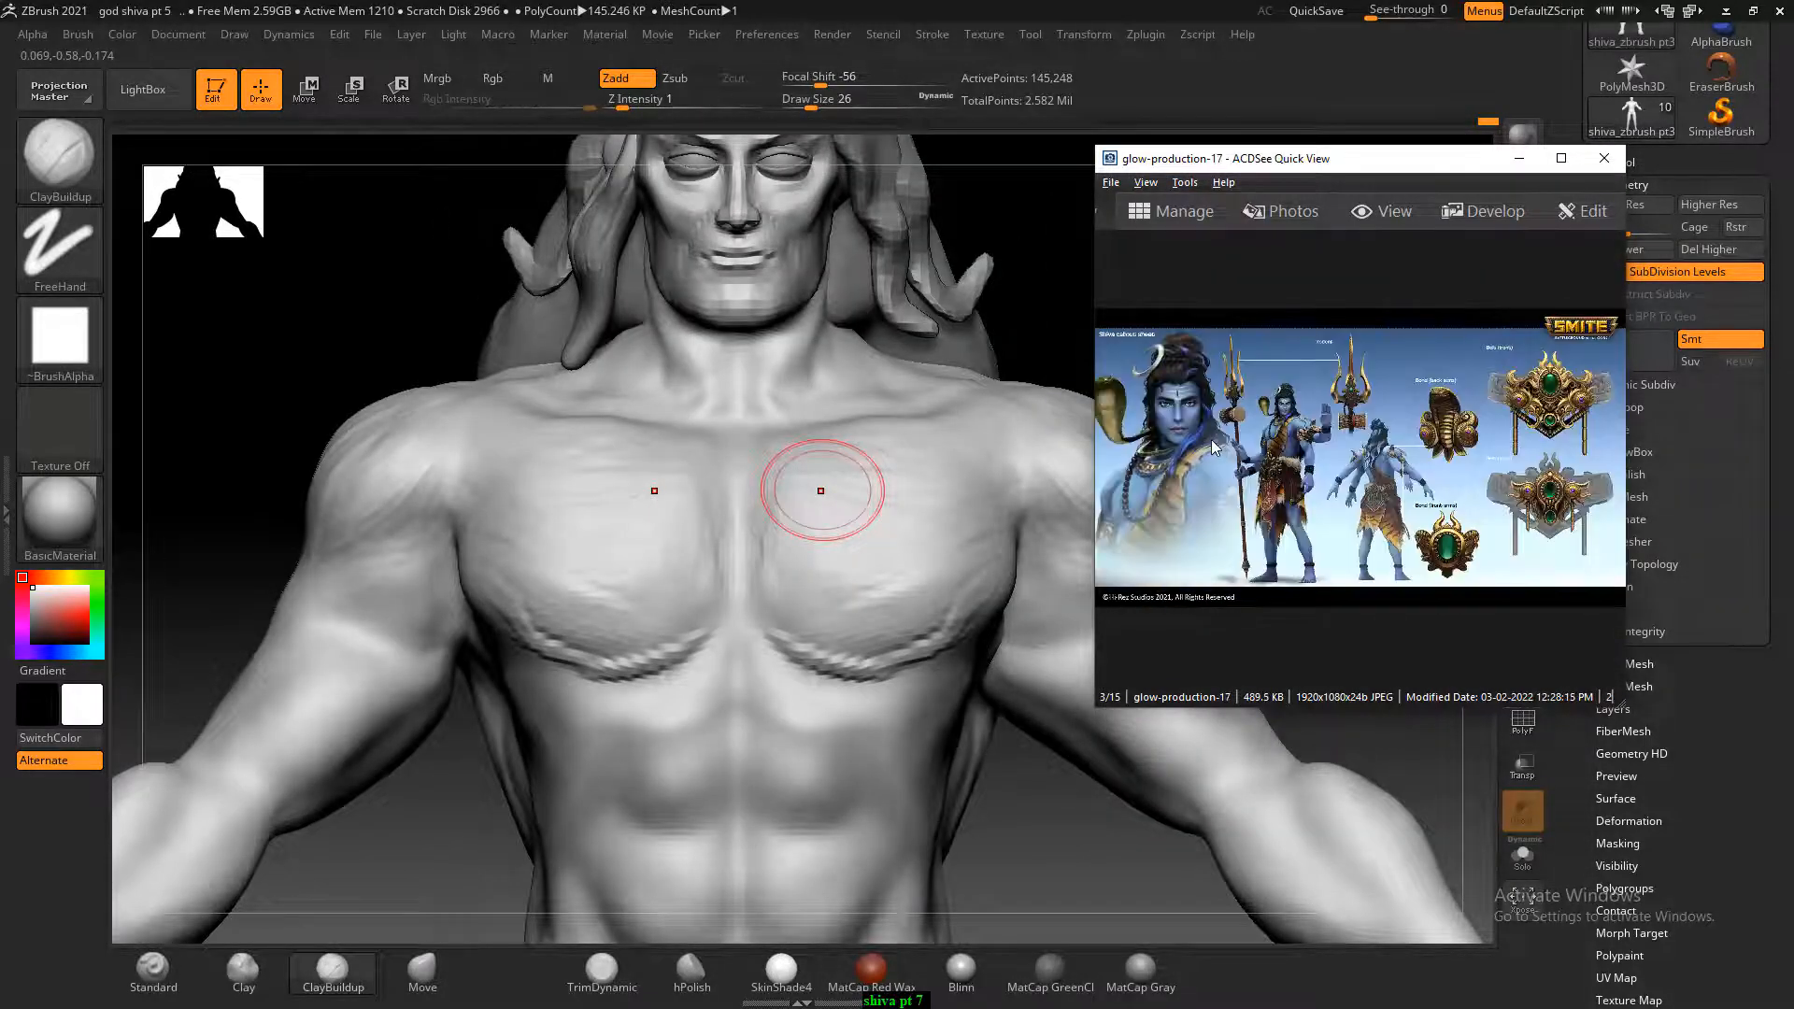
scroll(1227, 449, down, 8)
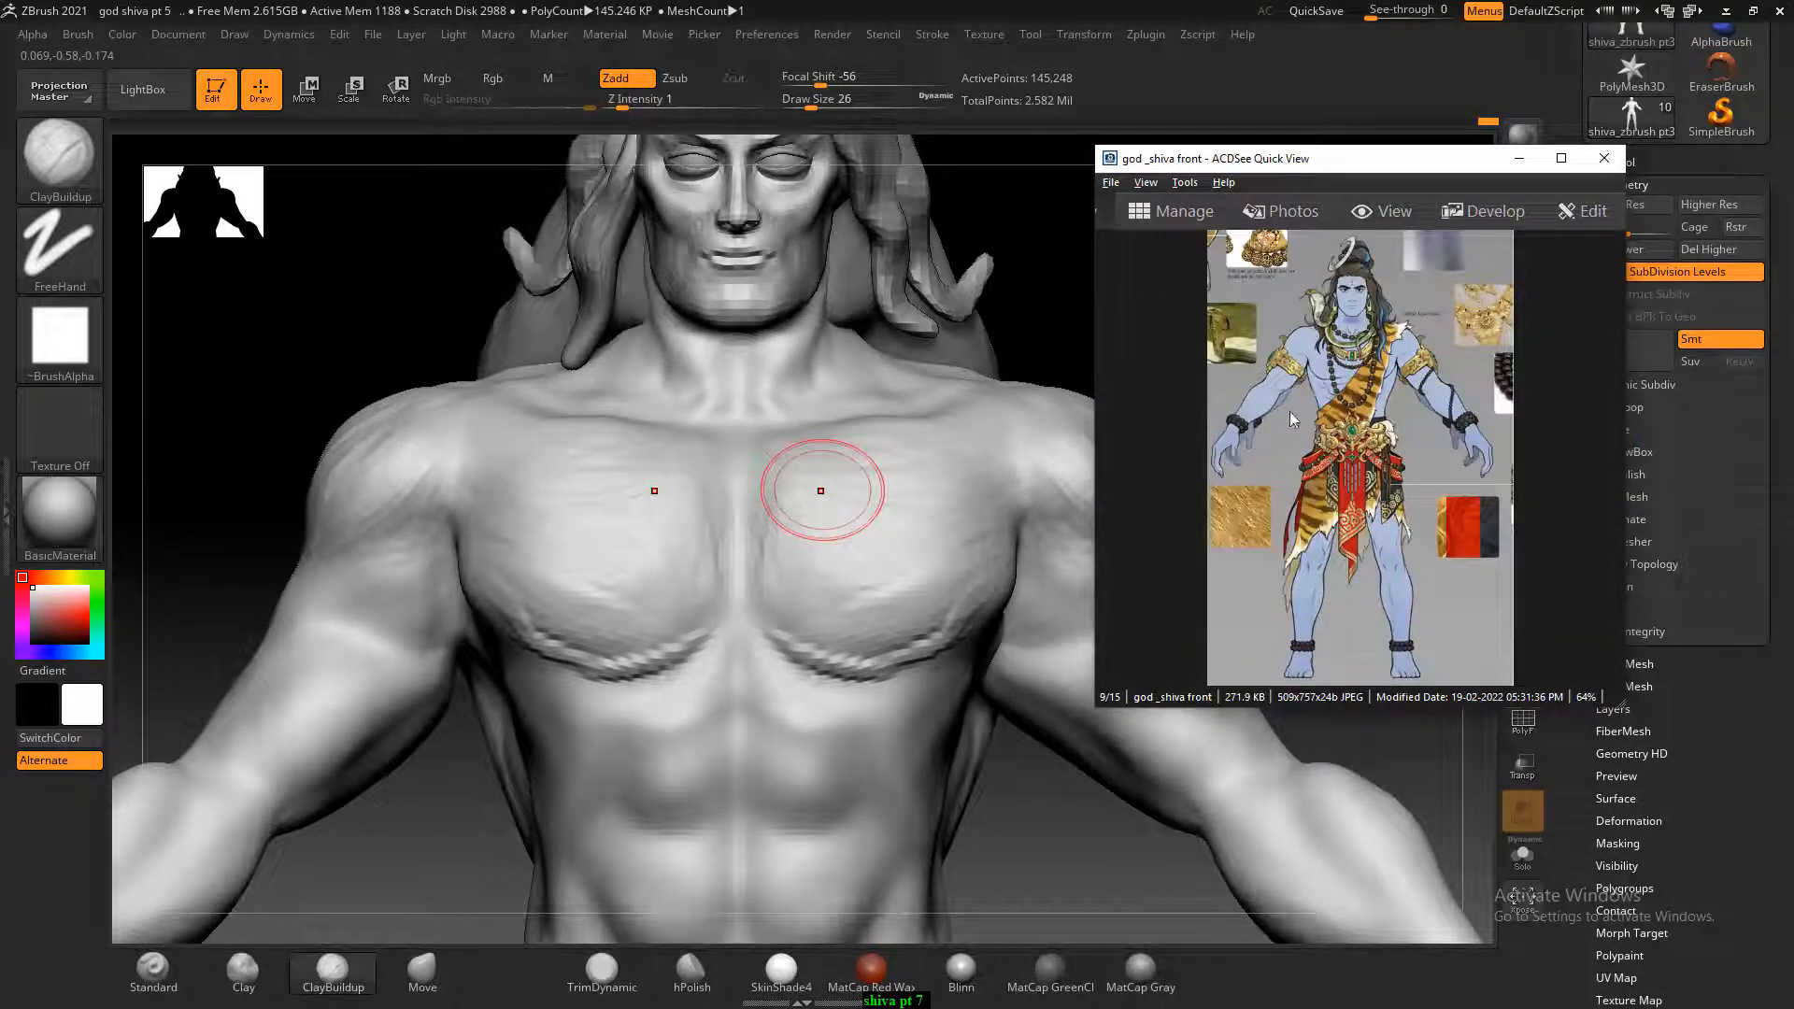
ctrl+scroll(1331, 390, up, 6)
drag(1284, 273, 1342, 537)
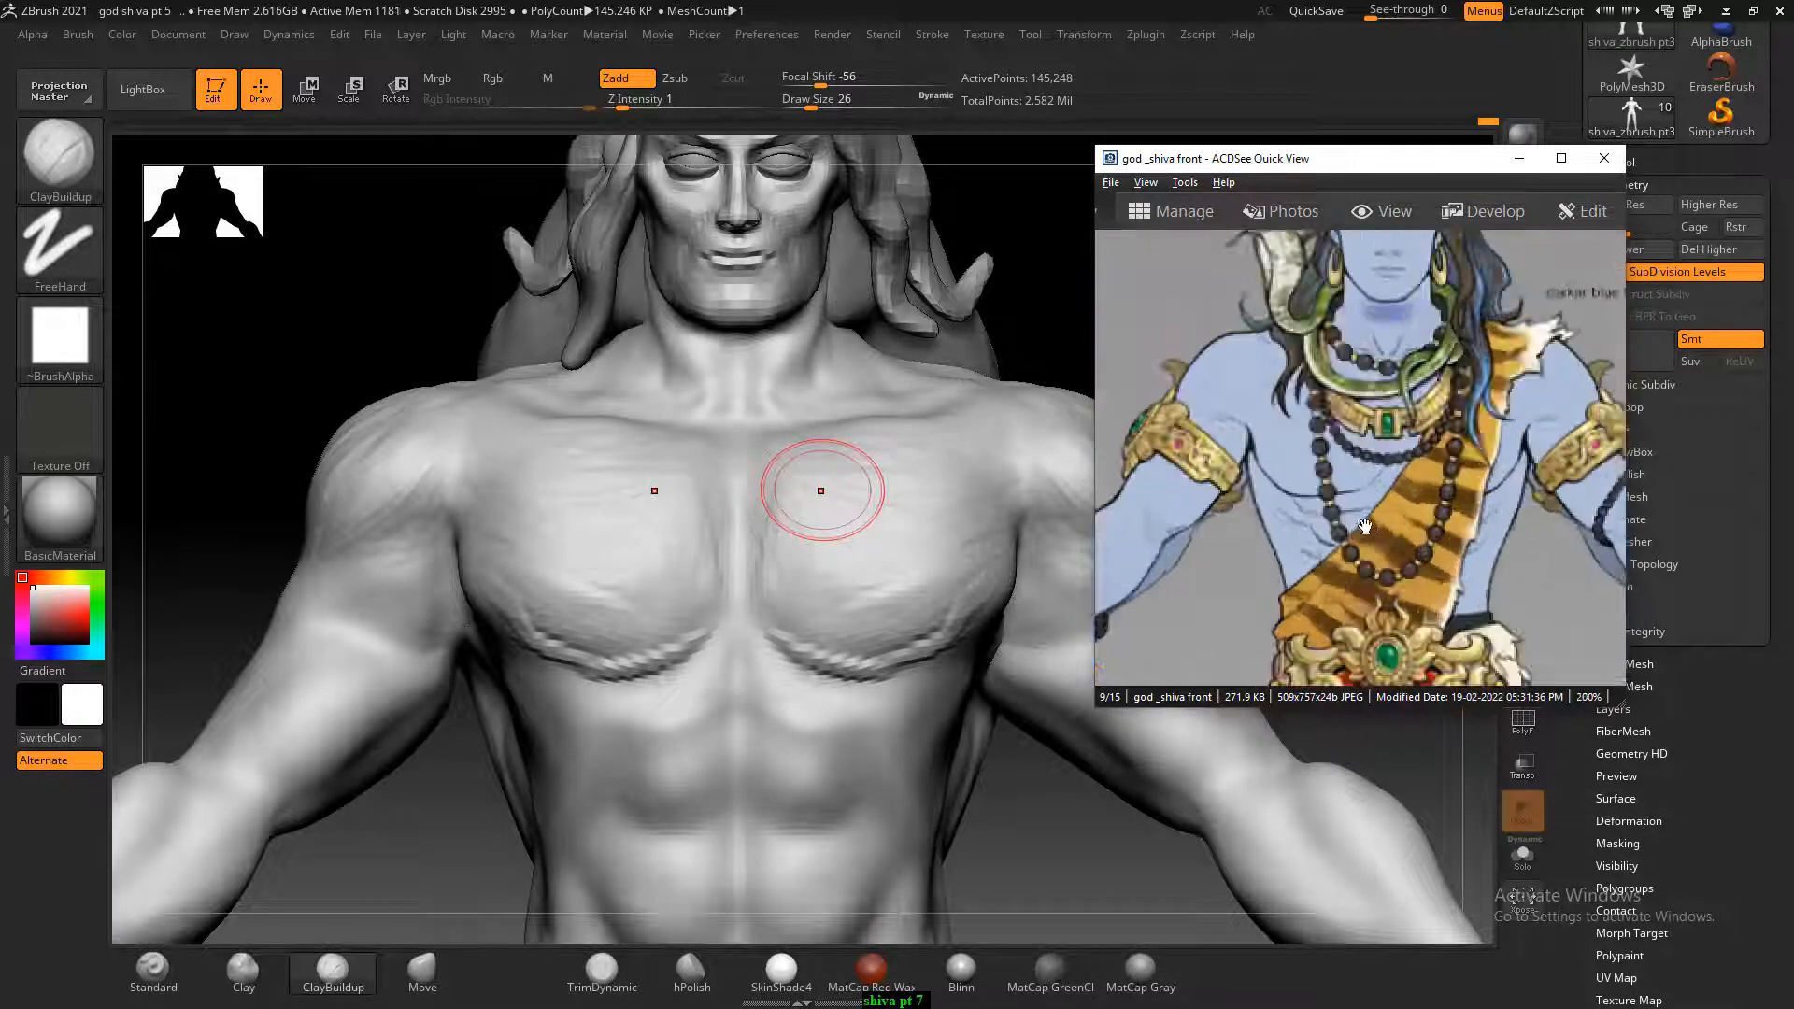
drag(460, 510, 425, 496)
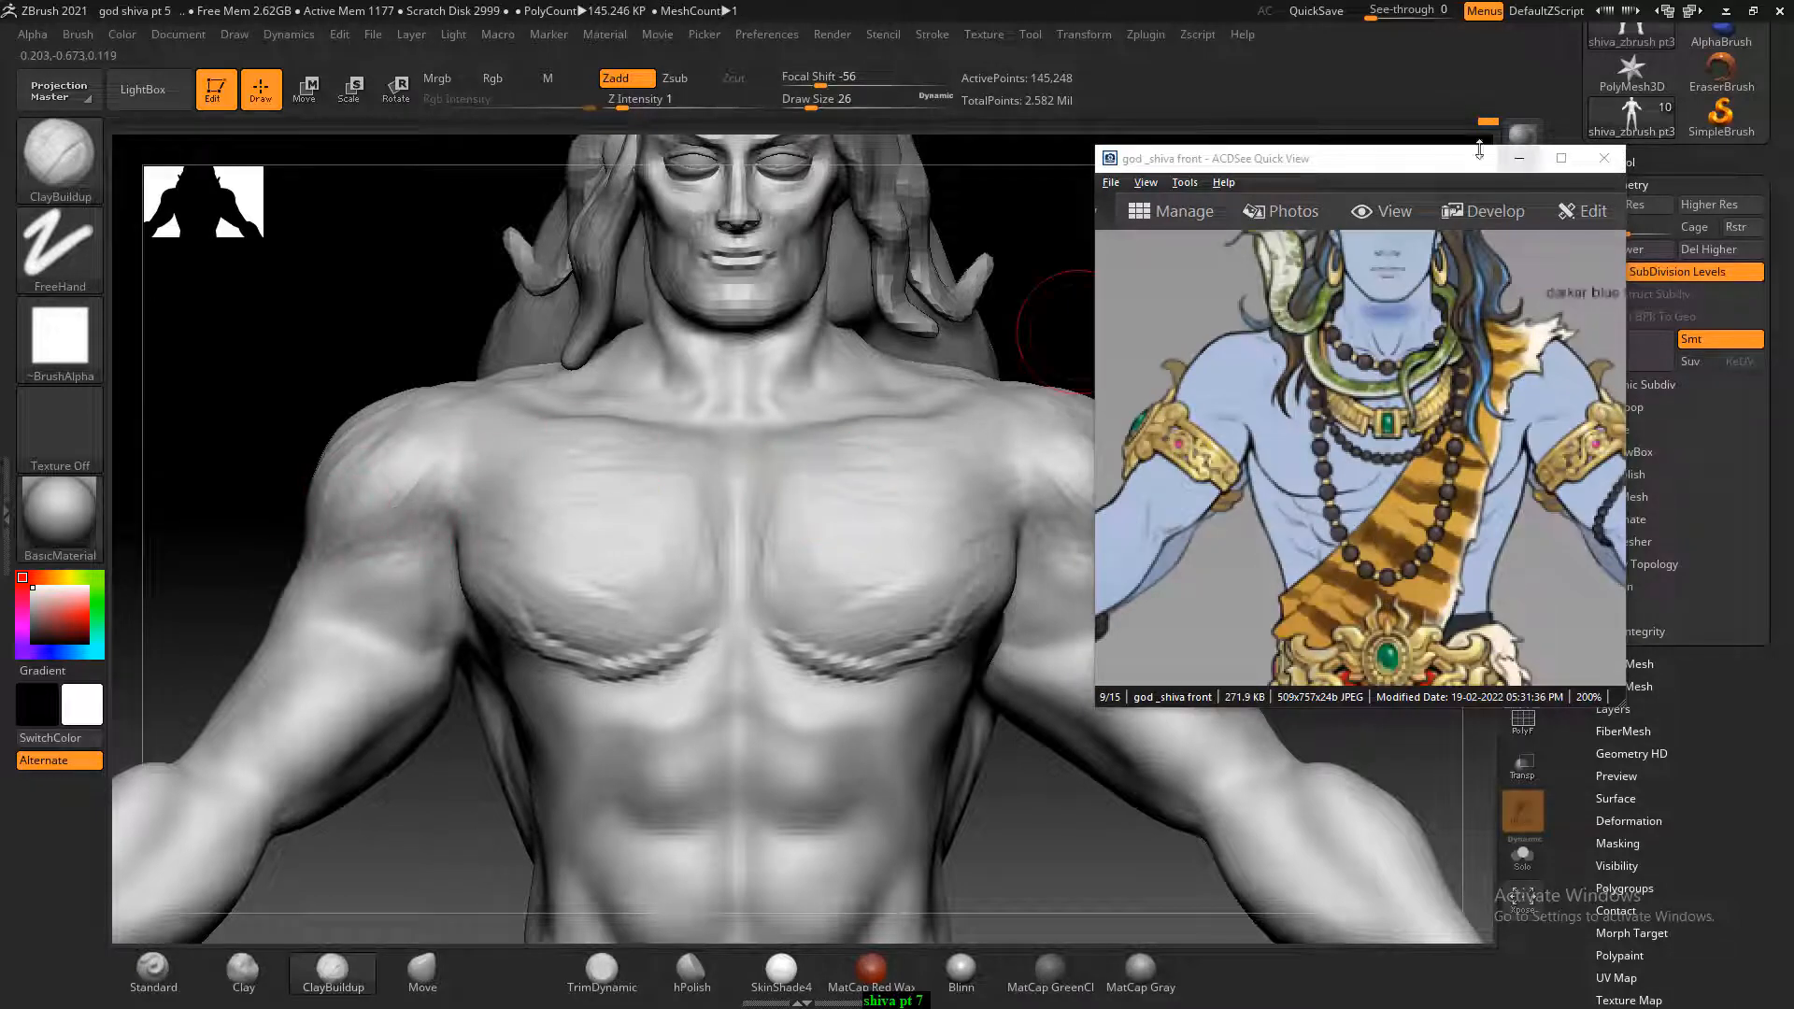
drag(1354, 158, 66, 96)
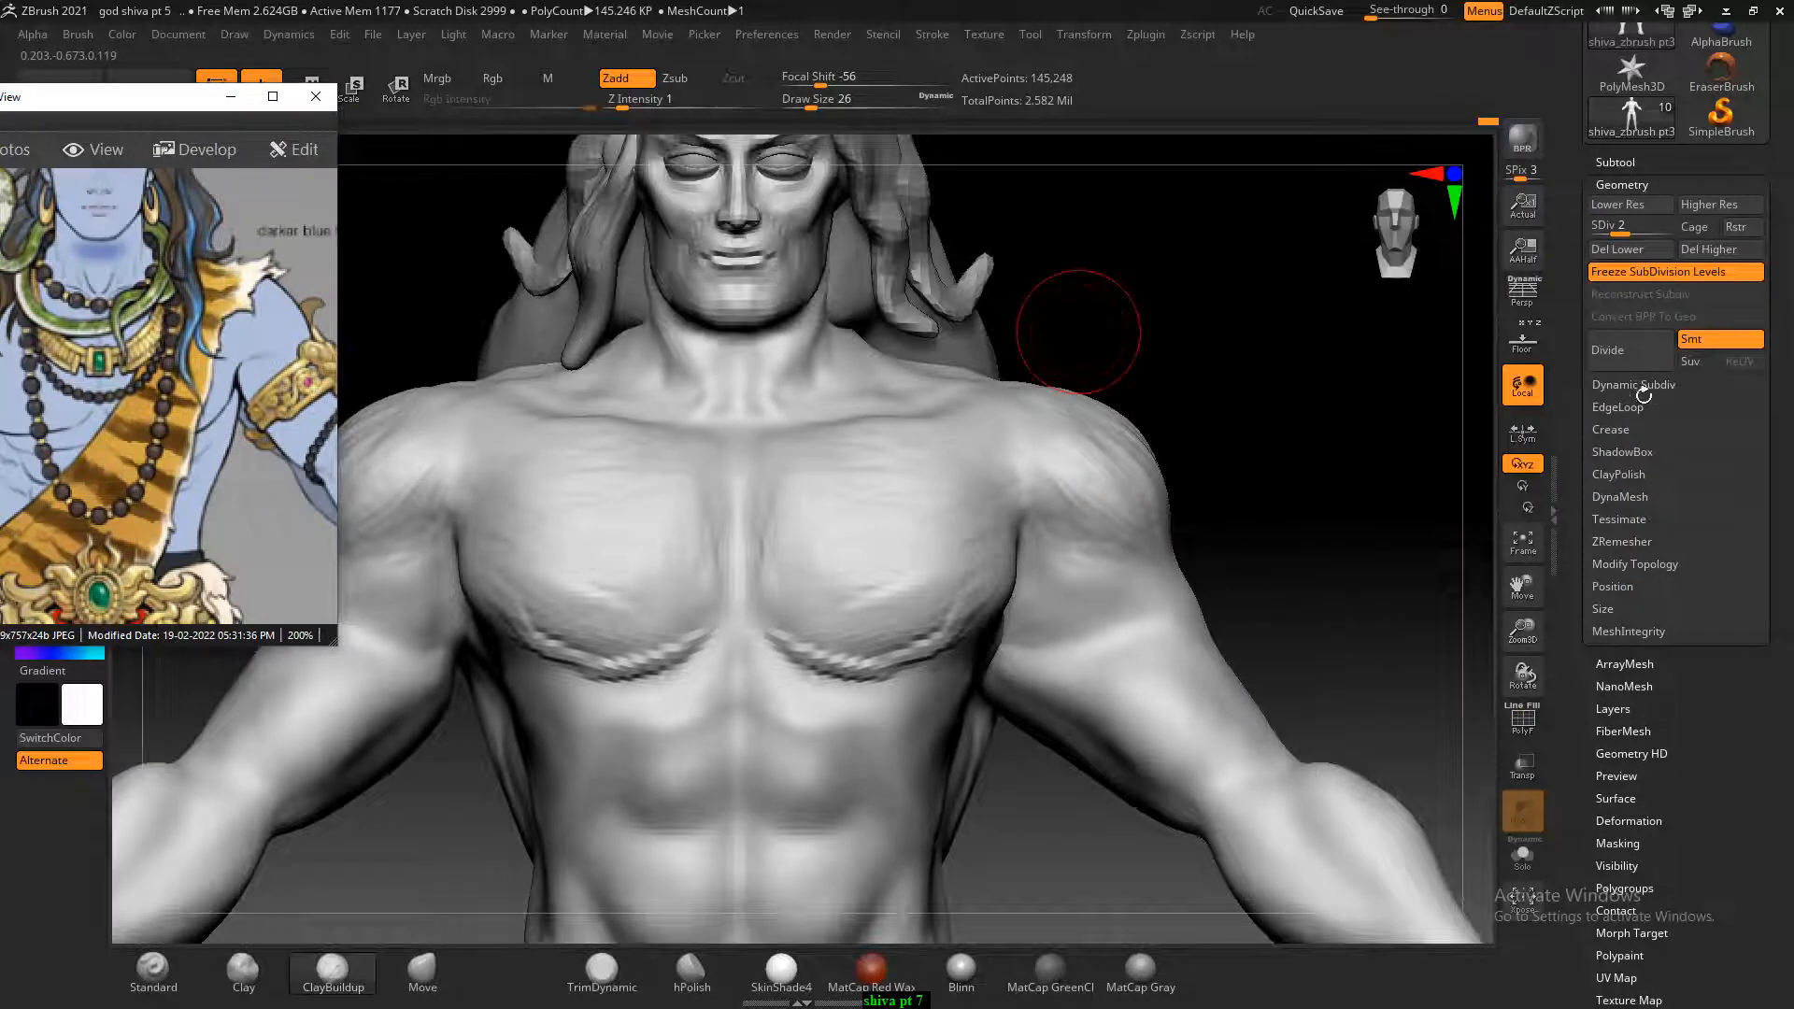
Mask the deltoids on both shoulders following the floor reference, and hide the reference.
click(1522, 341)
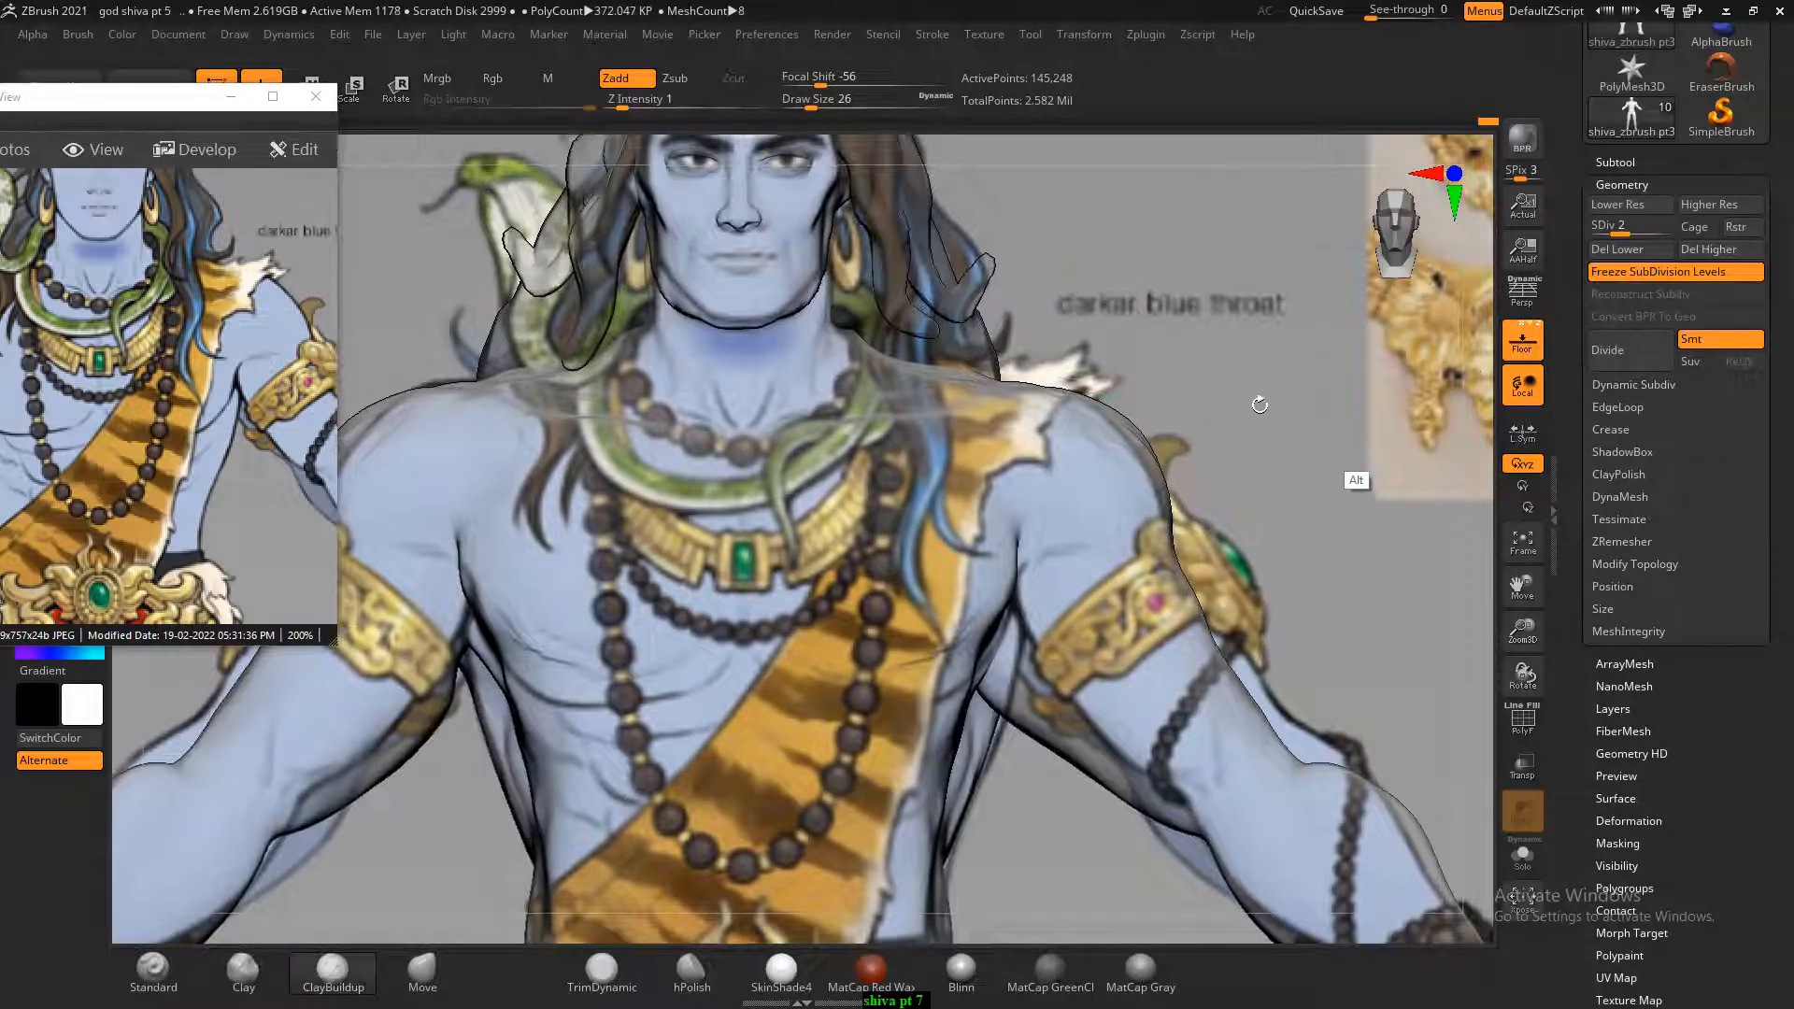
alt+drag(1259, 405, 1393, 435)
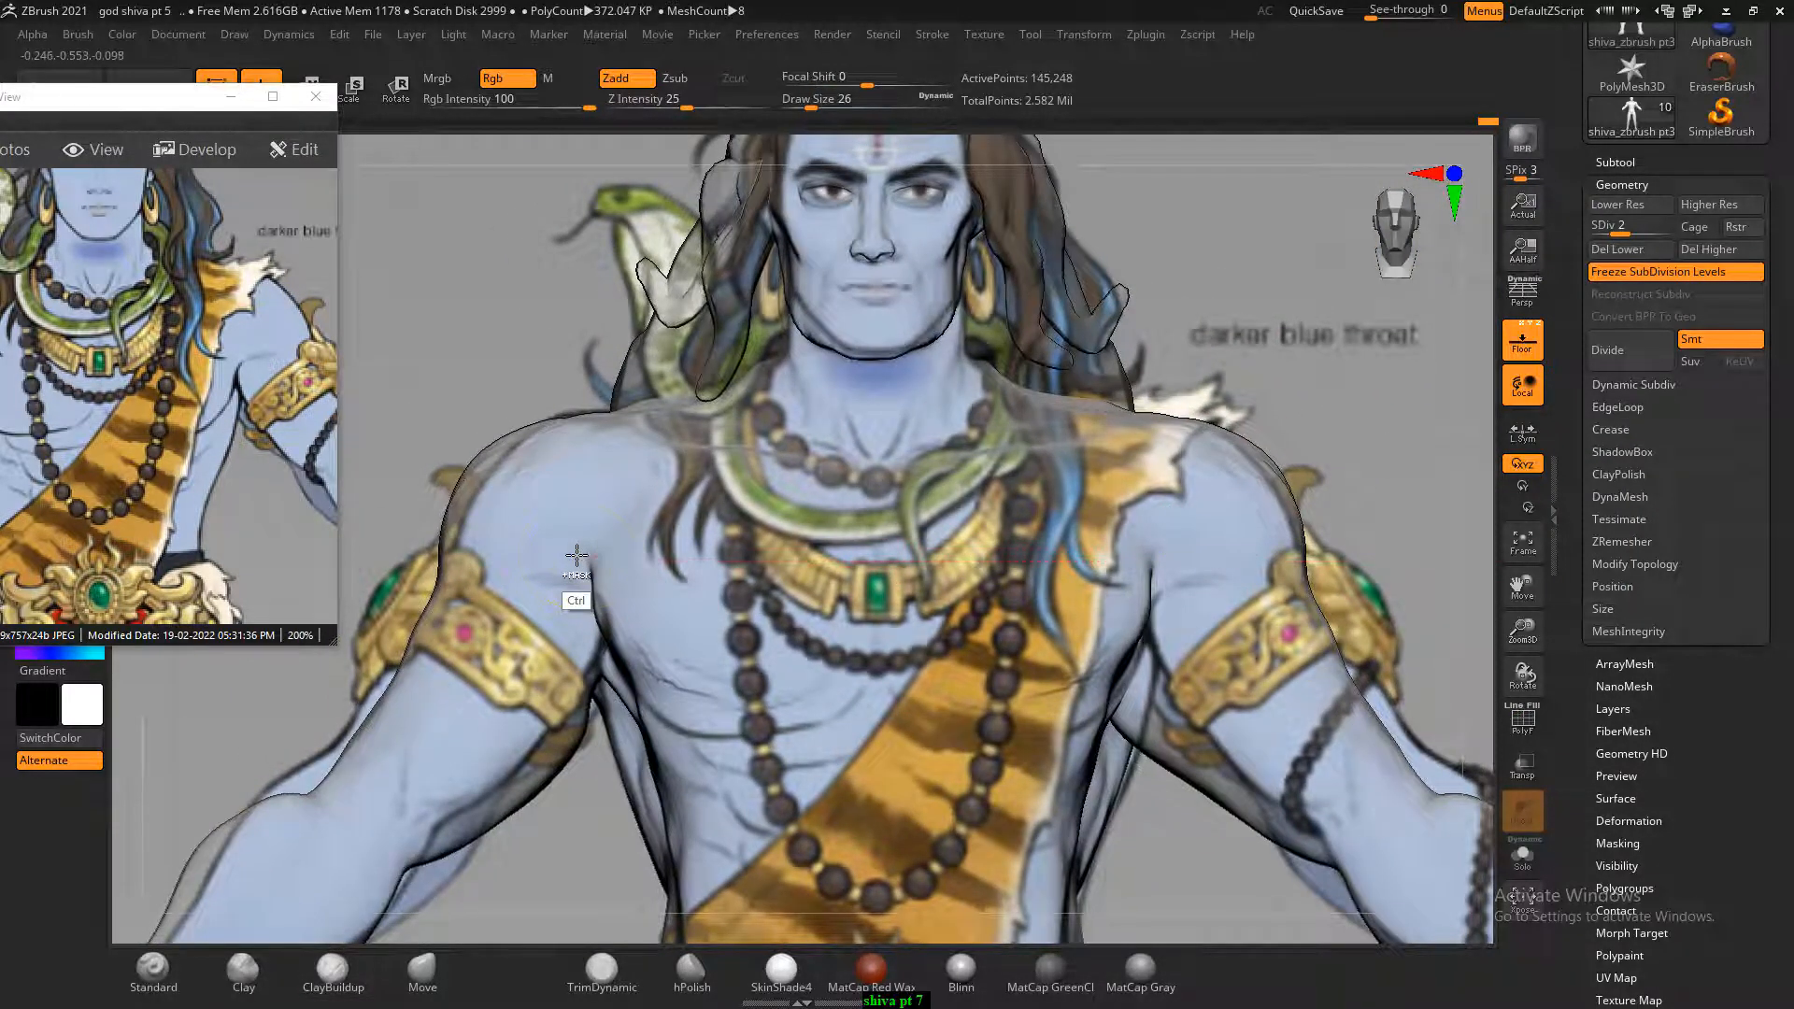
mouse_move(535, 568)
ctrl+mouse_down()
mouse_move(453, 588)
mouse_move(442, 560)
mouse_move(487, 495)
mouse_move(460, 504)
mouse_move(612, 453)
mouse_move(504, 551)
mouse_move(613, 485)
mouse_move(553, 531)
mouse_move(517, 484)
ctrl+mouse_up()
click(1522, 342)
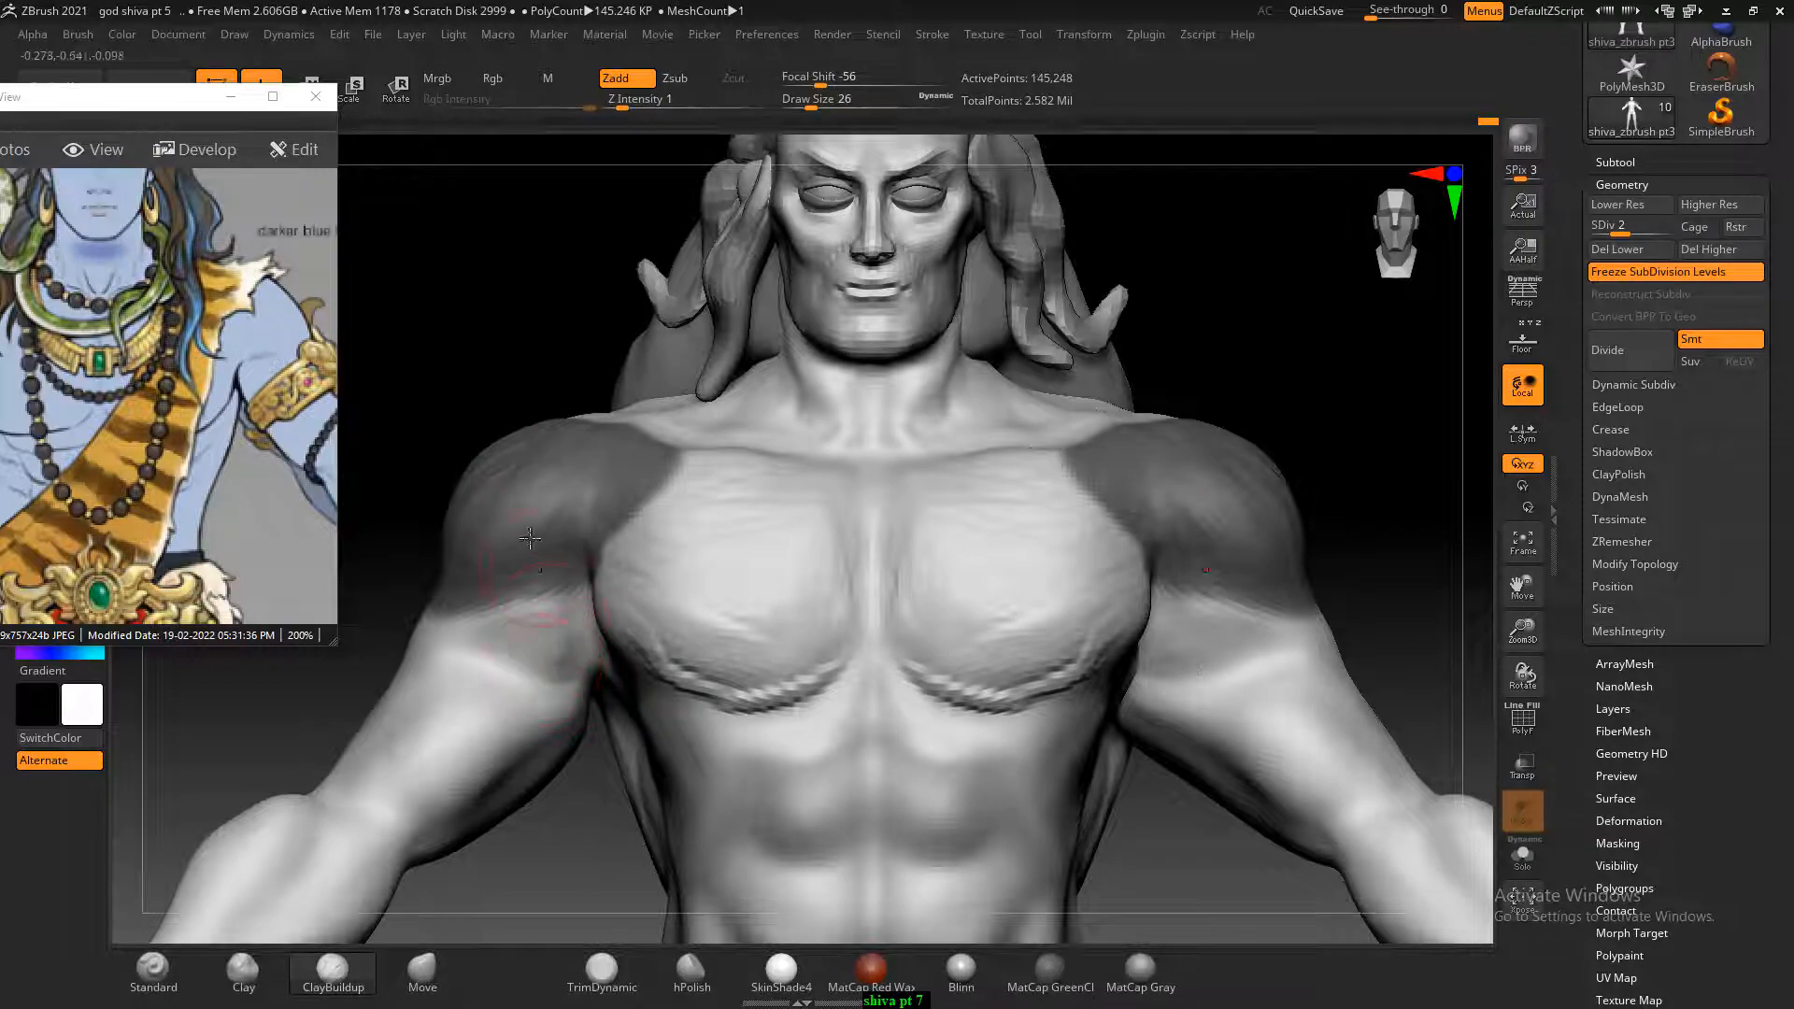
Move the god _shiva front reference clear of the model's arm and build up the upper arm below the deltoid mask with ClayBuildup.
mouse_move(117, 98)
mouse_down()
mouse_move(250, 3)
mouse_move(353, 75)
mouse_move(1337, 85)
mouse_up()
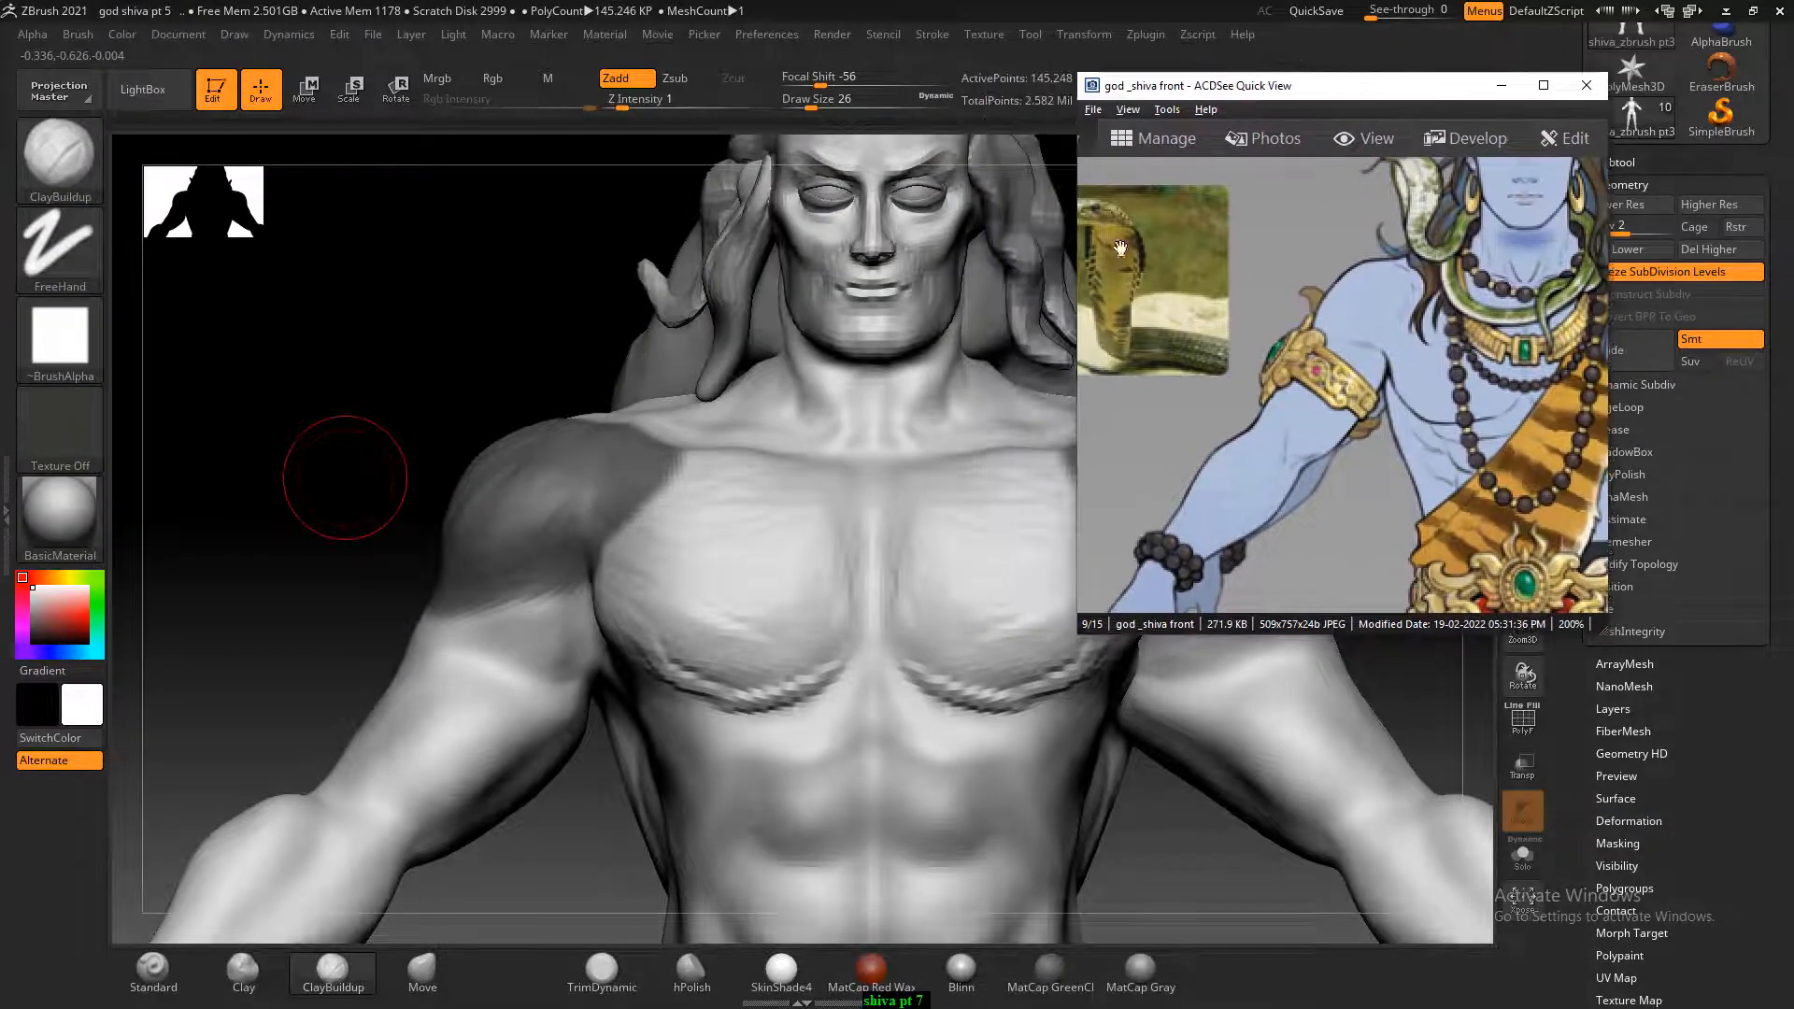
key(shift)
alt+drag(432, 466, 479, 385)
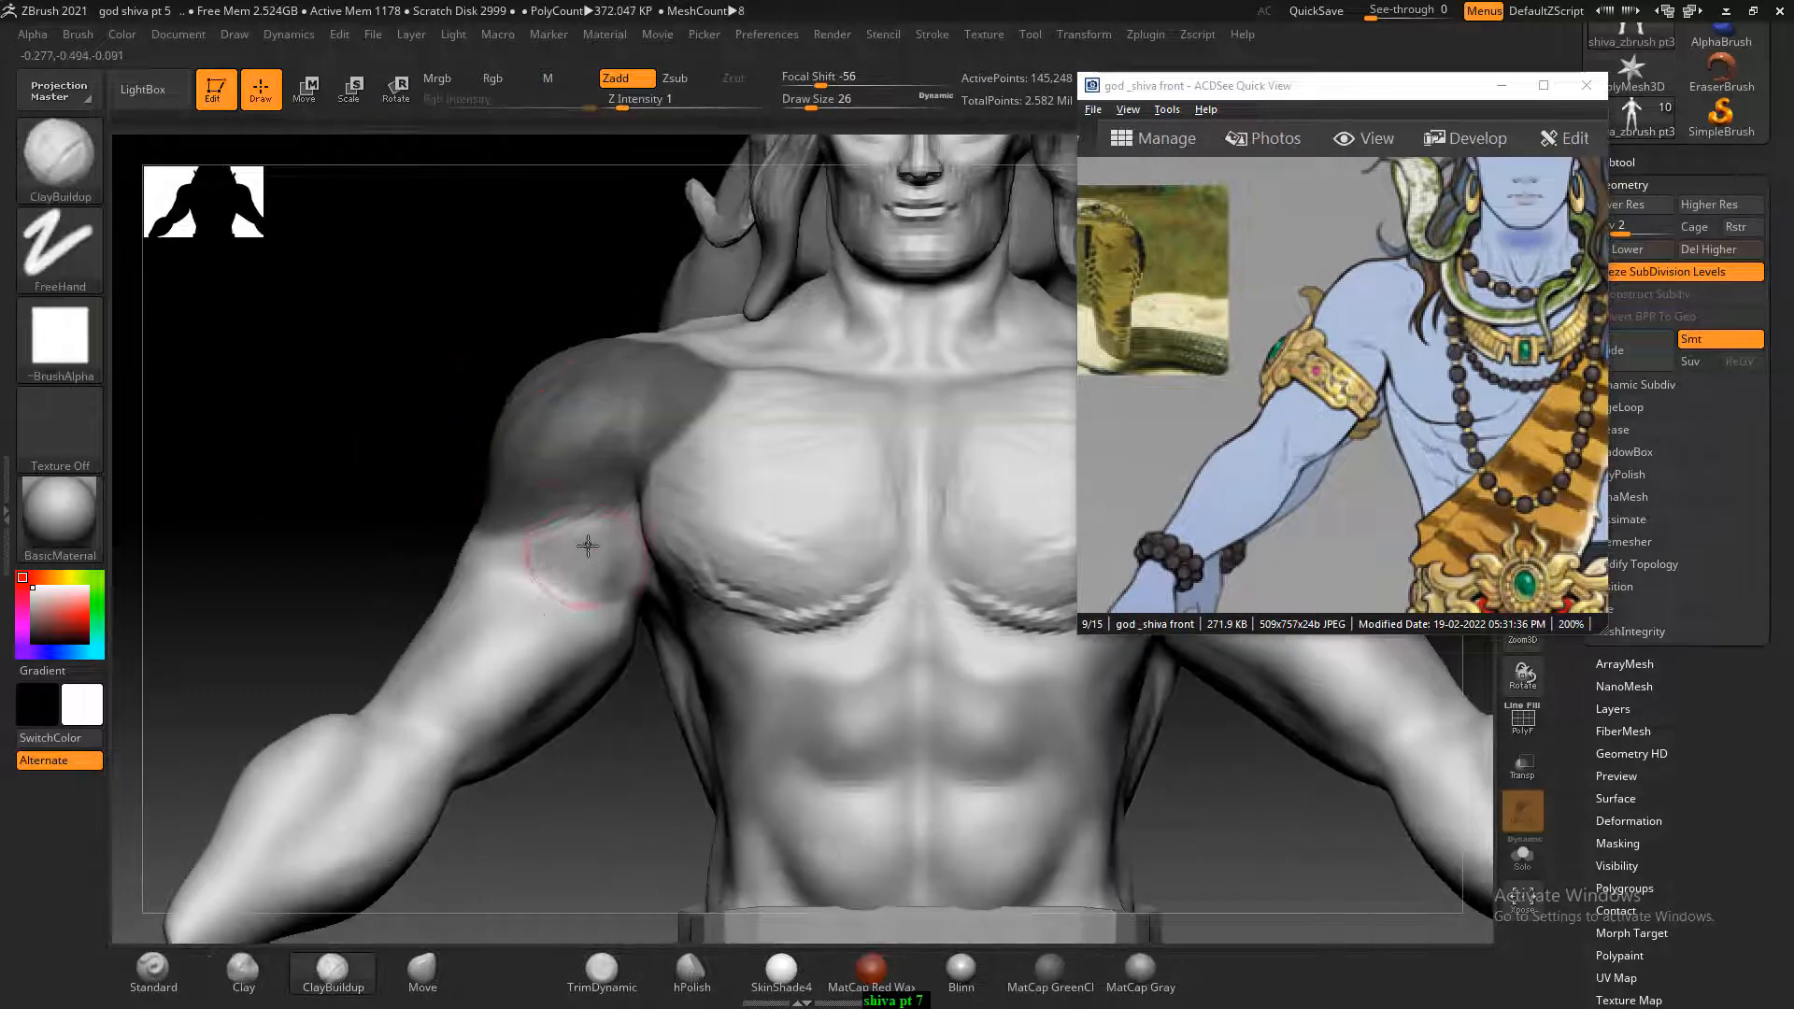
mouse_move(548, 596)
mouse_down()
mouse_move(570, 565)
mouse_move(542, 643)
mouse_up()
mouse_move(404, 527)
mouse_down()
mouse_move(473, 557)
mouse_move(220, 556)
mouse_move(596, 607)
mouse_move(551, 565)
mouse_move(568, 544)
mouse_up()
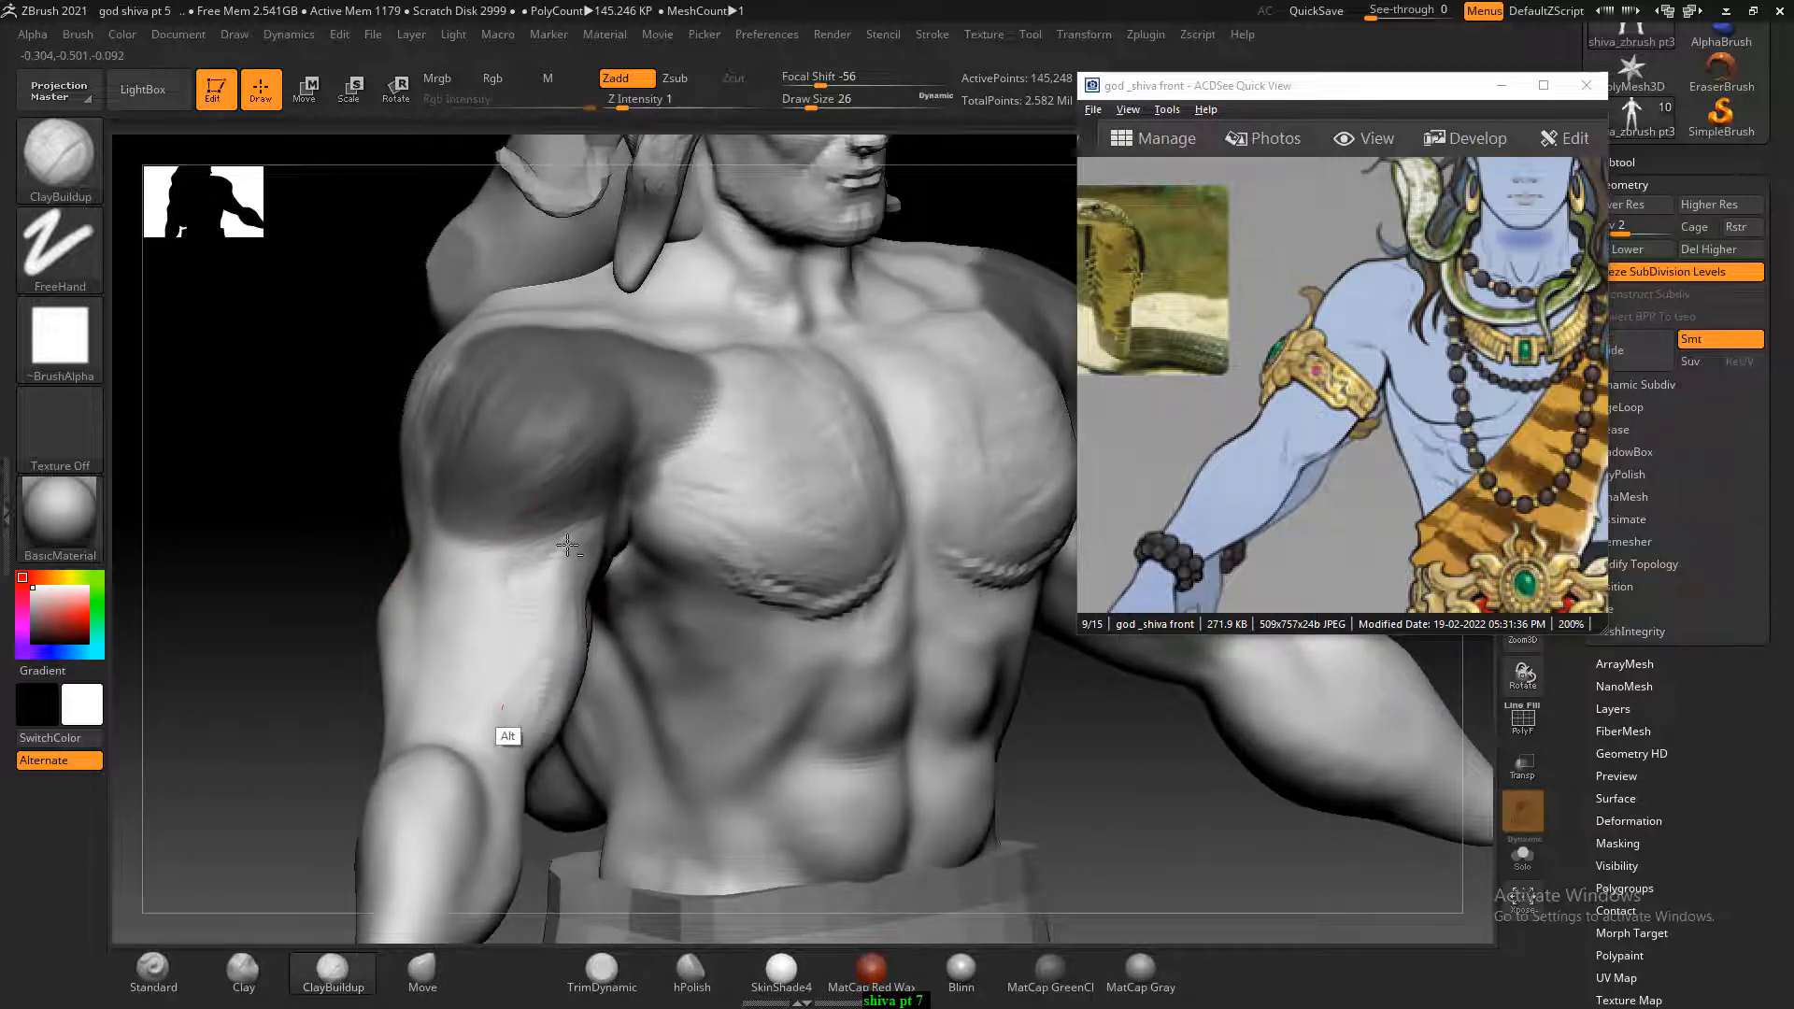
drag(317, 601, 551, 638)
mouse_move(424, 592)
mouse_down()
mouse_move(601, 592)
mouse_move(586, 590)
mouse_up()
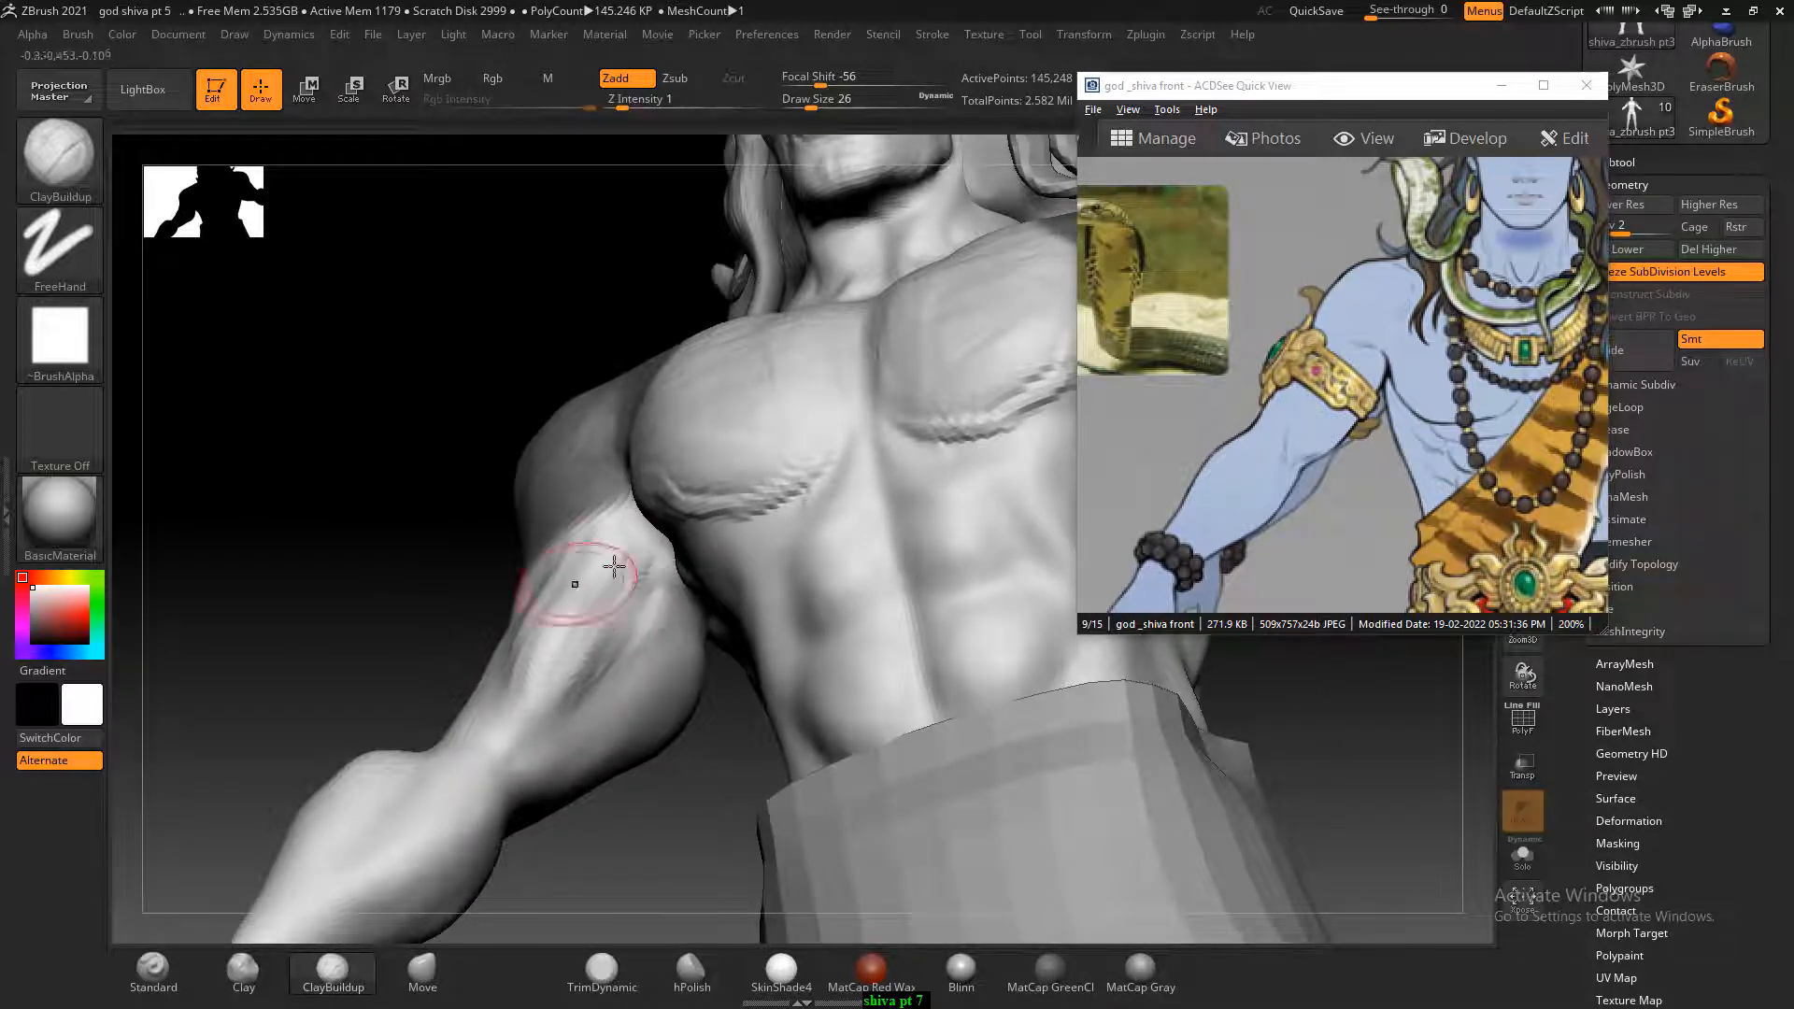
Refine the biceps and outer upper arm below the deltoid mask, smoothing the ClayBuildup strokes from several angles.
key(shift)
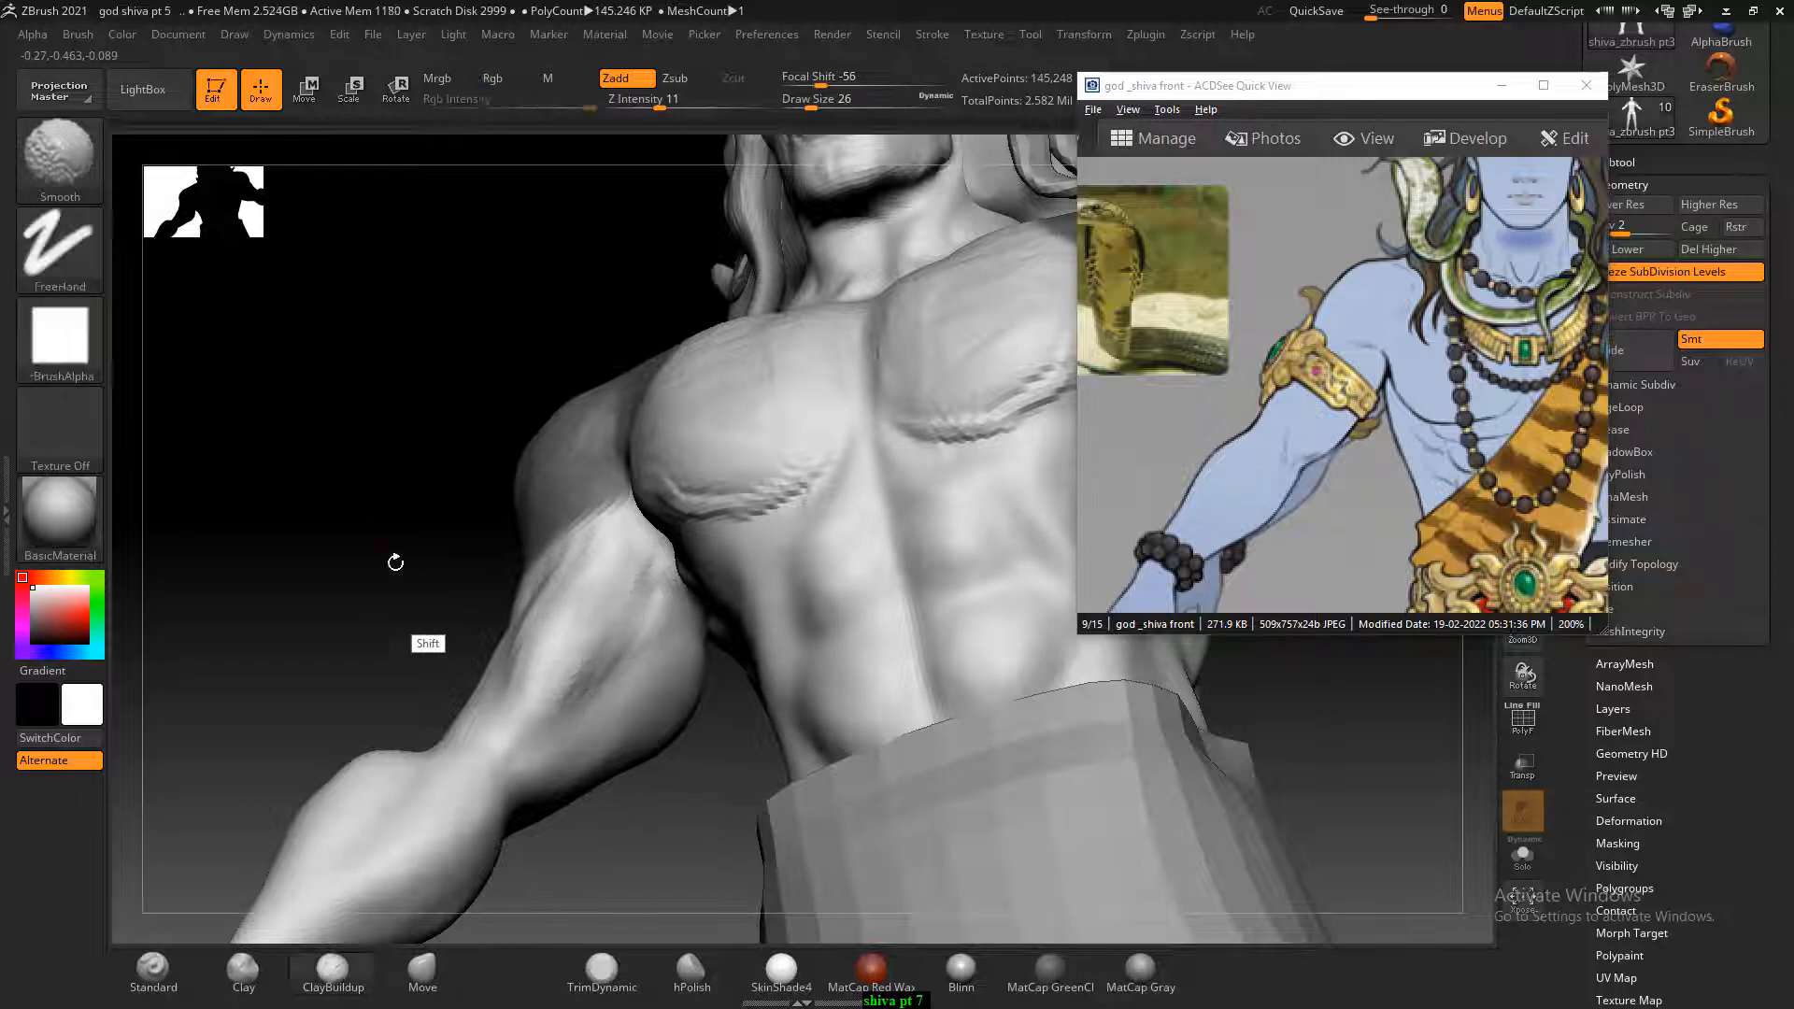
mouse_move(393, 562)
mouse_down()
mouse_move(412, 620)
mouse_move(396, 590)
mouse_move(480, 661)
mouse_move(374, 674)
mouse_up()
mouse_move(611, 639)
alt+mouse_down()
mouse_move(586, 650)
mouse_move(564, 608)
alt+mouse_up()
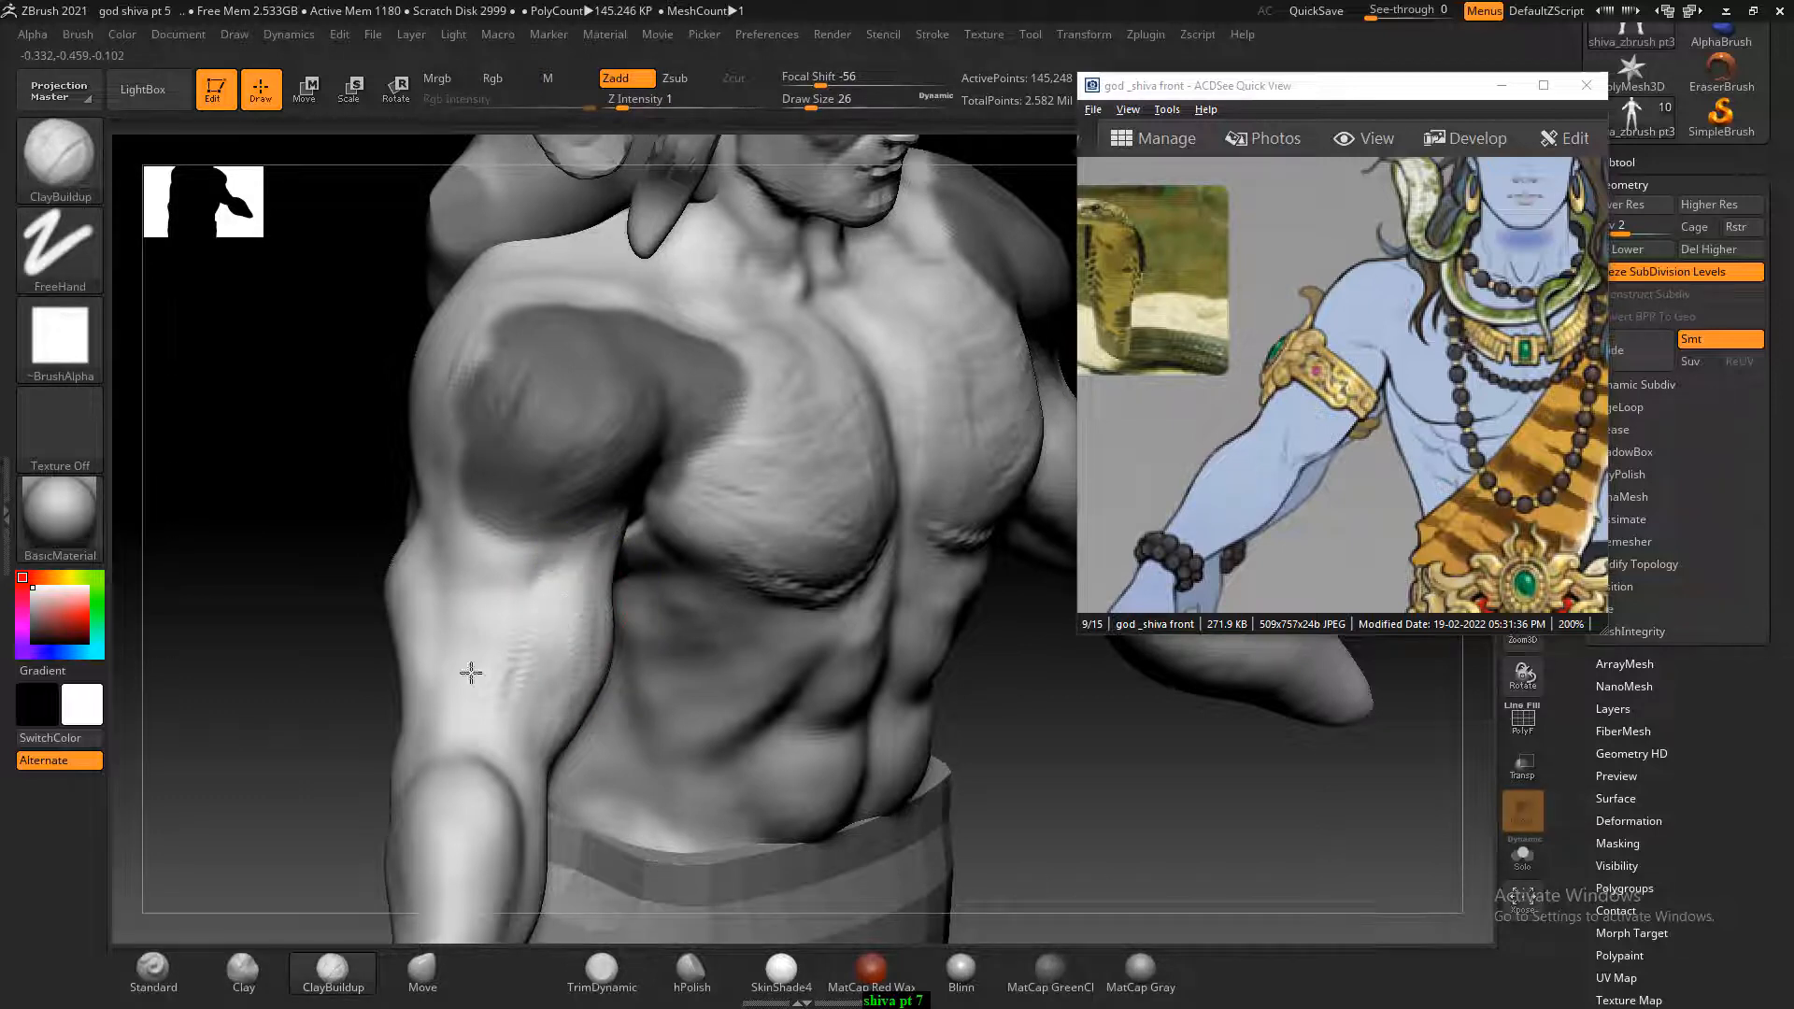
drag(336, 595, 364, 541)
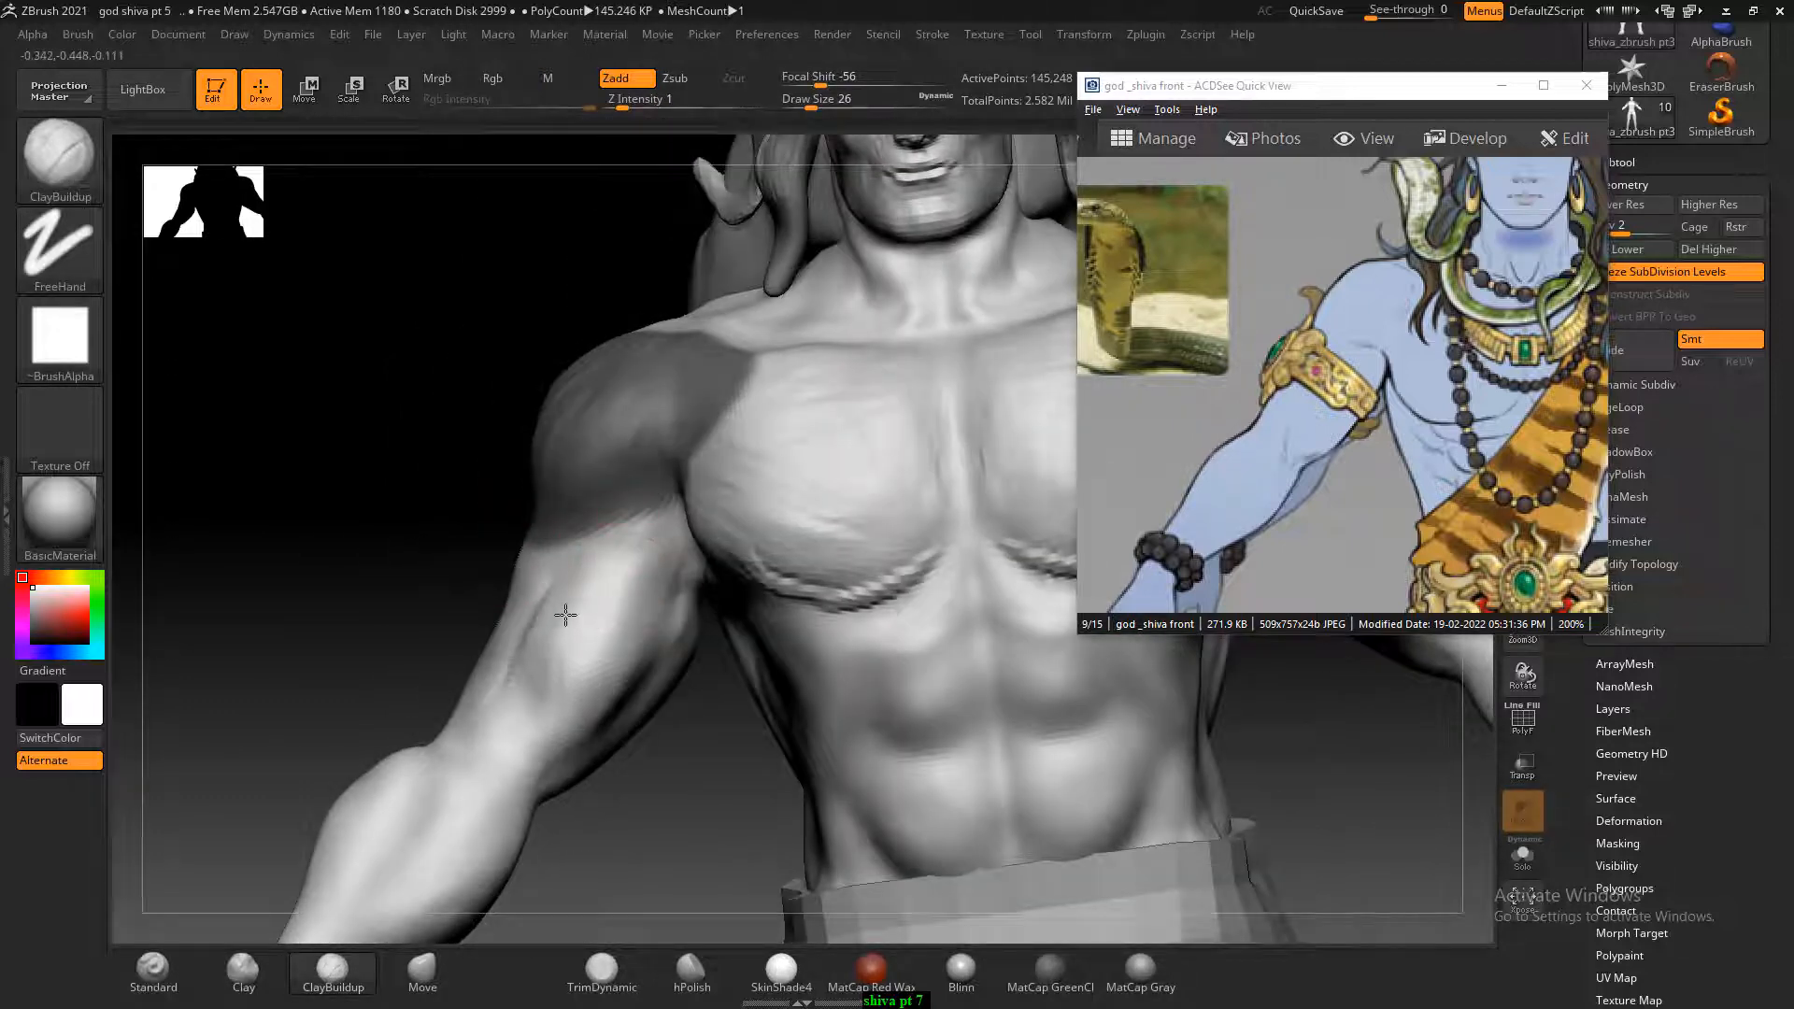
drag(672, 793, 619, 722)
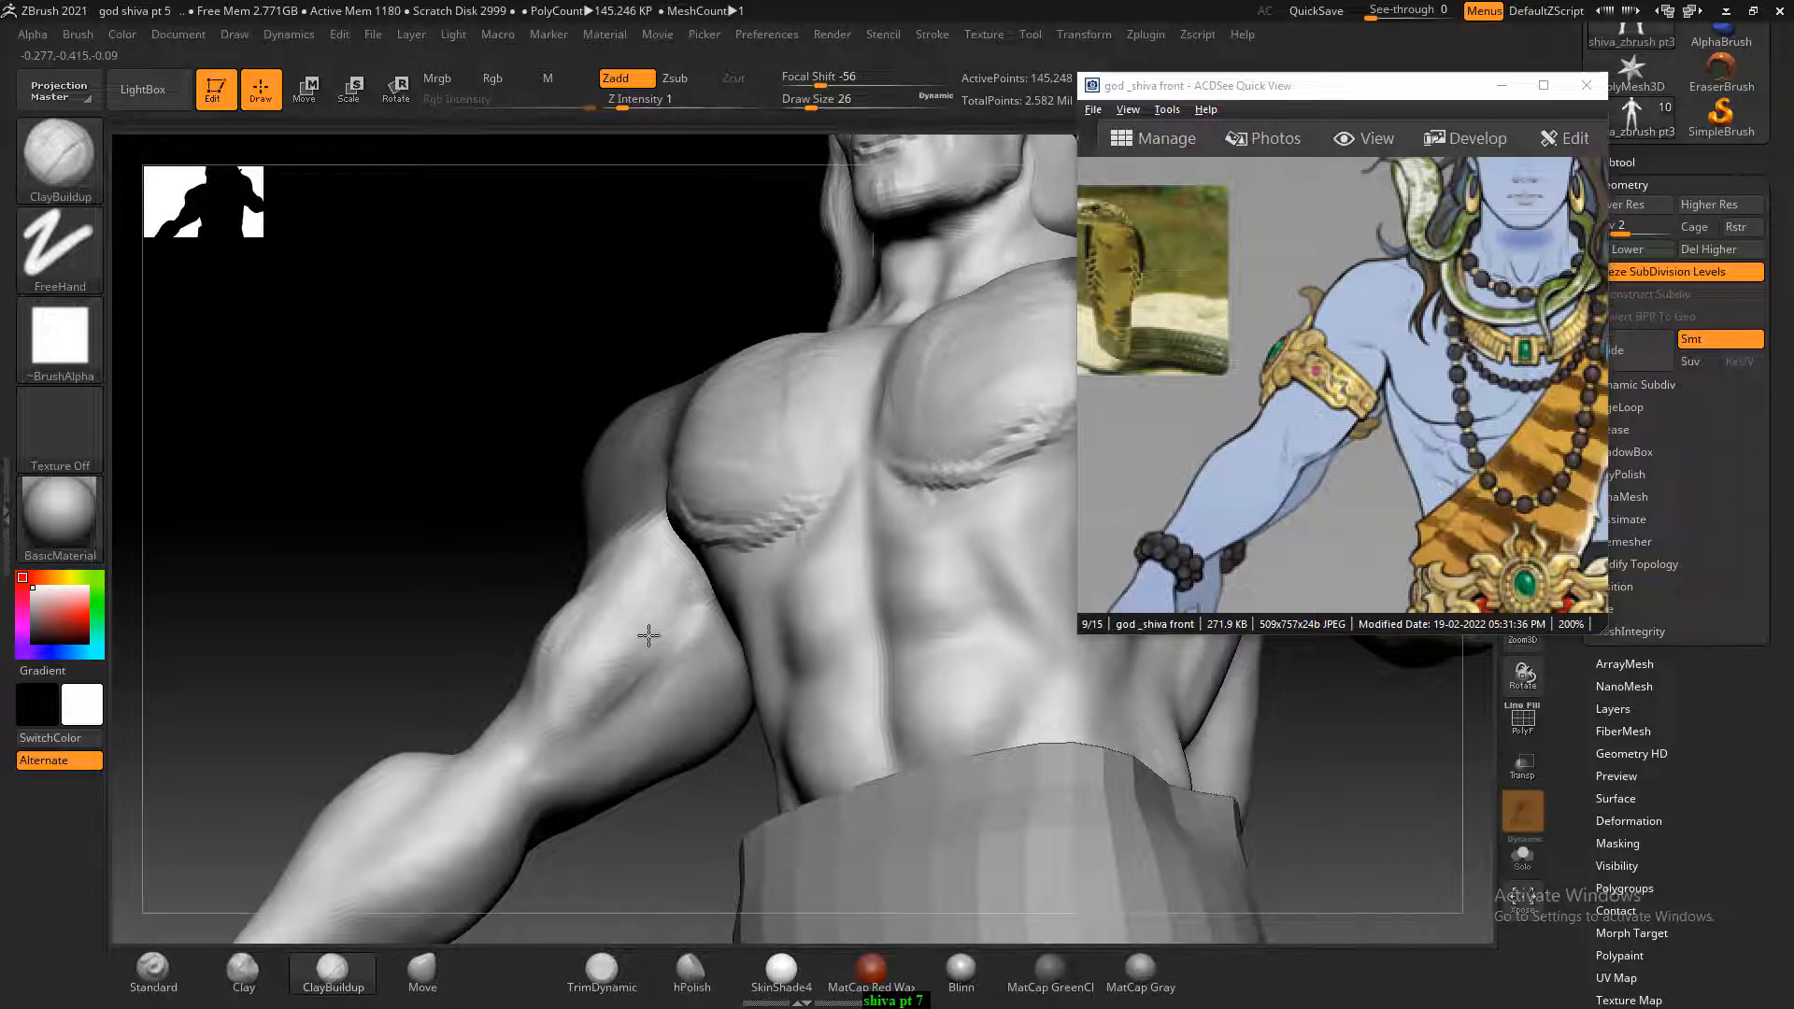
drag(649, 636, 581, 691)
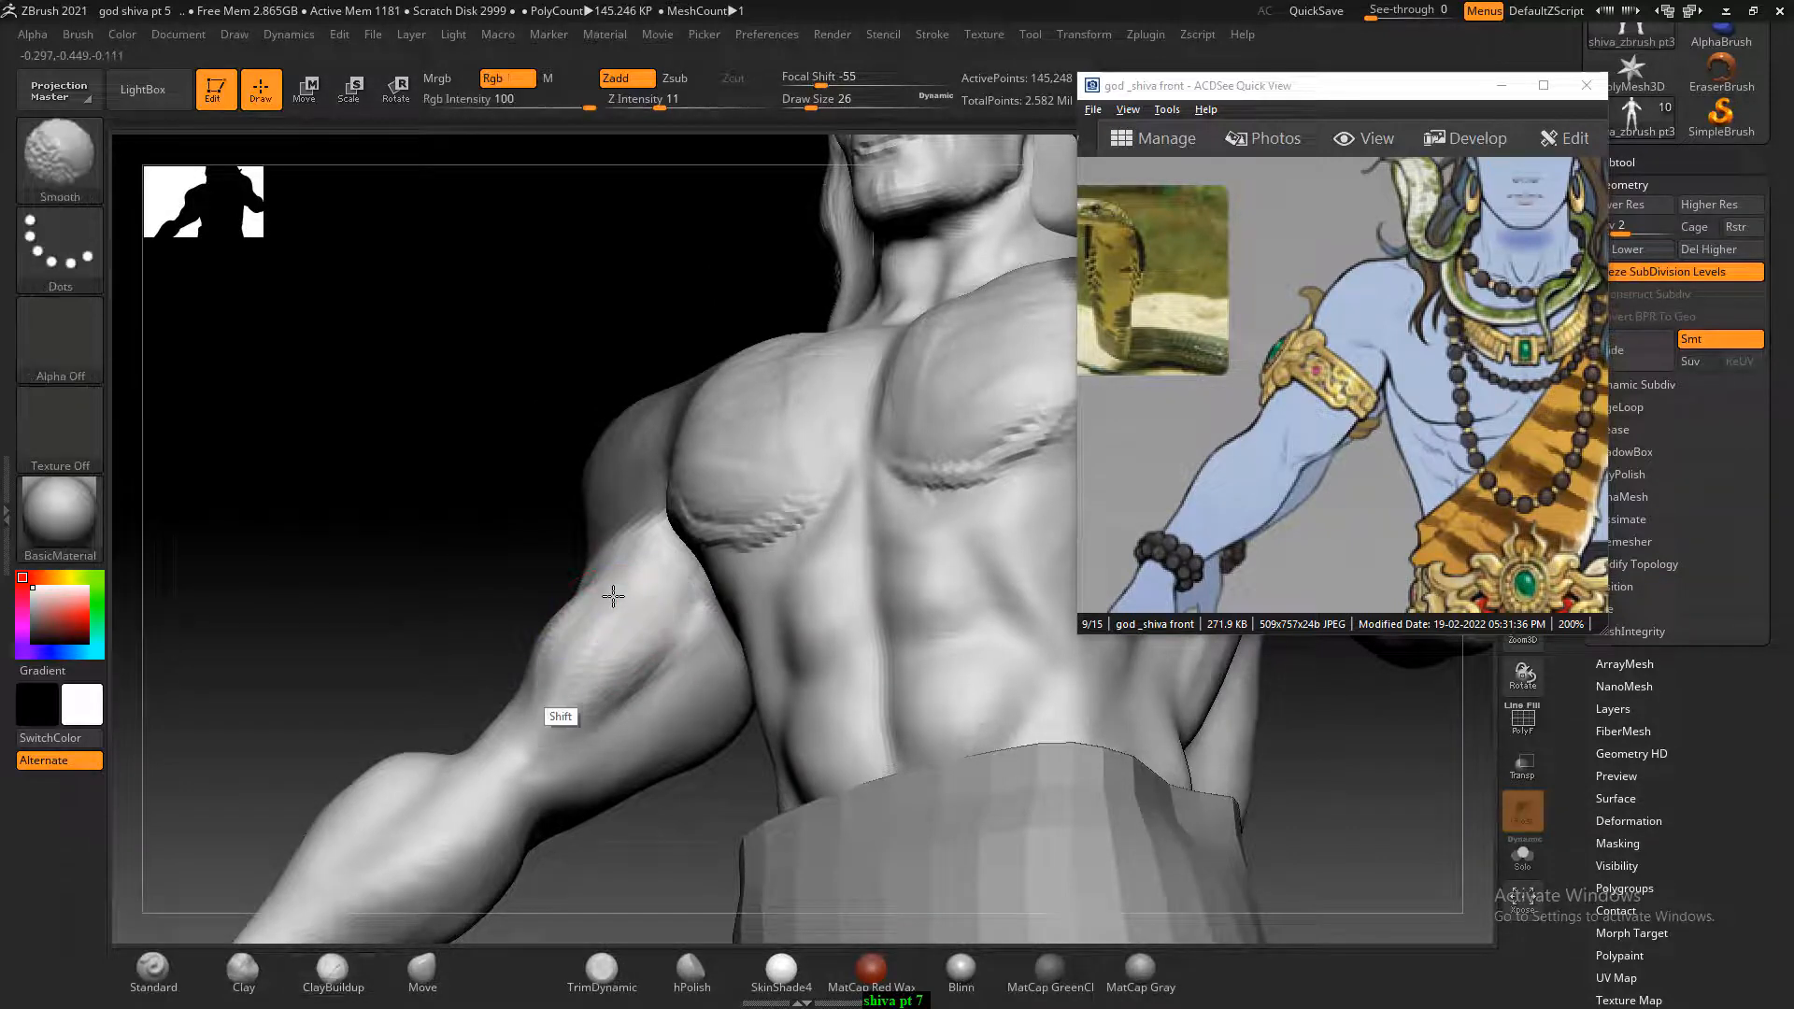
mouse_move(485, 632)
mouse_down()
mouse_move(423, 565)
mouse_move(364, 592)
mouse_move(598, 598)
mouse_up()
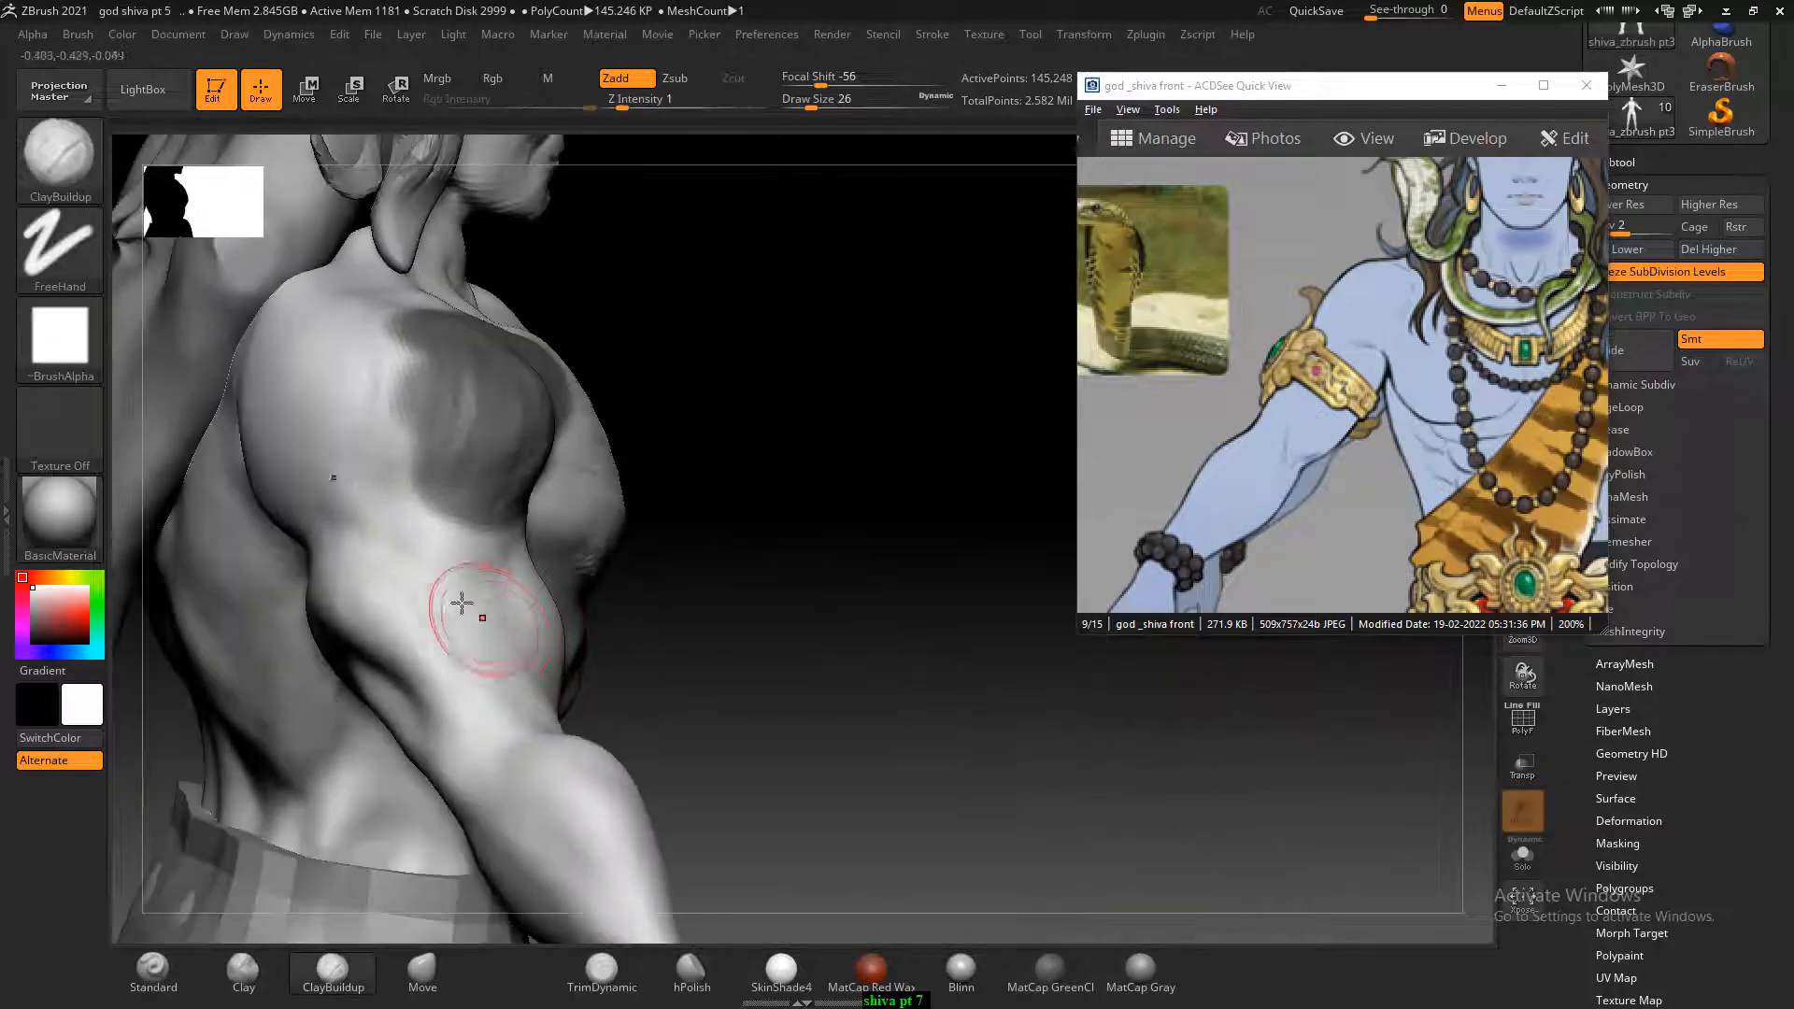
drag(823, 518, 700, 512)
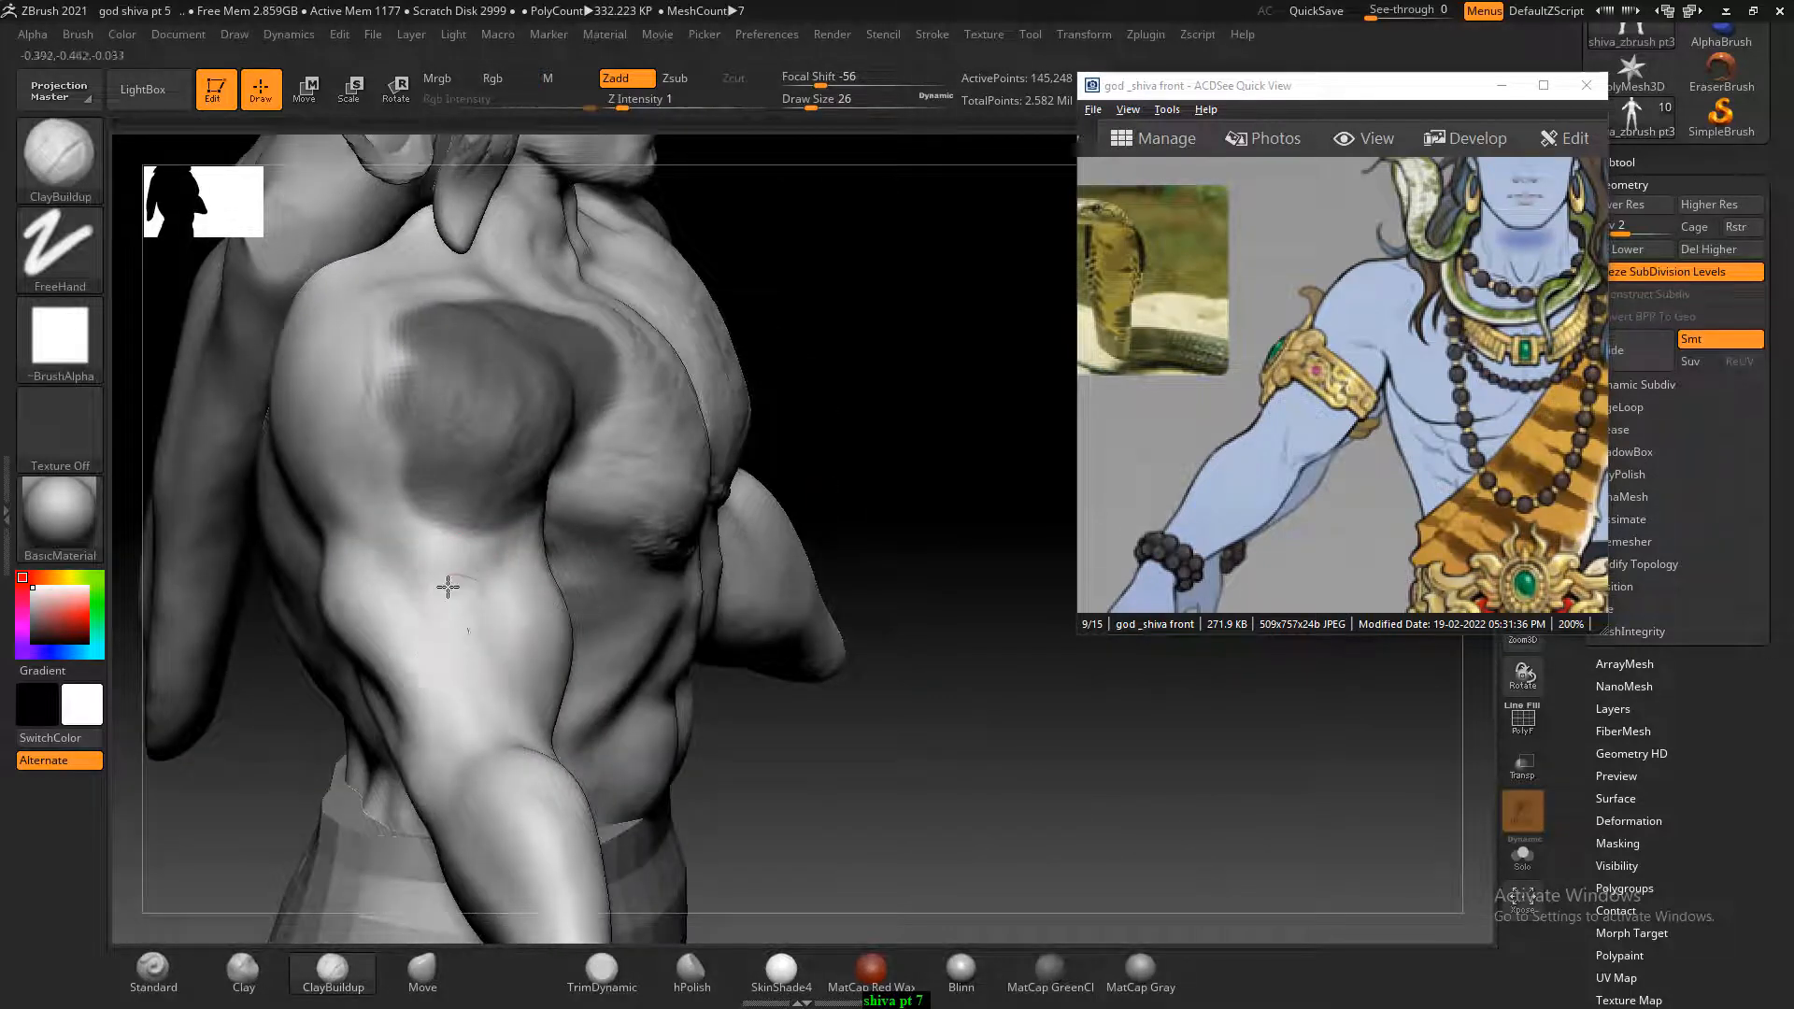
drag(435, 550, 387, 584)
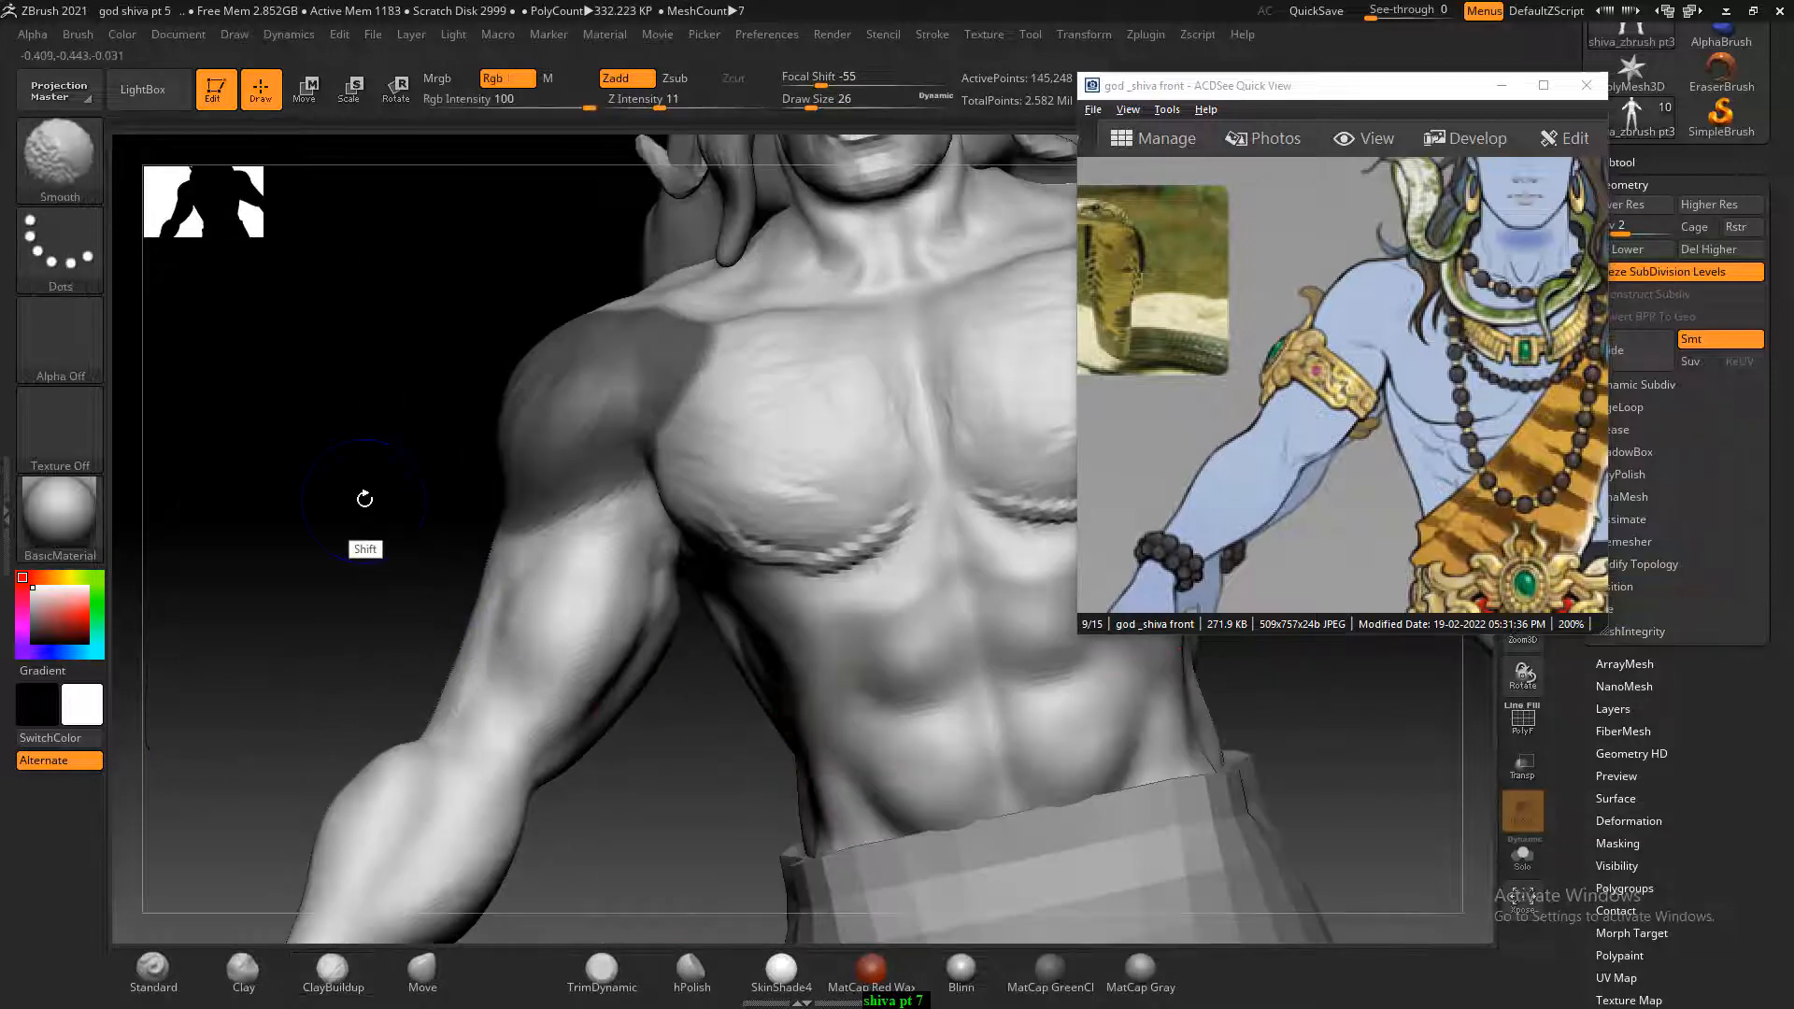
Decline the Sticky Keys prompt and invert the mask to leave only the deltoids editable.
key(shift)
key(shift)
key(shift)
key(shift)
key(shift)
click(493, 261)
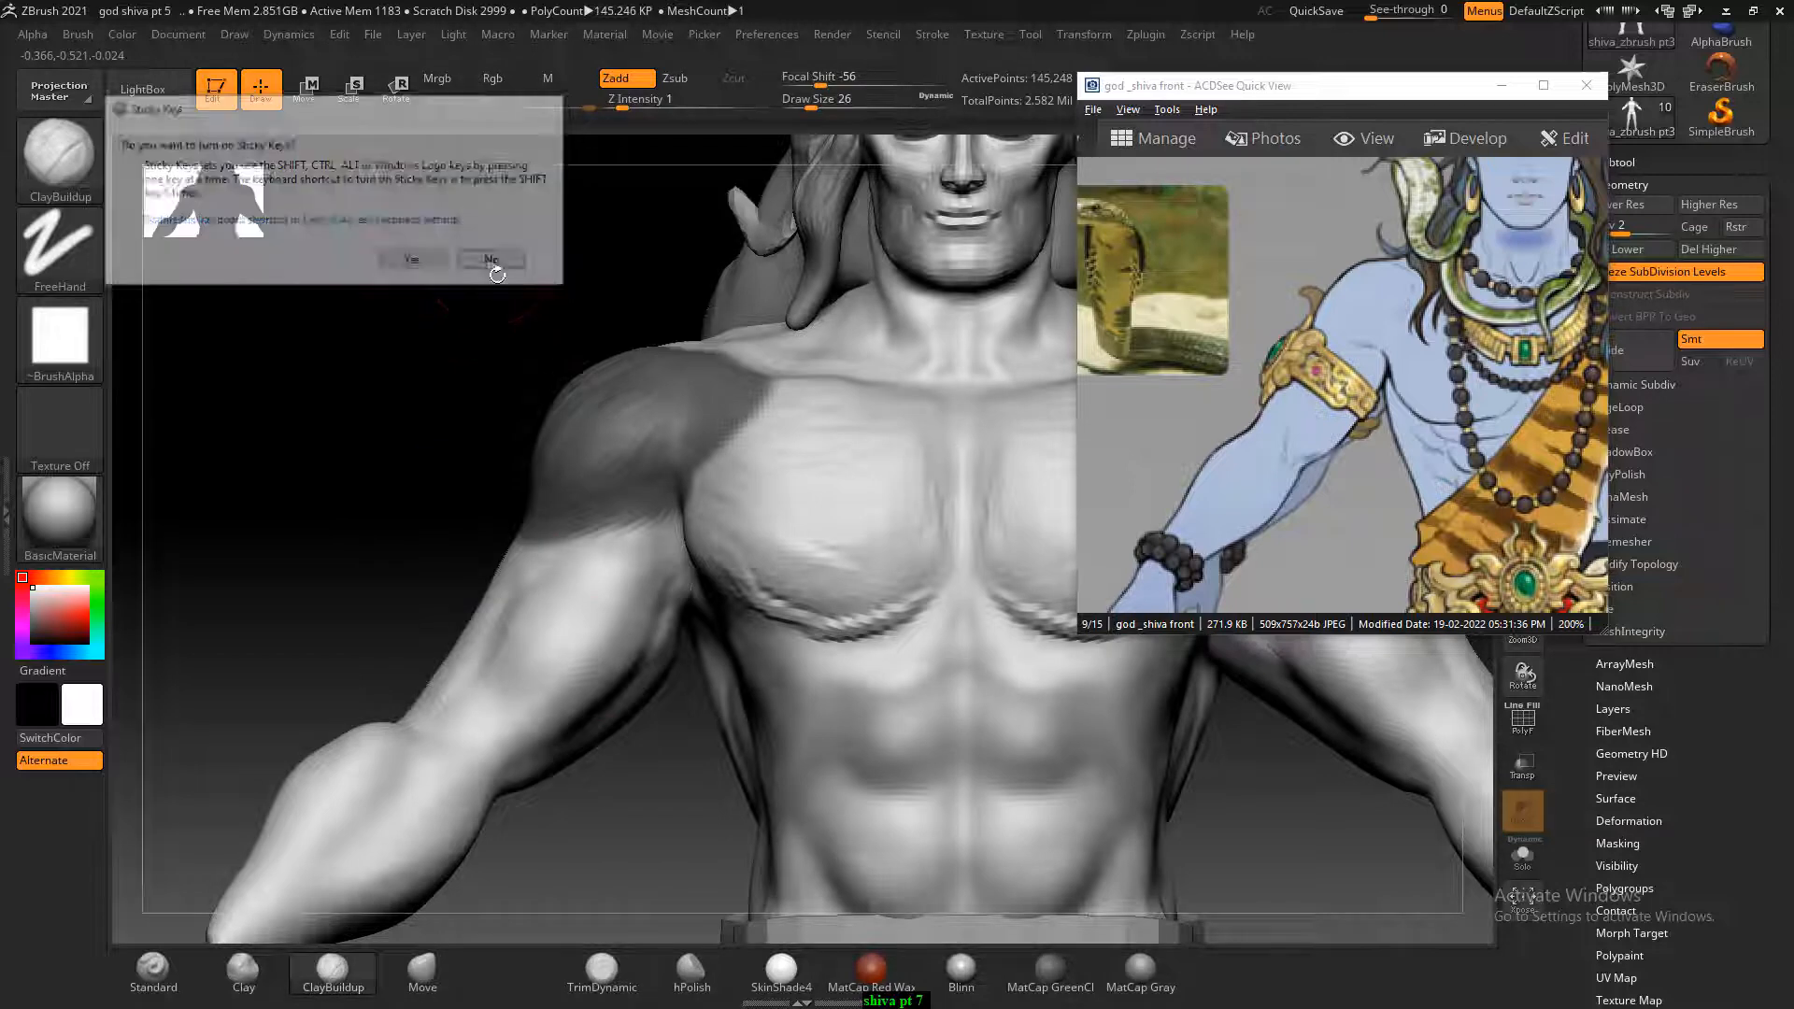
key(shift)
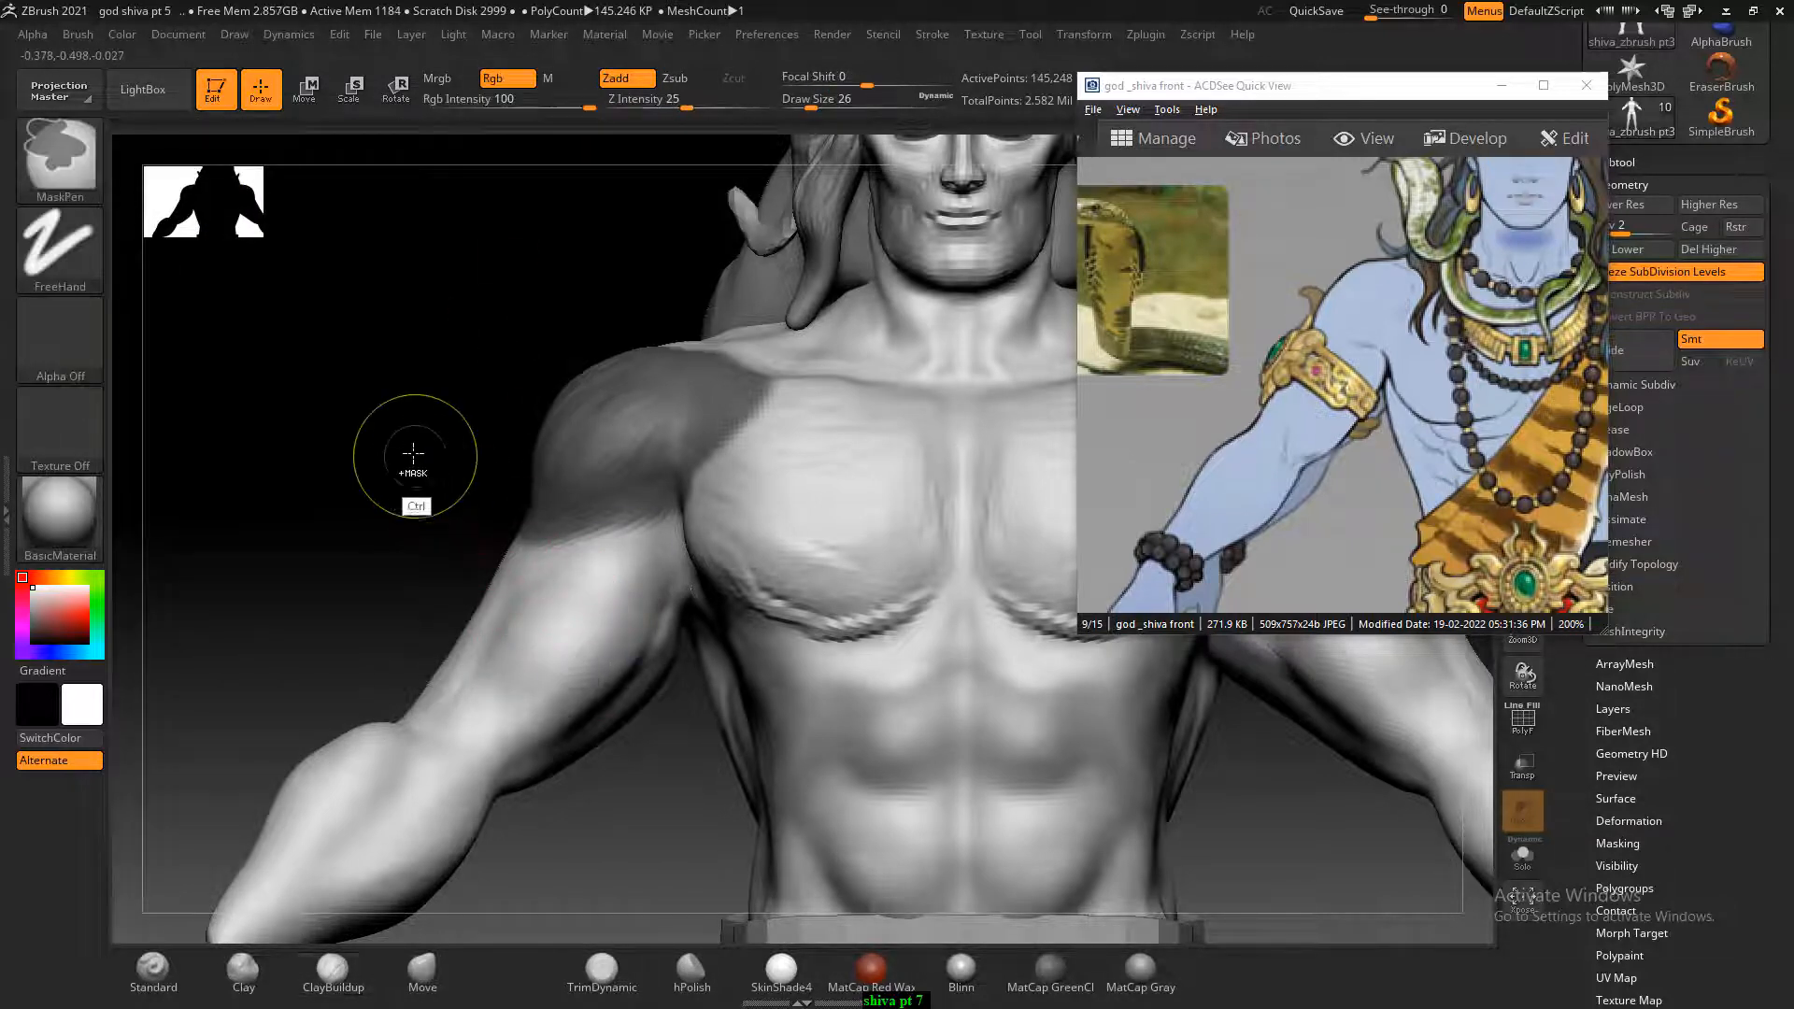
shift+drag(412, 452, 586, 469)
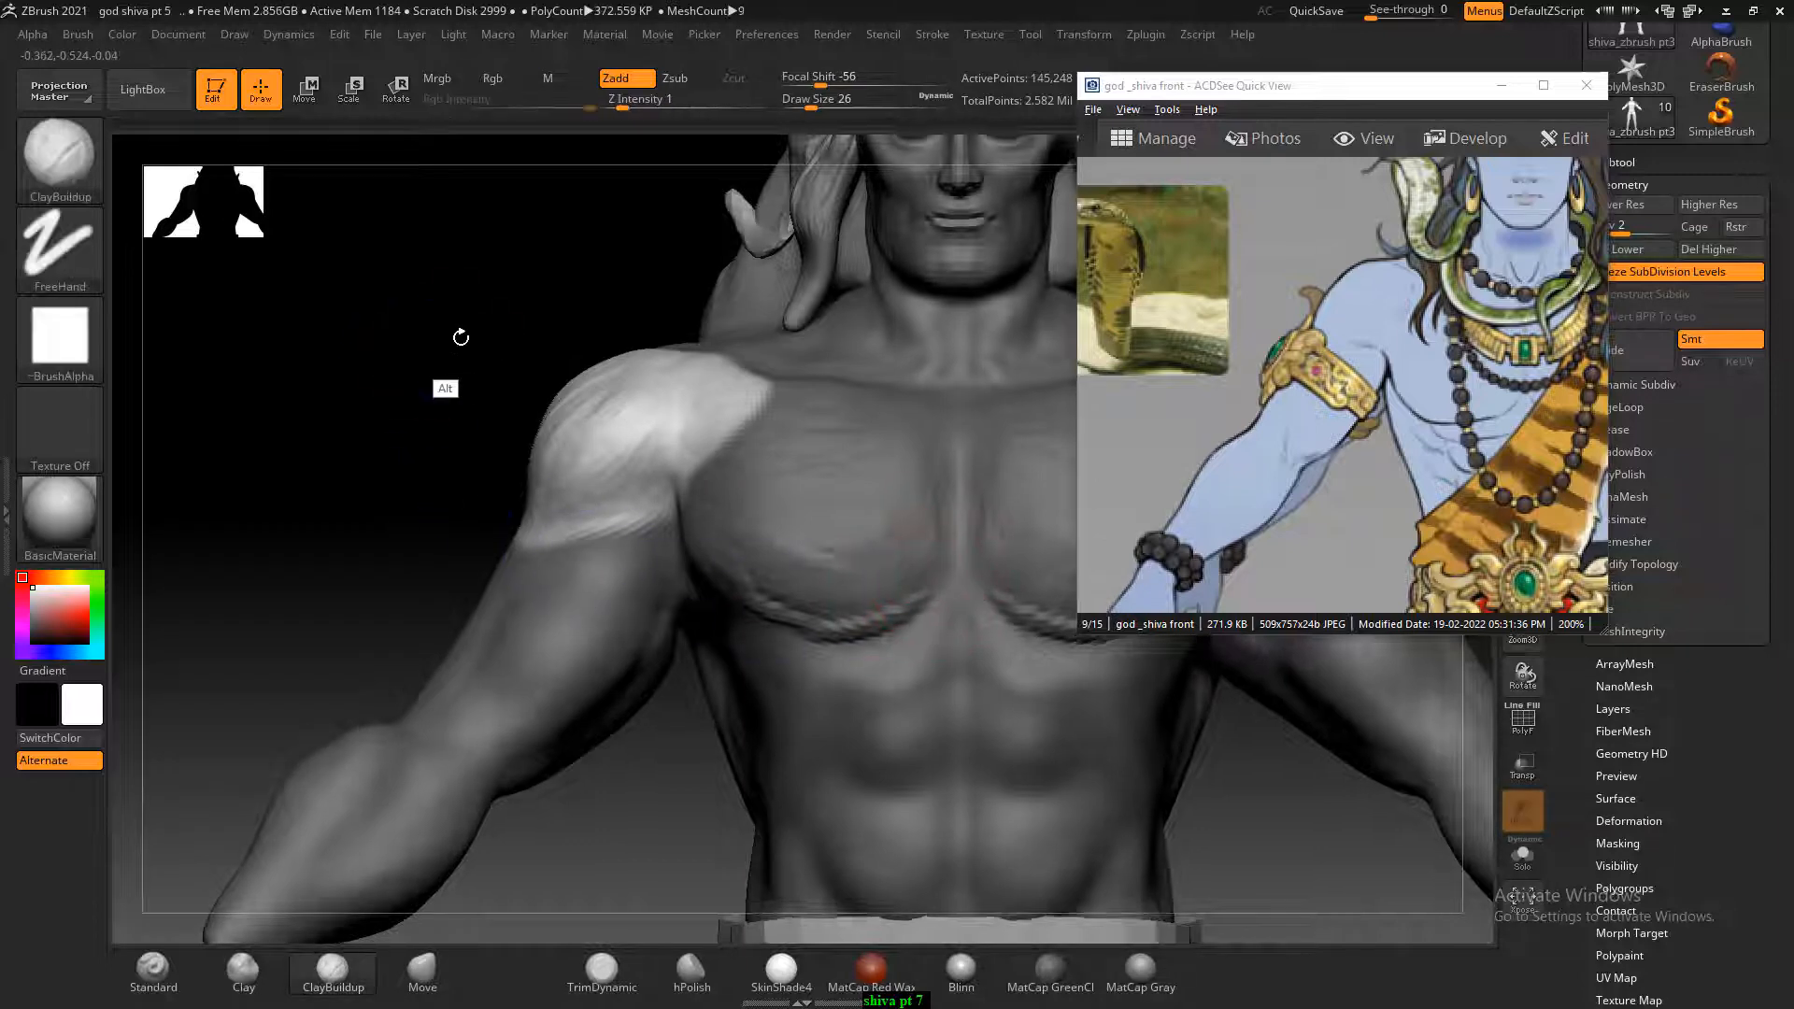
Match the unmasked shoulder contours to the floor reference with the Move brush at draw size 54, and hide both references.
alt+drag(463, 339, 294, 357)
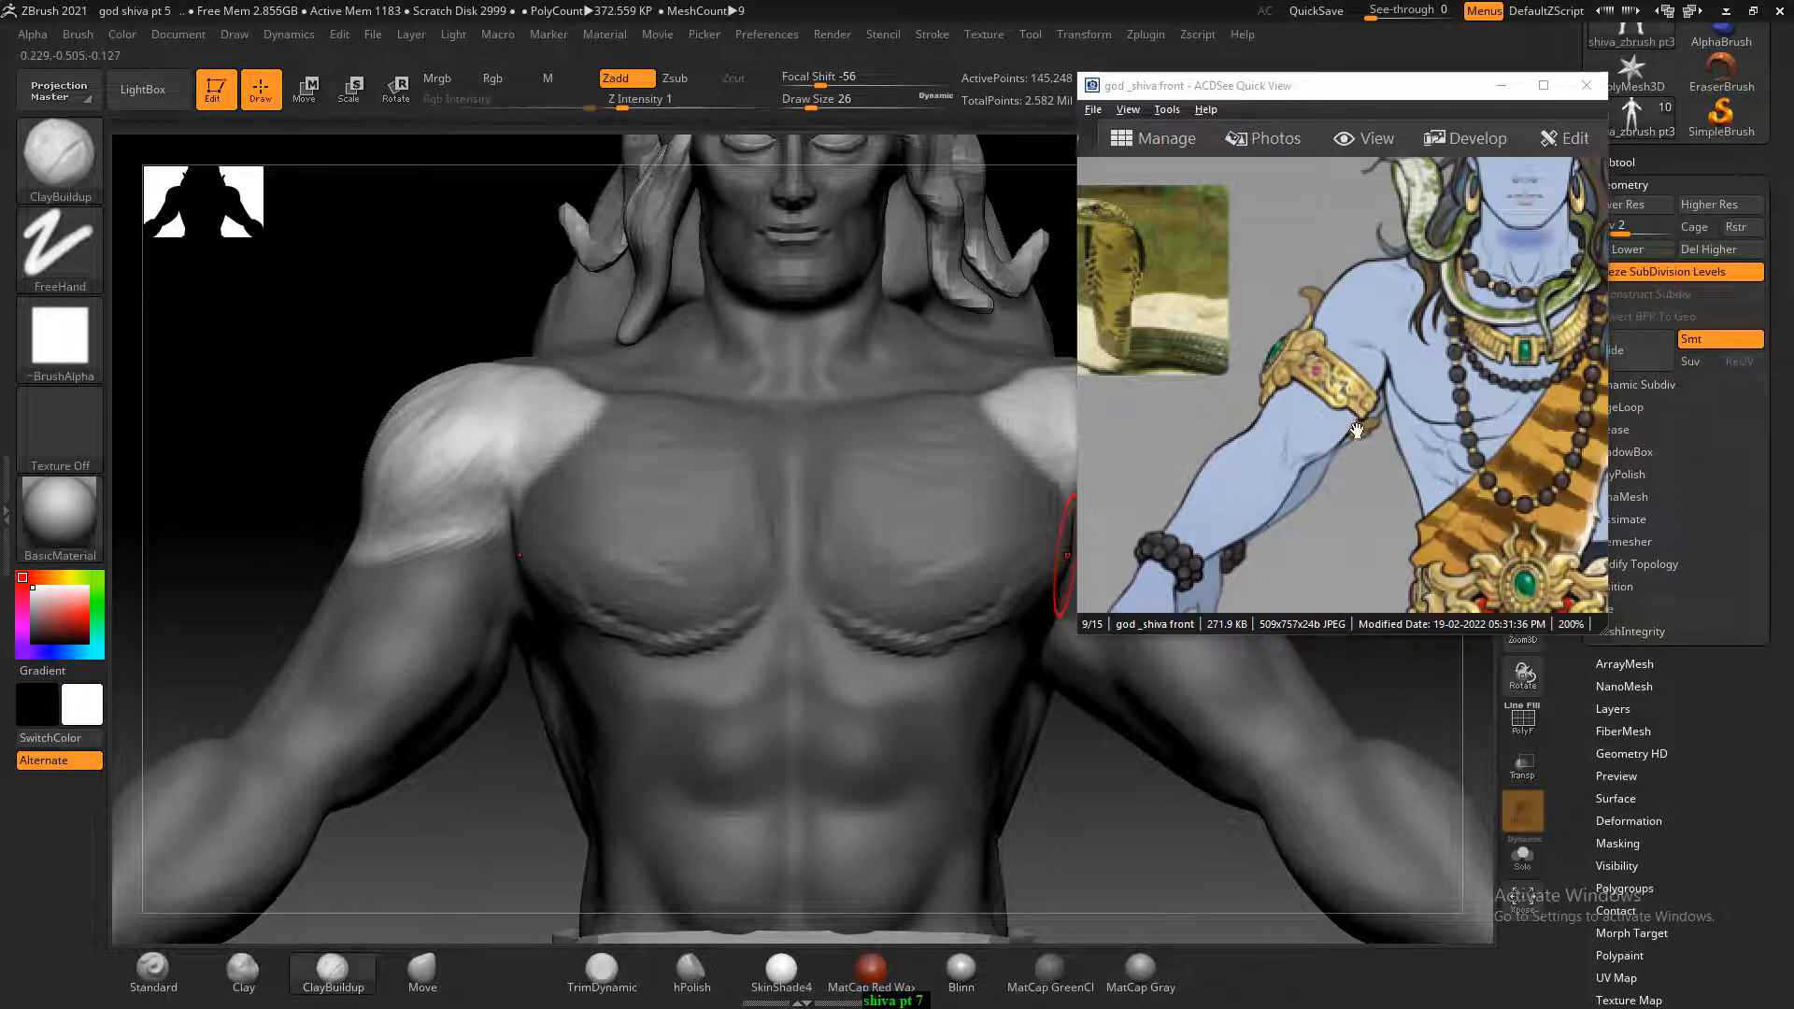
click(1501, 86)
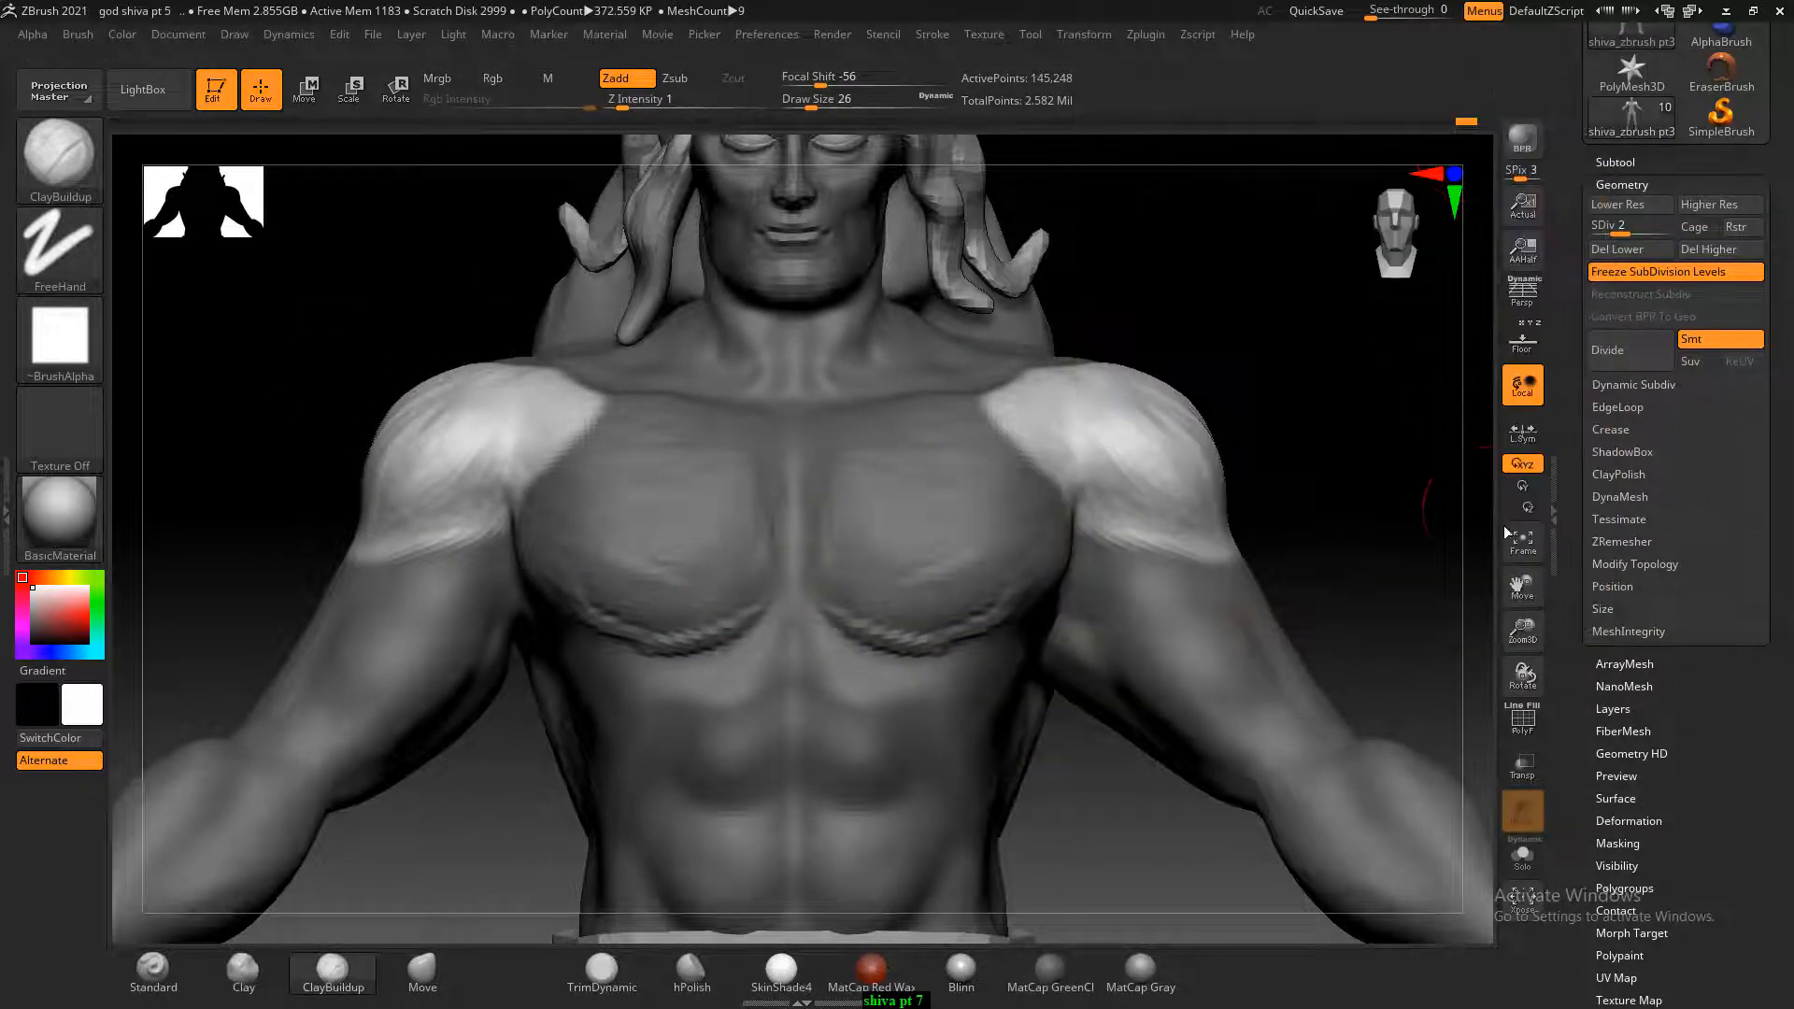
click(1537, 342)
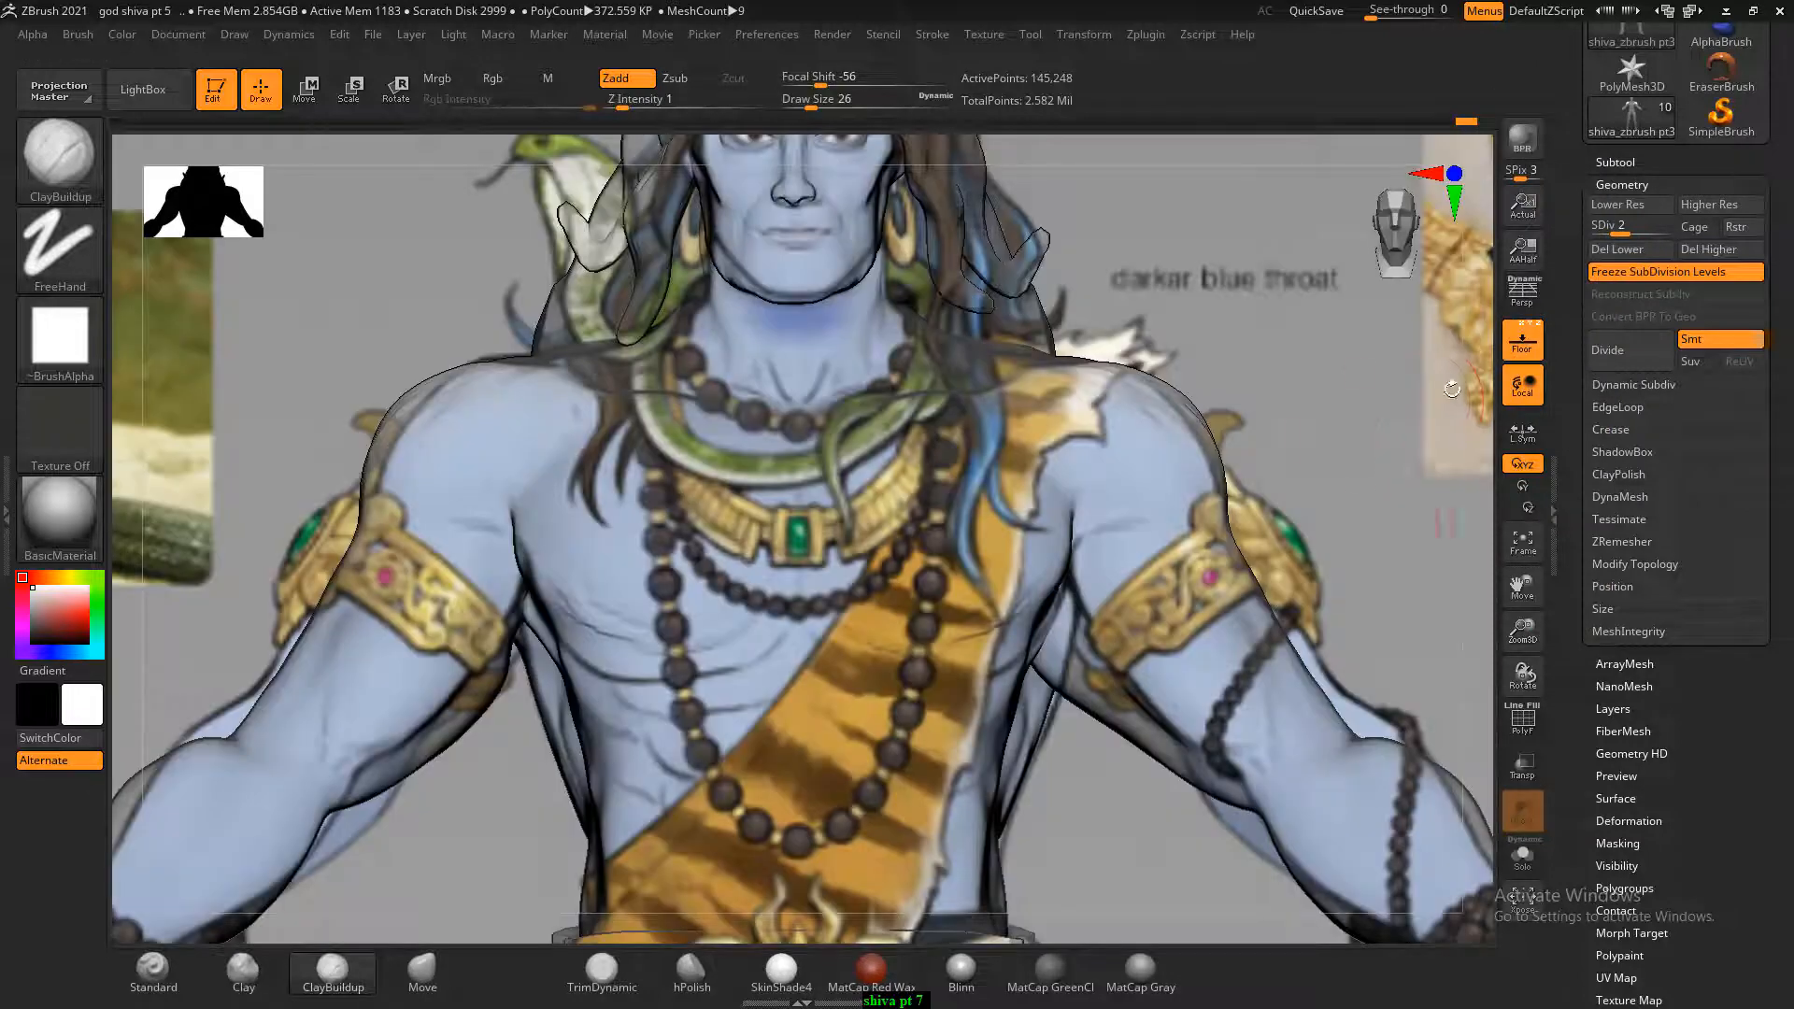
click(444, 993)
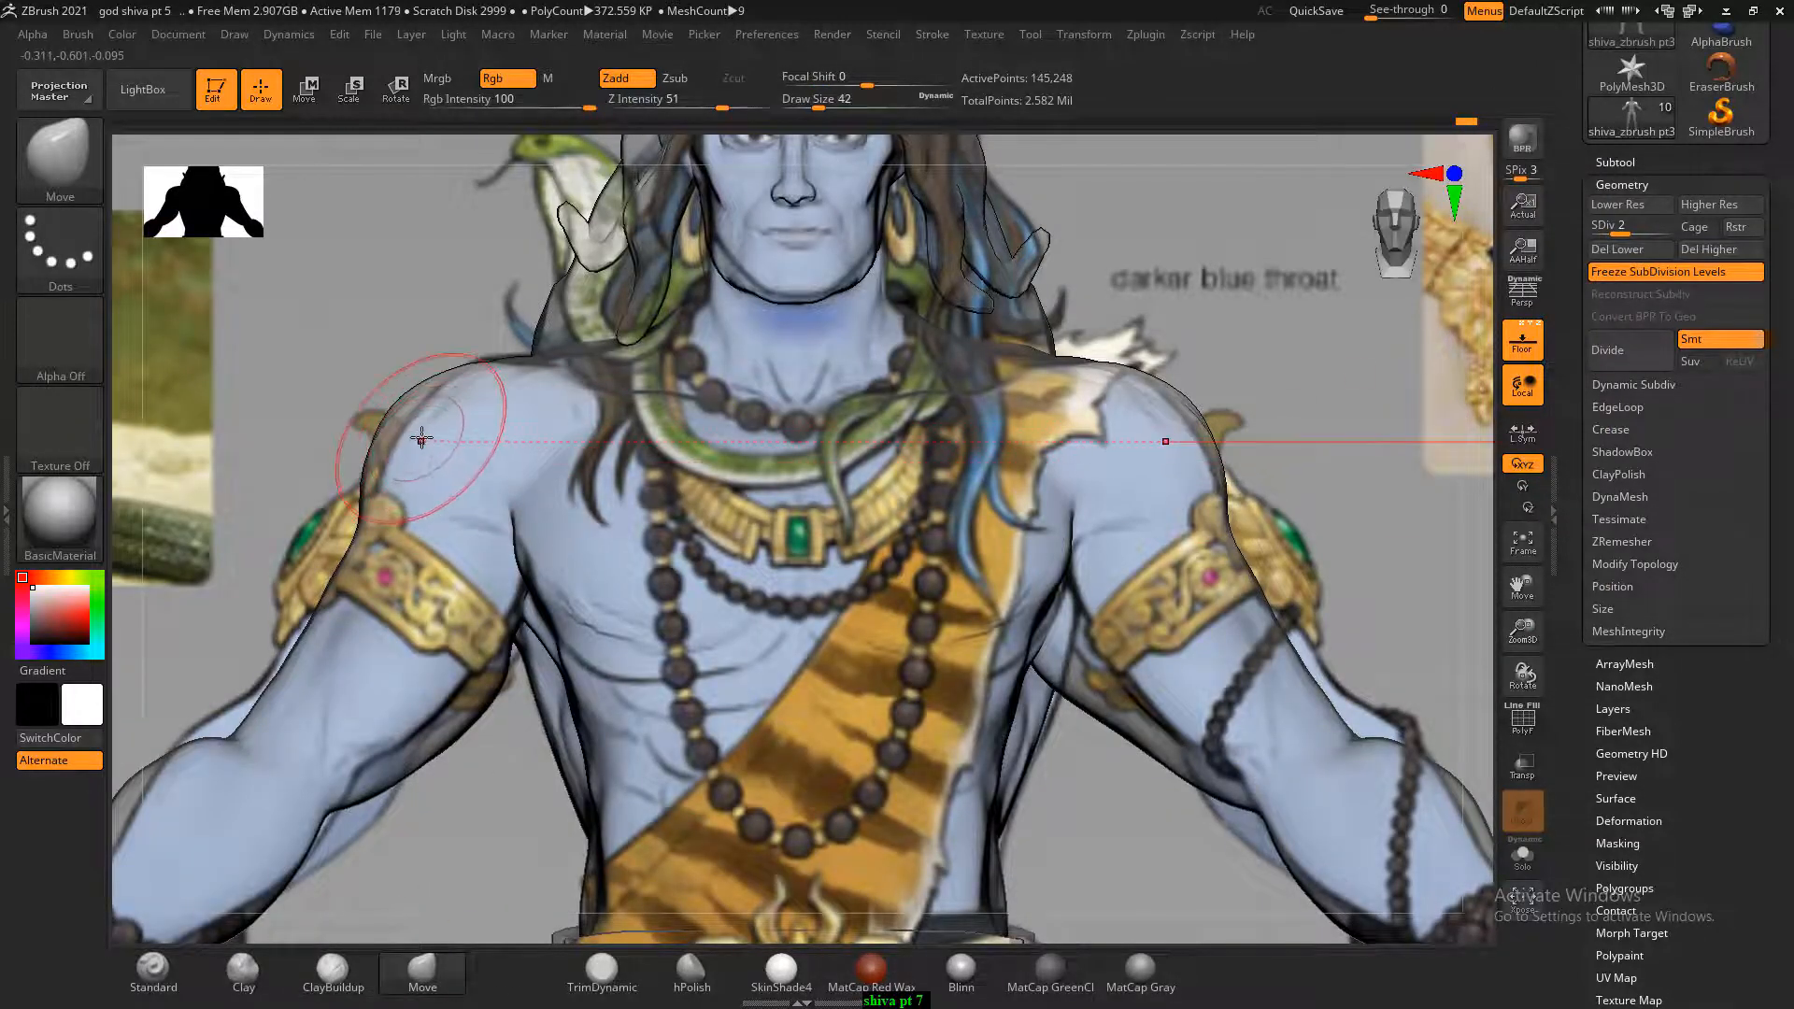
key(])
drag(396, 423, 414, 397)
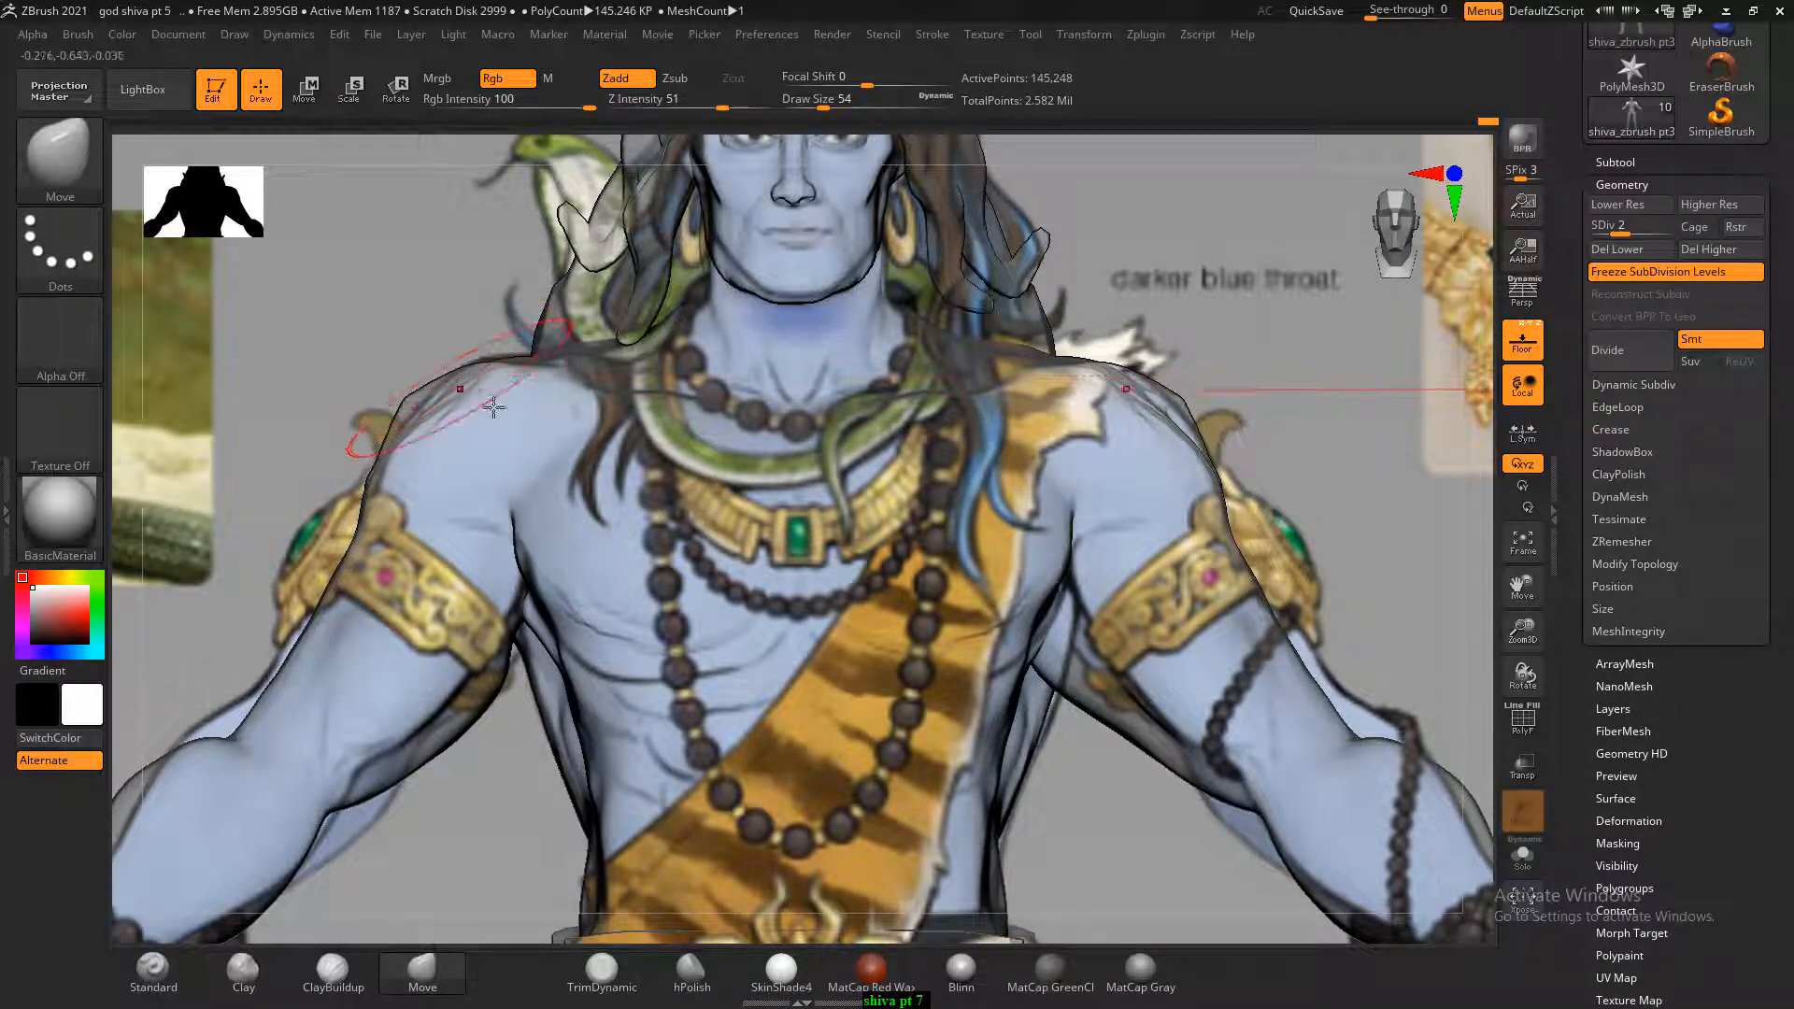
click(1532, 350)
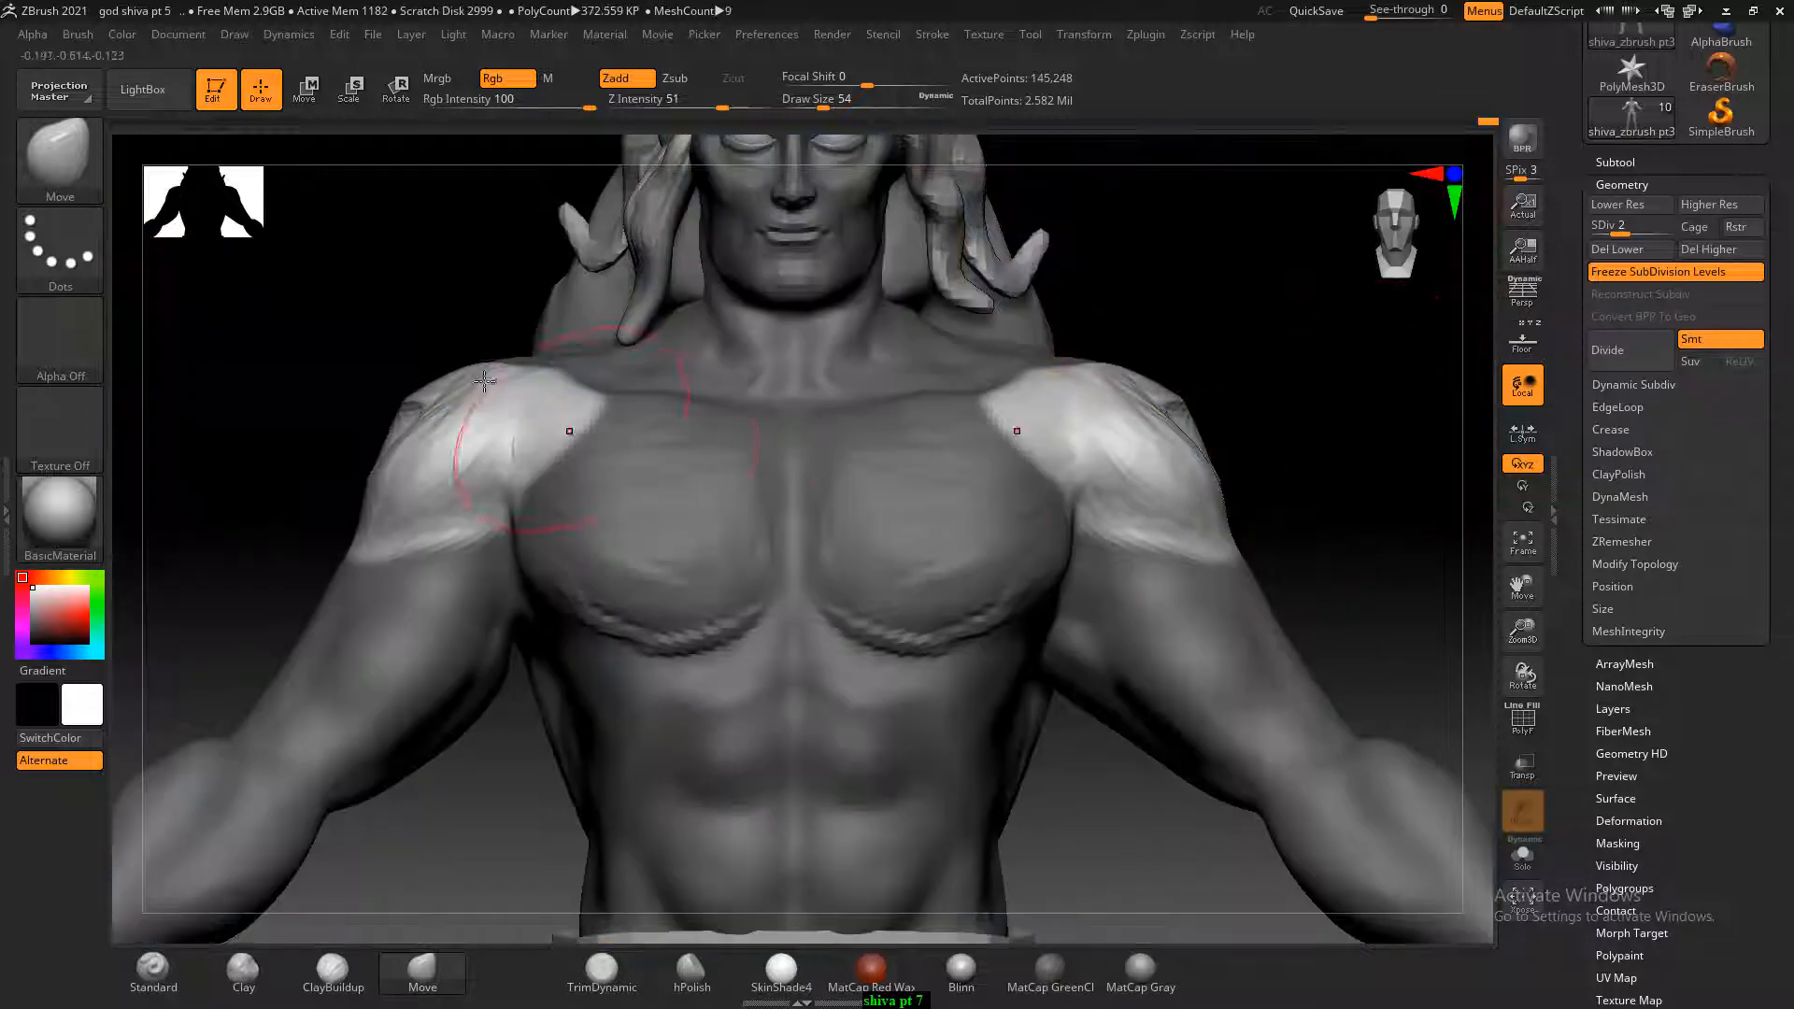
Clear the mask and smooth out the crease on the back of the deltoid.
drag(461, 361, 419, 344)
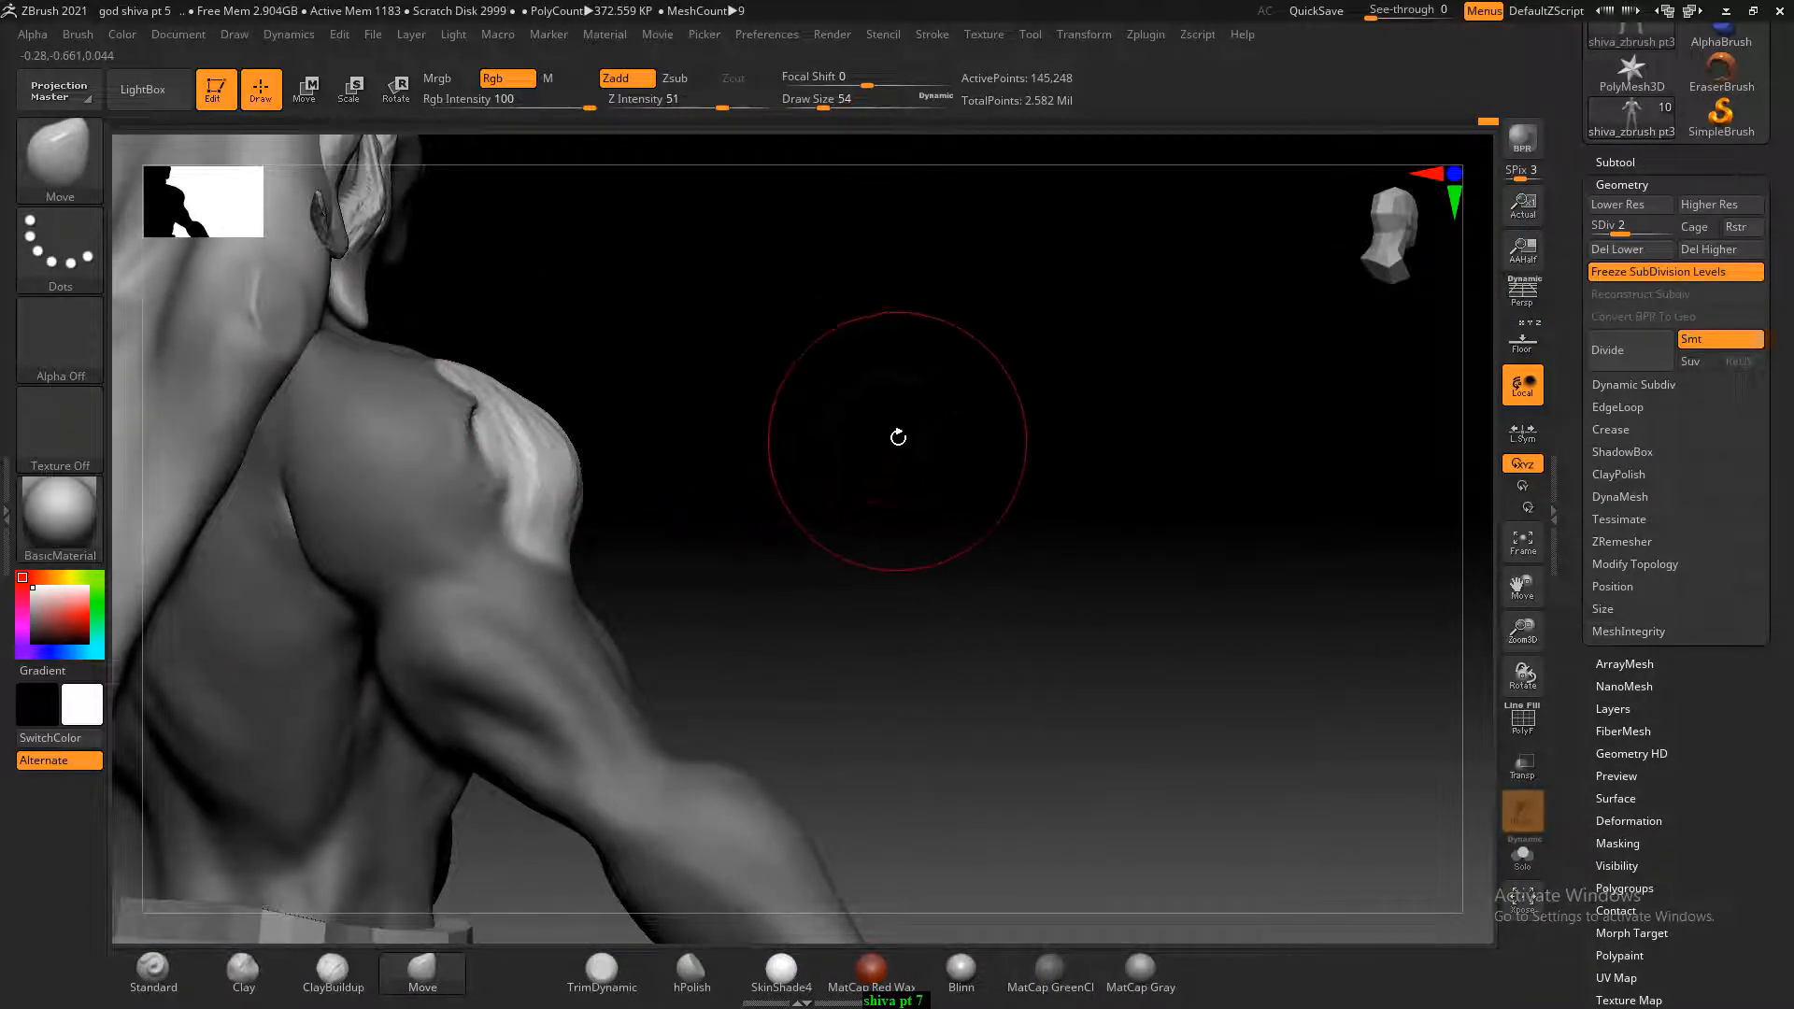
mouse_move(921, 480)
mouse_down()
mouse_move(894, 415)
mouse_move(904, 472)
mouse_up()
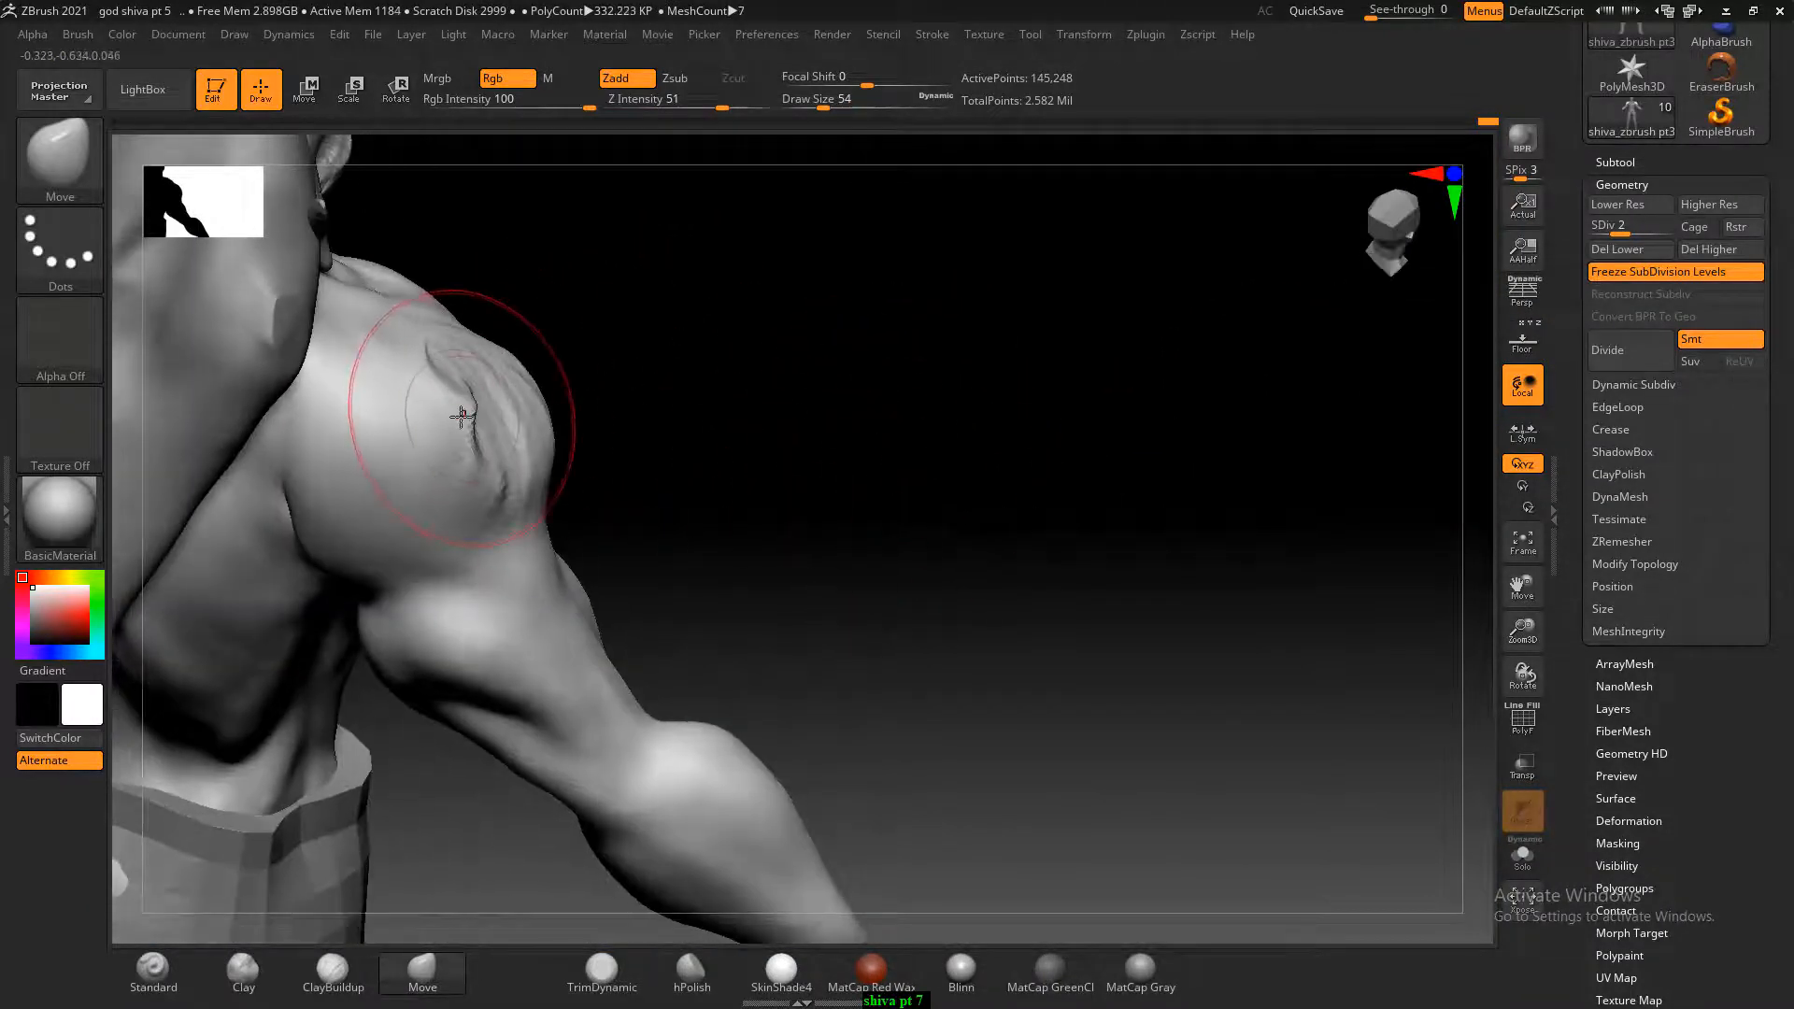
key(shift)
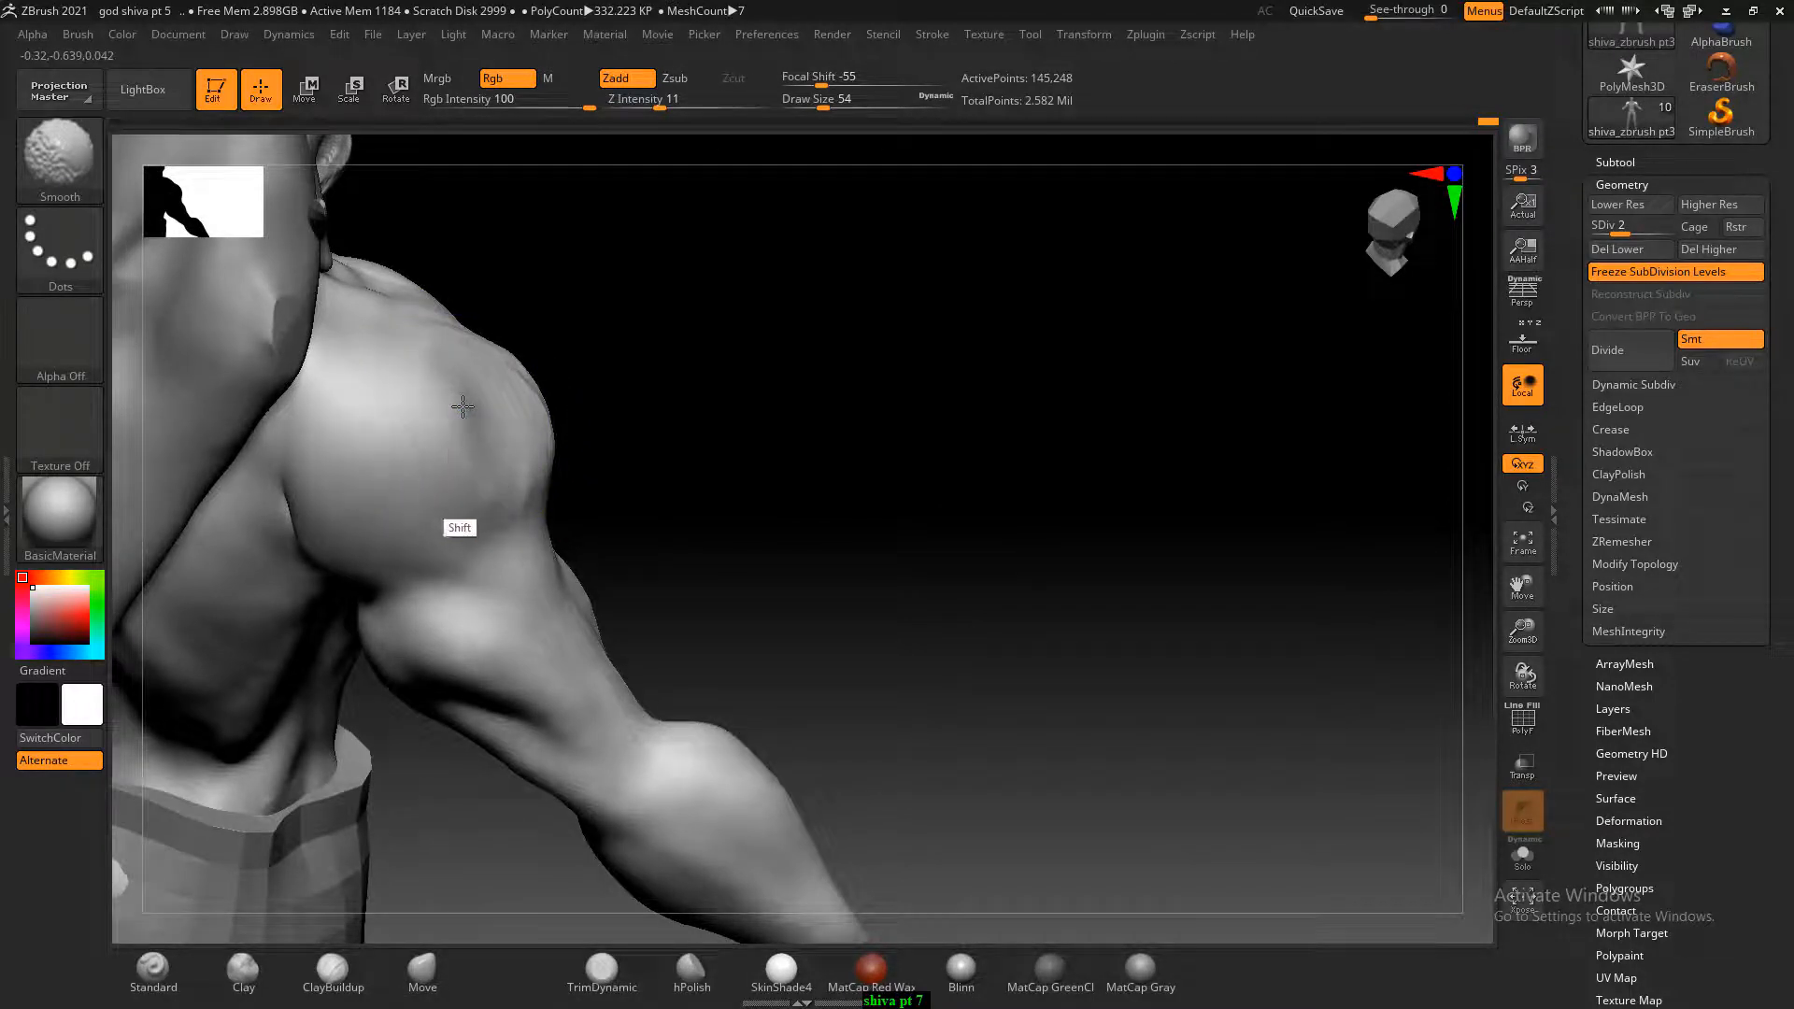
shift+drag(463, 406, 433, 475)
Smooth the front of the deltoids and the pectorals, including the rough lower chest edges.
mouse_move(920, 458)
mouse_down()
mouse_move(801, 457)
mouse_move(901, 448)
mouse_move(1021, 369)
mouse_move(993, 496)
mouse_up()
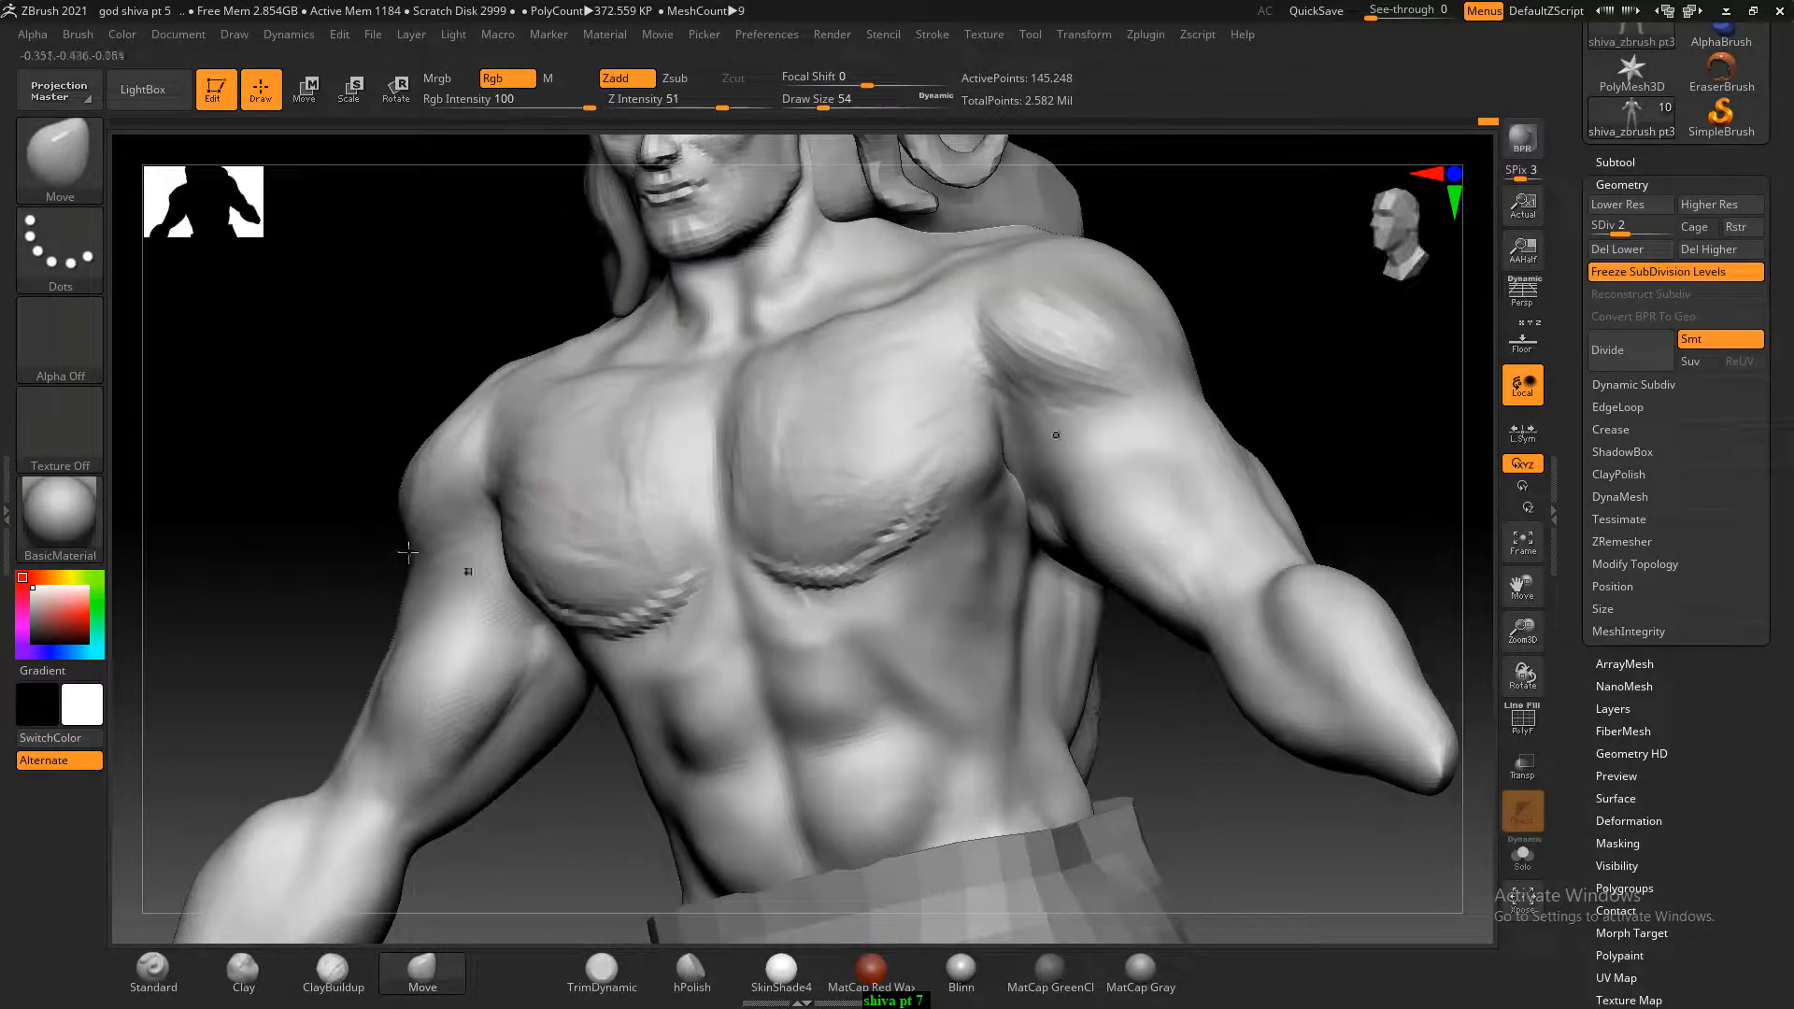
shift+drag(408, 553, 396, 464)
mouse_move(750, 435)
shift+mouse_down()
mouse_move(793, 521)
mouse_move(558, 549)
shift+mouse_up()
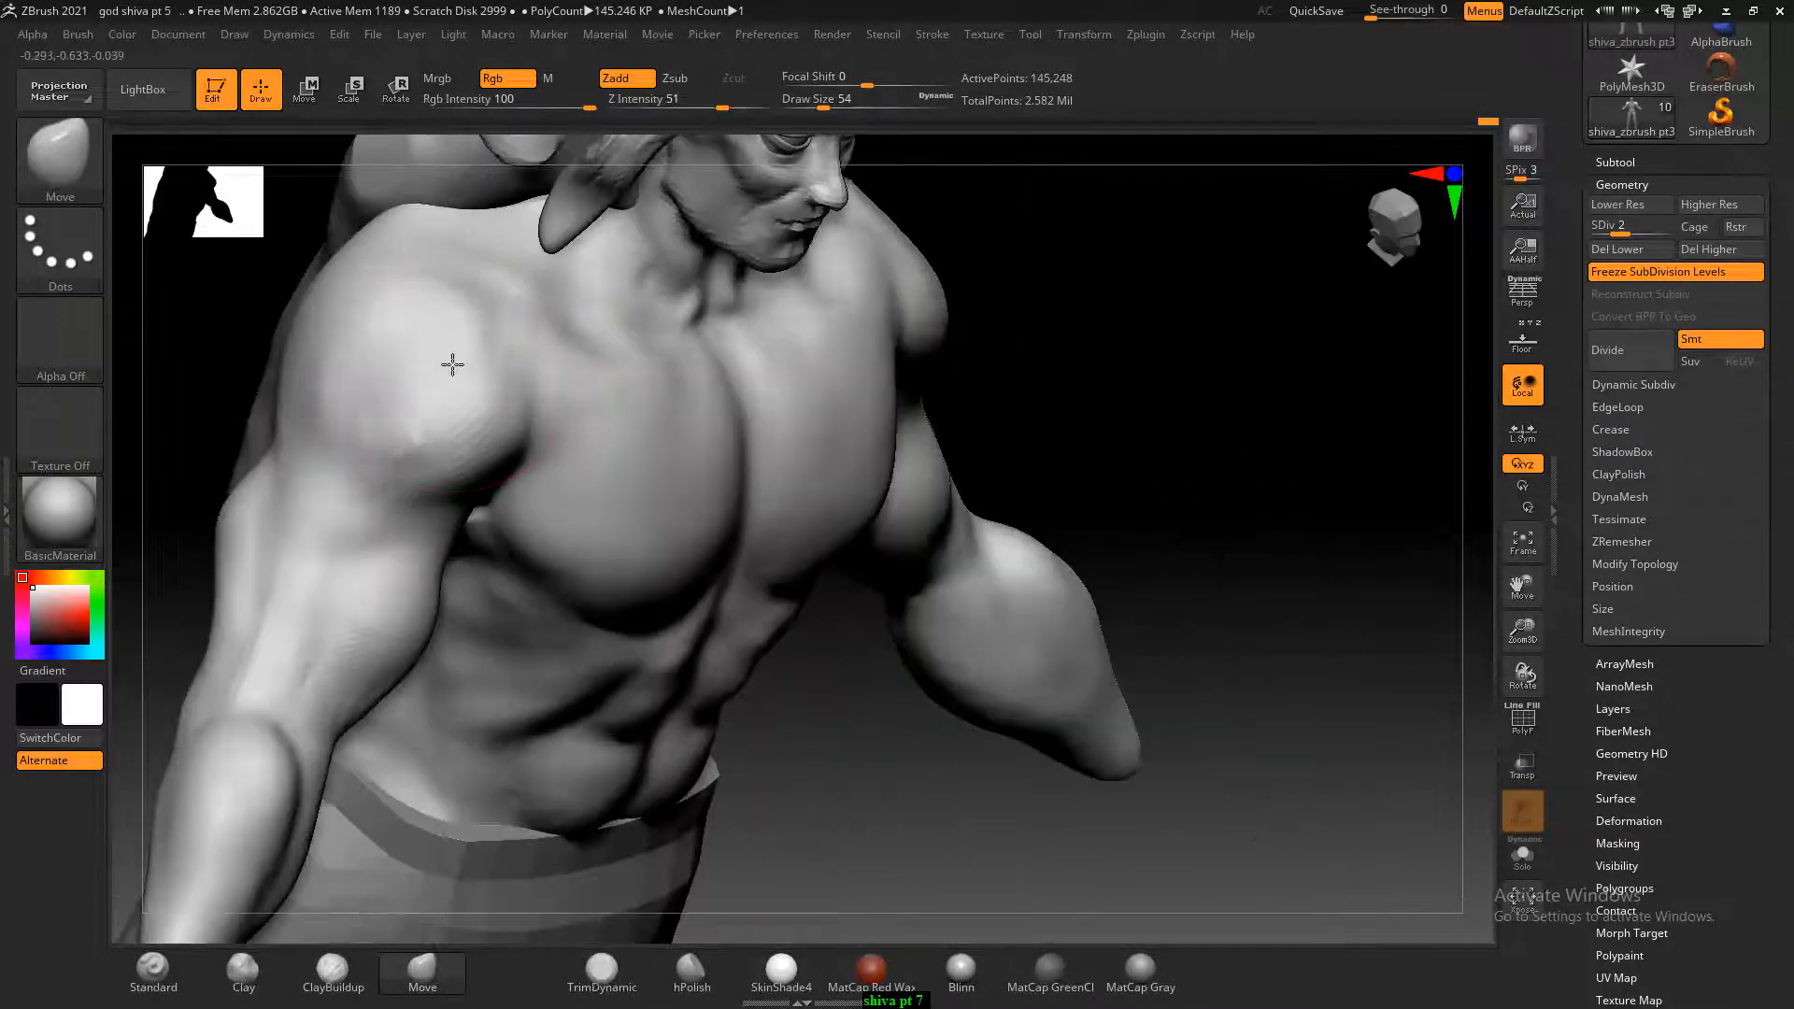
mouse_move(1220, 411)
mouse_down()
mouse_move(1181, 429)
mouse_move(1205, 383)
mouse_up()
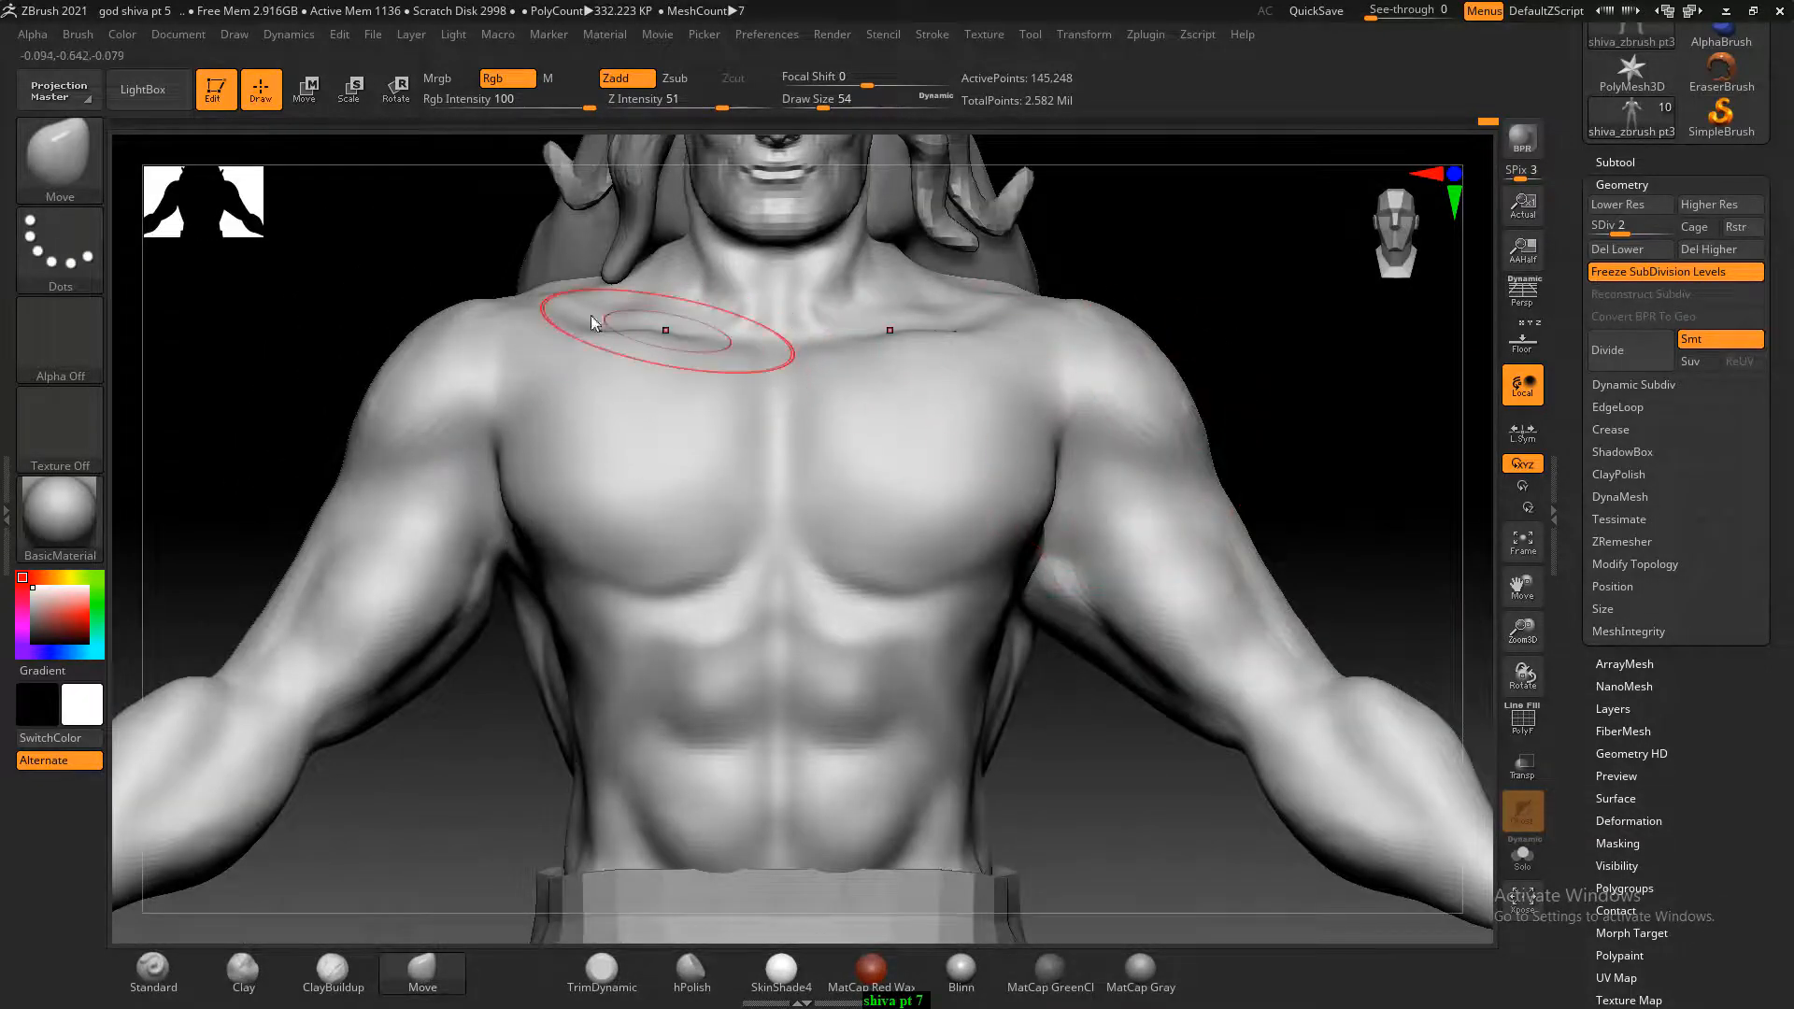
Switch to File Explorer and open the ZBrush Digital Sculpting Human Anatomy folder within male anatomy with muscles, Drawing the Human Head.
key(alt+Tab)
click(687, 258)
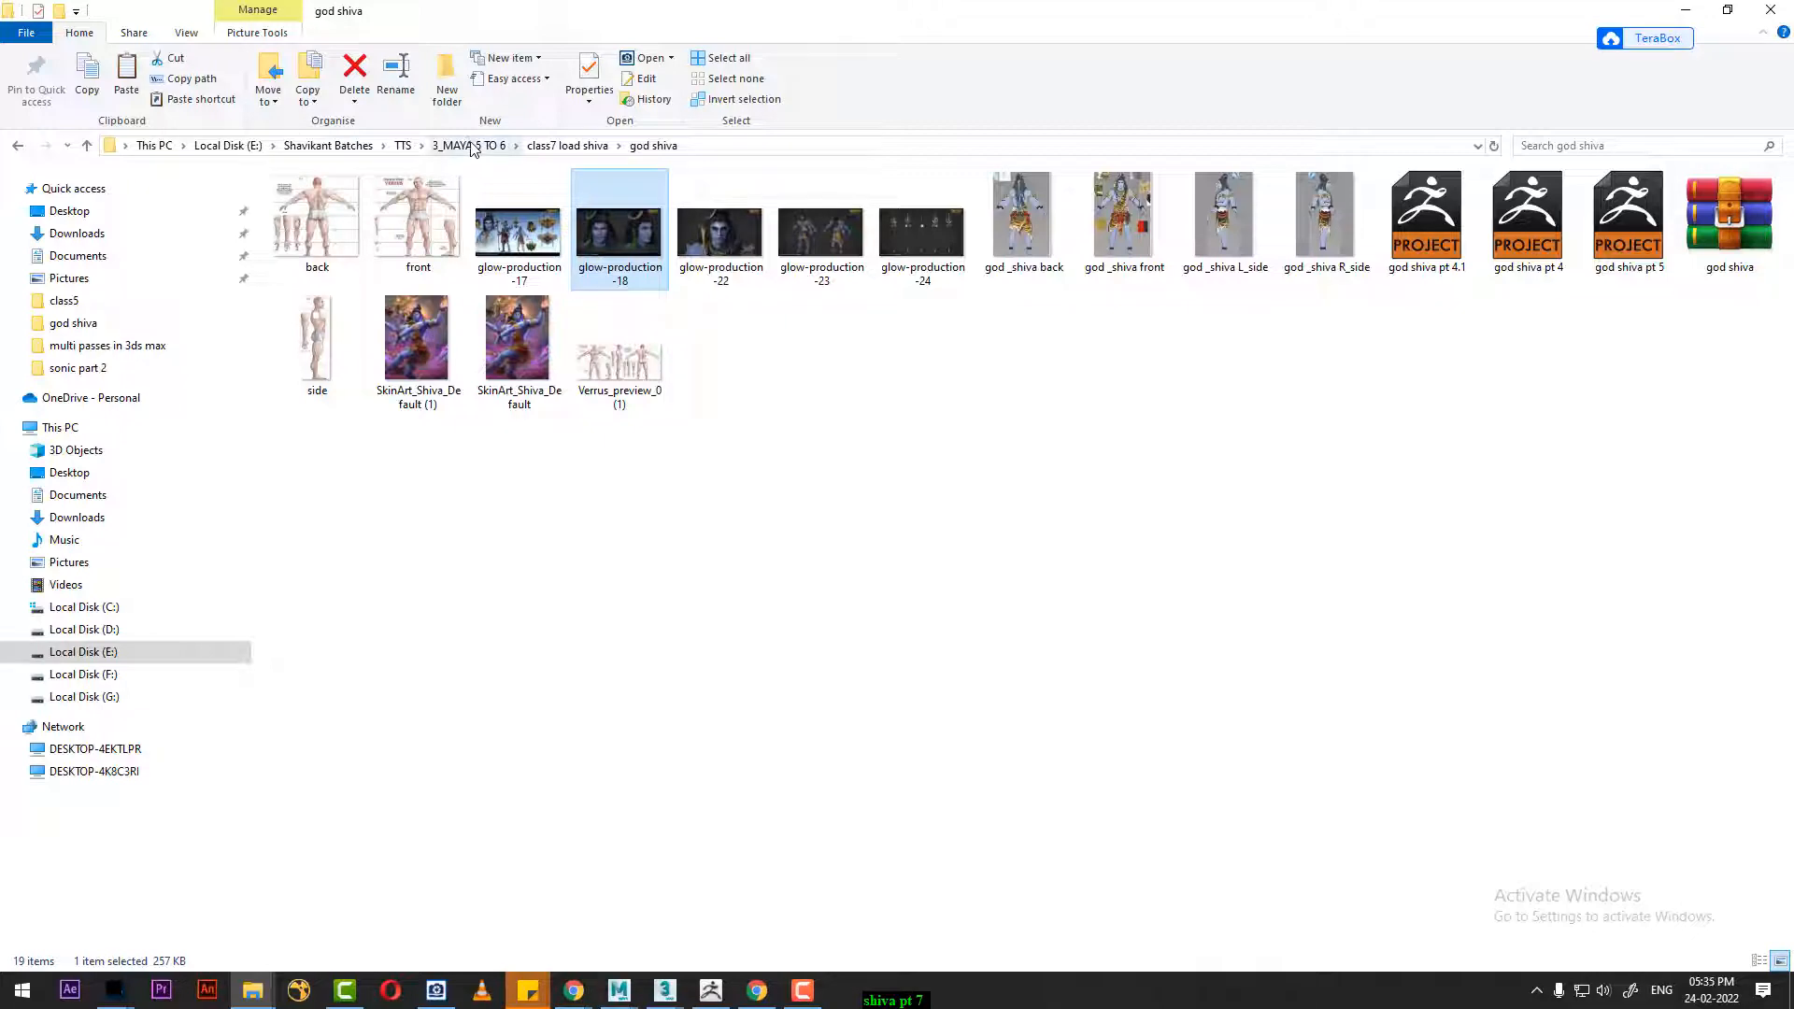
click(558, 147)
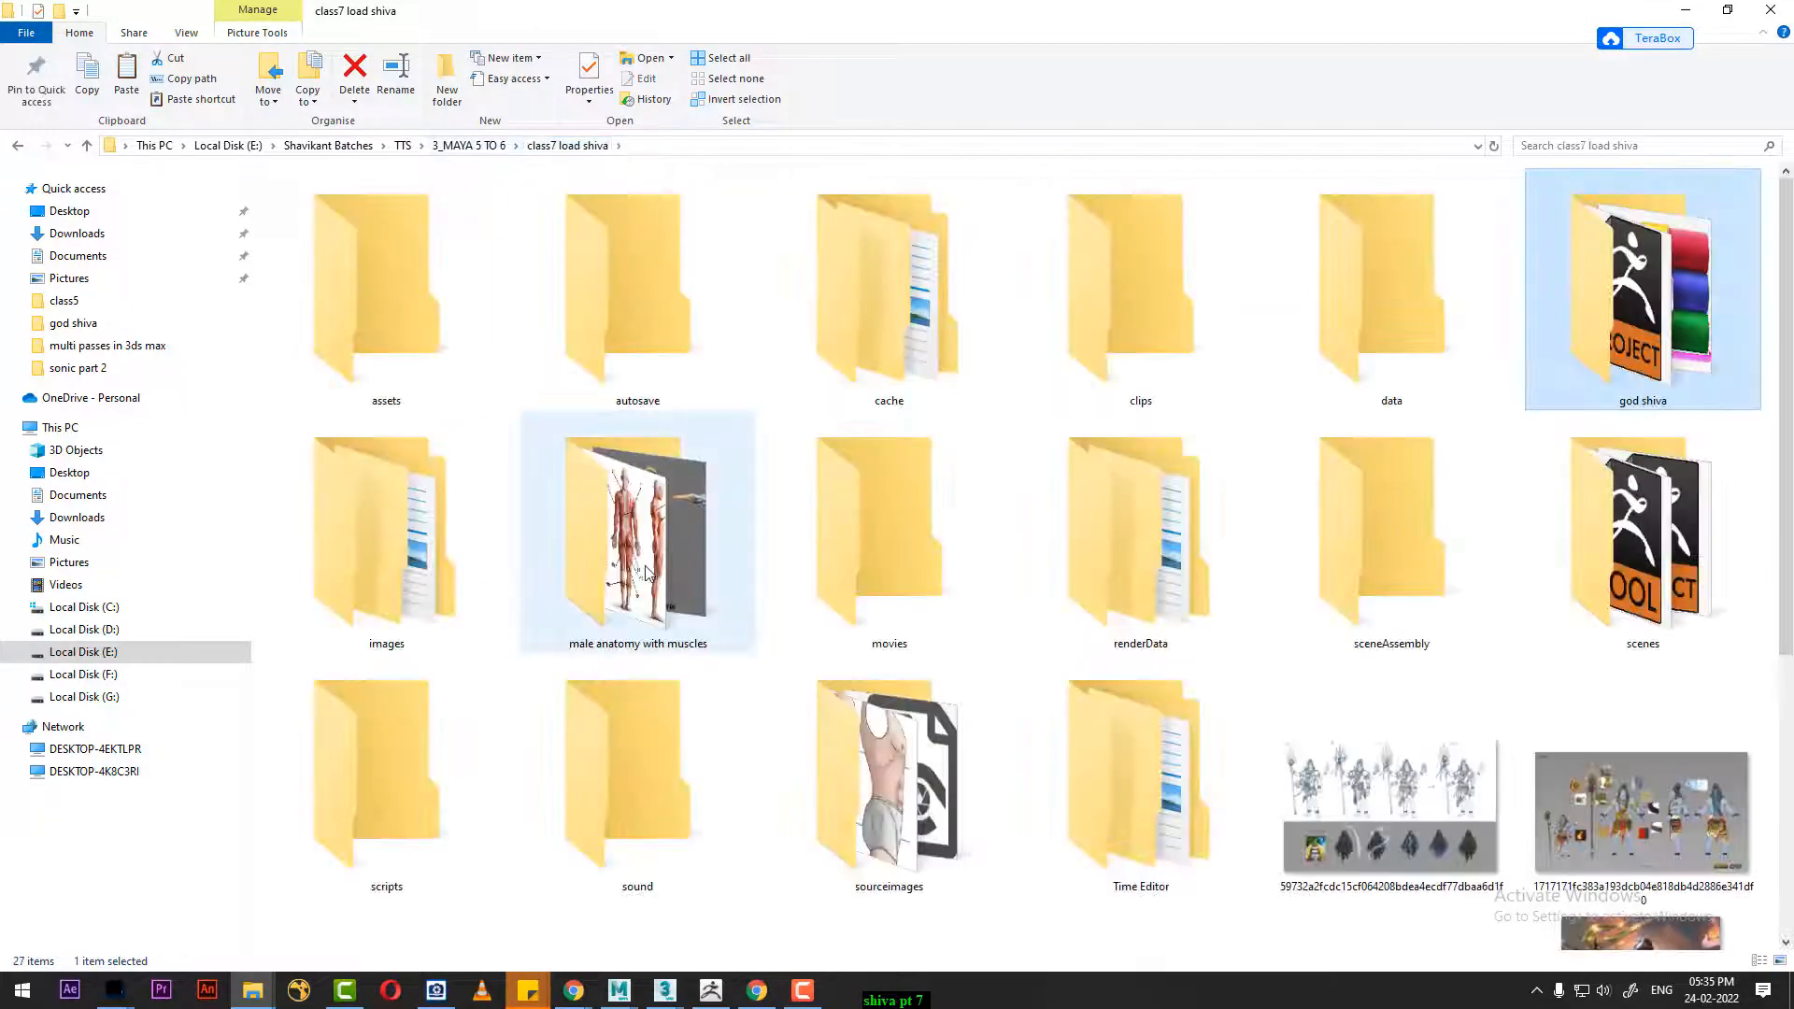
double_click(307, 213)
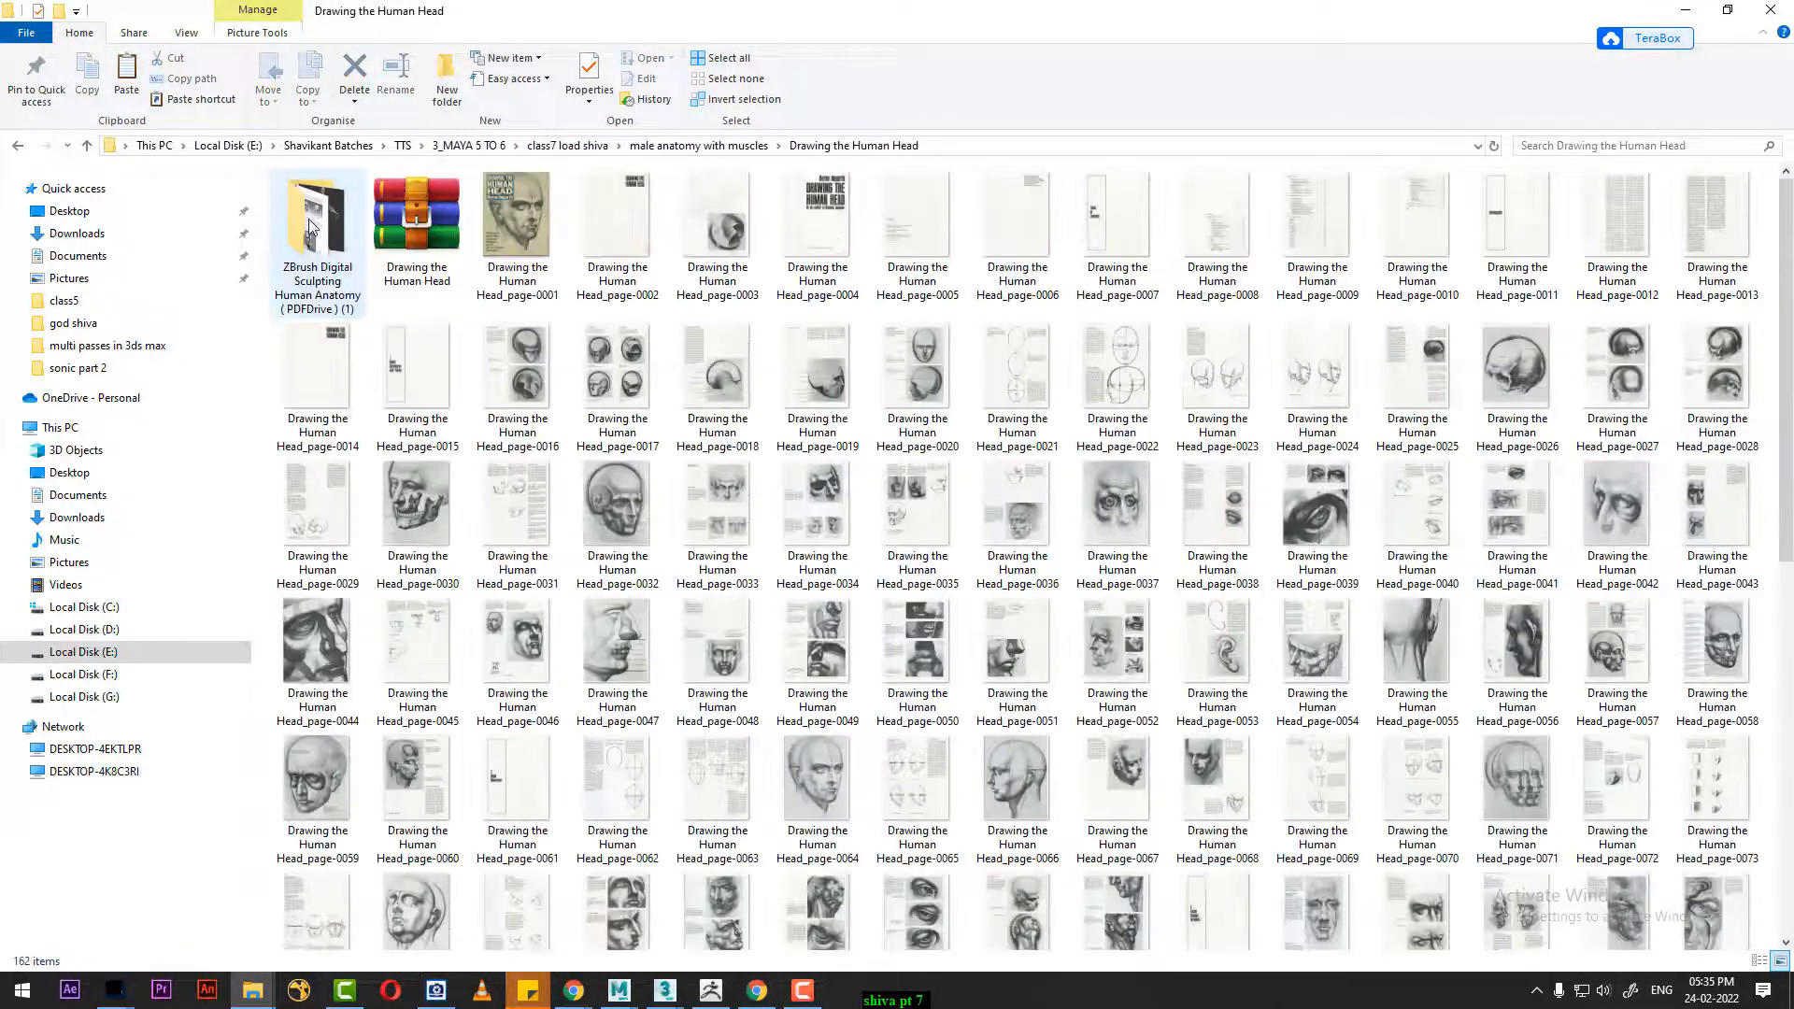
double_click(315, 229)
Open the chapter four cover, page-146, in the image viewer over the sculpt and browse to the torso masses on page-149.
scroll(1040, 592, down, 2)
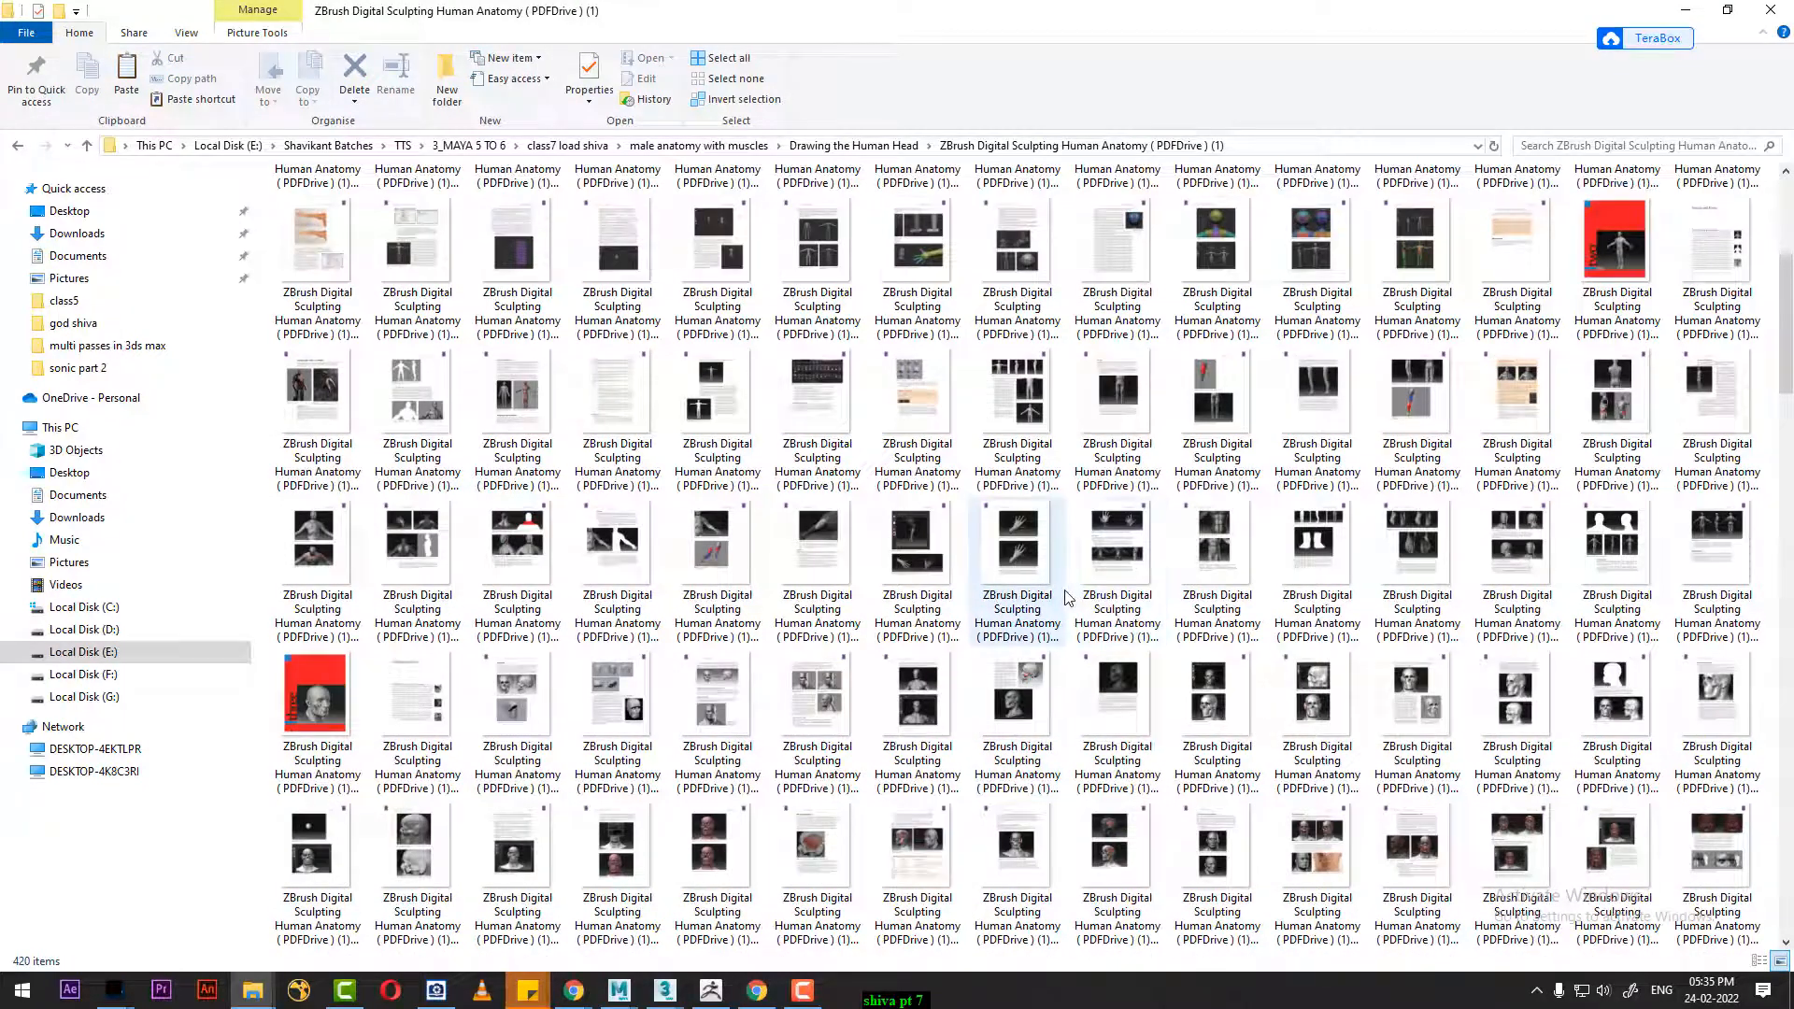
scroll(1069, 598, down, 3)
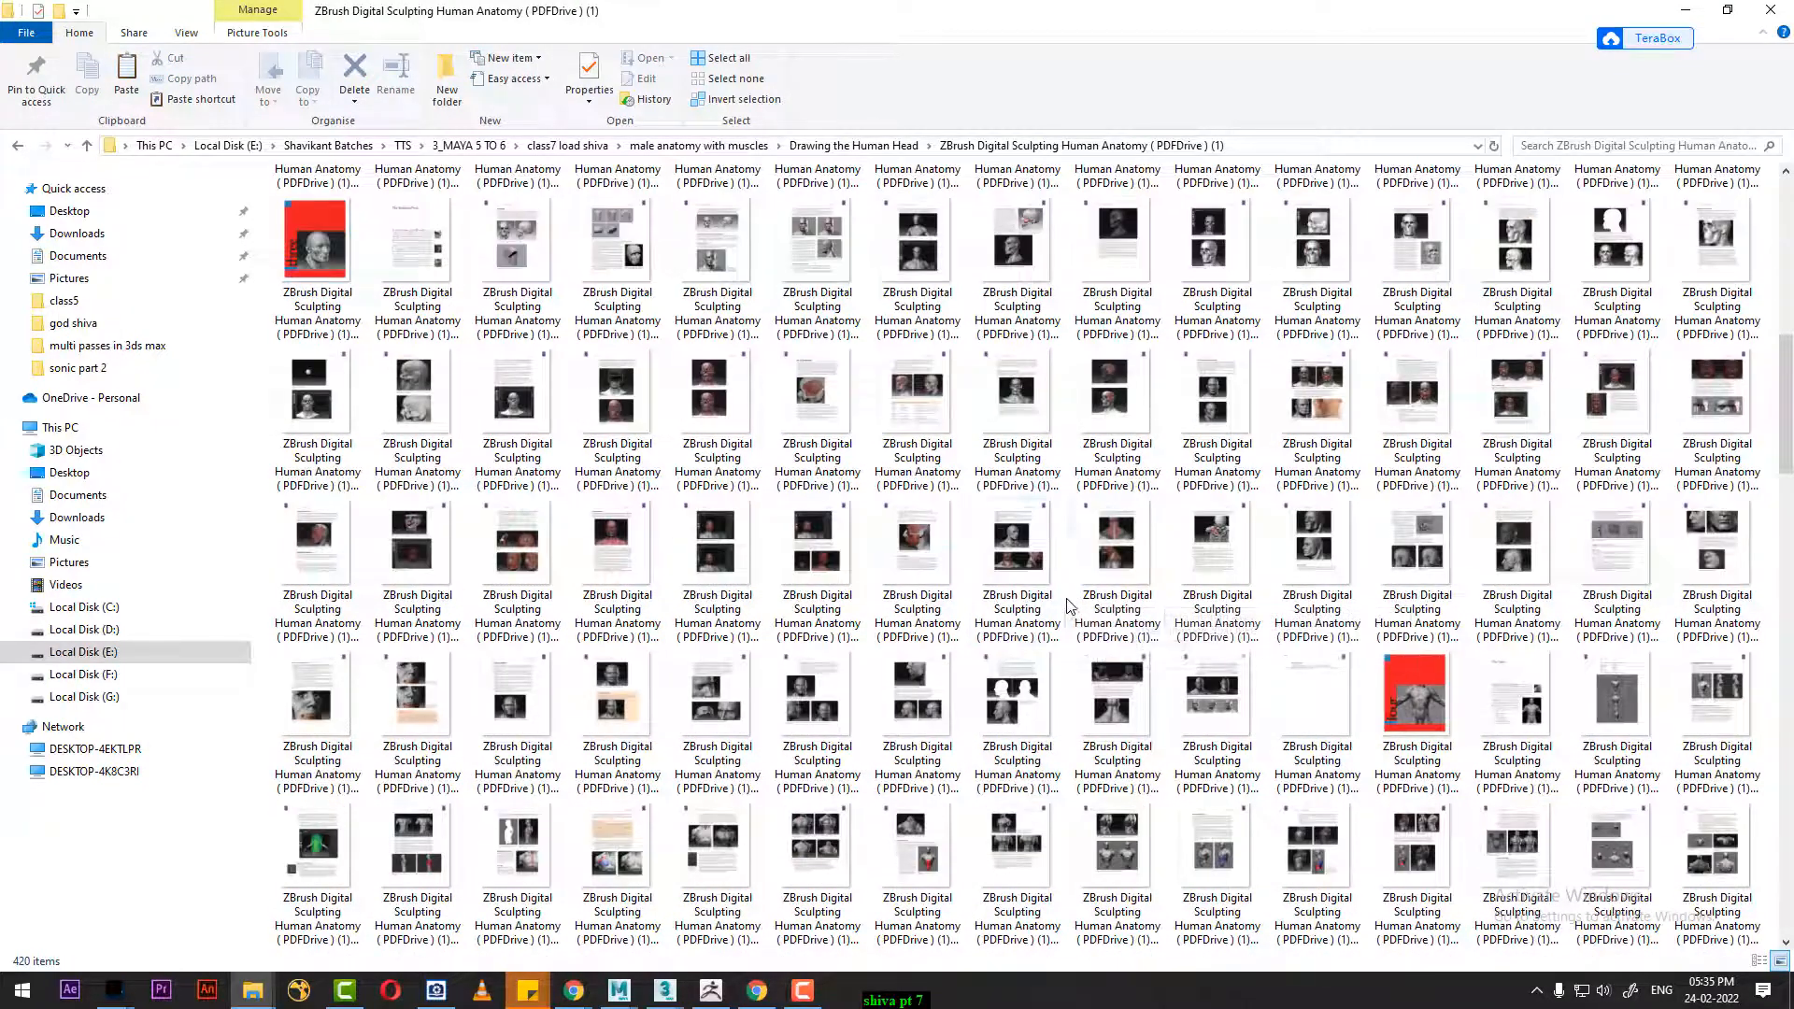
double_click(1411, 710)
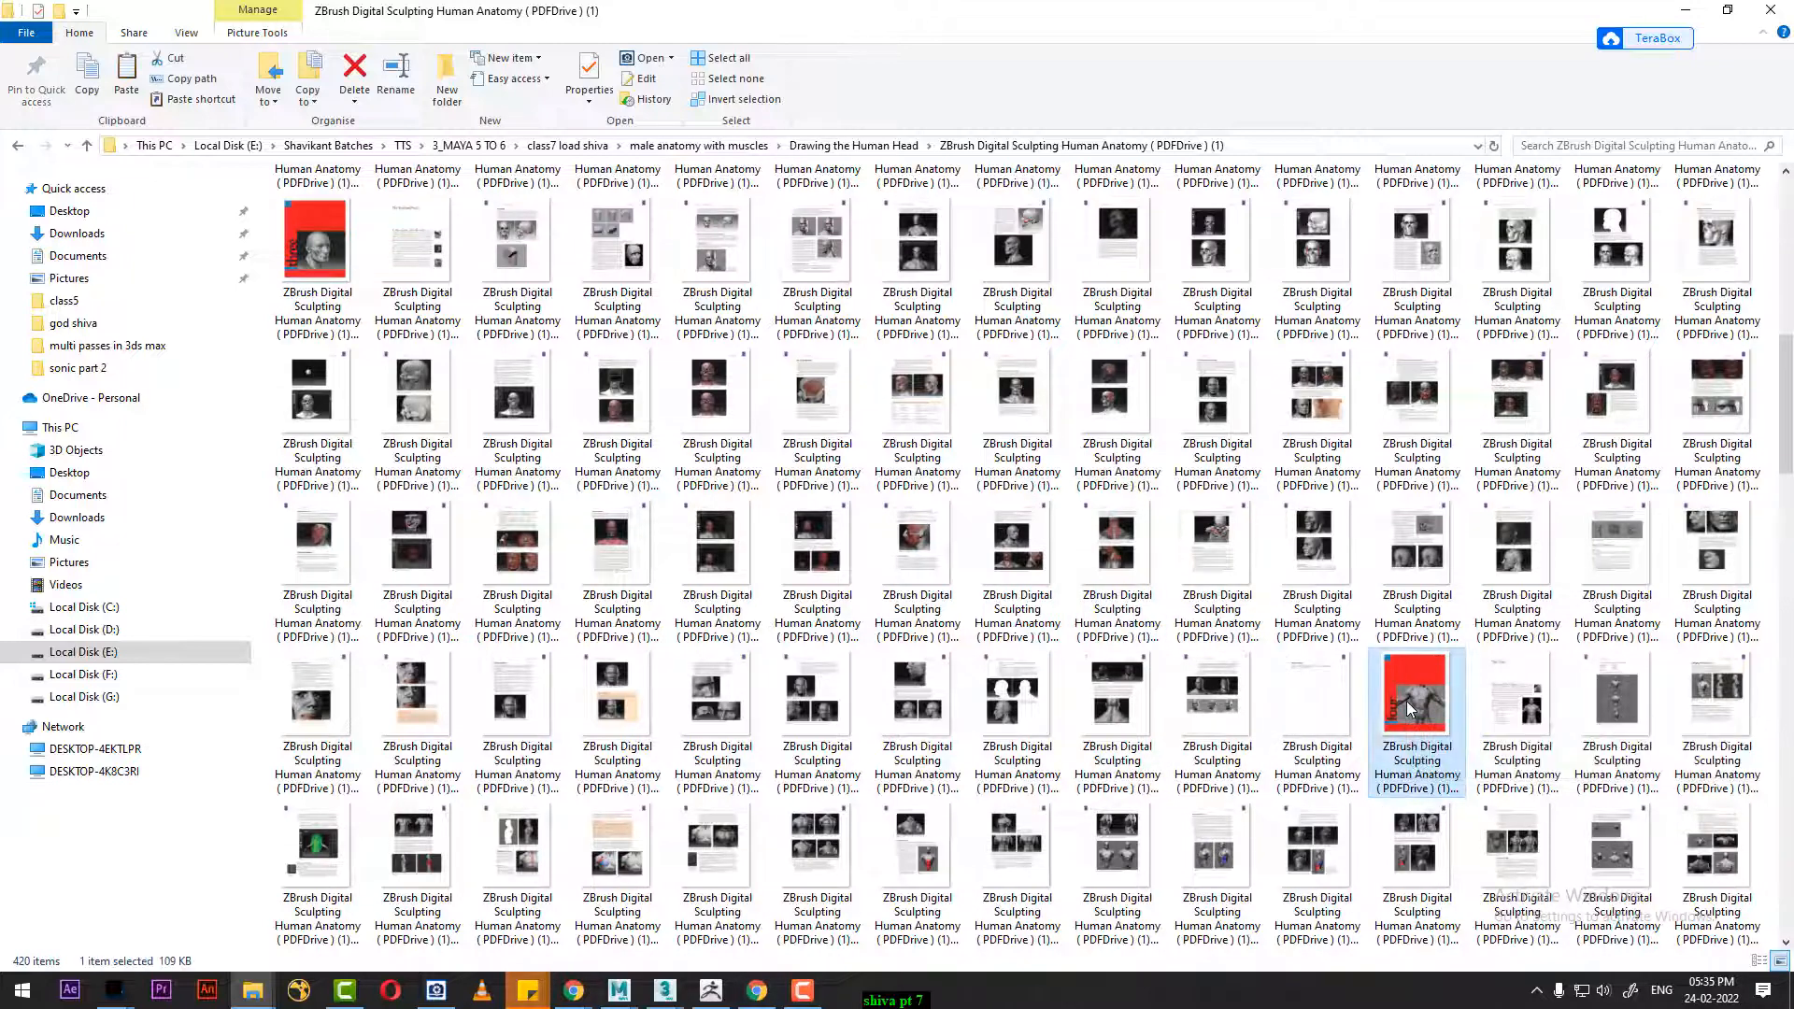
click(1688, 11)
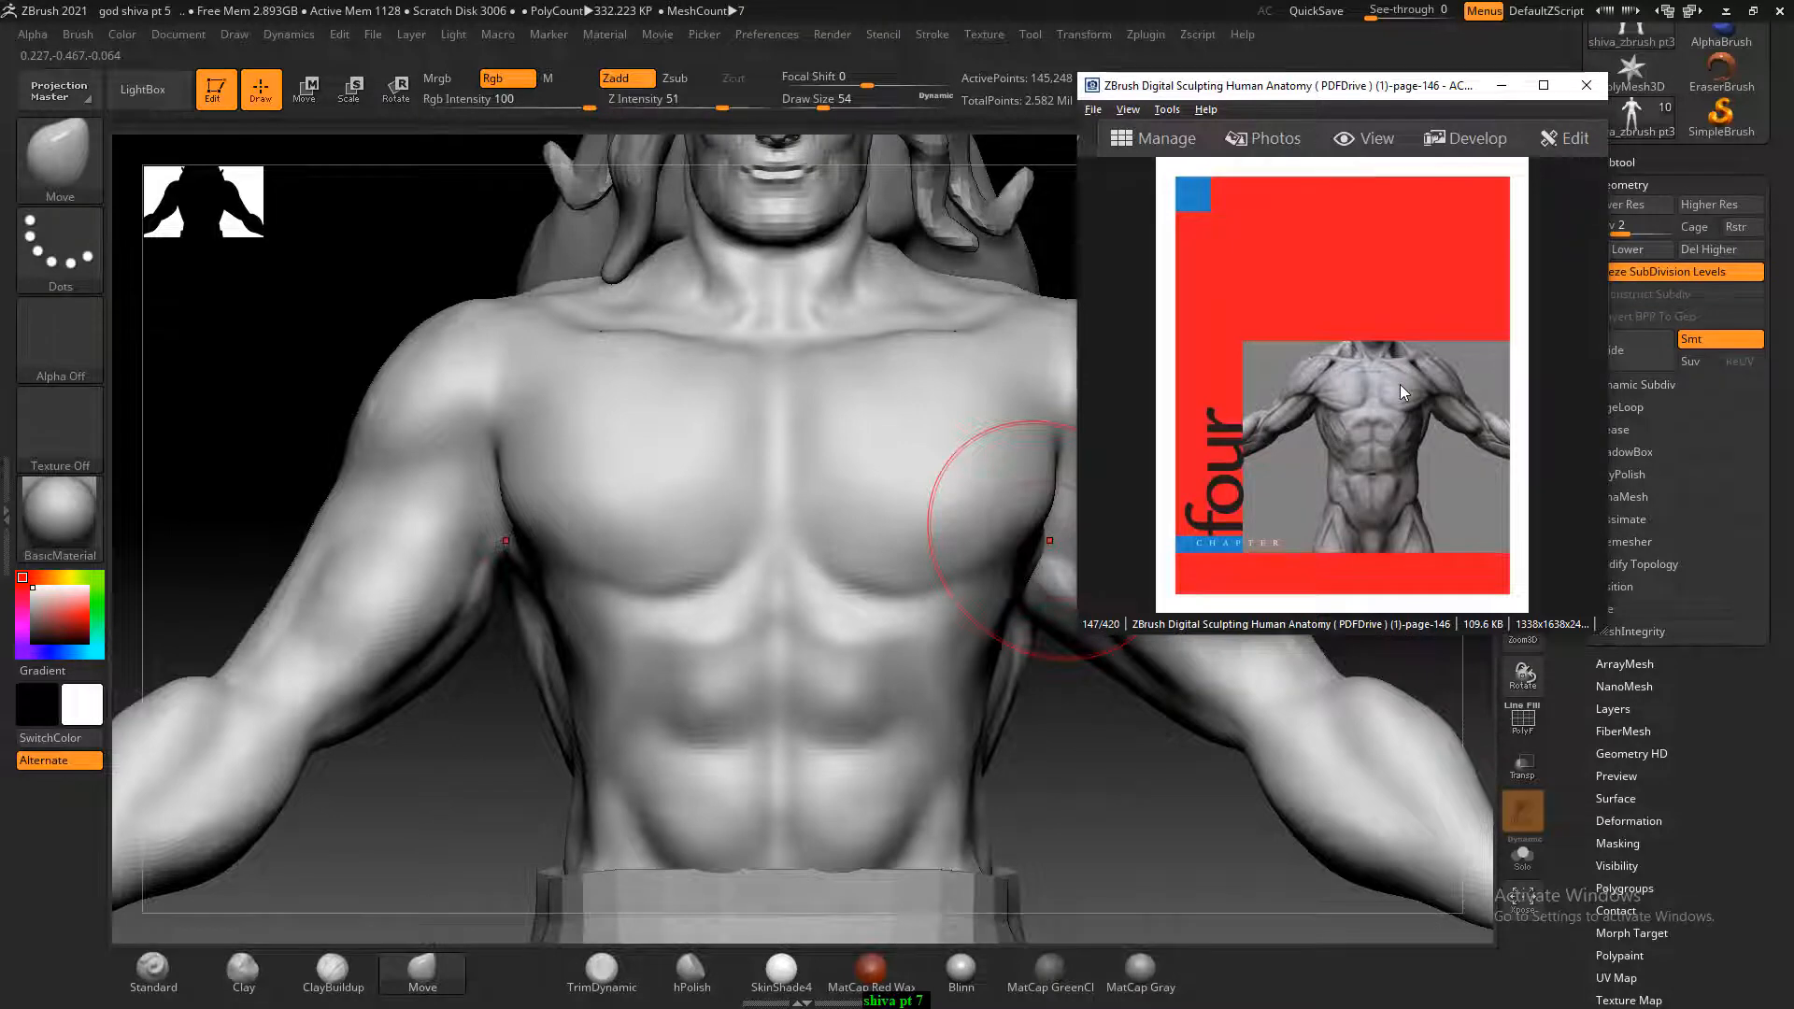
scroll(1399, 384, down, 3)
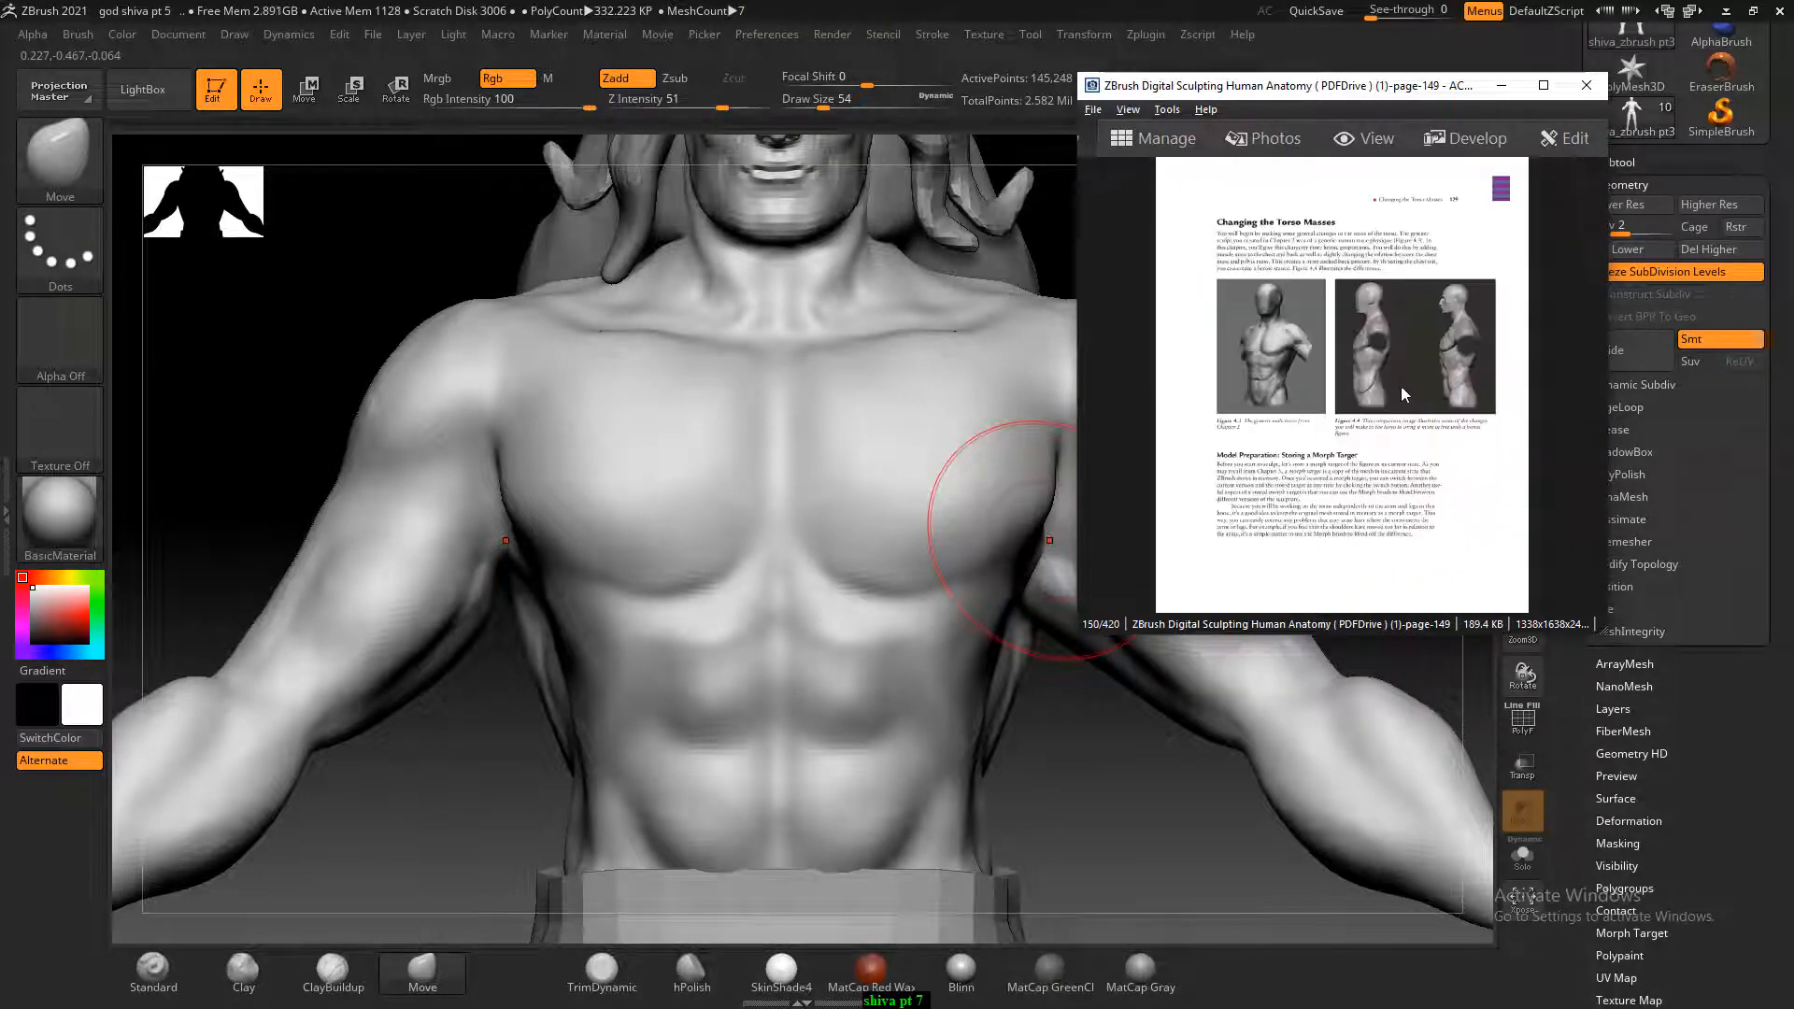
Enlarge the torso comparison in Figure 4.4 of the anatomy page and compare its side view with the sculpt's chest.
ctrl+scroll(1399, 370, up, 4)
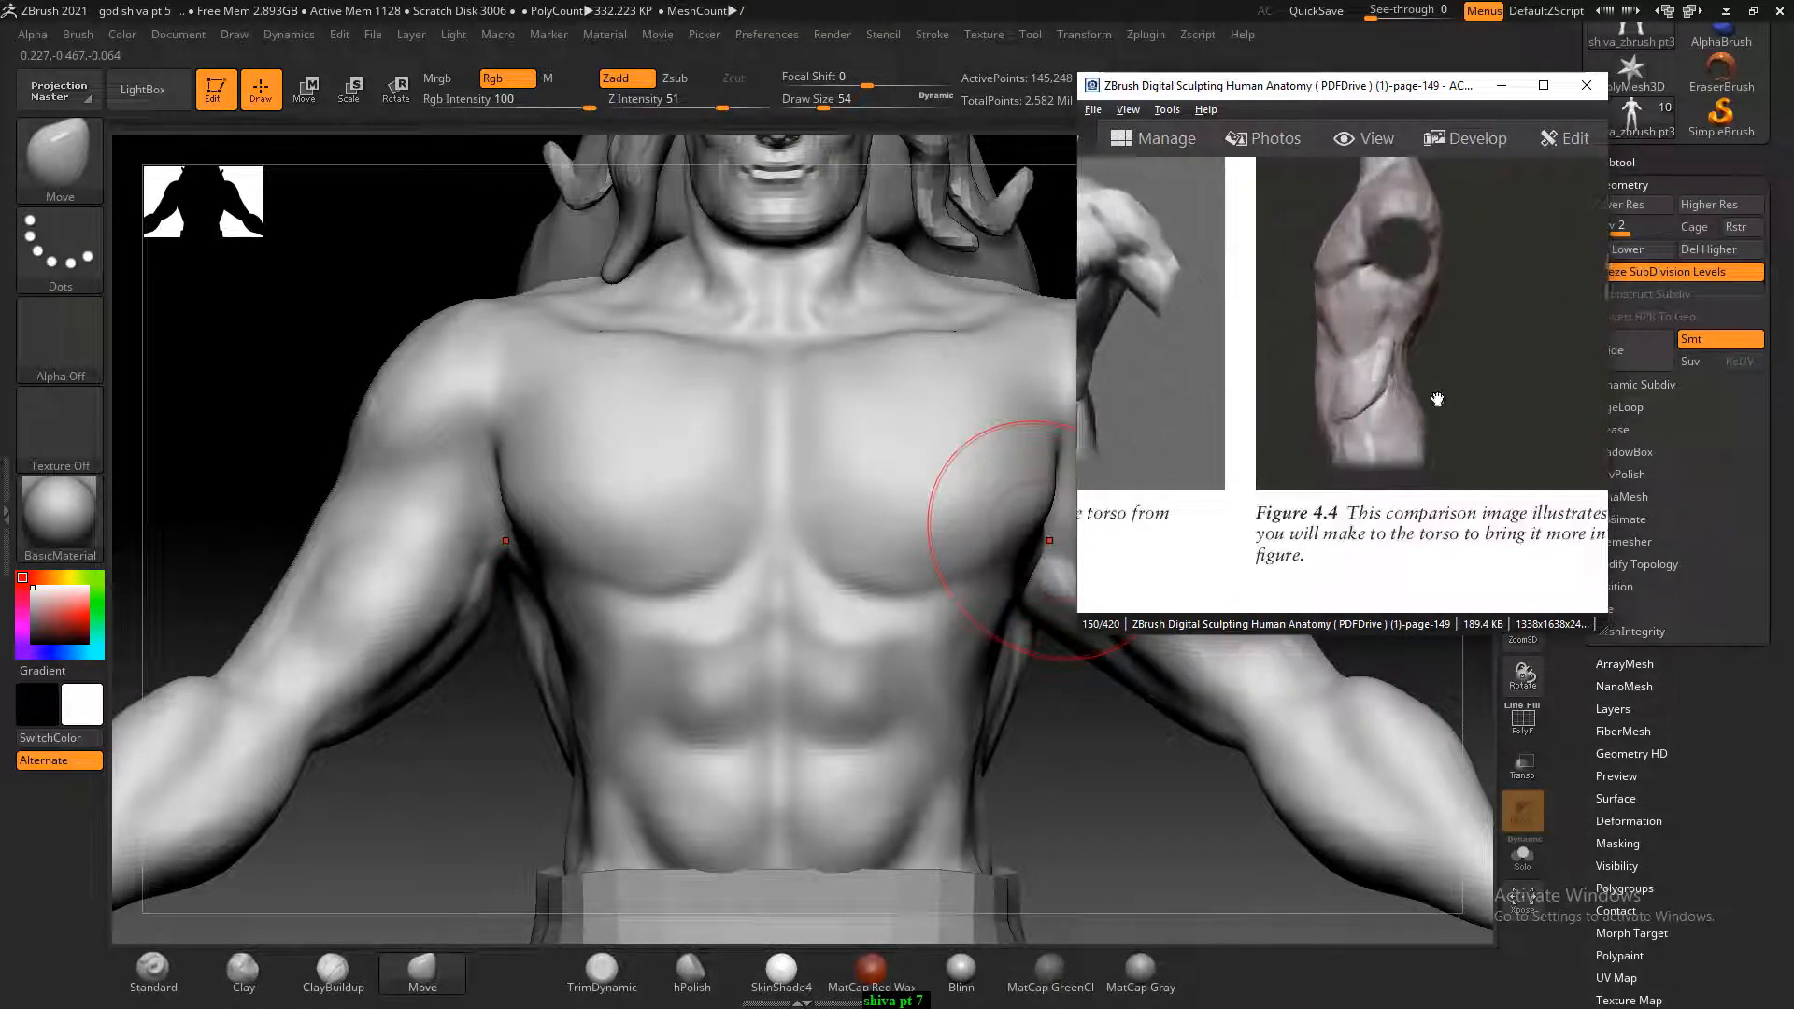
mouse_move(457, 308)
shift+mouse_down()
mouse_move(425, 276)
mouse_move(316, 302)
mouse_move(346, 310)
shift+mouse_up()
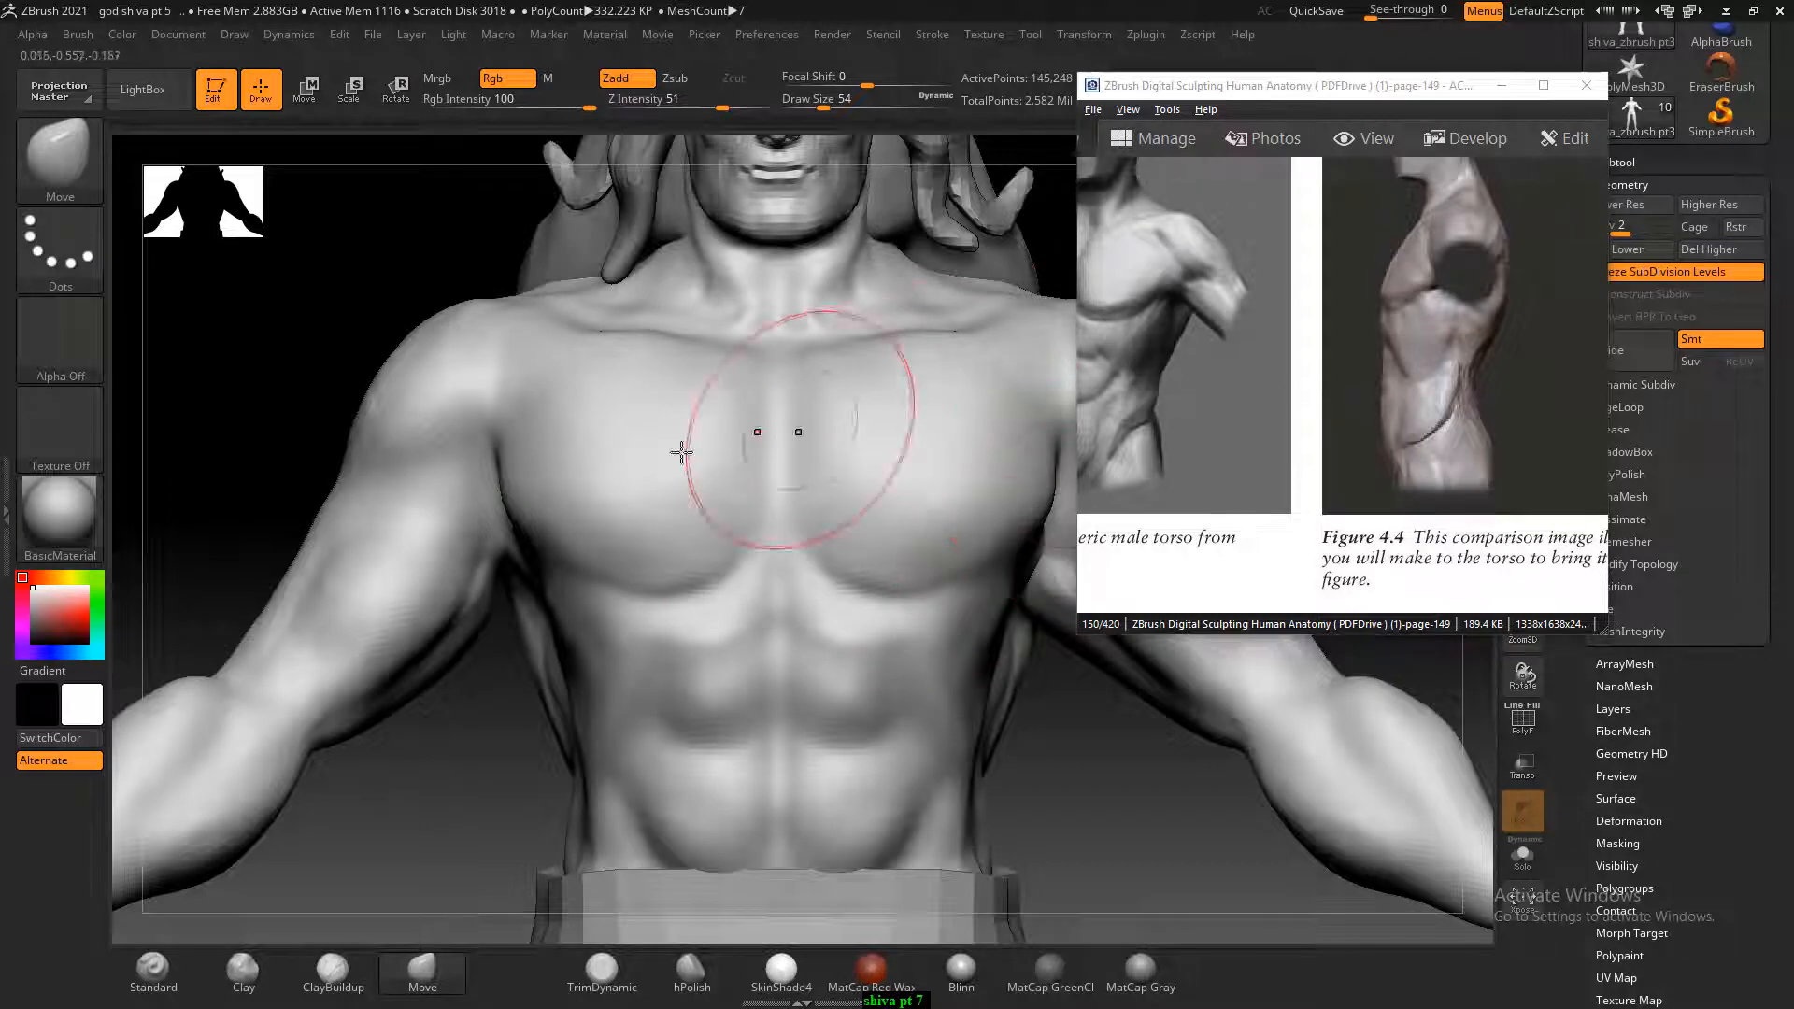
With the brush size reduced to 14, carve the groove between the deltoids and upper pectorals using ClayBuildup.
drag(339, 378, 374, 388)
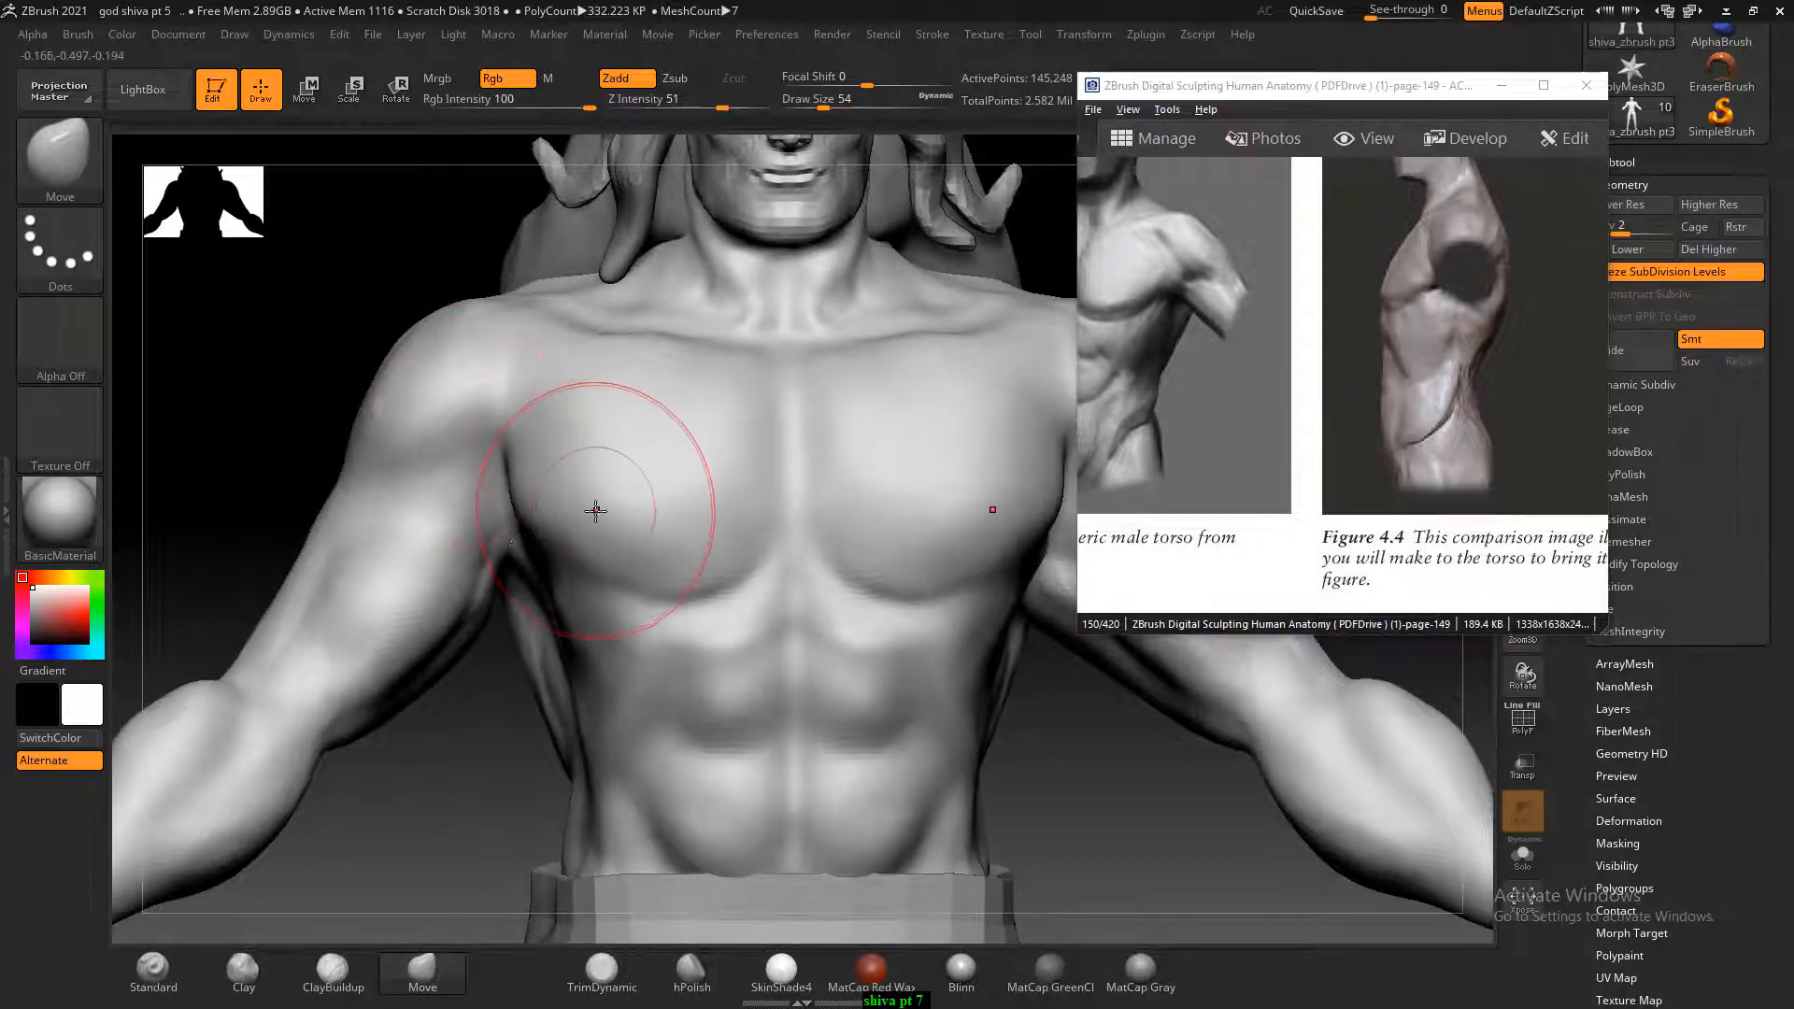
key(bracketleft)
key(bracketleft)
key(bracketleft)
key(bracketleft)
key(bracketleft)
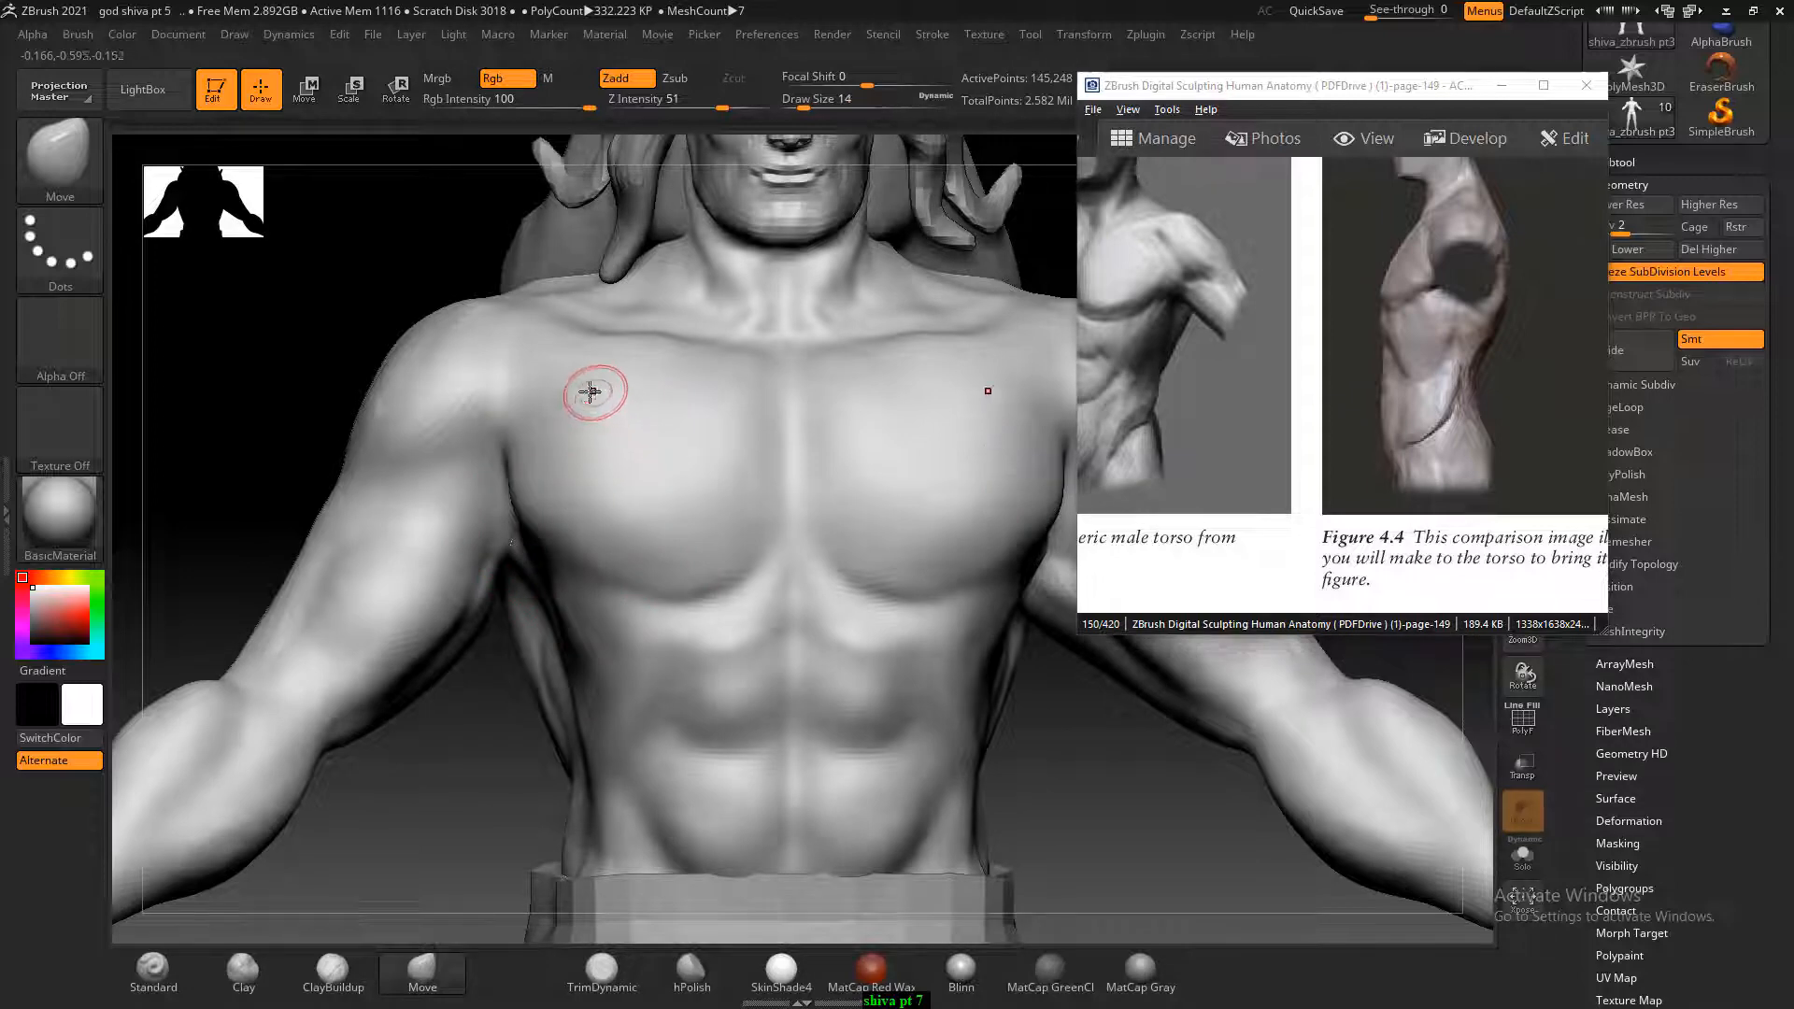
alt+drag(571, 382, 593, 365)
click(334, 970)
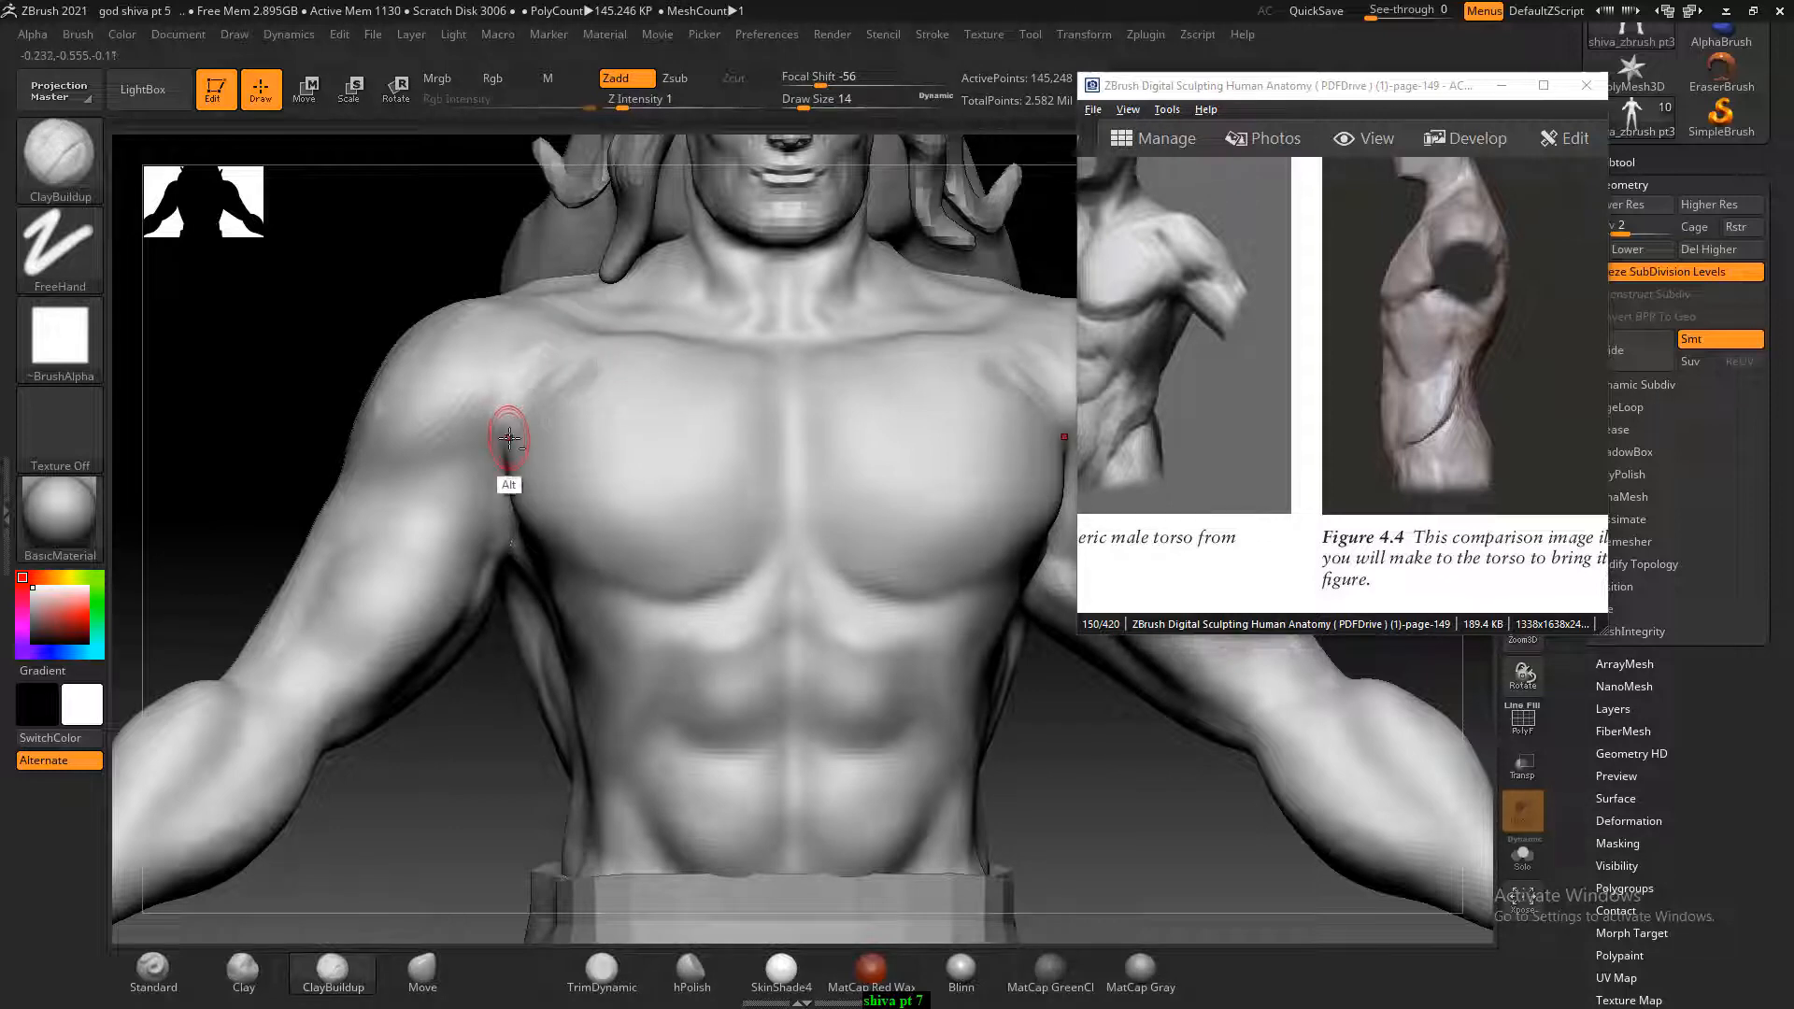
Hide the arms up to the shoulders so the side of the torso is exposed like the book figure.
mouse_move(388, 277)
mouse_down()
mouse_move(380, 324)
mouse_move(396, 300)
mouse_move(316, 187)
mouse_up()
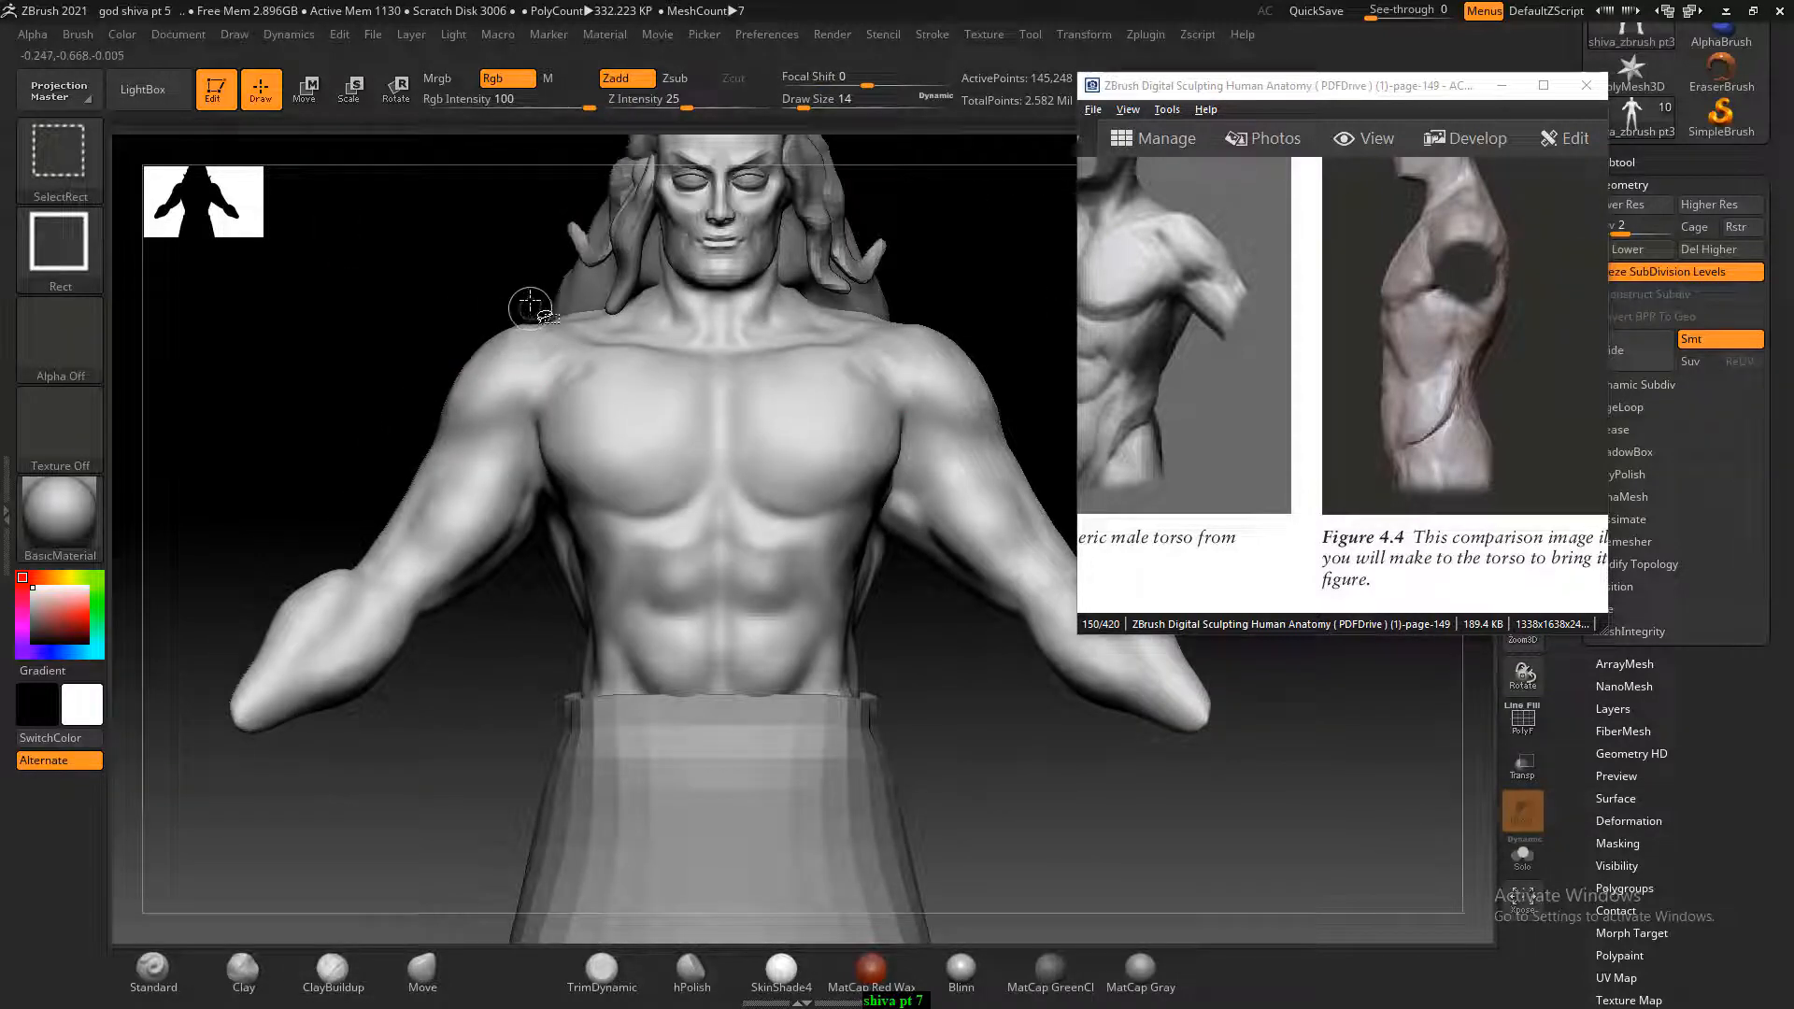
mouse_move(533, 491)
ctrl+shift+mouse_down()
mouse_move(624, 700)
mouse_move(911, 703)
mouse_move(860, 681)
mouse_move(881, 670)
mouse_move(740, 652)
mouse_move(821, 689)
mouse_move(972, 679)
mouse_move(966, 715)
ctrl+shift+mouse_up()
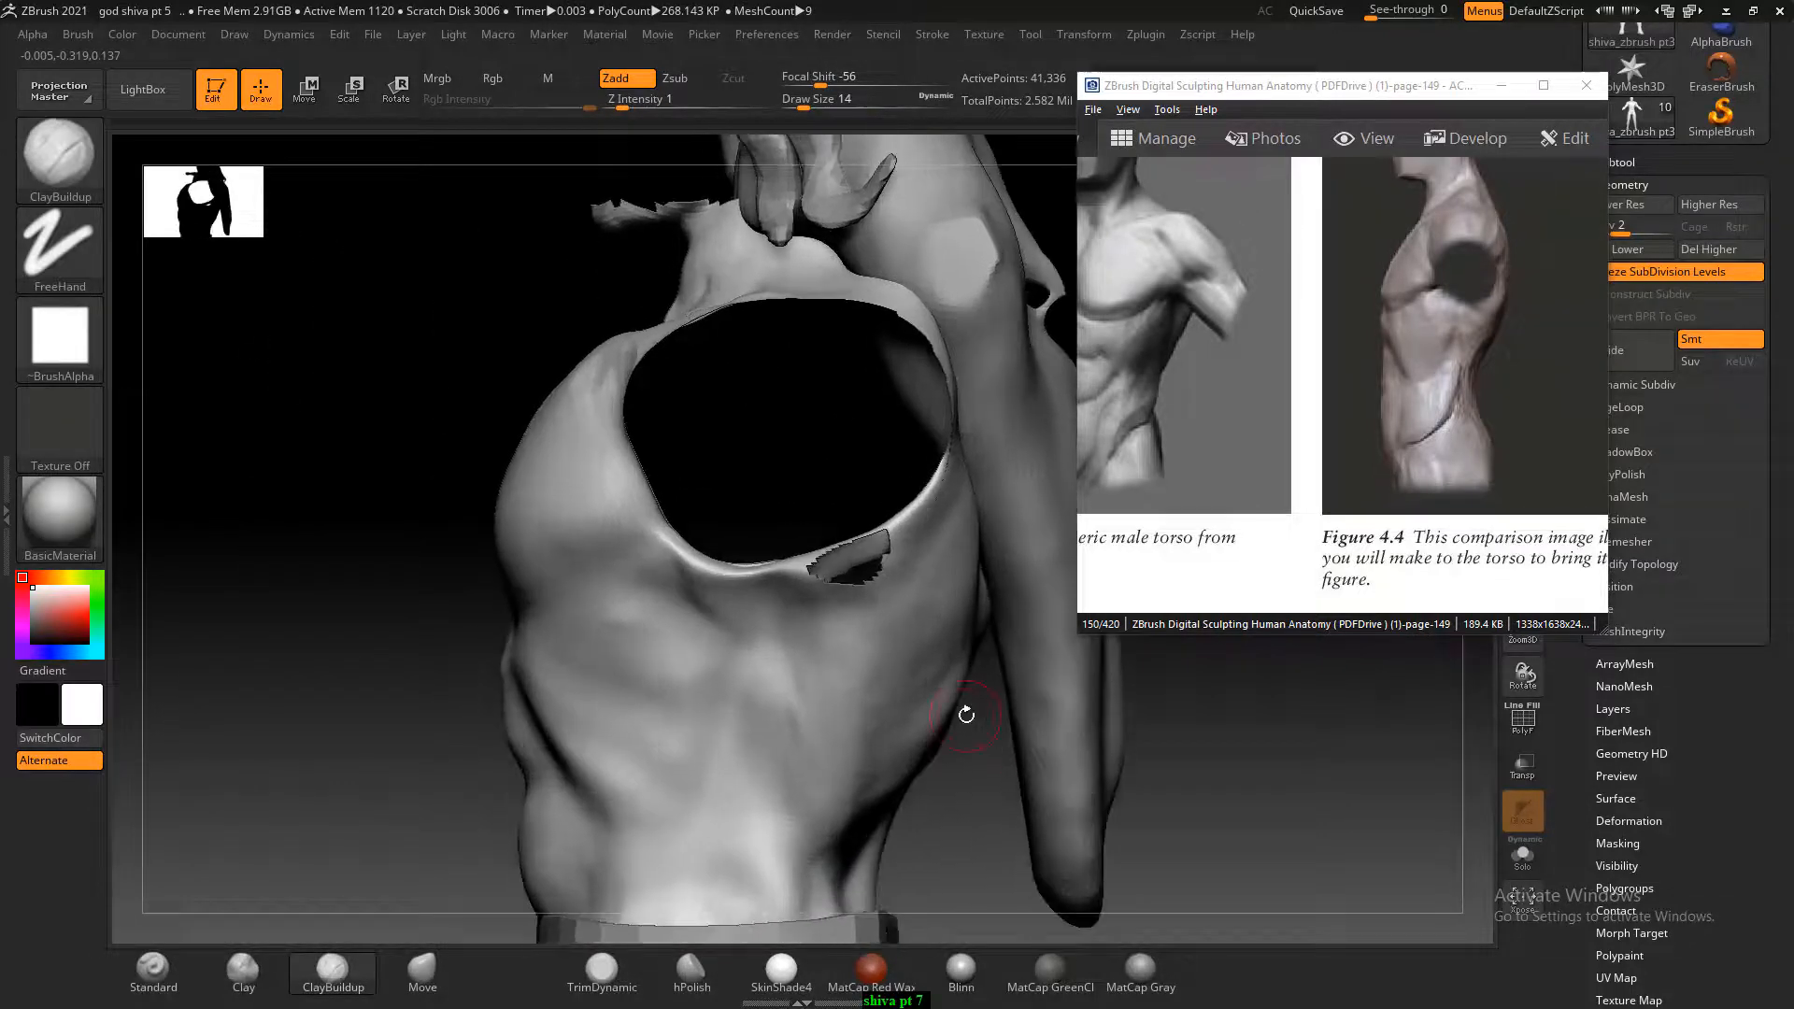
Reshape the front profile of the chest with the Move brush at a draw size of 58.
click(422, 969)
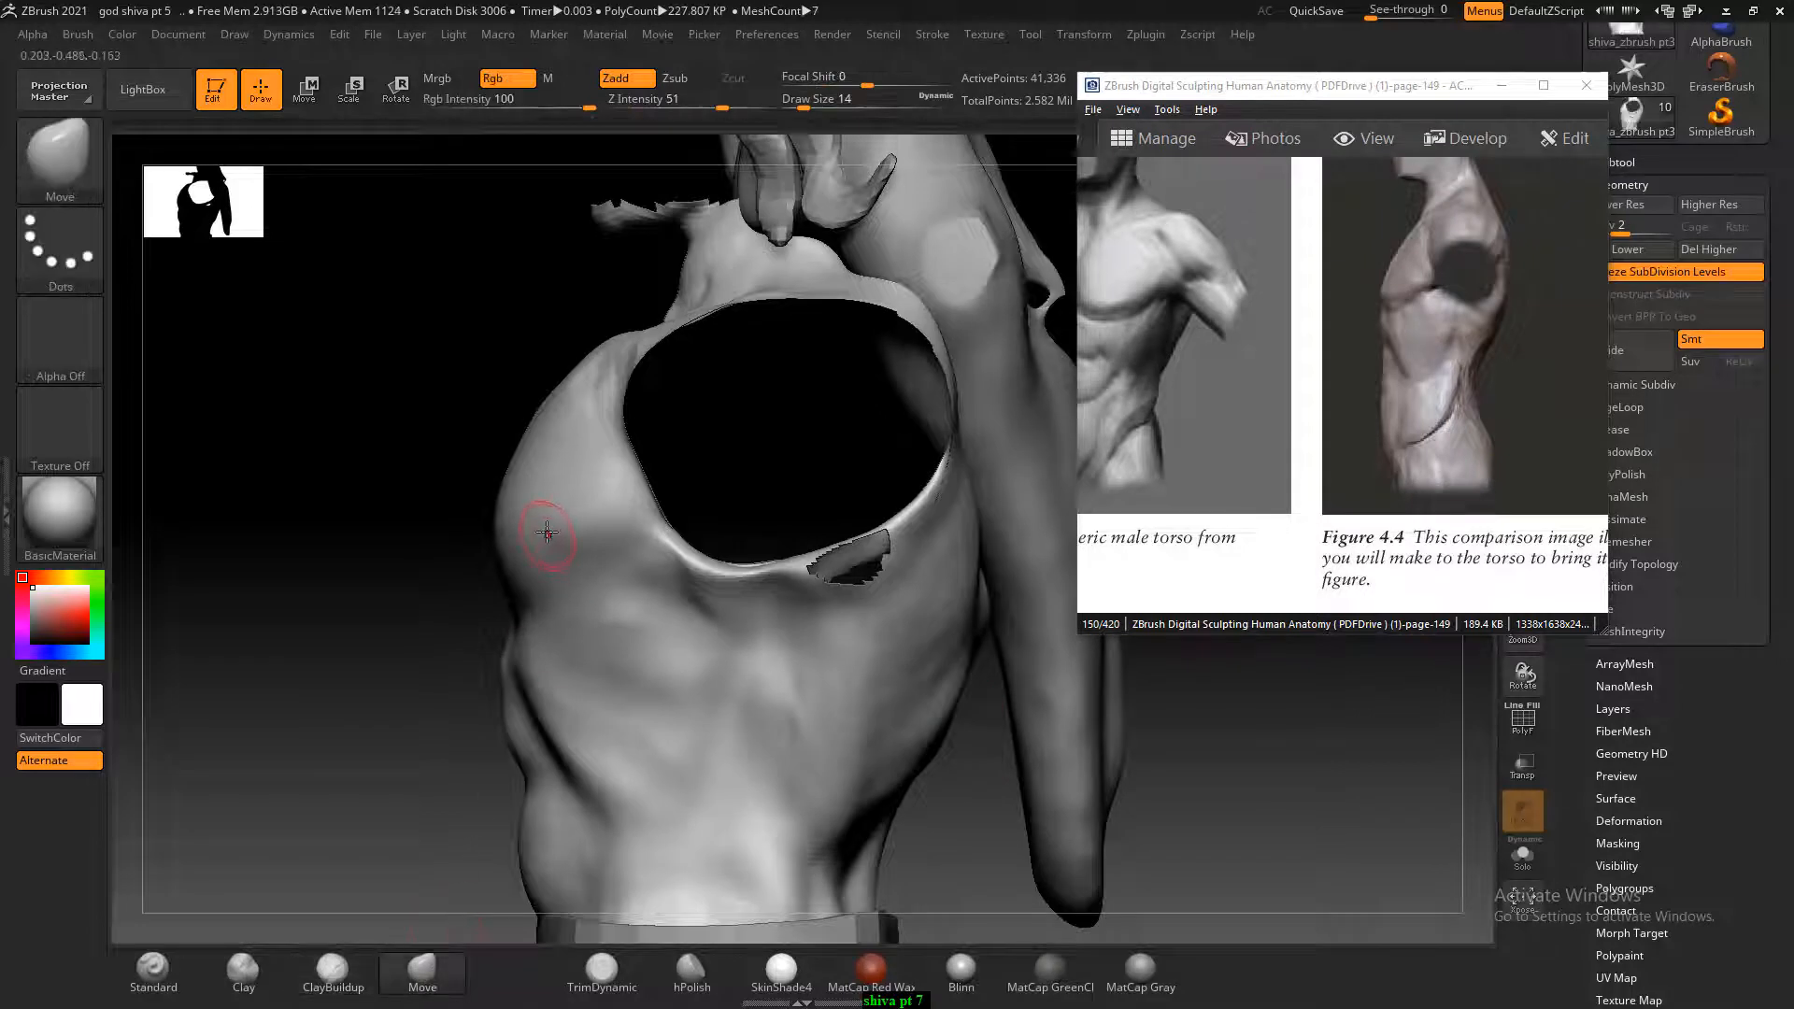
key(])
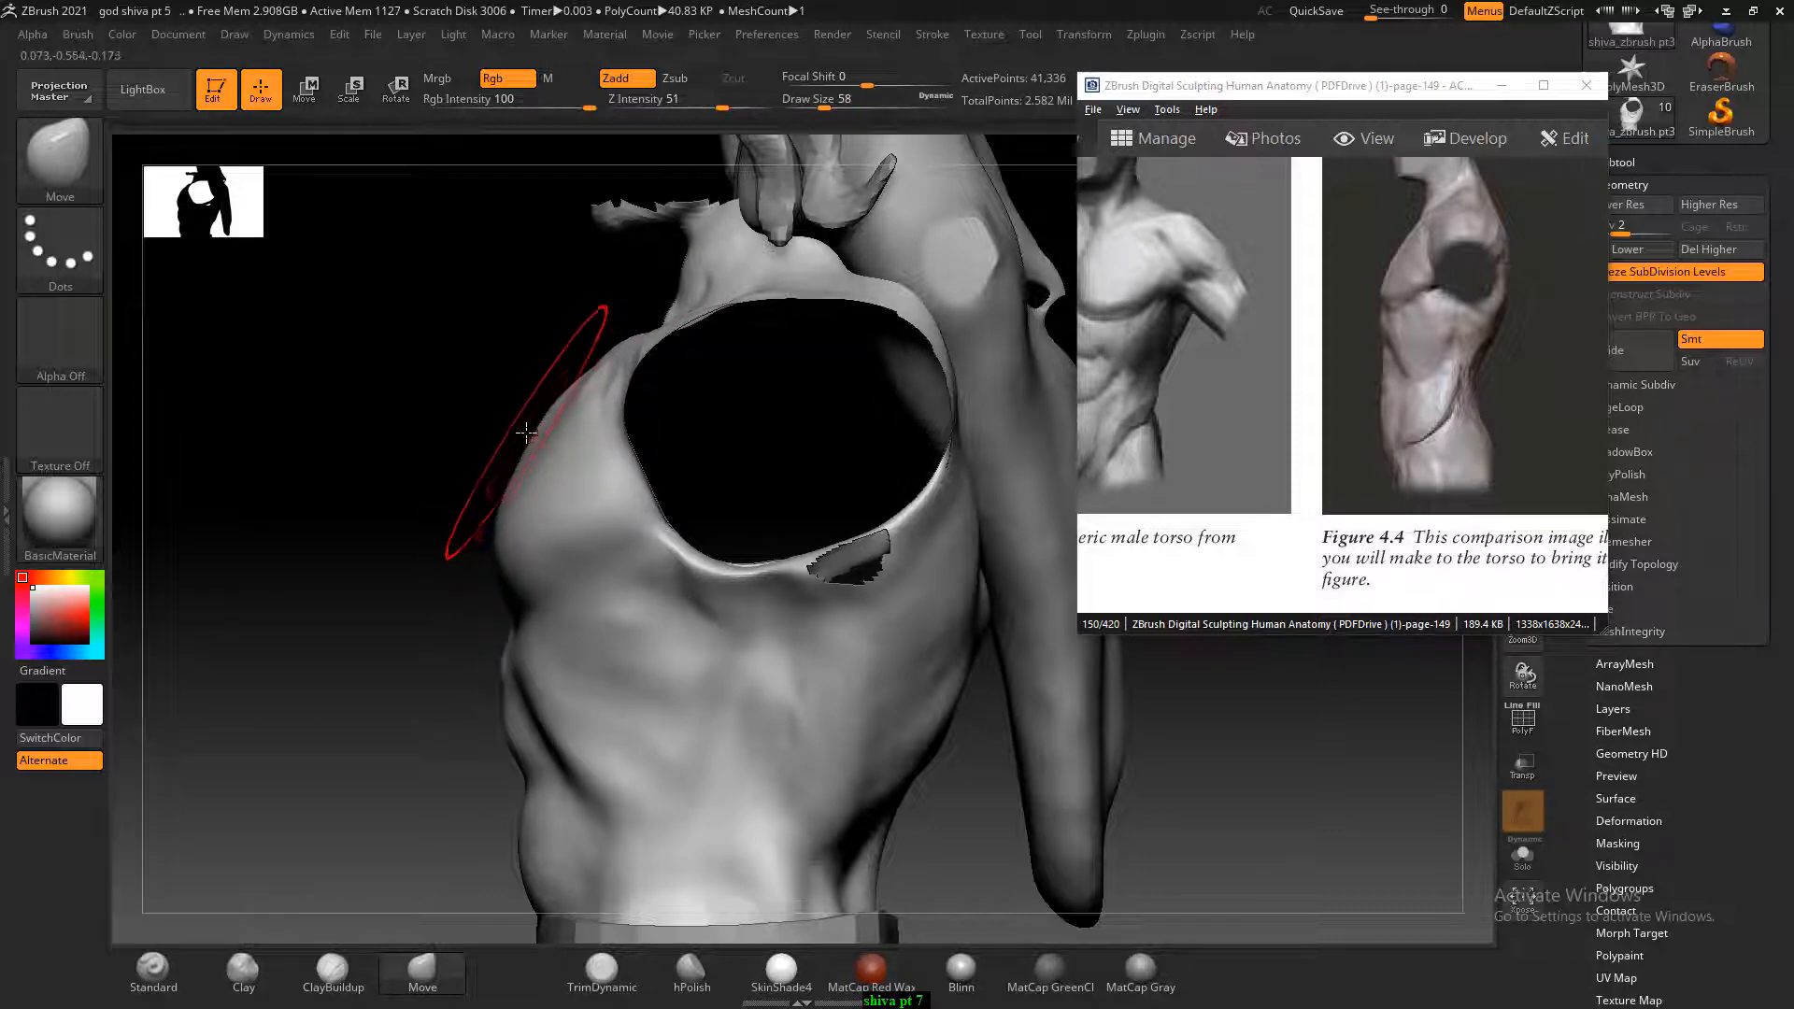
drag(449, 456, 449, 456)
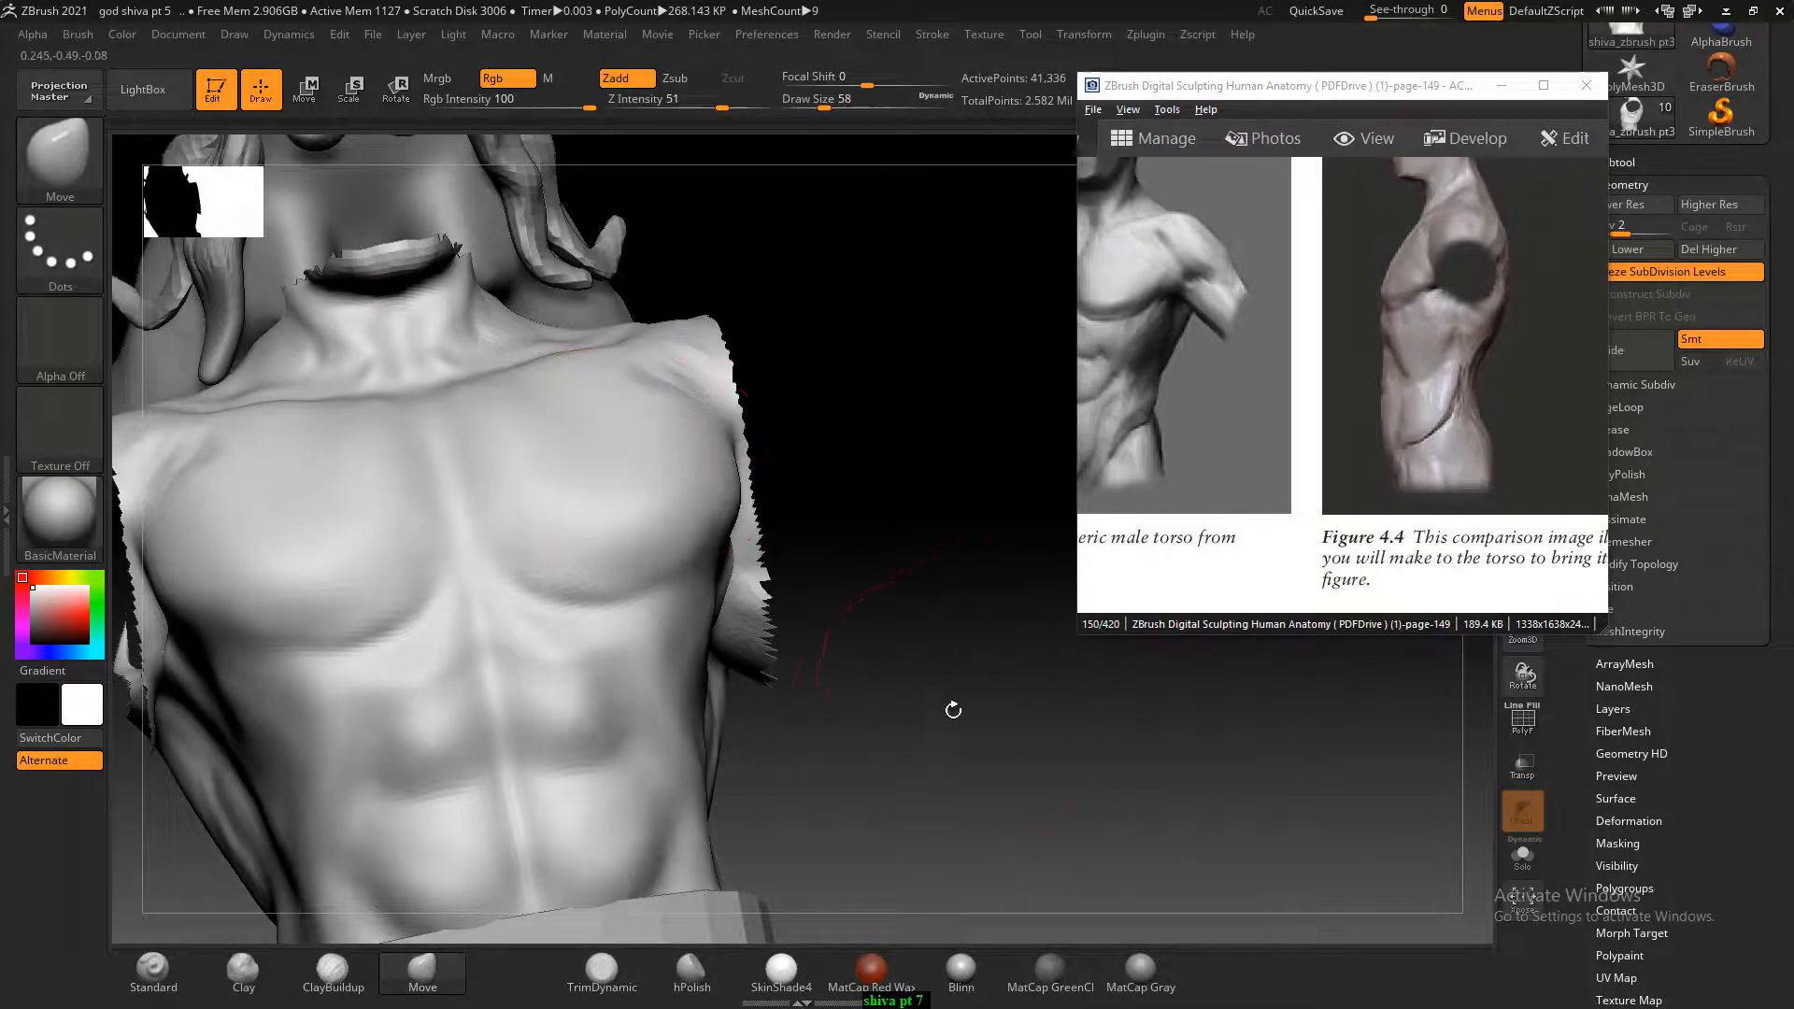
Sculpt a line along the lower edge of both pectorals with the Standard brush at draw size 10.
click(171, 978)
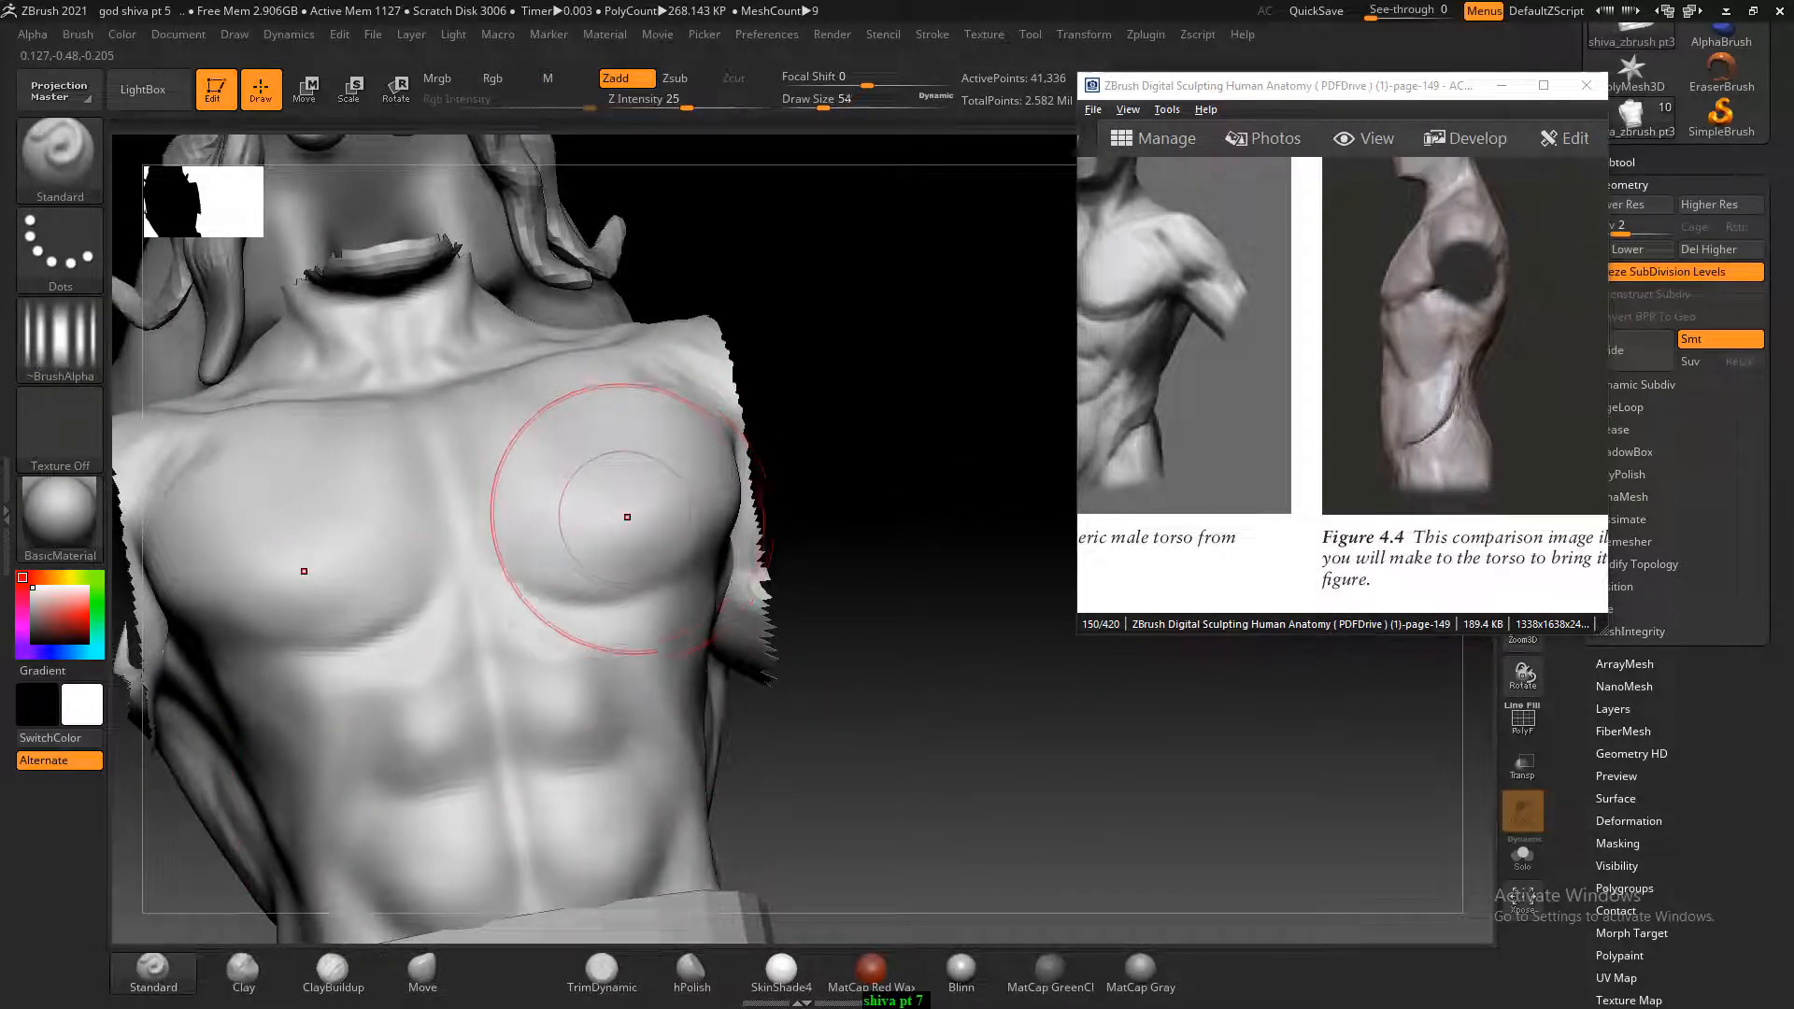
key(bracketleft)
key(bracketleft)
key(bracketleft)
key(bracketleft)
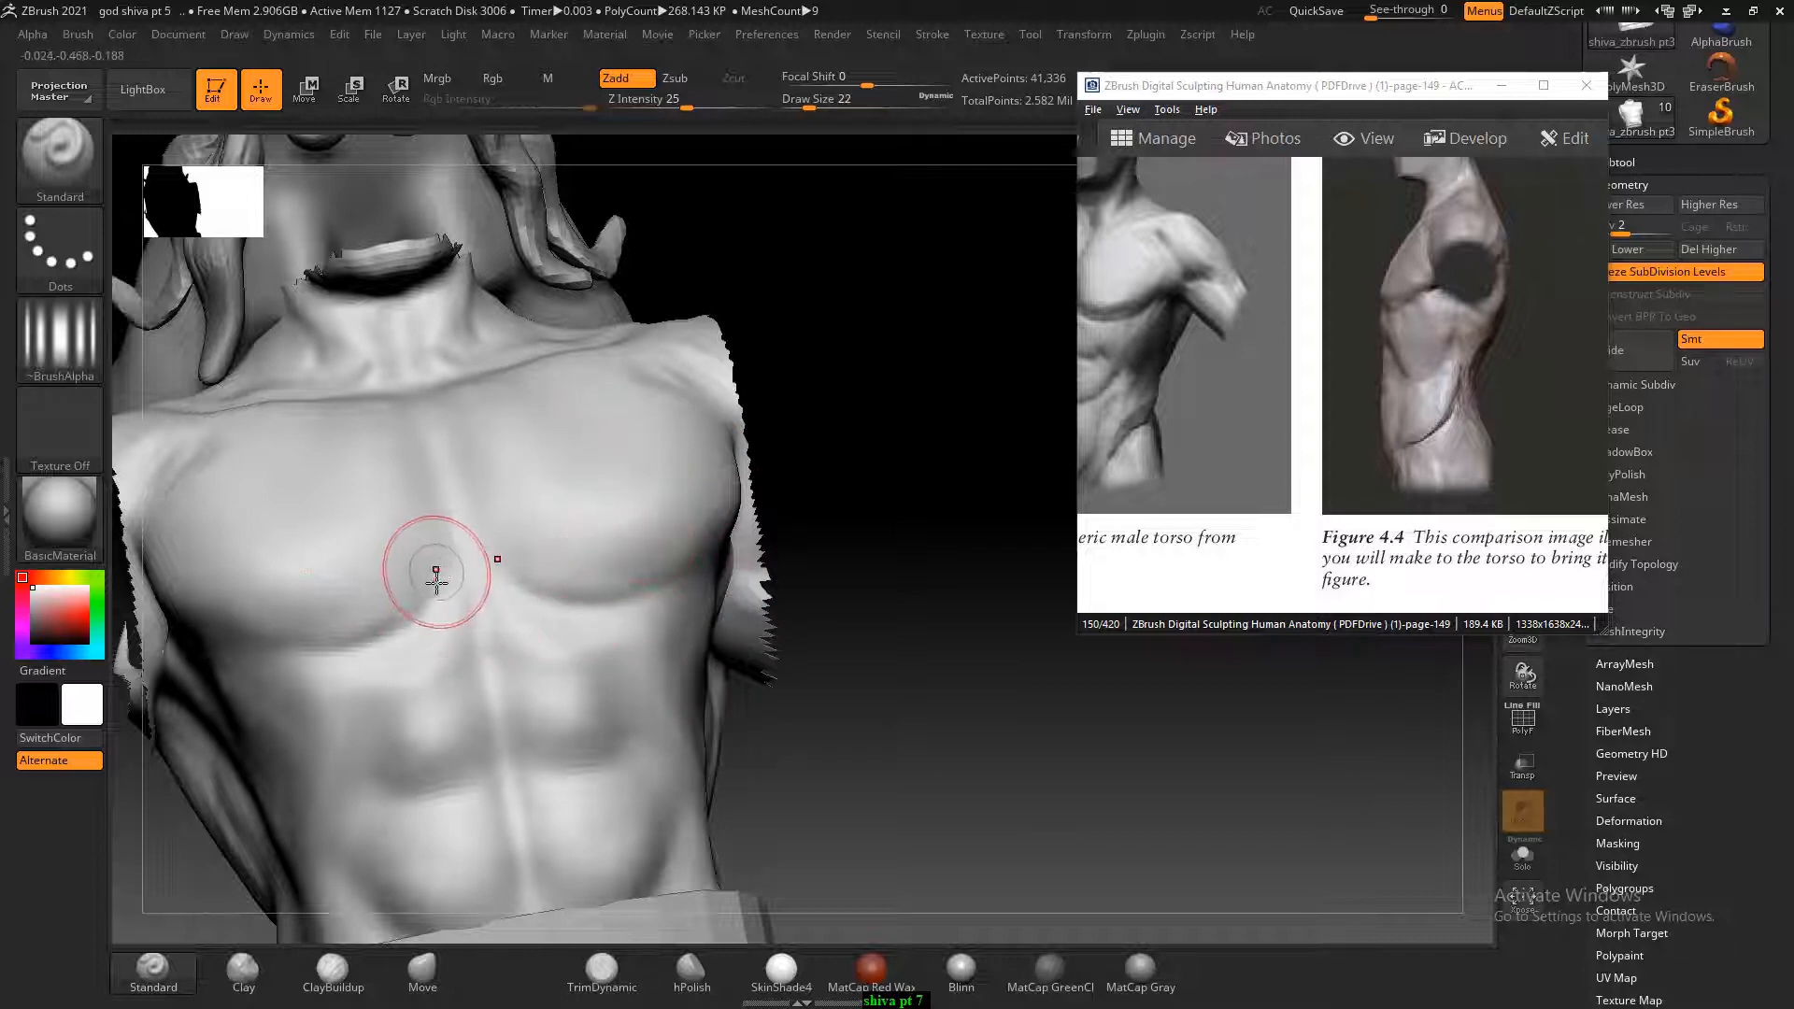
key(bracketleft)
key(bracketleft)
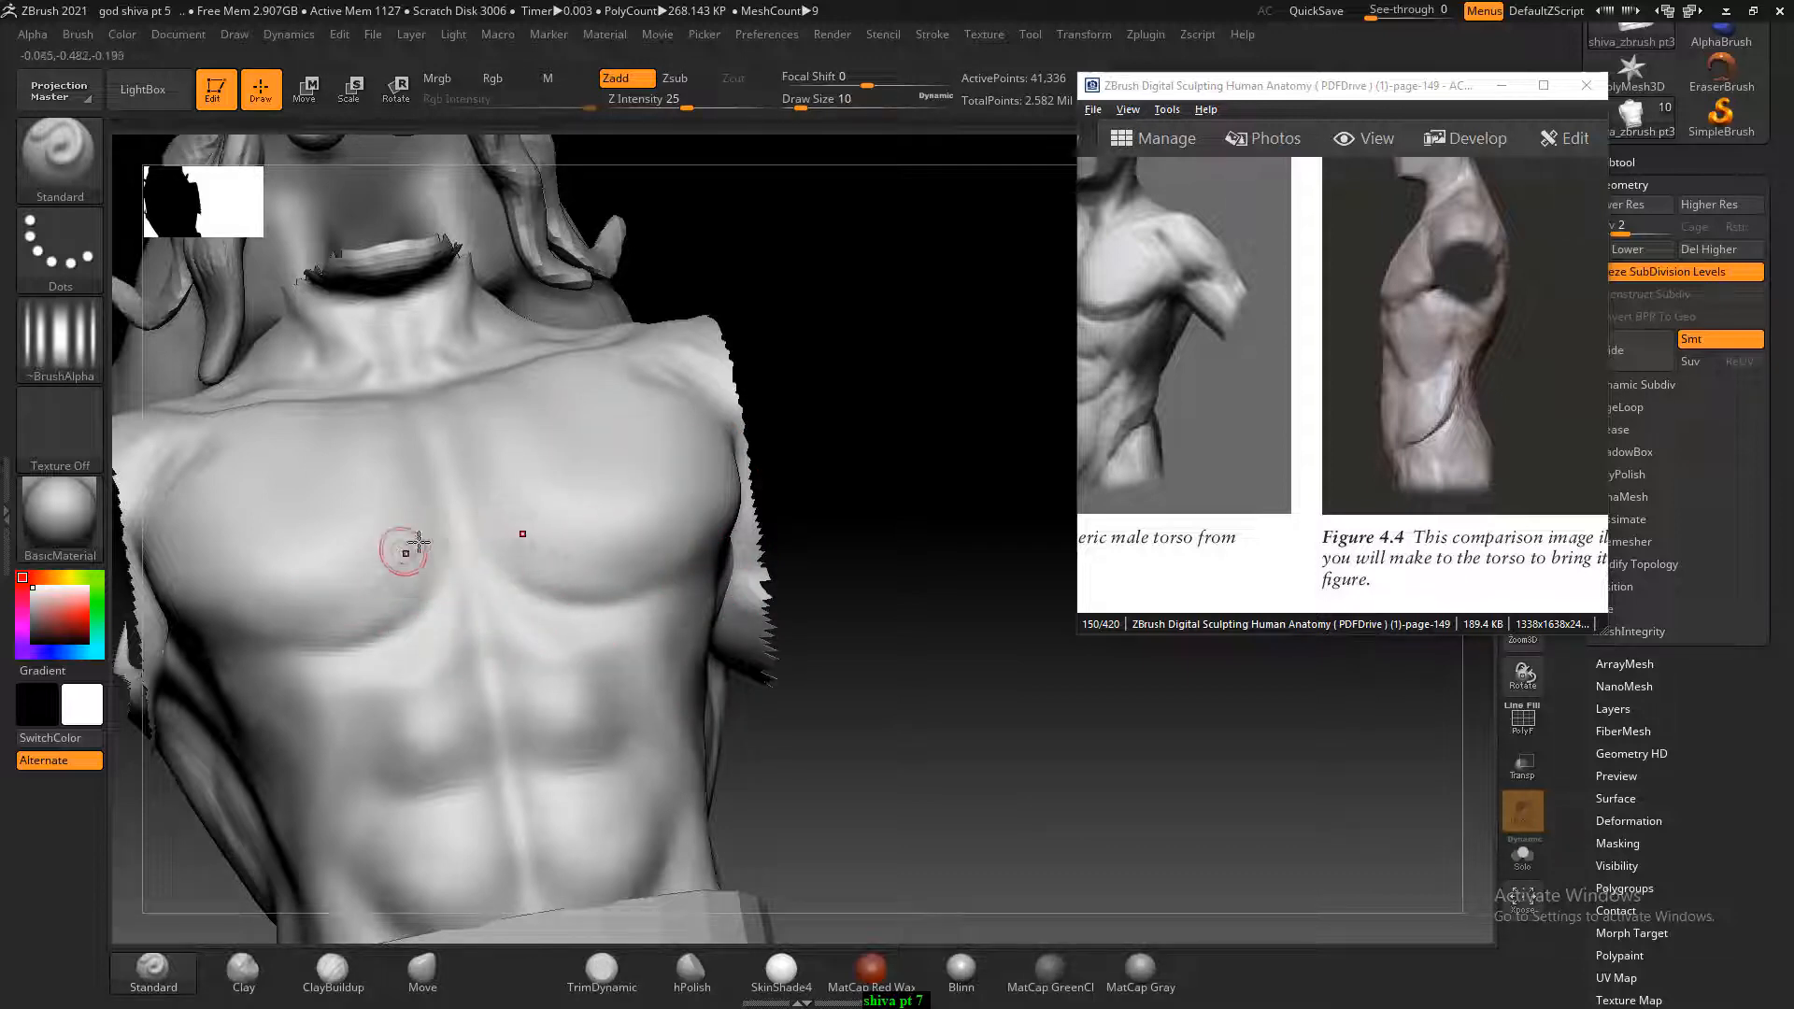
drag(418, 542, 247, 603)
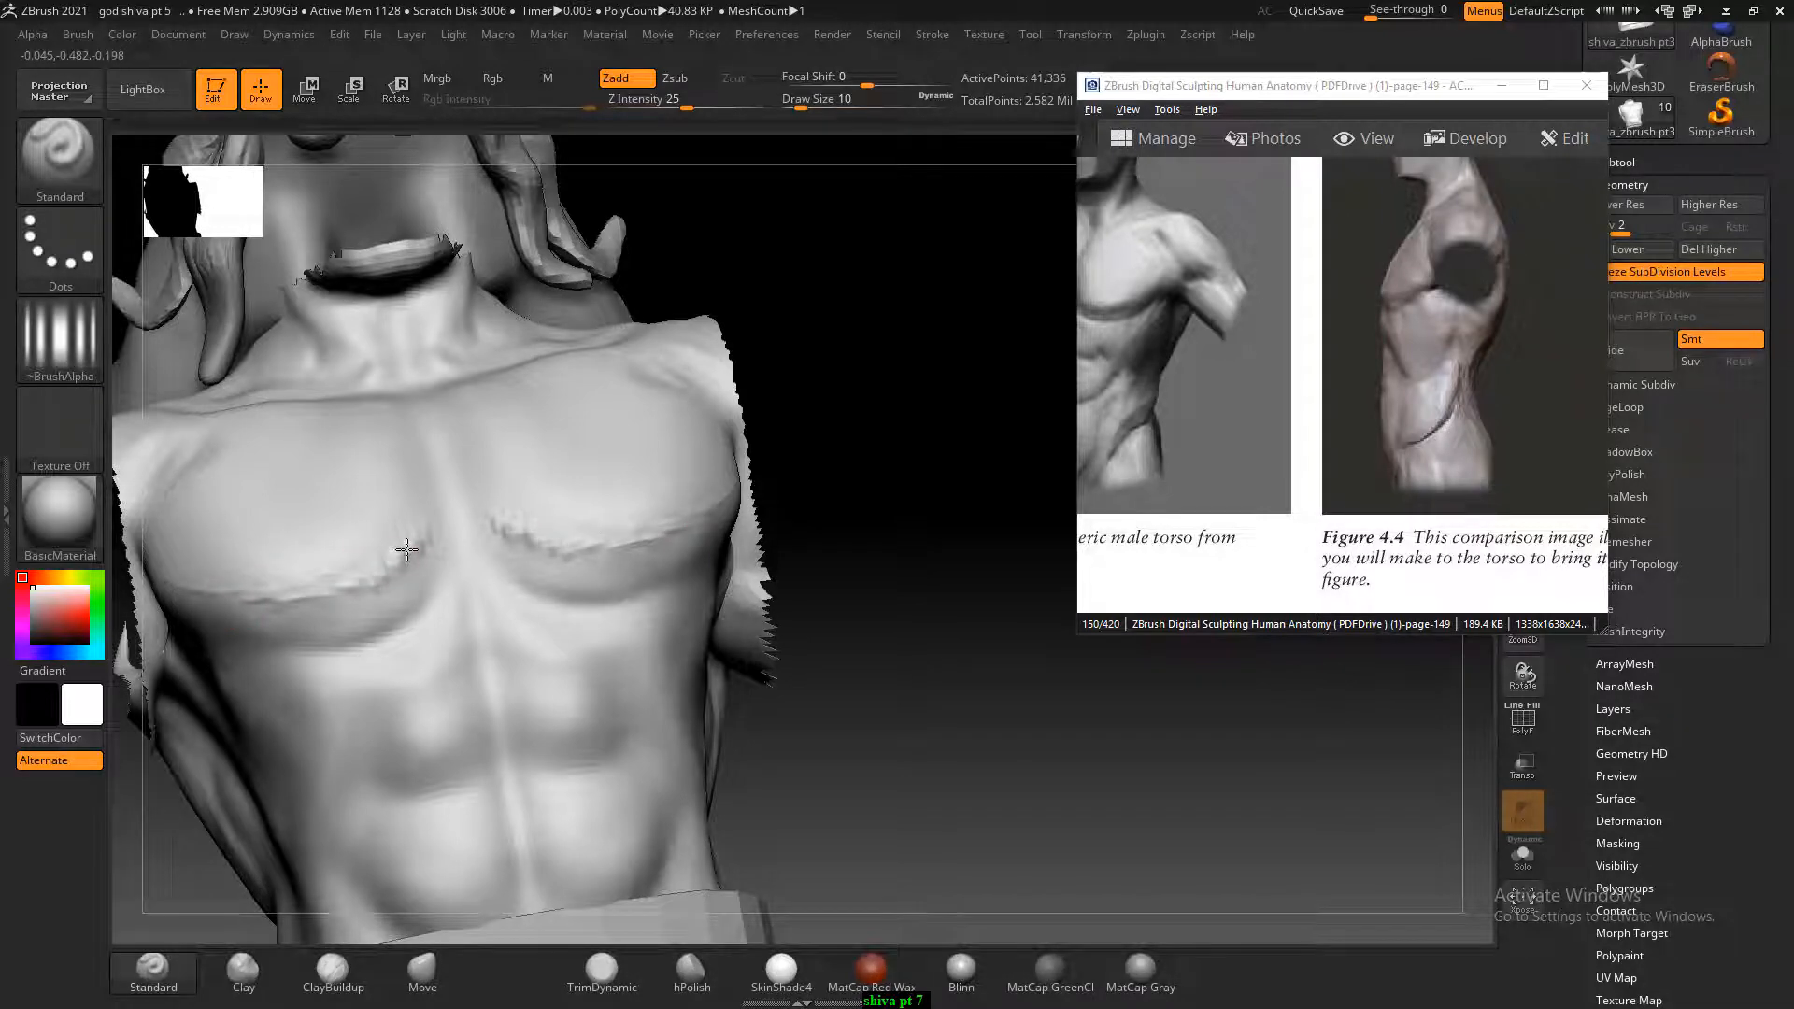
Turn off the Standard brush's alpha and smooth the rough strokes along the lower pectoral edges.
drag(955, 658, 1150, 669)
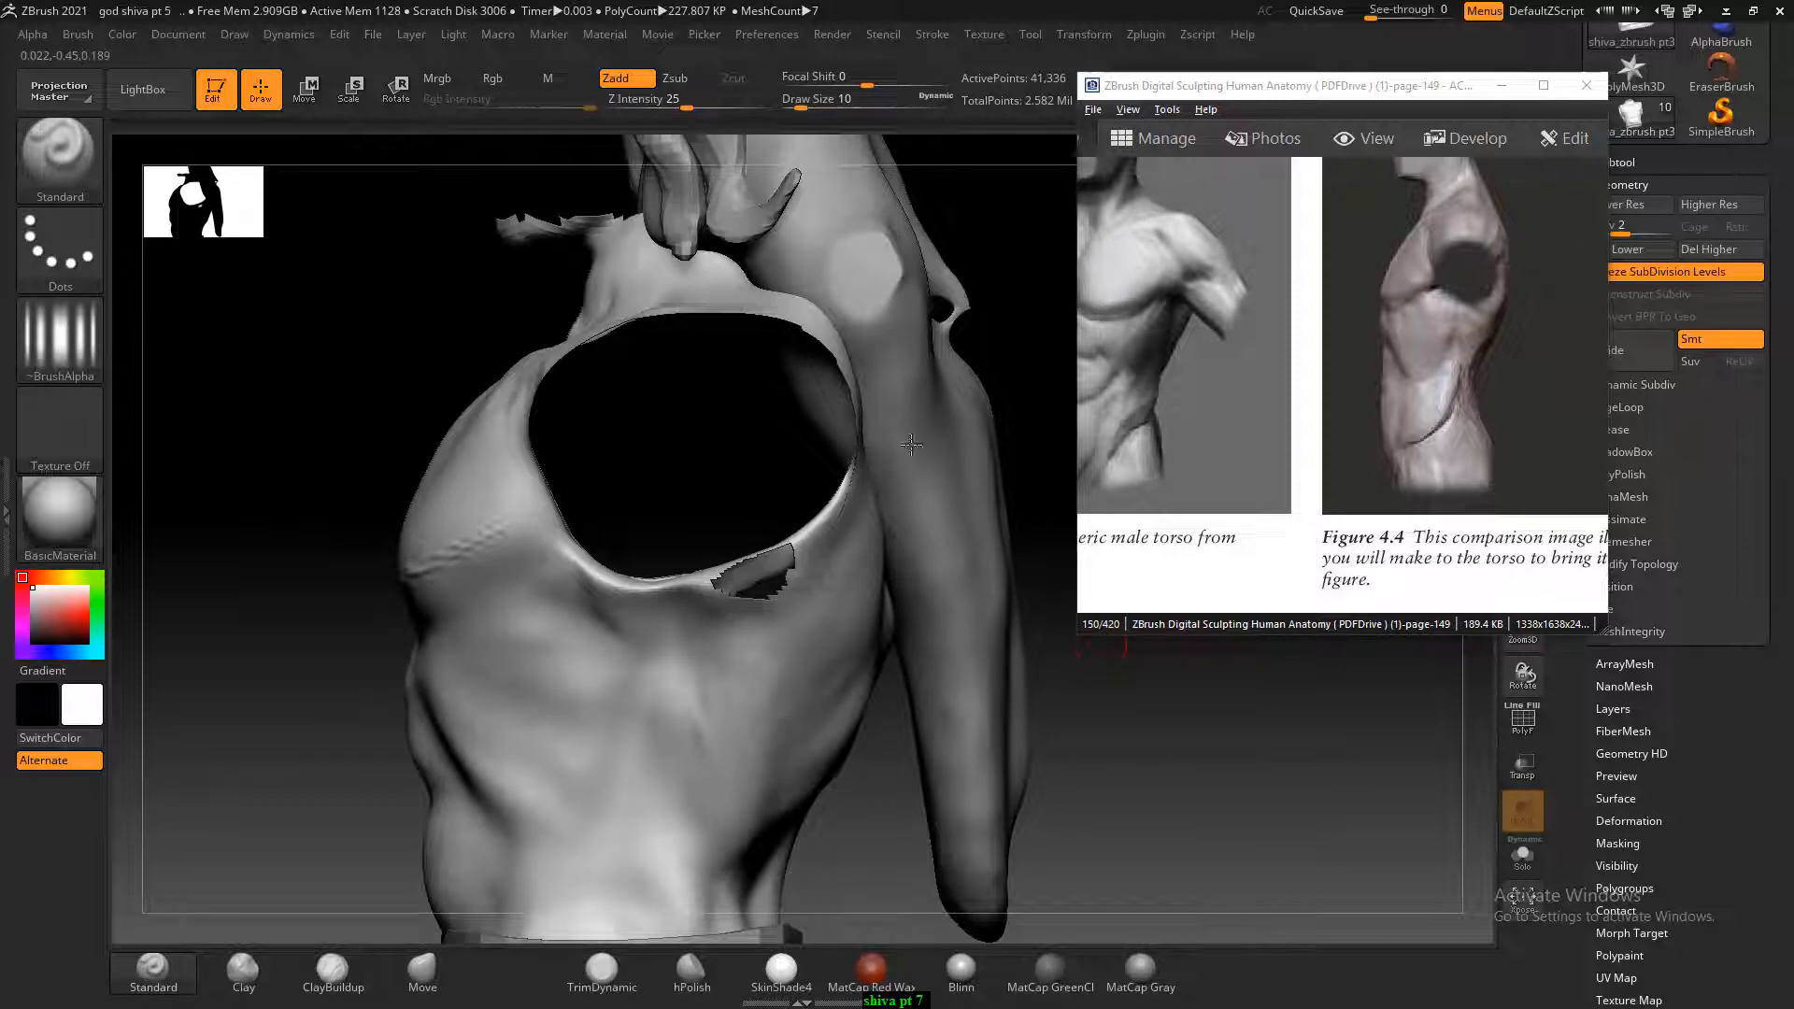
drag(378, 590, 581, 528)
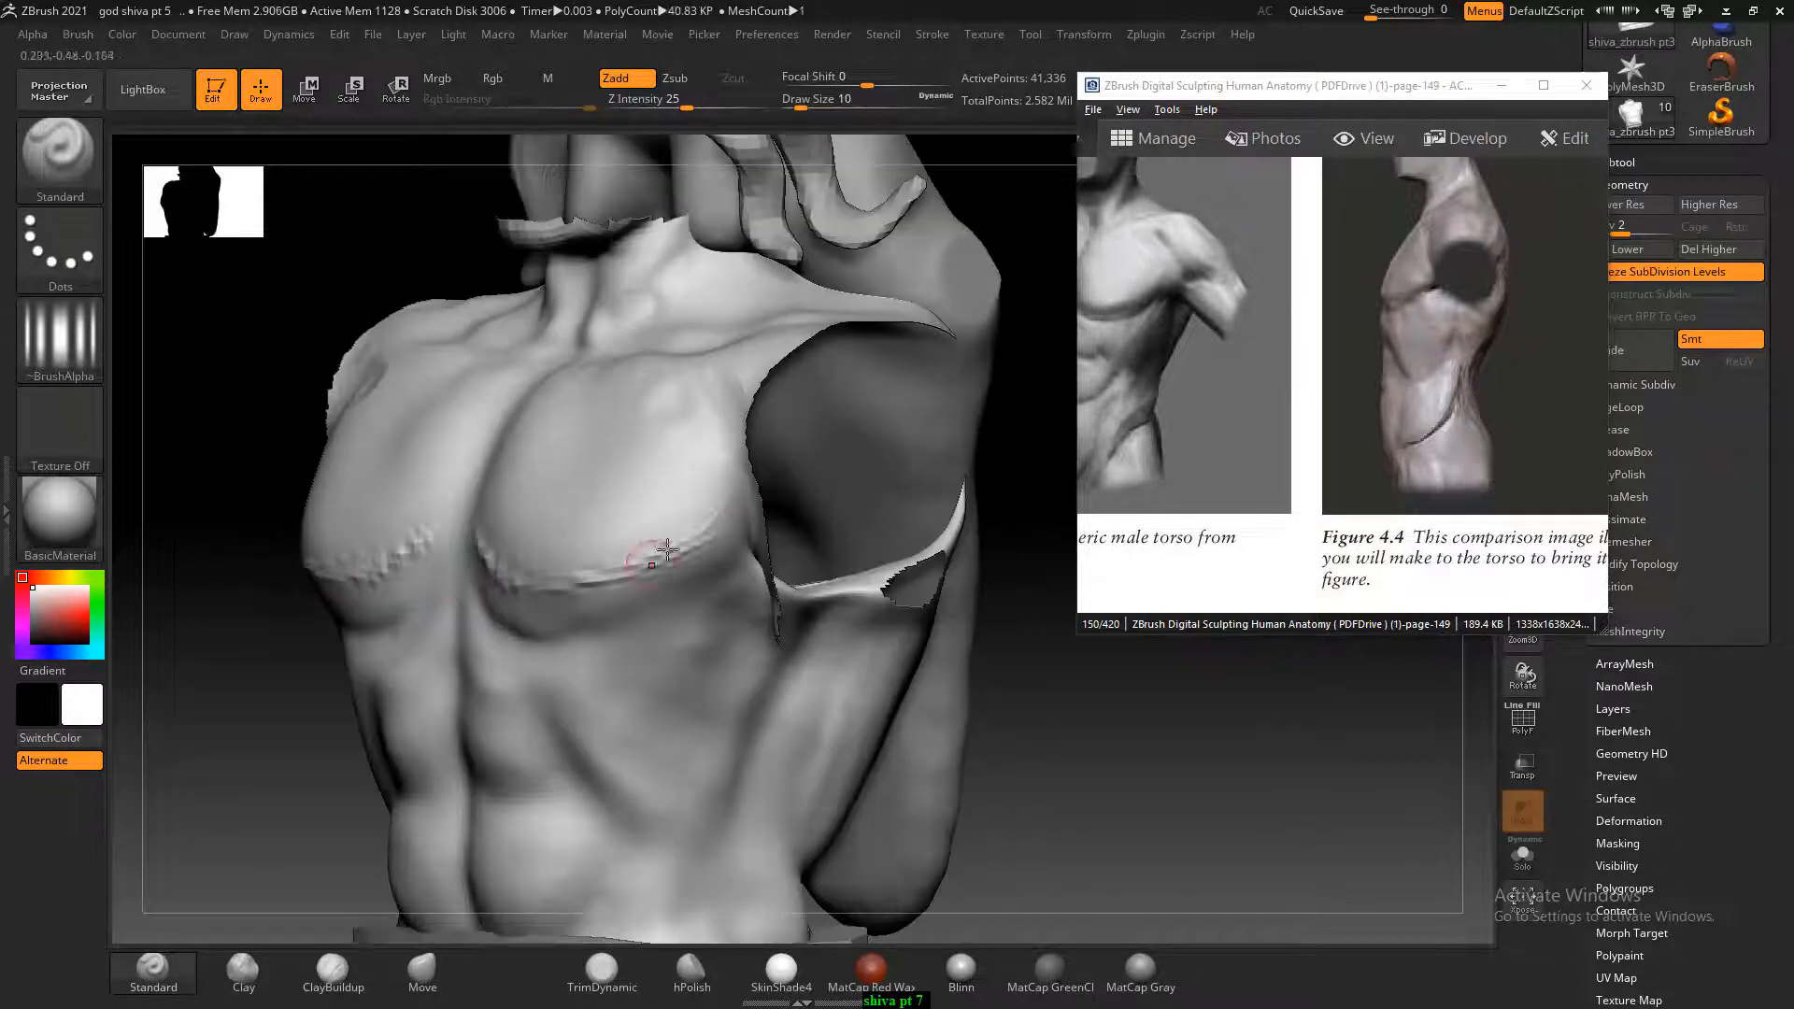
click(76, 344)
click(171, 355)
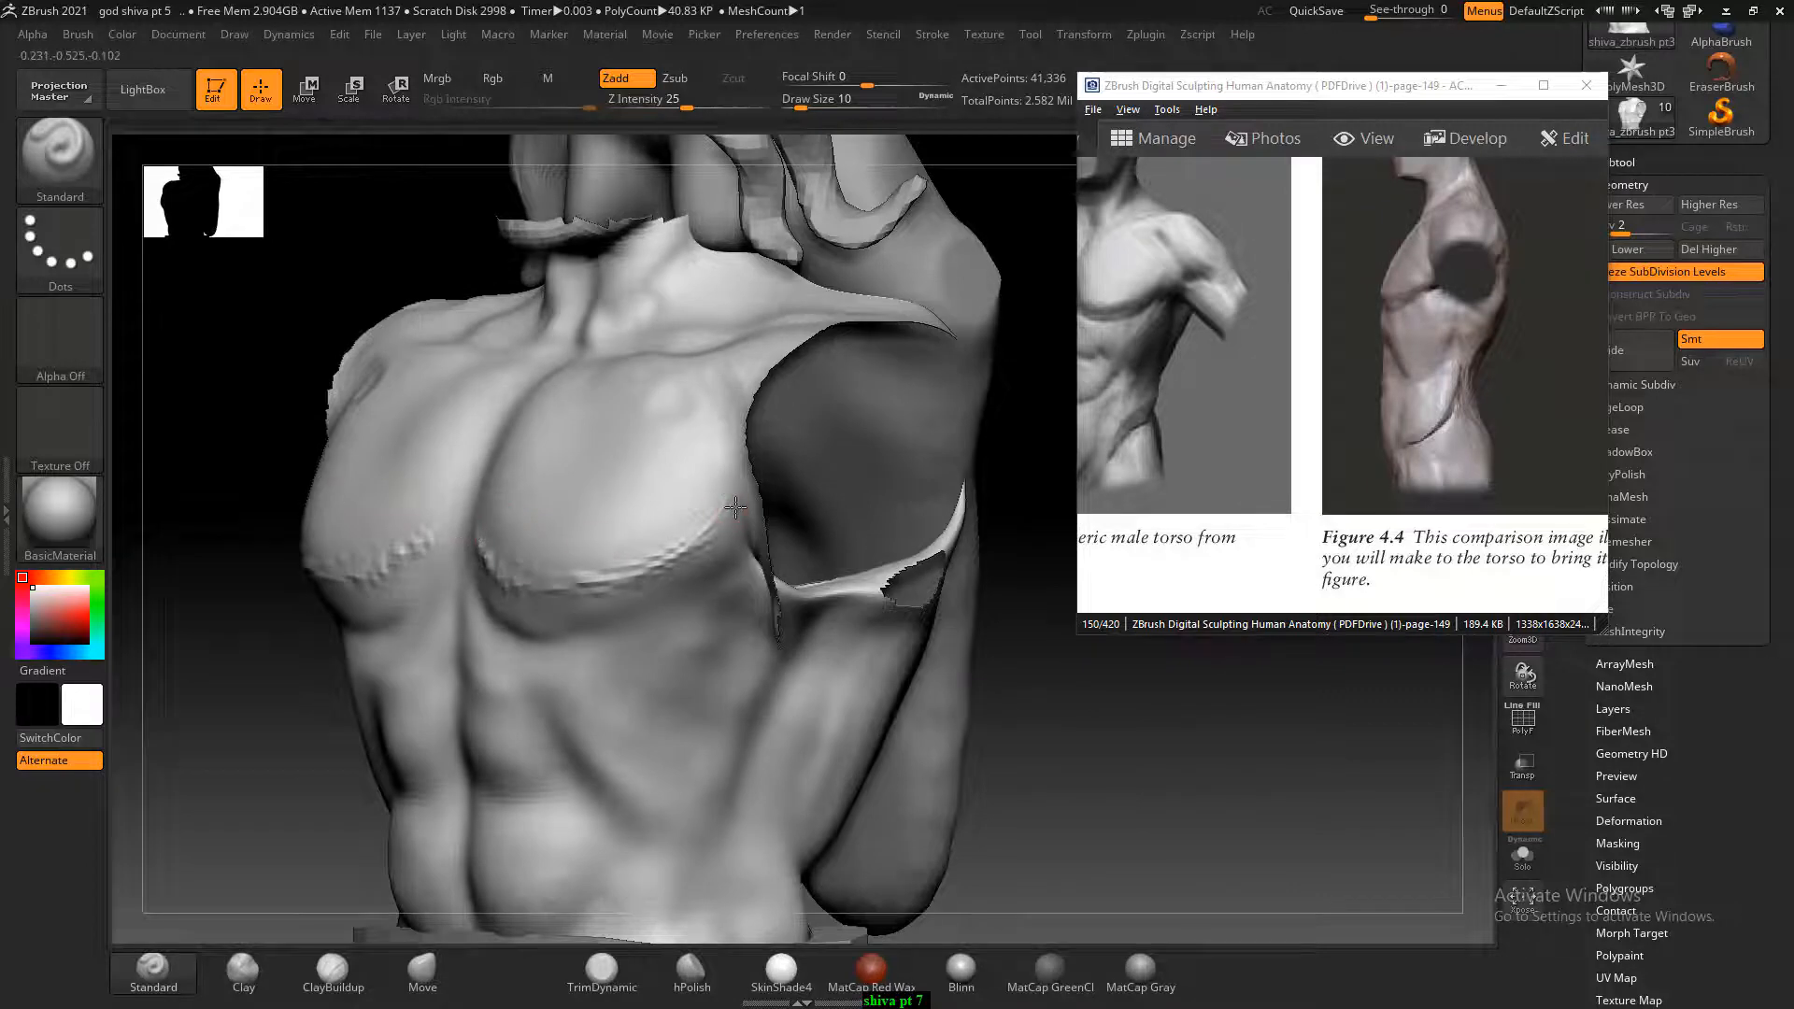
mouse_move(510, 562)
shift+mouse_down()
mouse_move(536, 601)
mouse_move(509, 588)
shift+mouse_up()
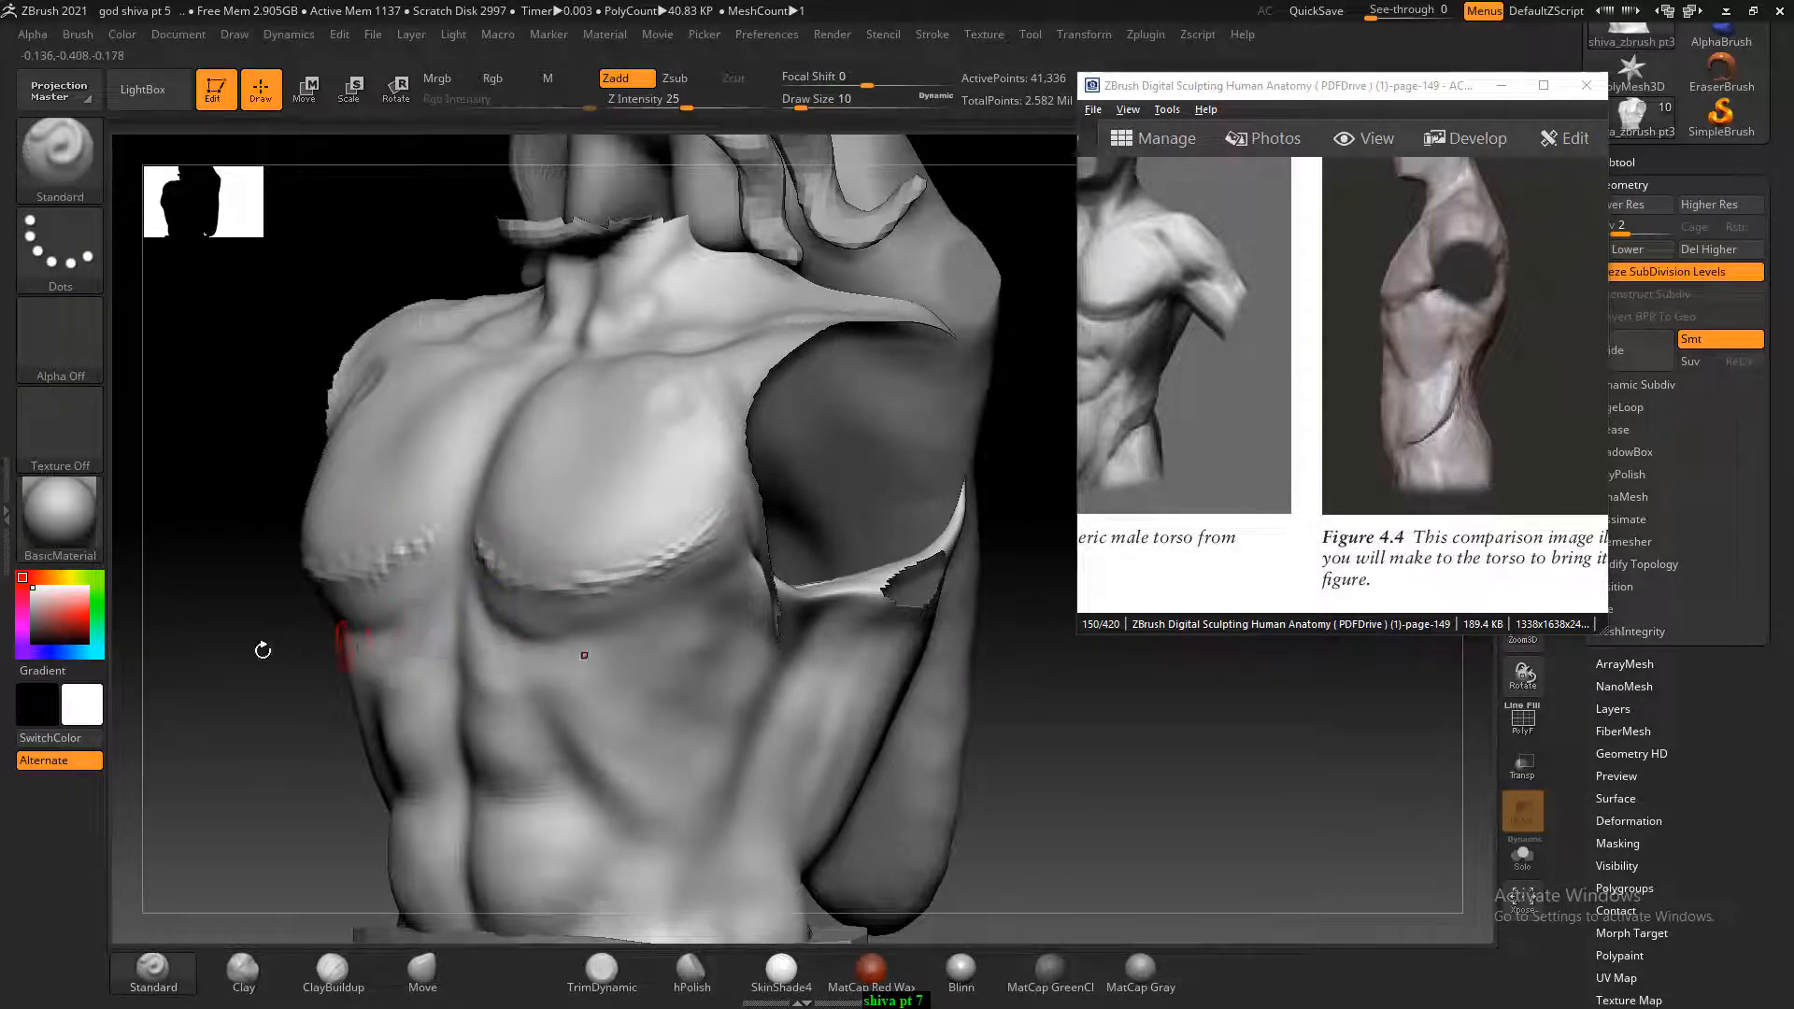
shift+drag(260, 648, 327, 612)
shift+drag(529, 576, 451, 555)
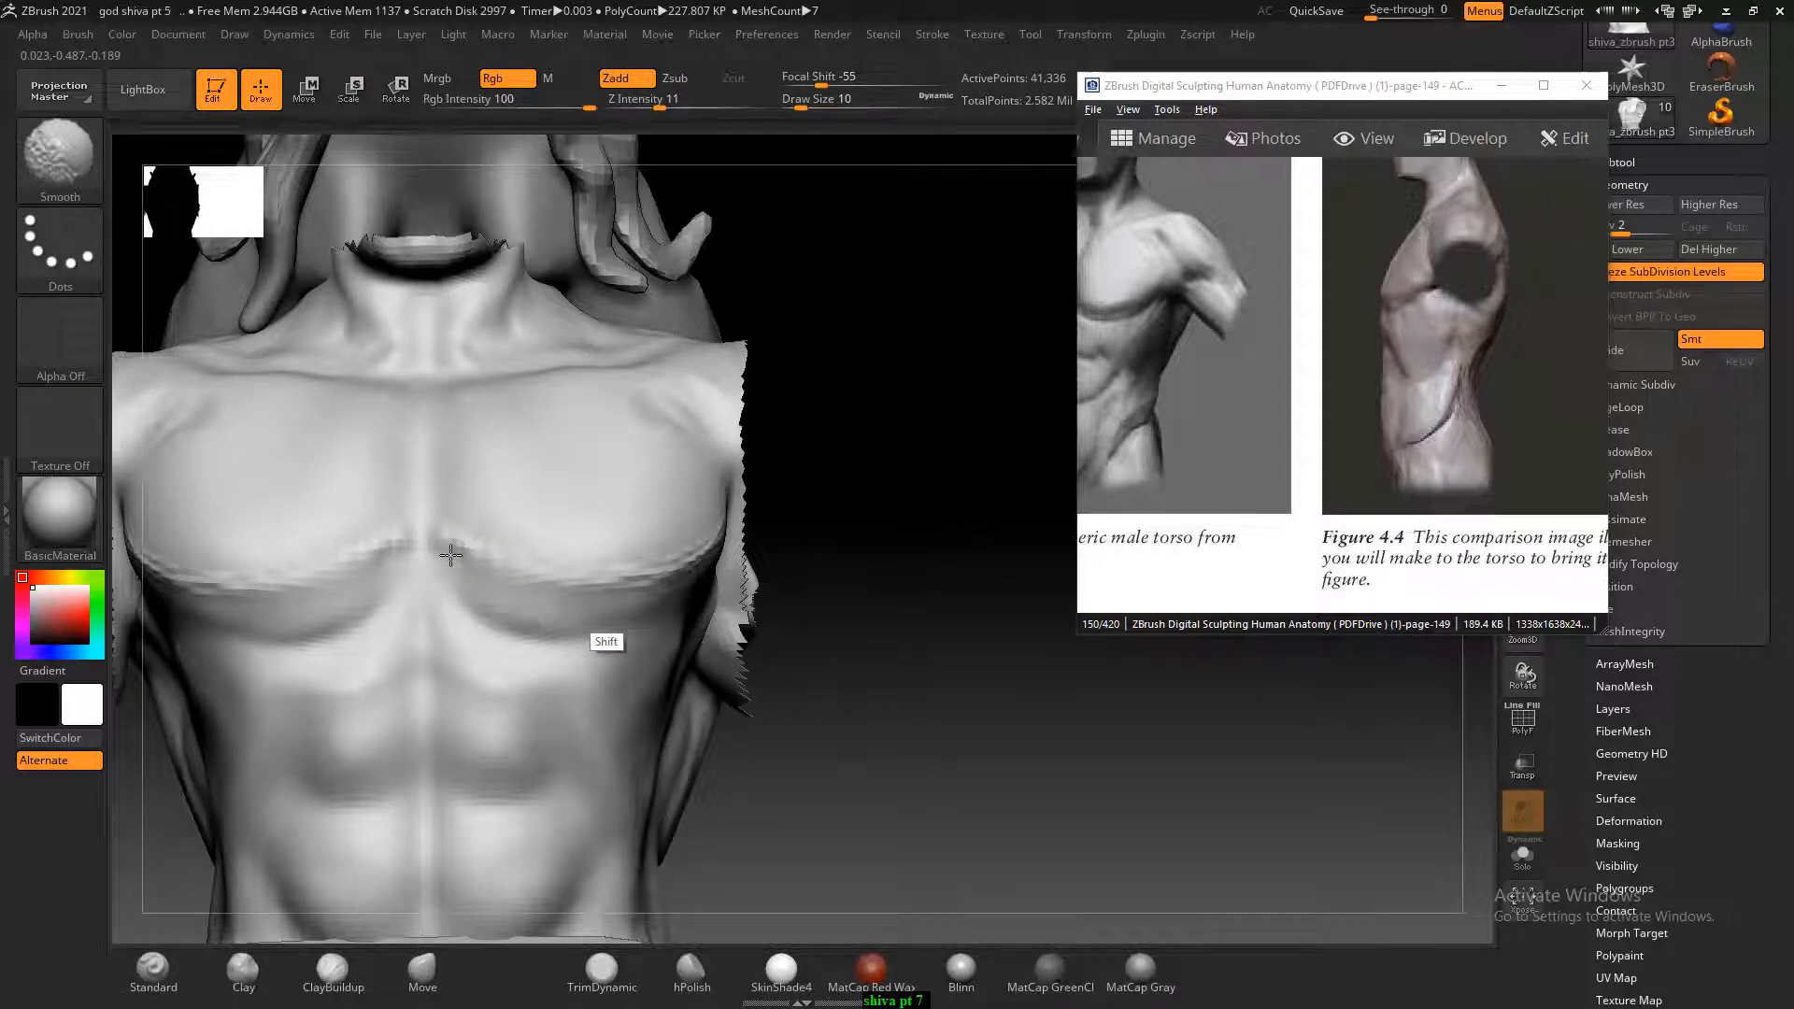
Smooth the outer part of the lower pectoral line and decline turning on Sticky Keys.
drag(888, 592, 696, 547)
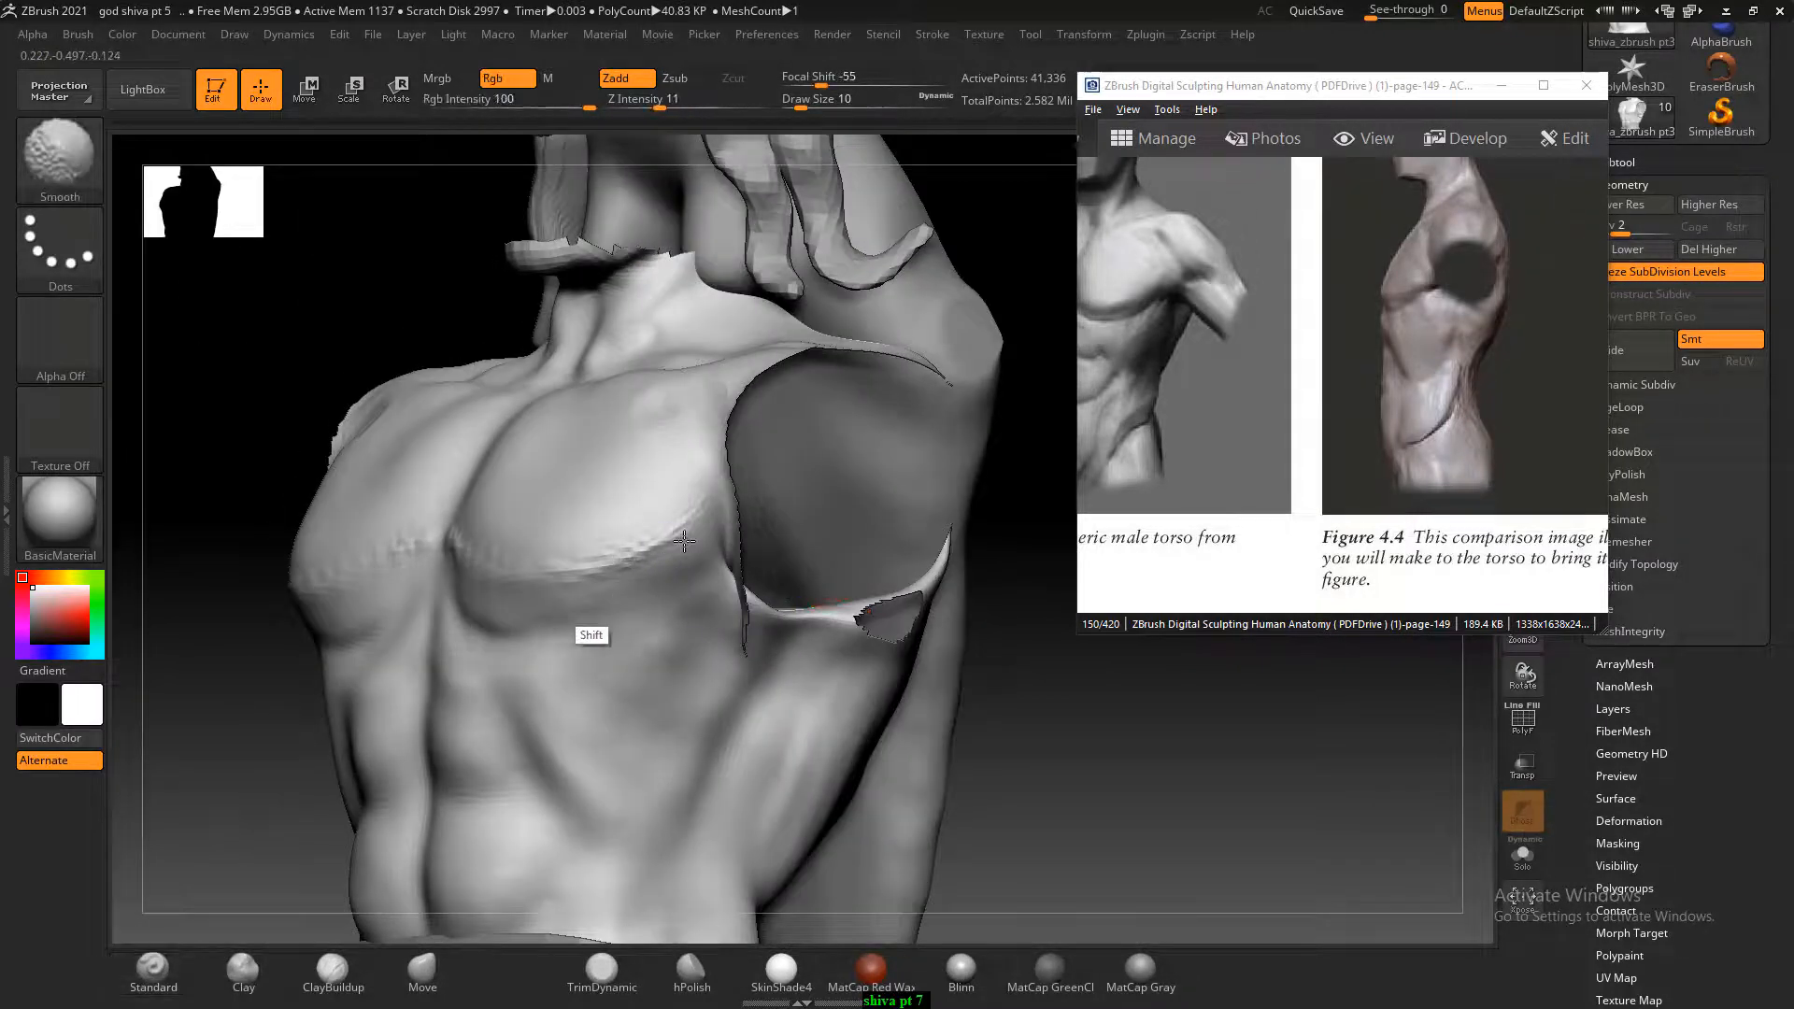
key(shift)
key(shift)
key(shift)
key(shift)
key(shift)
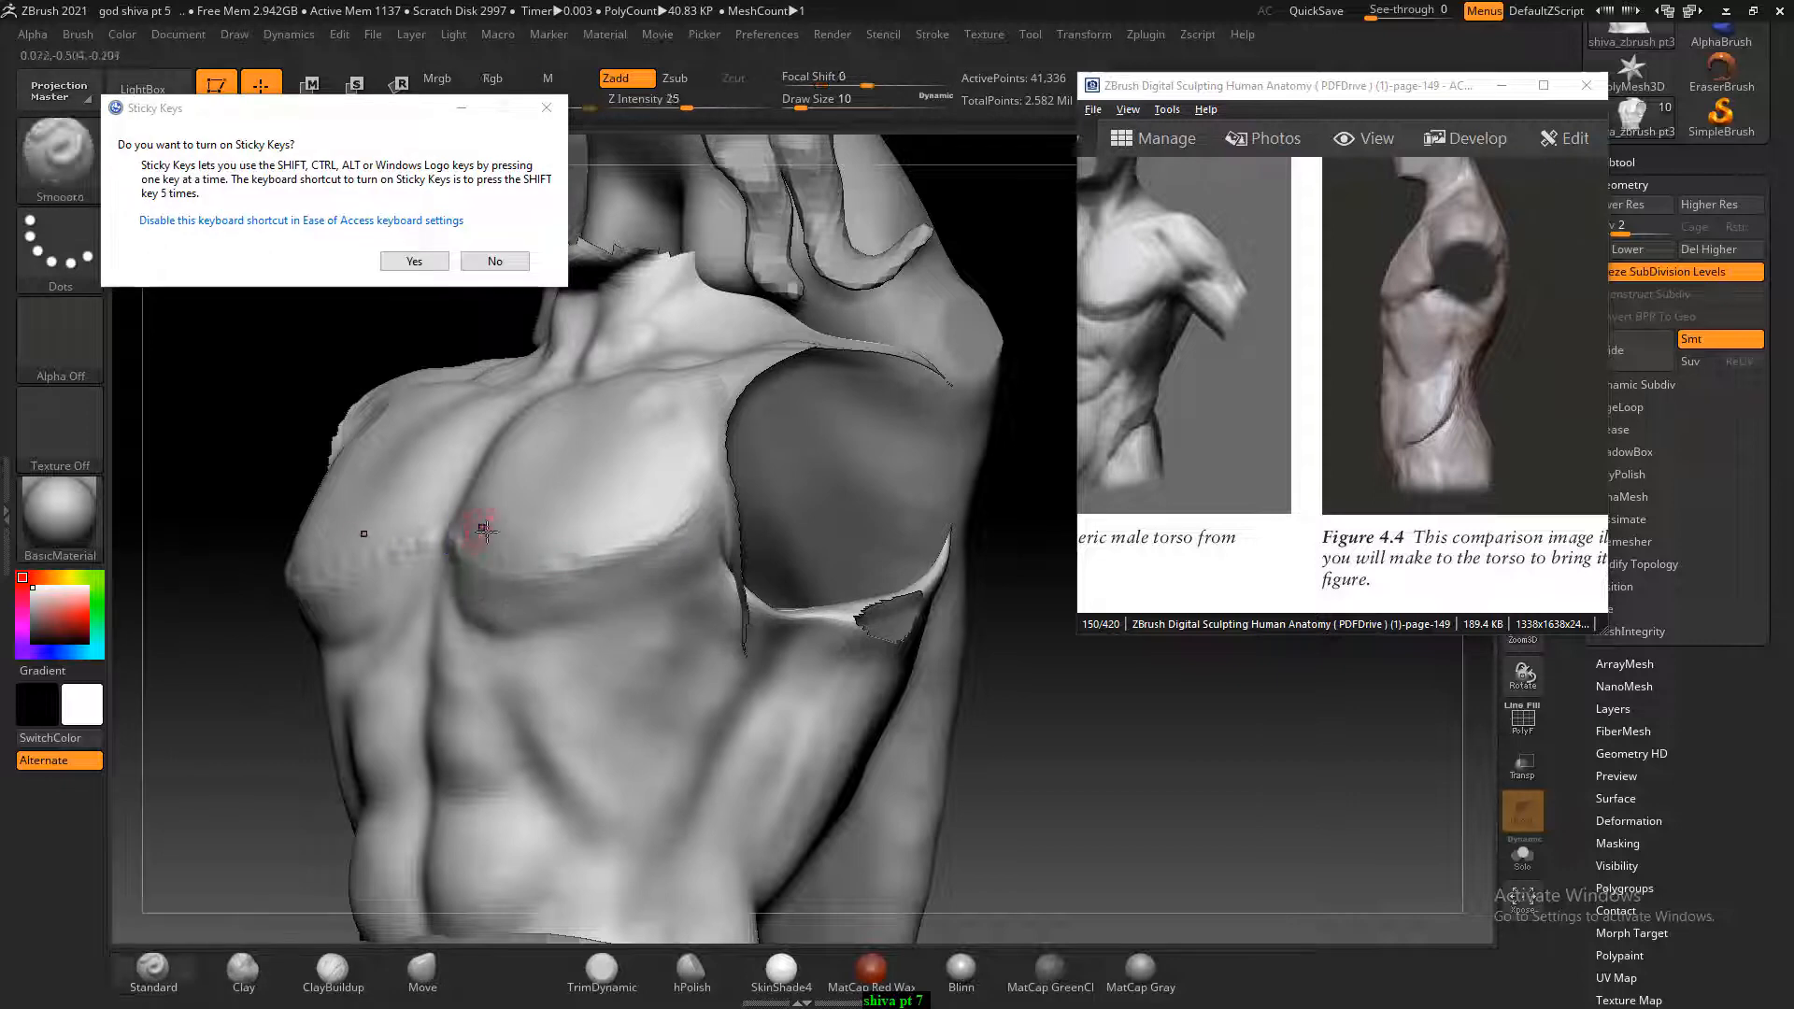
key(shift)
shift+drag(1057, 725, 1041, 733)
click(503, 254)
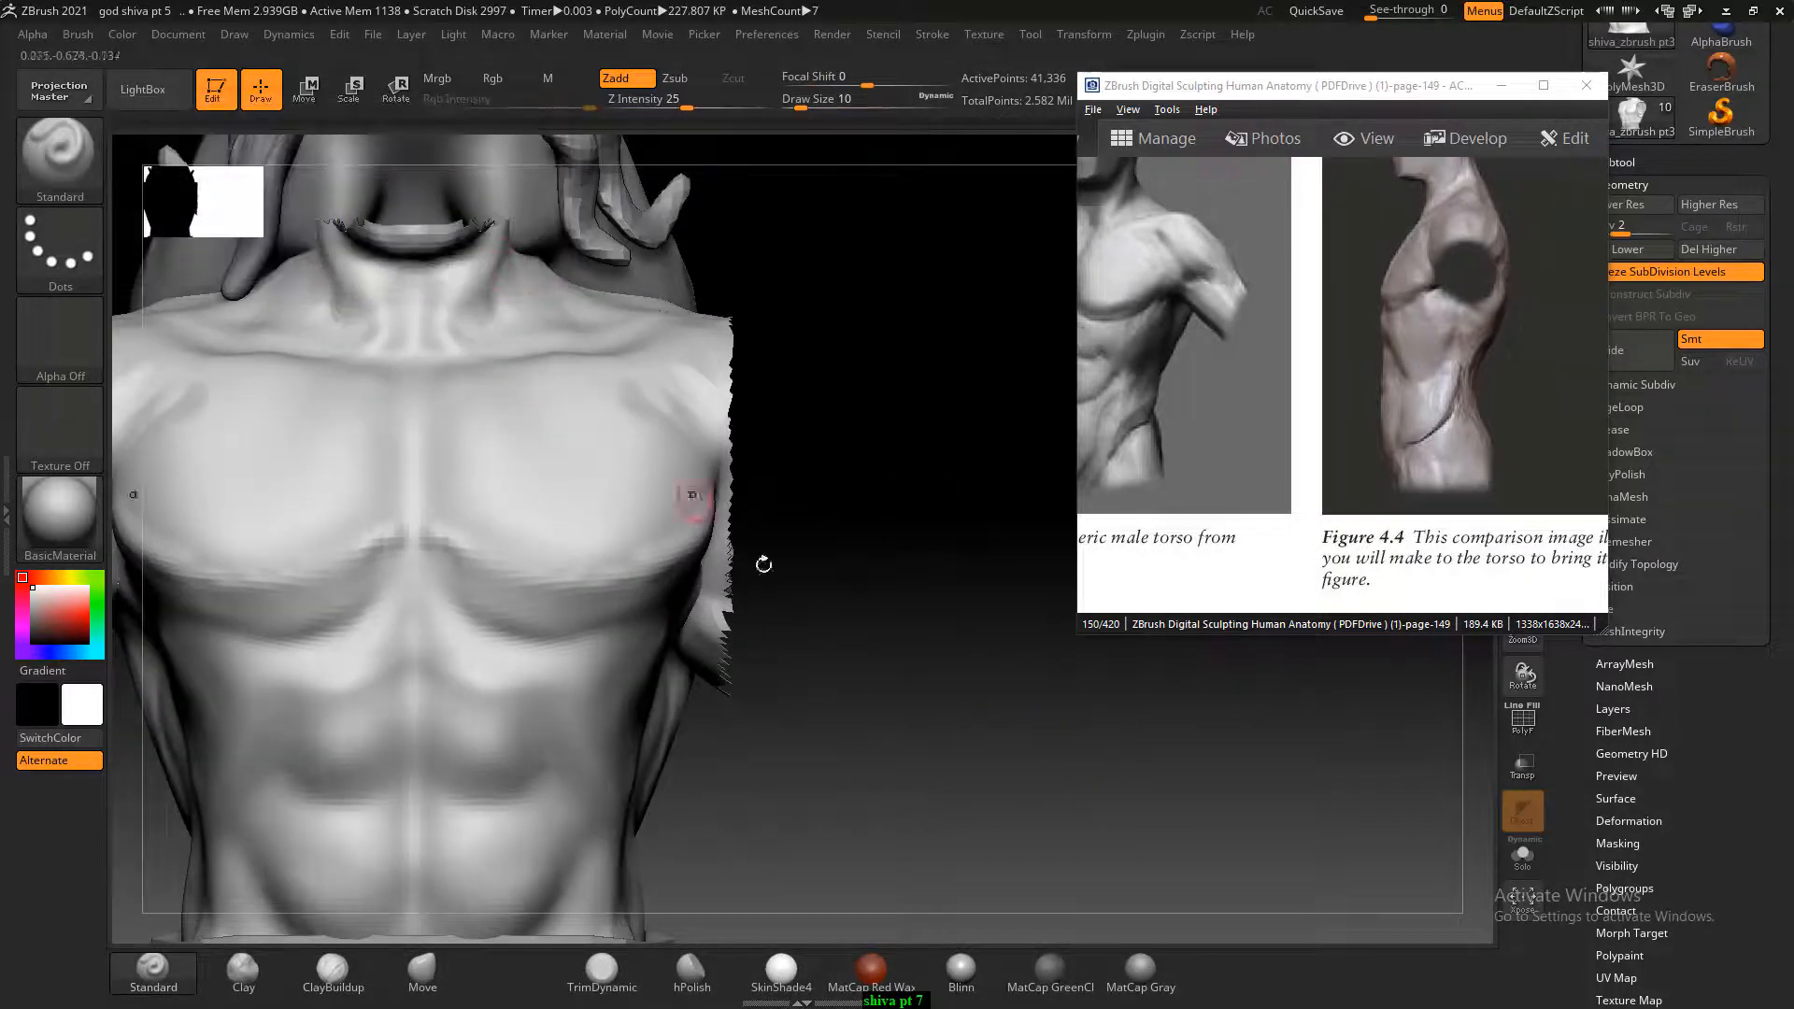
Smooth the inner lower corners of the pectorals where they meet the sternum.
alt+drag(848, 707, 918, 714)
shift+drag(471, 553, 461, 545)
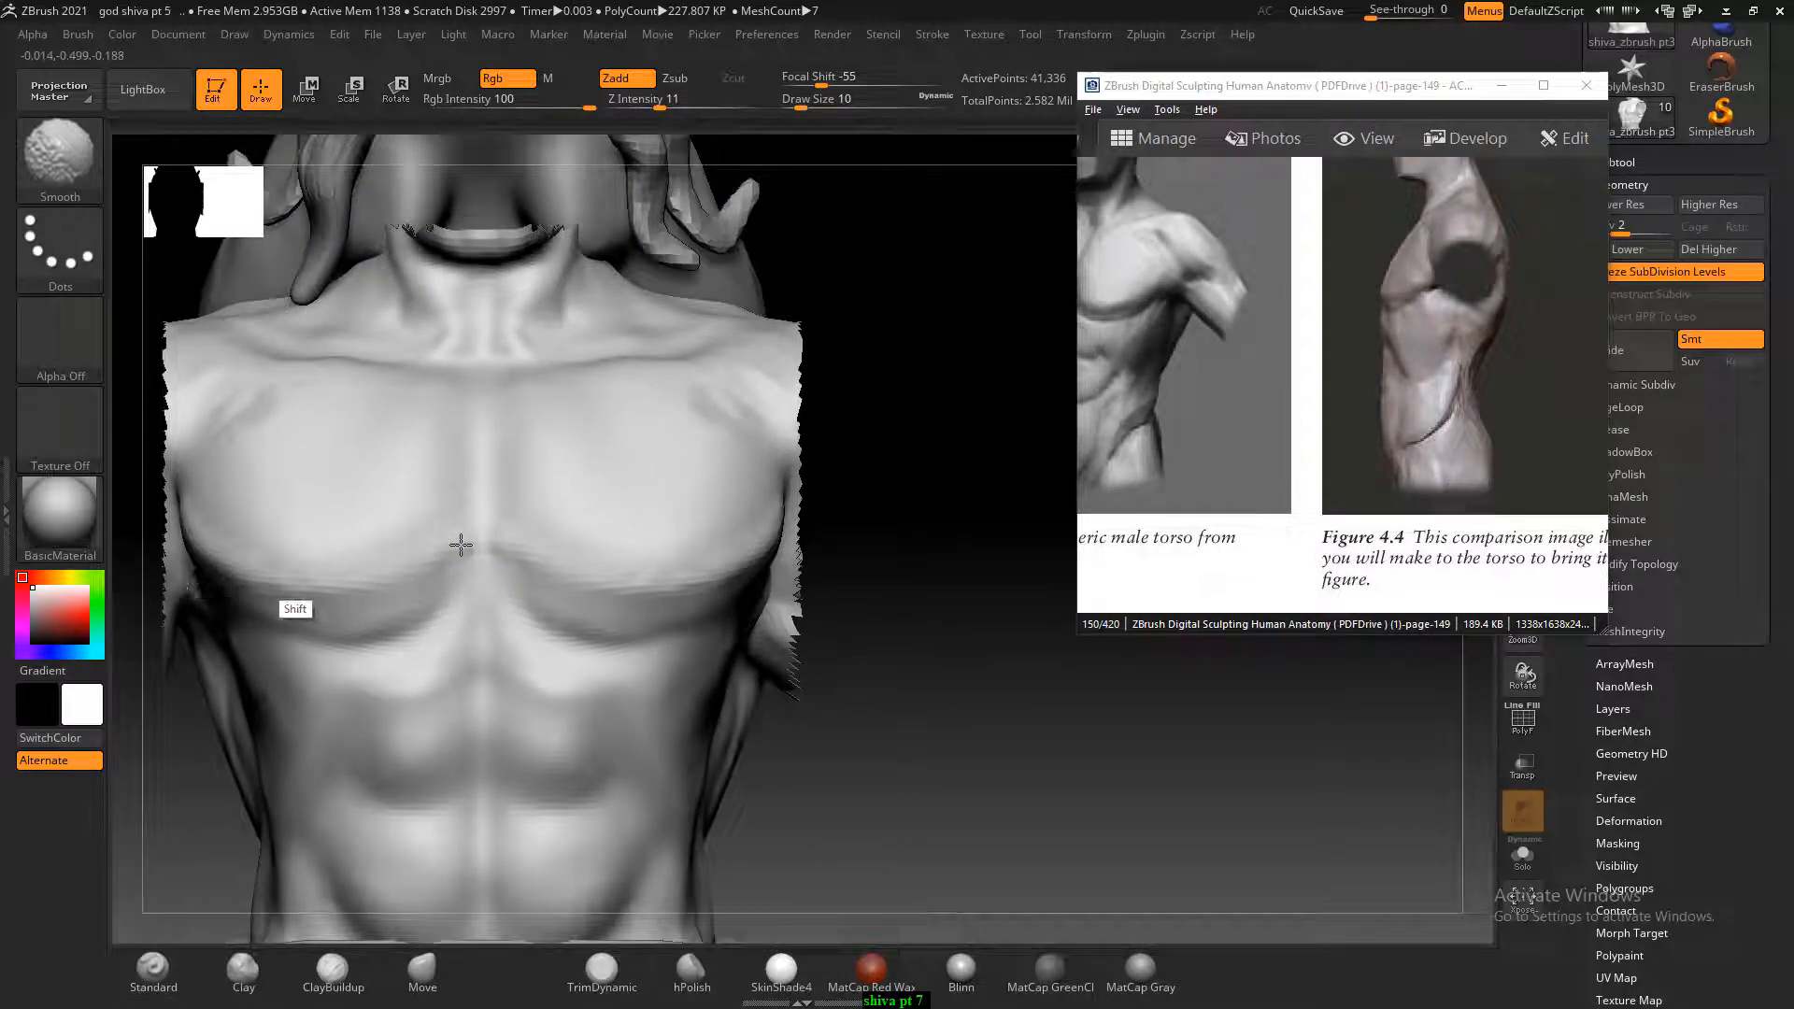
shift+drag(461, 545, 412, 589)
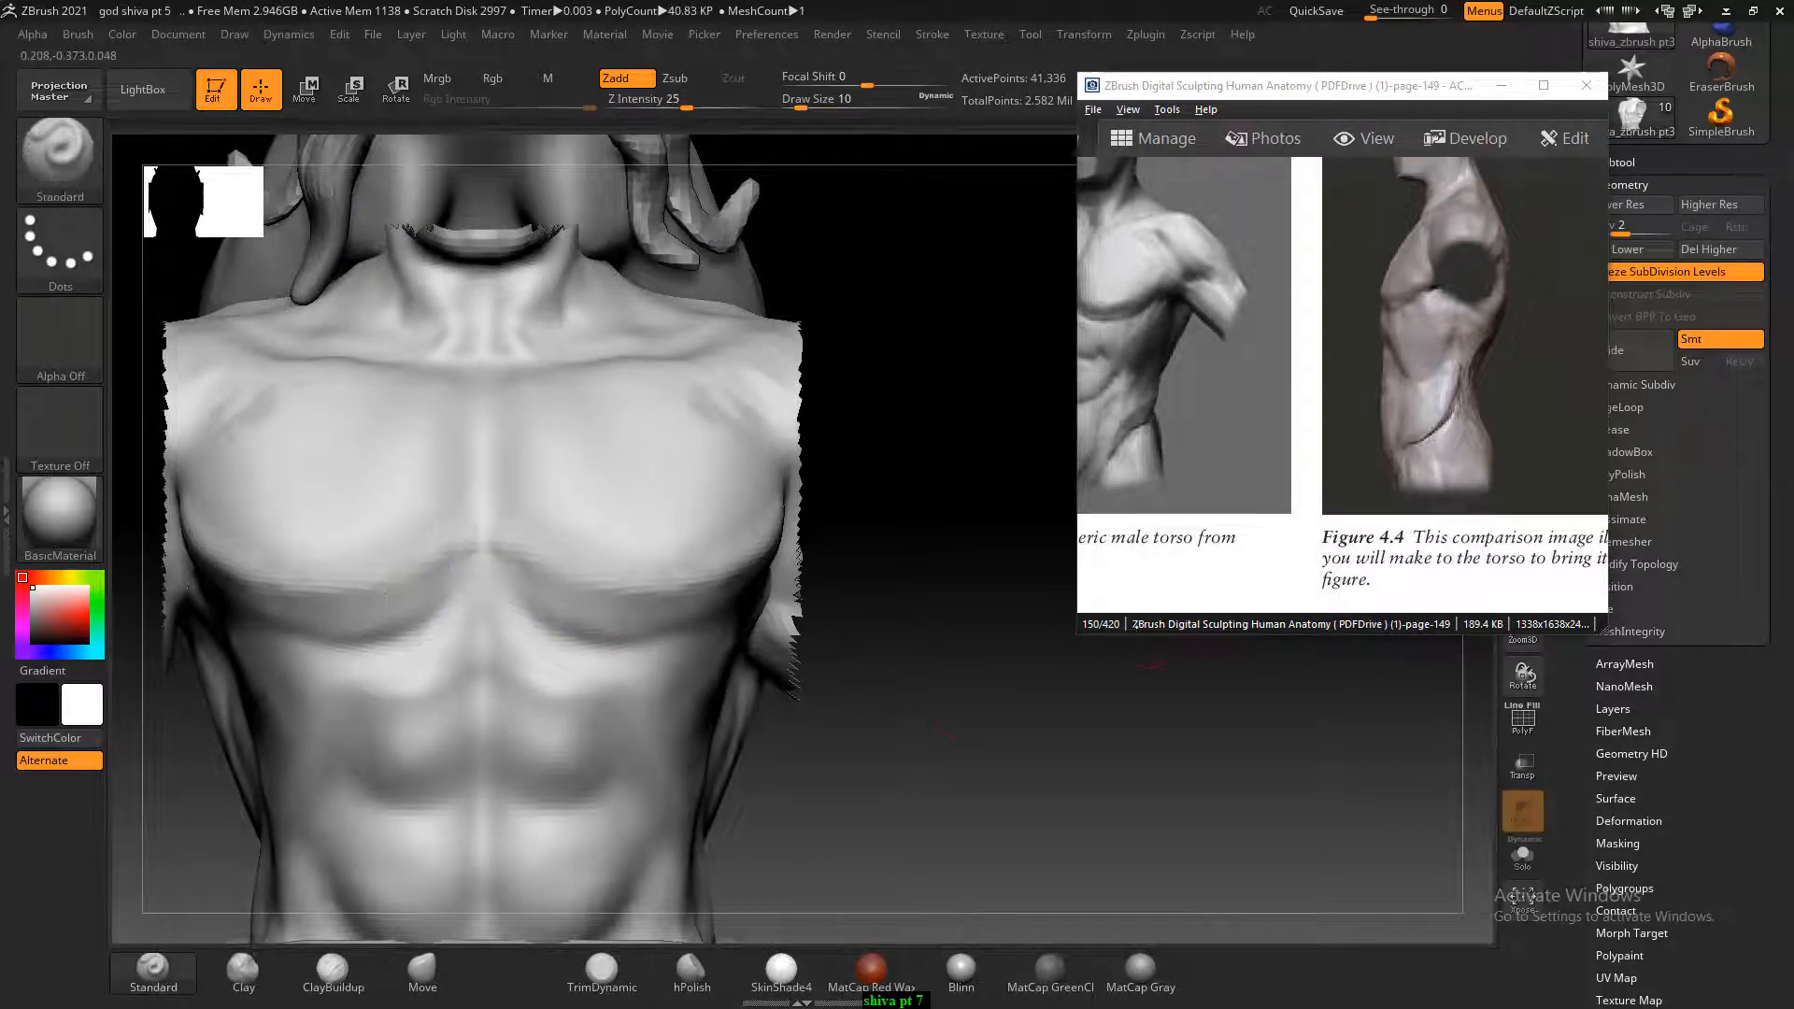
Deepen the groove running from the lower rib cage down the outer edge of the abdominal muscles.
alt+drag(942, 718, 1015, 736)
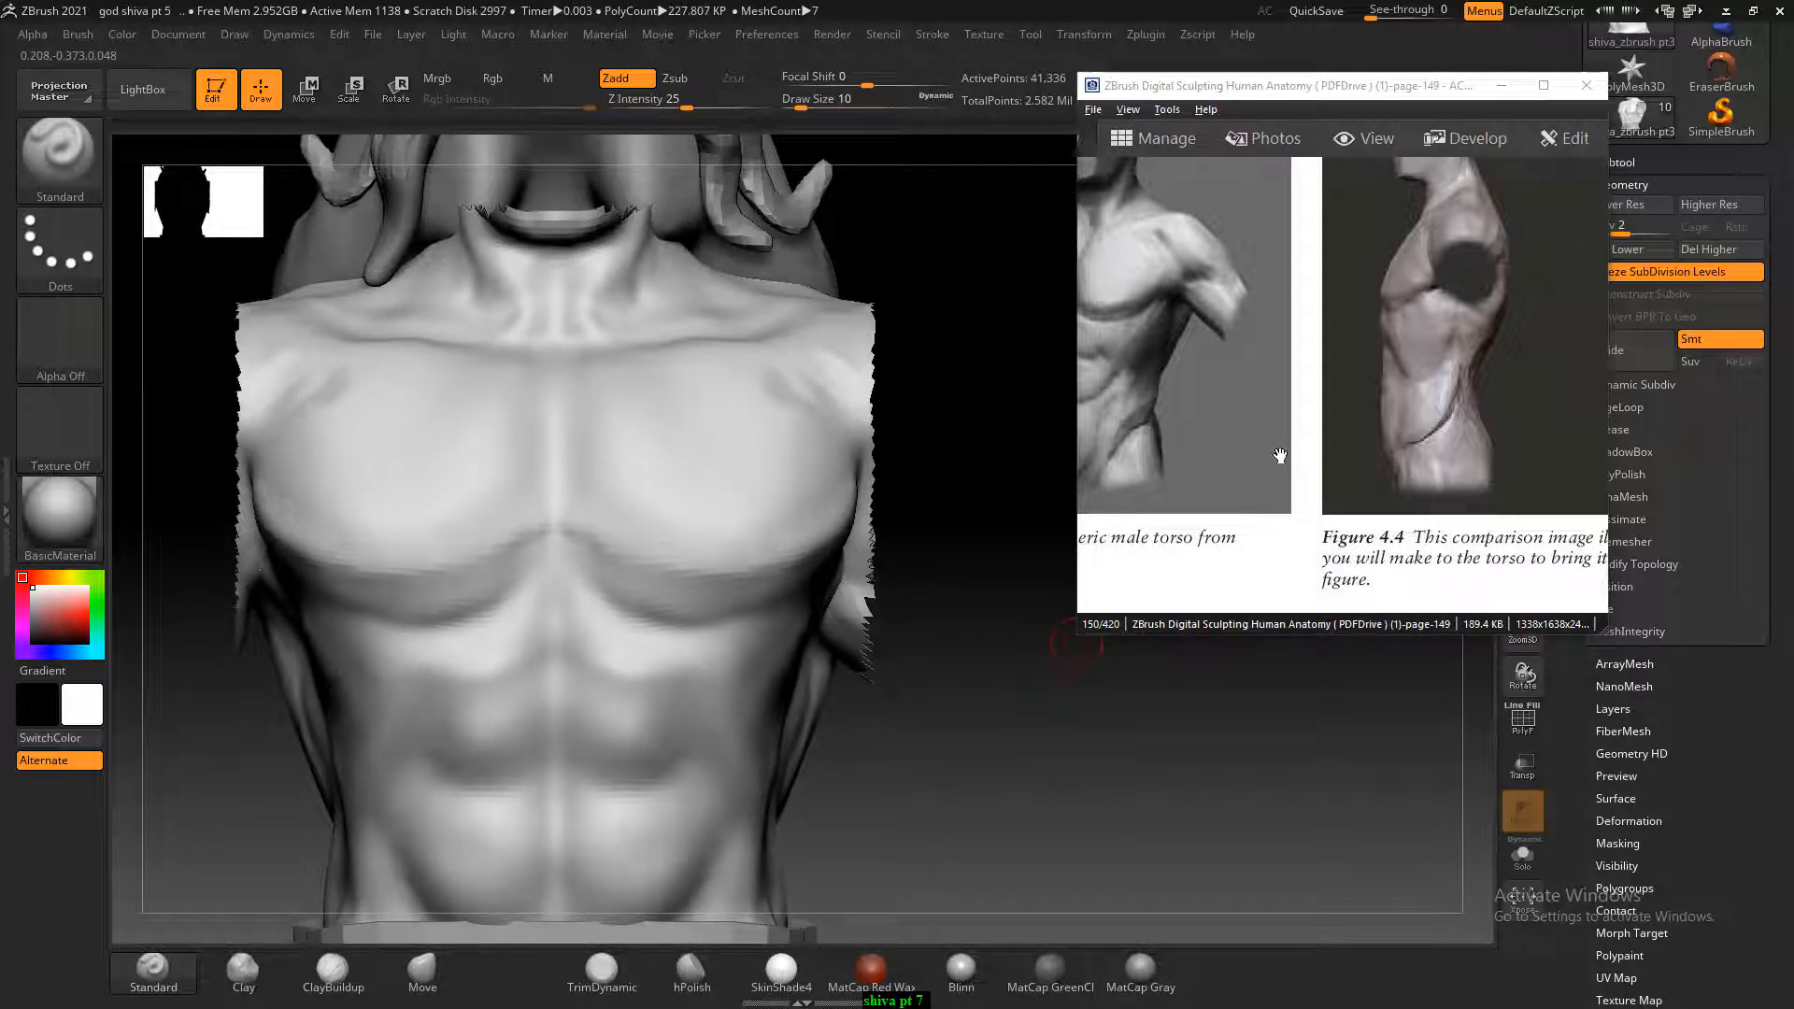
drag(928, 661, 810, 738)
key(shift)
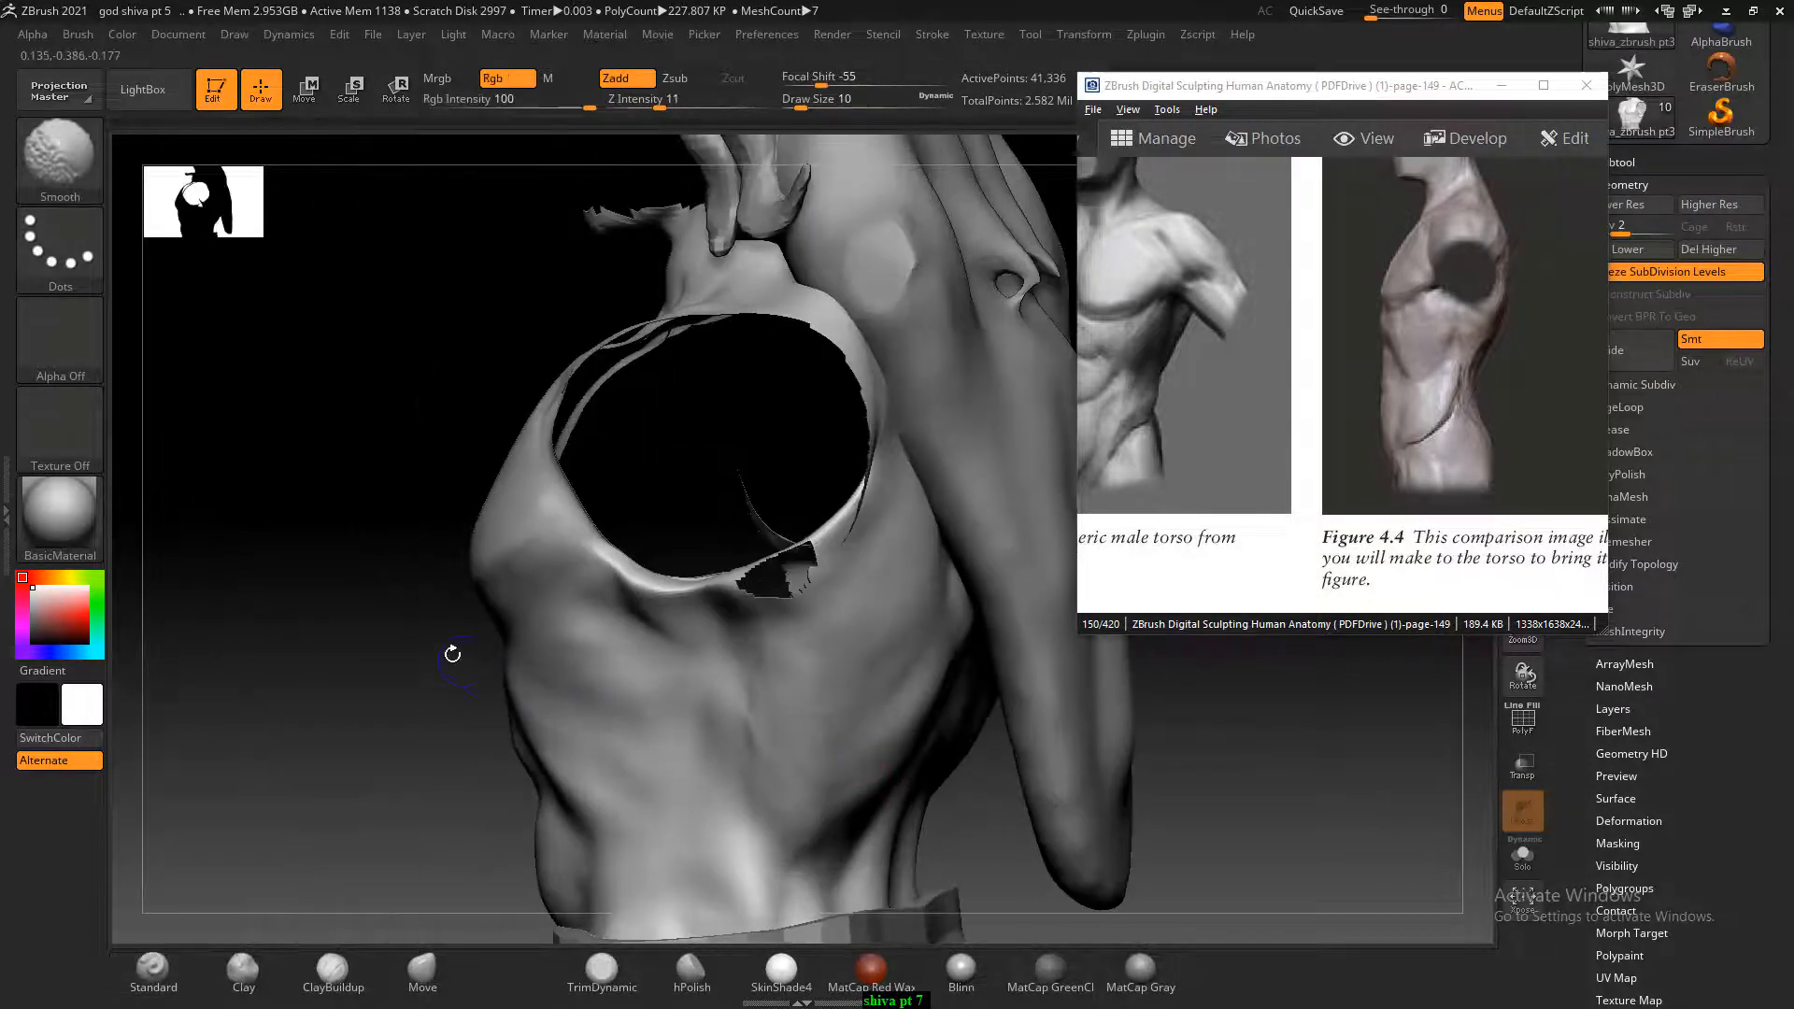
drag(452, 654, 407, 501)
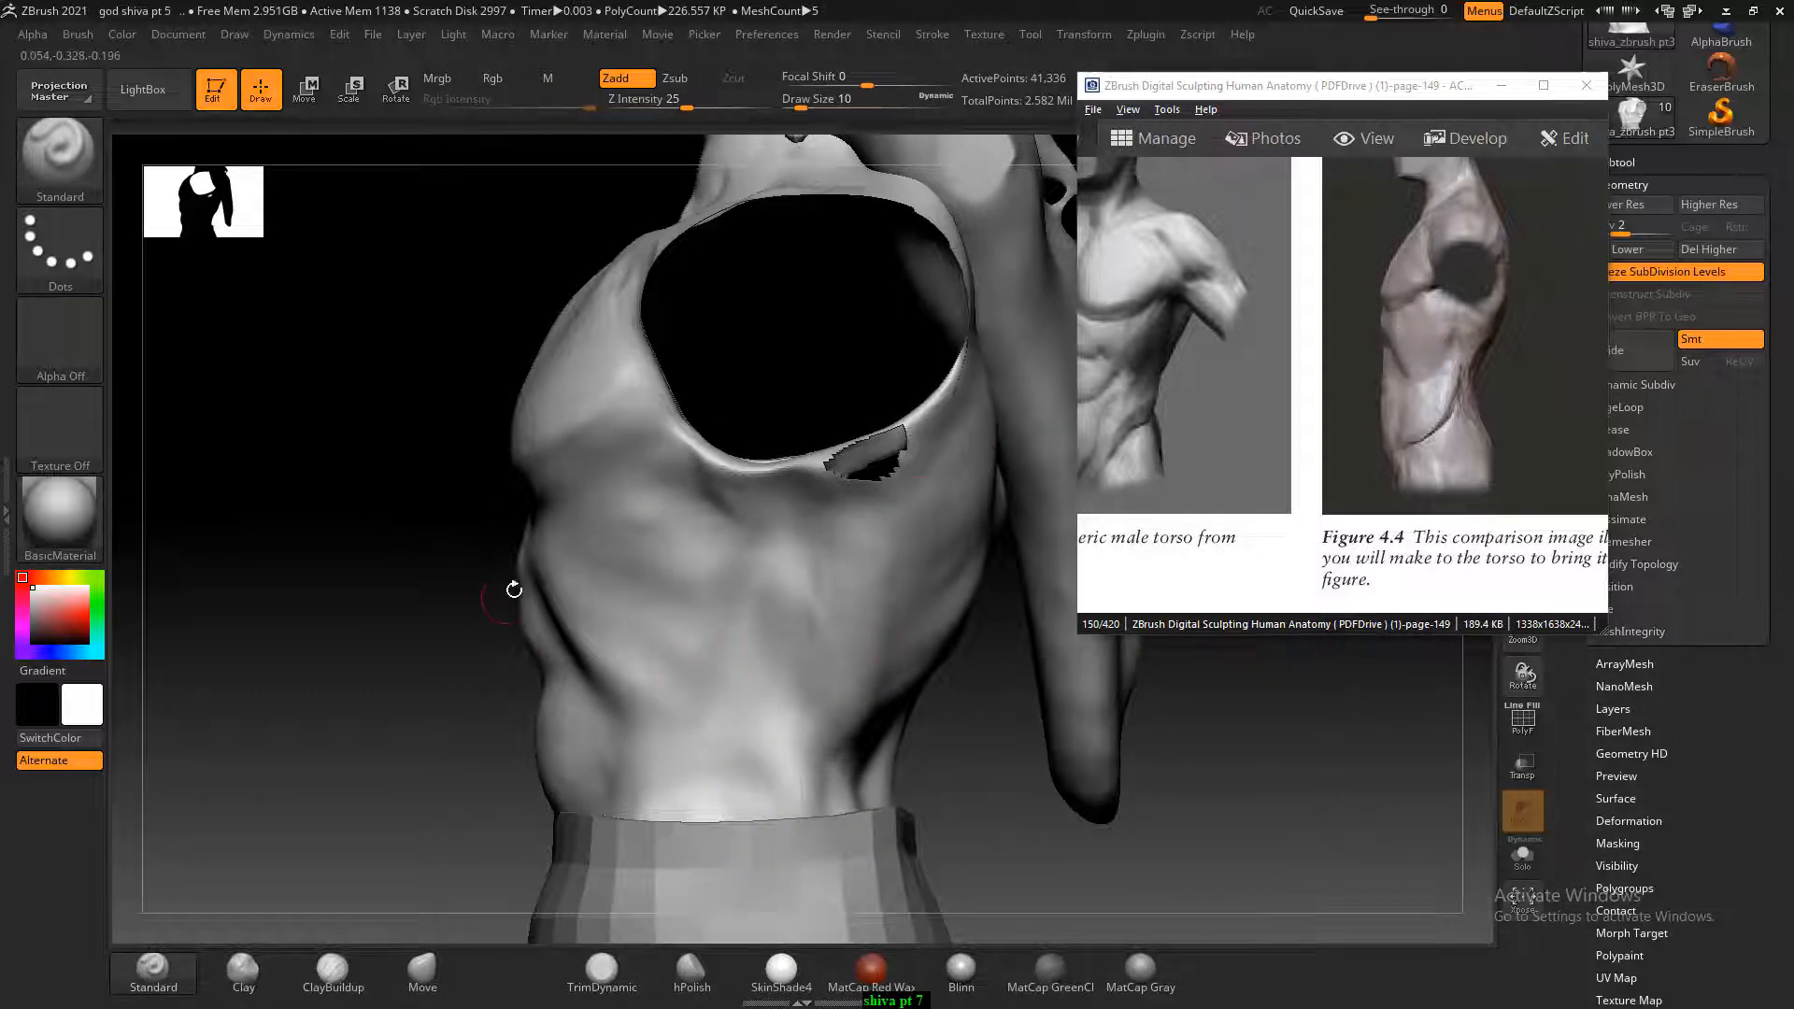
mouse_move(447, 591)
mouse_down()
mouse_move(642, 603)
mouse_move(724, 718)
mouse_up()
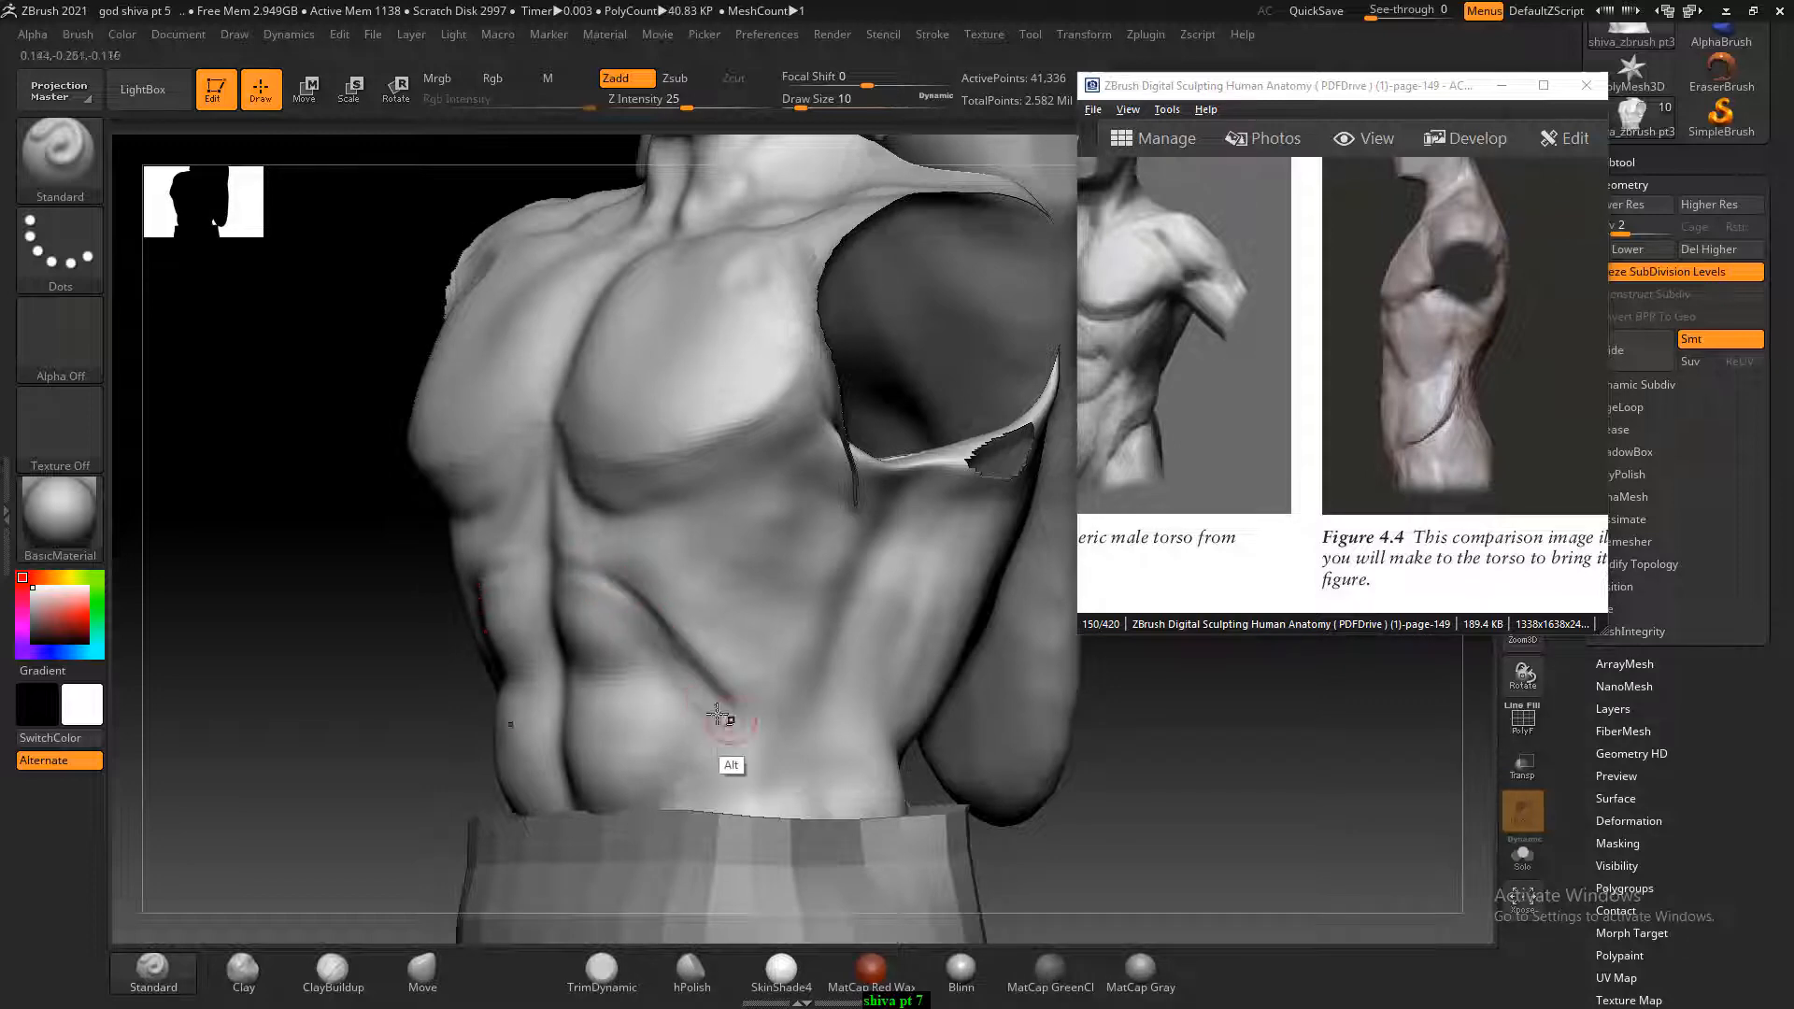
mouse_move(388, 624)
mouse_down()
mouse_move(317, 616)
mouse_move(570, 637)
mouse_move(633, 624)
mouse_move(683, 703)
mouse_up()
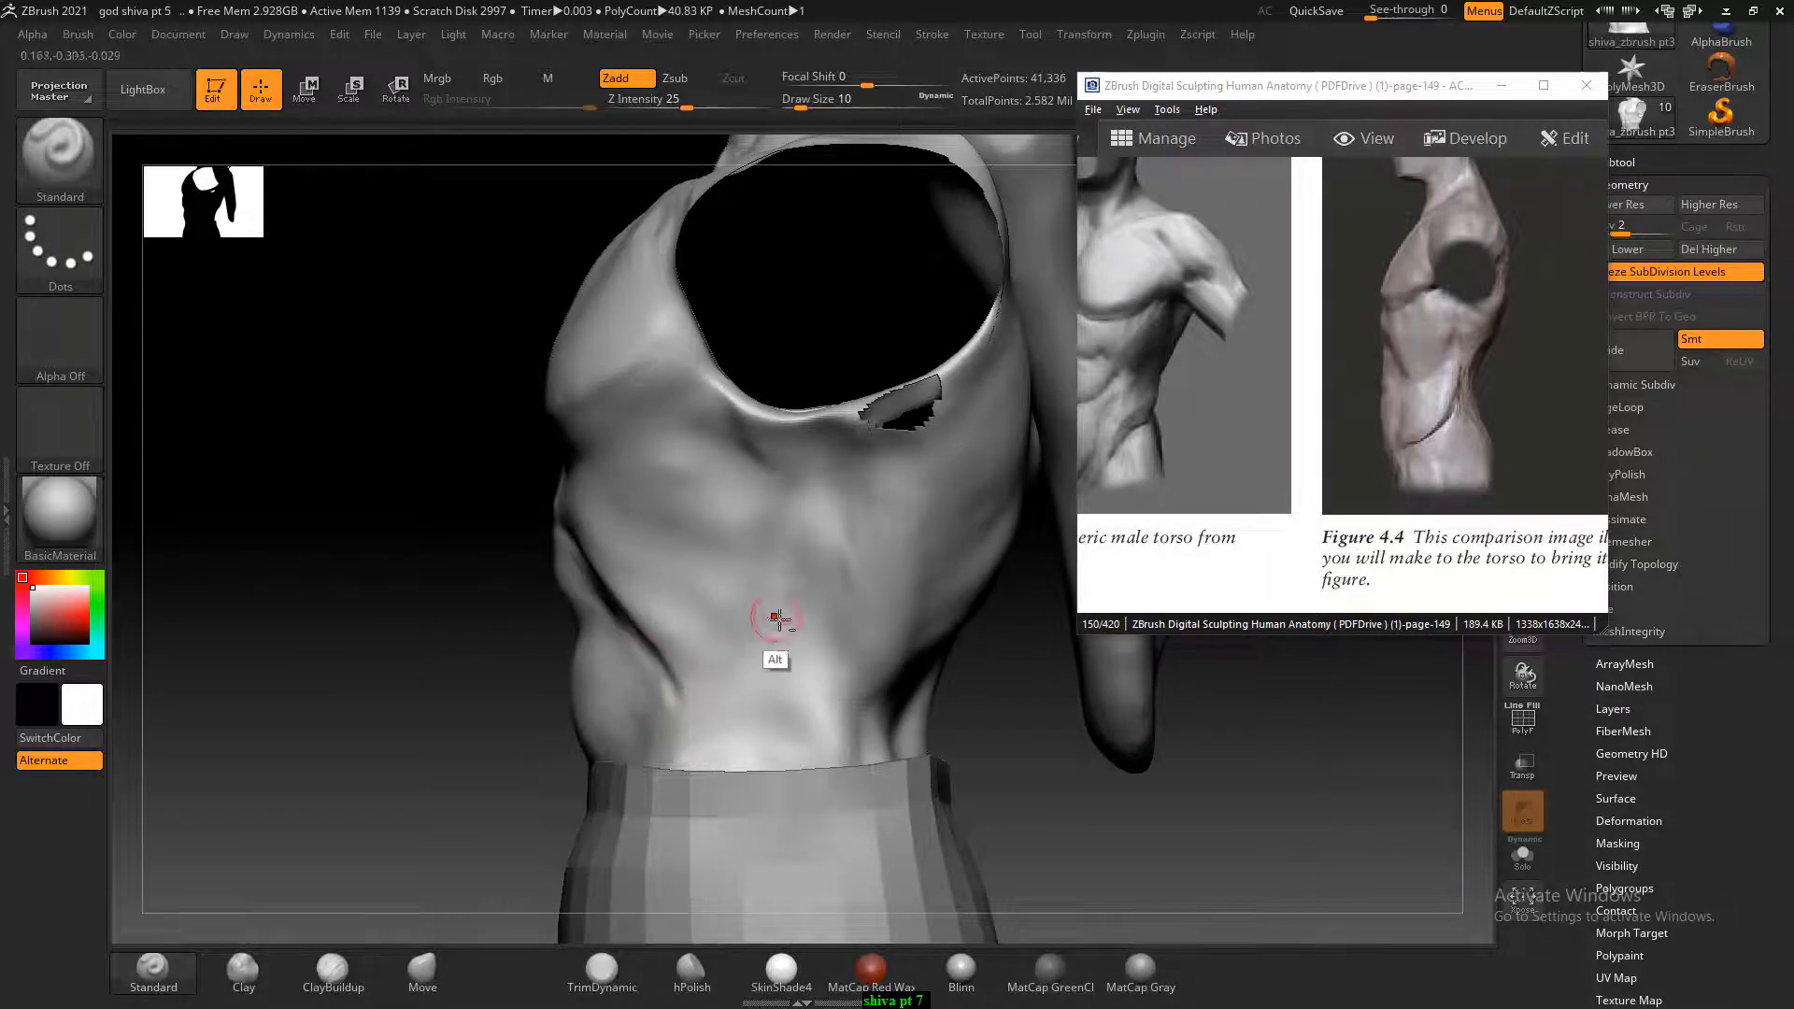
Carve two diverging grooves down the flank below the armpit, forming an inverted V above the waist.
mouse_move(810, 509)
alt+mouse_down()
mouse_move(743, 651)
mouse_move(742, 668)
mouse_move(753, 641)
mouse_move(748, 687)
alt+mouse_up()
alt+drag(812, 545, 727, 671)
alt+drag(813, 502, 832, 635)
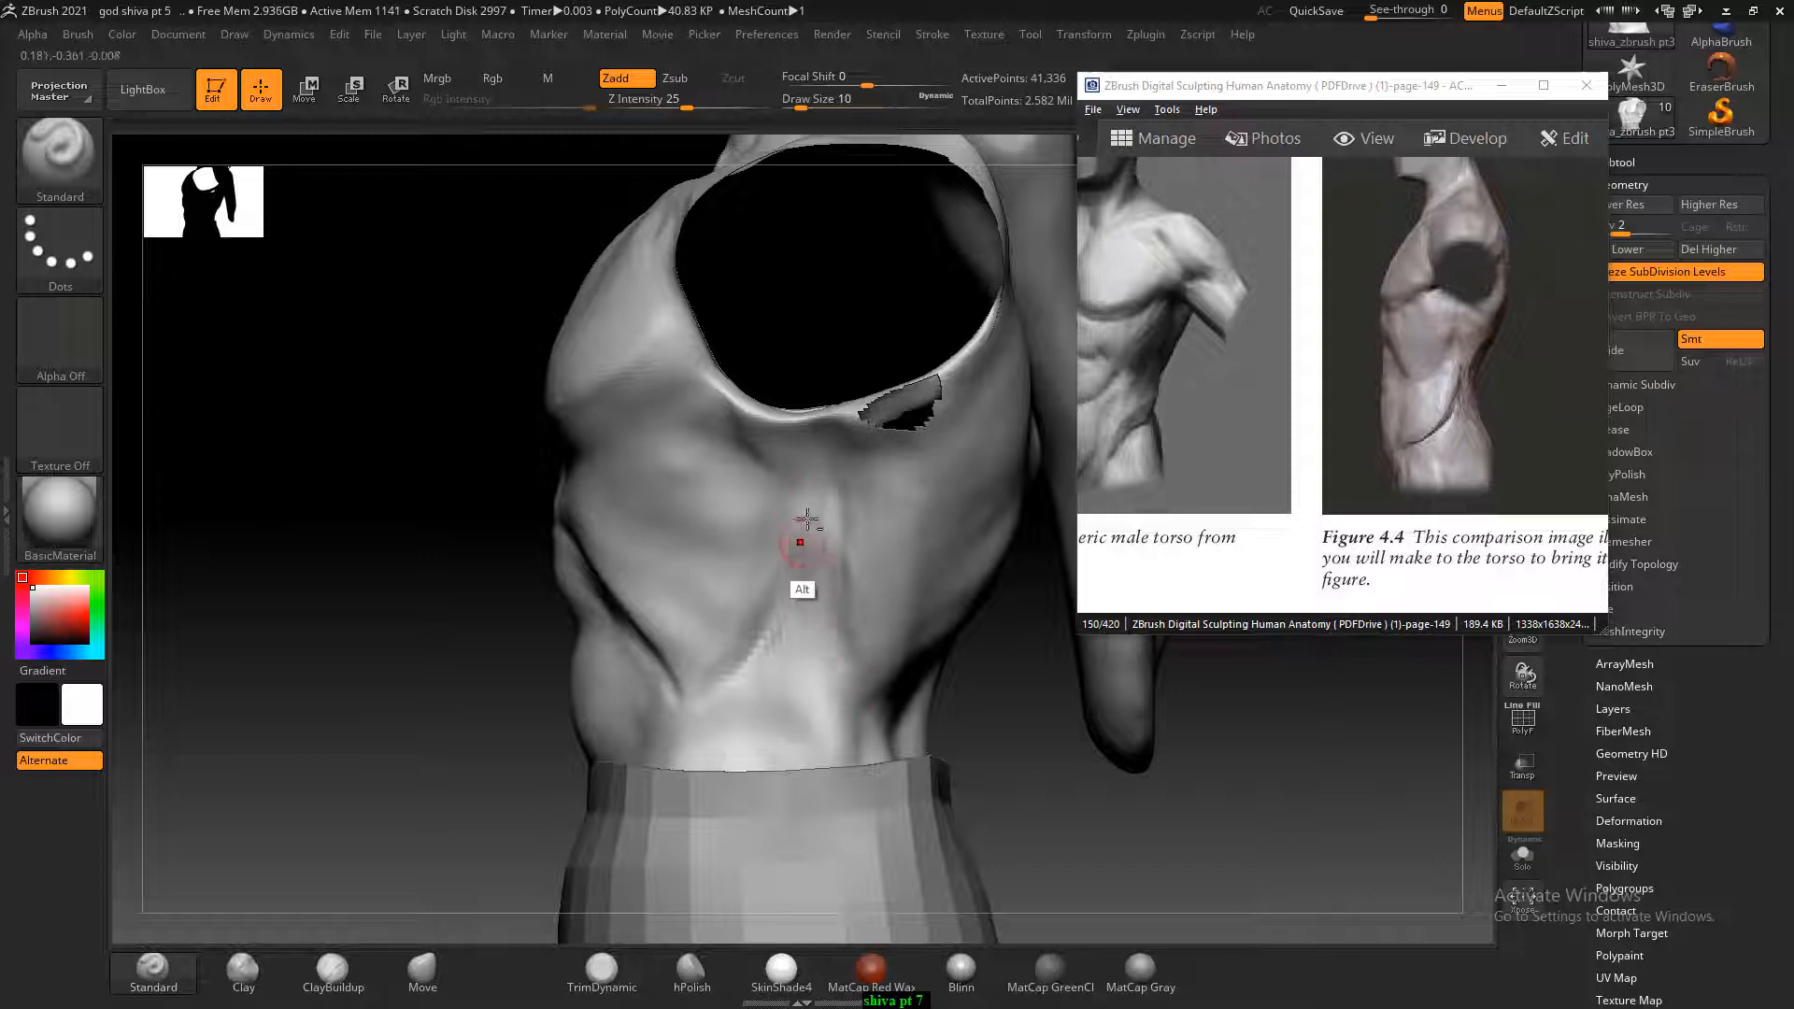
alt+drag(805, 538, 854, 693)
Move the reference image window lower, set the brush's focal shift to 59, and recarve the flank groove.
drag(1168, 84, 1196, 169)
click(860, 80)
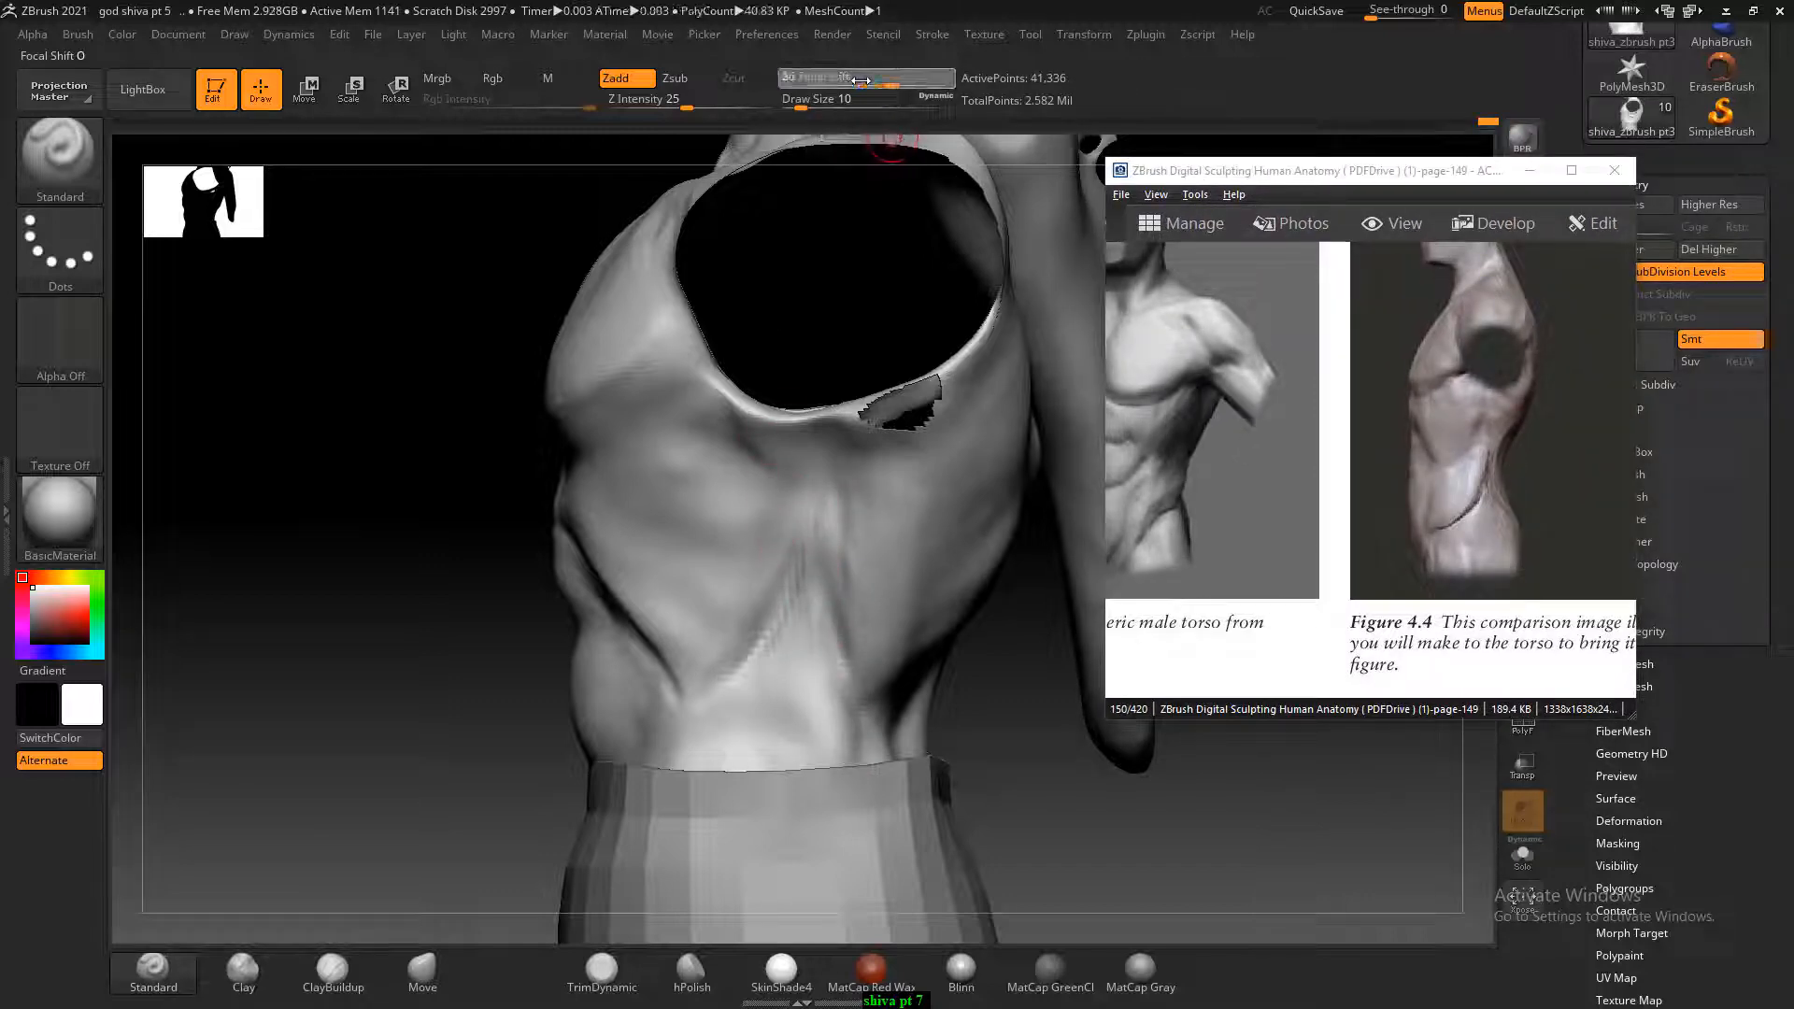
drag(861, 80, 864, 80)
alt+drag(816, 484, 828, 601)
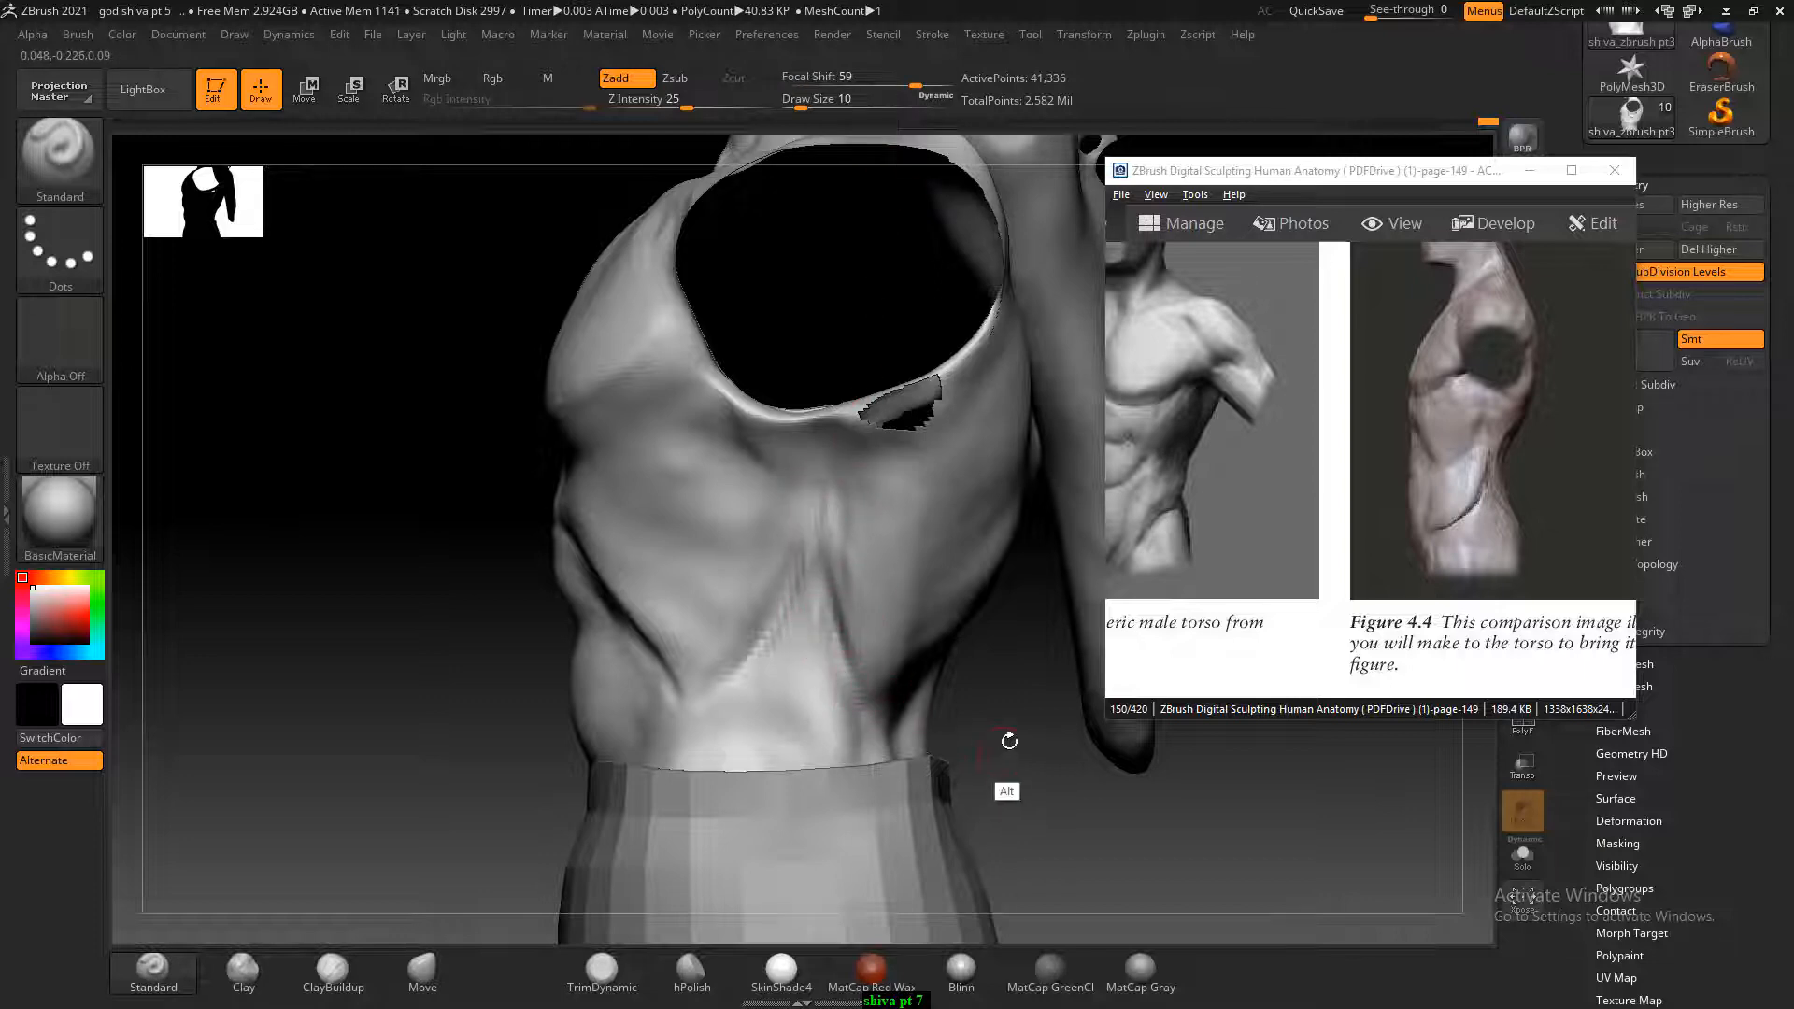
Isolate the body subtool and unhide its hidden arms, hips and legs.
alt+drag(1009, 741, 904, 608)
click(1527, 869)
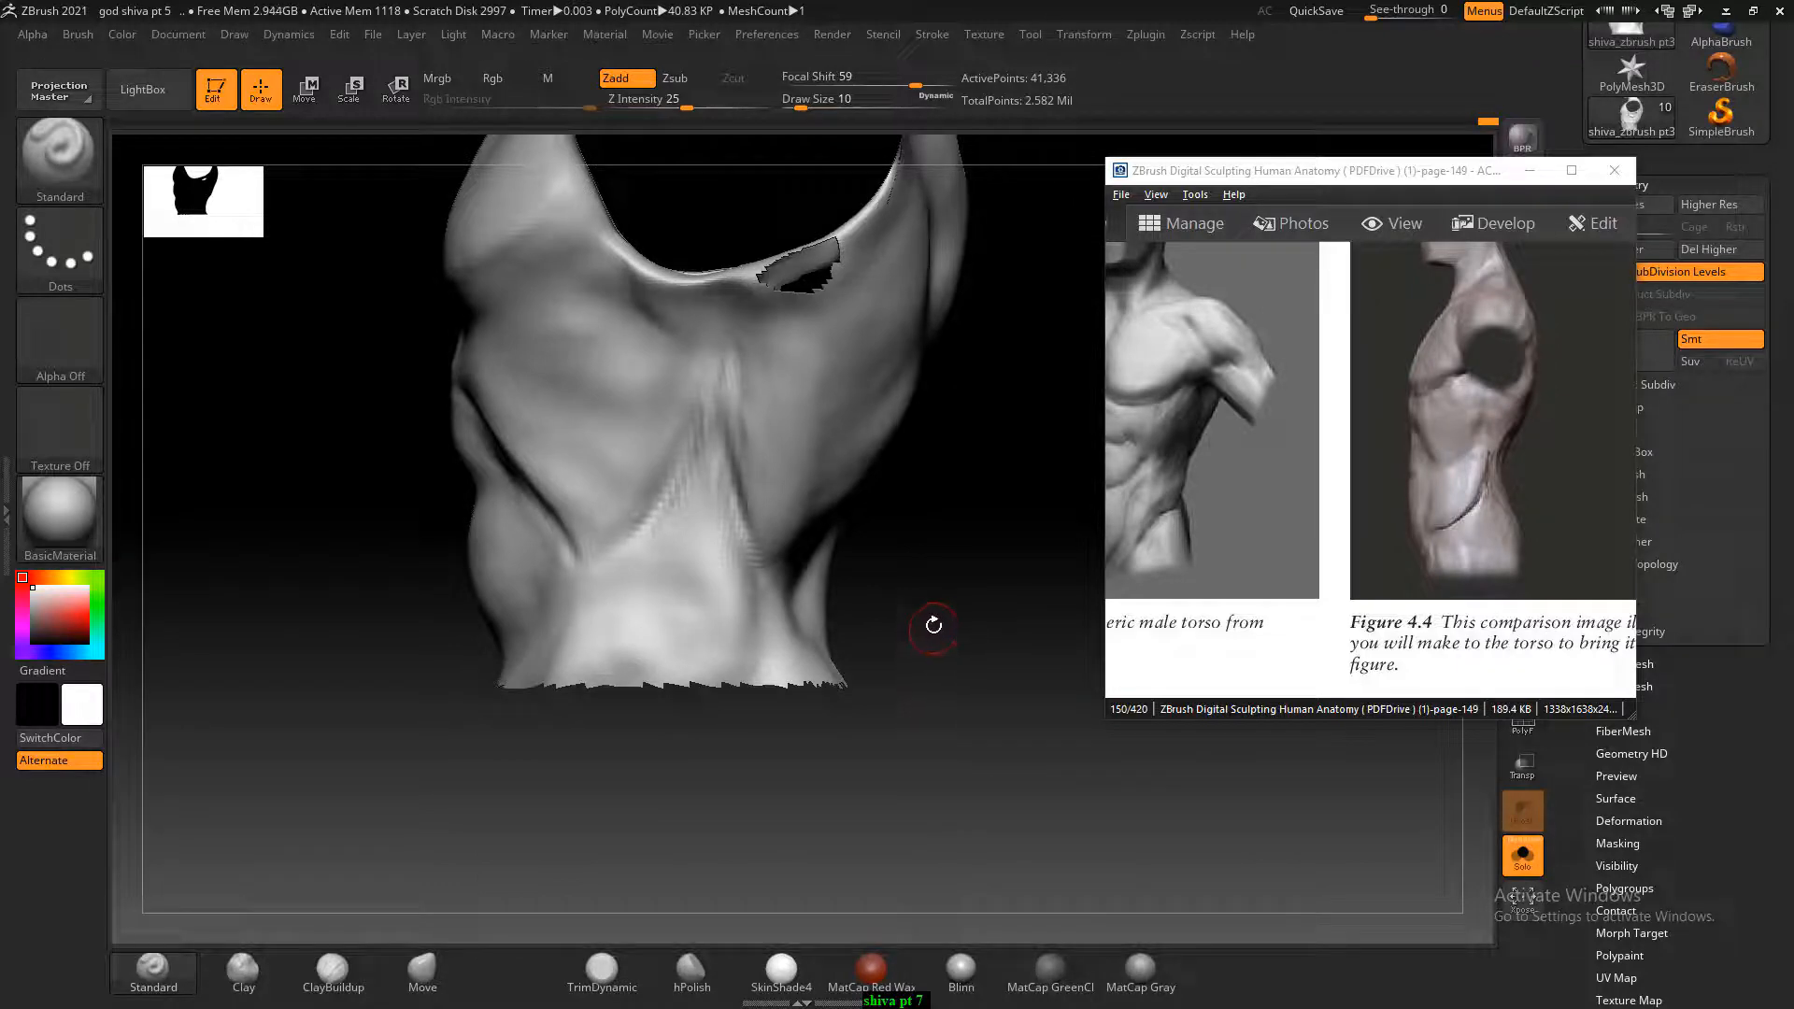
ctrl+shift+click(943, 620)
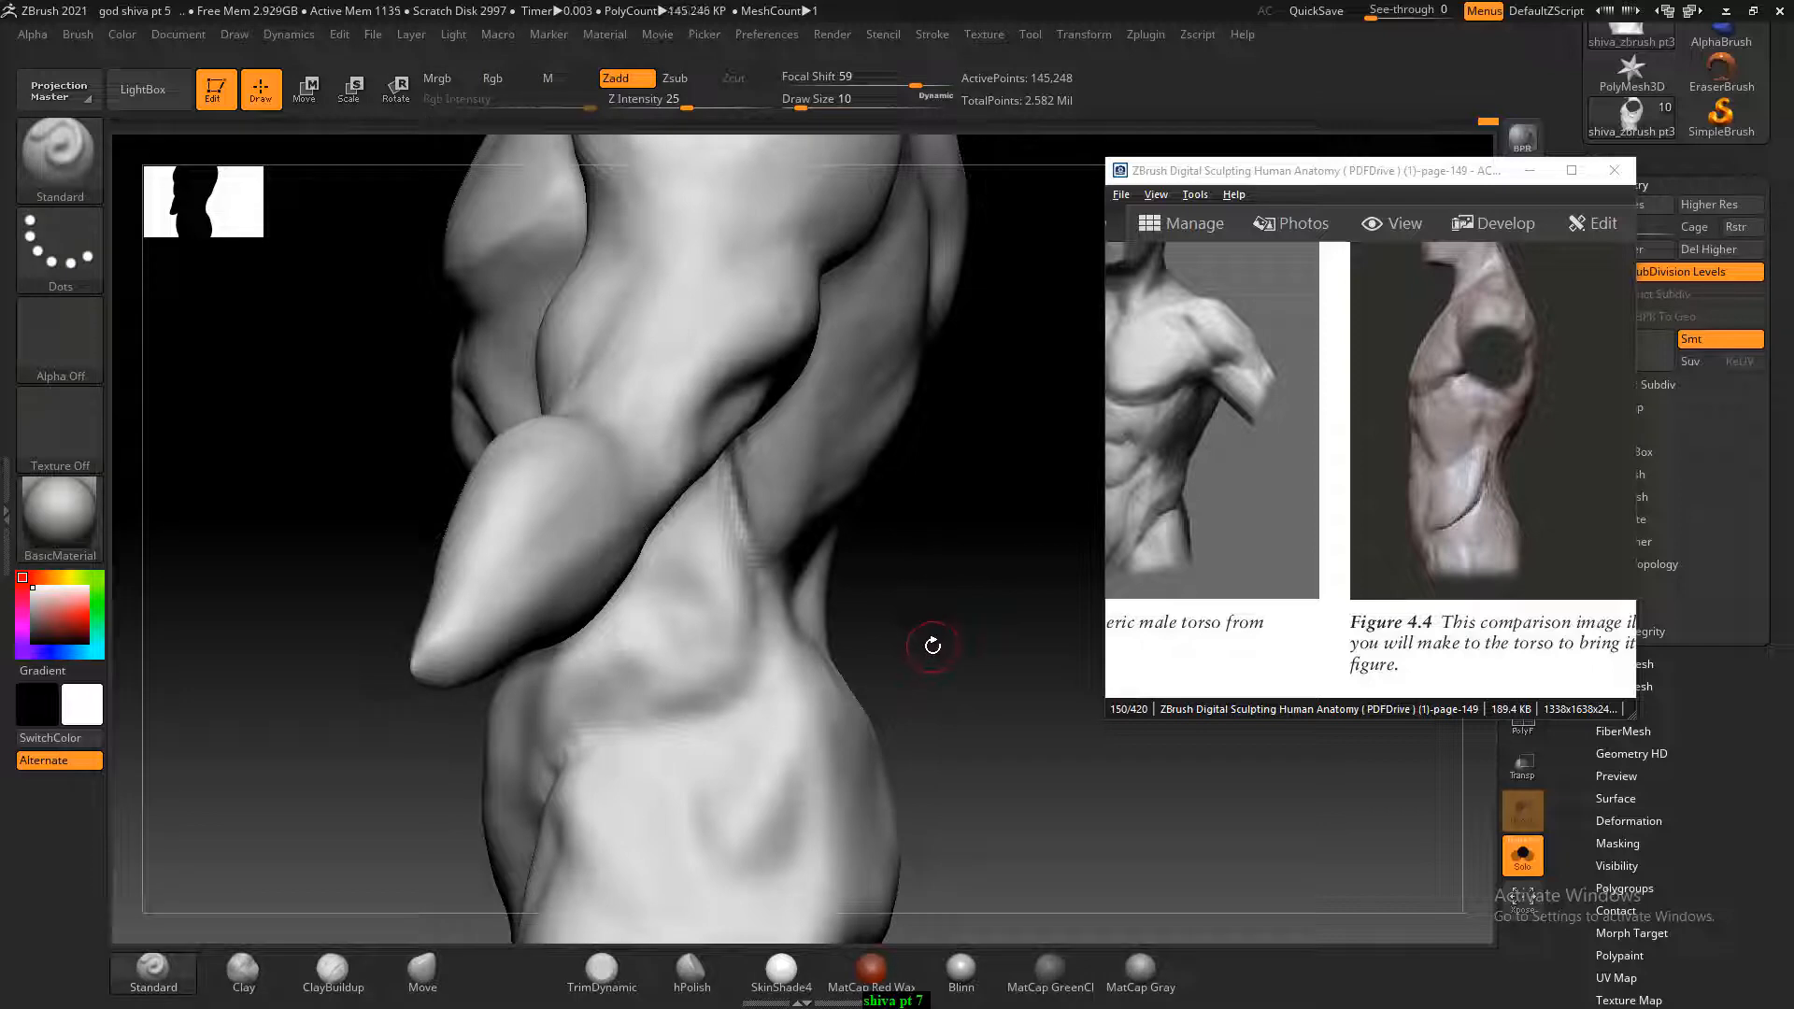
Carve the side of the waist between the abdominals and the hip crest with the ClayBuildup brush.
mouse_move(753, 591)
alt+mouse_down()
mouse_move(720, 576)
mouse_move(713, 528)
mouse_move(733, 624)
mouse_move(745, 560)
mouse_move(742, 651)
mouse_move(680, 733)
mouse_move(593, 737)
alt+mouse_up()
mouse_move(854, 682)
right_down()
mouse_move(881, 689)
mouse_move(813, 648)
right_up()
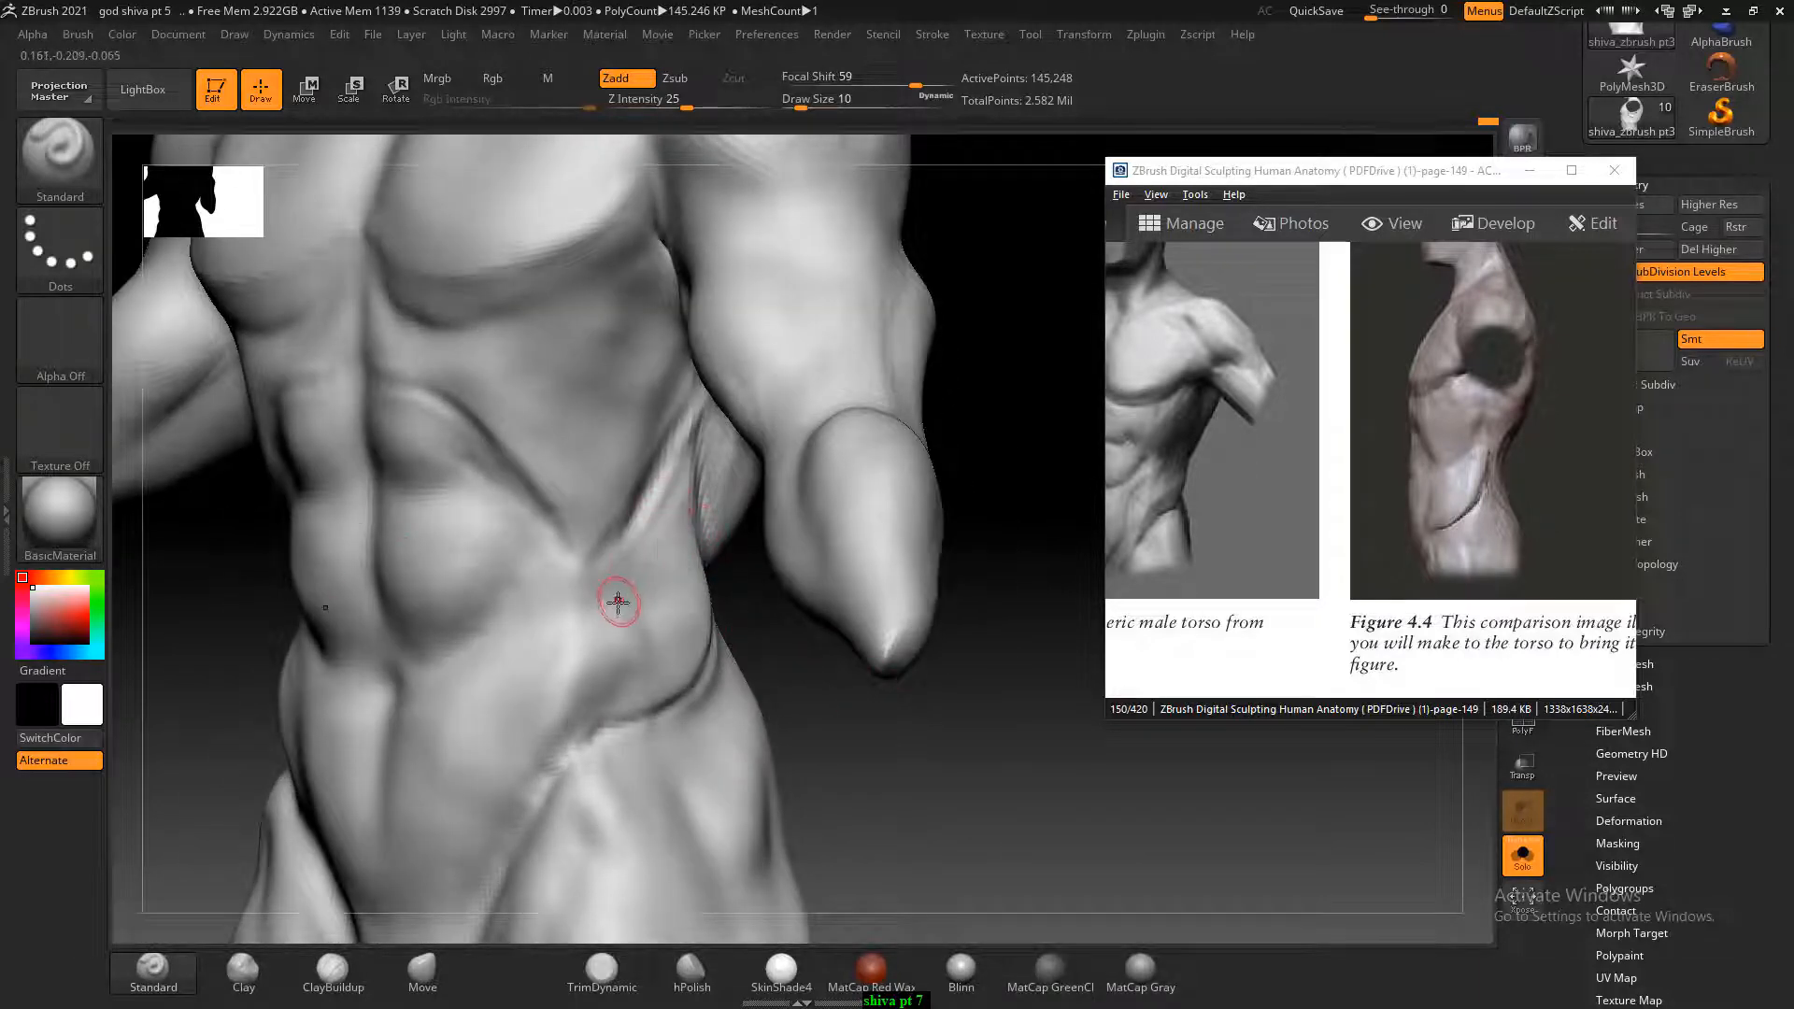
mouse_move(641, 649)
right_down()
mouse_move(876, 776)
mouse_move(612, 935)
right_up()
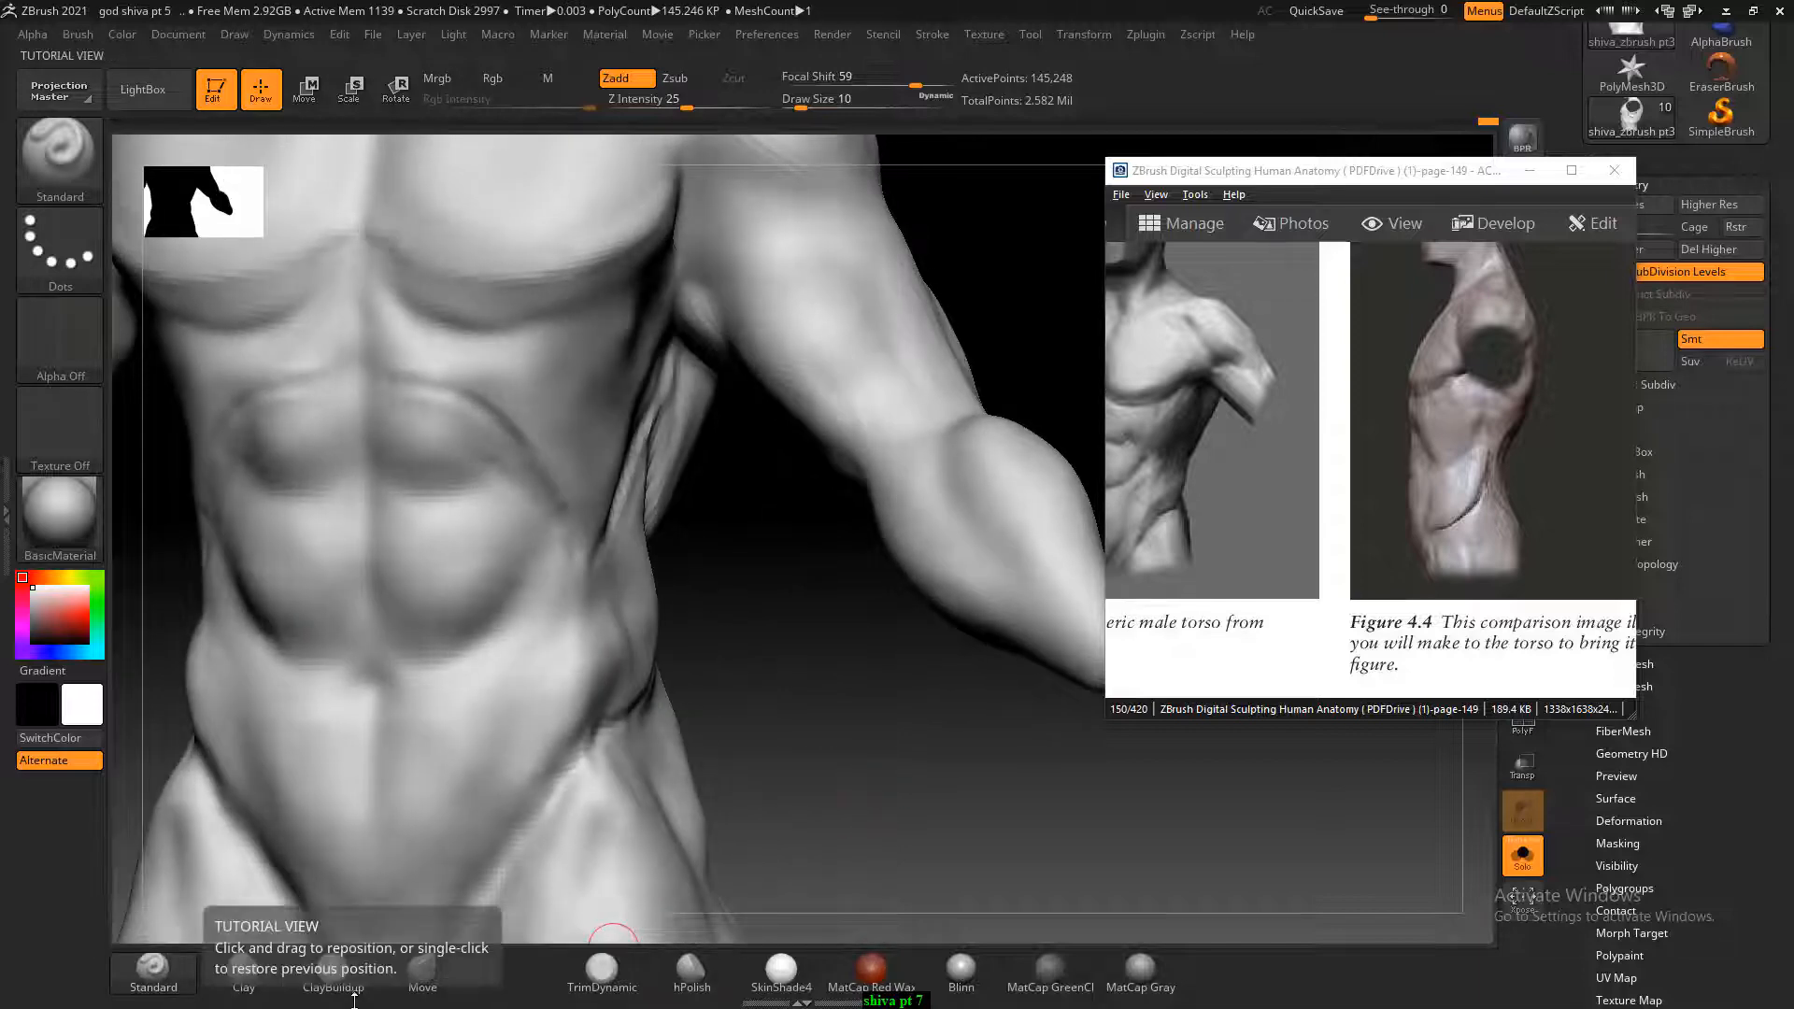
click(333, 972)
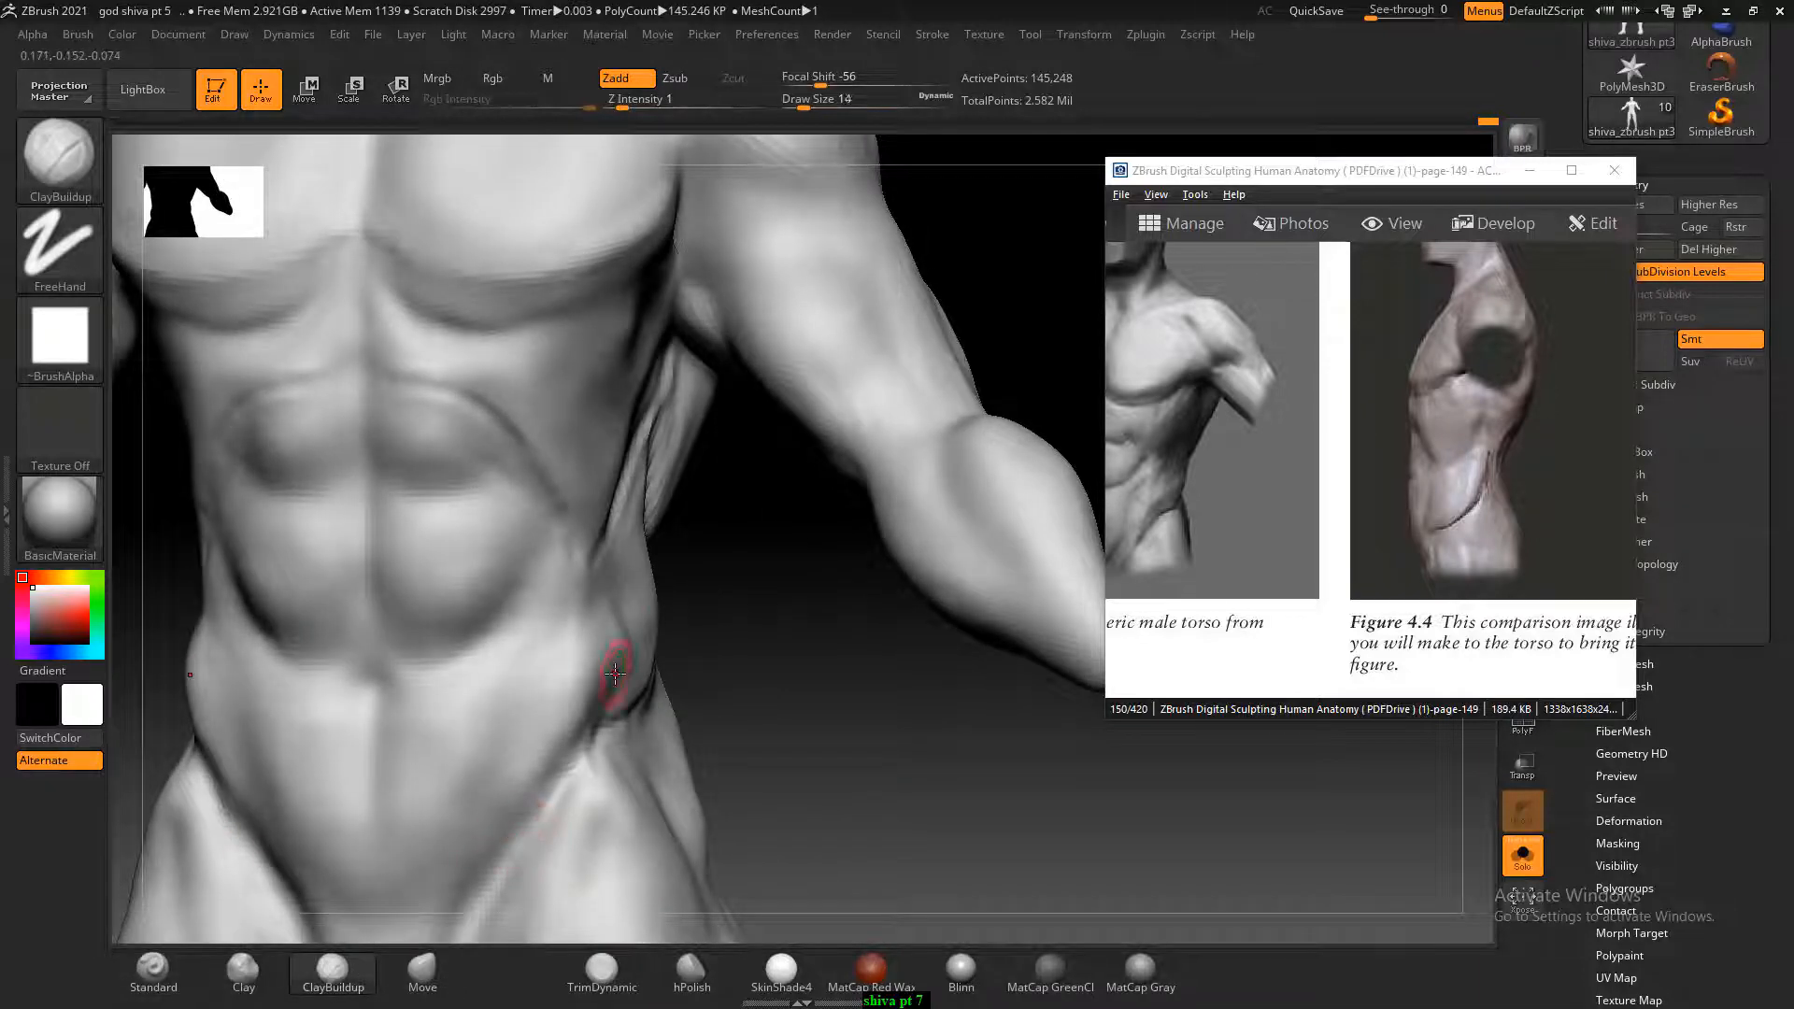
mouse_move(604, 644)
alt+mouse_down()
mouse_move(574, 721)
mouse_move(602, 615)
alt+mouse_up()
mouse_move(585, 704)
alt+mouse_down()
mouse_move(557, 753)
mouse_move(571, 725)
alt+mouse_up()
alt+drag(602, 616, 613, 693)
Build up the oblique muscle above the hip with ClayBuildup at draw size 26.
drag(809, 669, 718, 658)
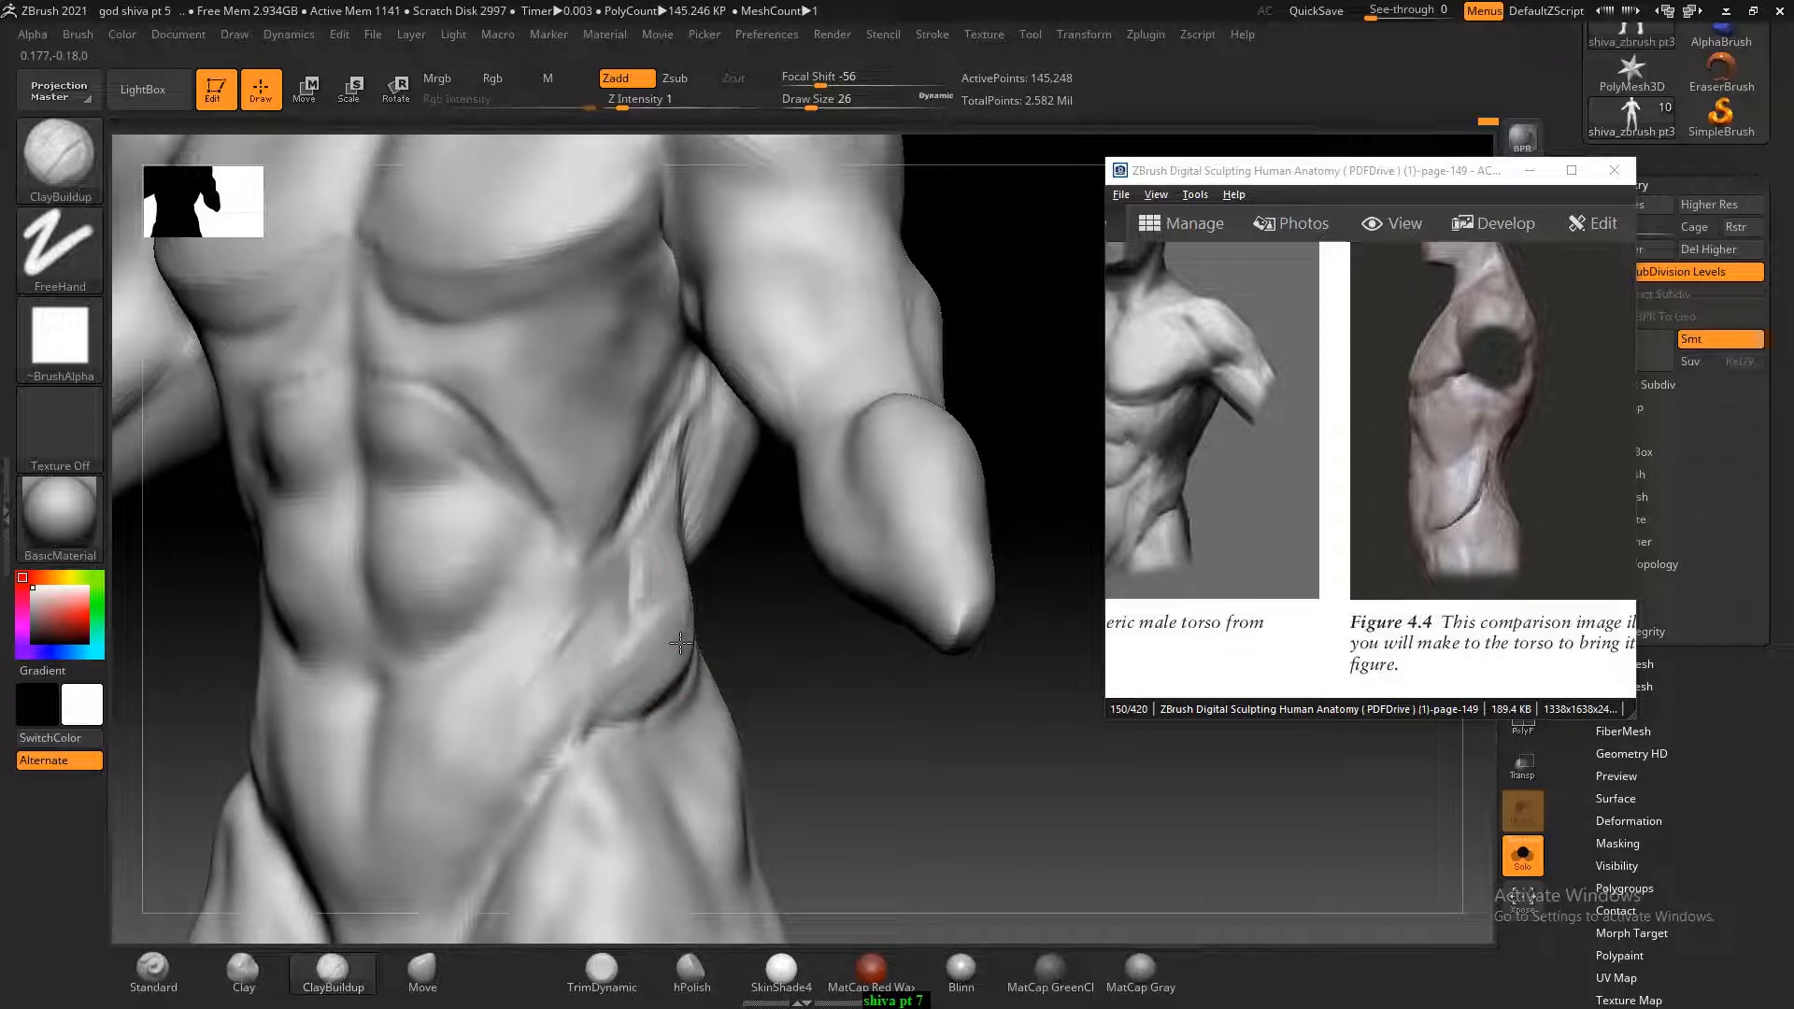
mouse_move(833, 703)
mouse_down()
mouse_move(956, 725)
mouse_move(920, 729)
mouse_up()
mouse_move(651, 672)
mouse_down()
mouse_move(600, 626)
mouse_move(558, 690)
mouse_move(637, 675)
mouse_up()
drag(865, 731, 972, 760)
drag(216, 636, 320, 628)
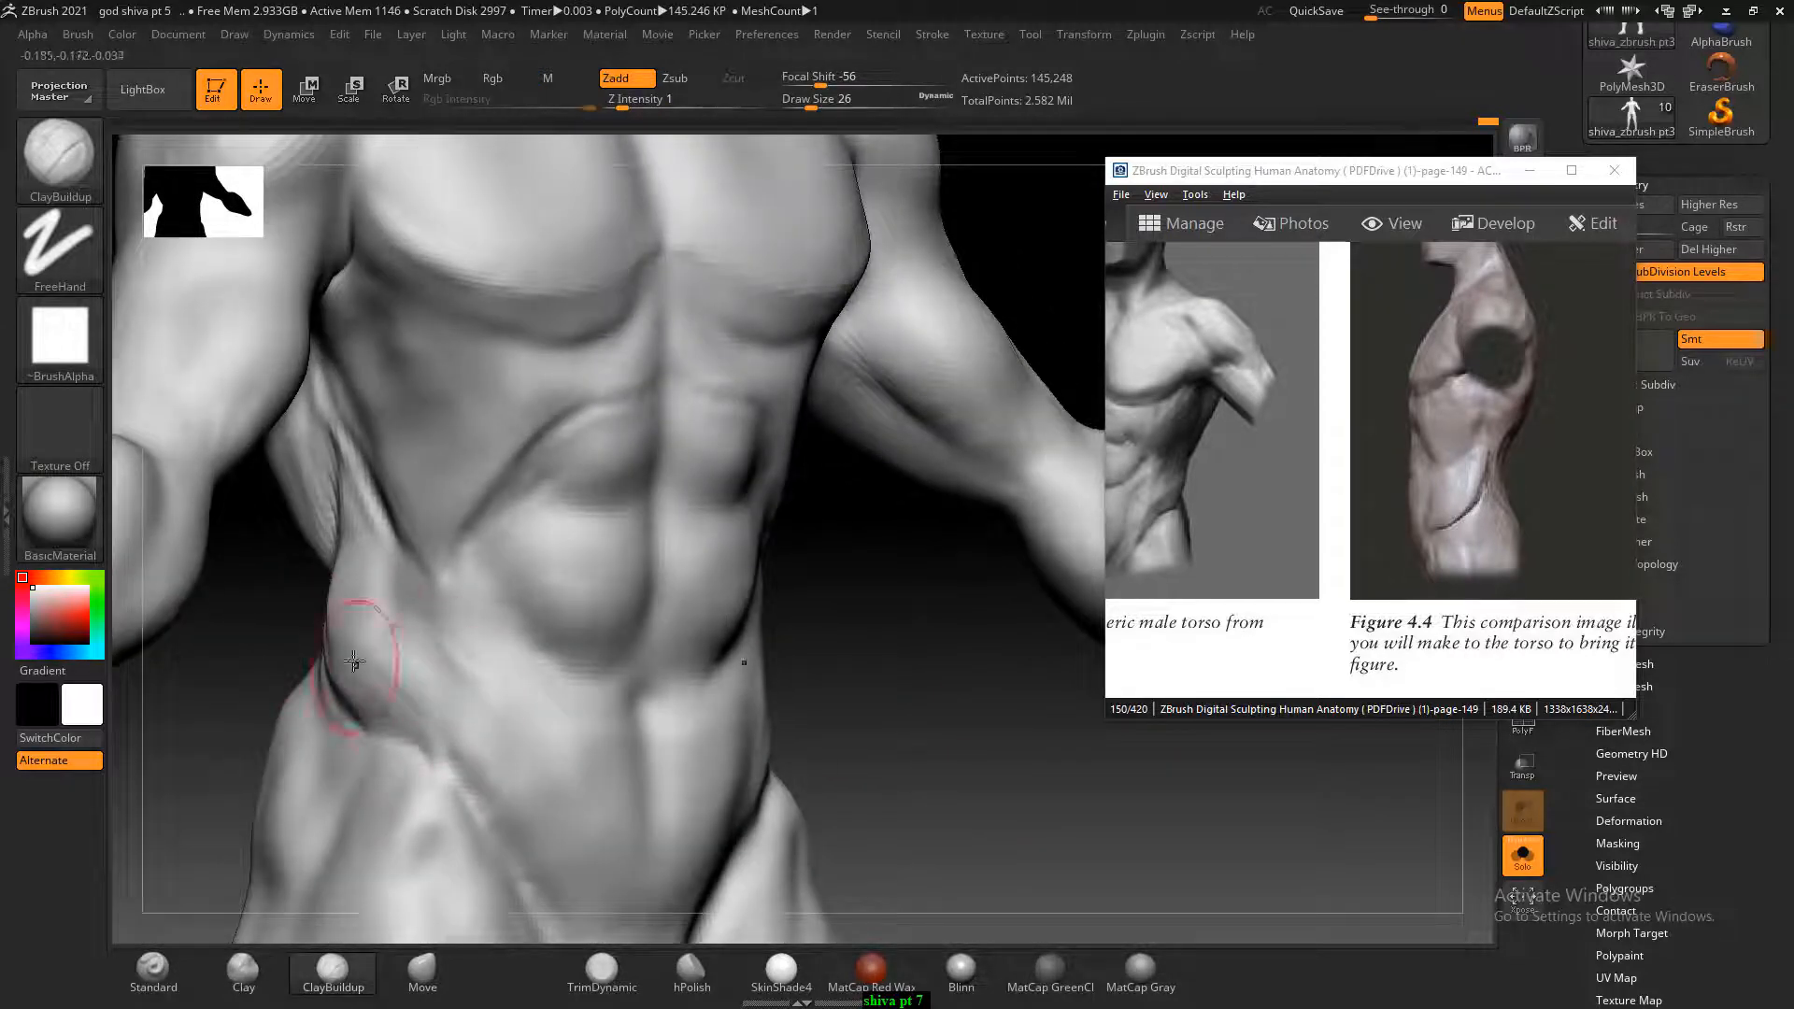
key(shift)
Refine the flank surface around the inverted-V grooves below the arm with ClayBuildup strokes.
mouse_move(906, 727)
mouse_down()
mouse_move(1005, 801)
mouse_move(1021, 774)
mouse_move(1017, 681)
mouse_move(797, 720)
mouse_move(907, 762)
mouse_move(828, 720)
mouse_move(941, 748)
mouse_move(745, 548)
mouse_up()
drag(417, 304, 399, 298)
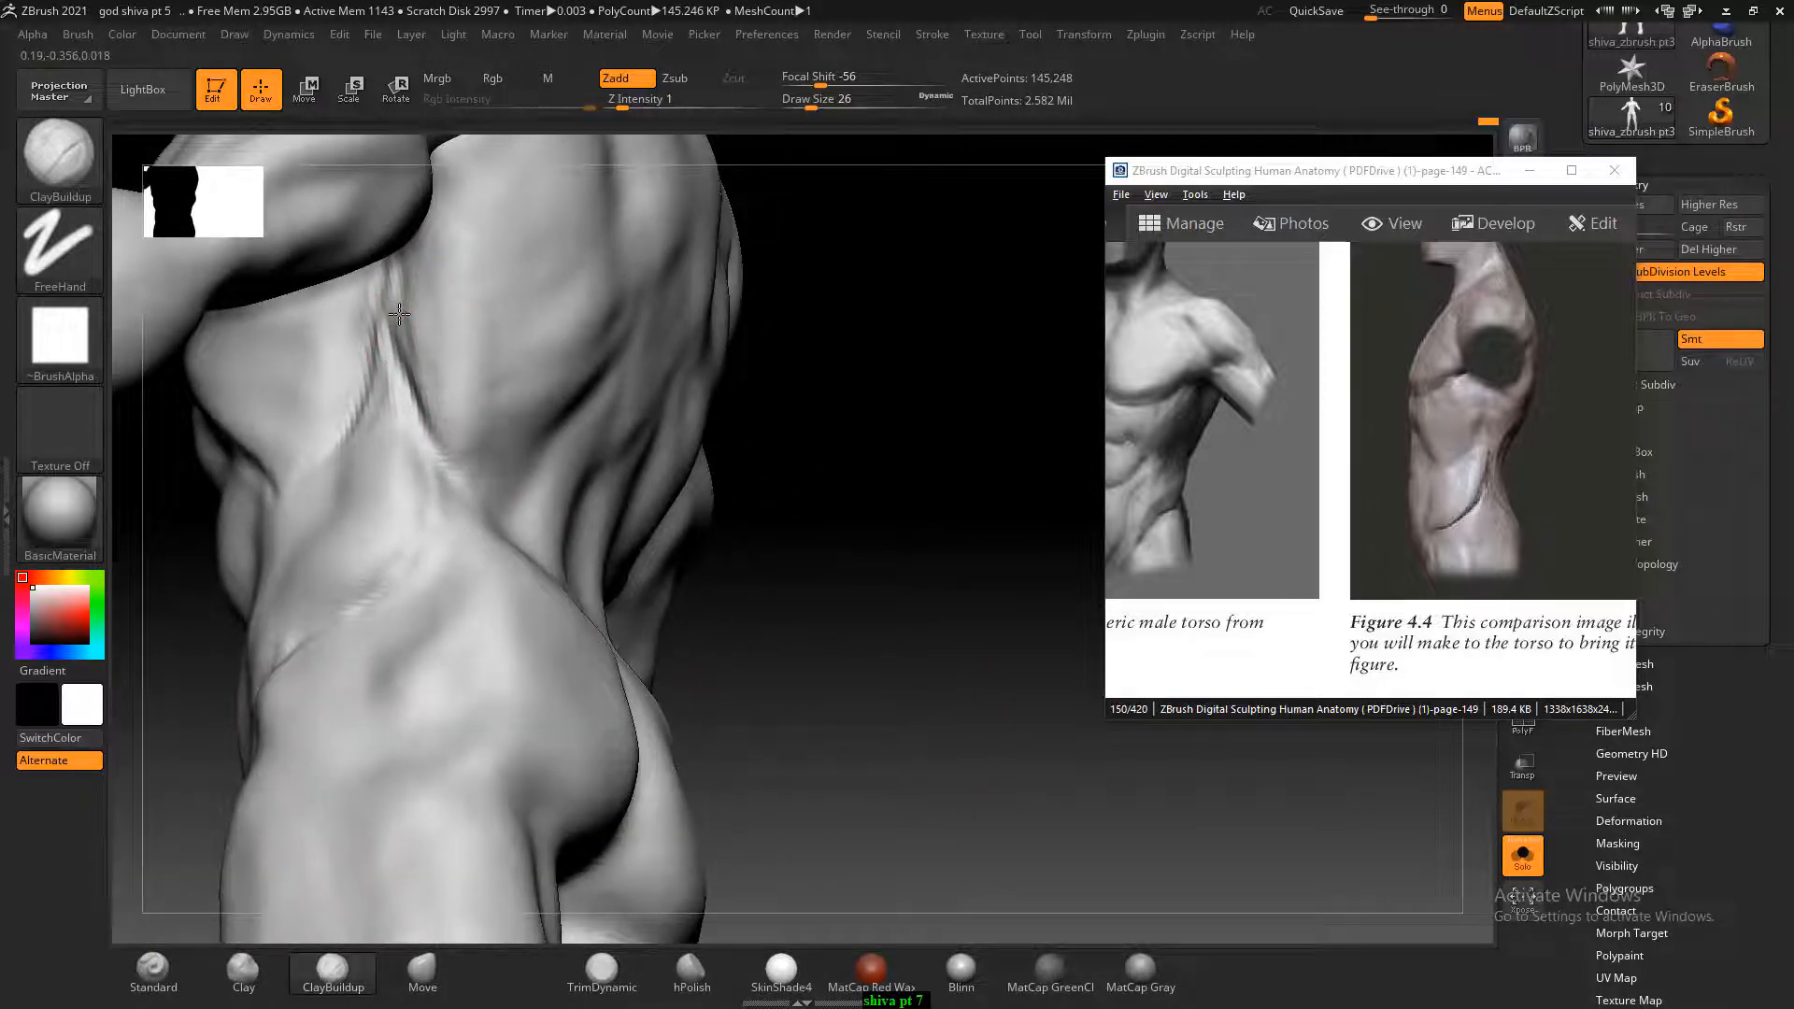
drag(789, 616, 864, 654)
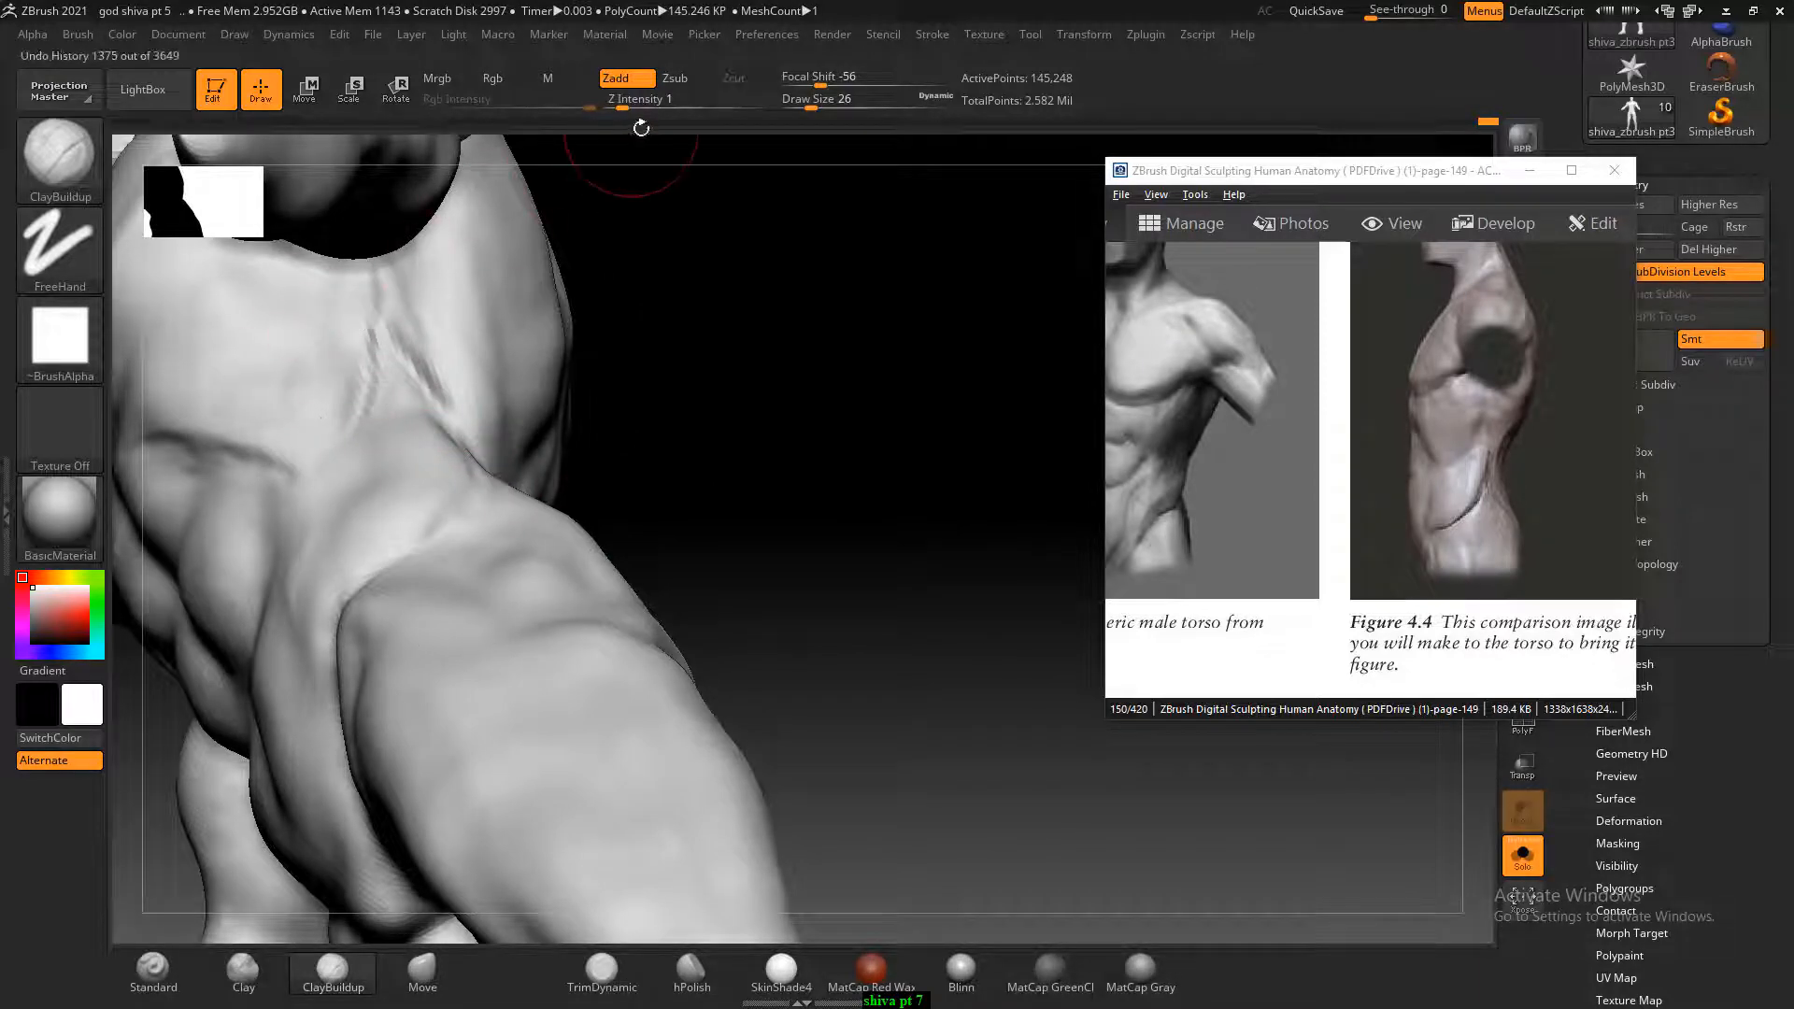
drag(361, 356, 322, 371)
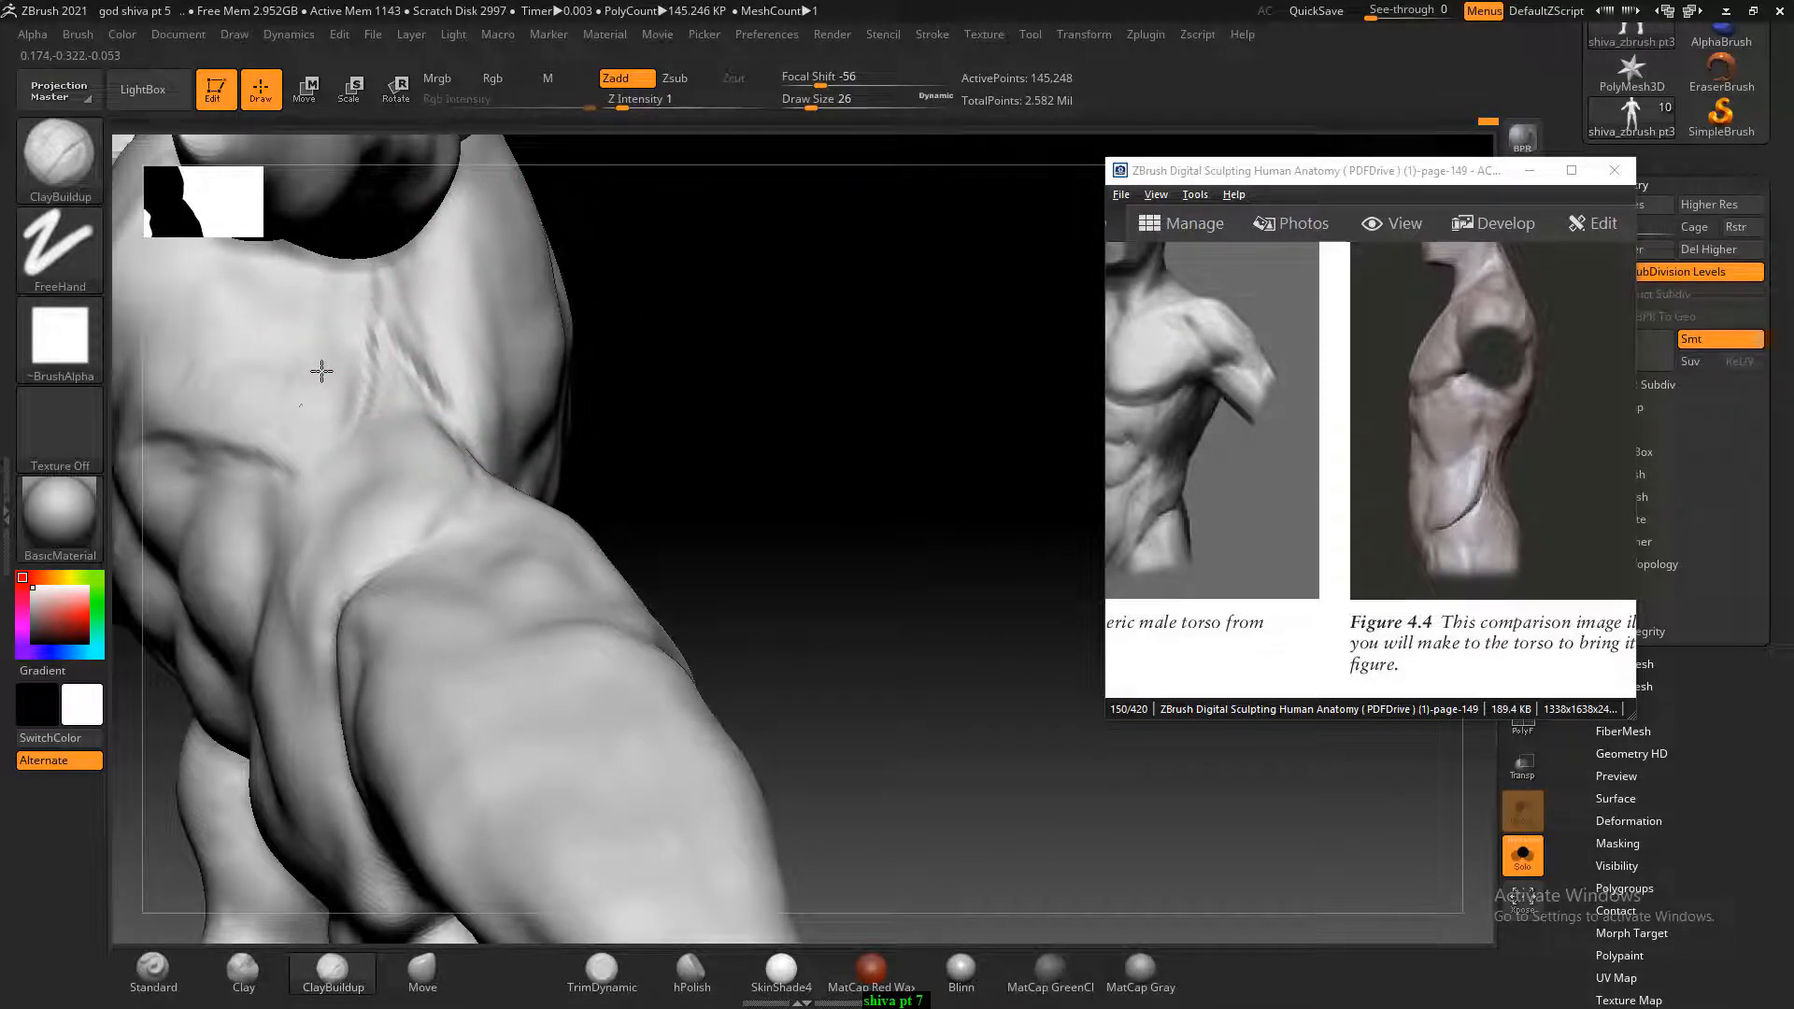
Rework the side of the rib cage below the chest with a ClayBuildup stroke and smooth it.
drag(781, 416, 654, 407)
drag(349, 344, 271, 411)
mouse_move(328, 332)
shift+mouse_down()
mouse_move(285, 383)
mouse_move(217, 402)
mouse_move(361, 388)
mouse_move(391, 361)
mouse_move(490, 511)
shift+mouse_up()
Refine the upper pair of abdominals from the front with ClayBuildup at draw size 18 and smooth the transitions.
mouse_move(724, 525)
mouse_down()
mouse_move(868, 580)
mouse_move(845, 564)
mouse_move(811, 743)
mouse_move(641, 664)
mouse_move(832, 709)
mouse_move(701, 704)
mouse_move(946, 663)
mouse_move(1038, 726)
mouse_up()
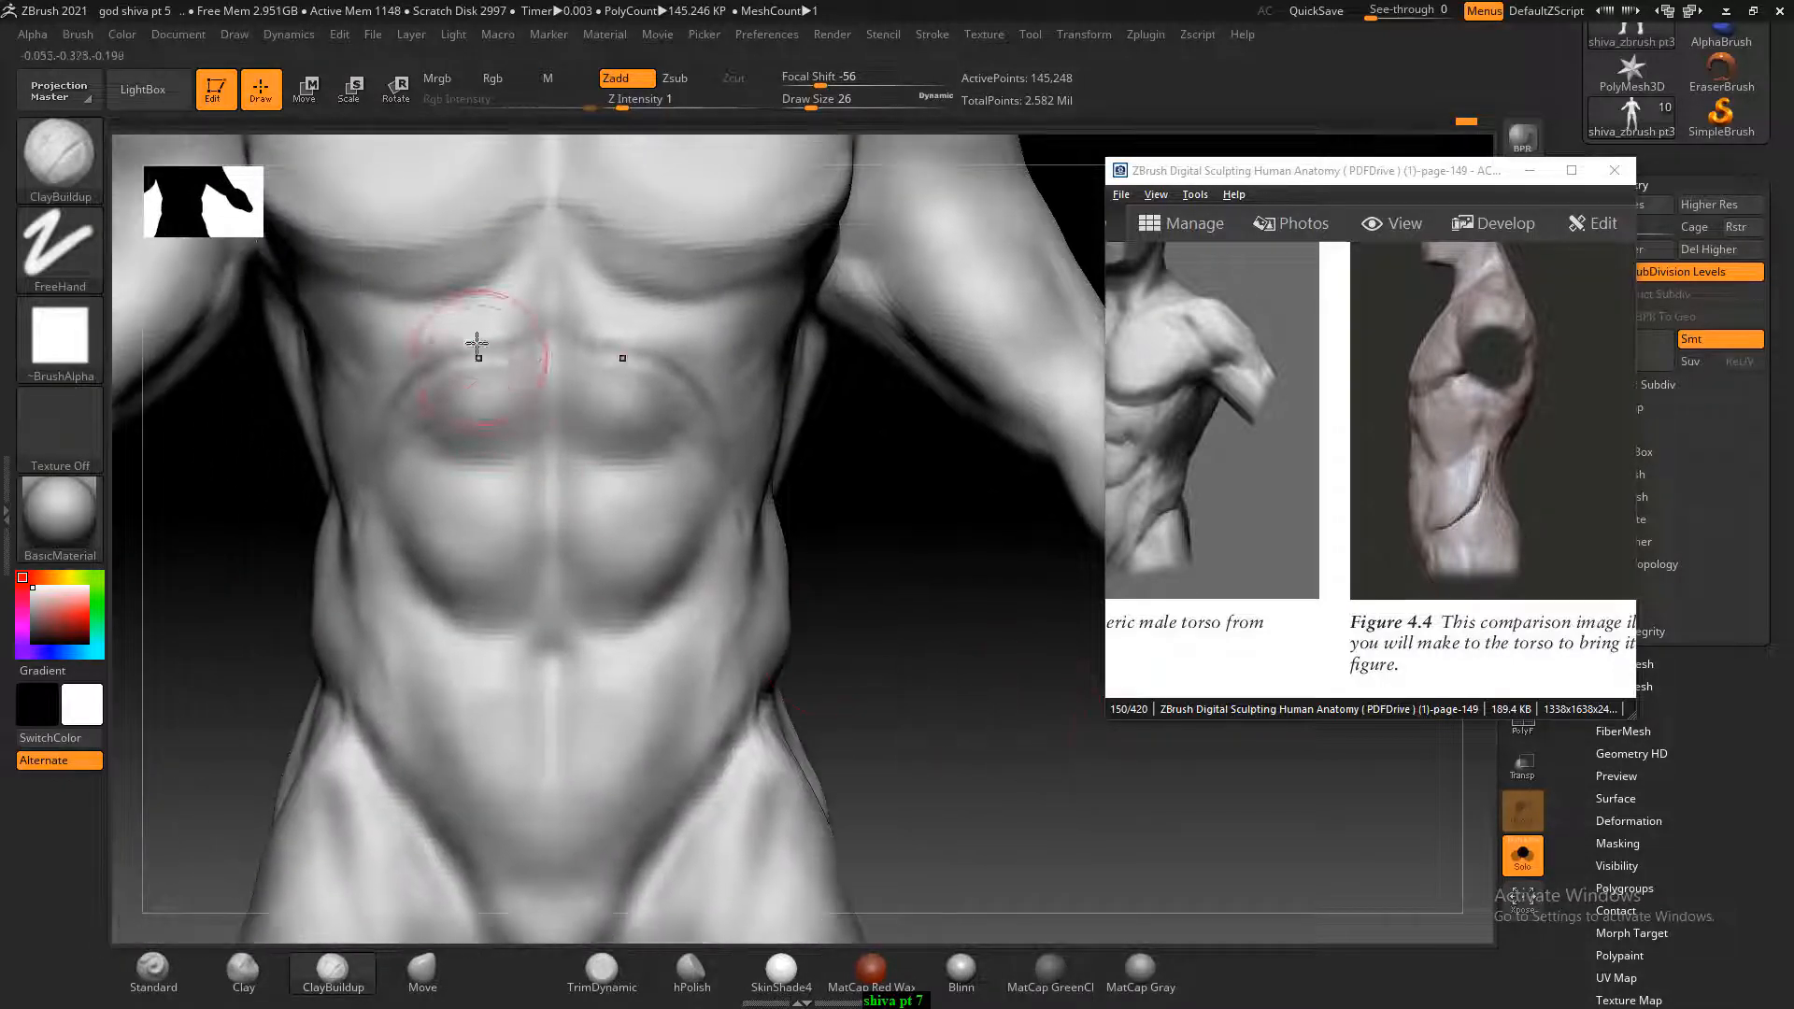
key(bracketleft)
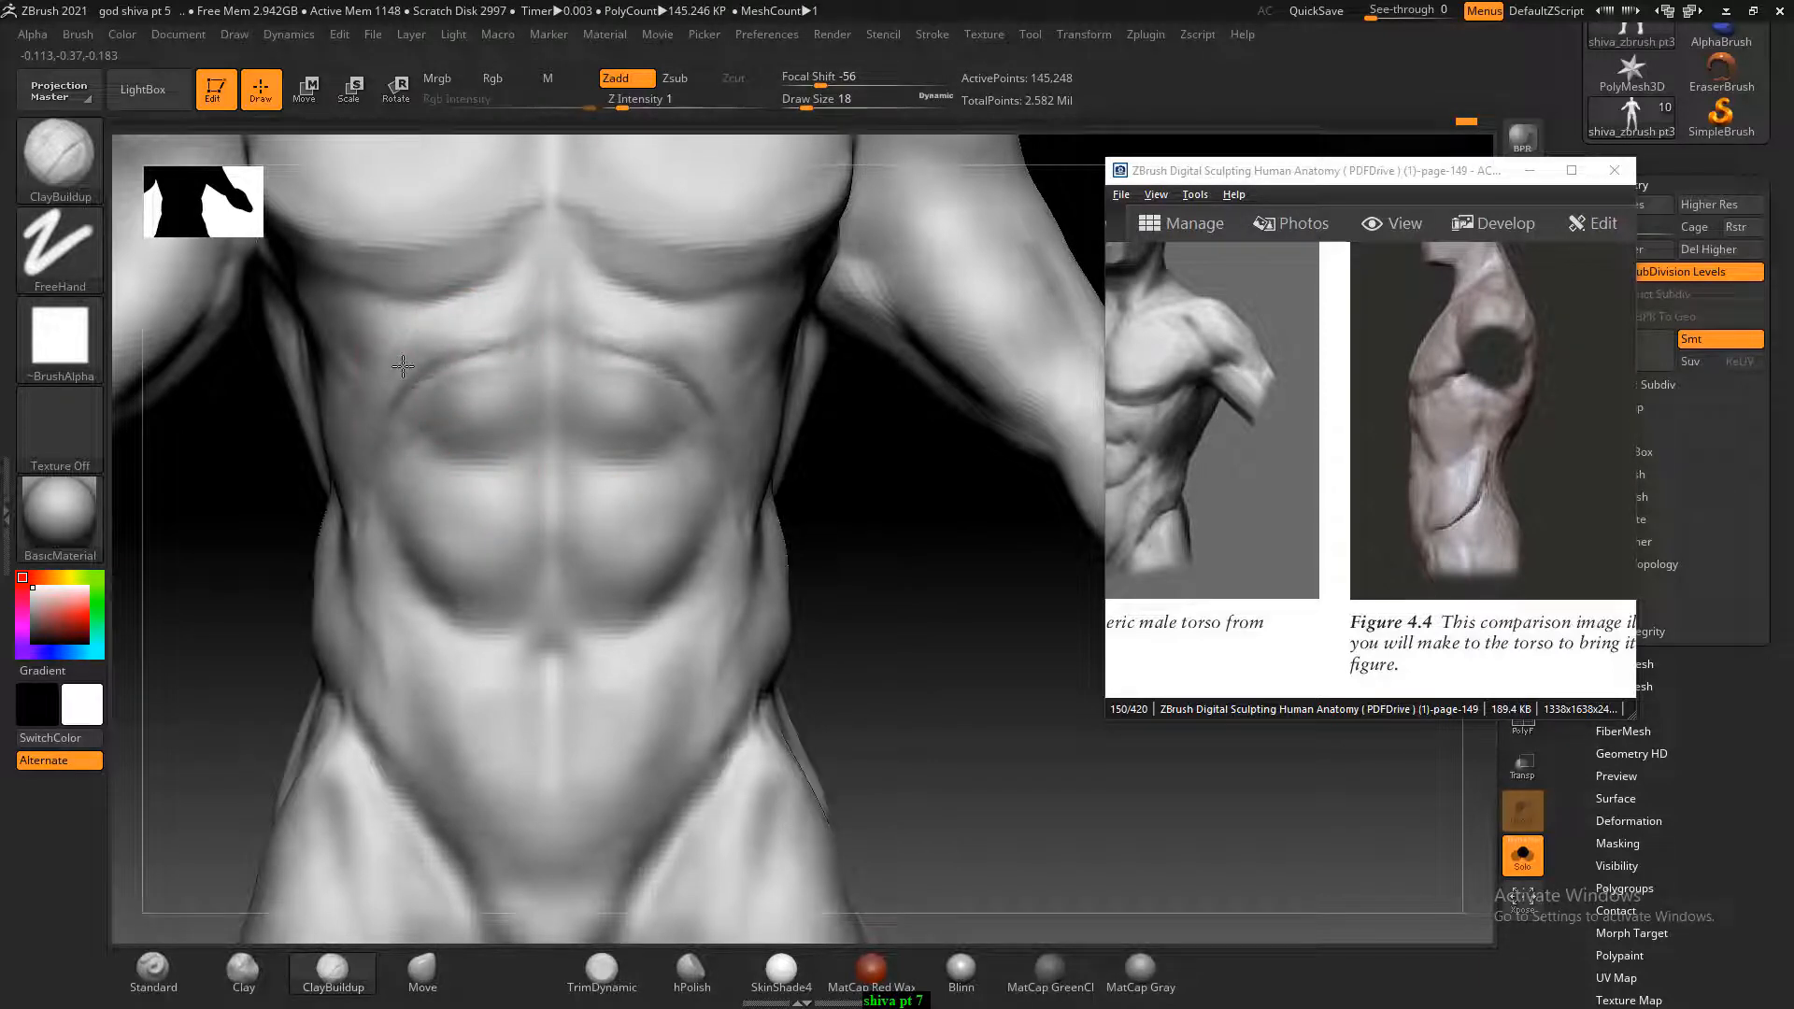
mouse_move(215, 584)
mouse_down()
mouse_move(458, 350)
mouse_move(345, 461)
mouse_move(460, 413)
mouse_up()
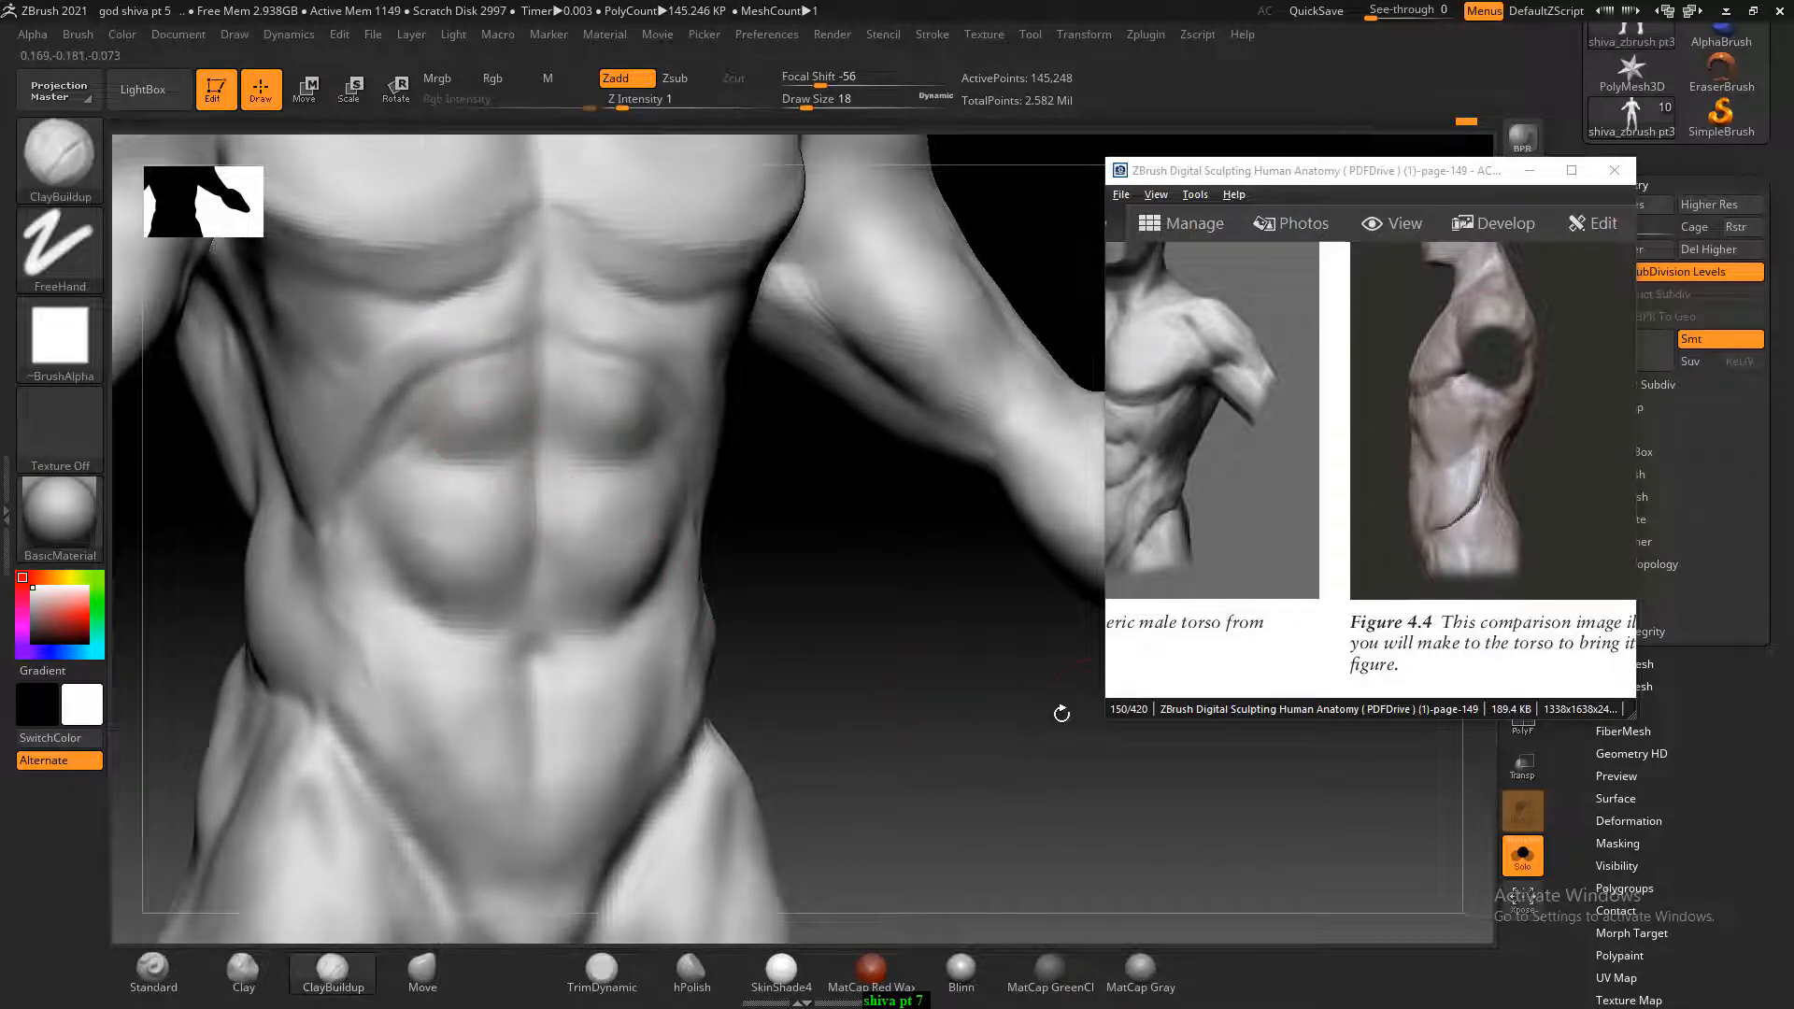
click(454, 434)
click(454, 434)
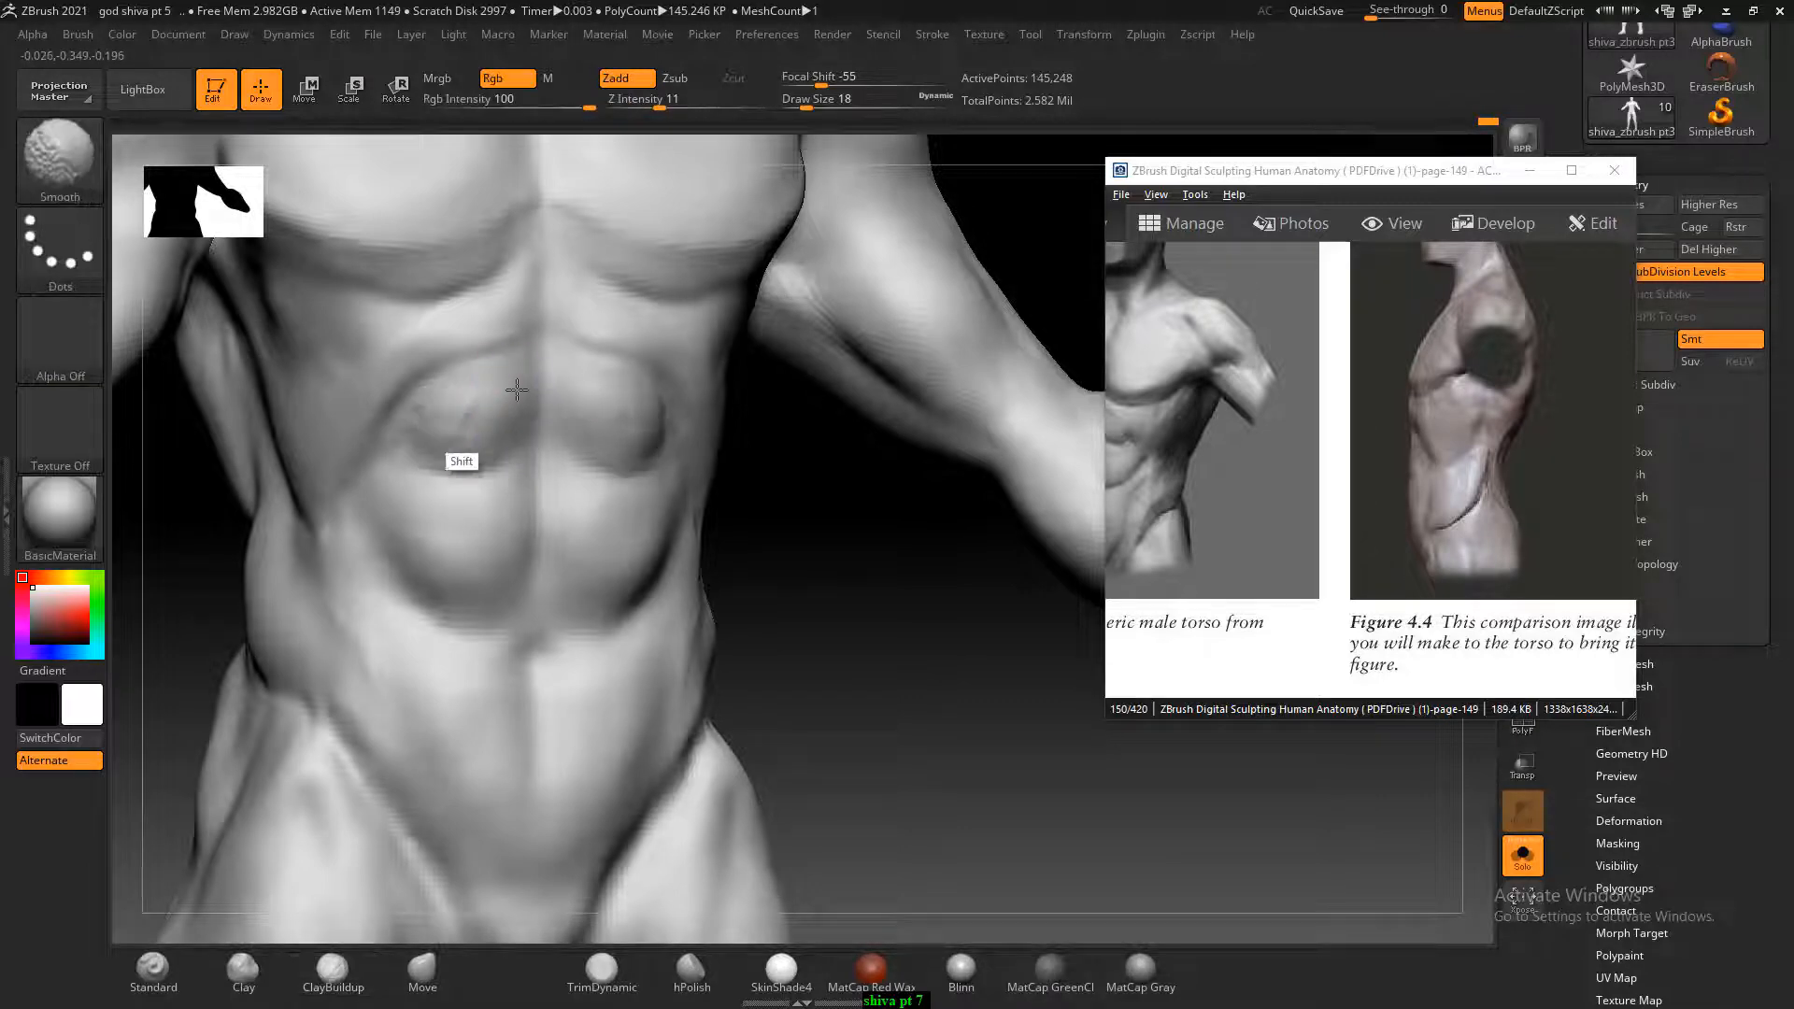
mouse_move(785, 532)
shift+mouse_down()
mouse_move(994, 677)
mouse_move(909, 636)
mouse_move(873, 669)
mouse_move(920, 758)
shift+mouse_up()
Carve the rib cage surface just below the pectoral with subtractive ClayBuildup strokes and smooth it.
mouse_move(580, 309)
alt+mouse_down()
mouse_move(482, 397)
mouse_move(508, 397)
mouse_move(367, 402)
alt+mouse_up()
drag(981, 736, 1103, 734)
mouse_move(351, 392)
alt+mouse_down()
mouse_move(286, 372)
mouse_move(383, 431)
mouse_move(378, 396)
alt+mouse_up()
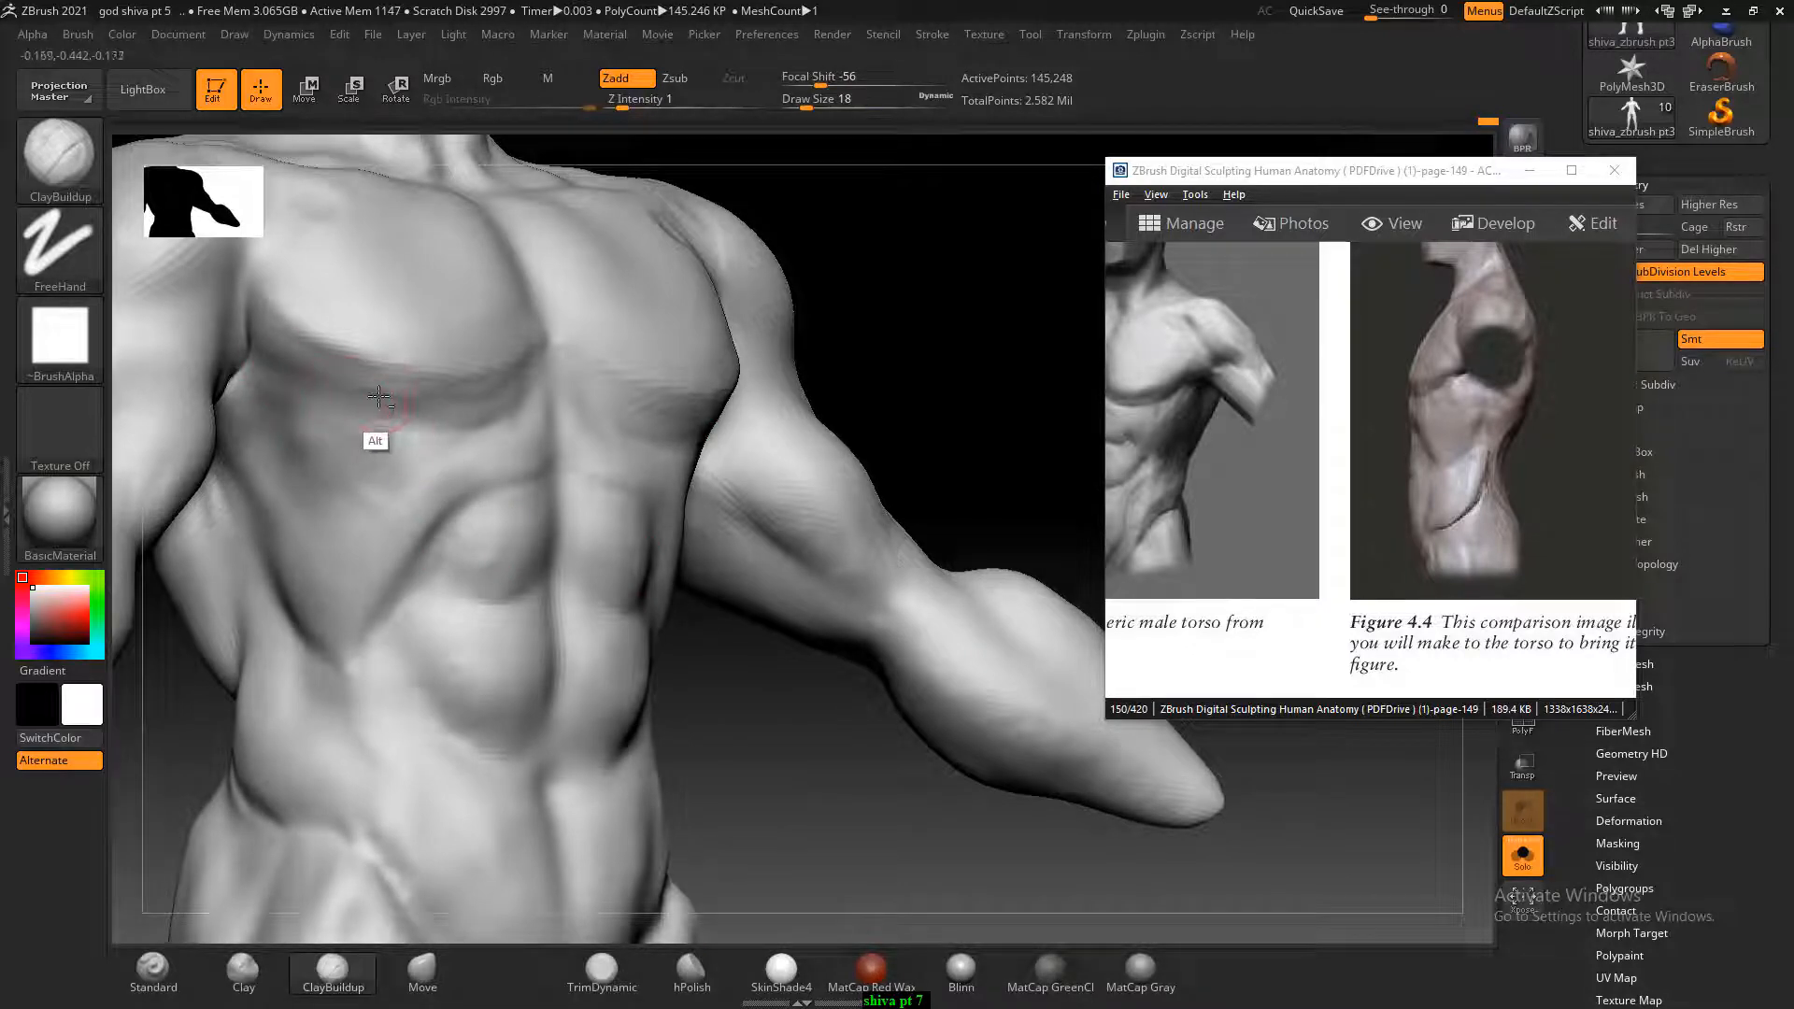
key(shift)
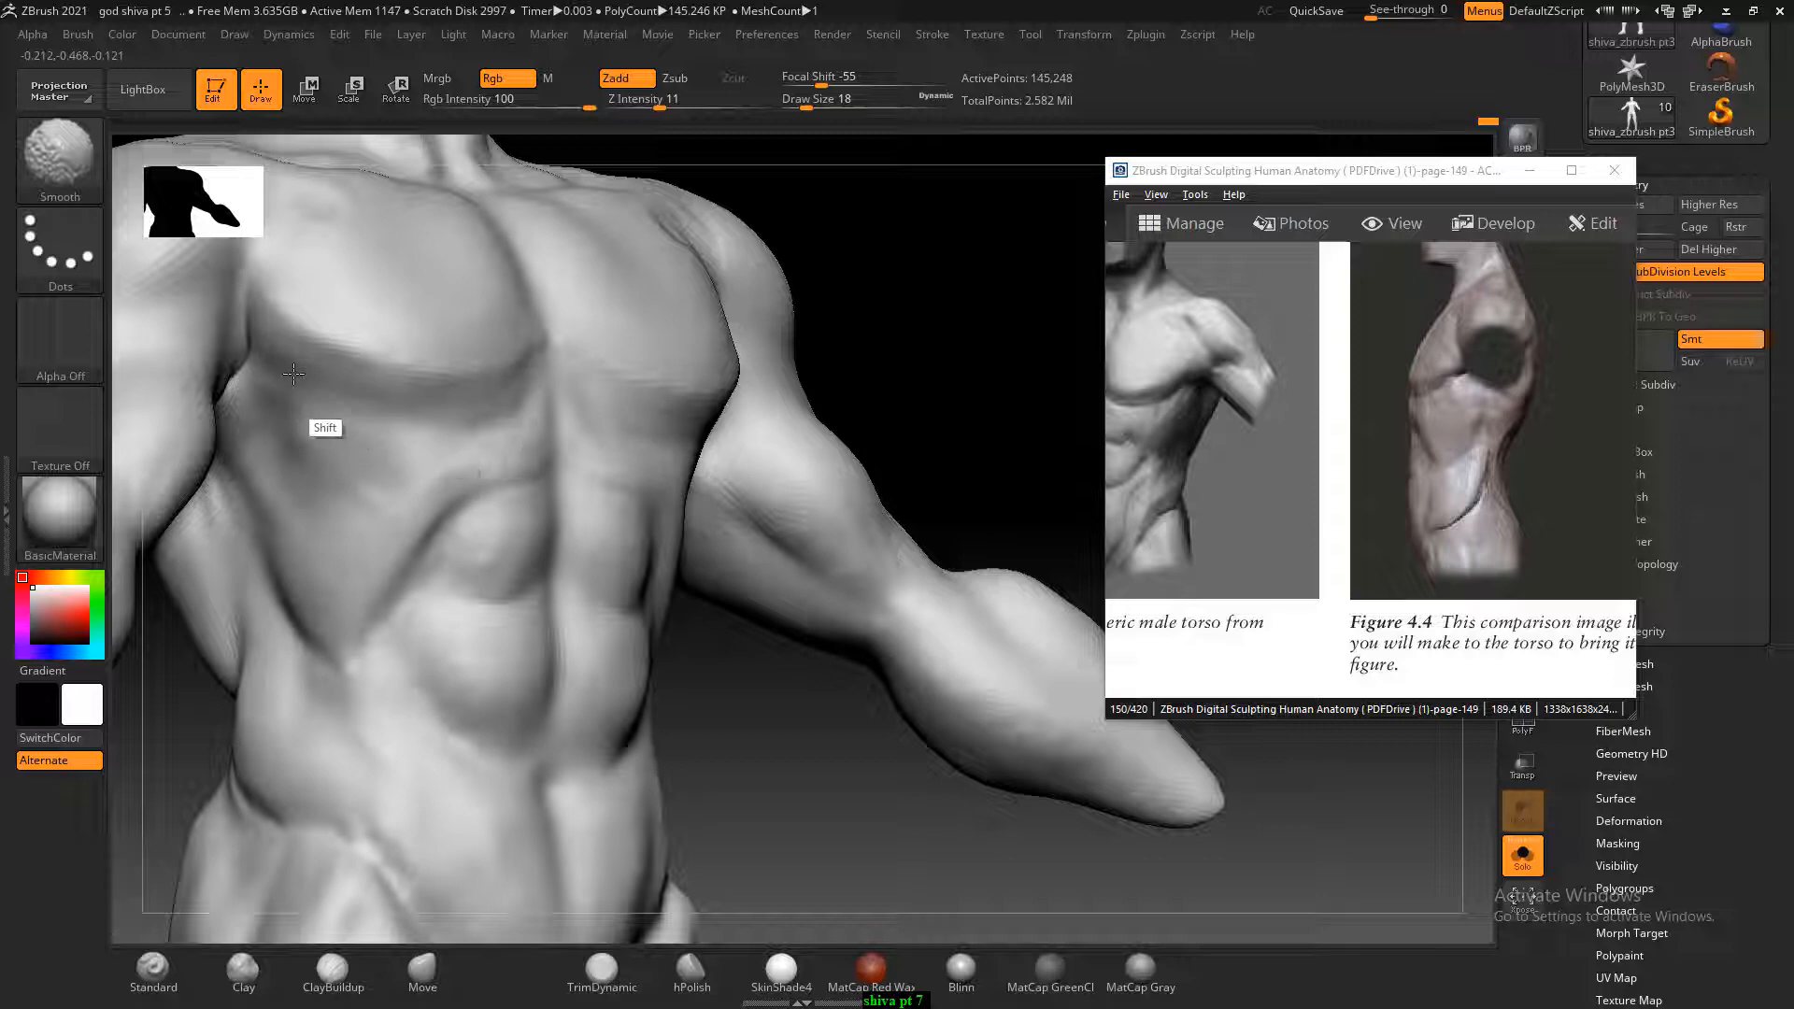
alt+drag(445, 438, 446, 435)
drag(837, 753, 845, 762)
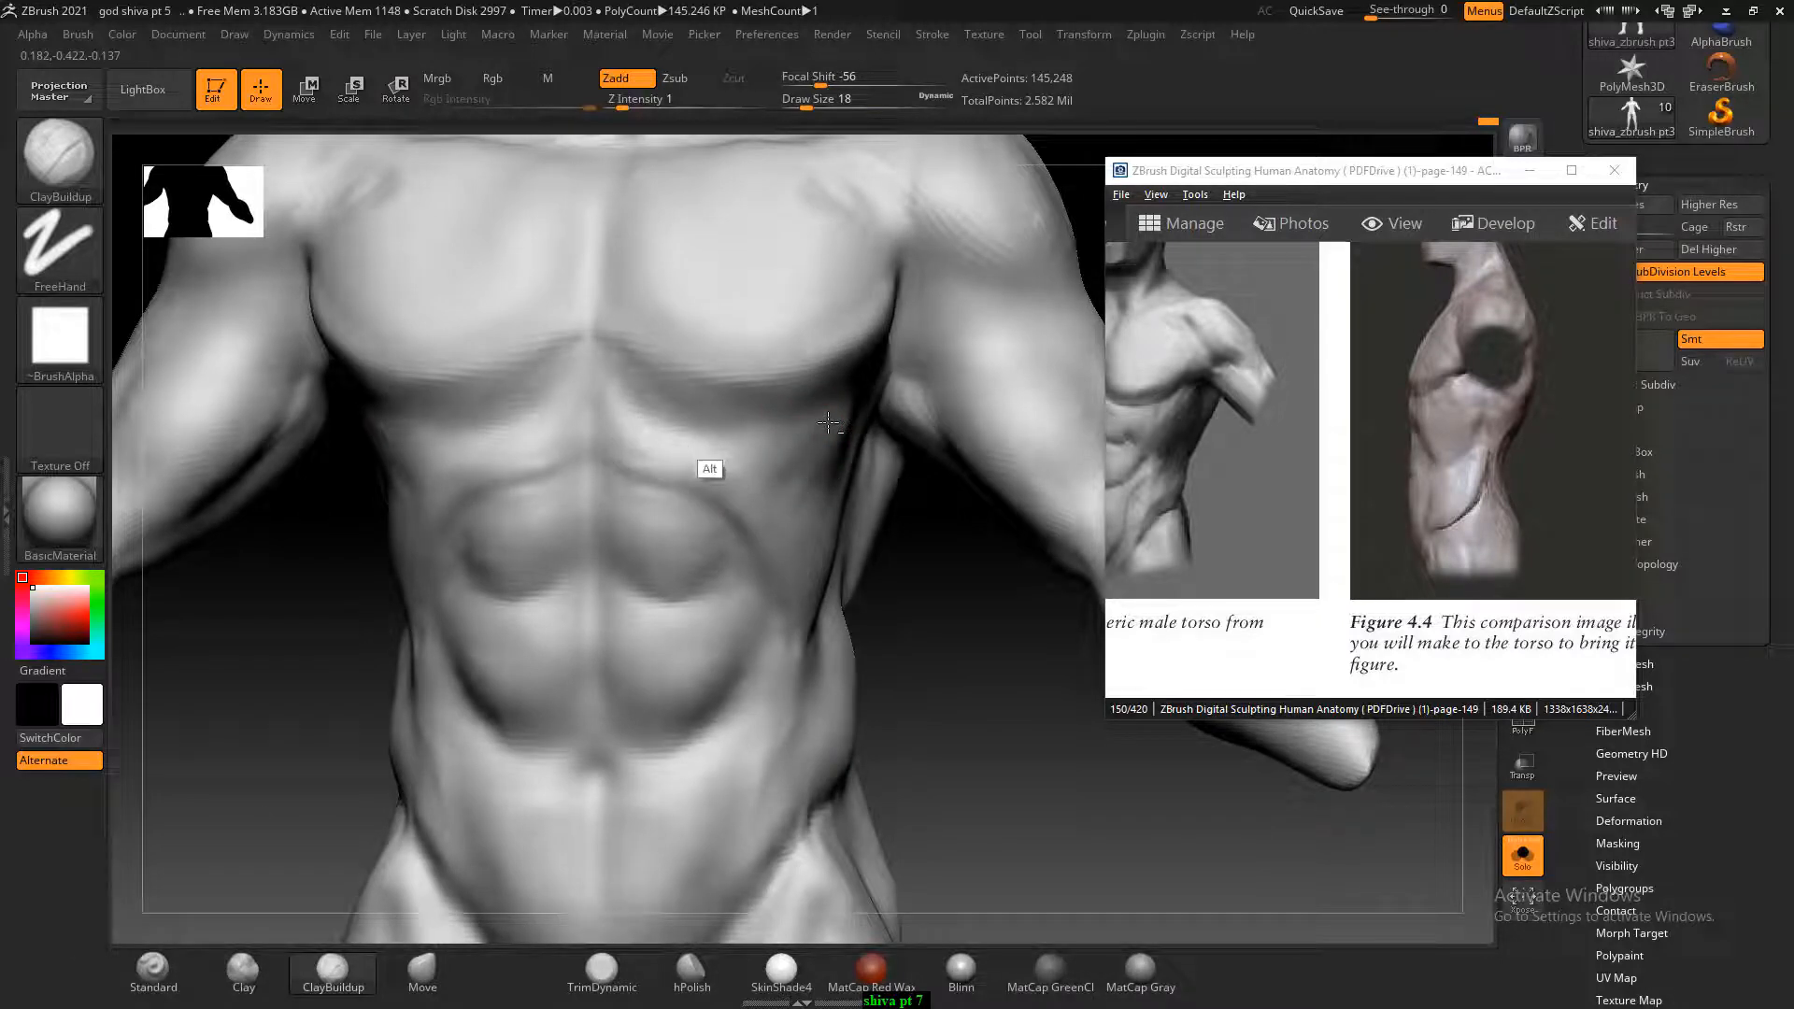
Cut slanted rib grooves down the side of the rib cage below the outer pectoral and smooth them.
alt+drag(827, 424, 822, 515)
drag(943, 589, 846, 591)
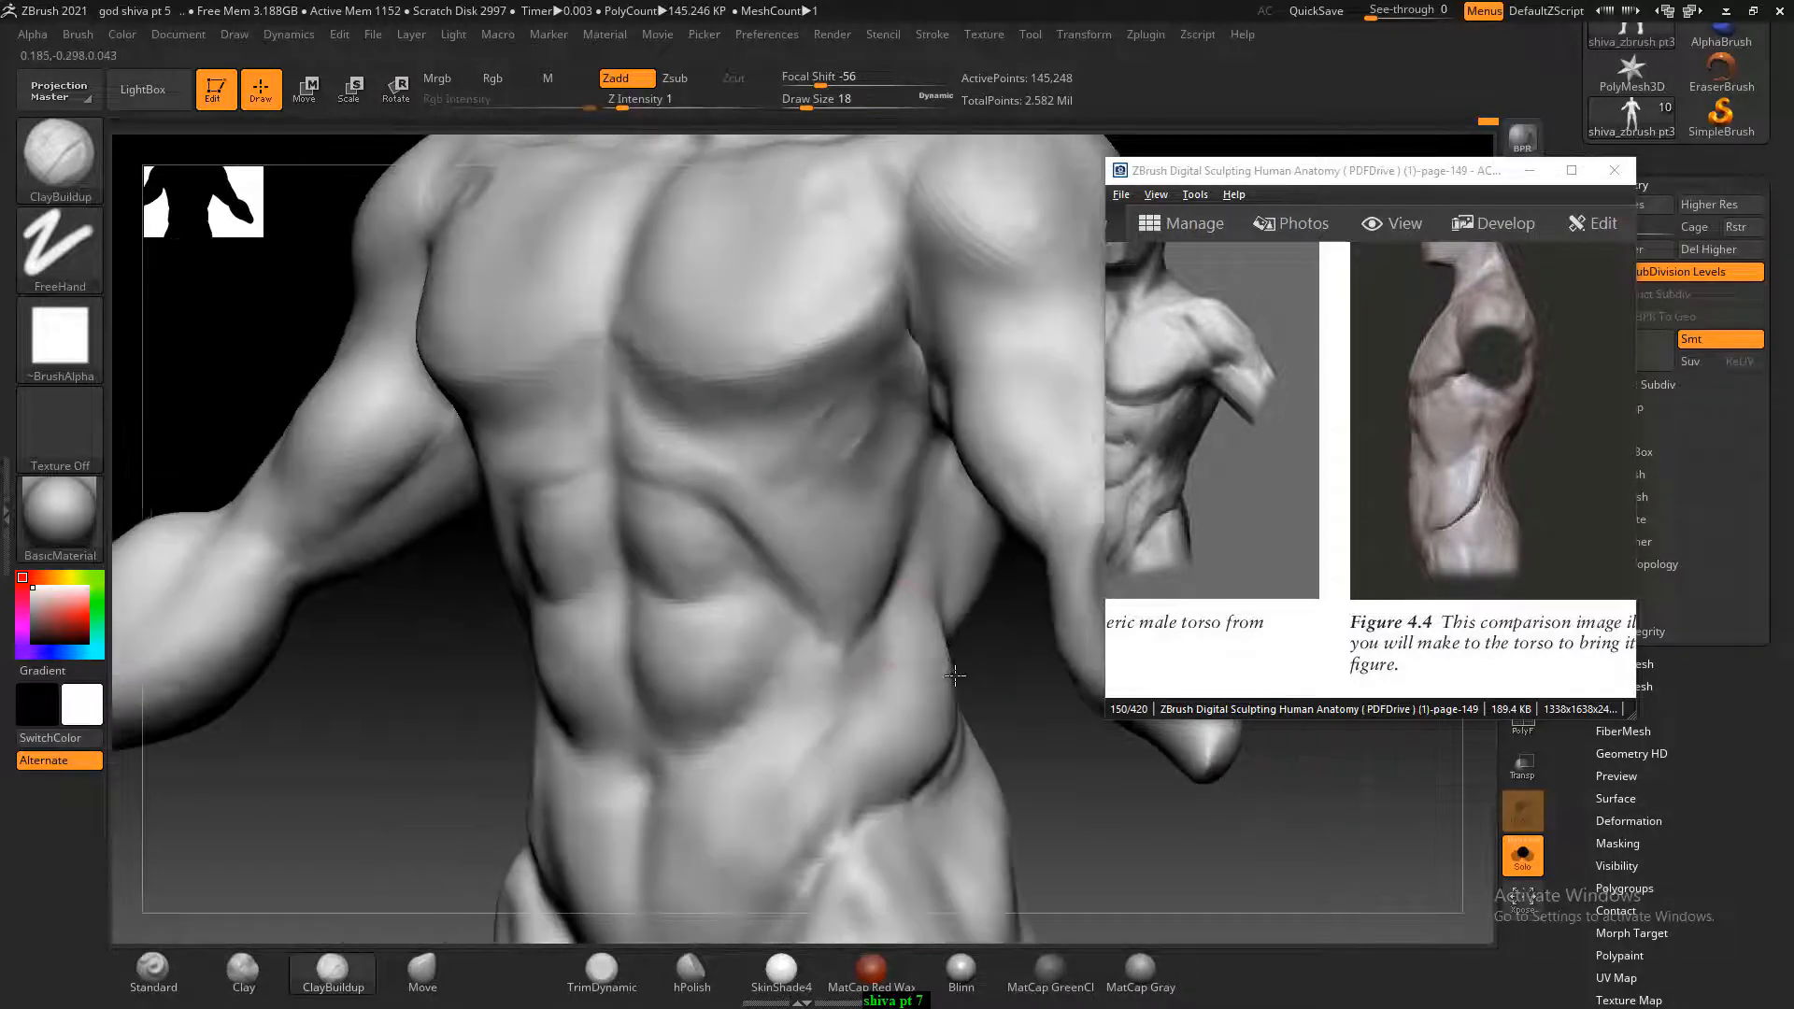
alt+drag(845, 427, 837, 516)
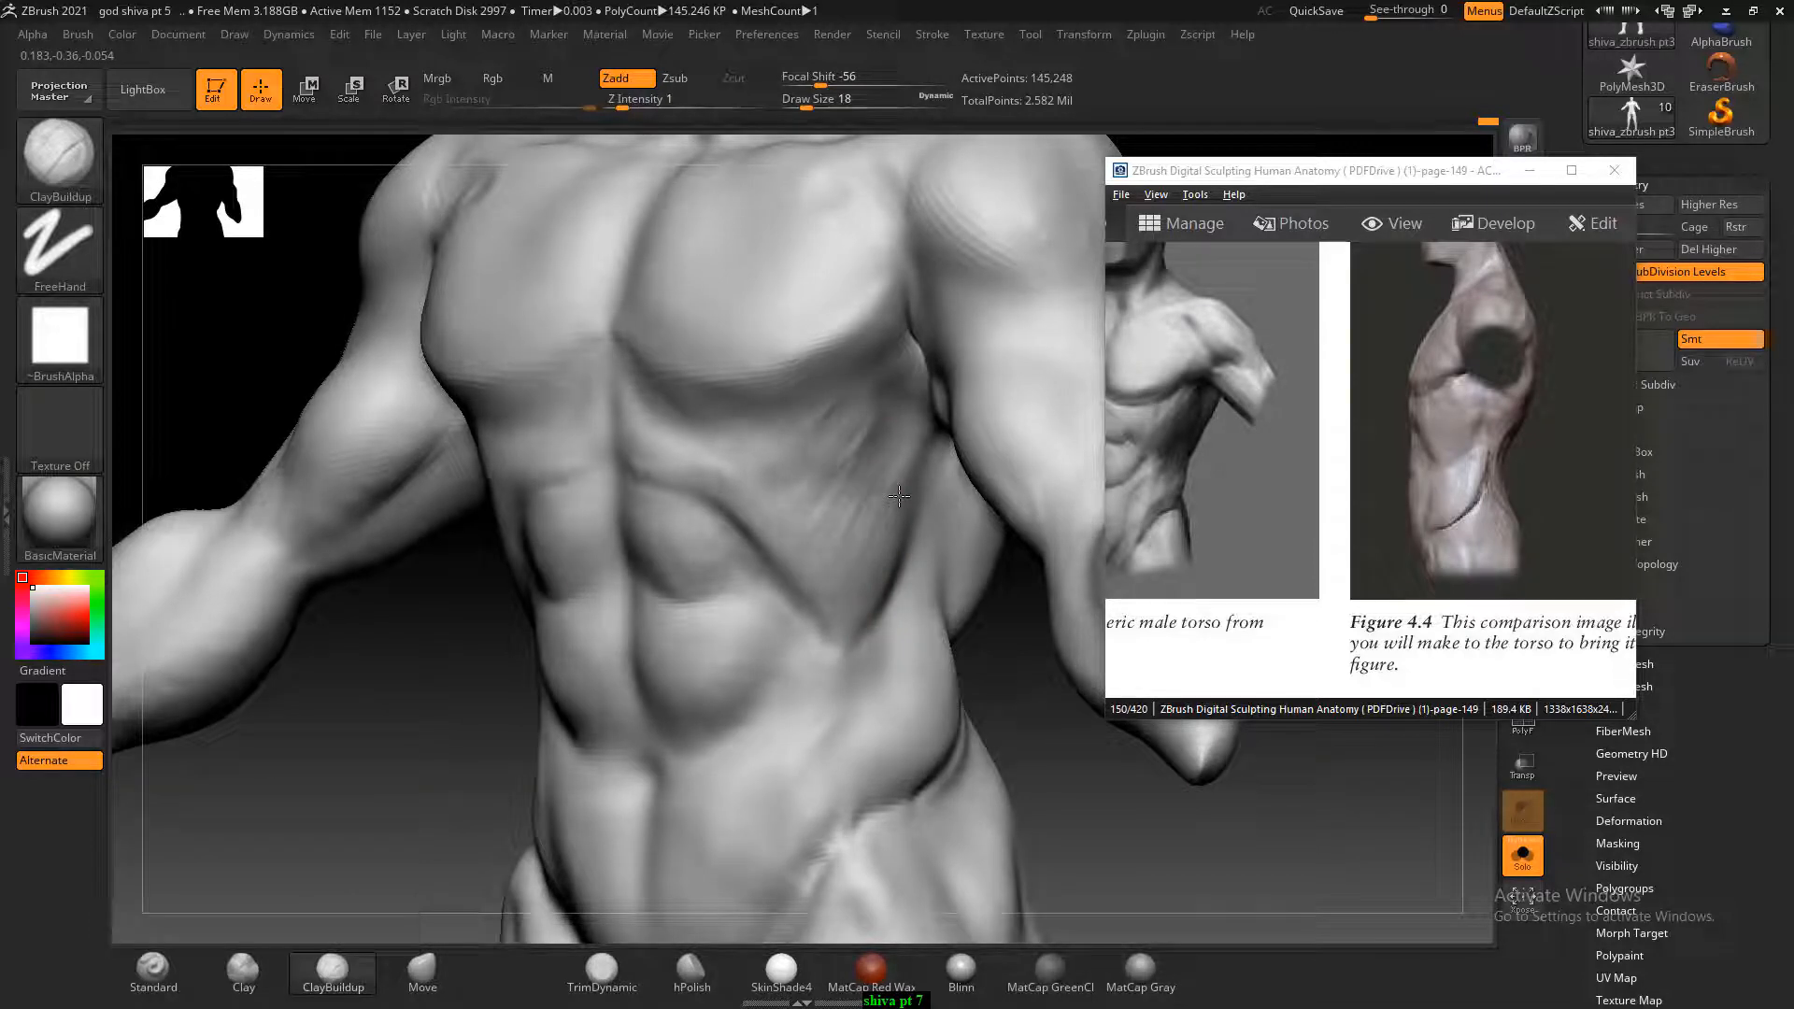
key(shift)
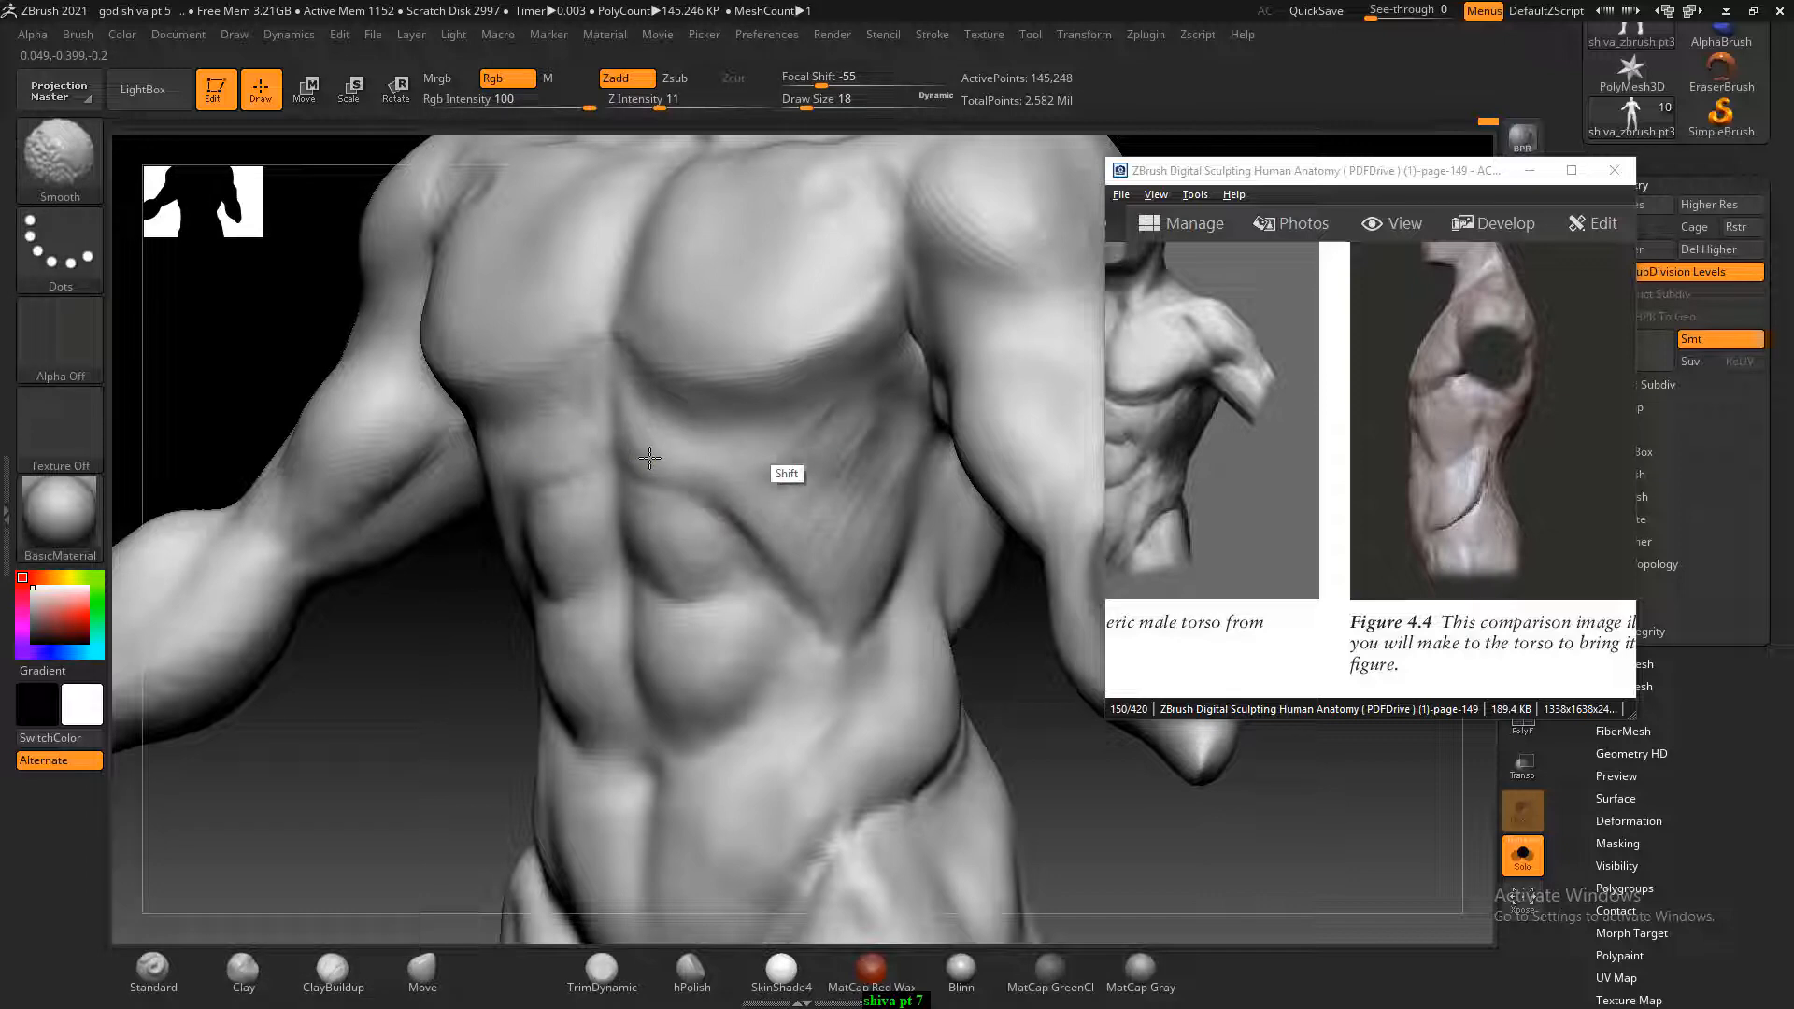
mouse_move(858, 466)
shift+mouse_down()
mouse_move(863, 416)
mouse_move(866, 566)
shift+mouse_up()
Face the torso frontally, advance the anatomy reference to page 151, and enlarge its front-view torso figure.
mouse_move(1026, 834)
mouse_down()
mouse_move(1110, 793)
mouse_move(1013, 749)
mouse_move(1043, 801)
mouse_up()
scroll(1462, 519, down, 4)
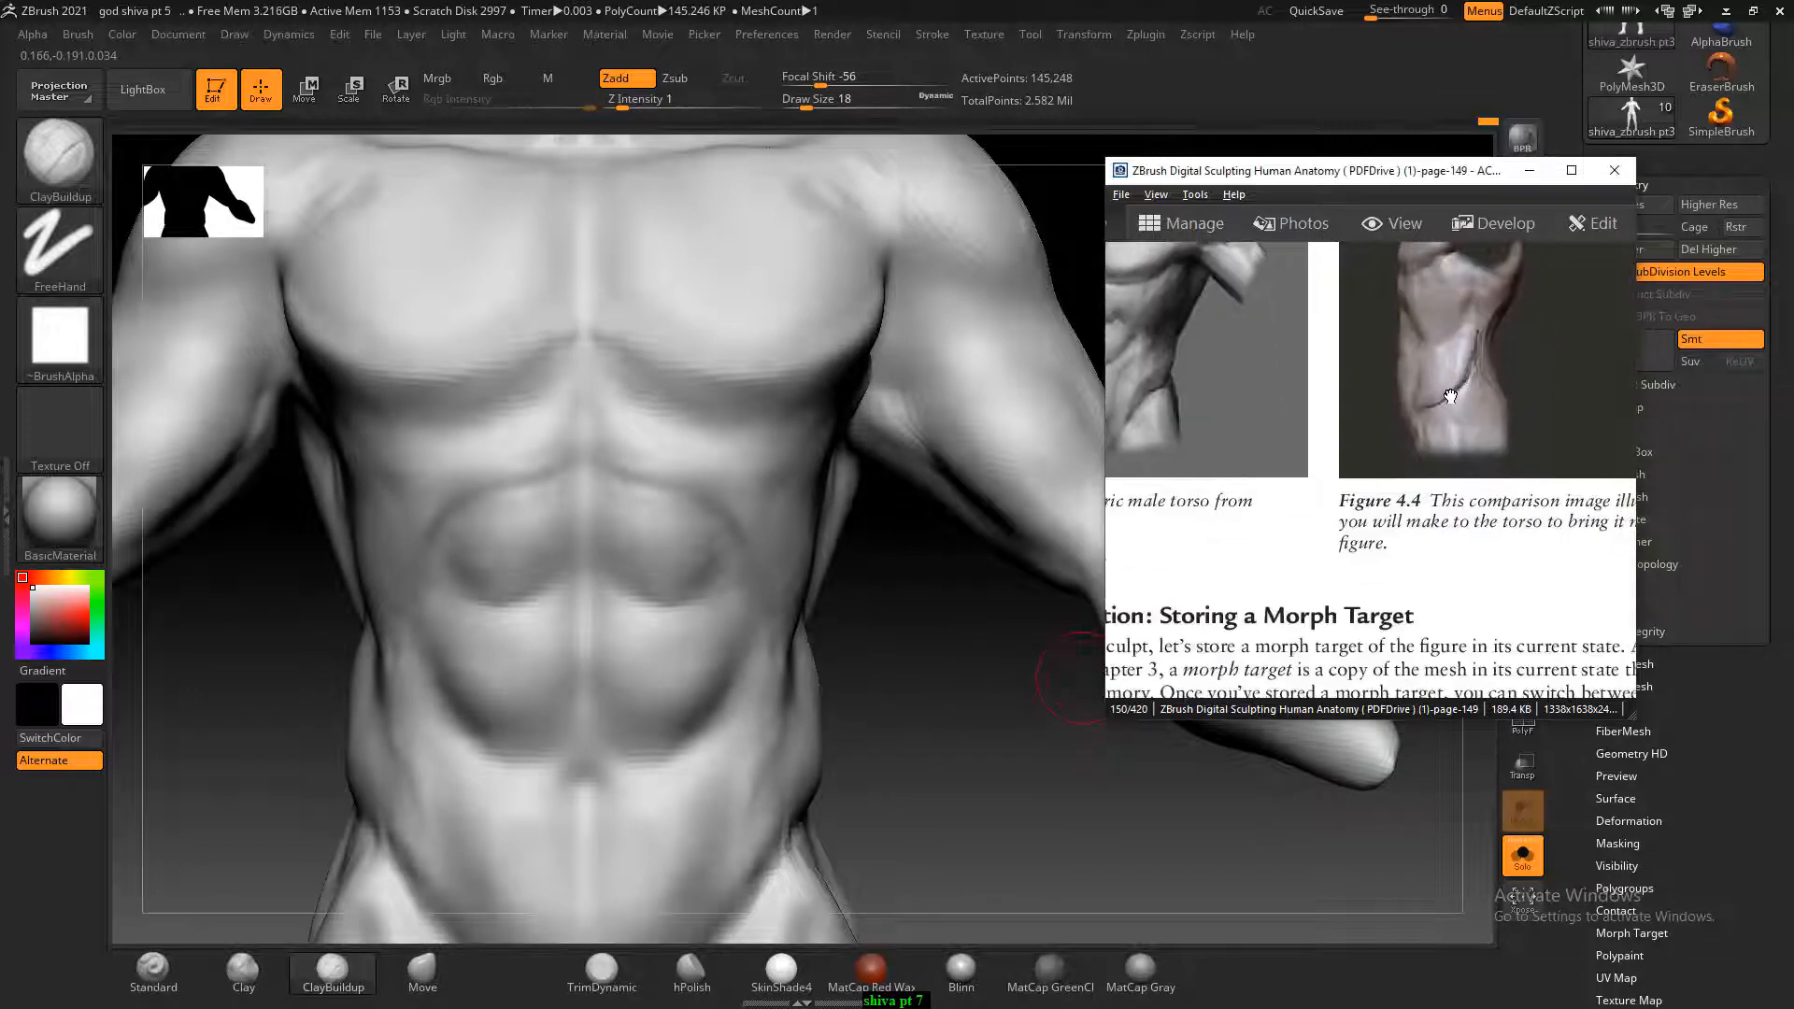
scroll(1446, 398, down, 1)
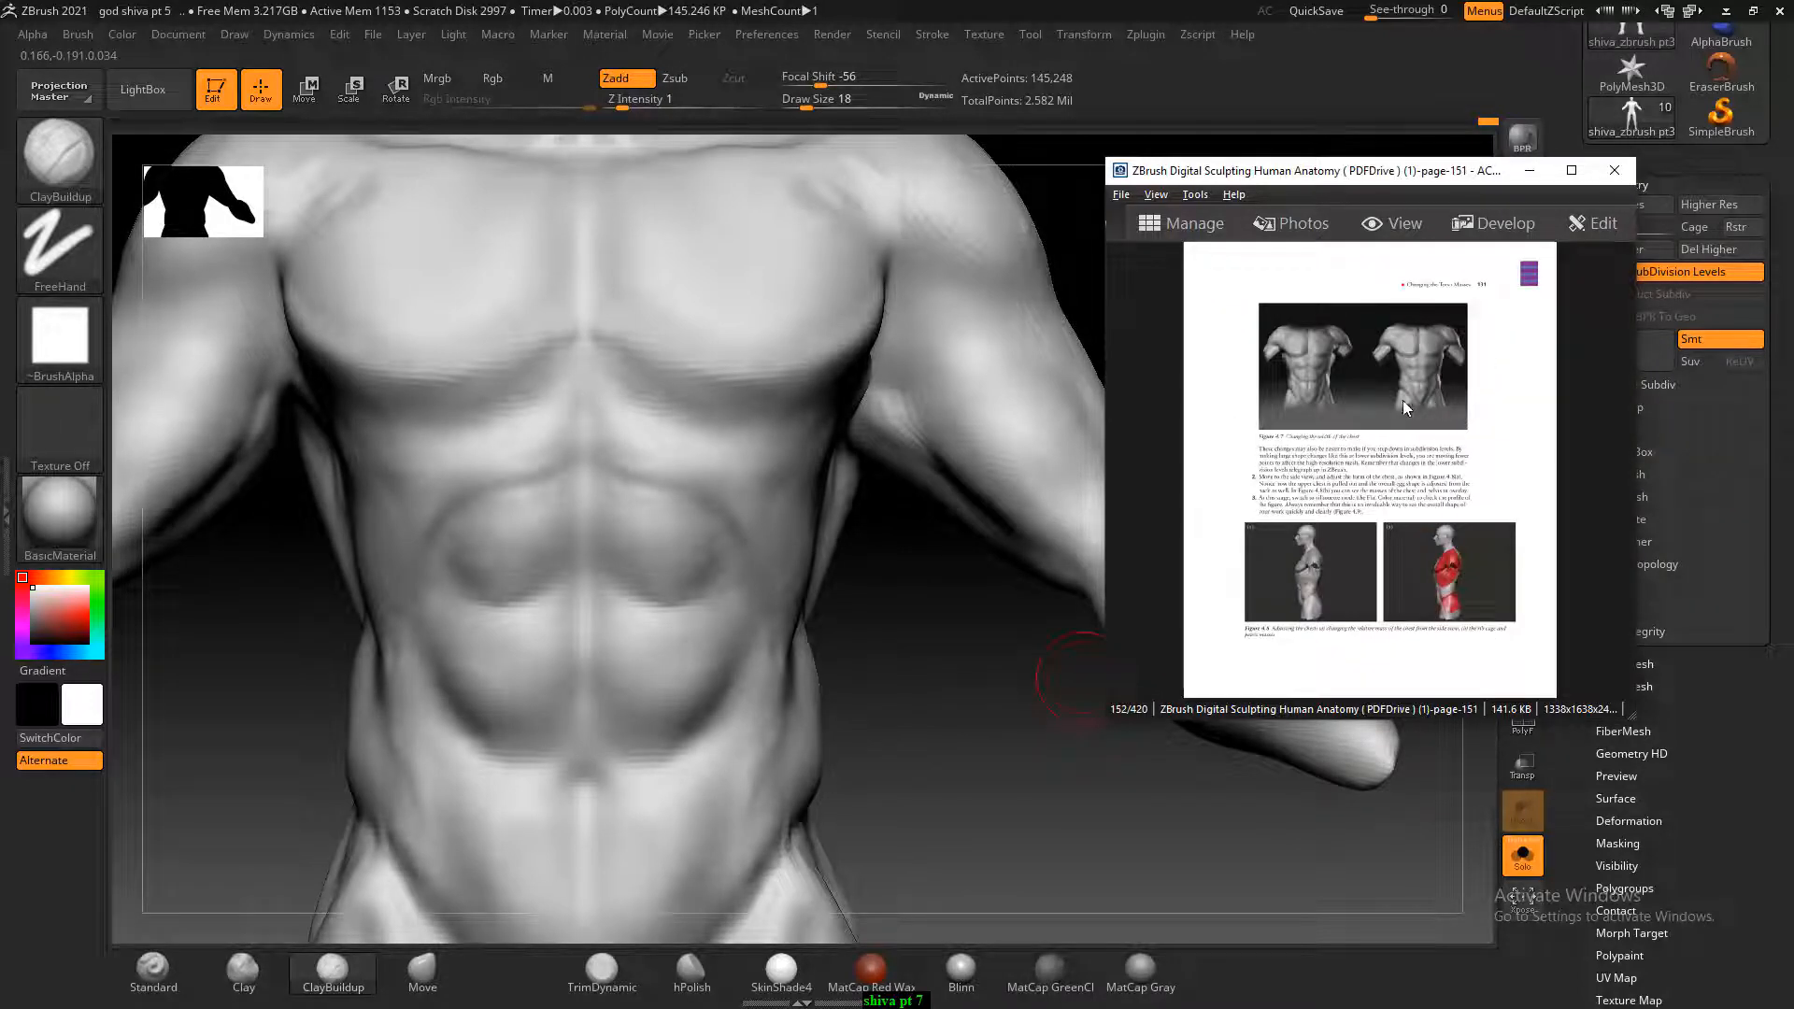
click(1400, 401)
drag(1413, 352, 1449, 479)
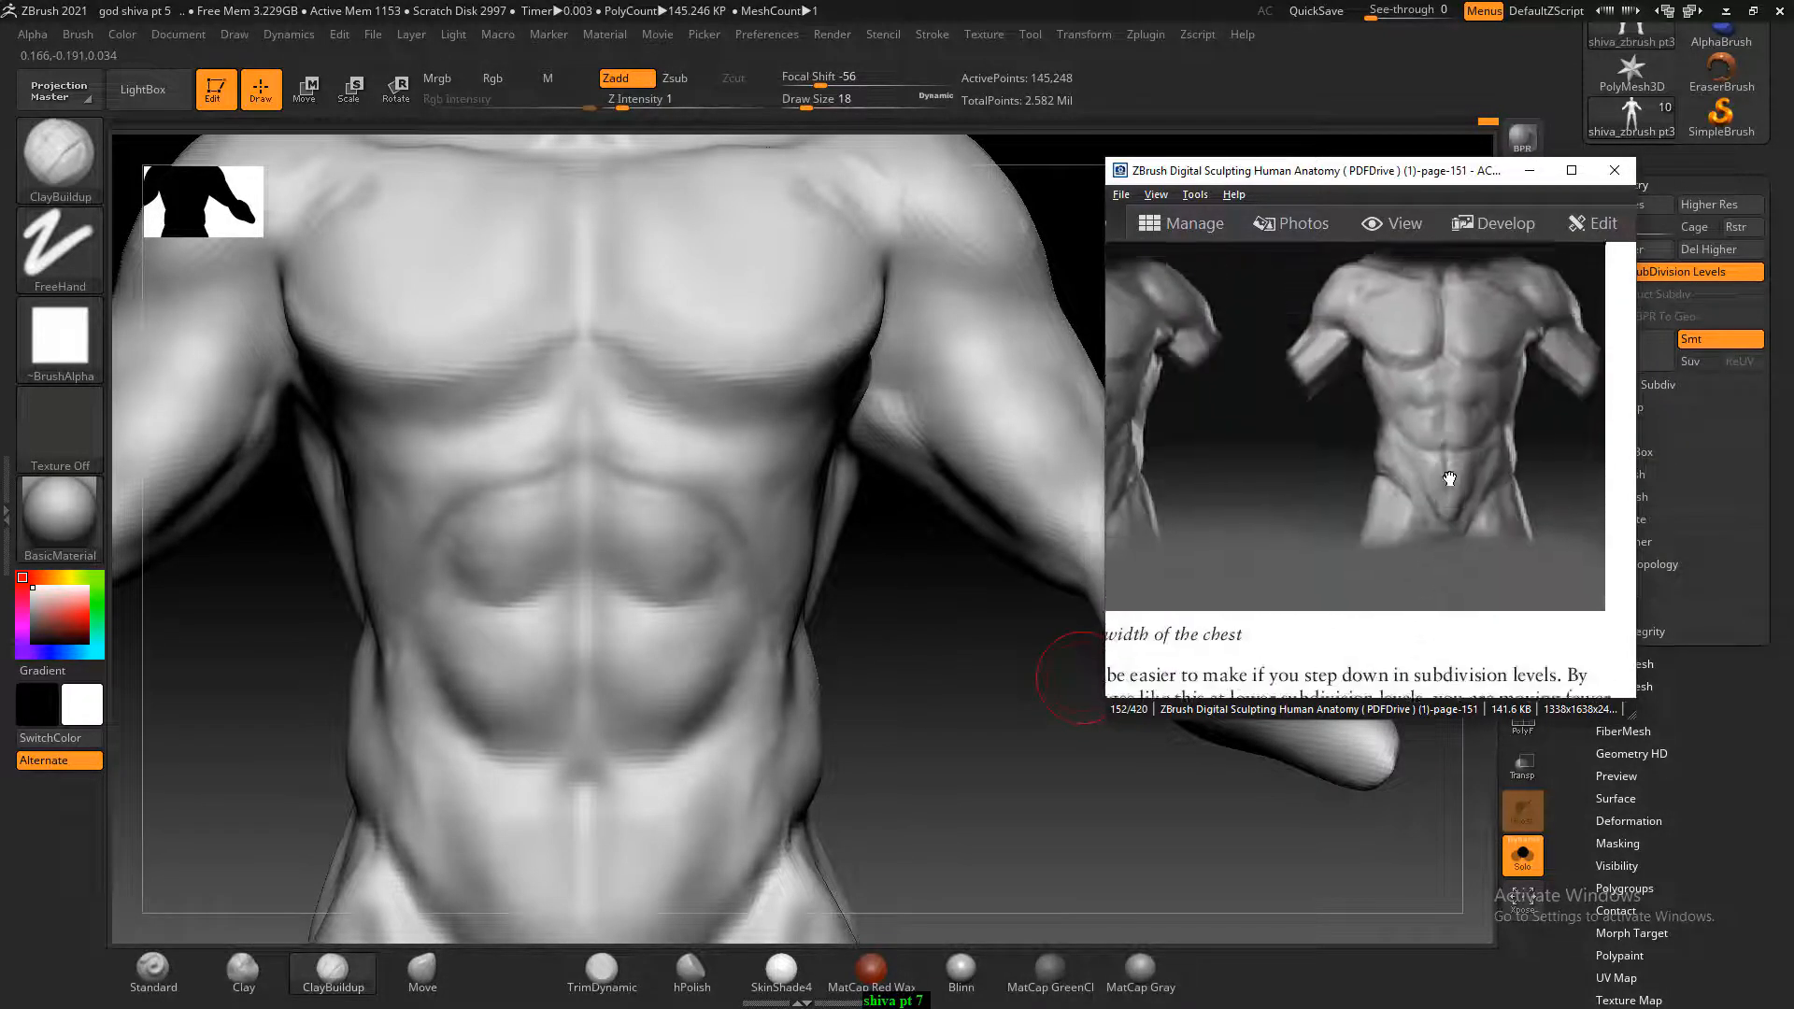
ctrl+scroll(1449, 478, up, 2)
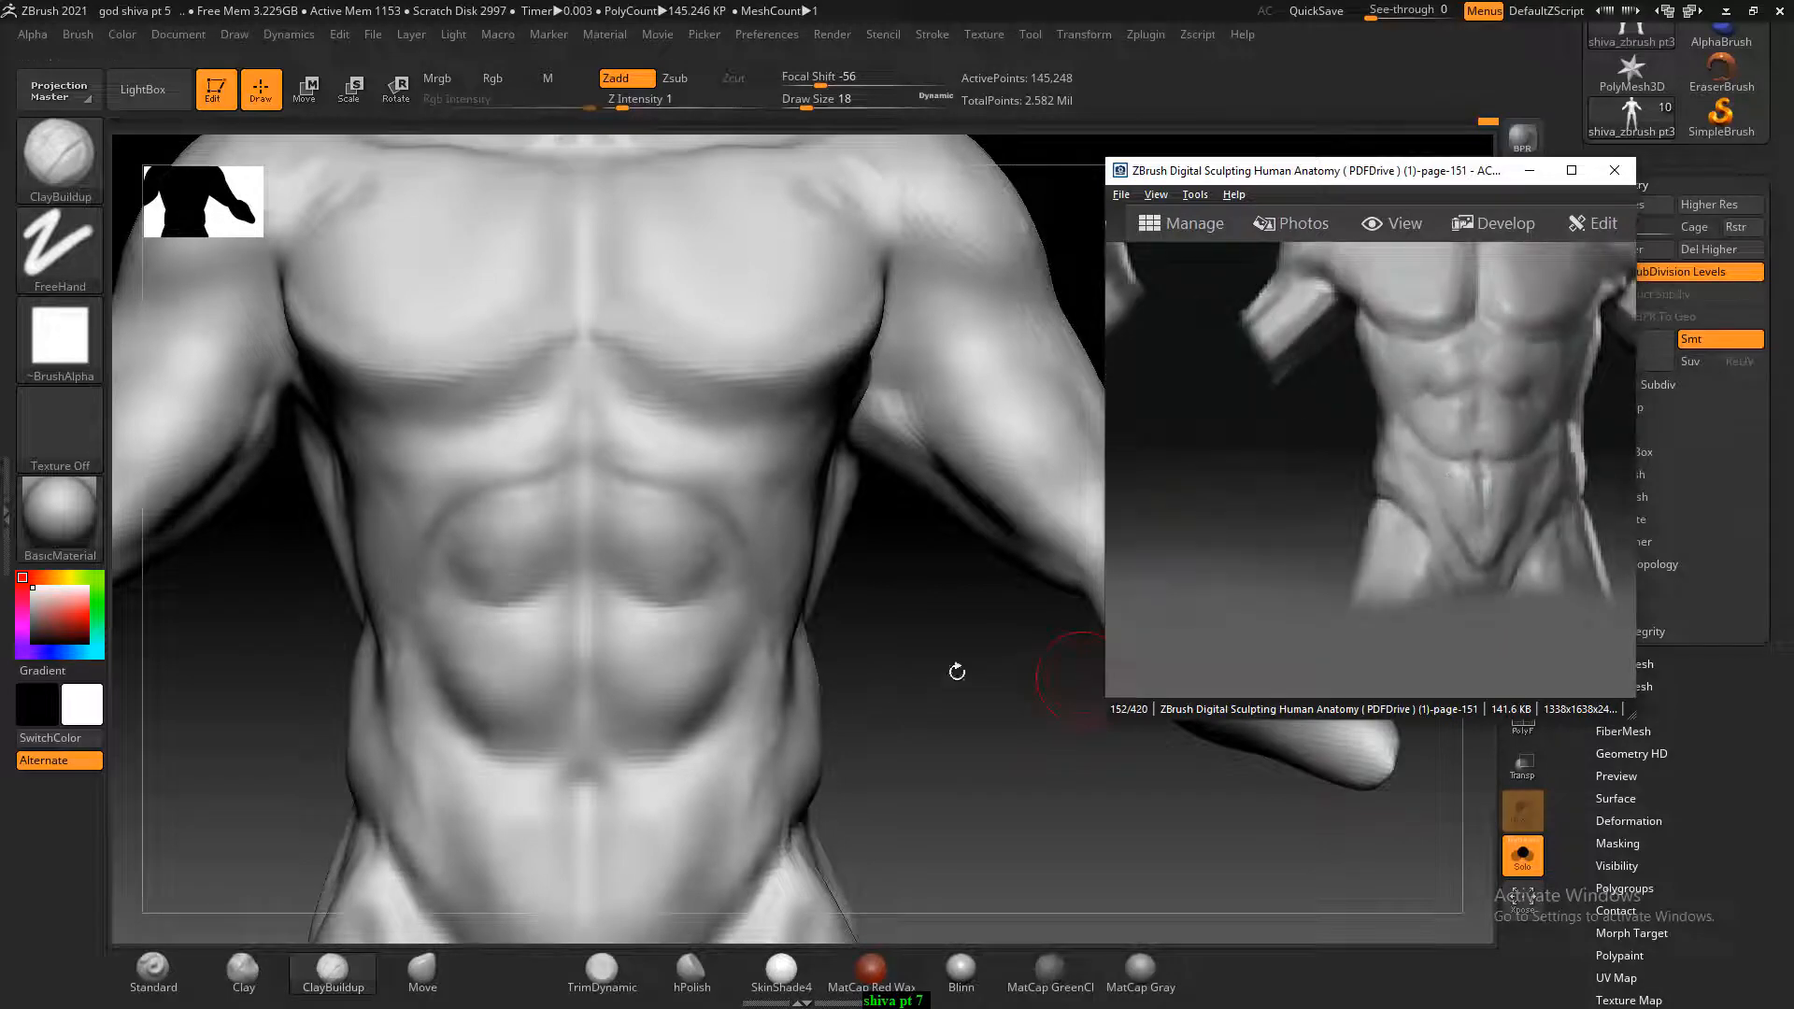
Reshape the abdominal rows with ClayBuildup, joining the lower pair across the midline above the navel, and smooth them.
drag(777, 688, 845, 648)
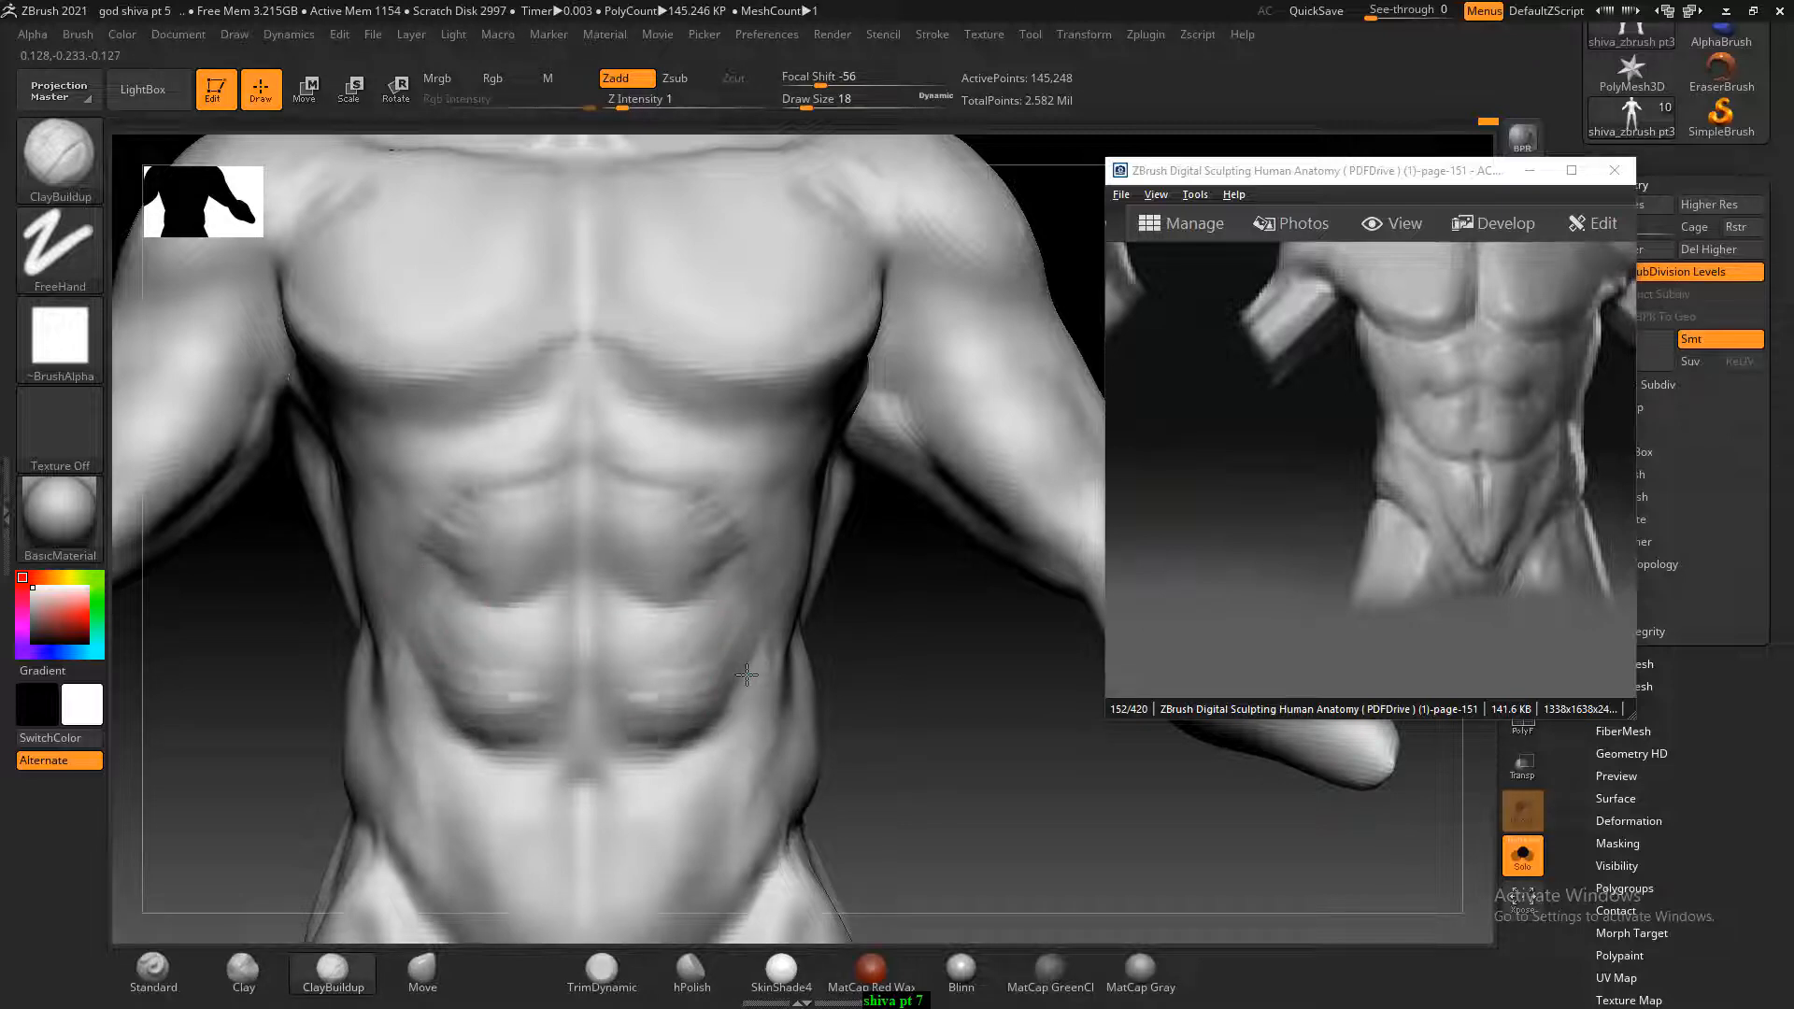
mouse_move(747, 675)
mouse_down()
mouse_move(747, 618)
mouse_move(645, 702)
mouse_move(604, 677)
mouse_up()
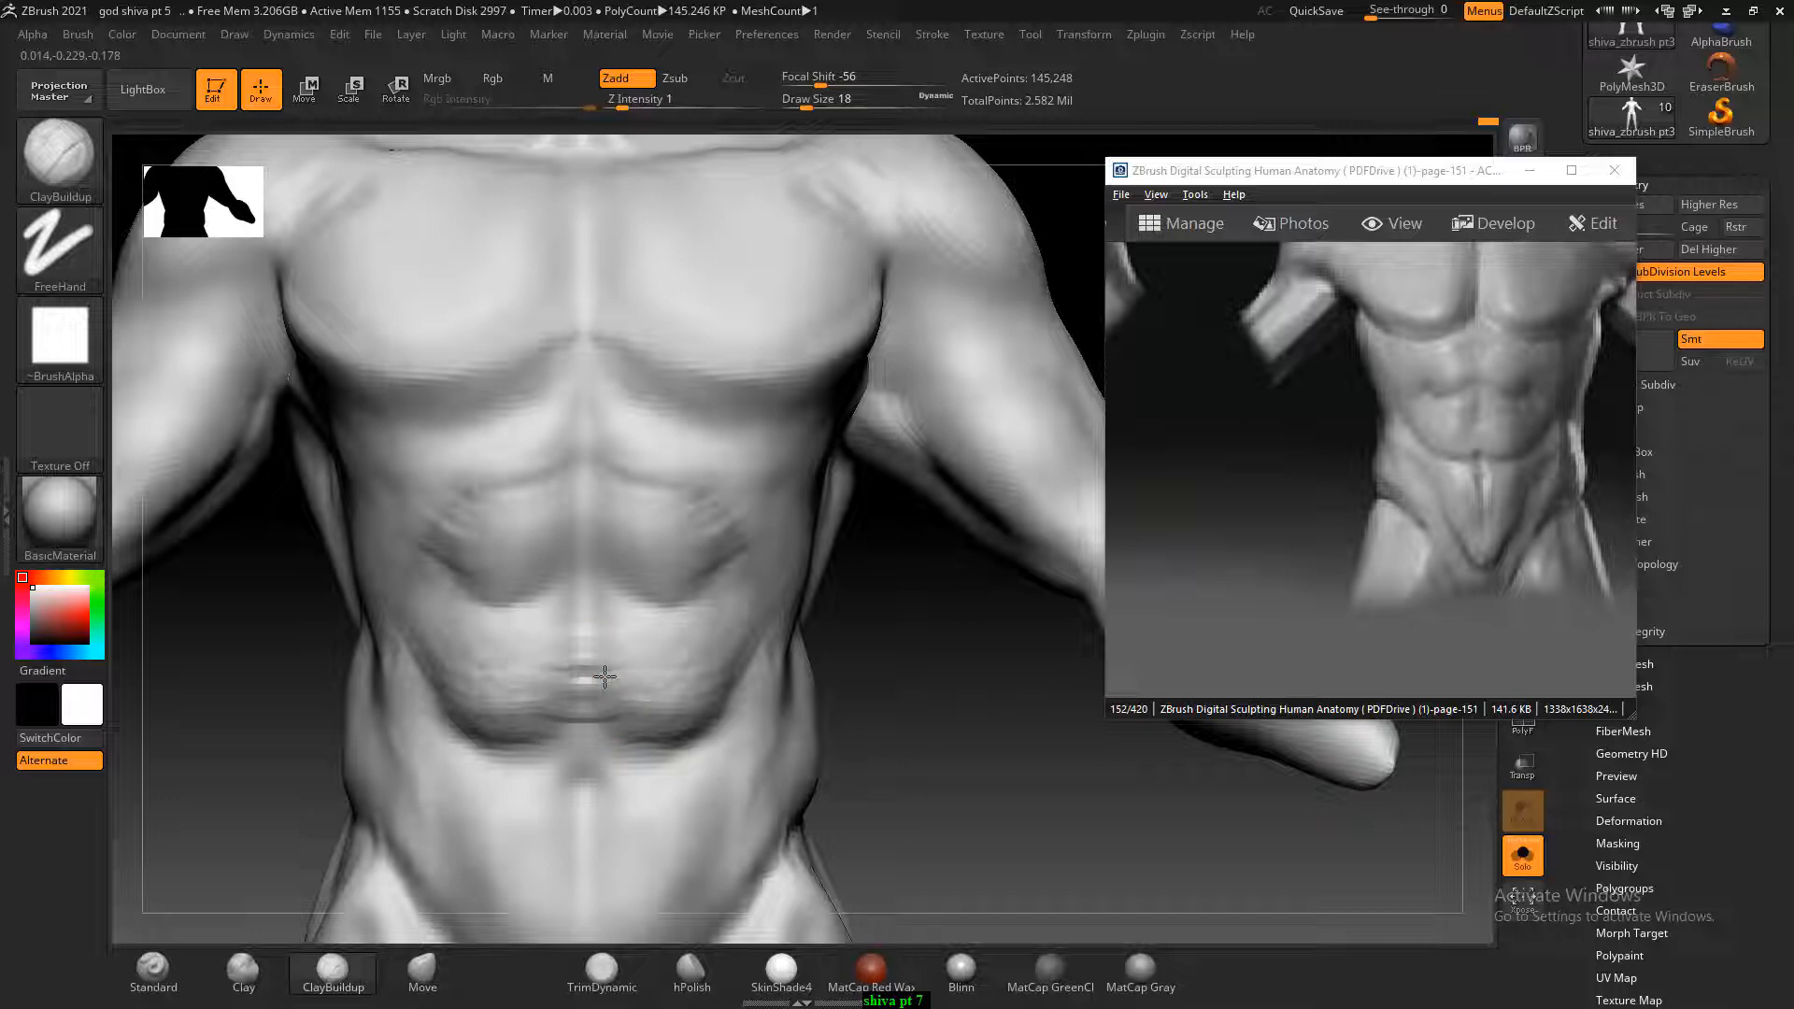
key(shift)
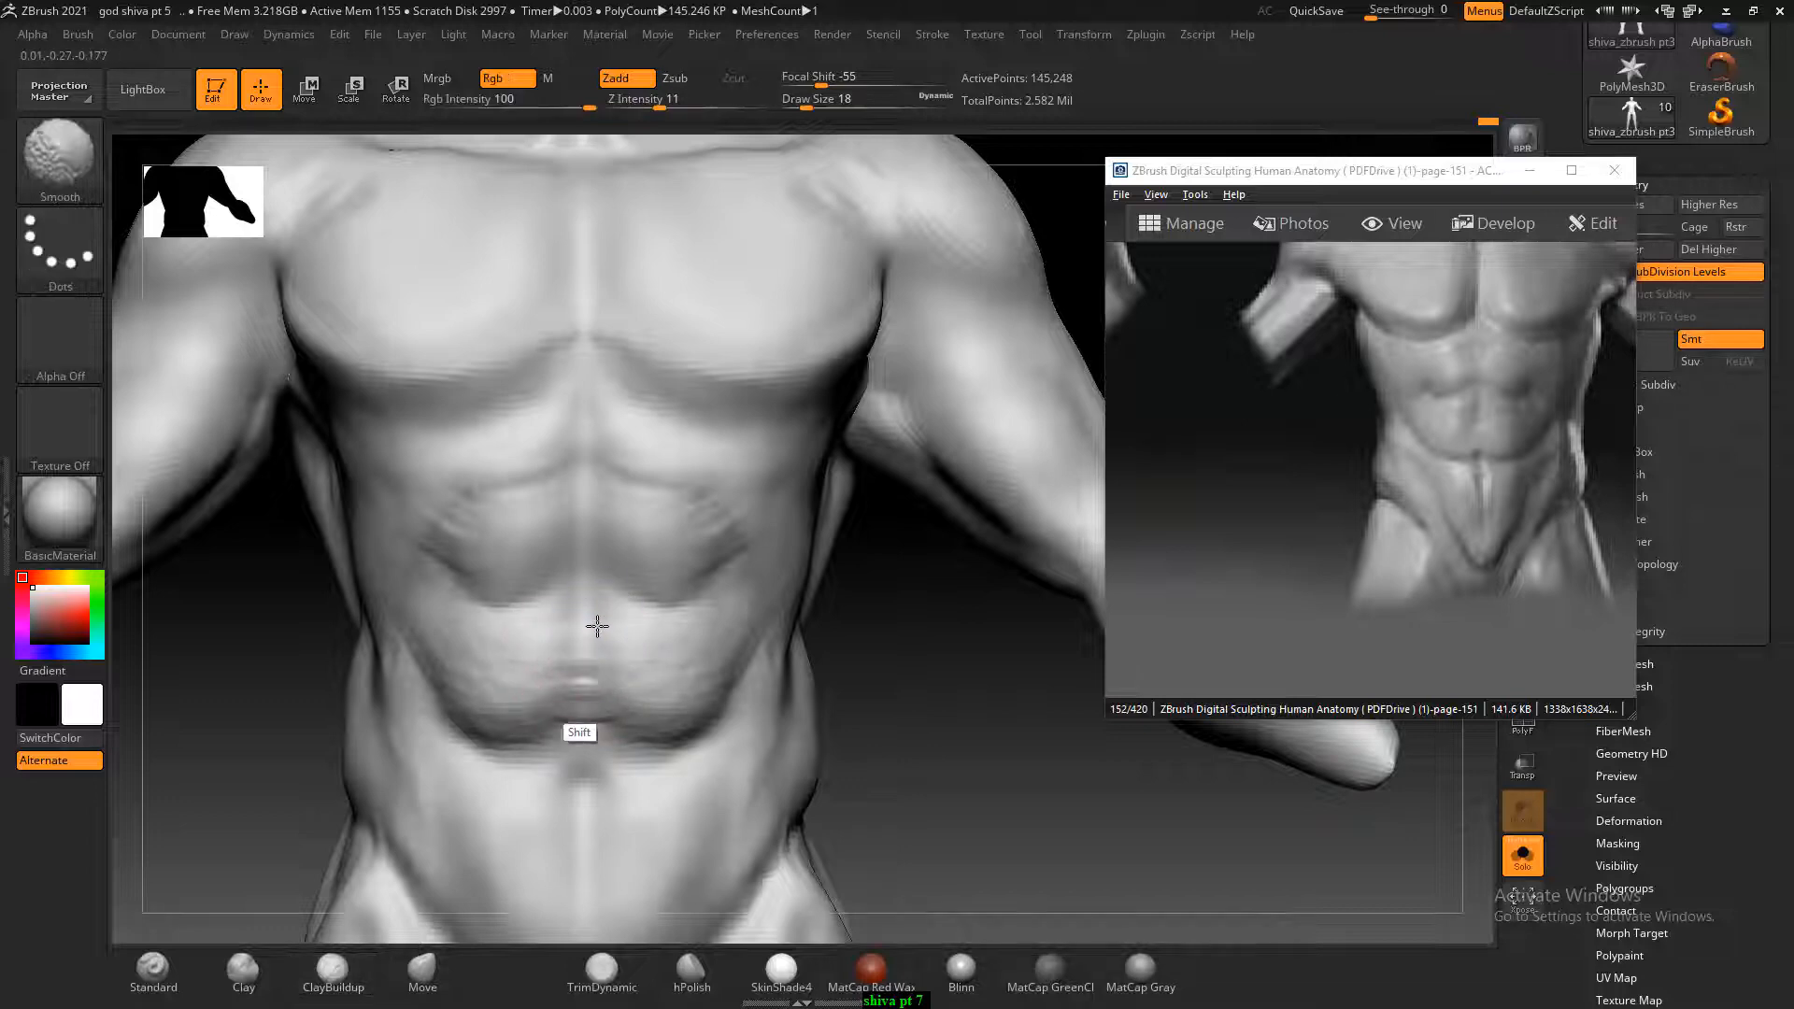
shift+drag(597, 626, 534, 718)
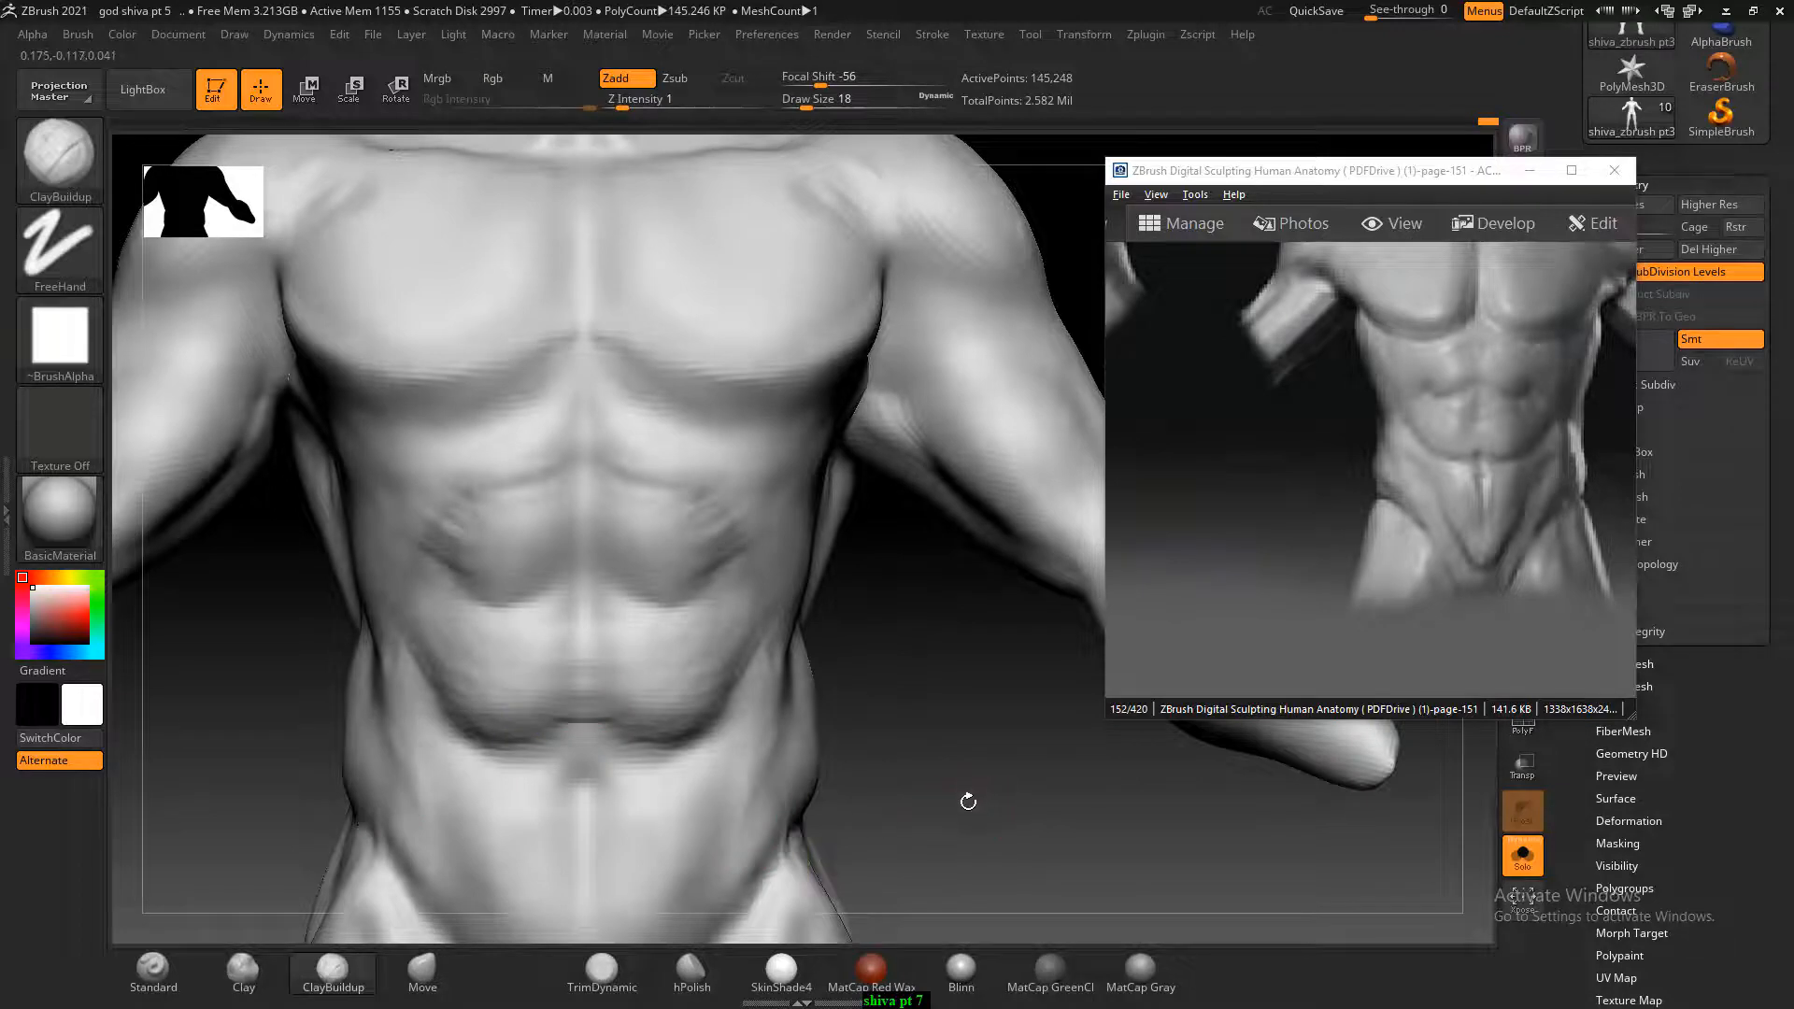
mouse_move(920, 817)
mouse_down()
mouse_move(891, 779)
mouse_move(799, 766)
mouse_up()
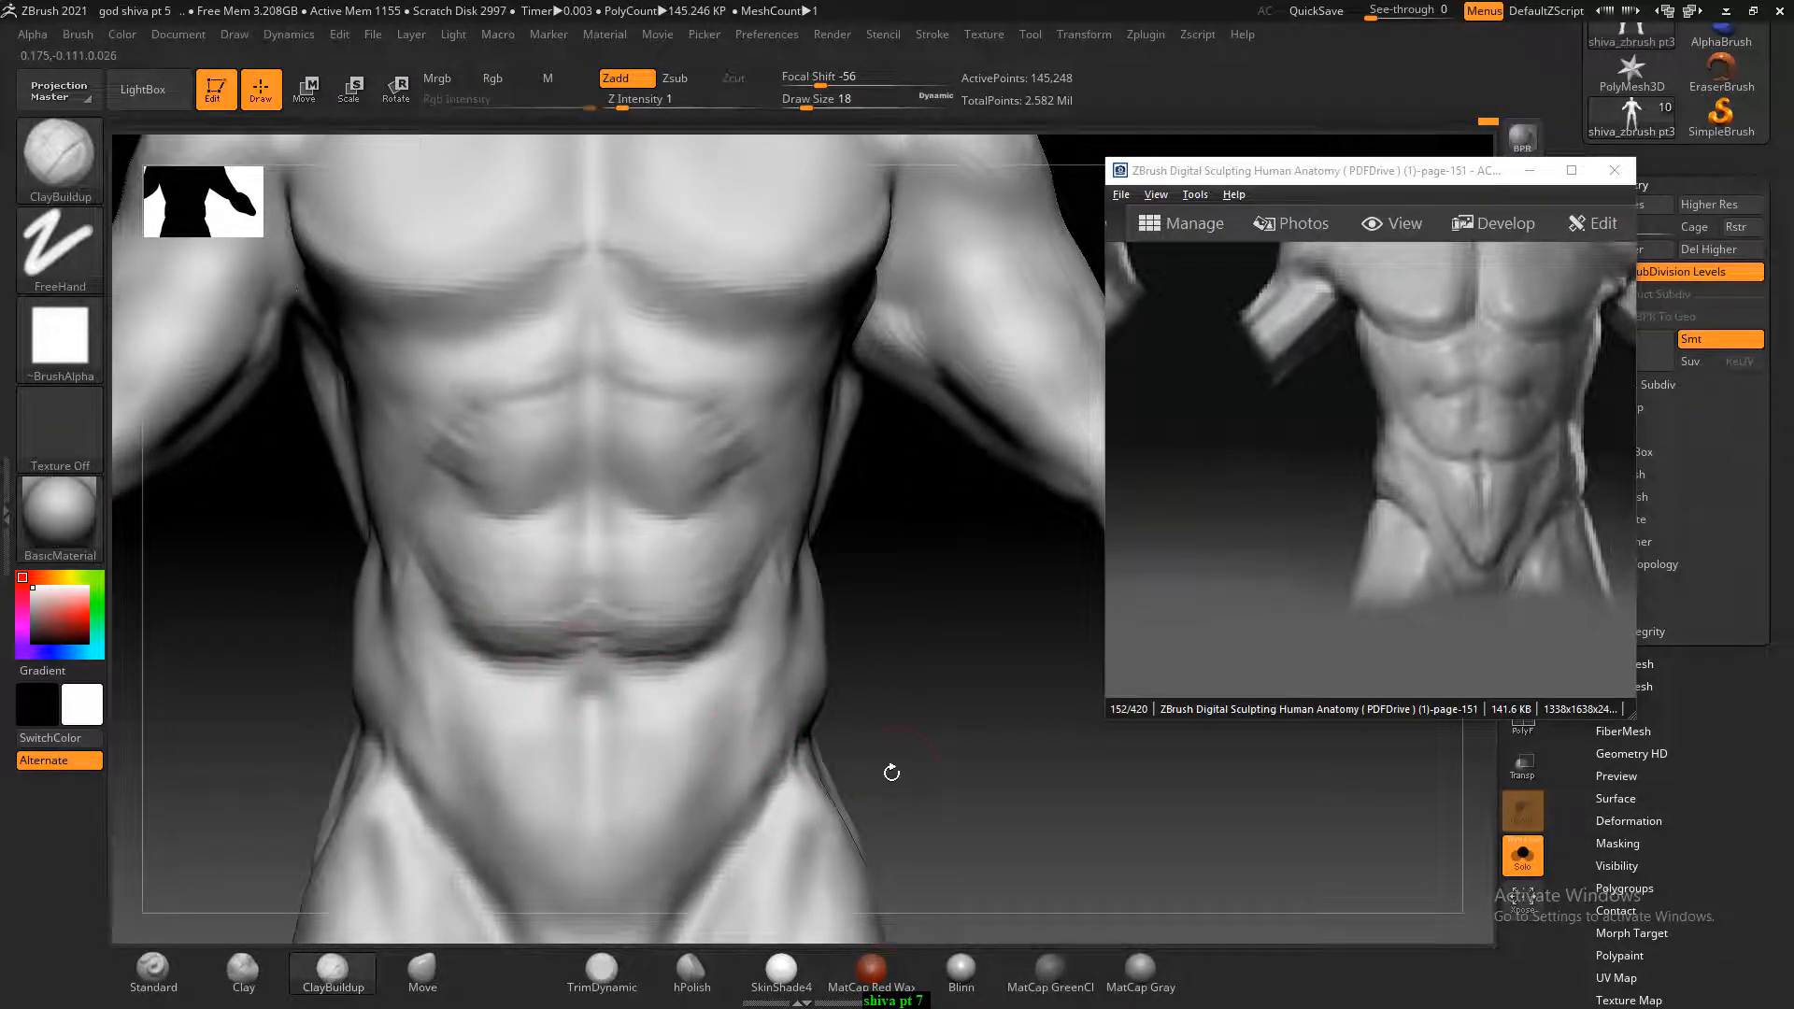
key(shift)
Rough in the navel below the abdominals with the Standard brush at draw size 7.
click(154, 971)
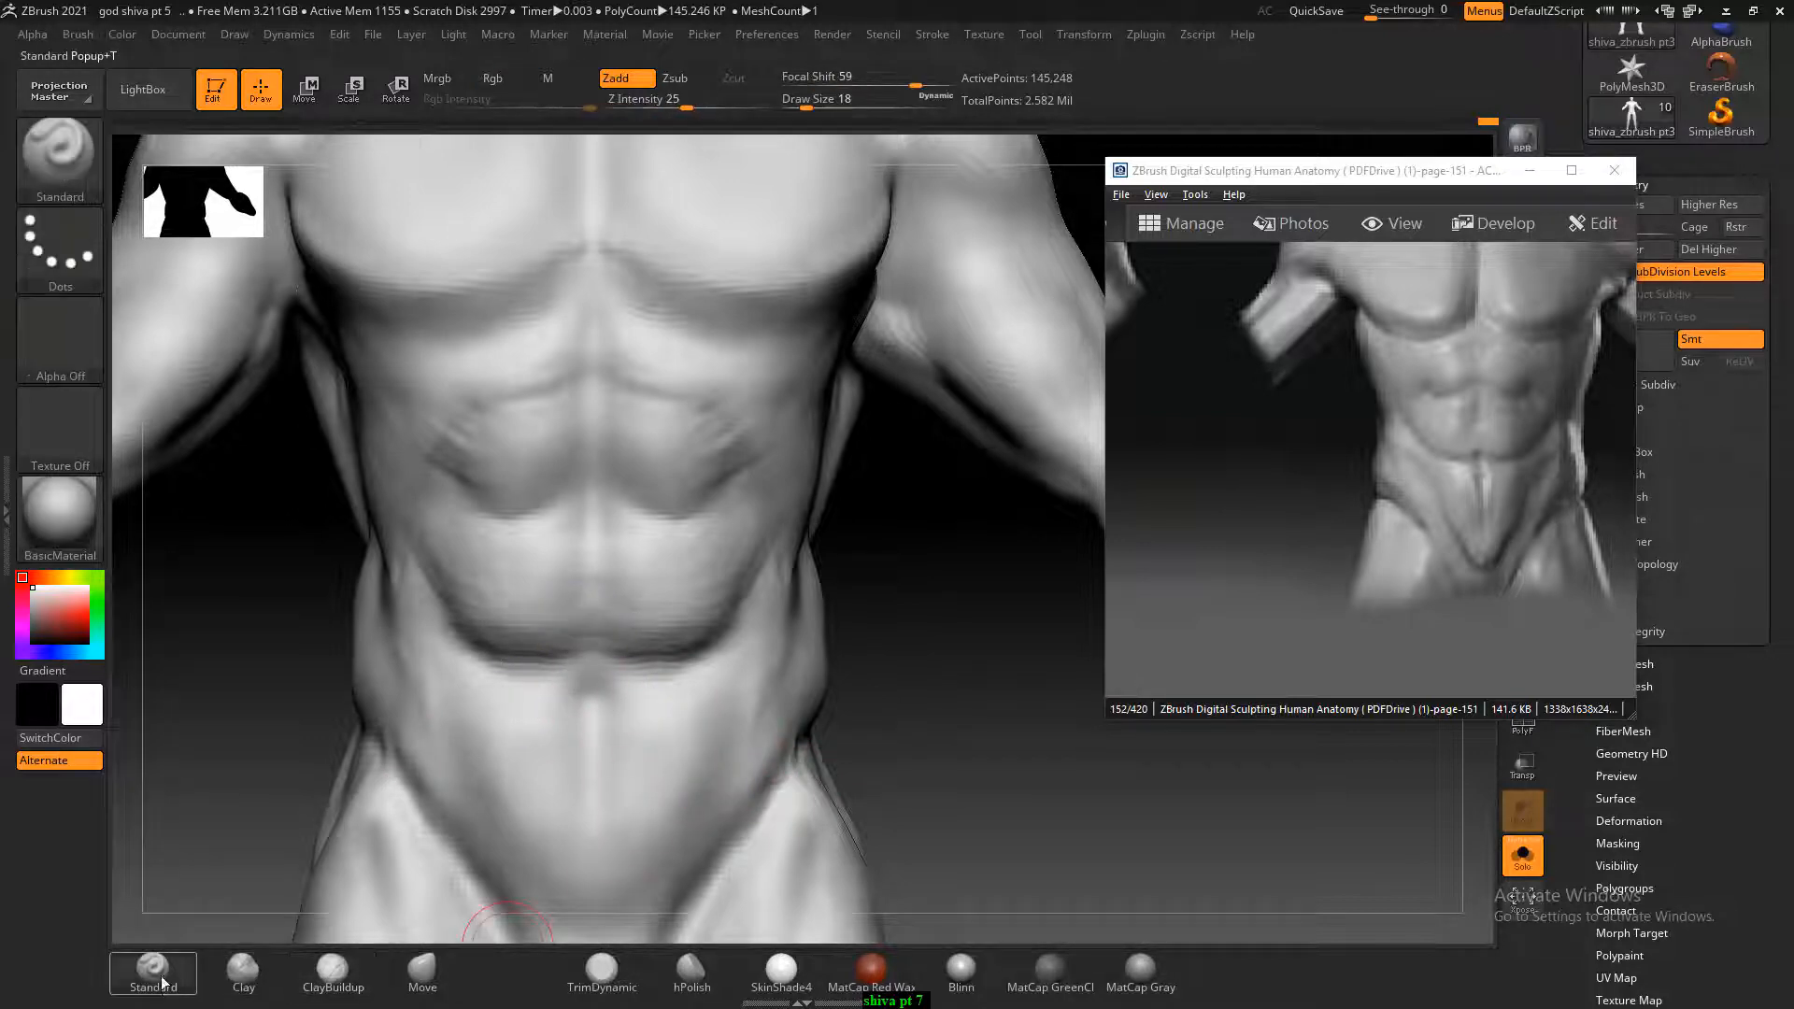
key(bracketleft)
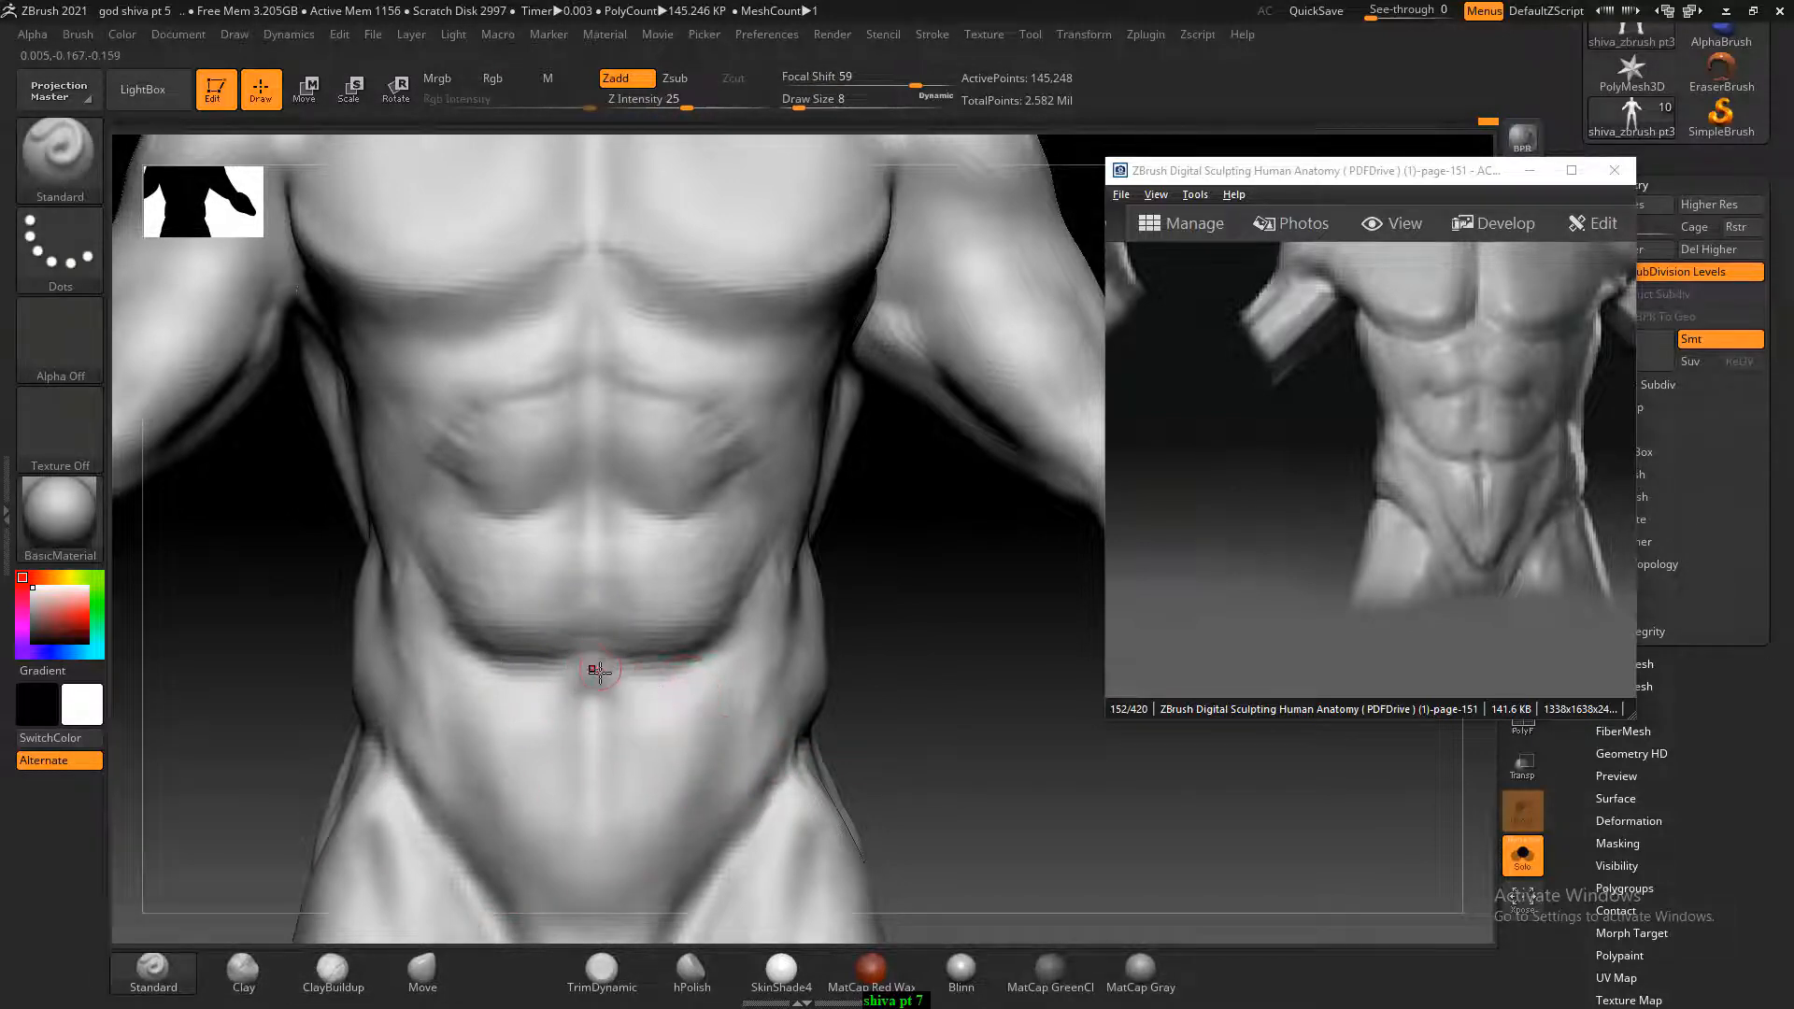
drag(589, 686, 586, 740)
Hide the anatomy reference, compare the torso with the concept art on the floor grid, and bring the reference back.
click(1530, 171)
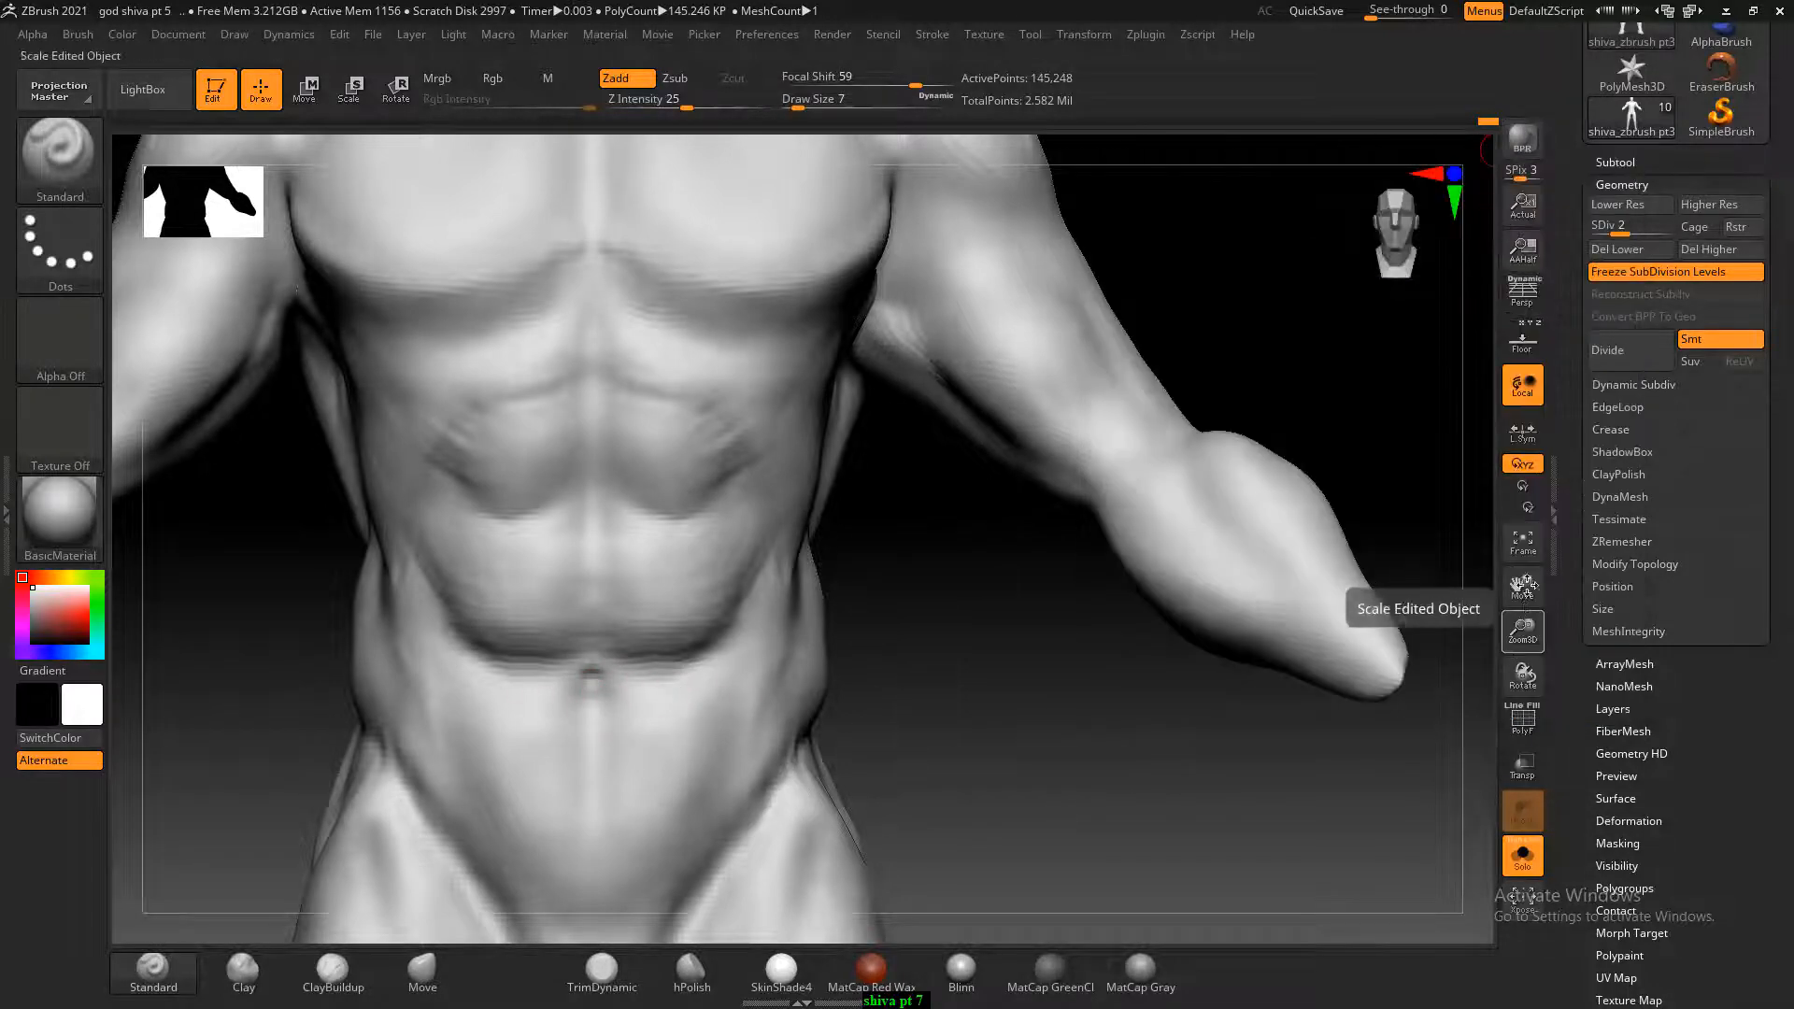
click(1522, 342)
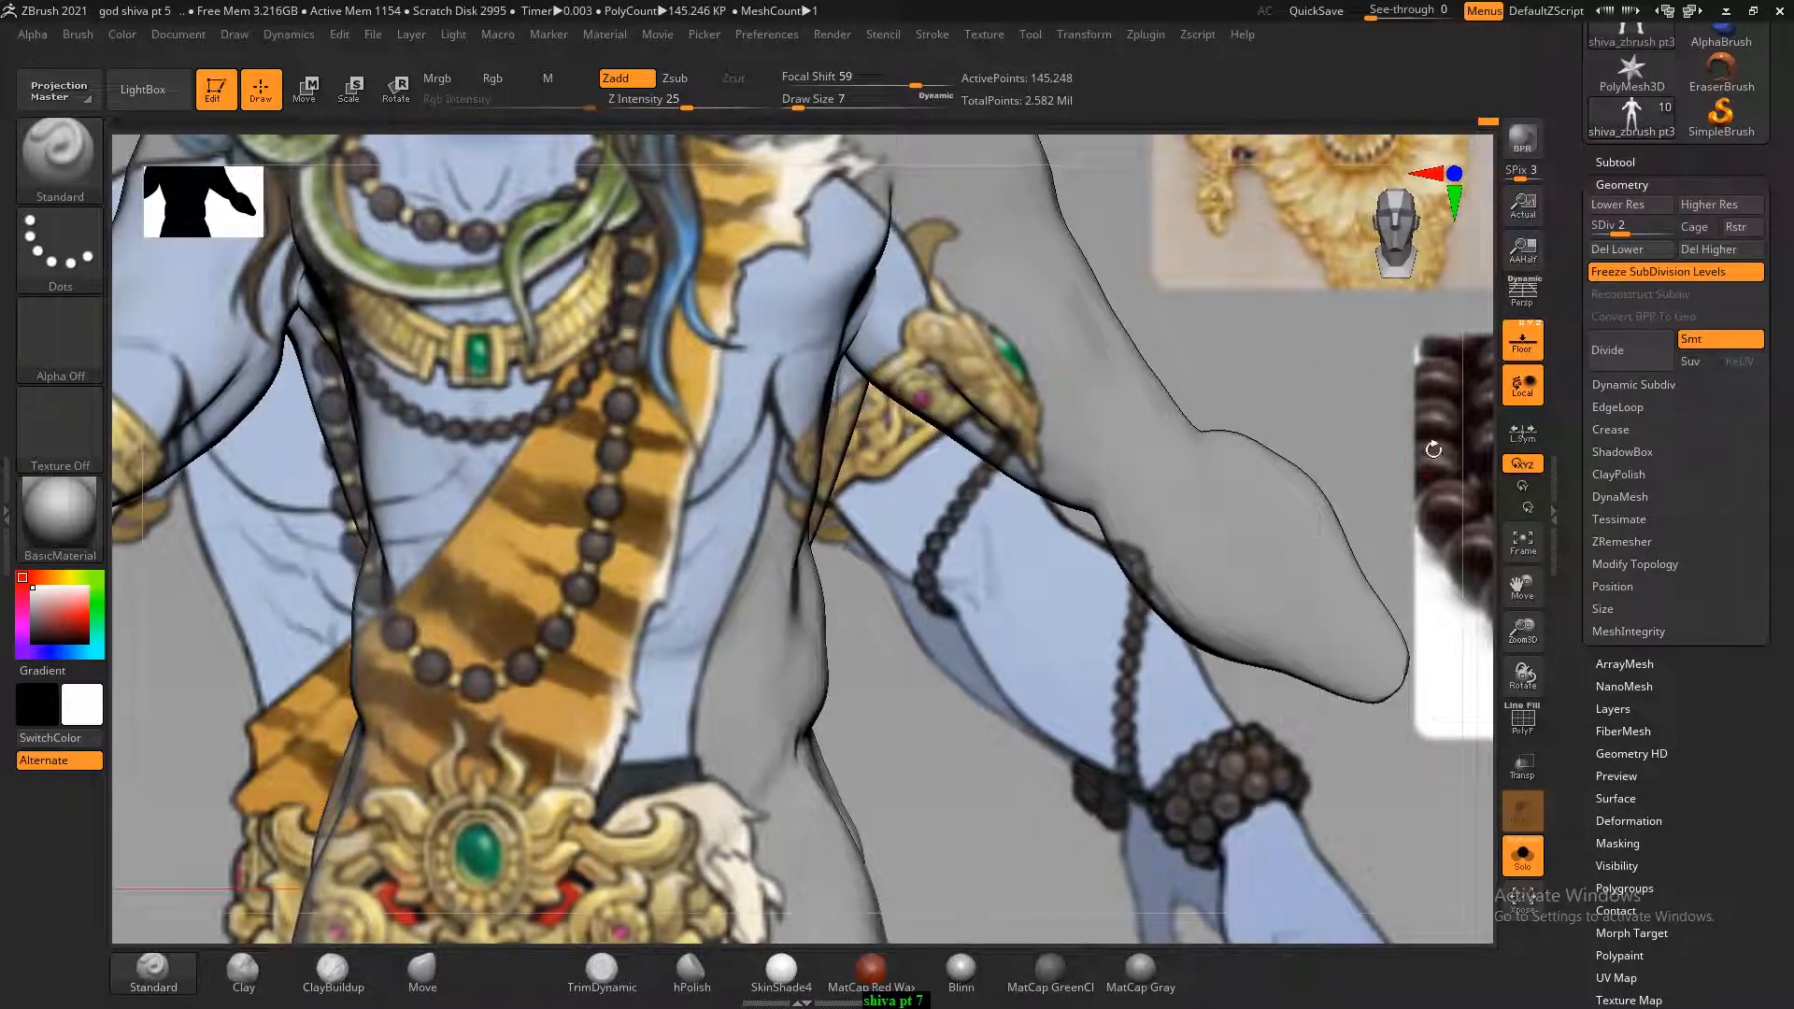
click(1533, 345)
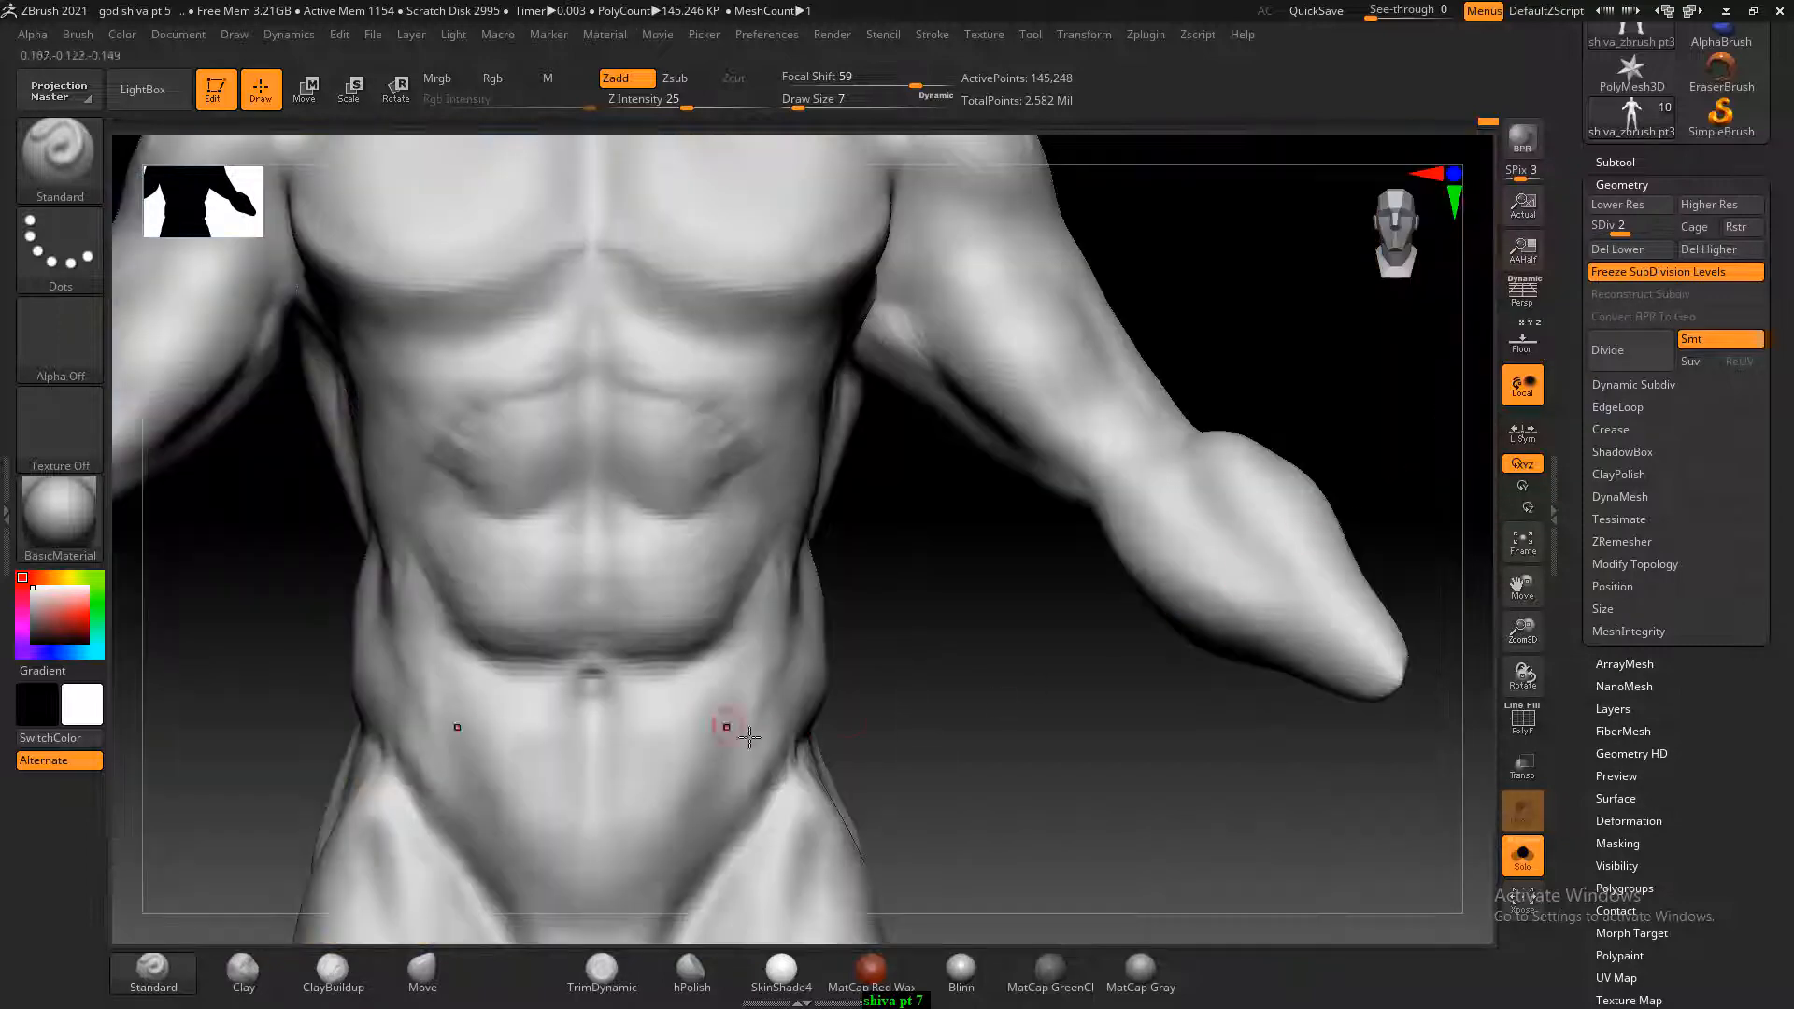
key(alt+Tab)
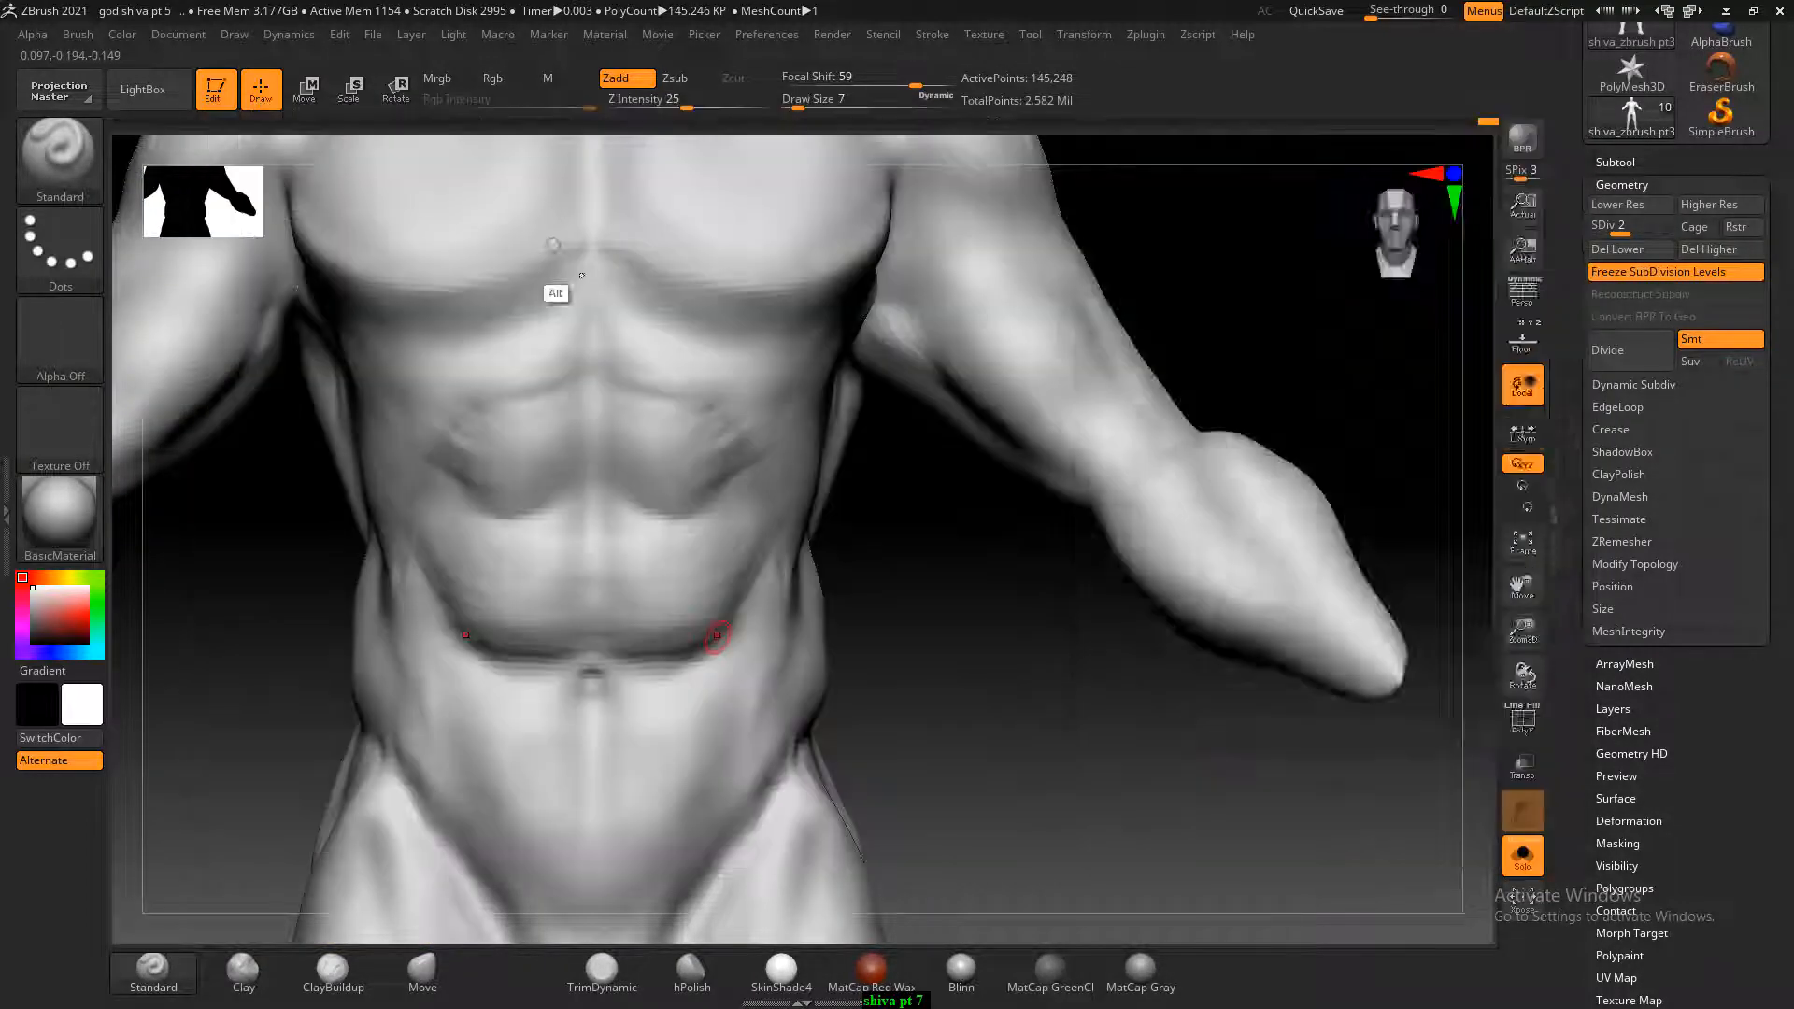
Deepen the navel and carve a vertical midline groove down the lower abdomen with the Standard brush.
click(597, 688)
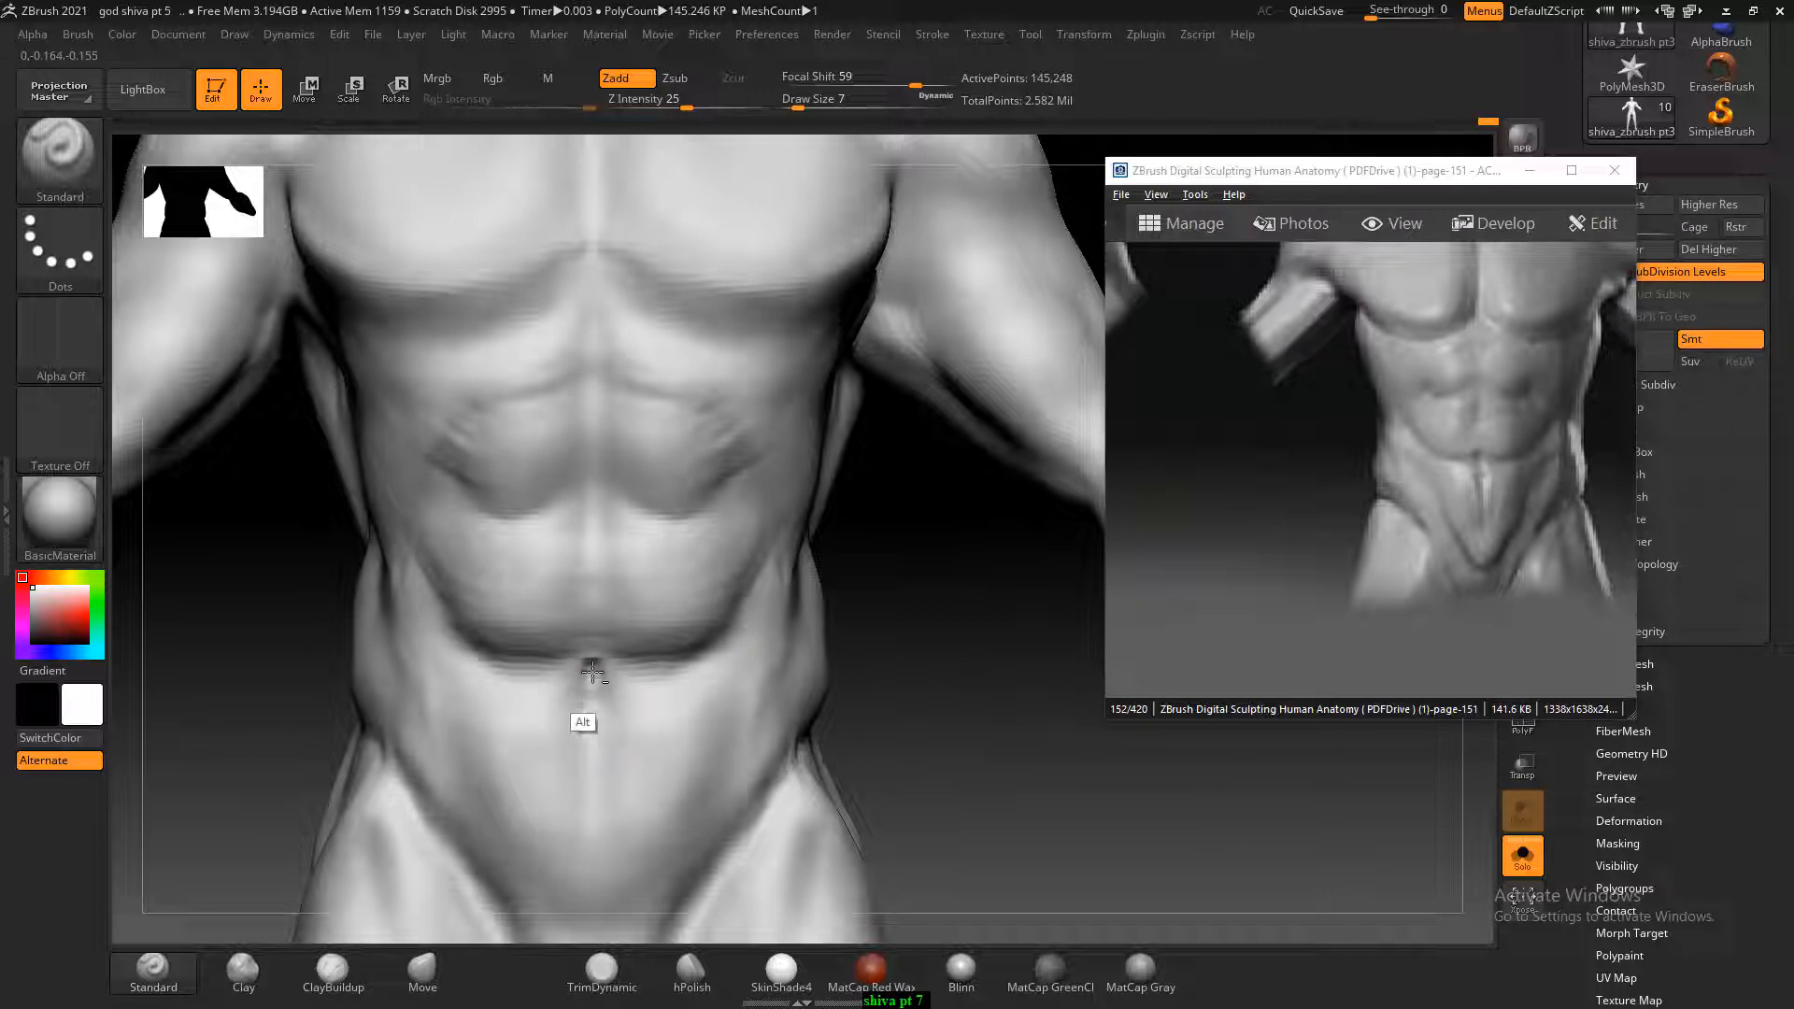
alt+drag(593, 672, 598, 663)
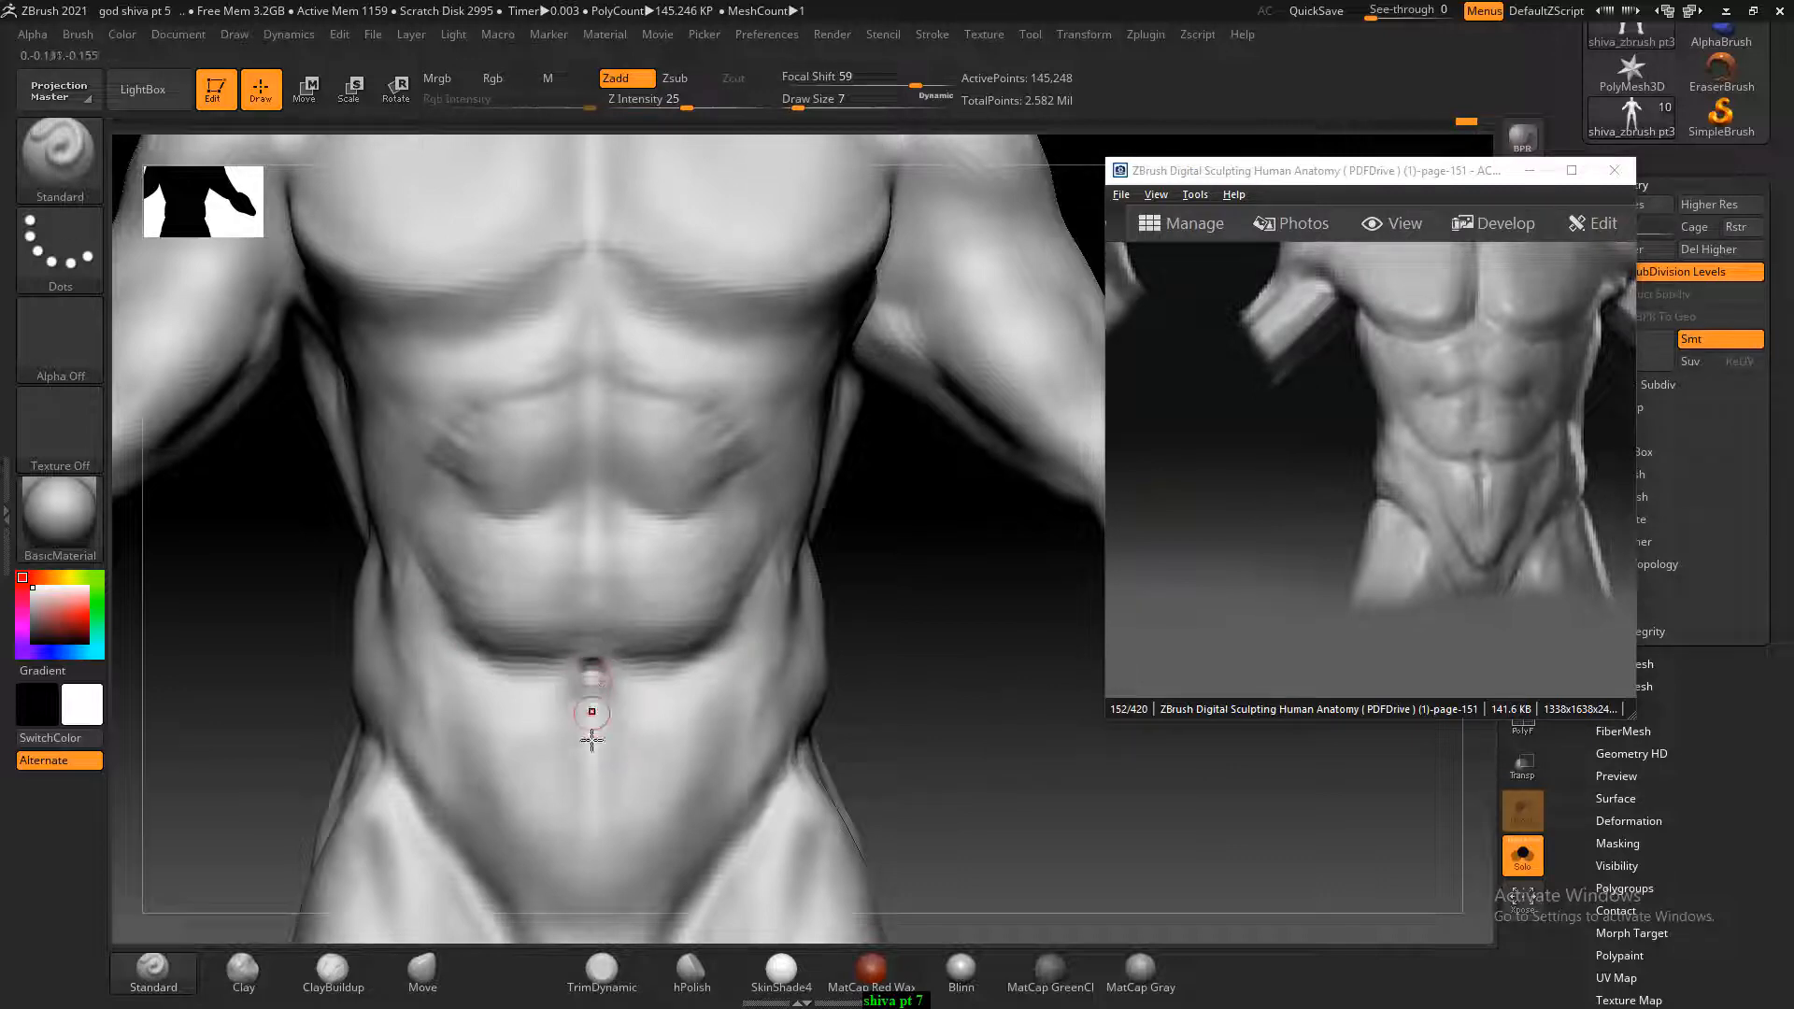
alt+drag(591, 739, 592, 858)
alt+drag(586, 725, 593, 857)
Carve a symmetrical U-shaped border around the lower abdomen, from beside the waist down to above the groin.
alt+drag(961, 806, 904, 621)
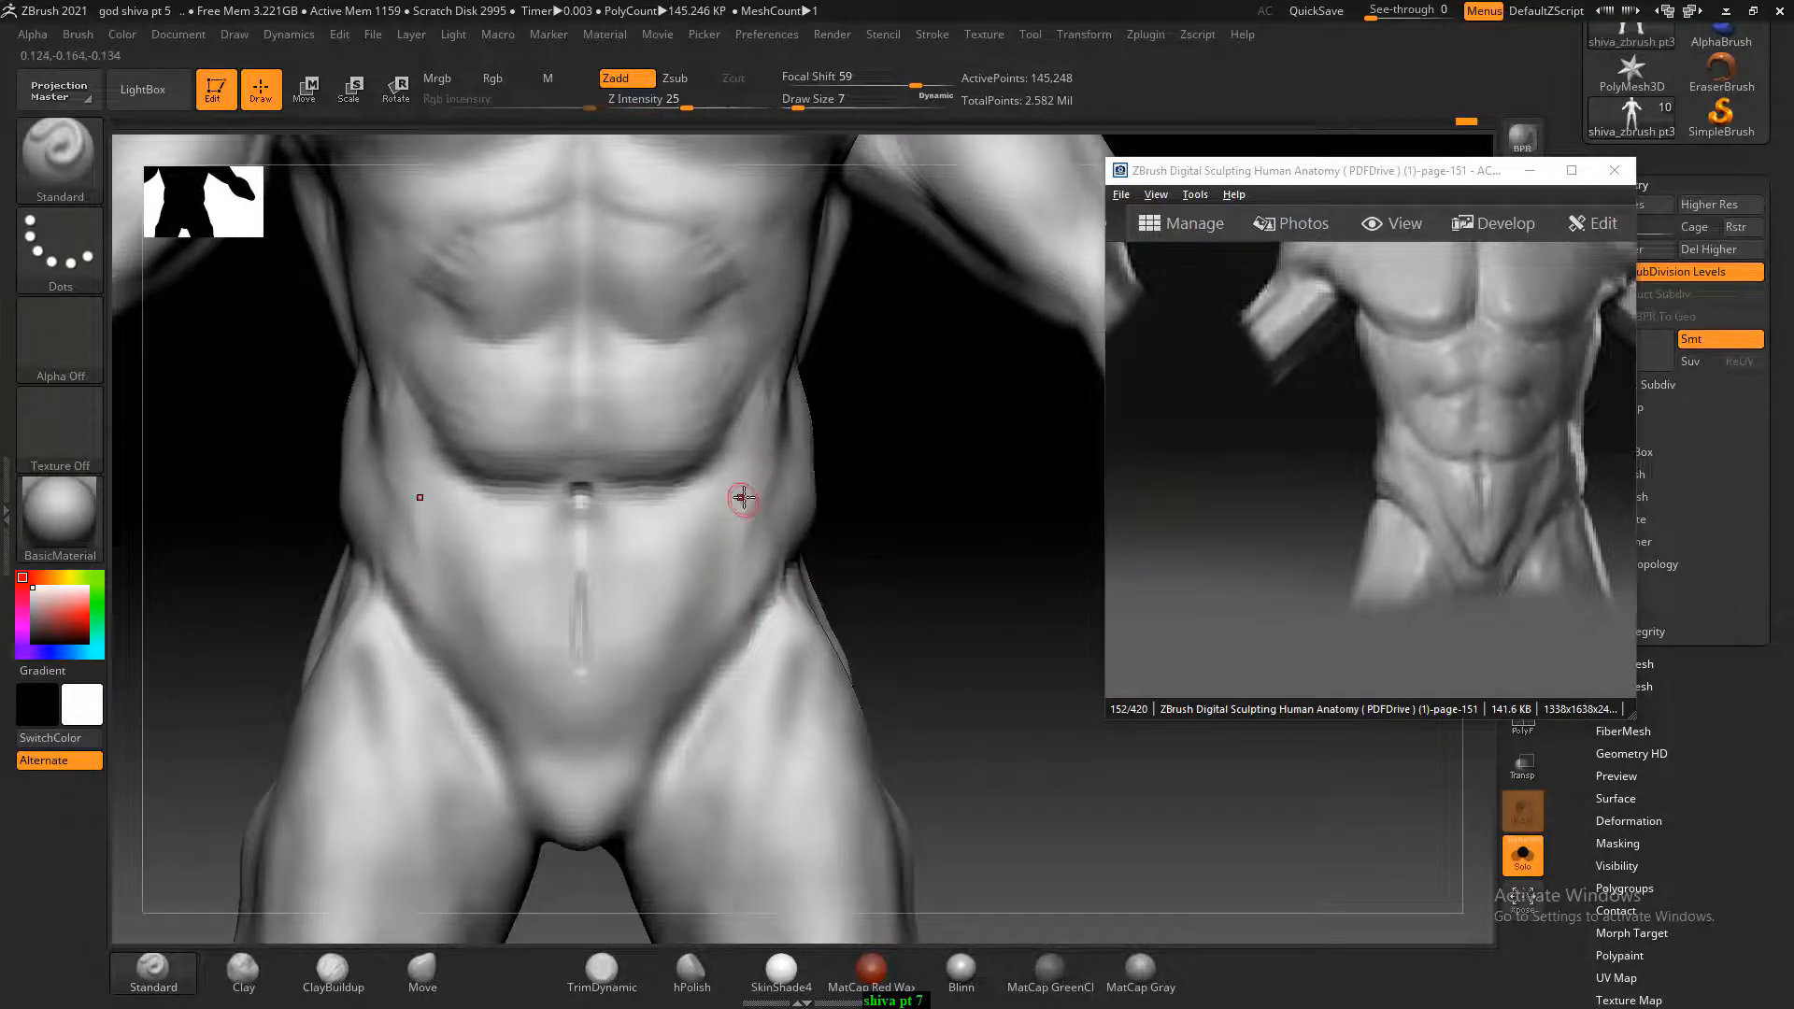
alt+drag(732, 486, 679, 640)
mouse_move(713, 525)
alt+mouse_down()
mouse_move(659, 654)
mouse_move(620, 710)
mouse_move(577, 723)
mouse_move(617, 712)
mouse_move(696, 577)
alt+mouse_up()
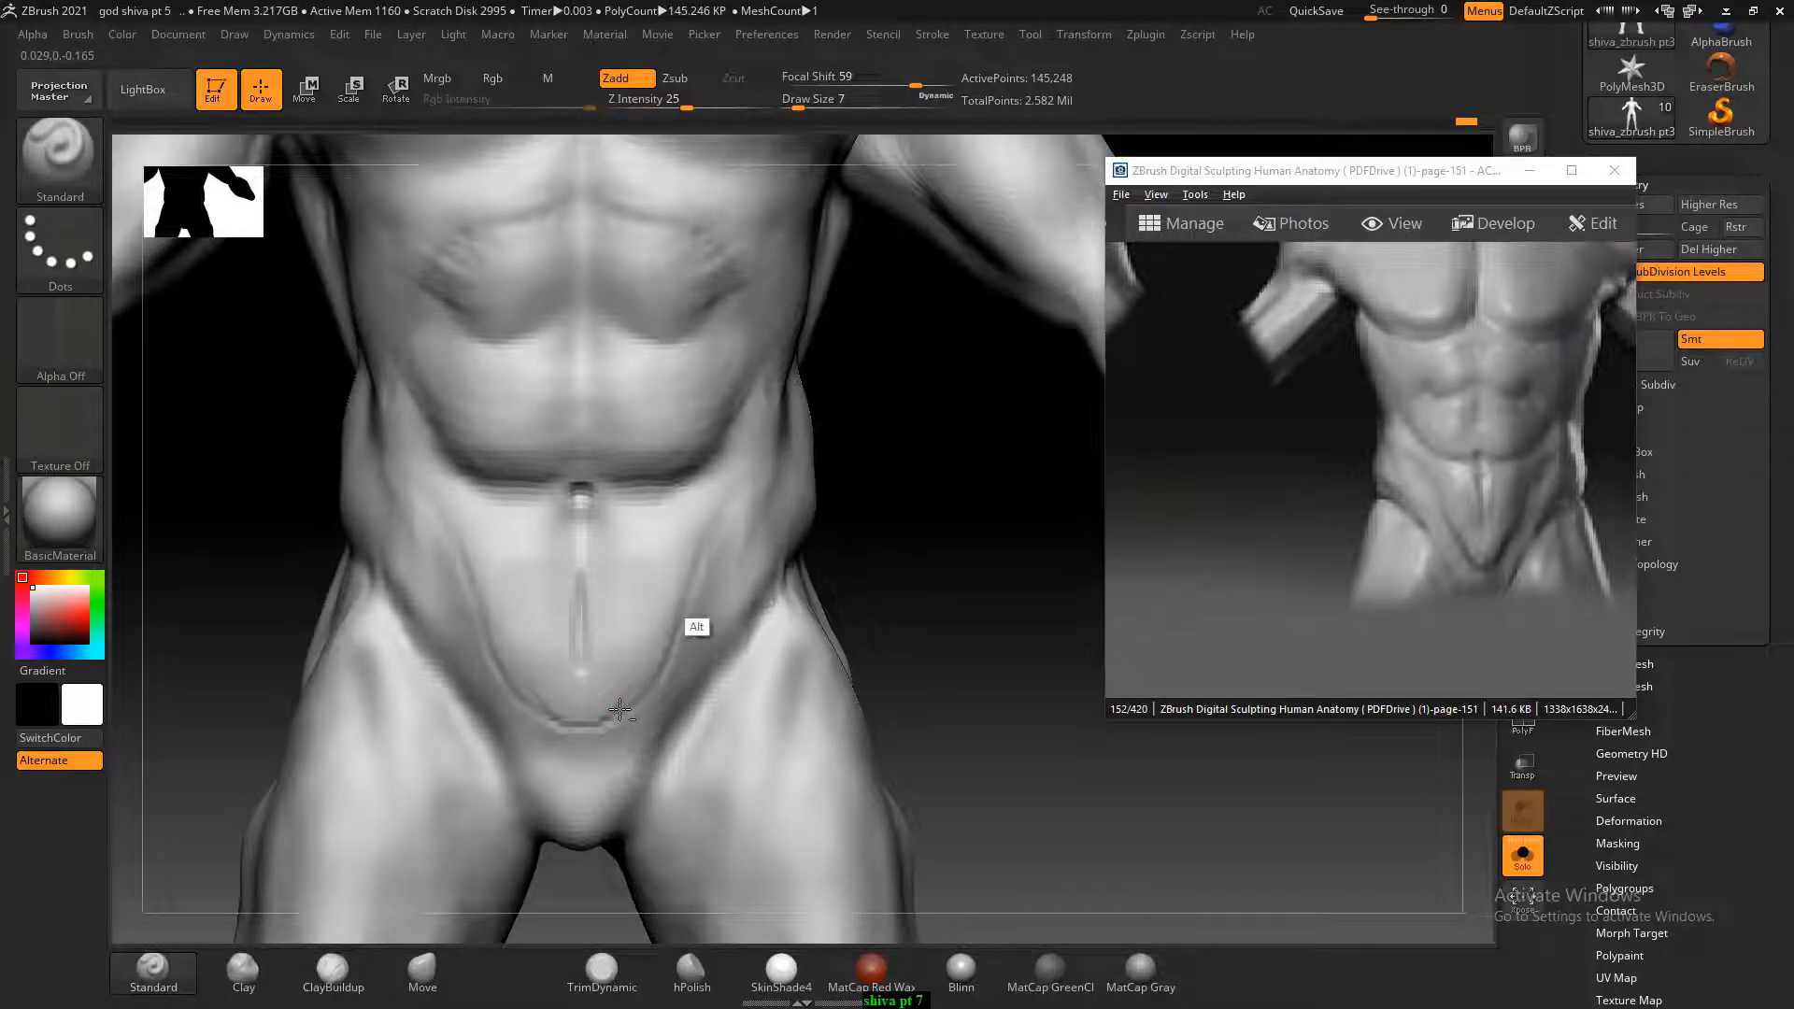
alt+drag(716, 512, 671, 614)
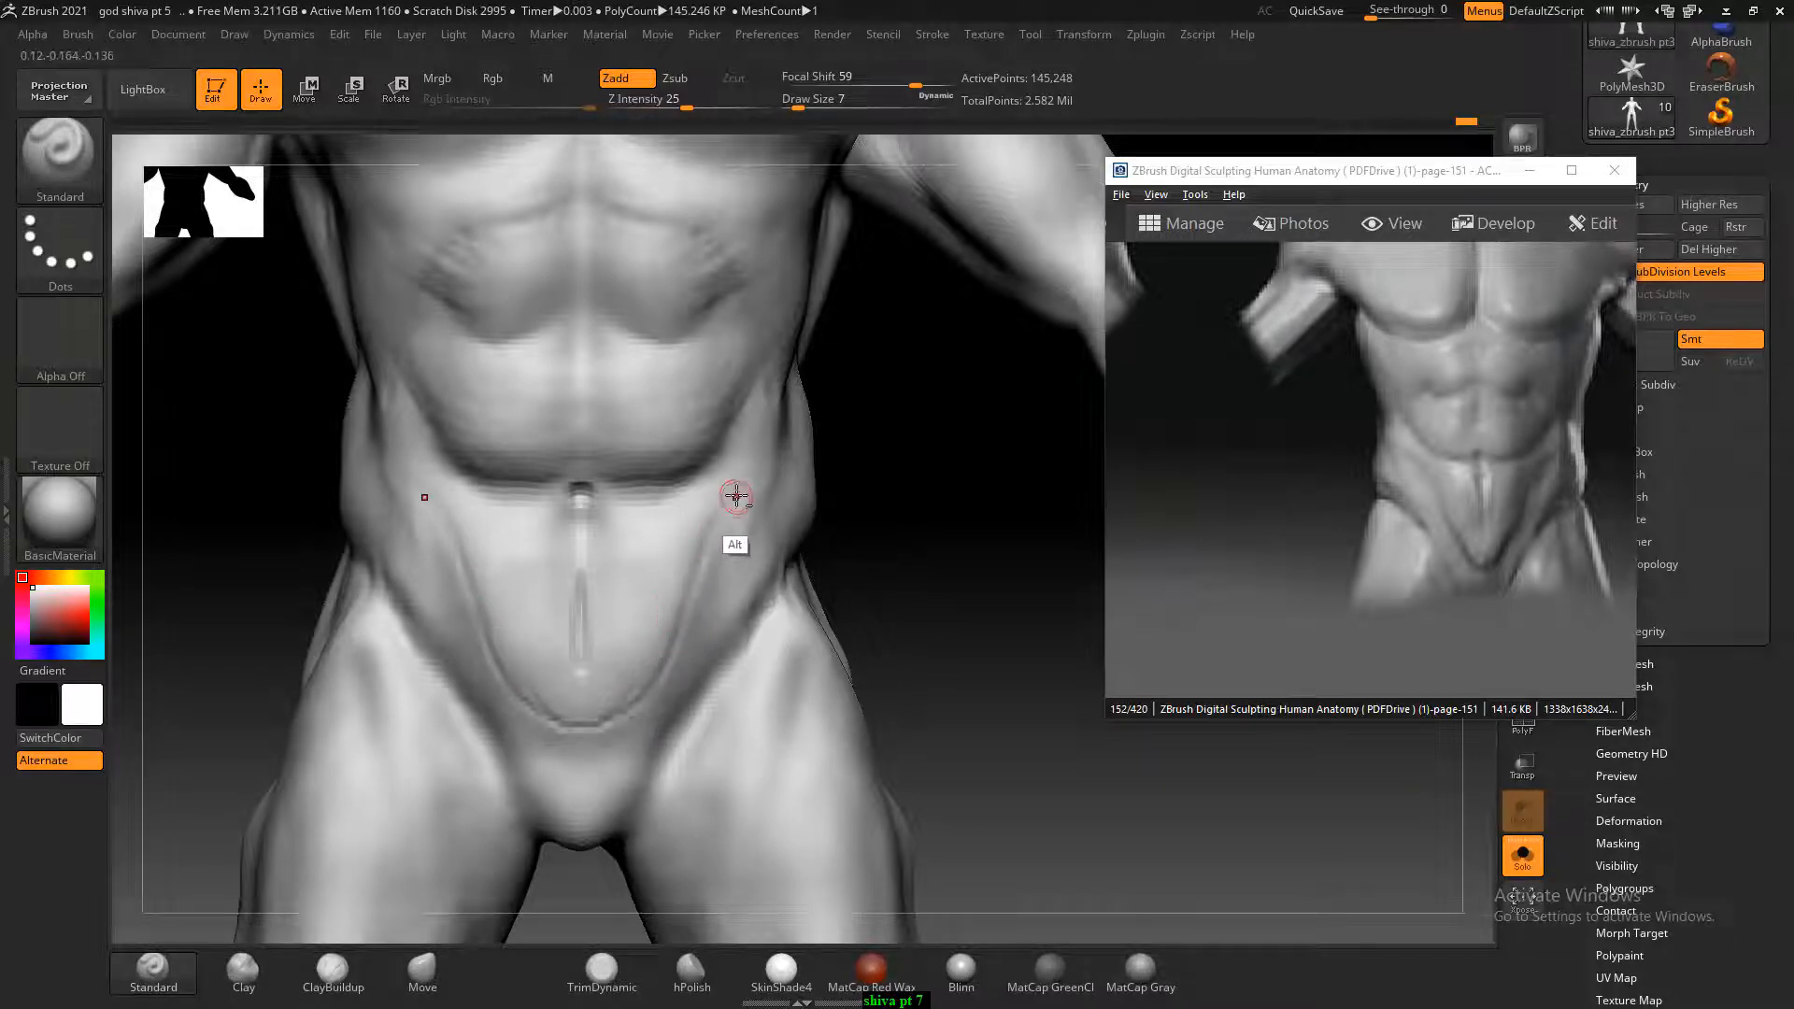
alt+drag(733, 498, 709, 533)
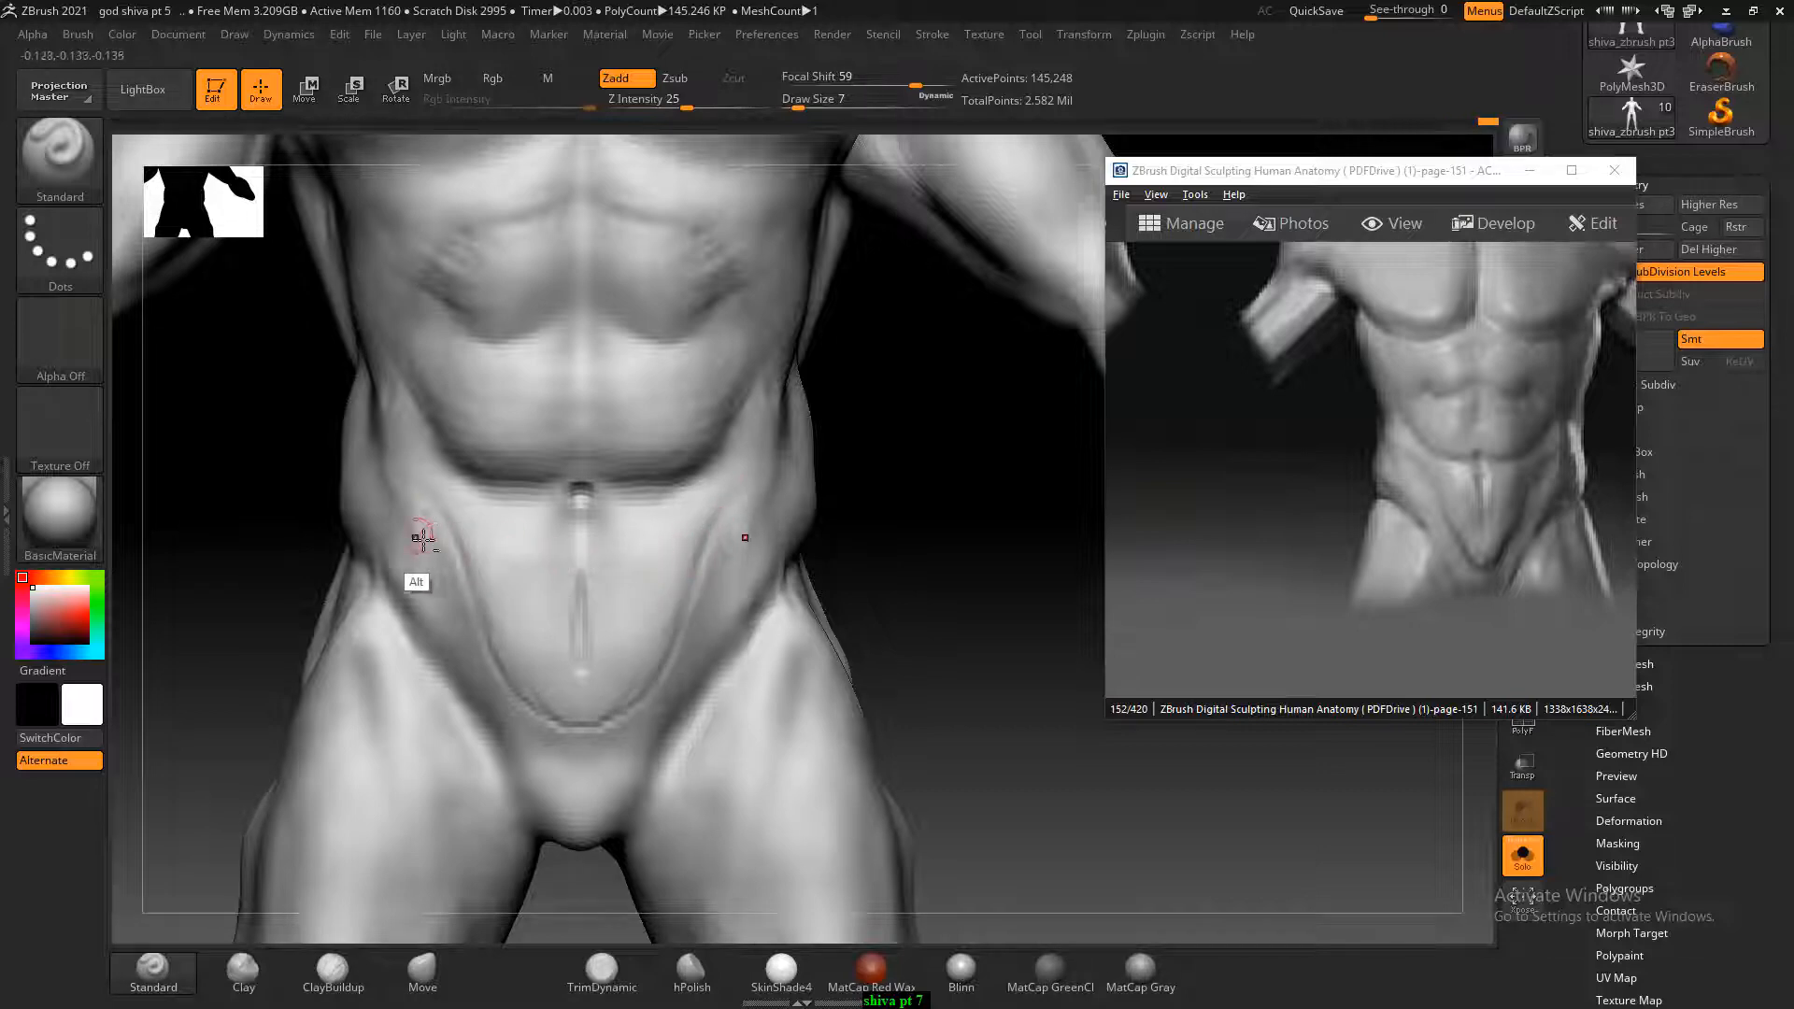
alt+drag(420, 519, 472, 603)
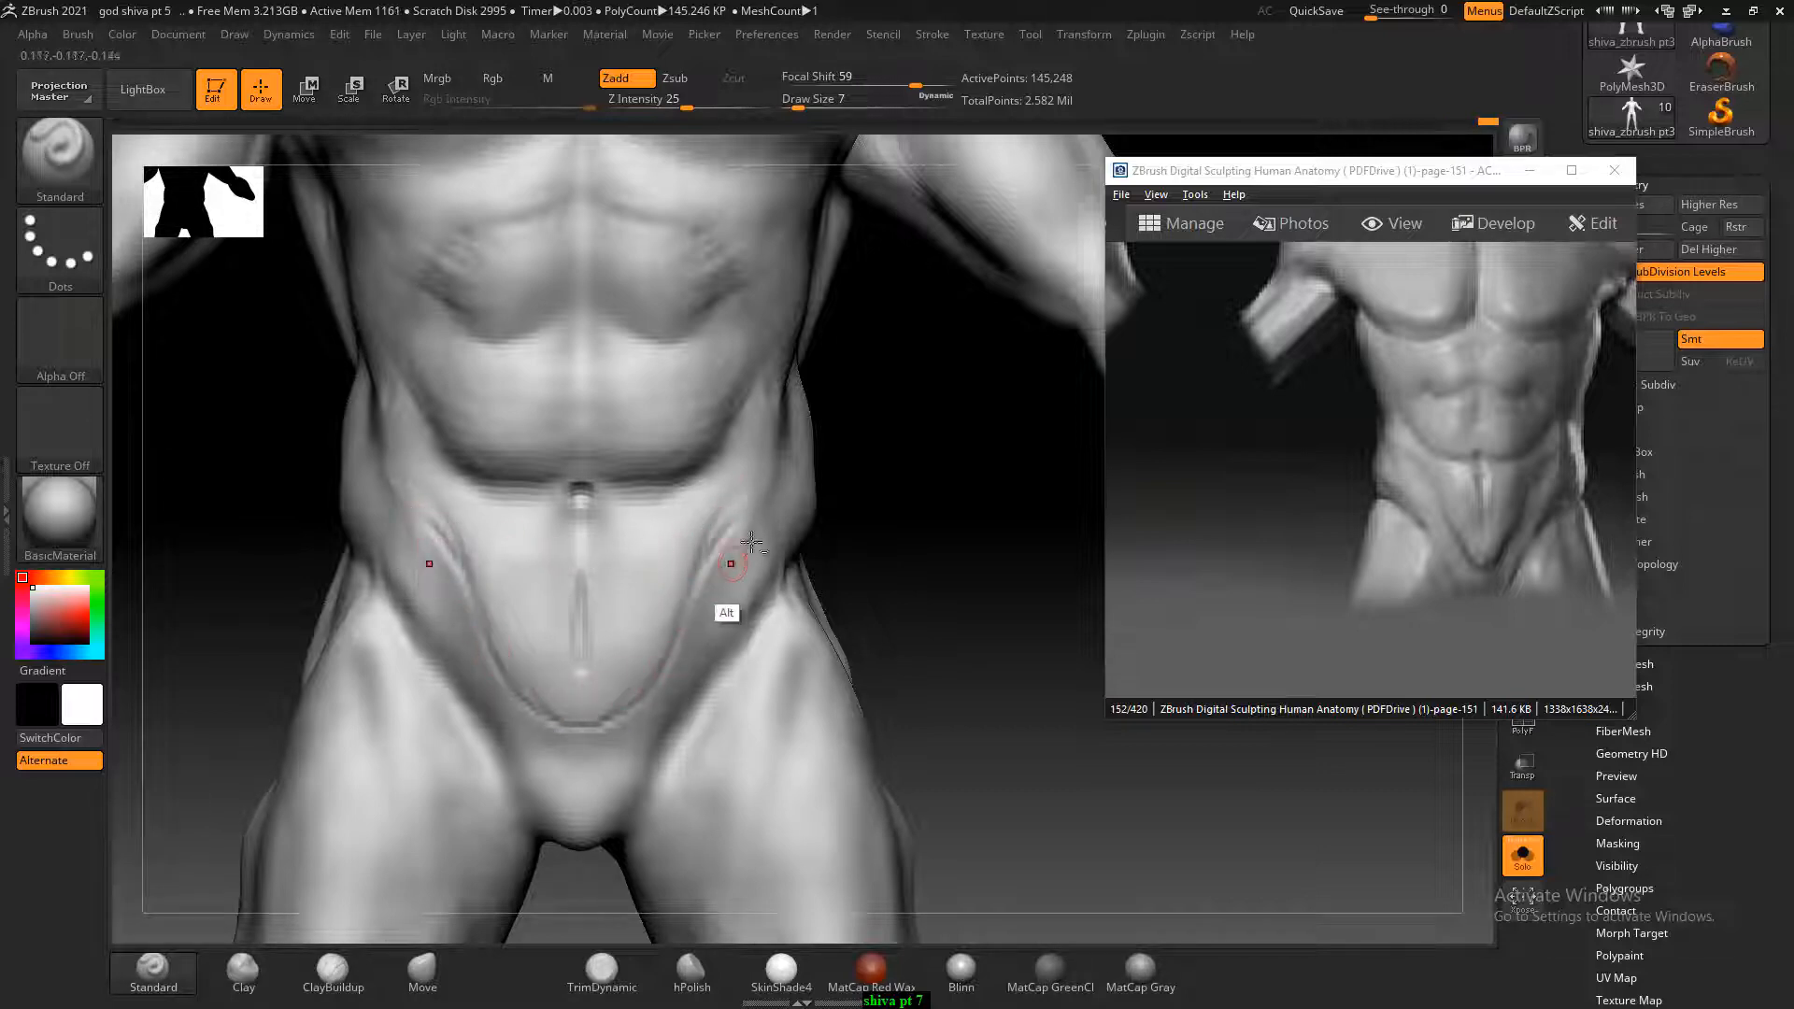
Fill out the lower abdomen along its U-shaped border with ClayBuildup at draw size 14 and smooth the grooves.
click(333, 972)
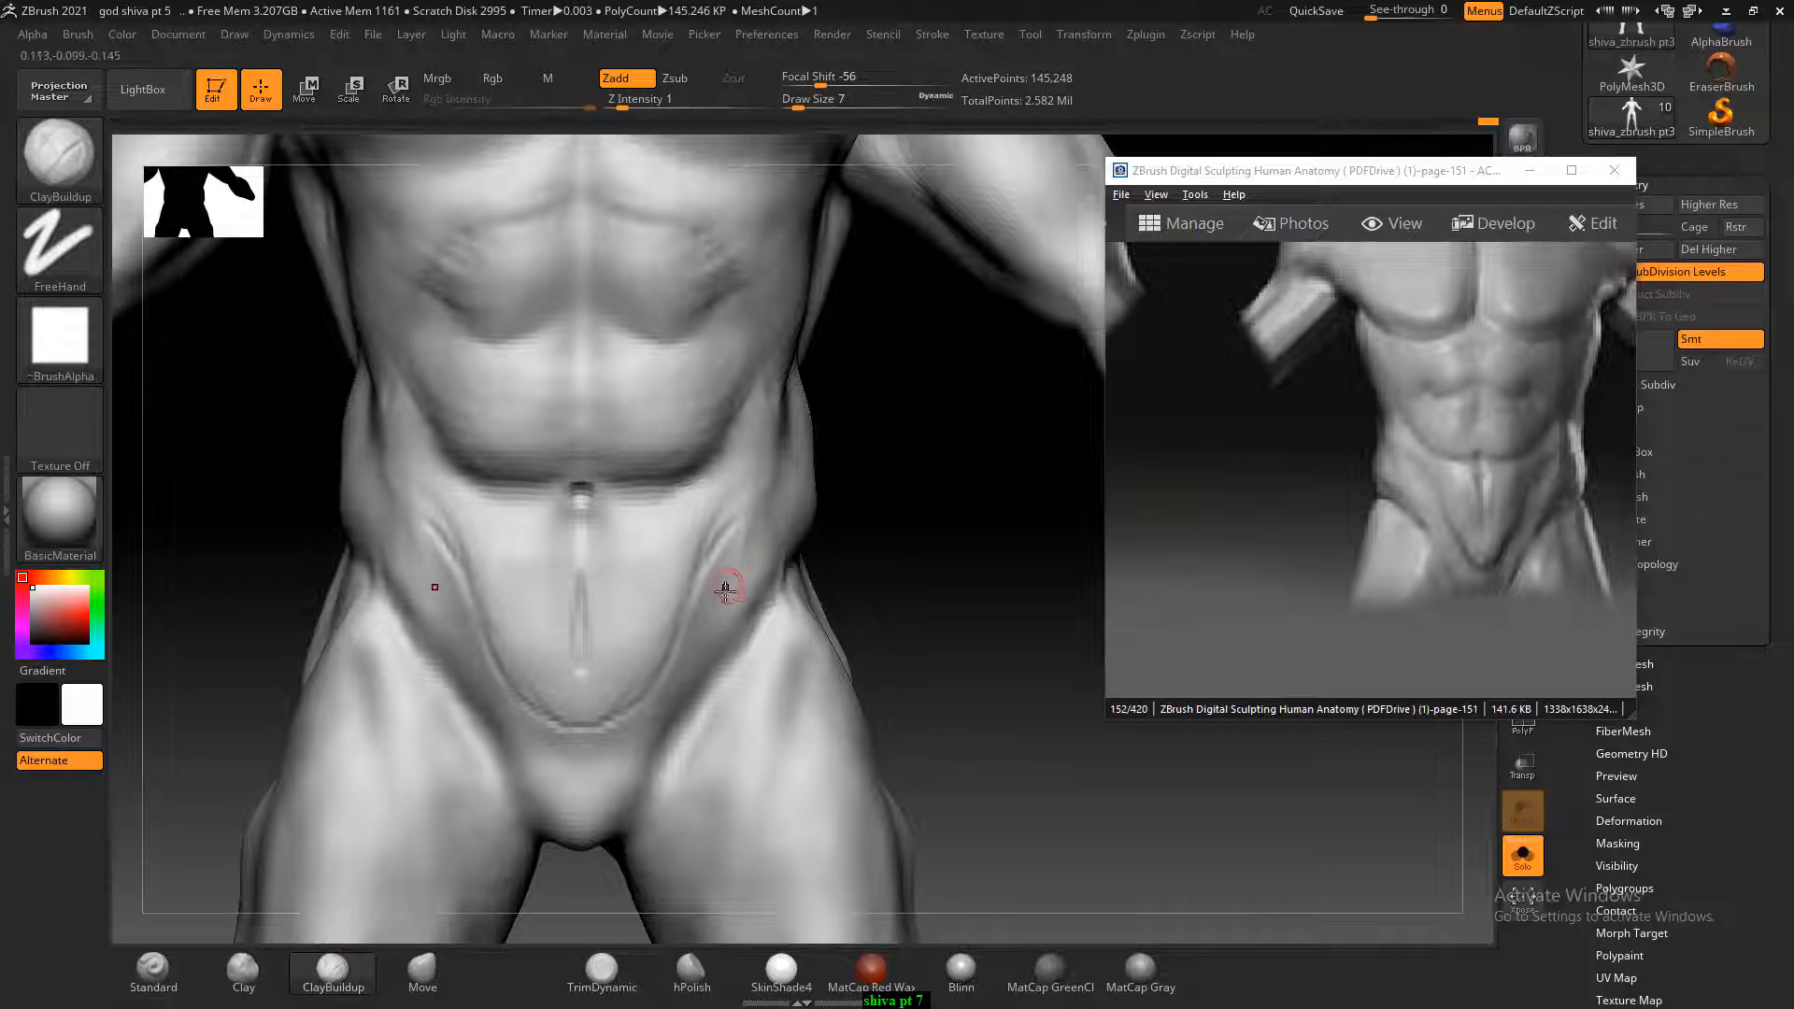
key(])
key(])
drag(717, 509, 677, 593)
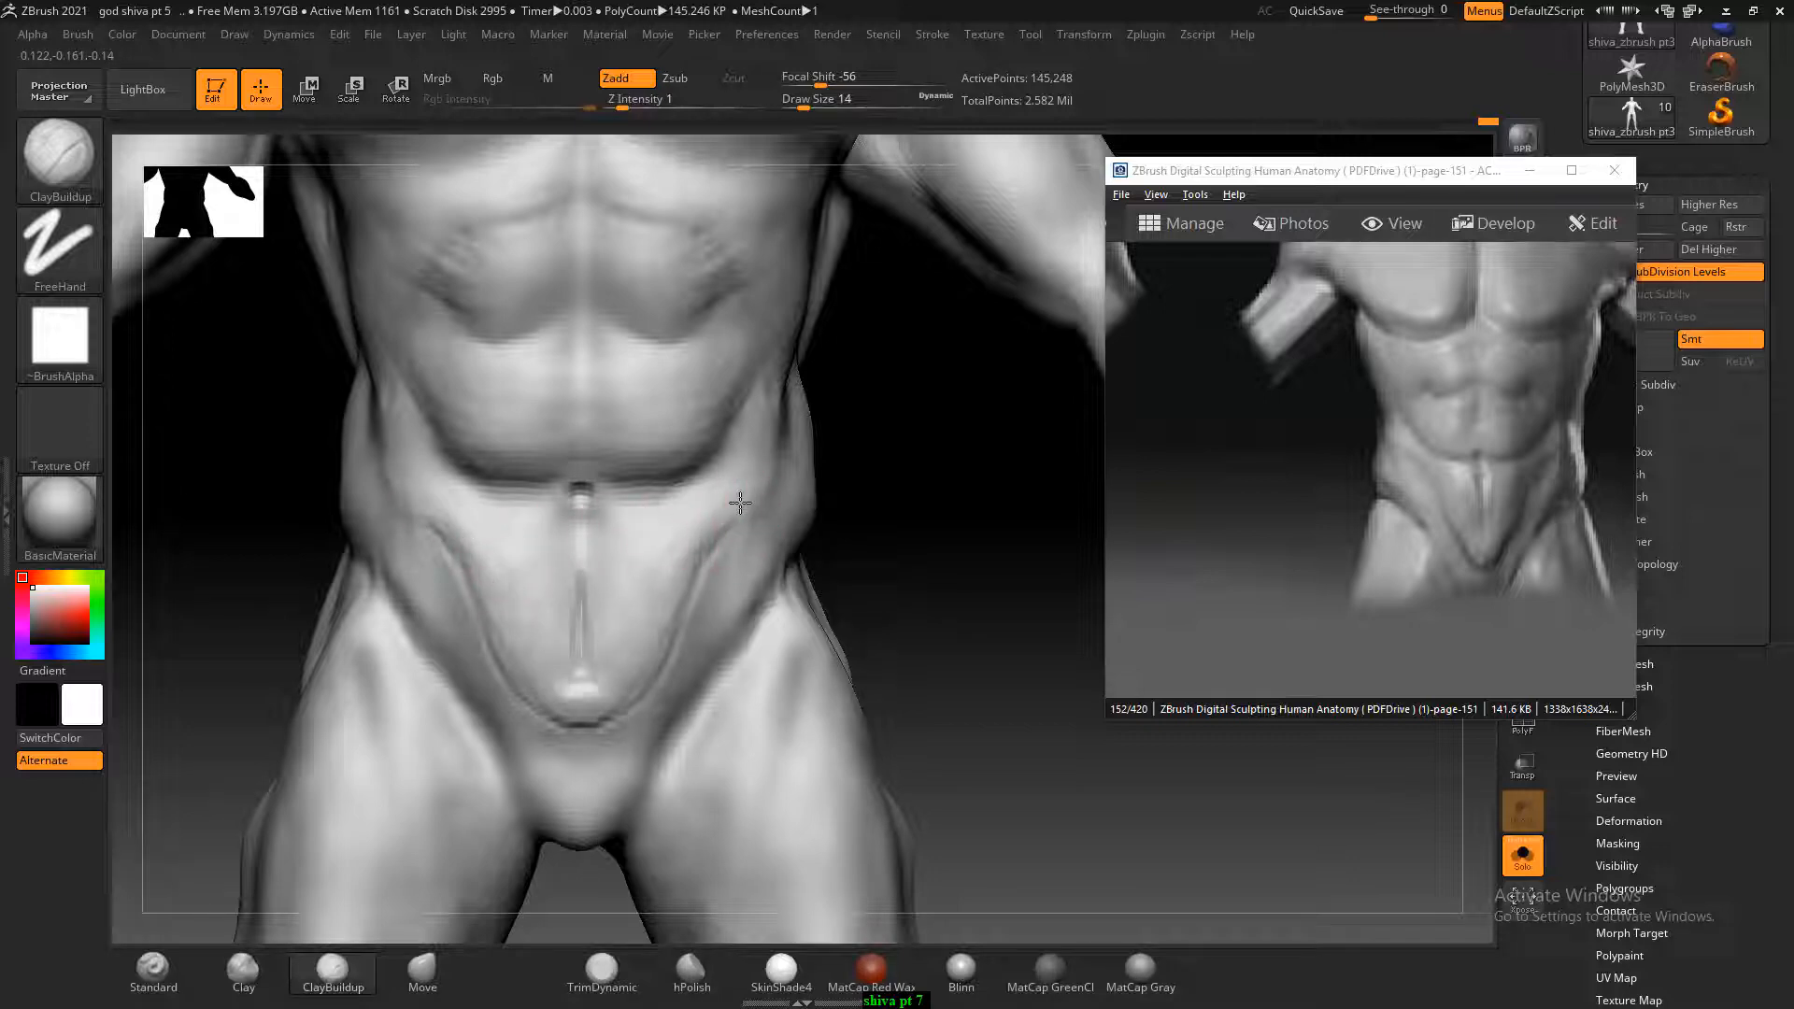
key(shift)
mouse_move(613, 674)
shift+mouse_down()
mouse_move(565, 687)
mouse_move(441, 557)
shift+mouse_up()
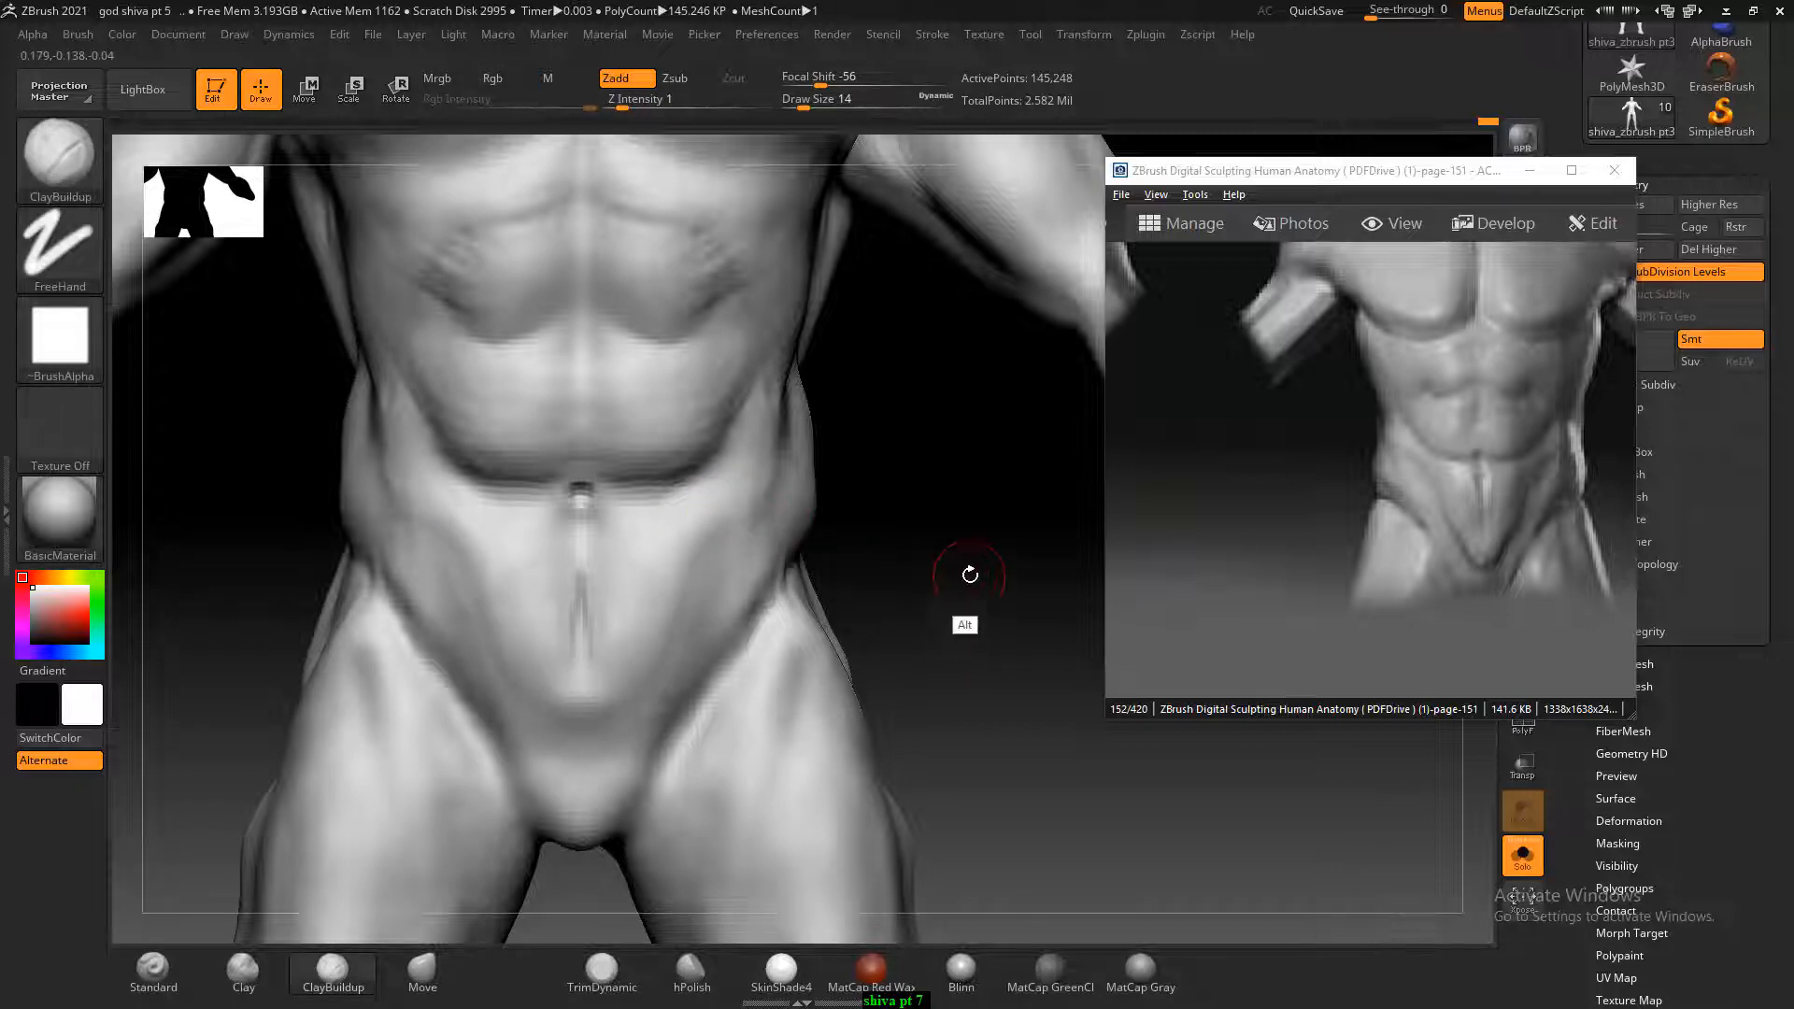
Smooth the abdominal muscles and the rib area above them with the Smooth brush at draw size 14.
mouse_move(970, 574)
alt+mouse_down()
mouse_move(945, 622)
mouse_move(883, 530)
mouse_move(797, 469)
alt+mouse_up()
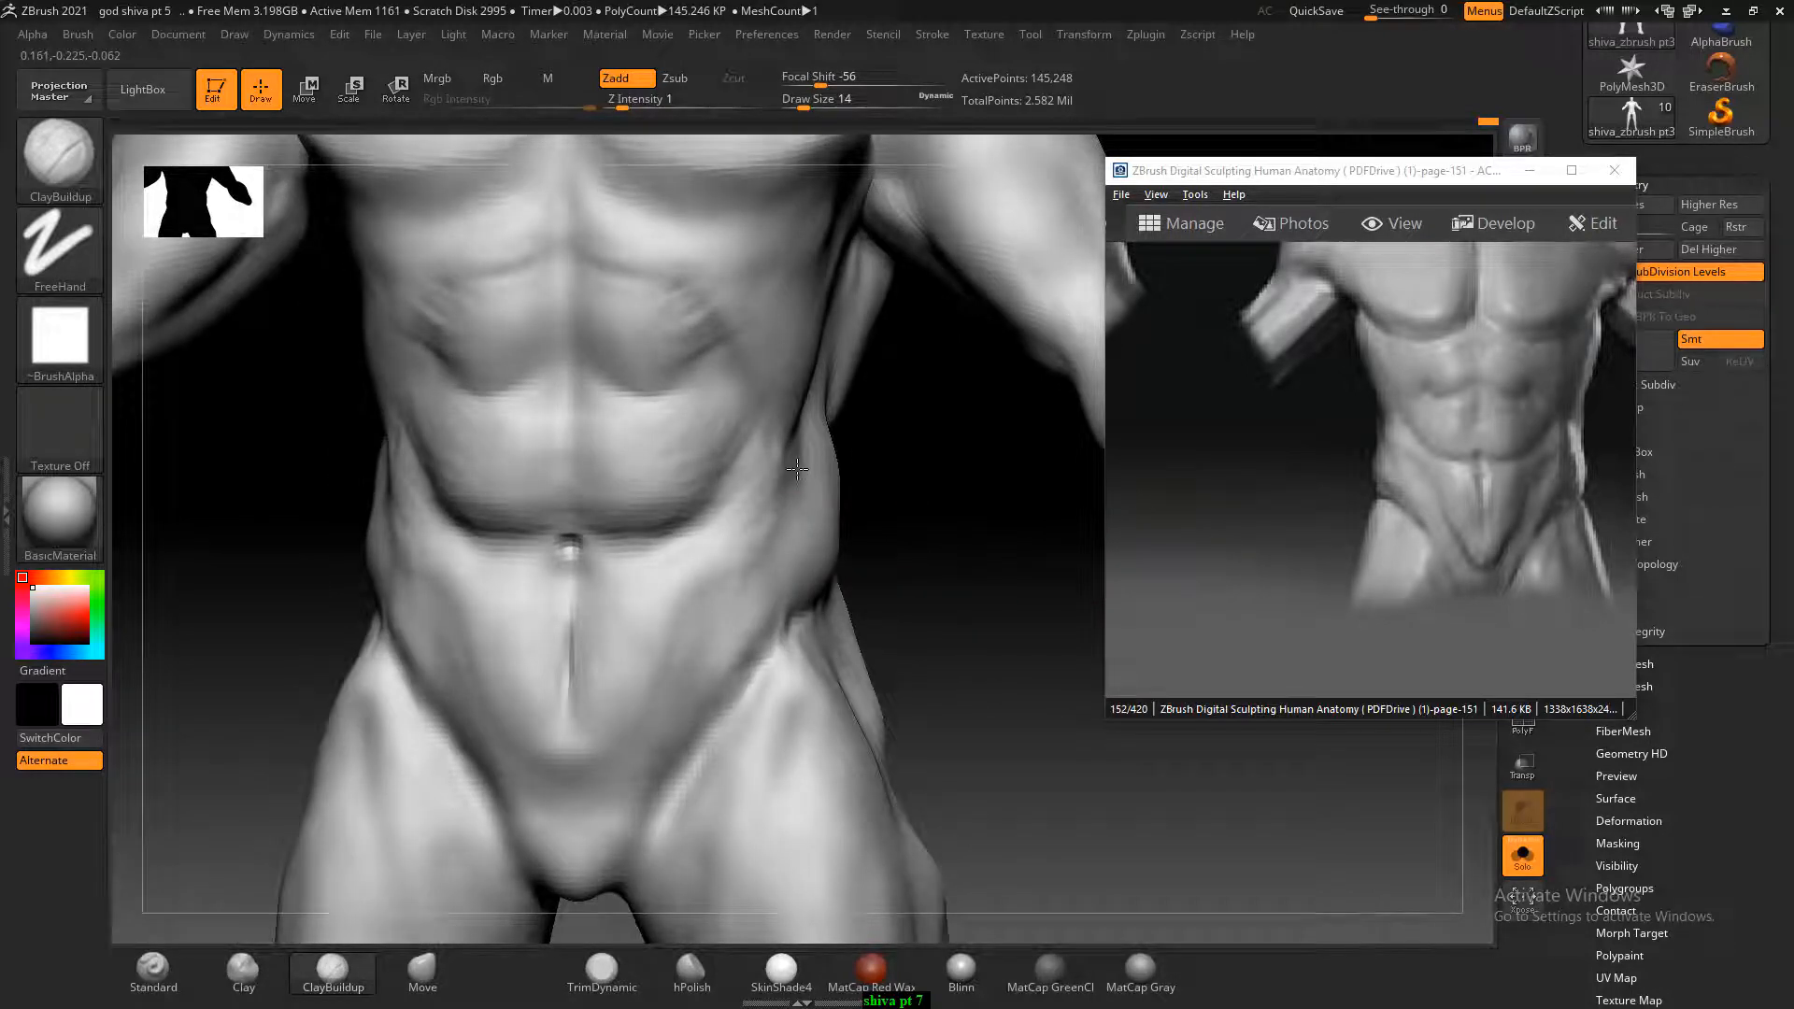
key(shift)
key(shift)
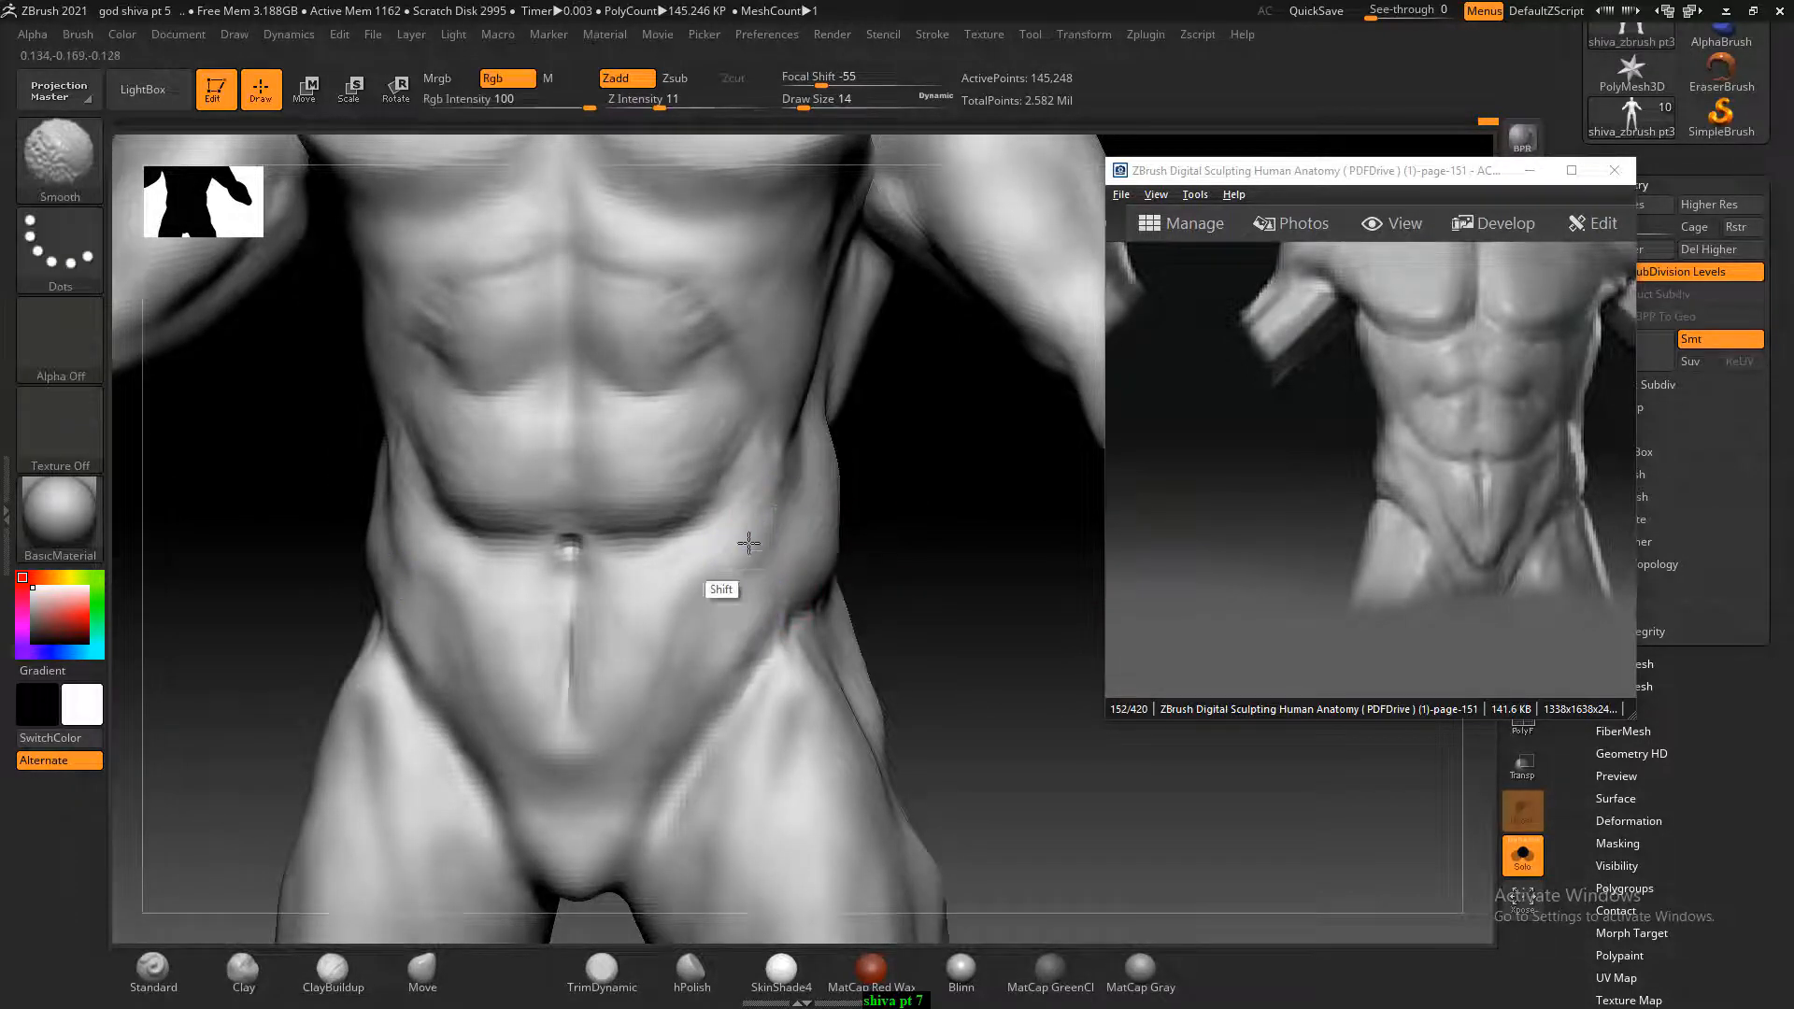
key(shift)
shift+drag(692, 437, 695, 451)
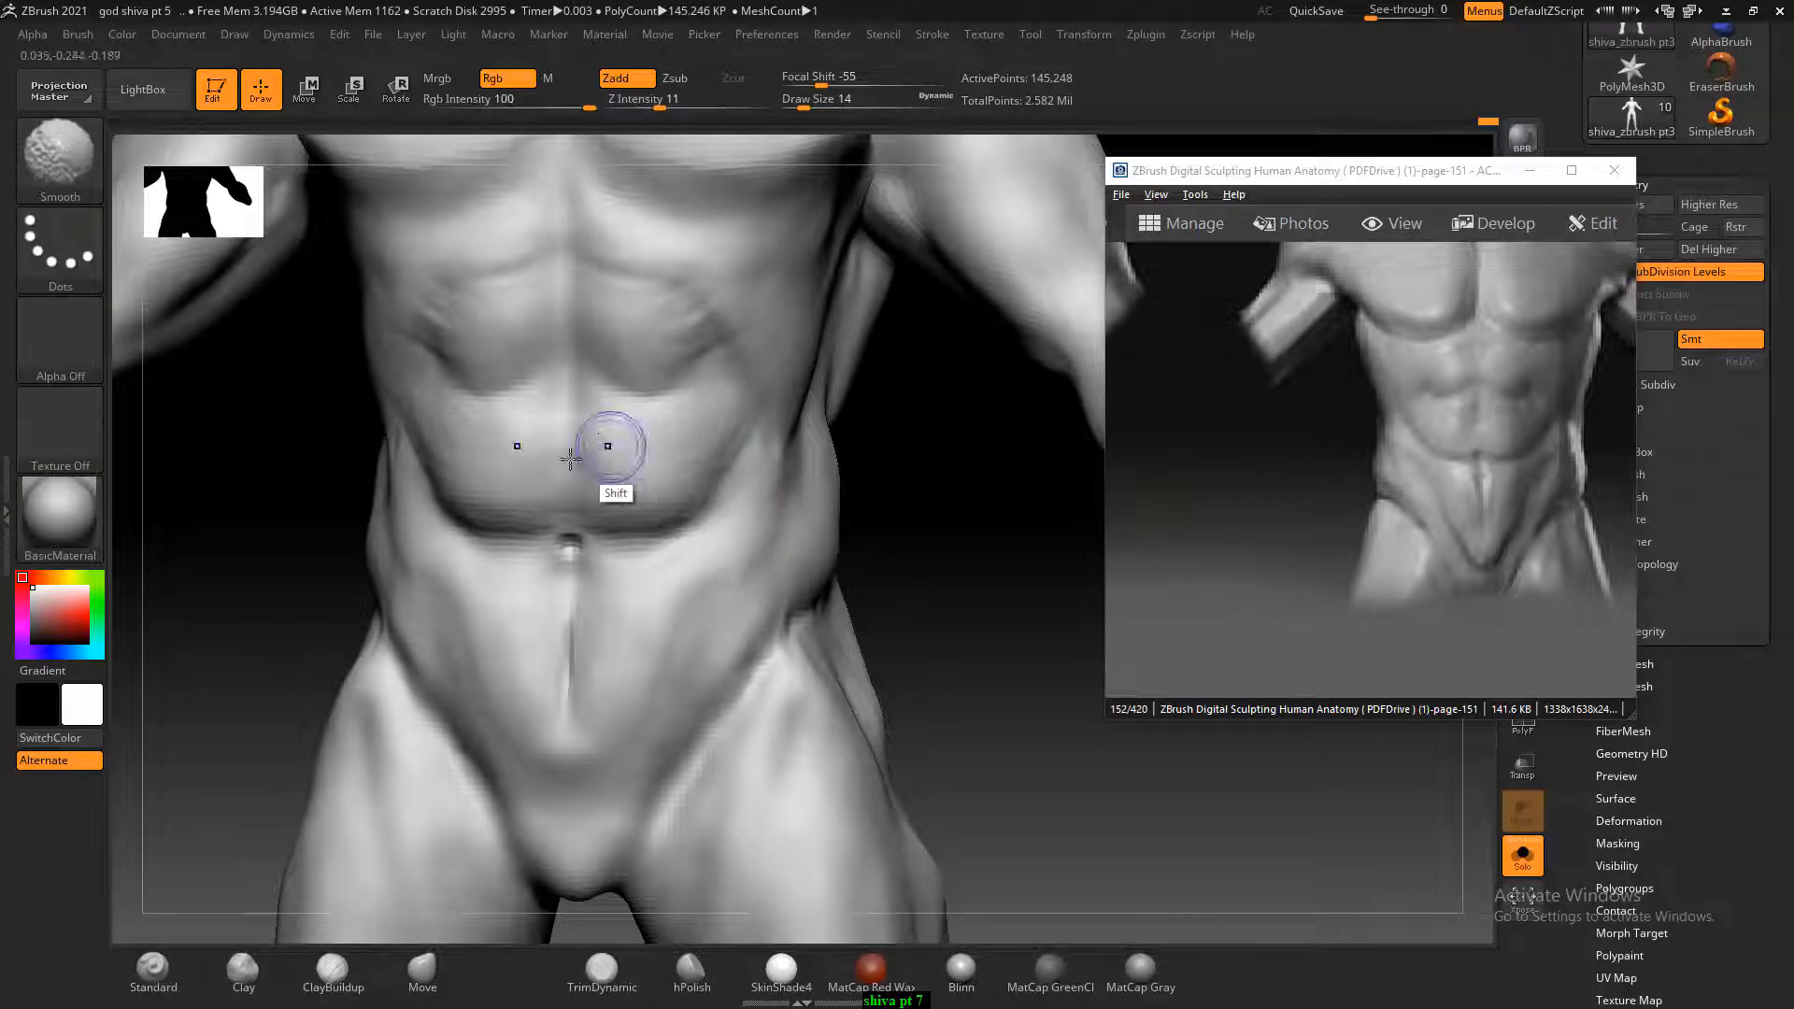
shift+drag(456, 454, 442, 438)
key(shift)
shift+drag(411, 354, 435, 320)
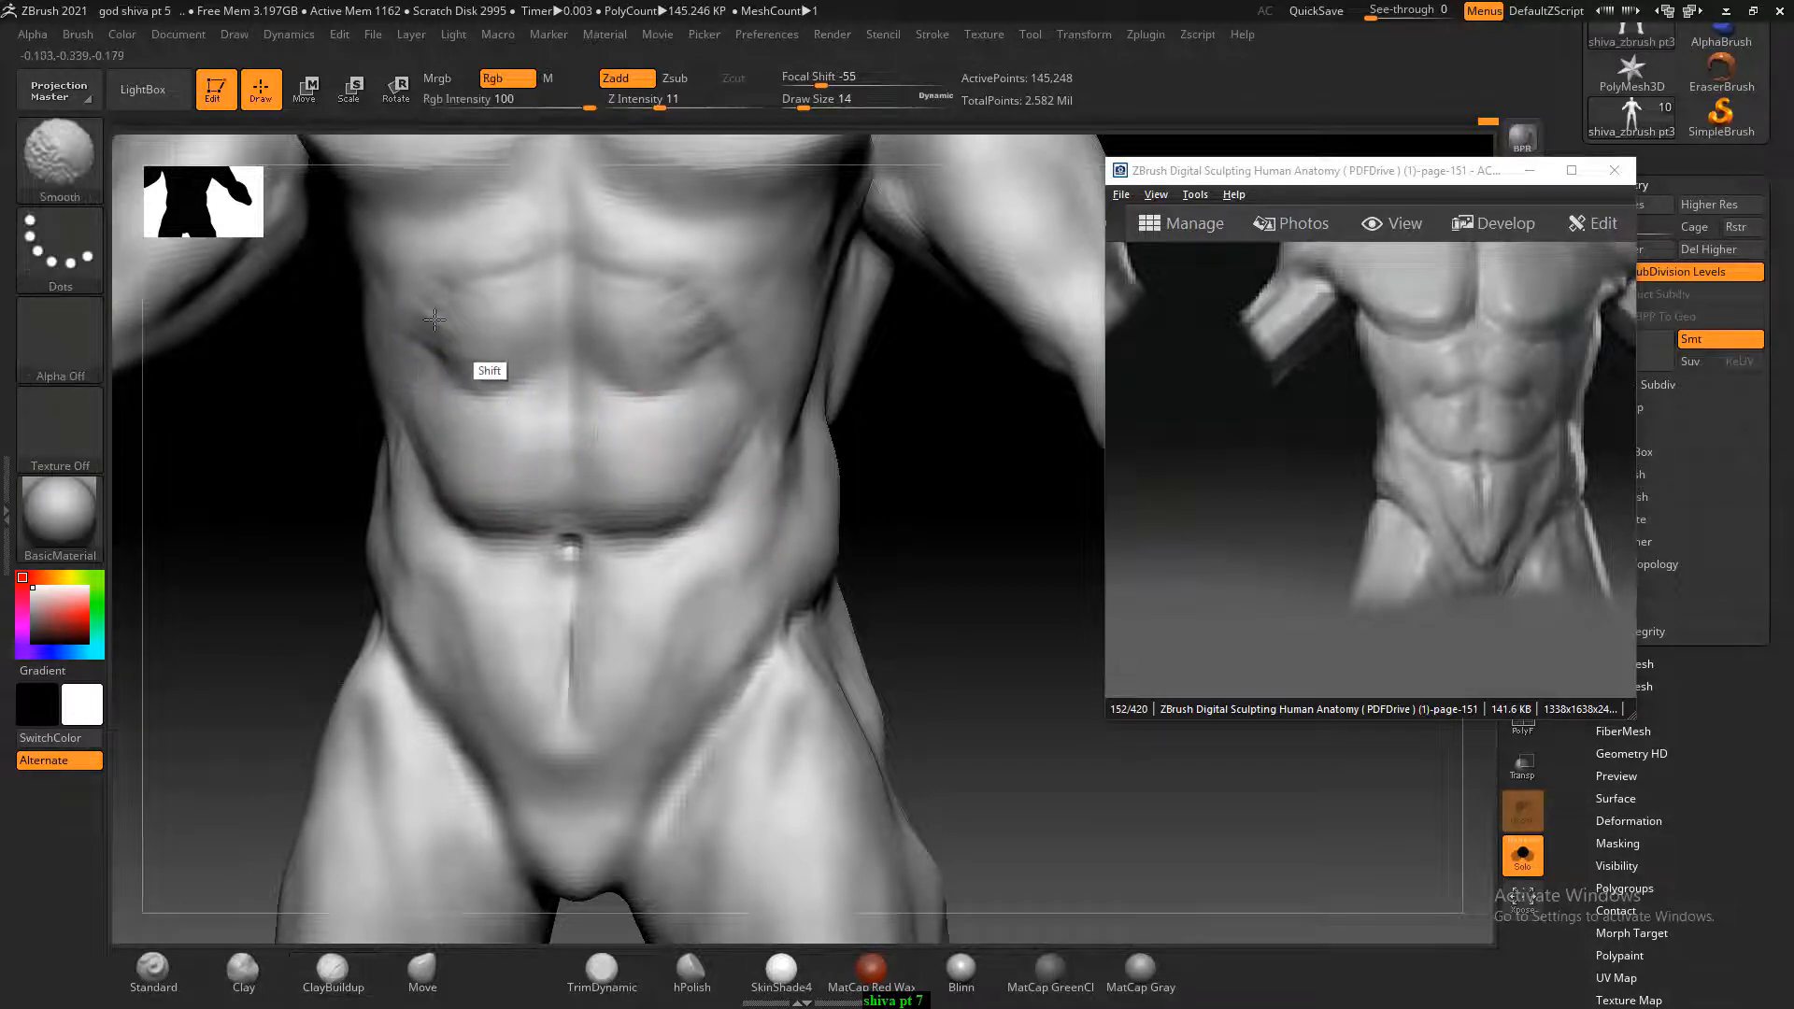
mouse_move(961, 652)
mouse_down()
mouse_move(925, 629)
mouse_move(951, 651)
mouse_up()
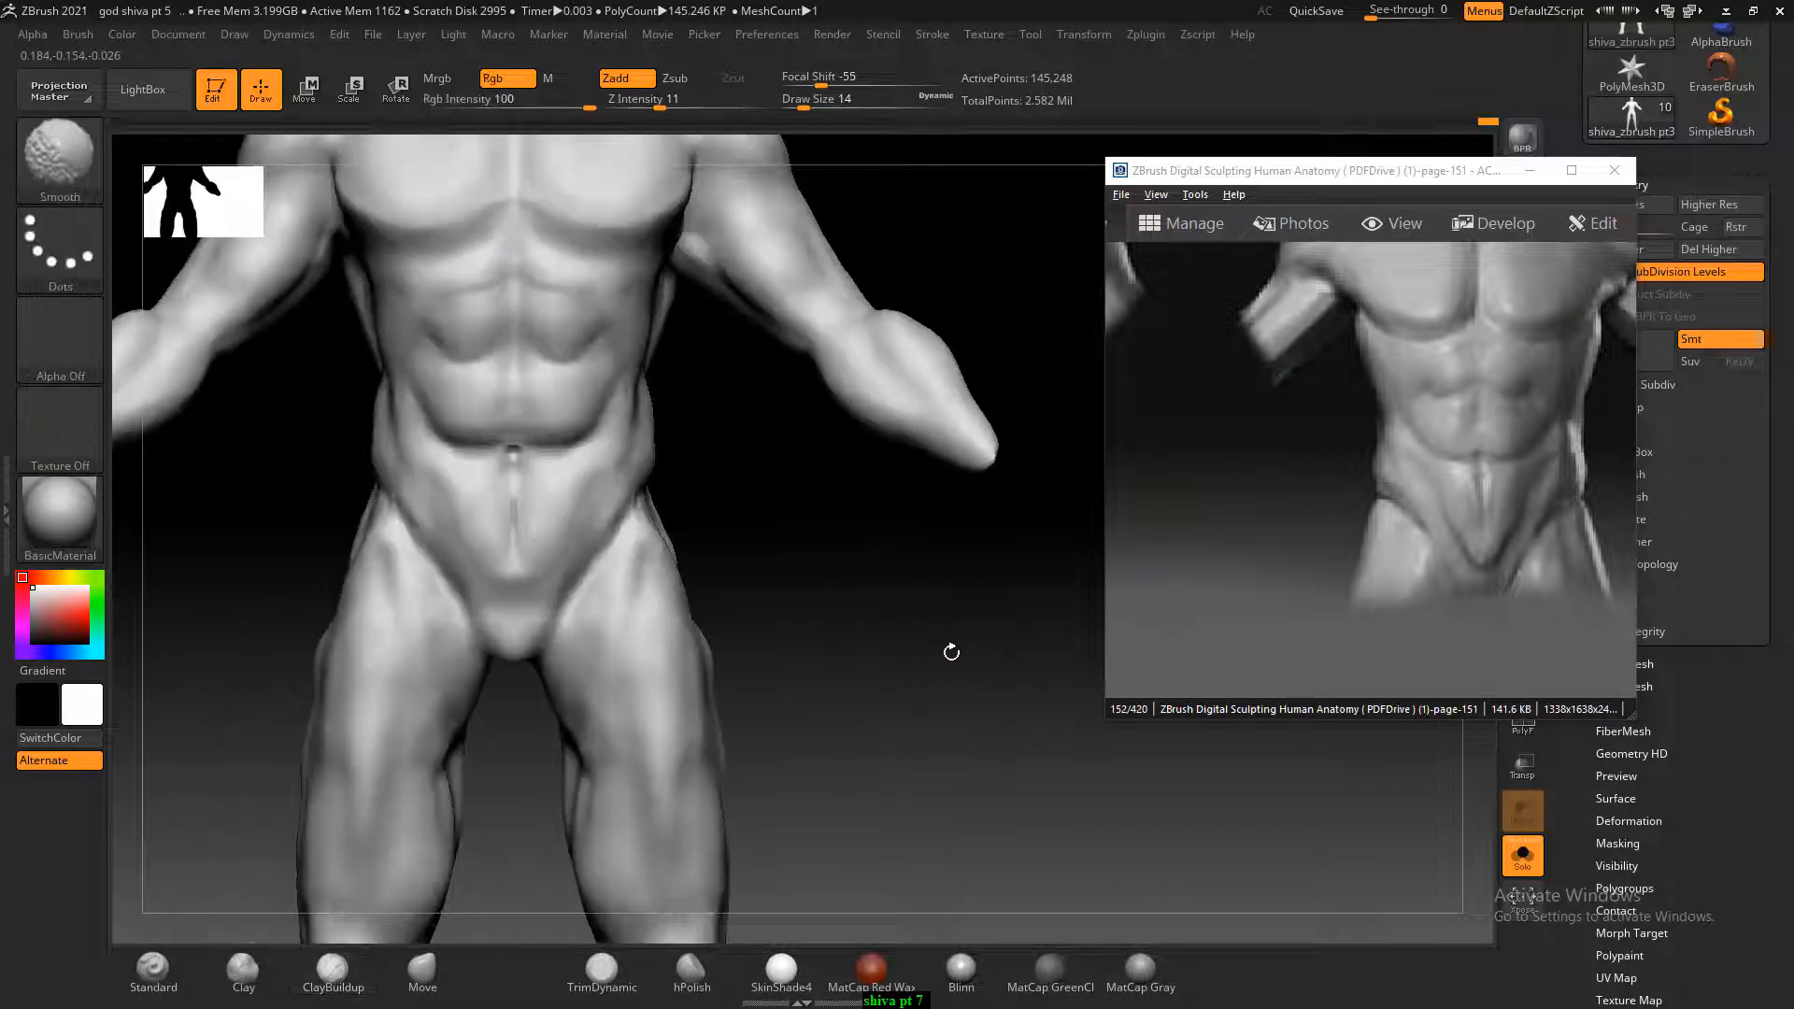
key(shift)
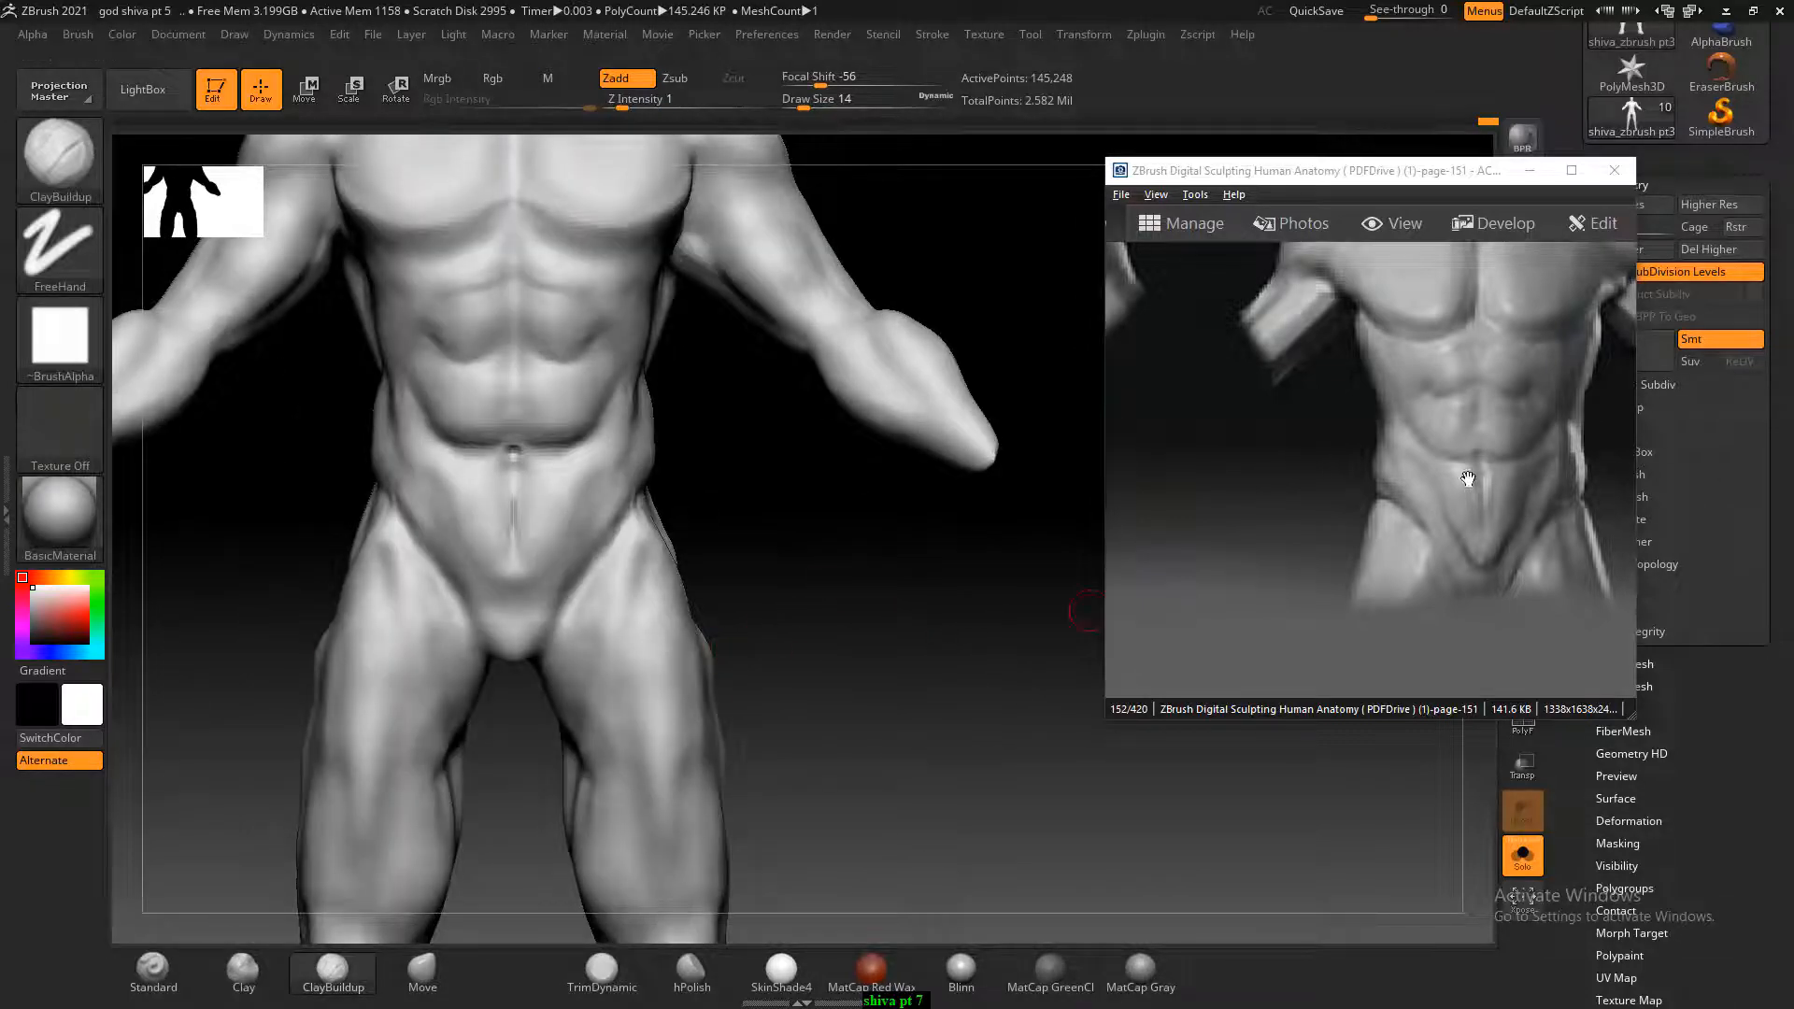
Bring up reference page 152 and enlarge Figure 4.10, the side view with the torso's major plane breaks.
scroll(1468, 478, down, 1)
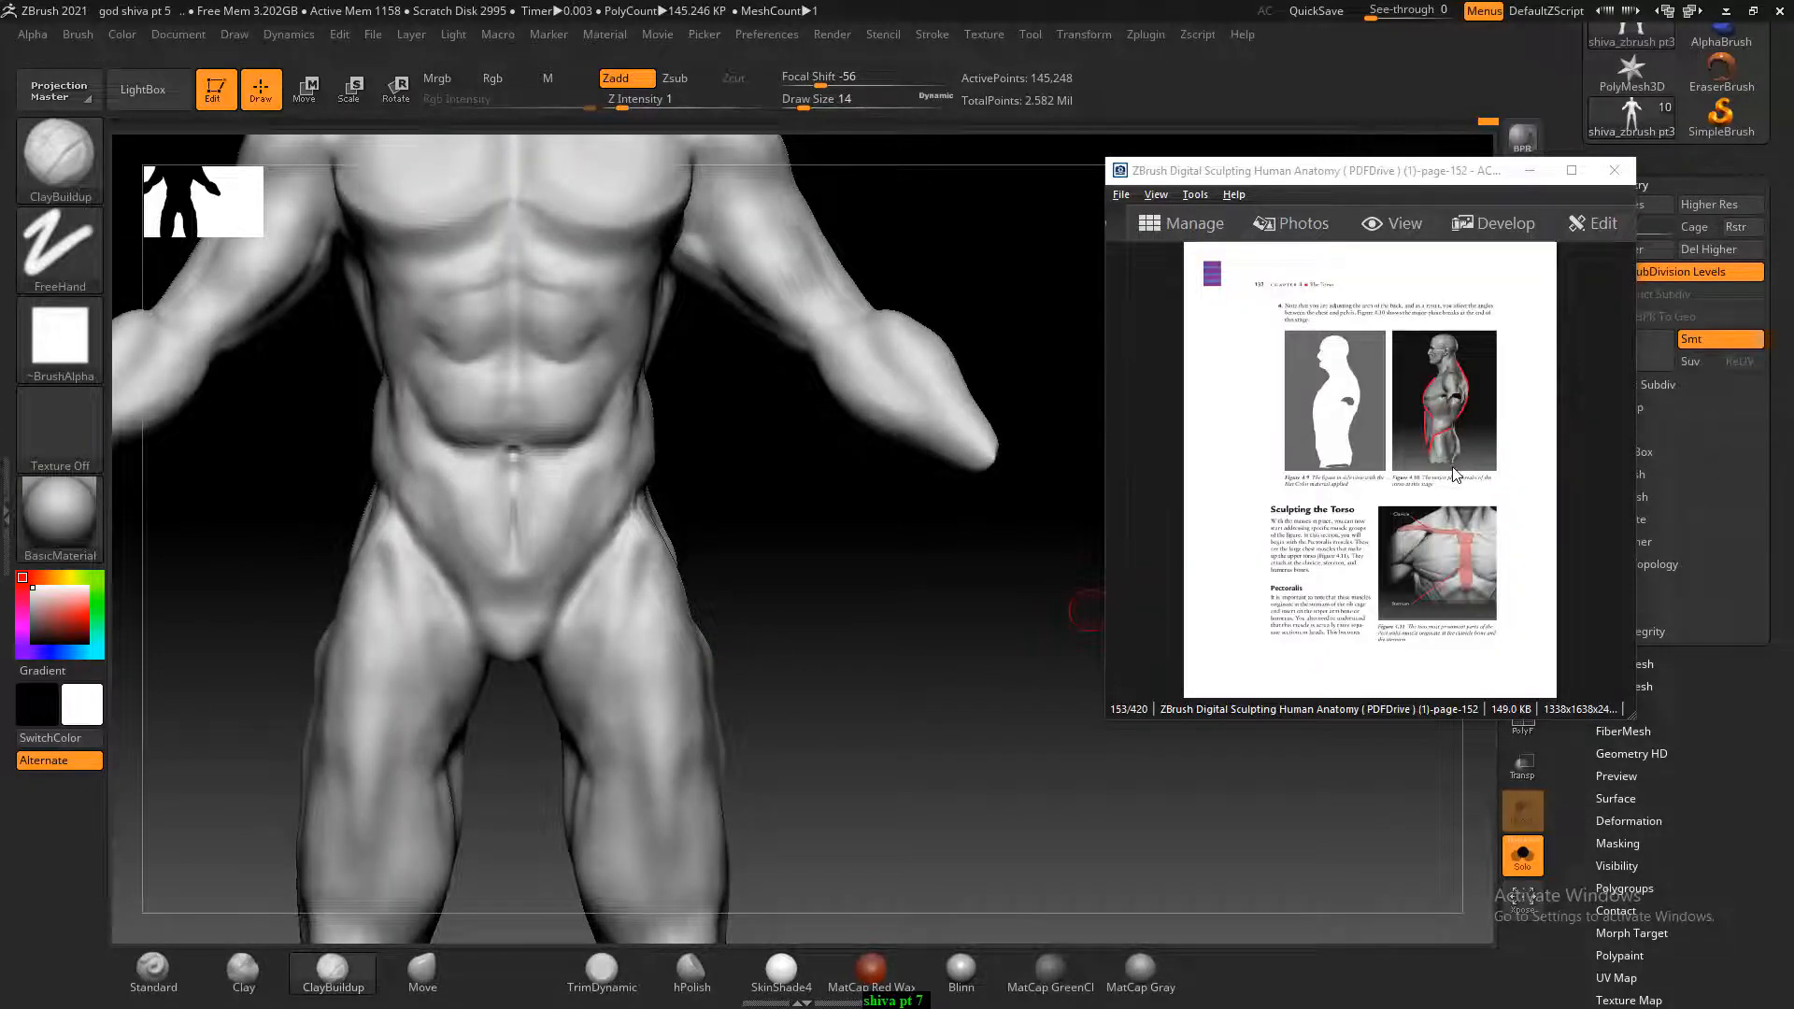
click(1457, 505)
ctrl+scroll(1462, 542, up, 3)
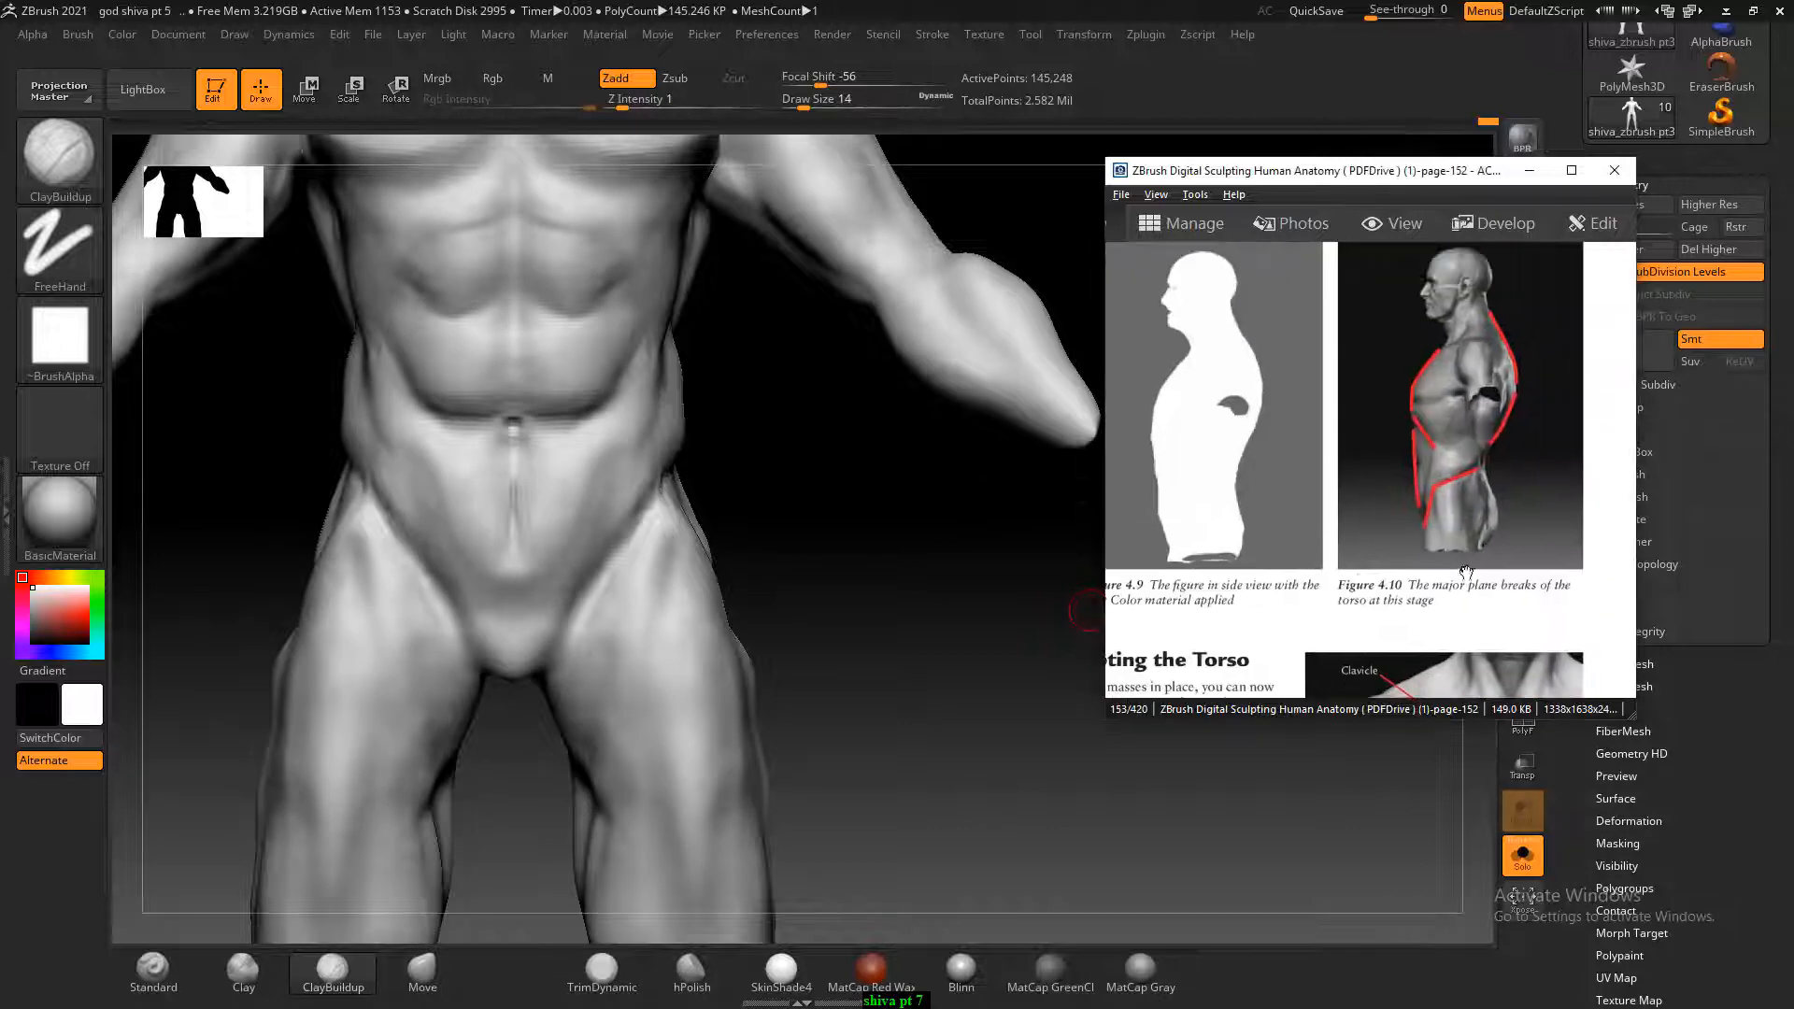
ctrl+scroll(1466, 572, up, 2)
Isolate the torso from lower face to upper thighs with a rectangular selection, hiding the rest of the figure.
mouse_move(913, 689)
mouse_down()
mouse_move(958, 668)
mouse_move(950, 704)
mouse_move(1000, 625)
mouse_move(949, 633)
mouse_move(943, 853)
mouse_move(966, 970)
mouse_up()
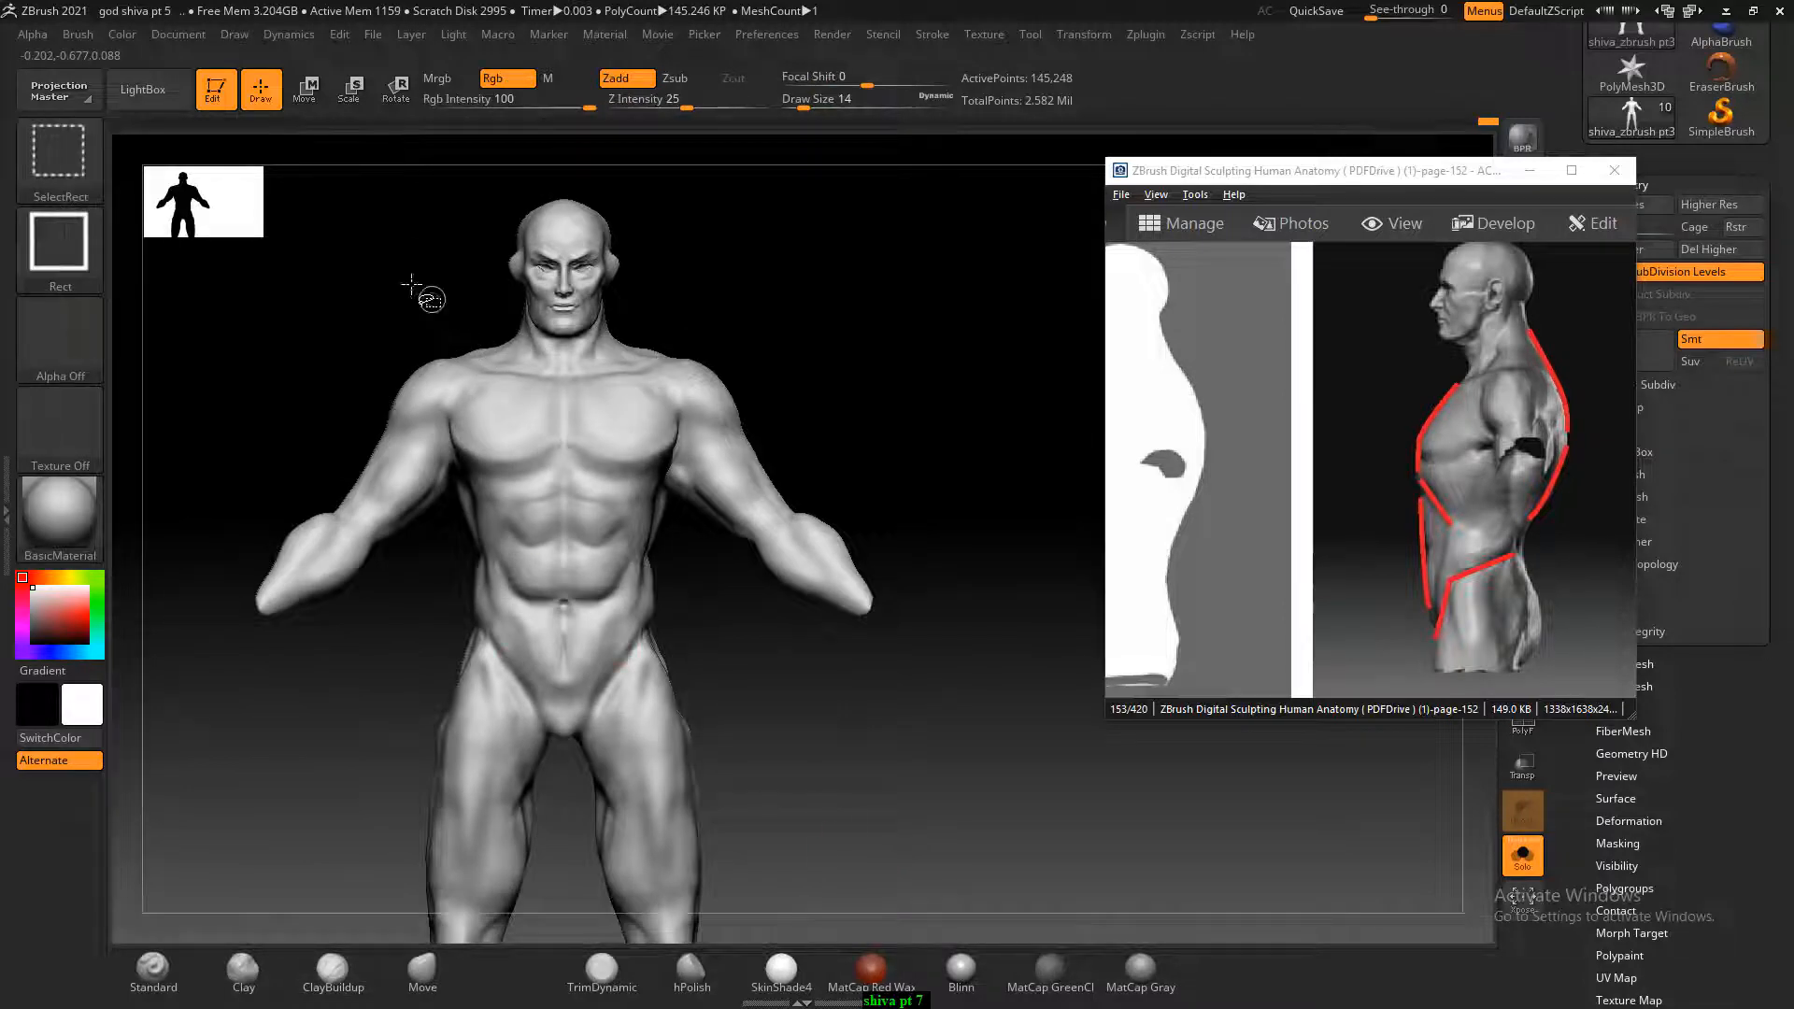
ctrl+shift+drag(411, 282, 690, 731)
mouse_move(937, 725)
mouse_down()
mouse_move(925, 682)
mouse_move(993, 689)
mouse_move(921, 689)
mouse_up()
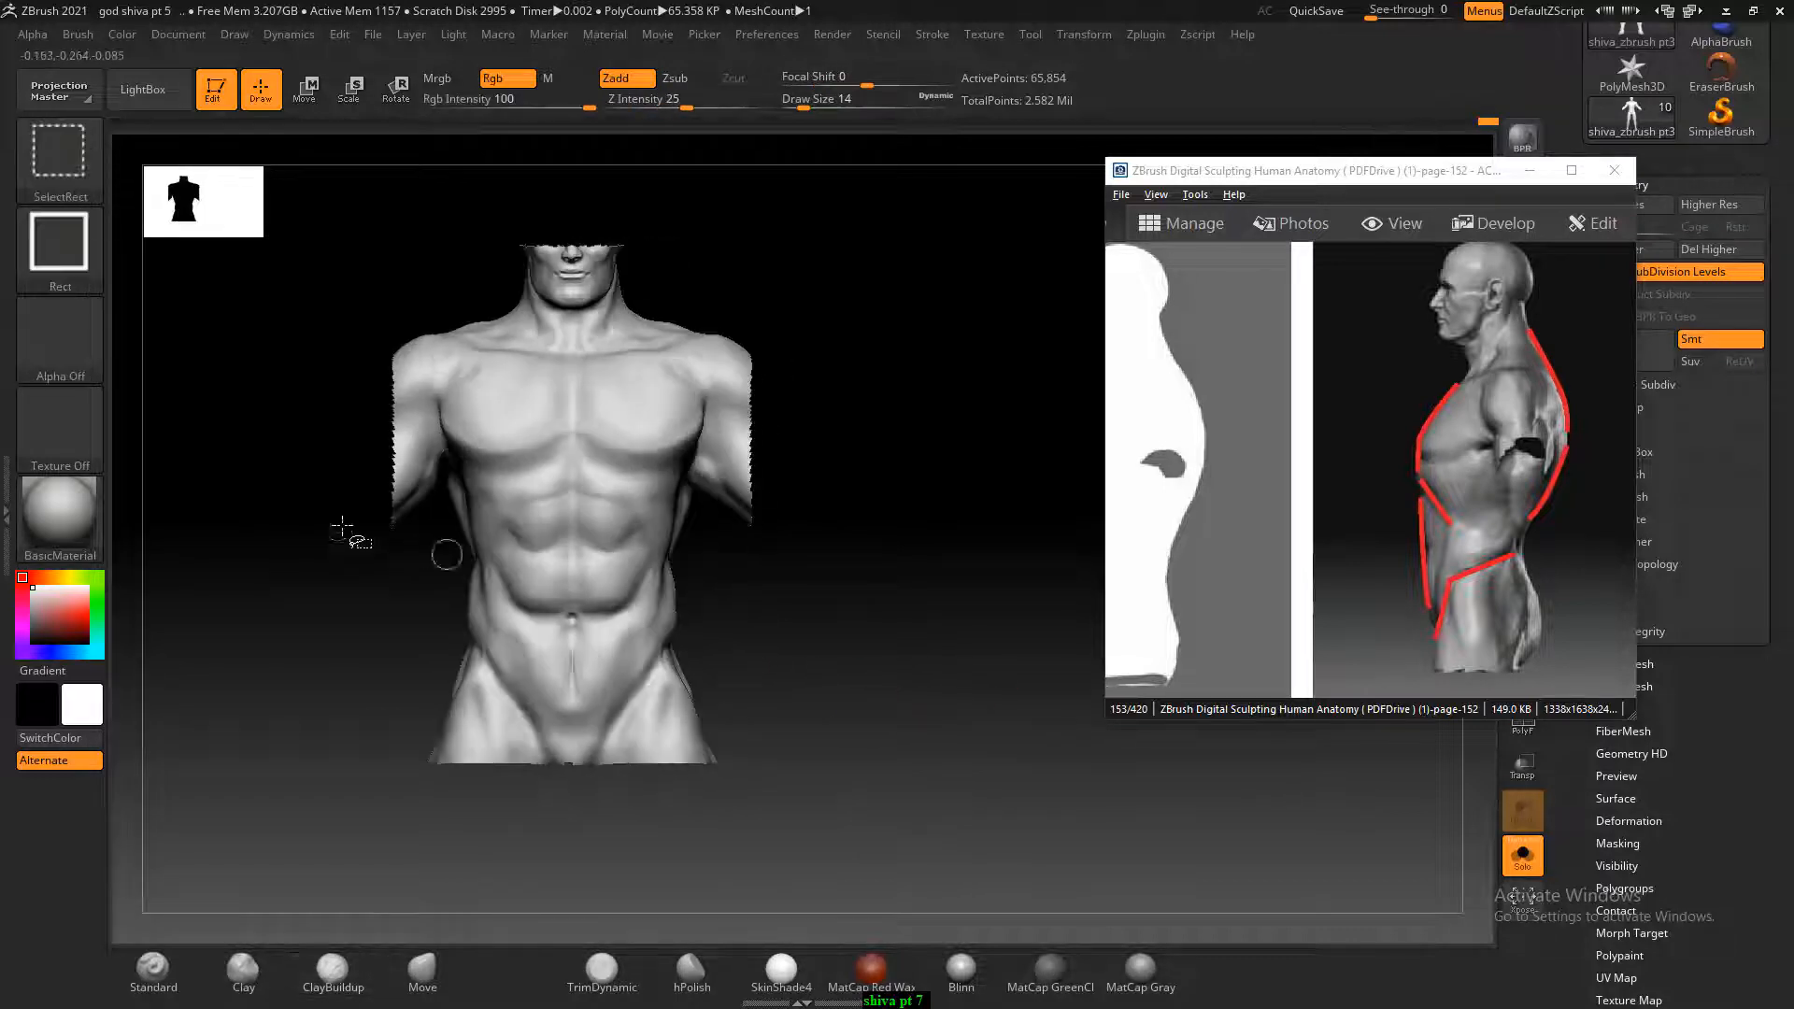
Hide the remaining upper arms on both sides of the torso using SelectRect with the Lasso stroke.
click(84, 255)
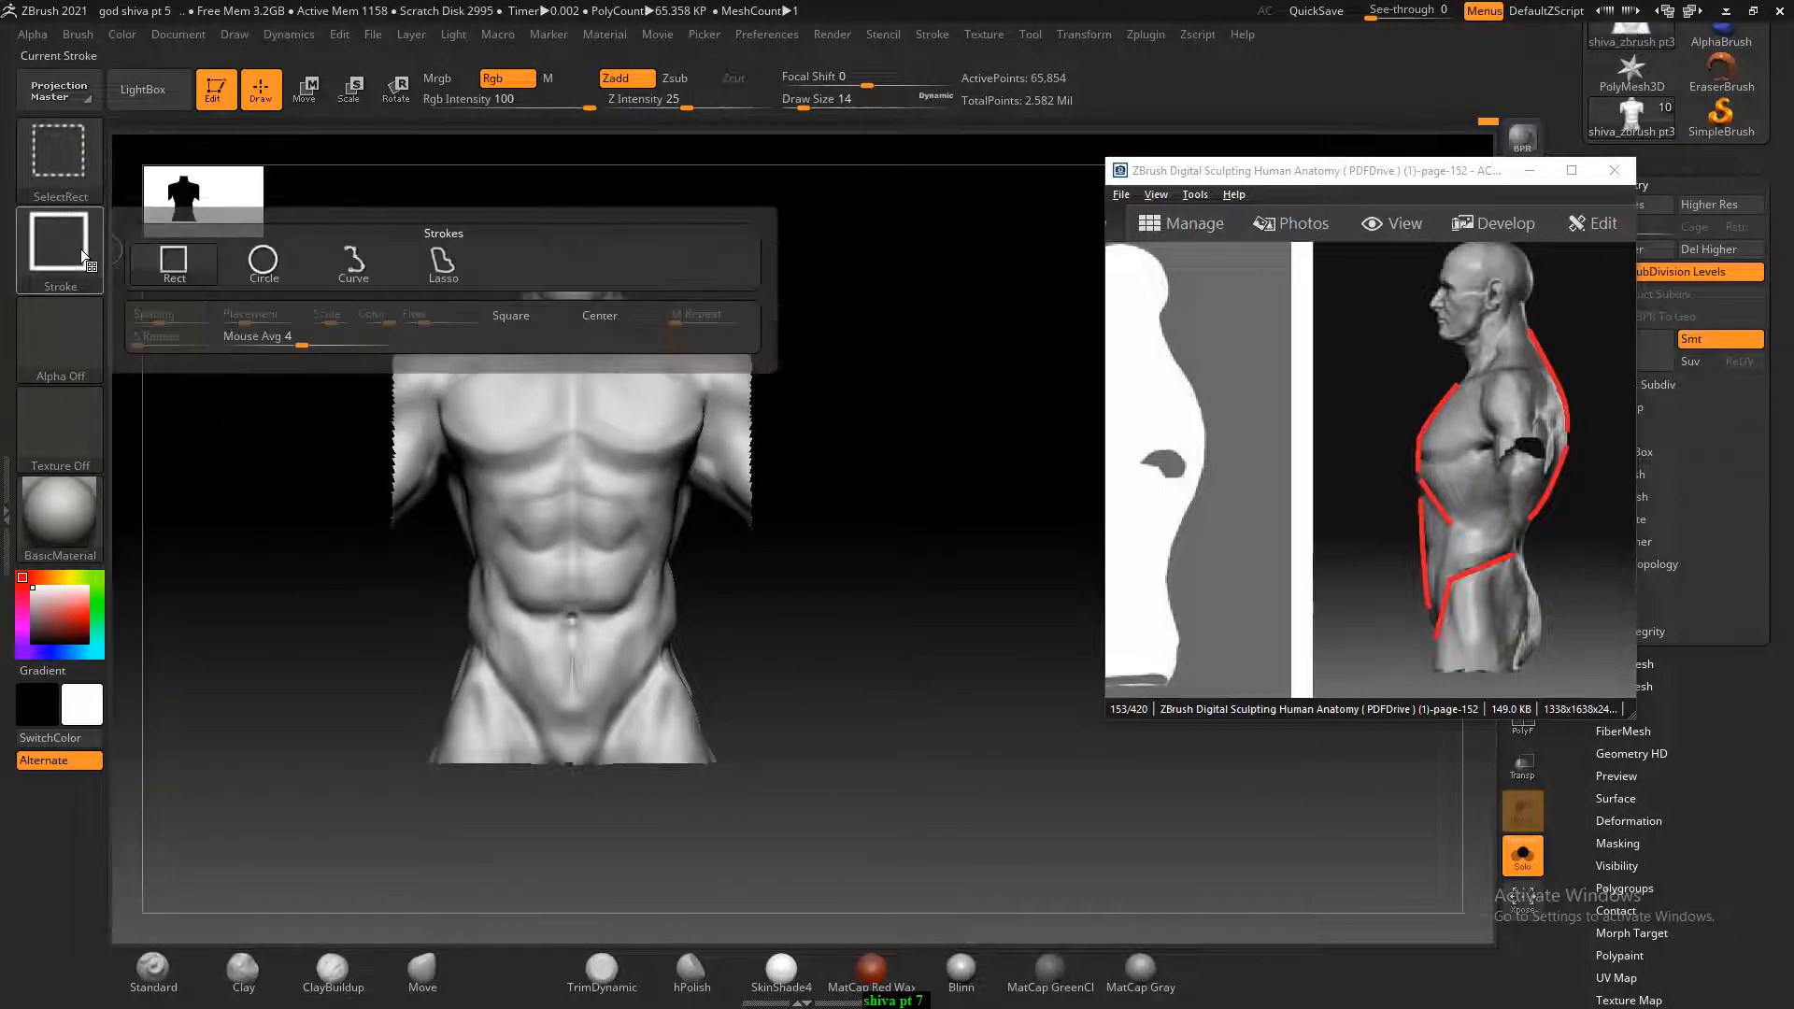
click(443, 271)
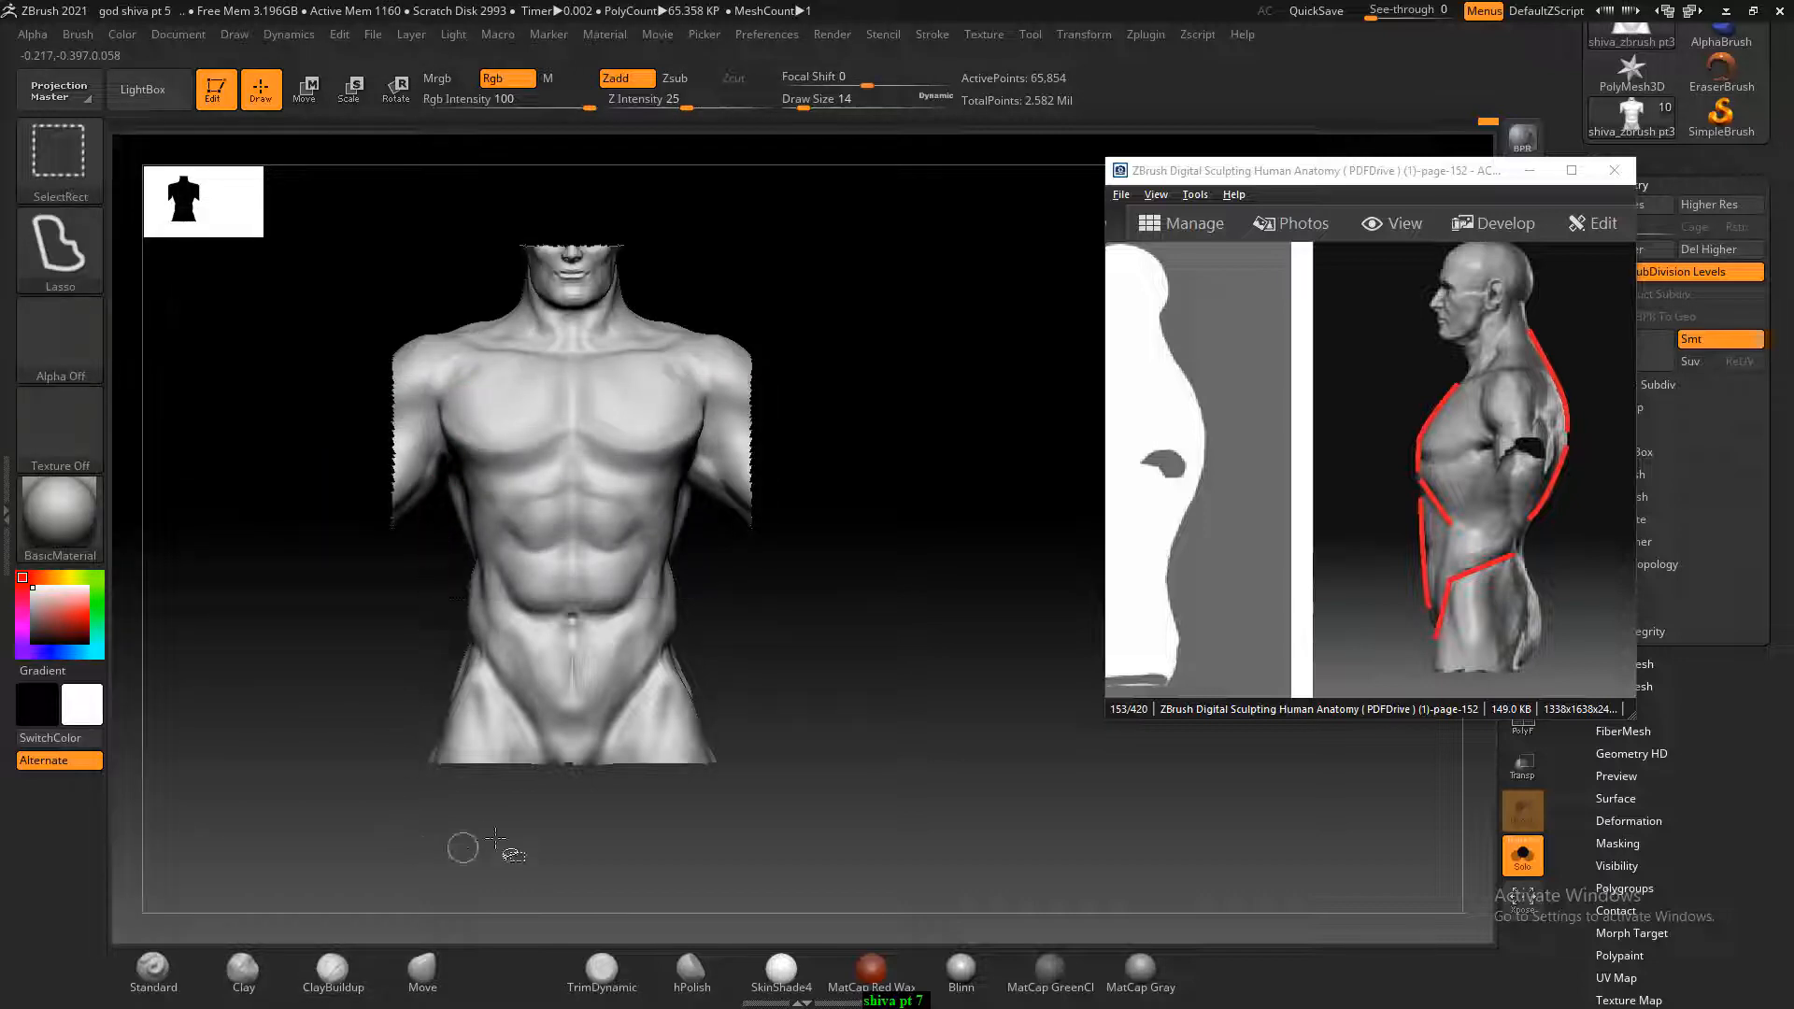
mouse_move(397, 810)
ctrl+shift+mouse_down()
mouse_move(374, 701)
mouse_move(392, 589)
mouse_move(444, 481)
mouse_move(436, 438)
ctrl+shift+mouse_up()
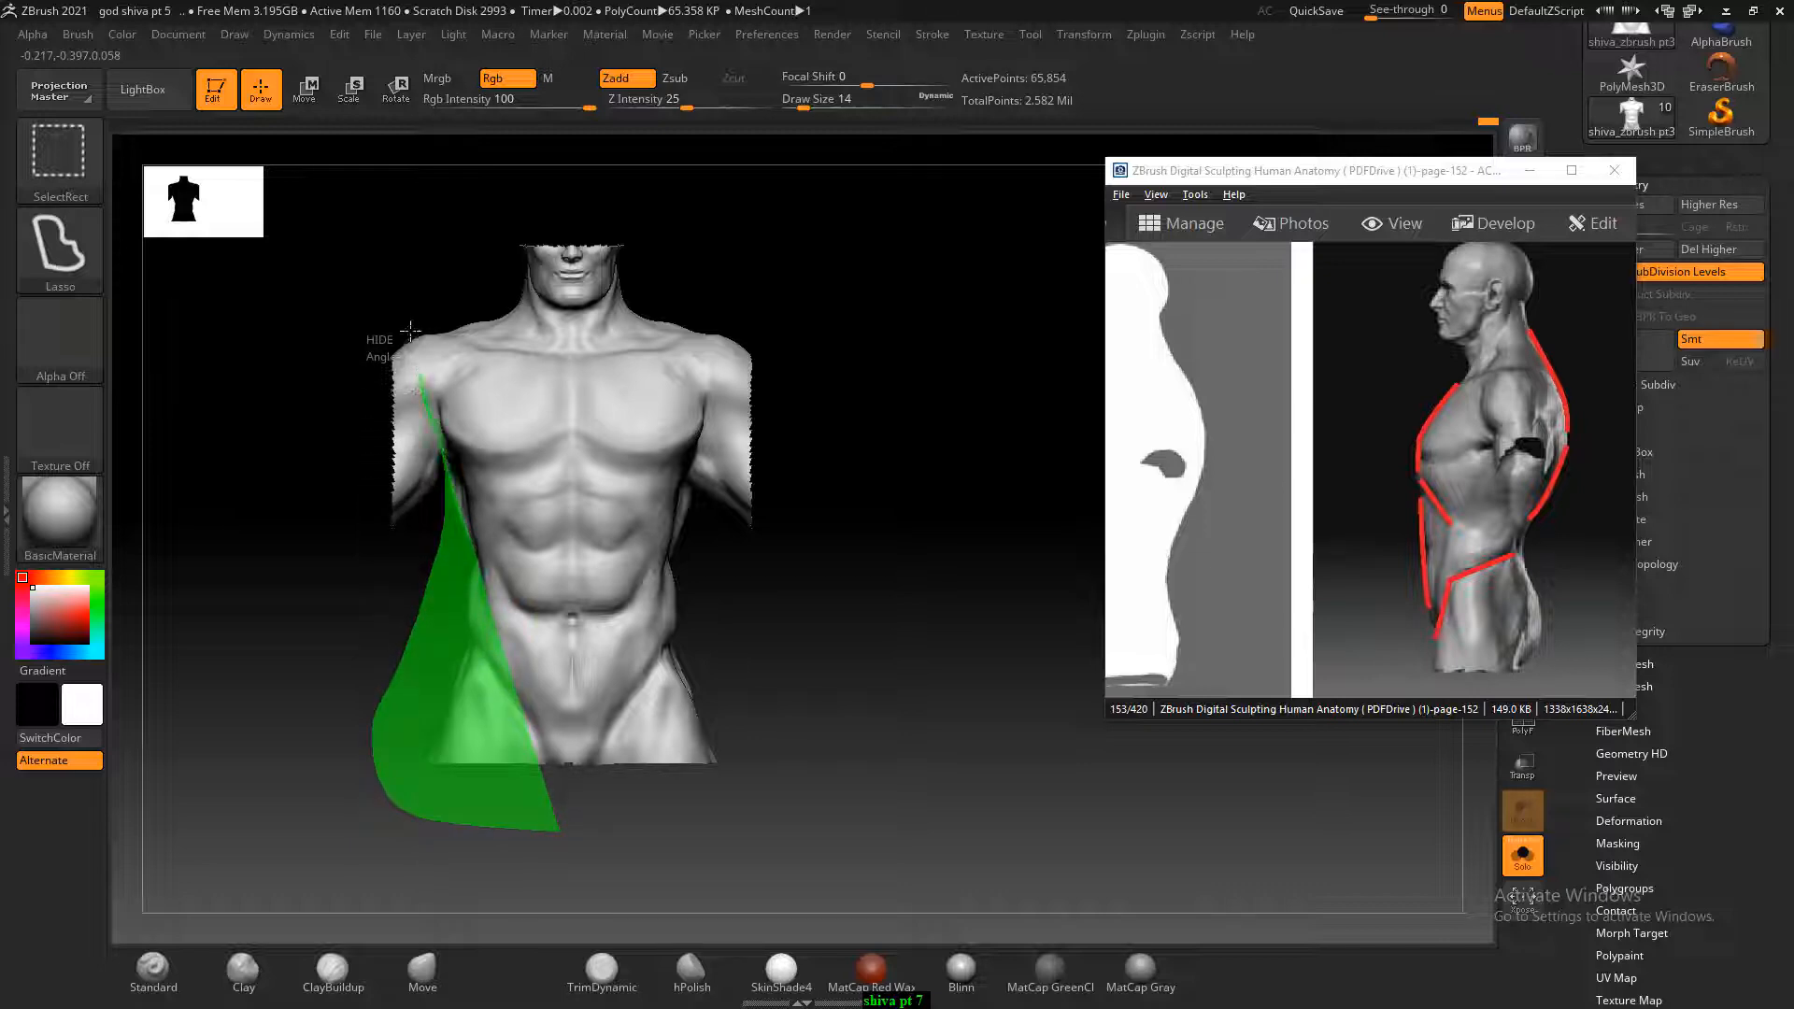
mouse_move(410, 331)
ctrl+shift+mouse_down()
mouse_move(431, 313)
mouse_move(721, 296)
mouse_move(745, 341)
mouse_move(708, 430)
ctrl+shift+mouse_up()
mouse_move(698, 490)
ctrl+shift+mouse_down()
mouse_move(741, 659)
mouse_move(661, 897)
ctrl+shift+mouse_up()
drag(828, 699, 912, 669)
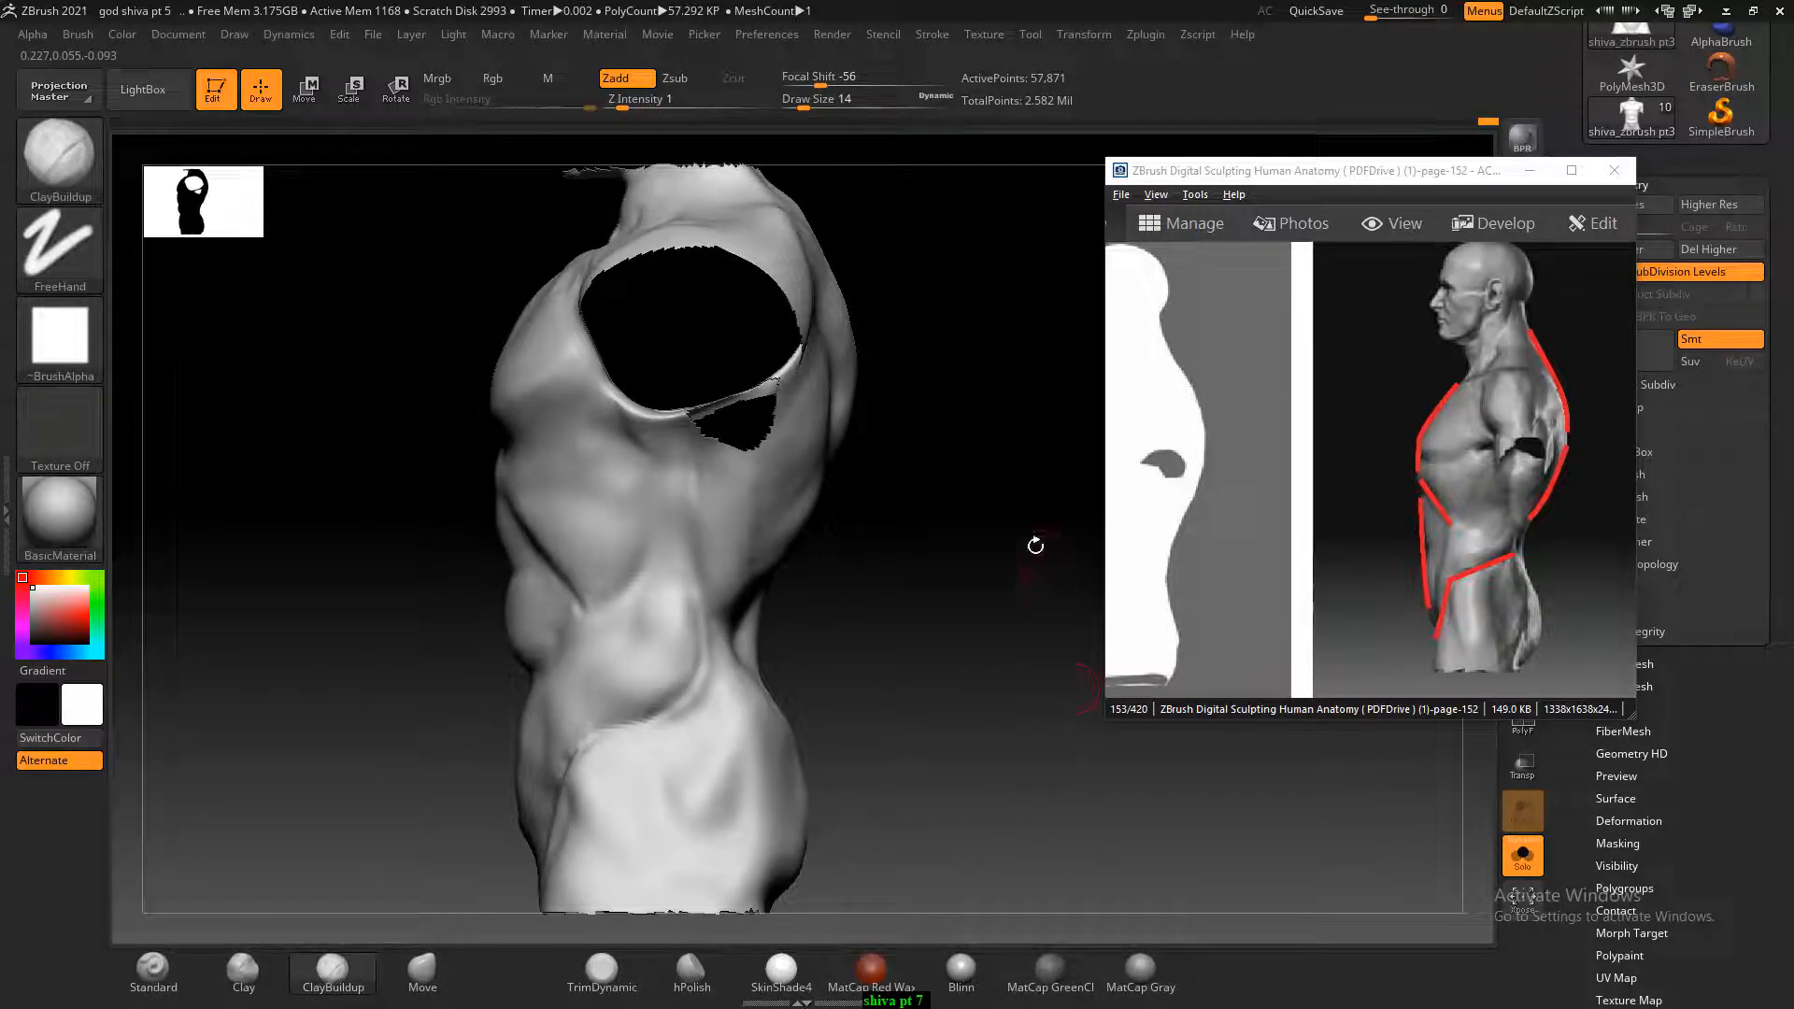
drag(960, 546, 932, 813)
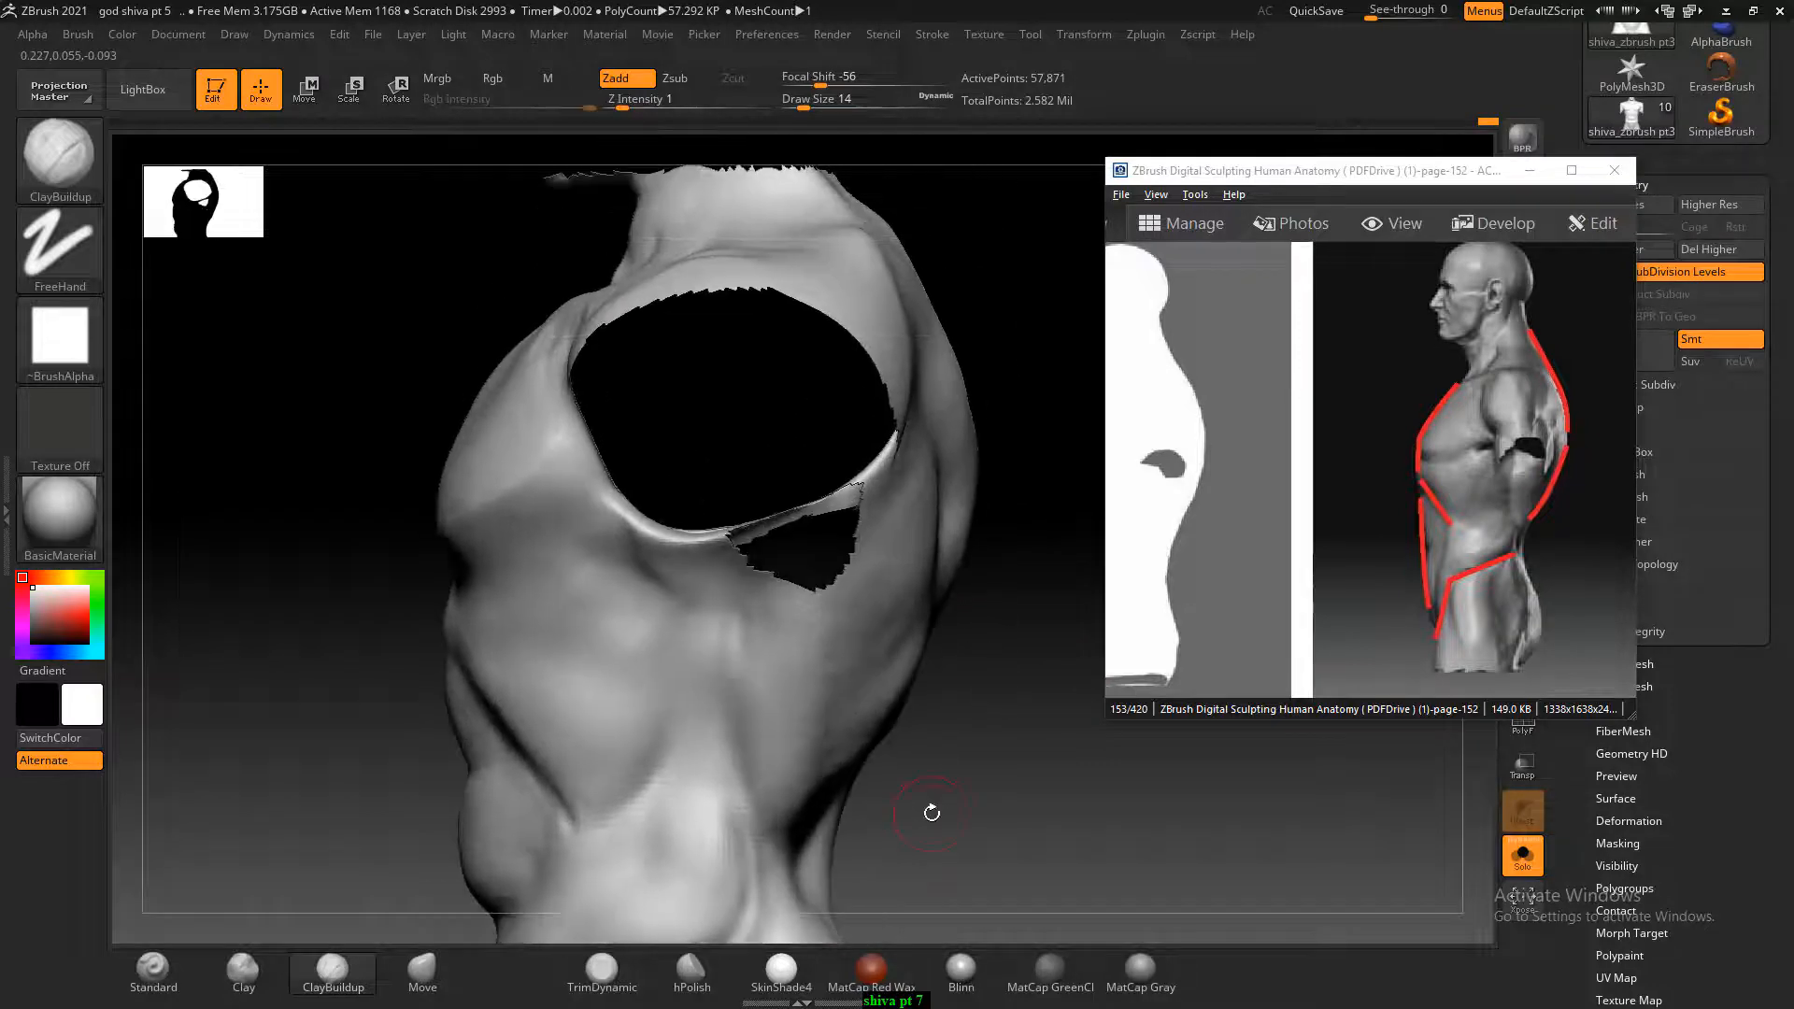
click(419, 967)
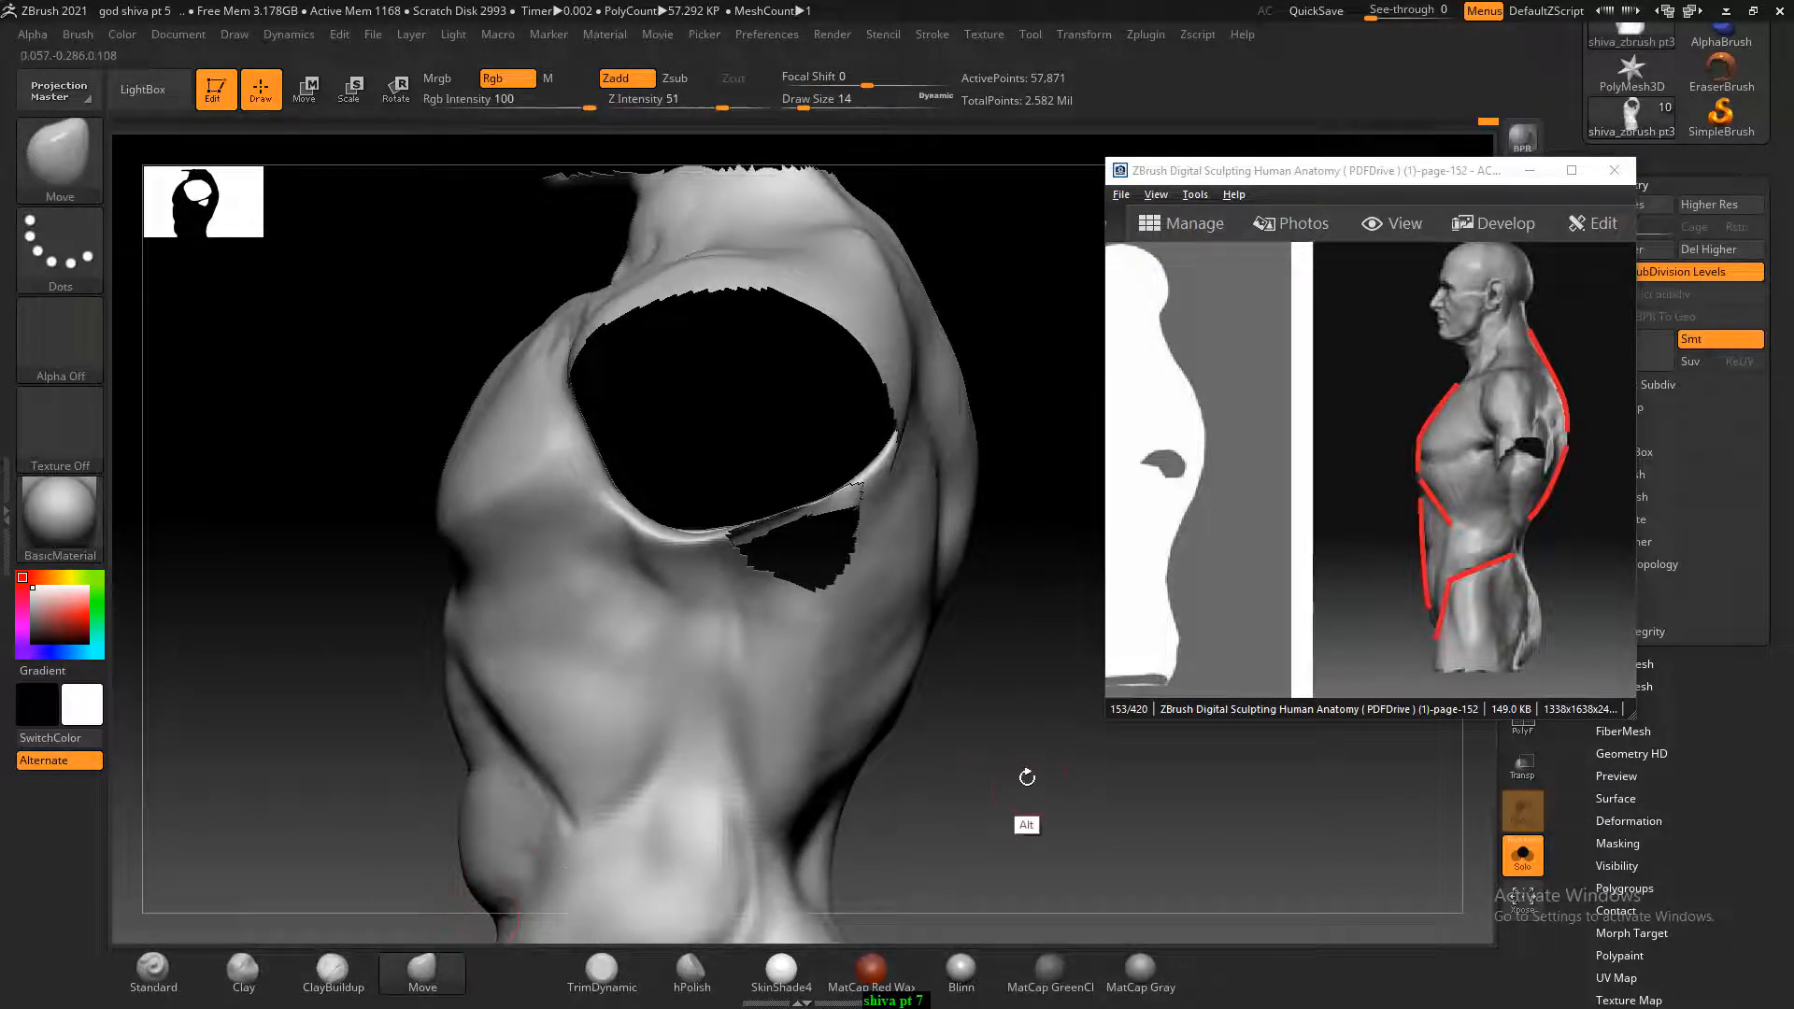
key(z)
key(shift+z)
alt+drag(1021, 779, 1204, 658)
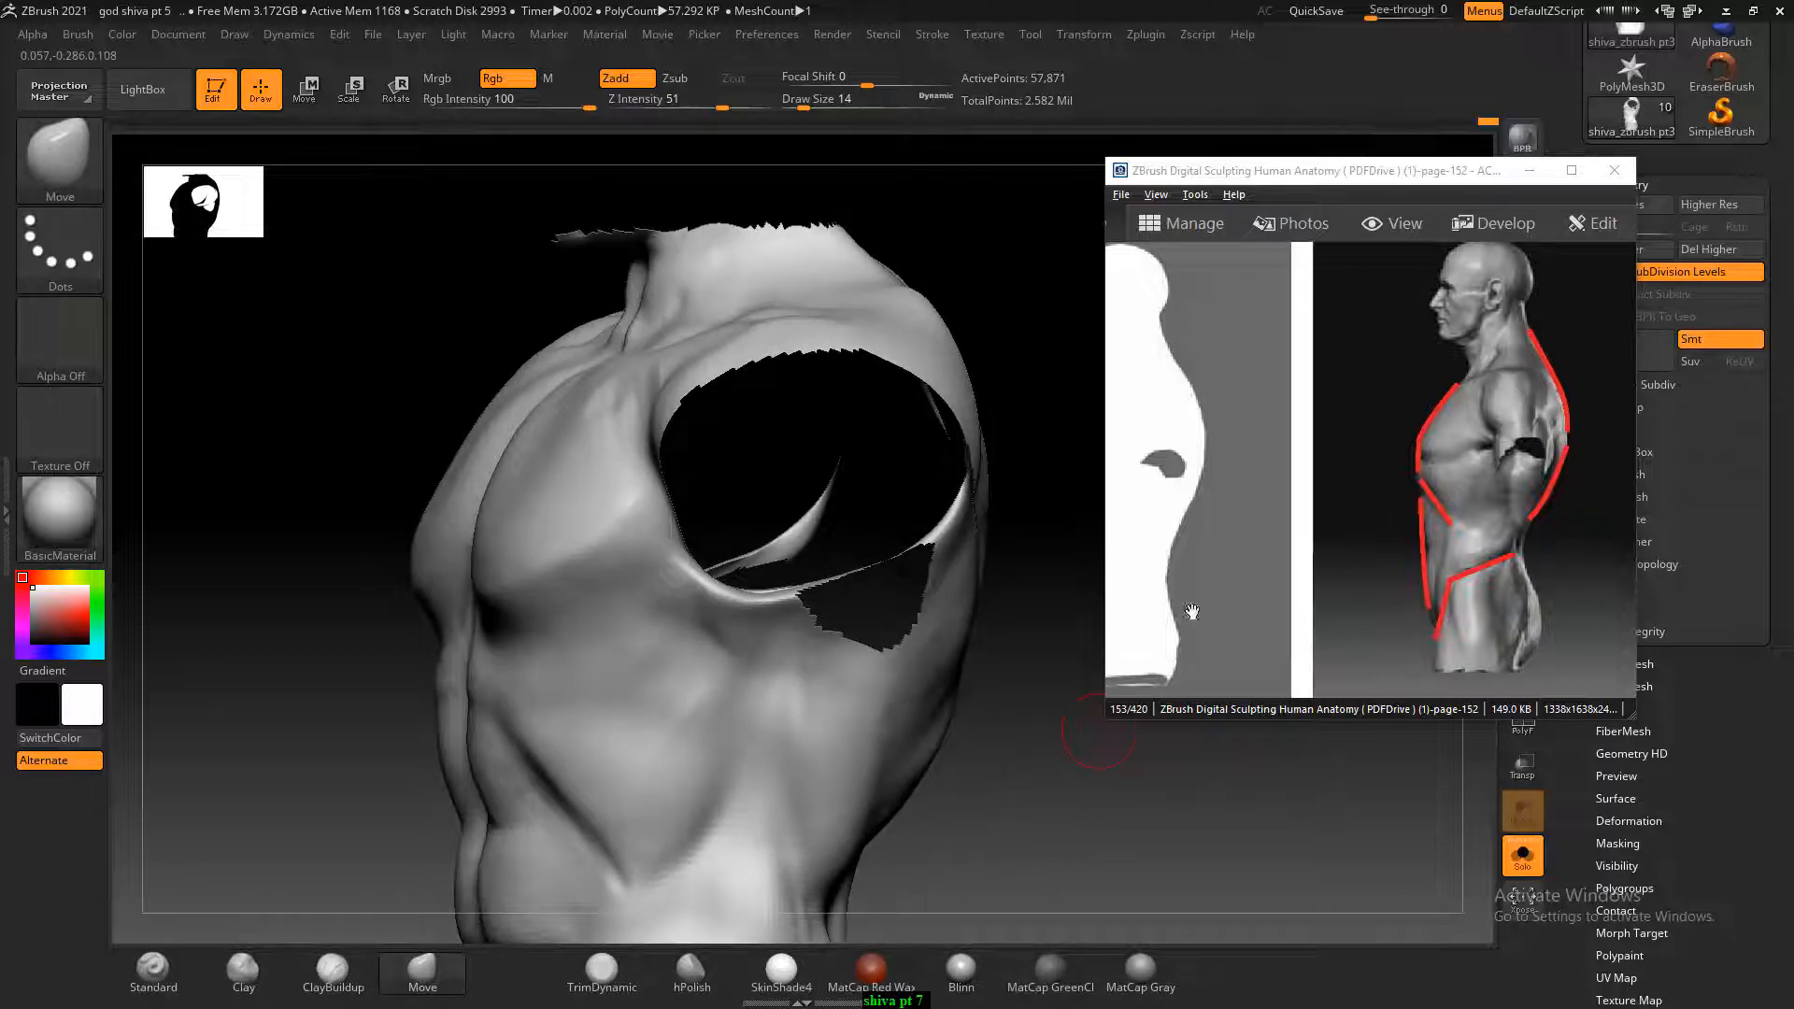
mouse_move(1103, 766)
mouse_down()
mouse_move(1081, 689)
mouse_move(1153, 841)
mouse_move(1033, 801)
mouse_move(1015, 721)
mouse_move(837, 503)
mouse_up()
Define the collarbones symmetrically from the pit of the neck to the shoulders with the Standard brush, carving their lower border.
click(153, 969)
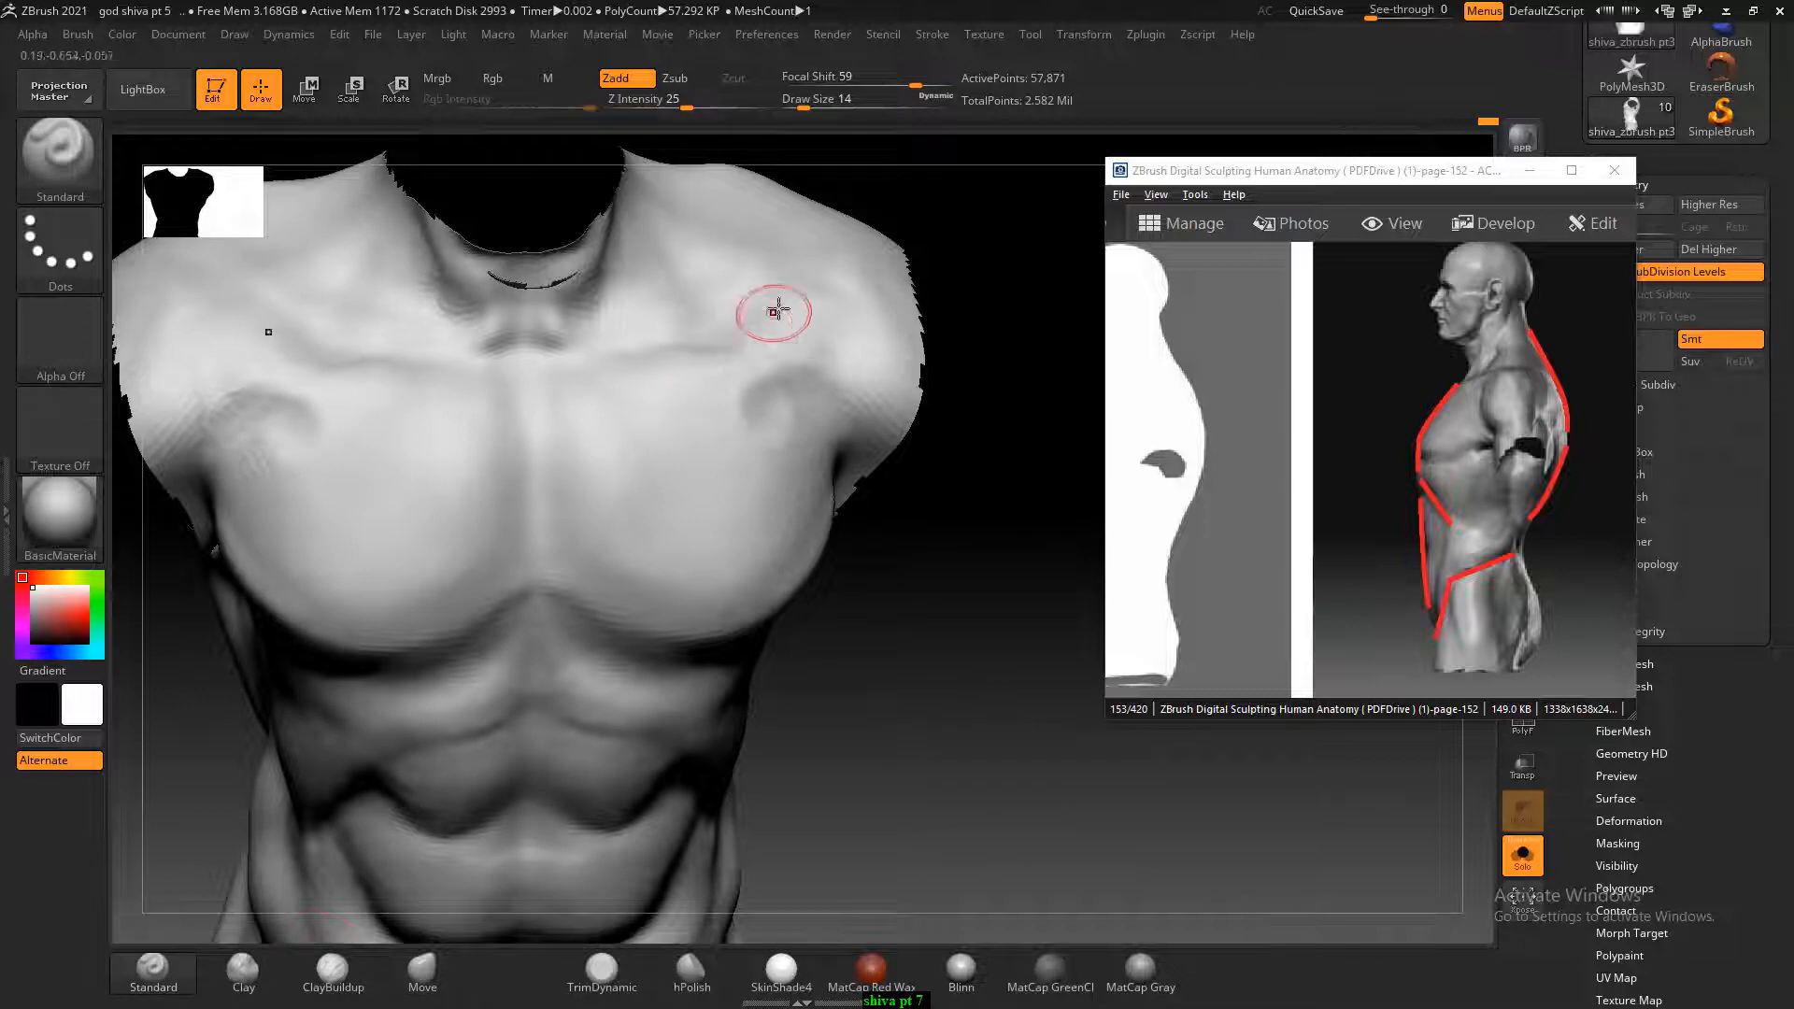
drag(872, 253, 743, 342)
mouse_move(557, 365)
alt+mouse_down()
mouse_move(529, 398)
mouse_move(515, 367)
mouse_move(404, 363)
alt+mouse_up()
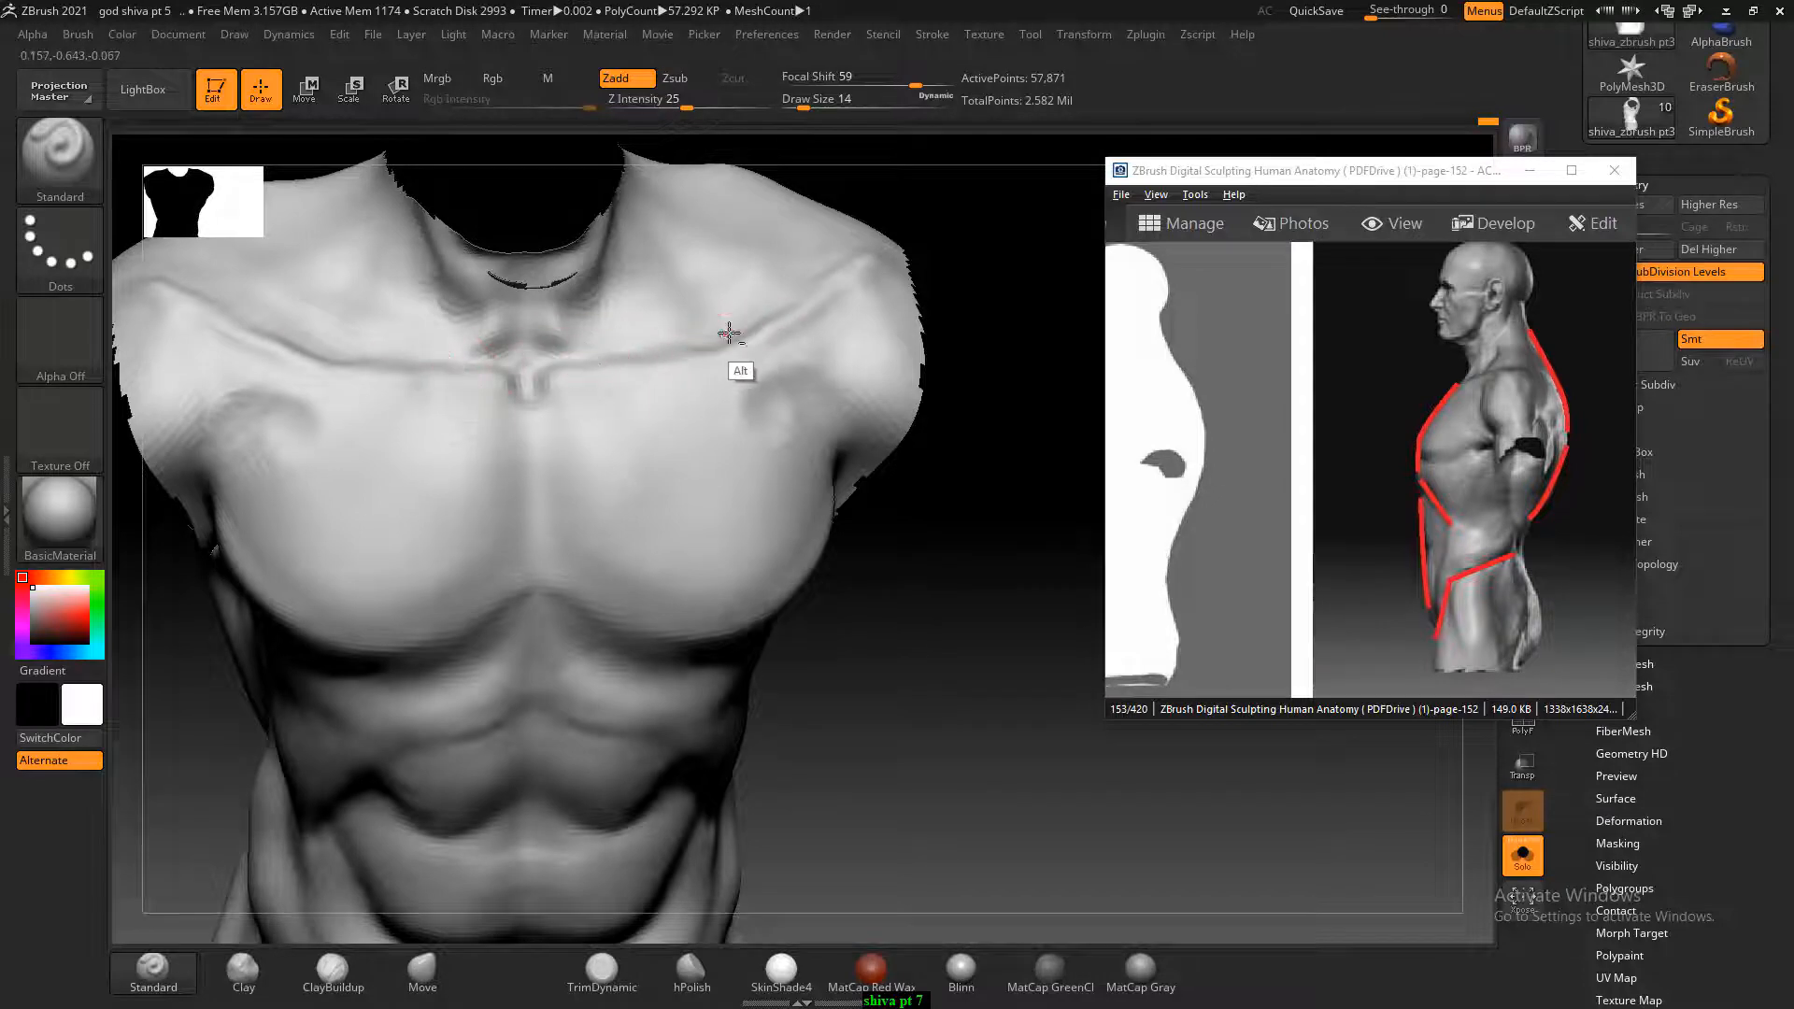
mouse_move(980, 512)
mouse_down()
mouse_move(1029, 633)
mouse_move(1017, 689)
mouse_move(959, 726)
mouse_move(1111, 795)
mouse_up()
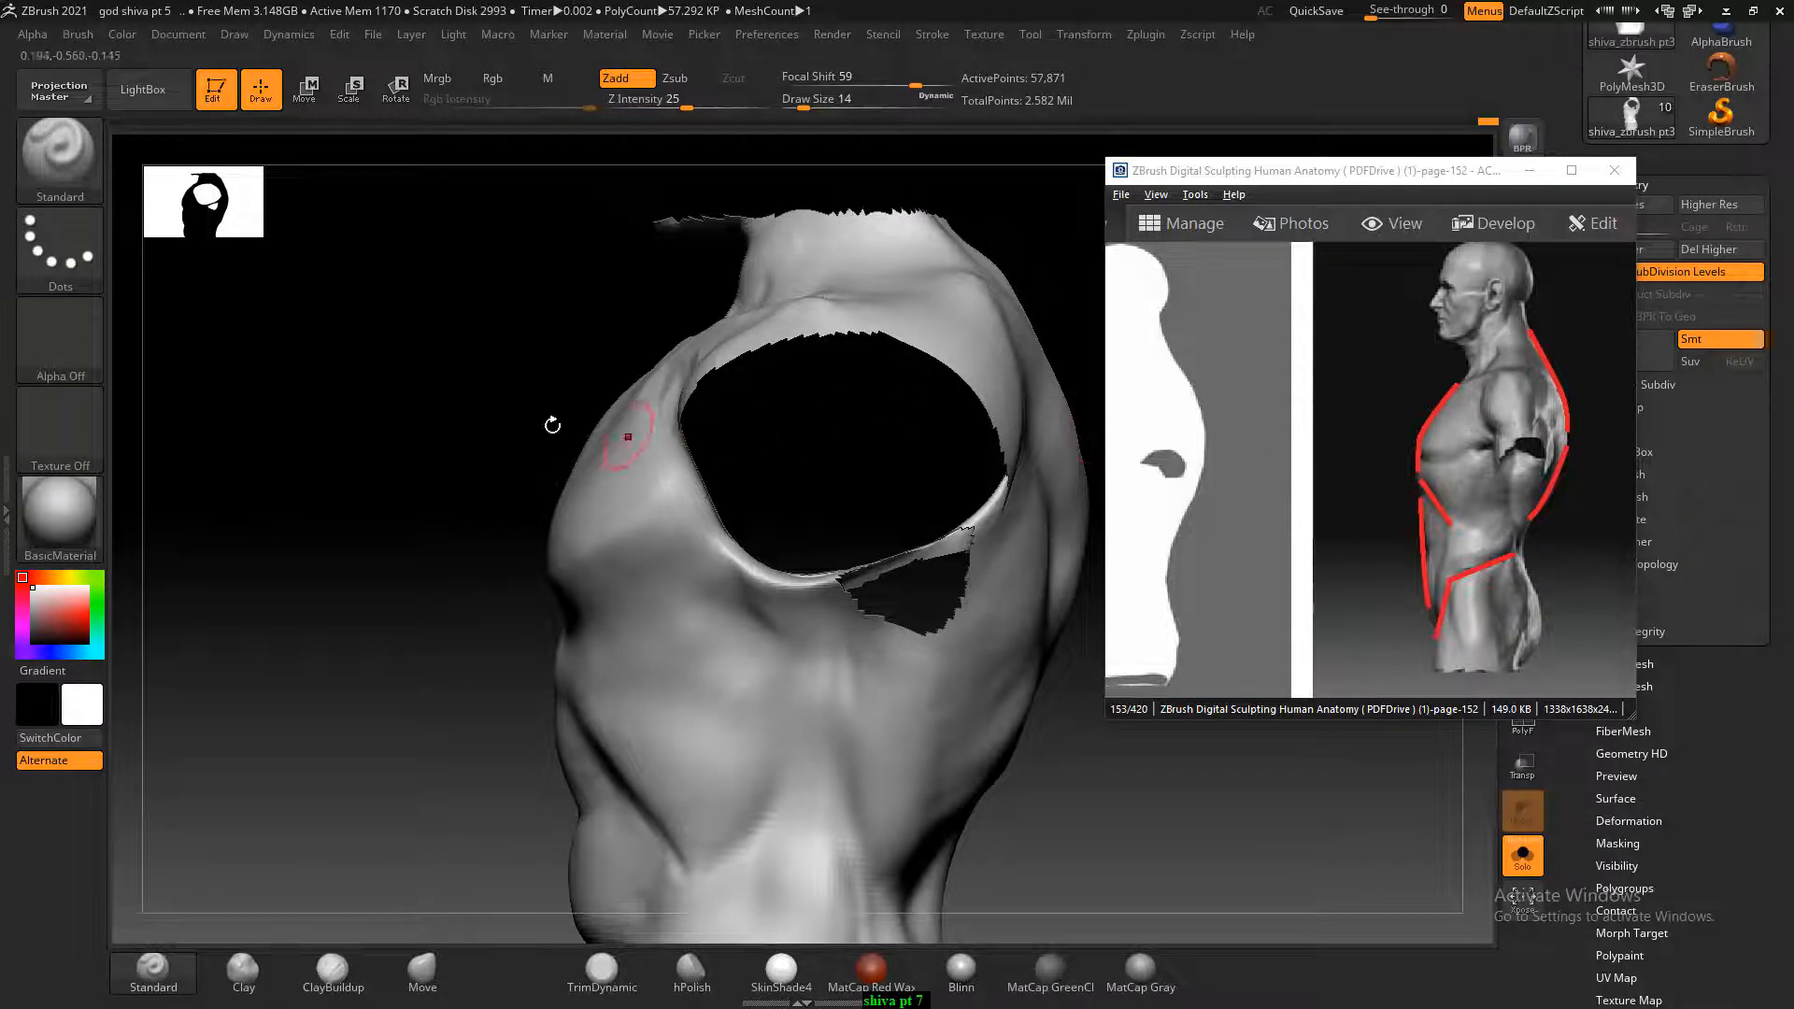
Reshape the upper chest at the inner ends of the collarbones with the Move brush at draw size 42.
mouse_move(552, 425)
mouse_down()
mouse_move(436, 381)
mouse_move(836, 322)
mouse_up()
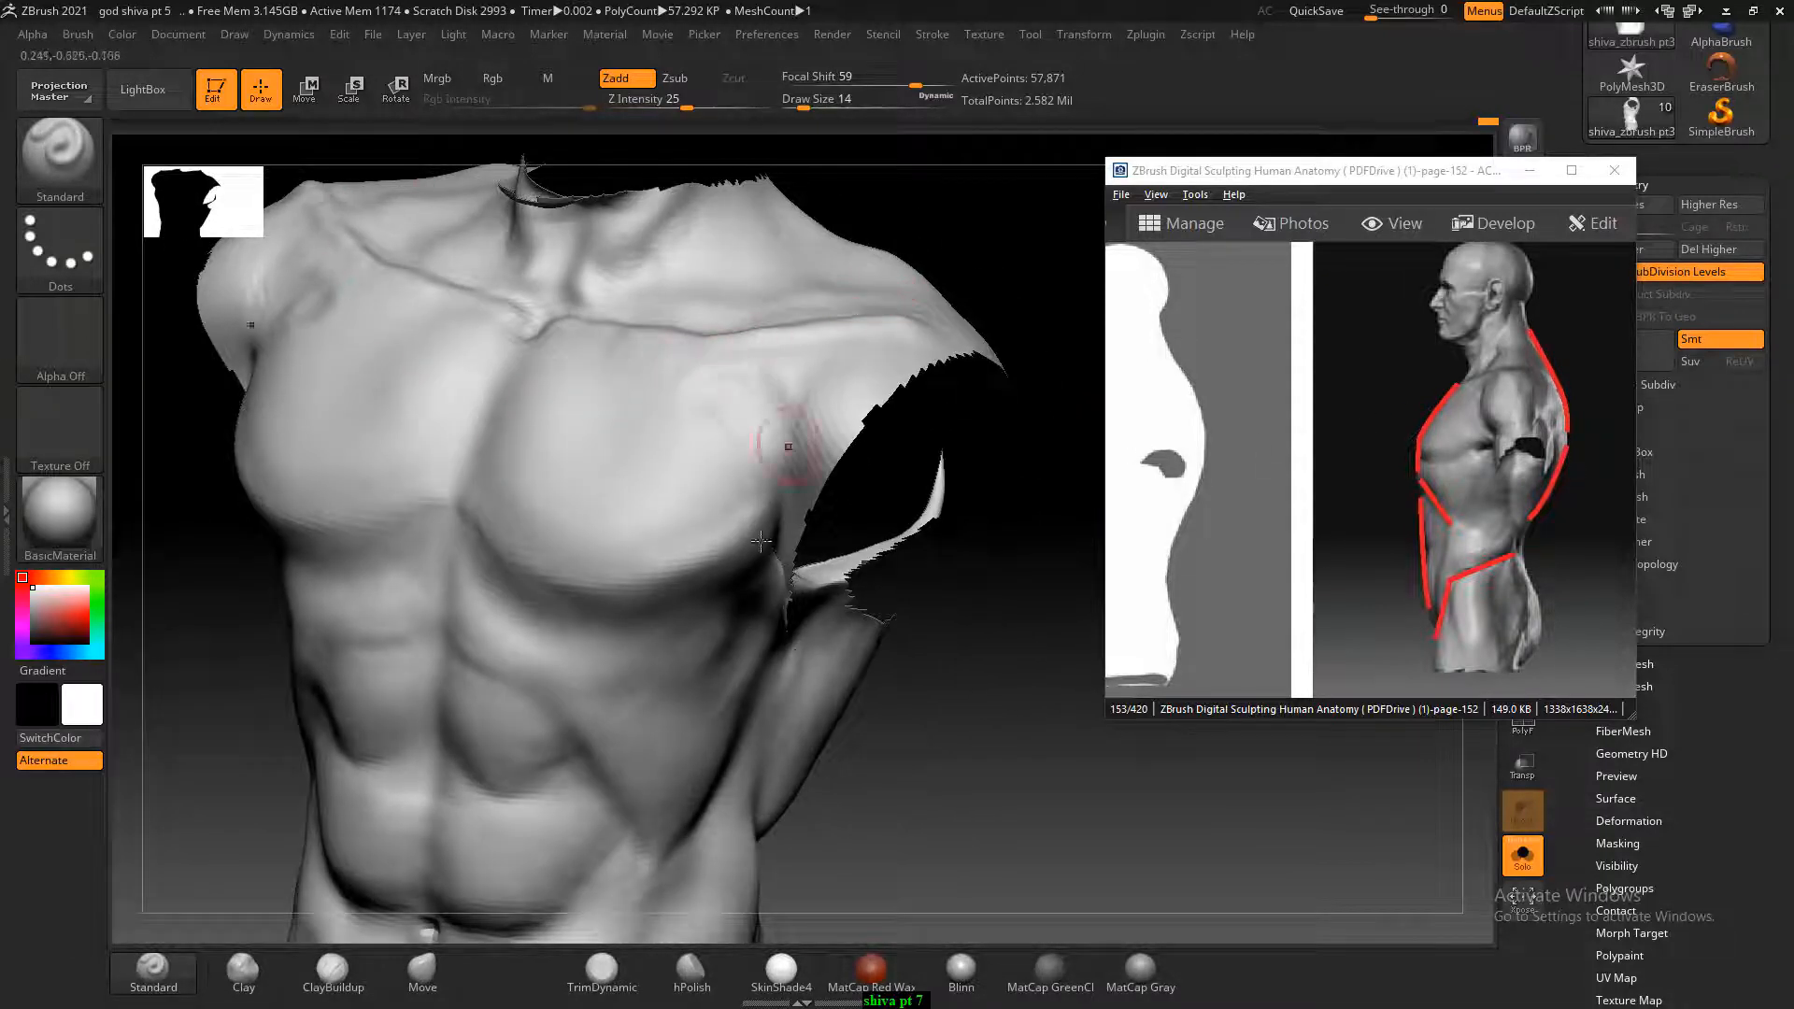
click(422, 972)
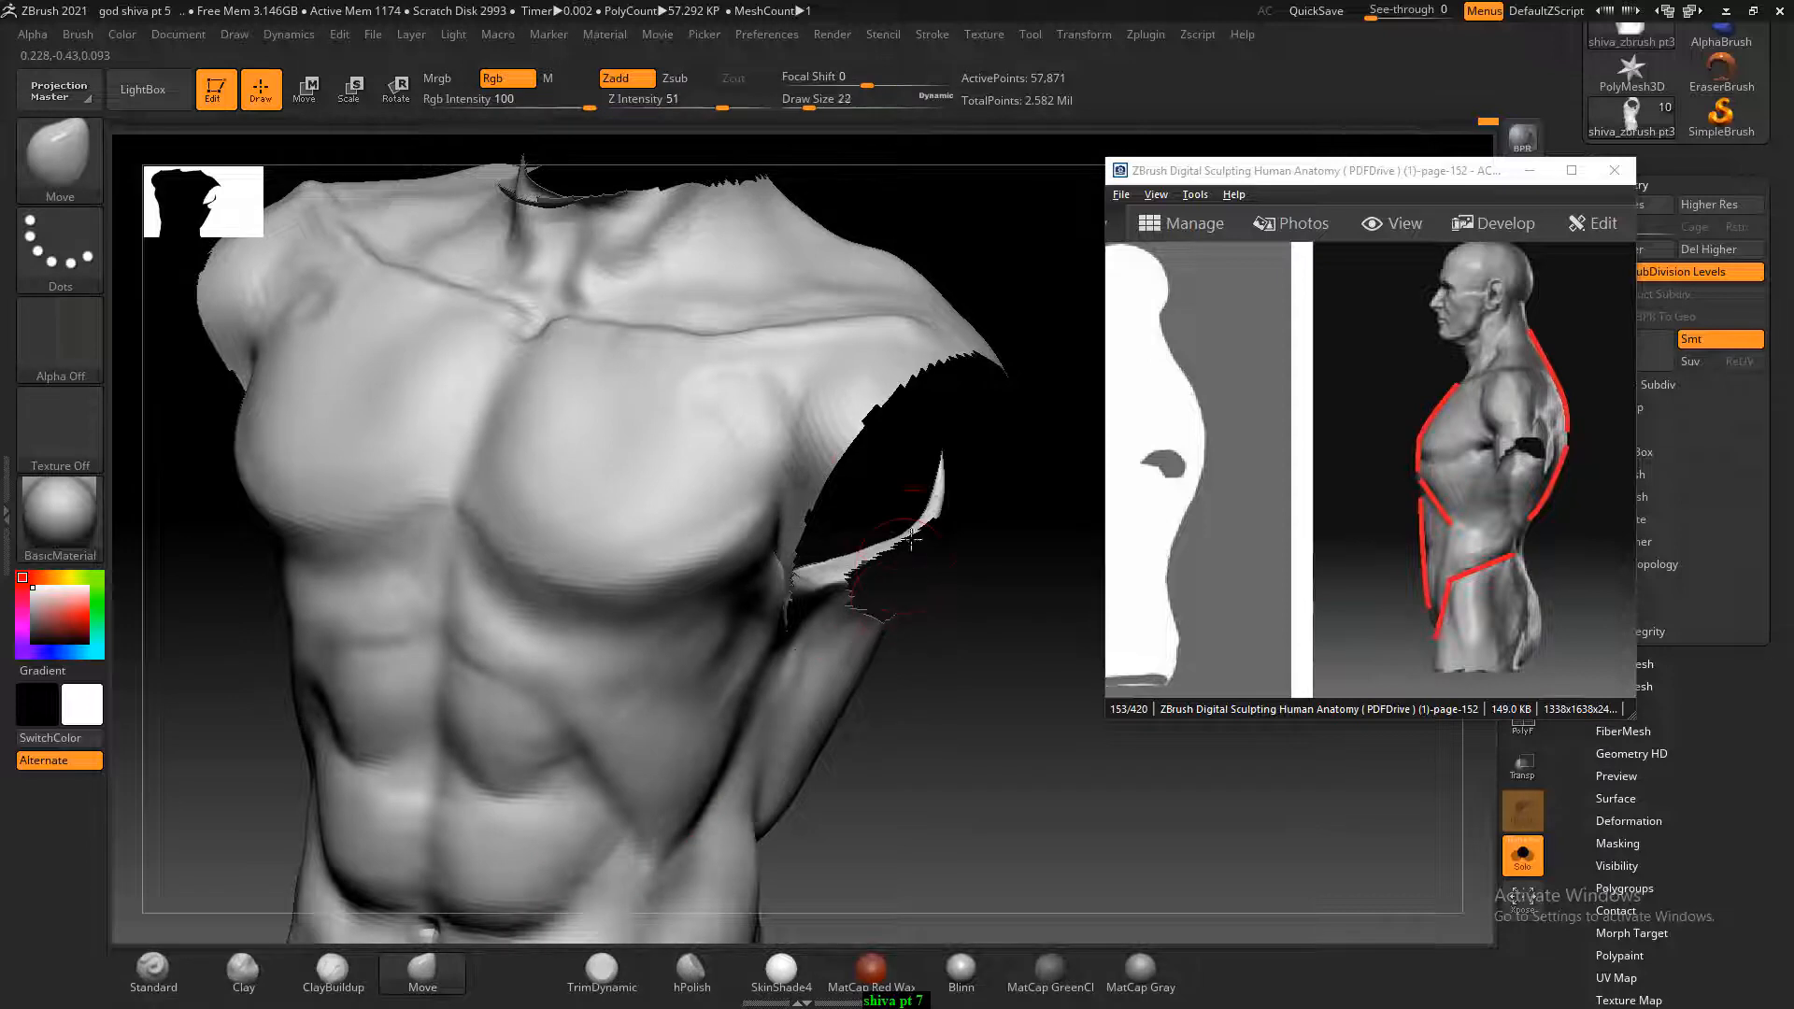
key(bracketright)
key(bracketright)
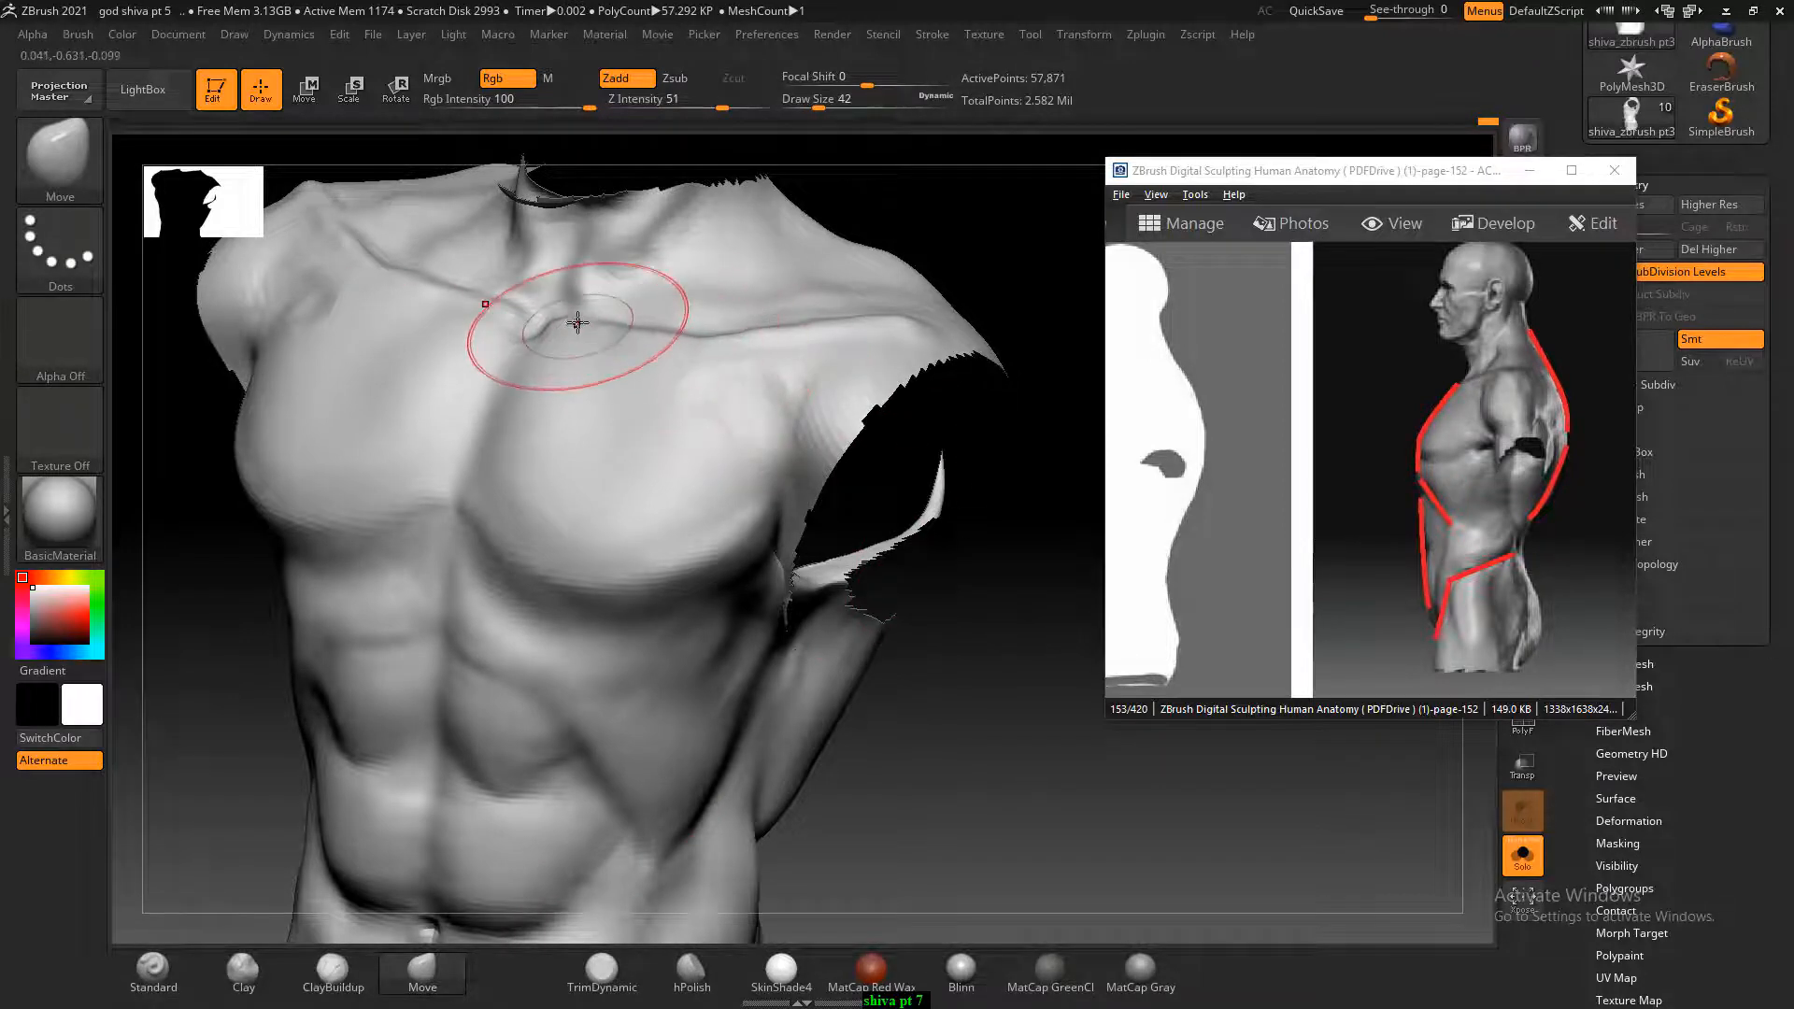
drag(577, 323, 581, 339)
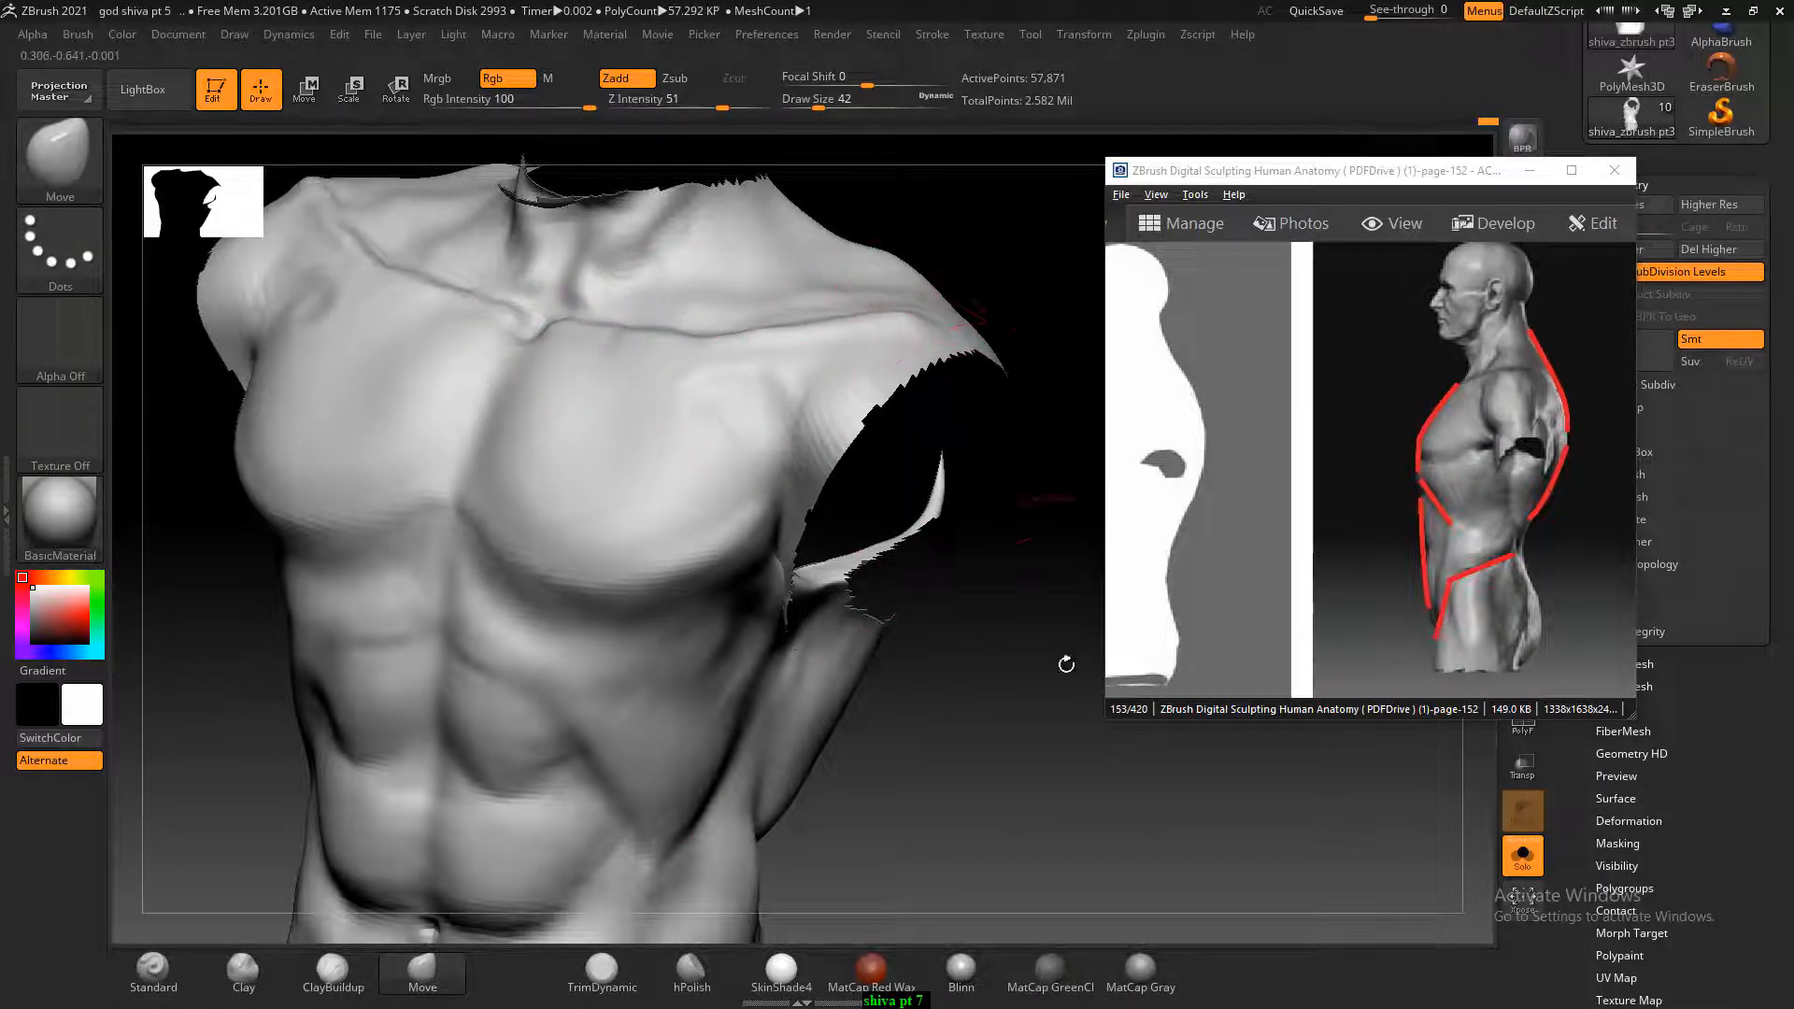
drag(1066, 664, 869, 725)
drag(420, 565, 325, 553)
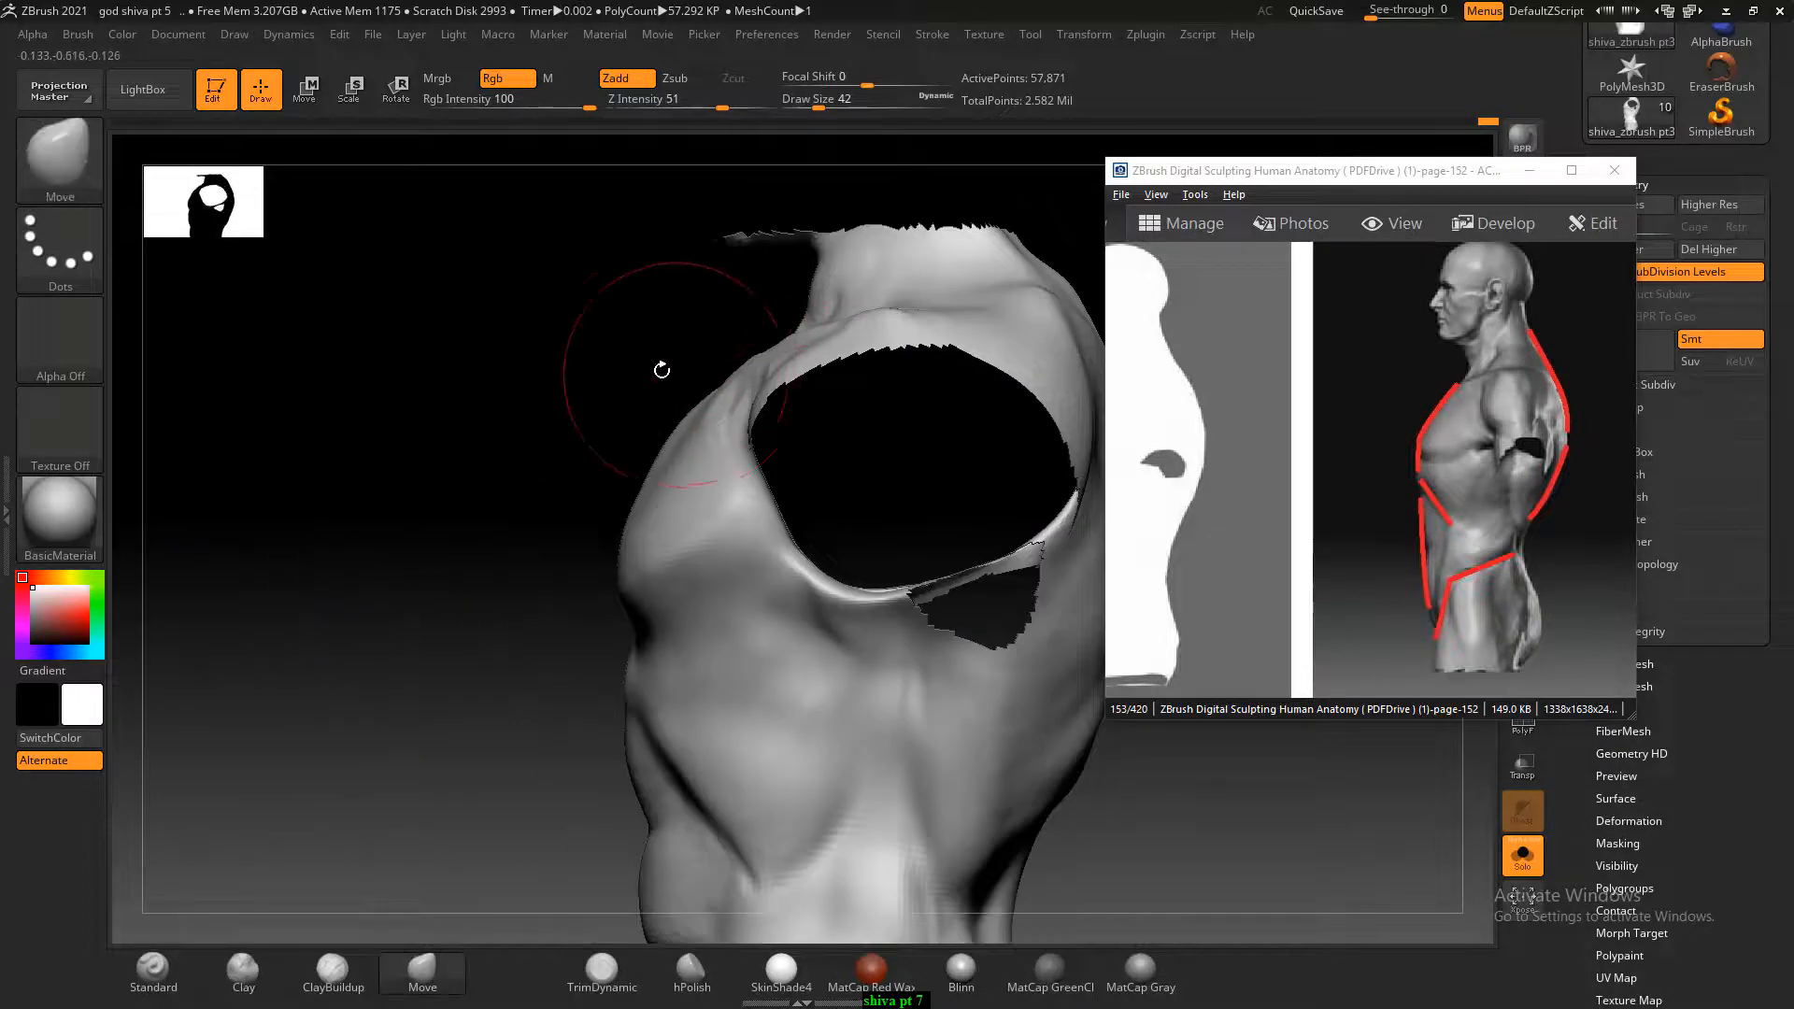
Adjust the chest's side profile from the collarbone to below the pectoral to follow the reference, smoothing the upper pectoral surface.
drag(596, 365, 645, 309)
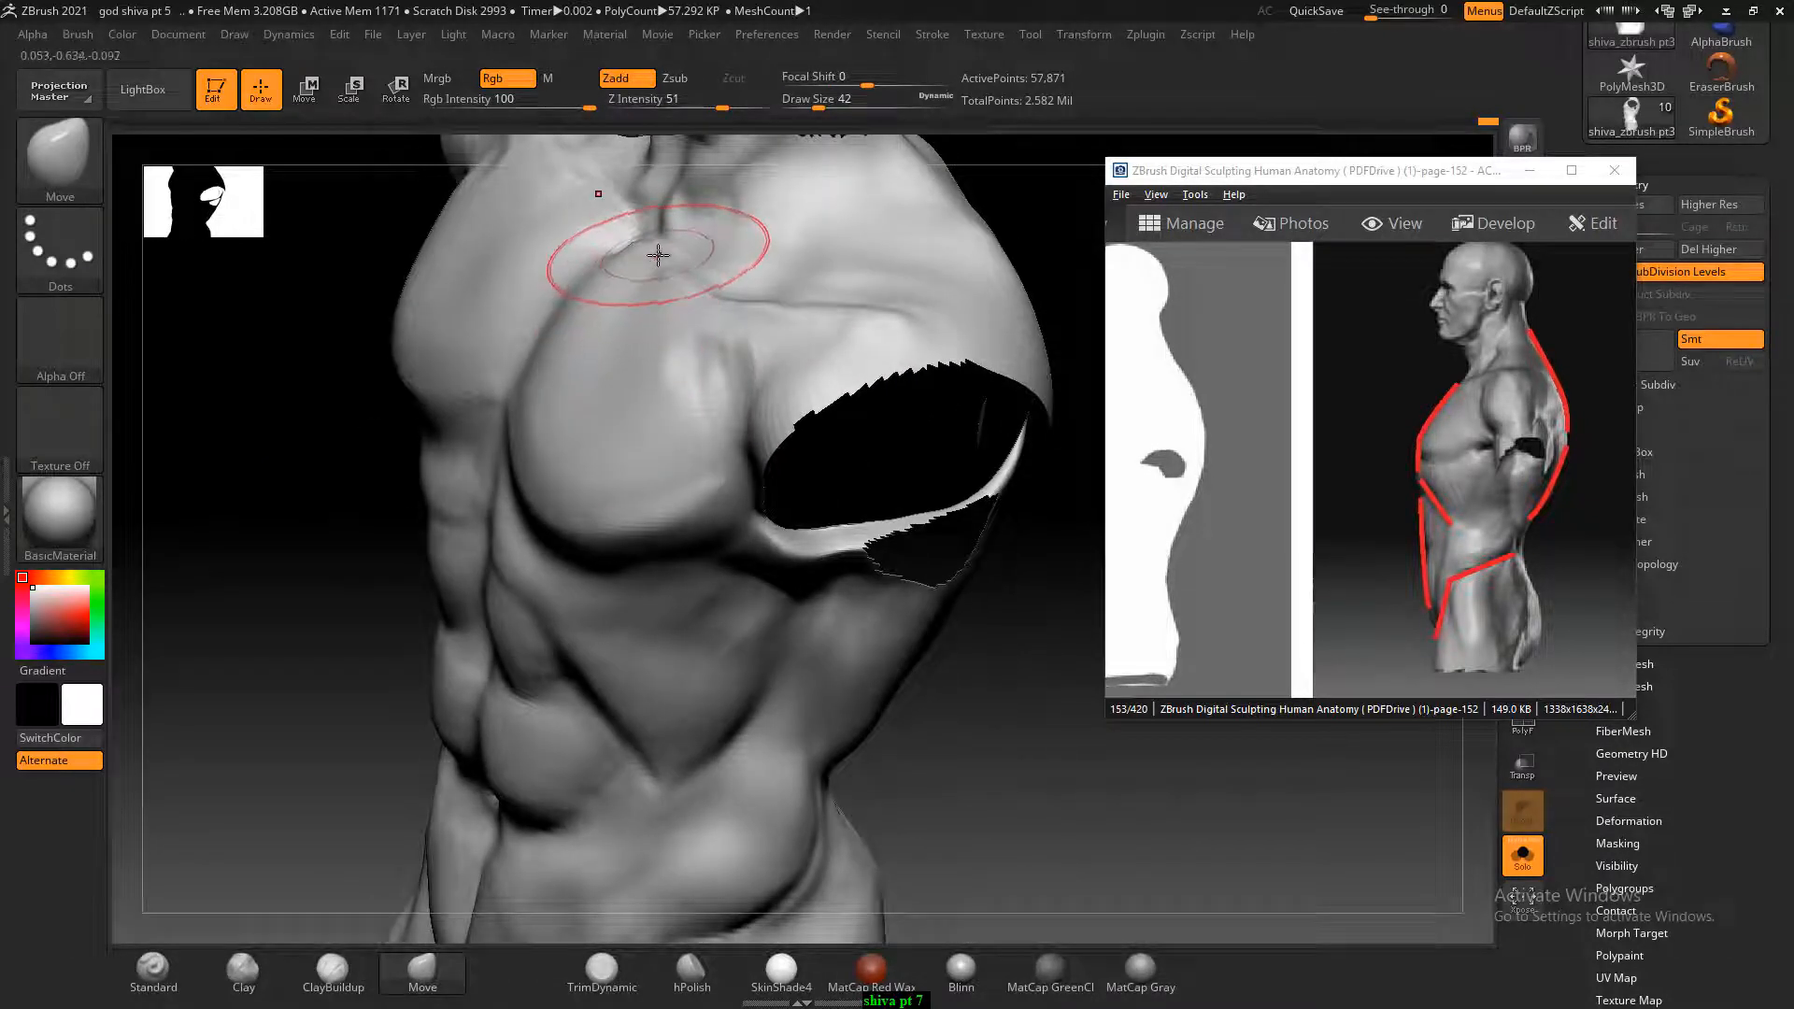
drag(1033, 713, 1060, 779)
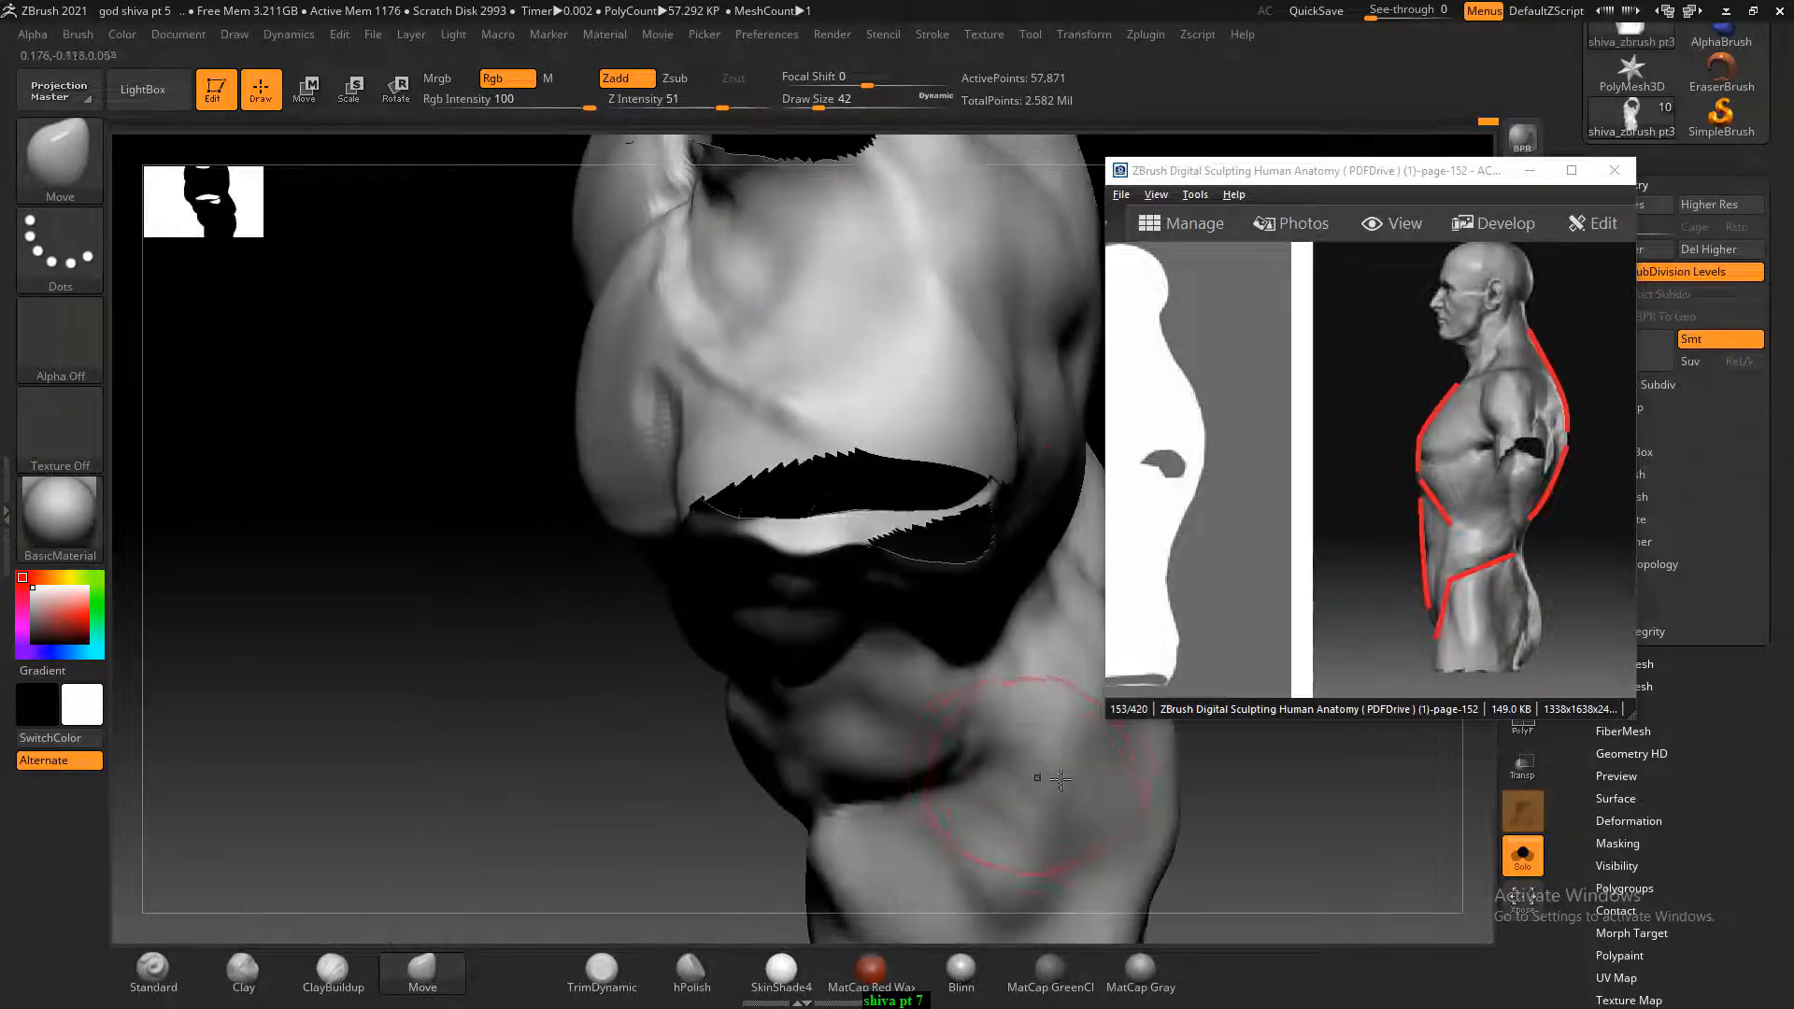
drag(432, 725, 649, 252)
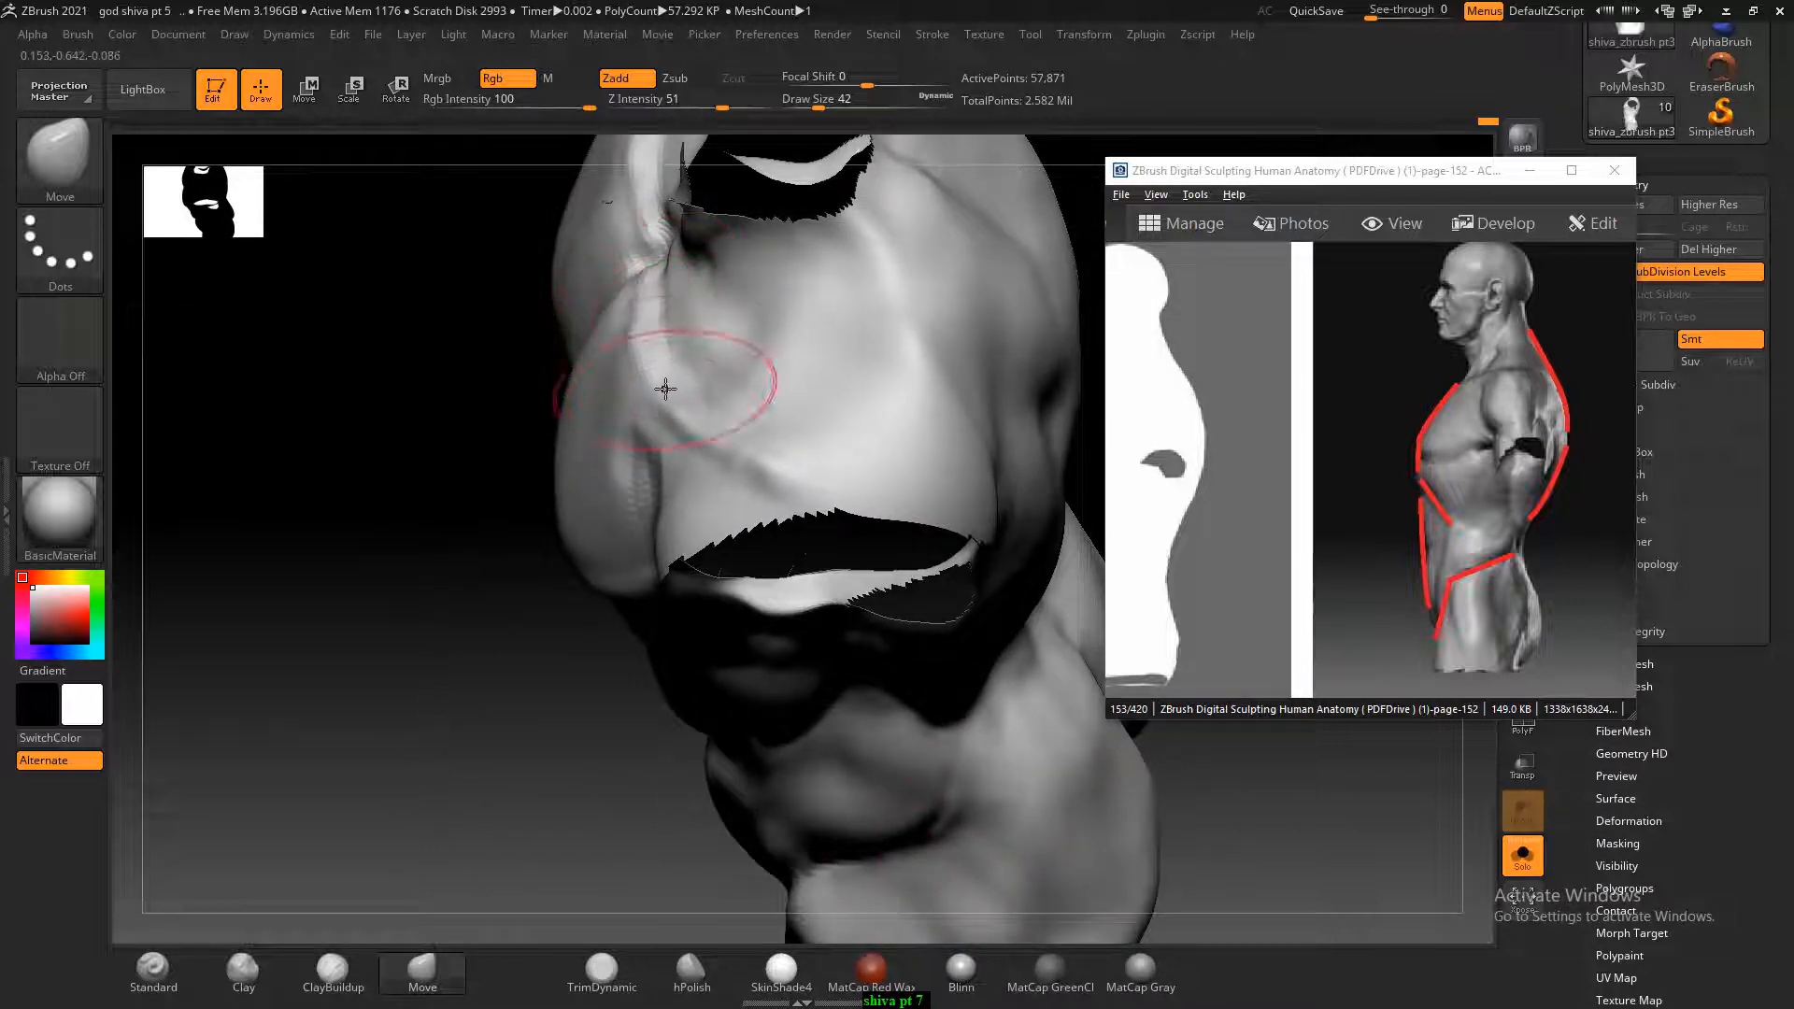
mouse_move(473, 685)
mouse_down()
mouse_move(449, 725)
mouse_move(448, 689)
mouse_up()
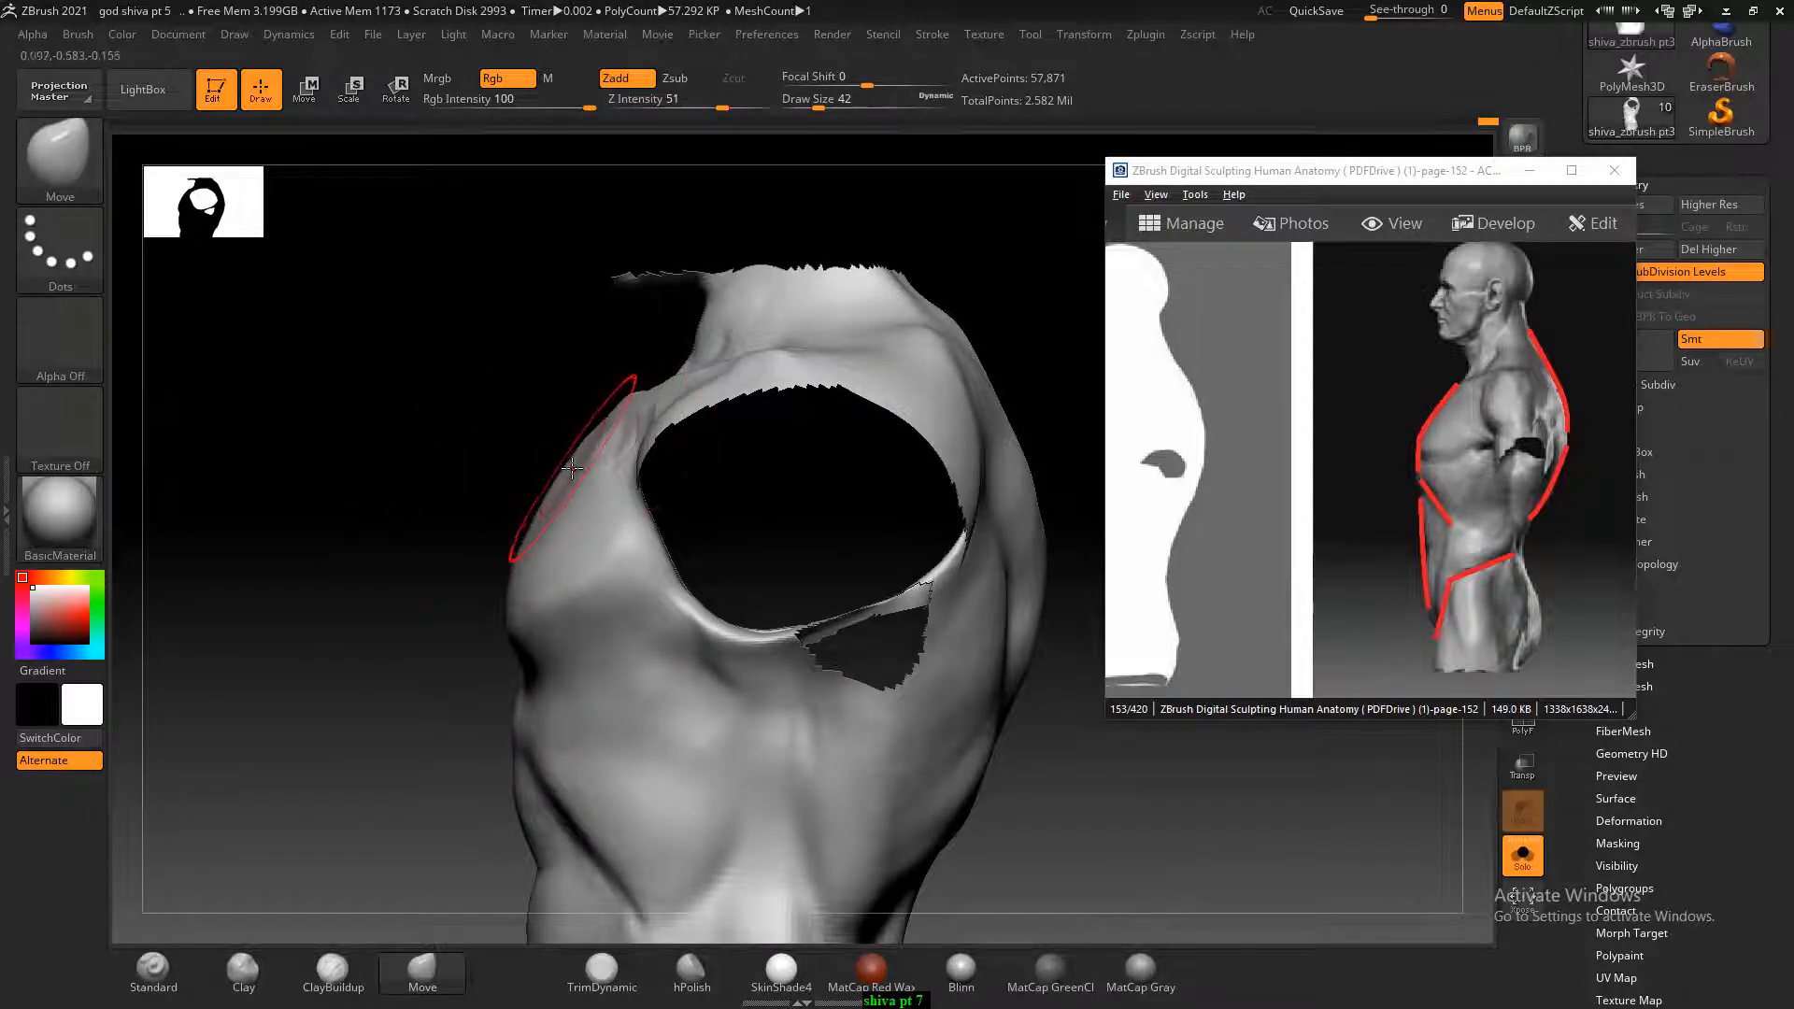
key(shift)
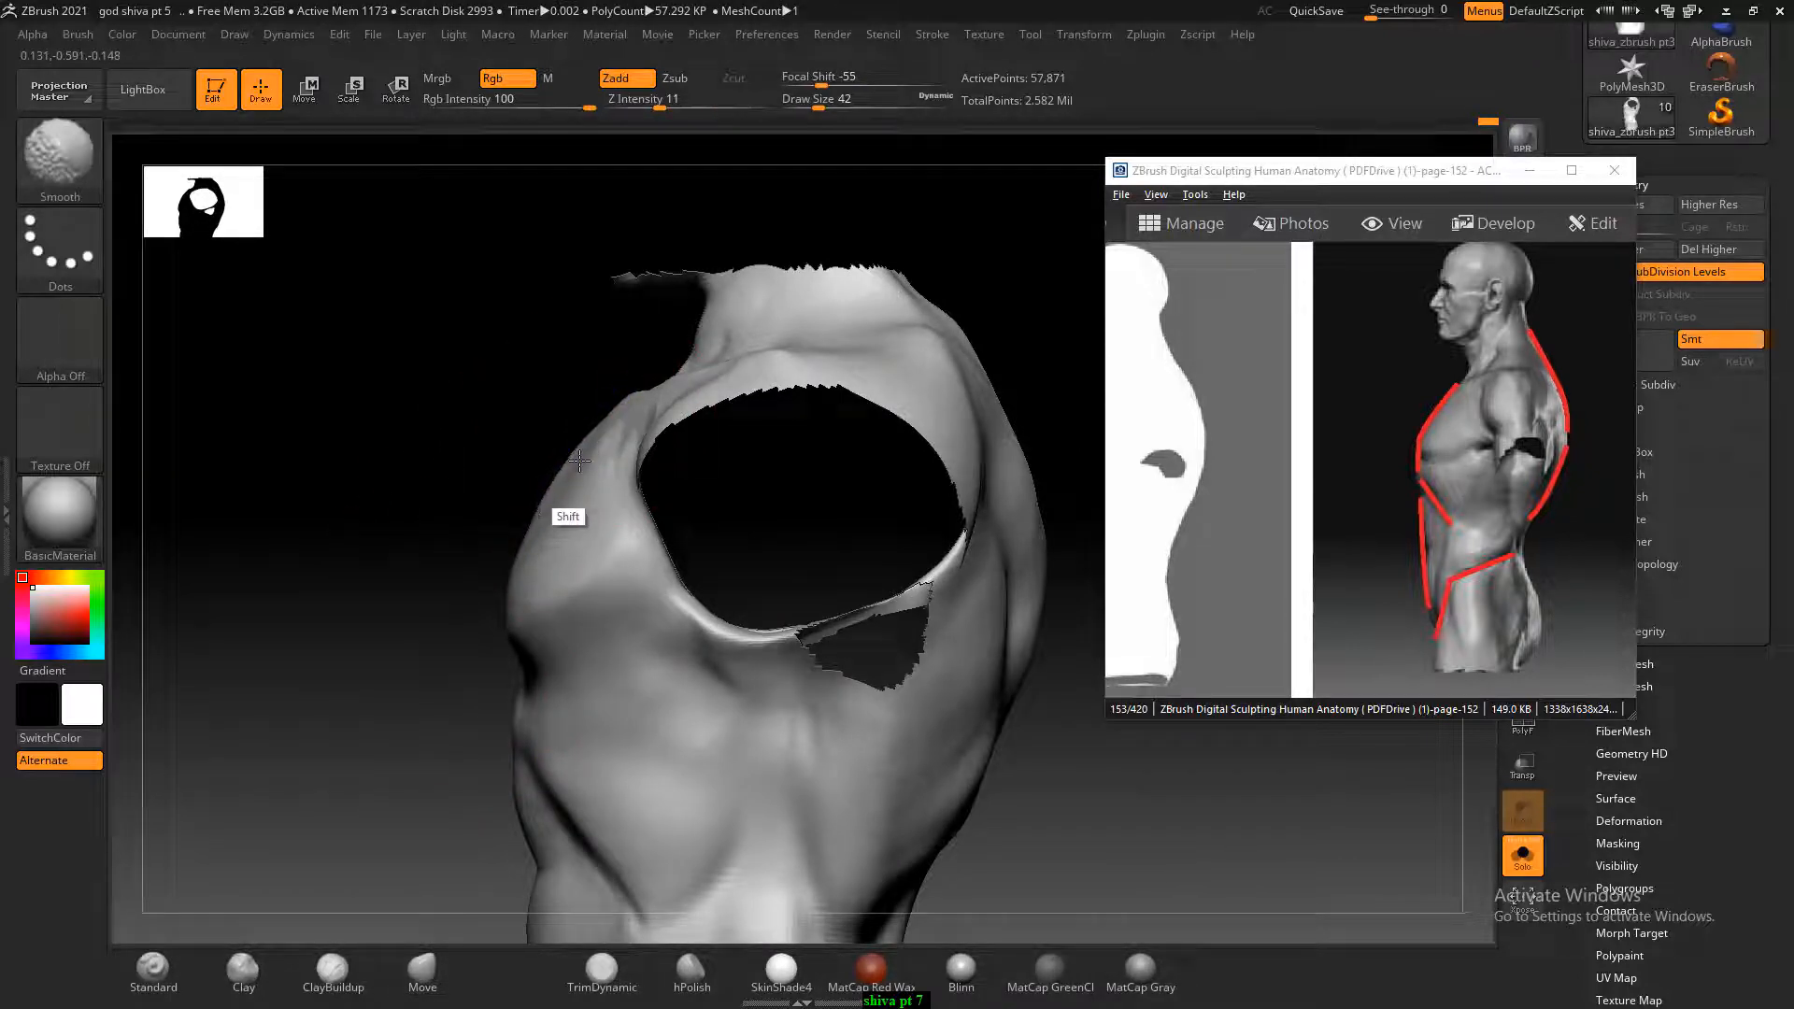
mouse_move(579, 459)
shift+mouse_down()
mouse_move(525, 510)
mouse_move(595, 427)
shift+mouse_up()
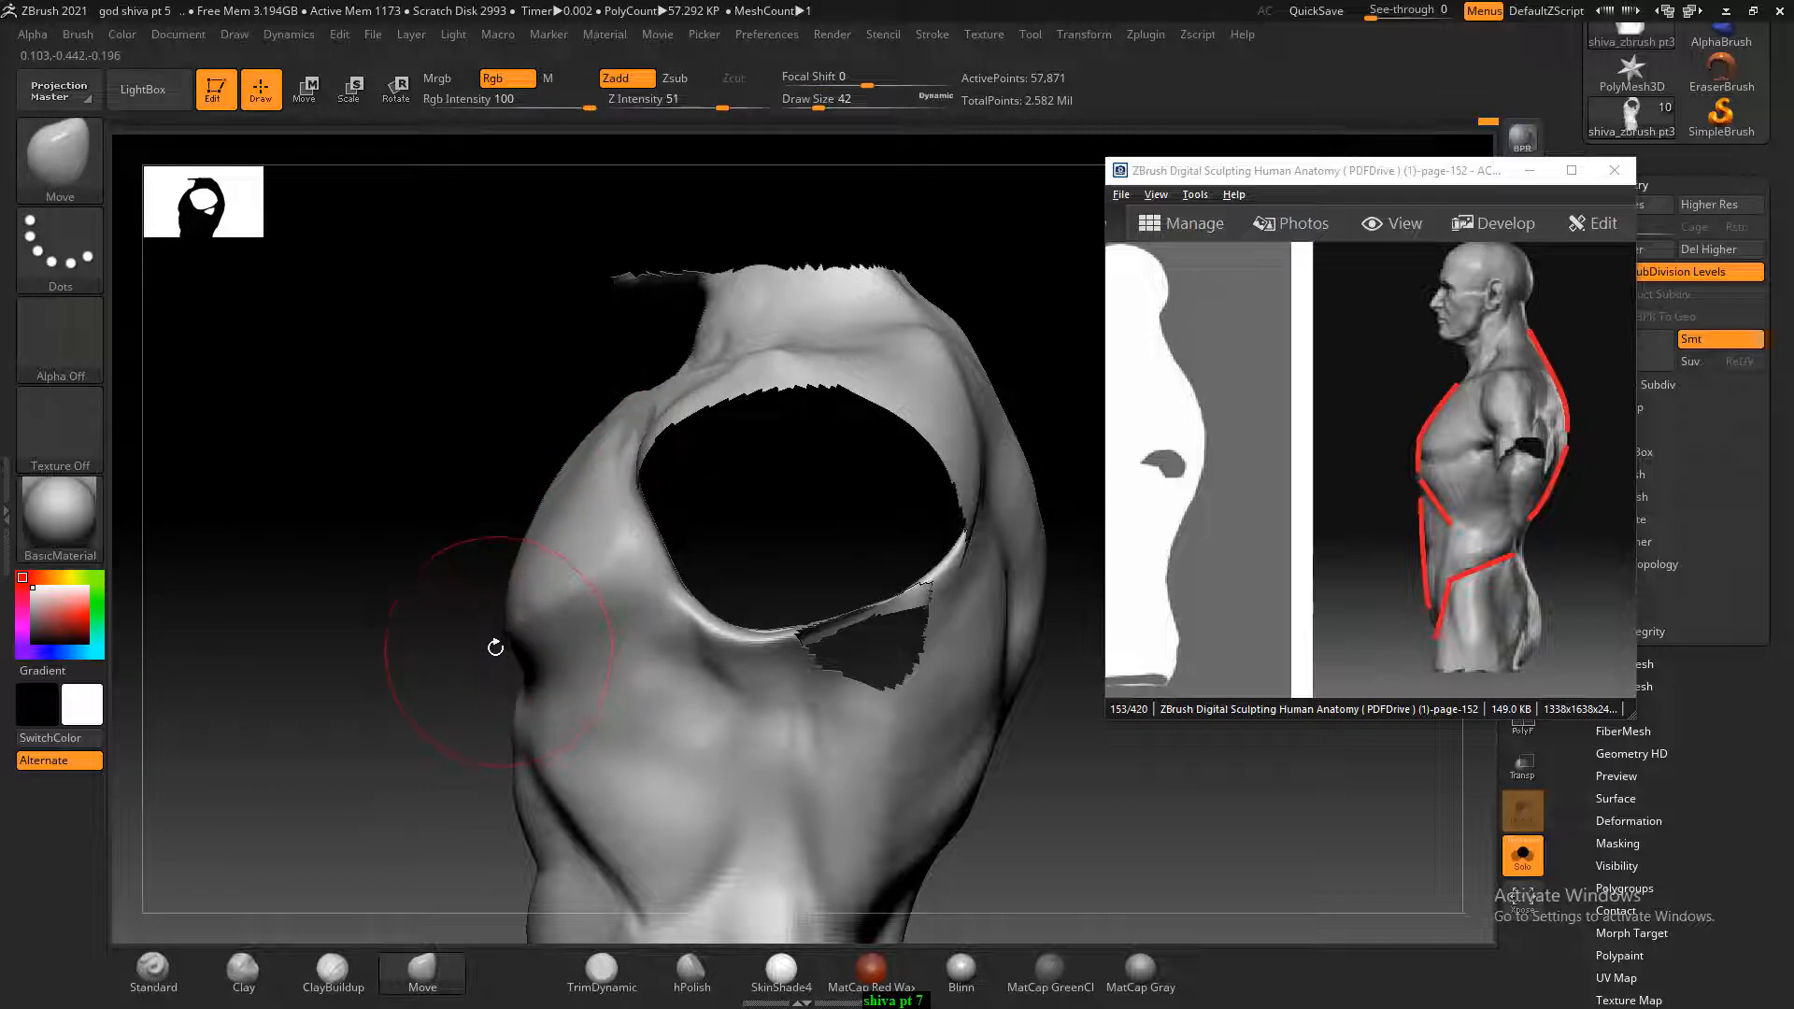
mouse_move(495, 646)
mouse_down()
mouse_move(453, 501)
mouse_move(524, 638)
mouse_up()
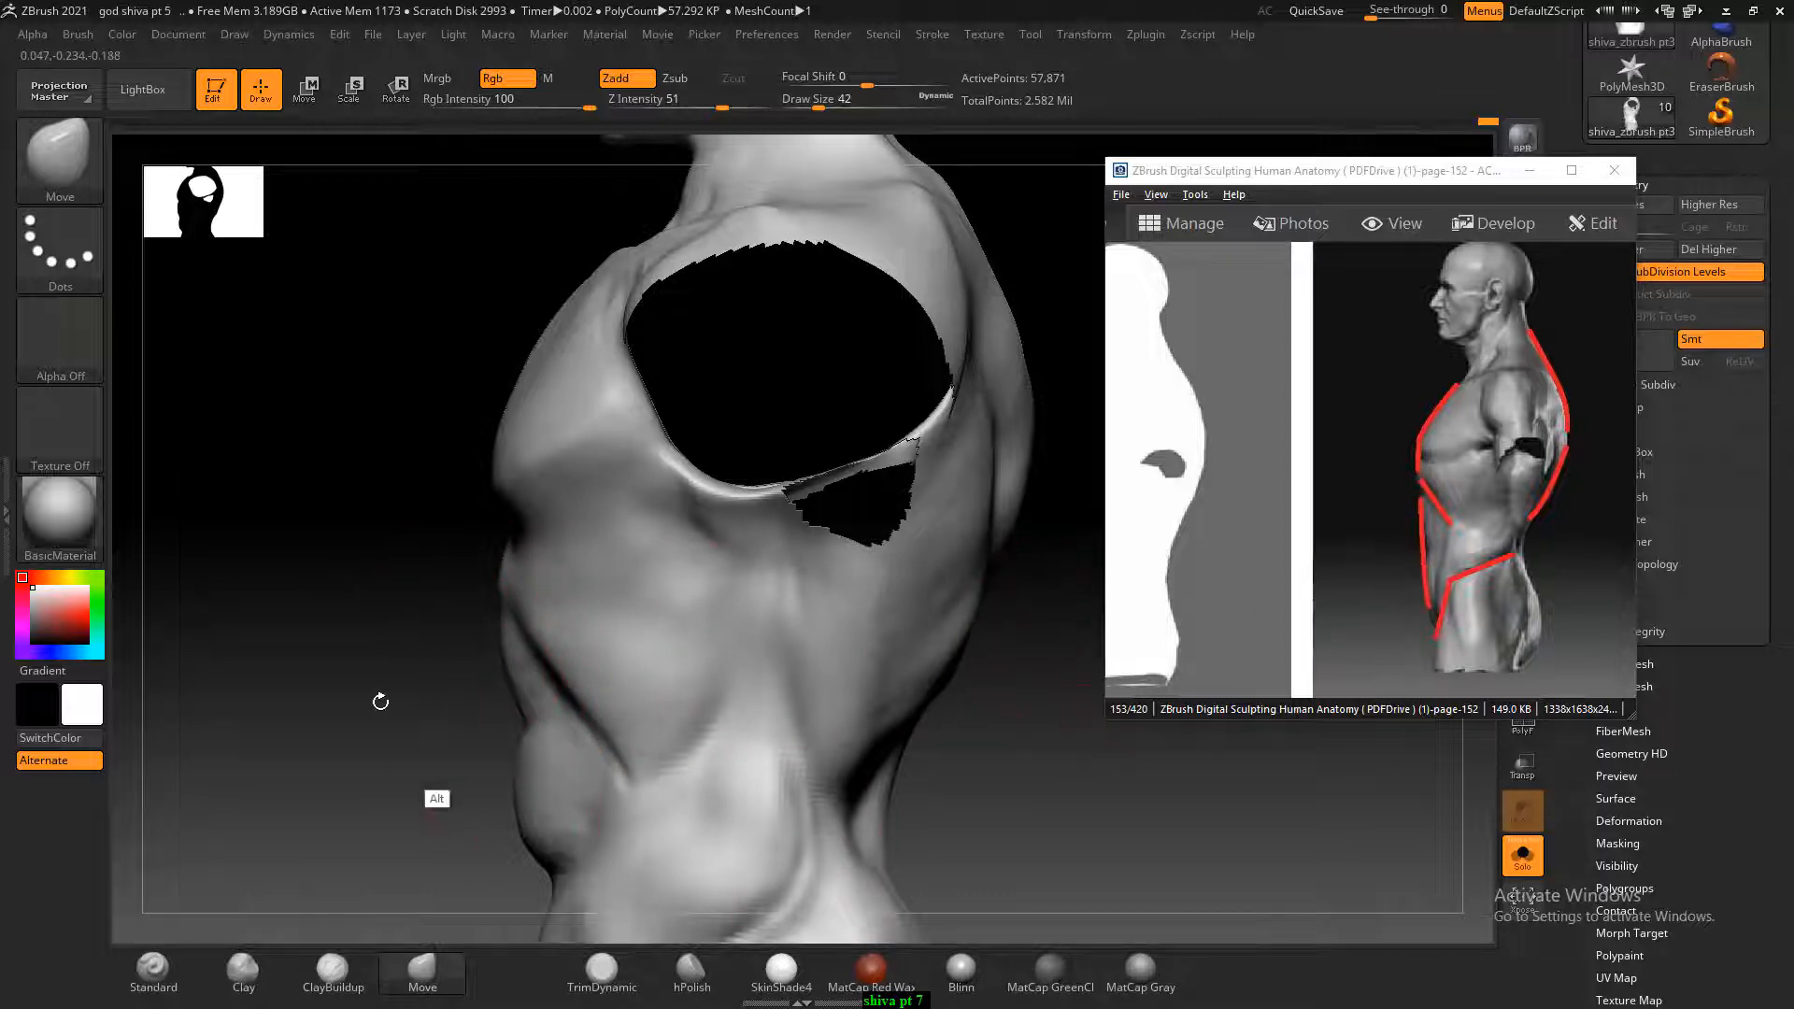
Reshape the crease between flank and hip with the Move brush, lowering and rounding the flank's bottom edge.
mouse_move(380, 701)
mouse_down()
mouse_move(346, 645)
mouse_move(341, 504)
mouse_up()
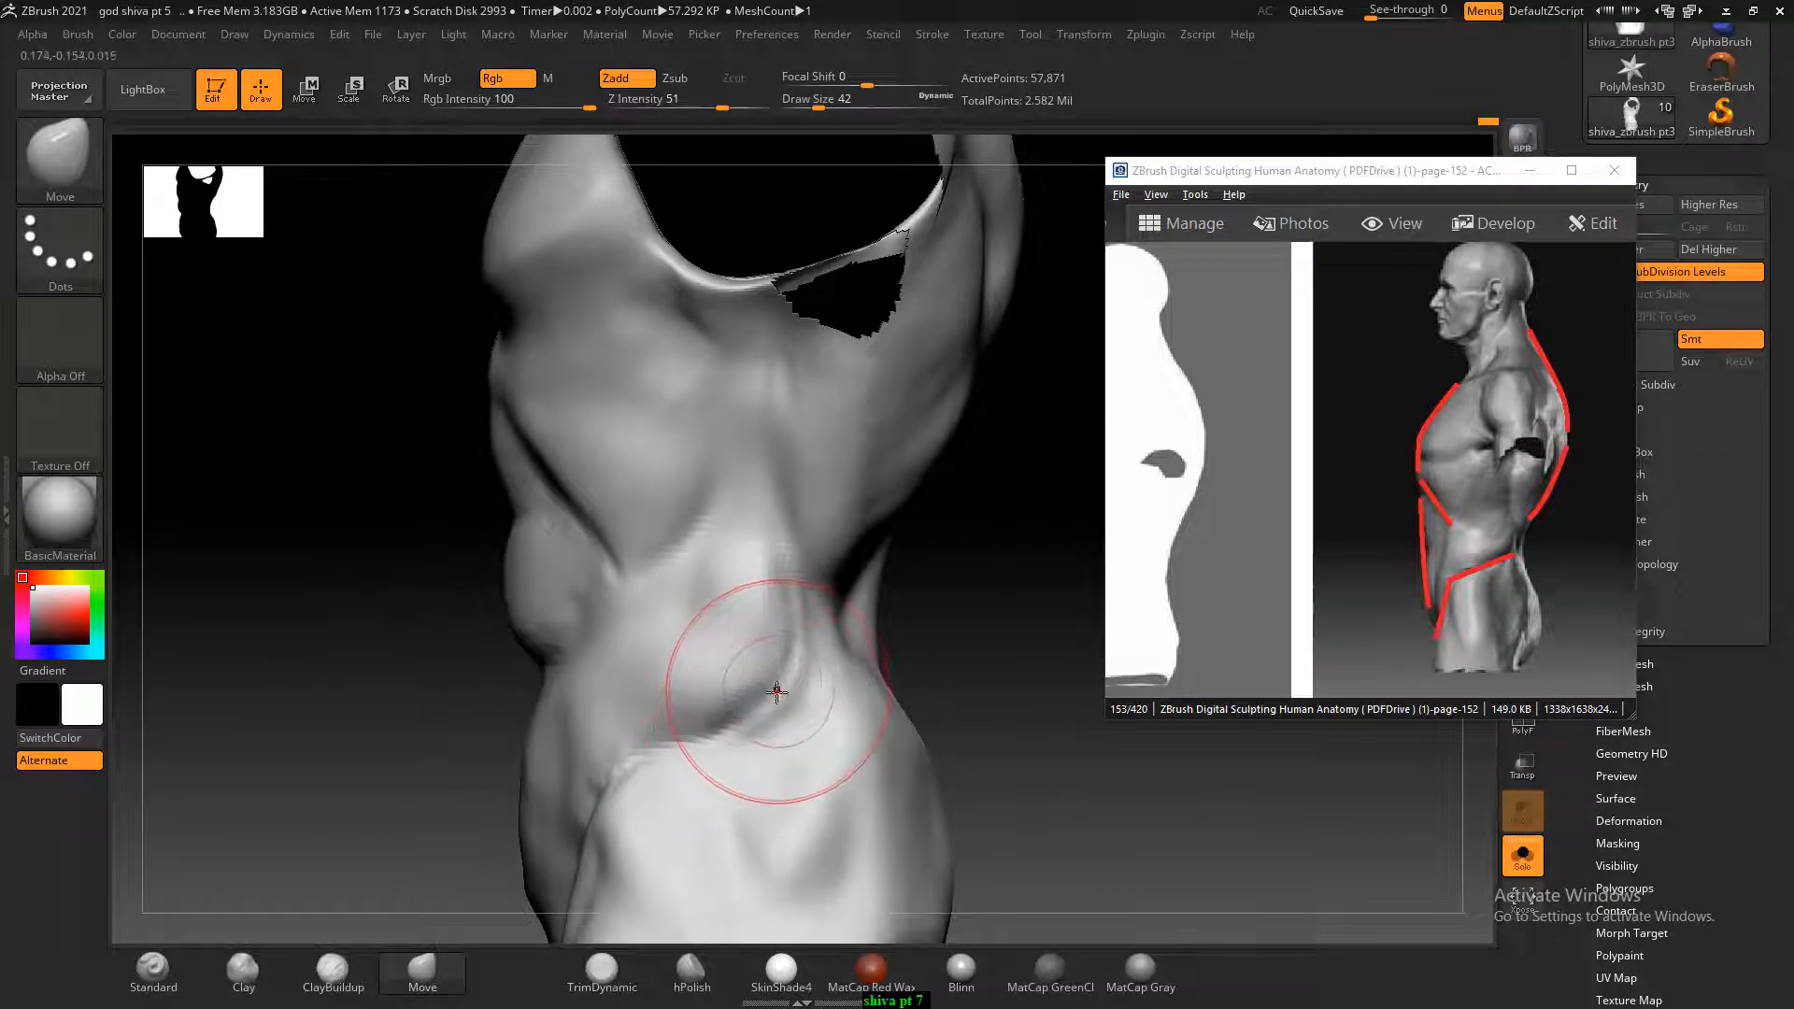
mouse_move(777, 693)
mouse_down()
mouse_move(777, 677)
mouse_move(749, 732)
mouse_move(629, 753)
mouse_move(636, 787)
mouse_up()
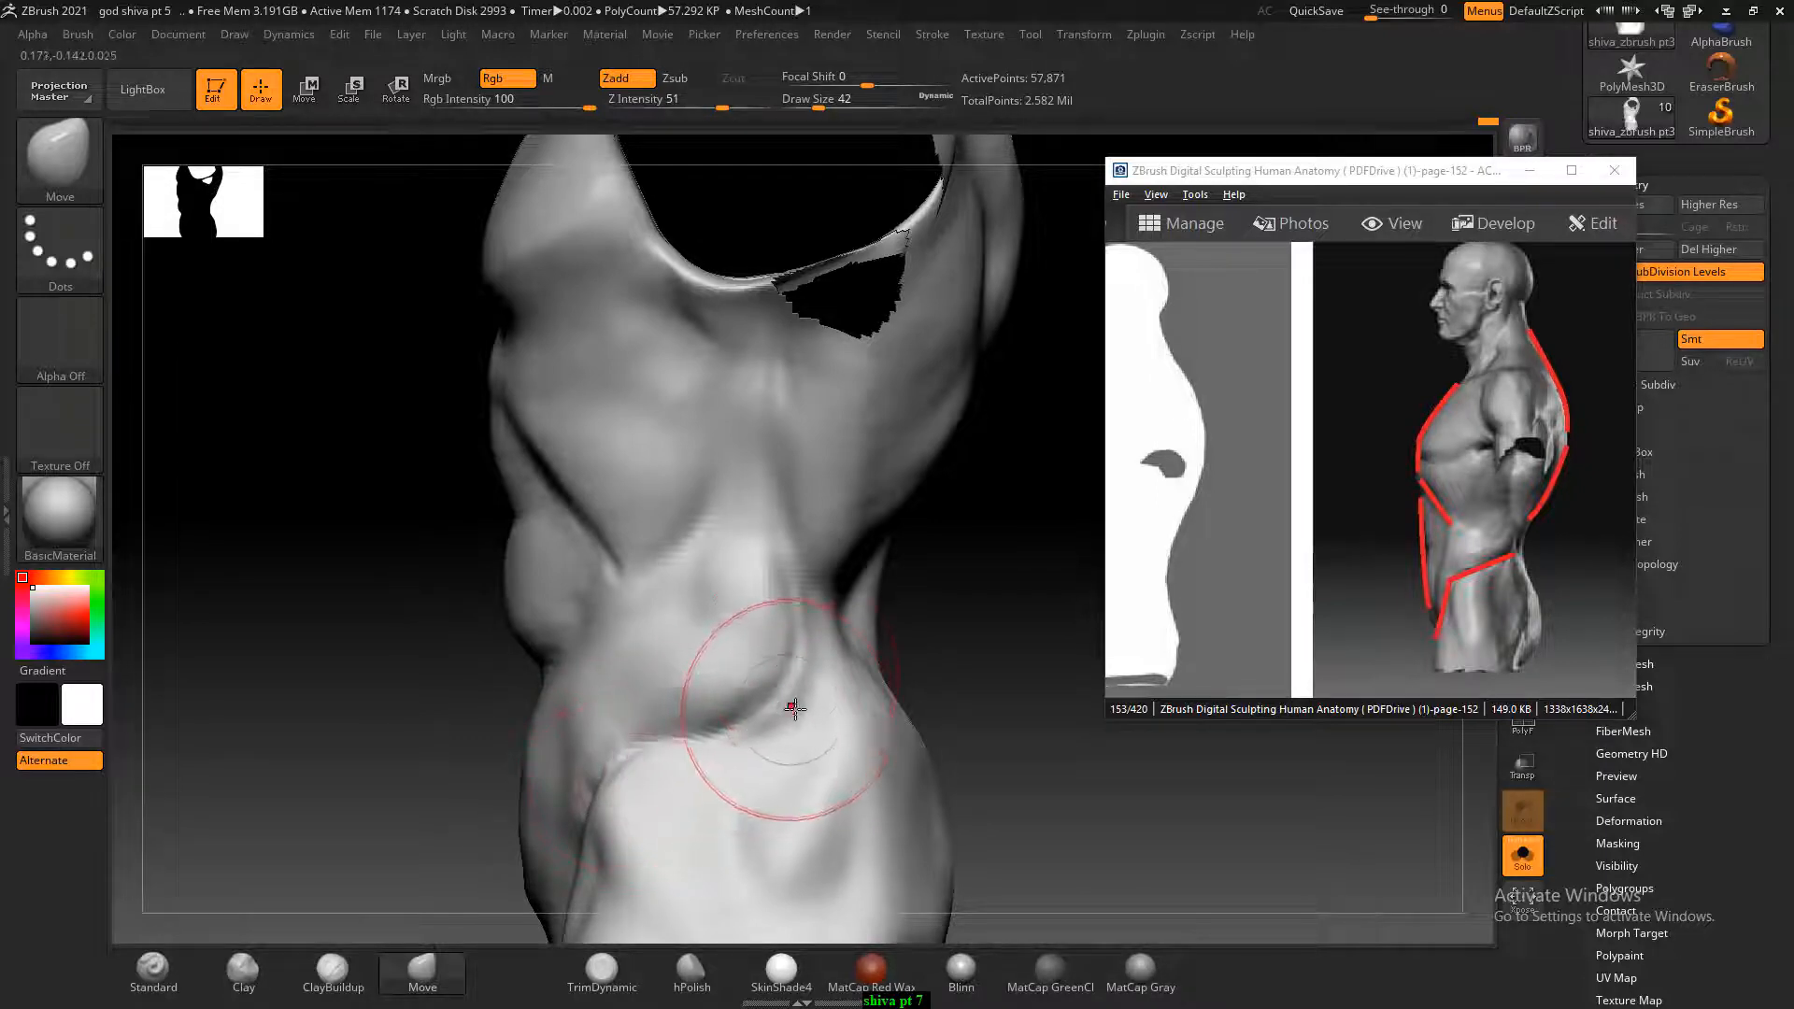
drag(786, 670, 621, 769)
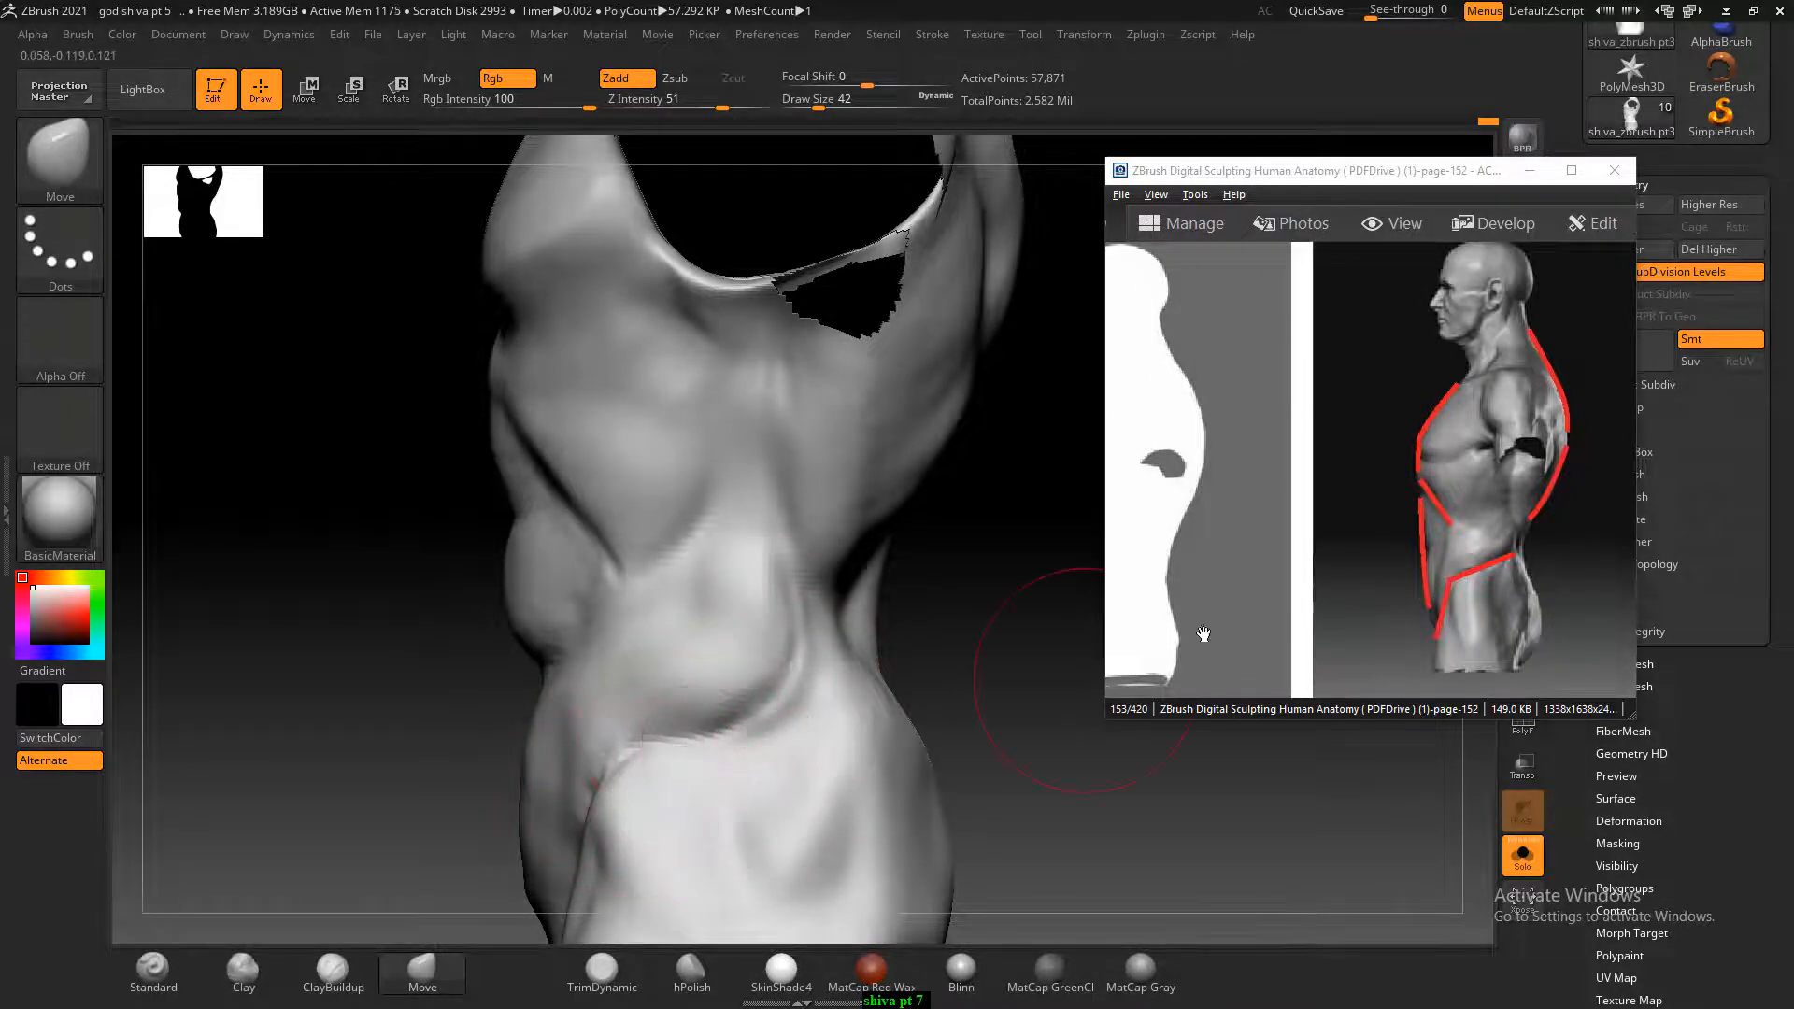
Reshape the torso's back profile from the shoulder blade down to the waist with the Move brush at draw size 50, following the side-view reference.
mouse_move(1037, 584)
mouse_down()
mouse_move(1018, 573)
mouse_move(920, 686)
mouse_up()
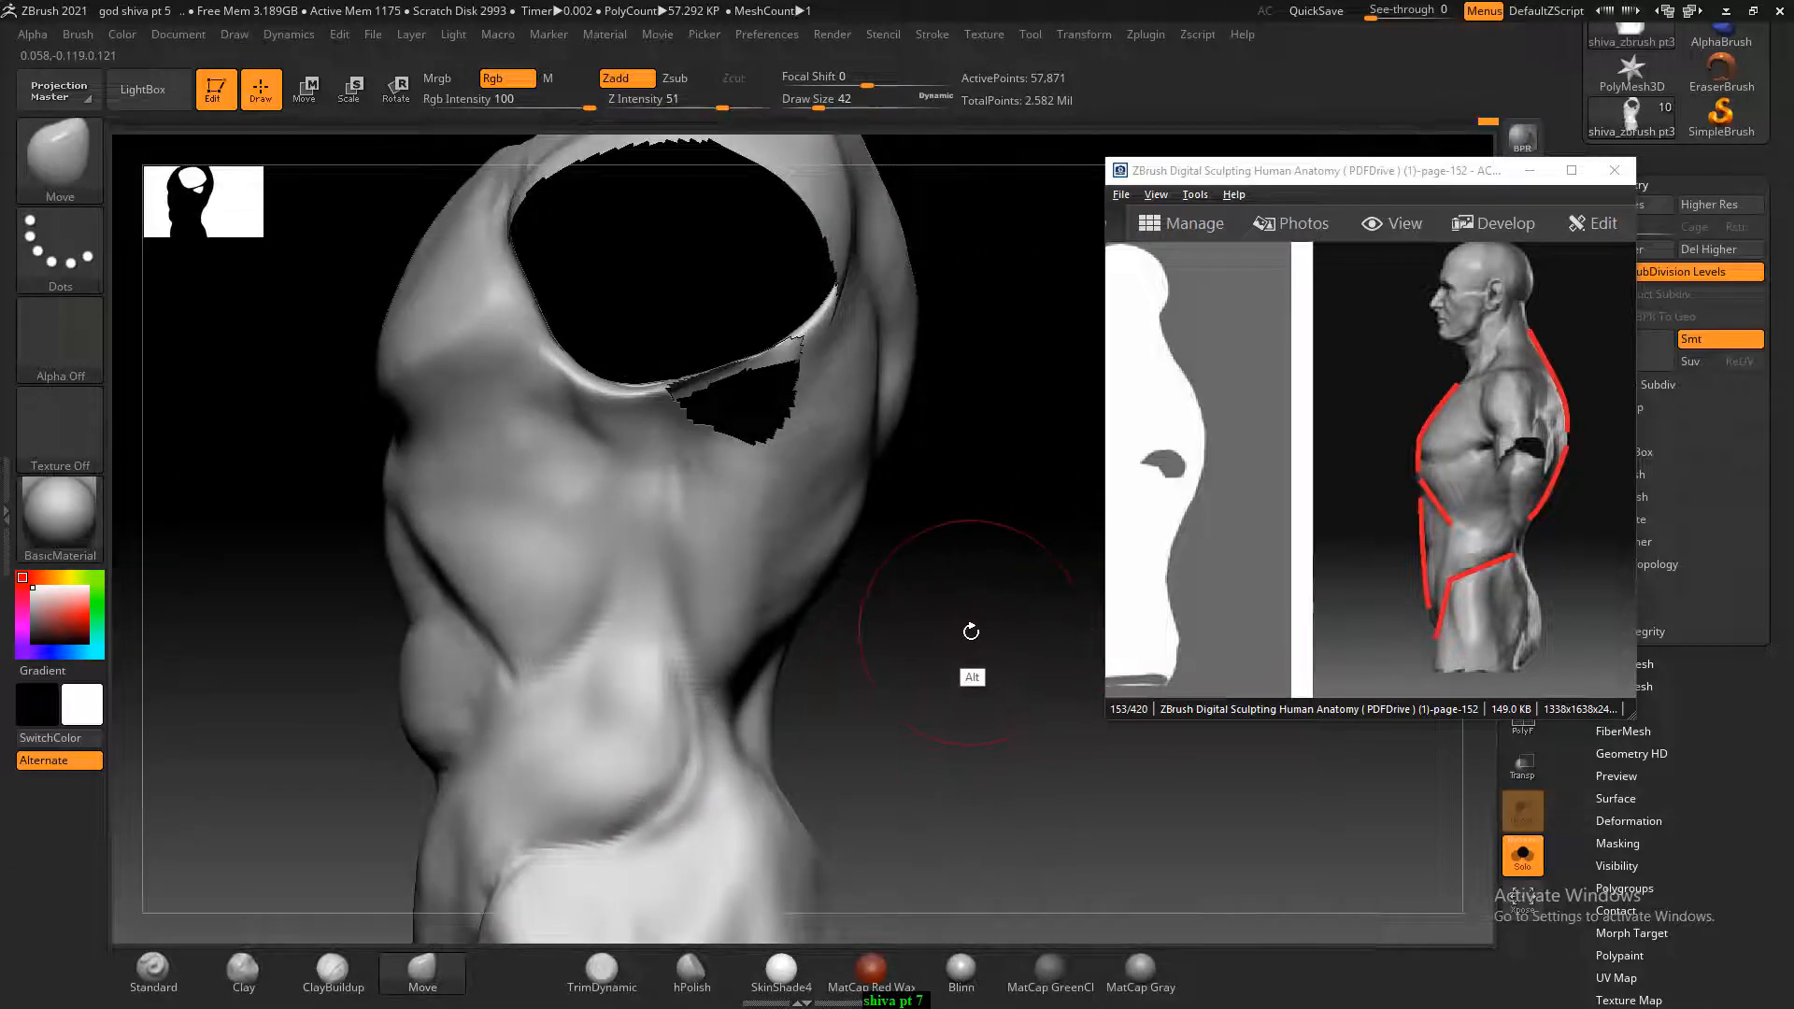
alt+drag(970, 632, 906, 606)
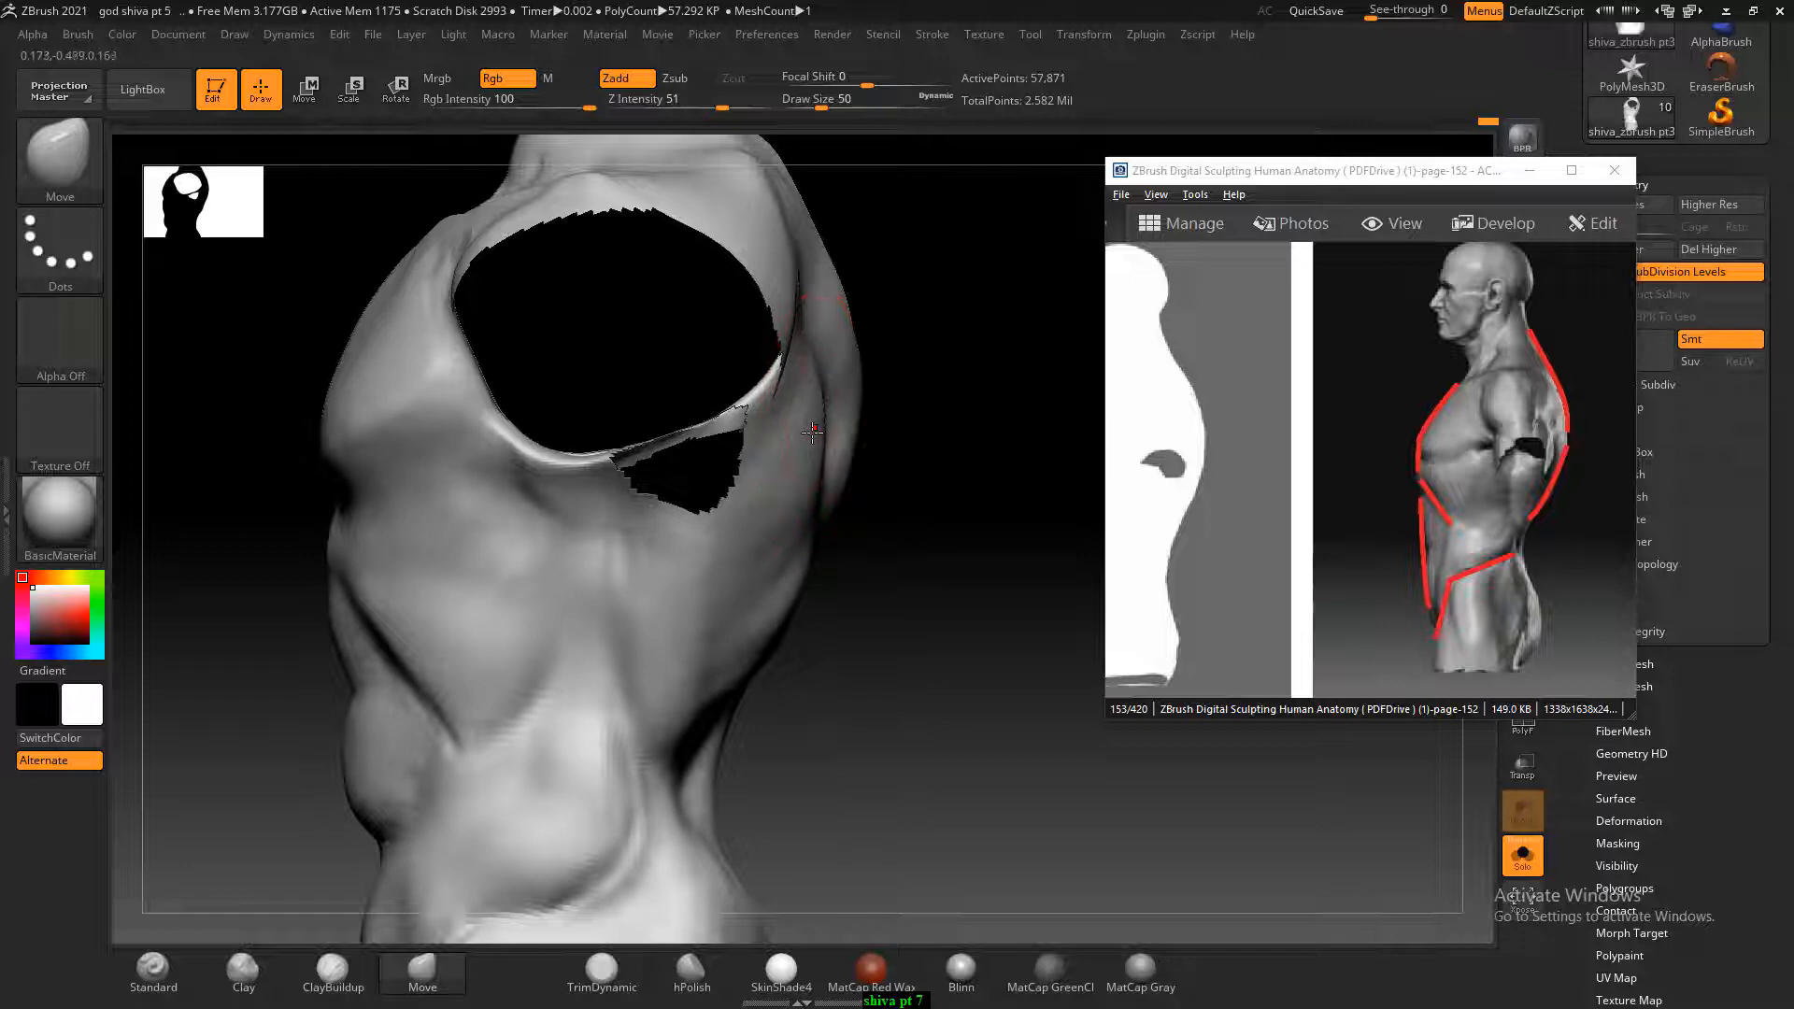
drag(916, 486, 911, 500)
mouse_move(994, 610)
mouse_down()
mouse_move(989, 639)
mouse_move(890, 392)
mouse_up()
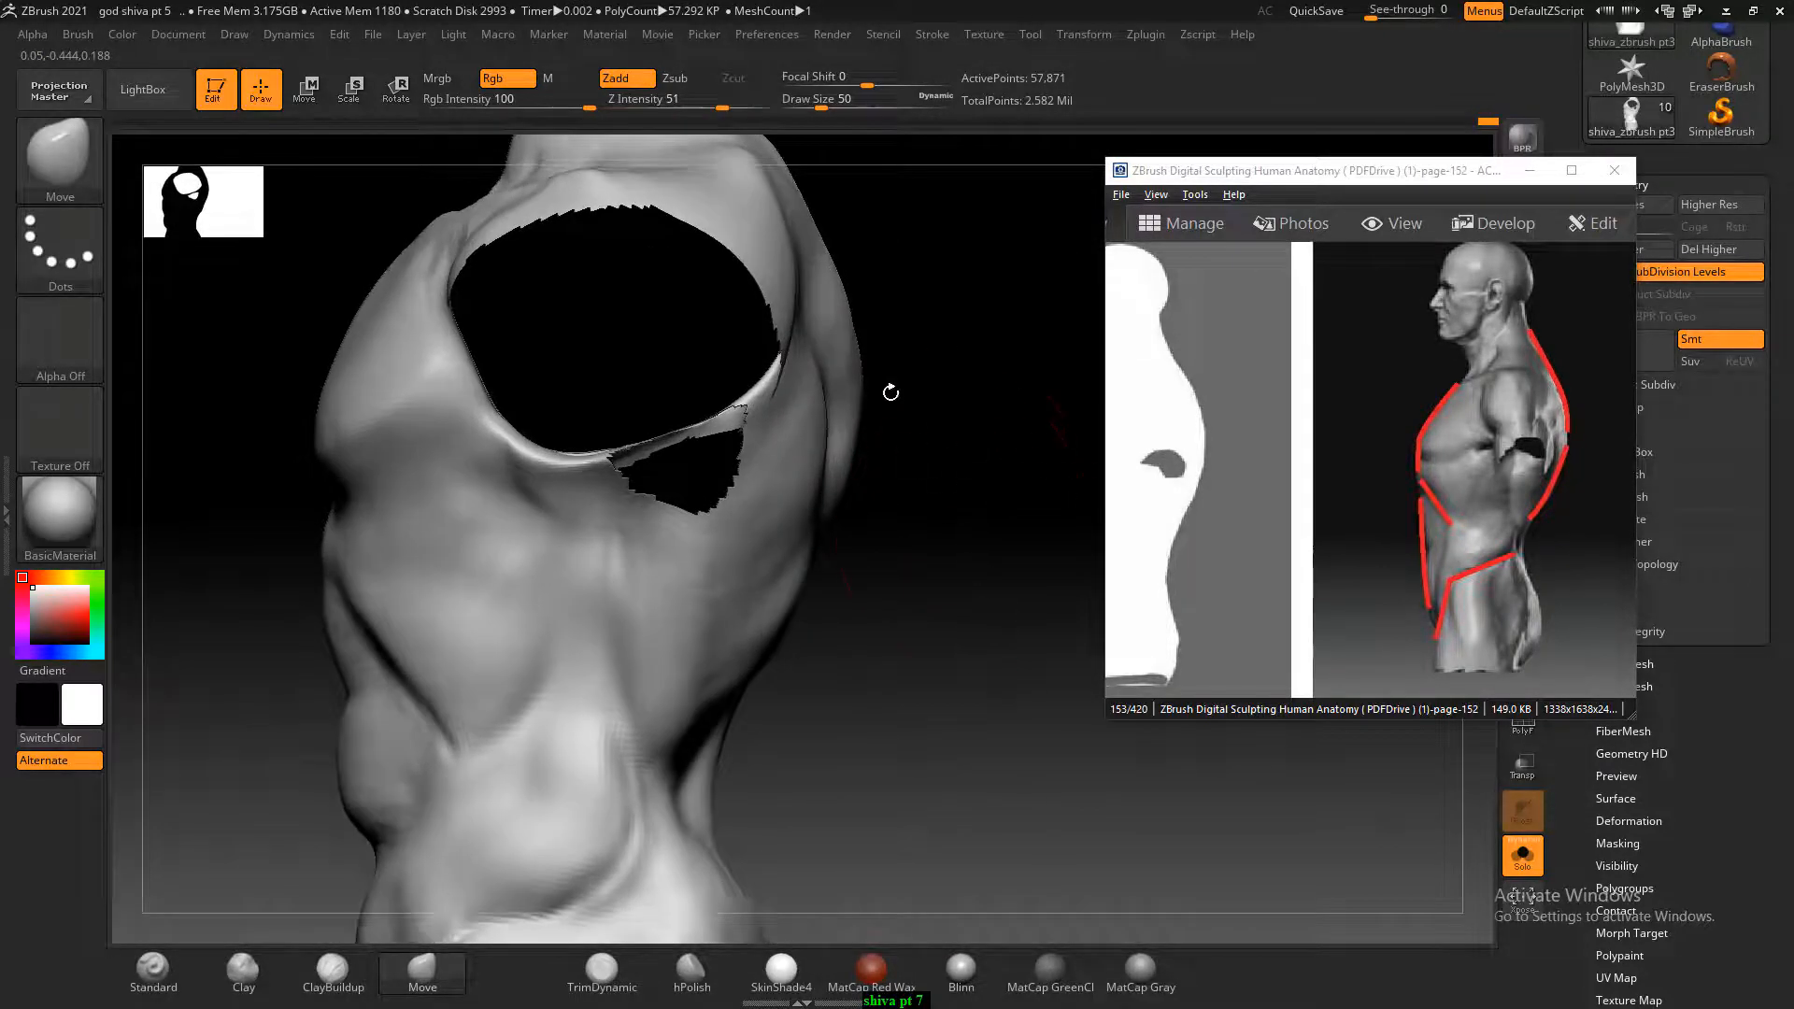
mouse_move(854, 276)
mouse_down()
mouse_move(977, 393)
mouse_move(532, 752)
mouse_move(601, 592)
mouse_move(934, 556)
mouse_up()
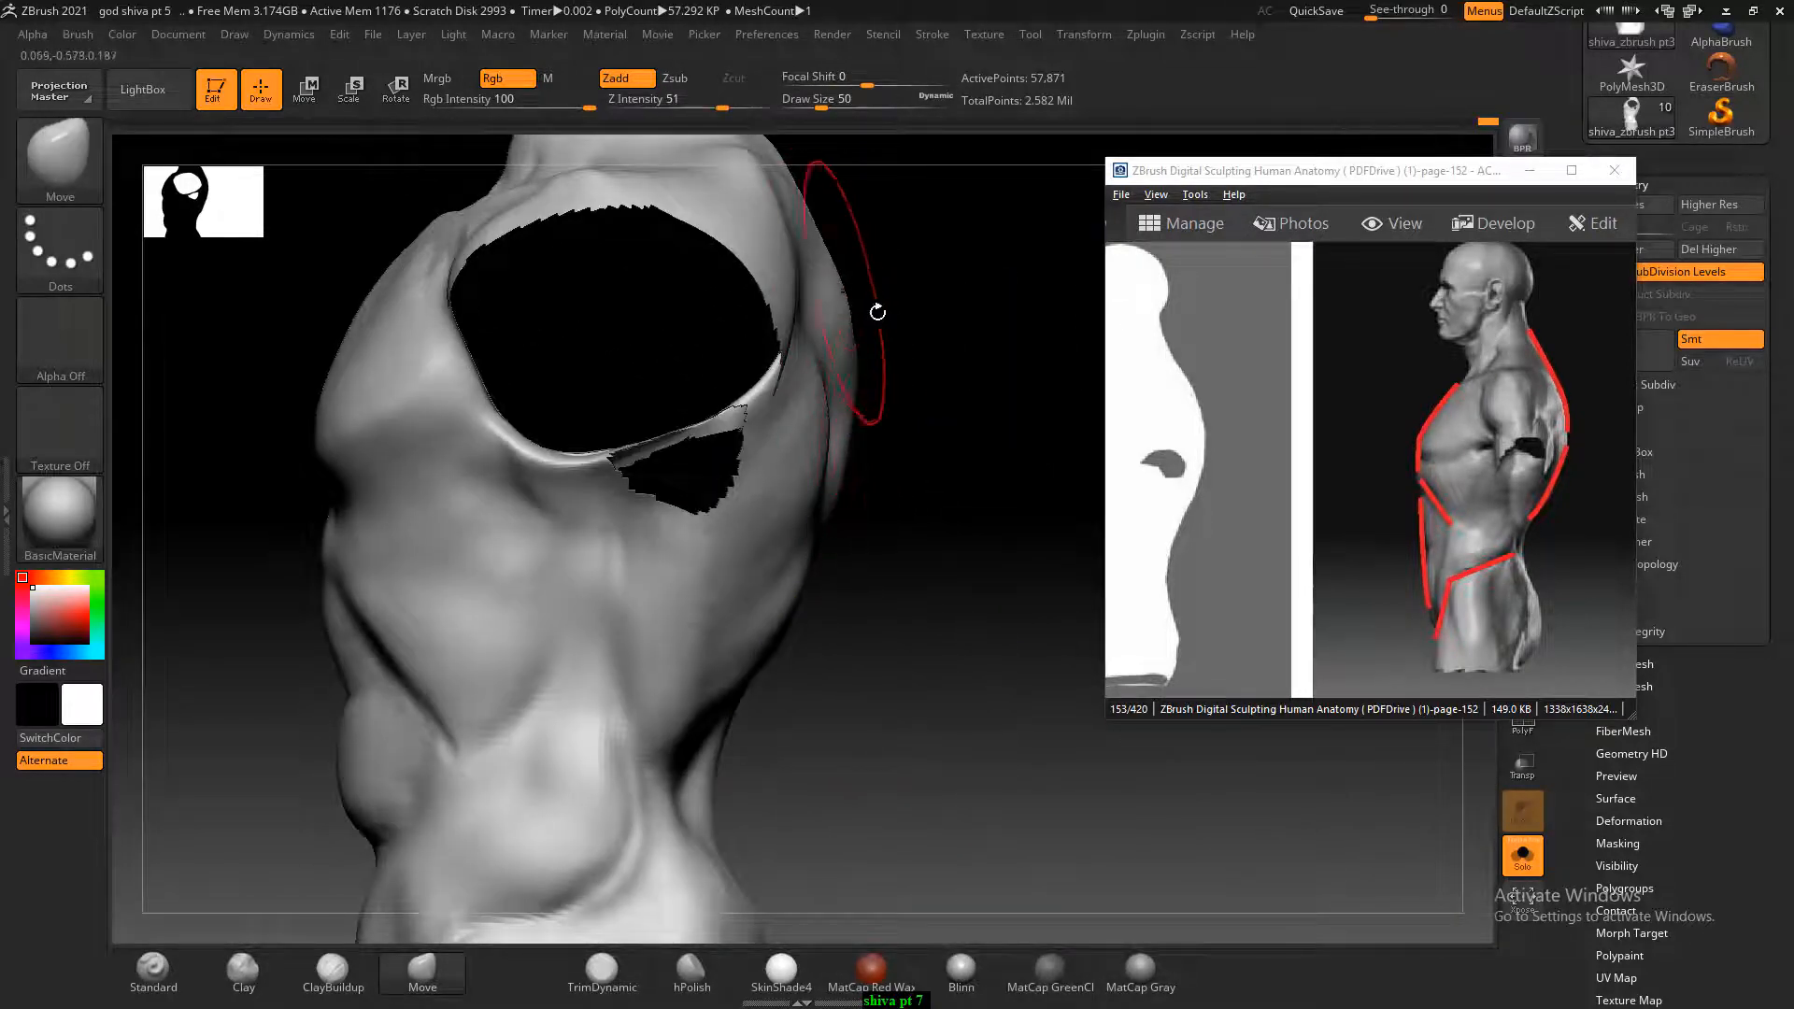
drag(873, 304, 871, 345)
mouse_move(822, 659)
mouse_down()
mouse_move(869, 608)
mouse_move(810, 528)
mouse_up()
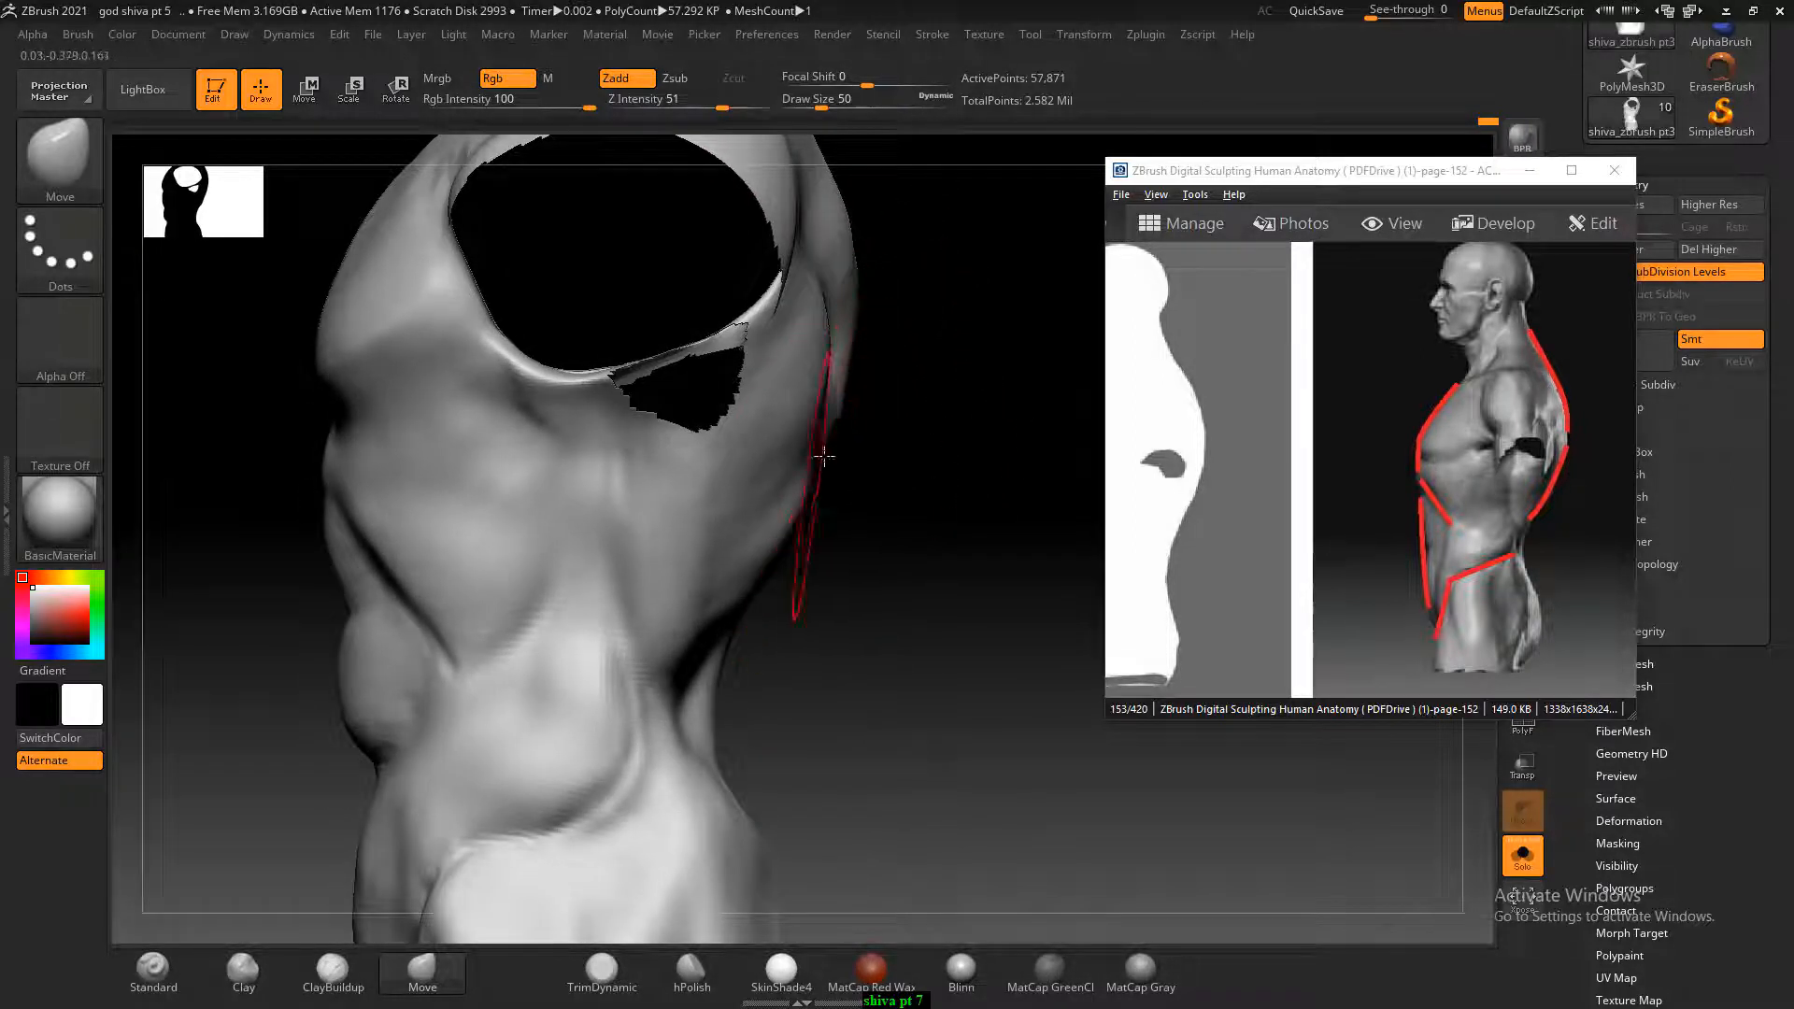
mouse_move(834, 385)
mouse_down()
mouse_move(901, 361)
mouse_move(849, 392)
mouse_move(903, 522)
mouse_move(867, 580)
mouse_up()
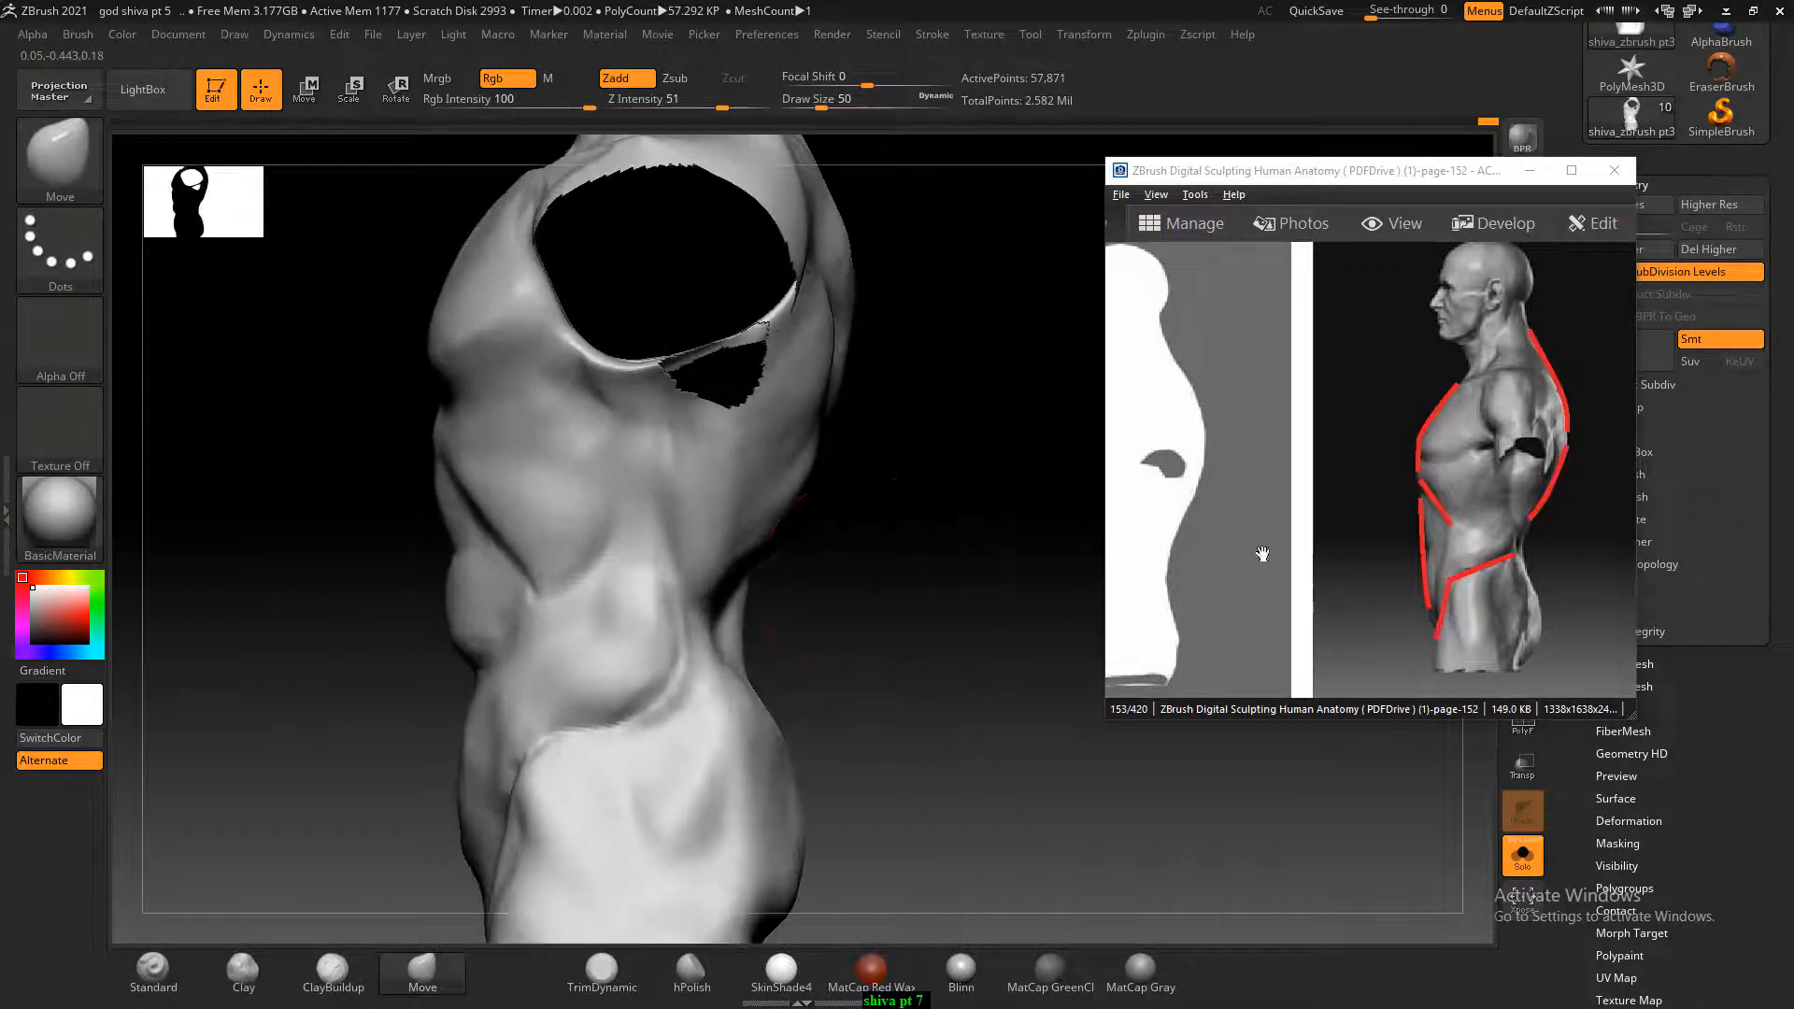
Enlarge the silhouette thumbnail to size 512 and bring up the side-view silhouette reference to compare it with the whole torso.
key(F5)
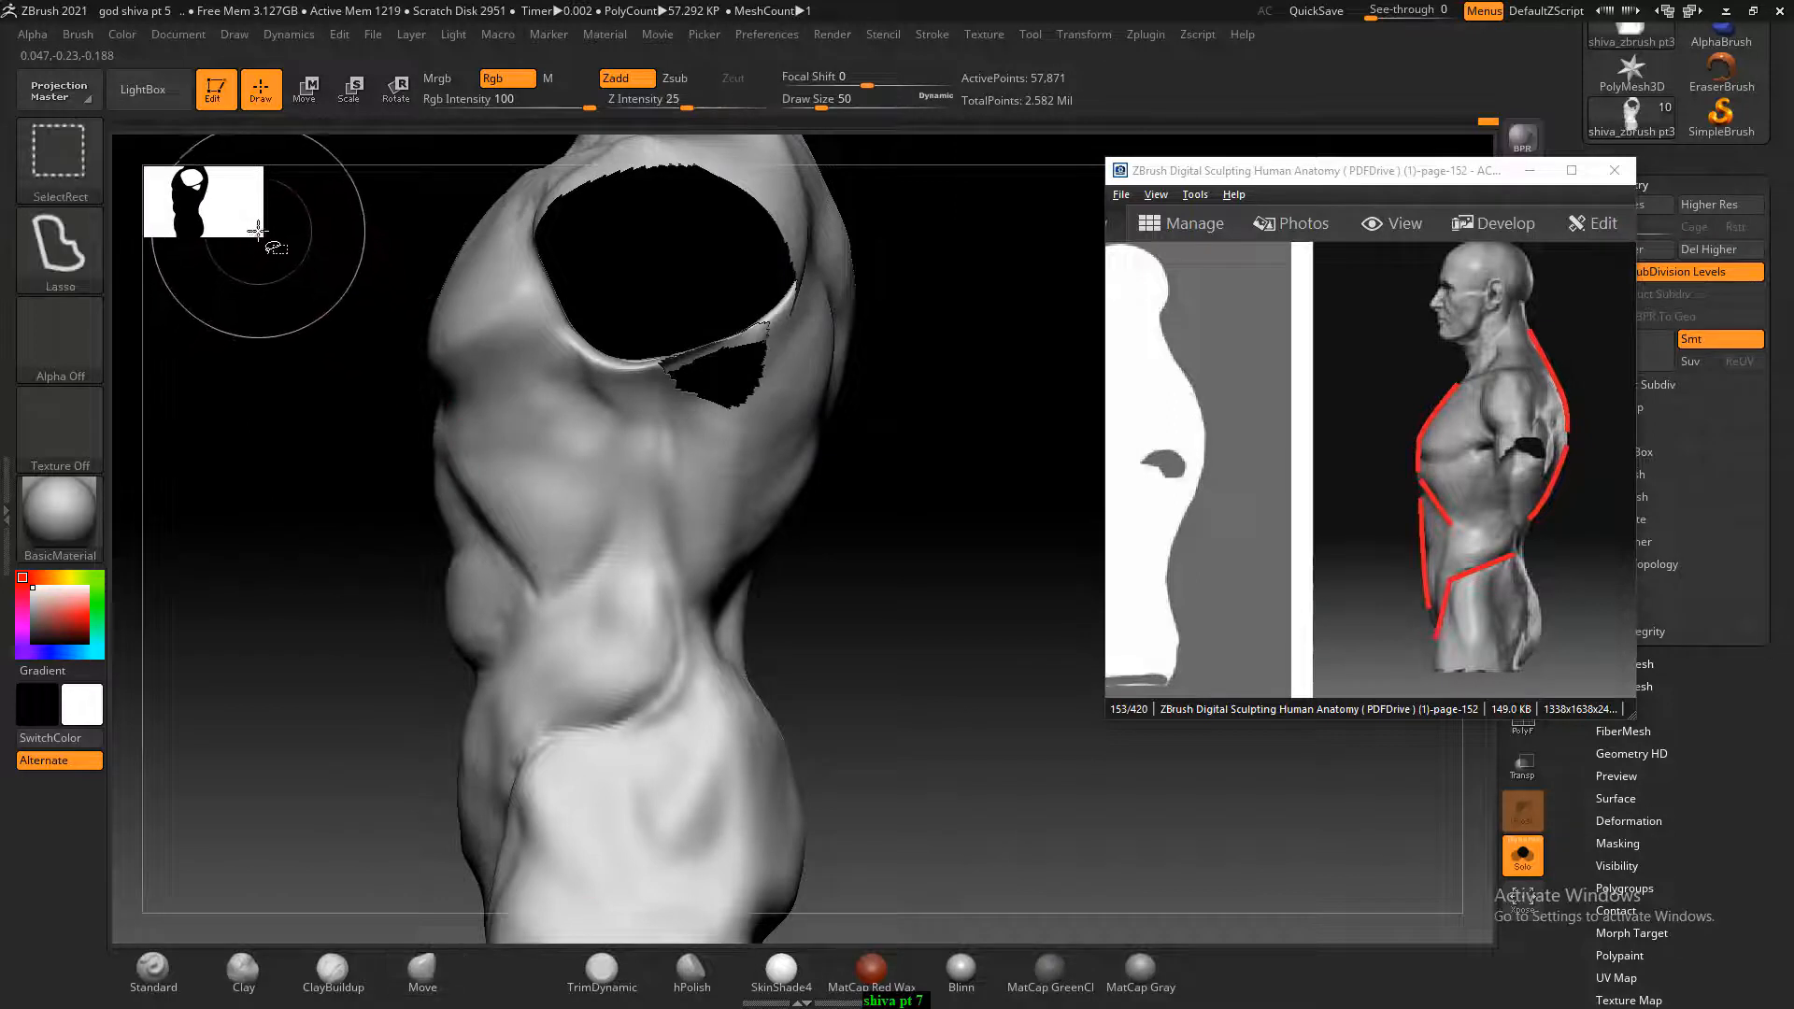
key(shift)
drag(260, 235, 645, 592)
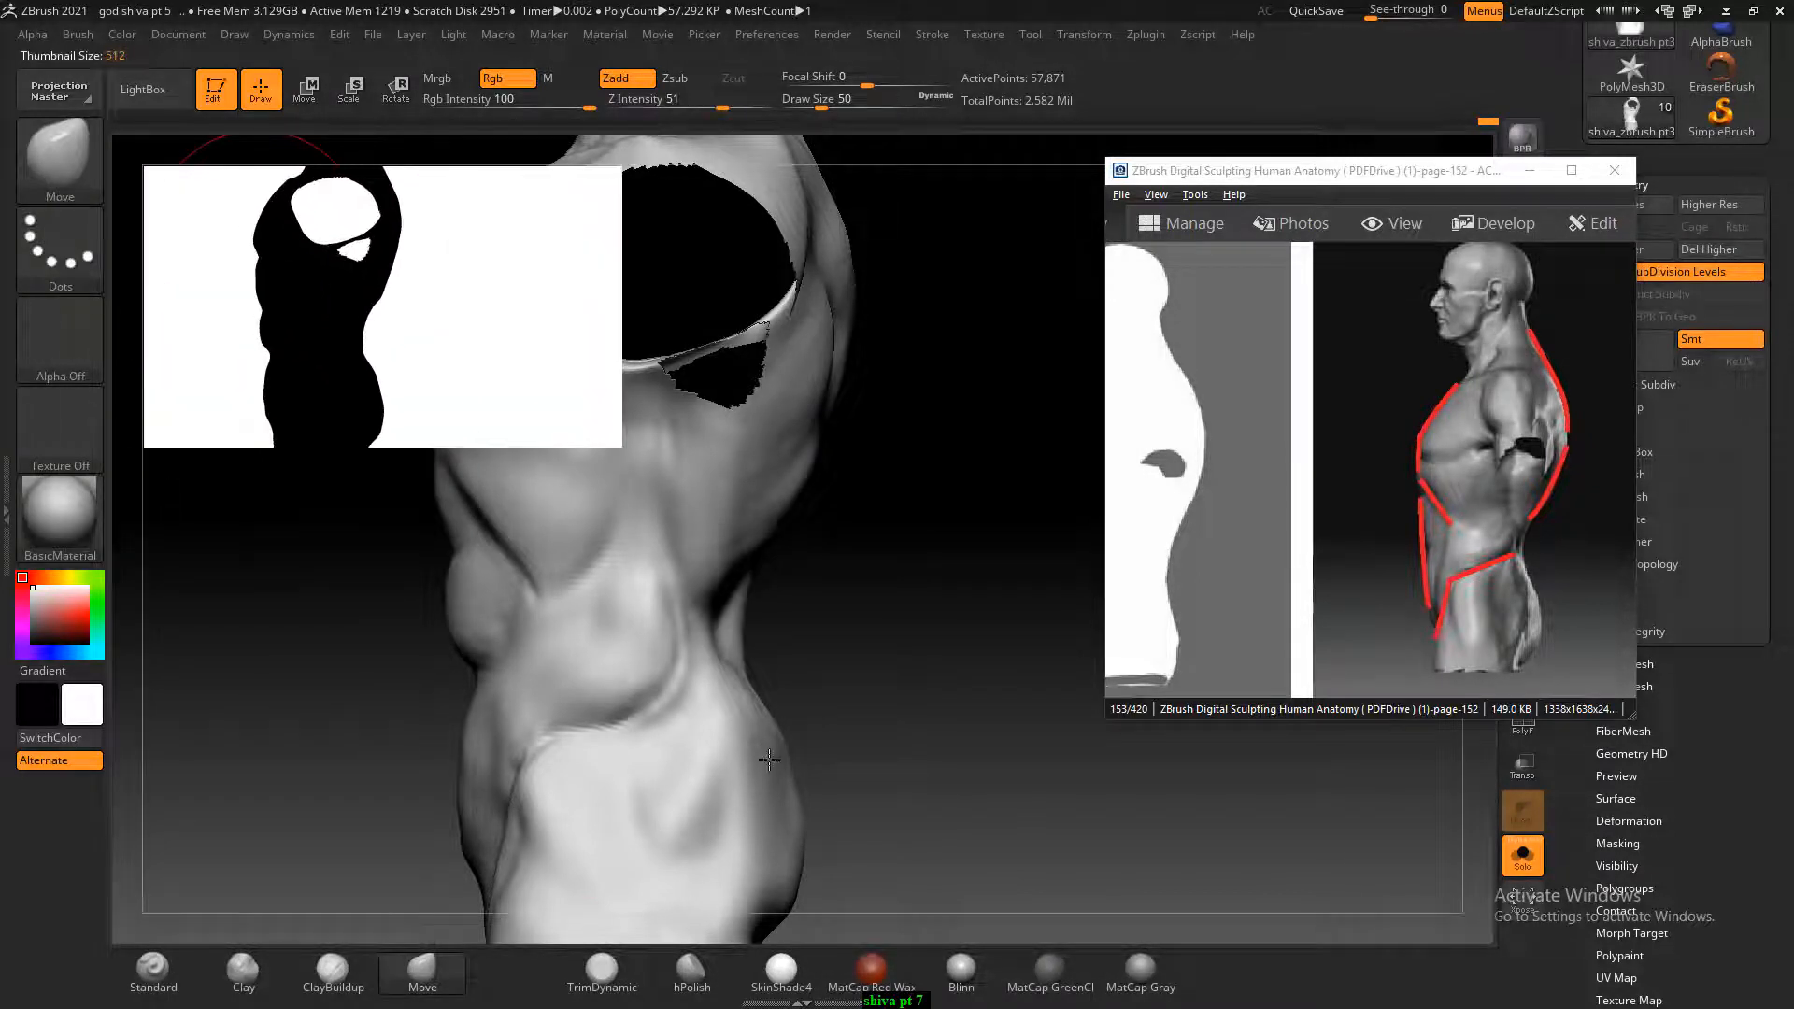
drag(1299, 553, 1452, 510)
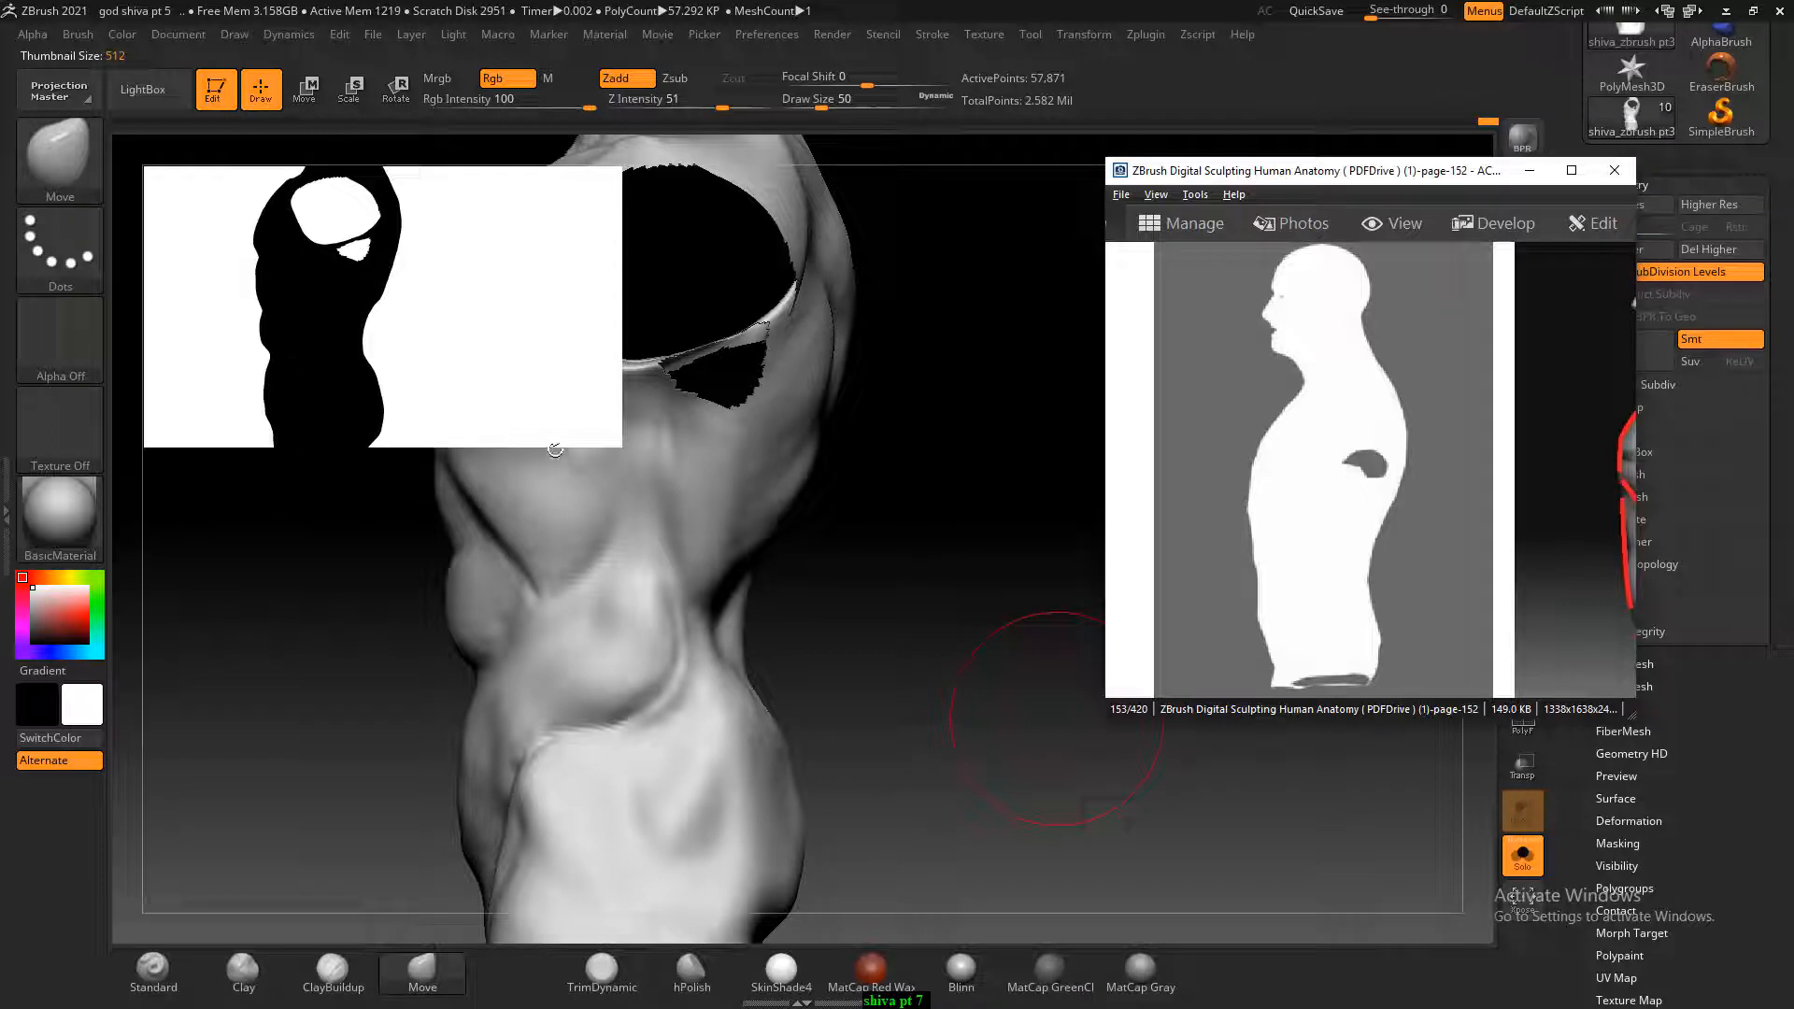
click(869, 617)
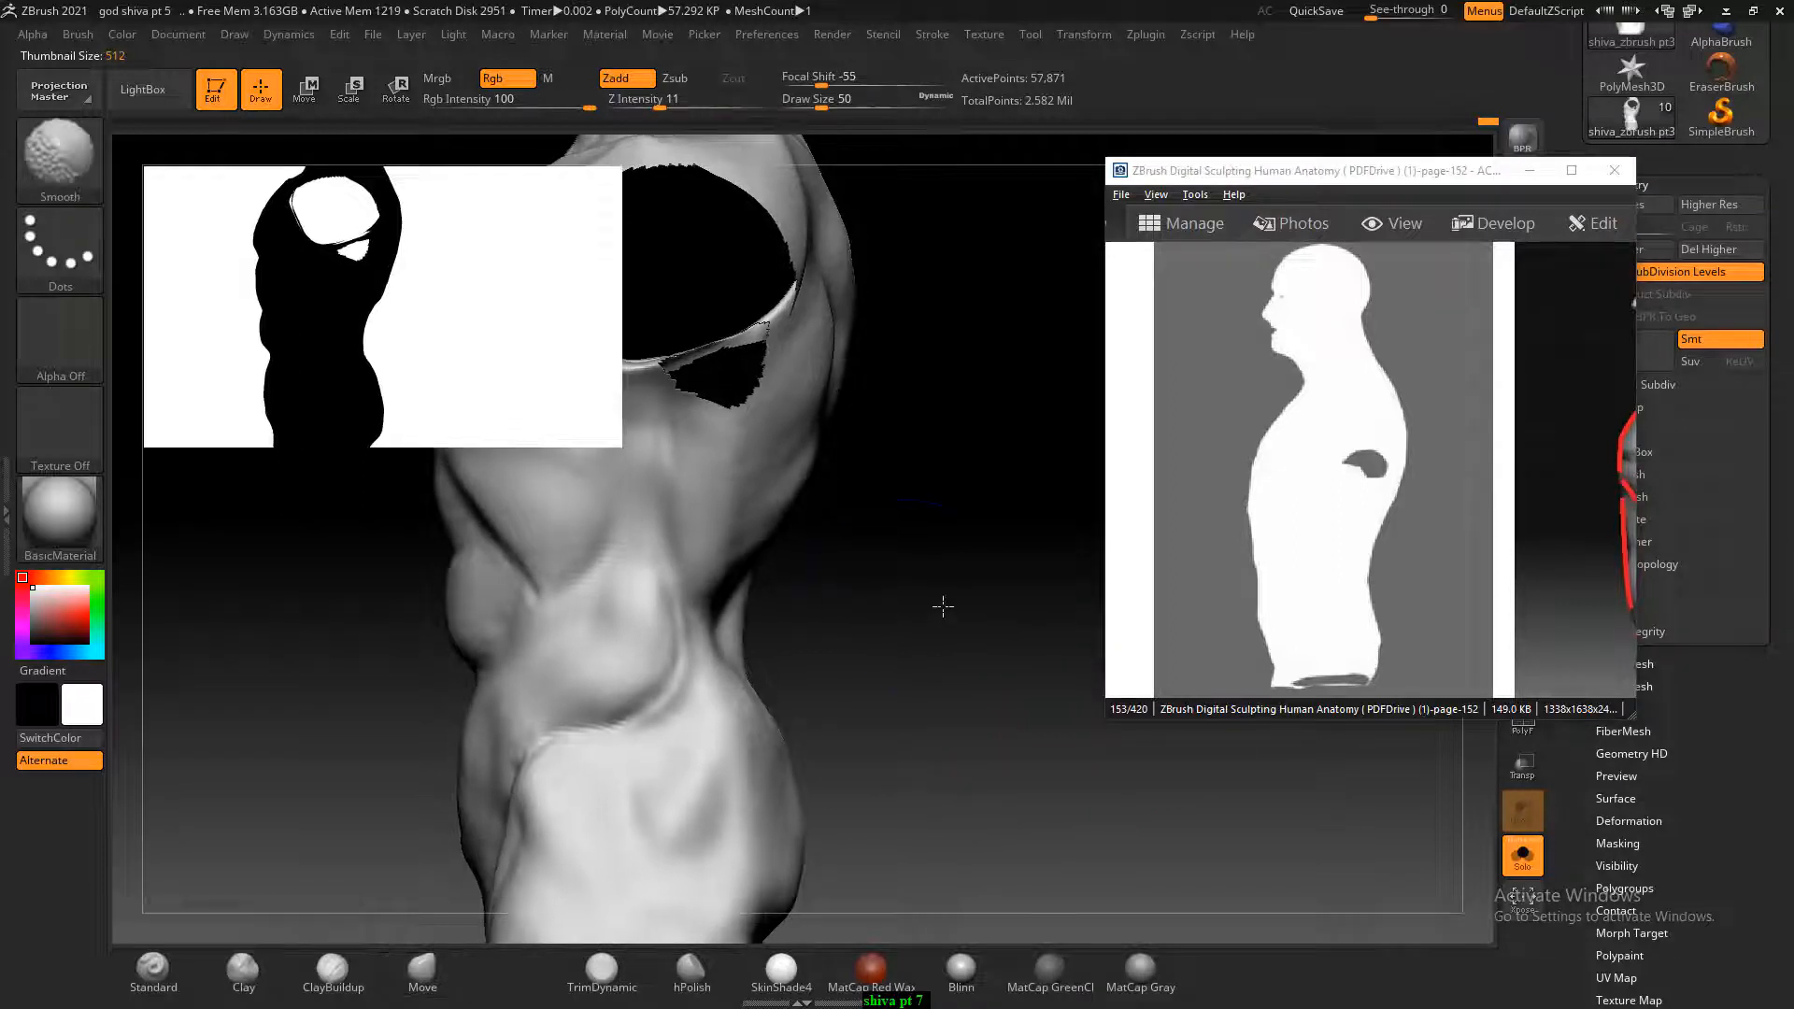
alt+drag(908, 595, 1085, 527)
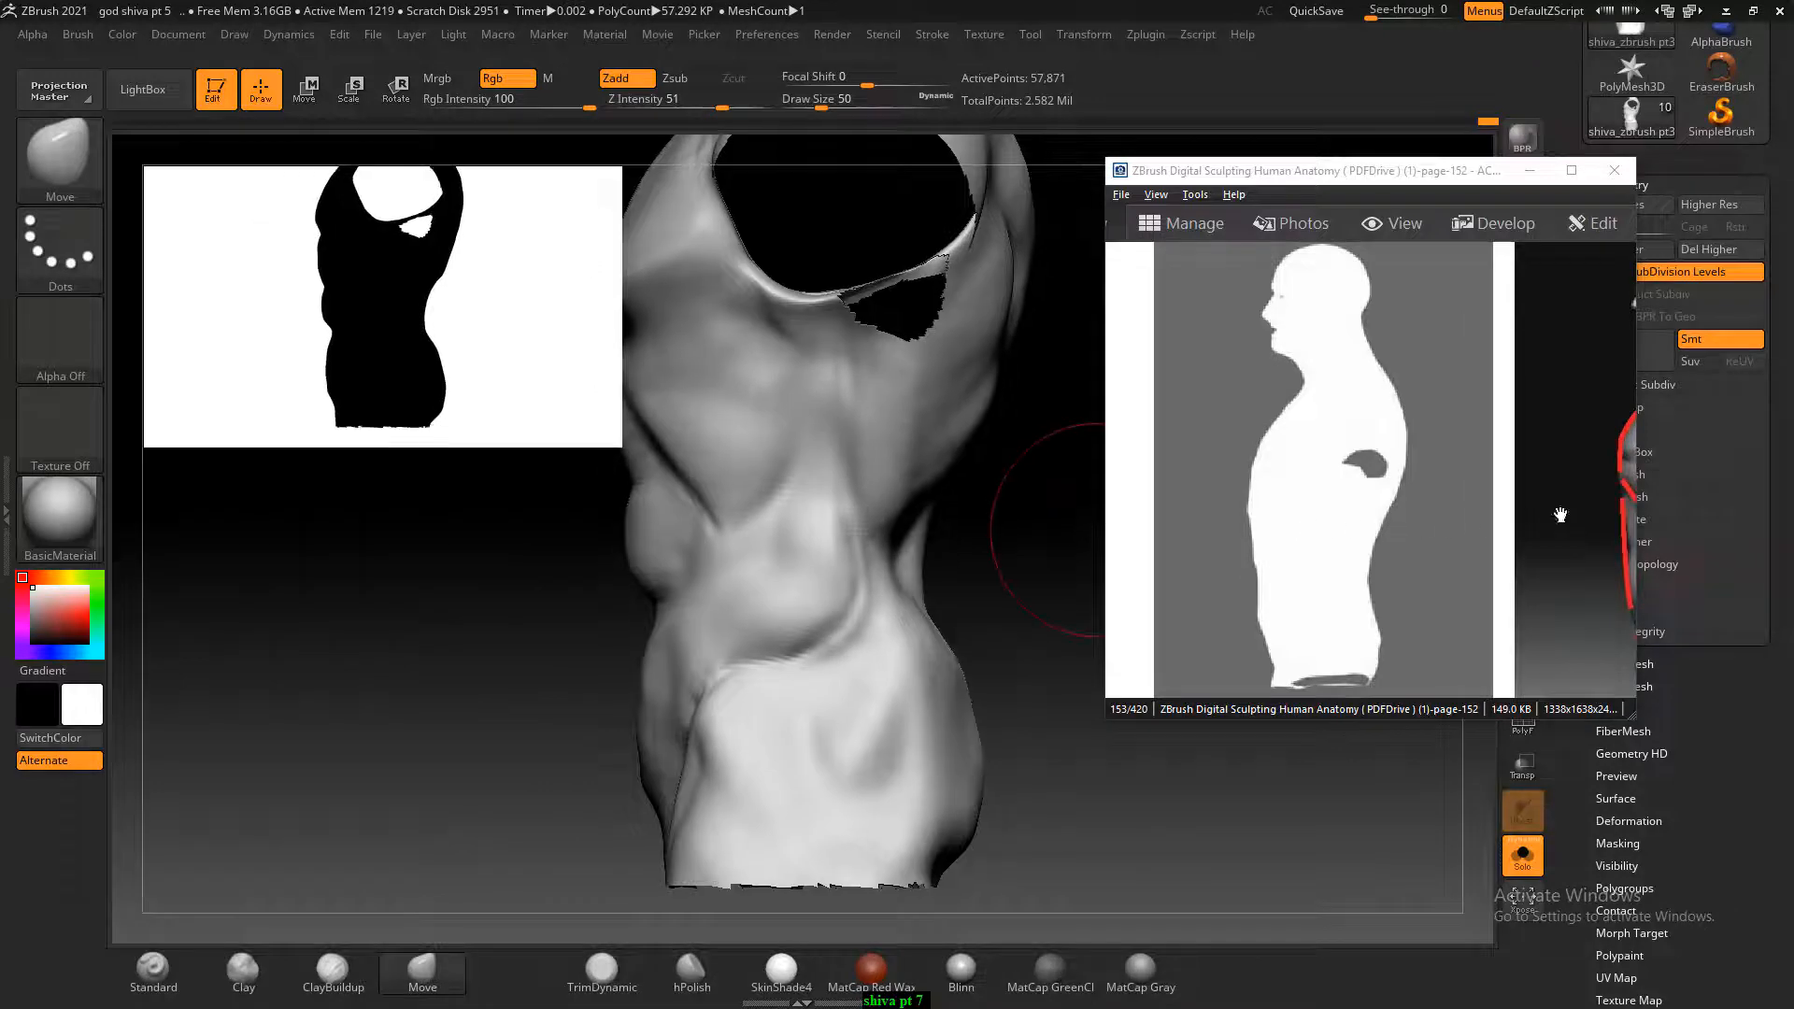
Carve diagonal grooves between the shoulder and upper pectoral with the Standard brush at draw size 8, following the clavicle and chest reference figure.
drag(1561, 515, 1425, 355)
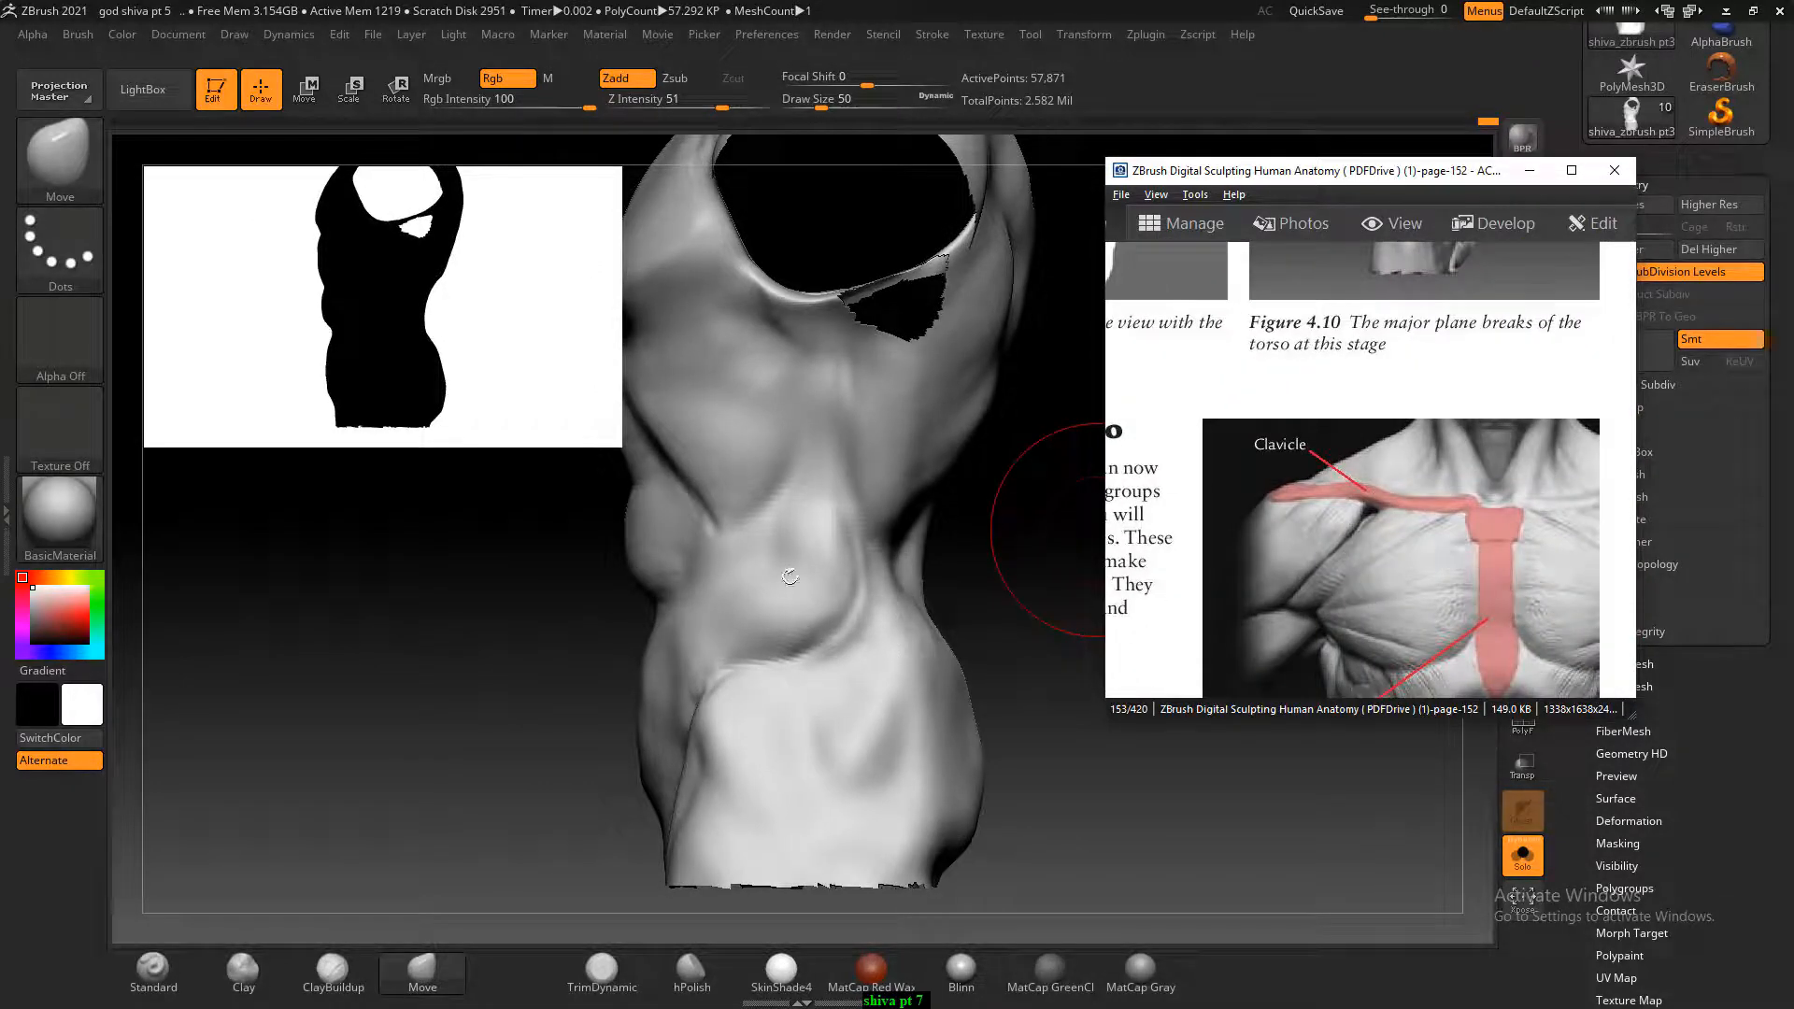
drag(557, 629, 458, 848)
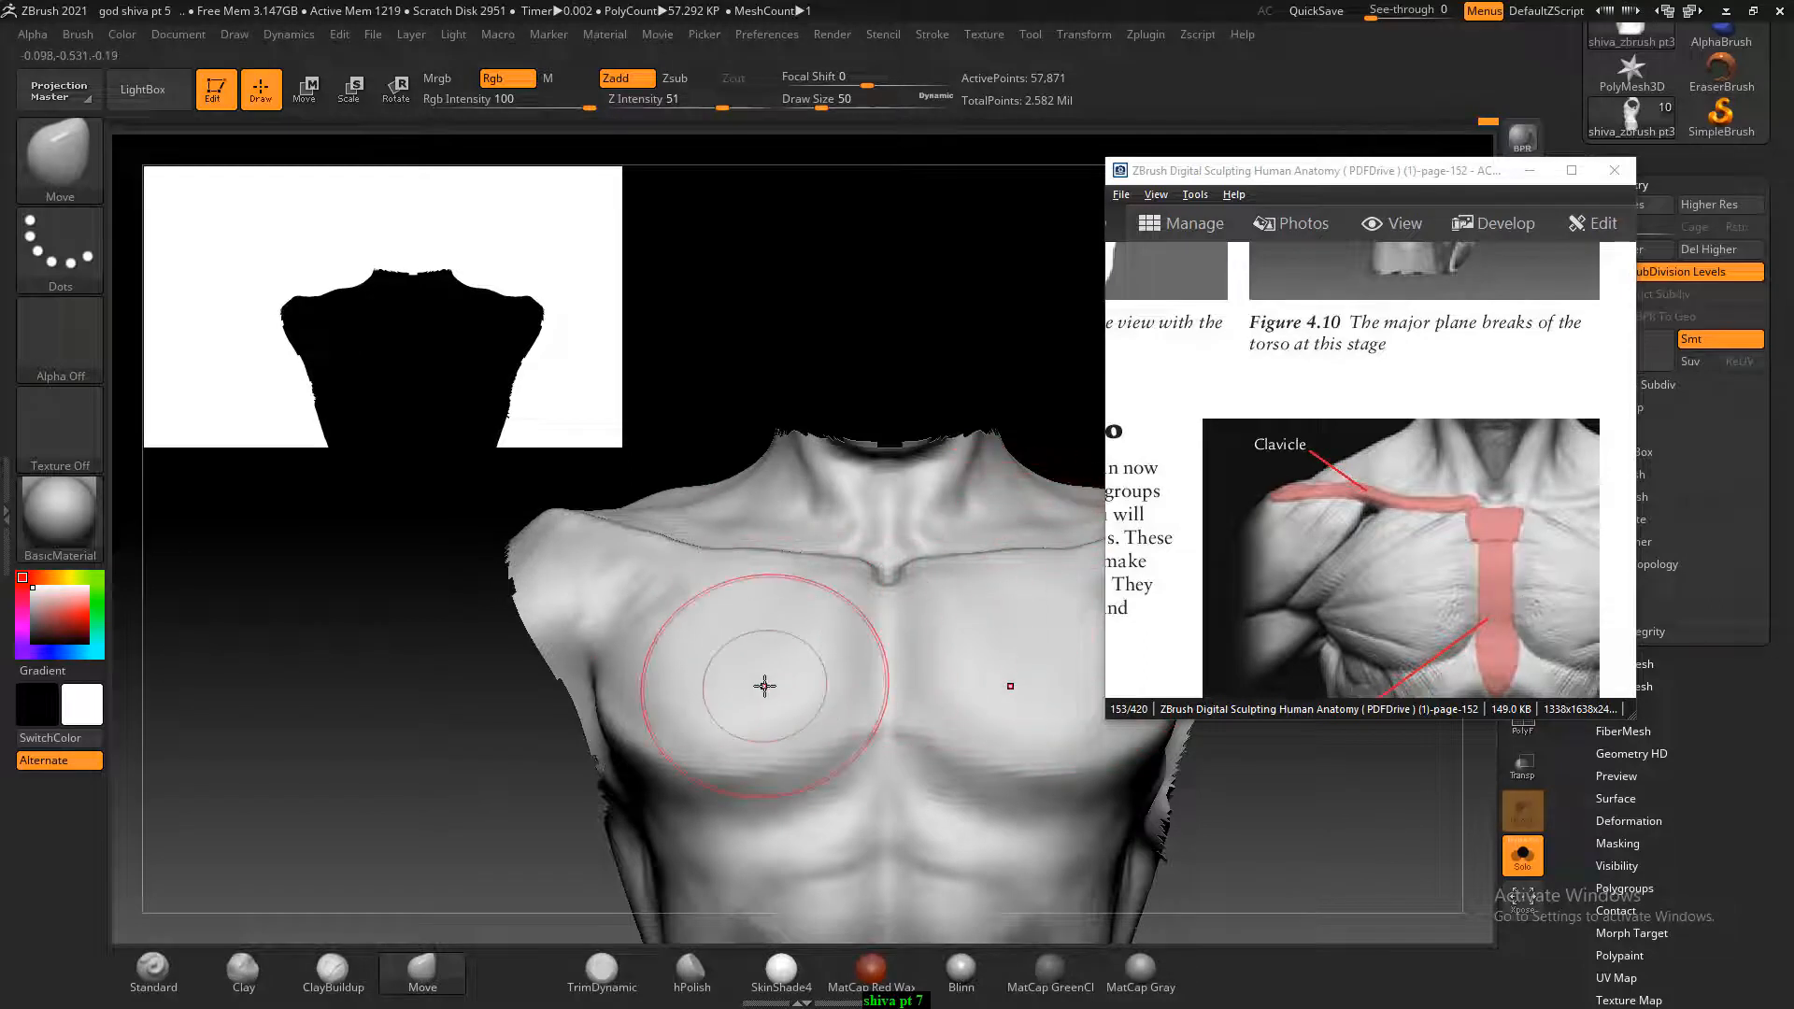
key([)
key([)
key([)
key([)
key([)
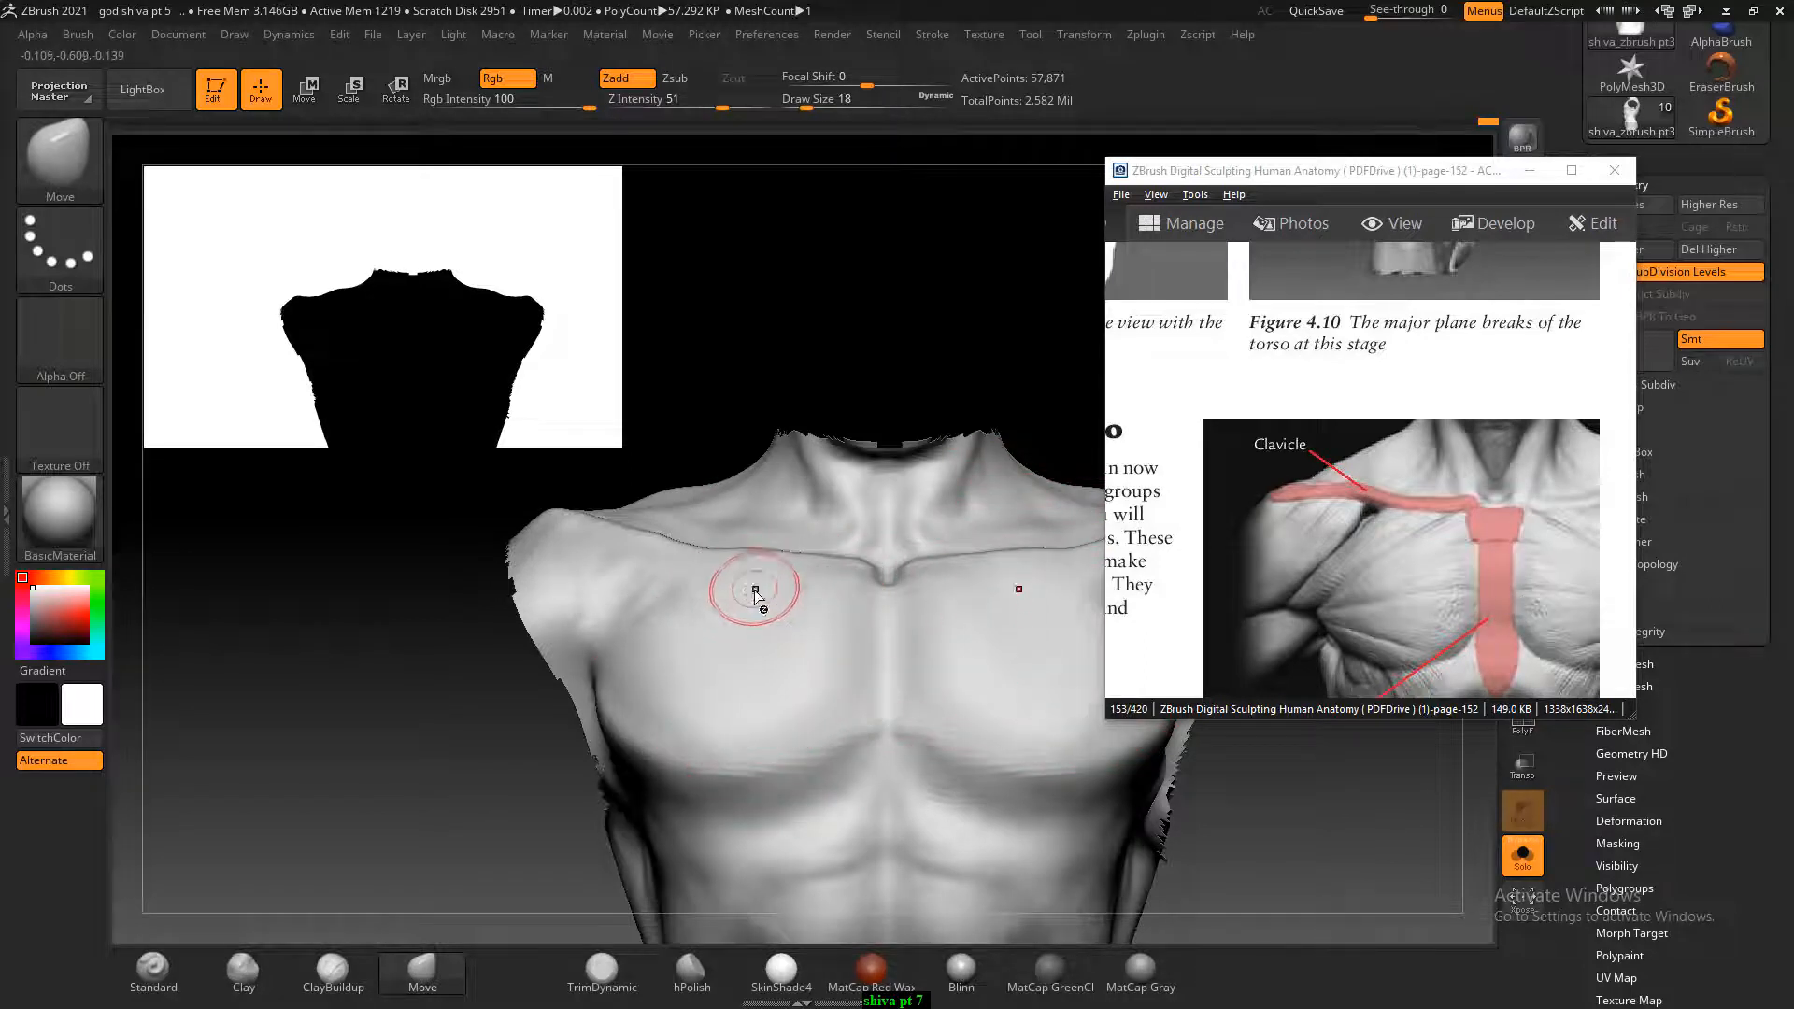
key([)
click(163, 969)
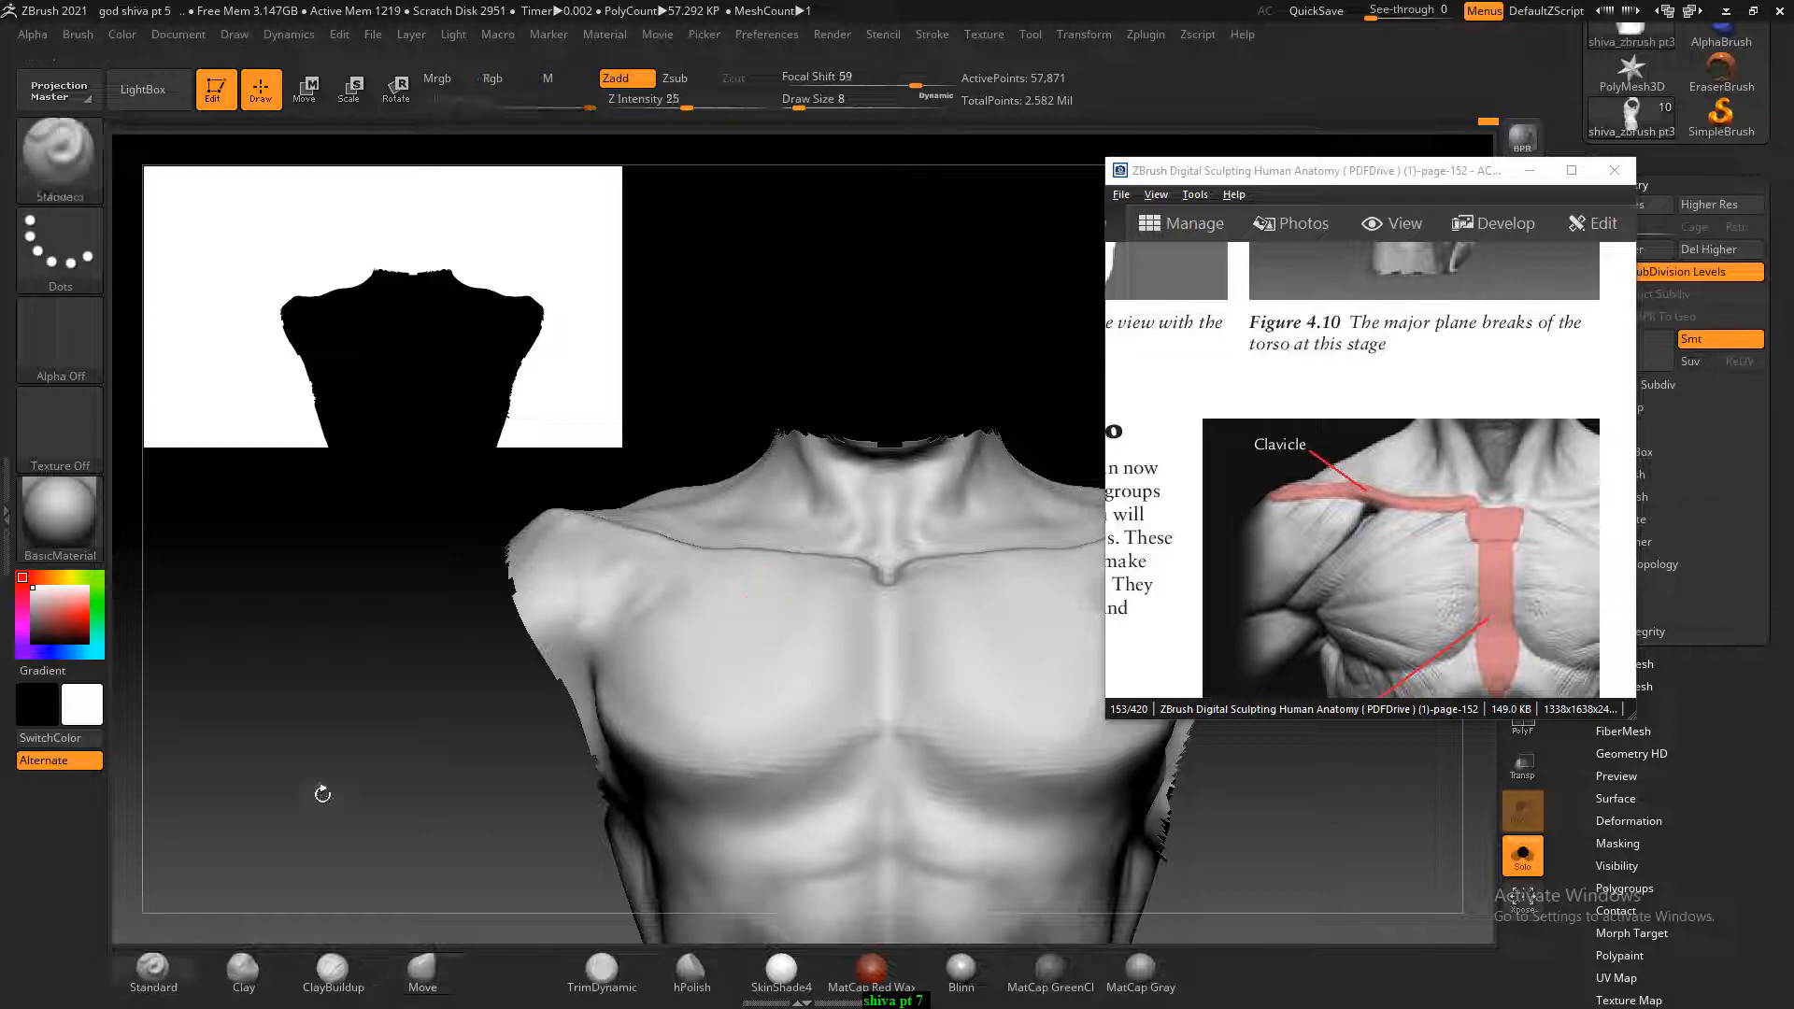
mouse_move(323, 828)
alt+mouse_down()
mouse_move(324, 781)
mouse_move(272, 797)
mouse_move(326, 794)
alt+mouse_up()
alt+drag(667, 645, 889, 556)
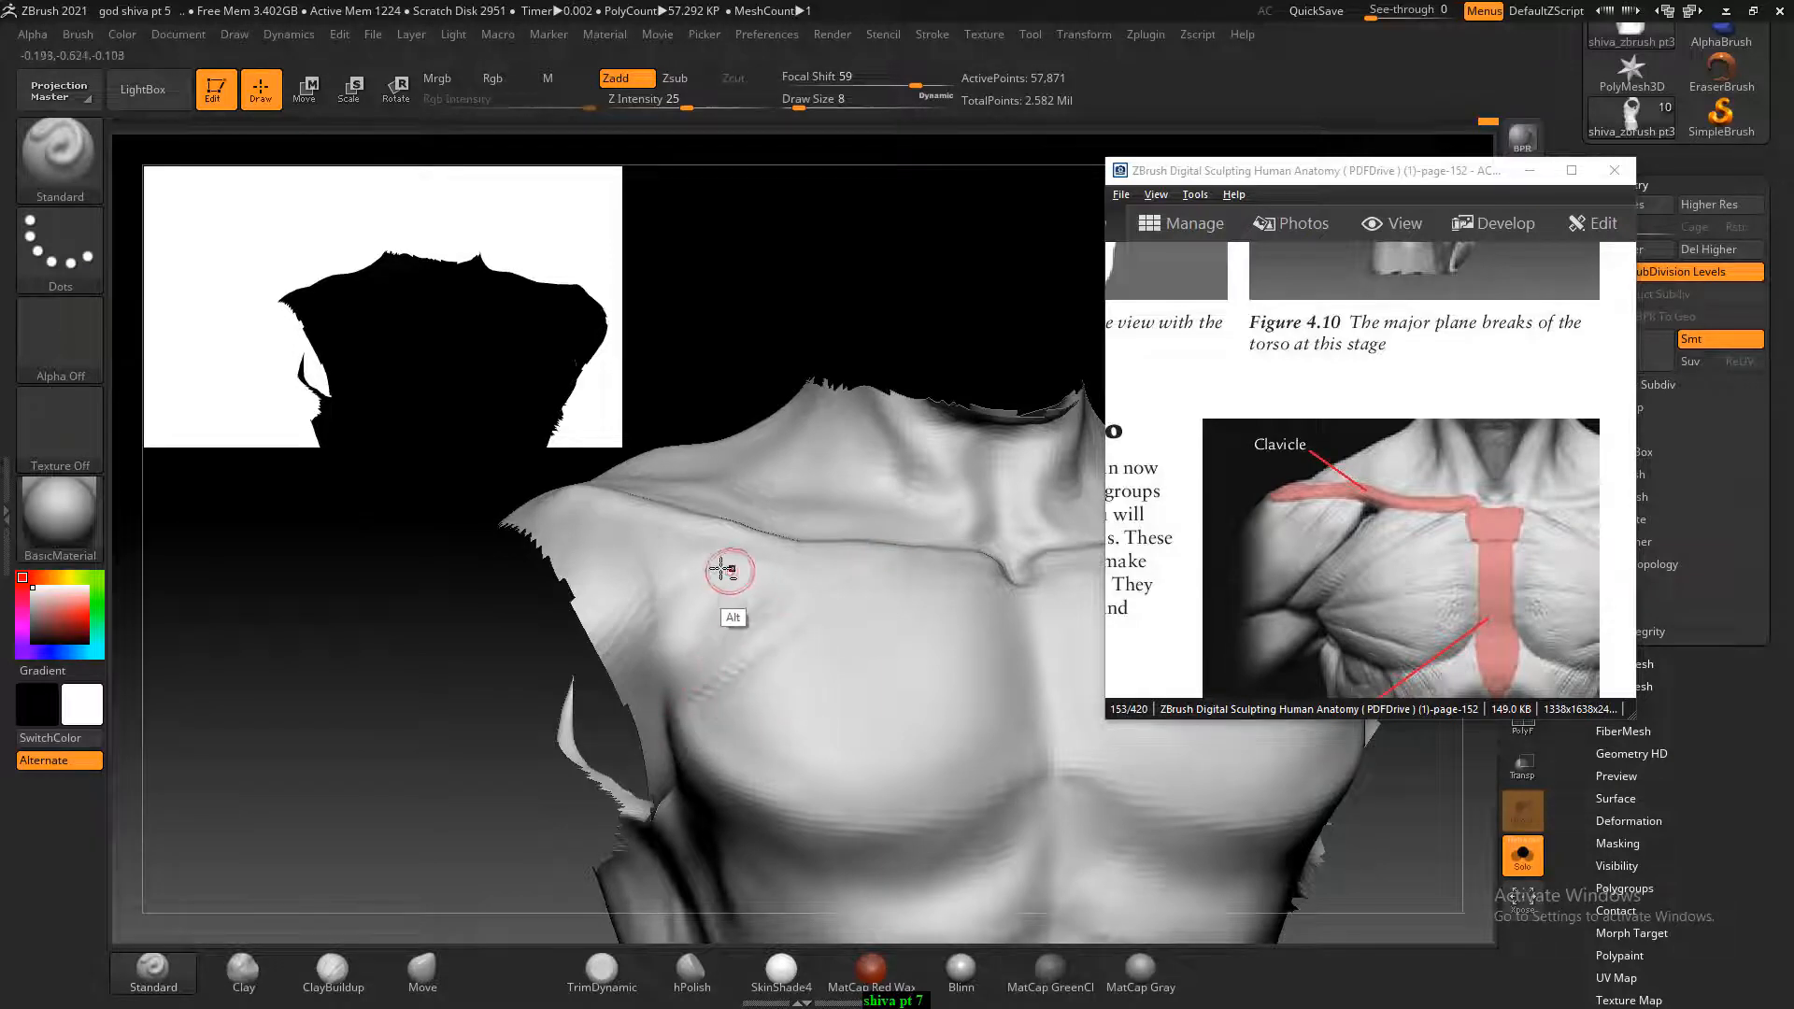
Unhide the whole figure and carve the front and lower borders of the deltoid where it meets the pectoral and upper arm.
drag(384, 720, 327, 610)
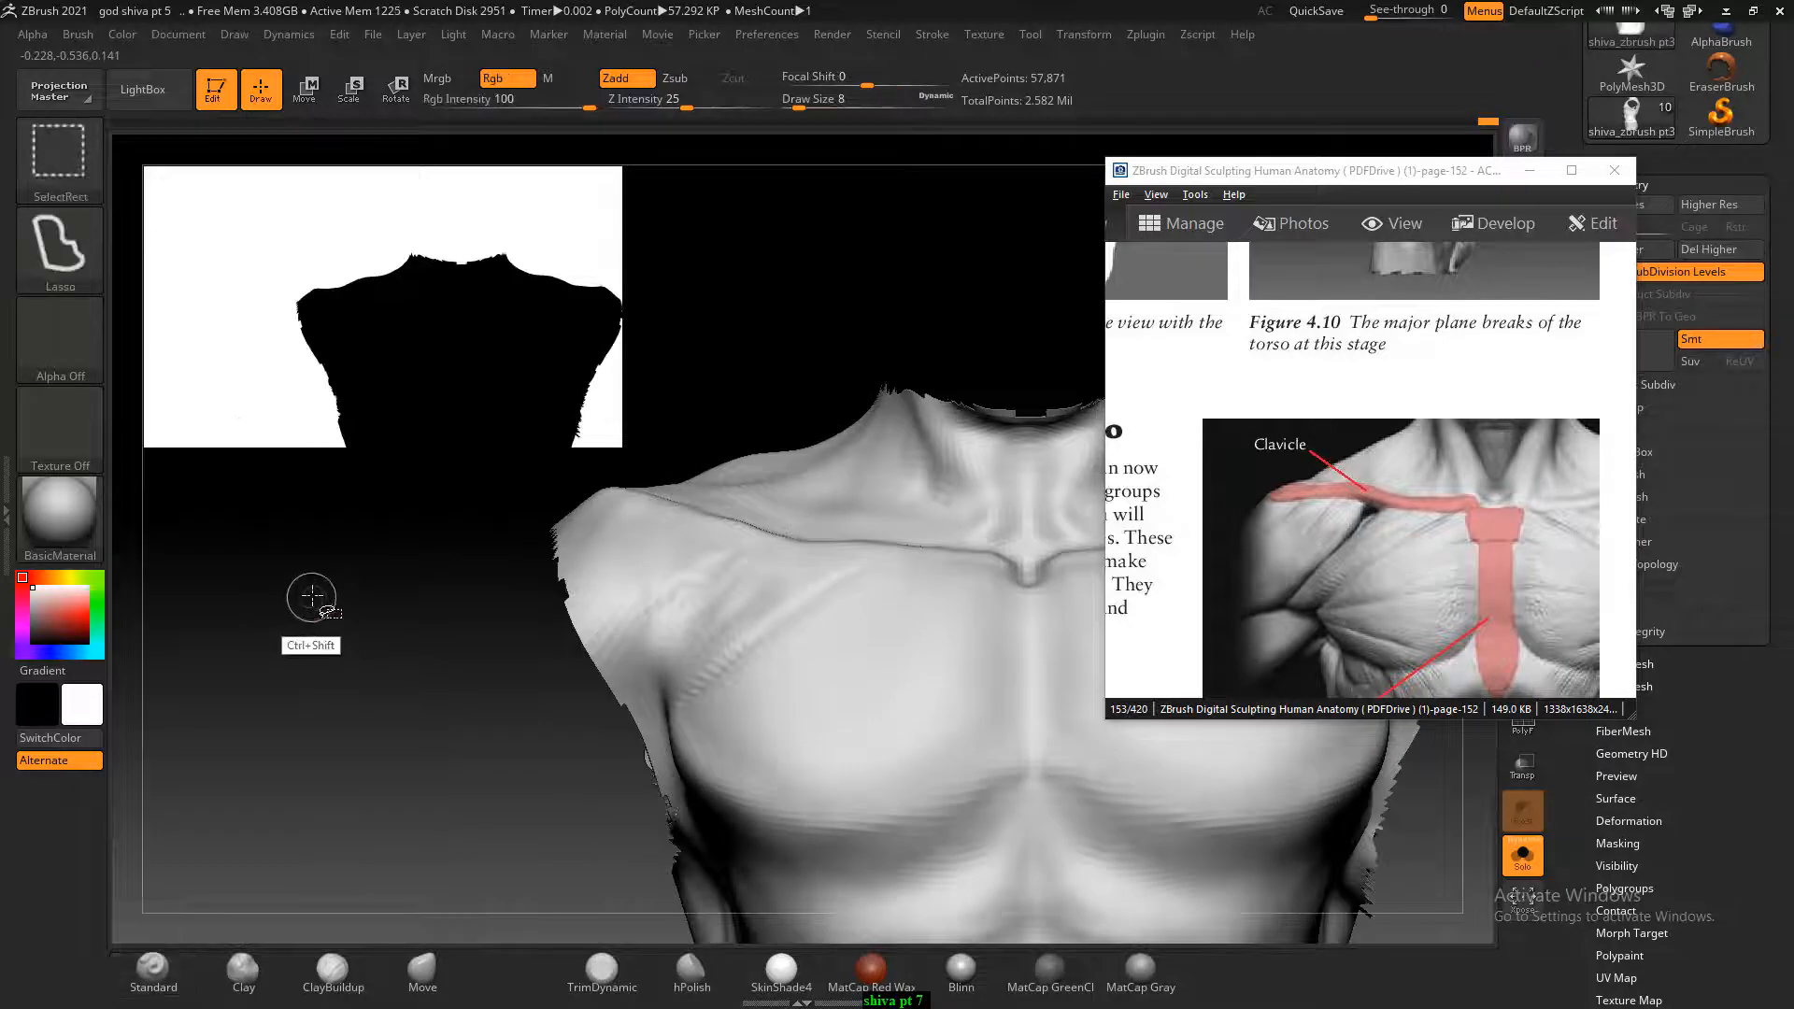
ctrl+shift+click(327, 603)
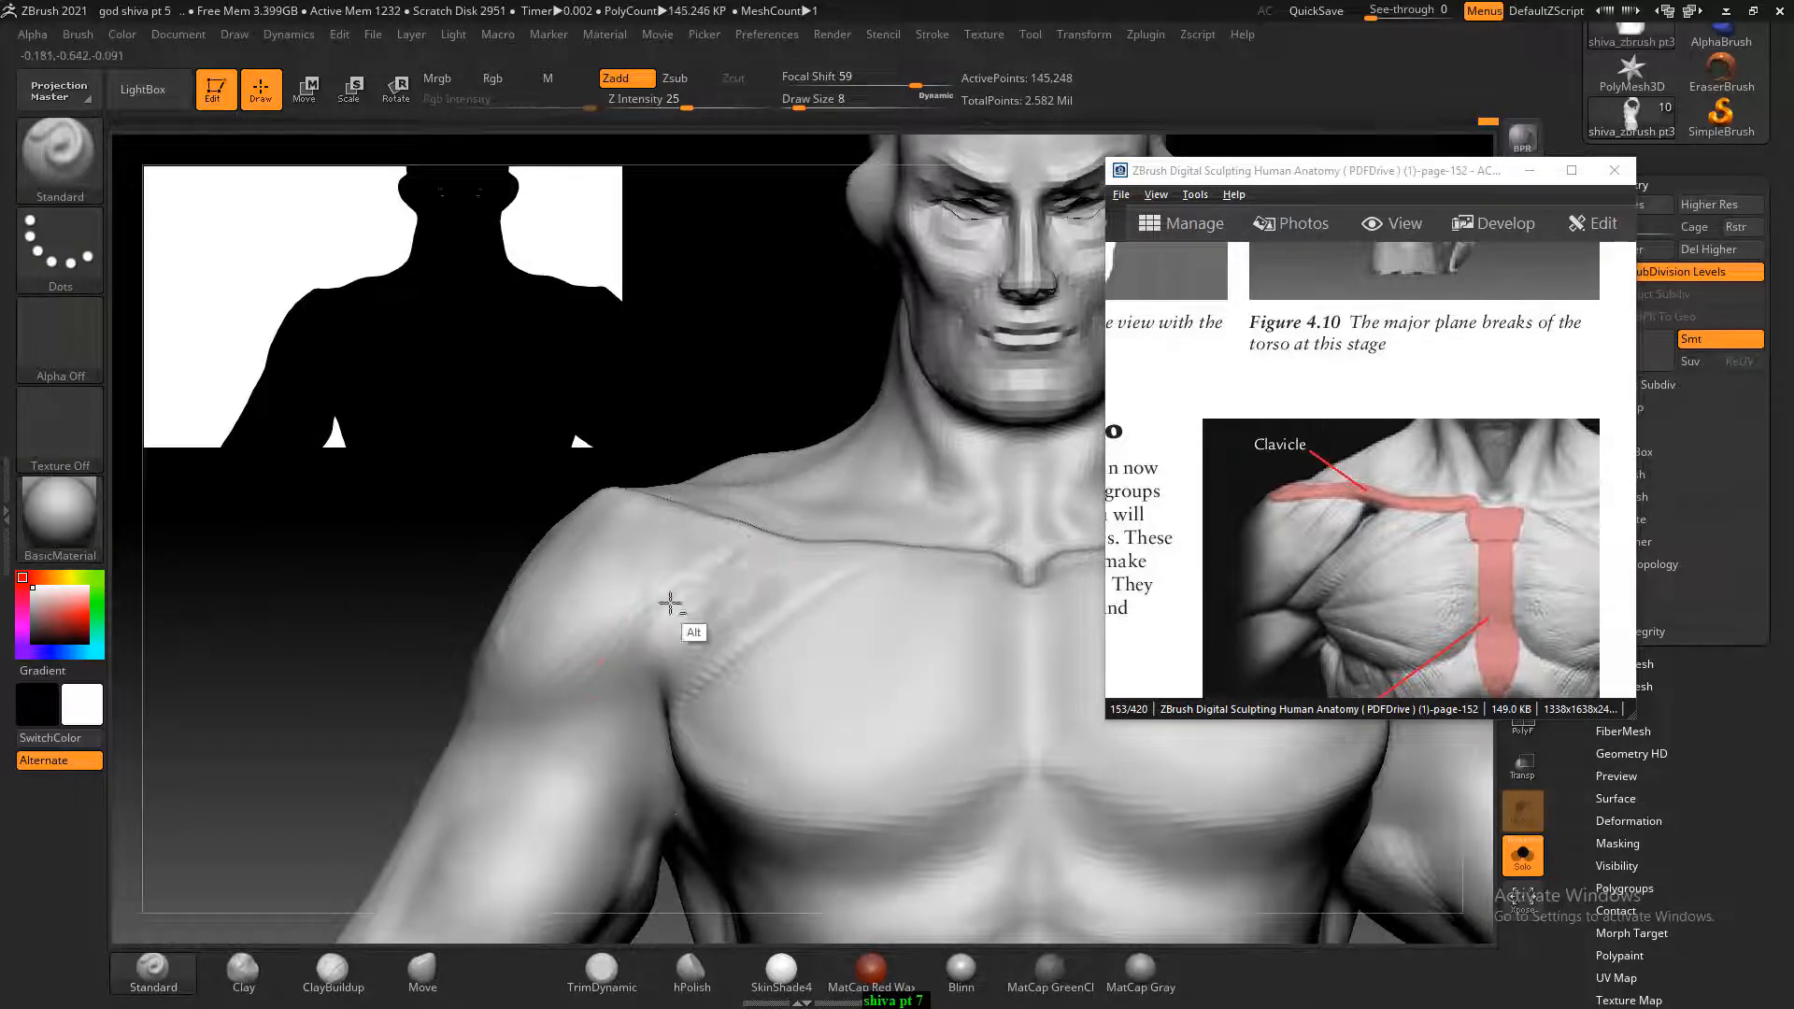
mouse_move(734, 543)
alt+mouse_down()
mouse_move(612, 682)
mouse_move(498, 726)
alt+mouse_up()
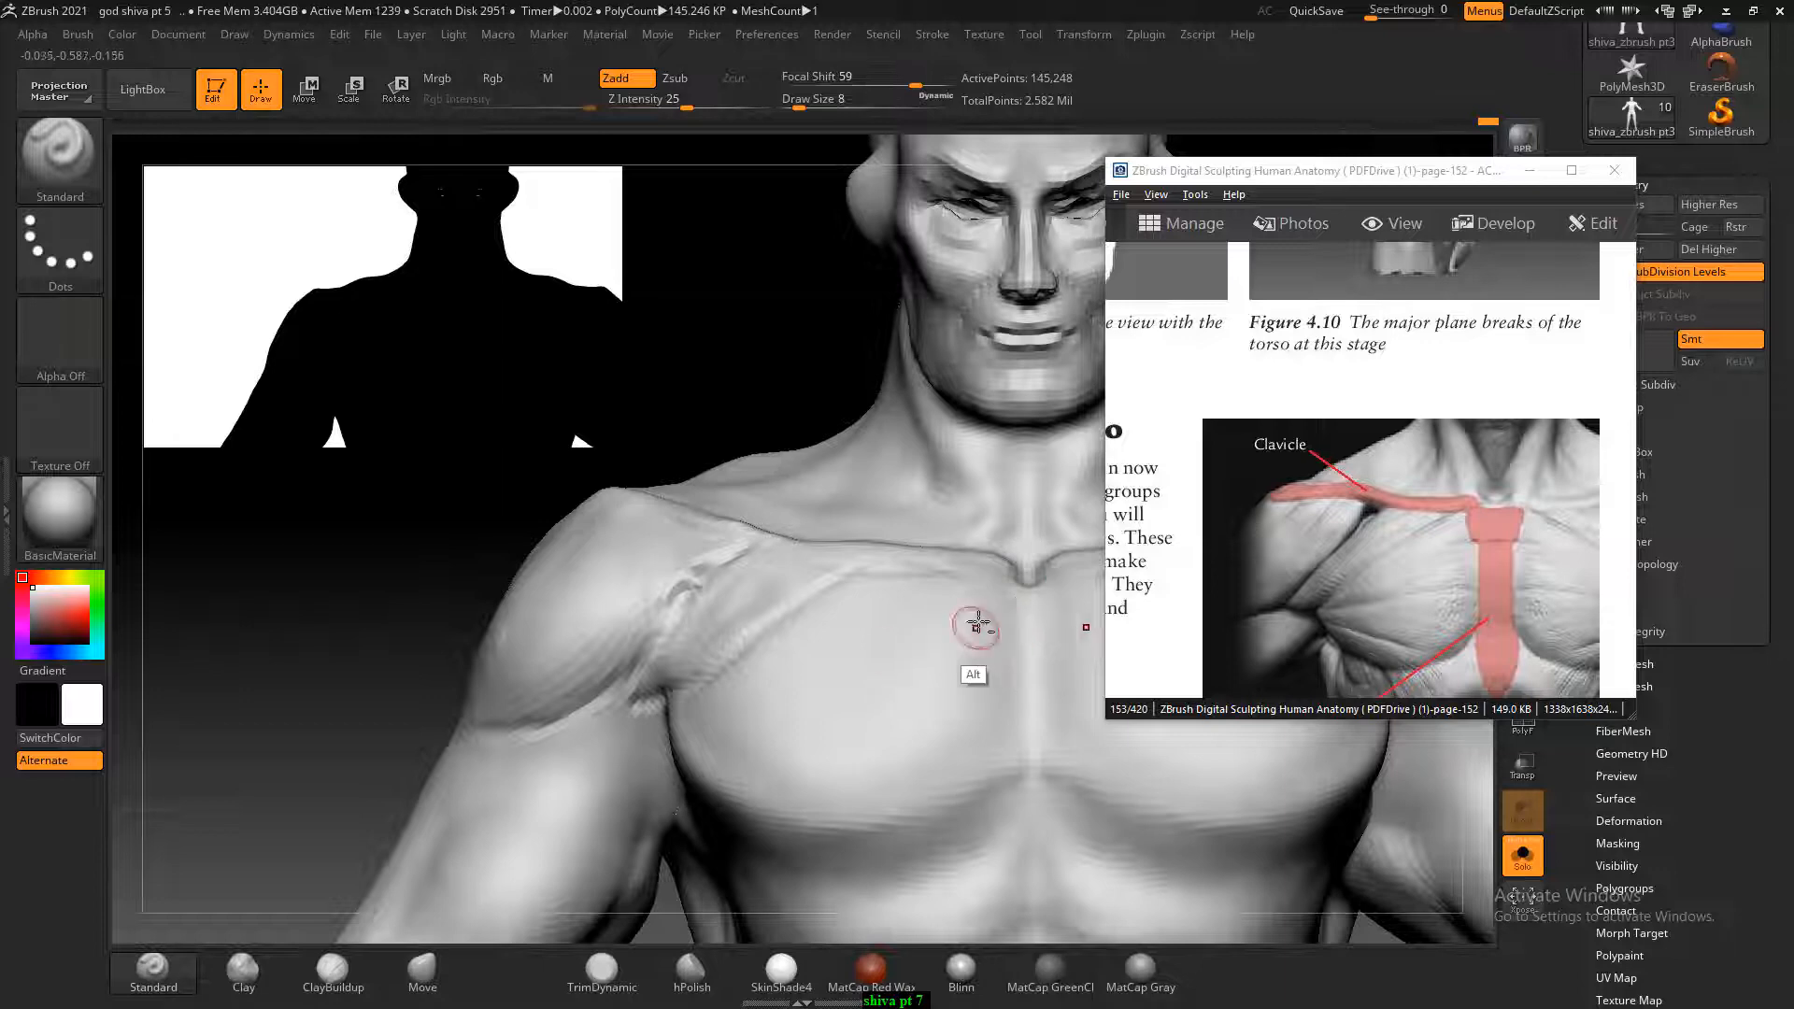
Carve muscle-fibre striations symmetrically across the pectorals from the sternum toward the armpits with the Standard brush.
alt+drag(1000, 612, 817, 645)
alt+drag(1010, 681, 825, 681)
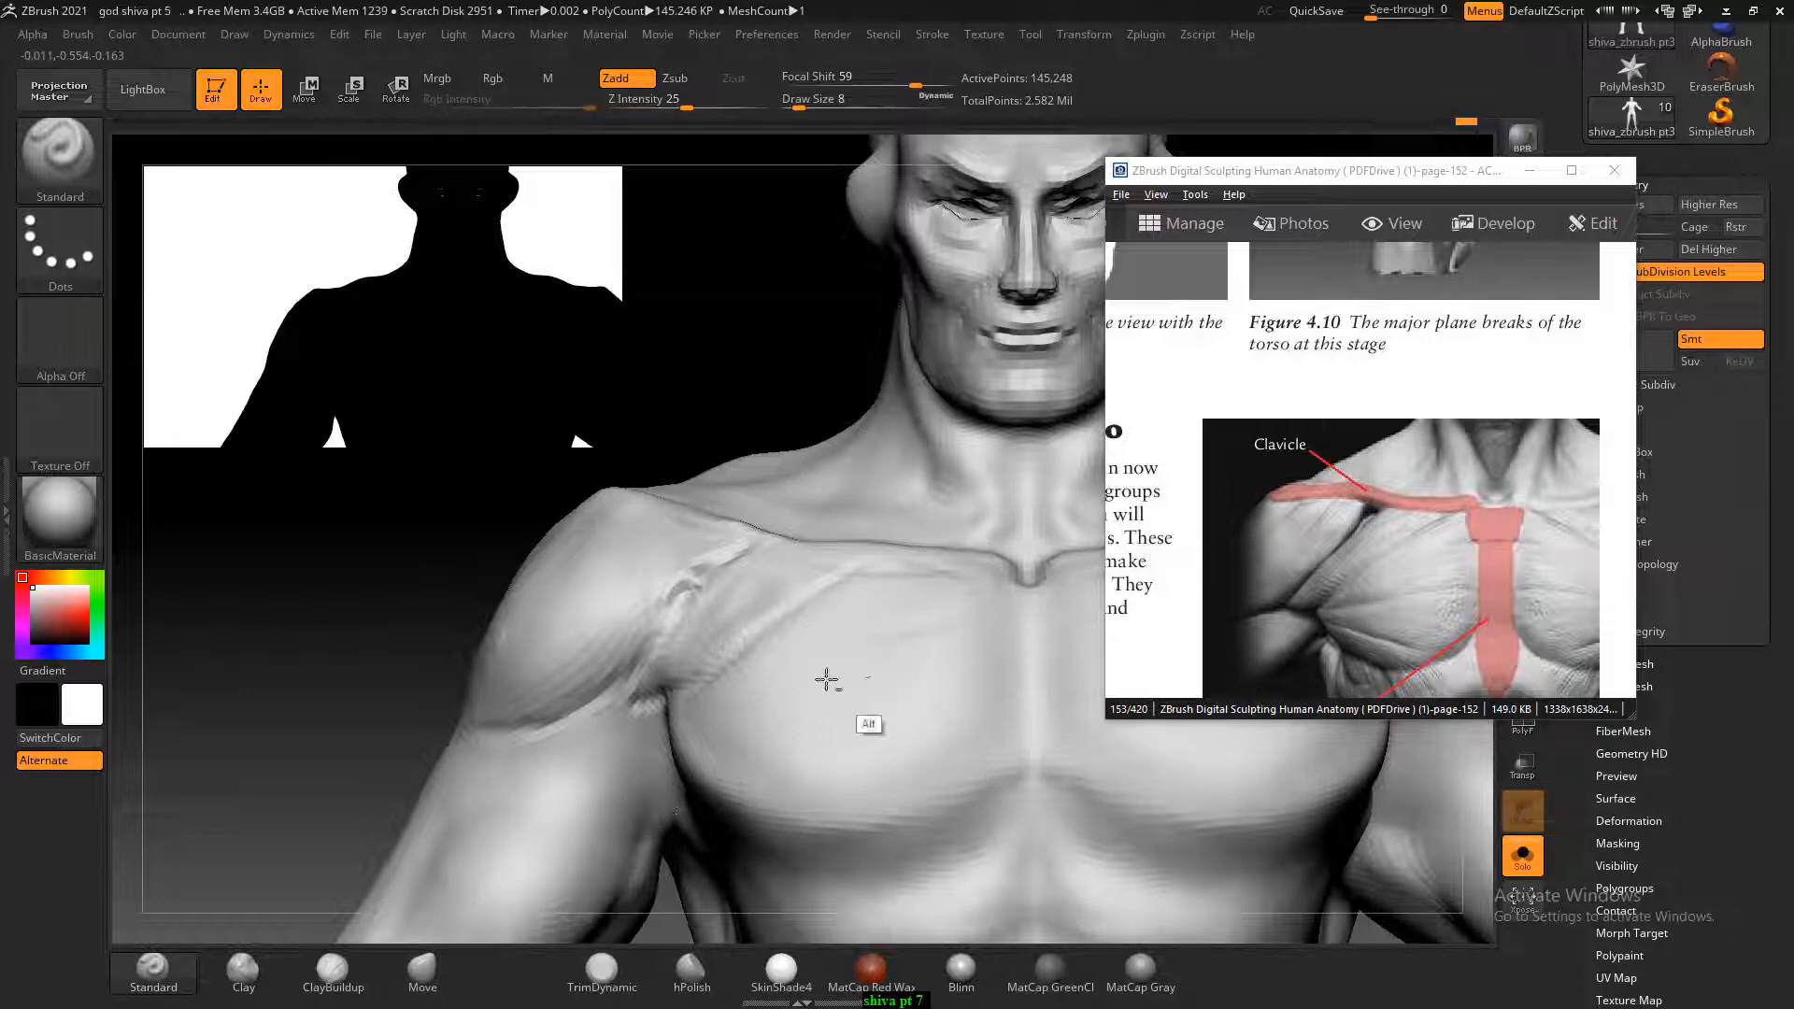
mouse_move(990, 675)
alt+mouse_down()
mouse_move(771, 678)
mouse_move(791, 682)
alt+mouse_up()
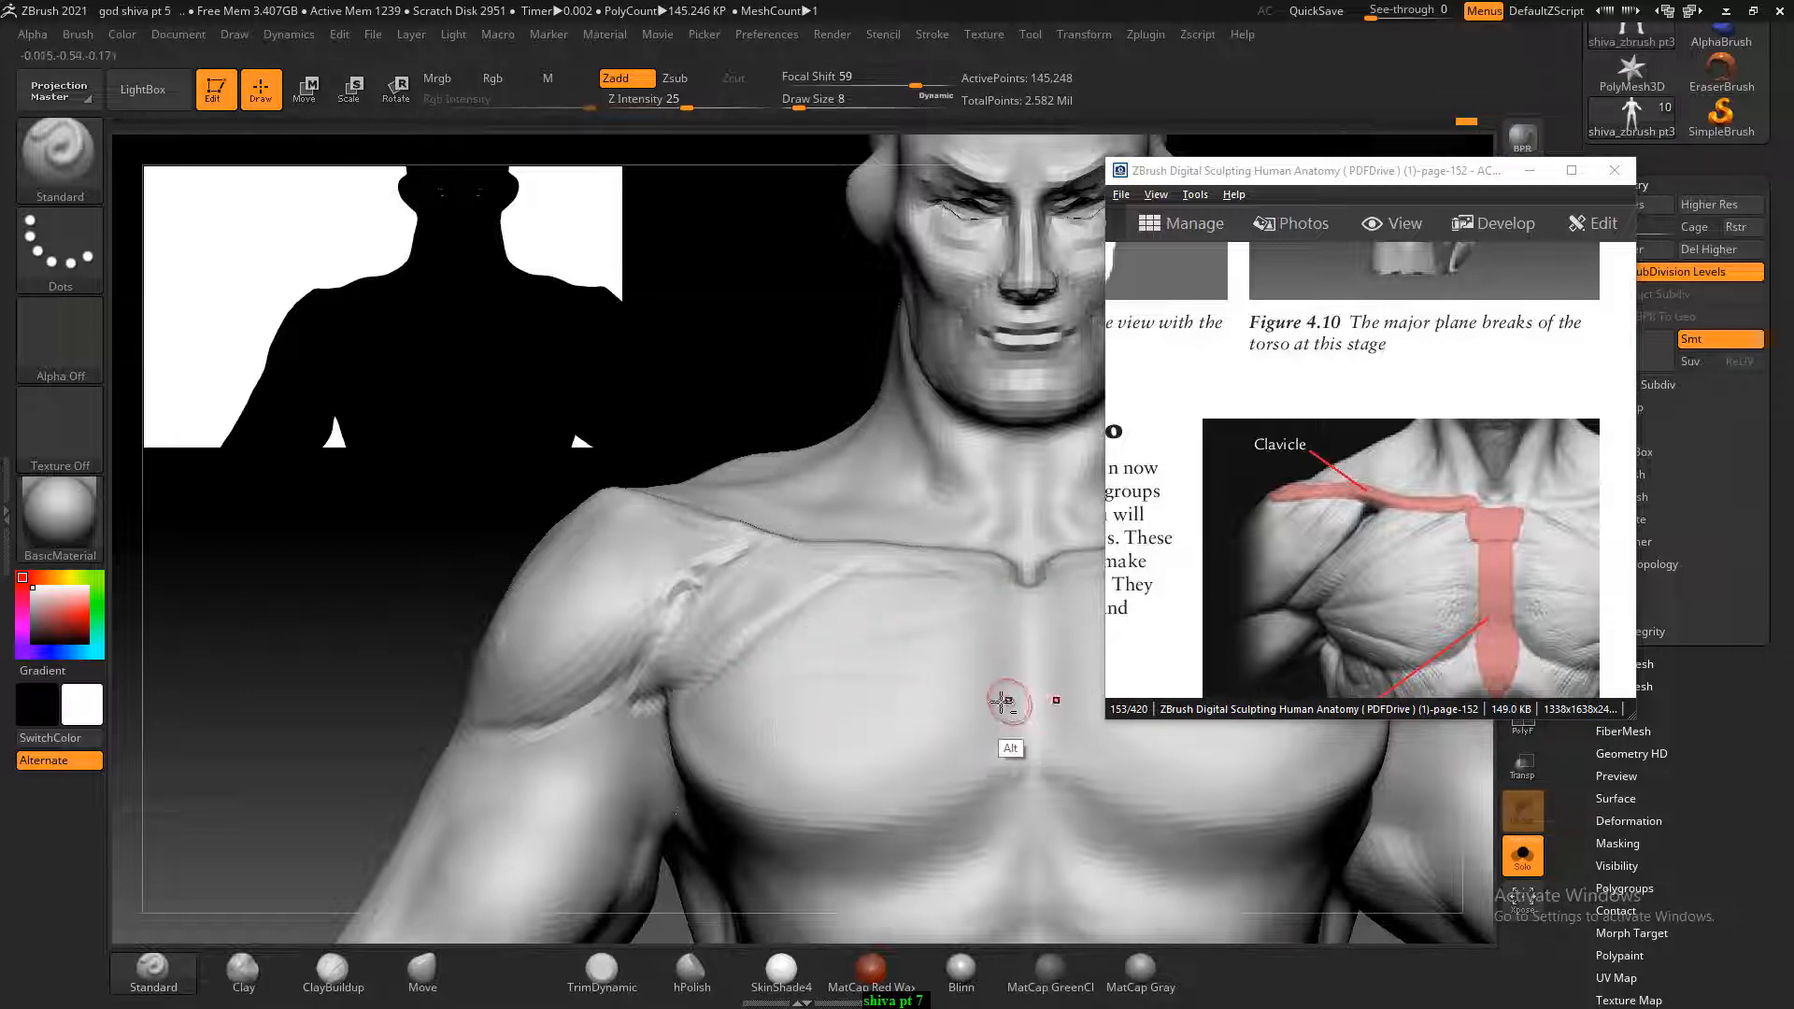
mouse_move(1009, 701)
alt+mouse_down()
mouse_move(951, 693)
mouse_move(953, 785)
mouse_move(893, 804)
alt+mouse_up()
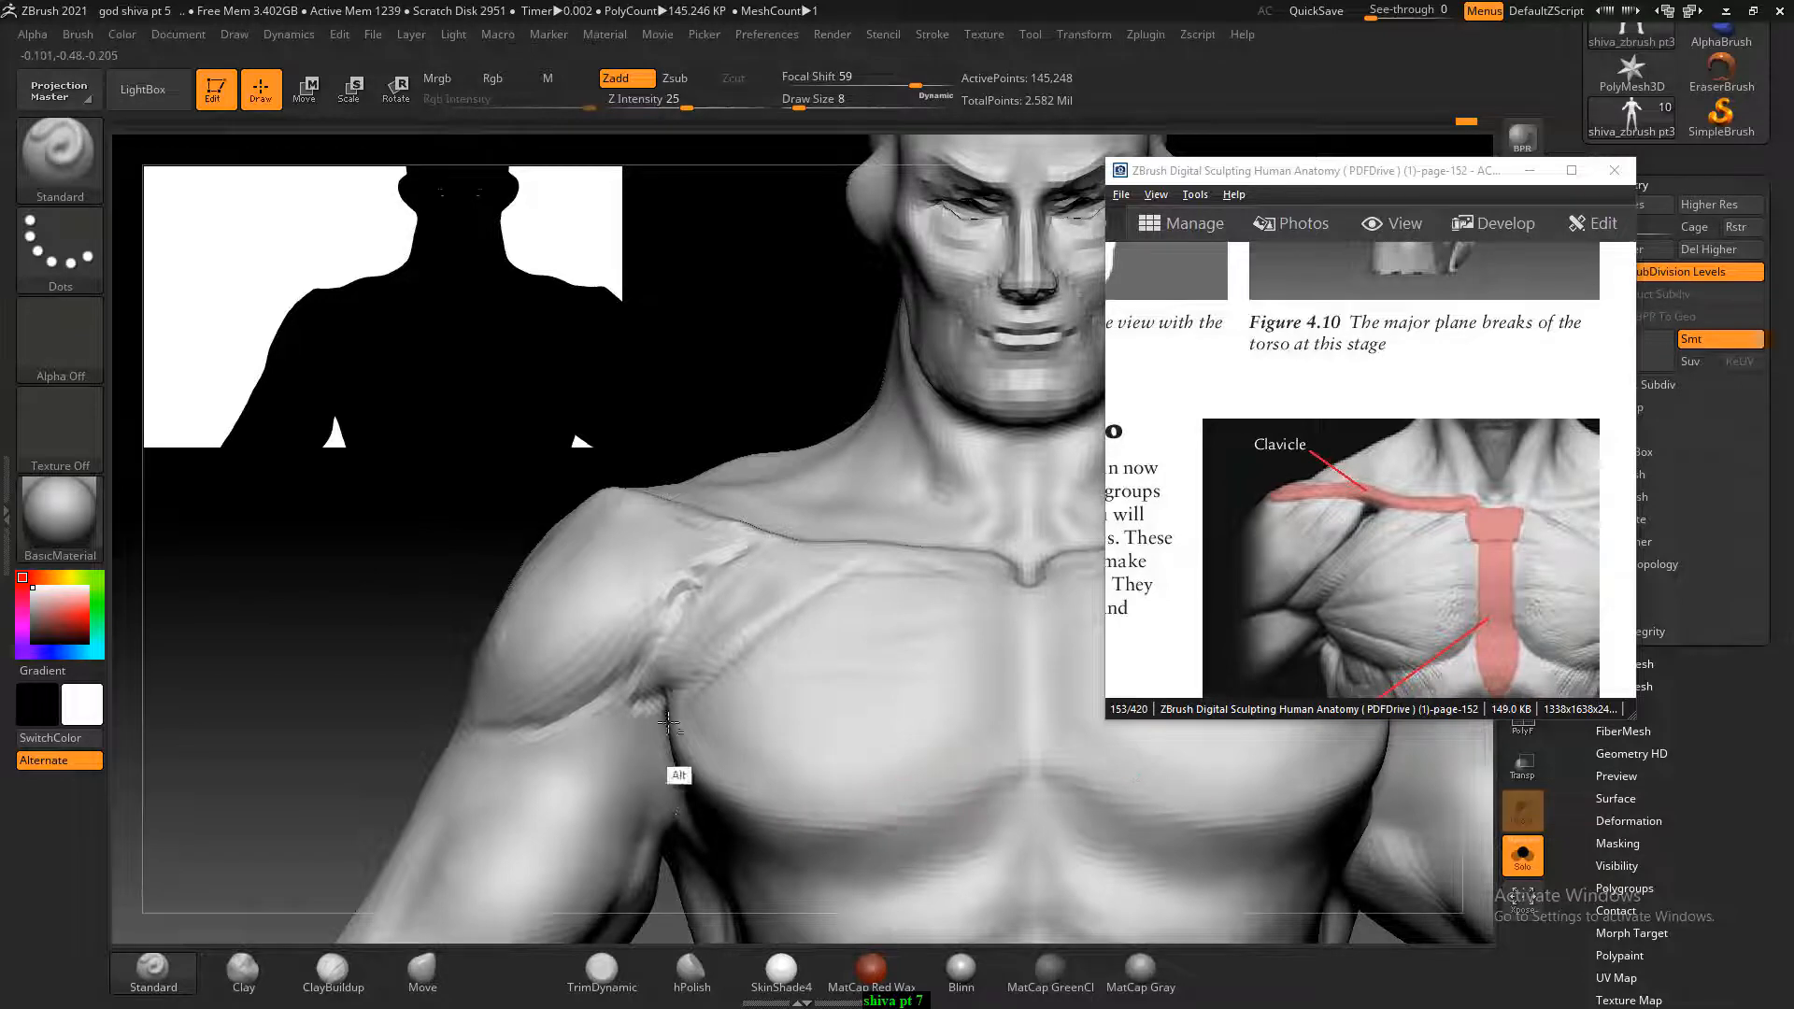
alt+drag(674, 720, 977, 813)
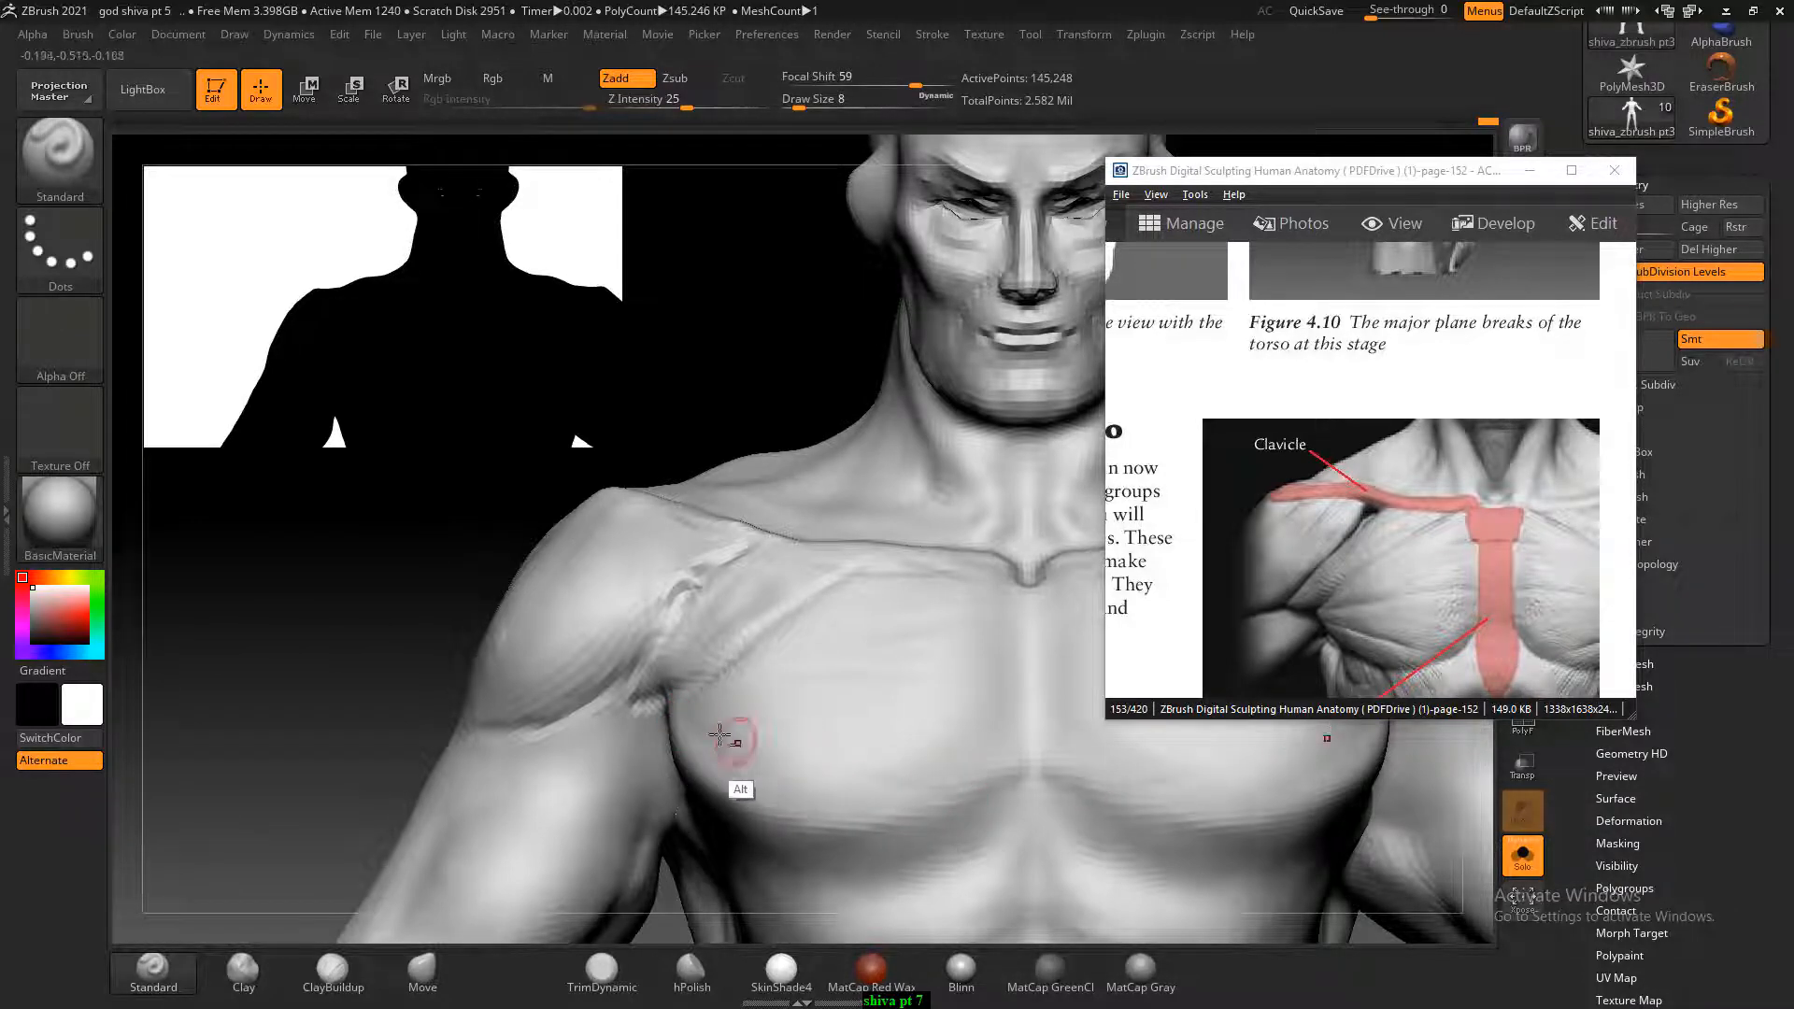
alt+drag(684, 725, 942, 804)
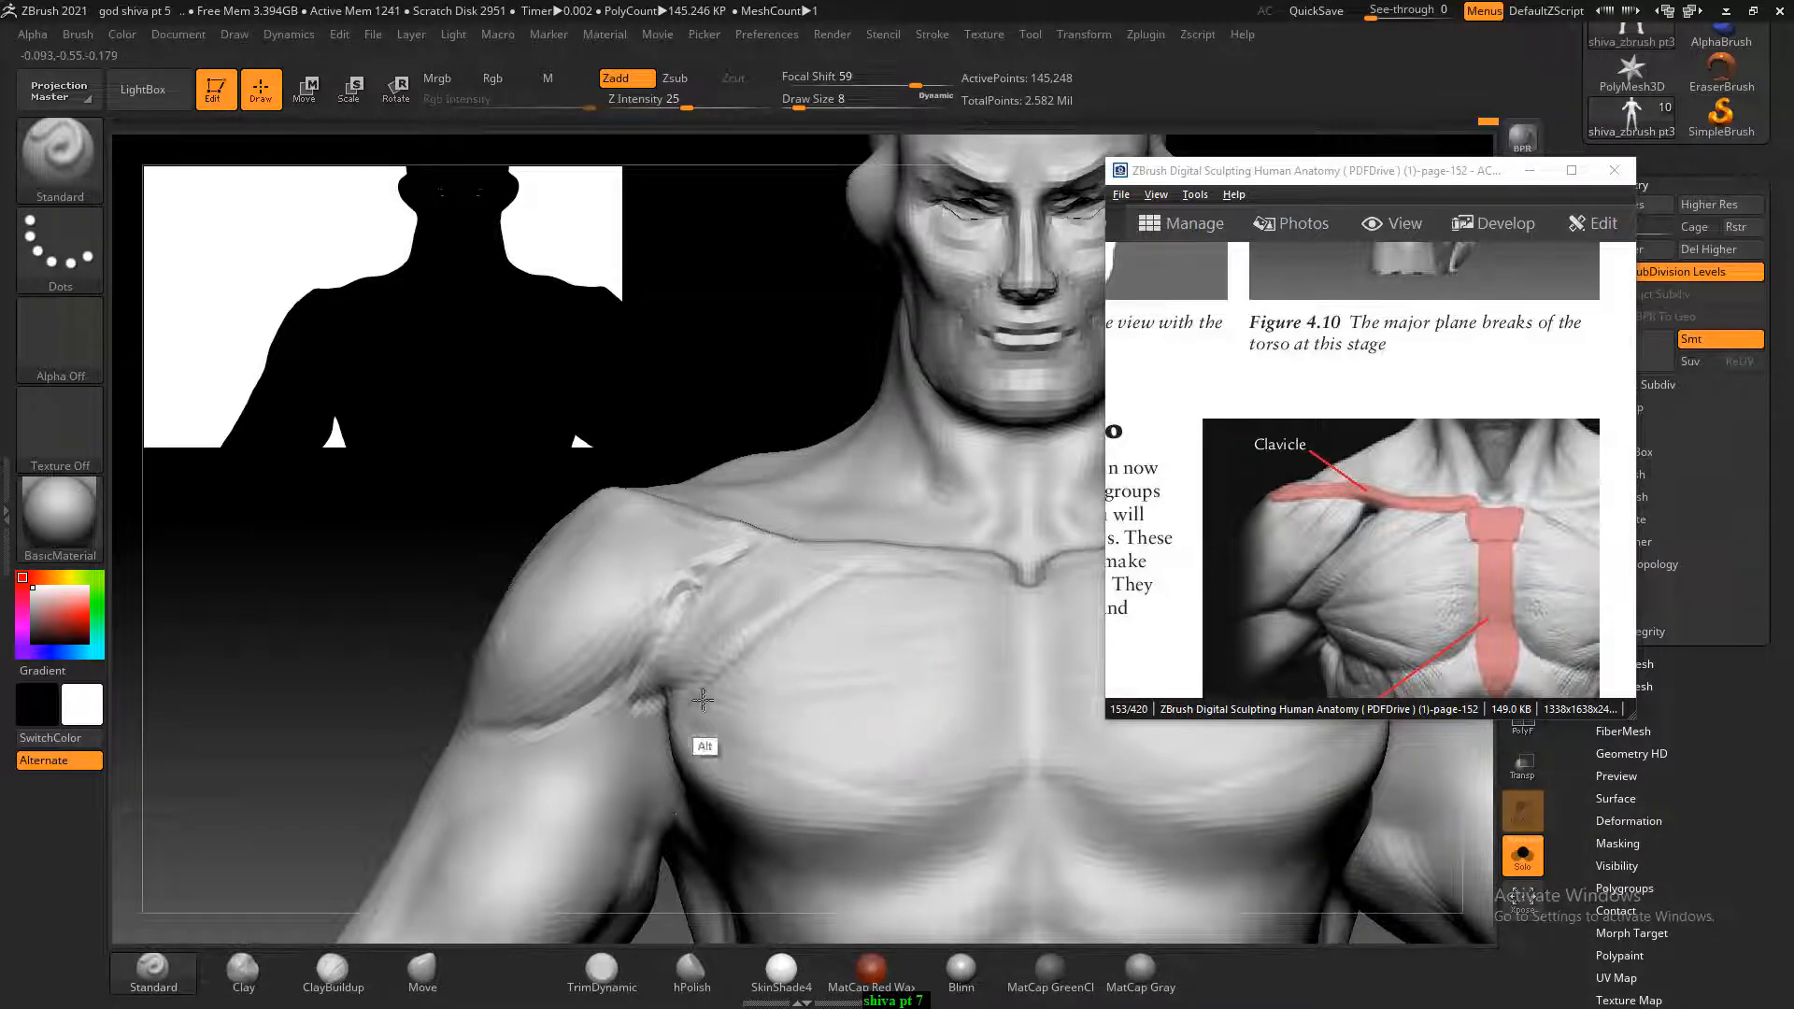
alt+drag(1009, 618, 823, 637)
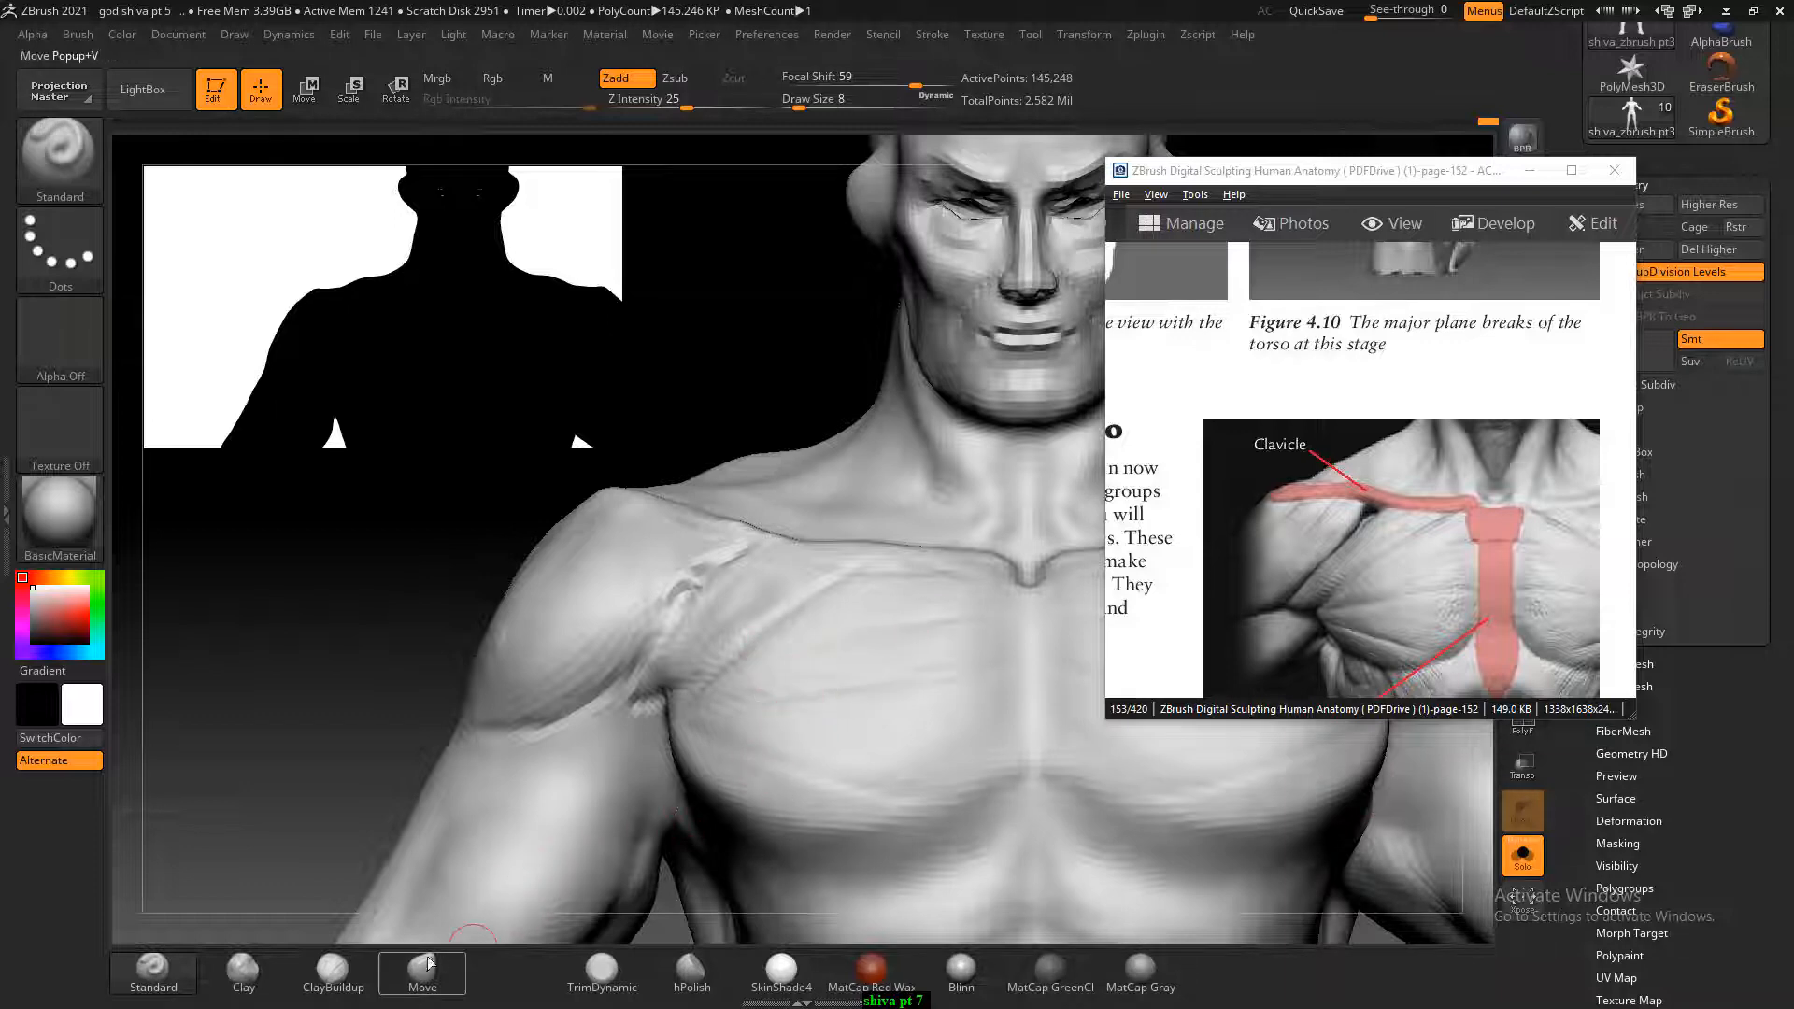
Build up the pectoral surface around the striations with the ClayBuildup brush at draw size 14, checking the chest from several angles.
click(332, 969)
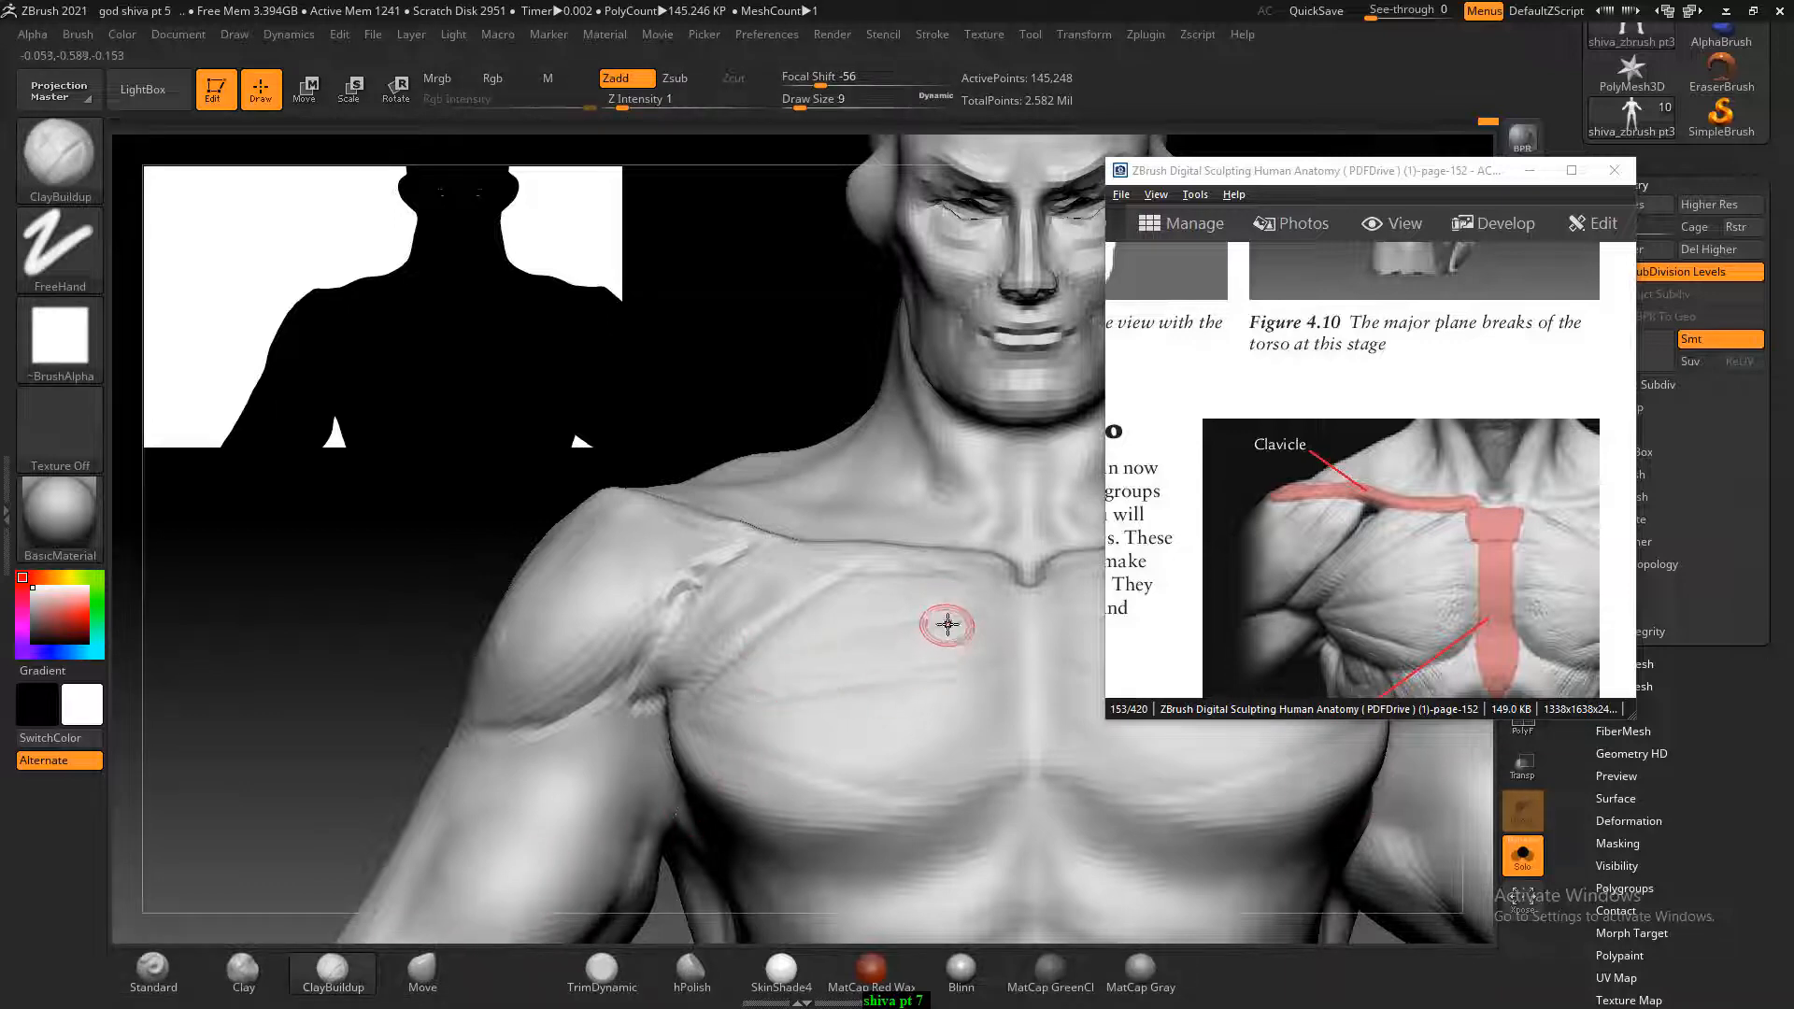
key(bracketright)
drag(985, 596, 886, 602)
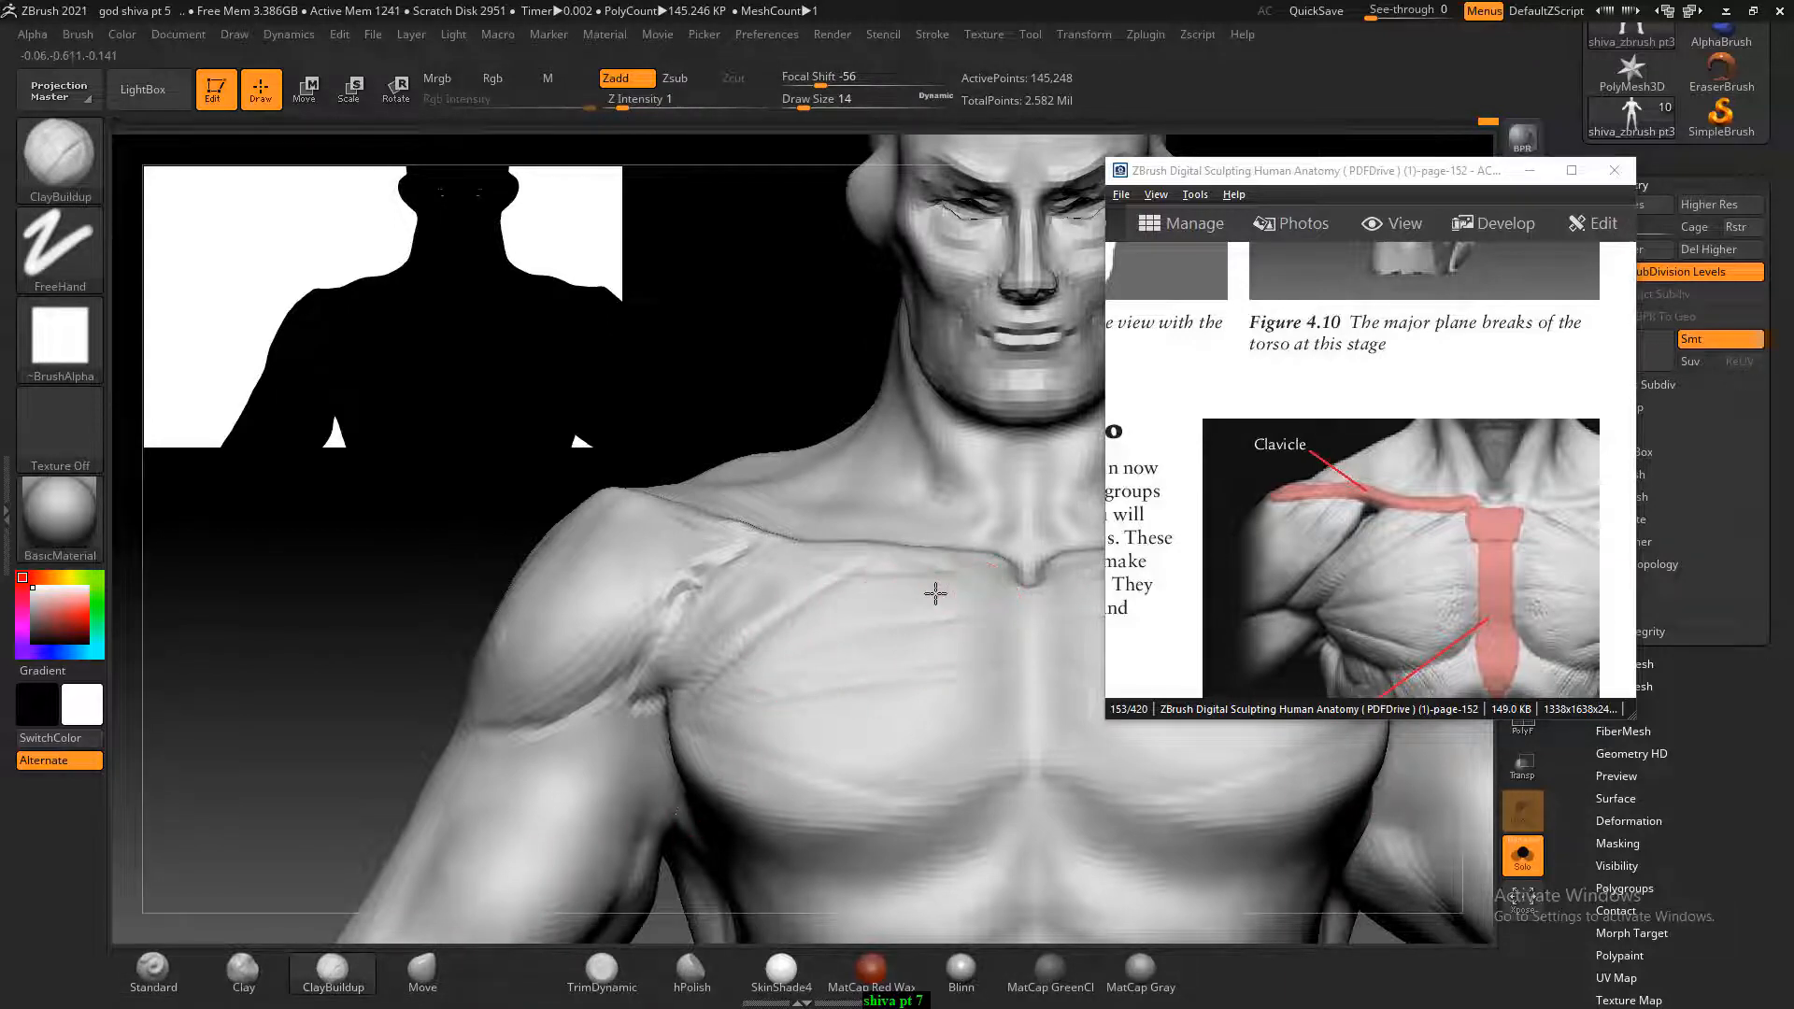
drag(452, 508, 654, 598)
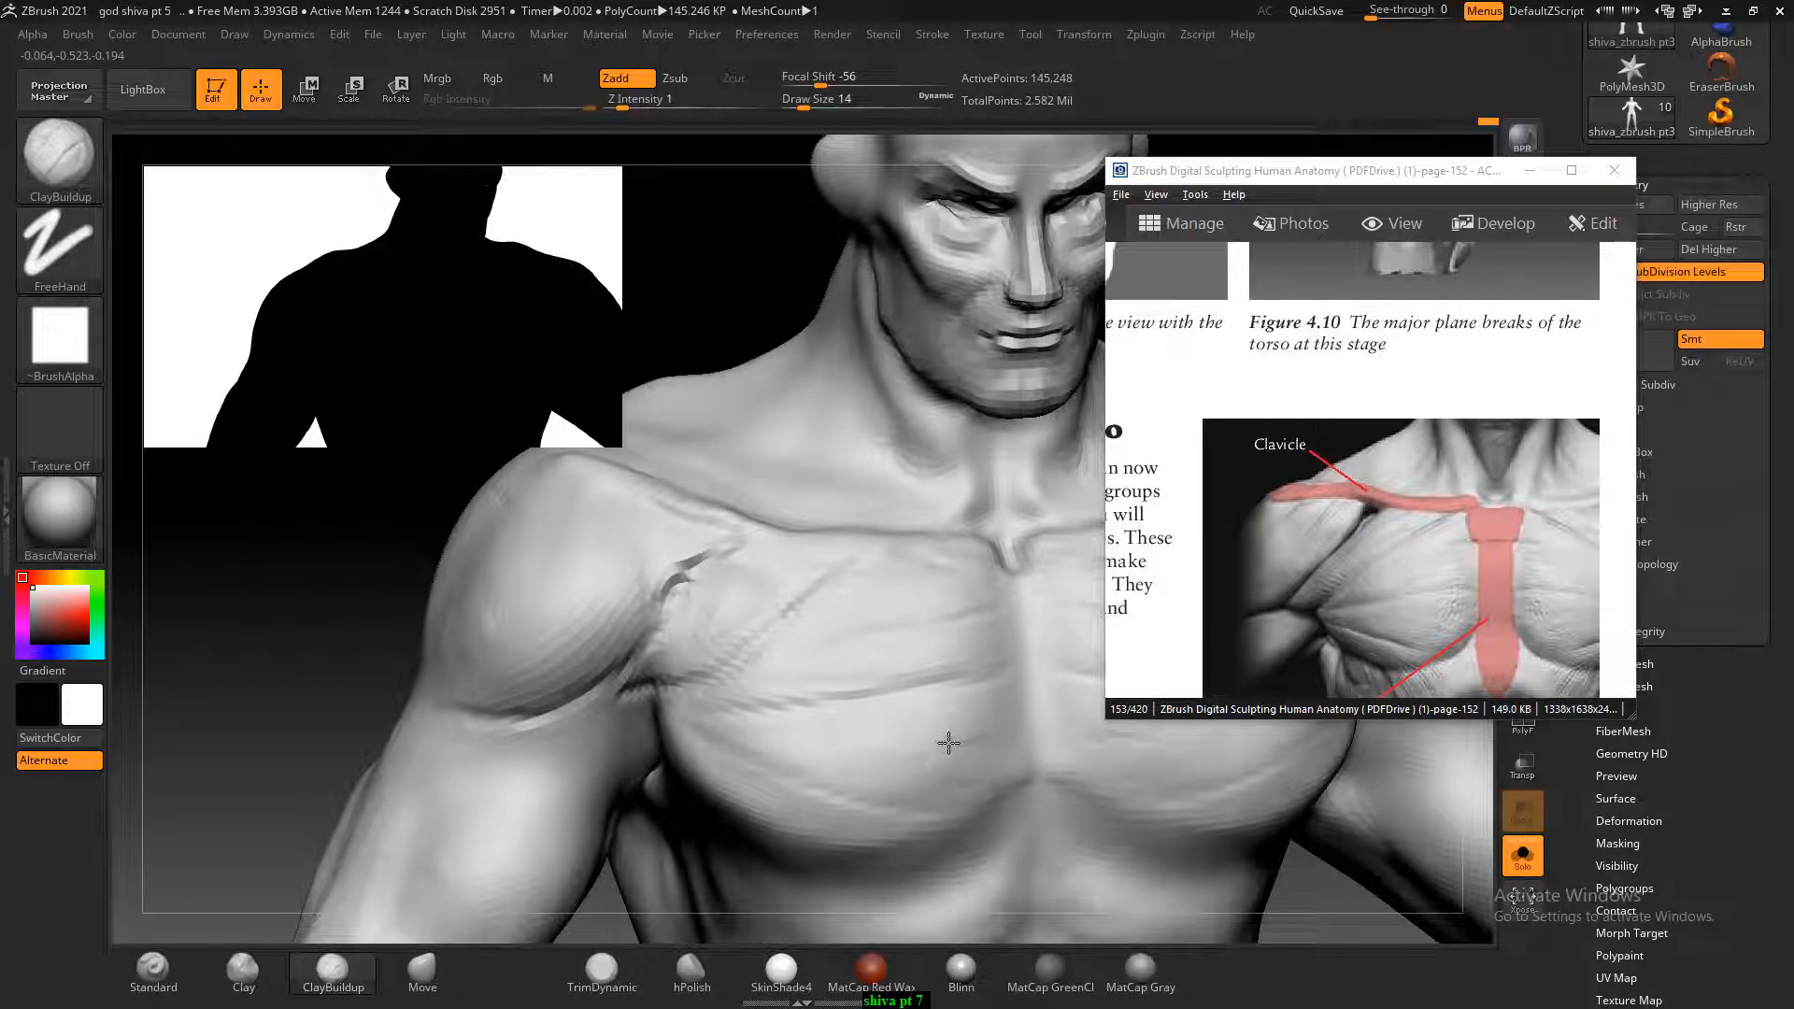
drag(373, 665, 489, 641)
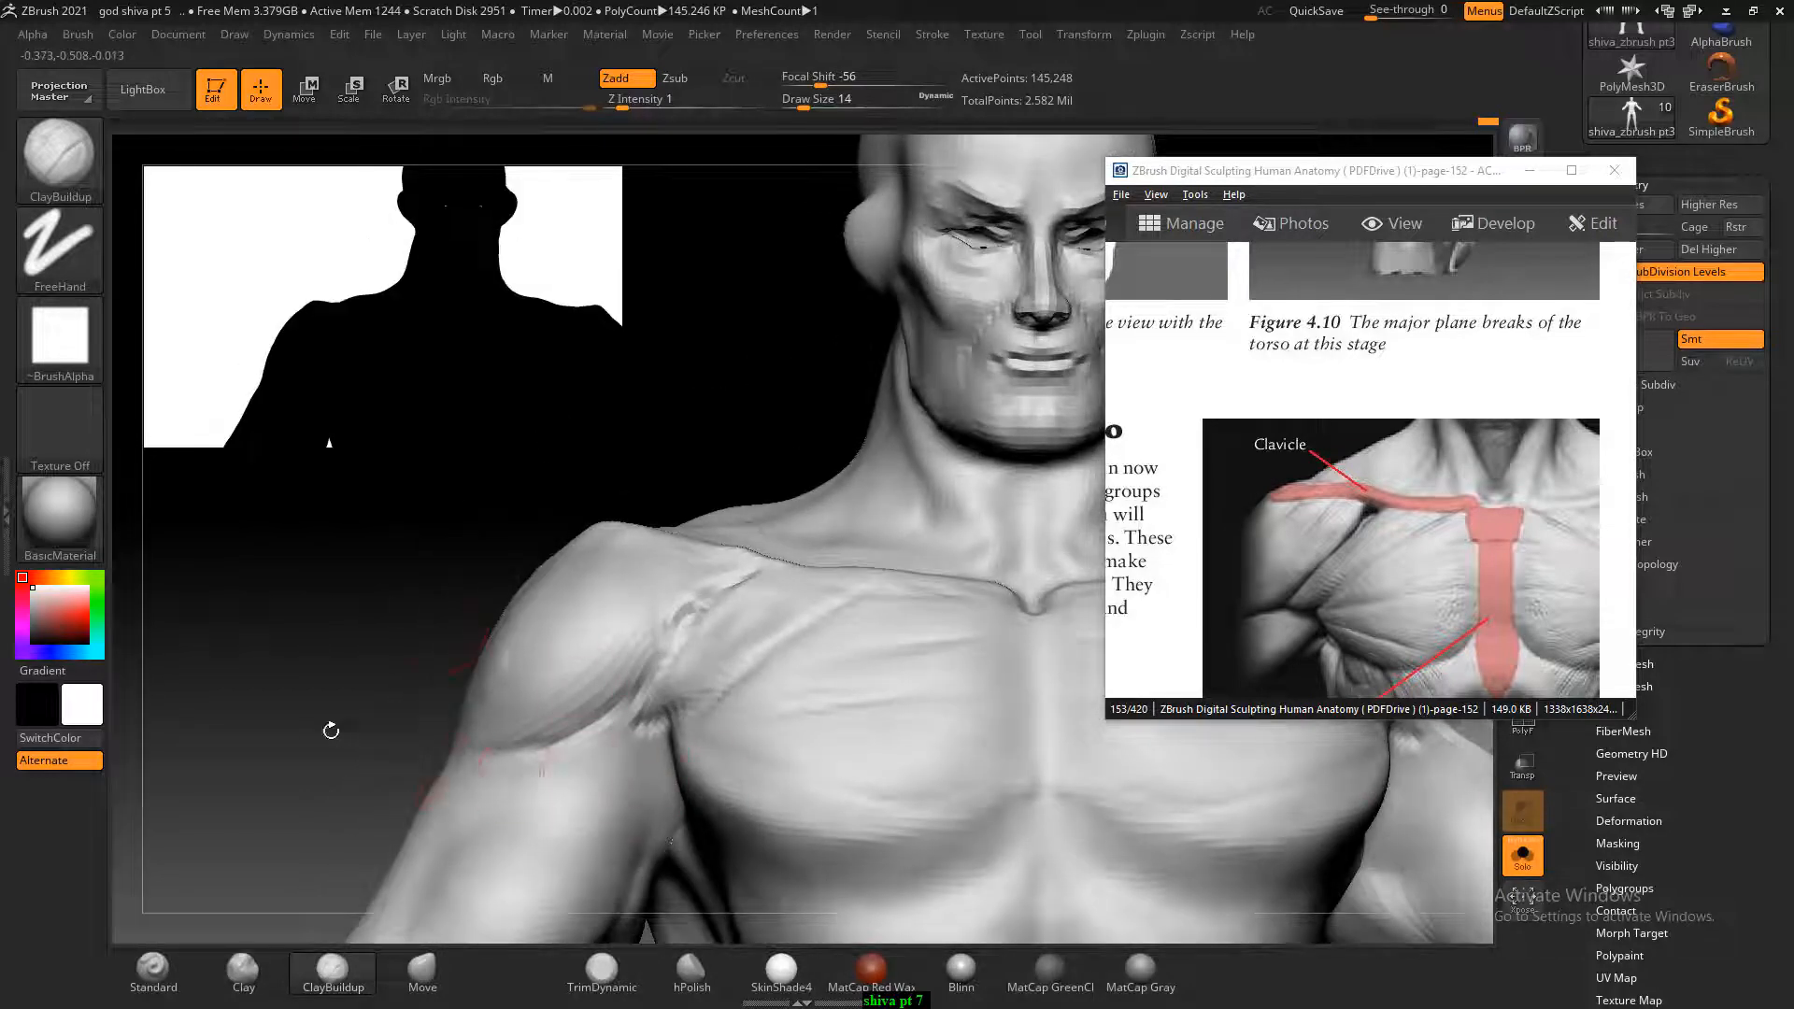
drag(333, 729, 645, 783)
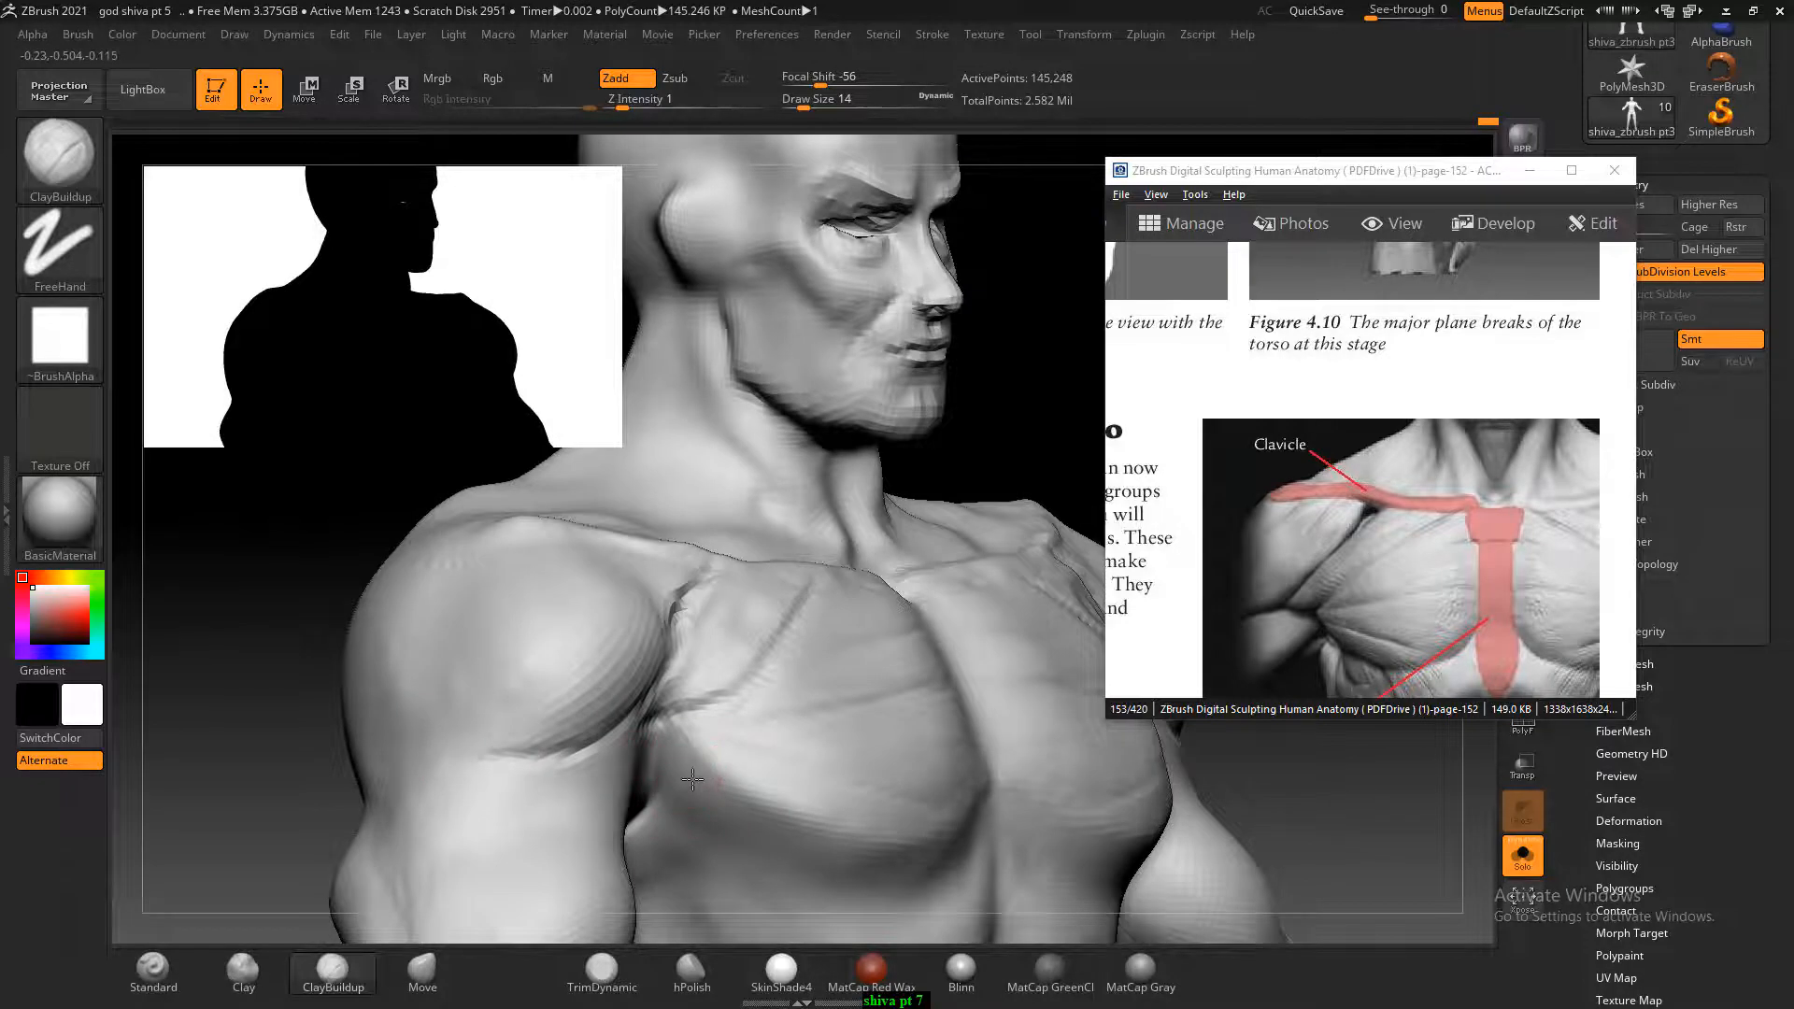
key(alt)
mouse_move(322, 724)
mouse_down()
mouse_move(221, 685)
mouse_move(324, 697)
mouse_move(306, 711)
mouse_up()
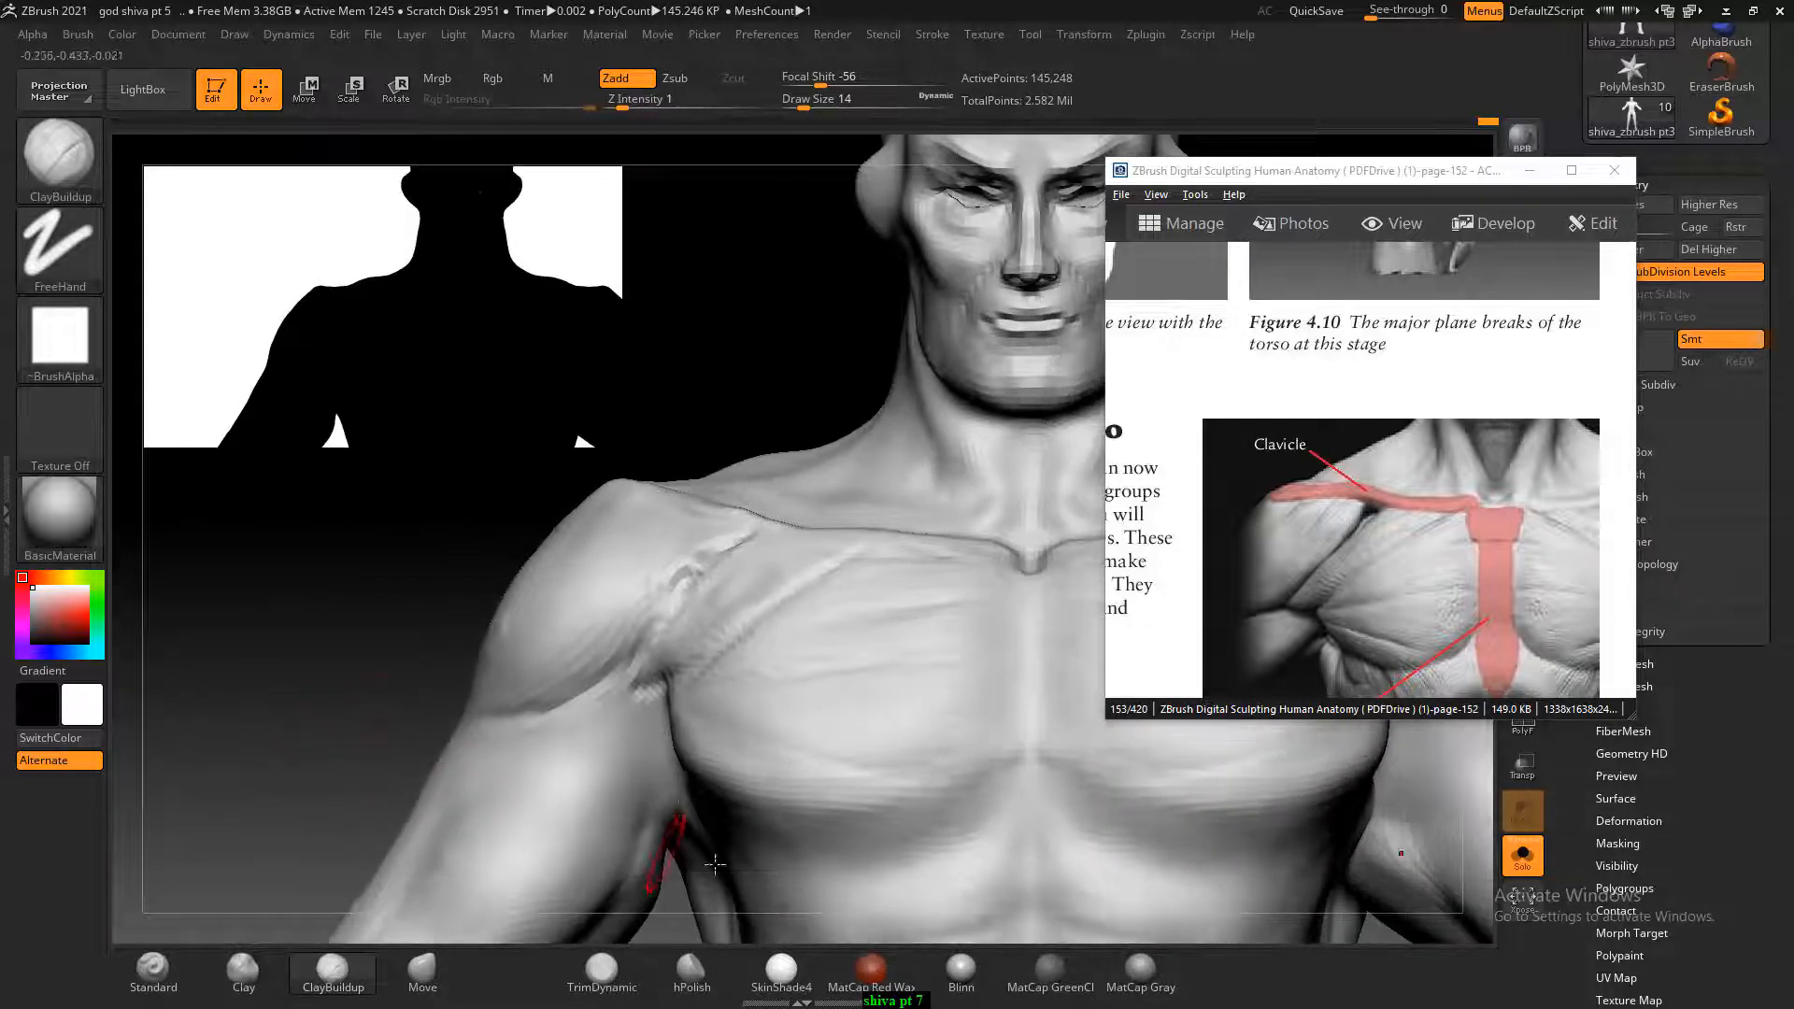
alt+drag(1004, 804, 1020, 771)
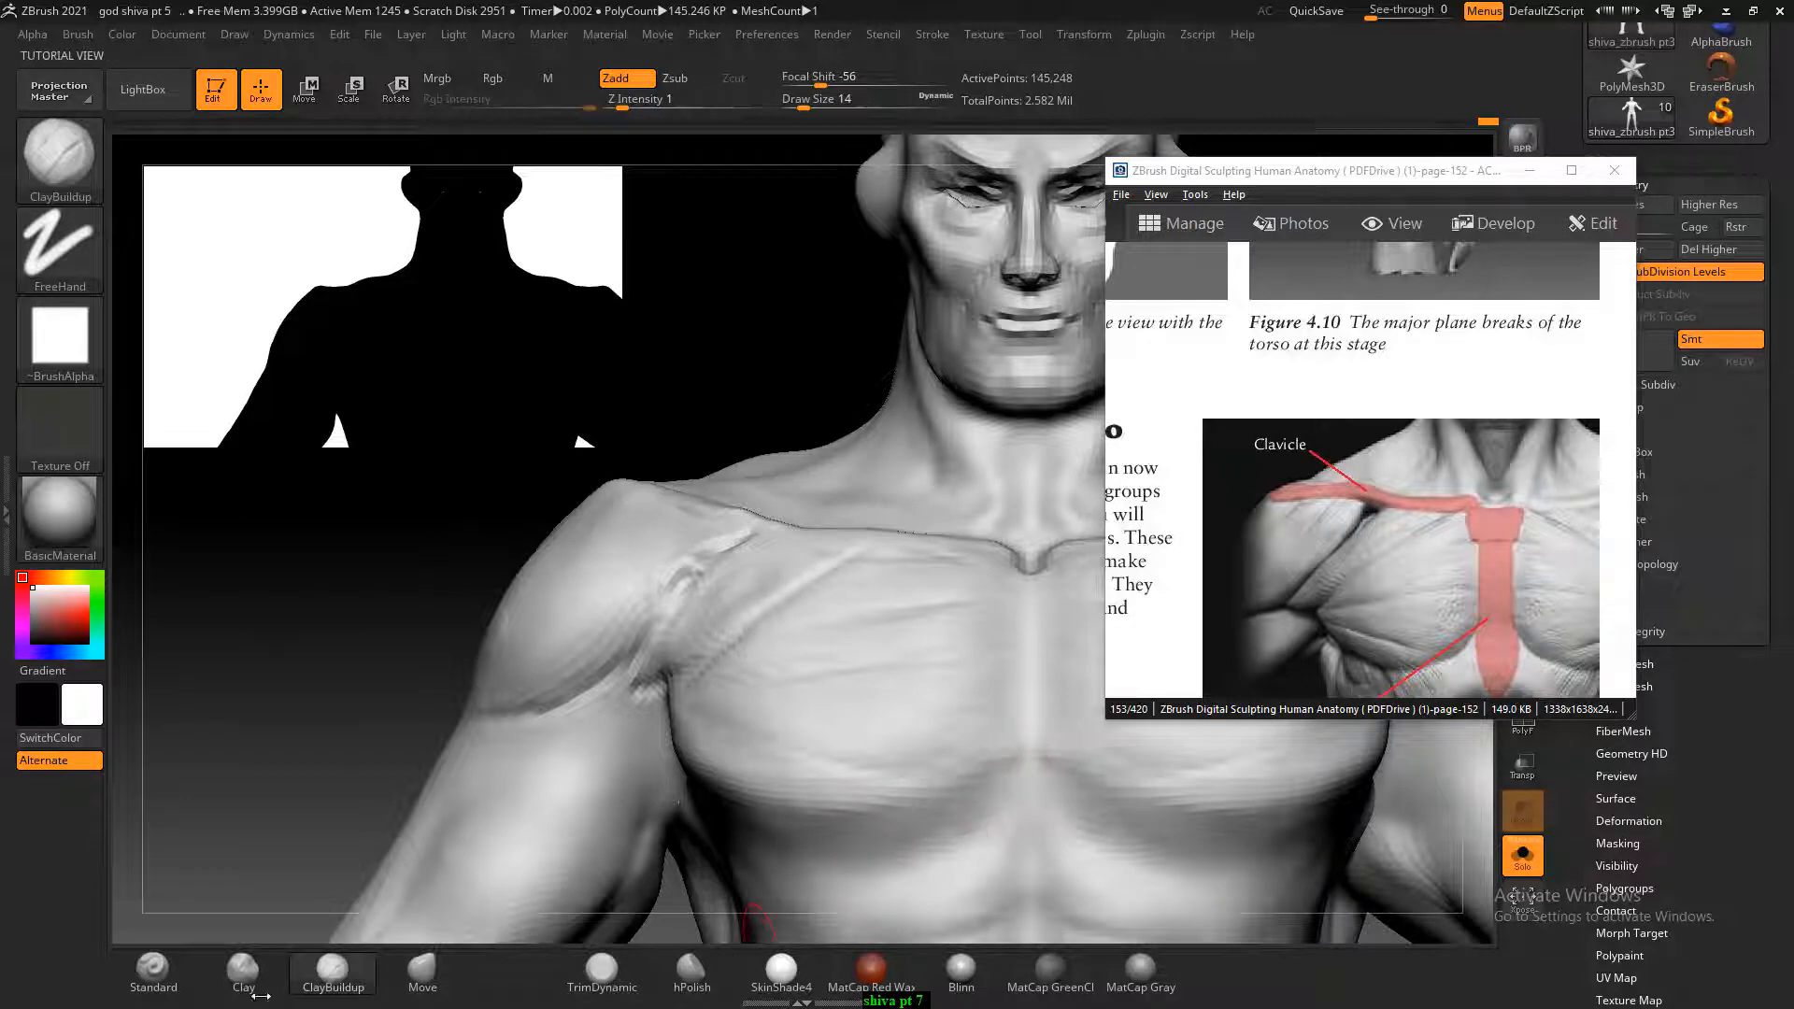
Carve the sternum edge and lower border of the pectorals with the Standard brush at focal shift 83 and draw size 7.
click(155, 972)
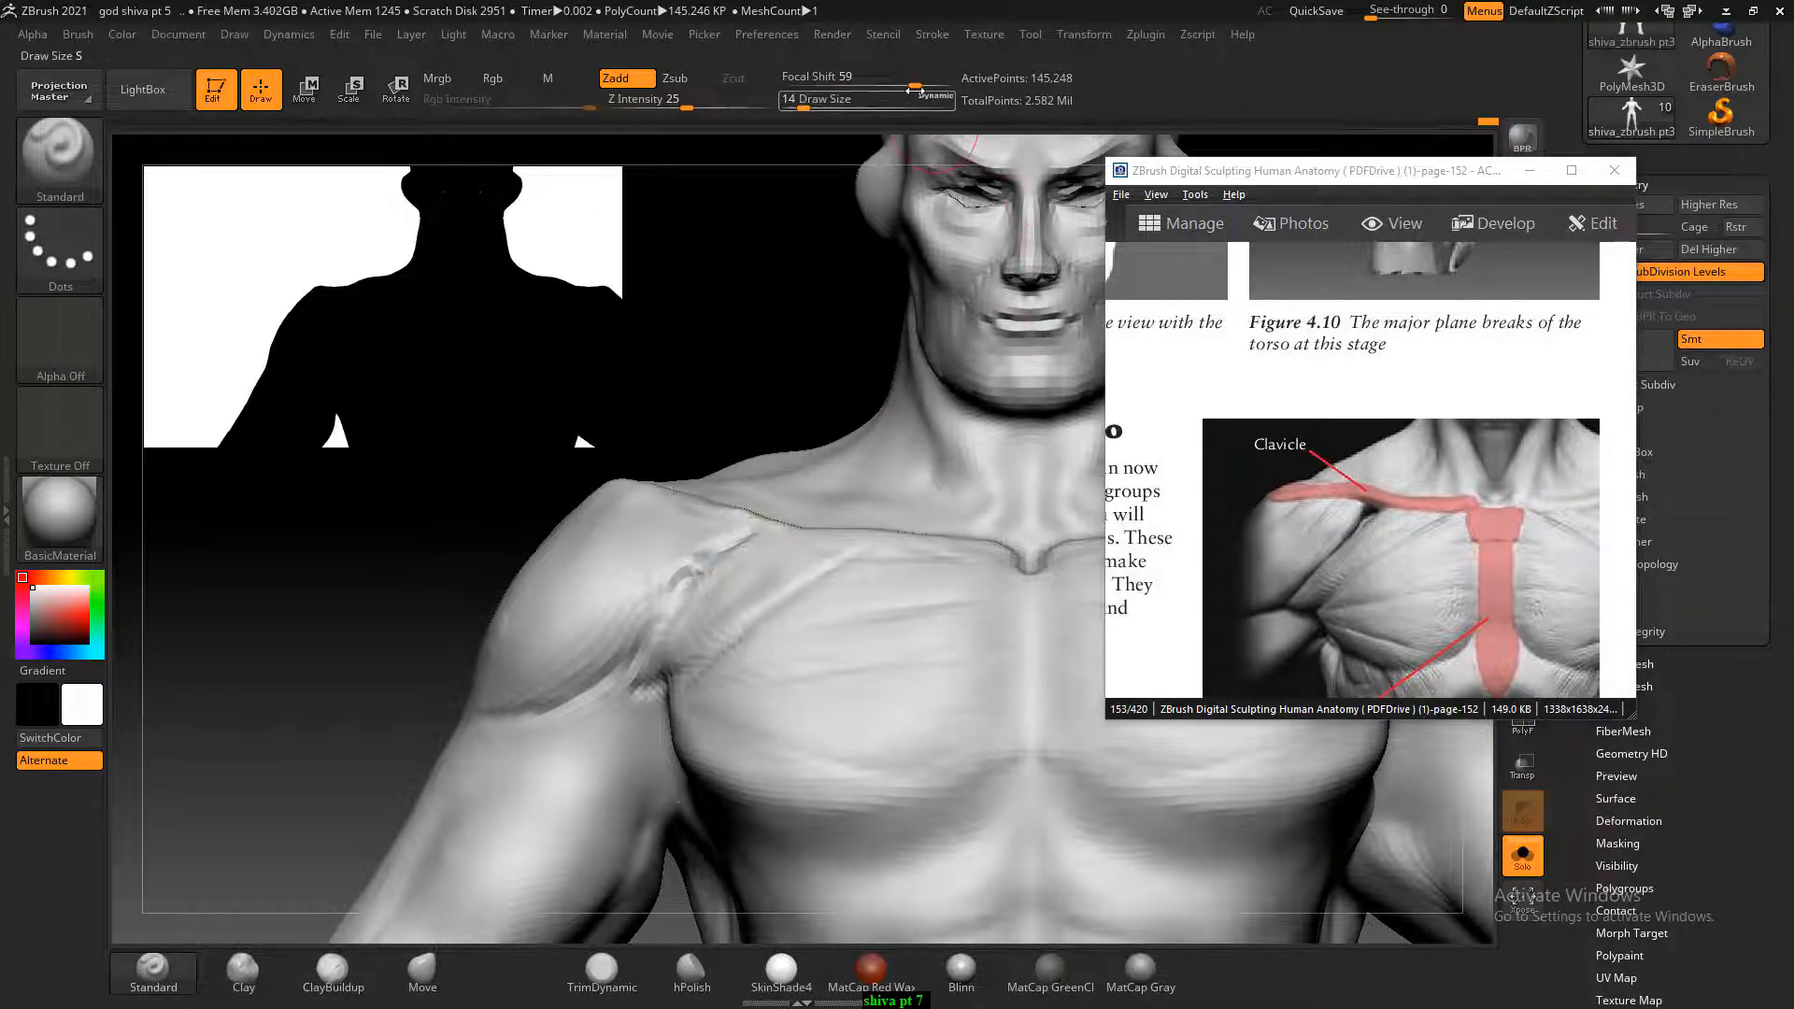
drag(908, 83, 935, 84)
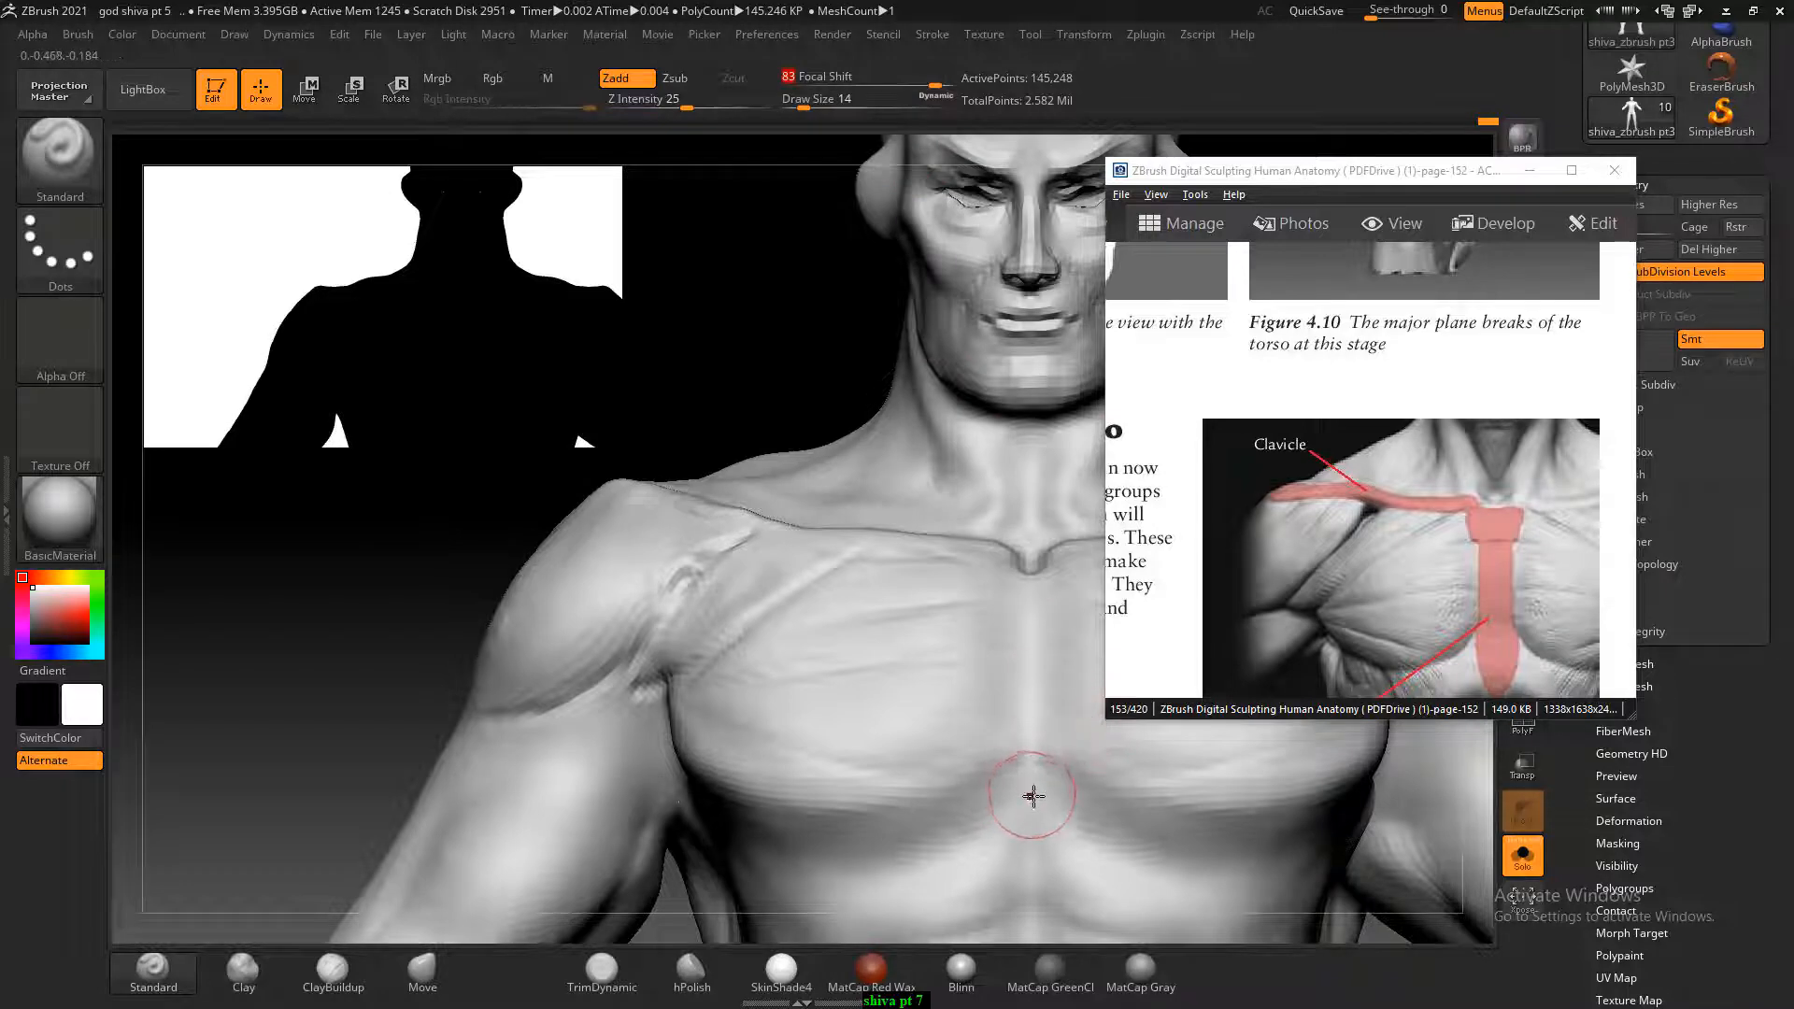
key(bracketleft)
mouse_move(1008, 583)
alt+mouse_down()
mouse_move(1018, 699)
mouse_move(981, 791)
mouse_move(893, 846)
alt+mouse_up()
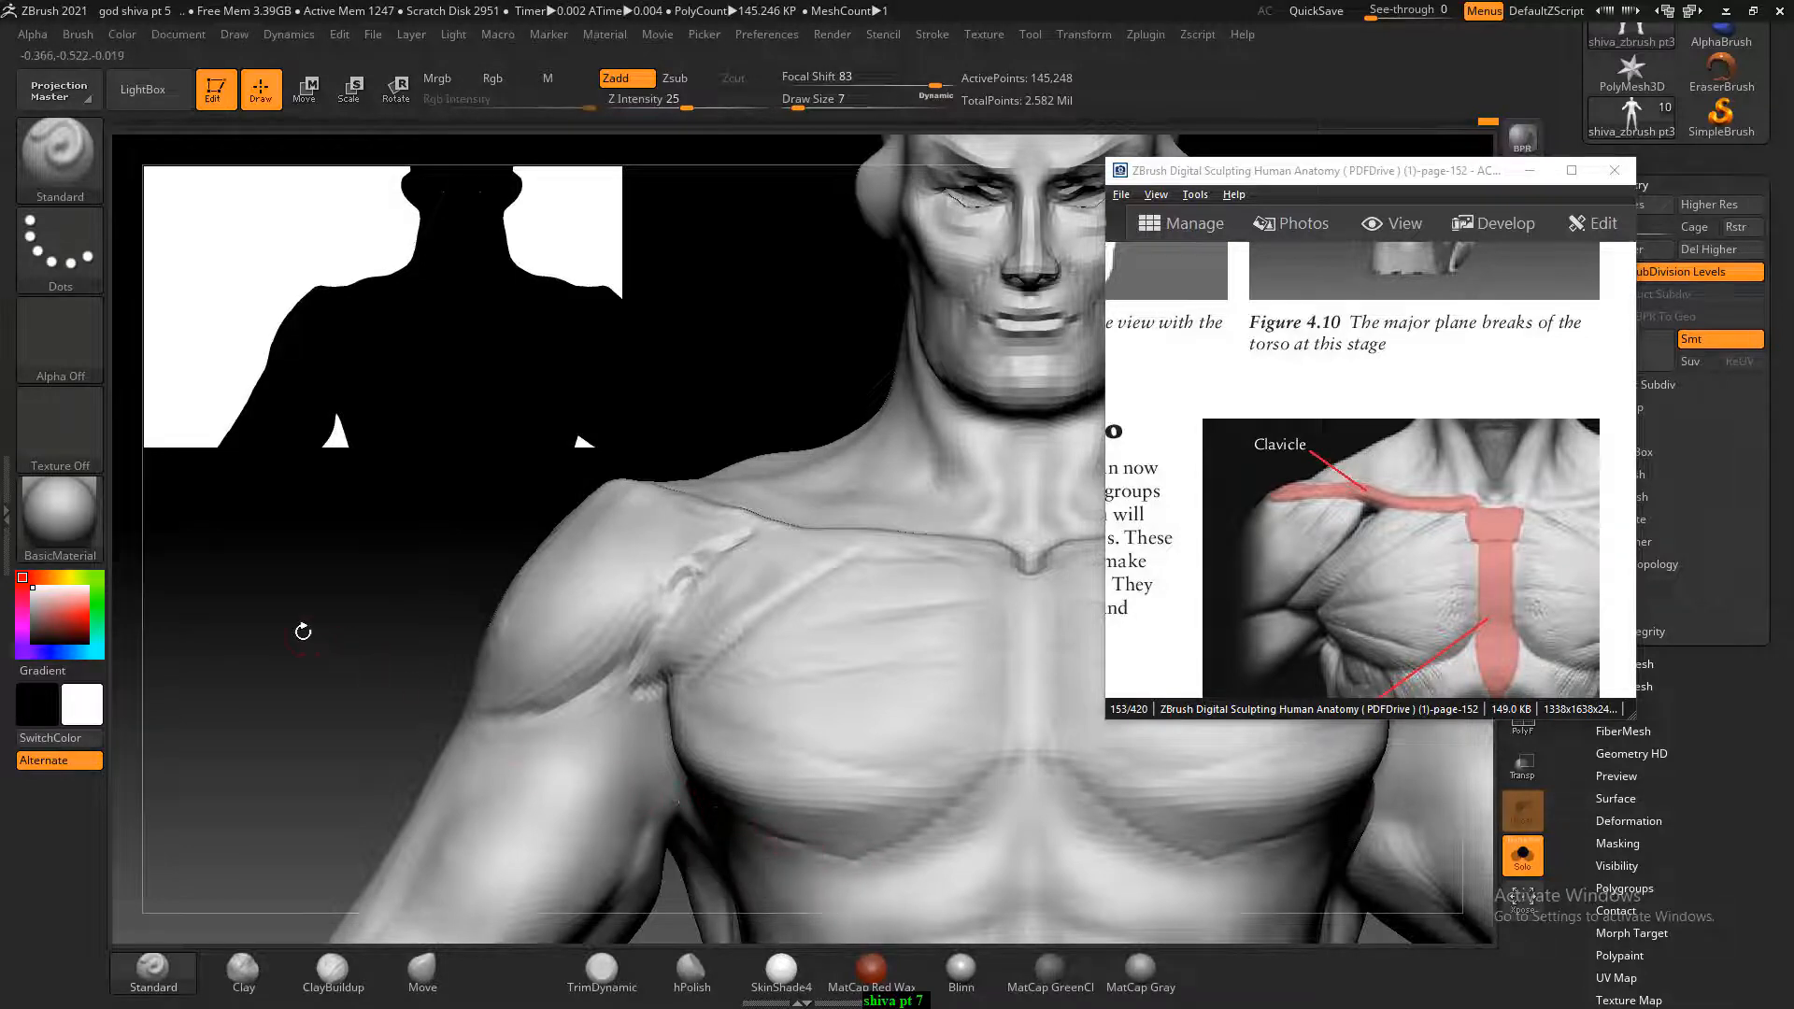
Reshape the outer lower edge of the pectorals near the armpits with the Move brush at draw size 38.
mouse_move(301, 645)
mouse_down()
mouse_move(159, 651)
mouse_move(473, 733)
mouse_up()
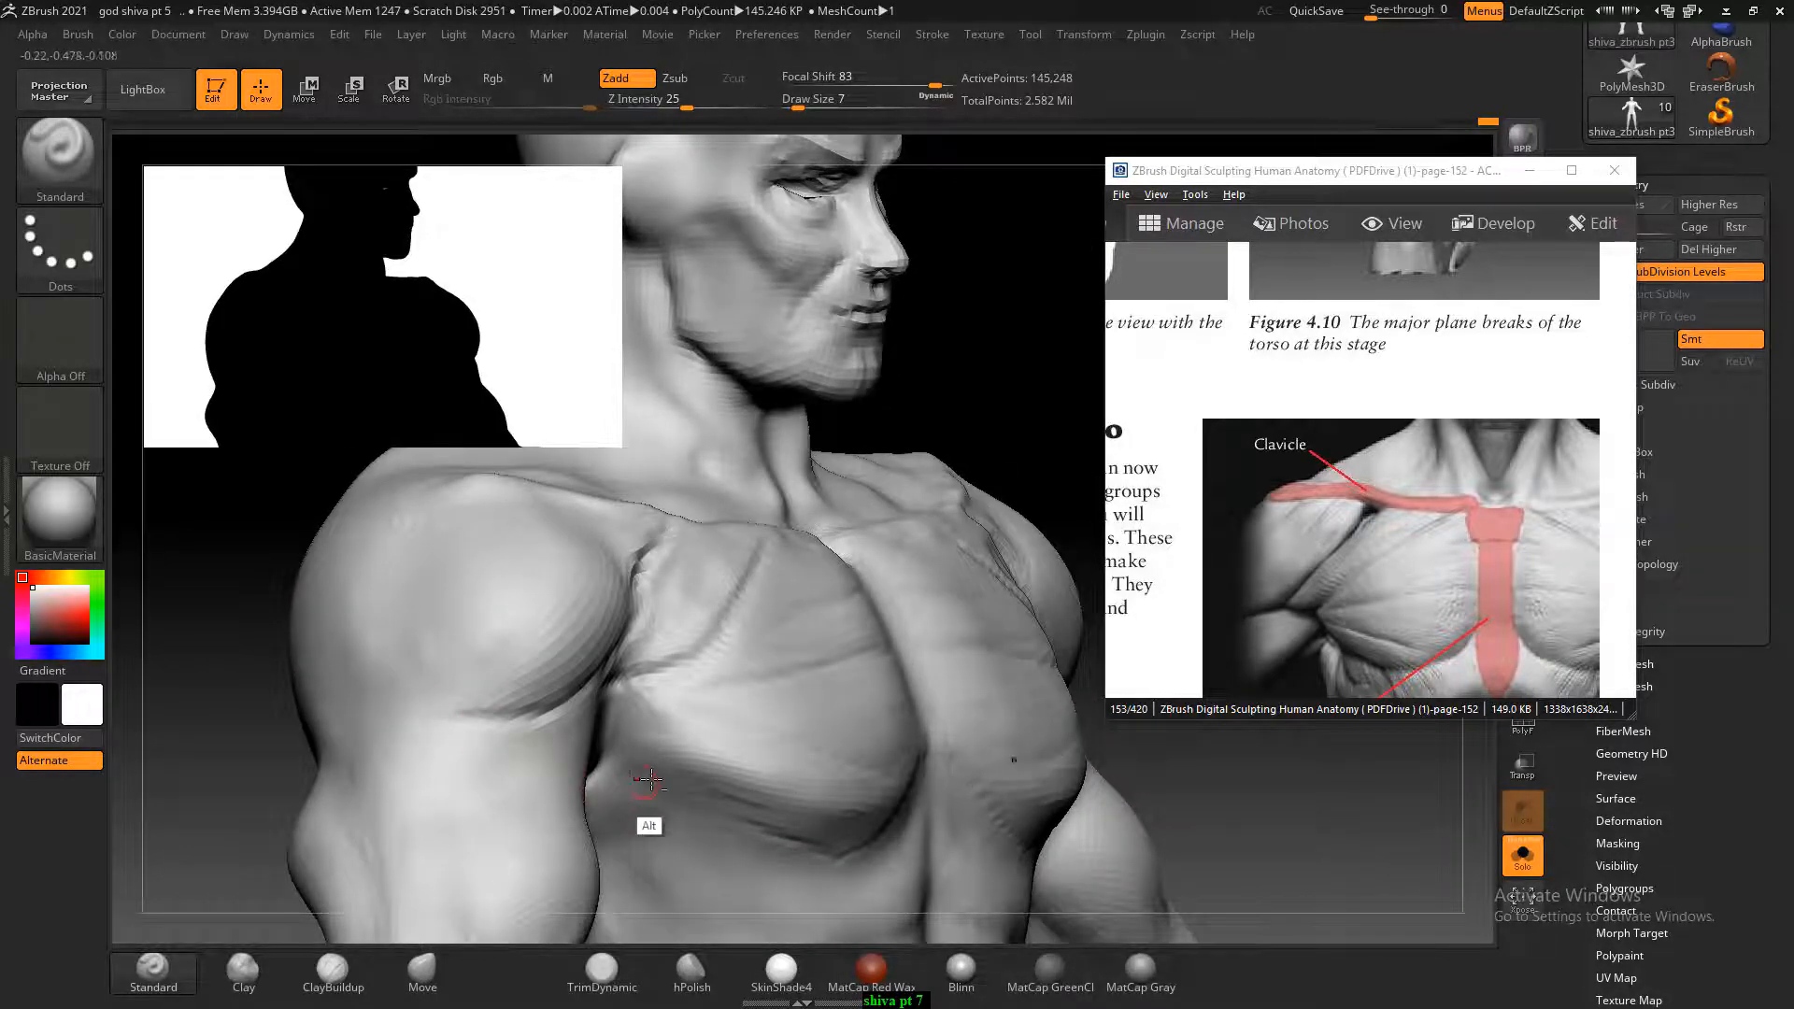
drag(200, 661, 184, 688)
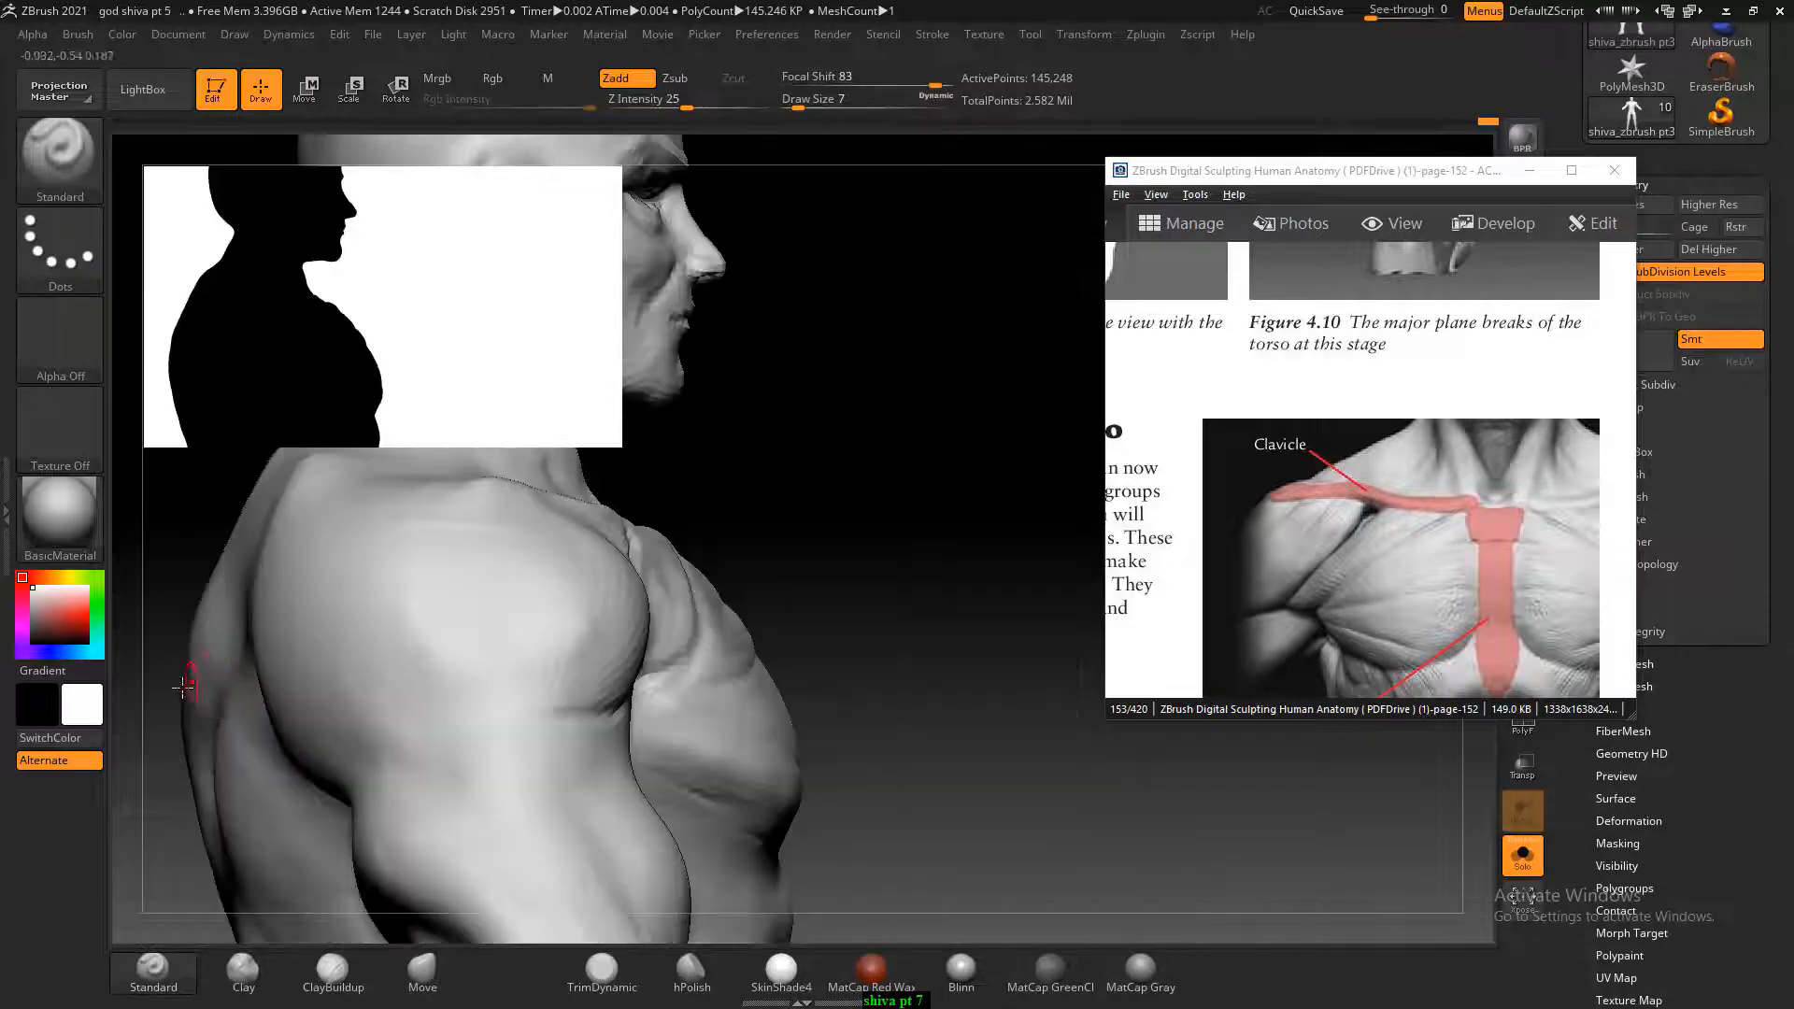
mouse_move(883, 525)
mouse_down()
mouse_move(741, 560)
mouse_move(256, 608)
mouse_up()
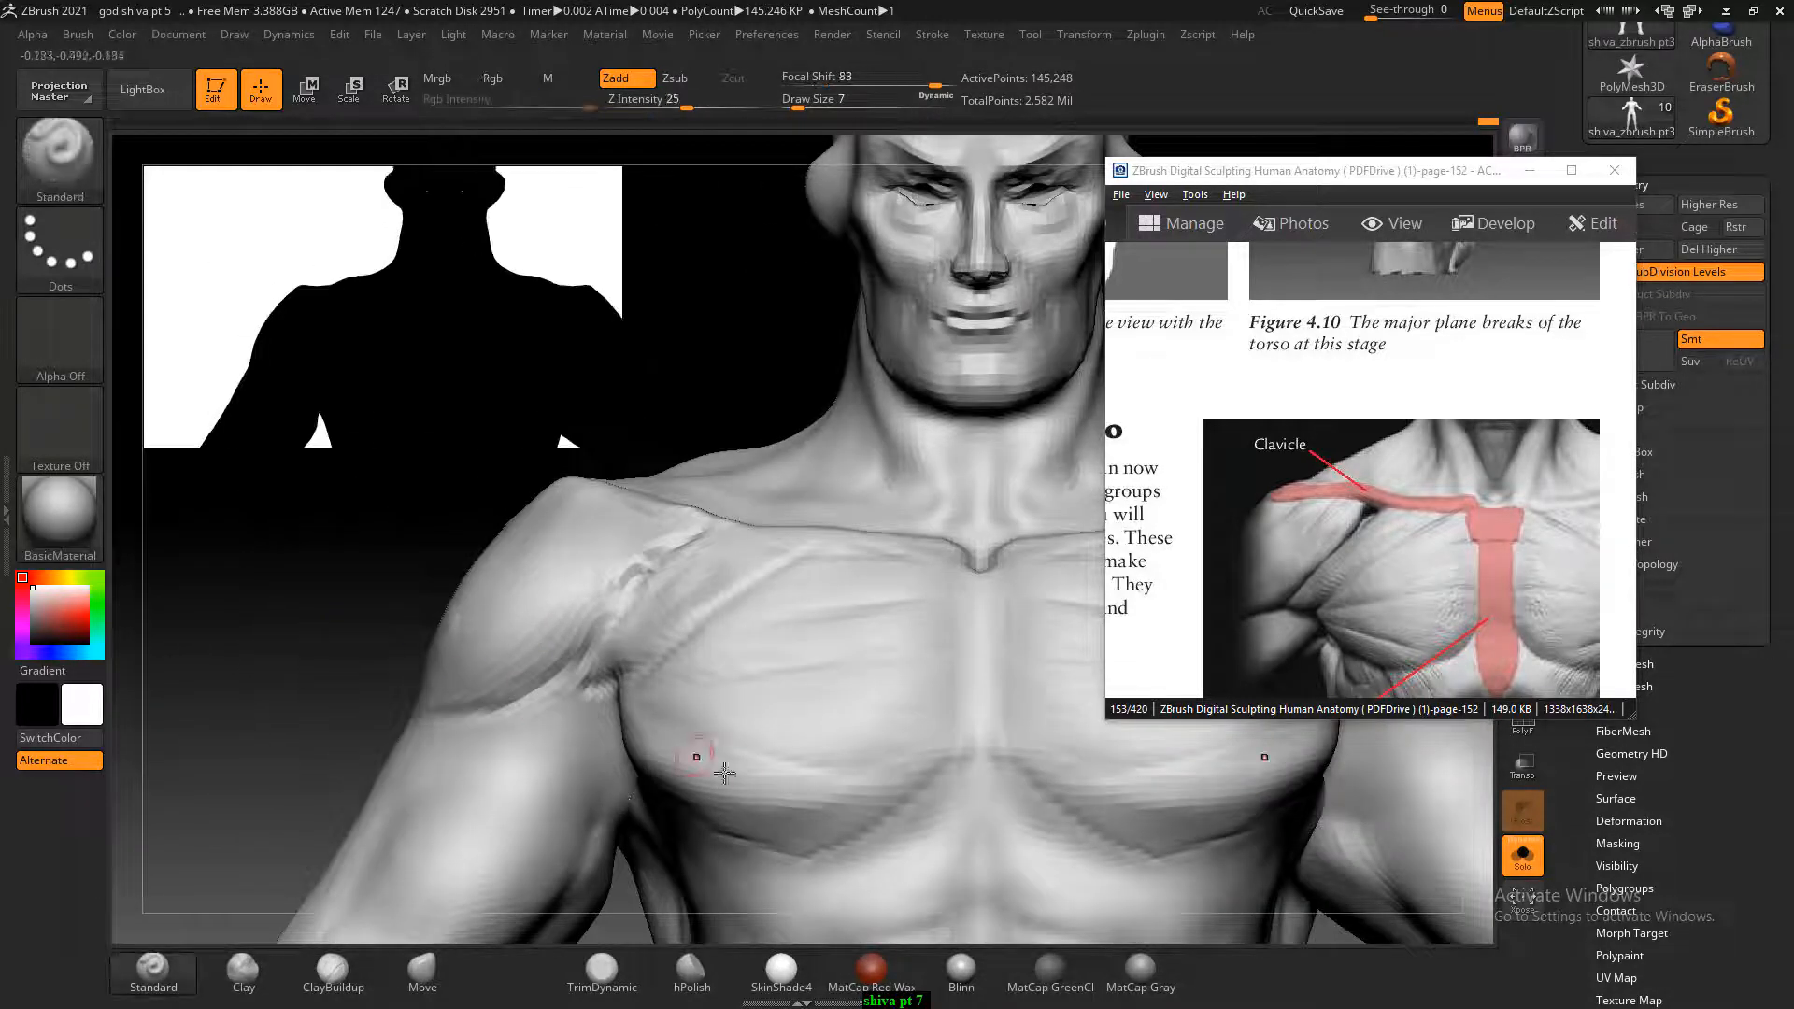
click(424, 991)
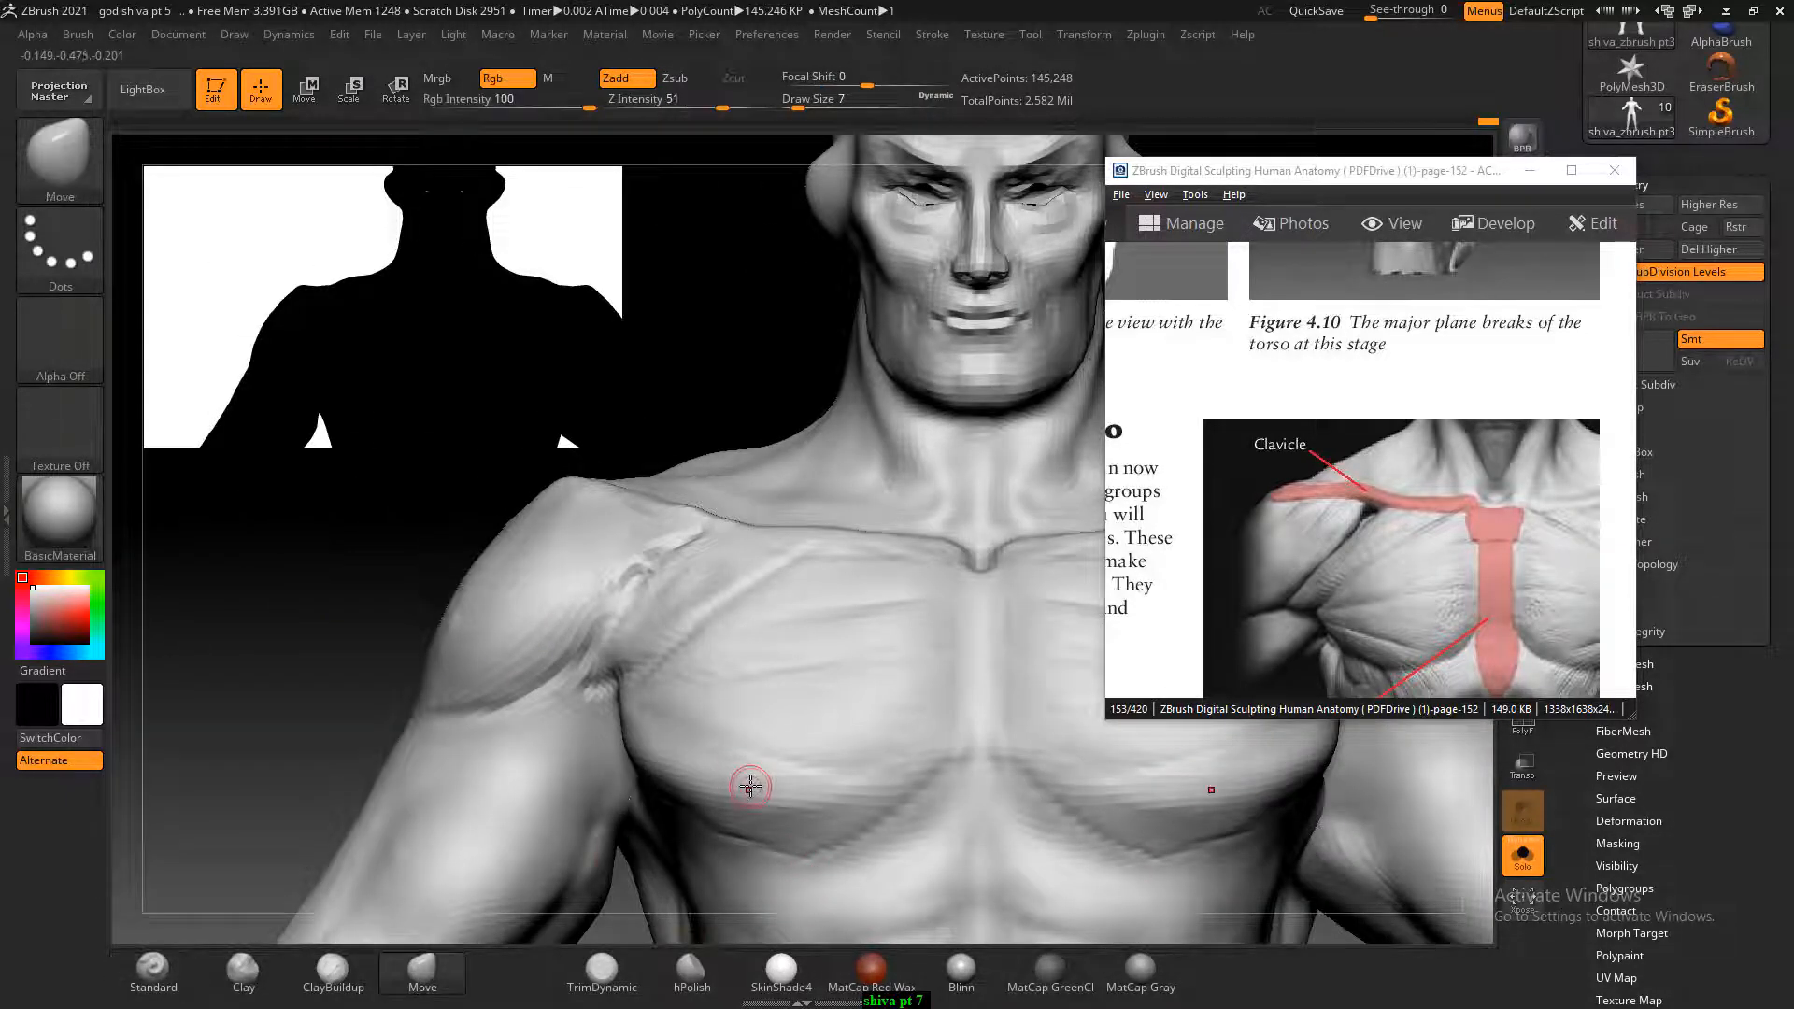
key(bracketright)
key(bracketright)
key(bracketright)
key(bracketright)
key(bracketright)
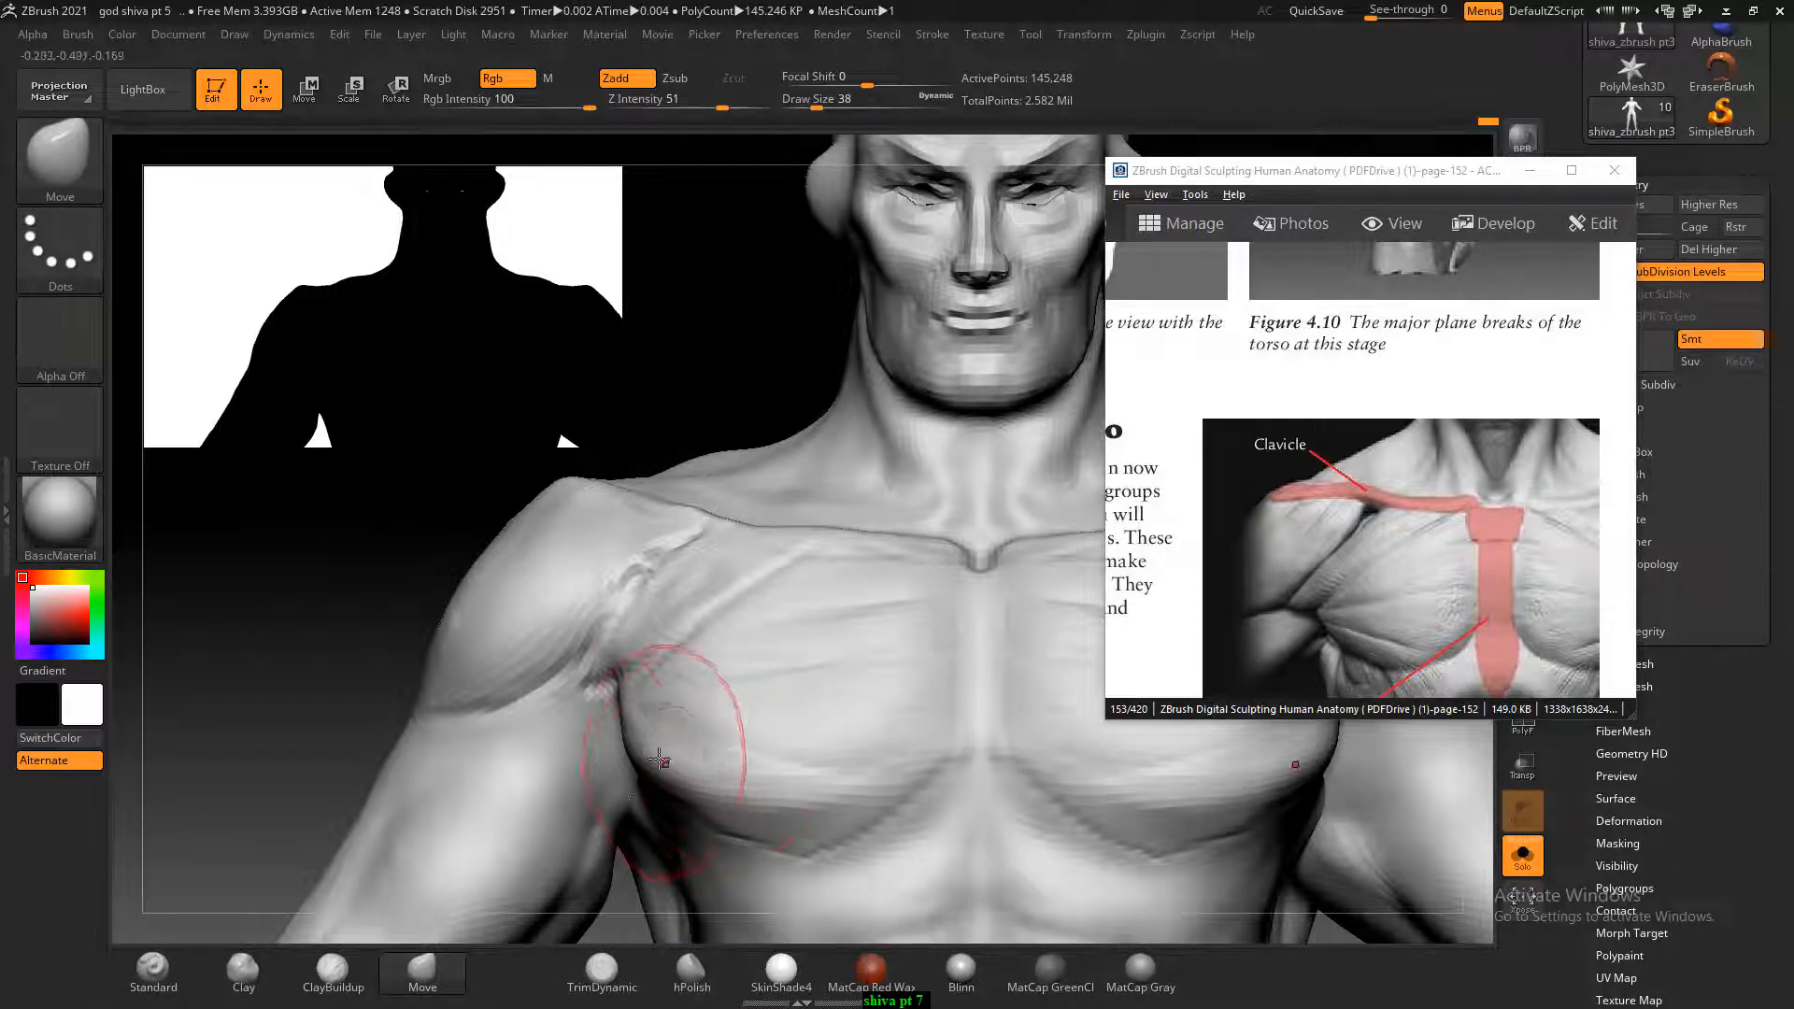
drag(628, 741, 686, 780)
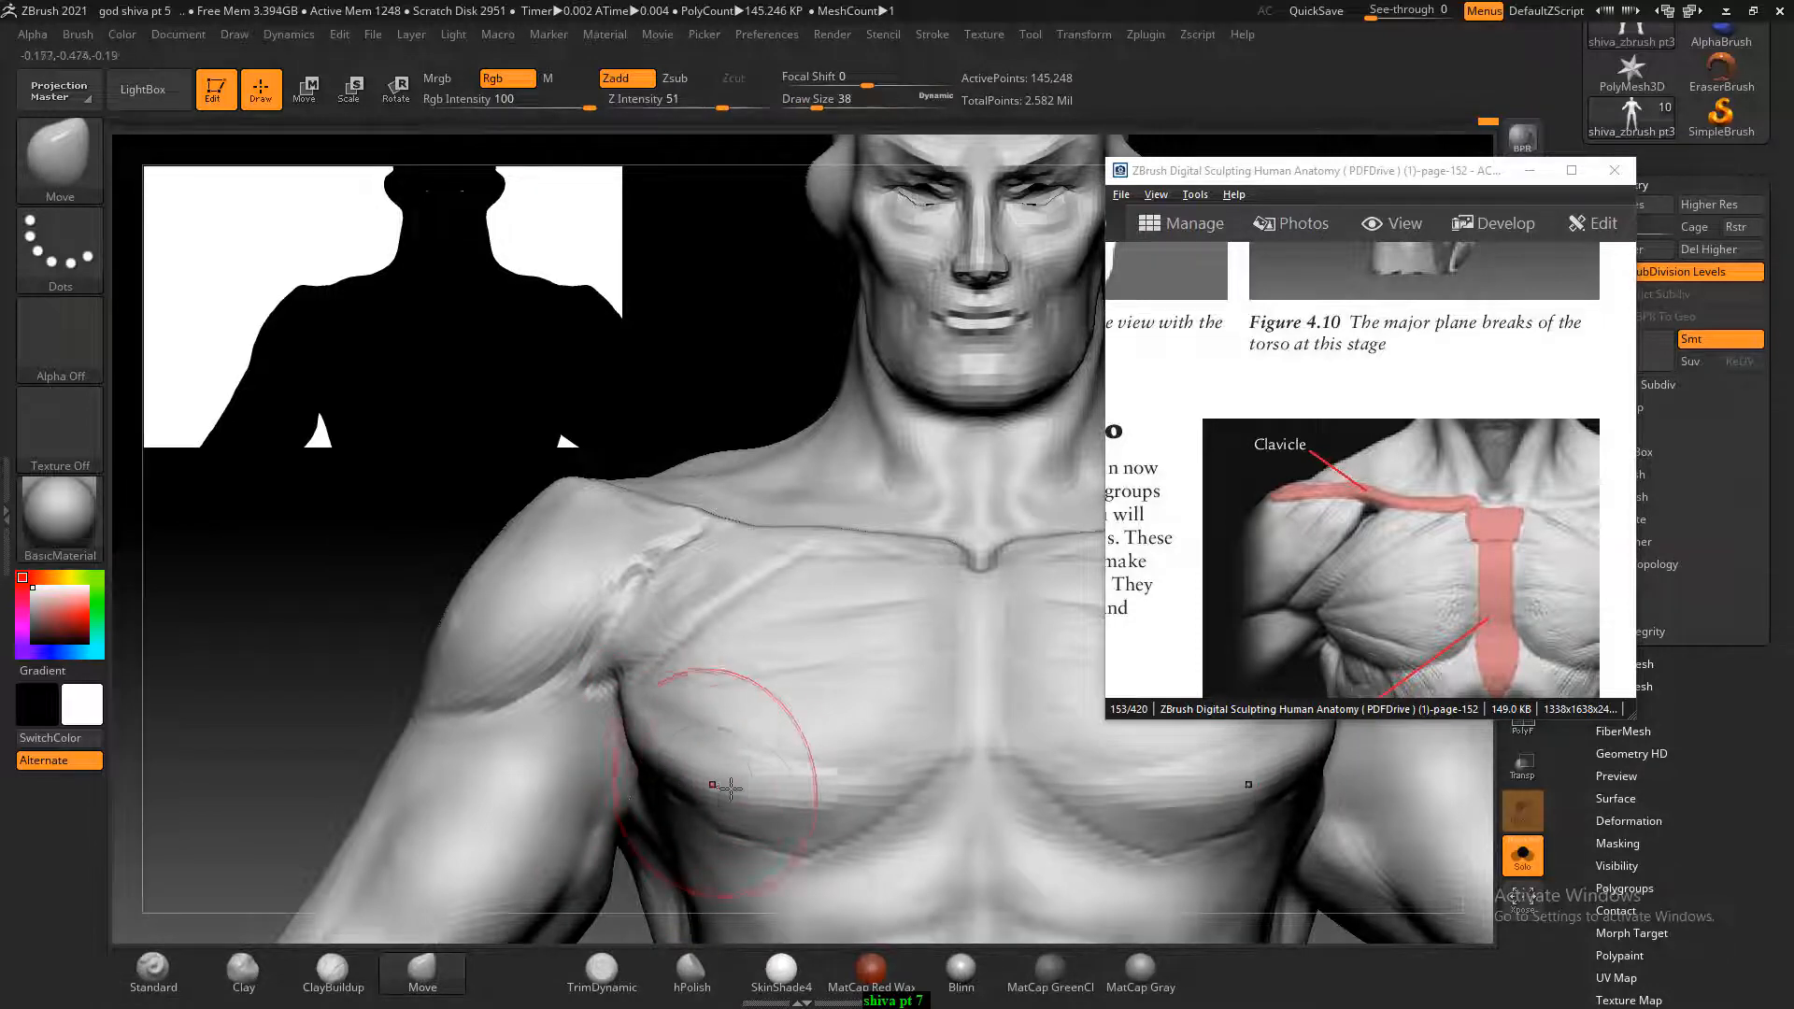
Choose the ClayBuildup brush and enlarge the figures of the pectoral heads and infraclavicular fossa on reference page 153.
click(334, 972)
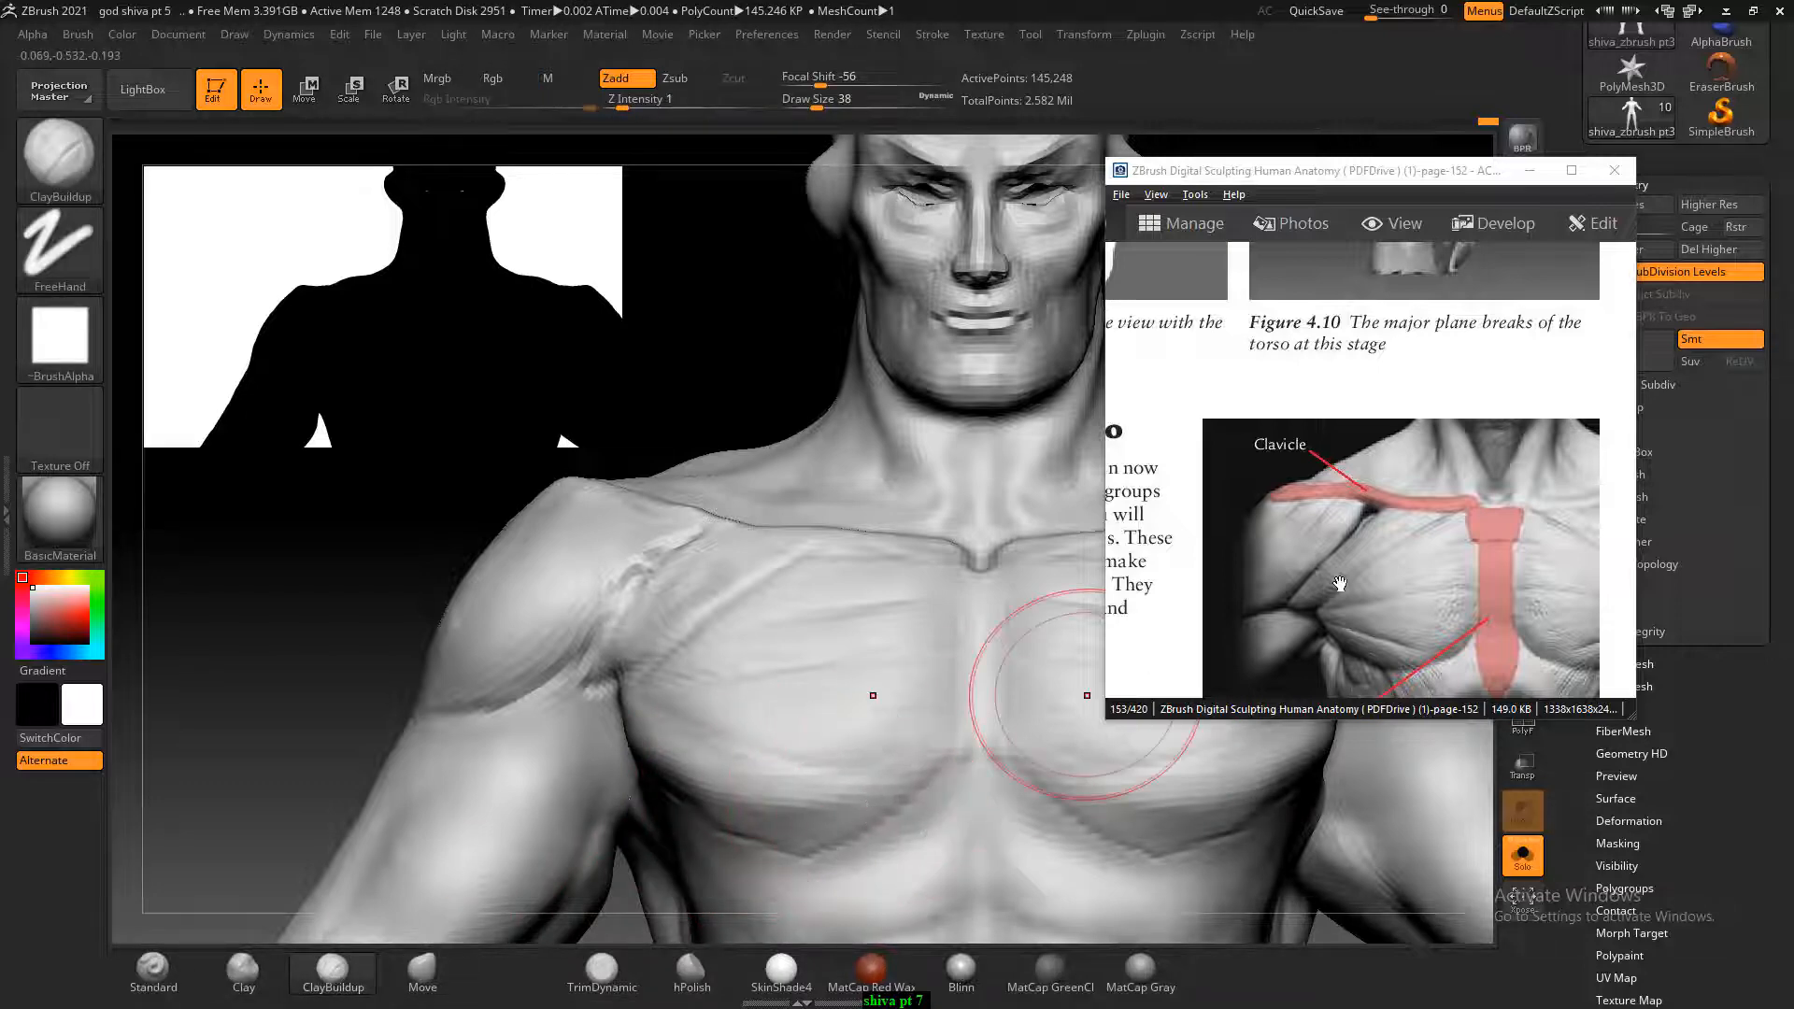
drag(1511, 571, 1464, 399)
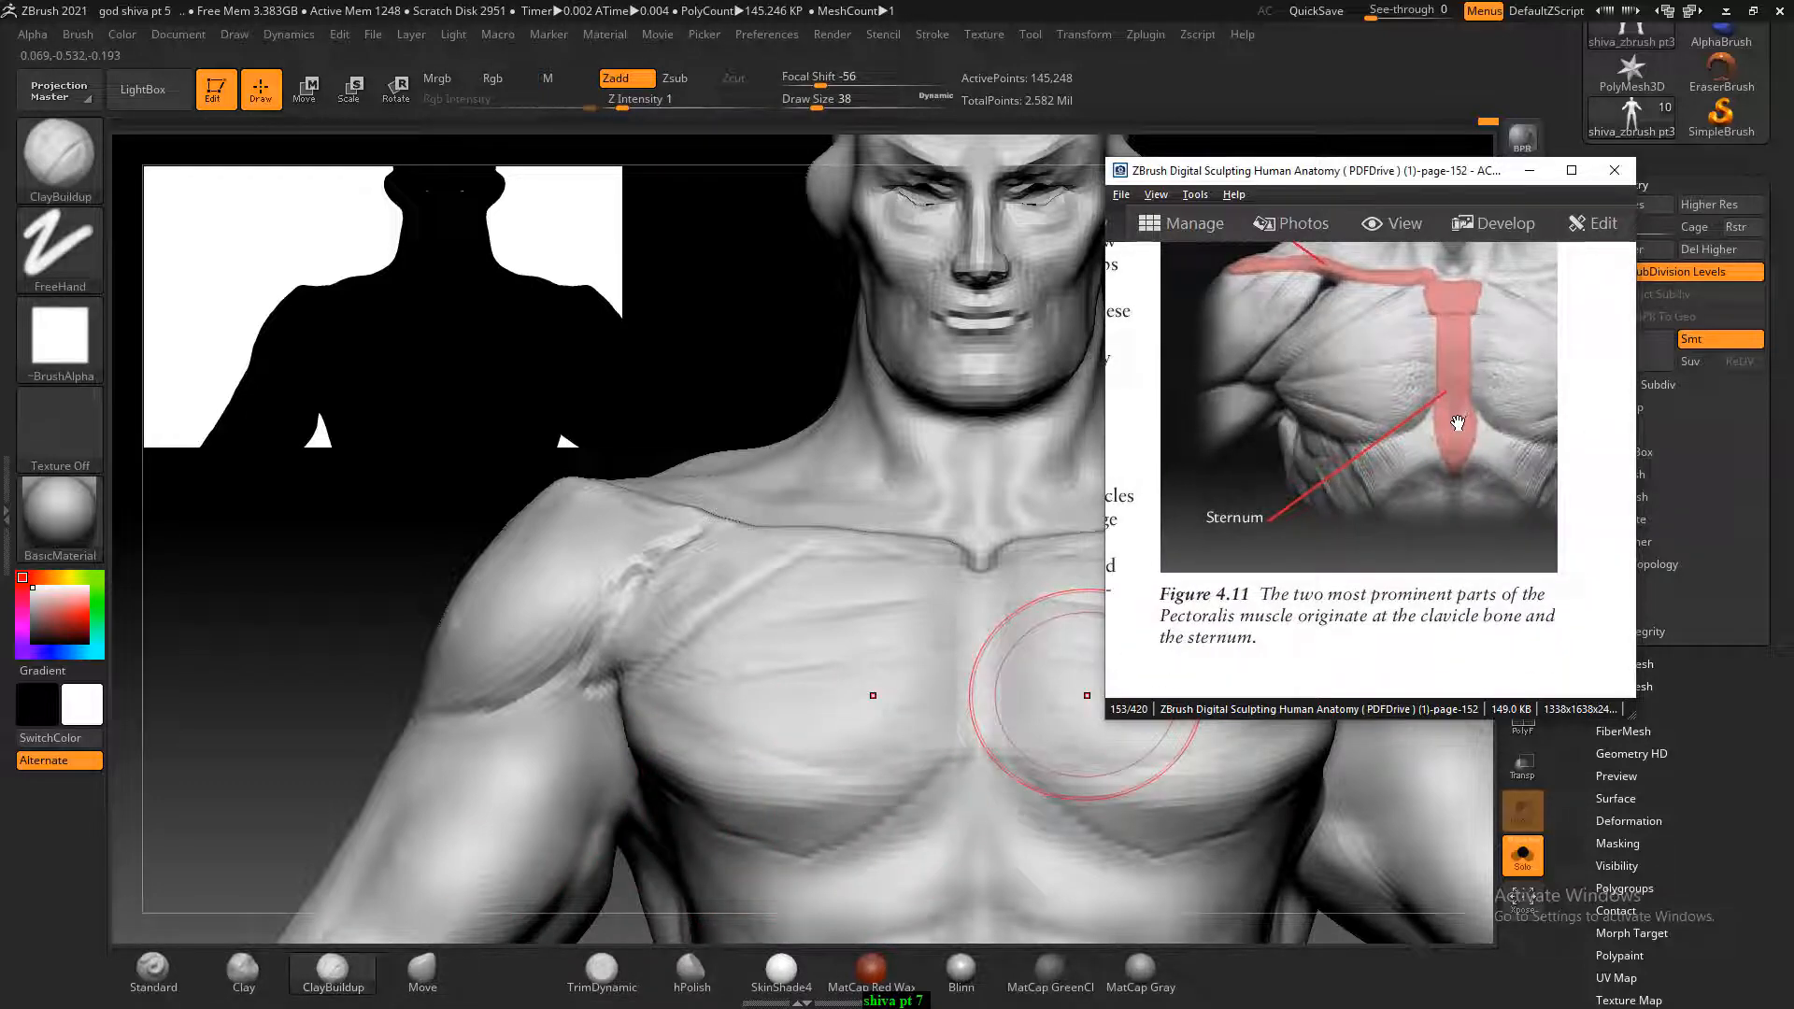
drag(1345, 453, 1535, 564)
drag(1417, 485, 1510, 349)
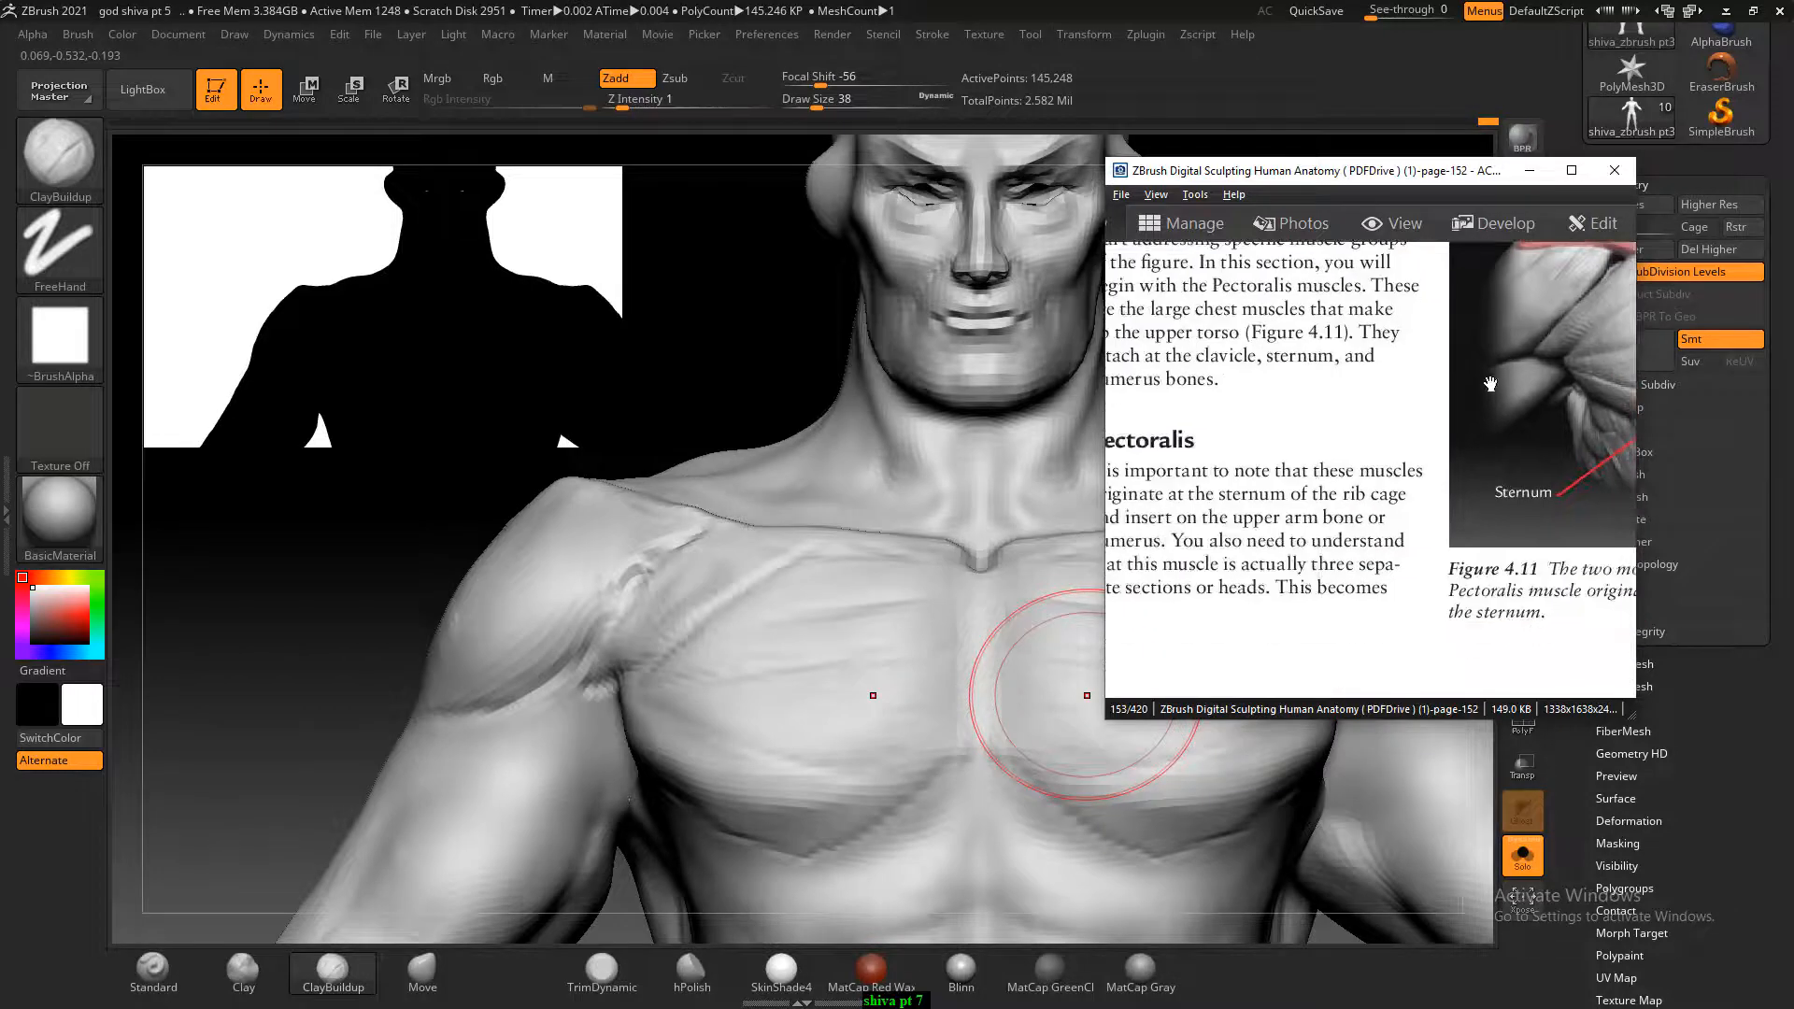
scroll(1480, 405, down, 1)
scroll(1480, 404, down, 1)
scroll(1485, 438, down, 1)
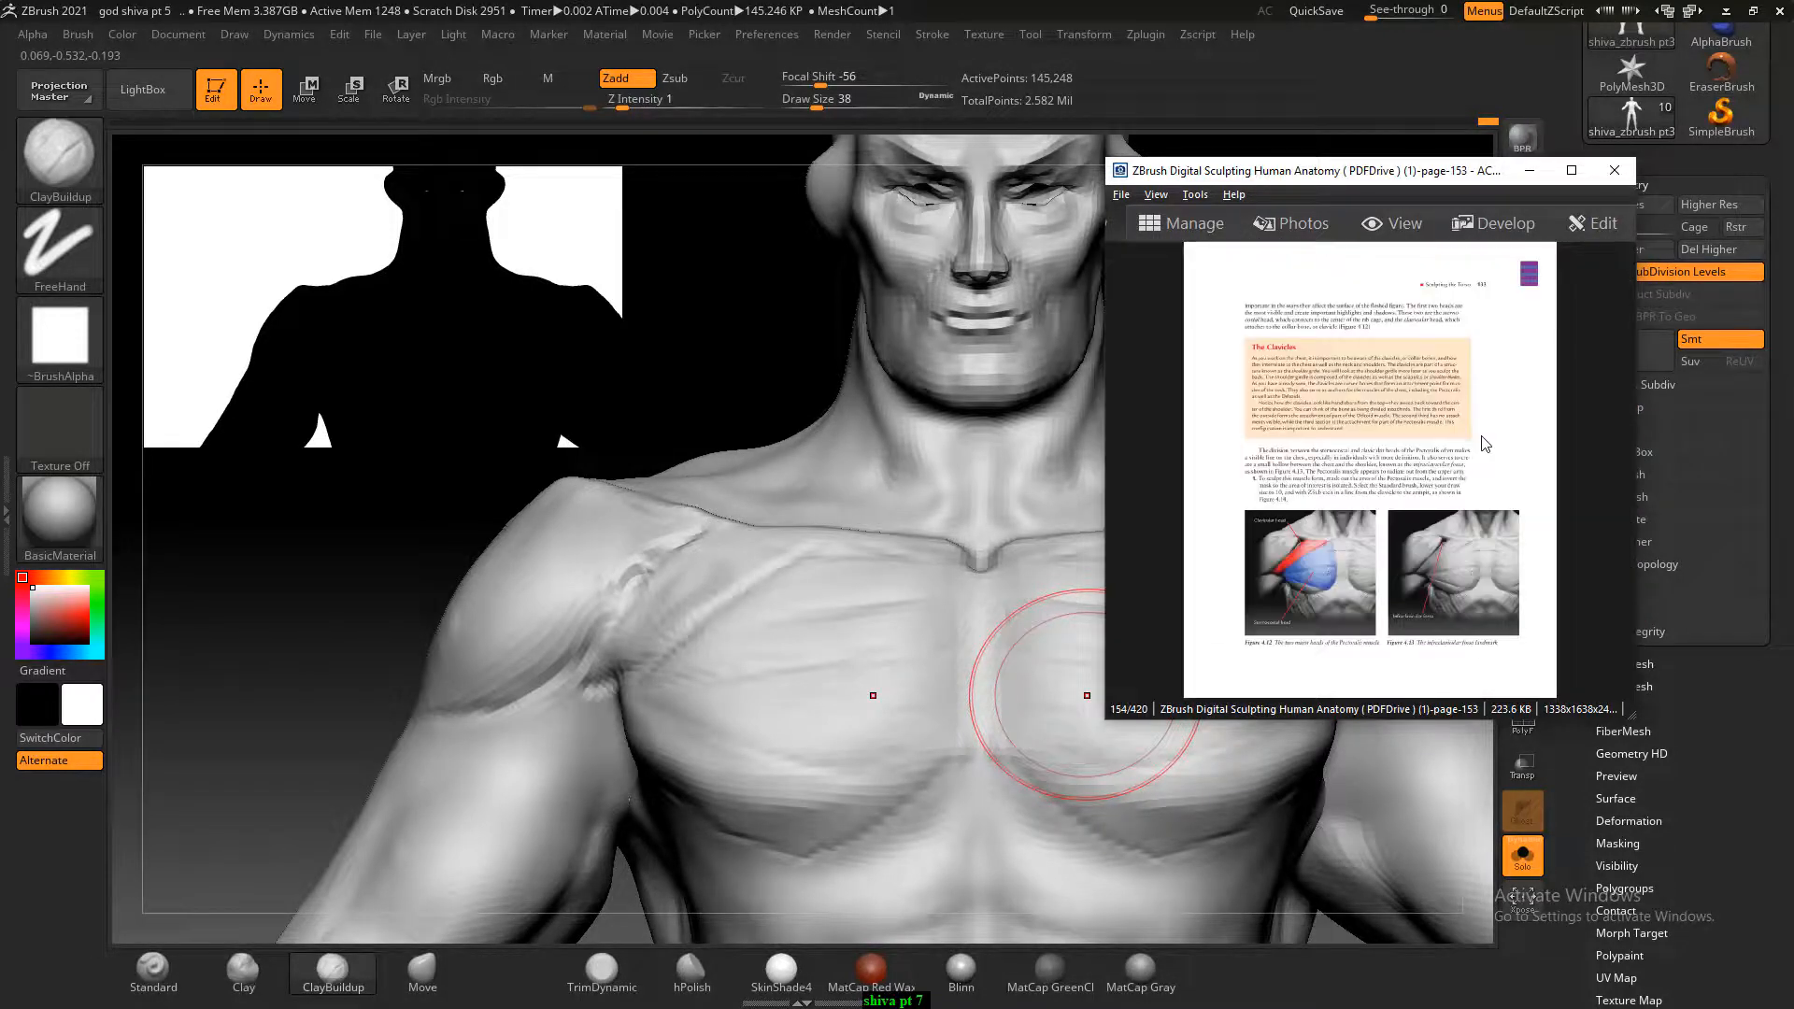
scroll(1488, 574, up, 3)
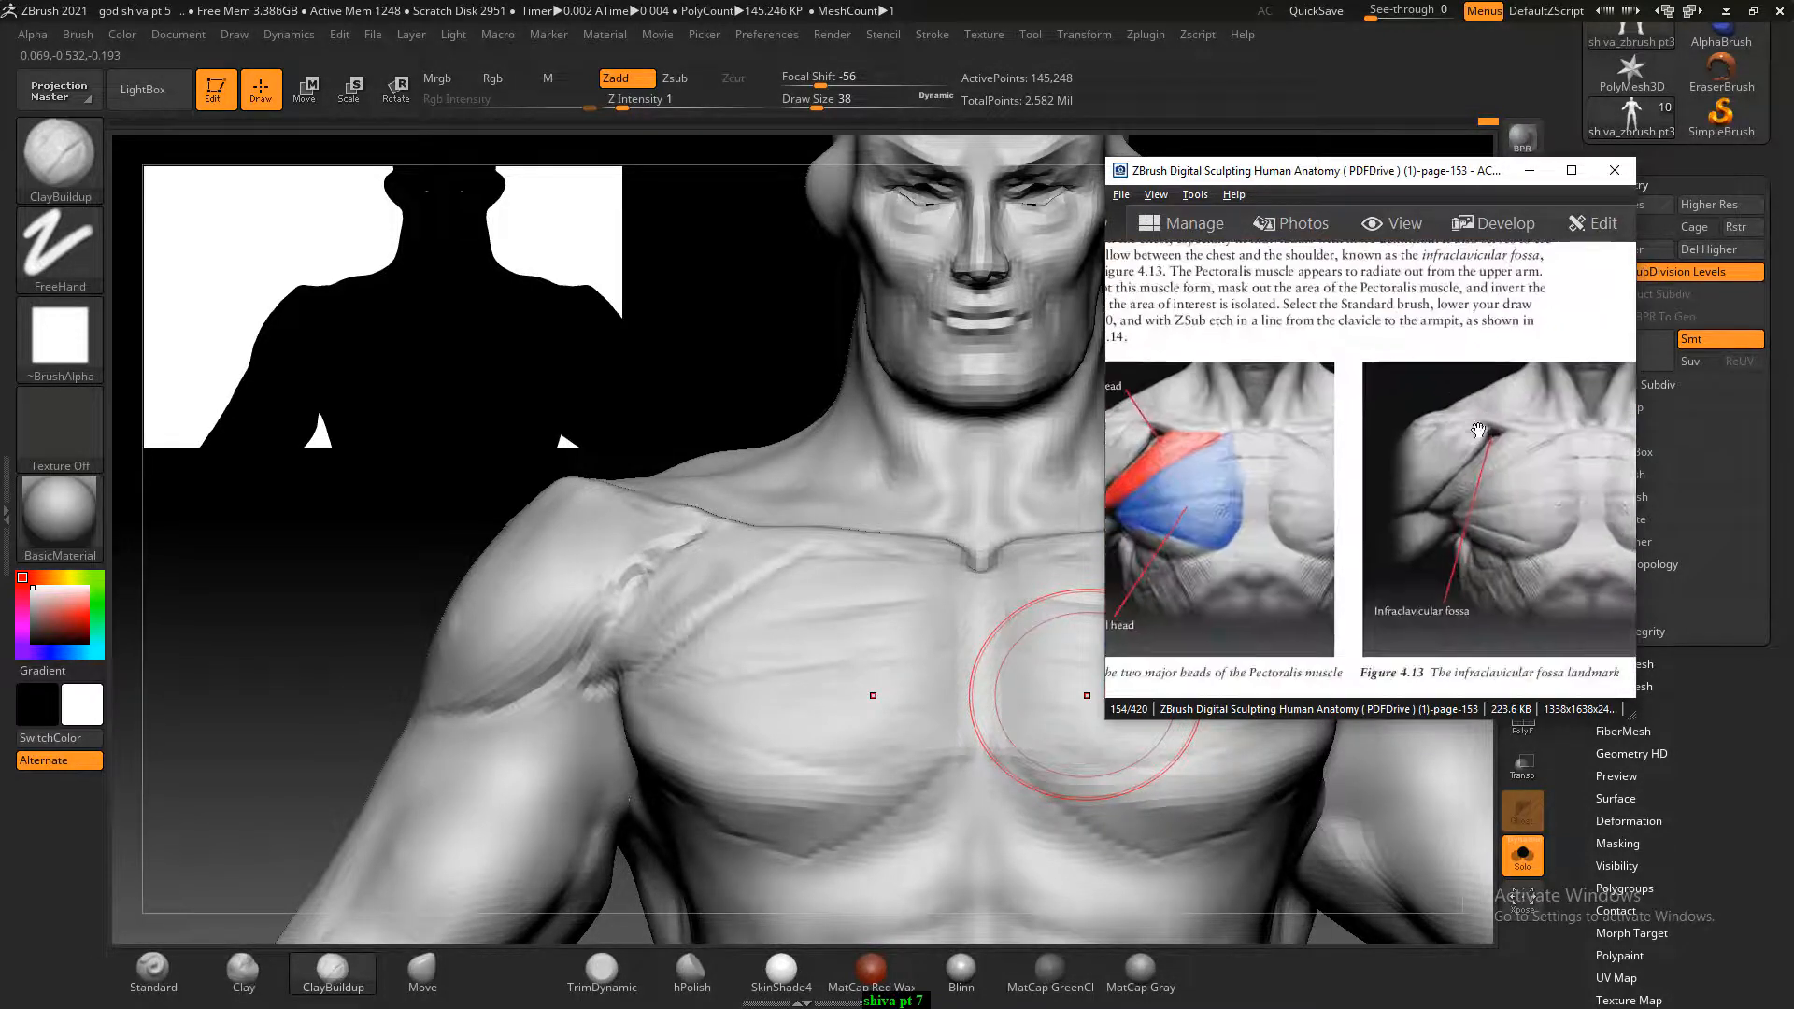
drag(1293, 177, 1366, 137)
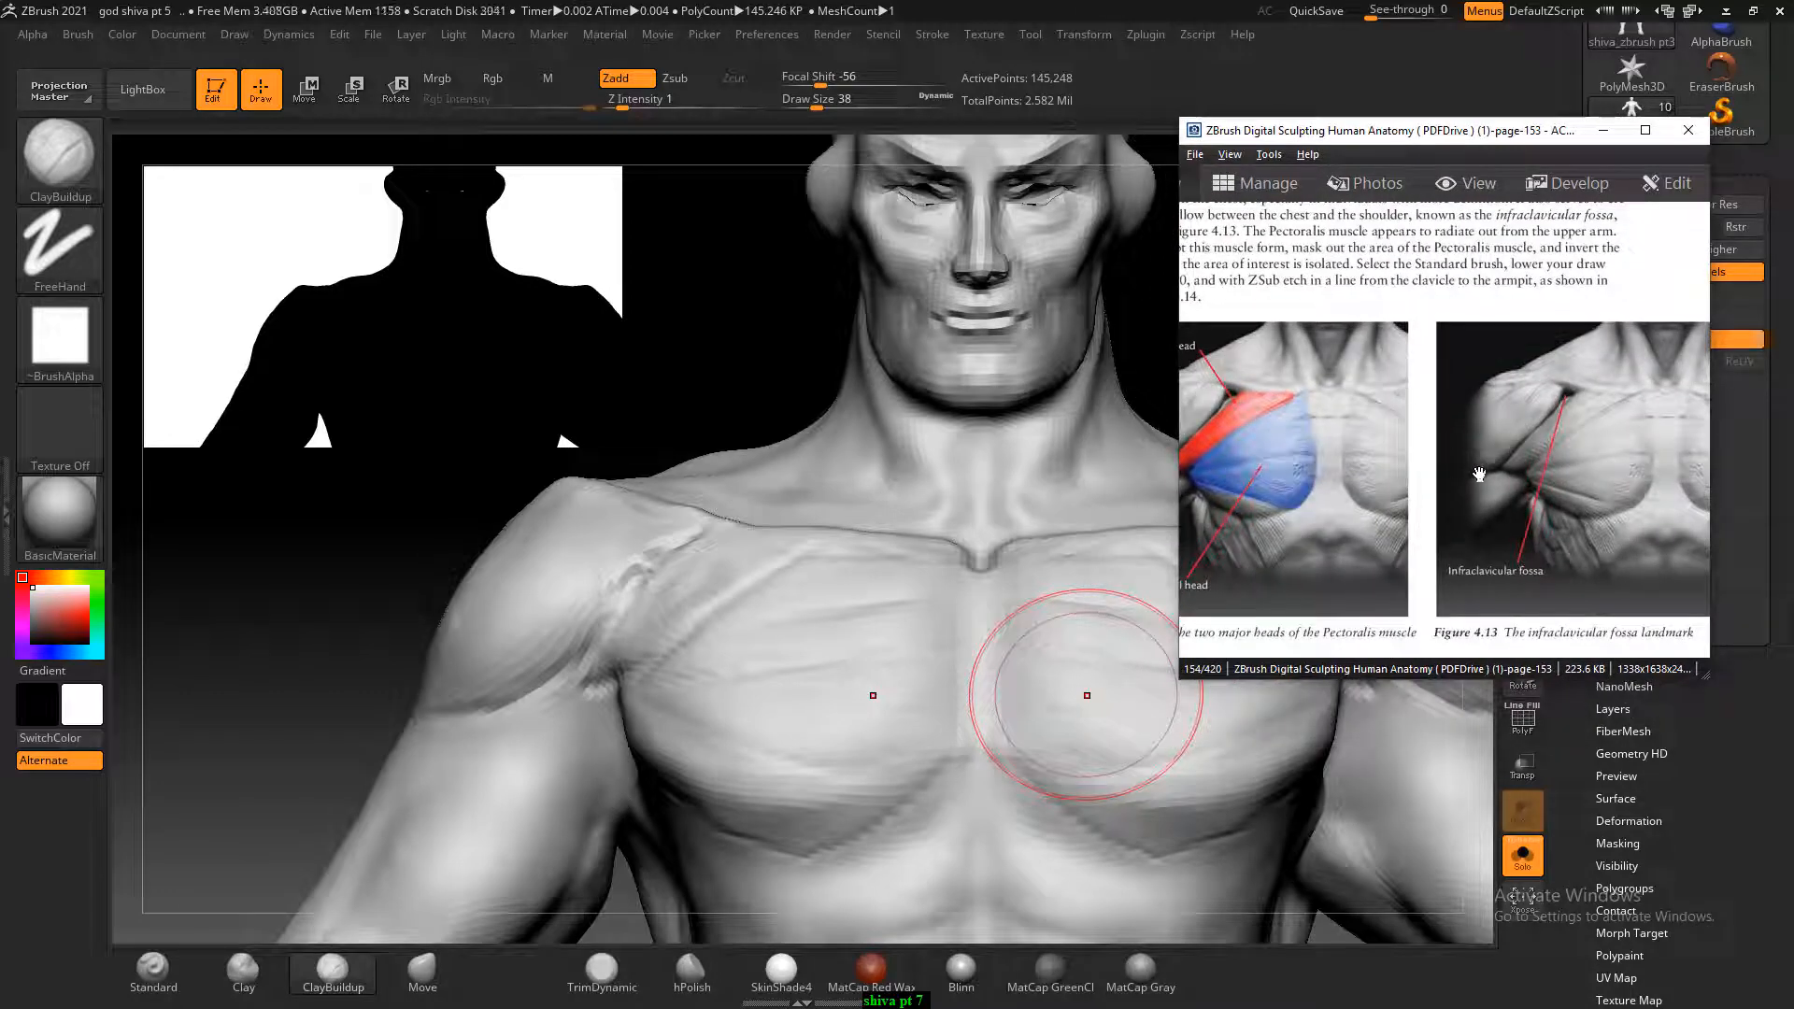
Define the hollow between deltoid and pectoral and the area below the collarbone with the ClayBuildup brush at draw size 10.
mouse_move(729, 388)
mouse_down()
mouse_move(672, 340)
mouse_move(663, 267)
mouse_move(720, 352)
mouse_up()
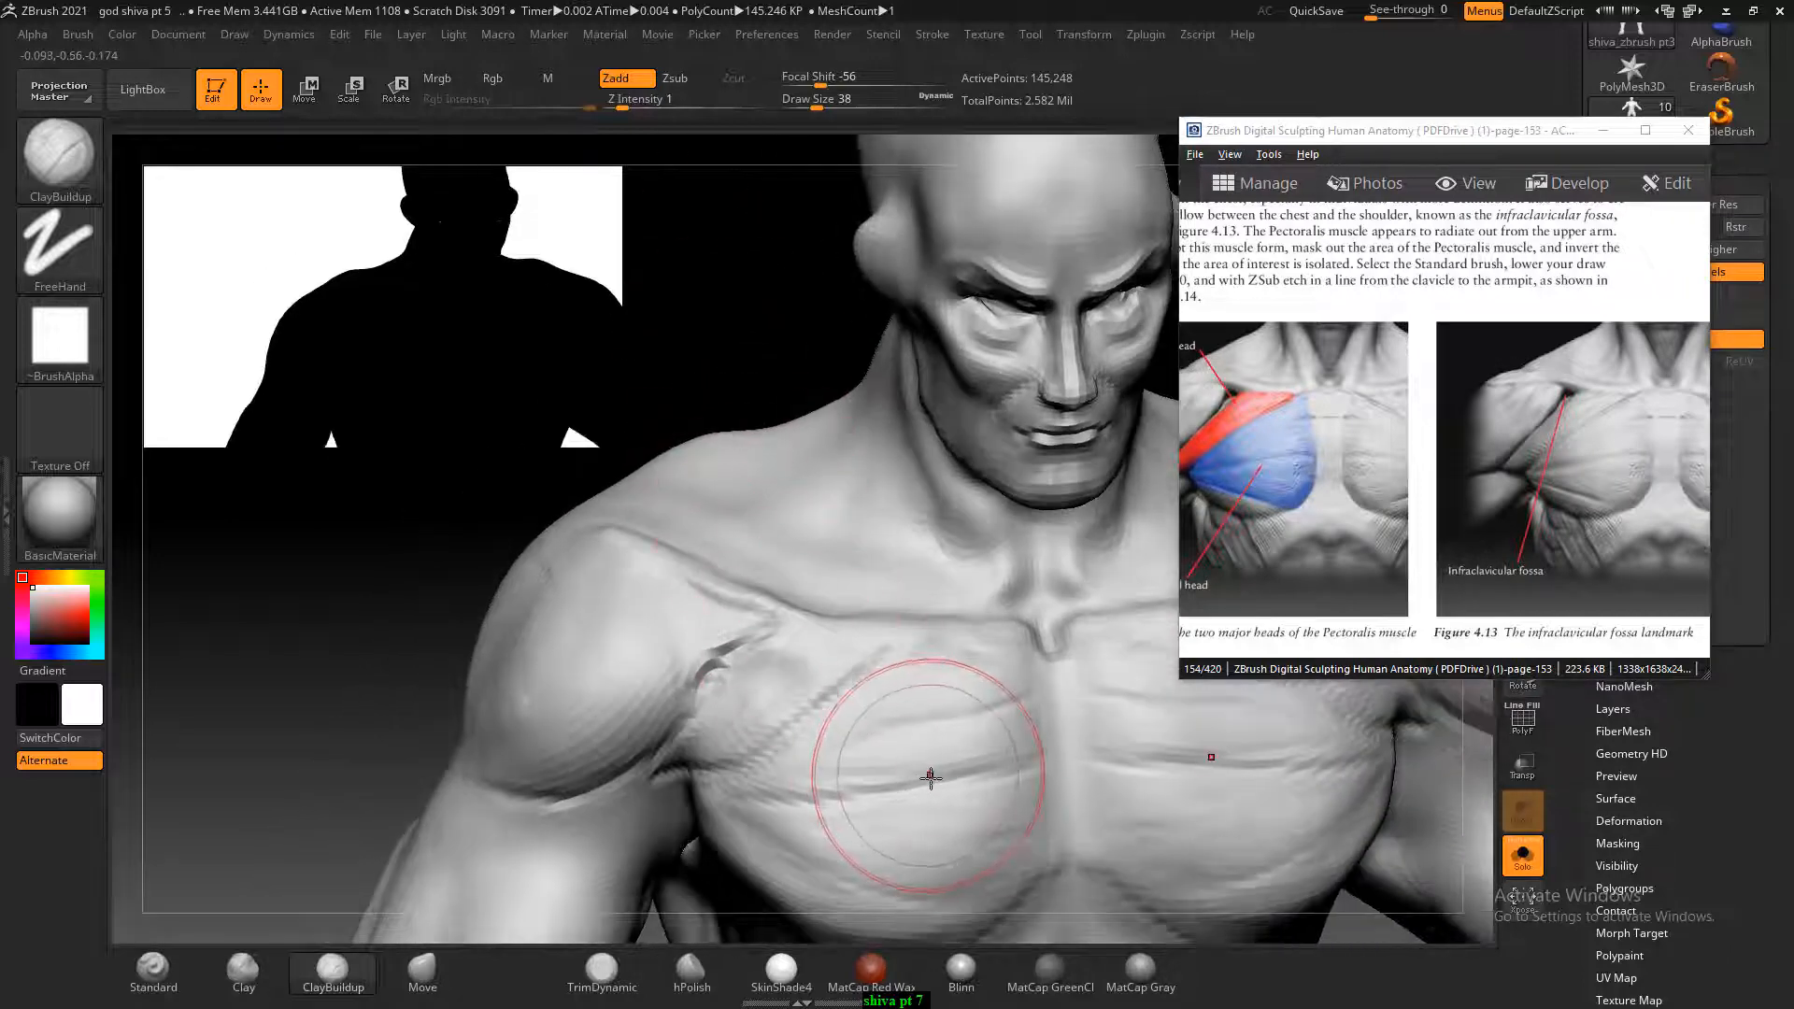
key(bracketleft)
key(bracketleft)
key(bracketleft)
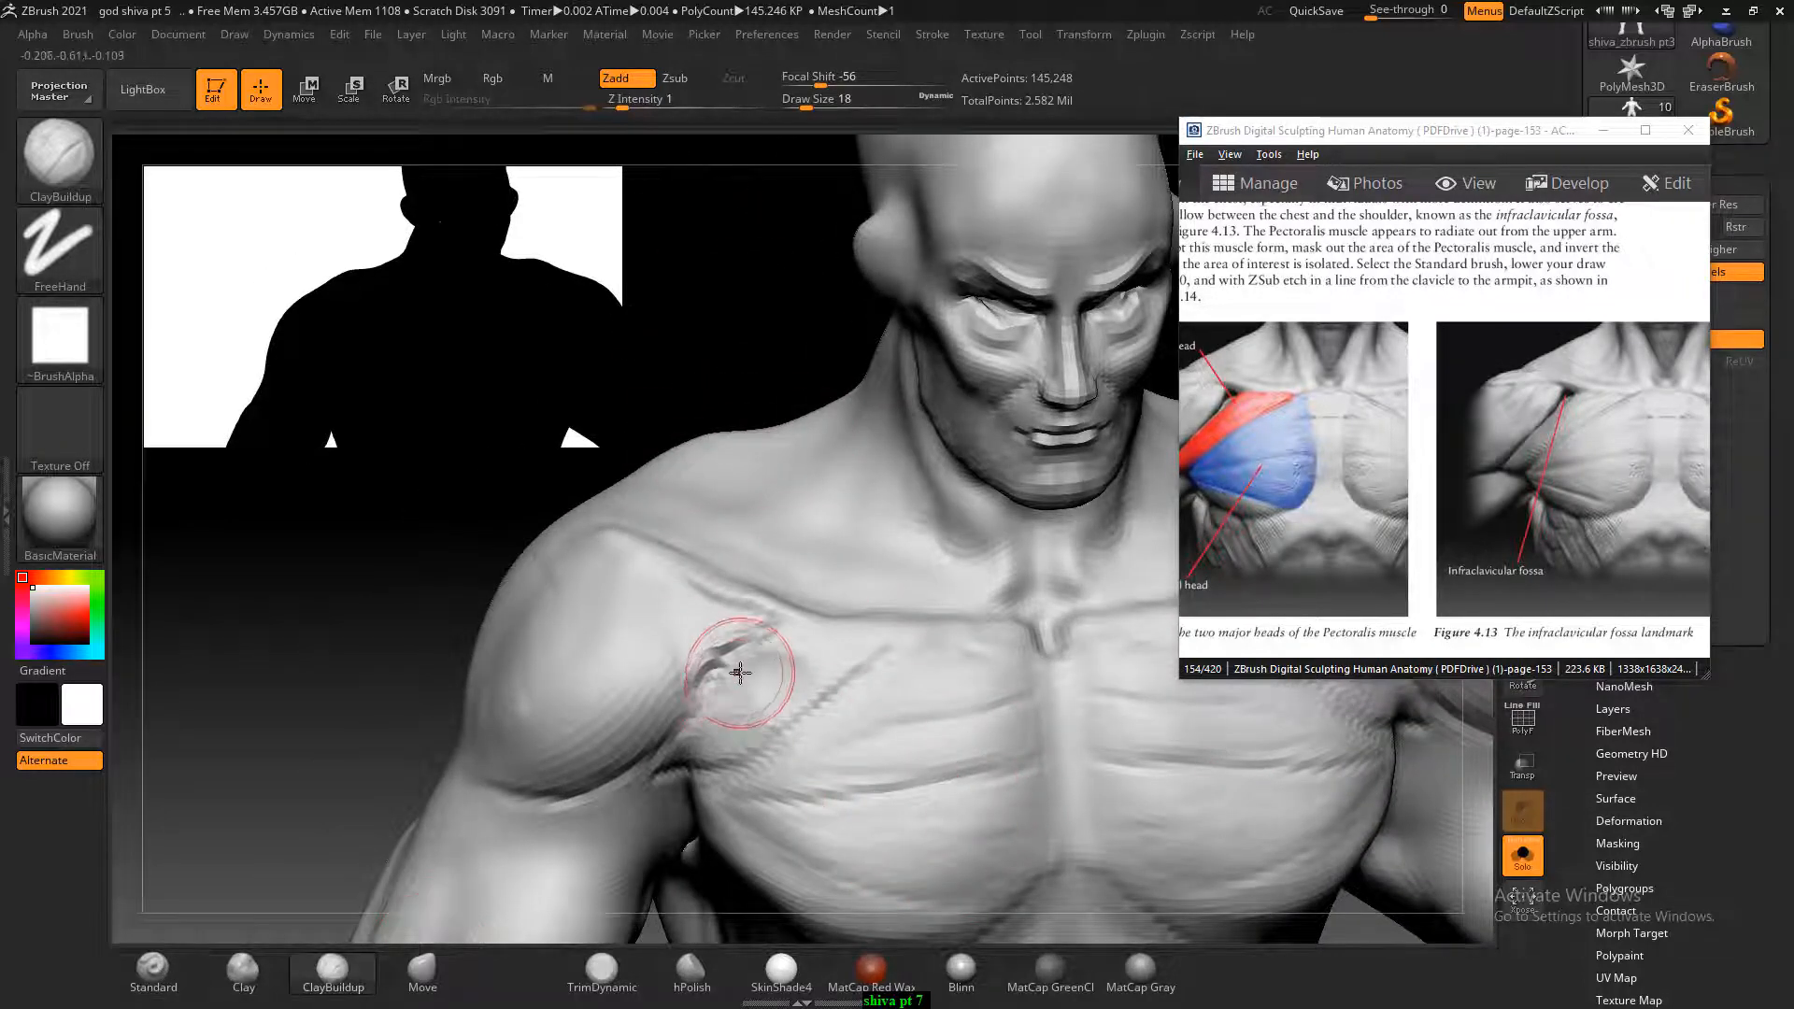
key(bracketleft)
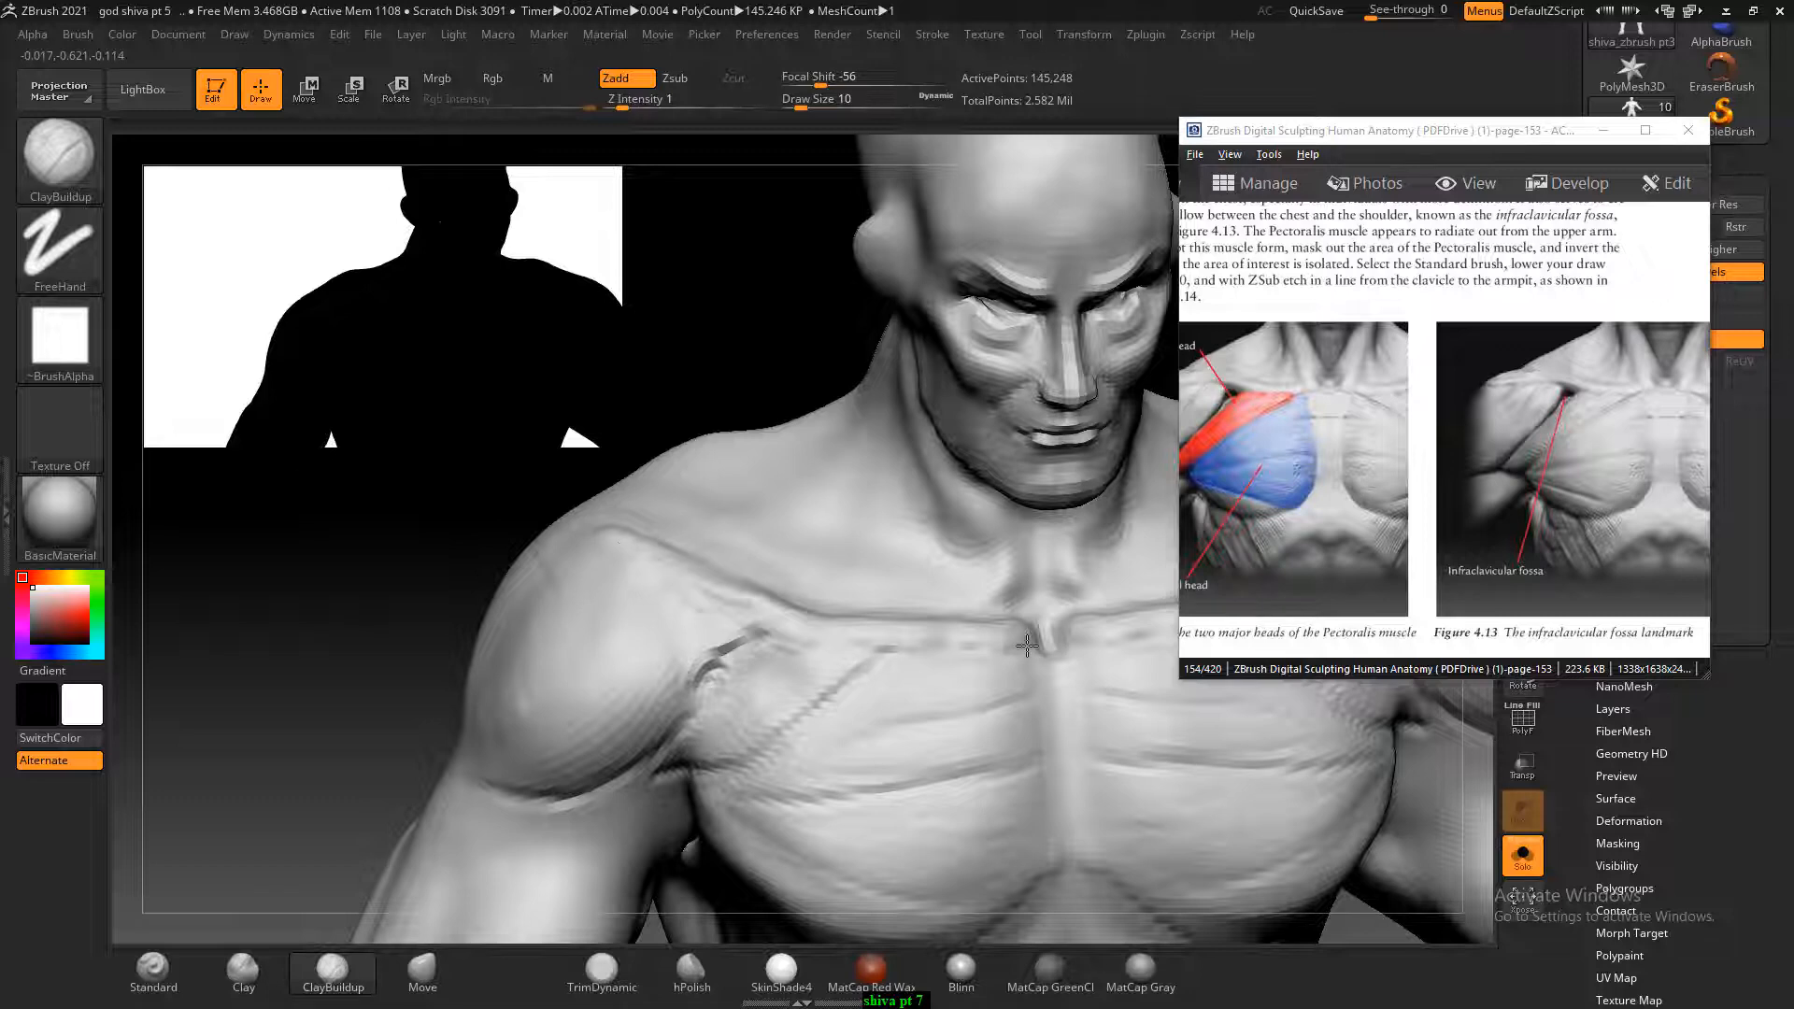
right_drag(633, 508, 691, 569)
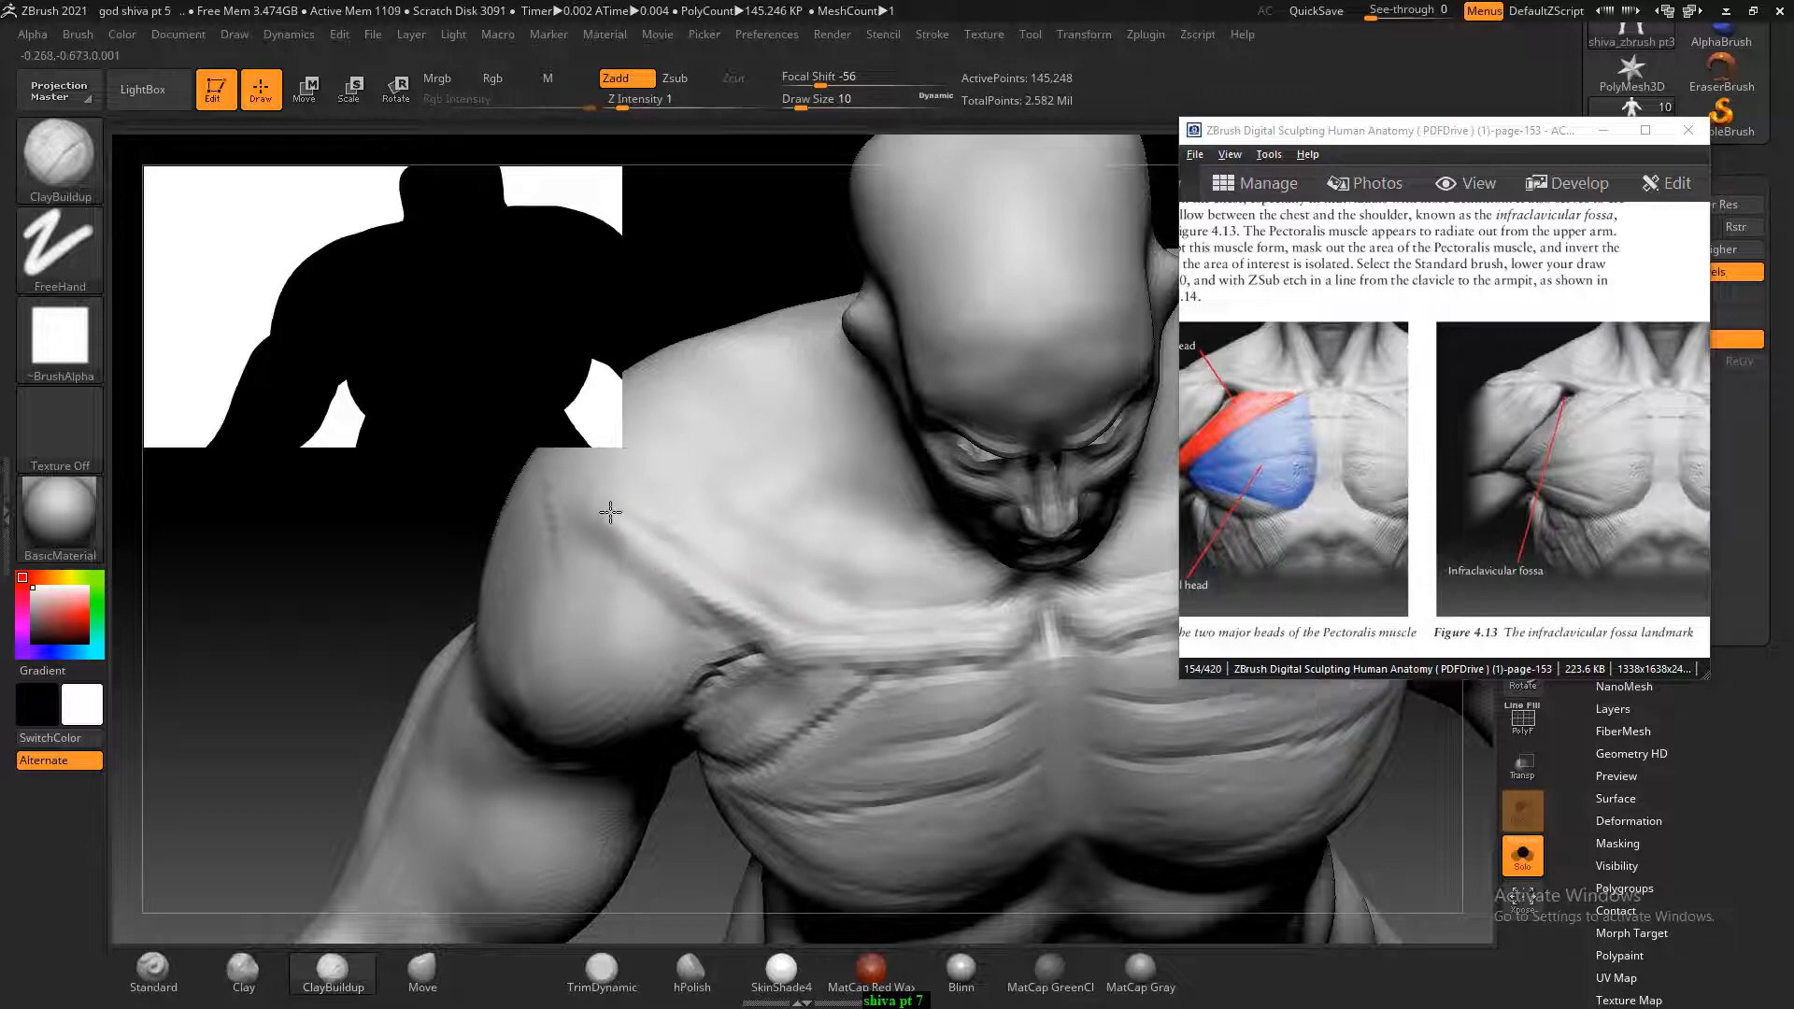
mouse_move(402, 576)
right_down()
mouse_move(389, 564)
mouse_move(580, 580)
right_up()
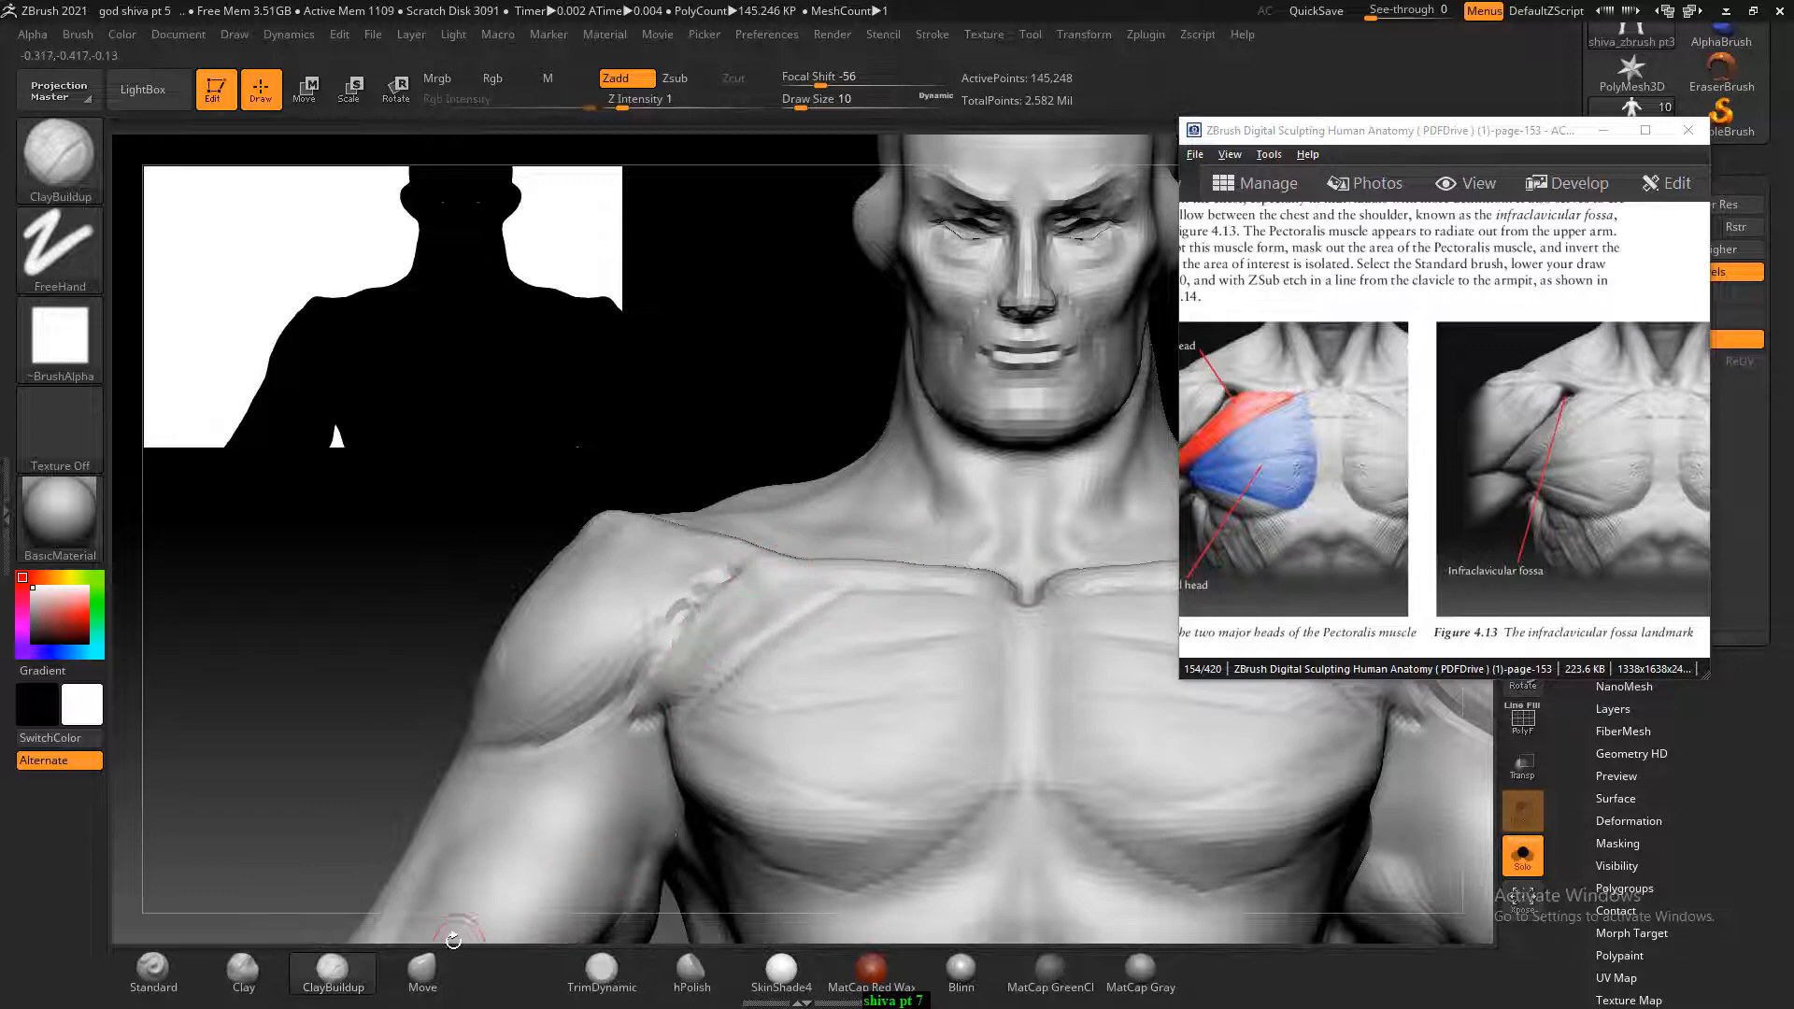
Adjust the collarbone line and the top of the shoulder with the Move brush at draw sizes 26 to 30.
click(422, 971)
key(bracketright)
key(bracketright)
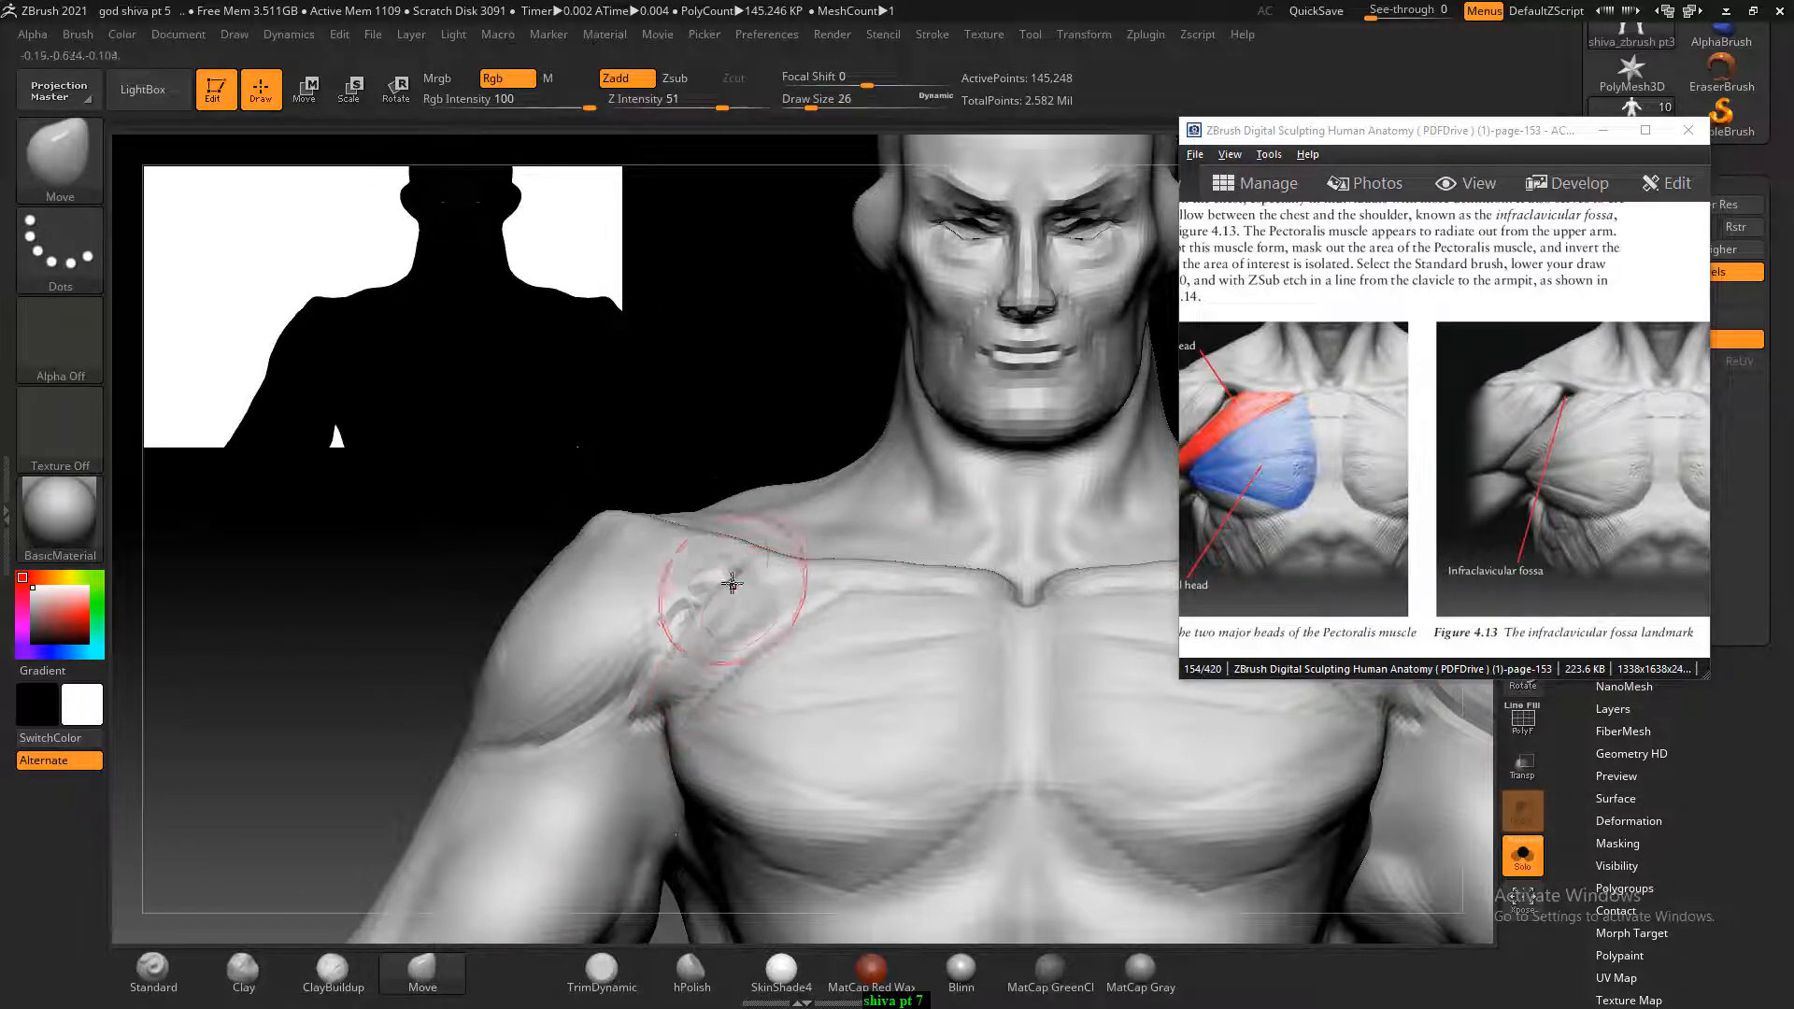
drag(727, 564, 746, 555)
drag(994, 572, 866, 569)
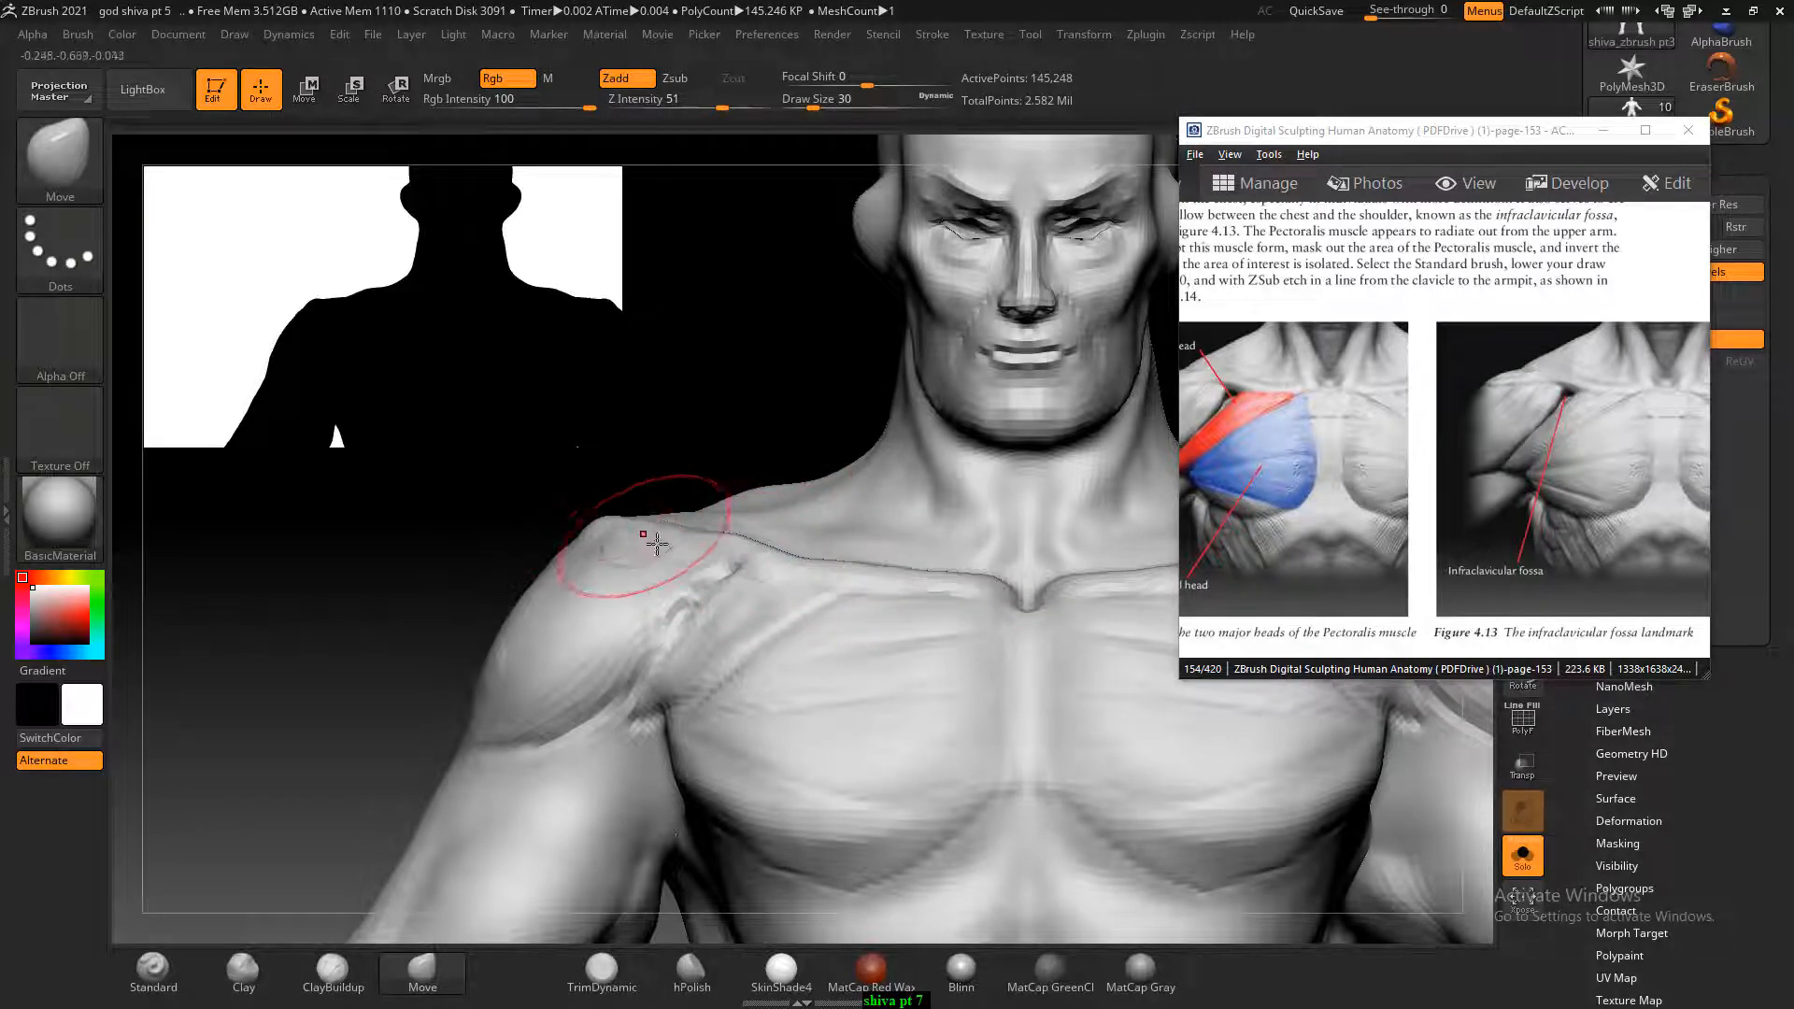
drag(733, 555, 738, 546)
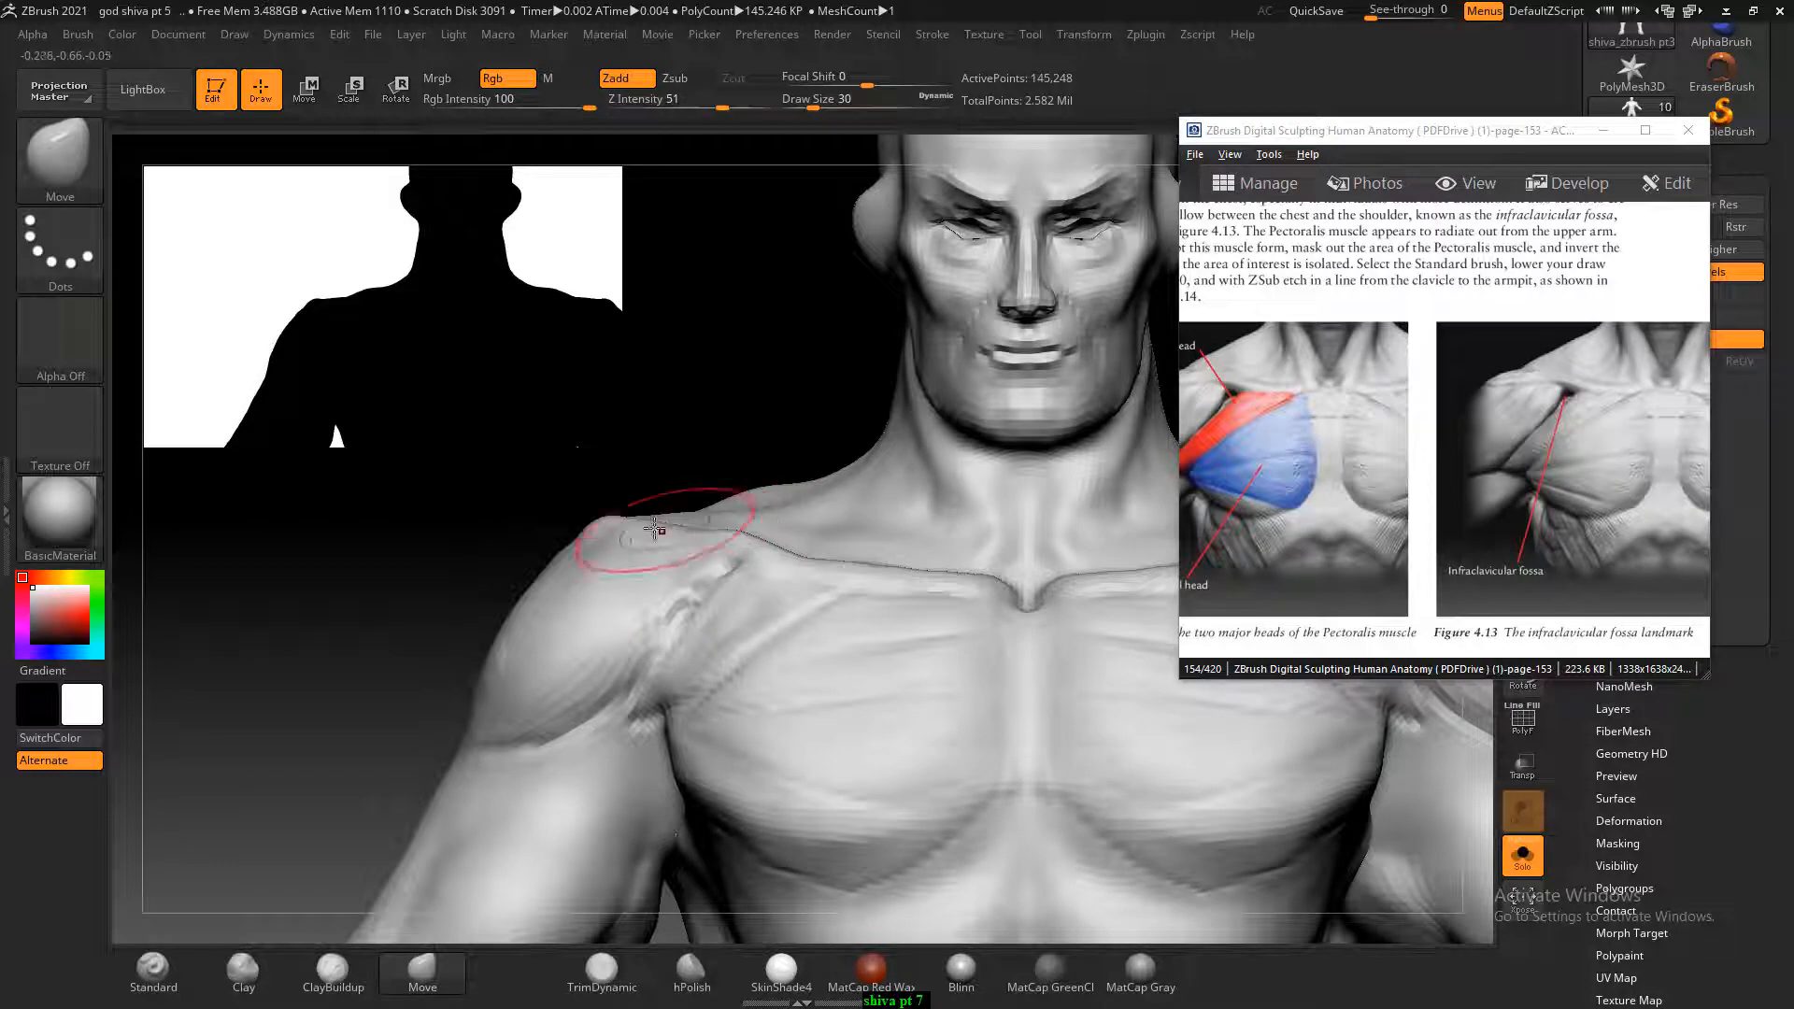
mouse_move(661, 476)
mouse_down()
mouse_move(673, 460)
mouse_move(724, 509)
mouse_up()
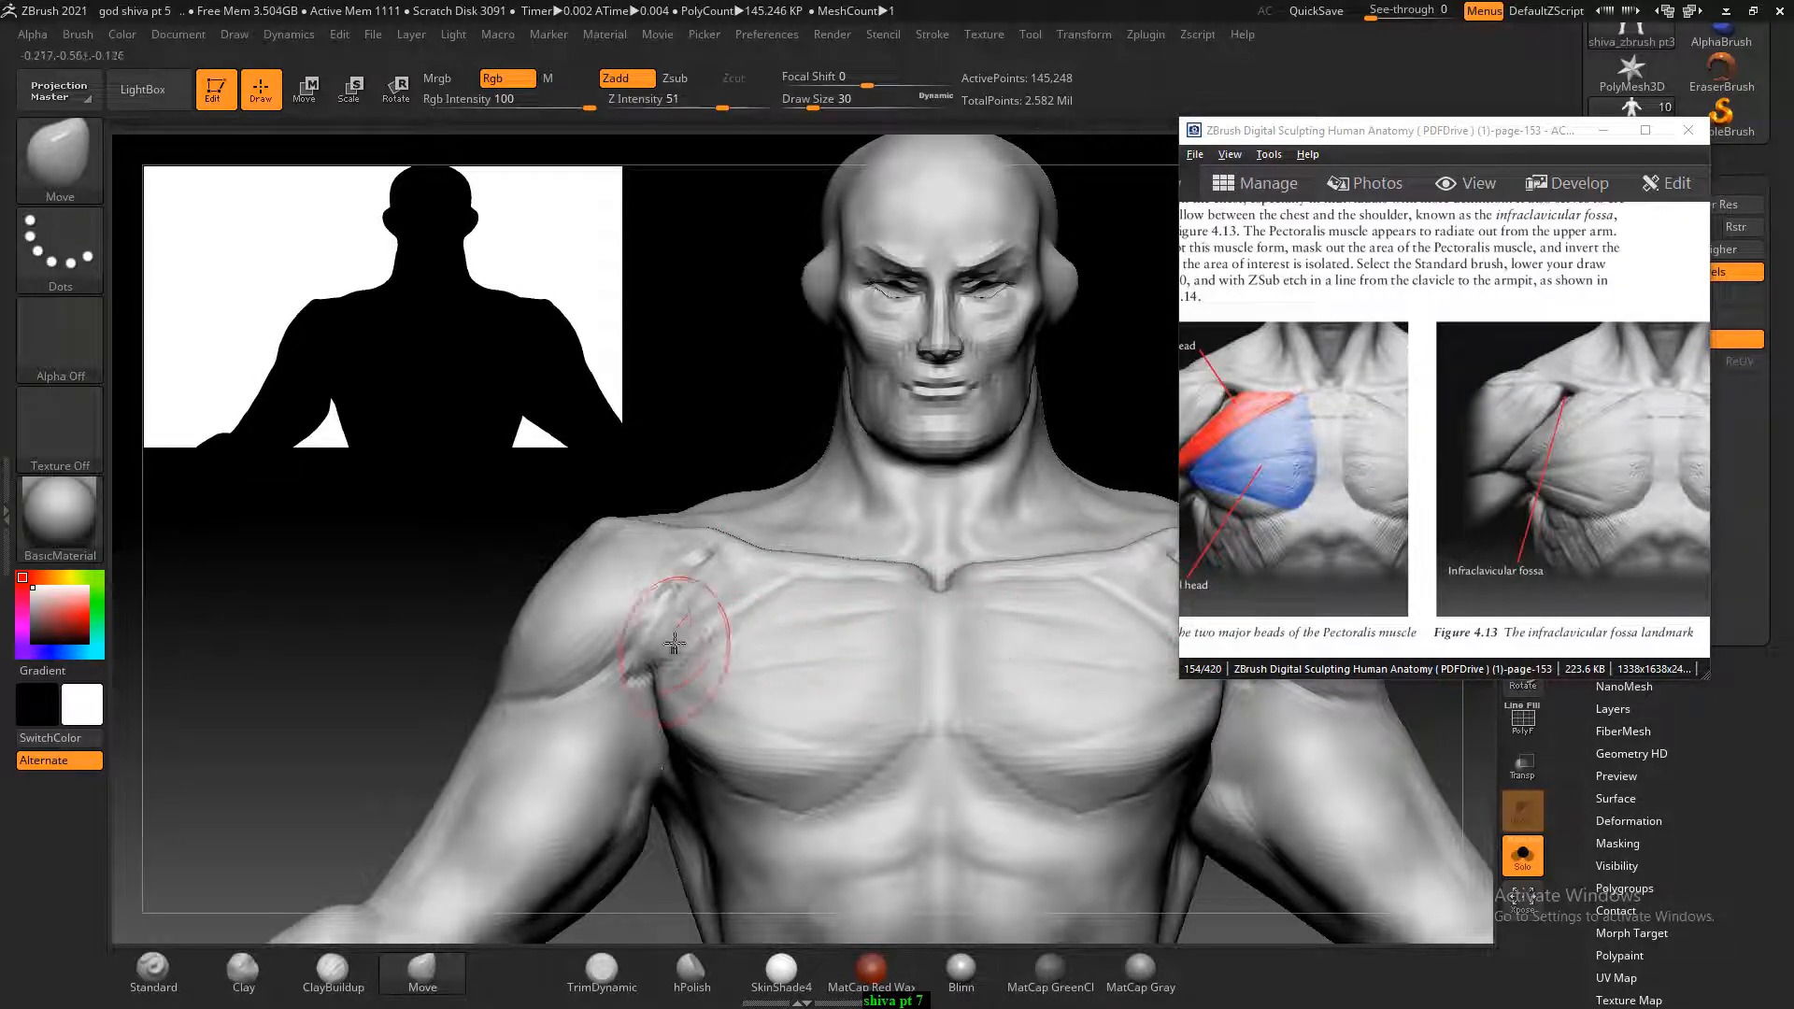
Build up the armpit crease and the border between deltoid and pectoral with the ClayBuildup brush at draw size 10.
mouse_move(513, 585)
mouse_down()
mouse_move(400, 620)
mouse_move(411, 710)
mouse_up()
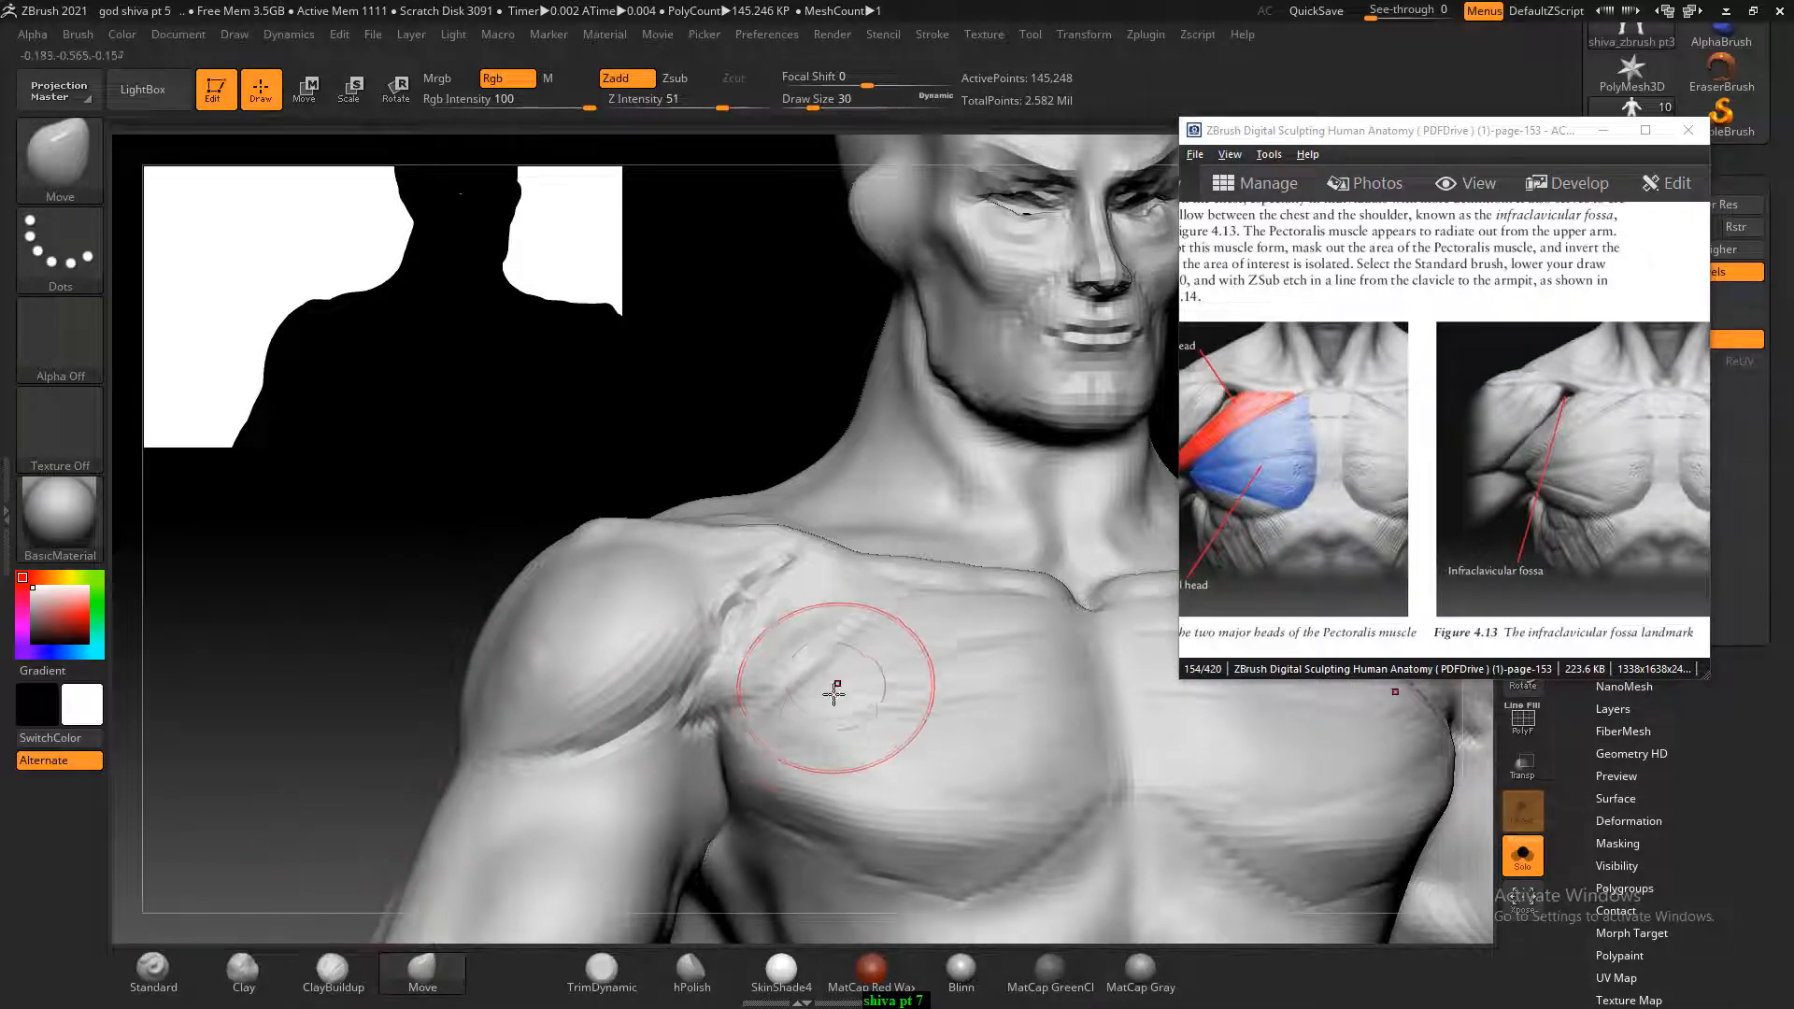
key(bracketleft)
key(bracketleft)
key(bracketleft)
key(bracketleft)
drag(728, 708, 764, 668)
key(ctrl+z)
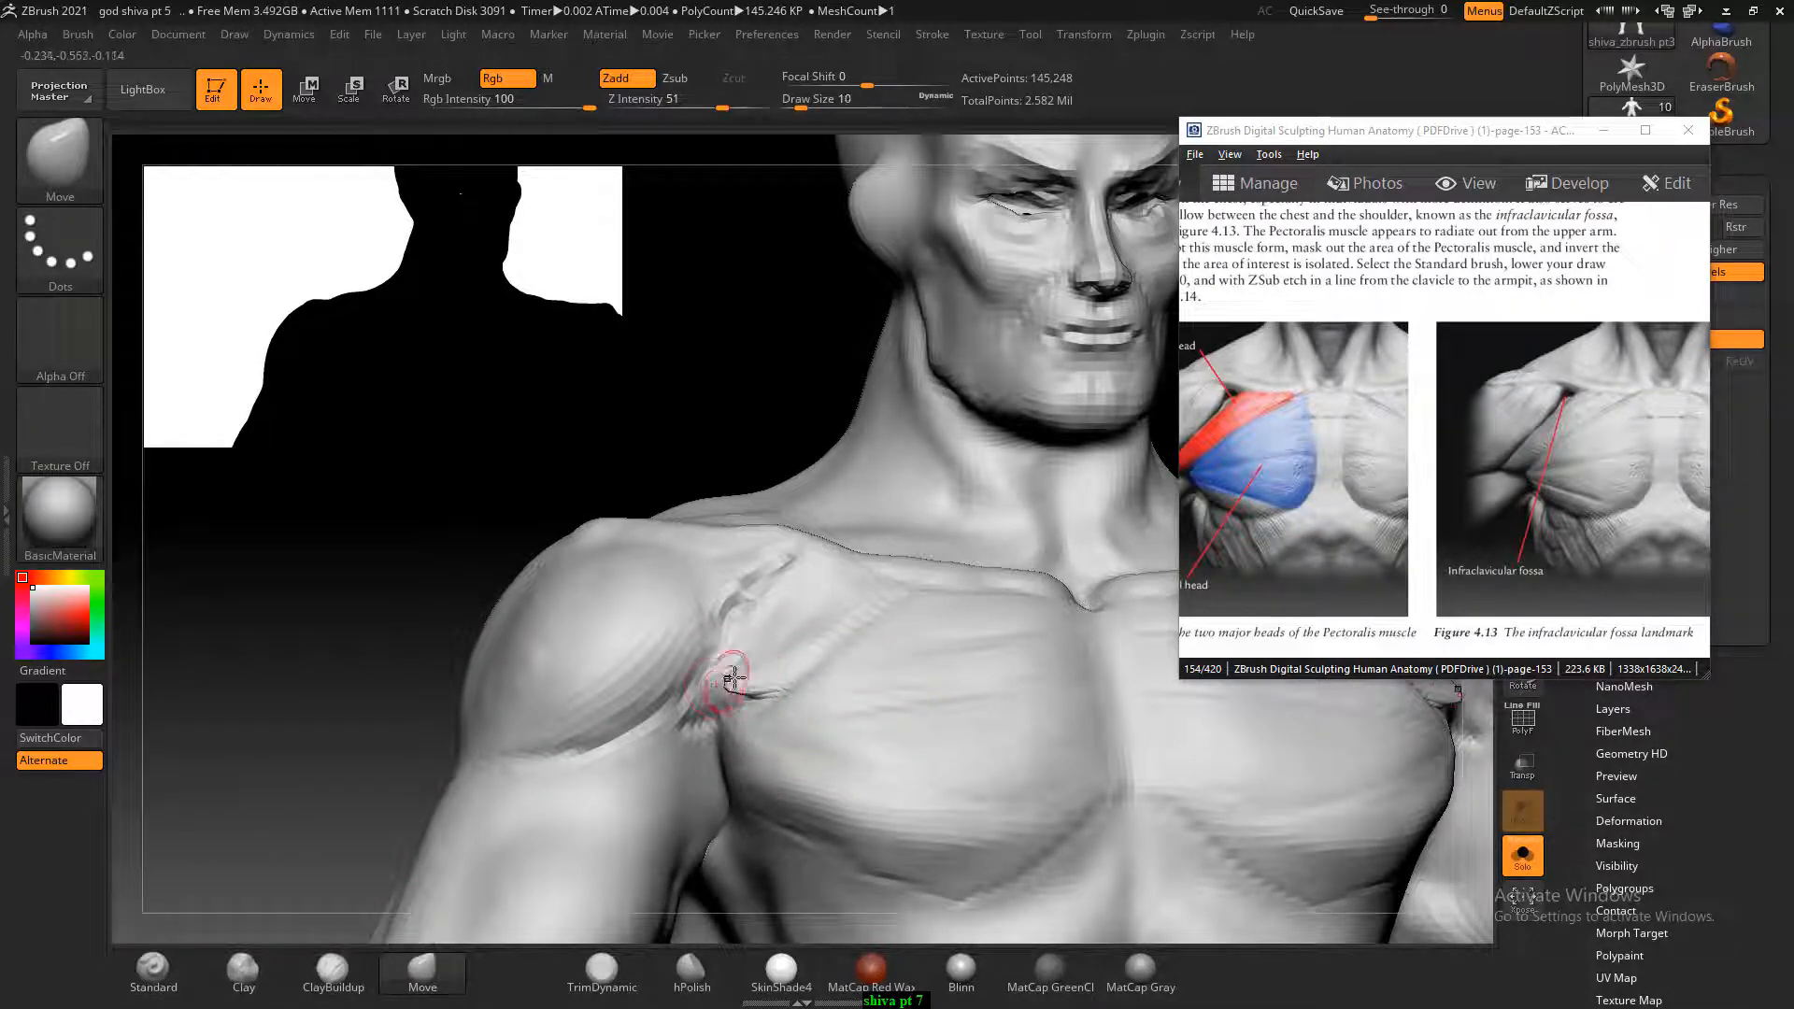
click(357, 981)
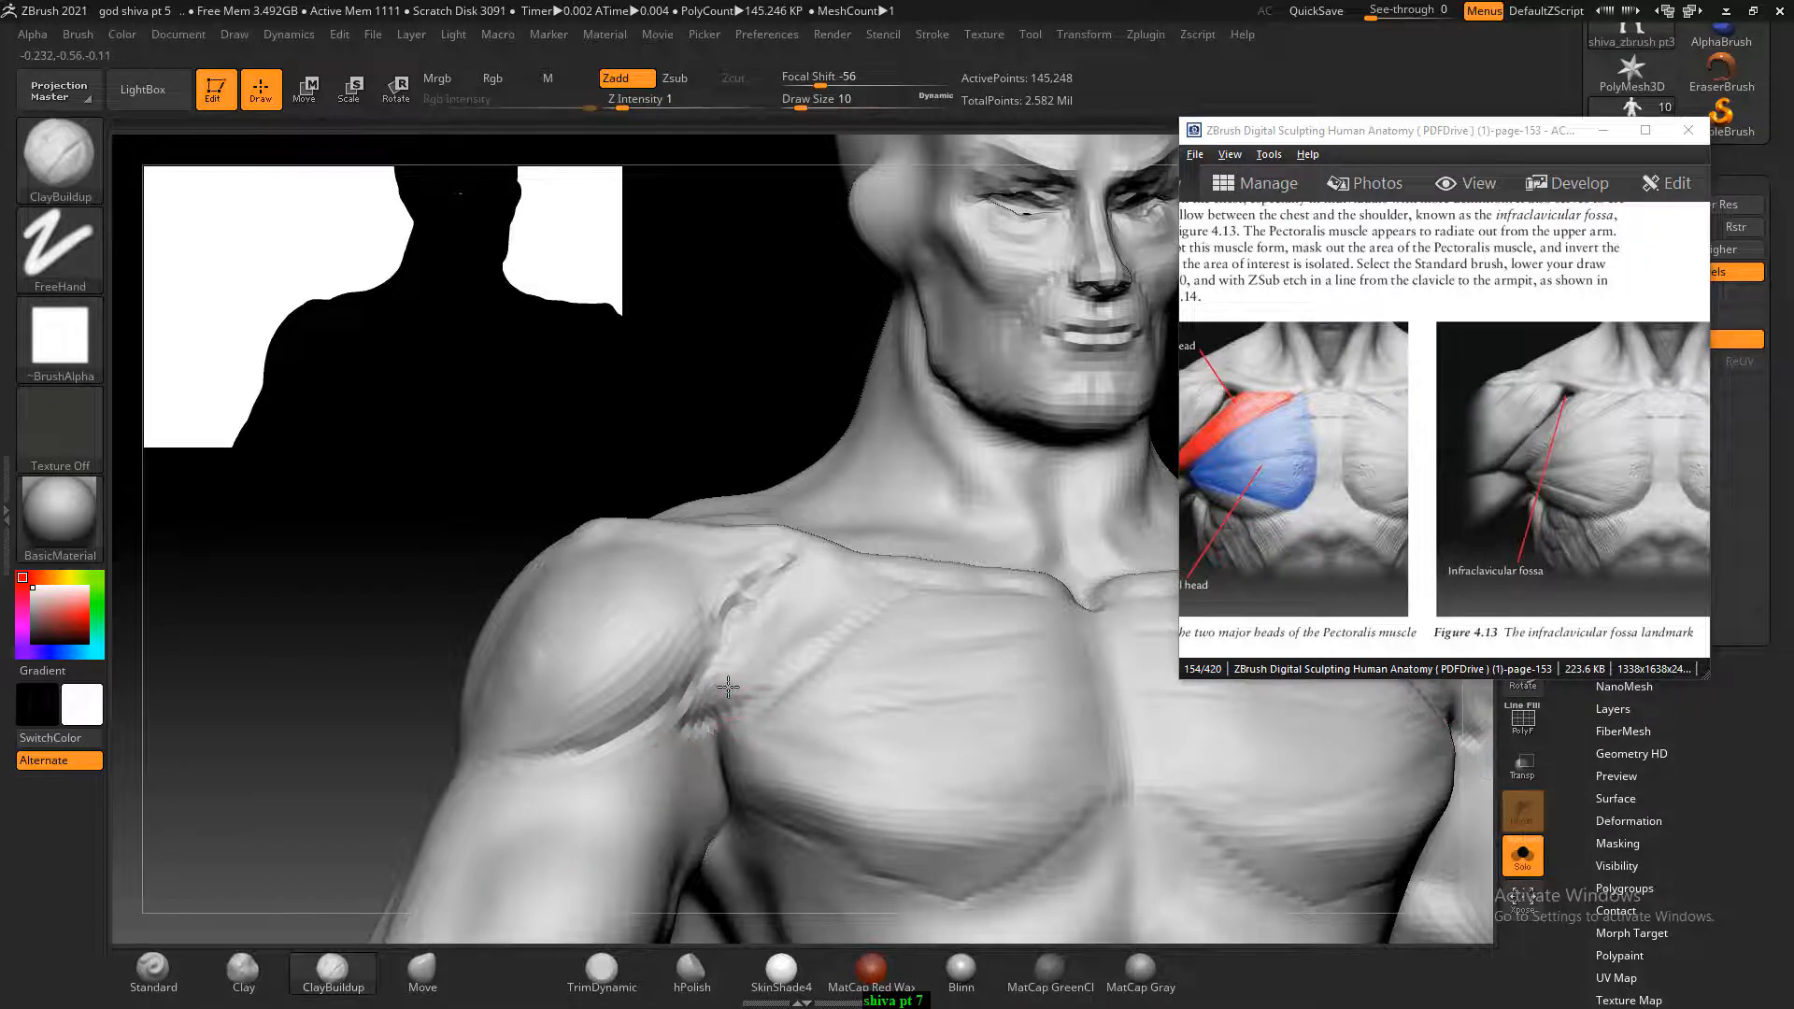
drag(689, 731, 728, 686)
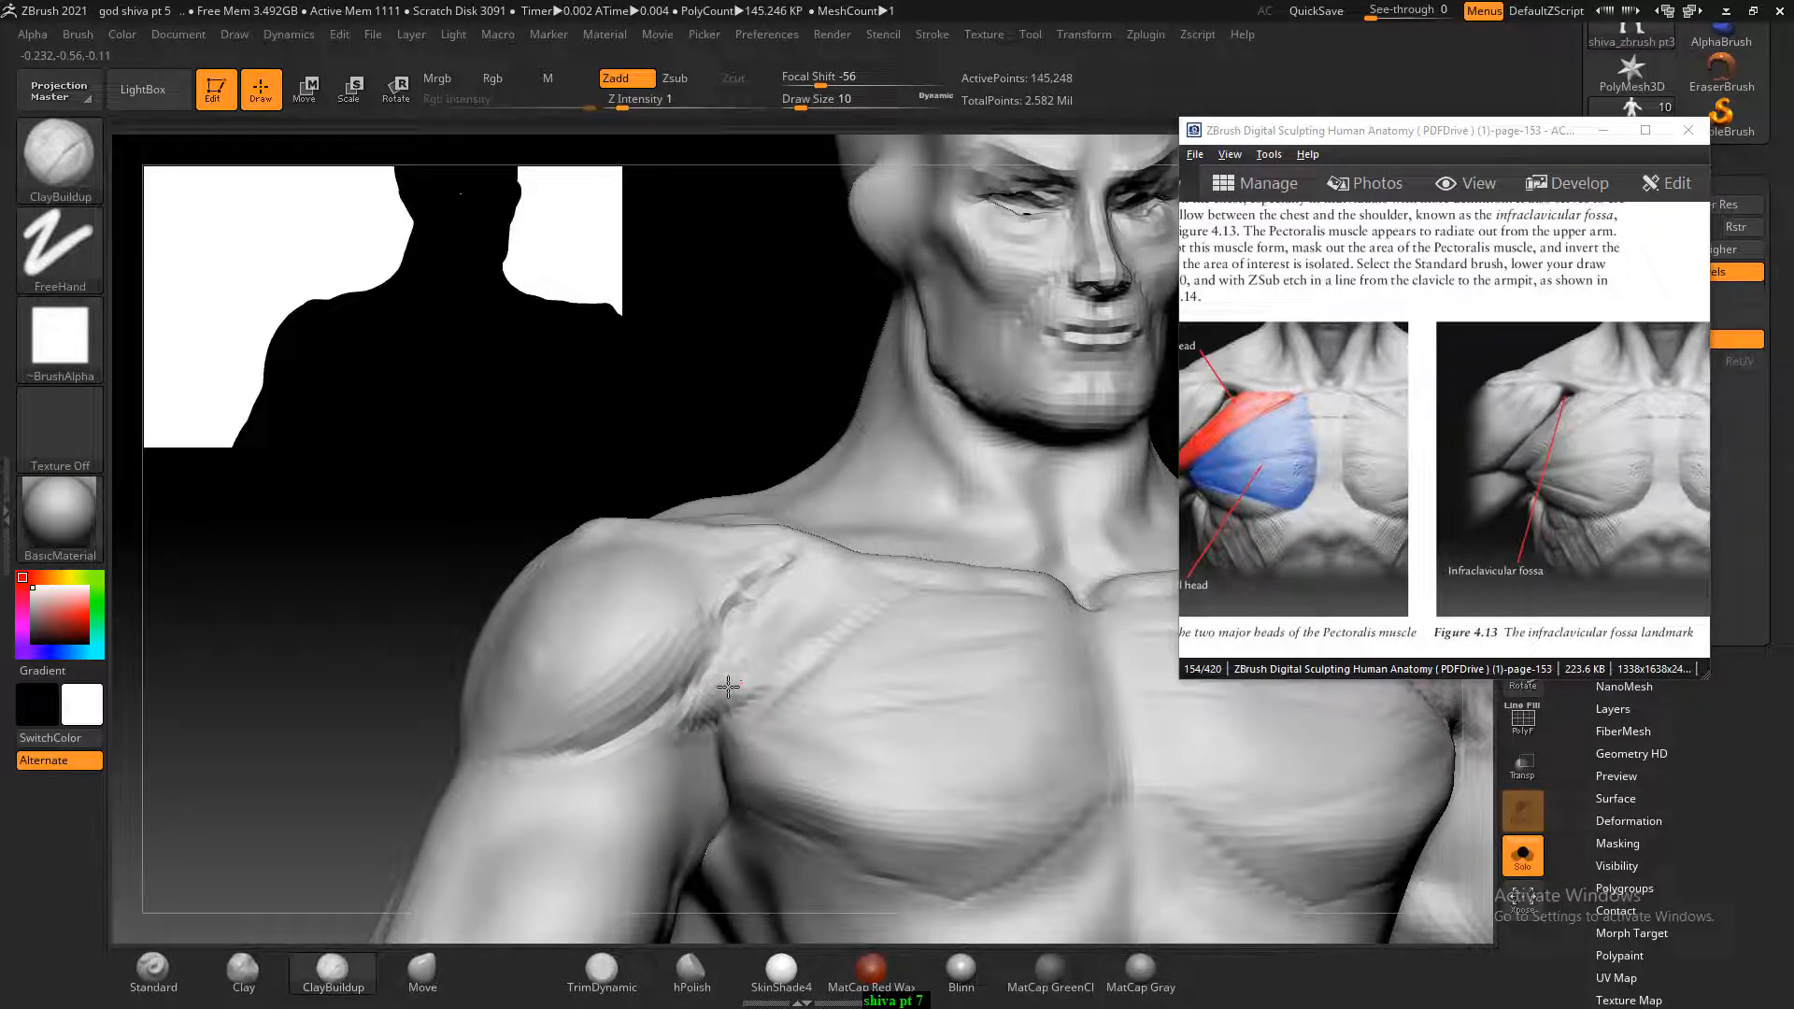
click(728, 687)
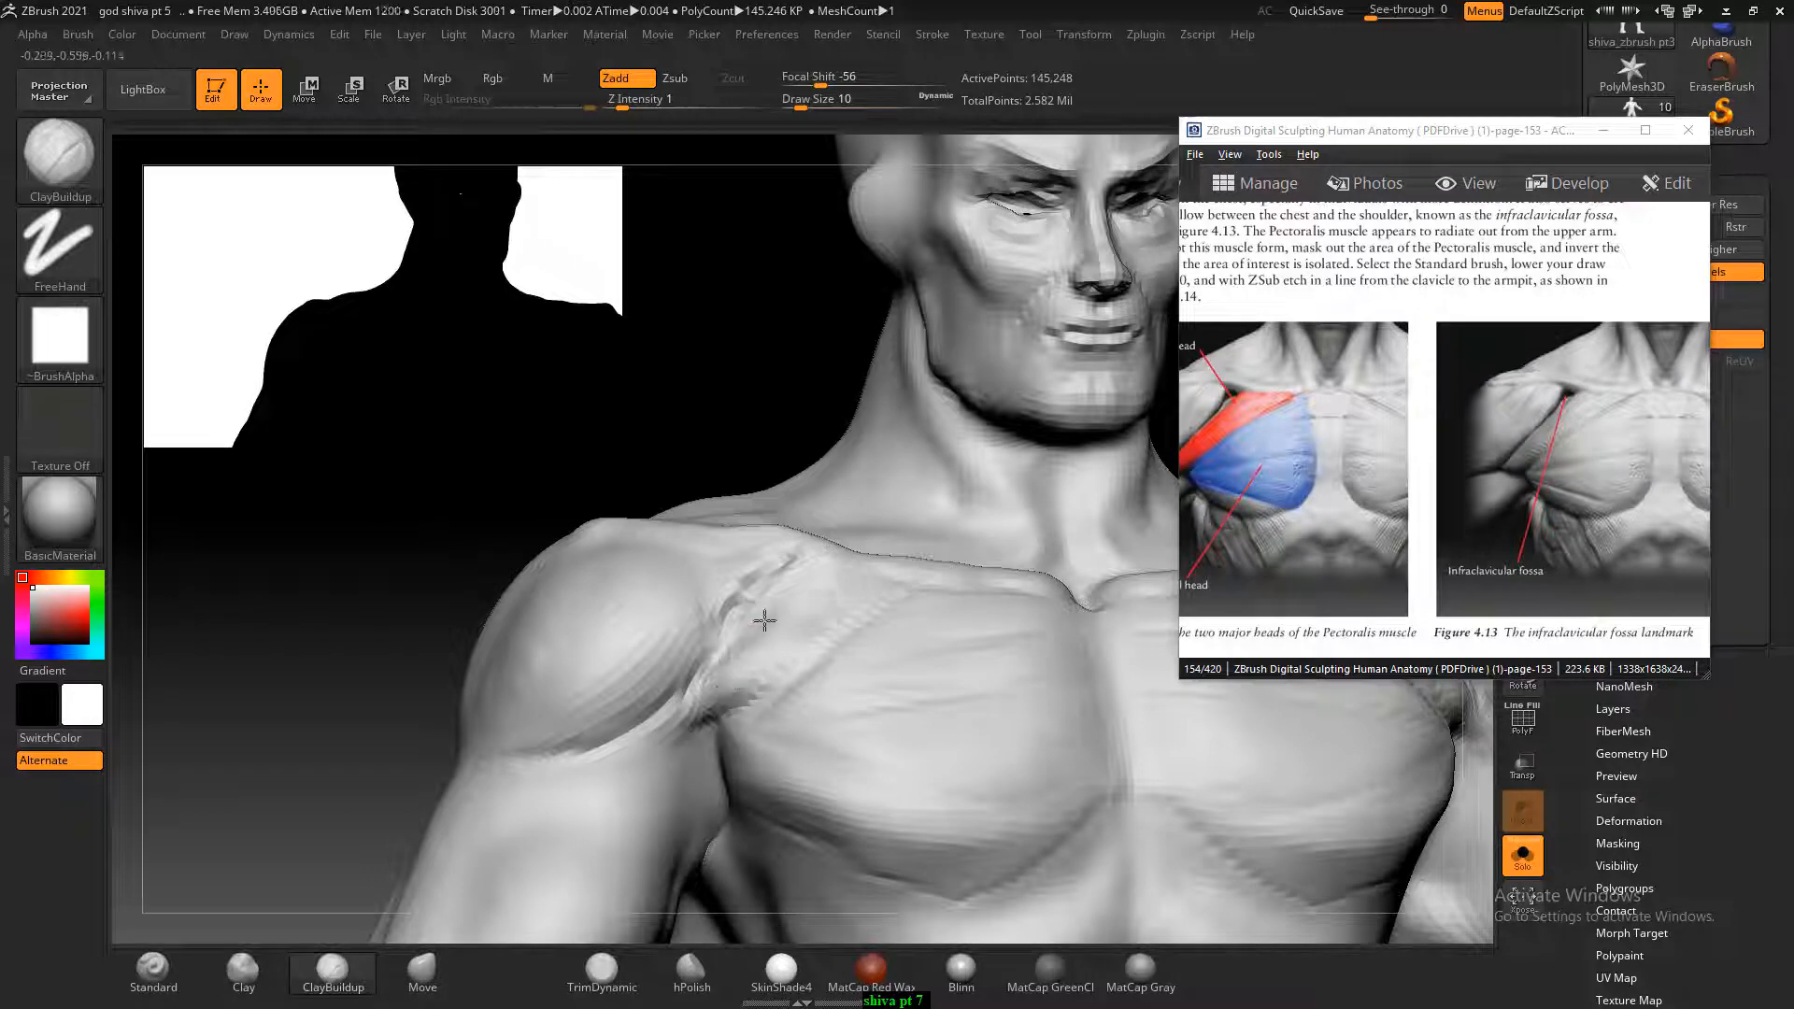
mouse_move(757, 579)
mouse_down()
mouse_move(743, 606)
mouse_move(717, 585)
mouse_up()
key(bracketright)
Examine the shoulders and chest from back and front, and compare them with the pectoral massing figures on reference page 155.
drag(418, 567, 629, 666)
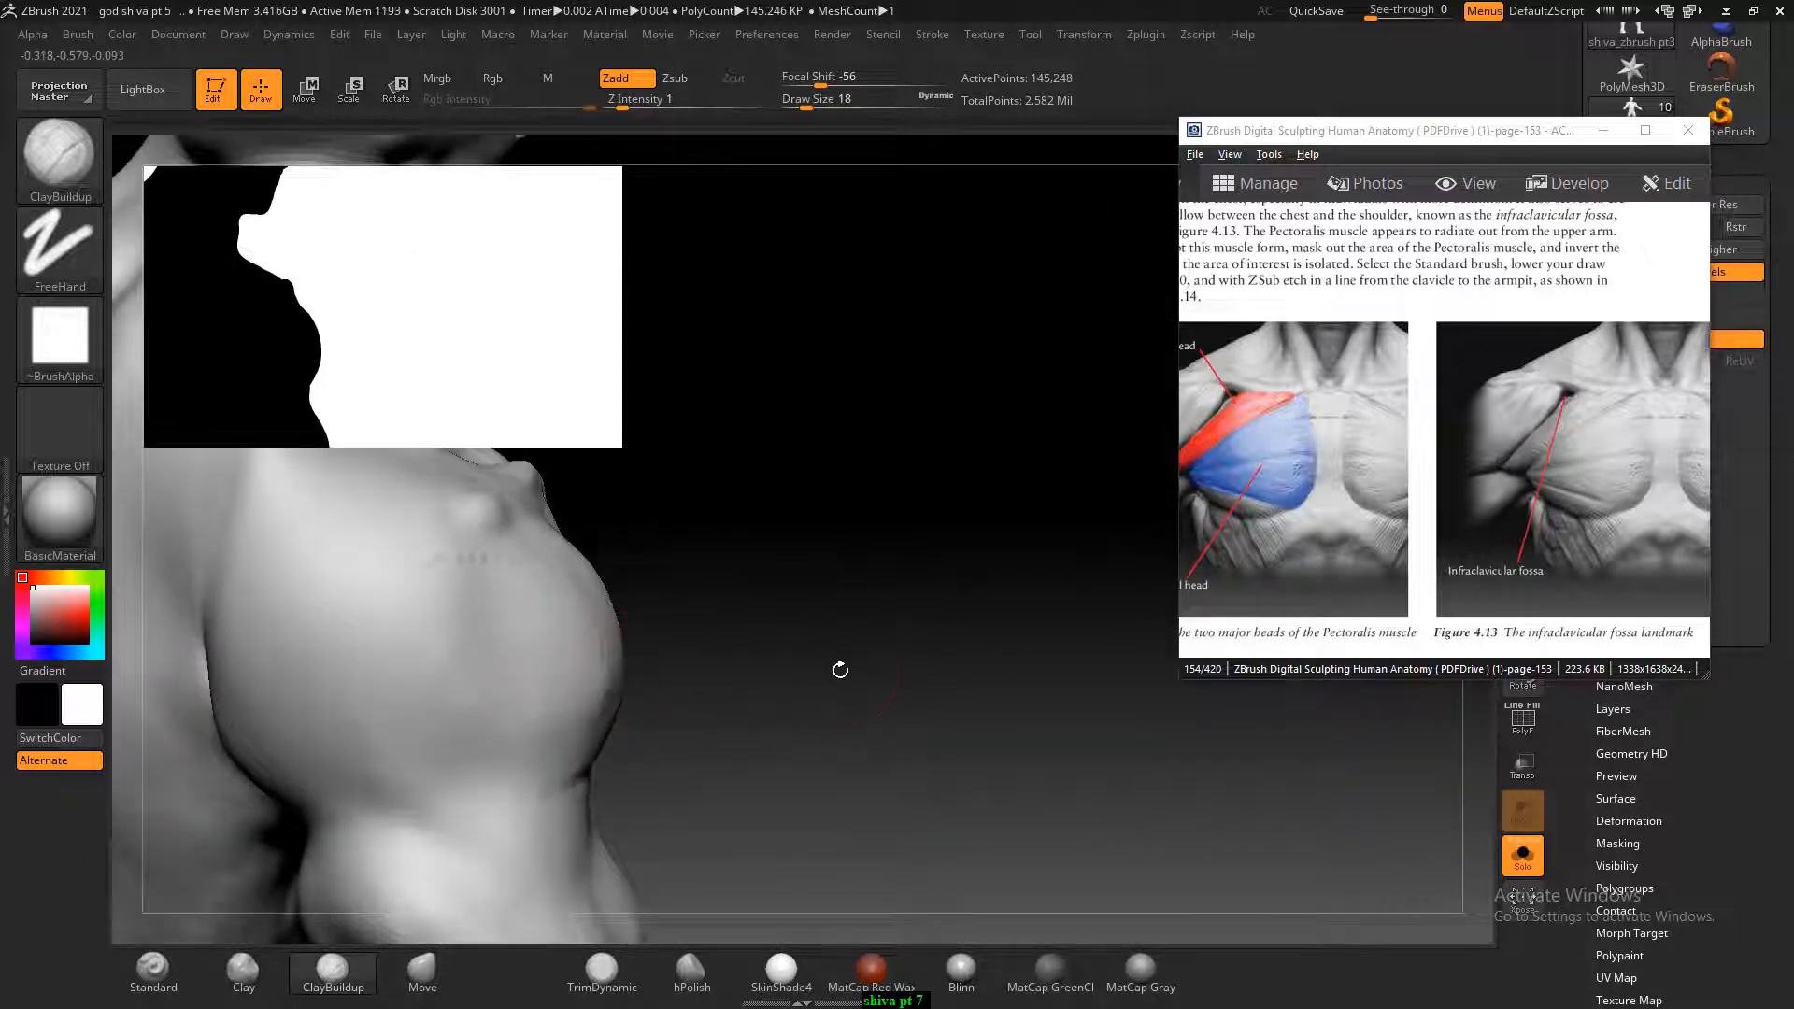
drag(840, 670, 785, 648)
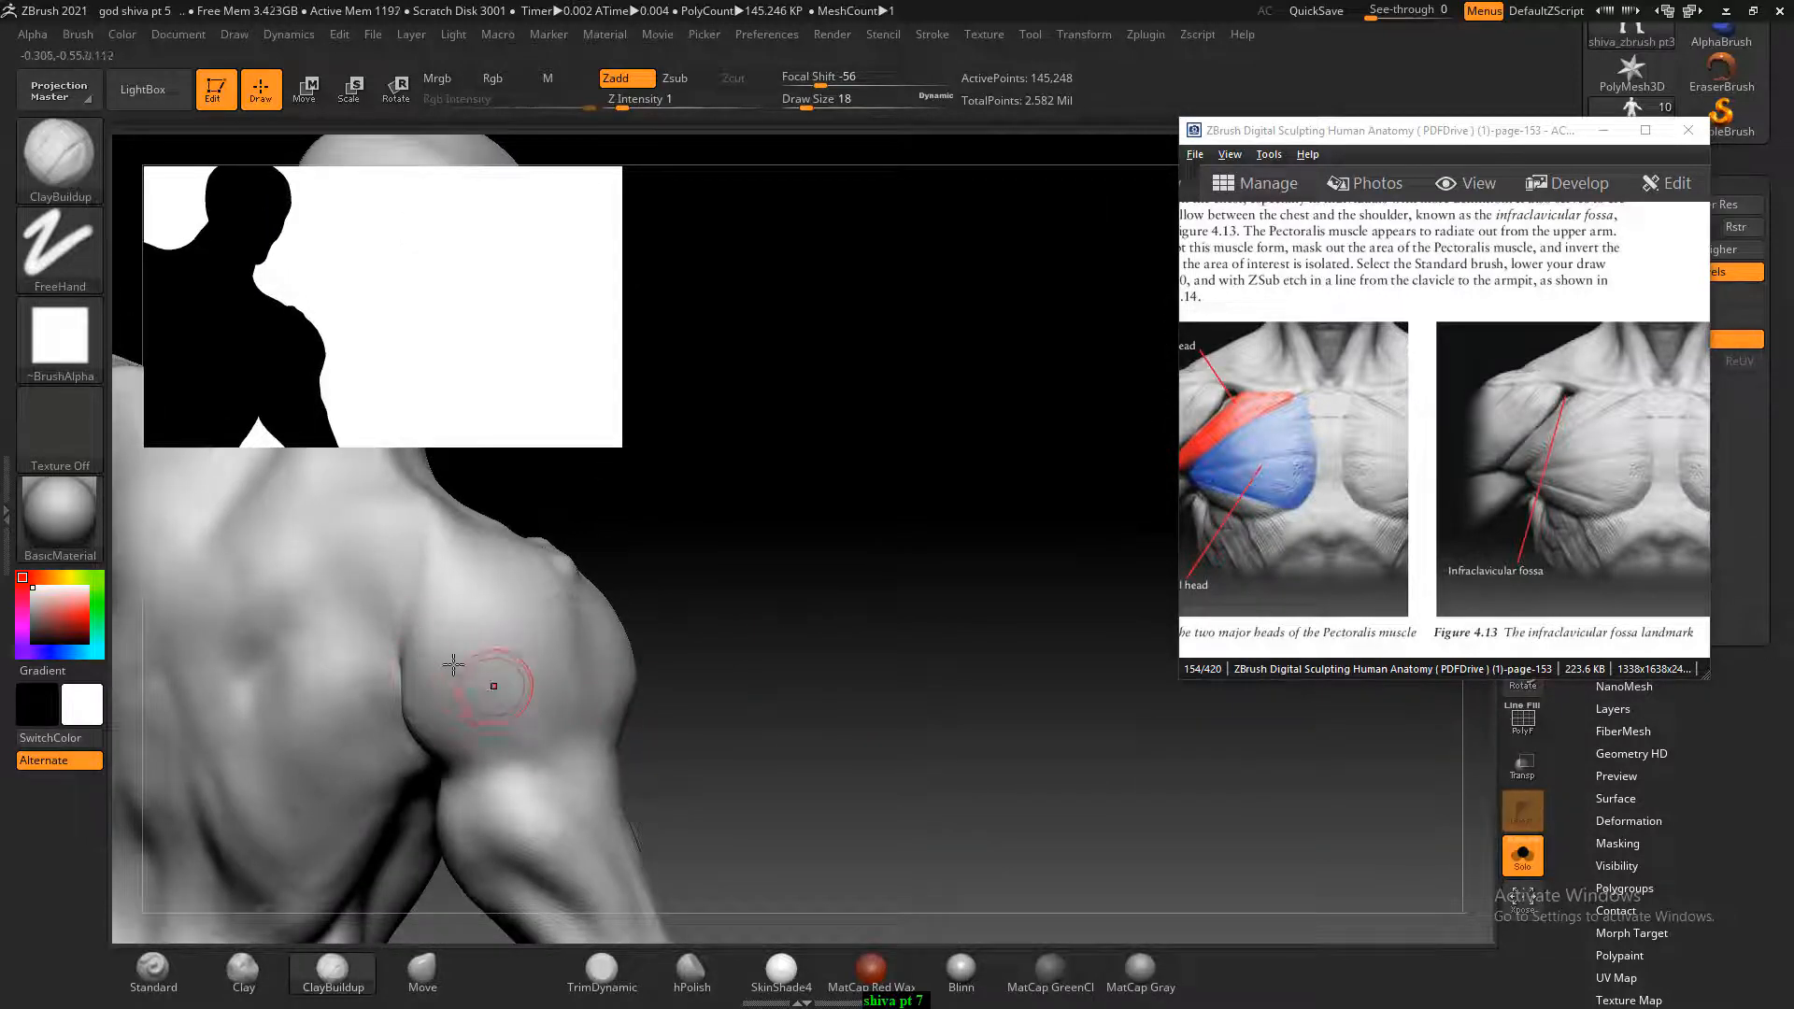
drag(822, 652, 641, 636)
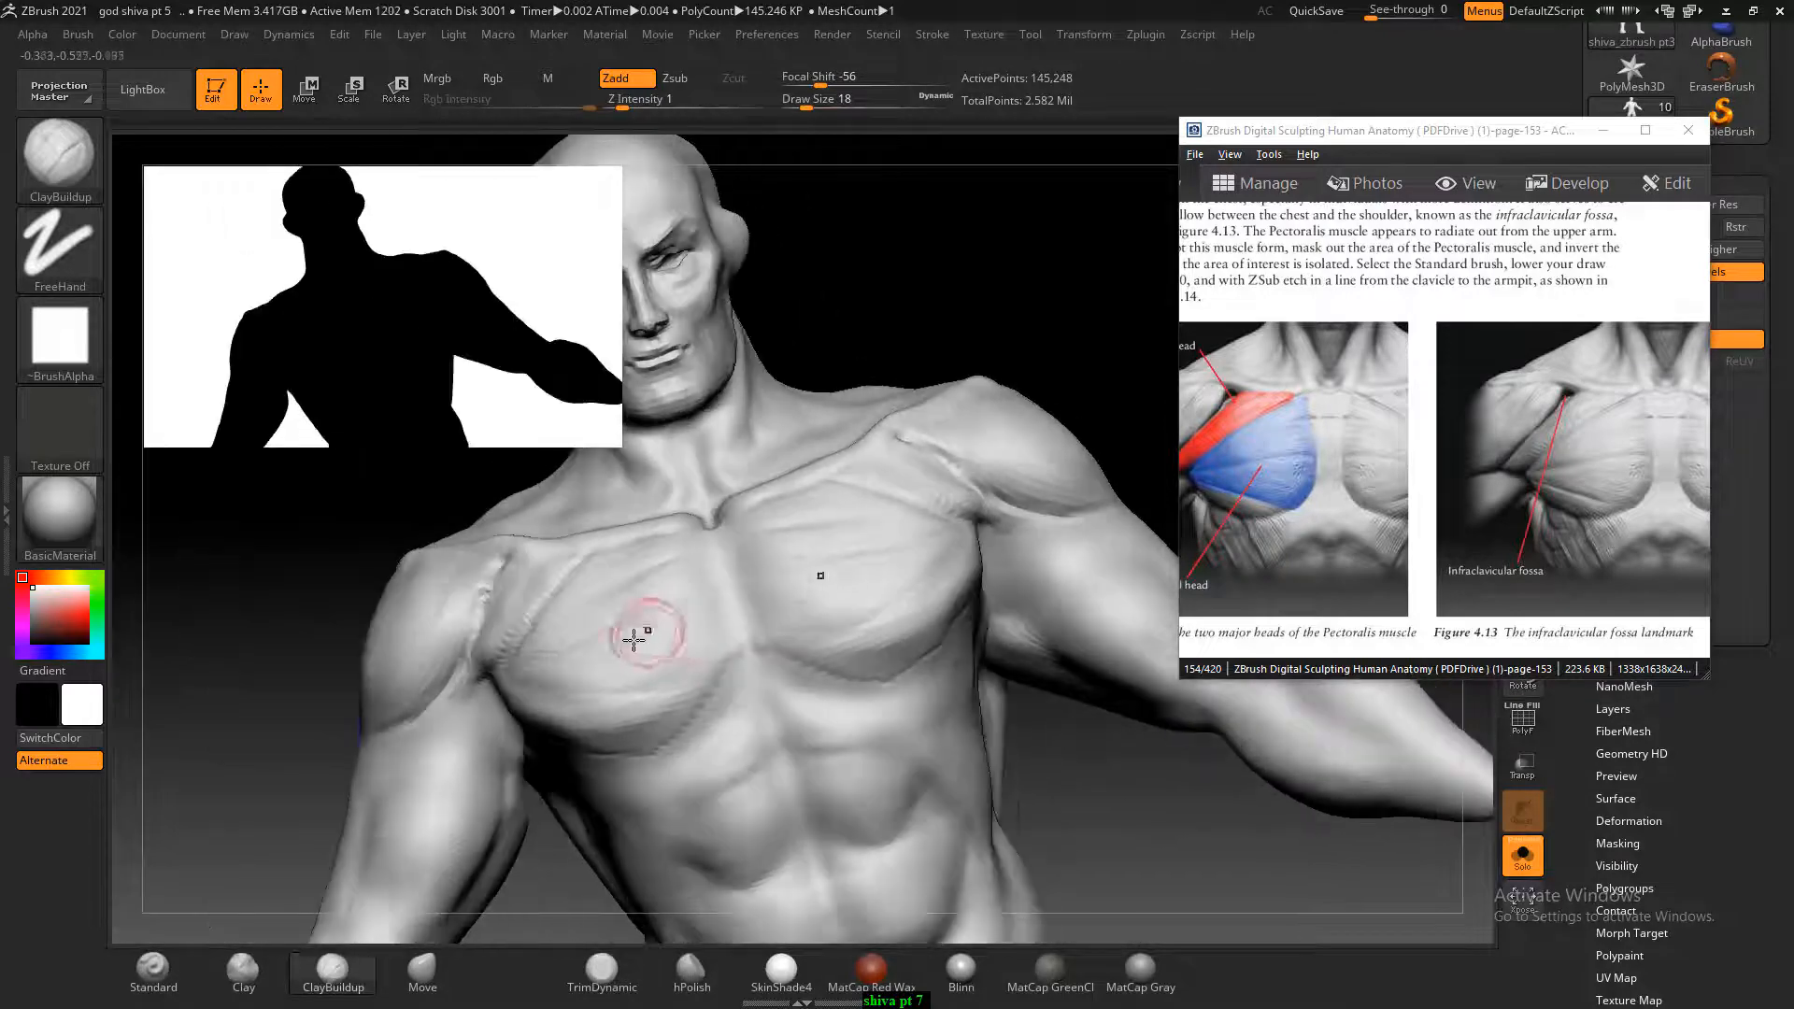
shift+drag(240, 669, 266, 617)
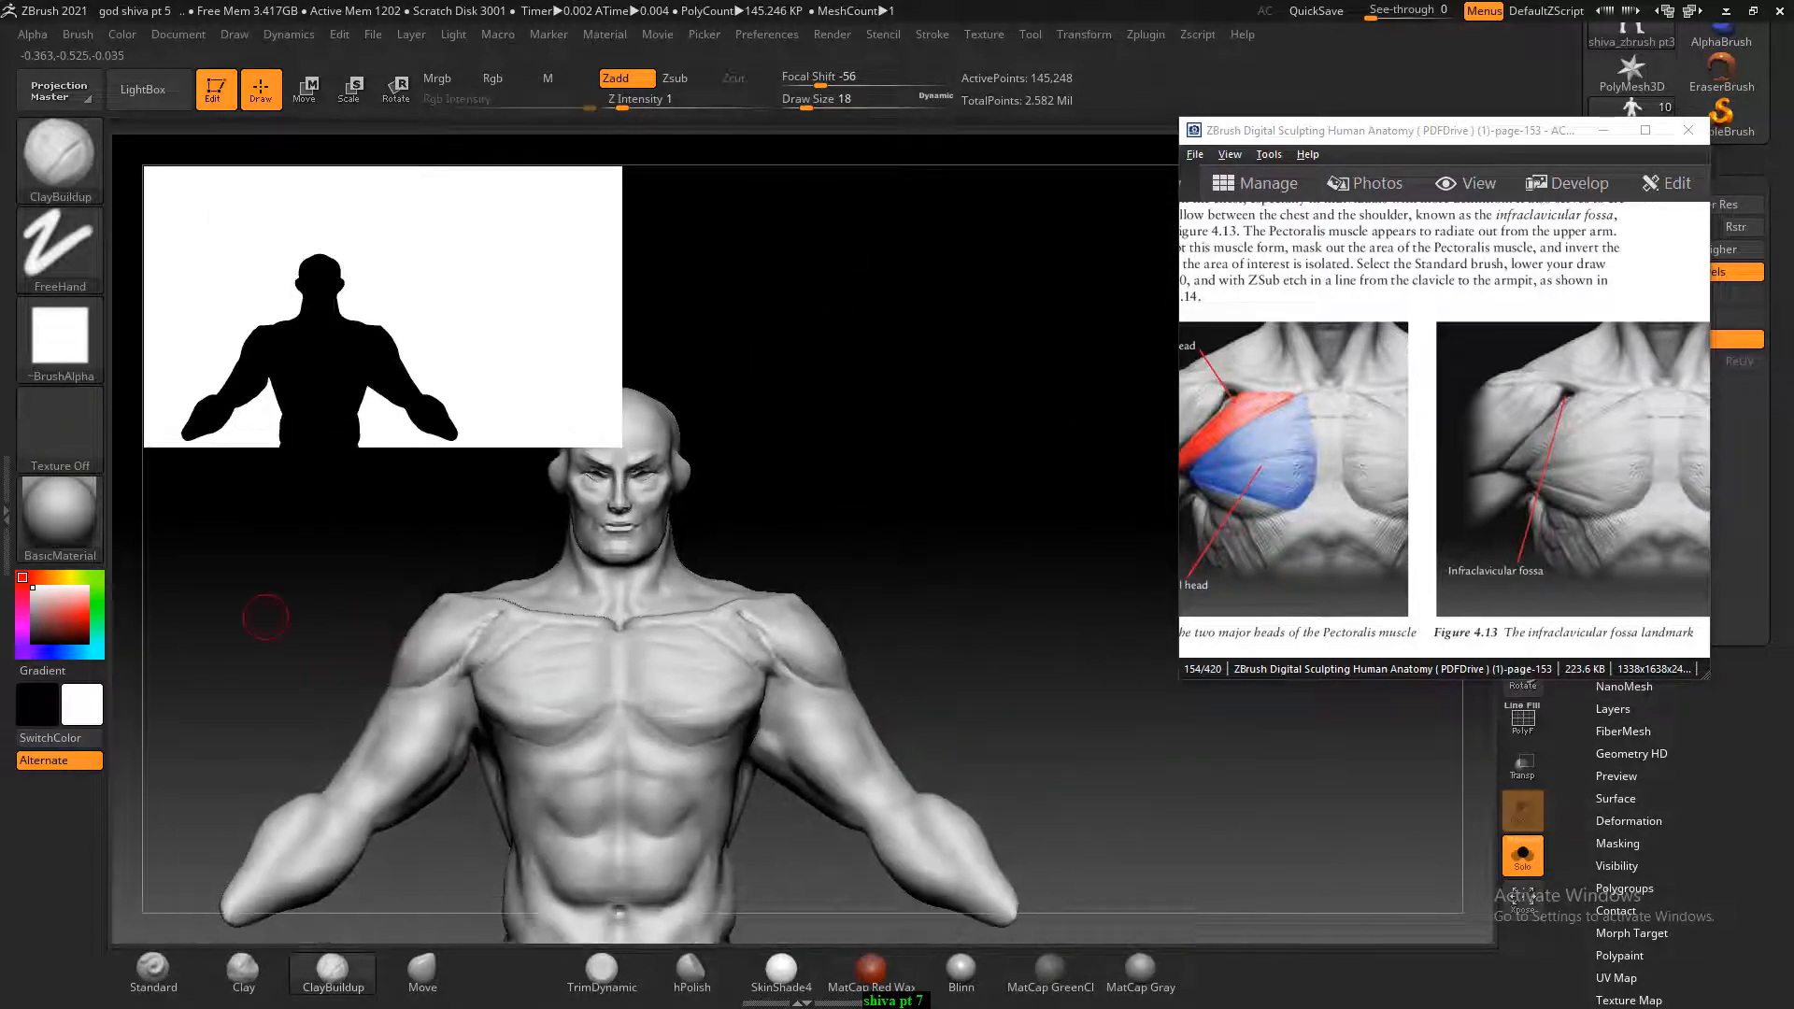
scroll(1489, 481, down, 5)
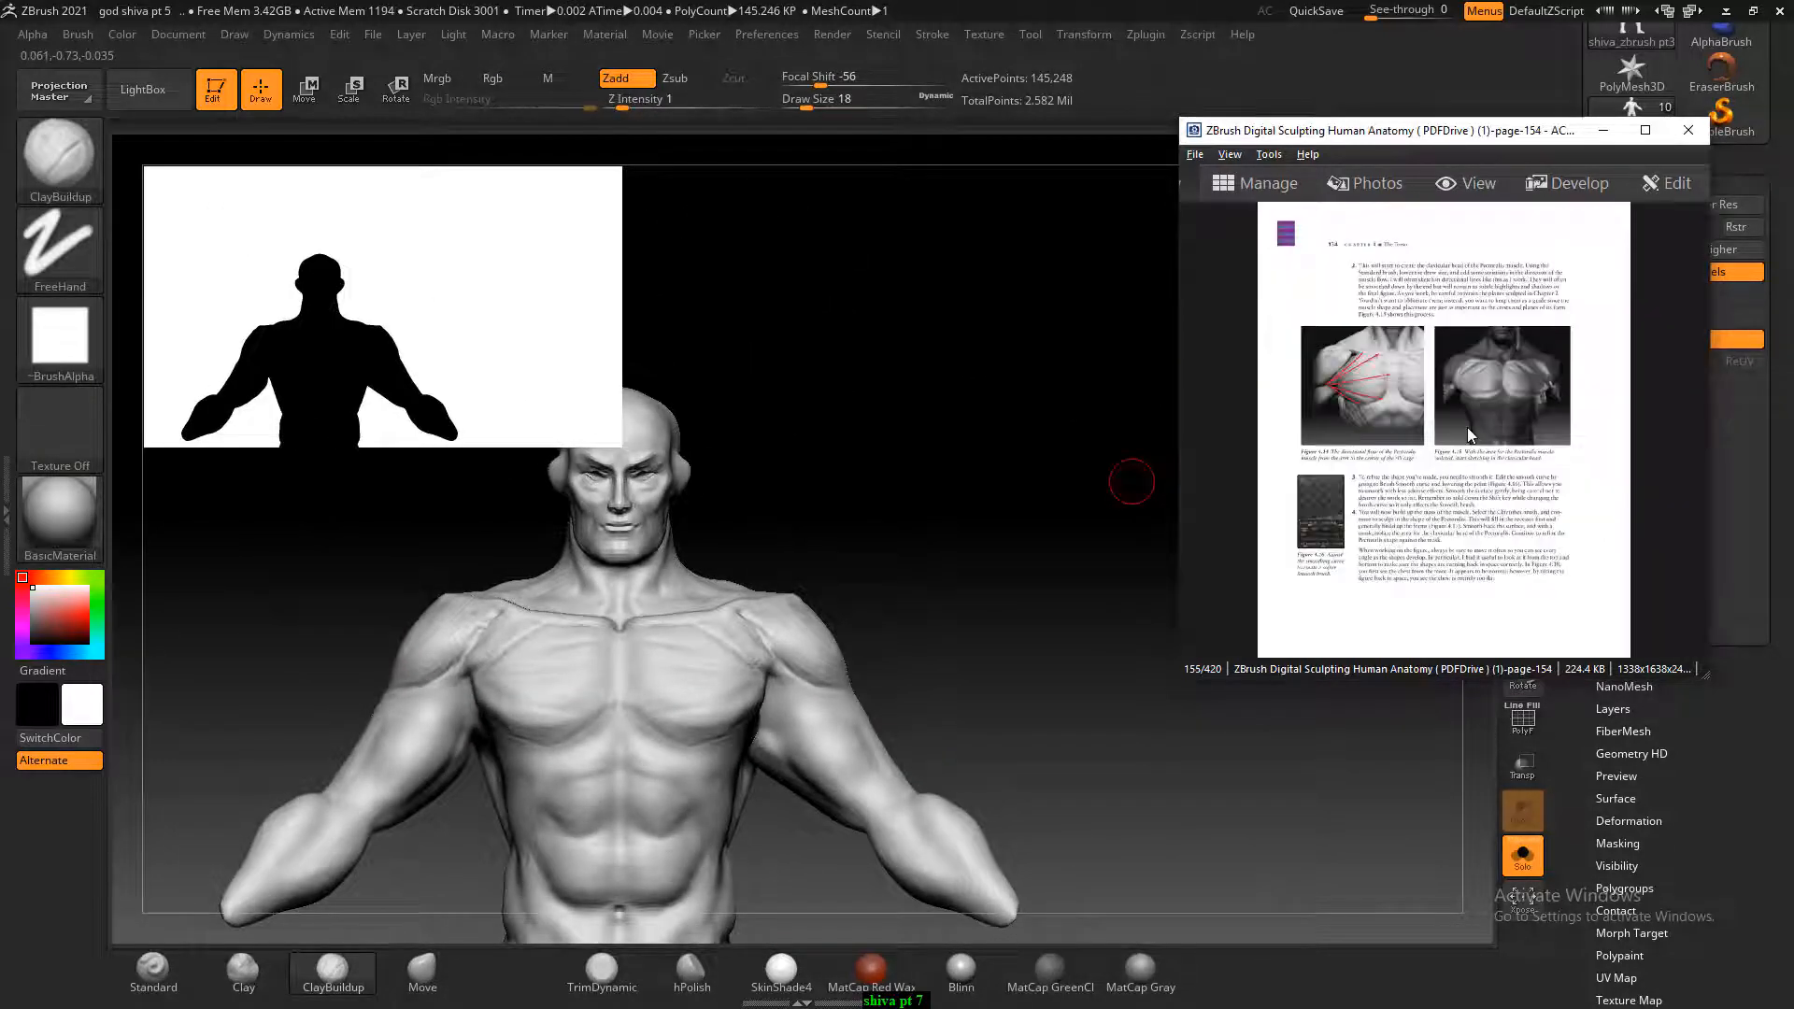
scroll(1467, 428, down, 1)
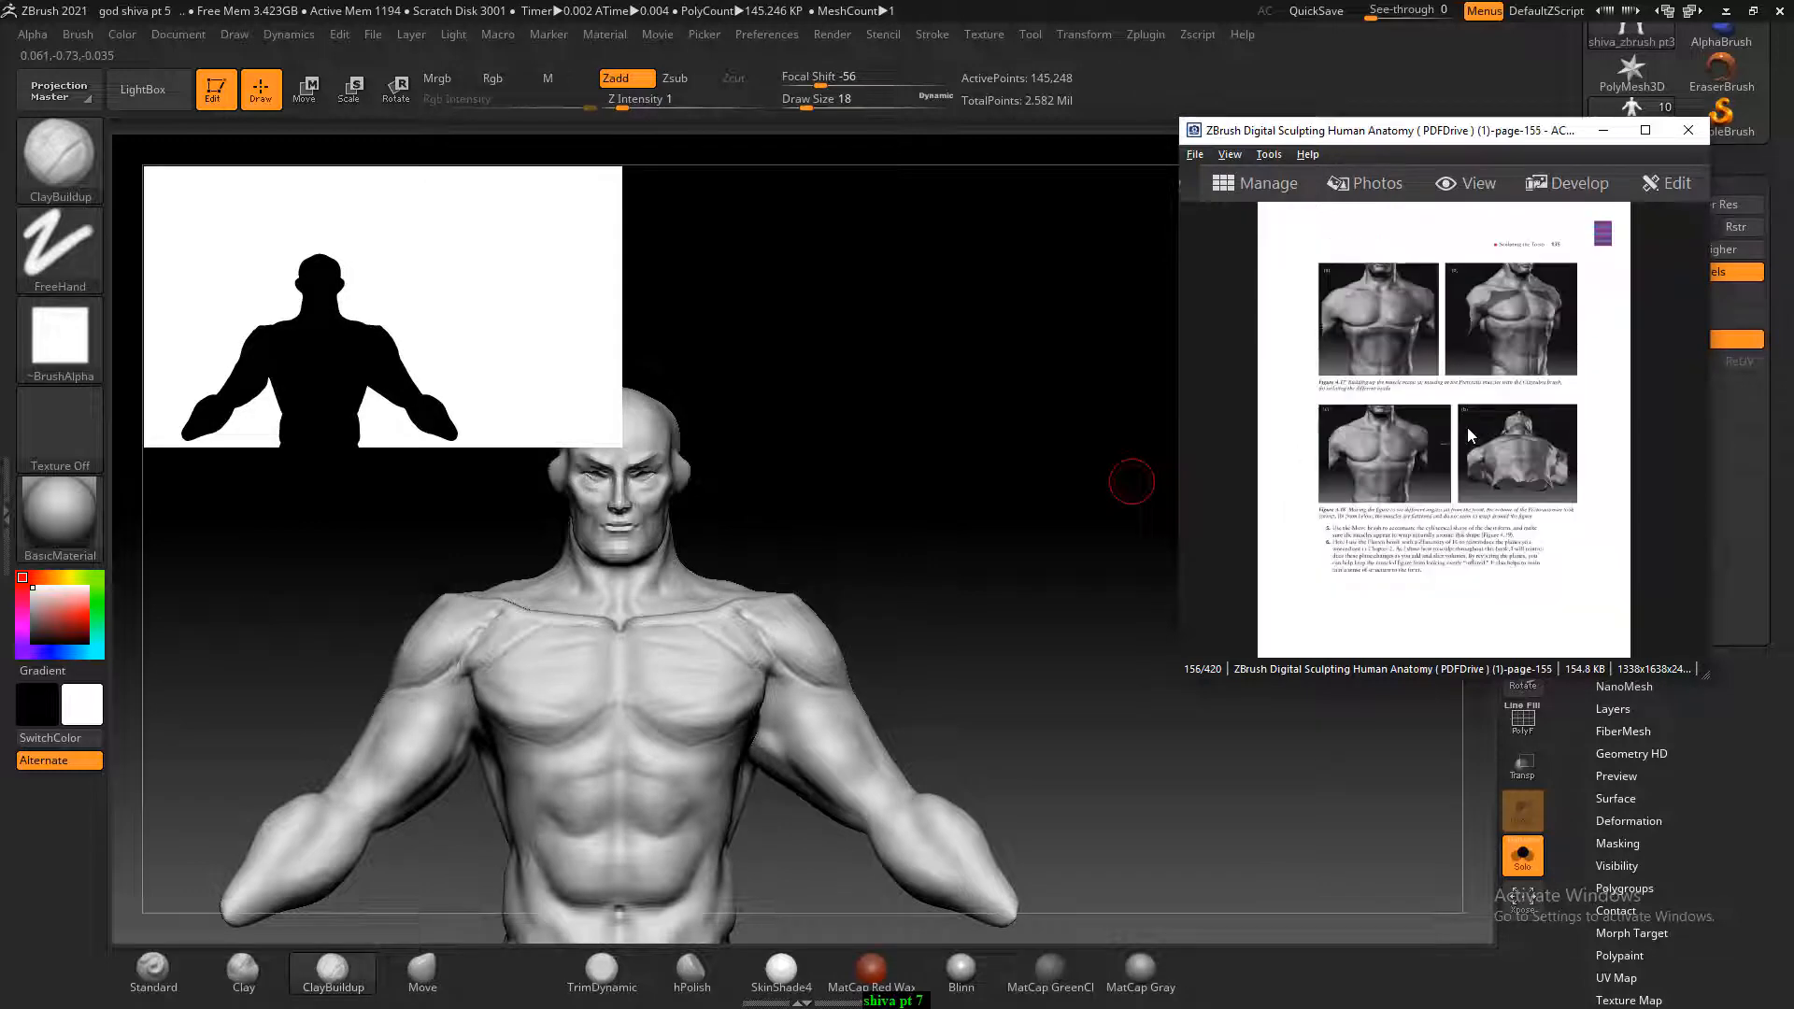
ctrl+scroll(1467, 428, up, 5)
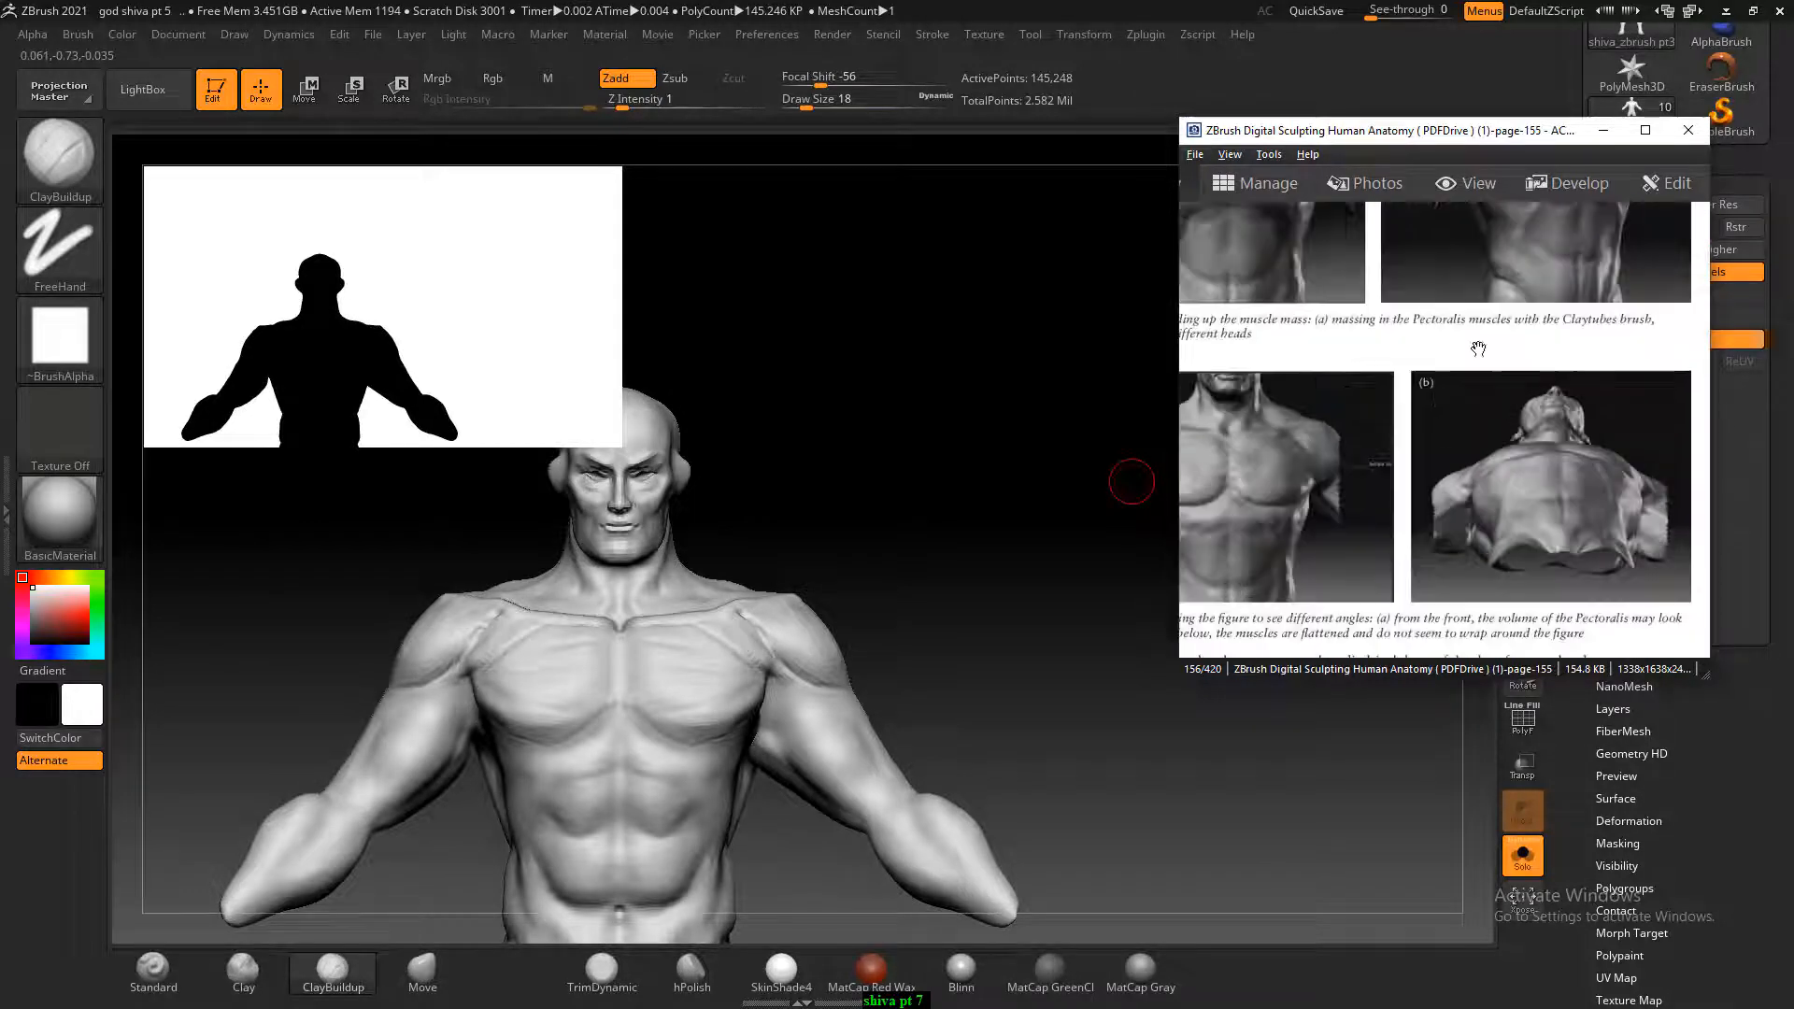
drag(1477, 345, 1637, 624)
drag(1582, 504, 1452, 502)
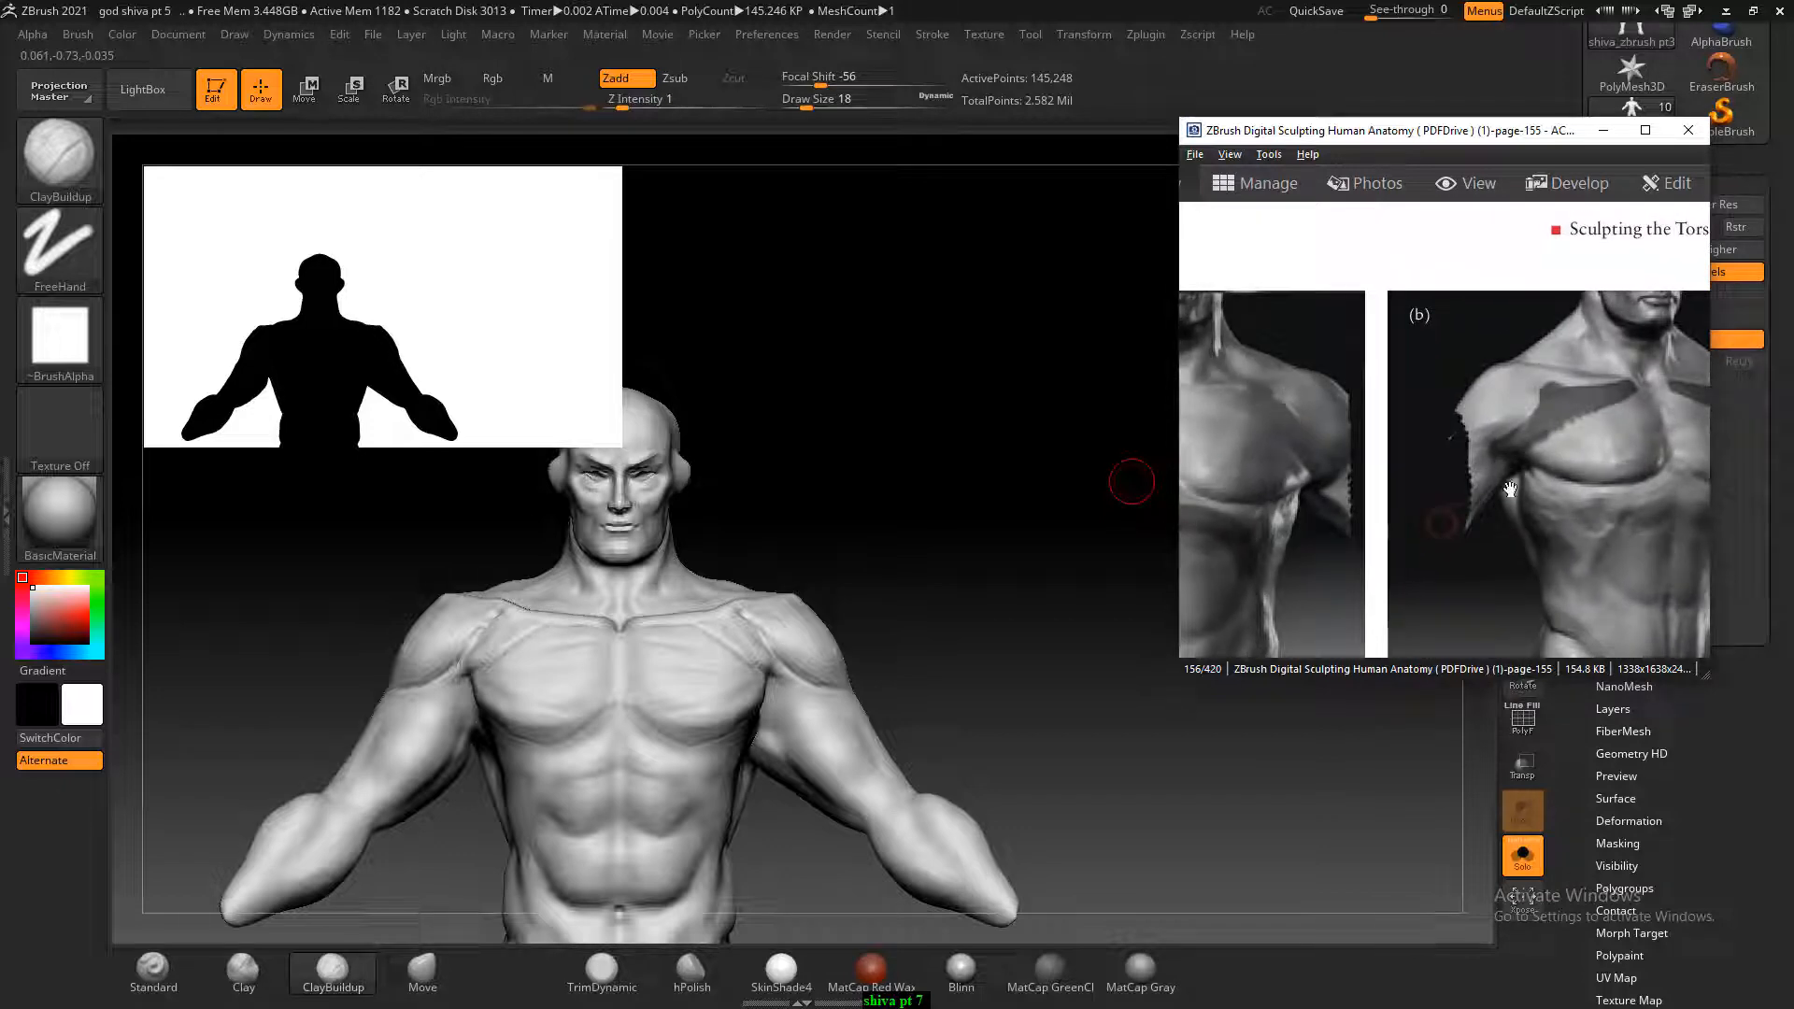
click(980, 575)
mouse_move(881, 560)
ctrl+right_down()
mouse_move(923, 582)
mouse_move(945, 500)
mouse_move(1111, 537)
ctrl+right_up()
mouse_move(1351, 456)
mouse_down()
mouse_move(1421, 520)
mouse_move(1370, 532)
mouse_up()
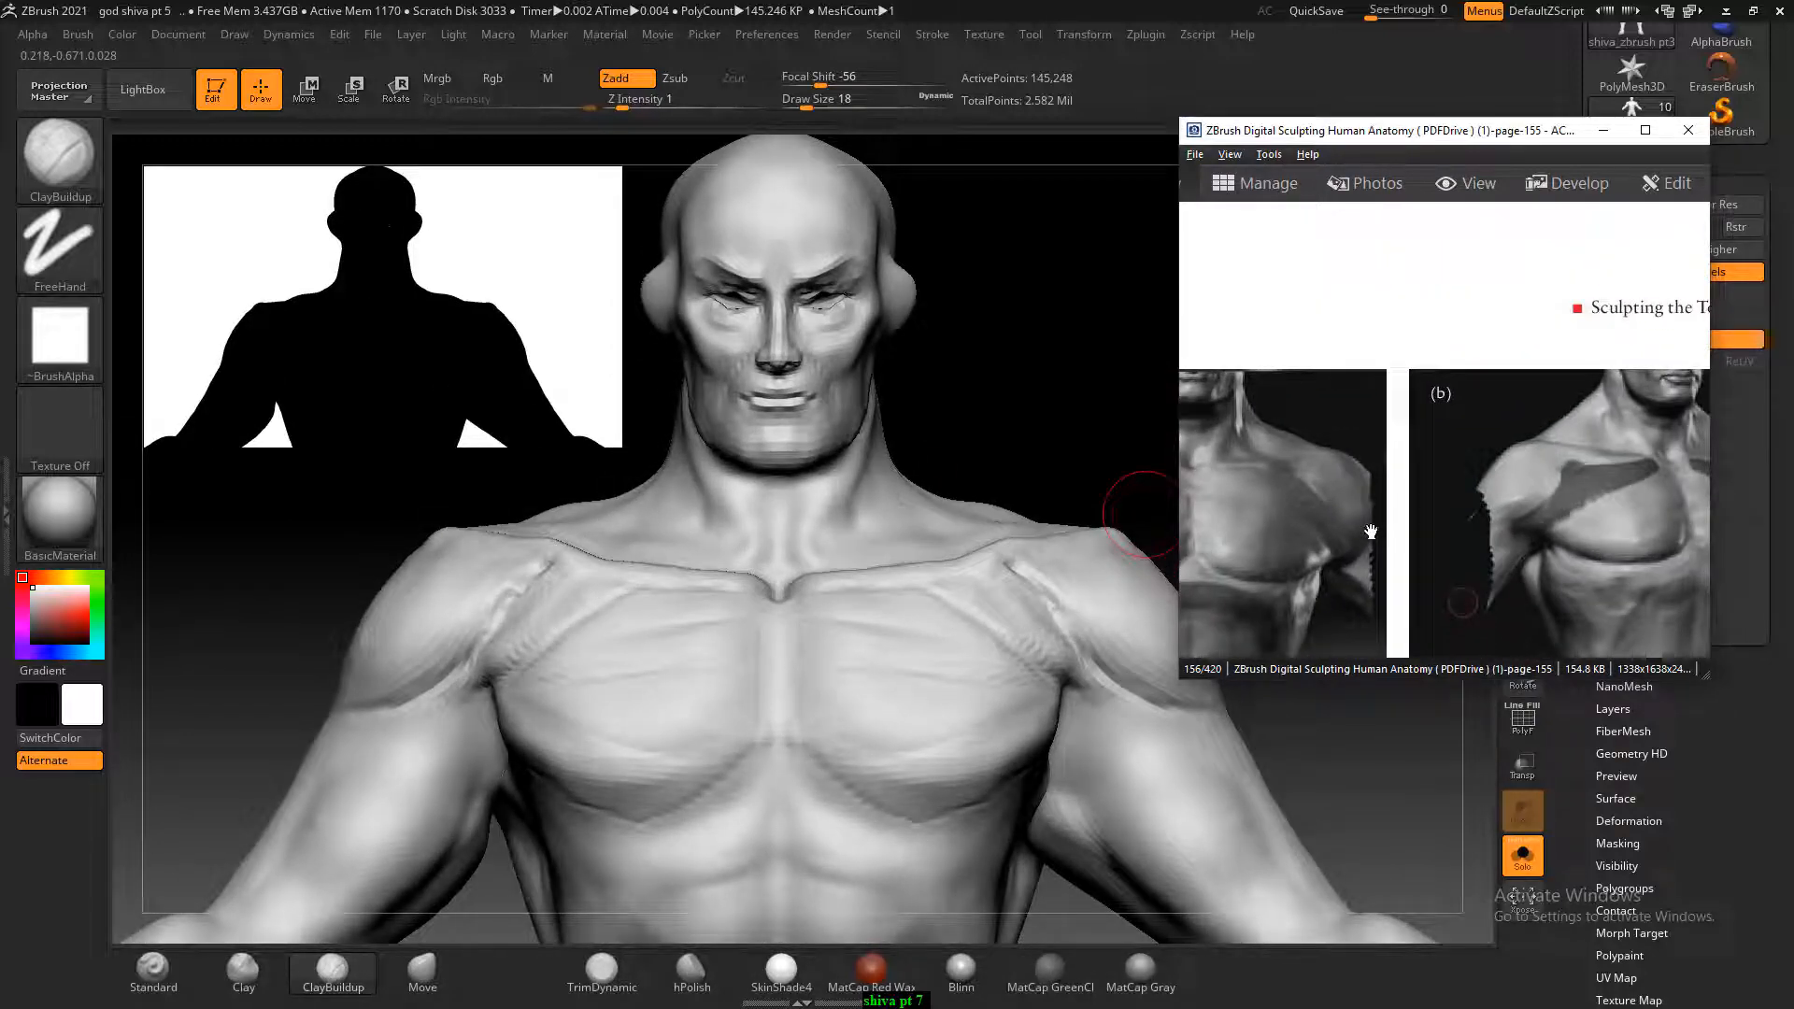
Smooth the upper chest and mask the band below each collarbone down to the armpit crease at draw size 18.
key(shift)
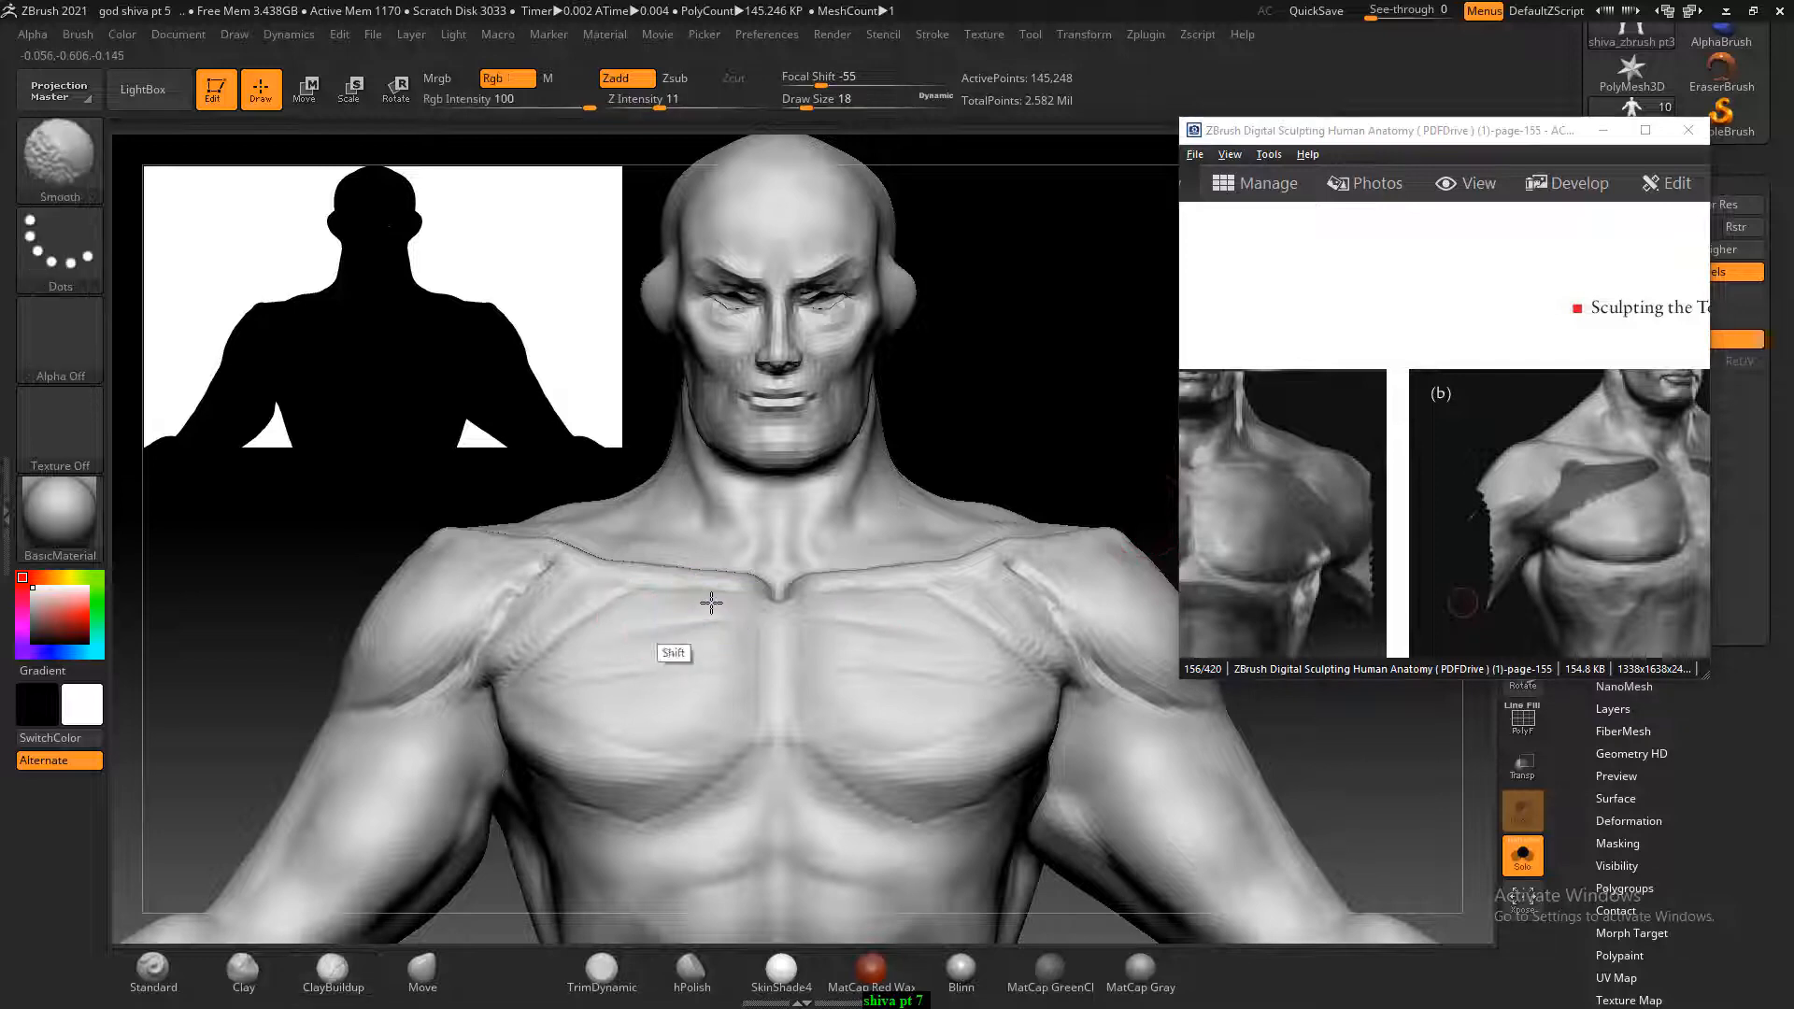
mouse_move(711, 603)
shift+mouse_down()
mouse_move(525, 620)
mouse_move(585, 608)
shift+mouse_up()
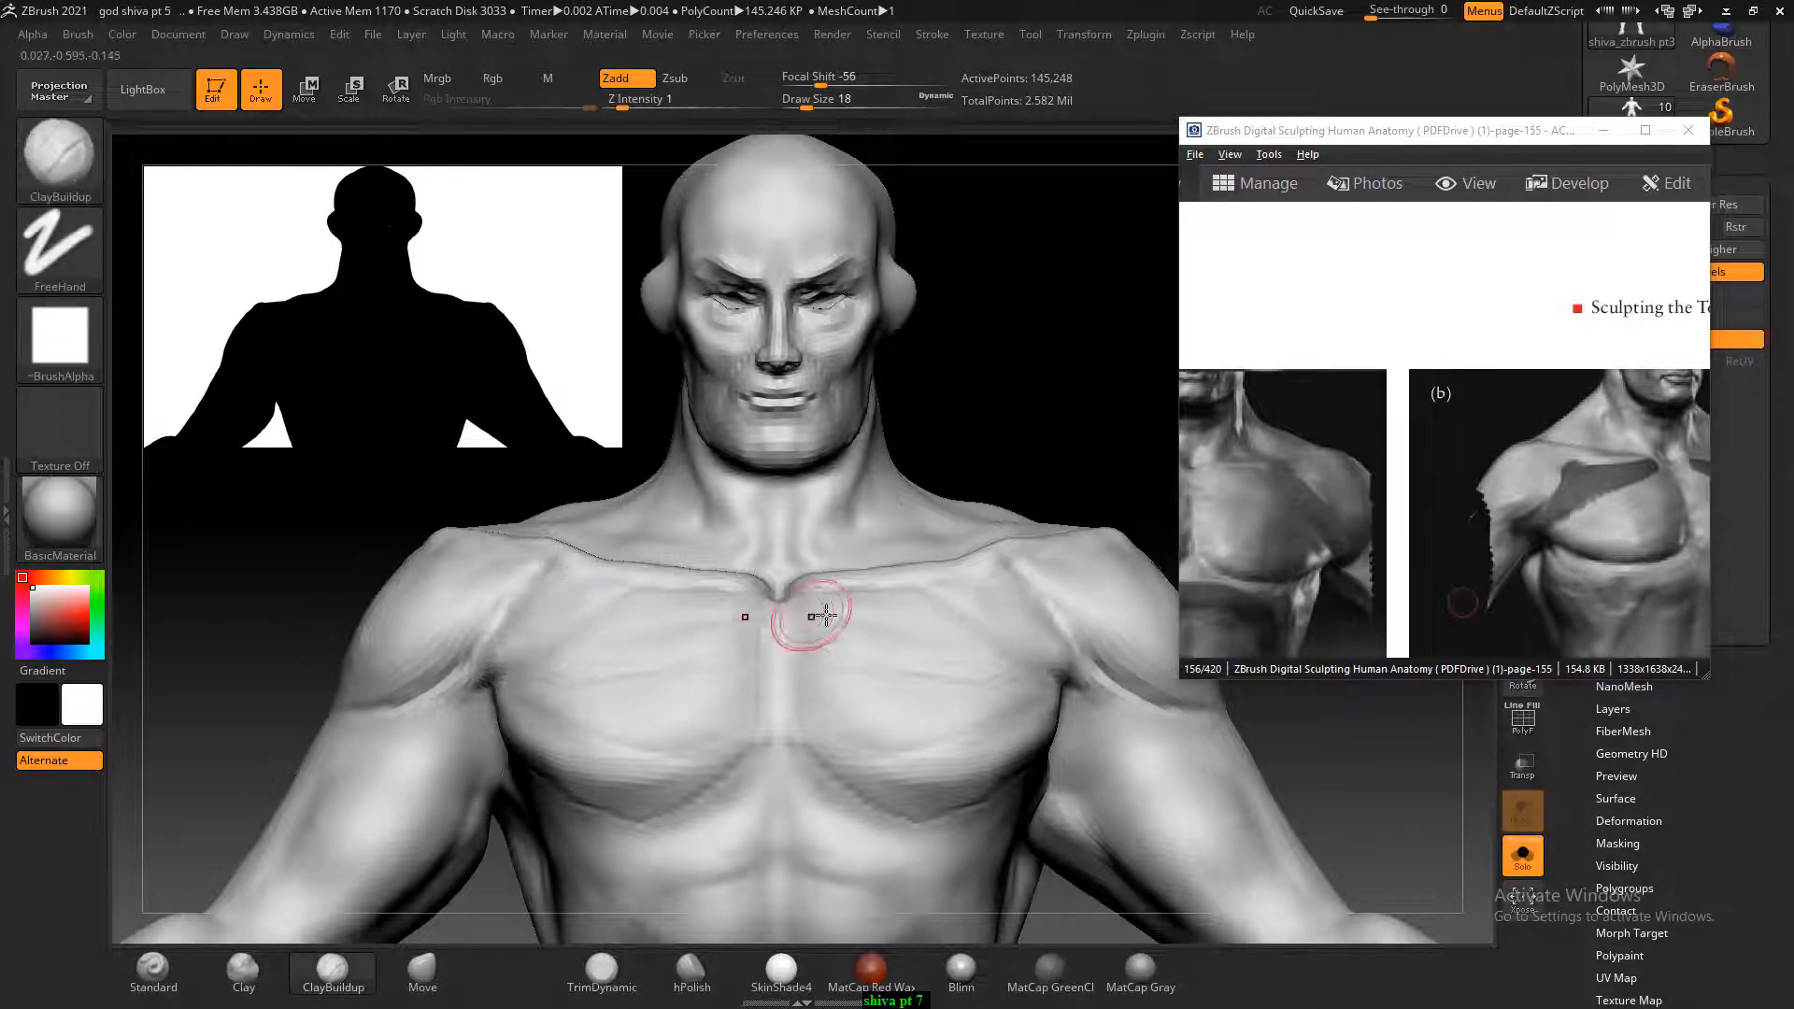
key(ctrl)
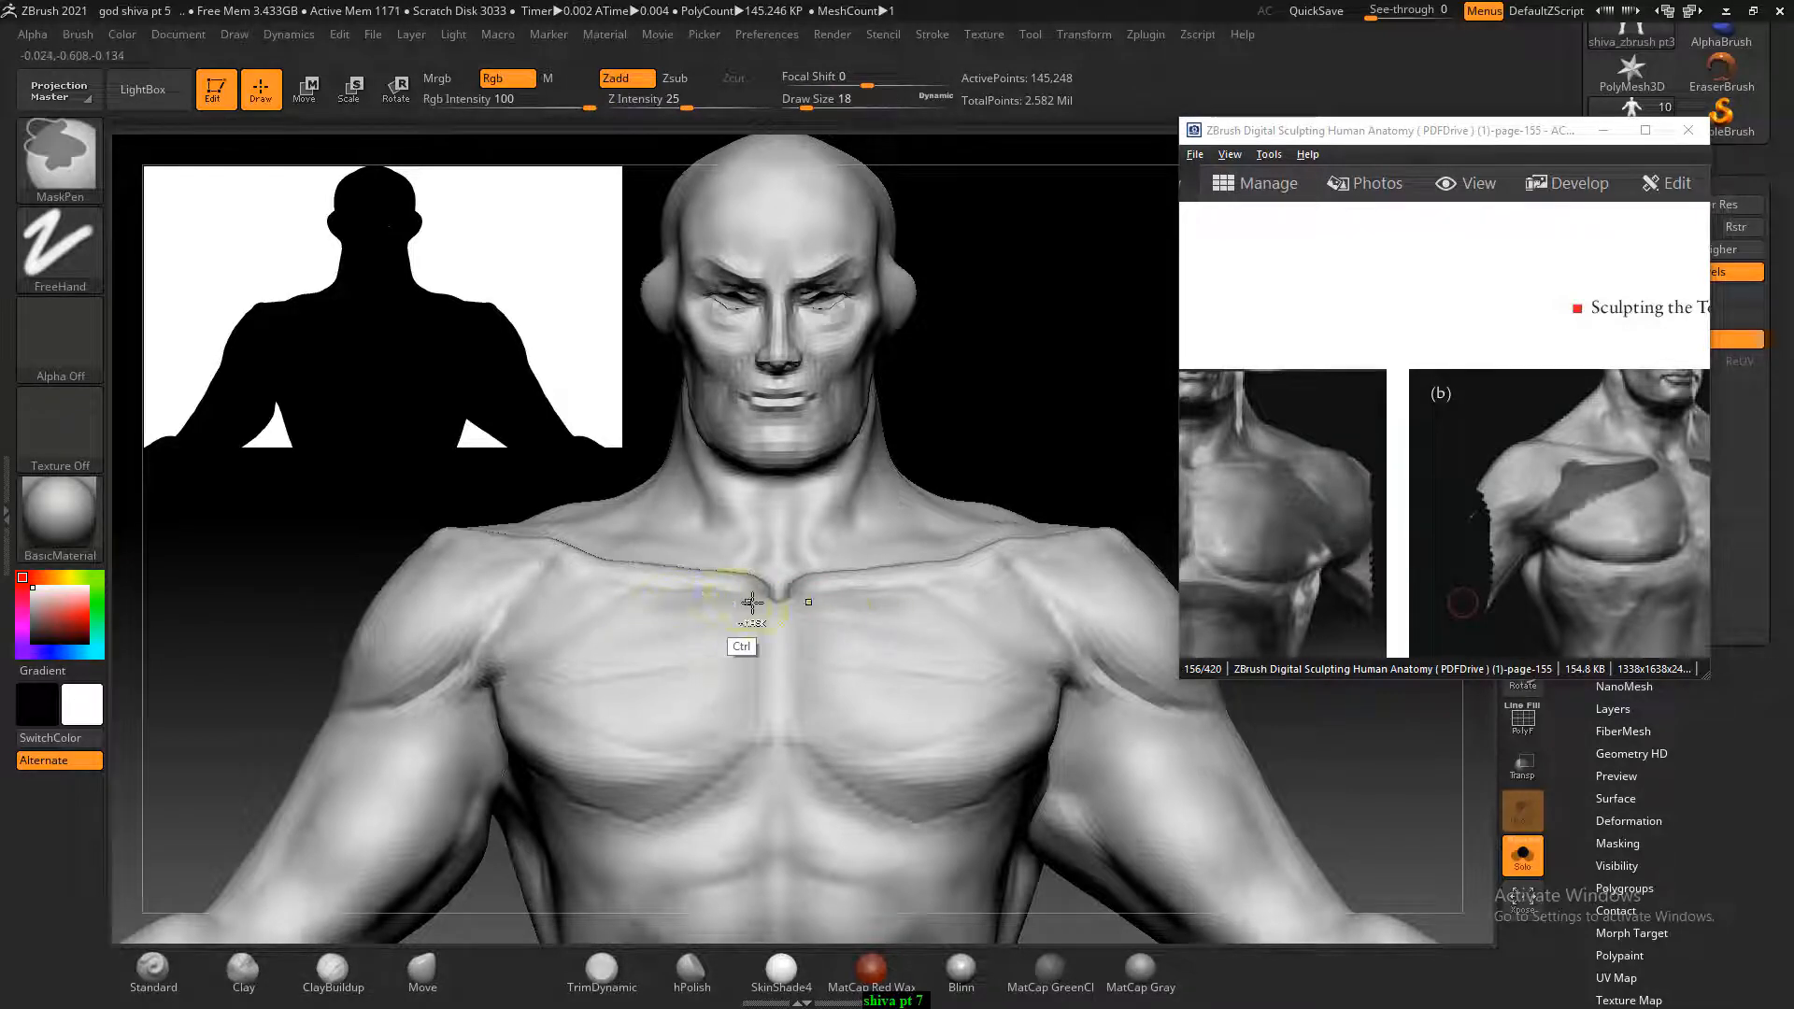
ctrl+drag(740, 594, 654, 604)
mouse_move(632, 601)
ctrl+mouse_down()
mouse_move(453, 687)
mouse_move(528, 644)
mouse_move(696, 602)
mouse_move(557, 586)
mouse_move(504, 655)
mouse_move(524, 623)
mouse_move(621, 594)
mouse_move(734, 598)
mouse_move(522, 633)
mouse_move(455, 683)
mouse_move(455, 655)
ctrl+mouse_up()
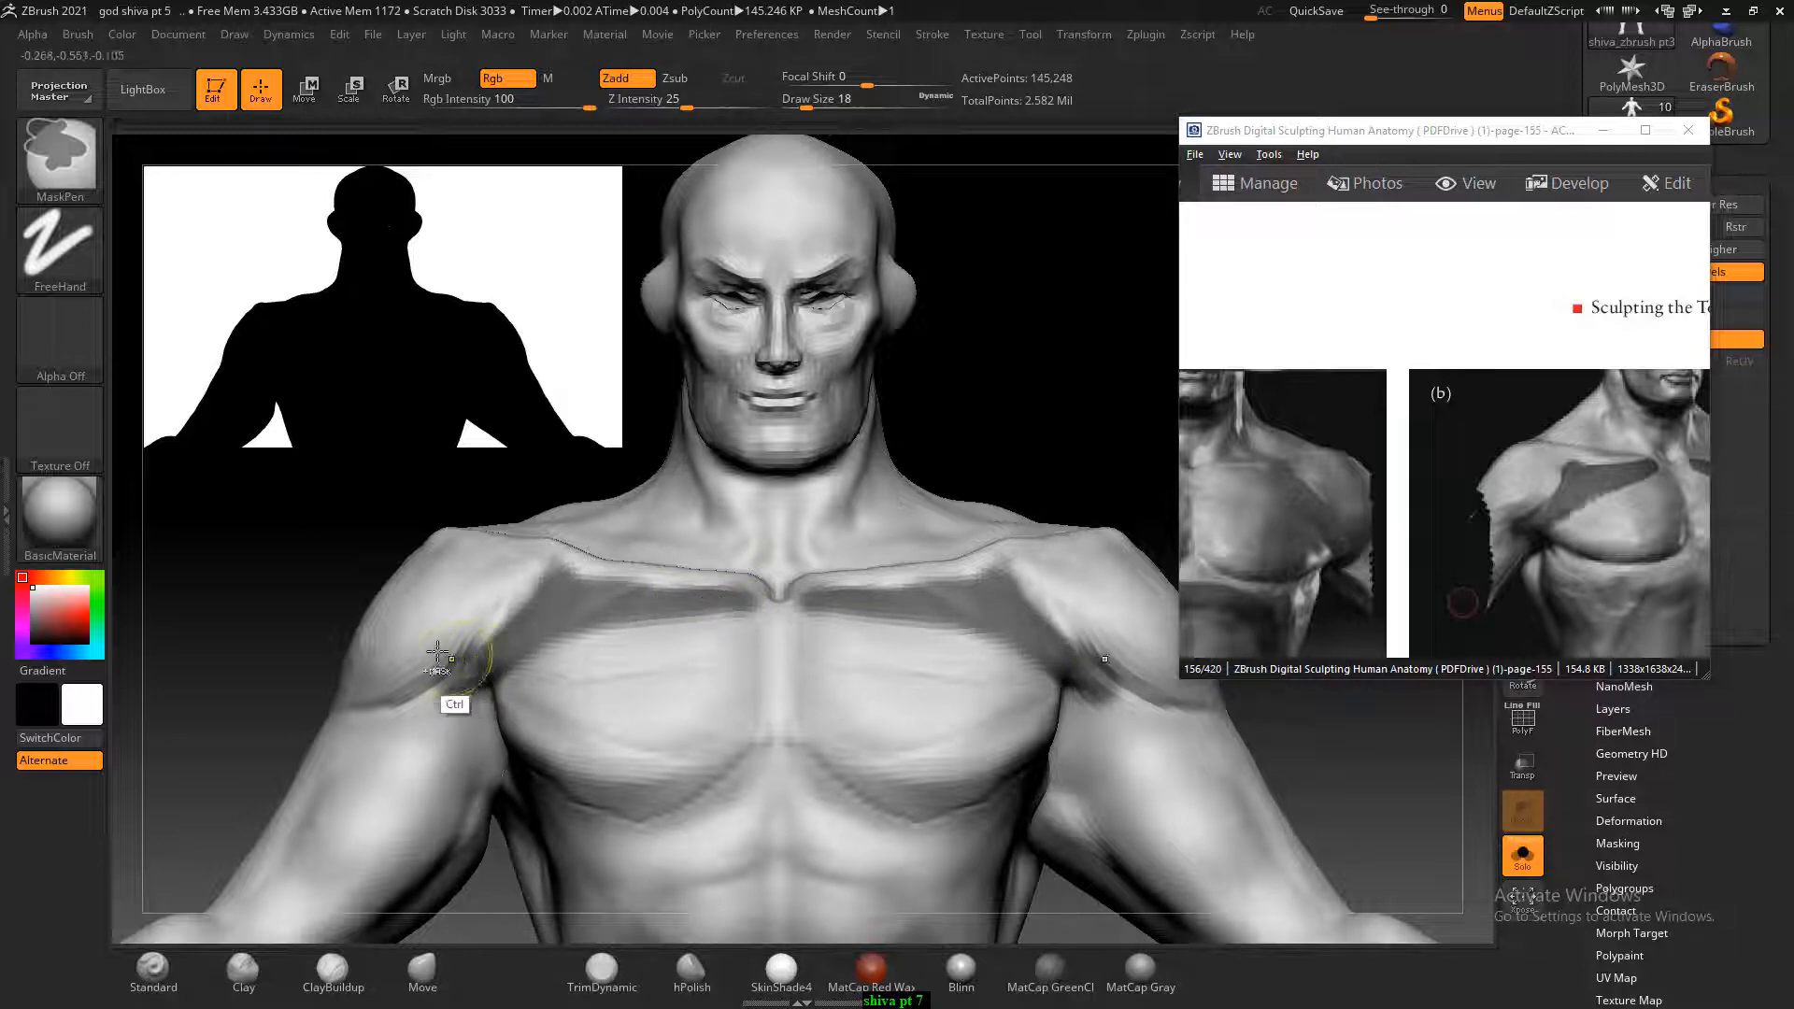
Invert the mask, carve the band below the collarbones with ClayBuildup at draw size 18, and compare it with reference figure (a).
ctrl+click(293, 614)
drag(593, 593, 562, 573)
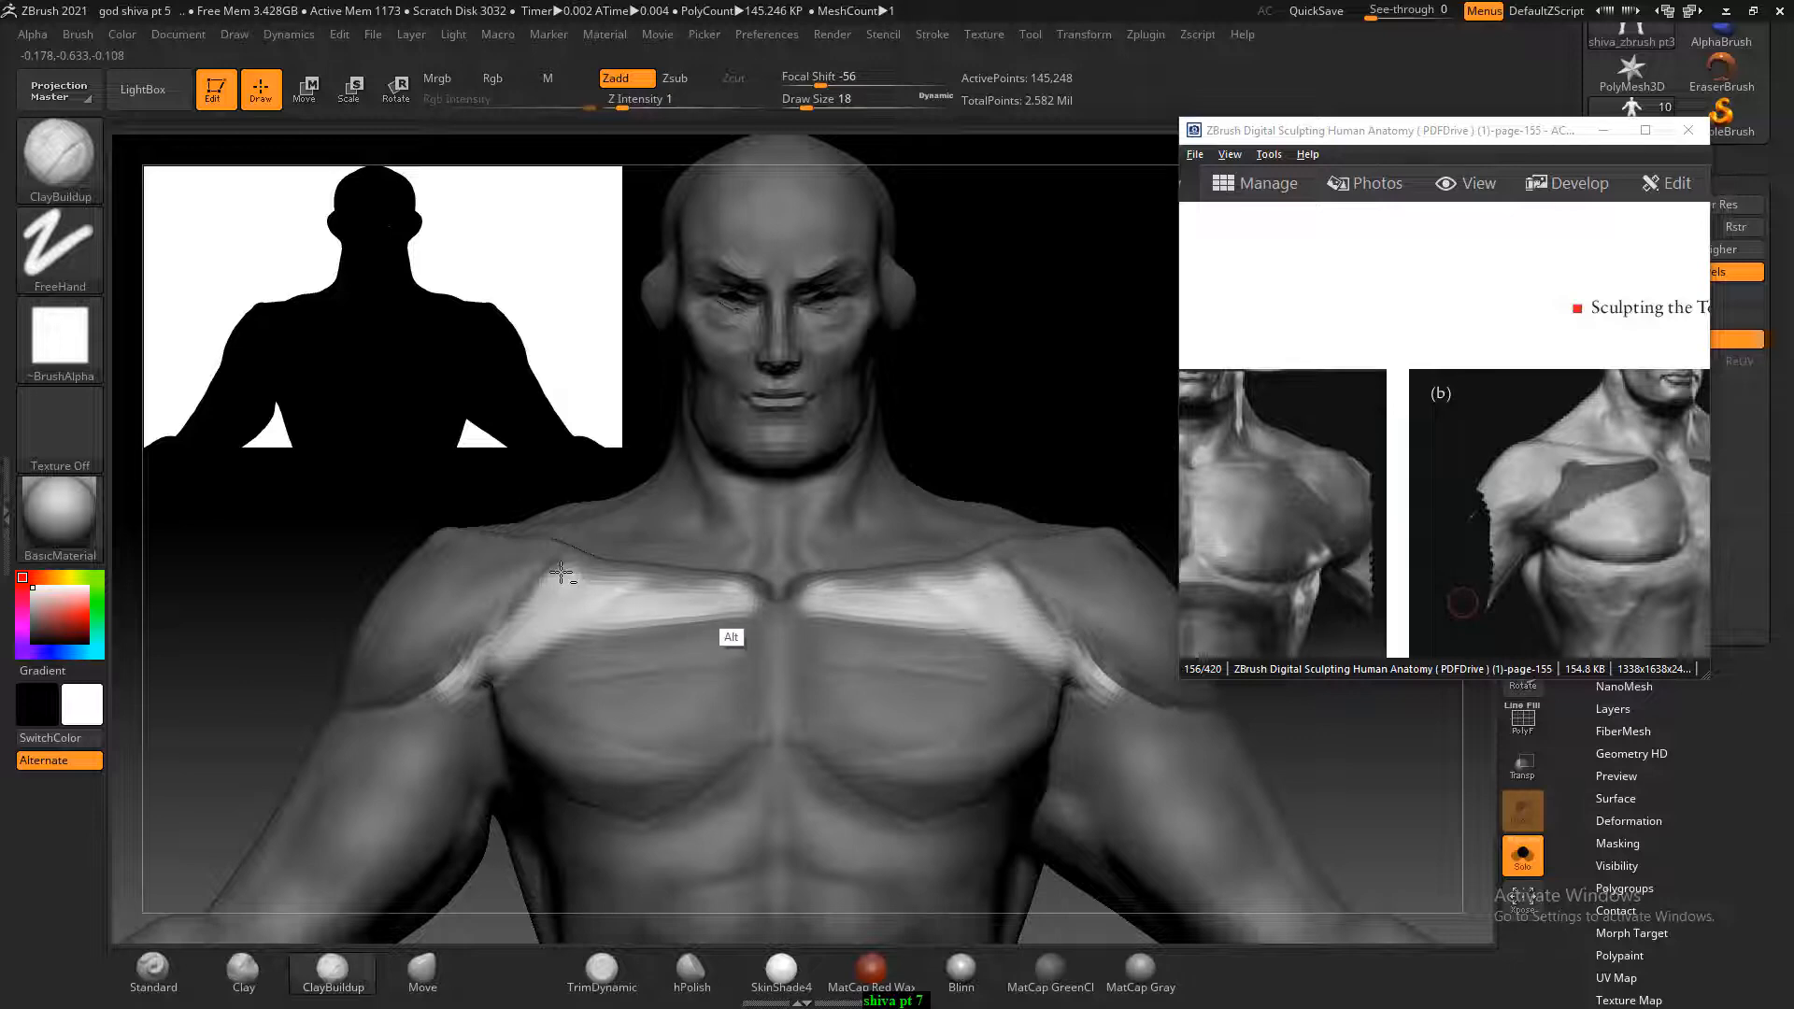
alt+drag(560, 572, 470, 657)
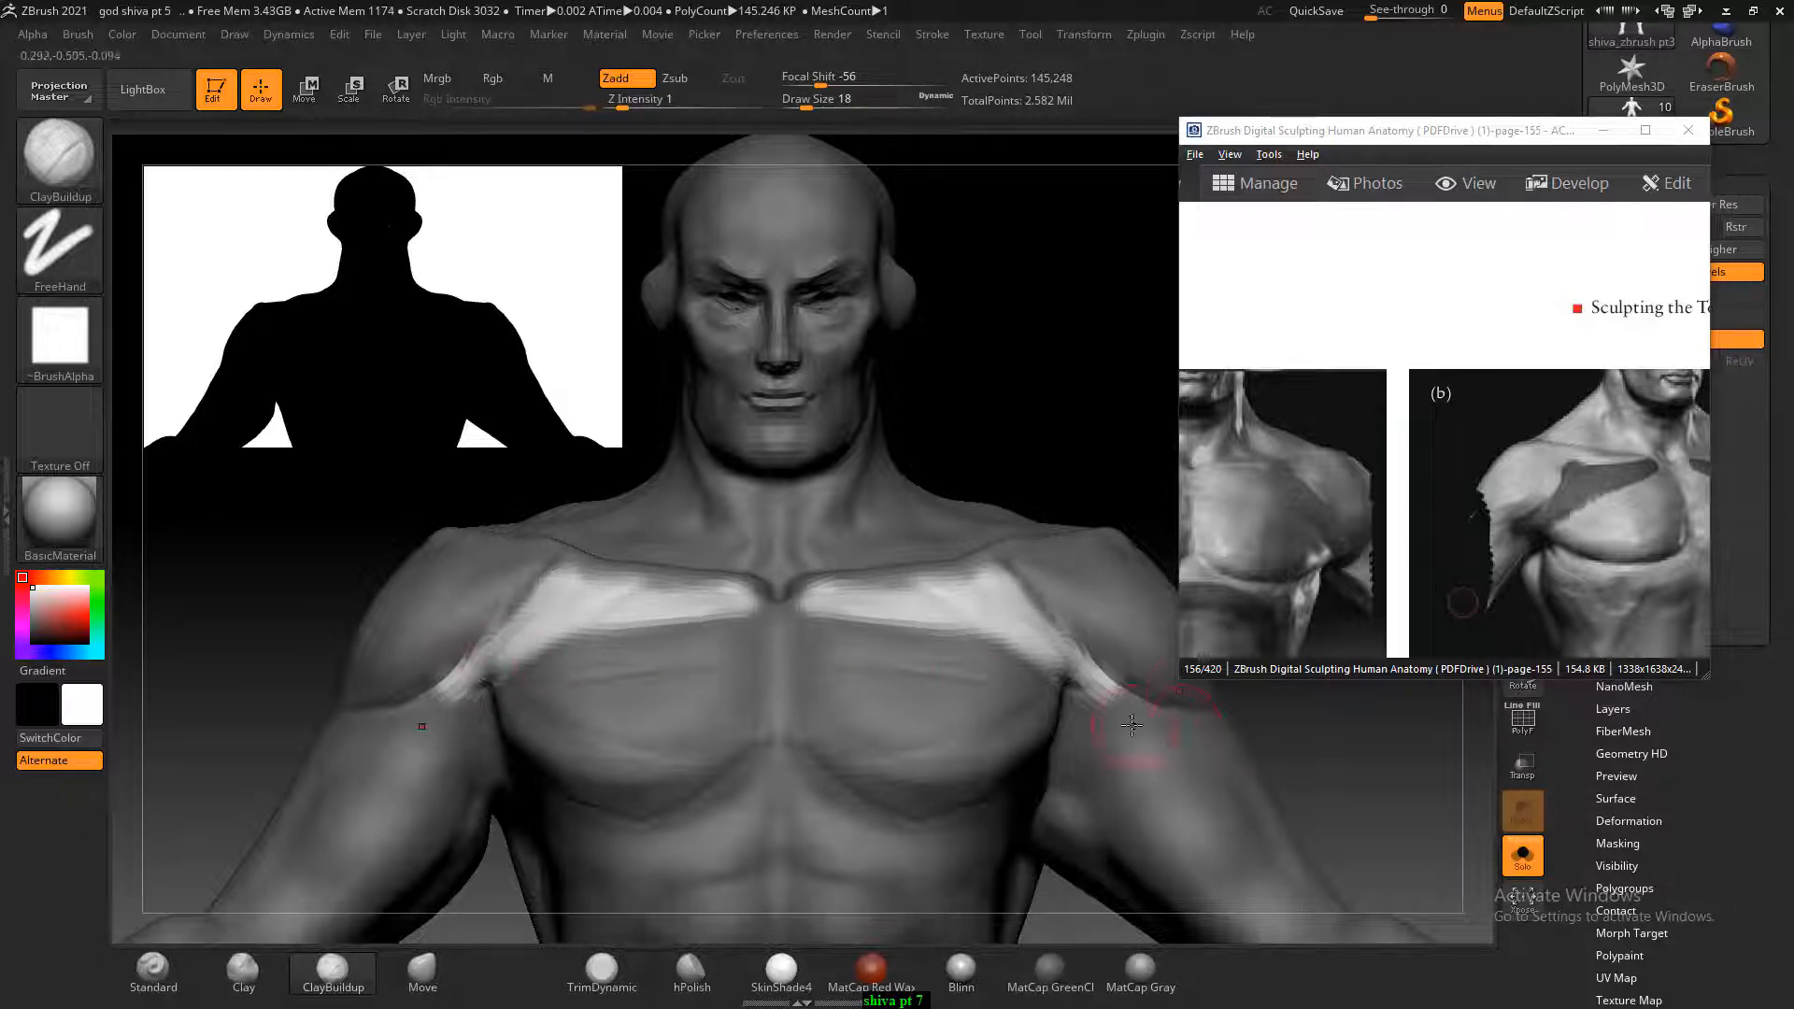
drag(1285, 530, 1070, 464)
drag(1236, 470, 1735, 488)
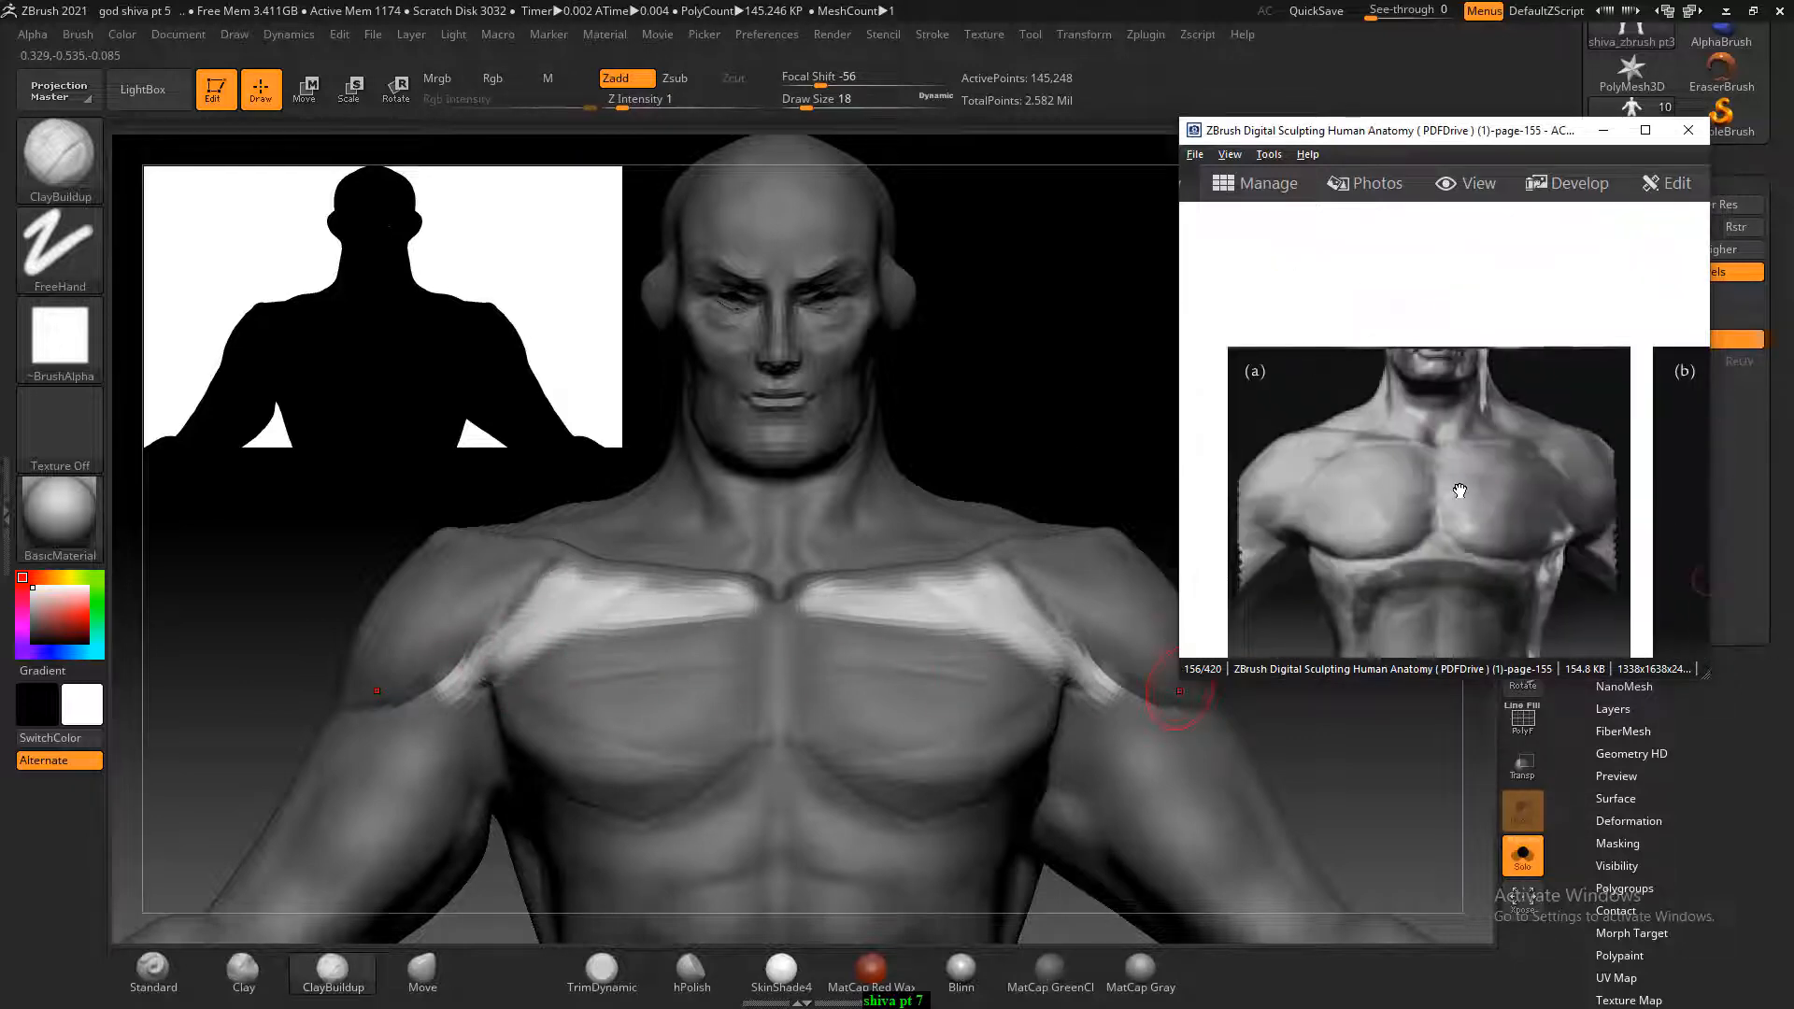
drag(1458, 490, 1512, 501)
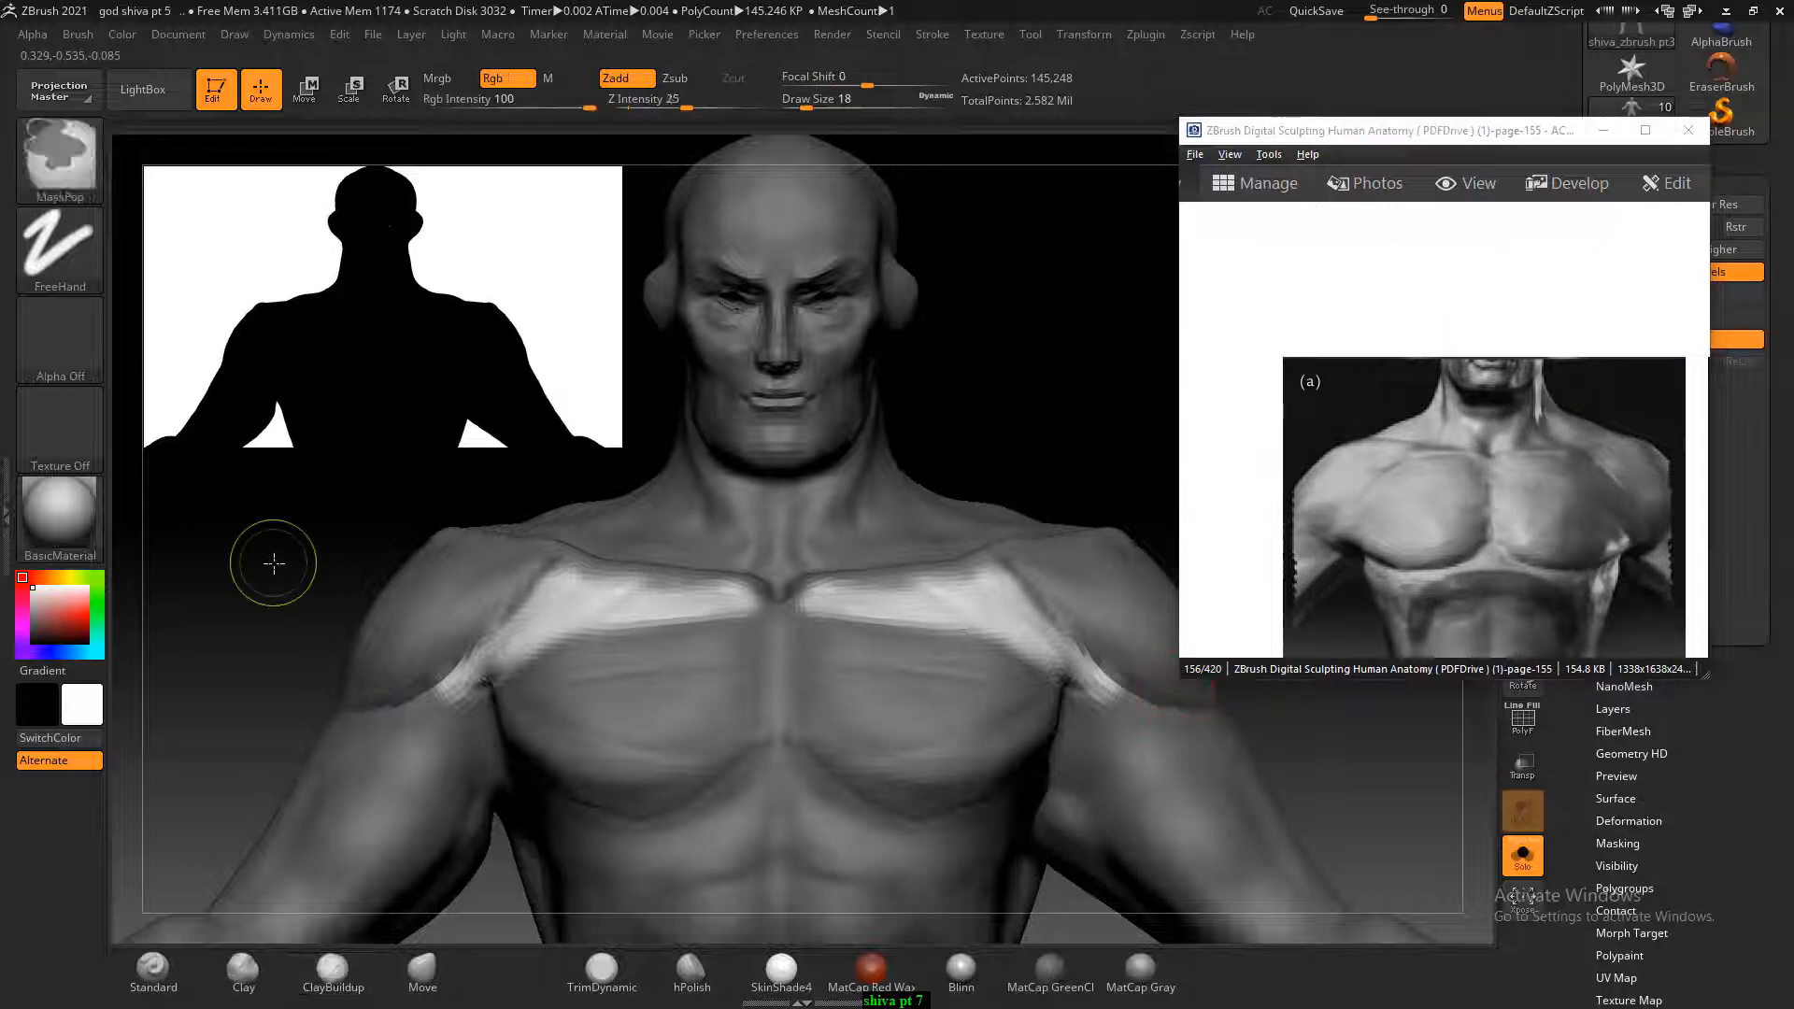
Invert the mask again and build up the pectorals with ClayBuildup at draw size 18, following reference figure (b) and smoothing the strokes.
ctrl+click(288, 577)
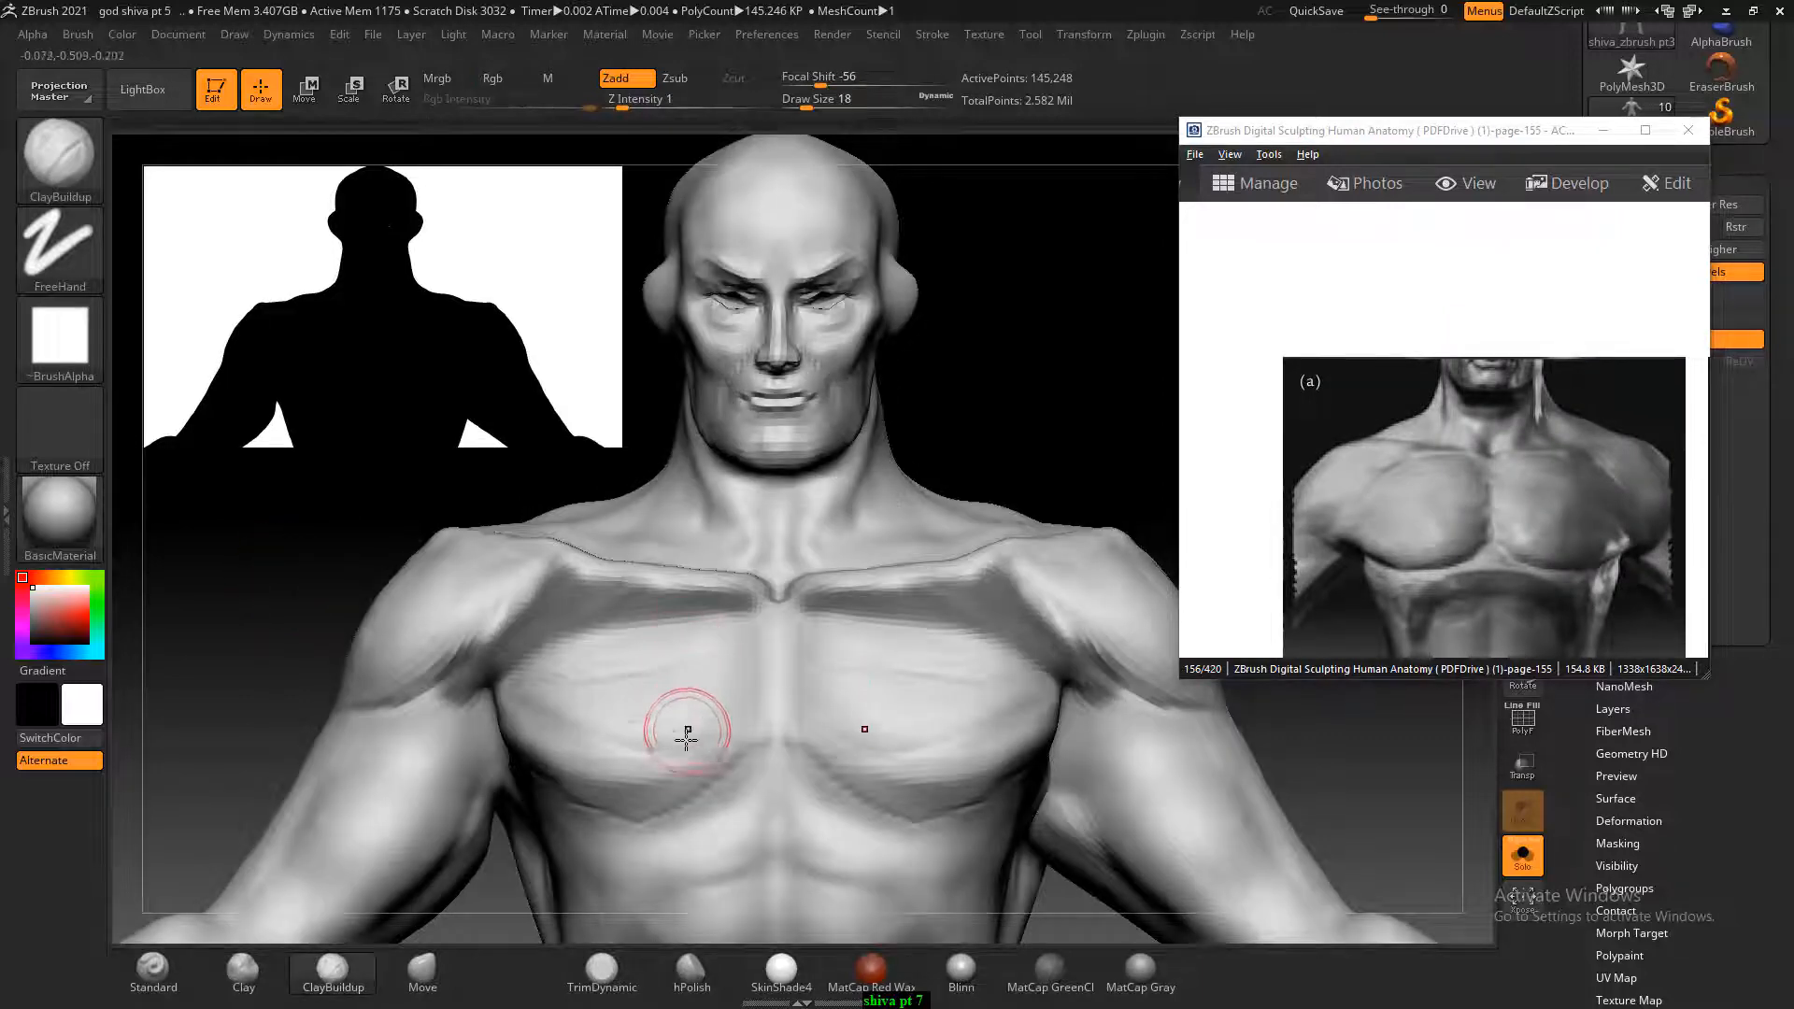
drag(1566, 541, 1384, 490)
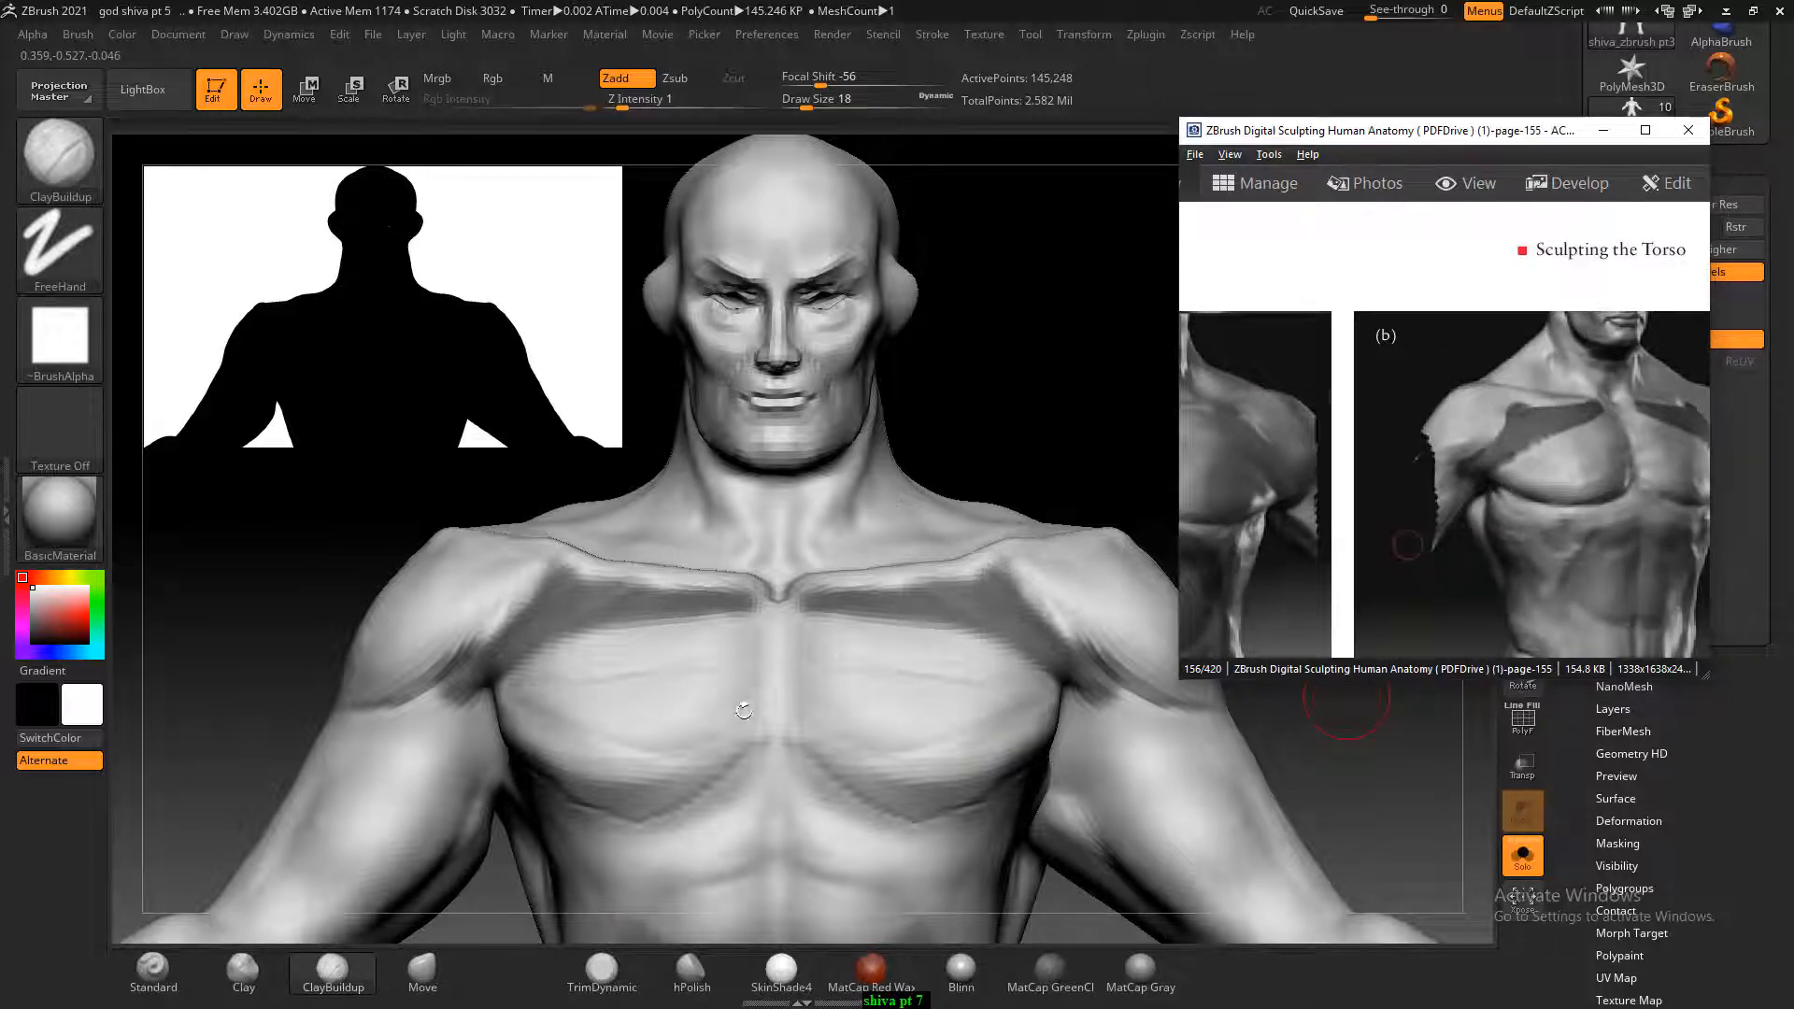
mouse_move(750, 684)
mouse_down()
mouse_move(745, 651)
mouse_move(714, 650)
mouse_move(731, 665)
mouse_up()
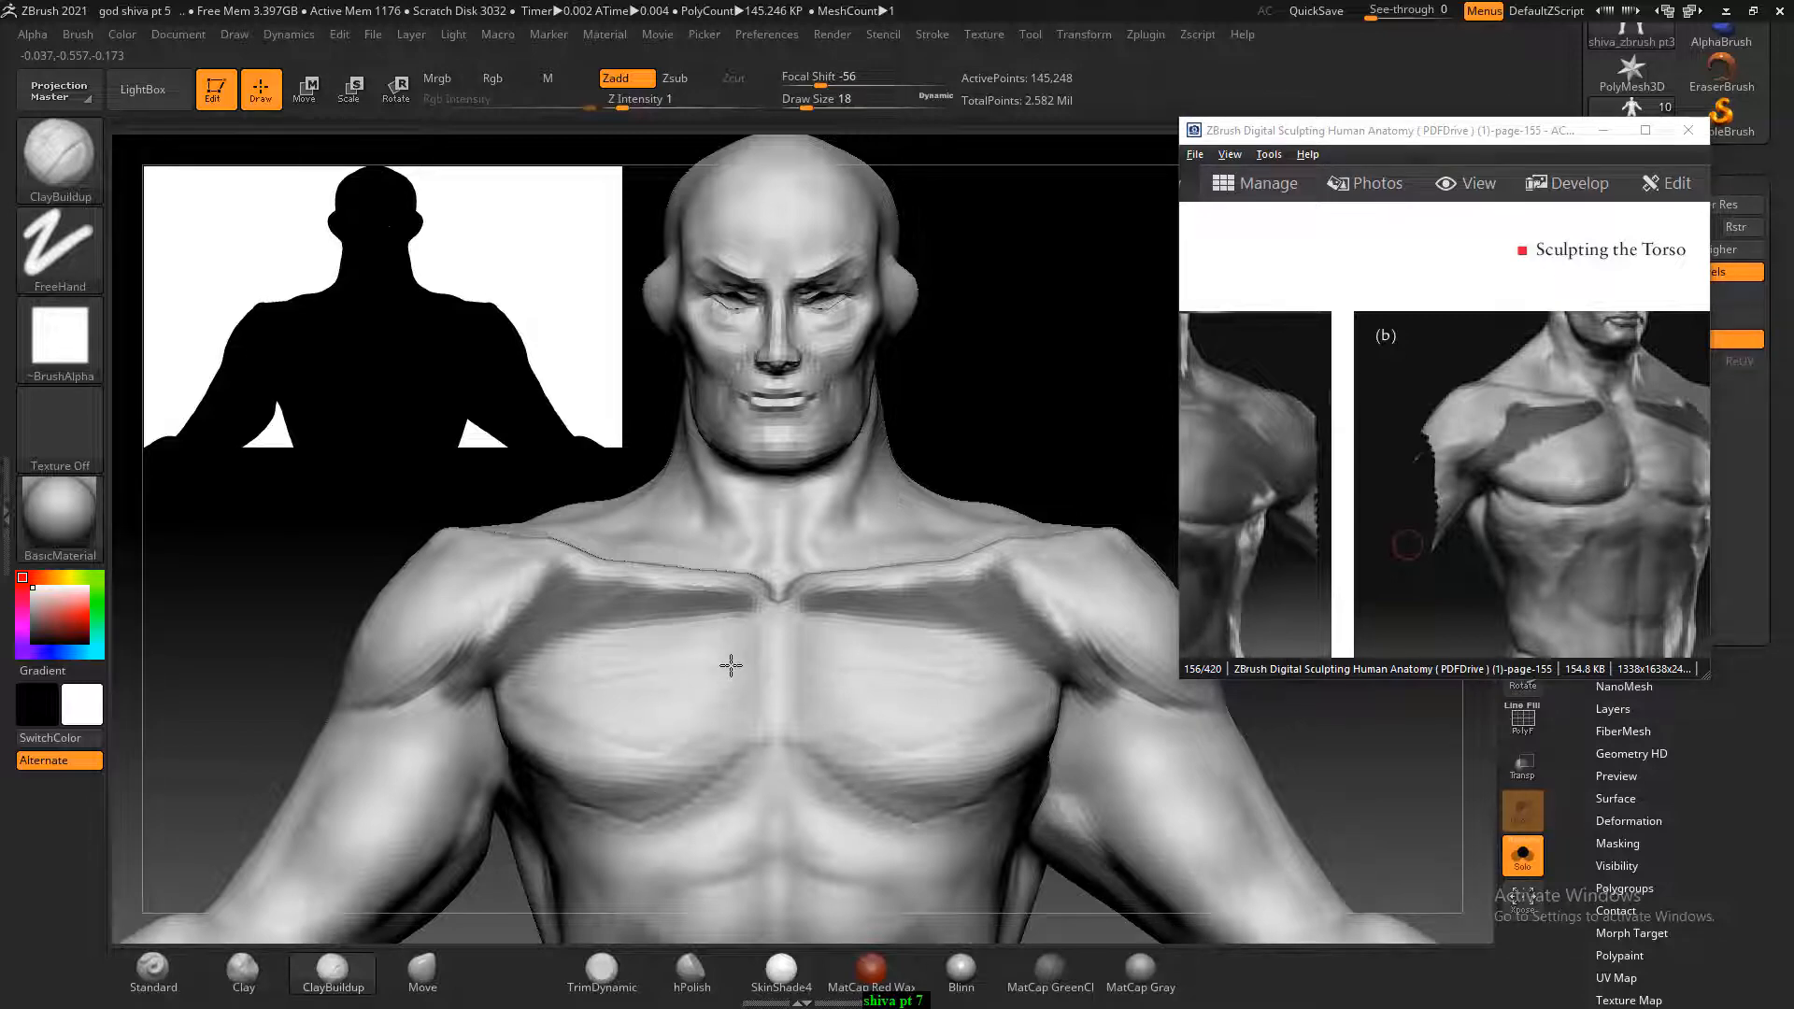
drag(211, 666, 318, 665)
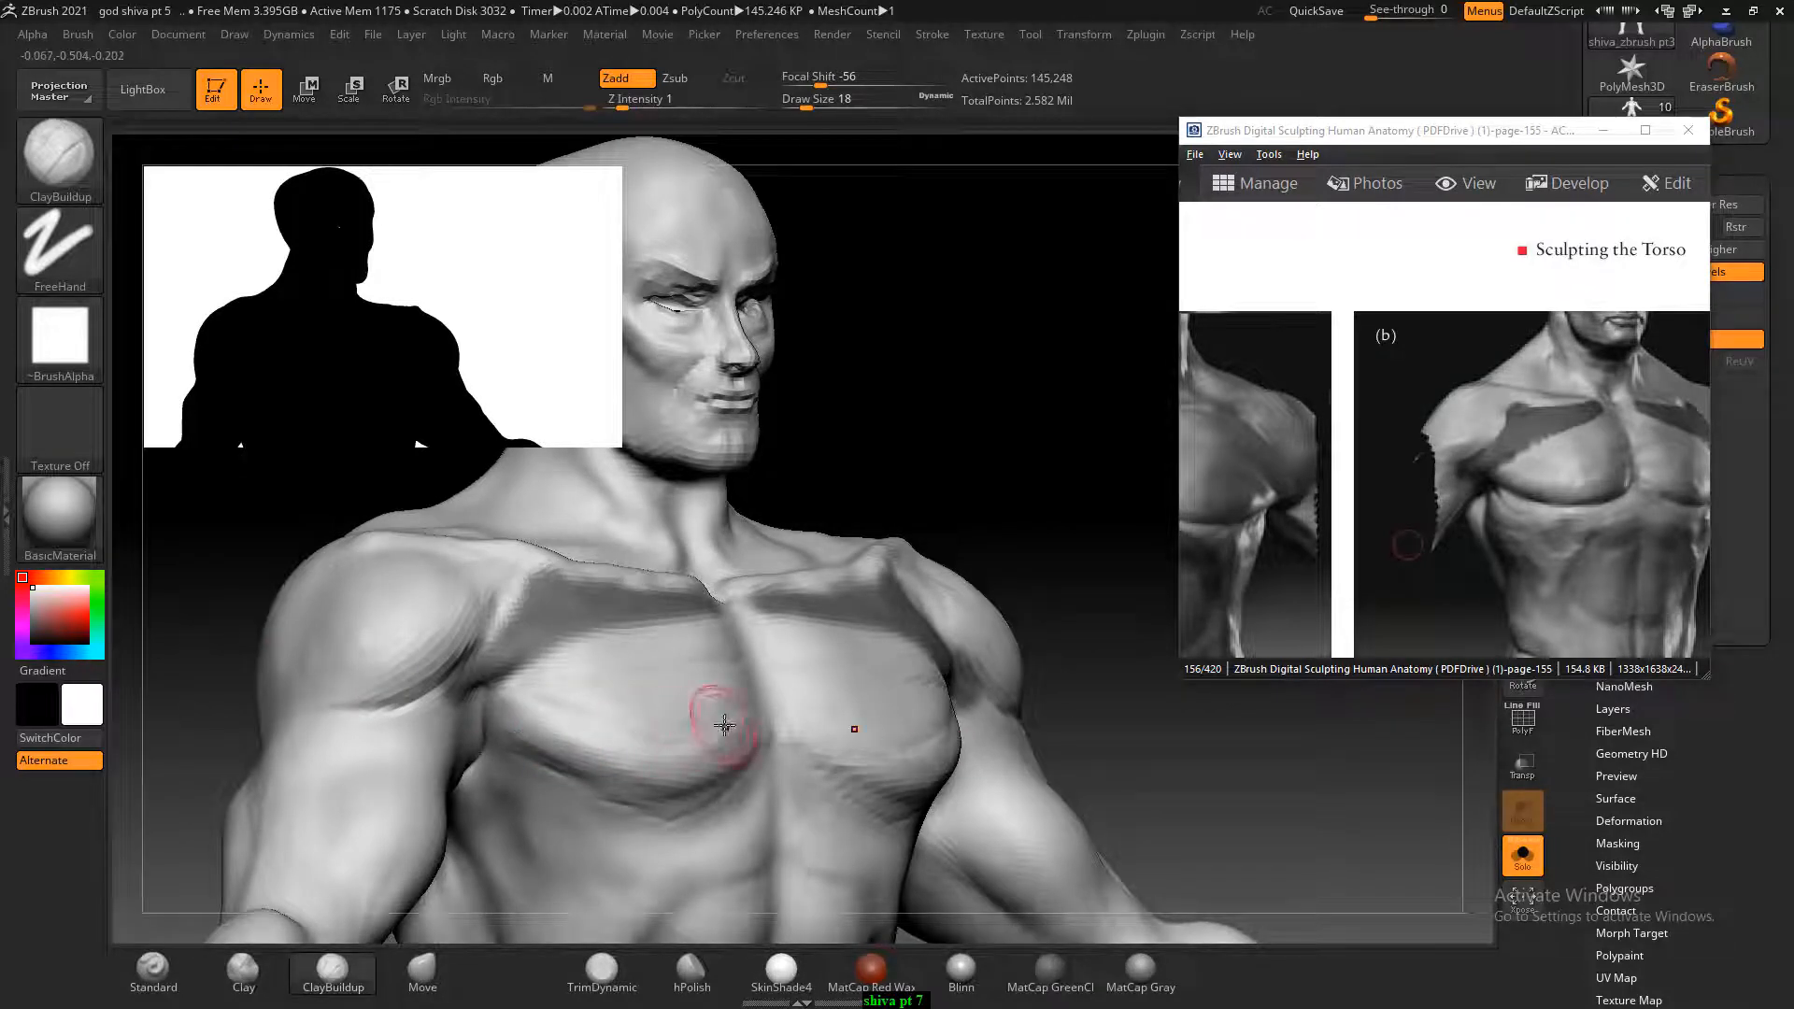
key(shift)
shift+drag(1047, 417, 967, 425)
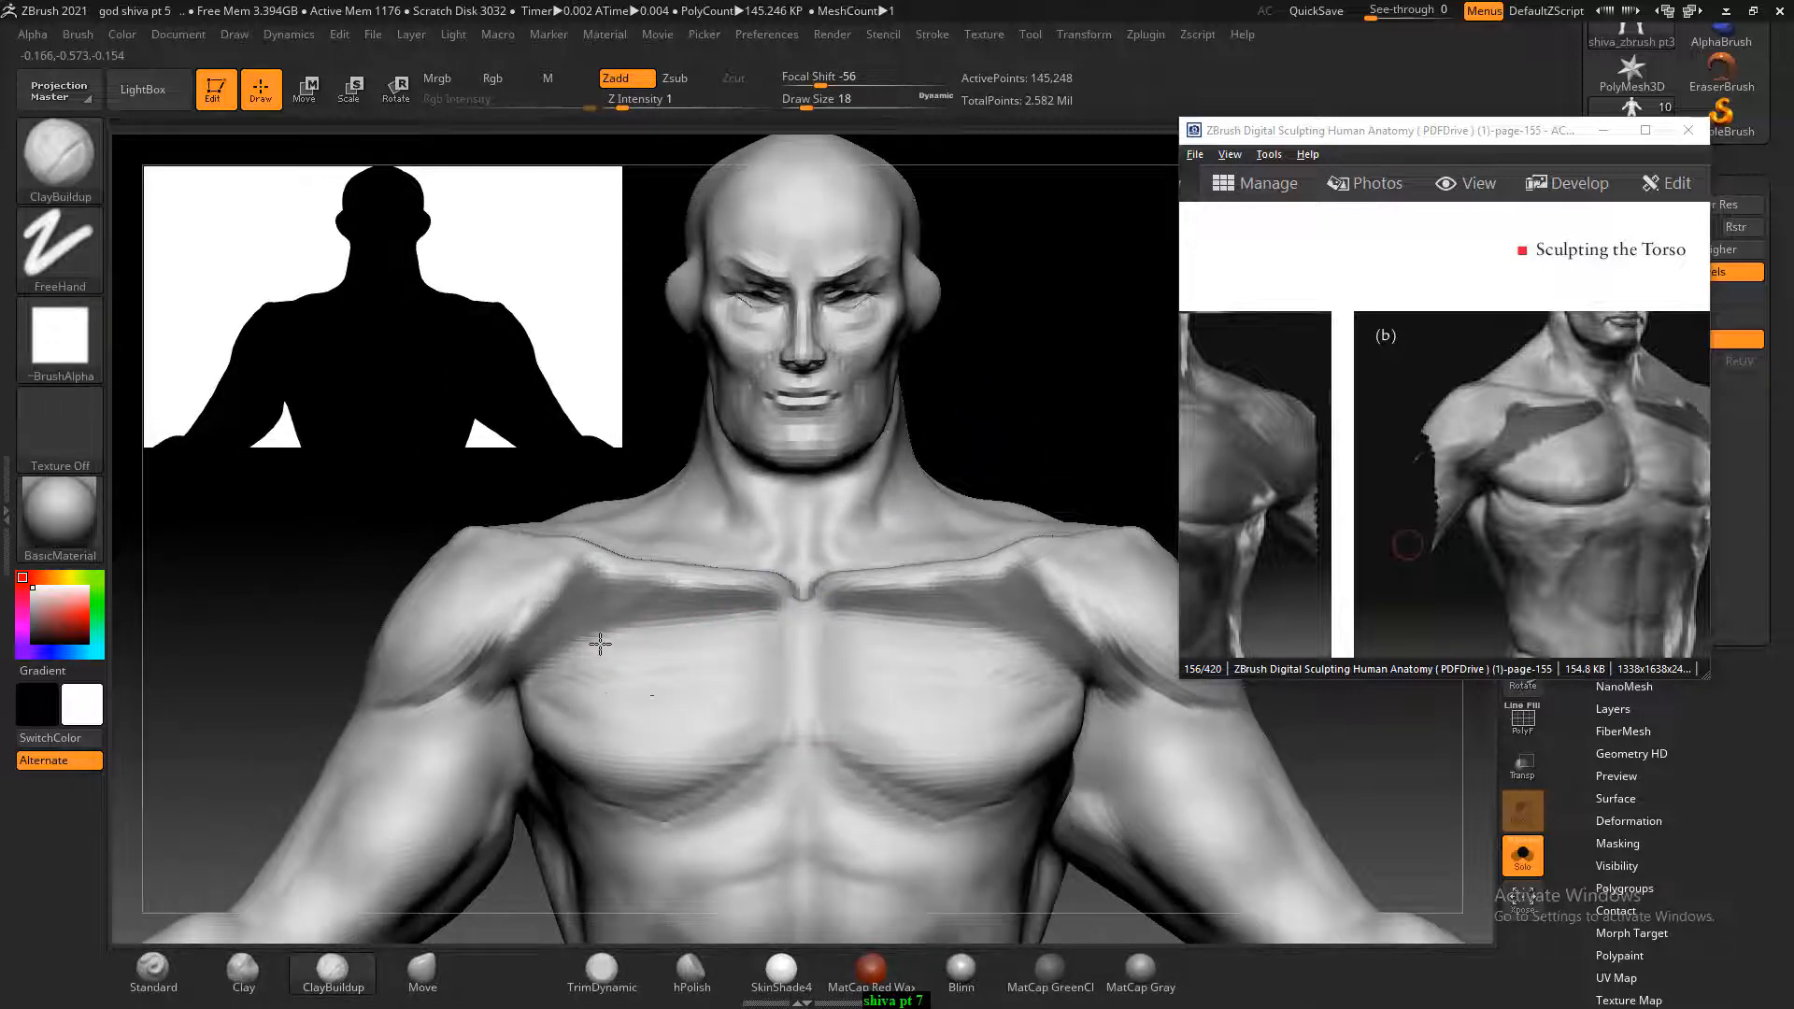
key(shift)
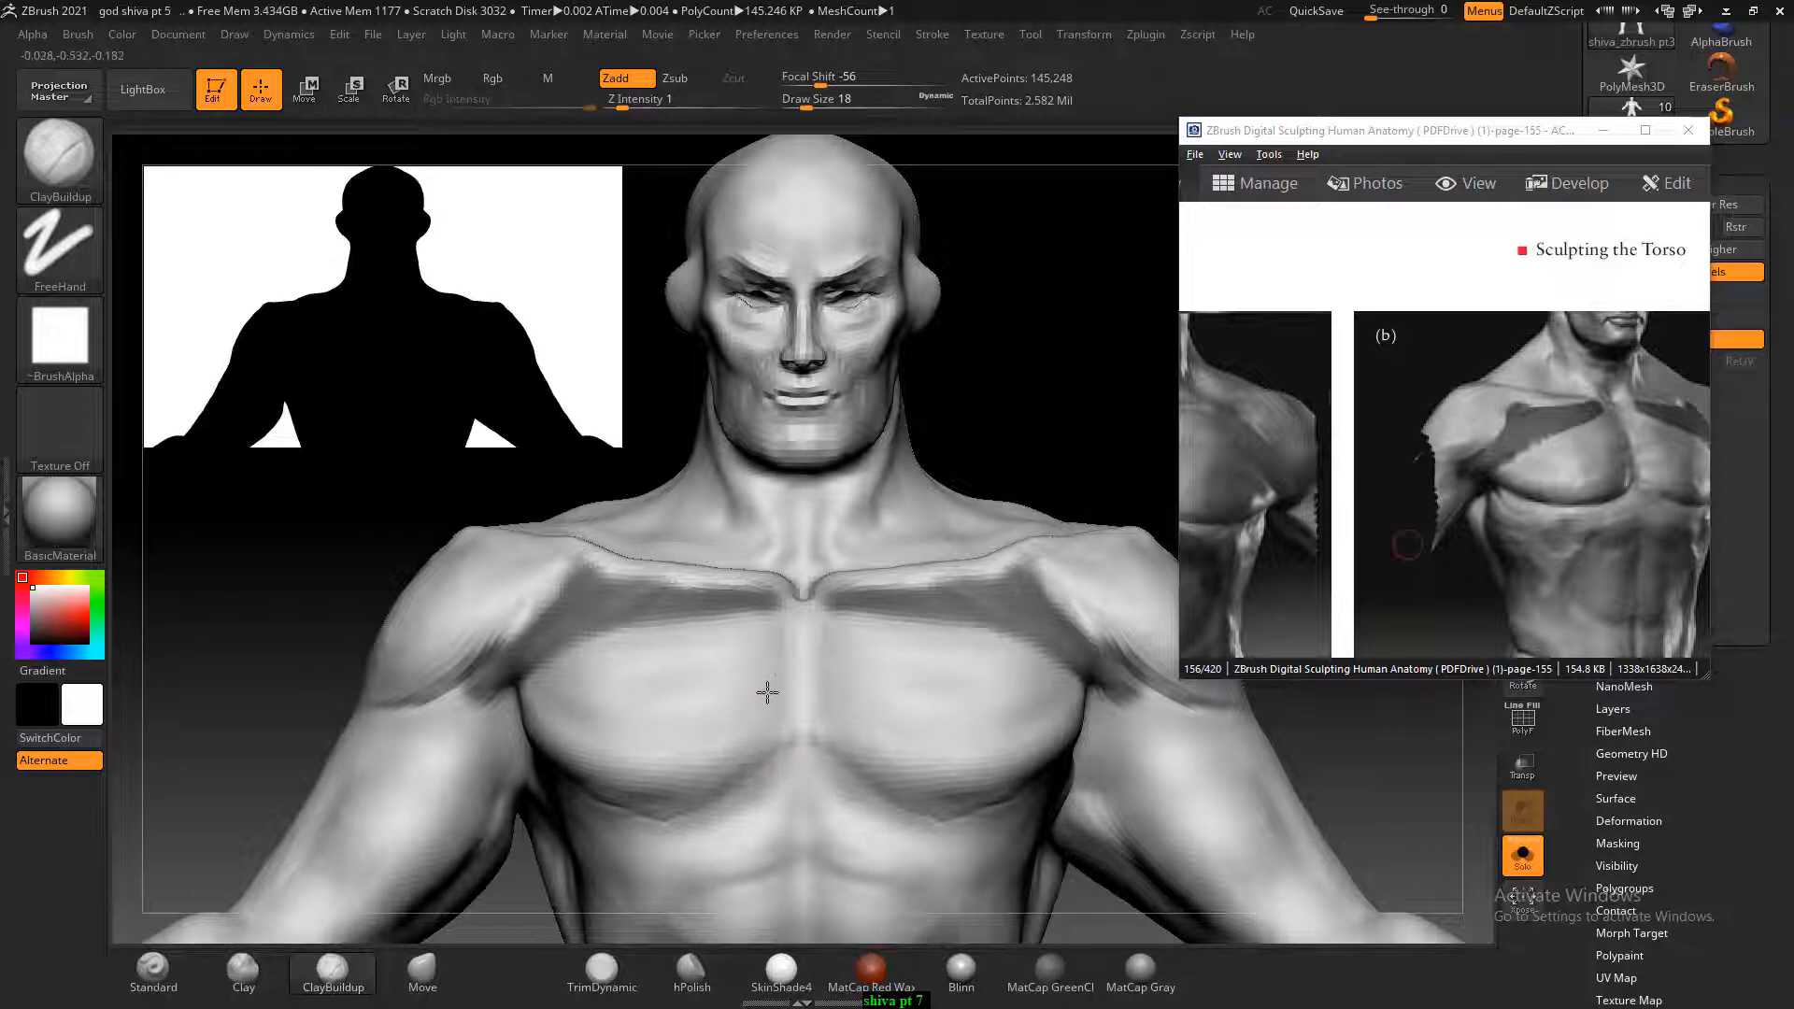
Round out and smooth the lower and inner pectorals from three-quarter views with ClayBuildup at draw size 18.
drag(233, 690, 313, 685)
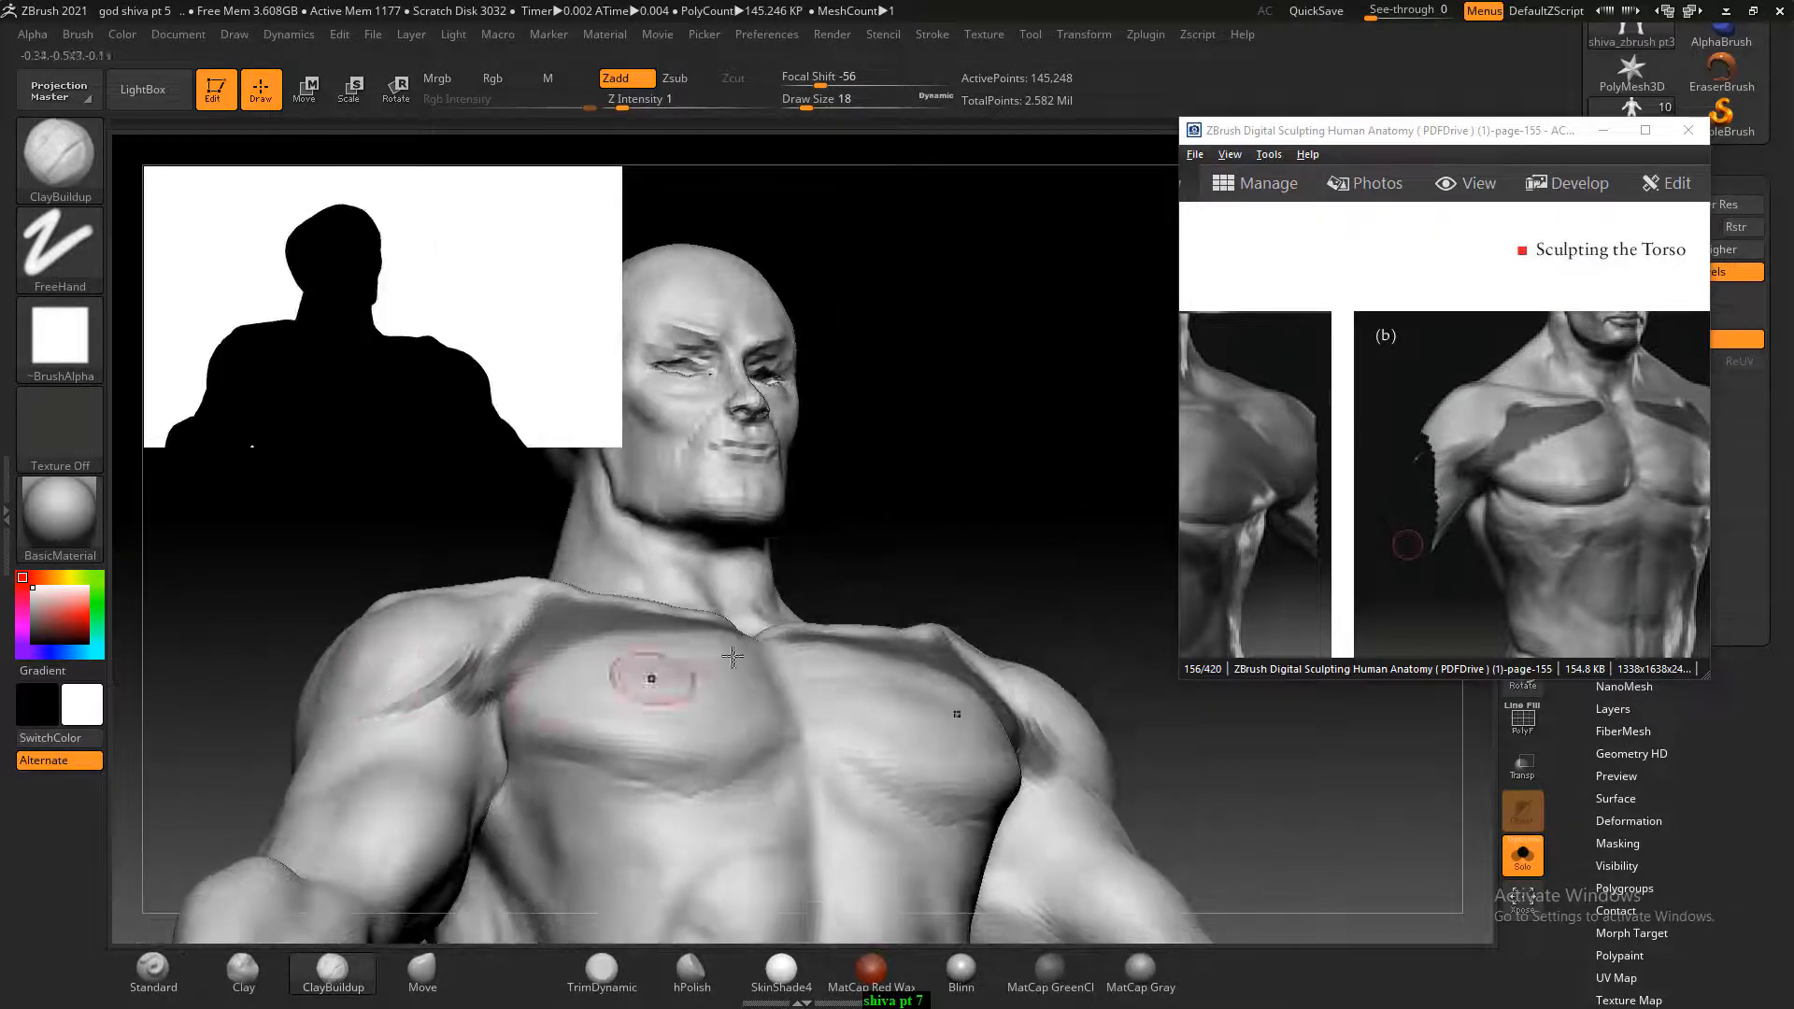
mouse_move(972, 514)
mouse_down()
mouse_move(1016, 511)
mouse_move(1004, 484)
mouse_up()
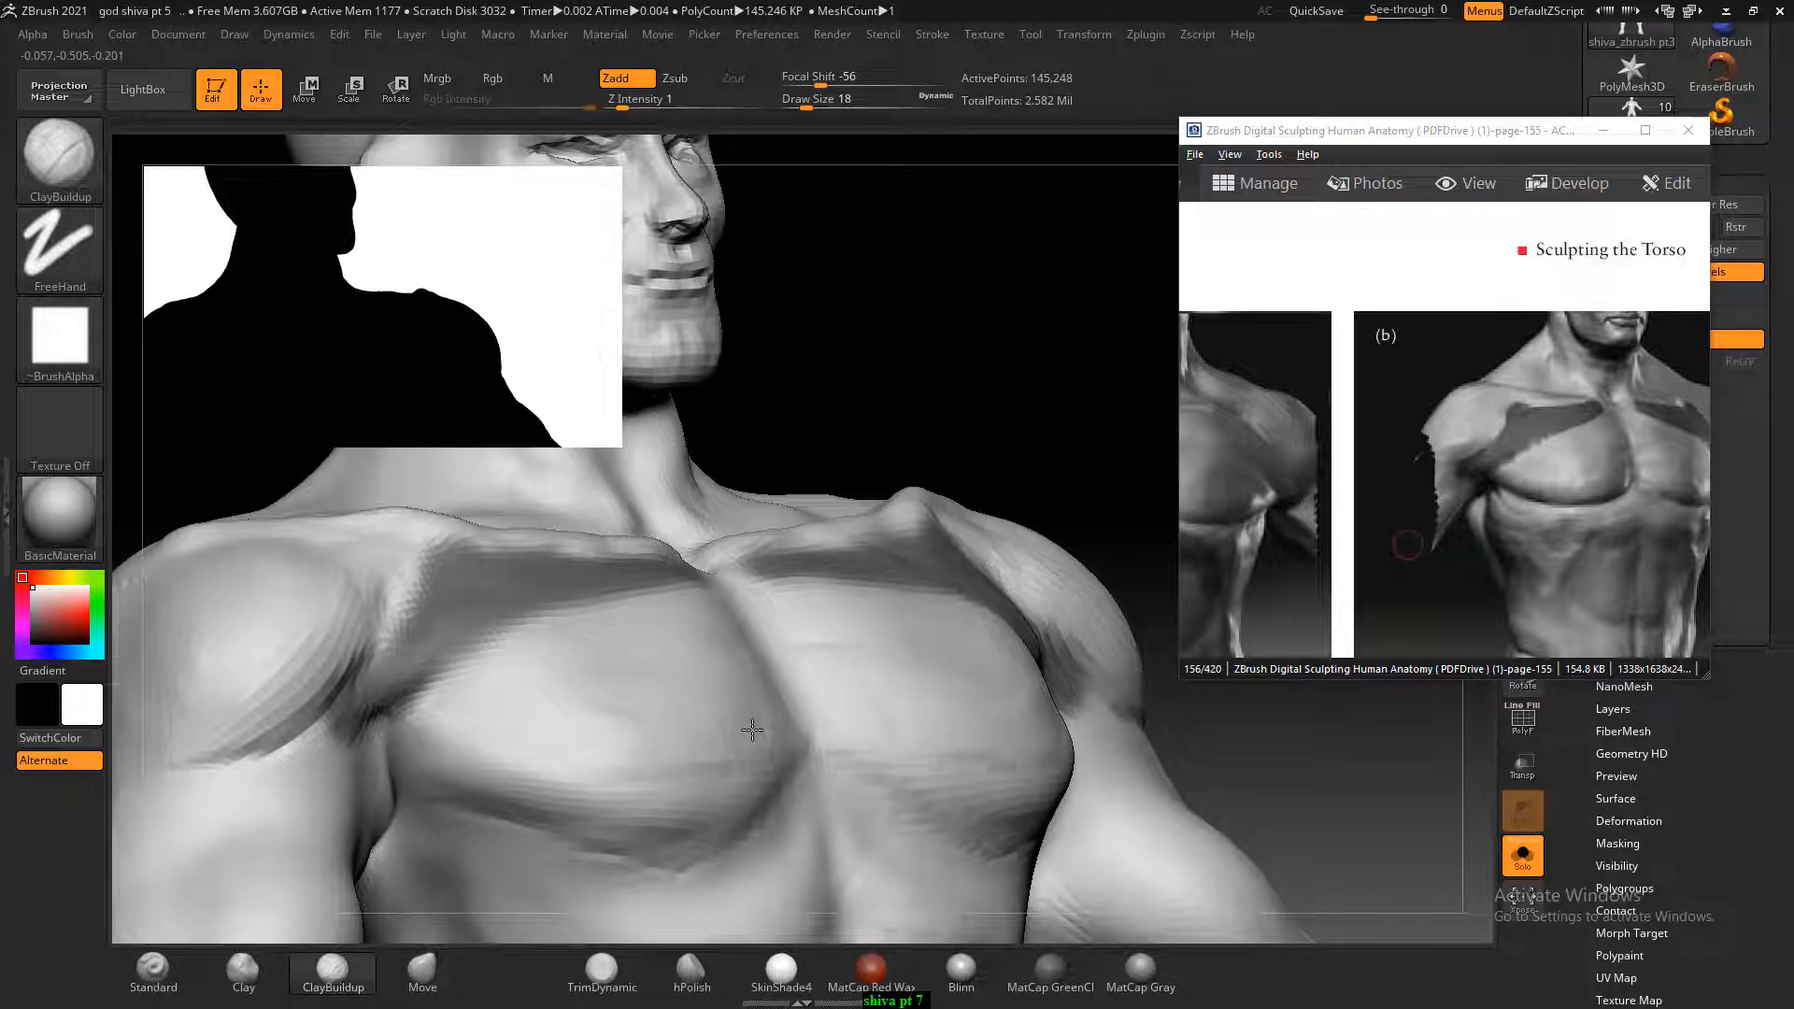
key(shift)
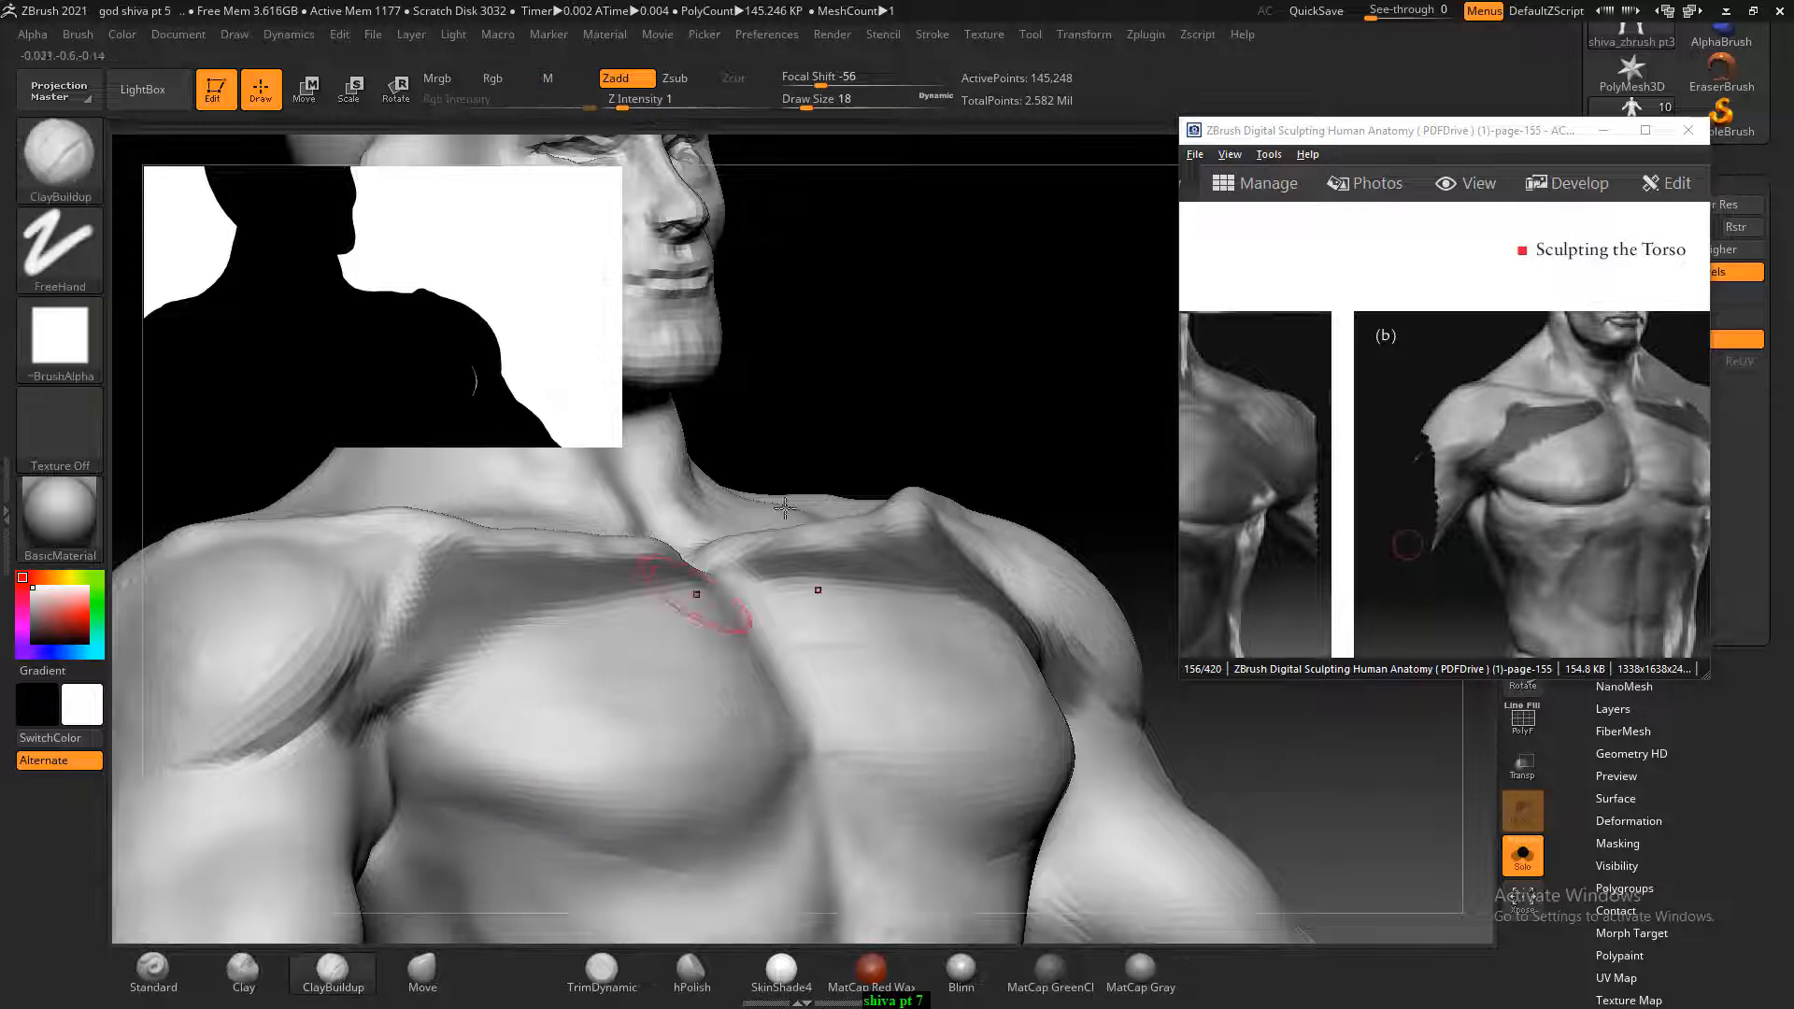
drag(1018, 309, 976, 350)
key(shift)
Carve the inner edges of the pectorals along the sternum with the Standard brush at draw size 7.
key(f)
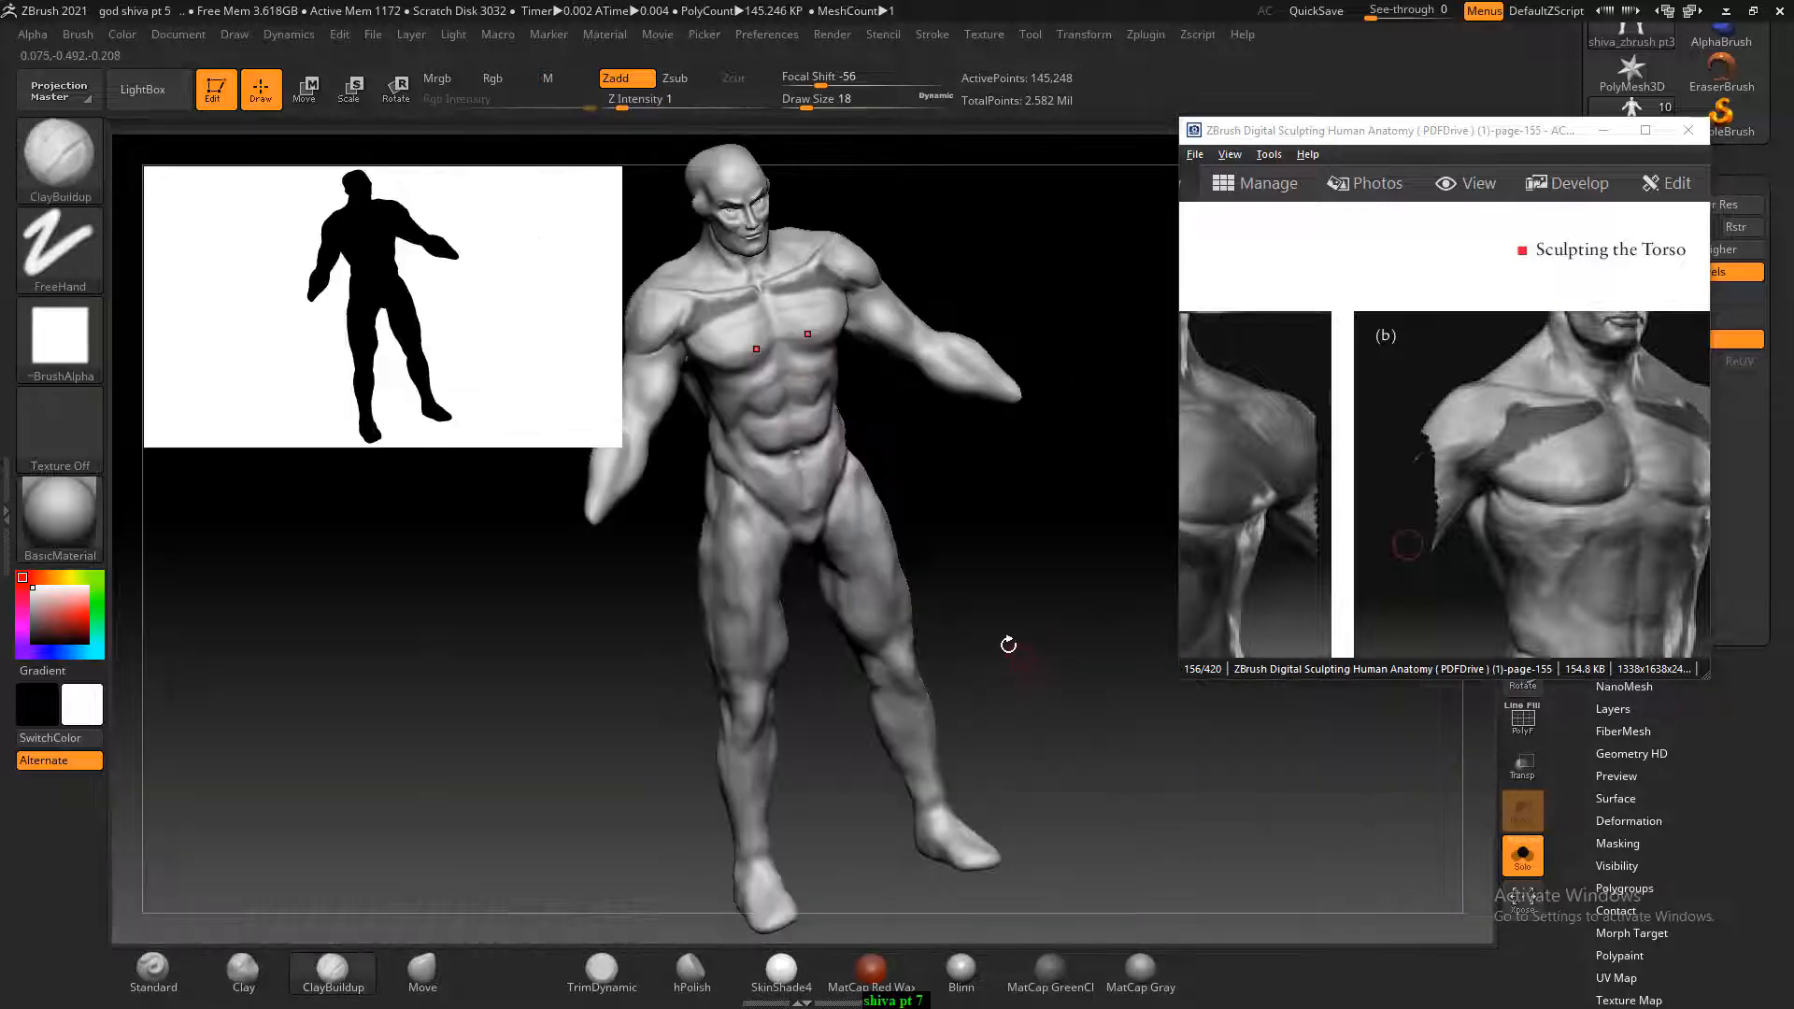
shift+drag(1005, 643, 1084, 632)
alt+drag(1052, 418, 1072, 769)
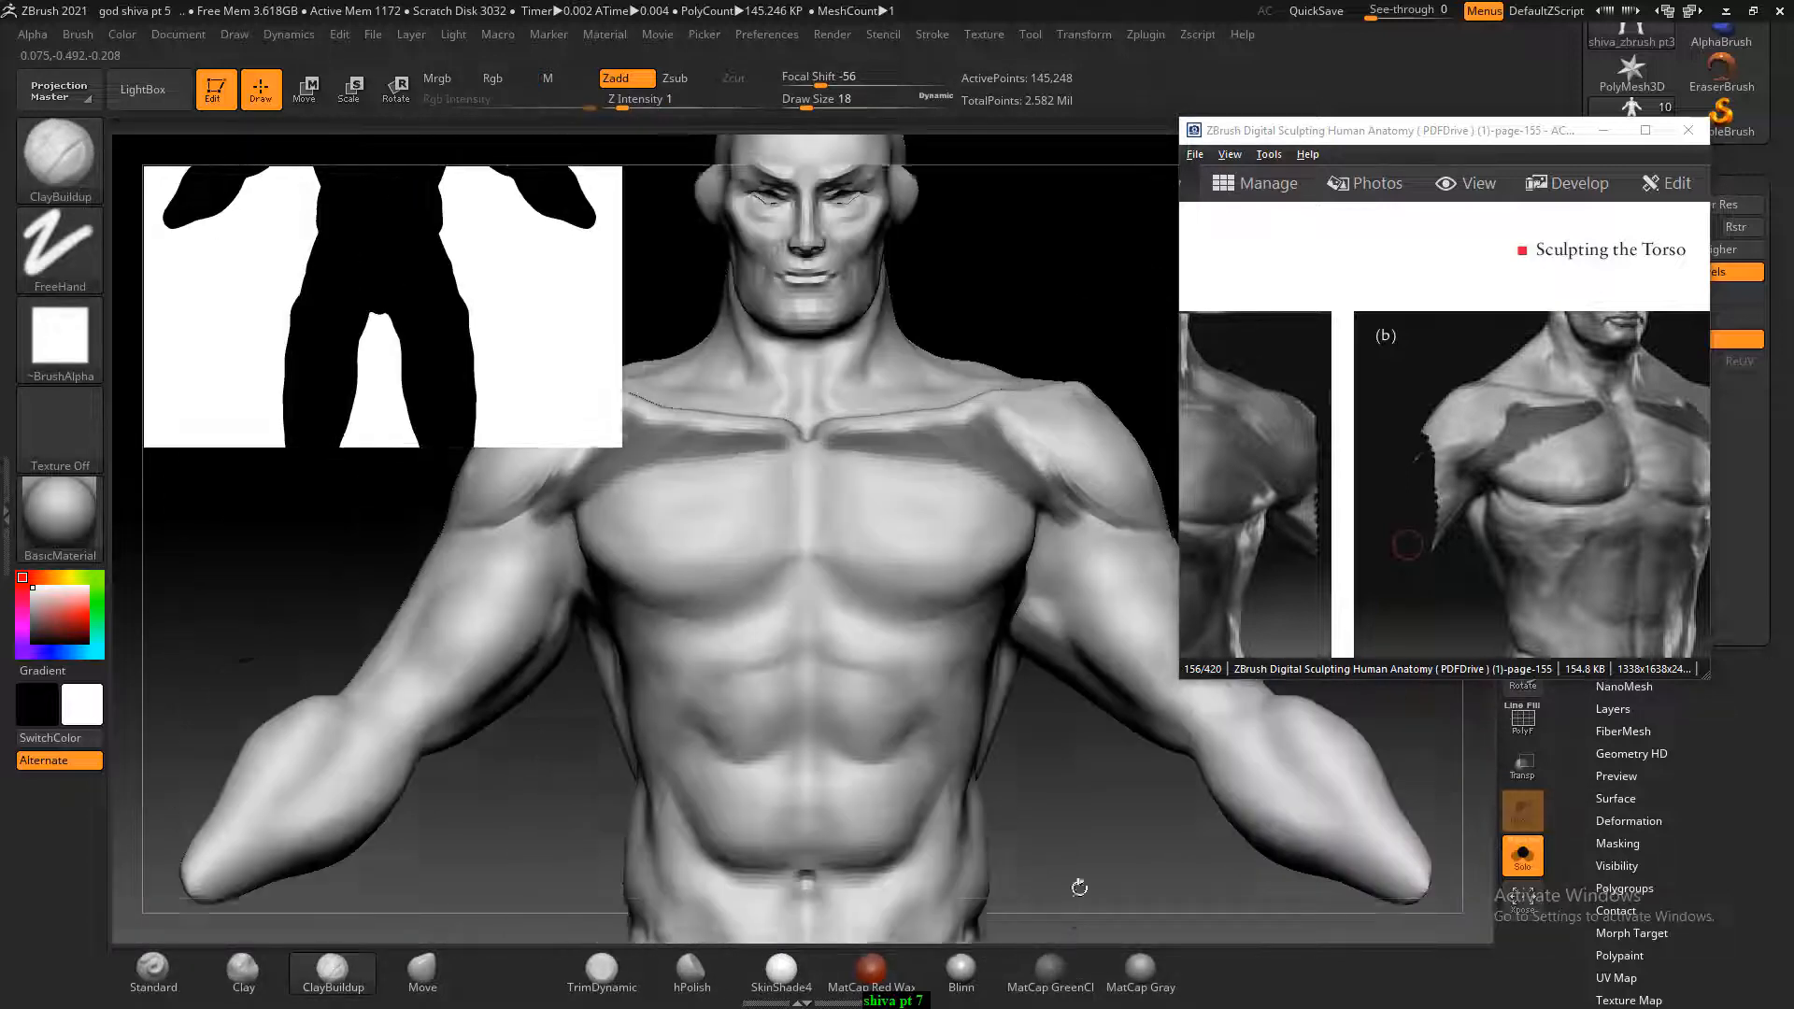
alt+drag(983, 275, 1016, 224)
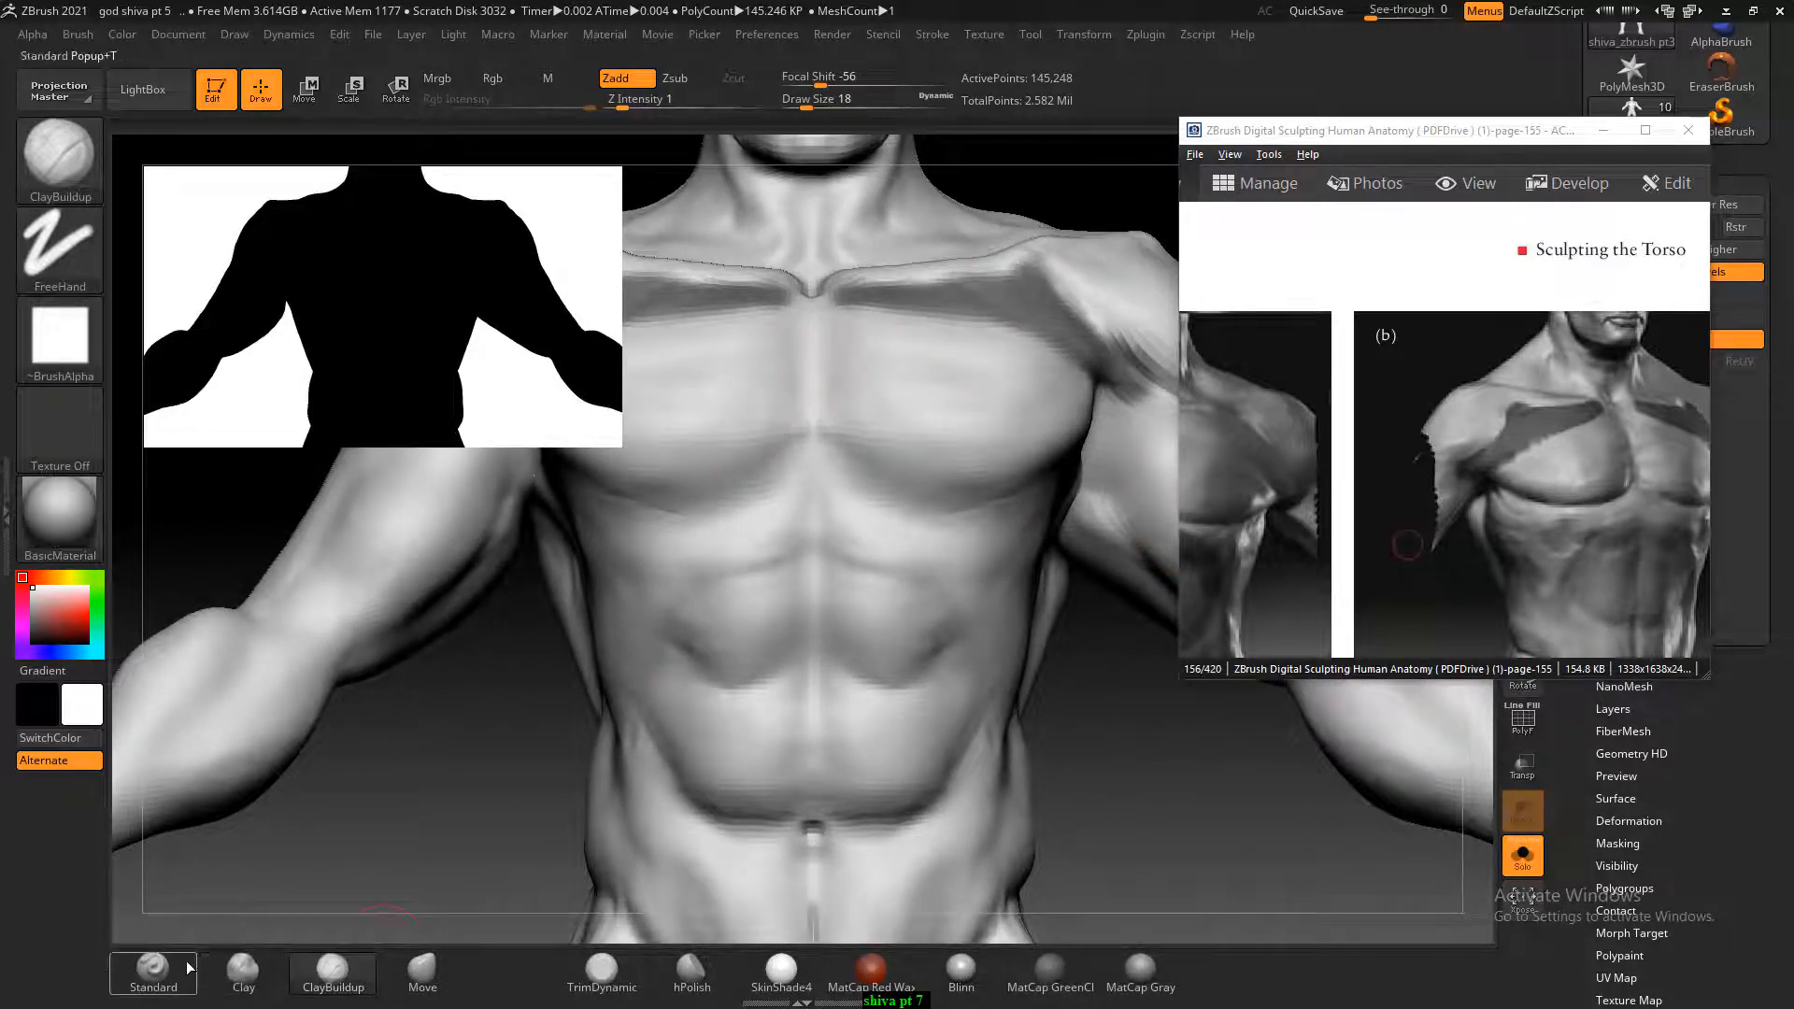
click(153, 971)
key(bracketleft)
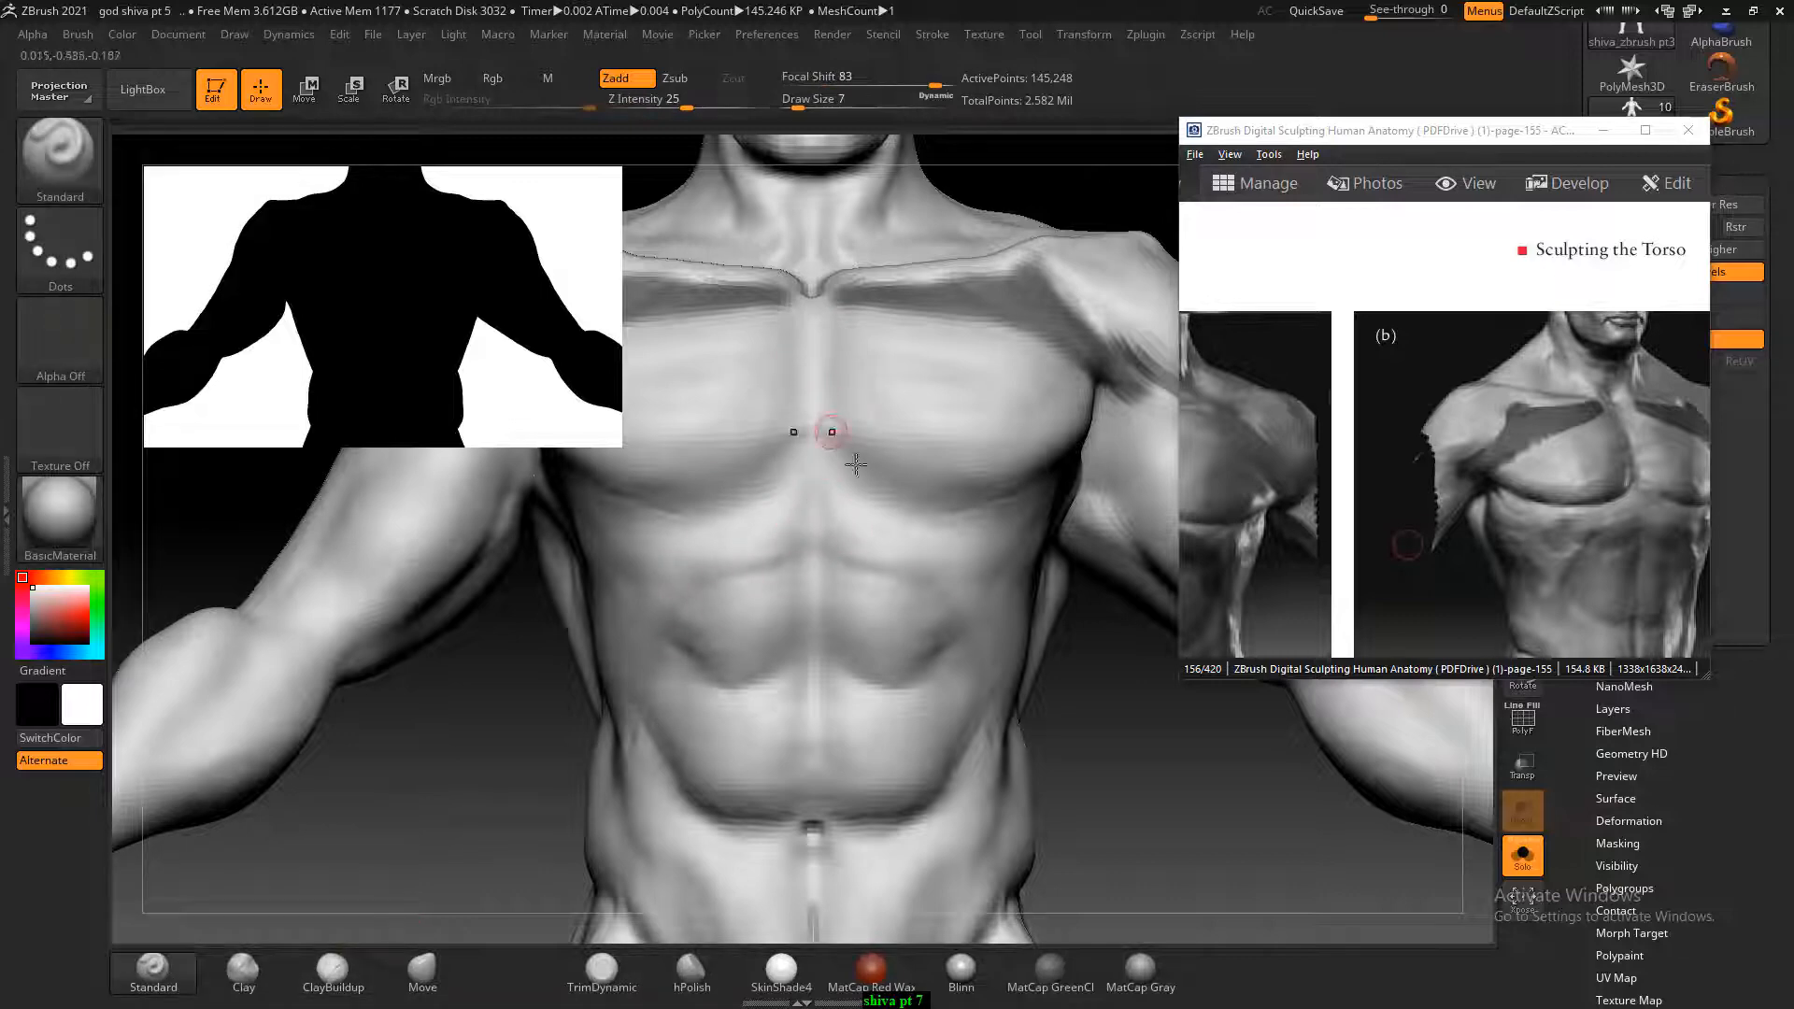
alt+drag(1142, 743, 1112, 939)
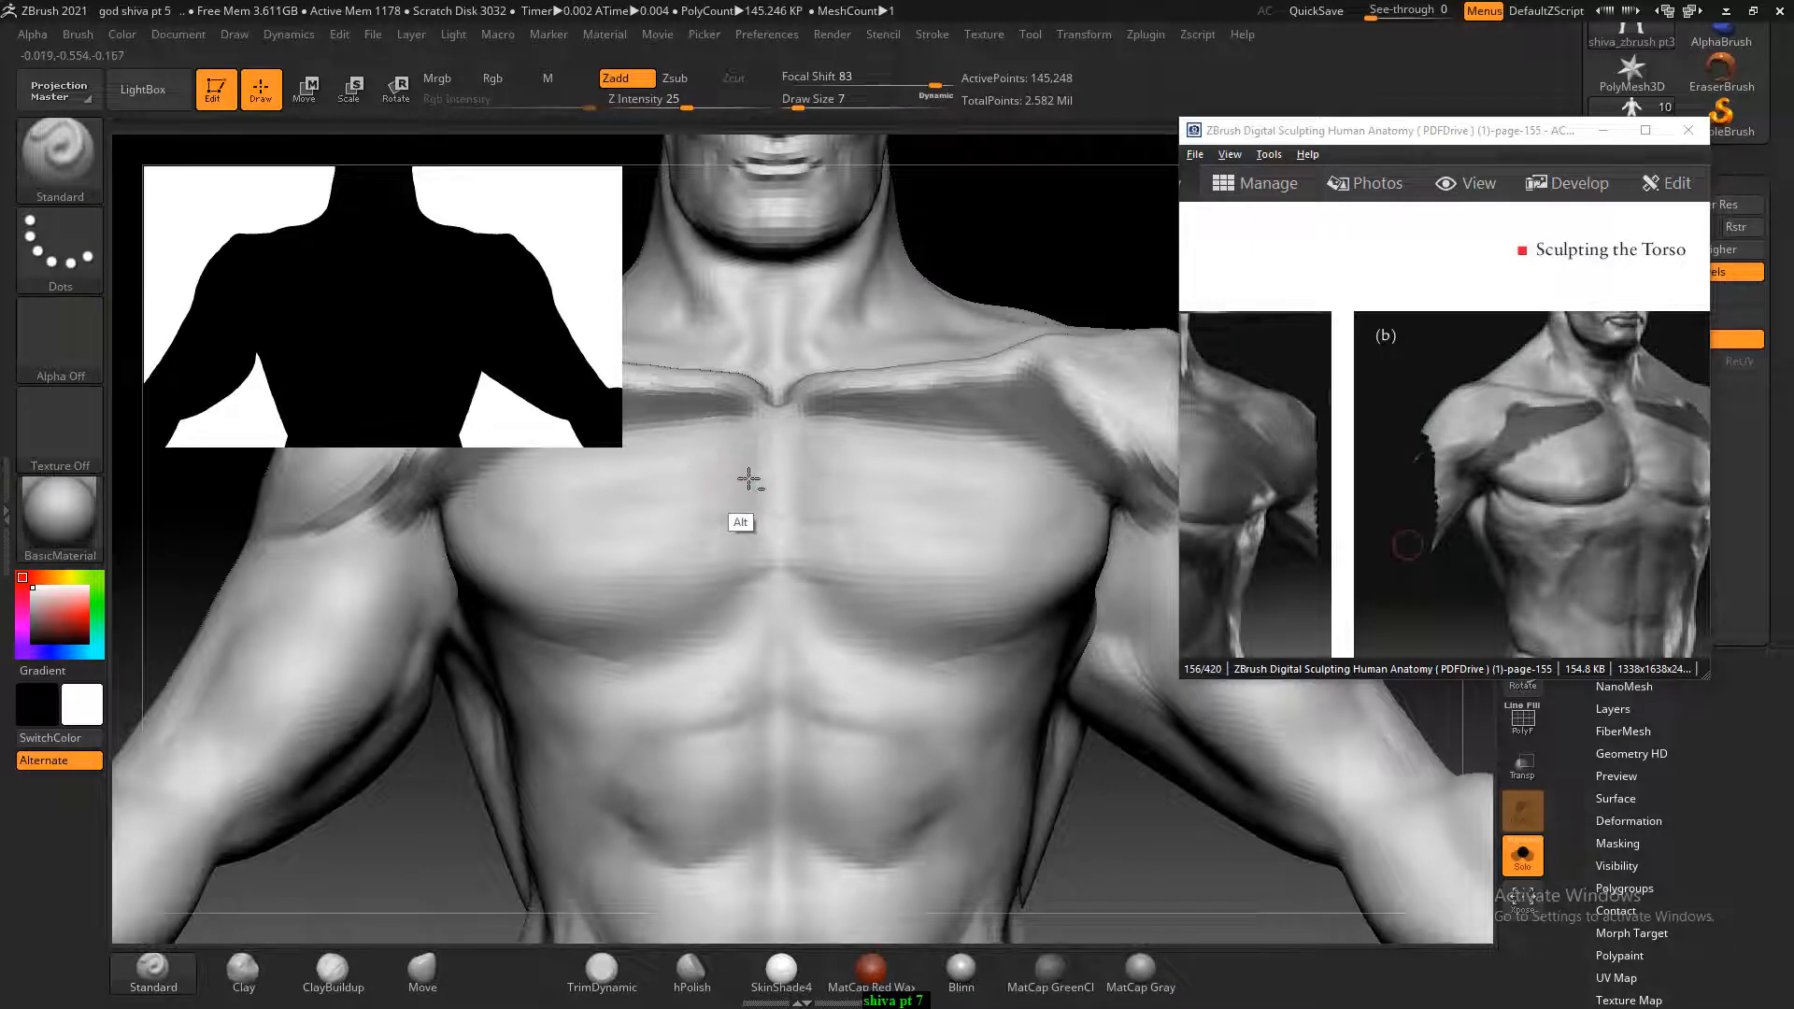
Add ClayBuildup strokes at draw size 18 across the inner pectorals and sternum, and smooth them into the chest.
click(353, 969)
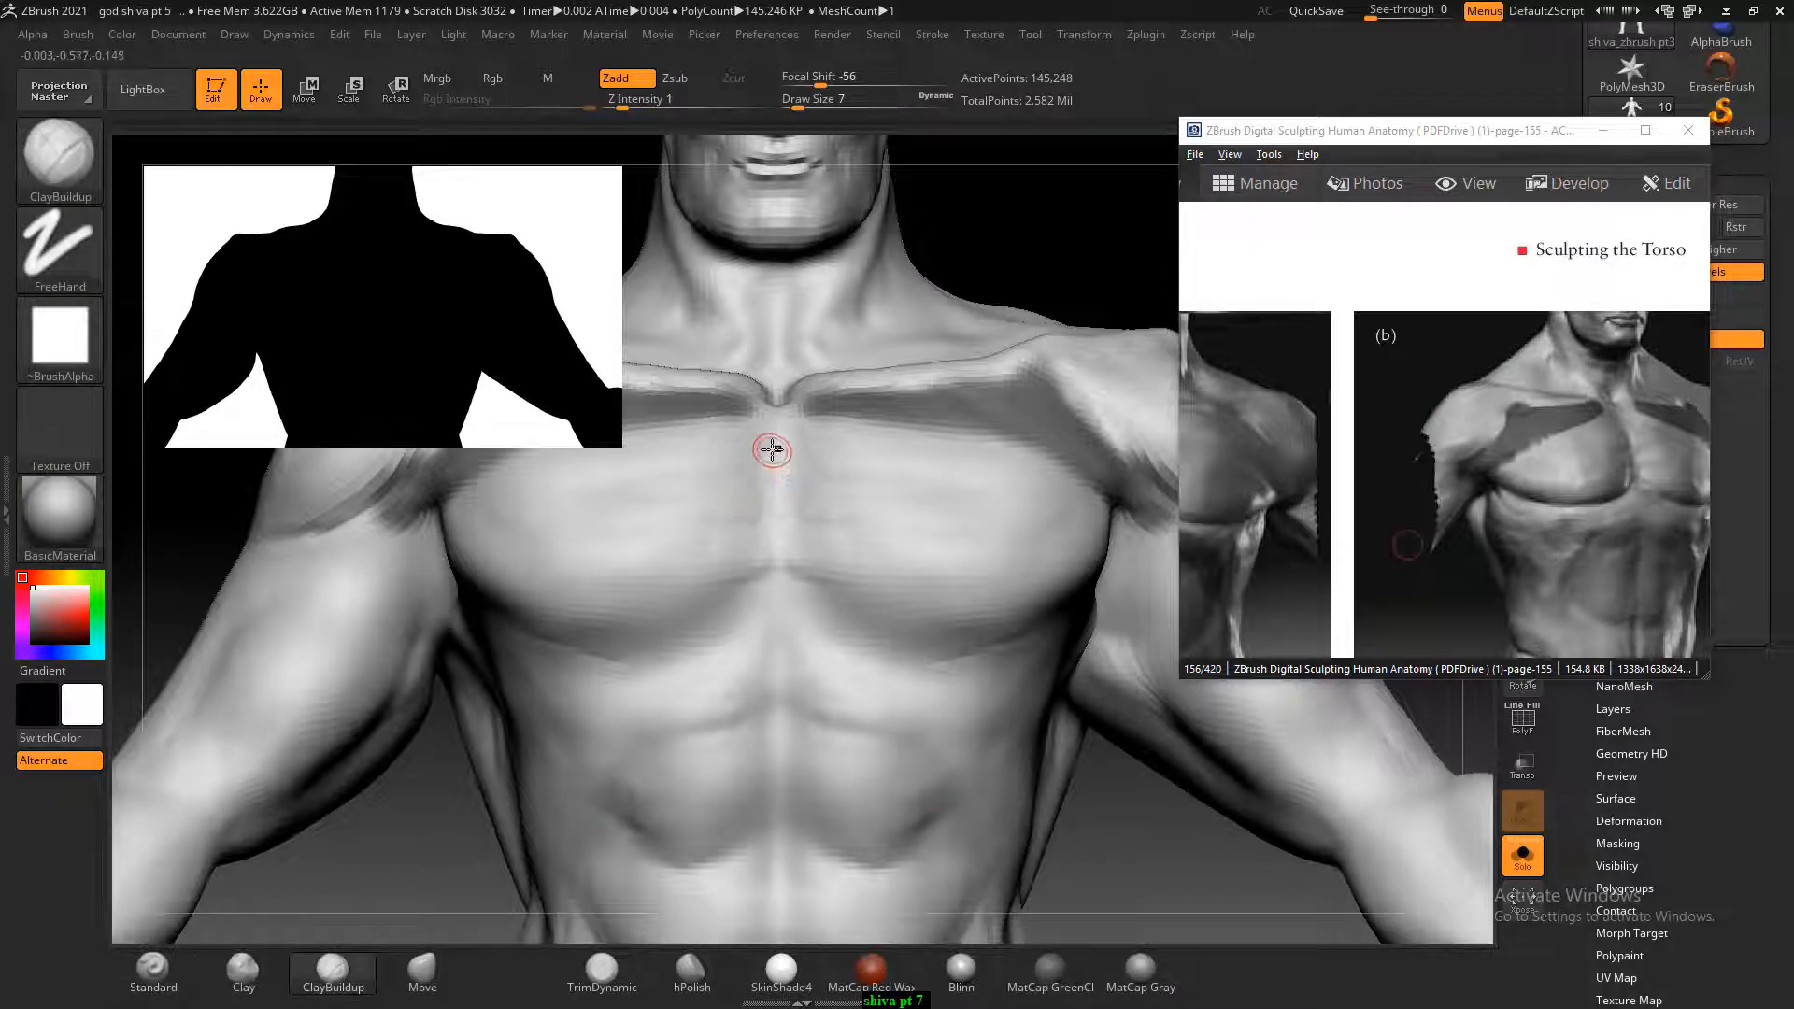
key(bracketright)
drag(941, 245, 930, 299)
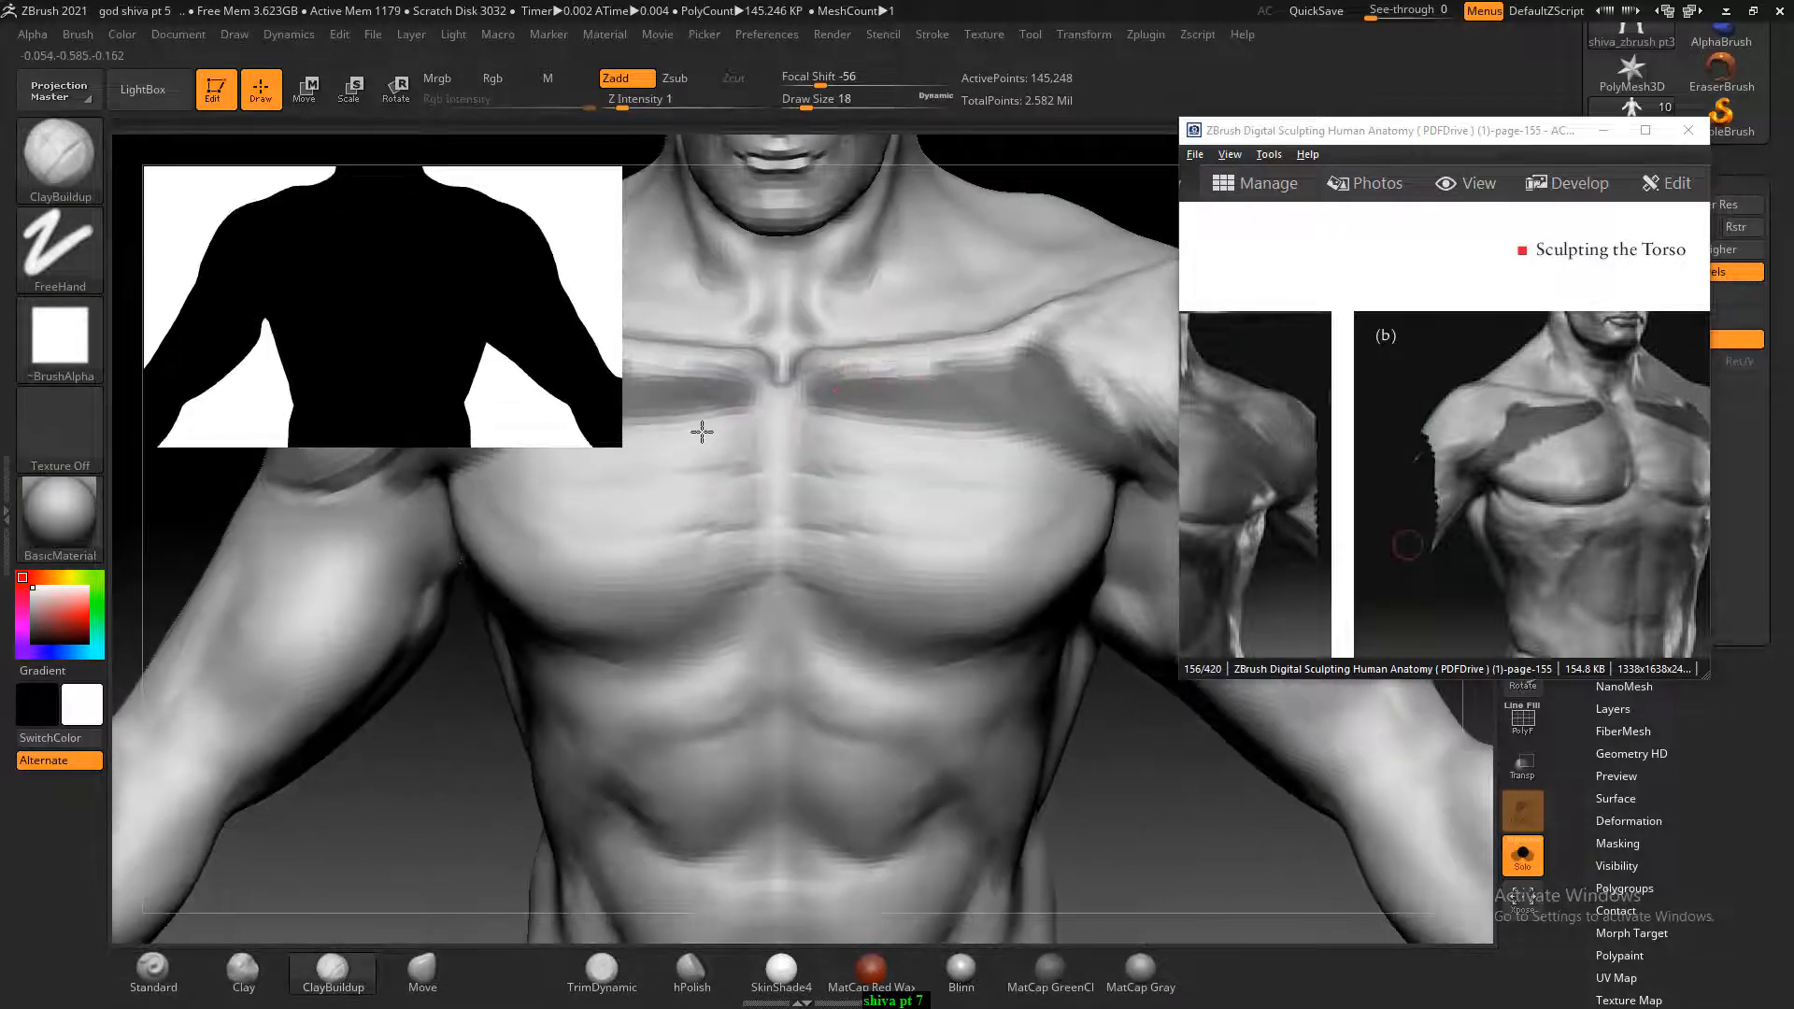
mouse_move(702, 432)
mouse_down()
mouse_move(758, 511)
mouse_move(676, 515)
mouse_move(697, 576)
mouse_up()
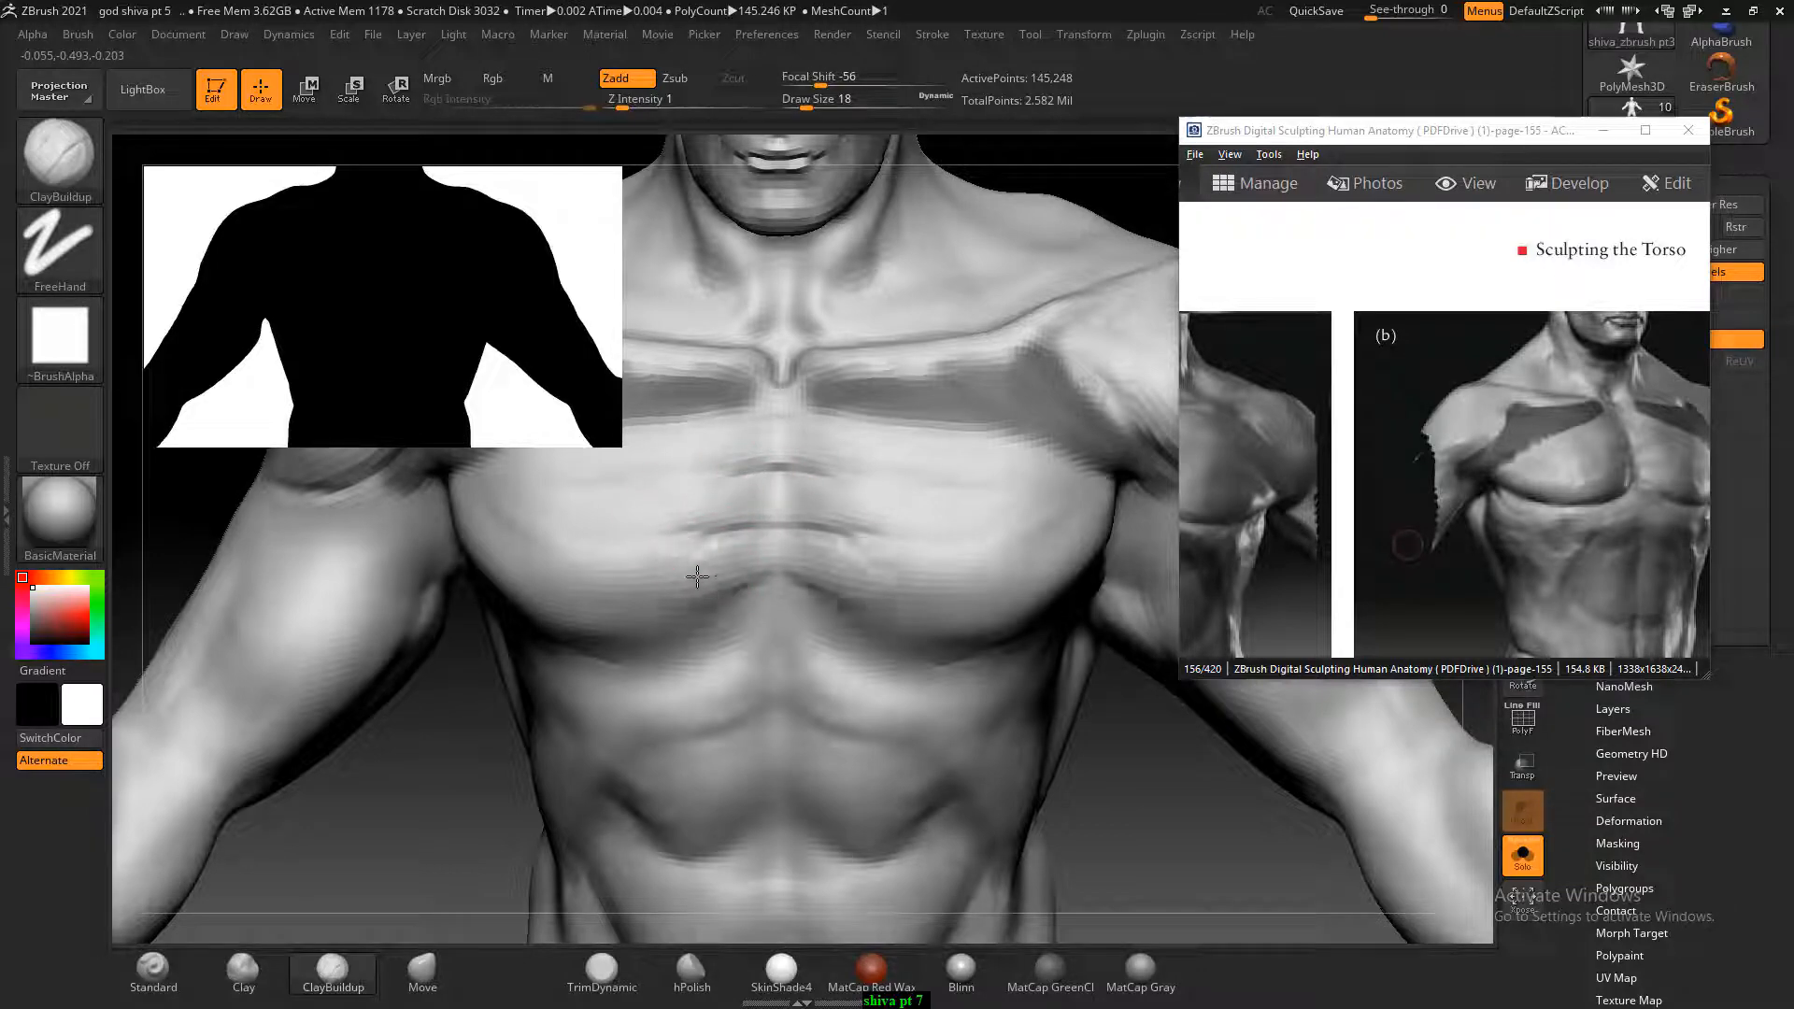
key(shift)
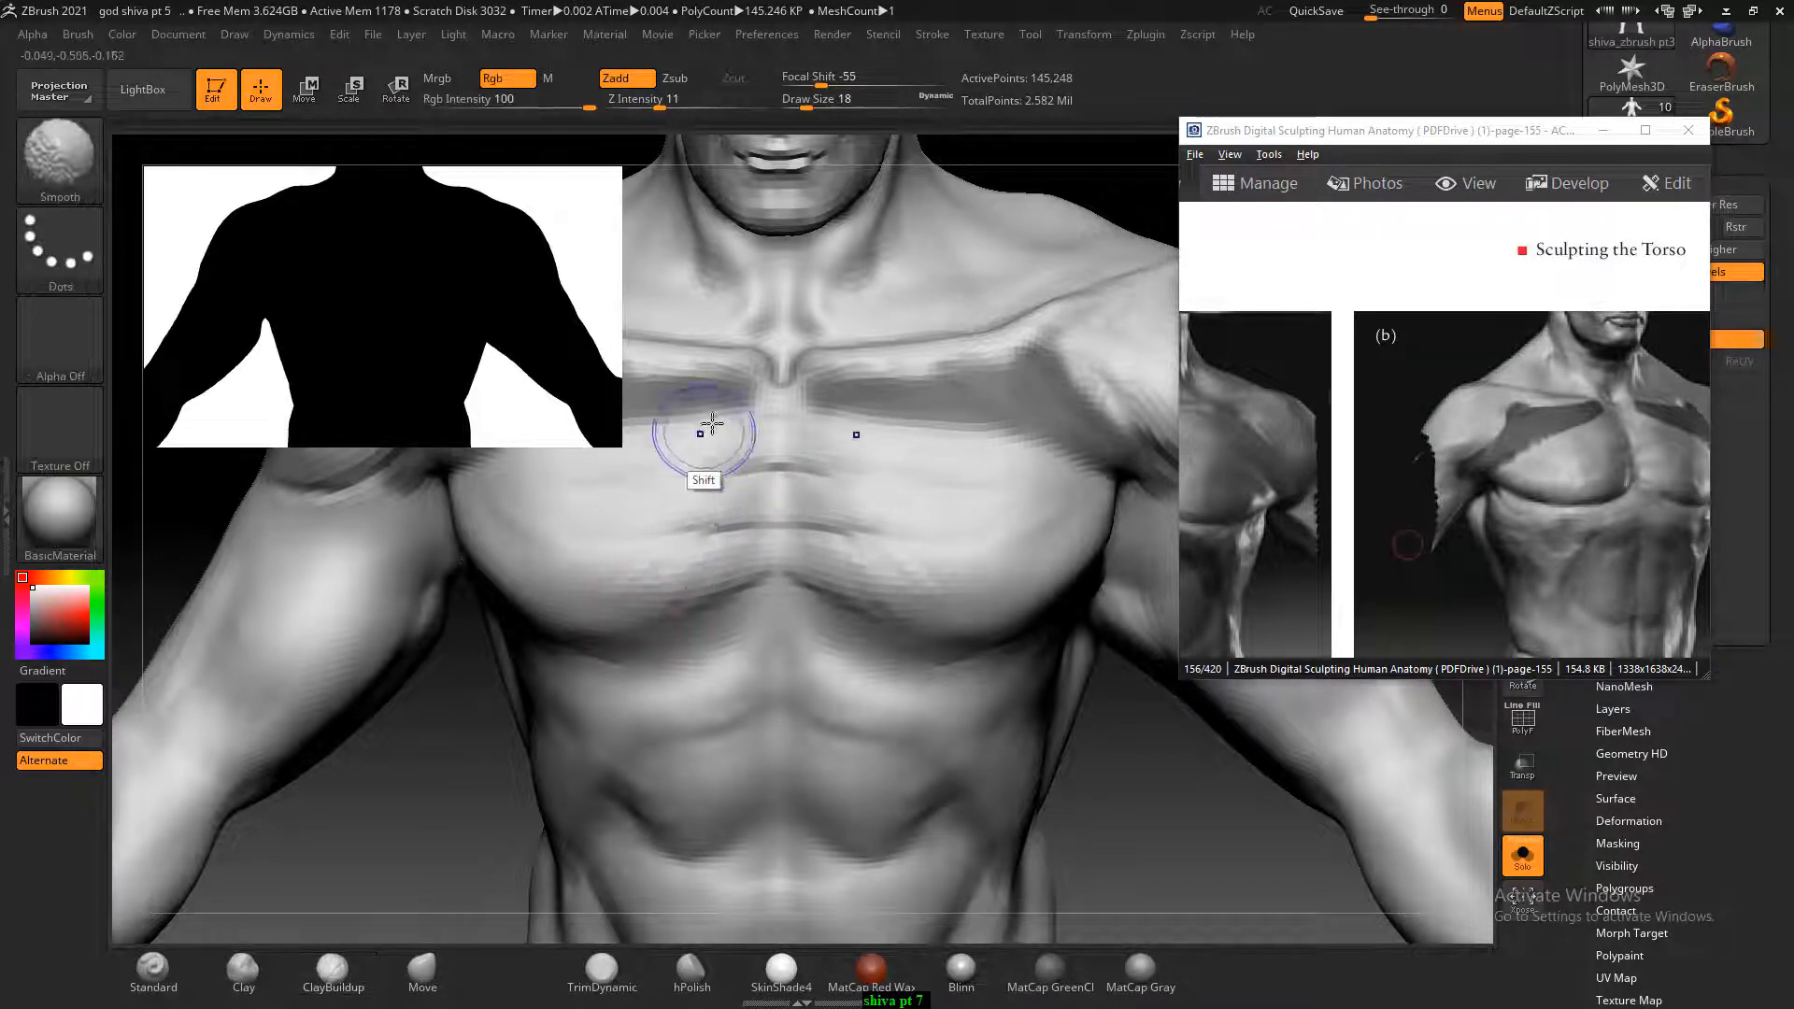
shift+drag(649, 568, 701, 554)
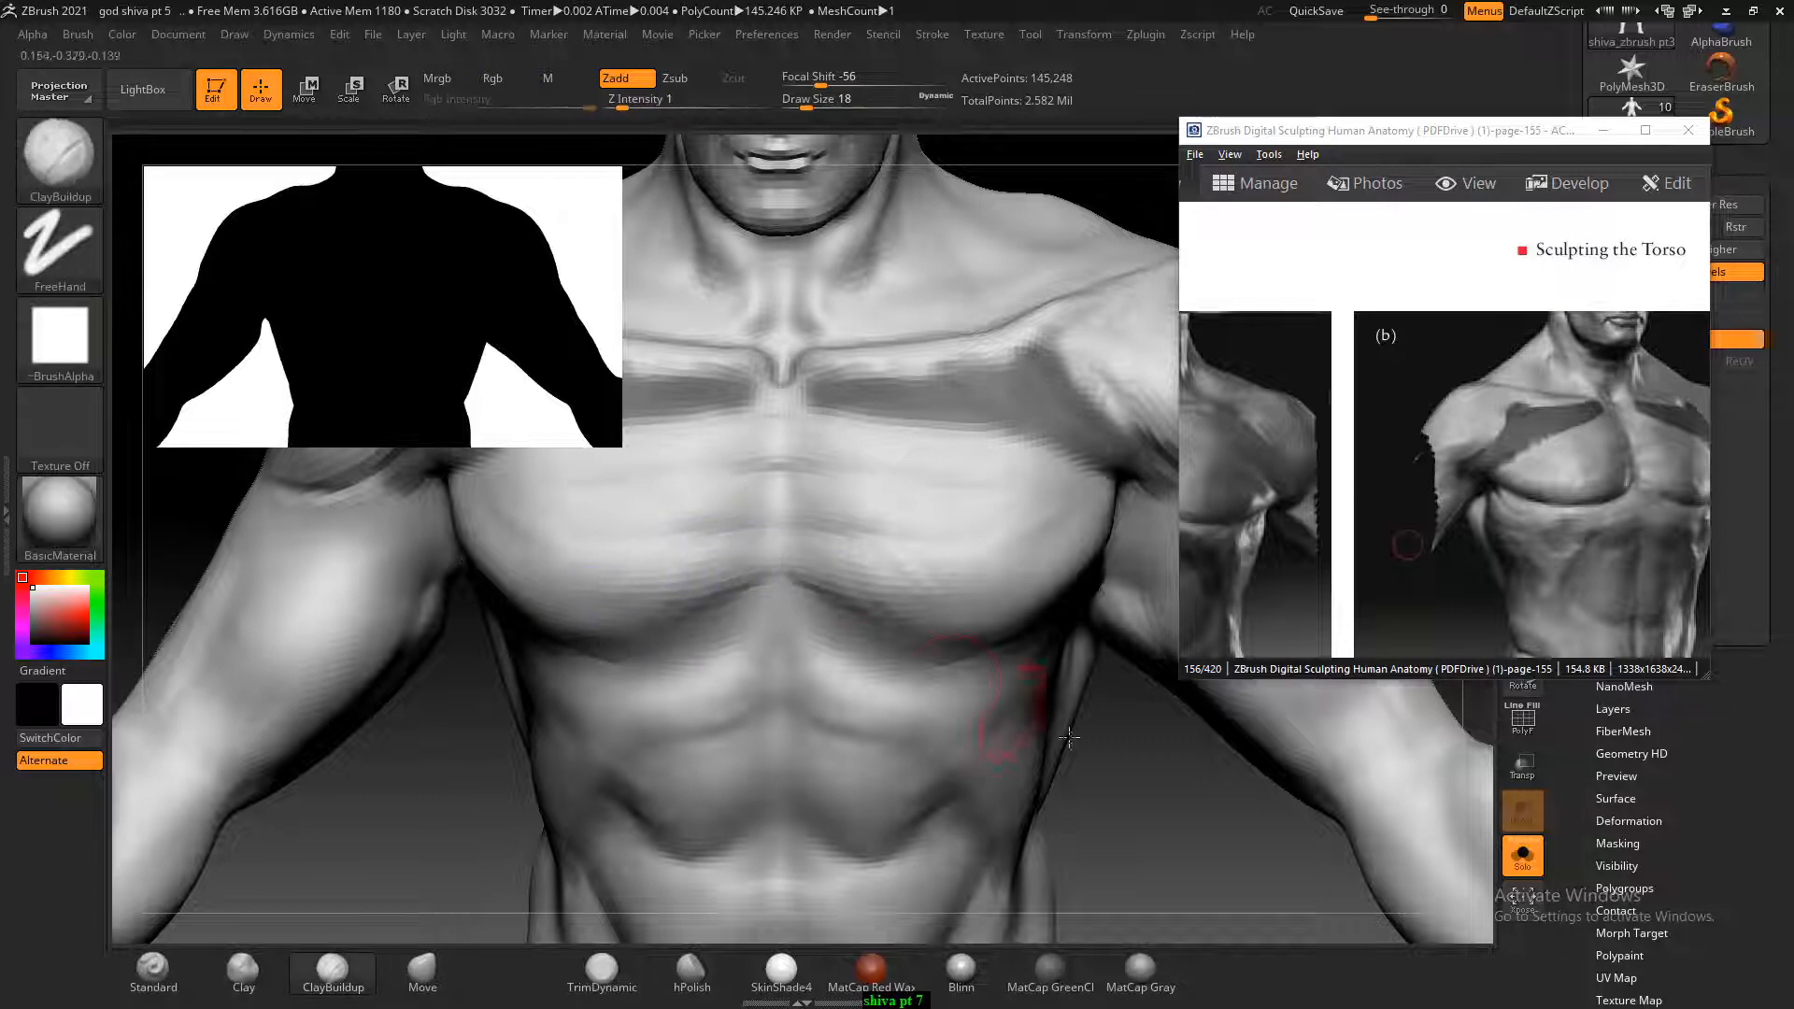
Smooth the pectoral surface further and reinforce the inner pectoral volume beside the sternum with ClayBuildup at draw size 18.
drag(1184, 768, 1157, 778)
shift+drag(640, 512, 625, 503)
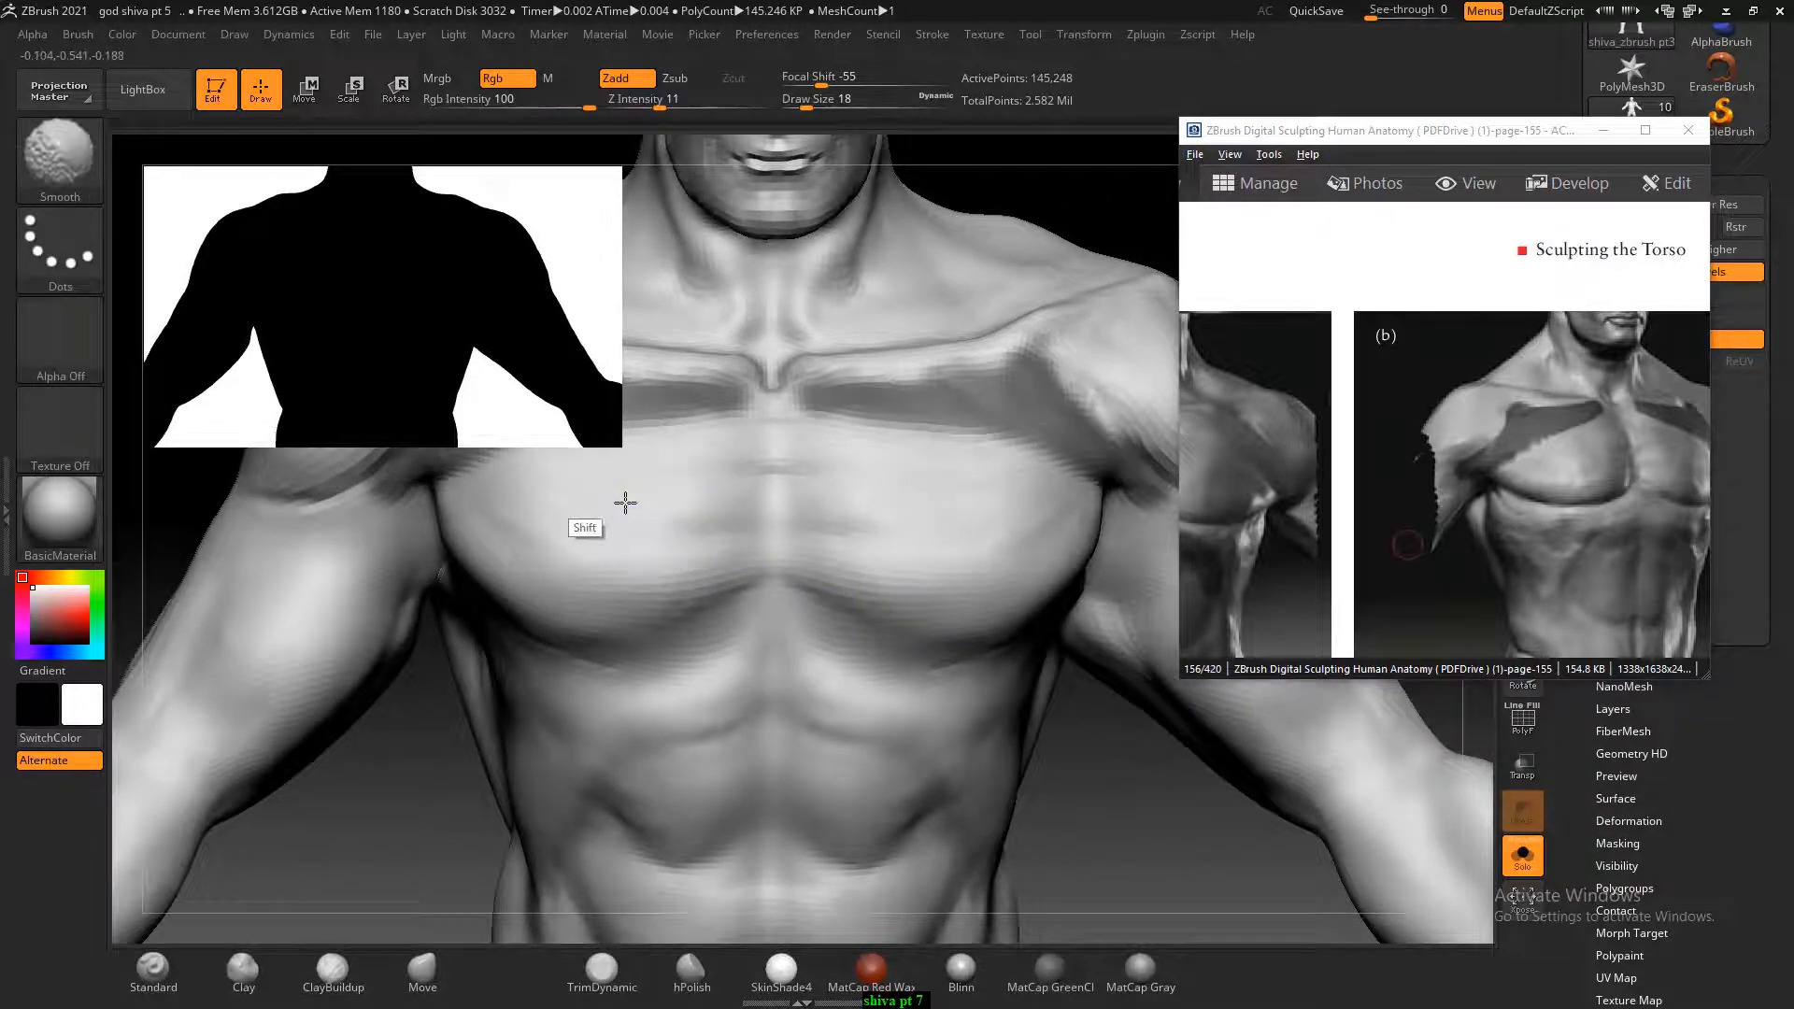
shift+drag(1117, 796, 1153, 785)
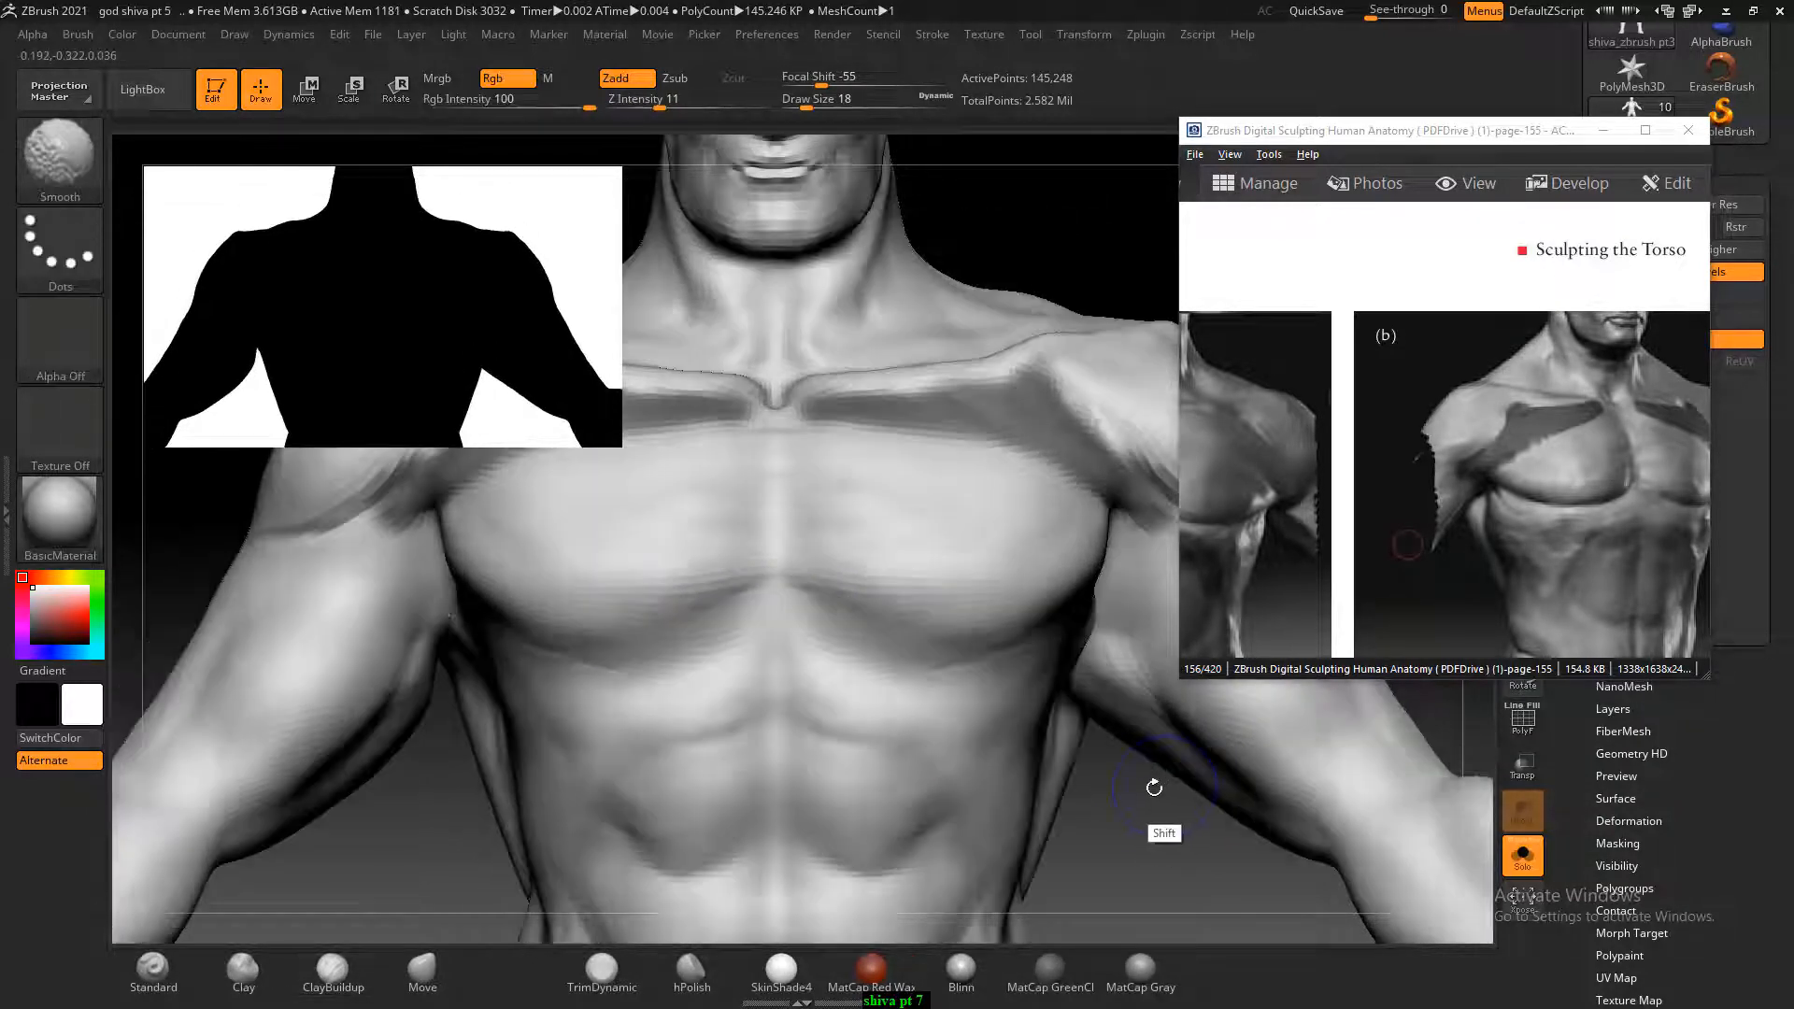
drag(1128, 187, 1074, 192)
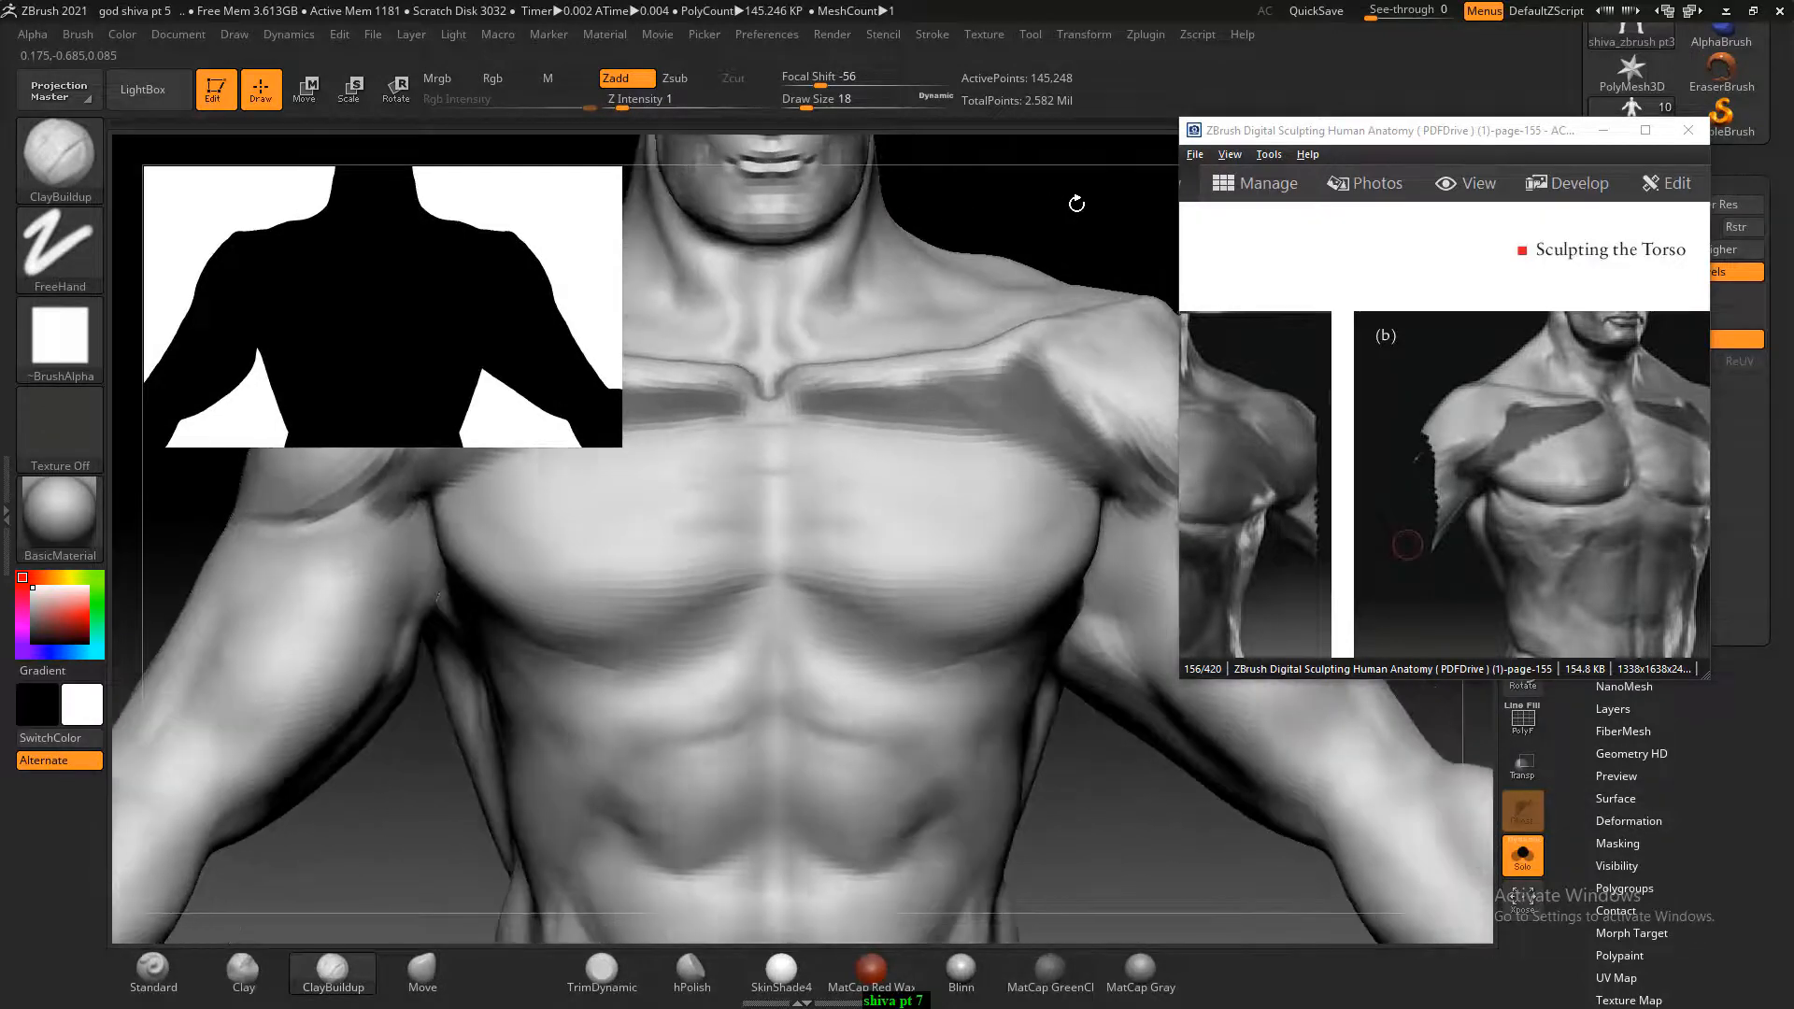
mouse_move(697, 435)
mouse_down()
mouse_move(737, 457)
mouse_move(674, 520)
mouse_up()
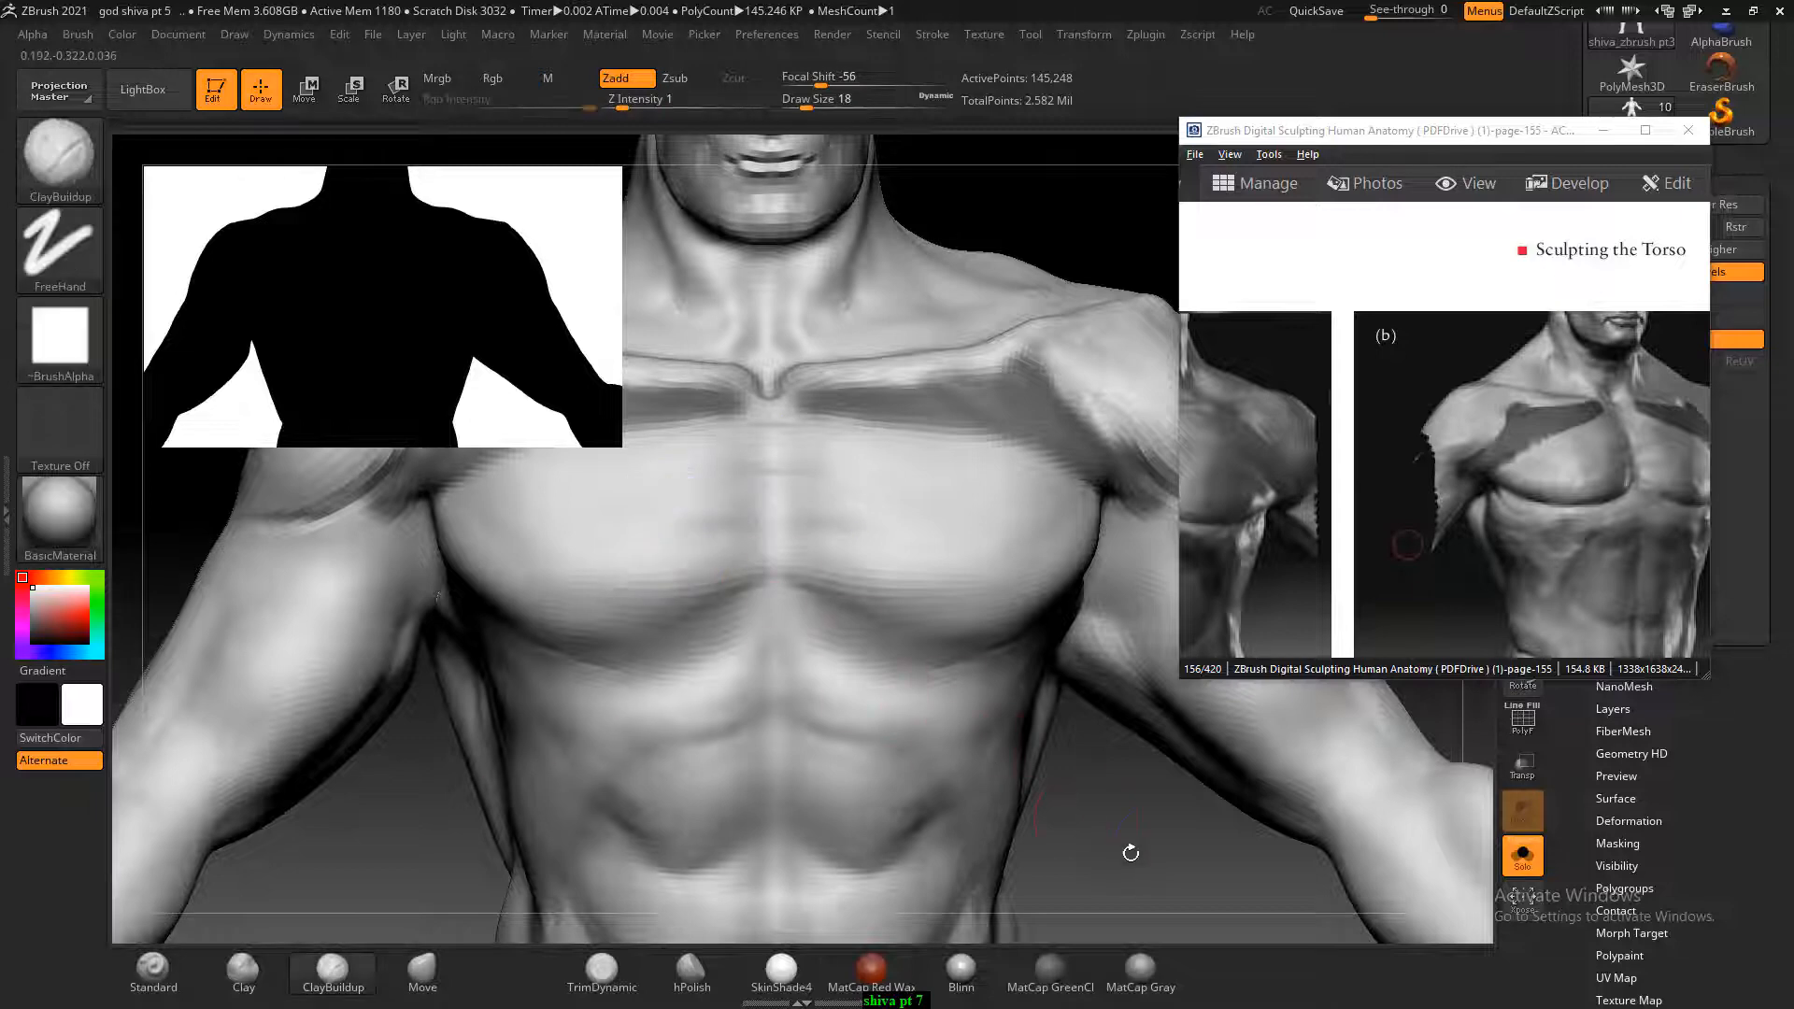
Carve the rib cage arch and the outer borders of the upper abdominals with the Standard brush at draw size 7.
shift+drag(1131, 850, 1118, 748)
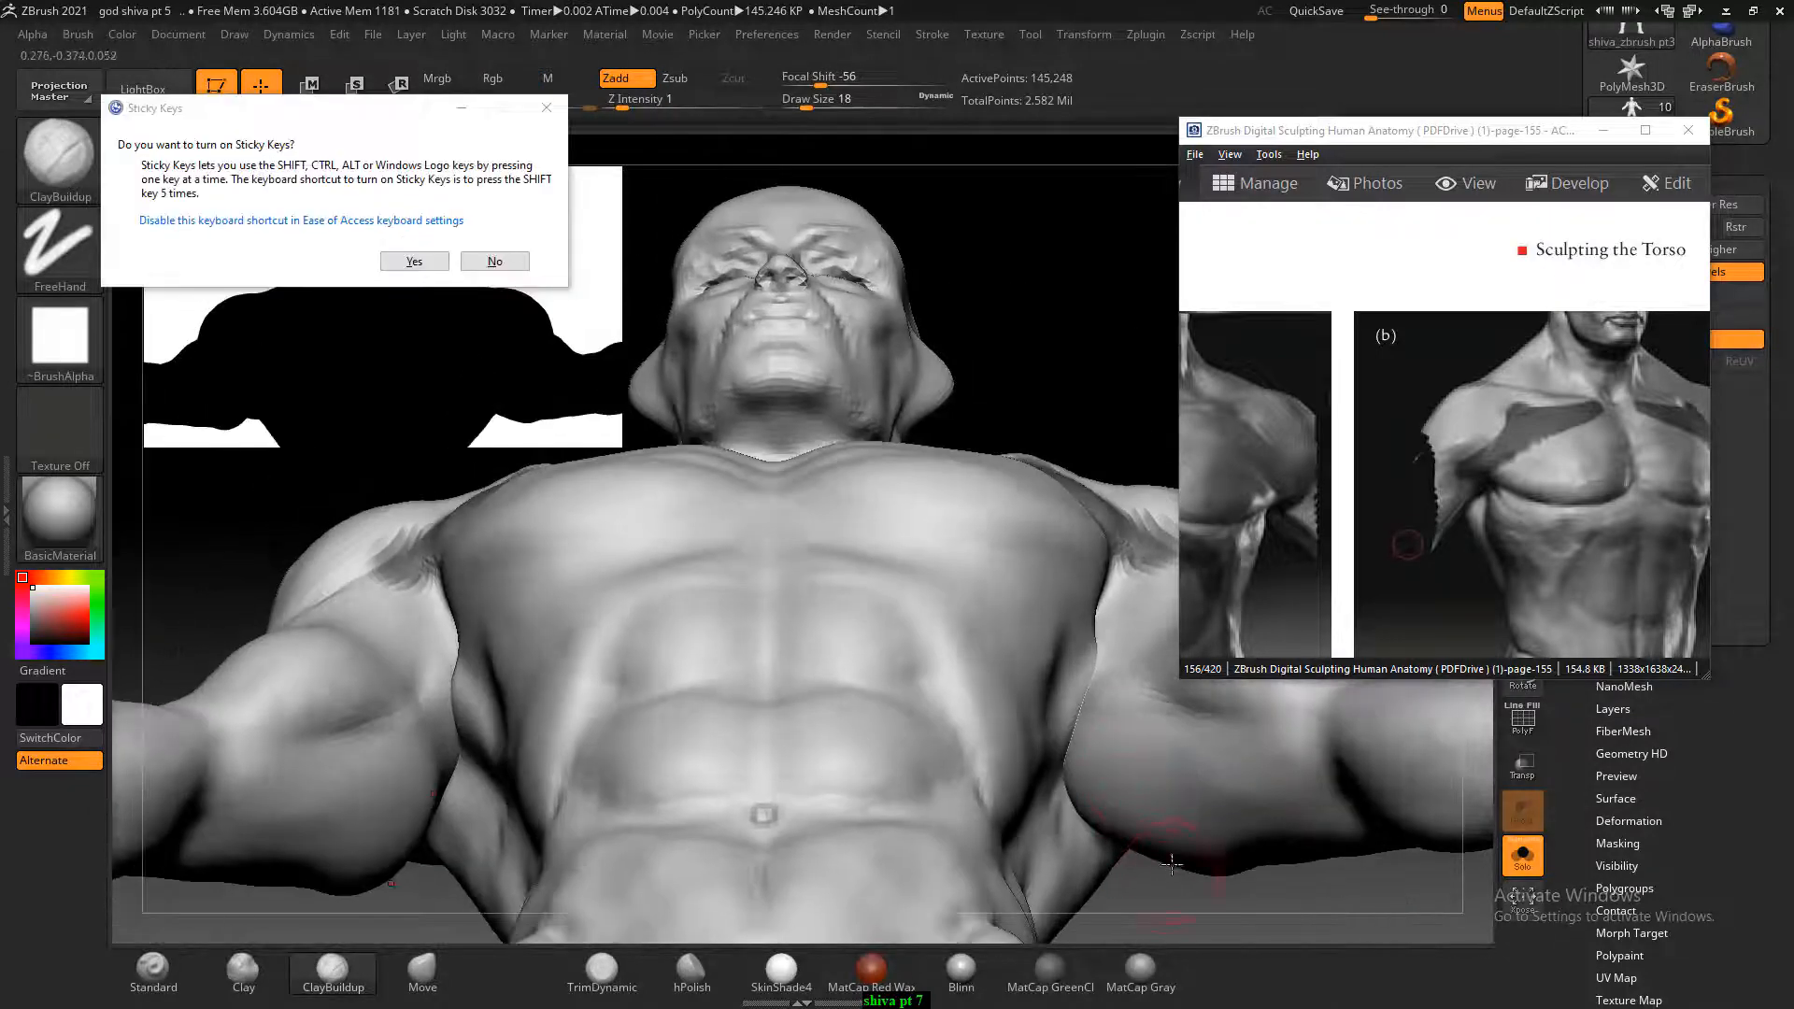
drag(1023, 271, 1102, 715)
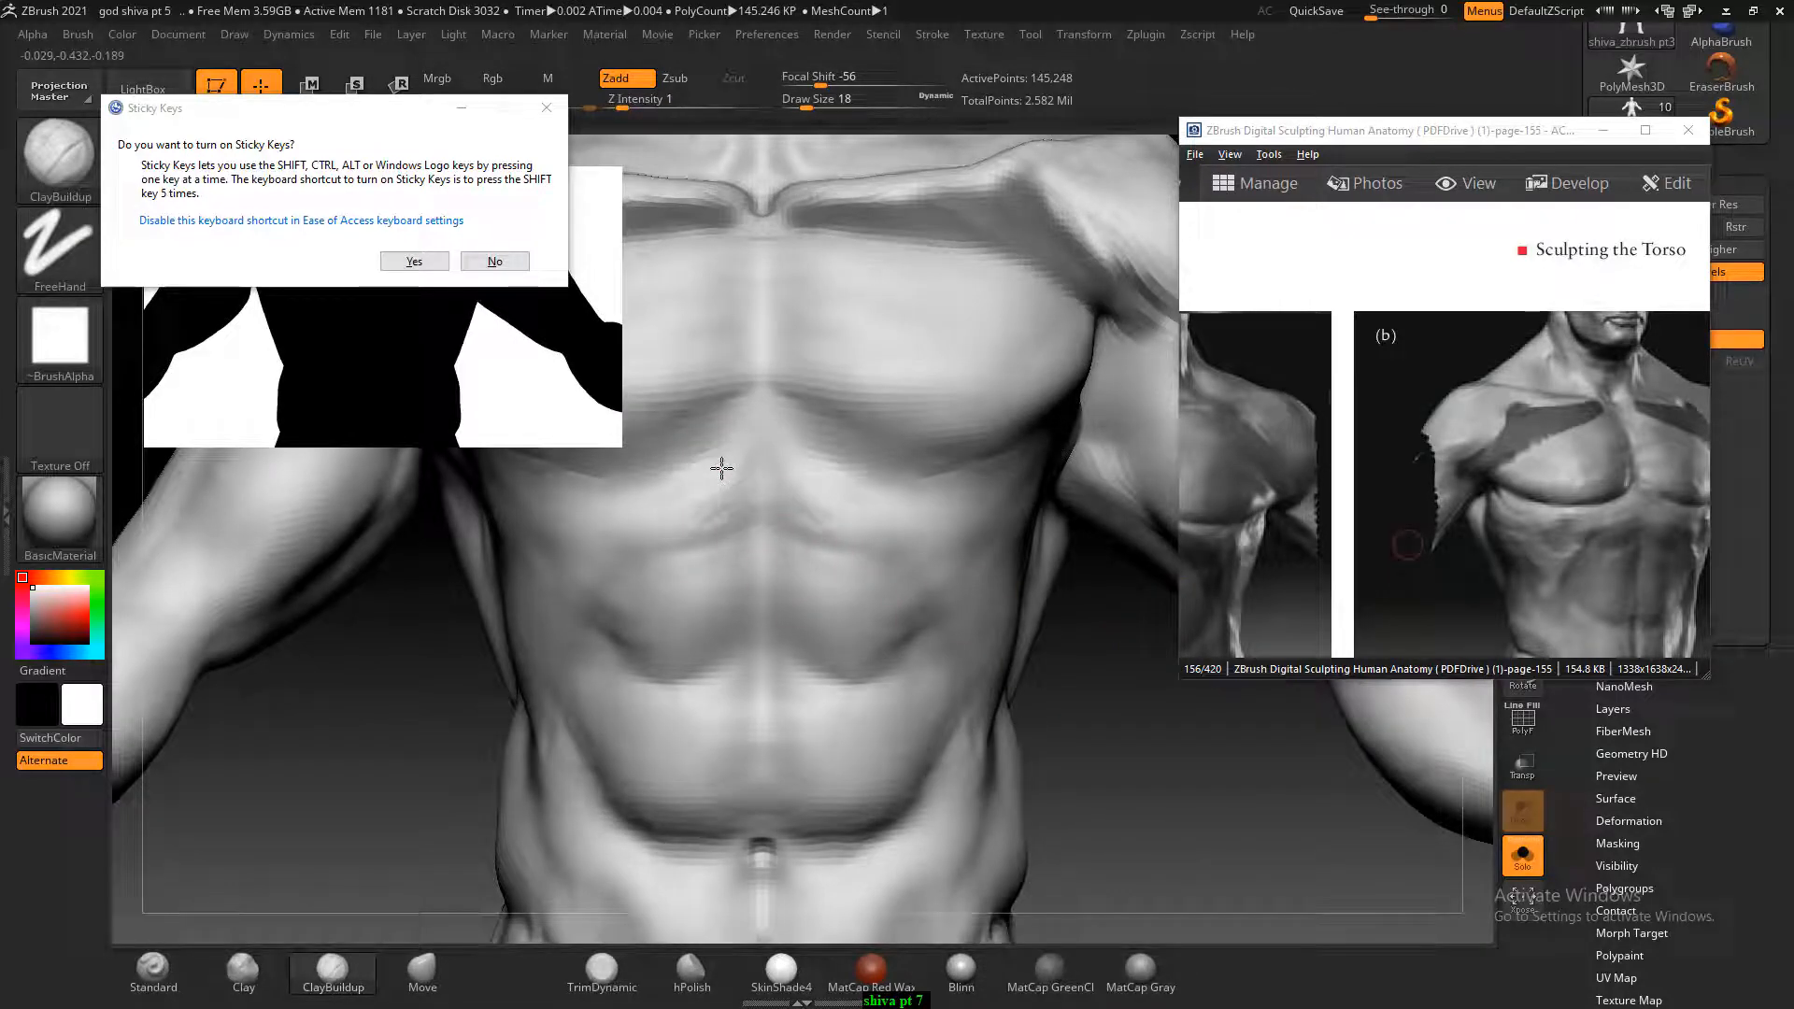
click(153, 972)
key(bracketleft)
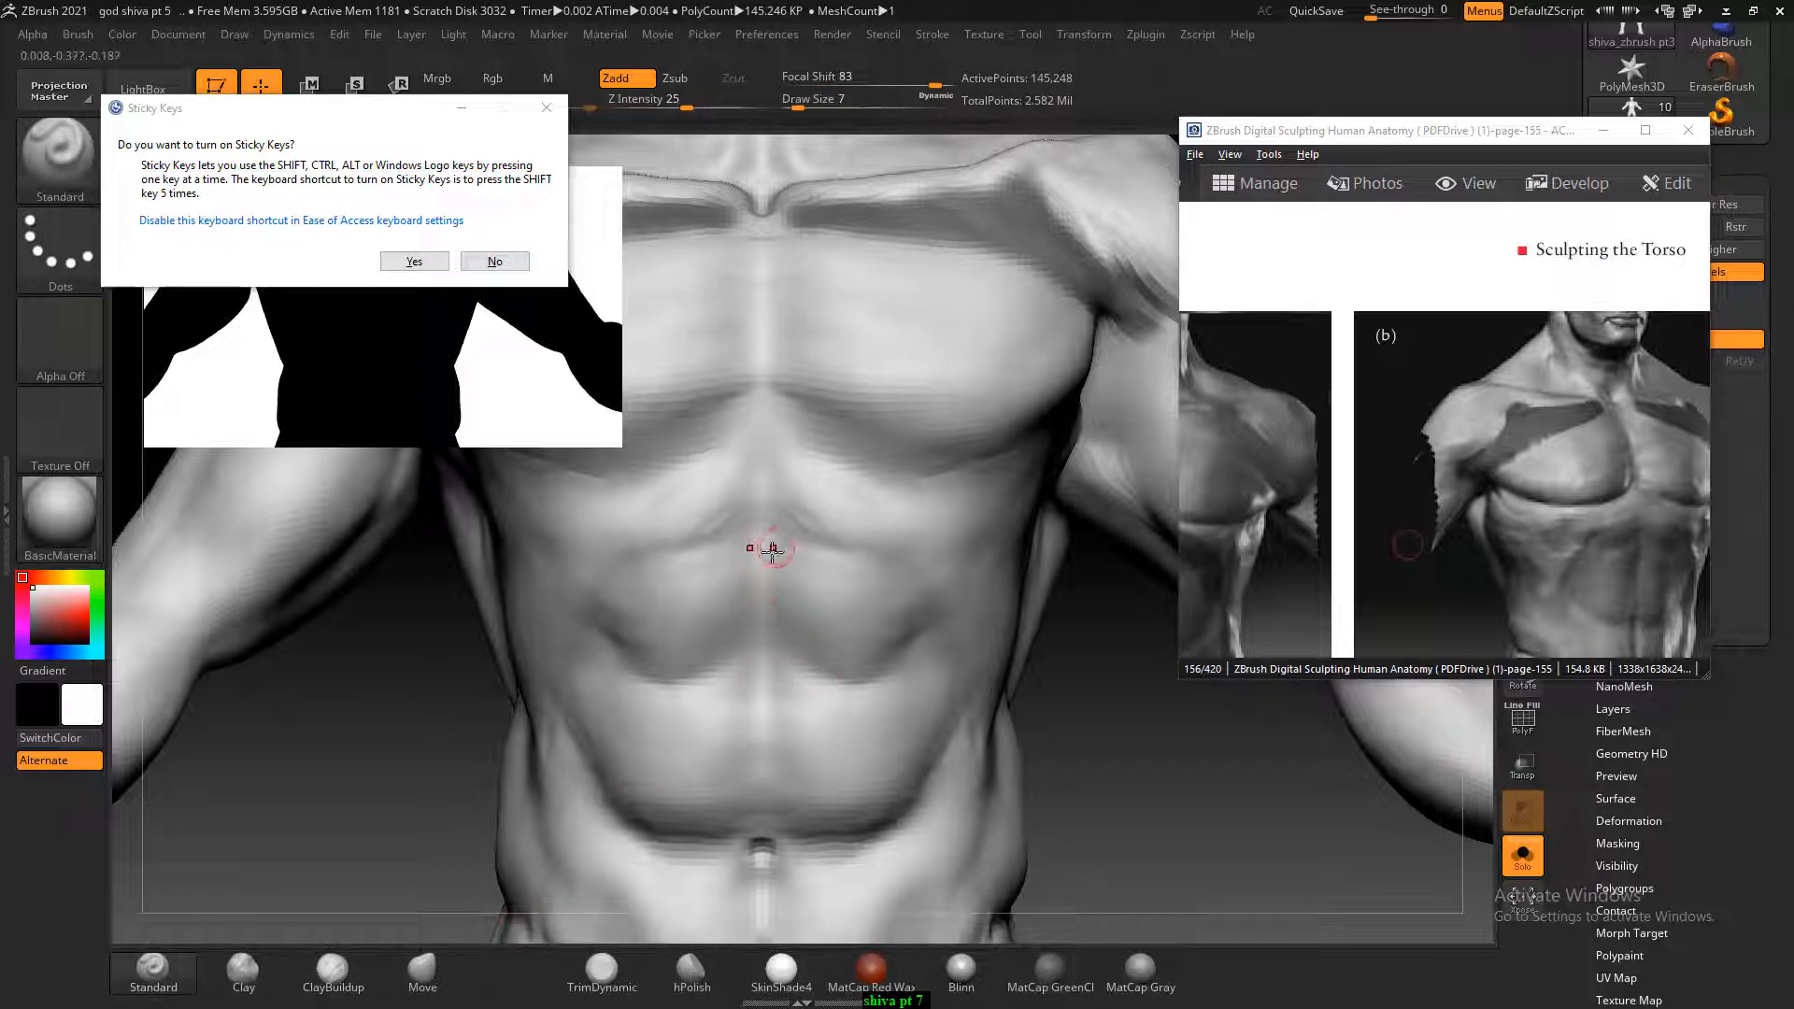
alt+drag(758, 530, 620, 566)
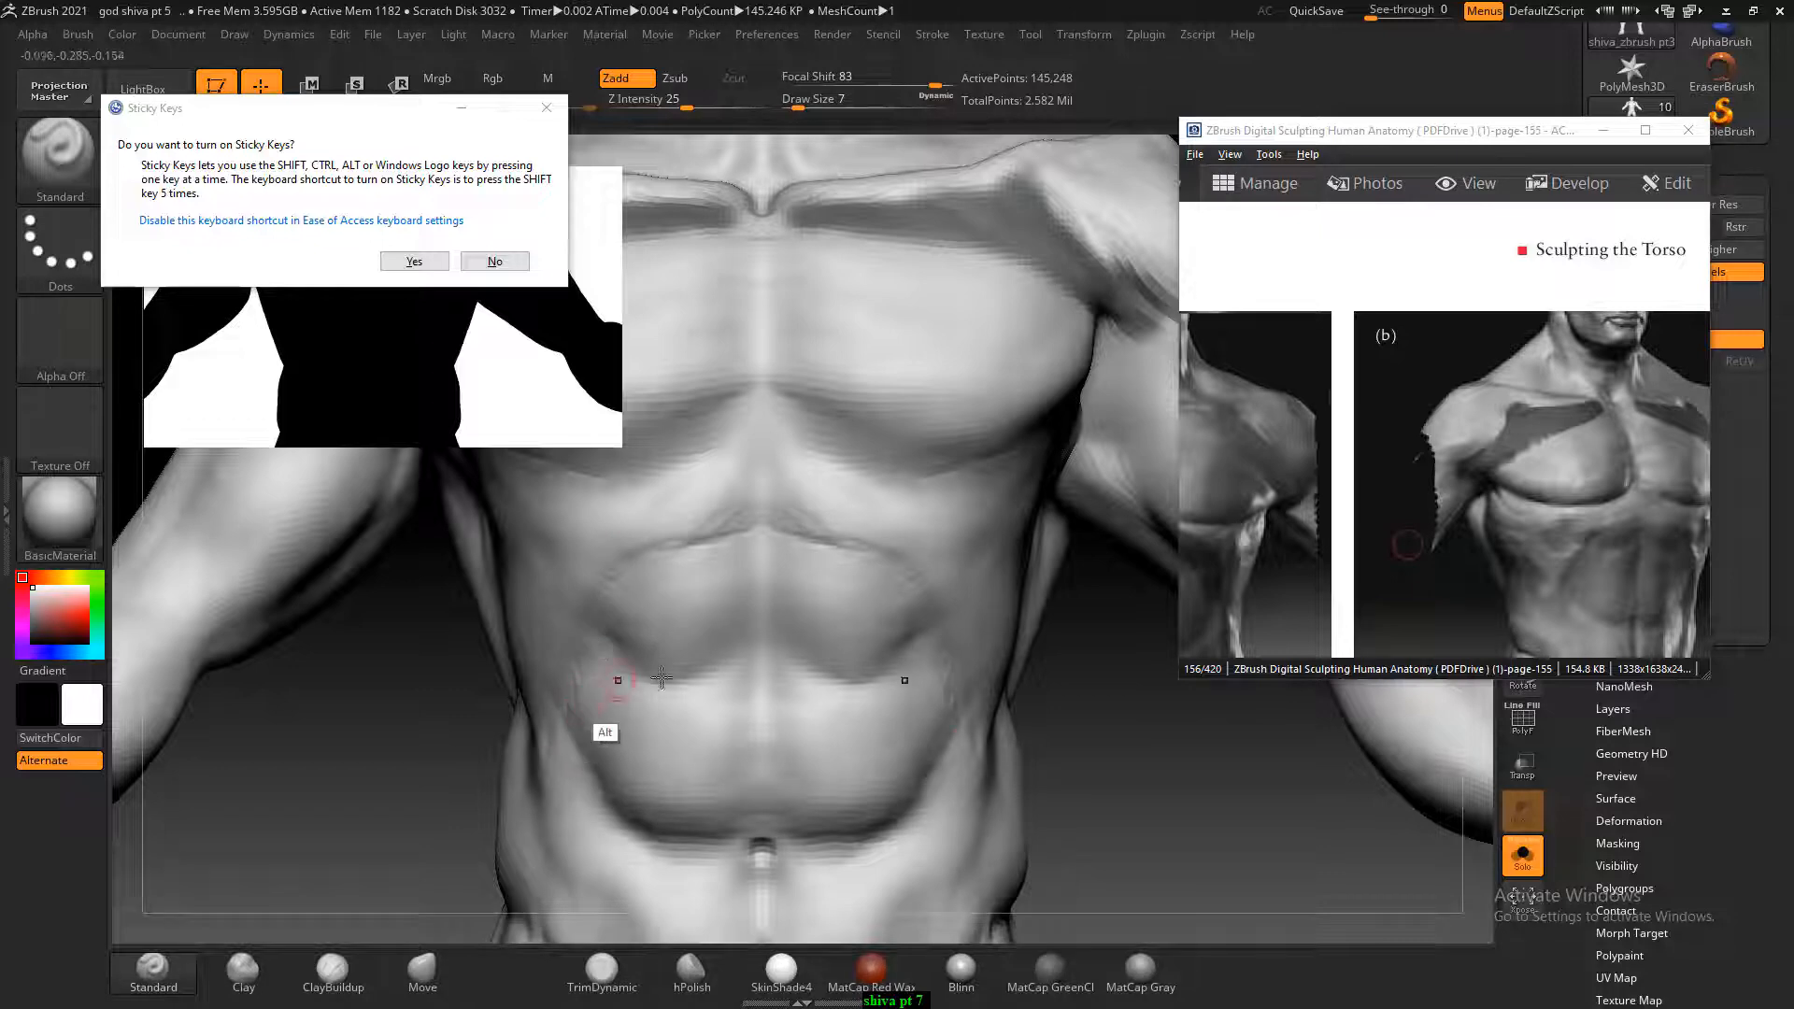
drag(1577, 567, 1566, 452)
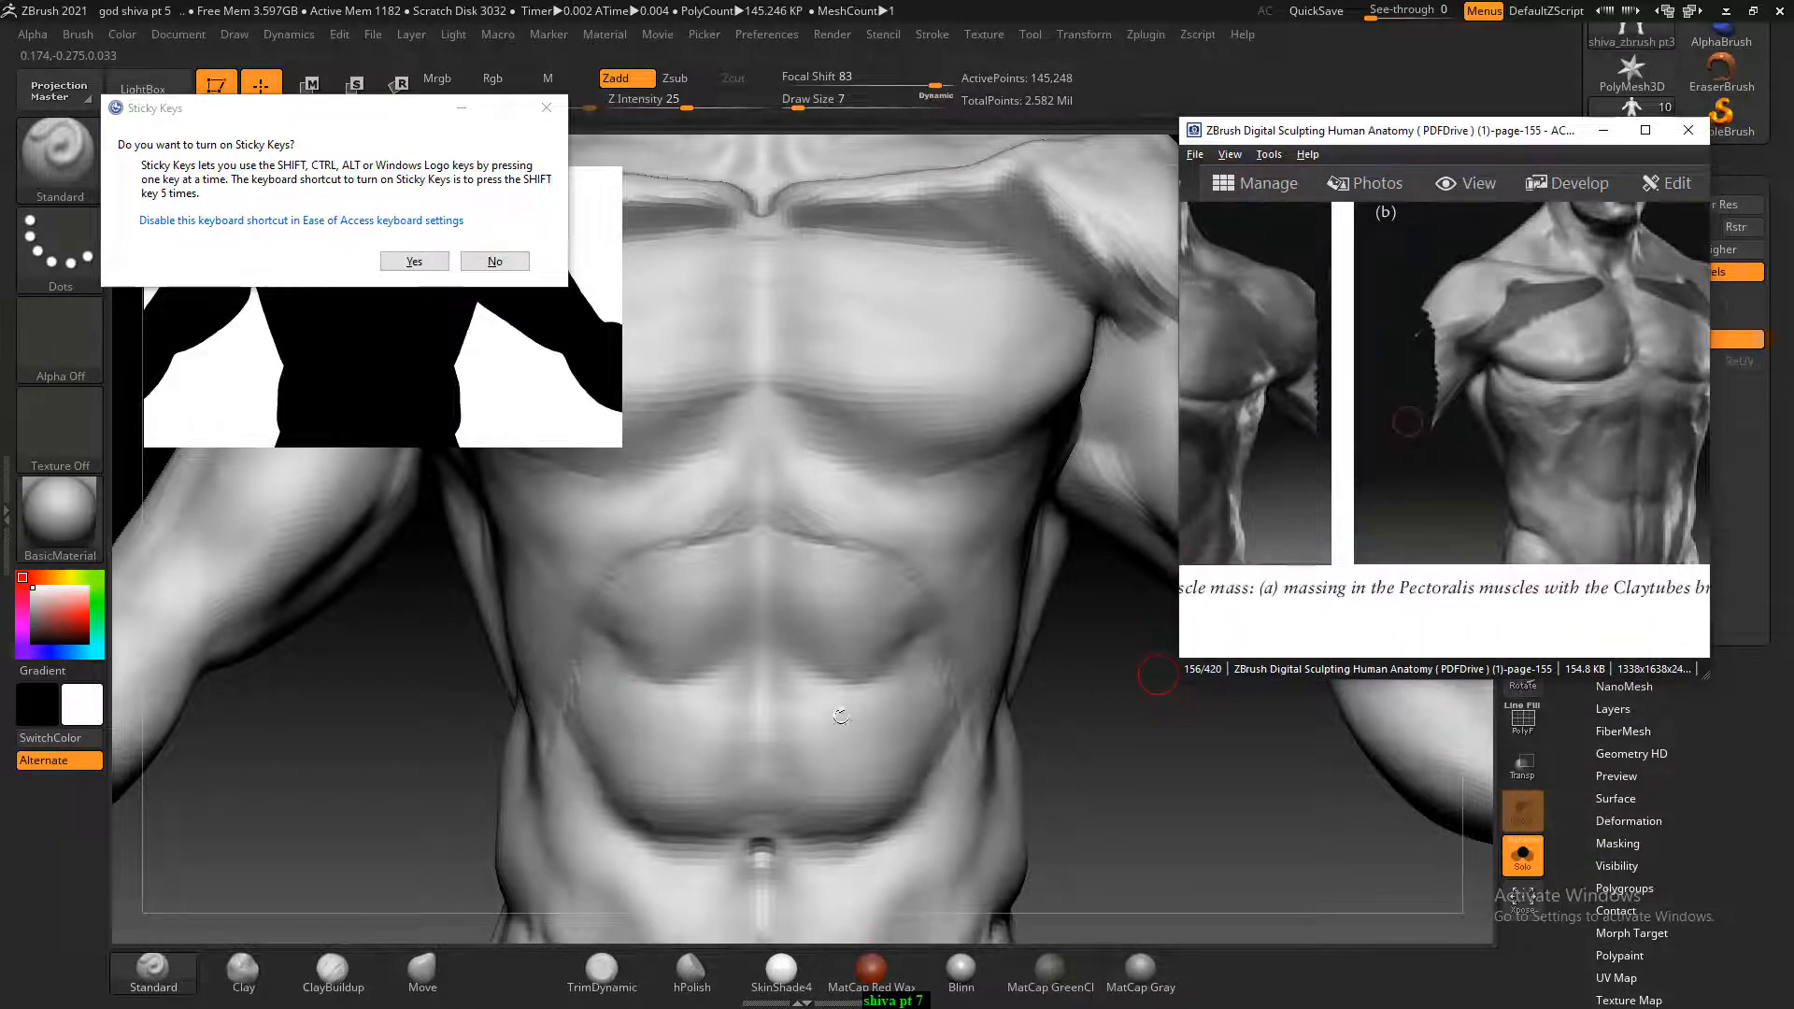
alt+drag(738, 537, 617, 572)
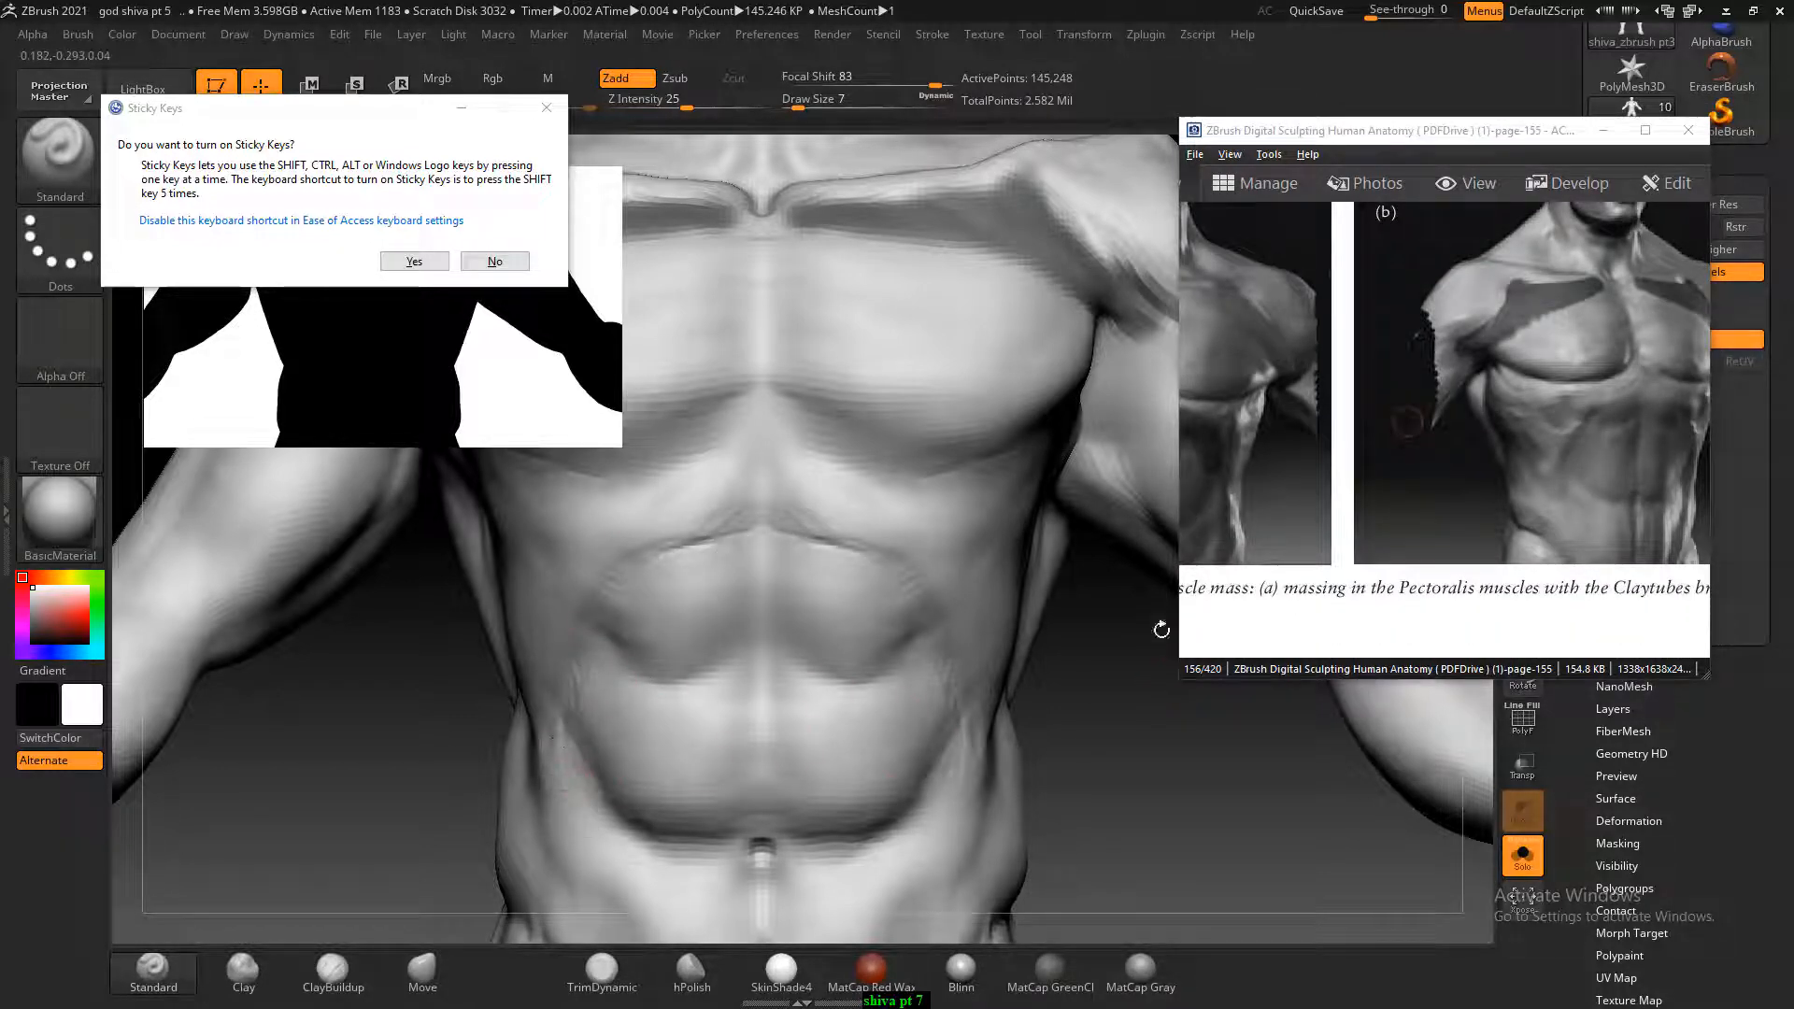
Build up the side of the rib cage below the pectoral with ClayBuildup at draw size 26.
drag(1126, 690, 1419, 534)
drag(1125, 814, 713, 800)
click(333, 972)
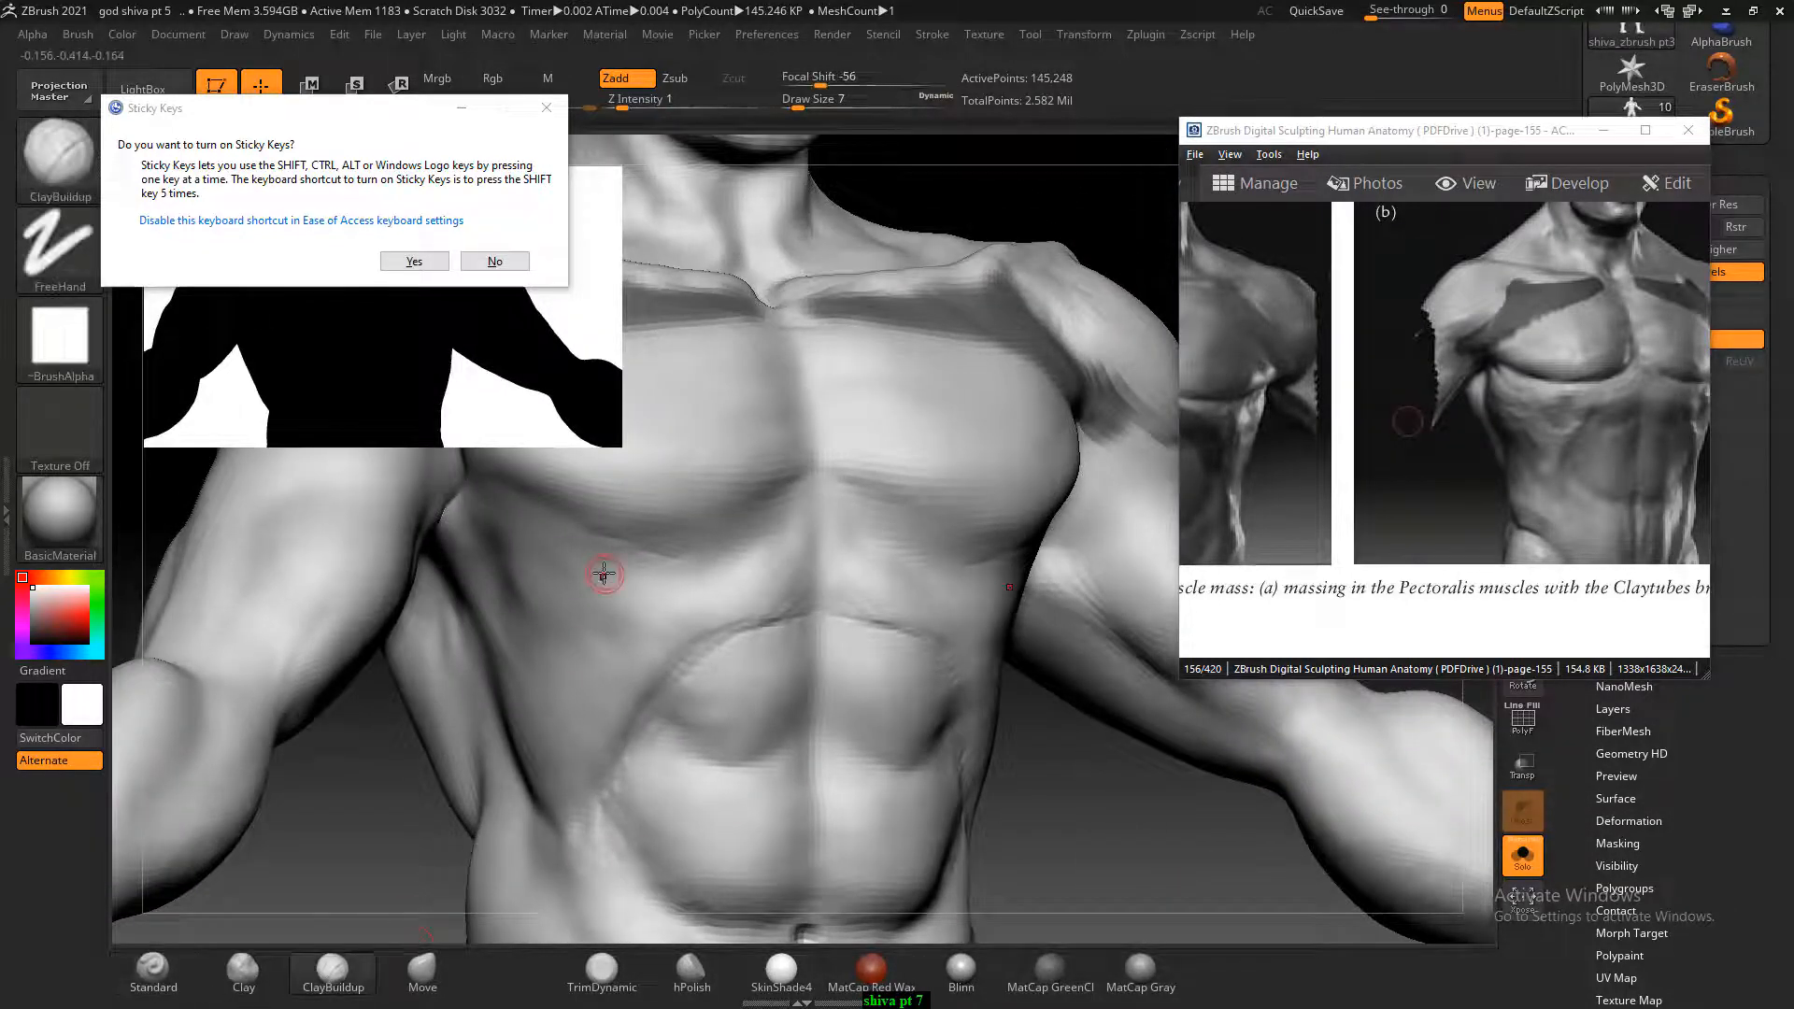
key(bracketright)
key(bracketright)
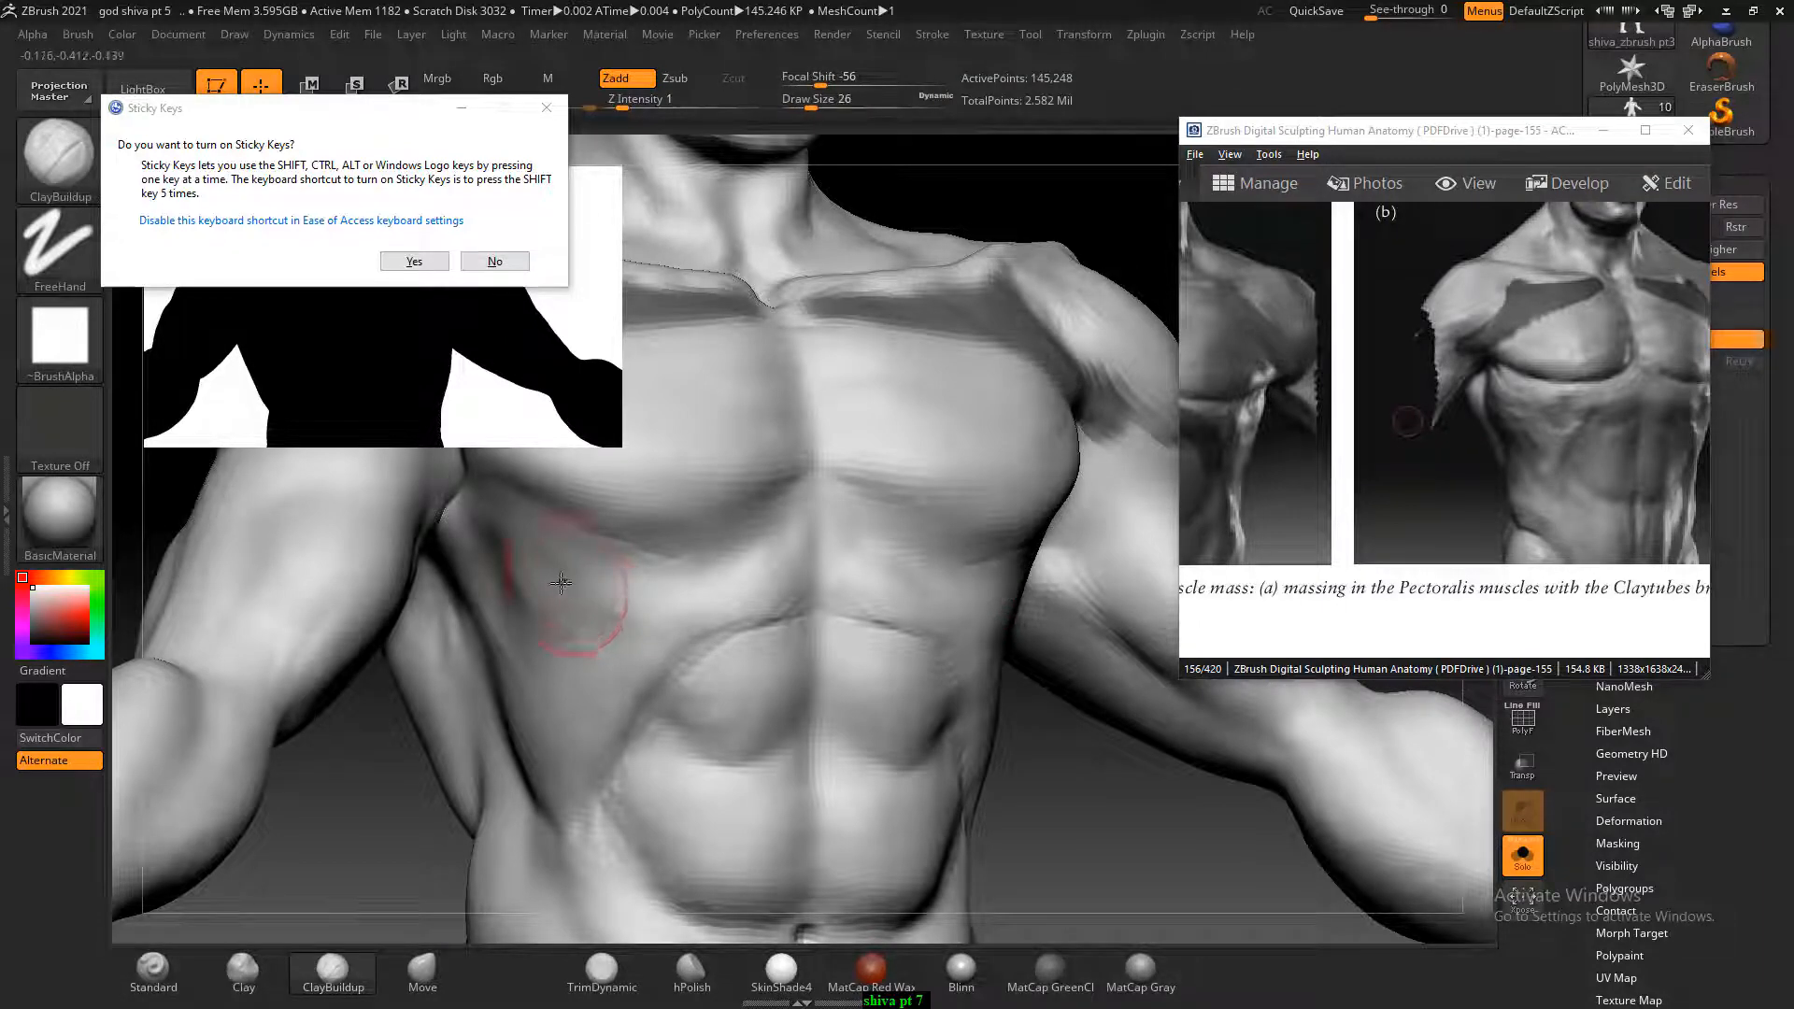
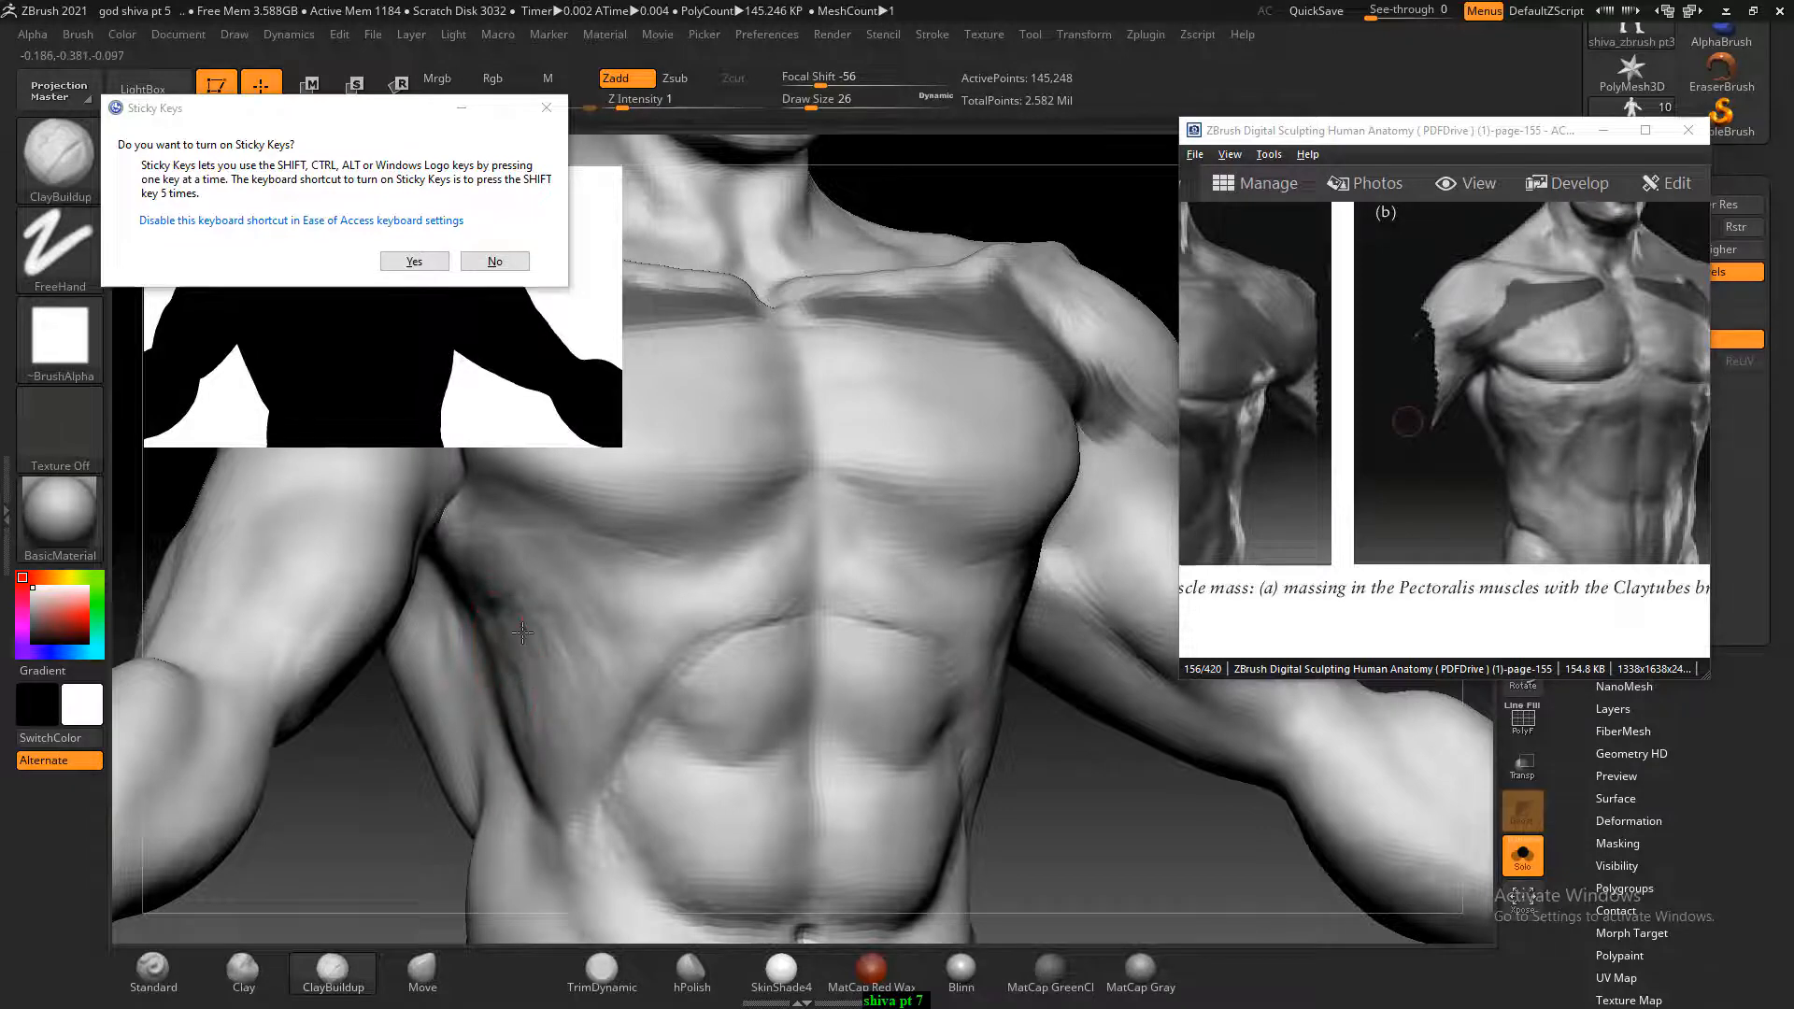
Smooth the new clay along the side of the rib cage, working from side and three-quarter angles.
right_drag(620, 601, 490, 614)
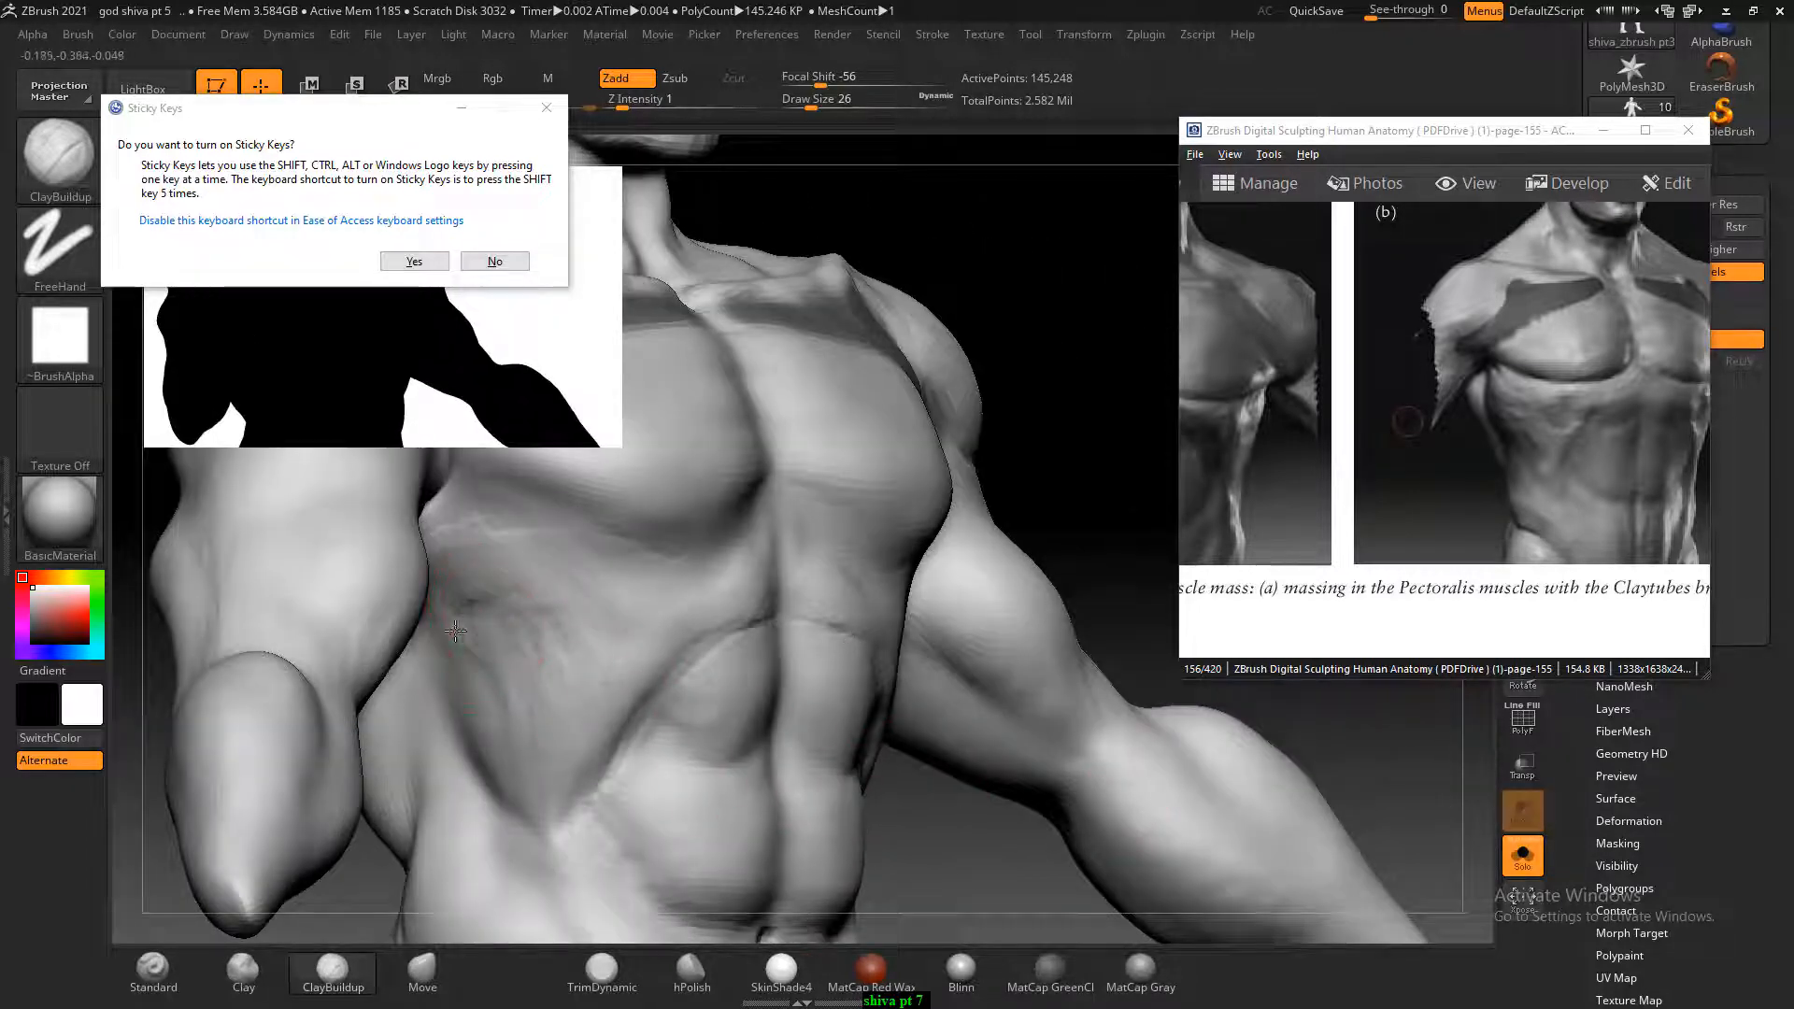
key(shift)
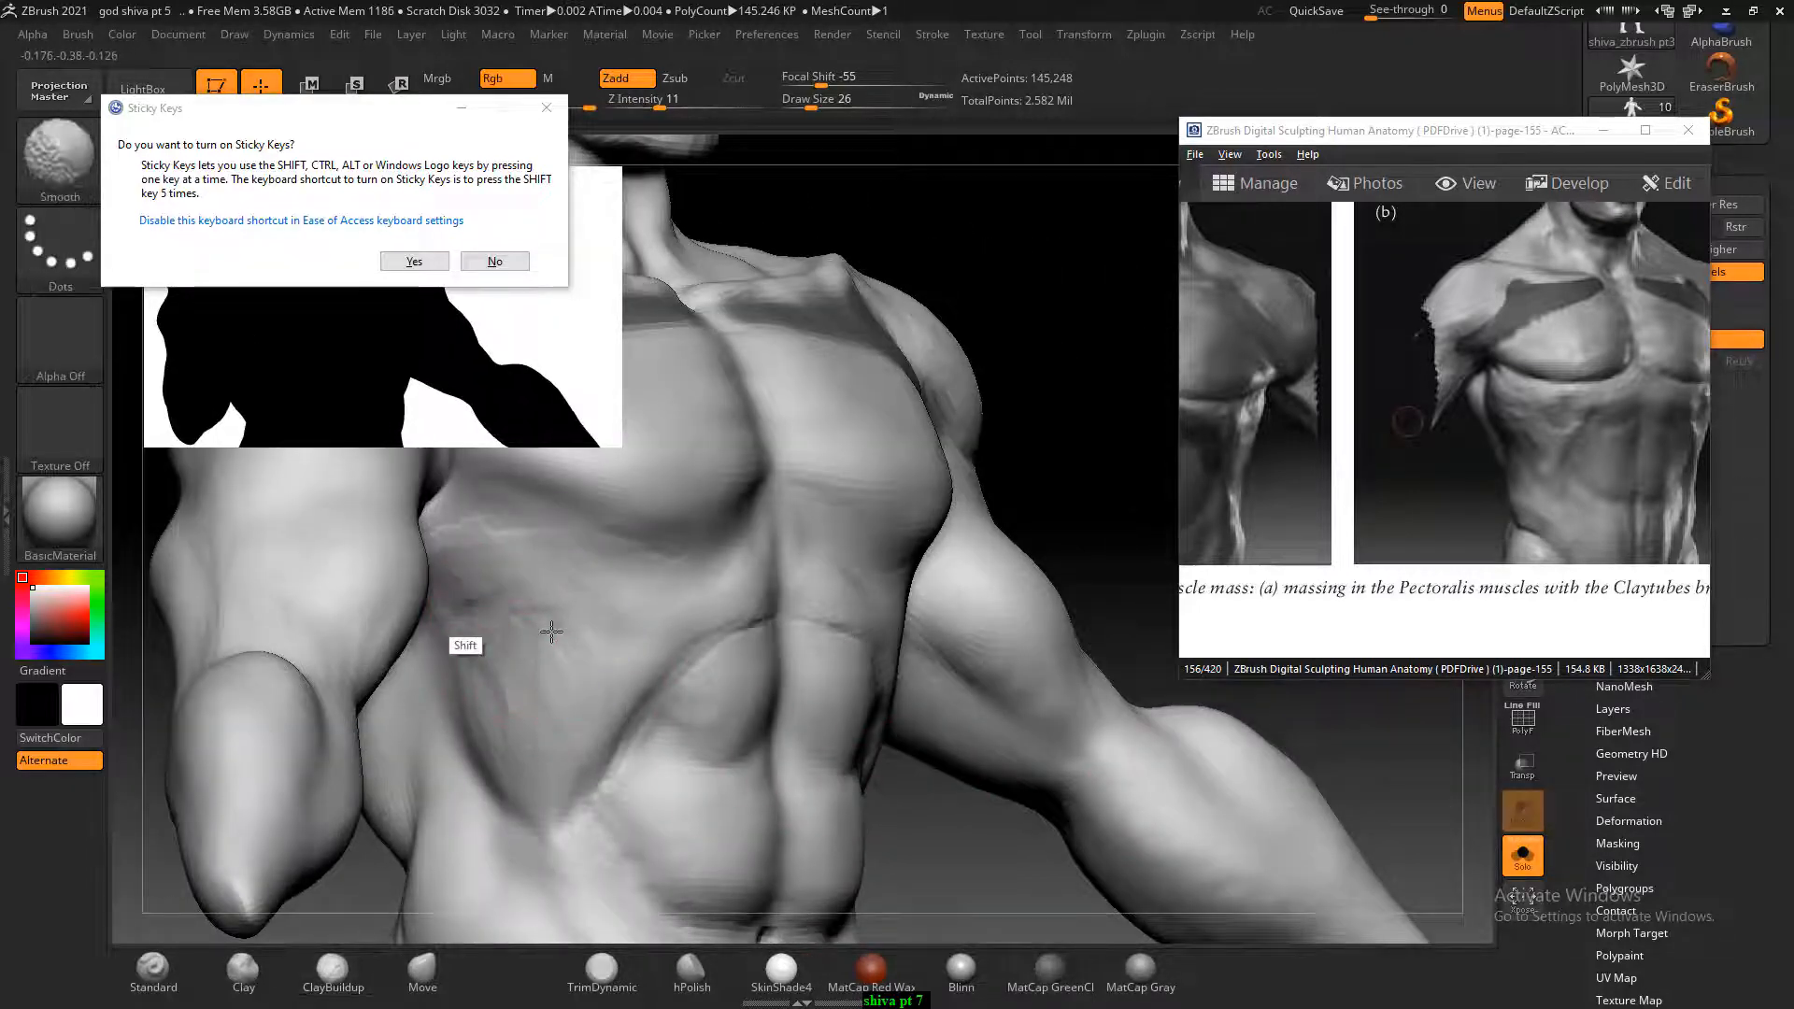
shift+drag(551, 632, 548, 620)
drag(996, 834, 972, 831)
key(shift)
mouse_move(557, 625)
shift+mouse_down()
mouse_move(537, 563)
mouse_move(540, 585)
shift+mouse_up()
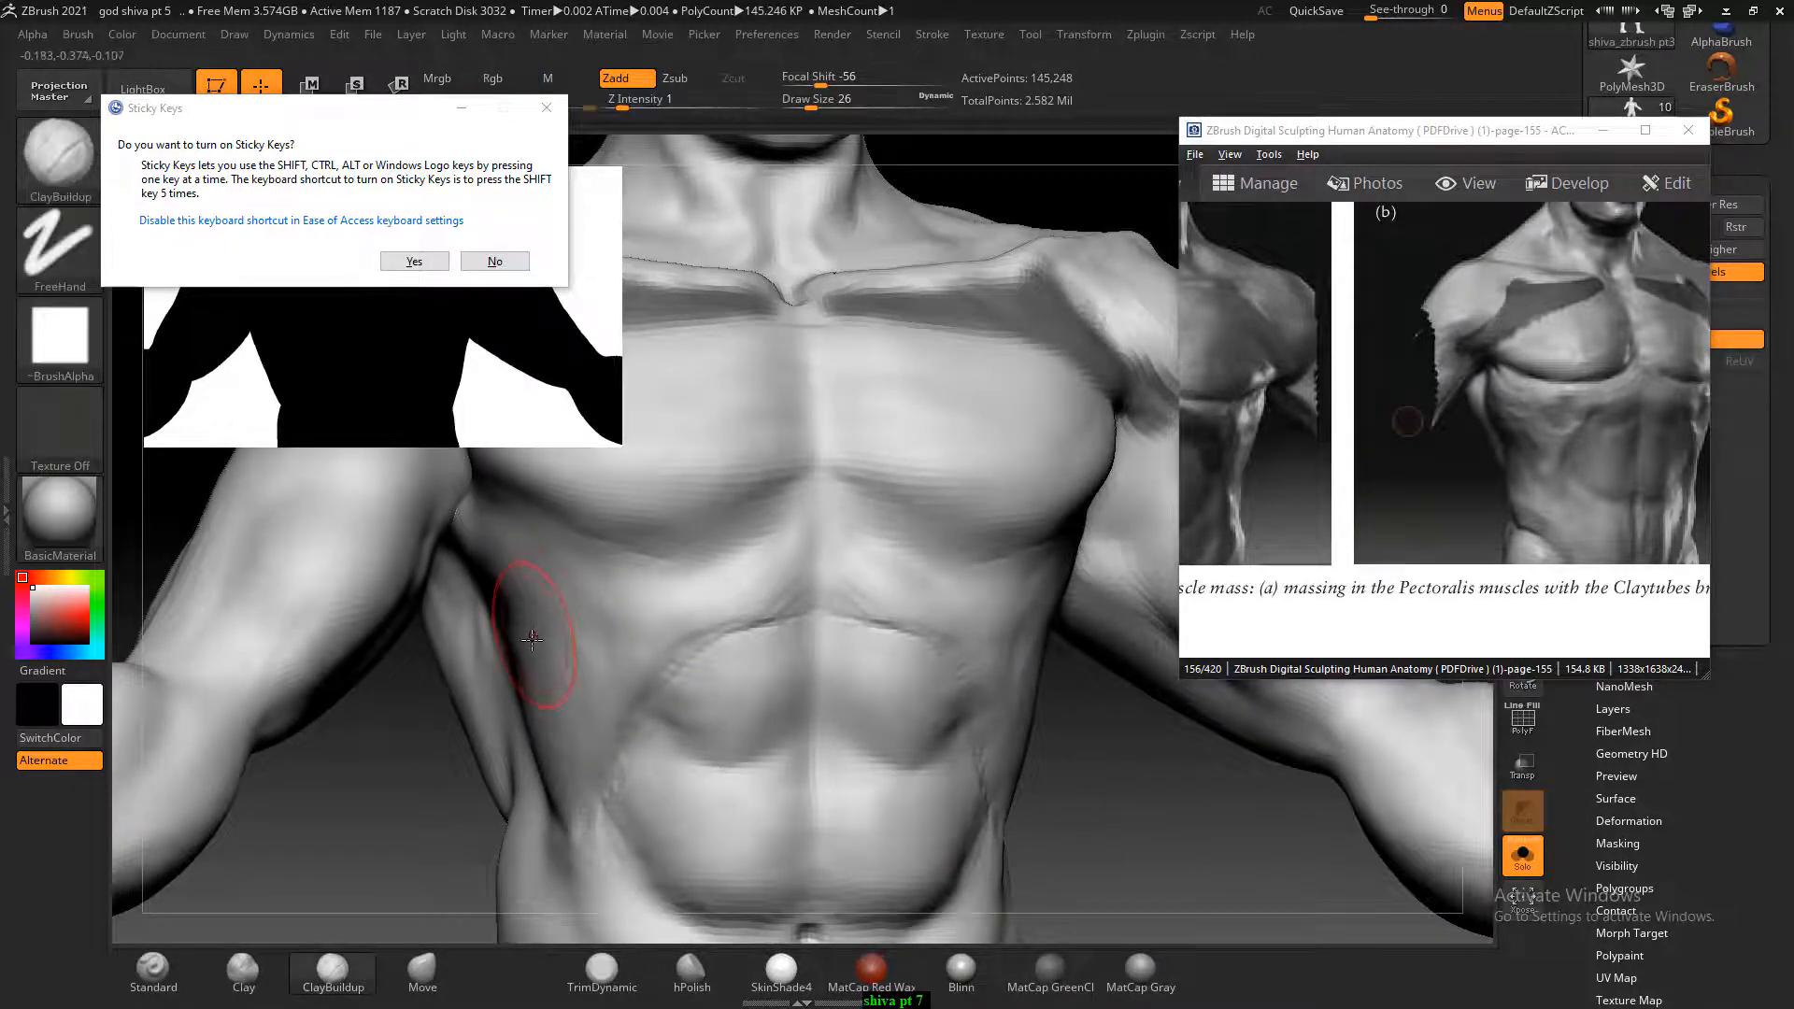
Refine the latissimus below the armpit with ClayBuildup at draw size 14.
mouse_move(439, 779)
mouse_down()
mouse_move(424, 781)
mouse_move(422, 729)
mouse_up()
key(bracketleft)
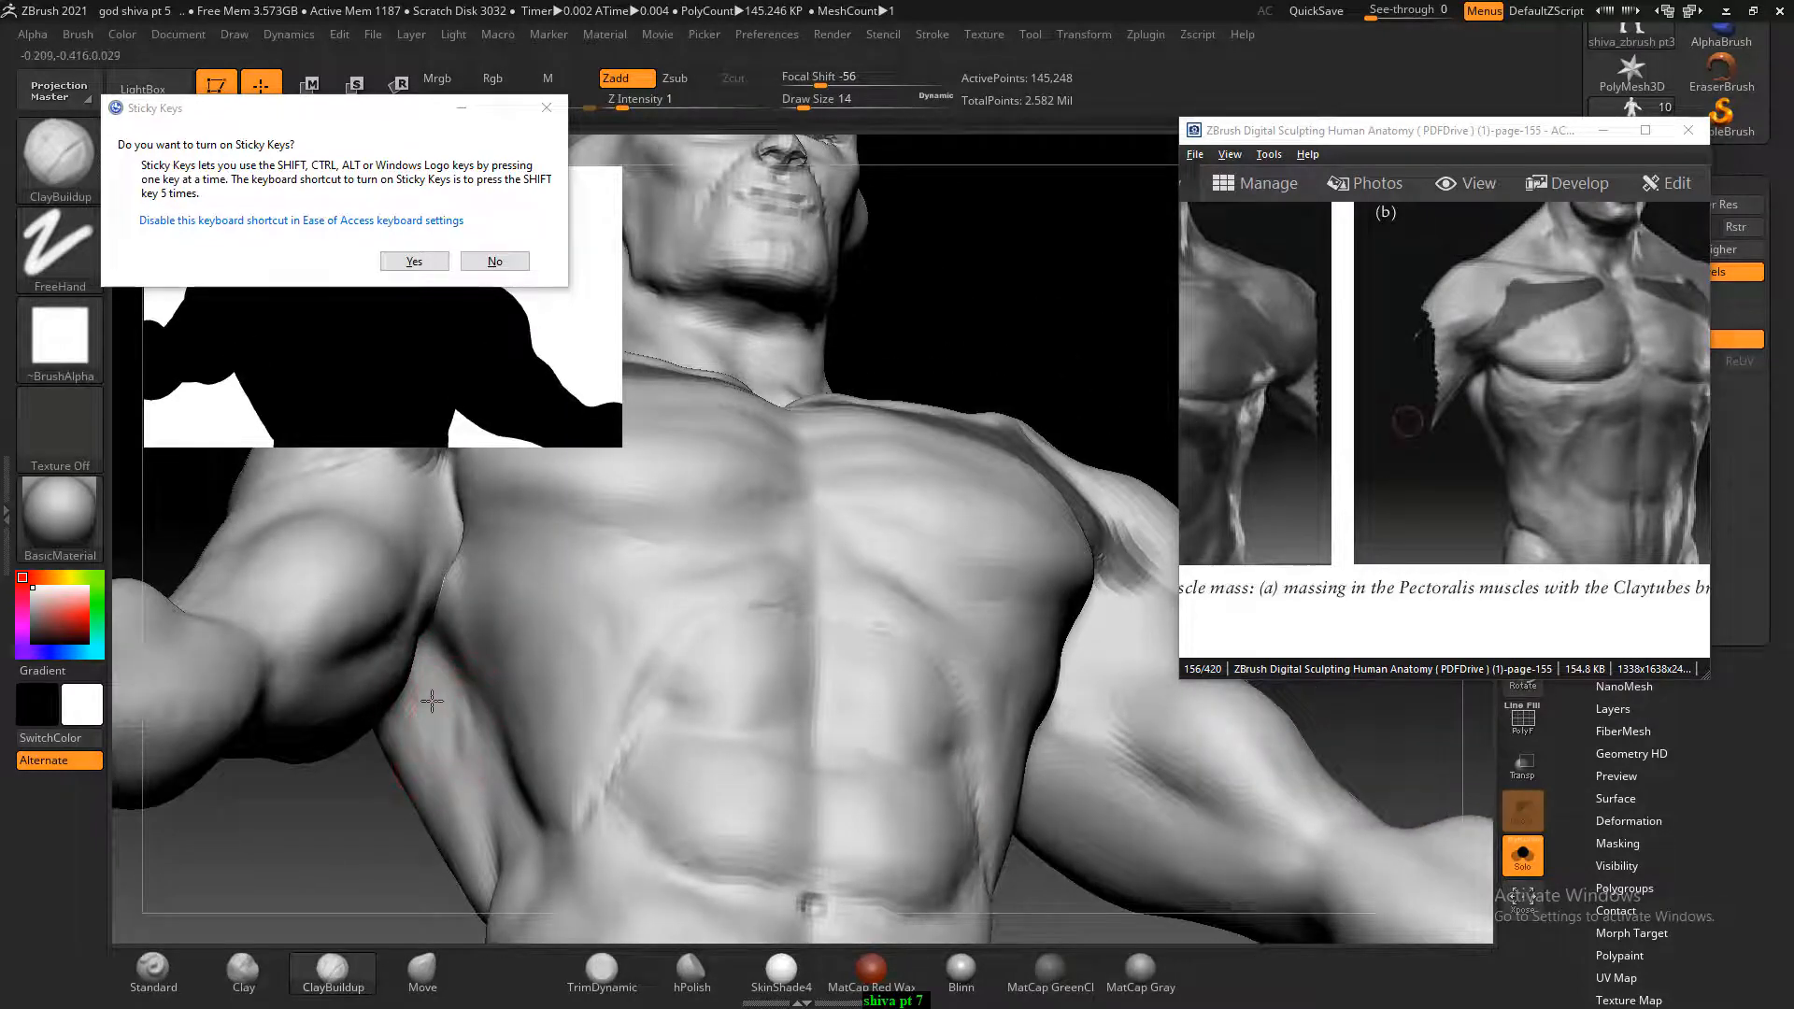
drag(380, 814, 426, 734)
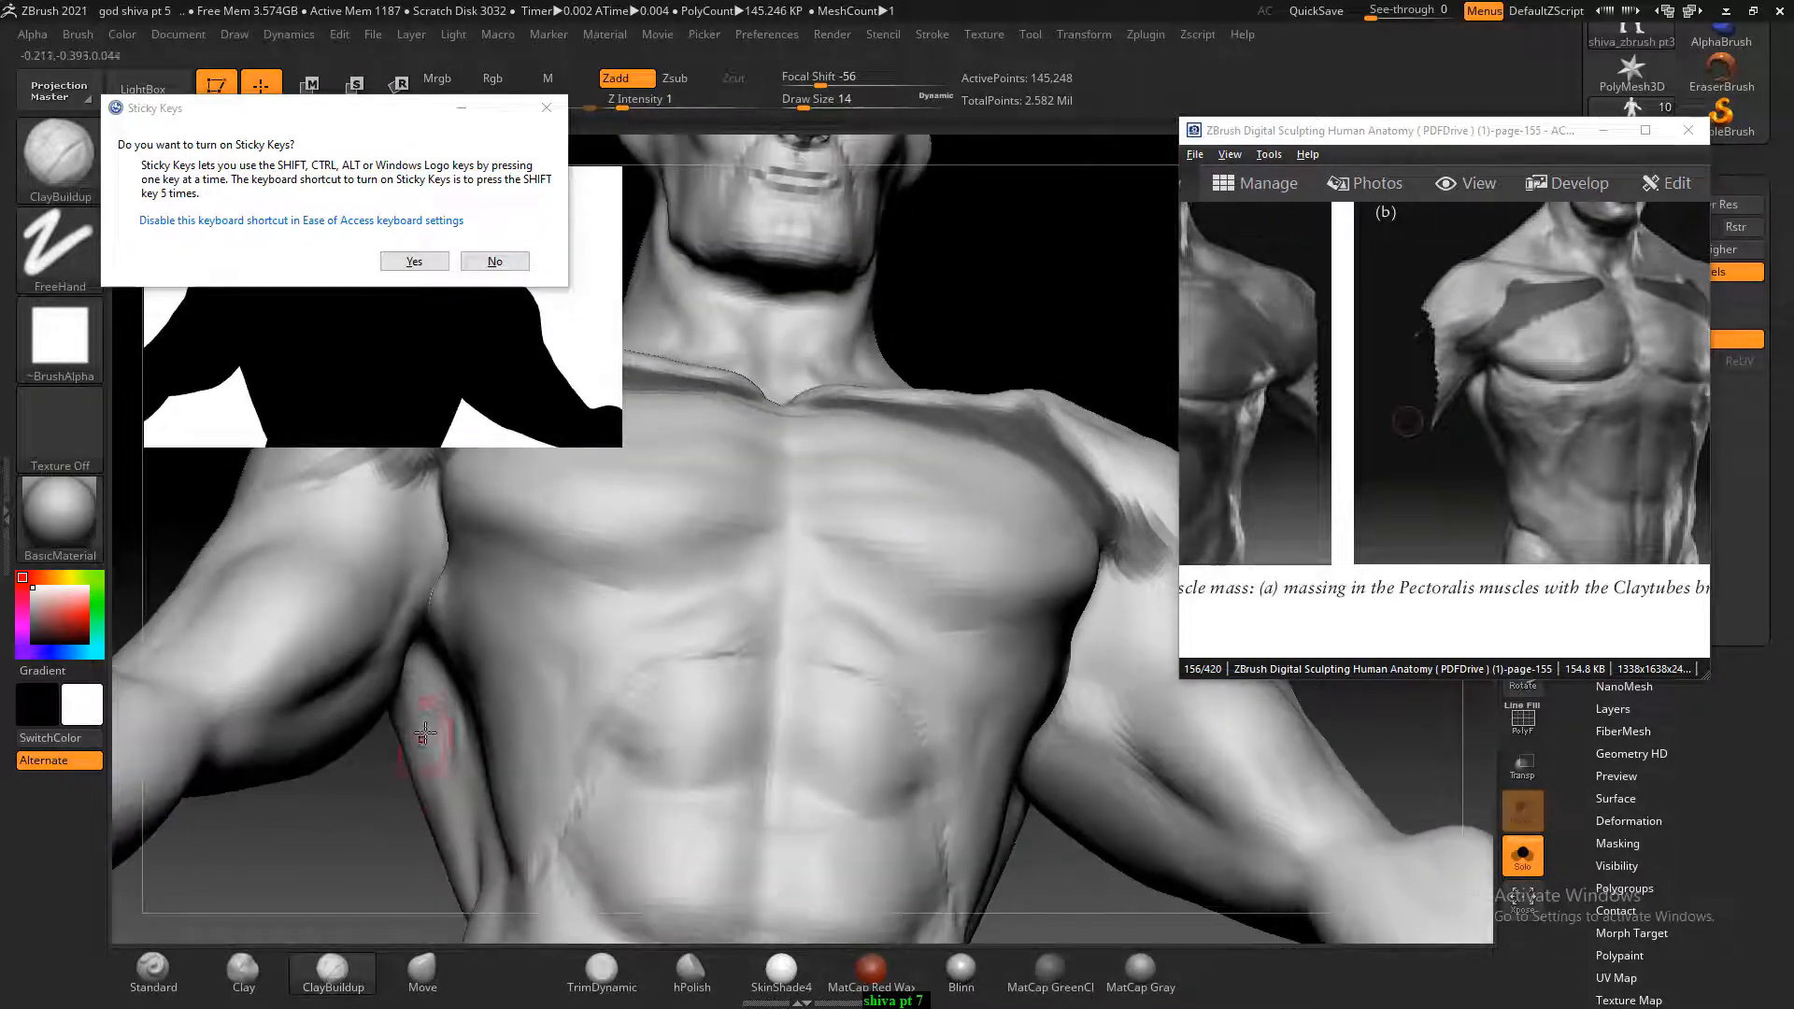
drag(401, 831, 461, 832)
Examine the full figure's proportions, then the abdomen and waist from several angles, and compare them with the reference torso.
key(f)
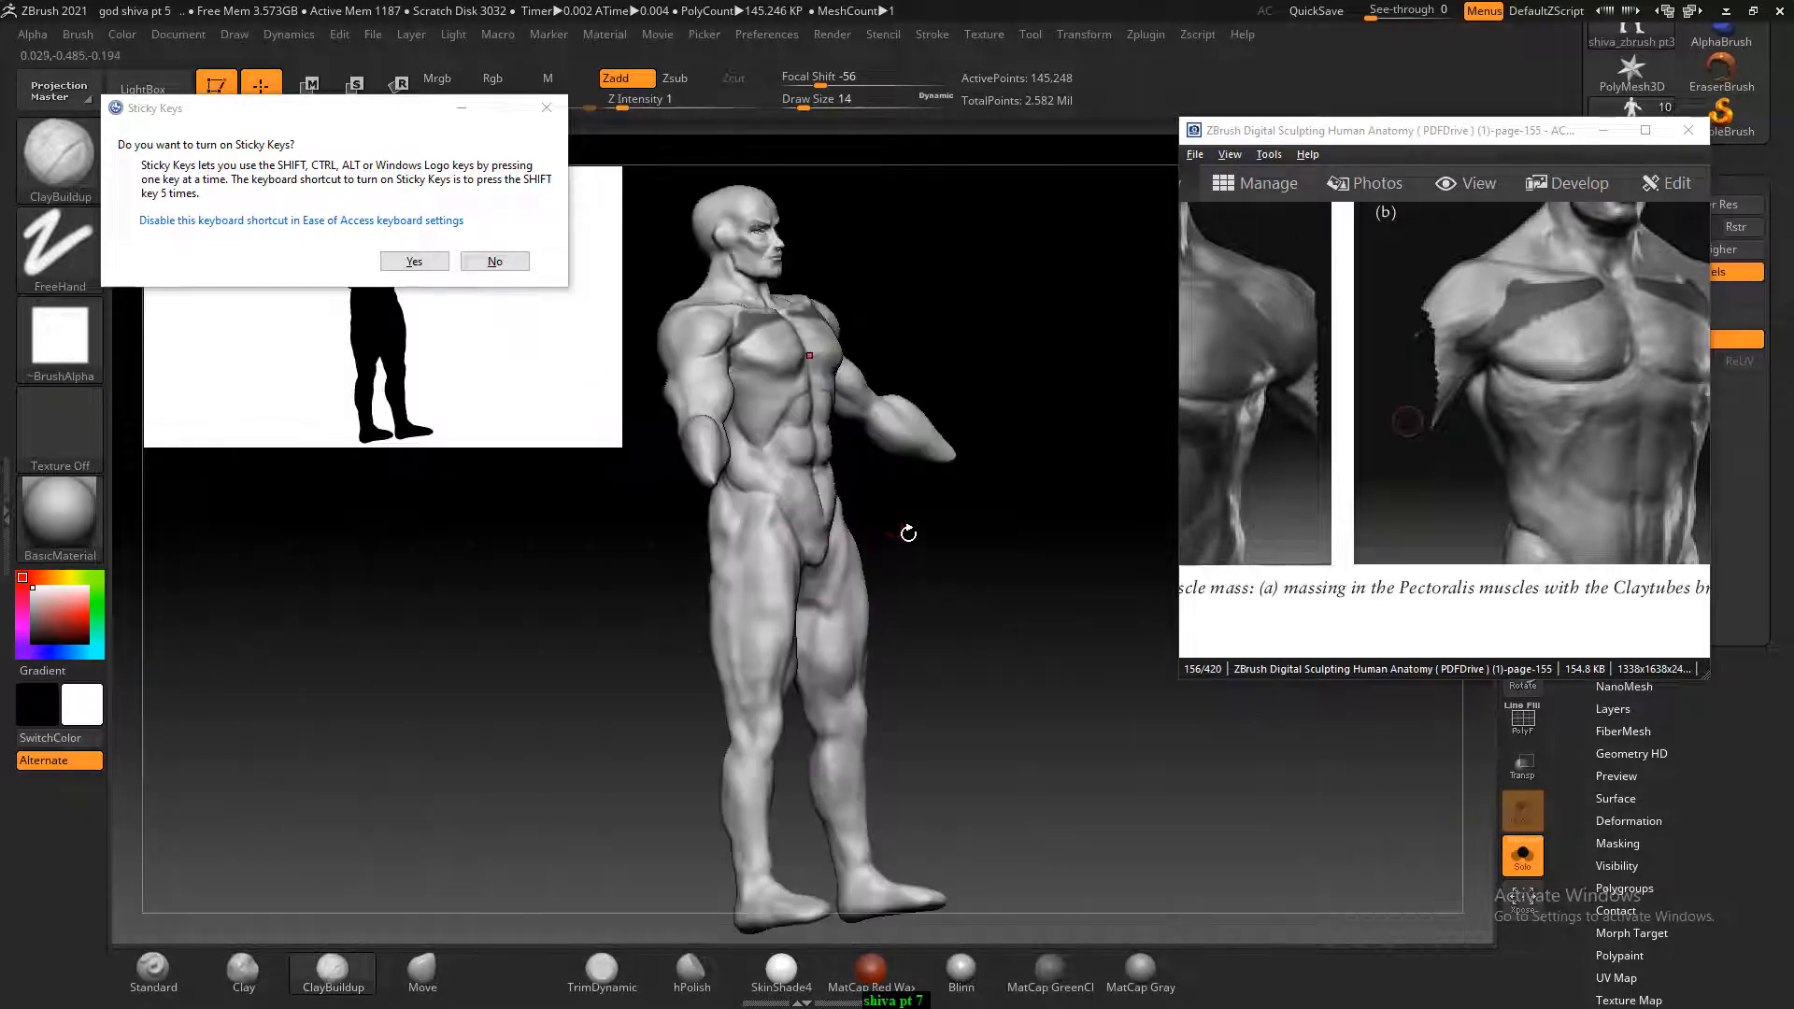
right_drag(962, 519, 977, 785)
right_drag(541, 683, 580, 743)
ctrl+right_drag(580, 743, 580, 785)
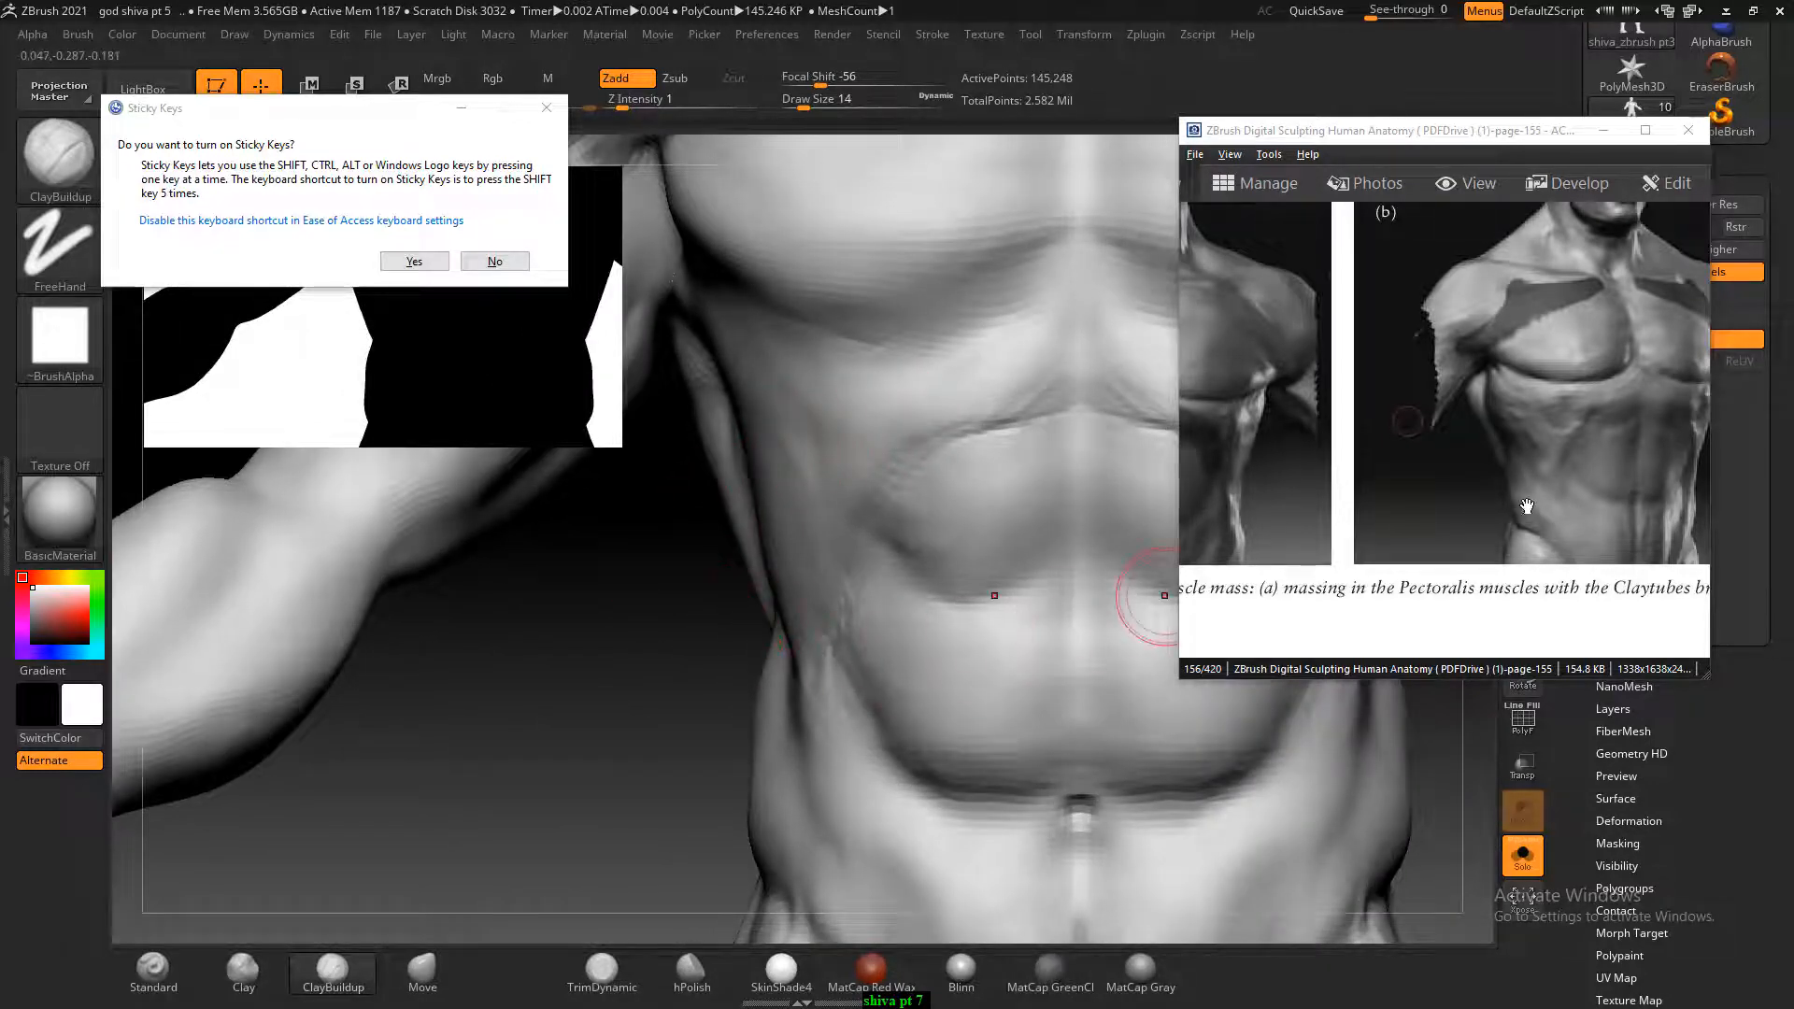
drag(1523, 505, 1525, 383)
mouse_move(724, 774)
right_down()
mouse_move(585, 688)
mouse_move(598, 720)
right_up()
mouse_move(761, 800)
alt+right_down()
mouse_move(496, 647)
mouse_move(559, 651)
alt+right_up()
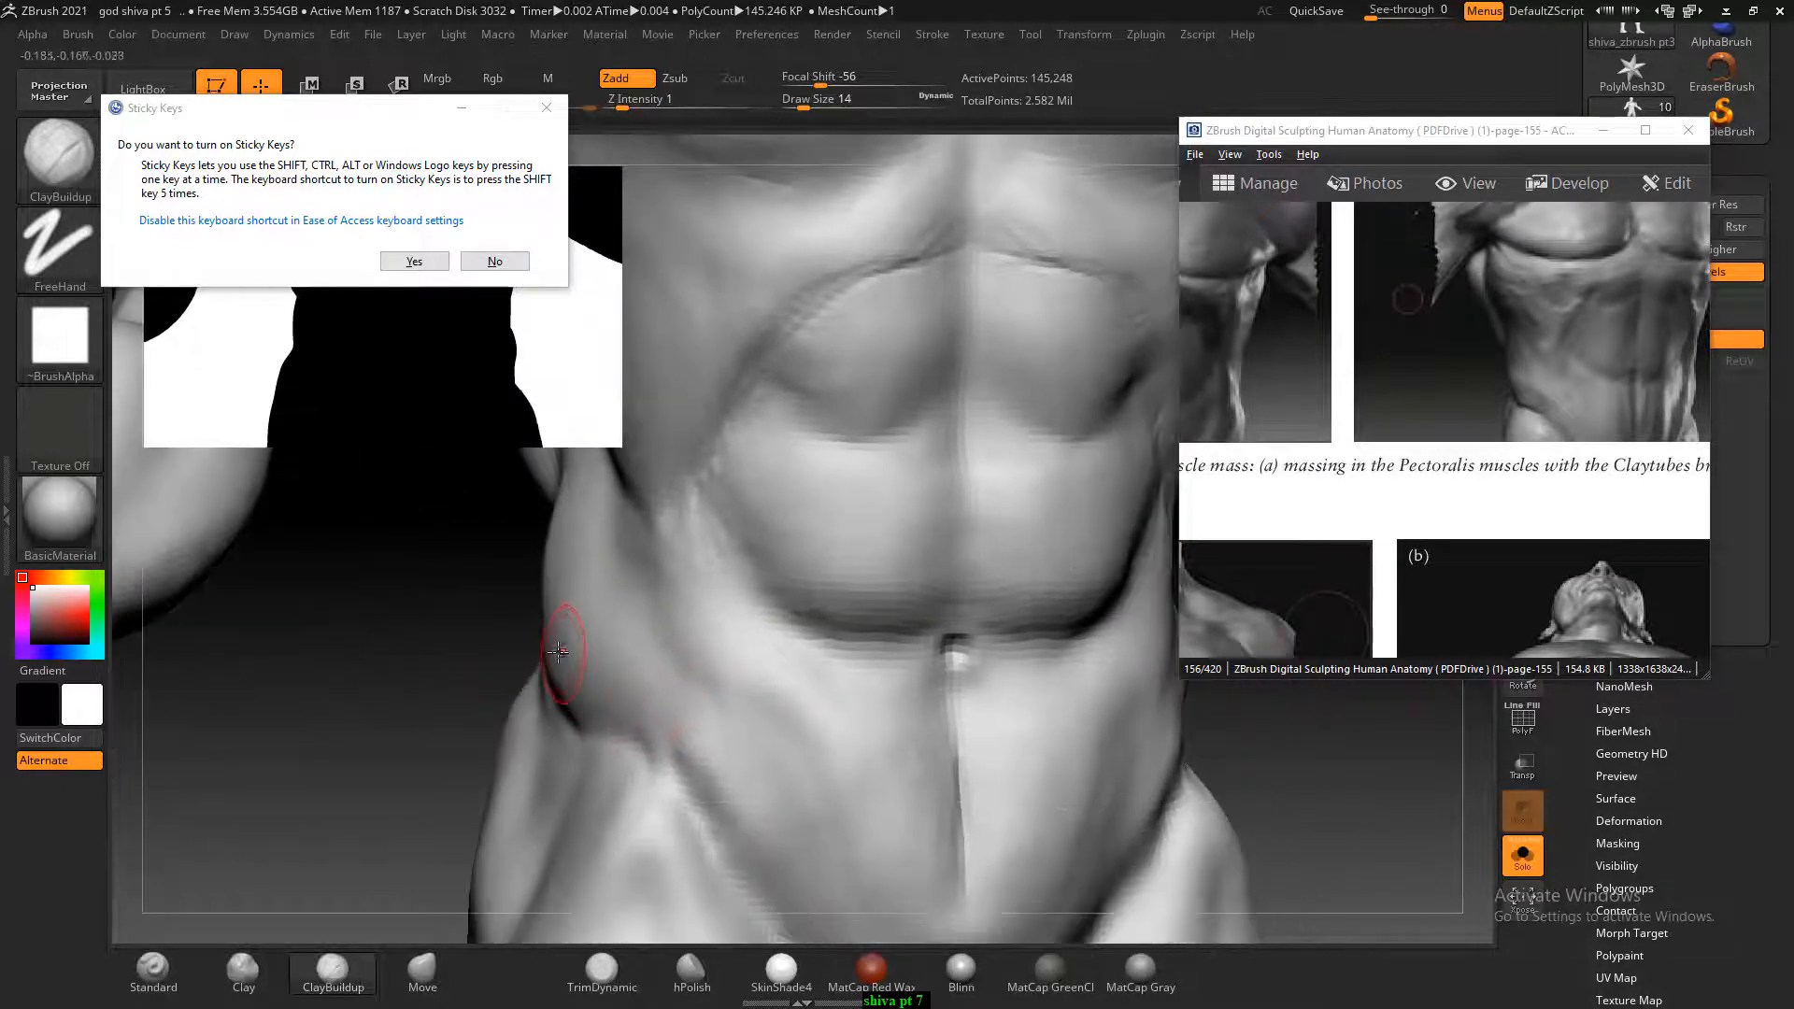
right_drag(415, 738, 531, 651)
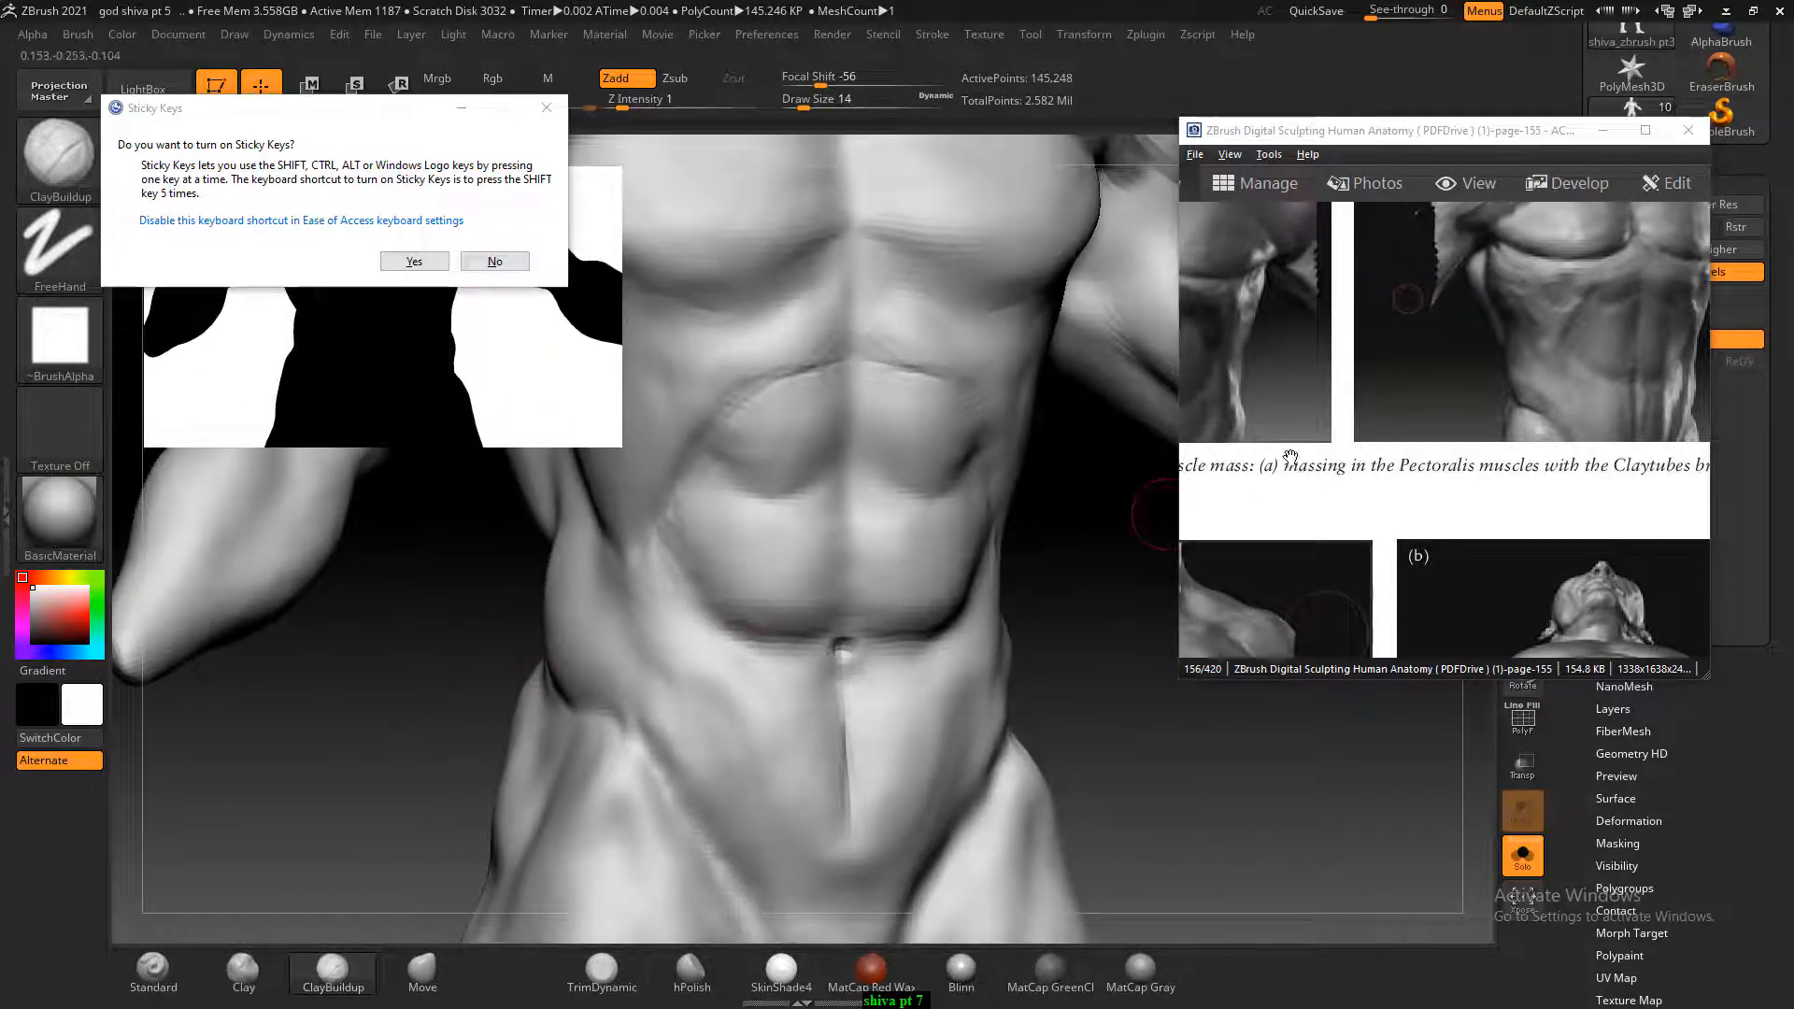
Study the front-view torso under Figure 4.17, then open the Abdominal Muscles page and enlarge its red-highlighted torso.
scroll(1345, 371, down, 3)
click(1439, 347)
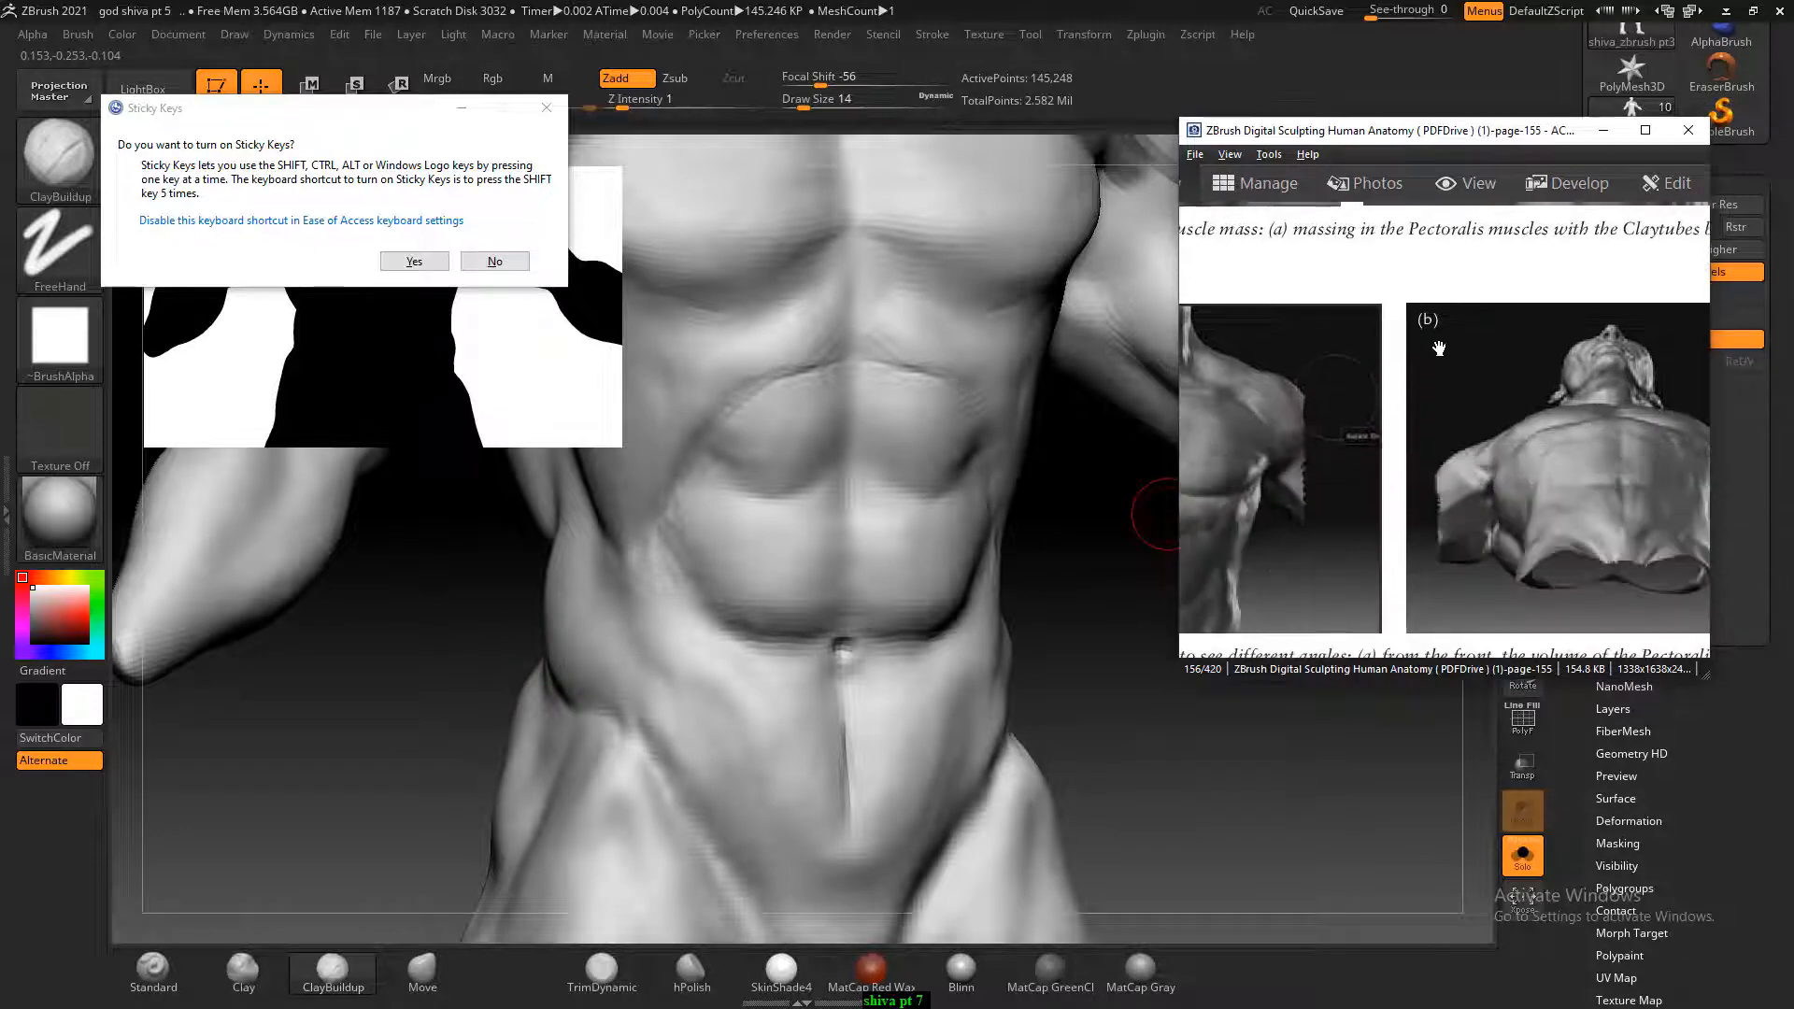
drag(1373, 405, 1448, 410)
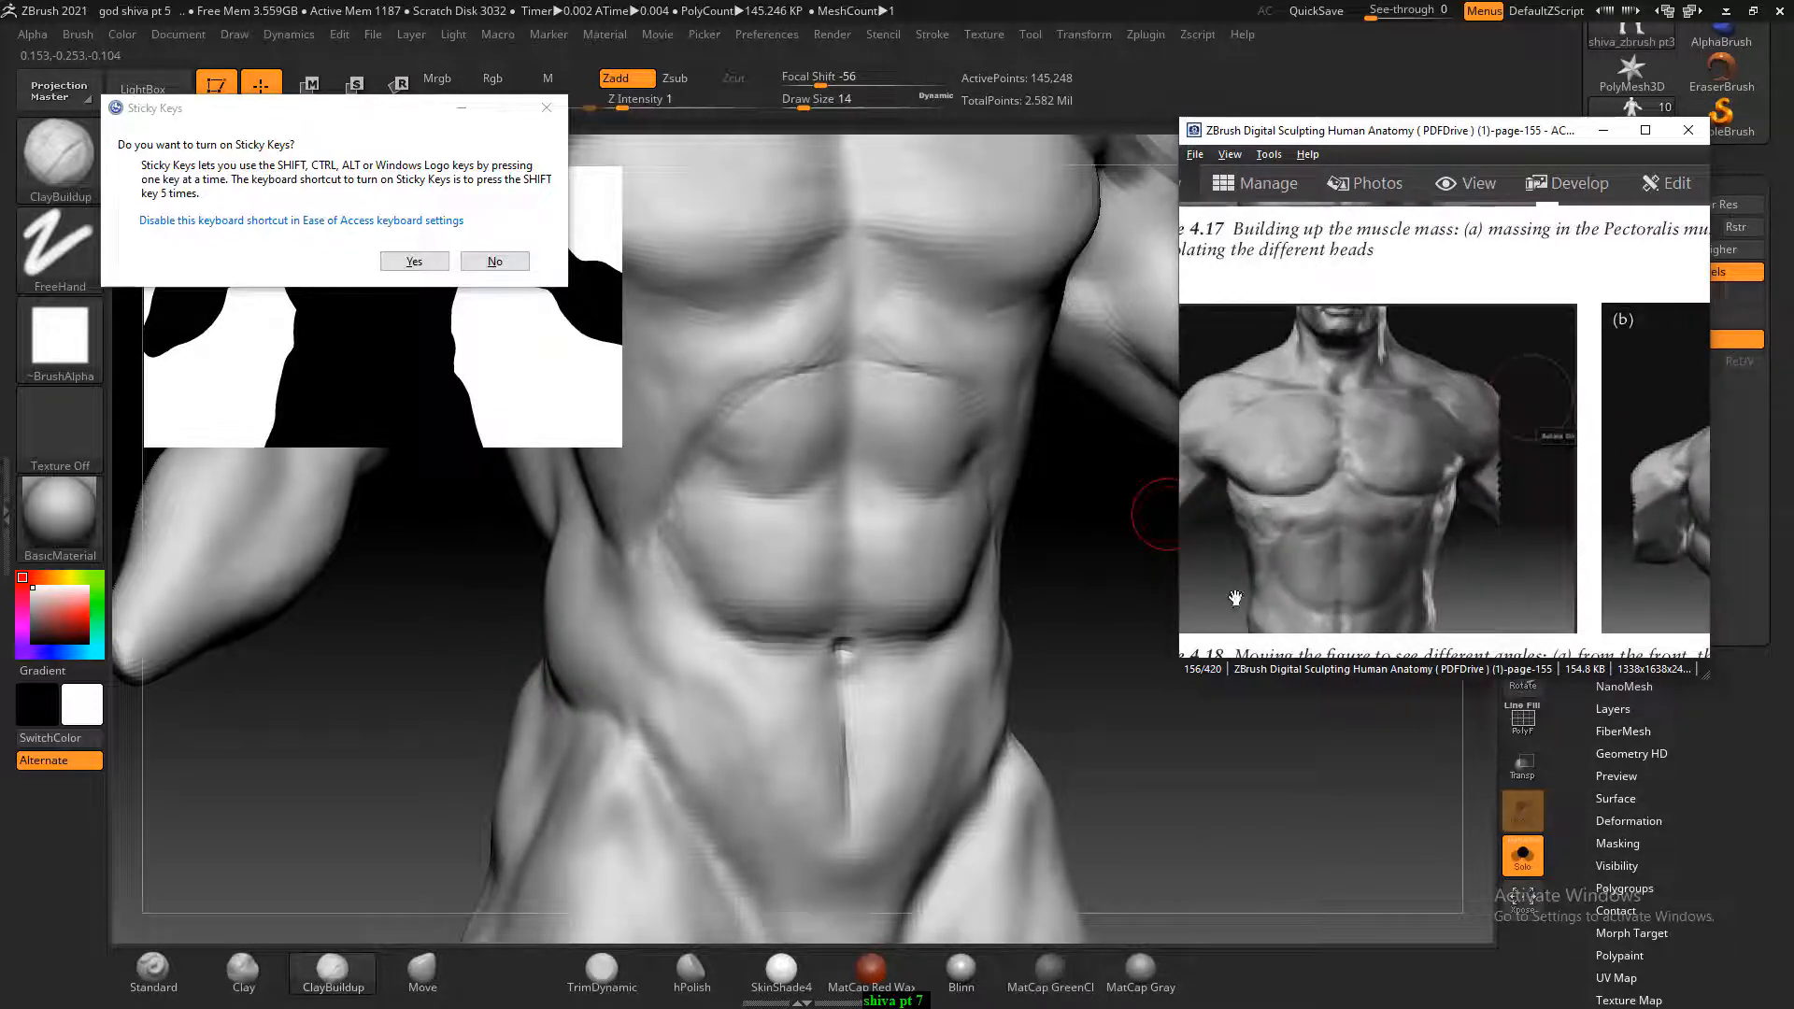
right_drag(1148, 781, 1232, 934)
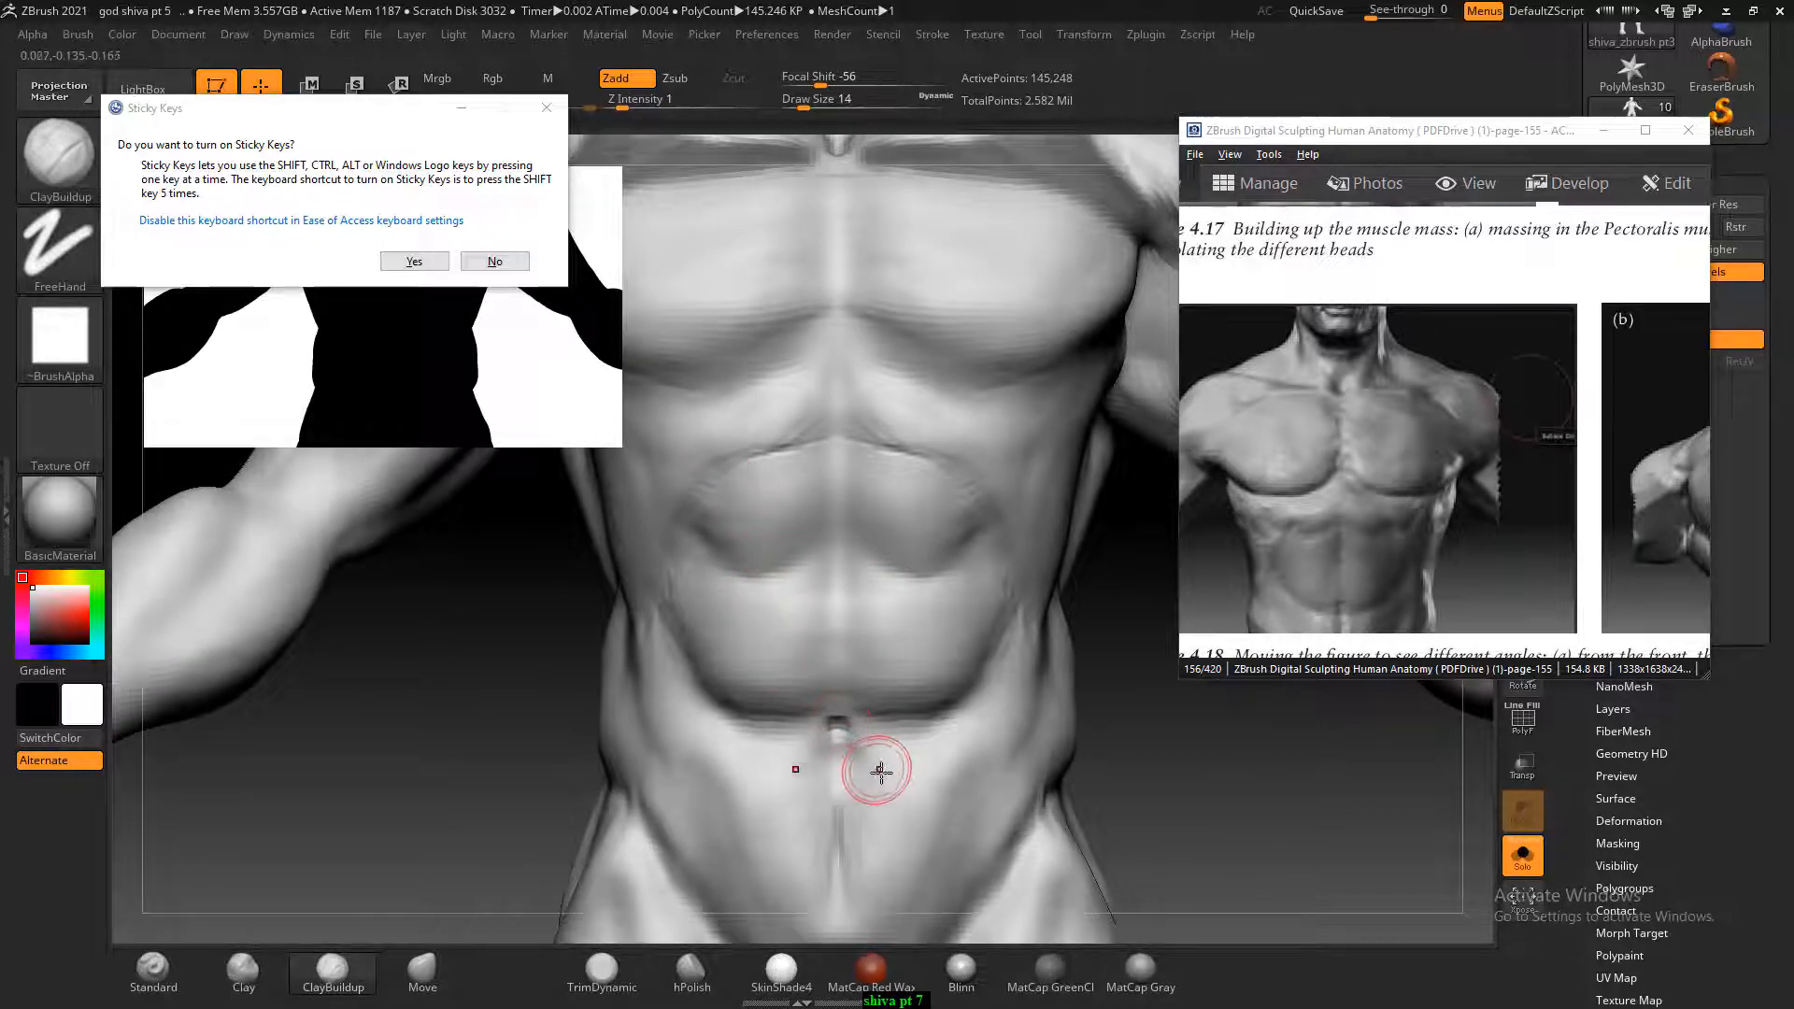
alt+right_drag(1158, 827, 1181, 835)
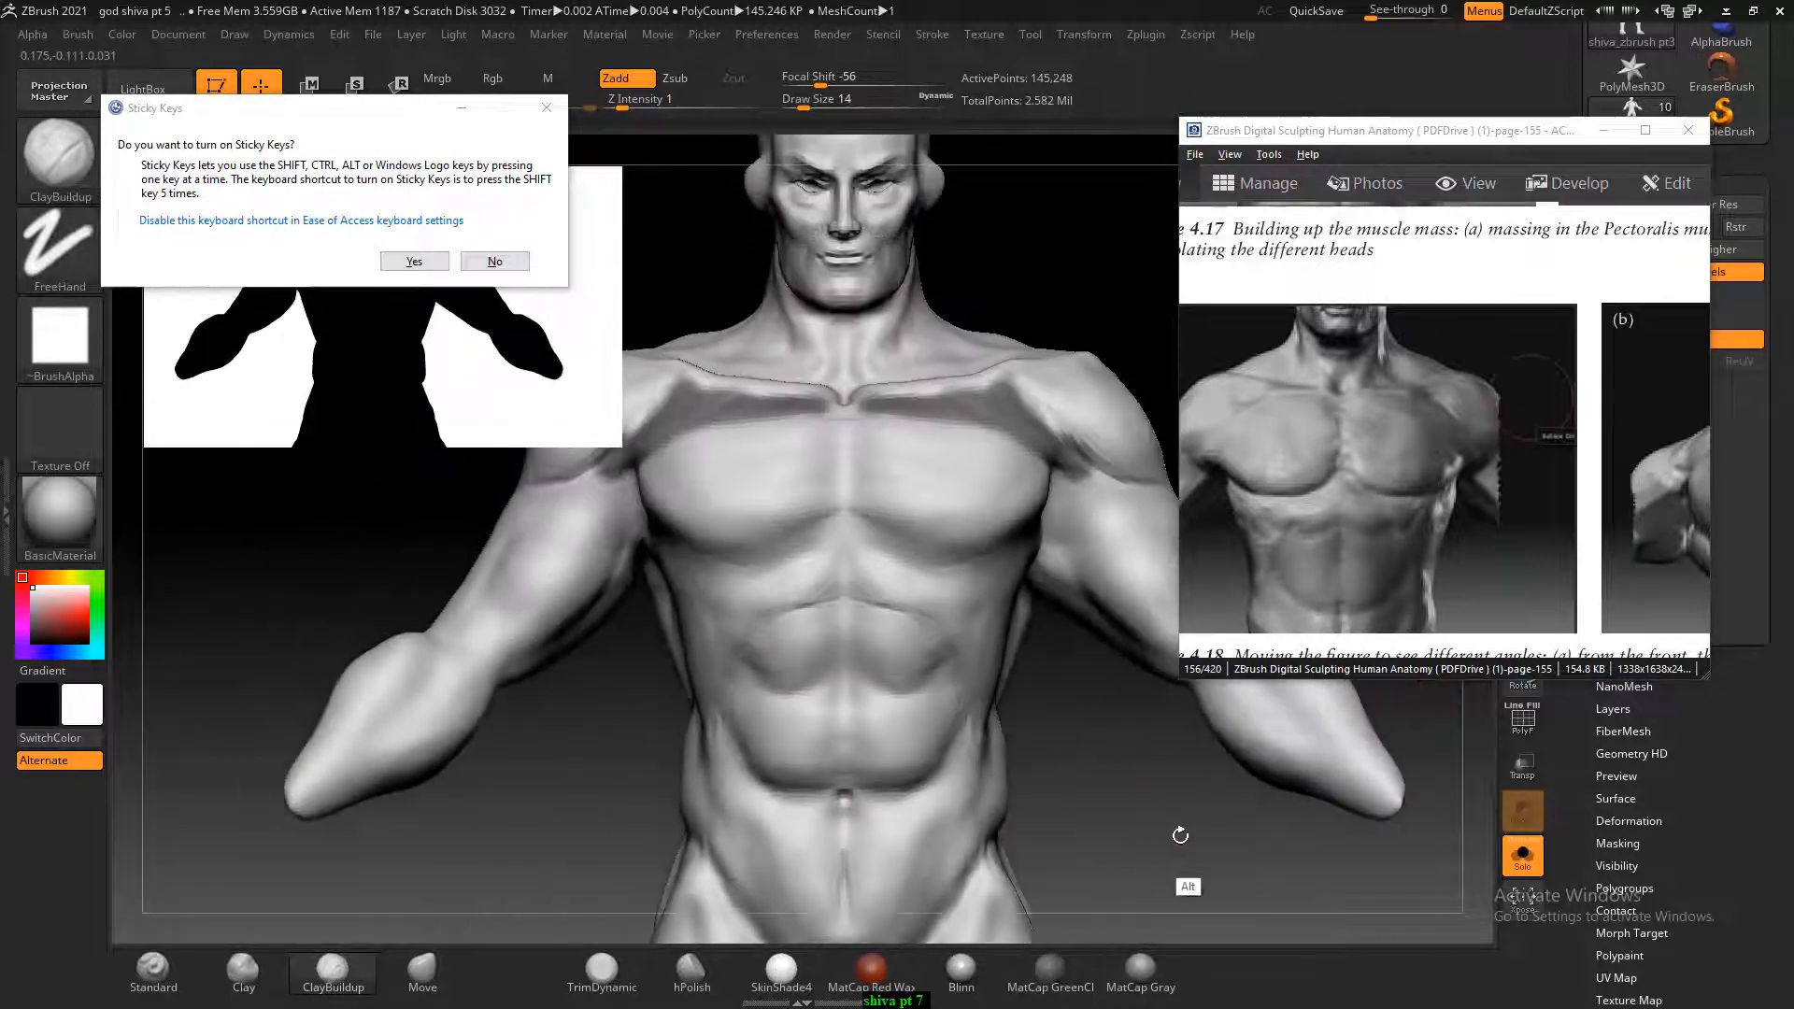
drag(1354, 441, 1496, 441)
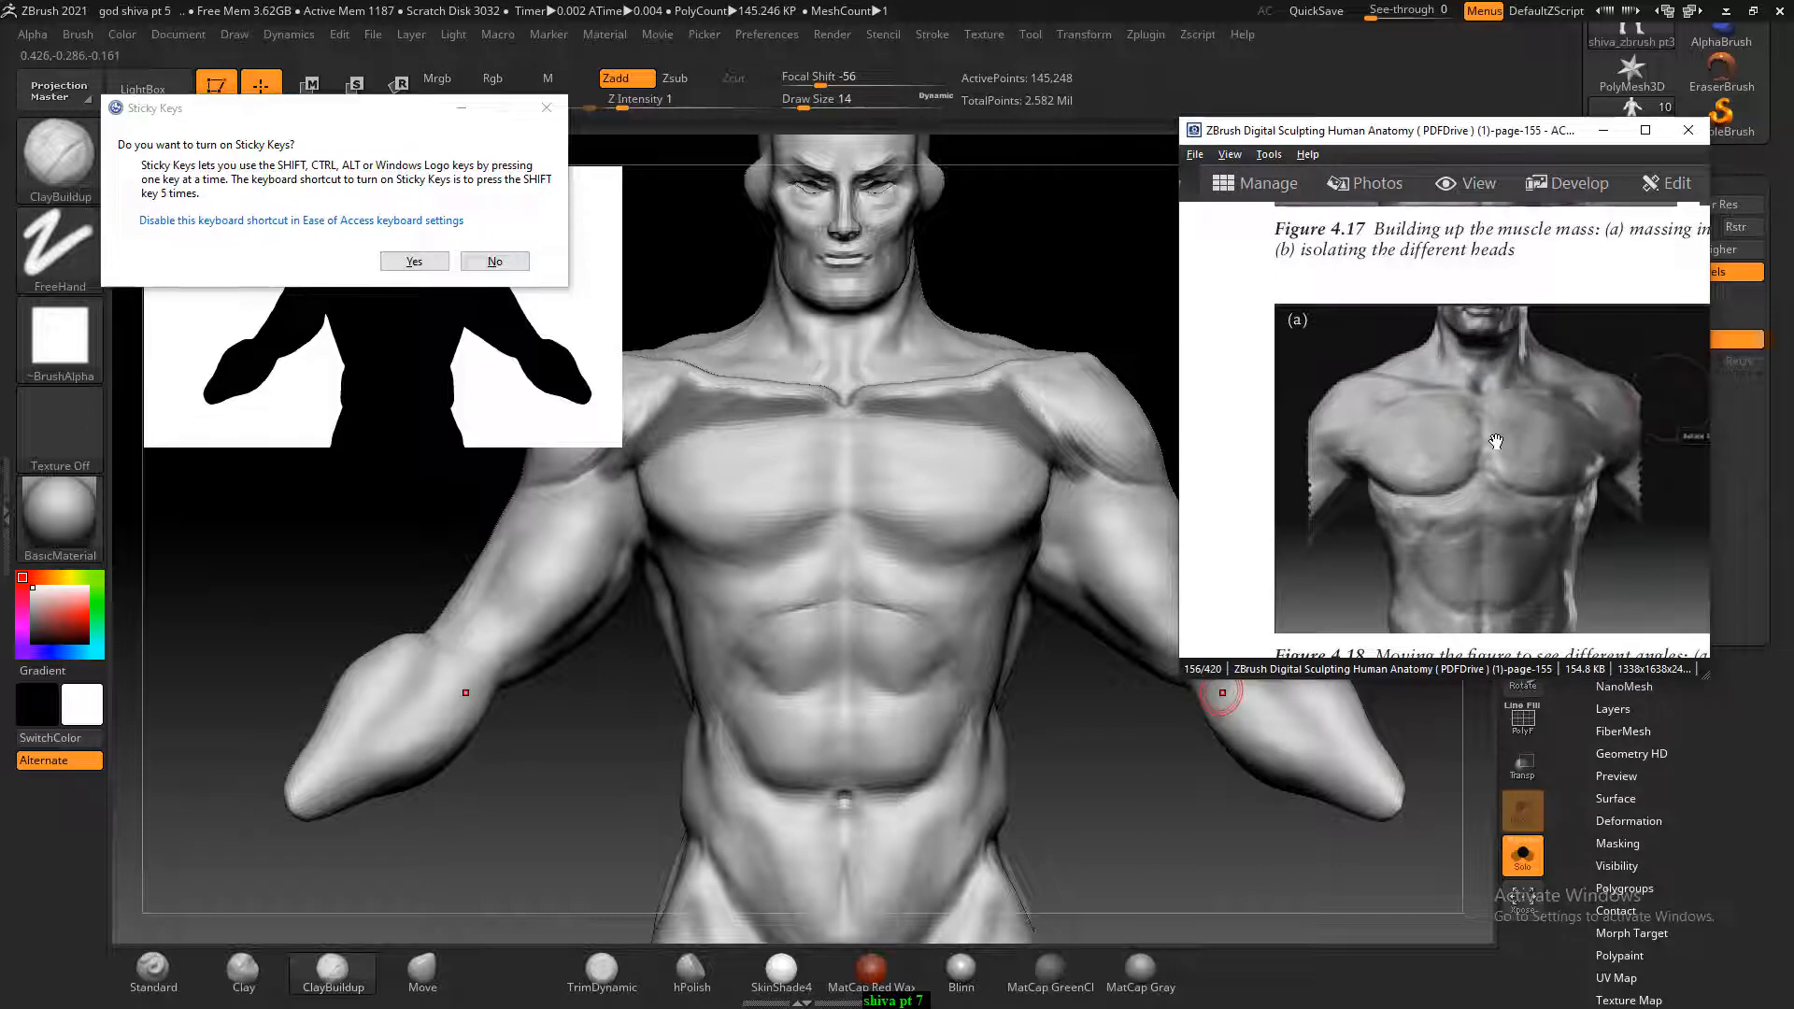
scroll(1495, 436, down, 1)
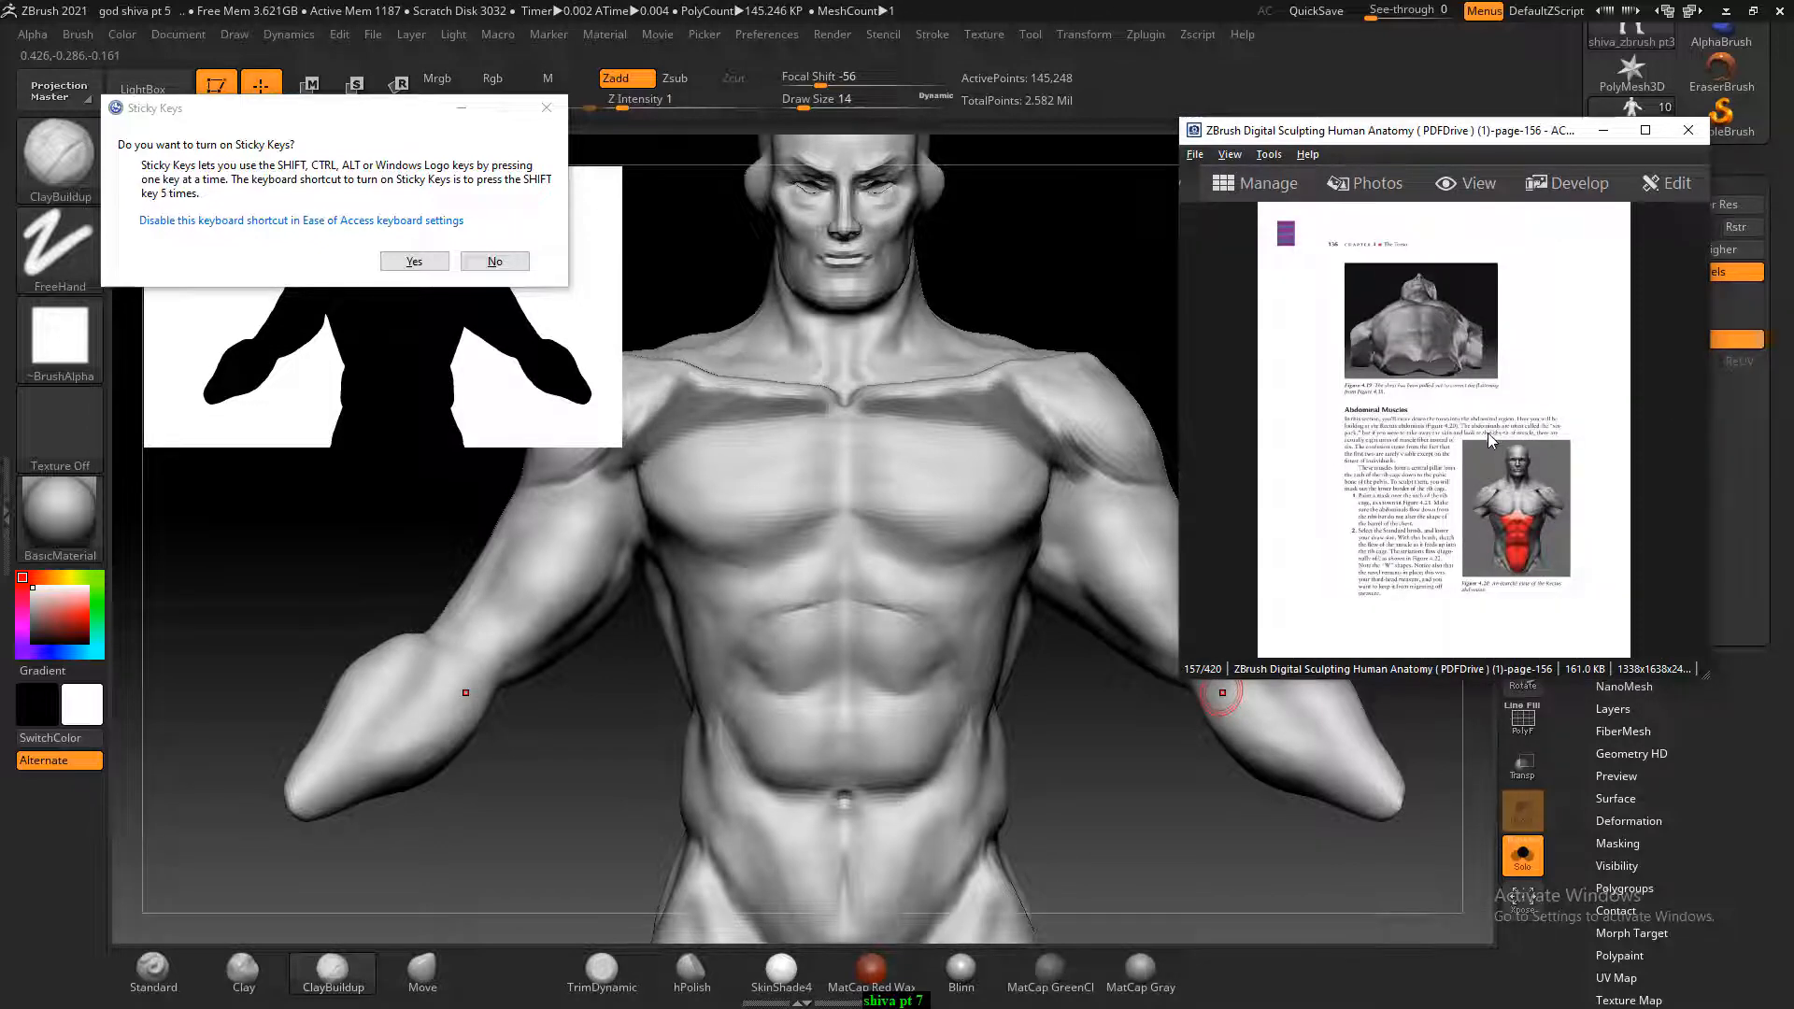
ctrl+scroll(1489, 434, up, 4)
drag(1551, 635, 1502, 408)
ctrl+scroll(1516, 419, up, 2)
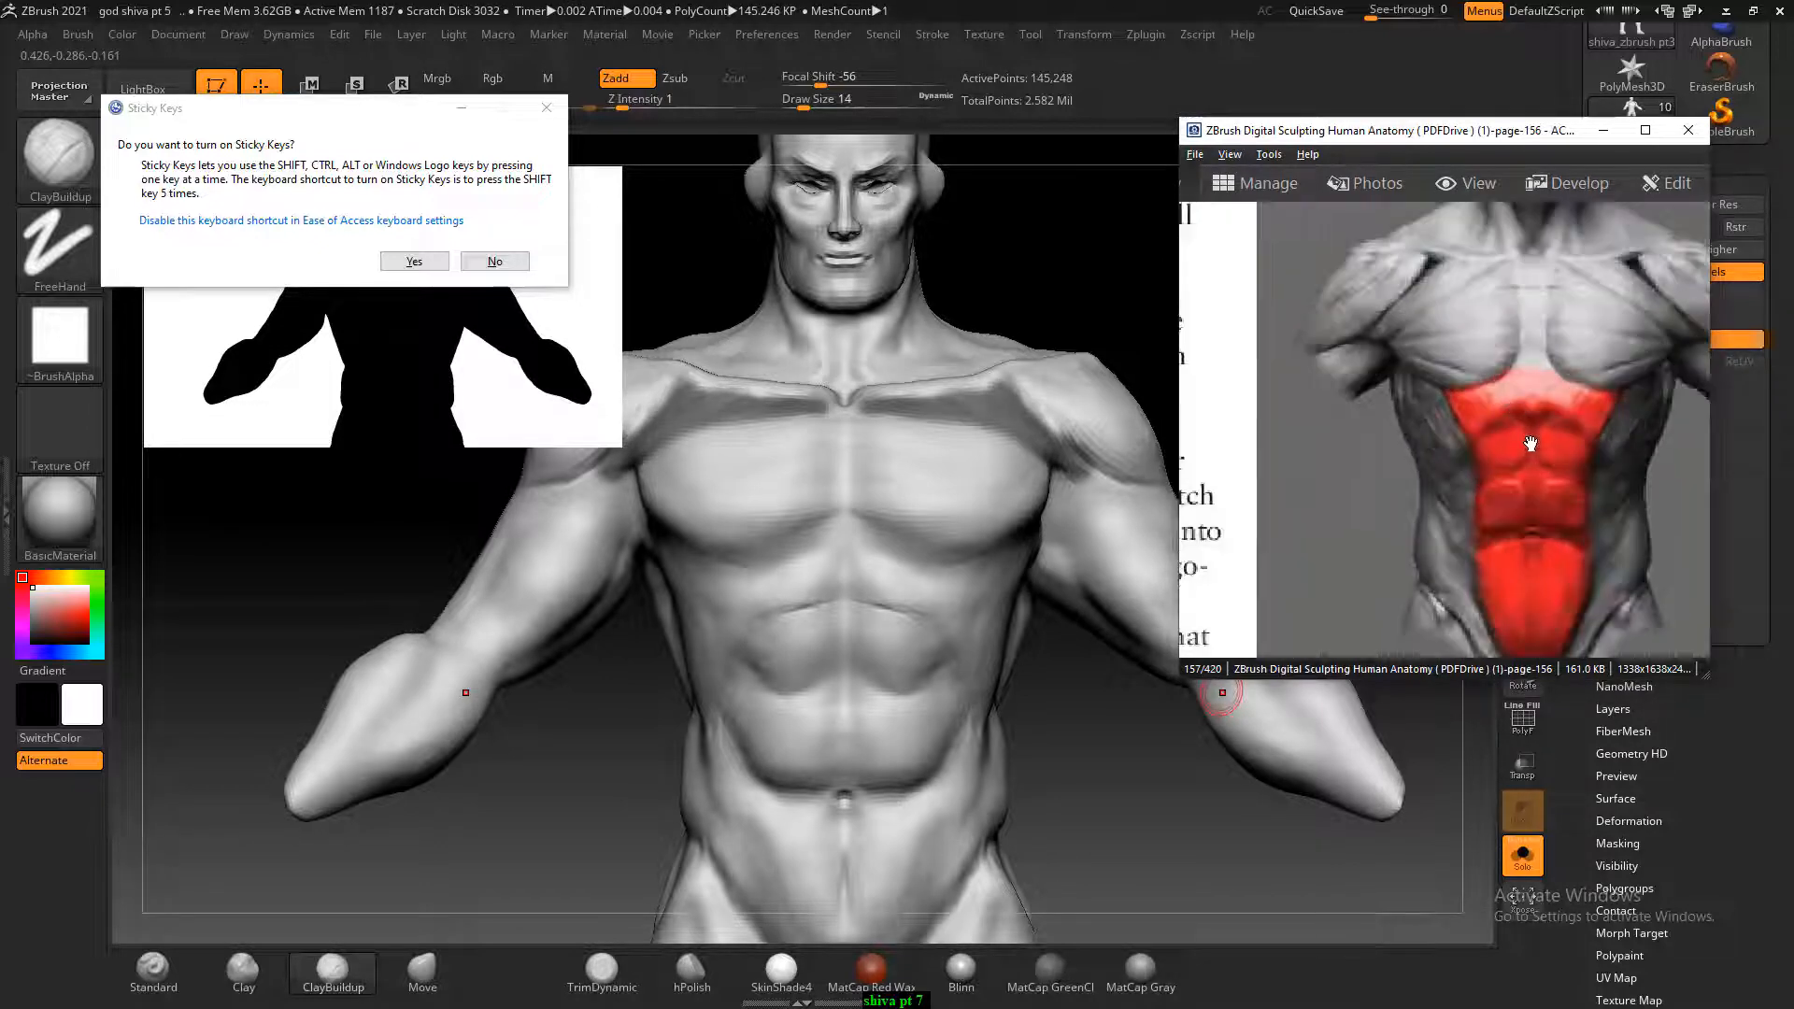
Refine and smooth the lower edge of the abdominal block above the navel at draw size 14.
mouse_move(1039, 772)
mouse_down()
mouse_move(1066, 701)
mouse_move(1061, 813)
mouse_up()
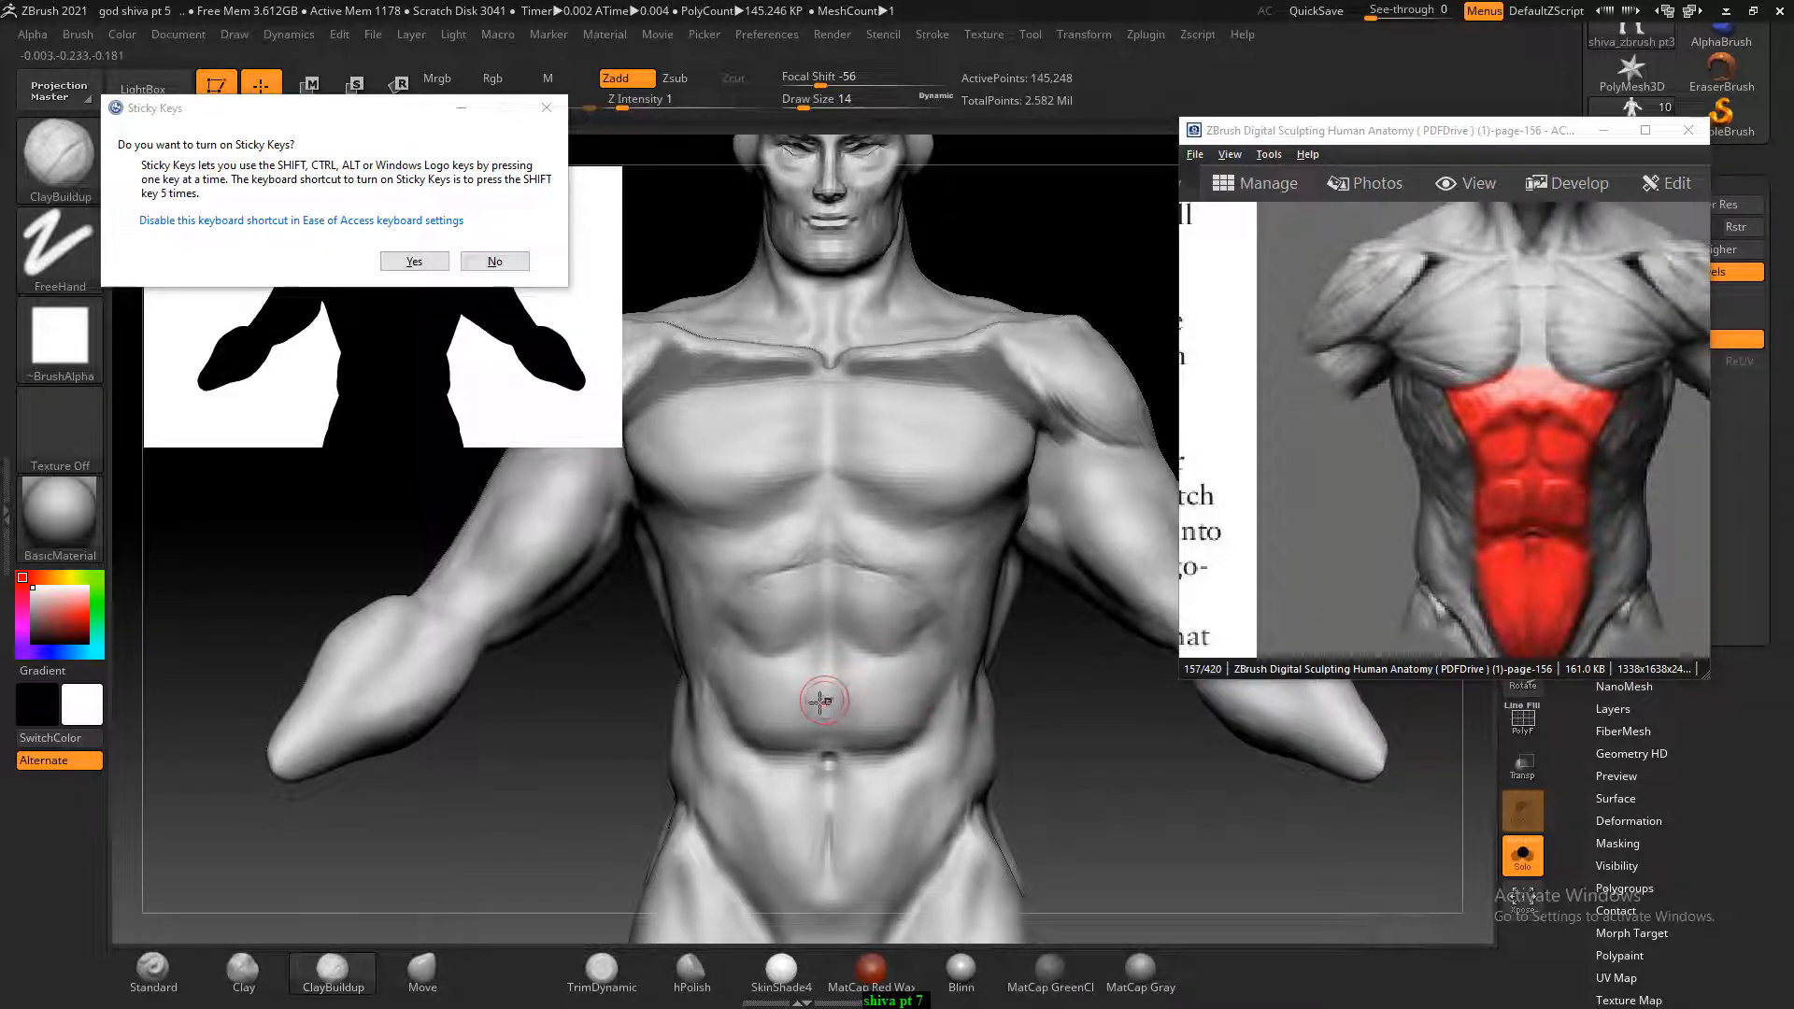
drag(1156, 791, 1142, 750)
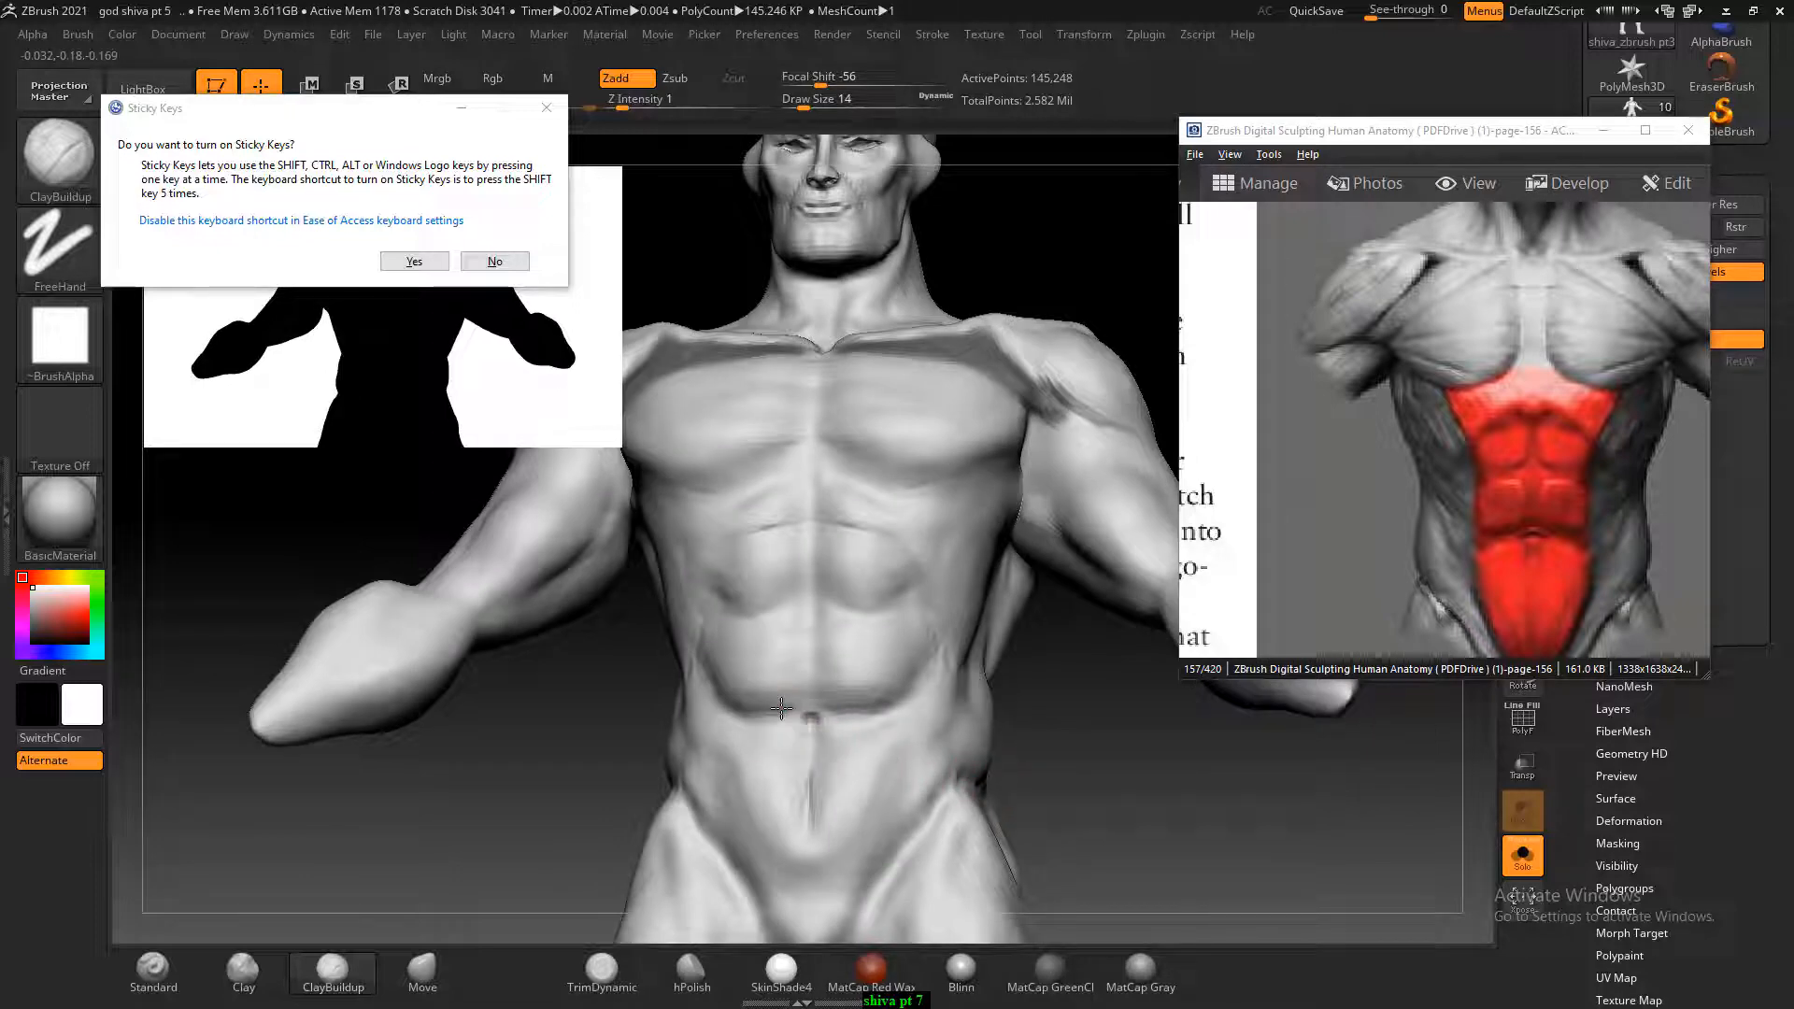
key(shift)
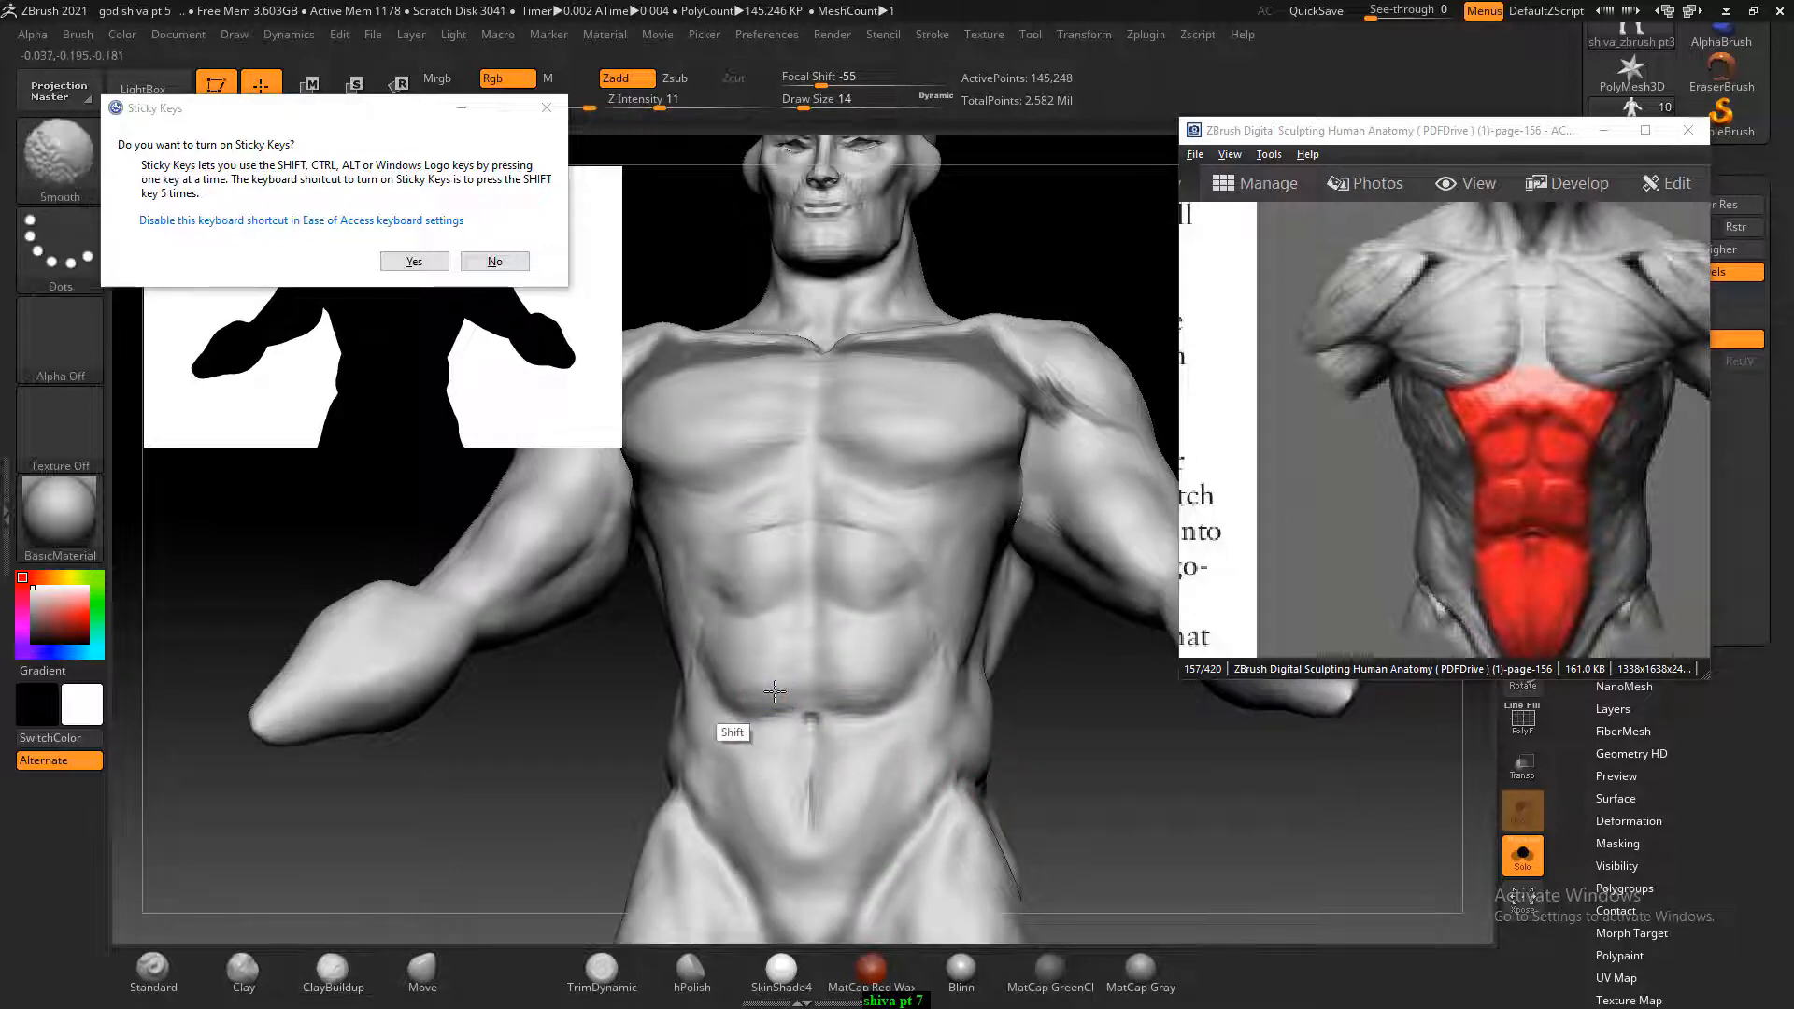
shift+drag(1179, 761, 1194, 785)
key(shift)
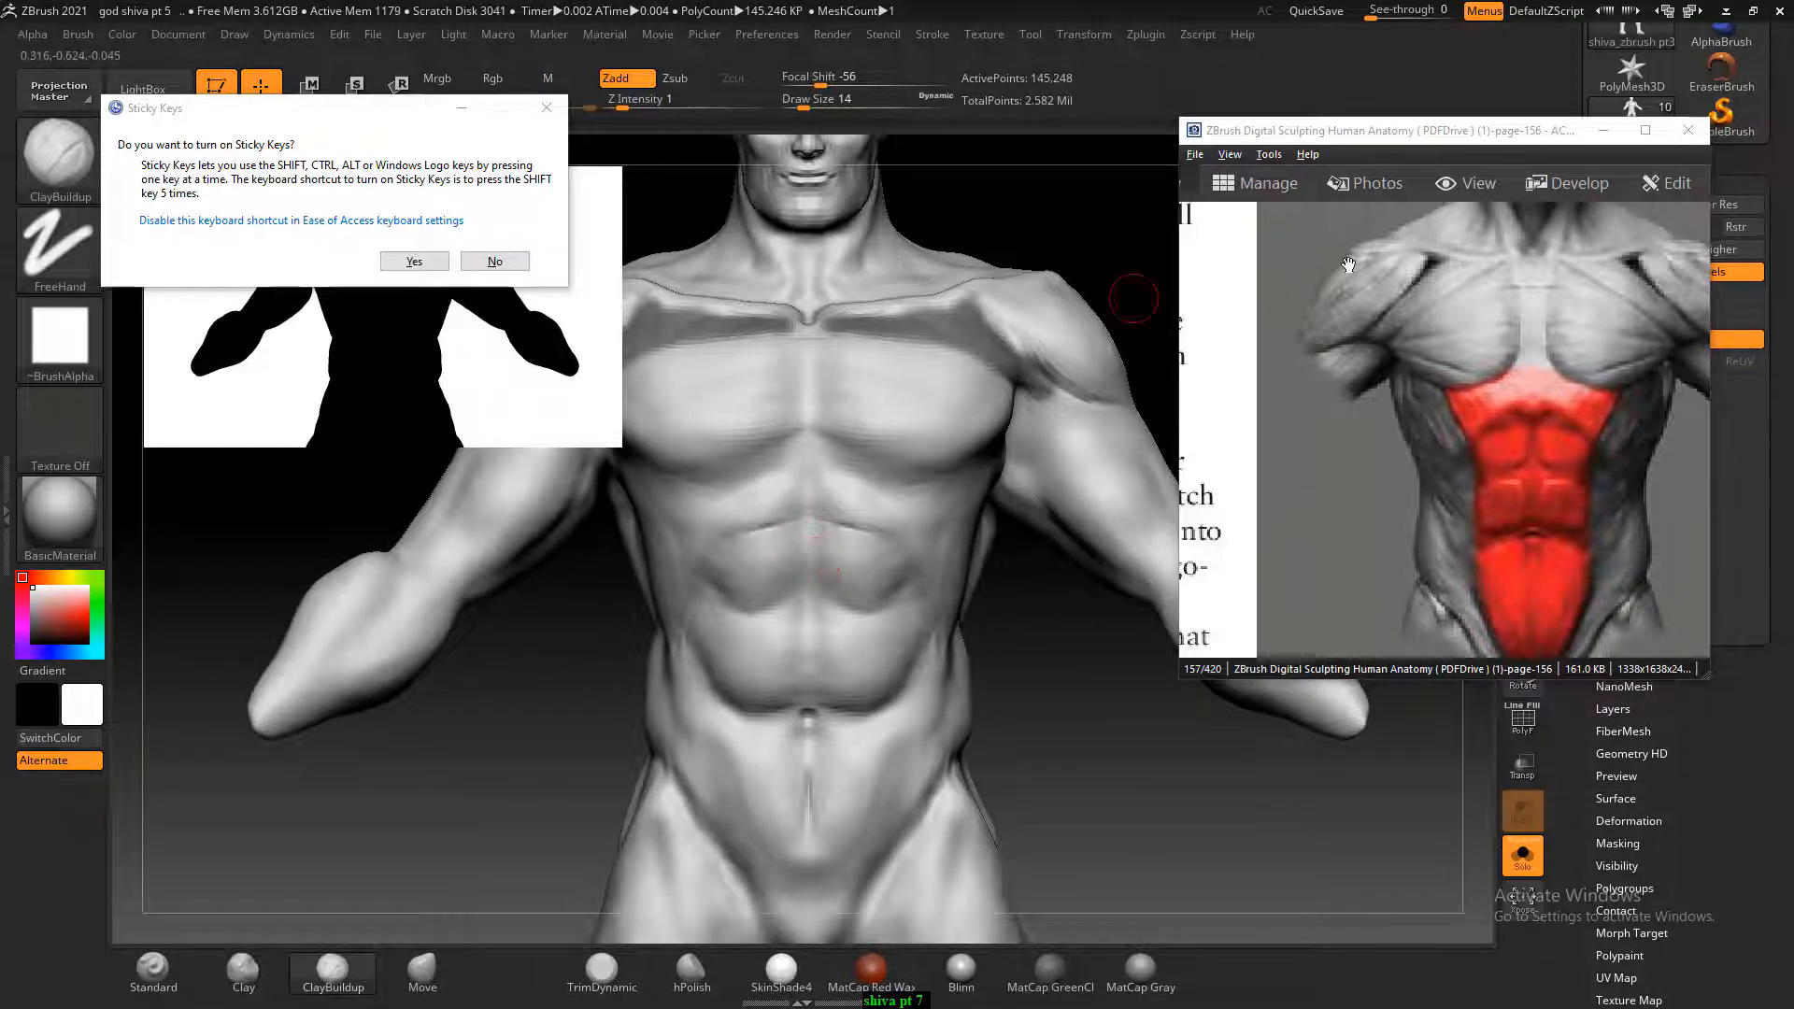
Turn to the following reference page and enlarge its rib cage border and sculpted abdomen figures for comparison.
scroll(1436, 387, down, 1)
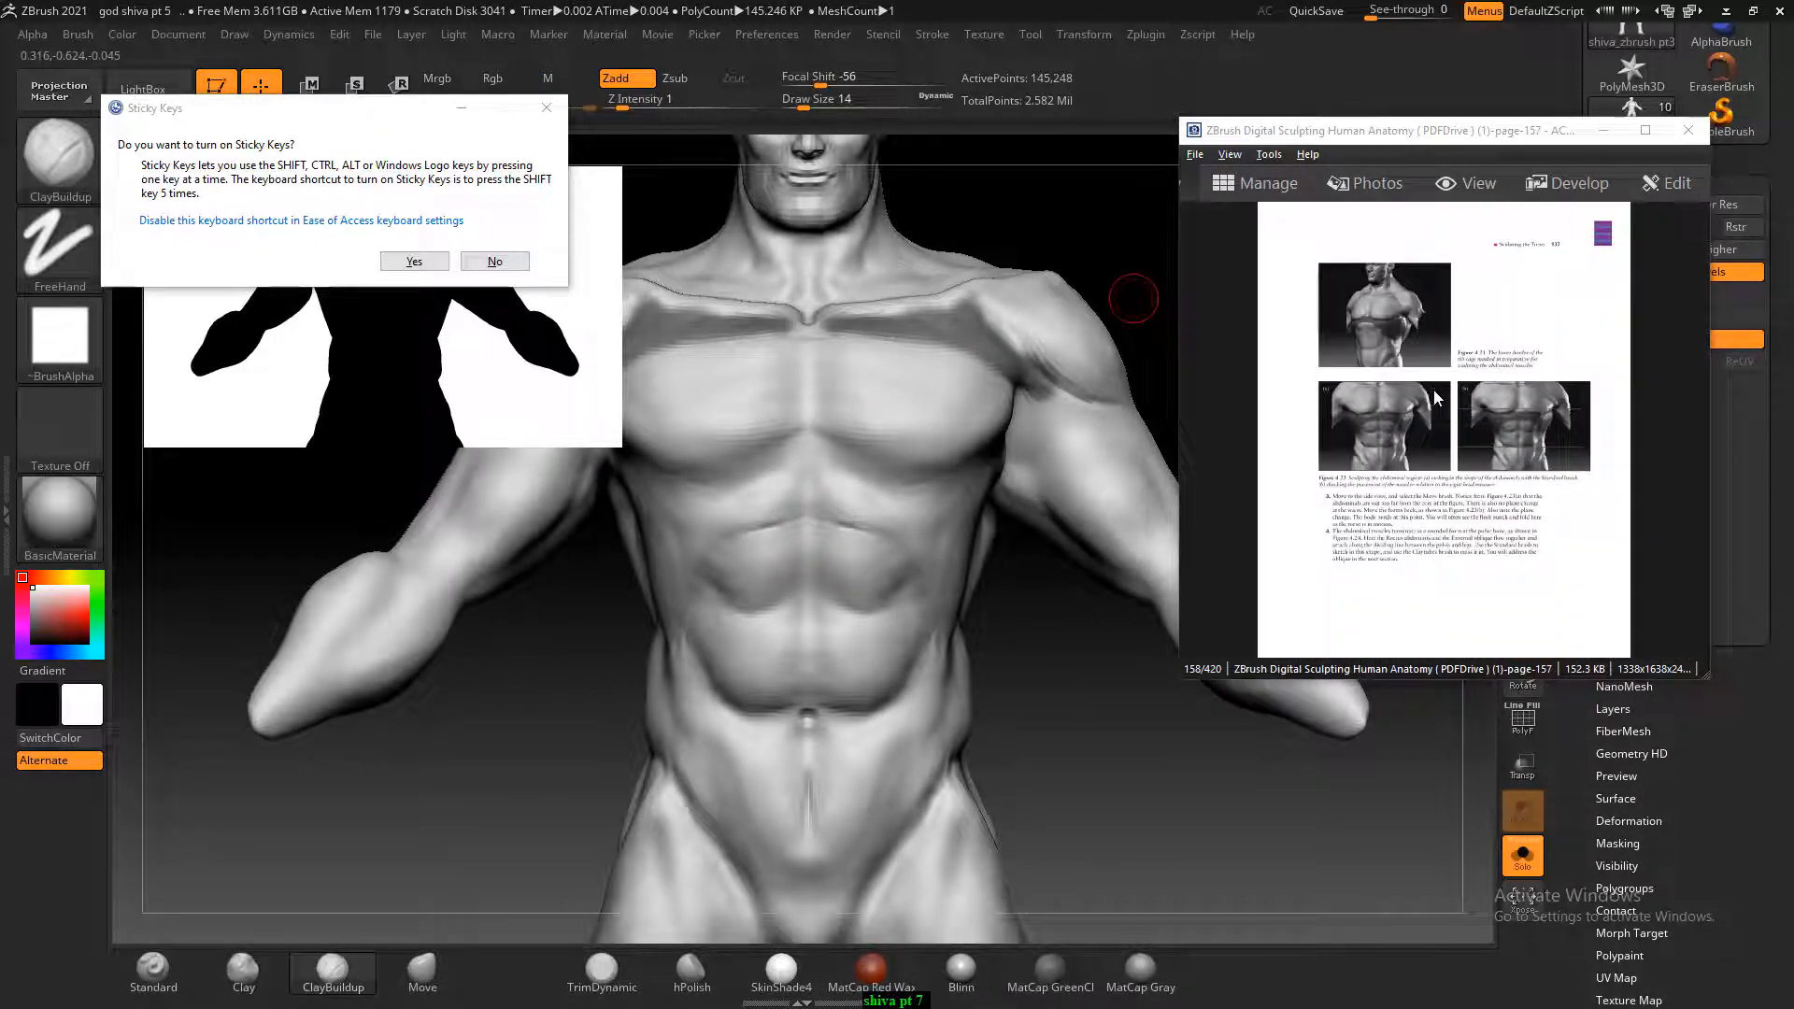
ctrl+scroll(1435, 386, up, 3)
click(1467, 410)
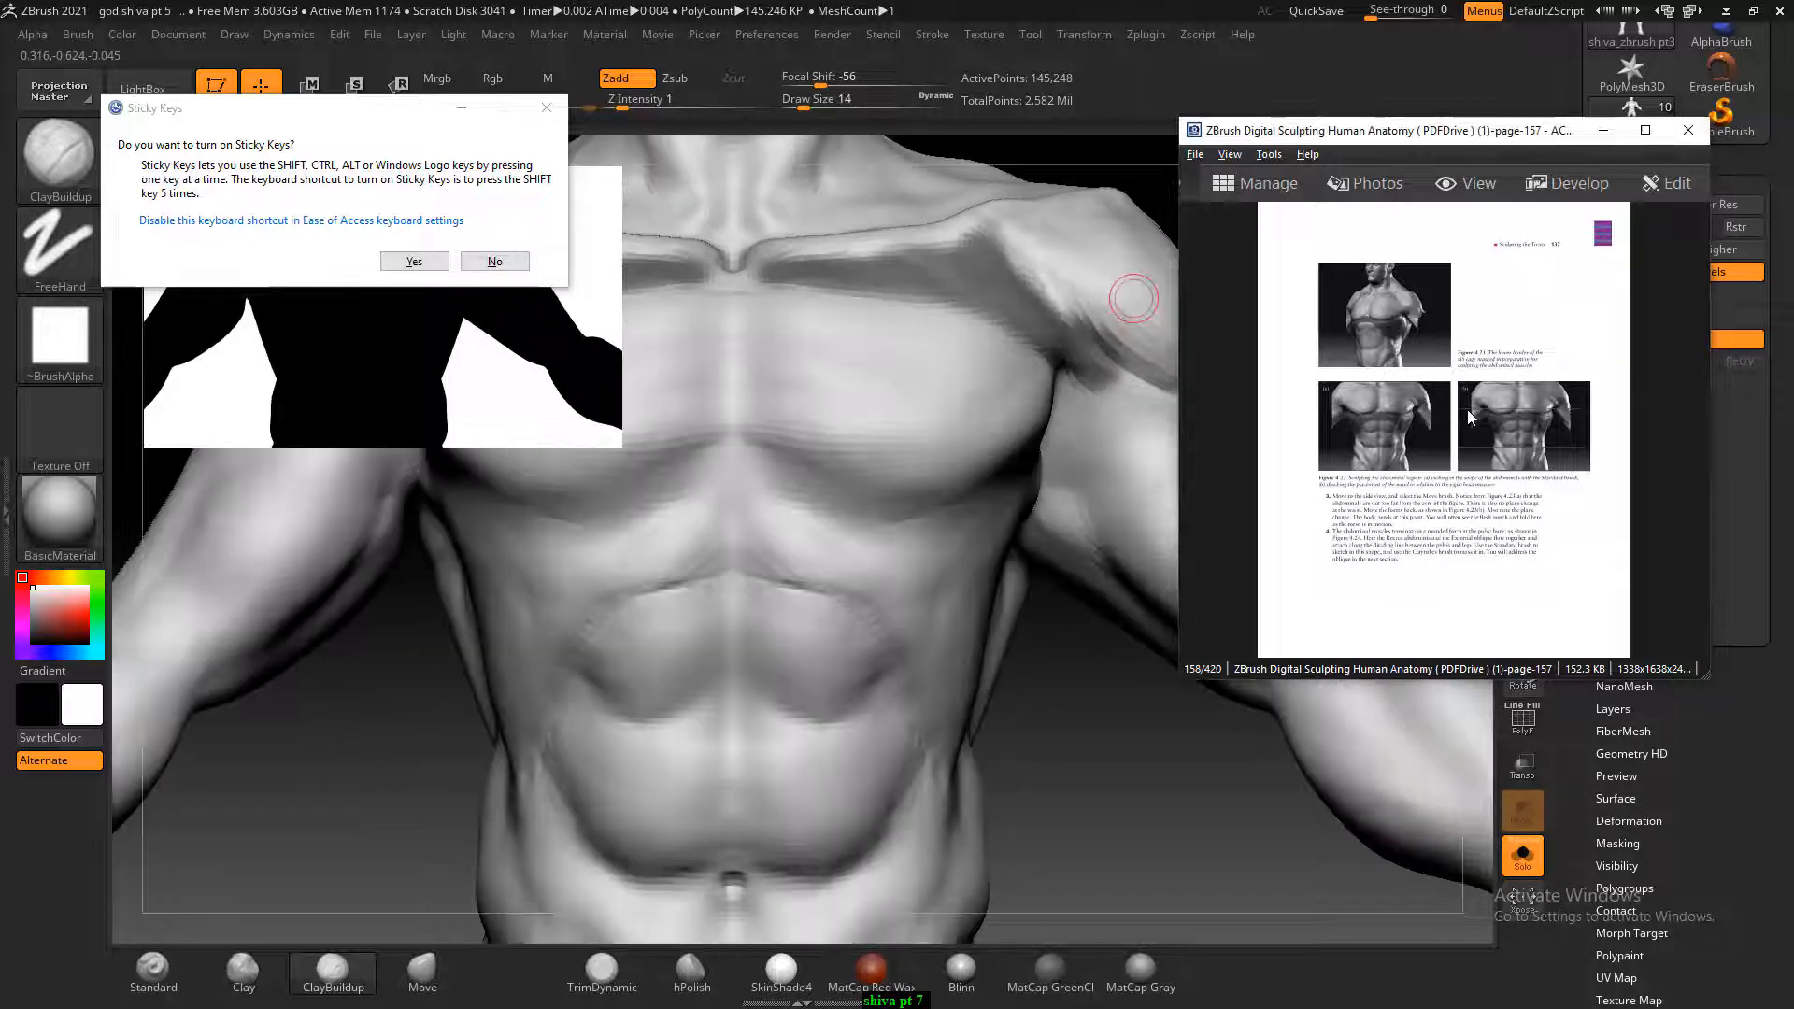
ctrl+scroll(1466, 409, up, 4)
drag(1401, 460, 1479, 565)
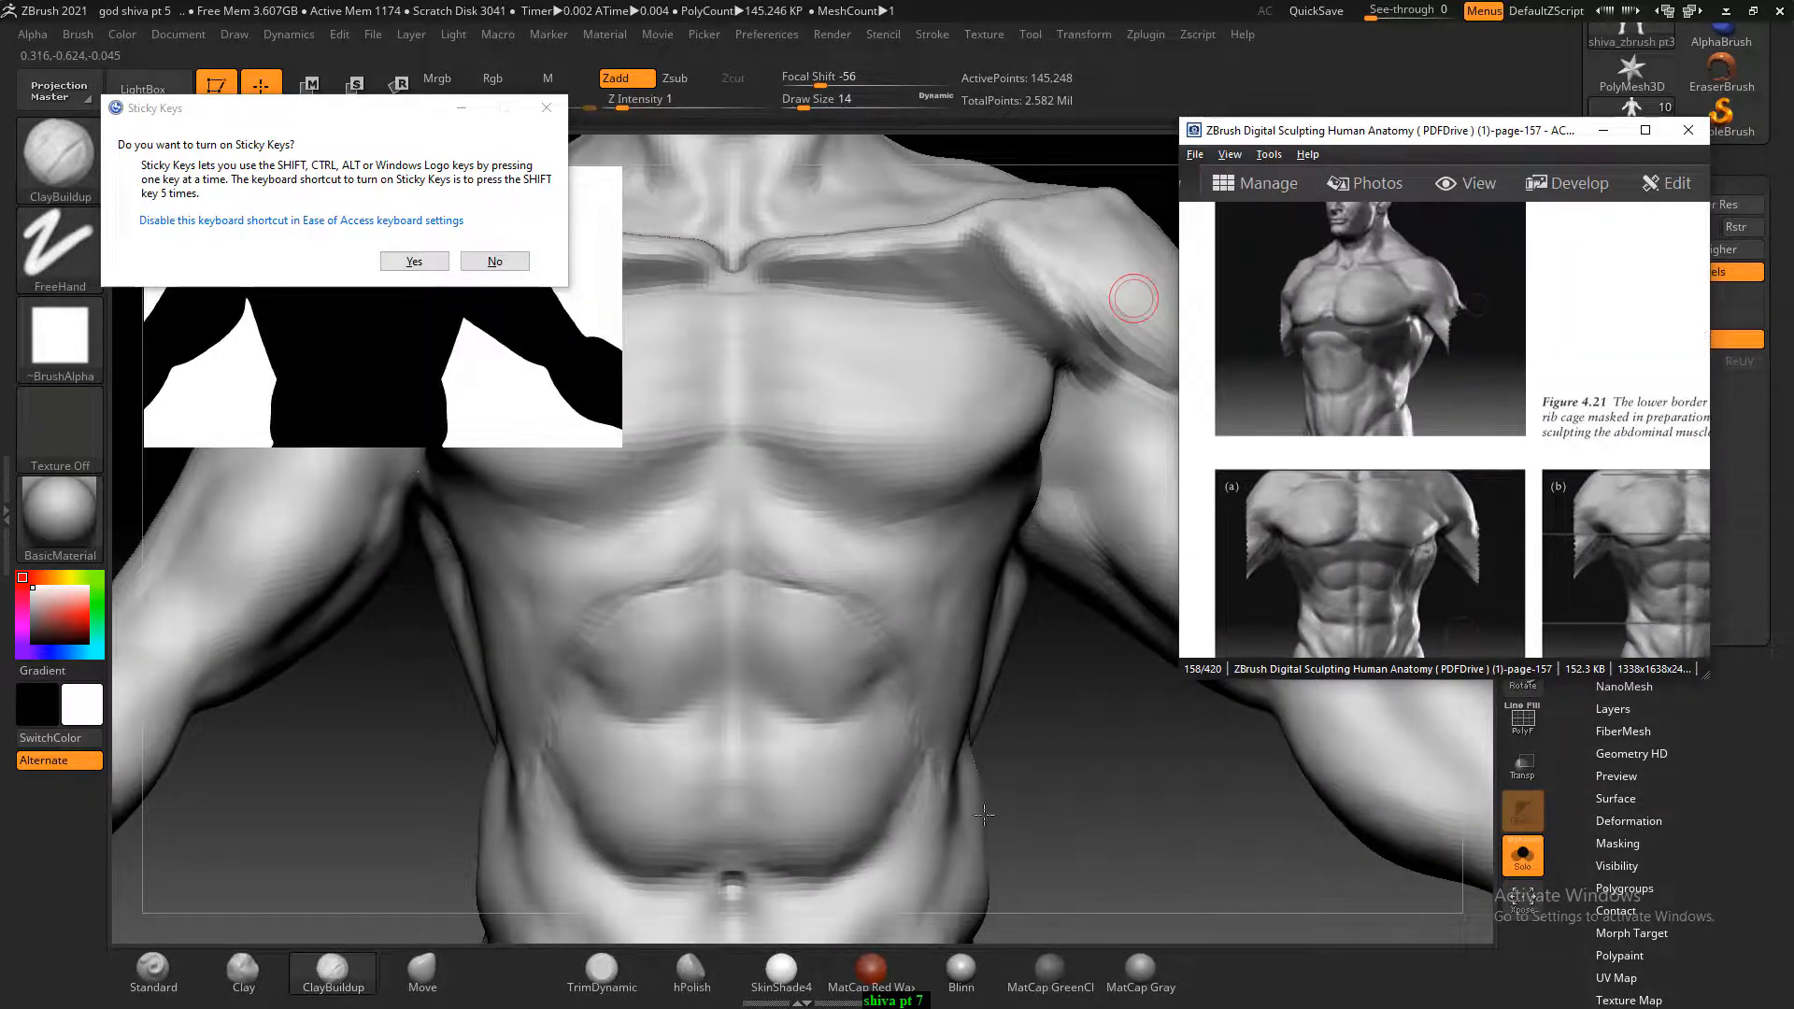
Clear the mask around the collarbone hollows and smooth the rough patches on the upper chest.
ctrl+click(1146, 873)
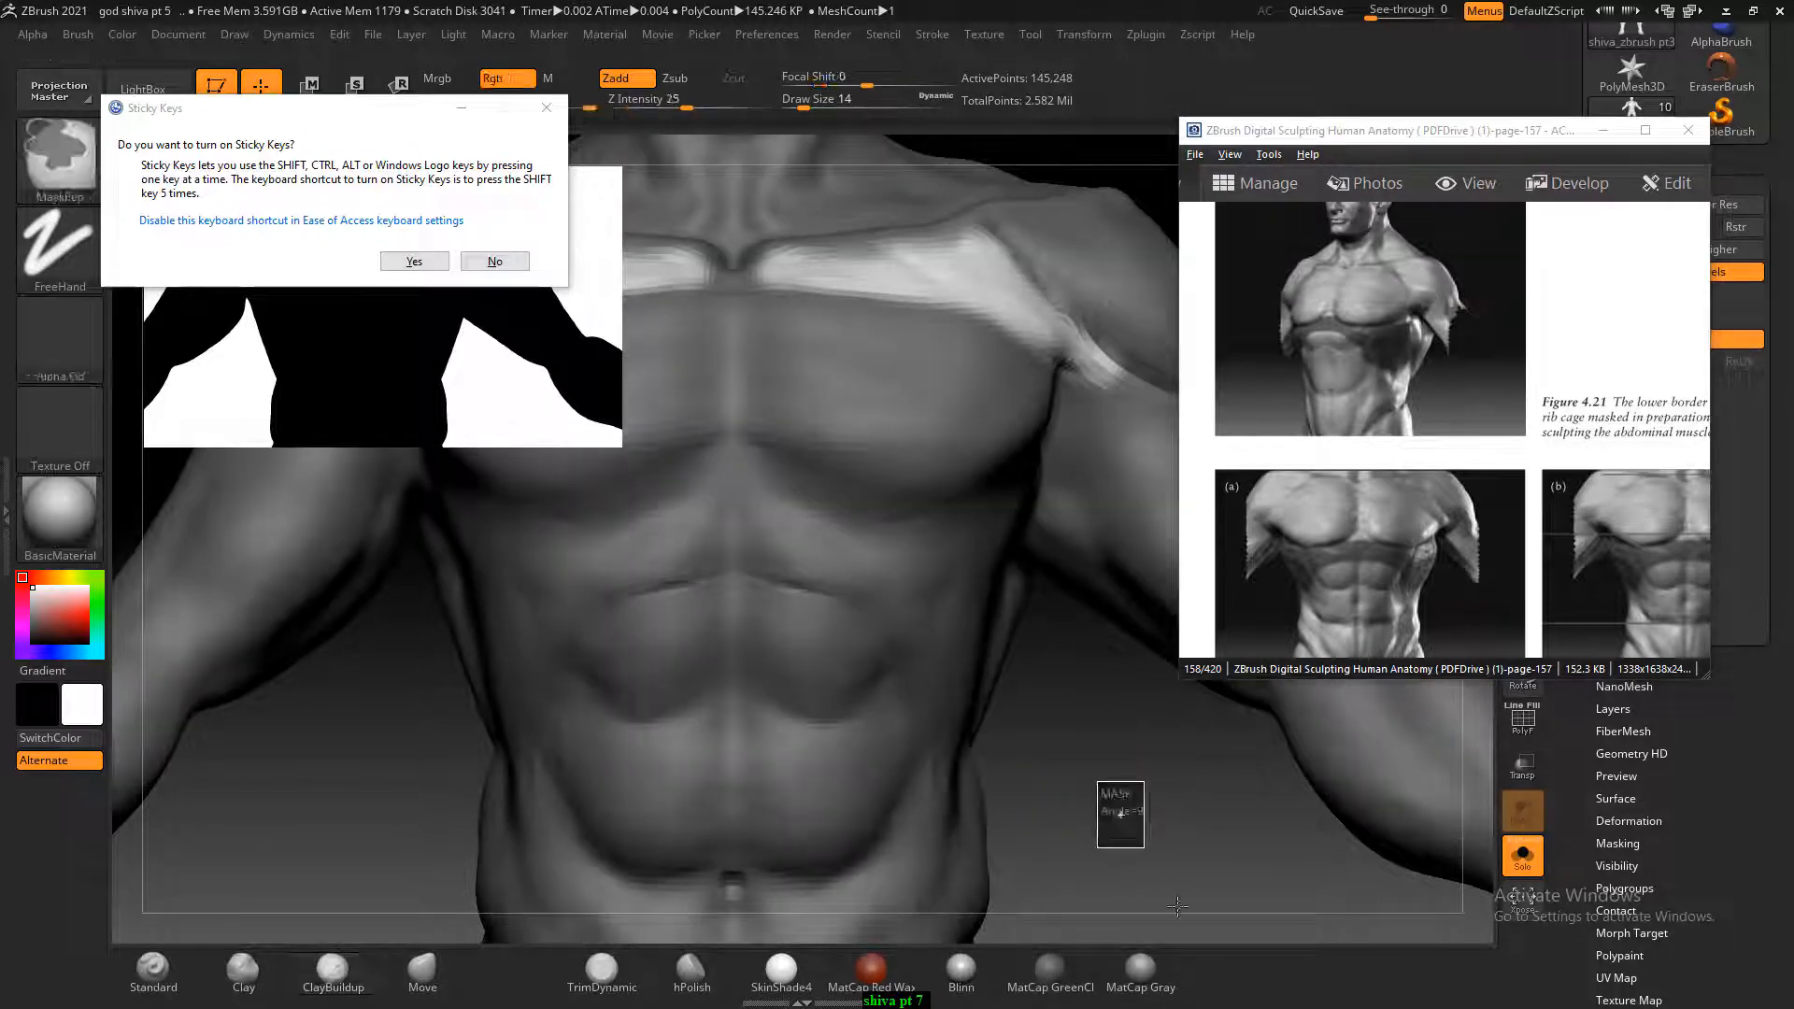
ctrl+drag(1178, 906, 1098, 923)
drag(487, 874, 510, 951)
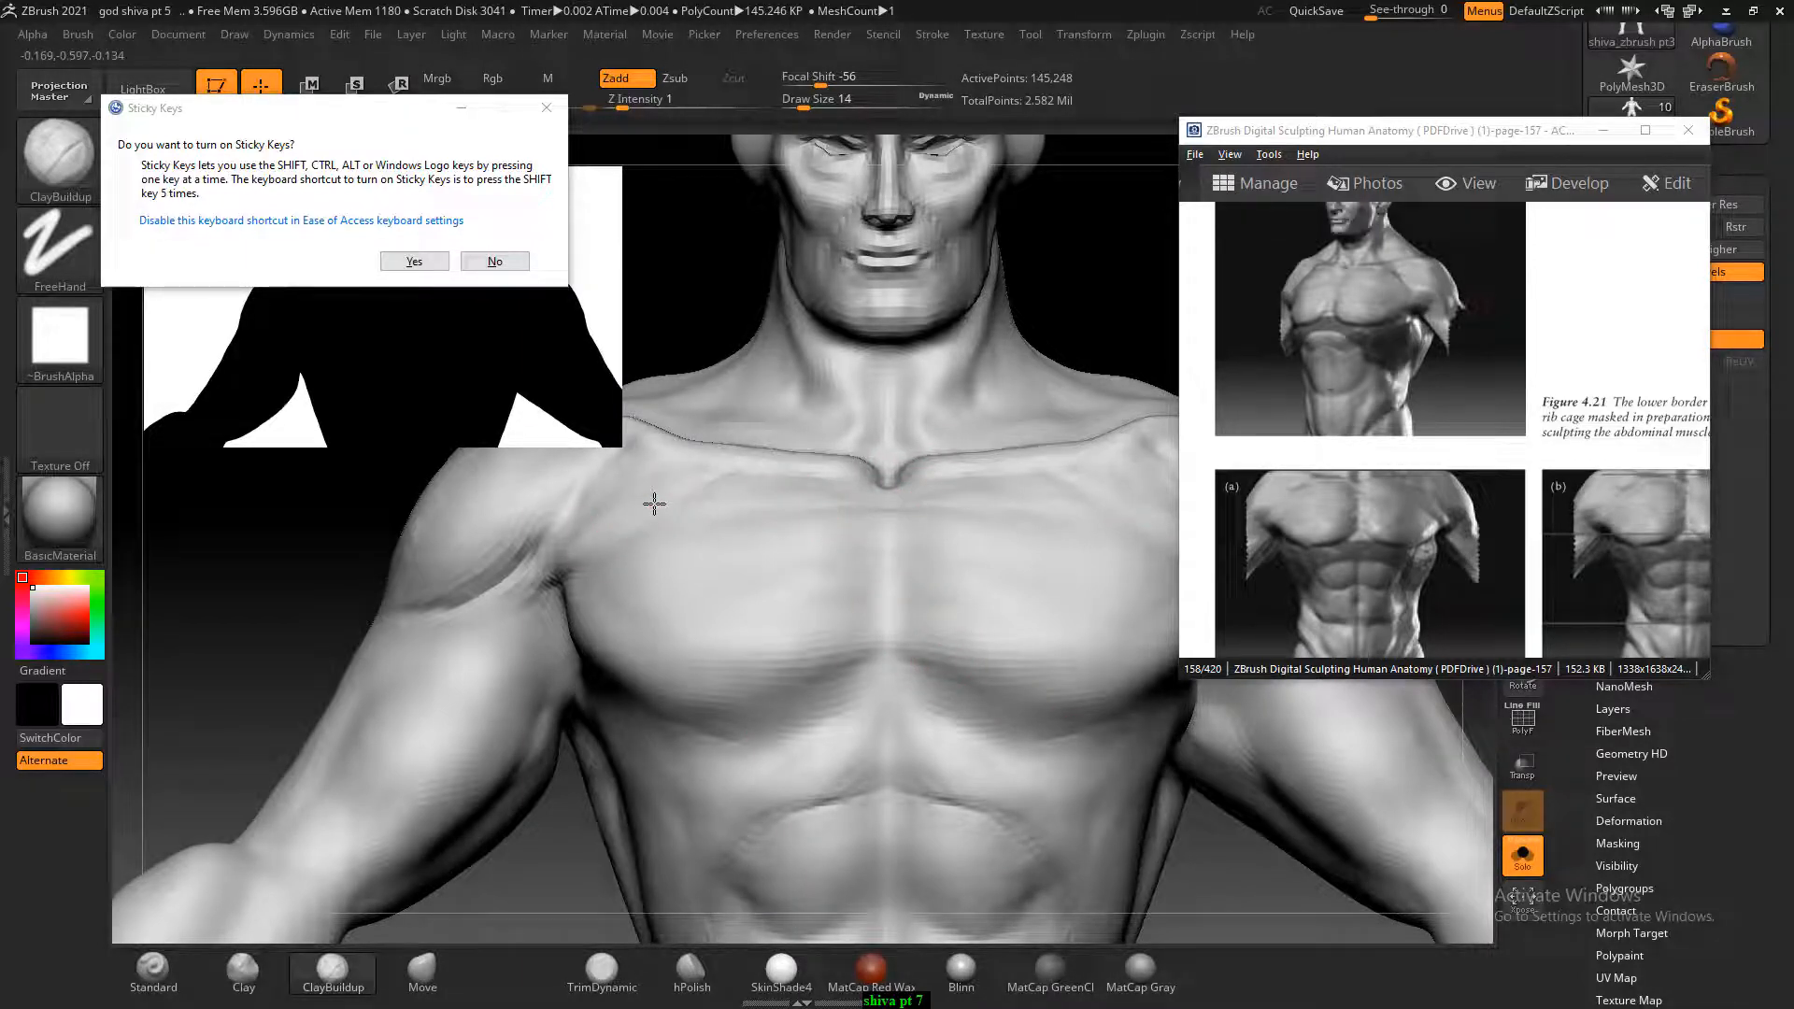
drag(301, 609, 384, 624)
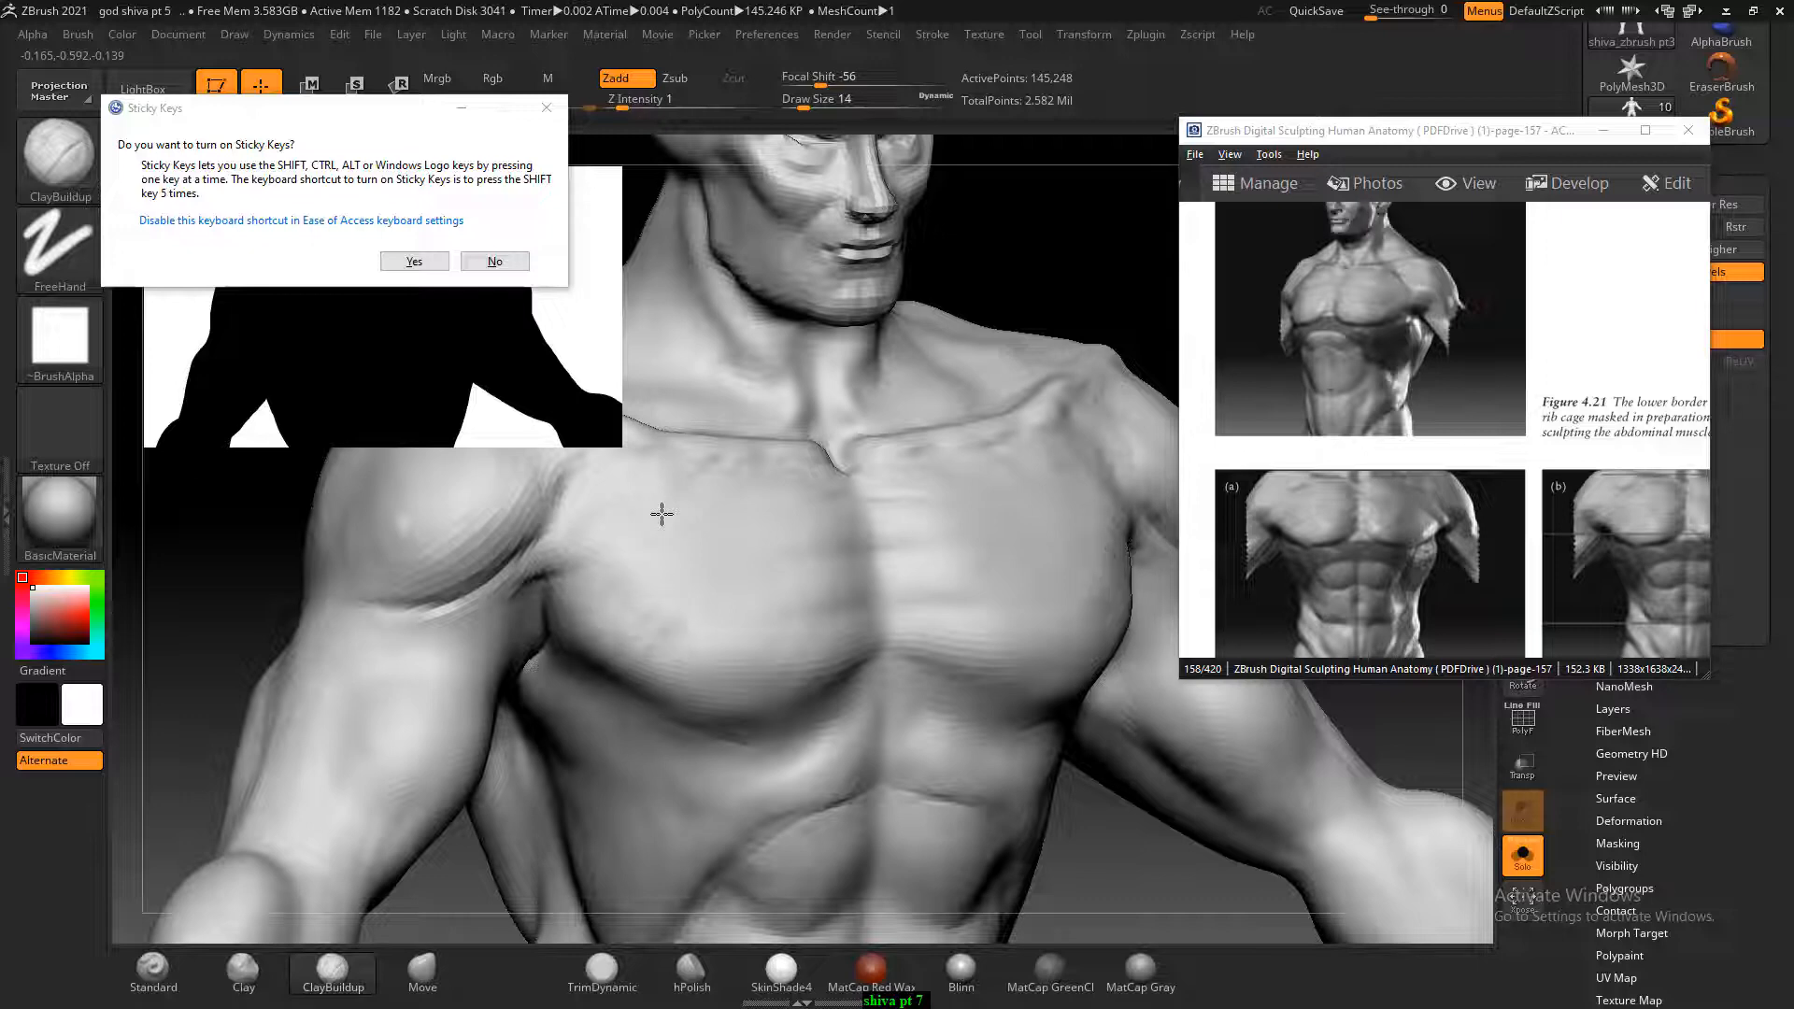
key(shift)
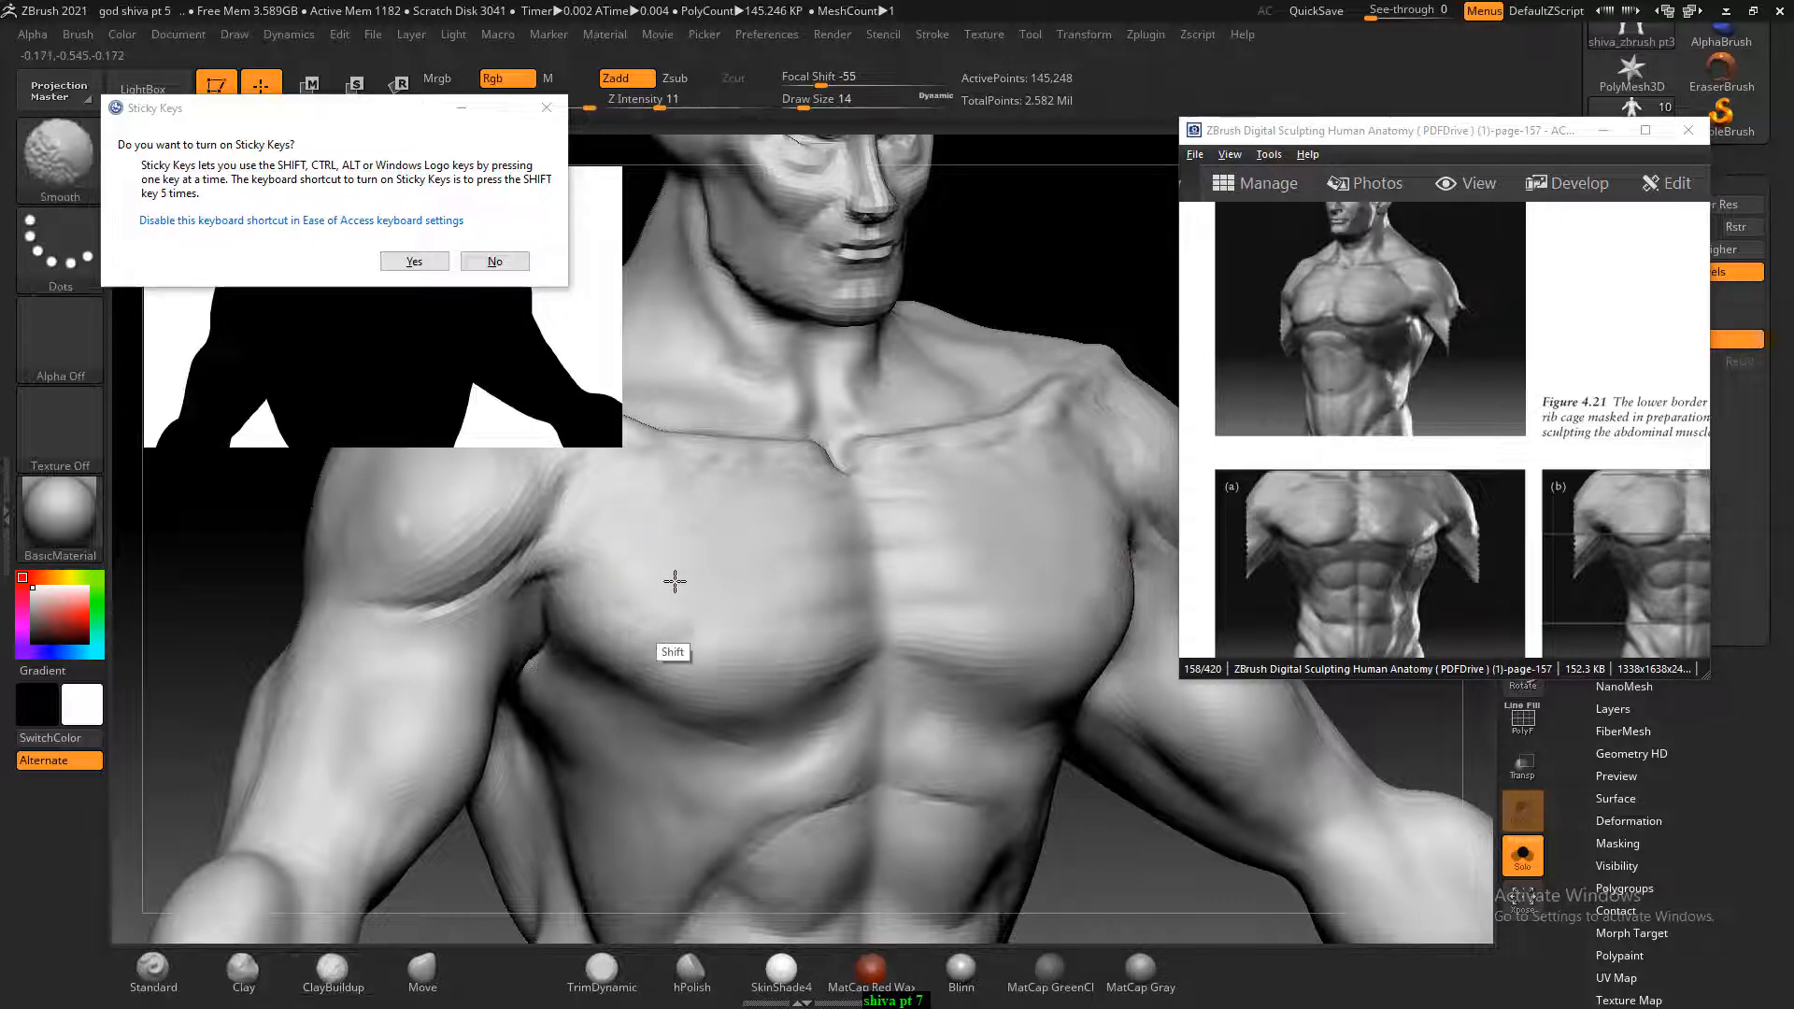
drag(268, 620, 179, 611)
key(shift)
mouse_move(306, 673)
alt+mouse_down()
mouse_move(308, 617)
mouse_move(256, 555)
mouse_move(277, 654)
mouse_move(256, 636)
mouse_move(299, 703)
alt+mouse_up()
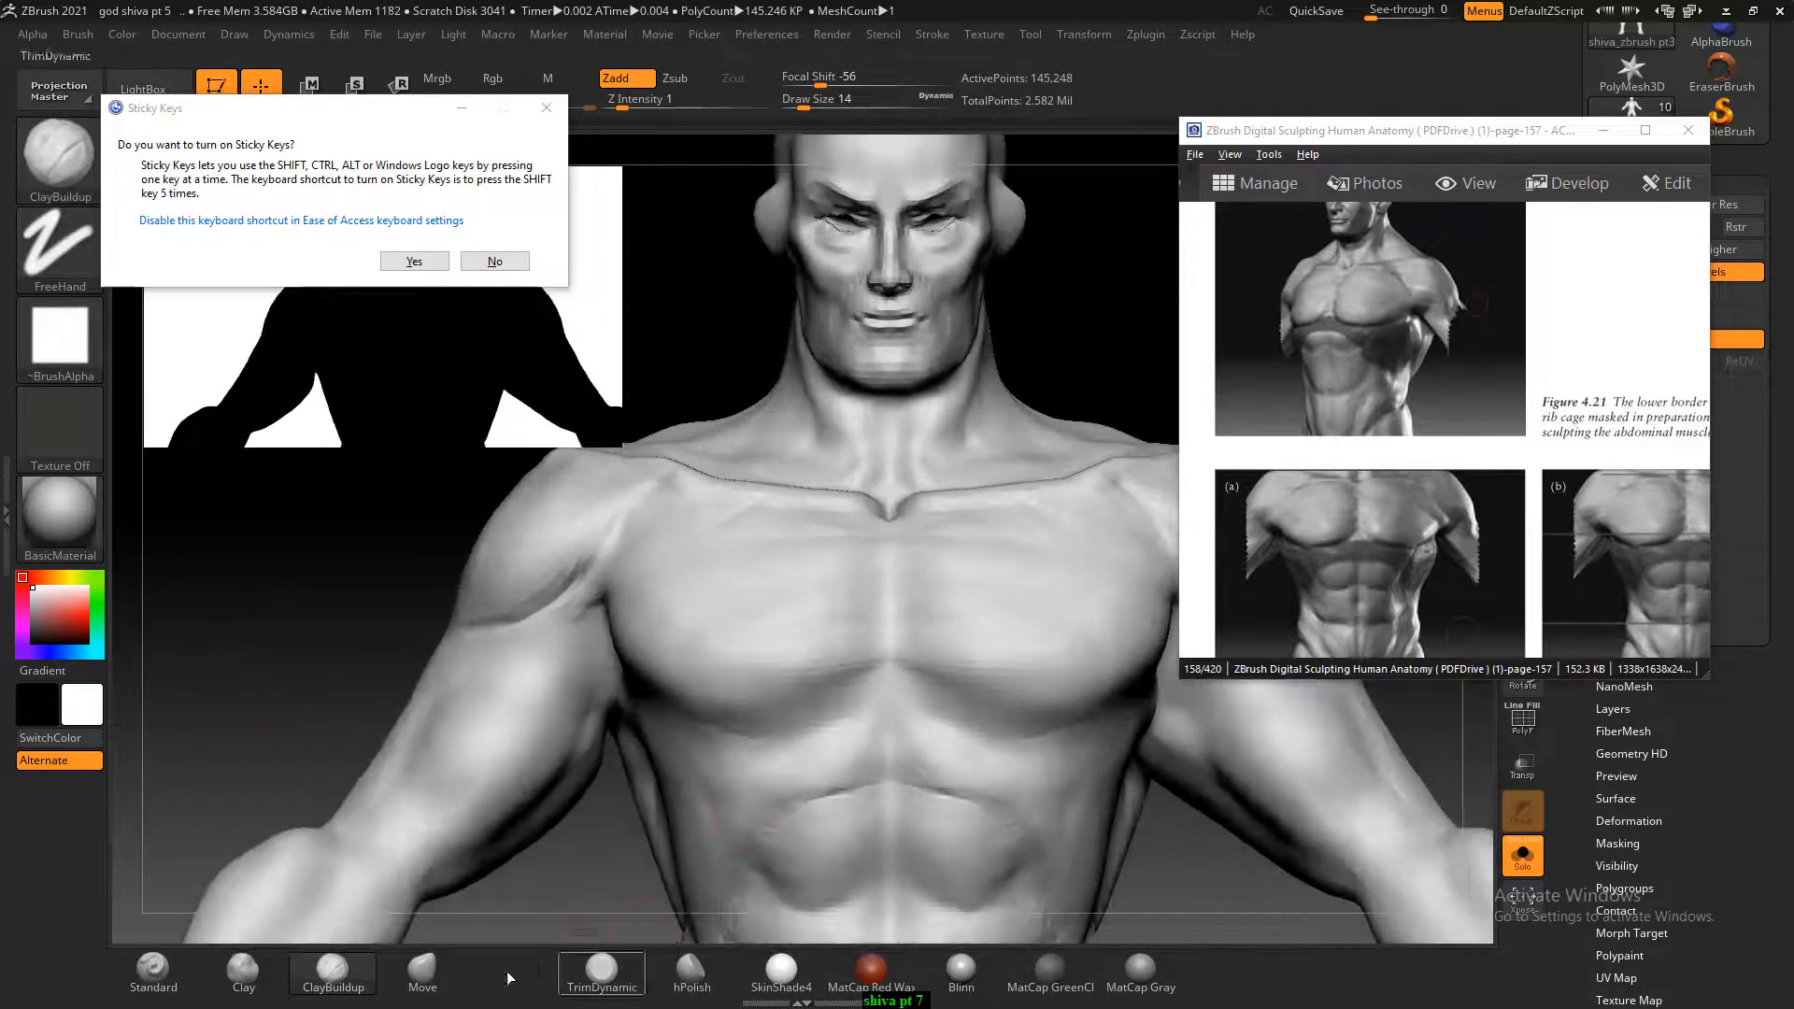
Carve the creases beneath the pectorals with the Standard brush at draw size 7, and smooth them toward the sternum.
click(153, 971)
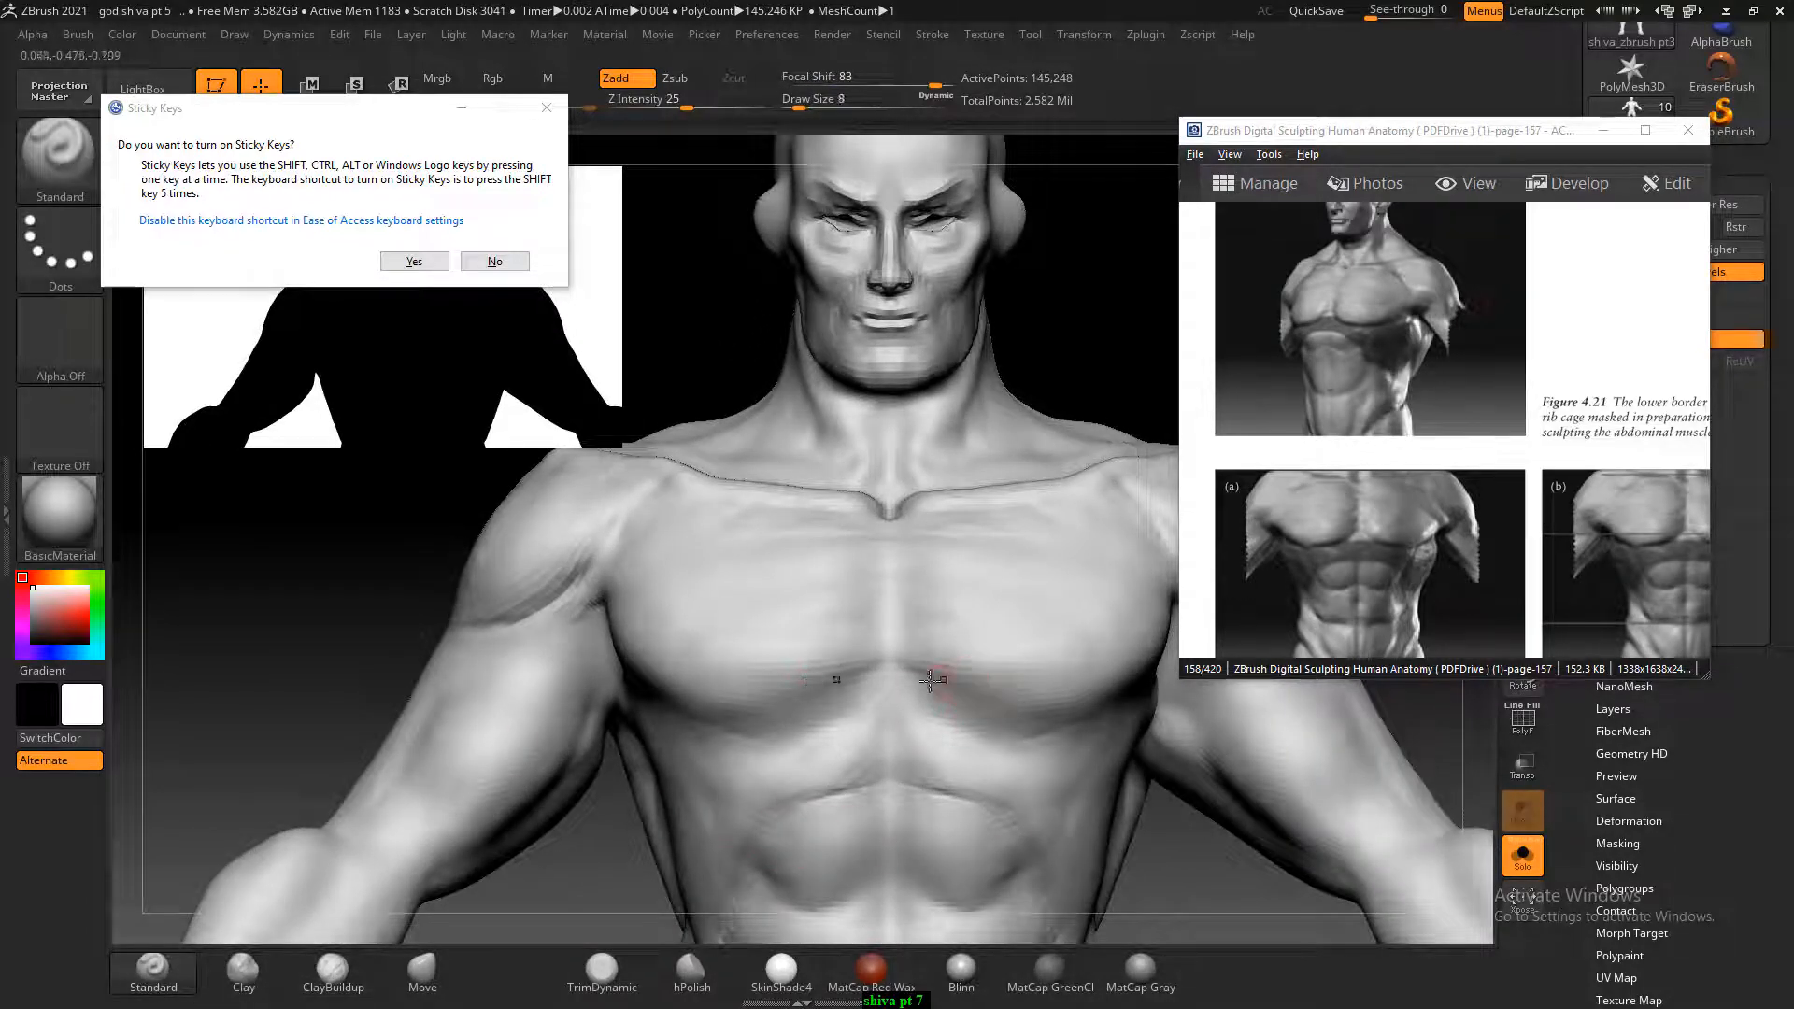
alt+drag(888, 671, 859, 682)
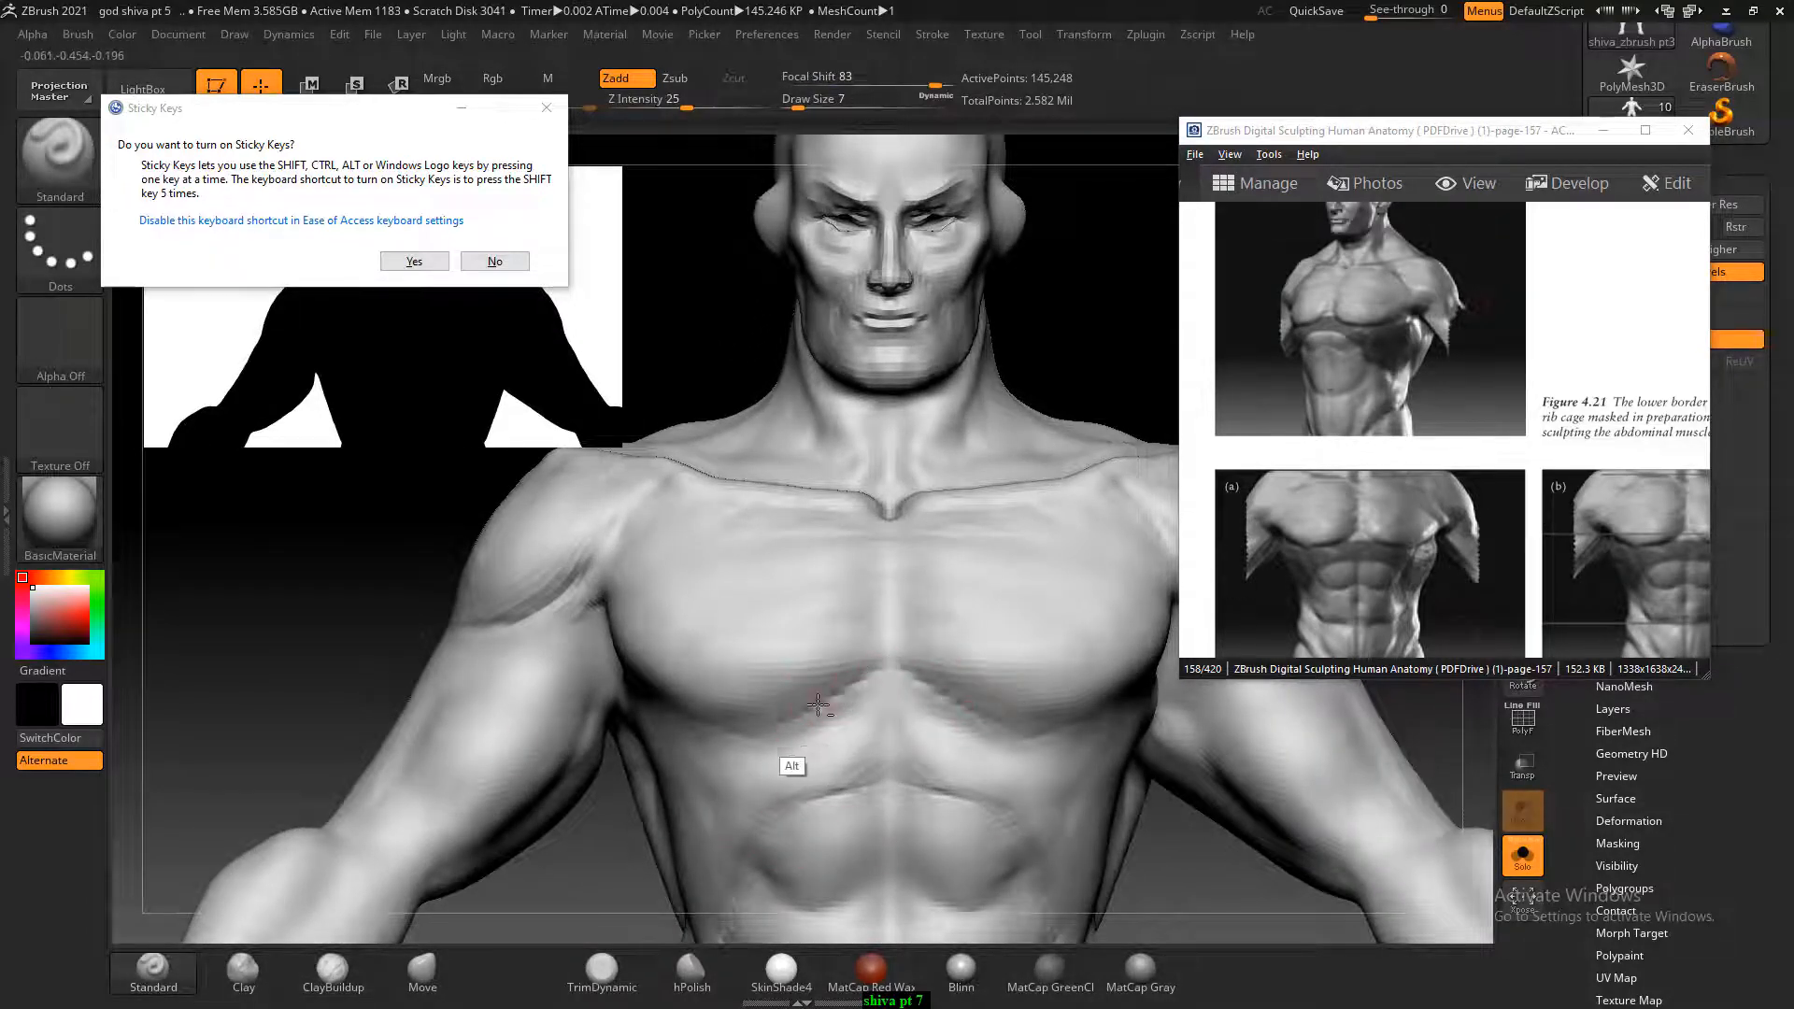
alt+drag(692, 749, 780, 727)
drag(376, 581, 432, 584)
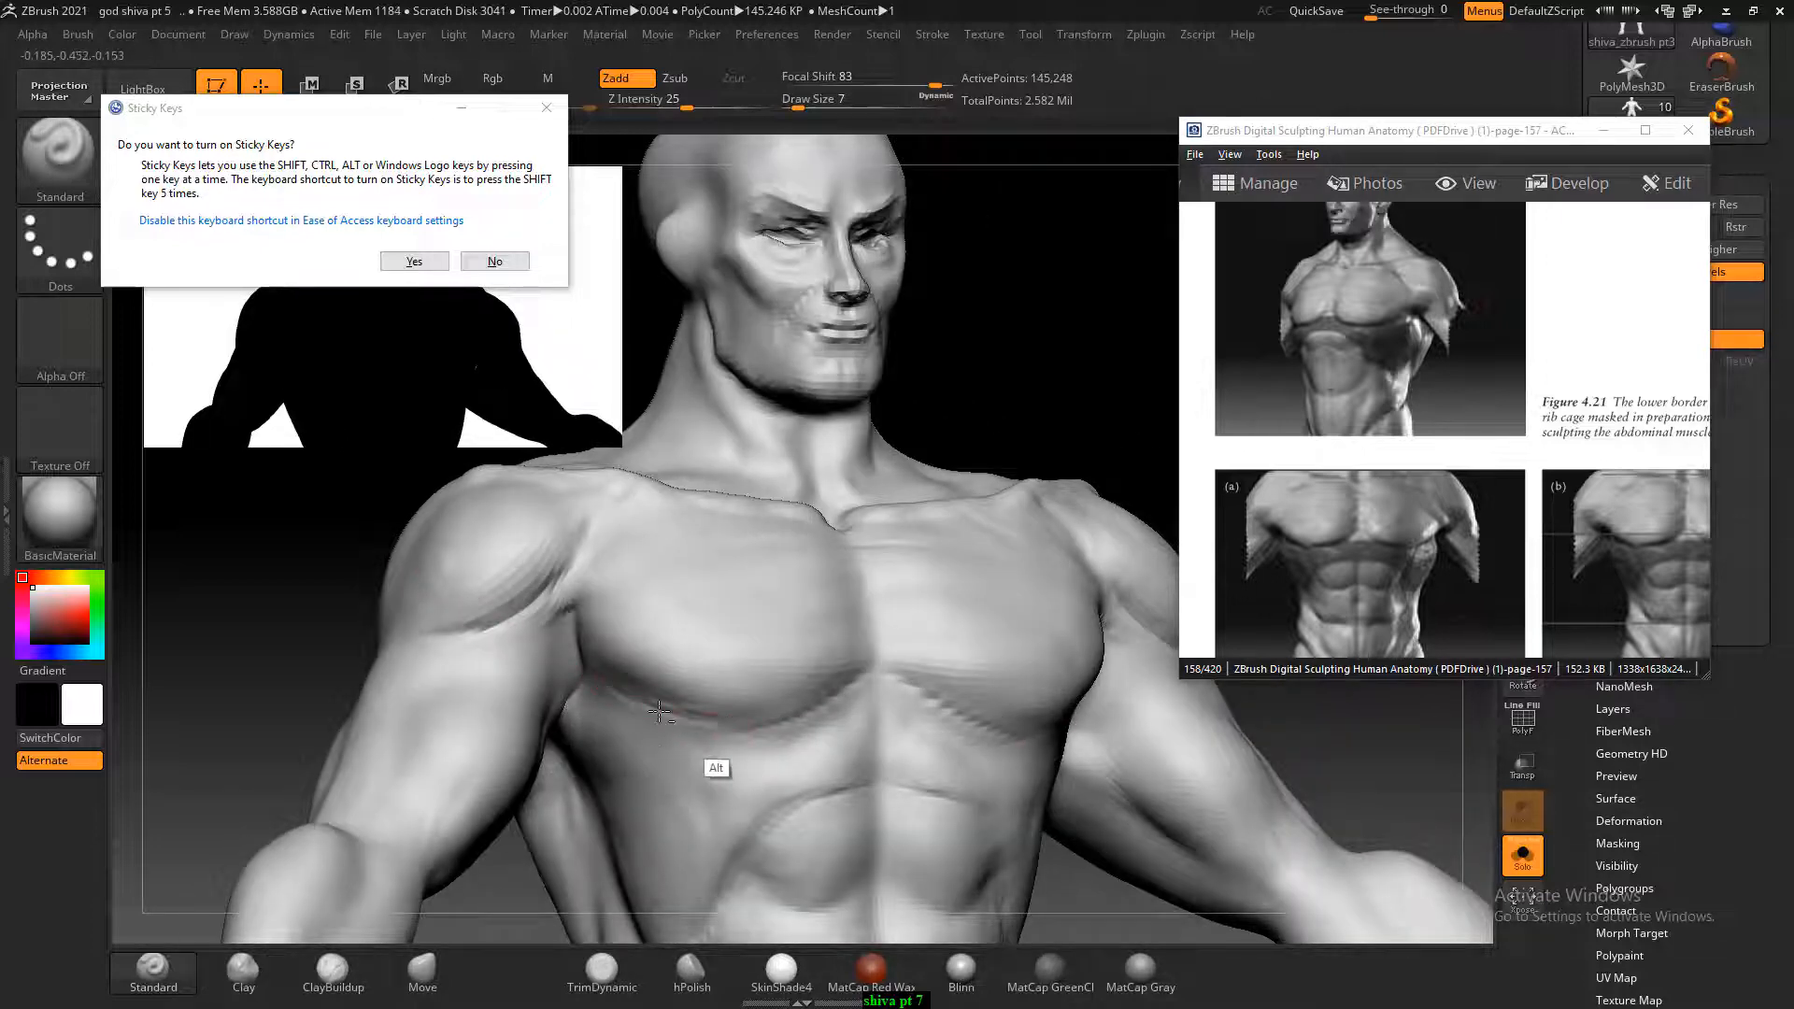
mouse_move(607, 687)
alt+mouse_down()
mouse_move(733, 728)
mouse_move(830, 685)
alt+mouse_up()
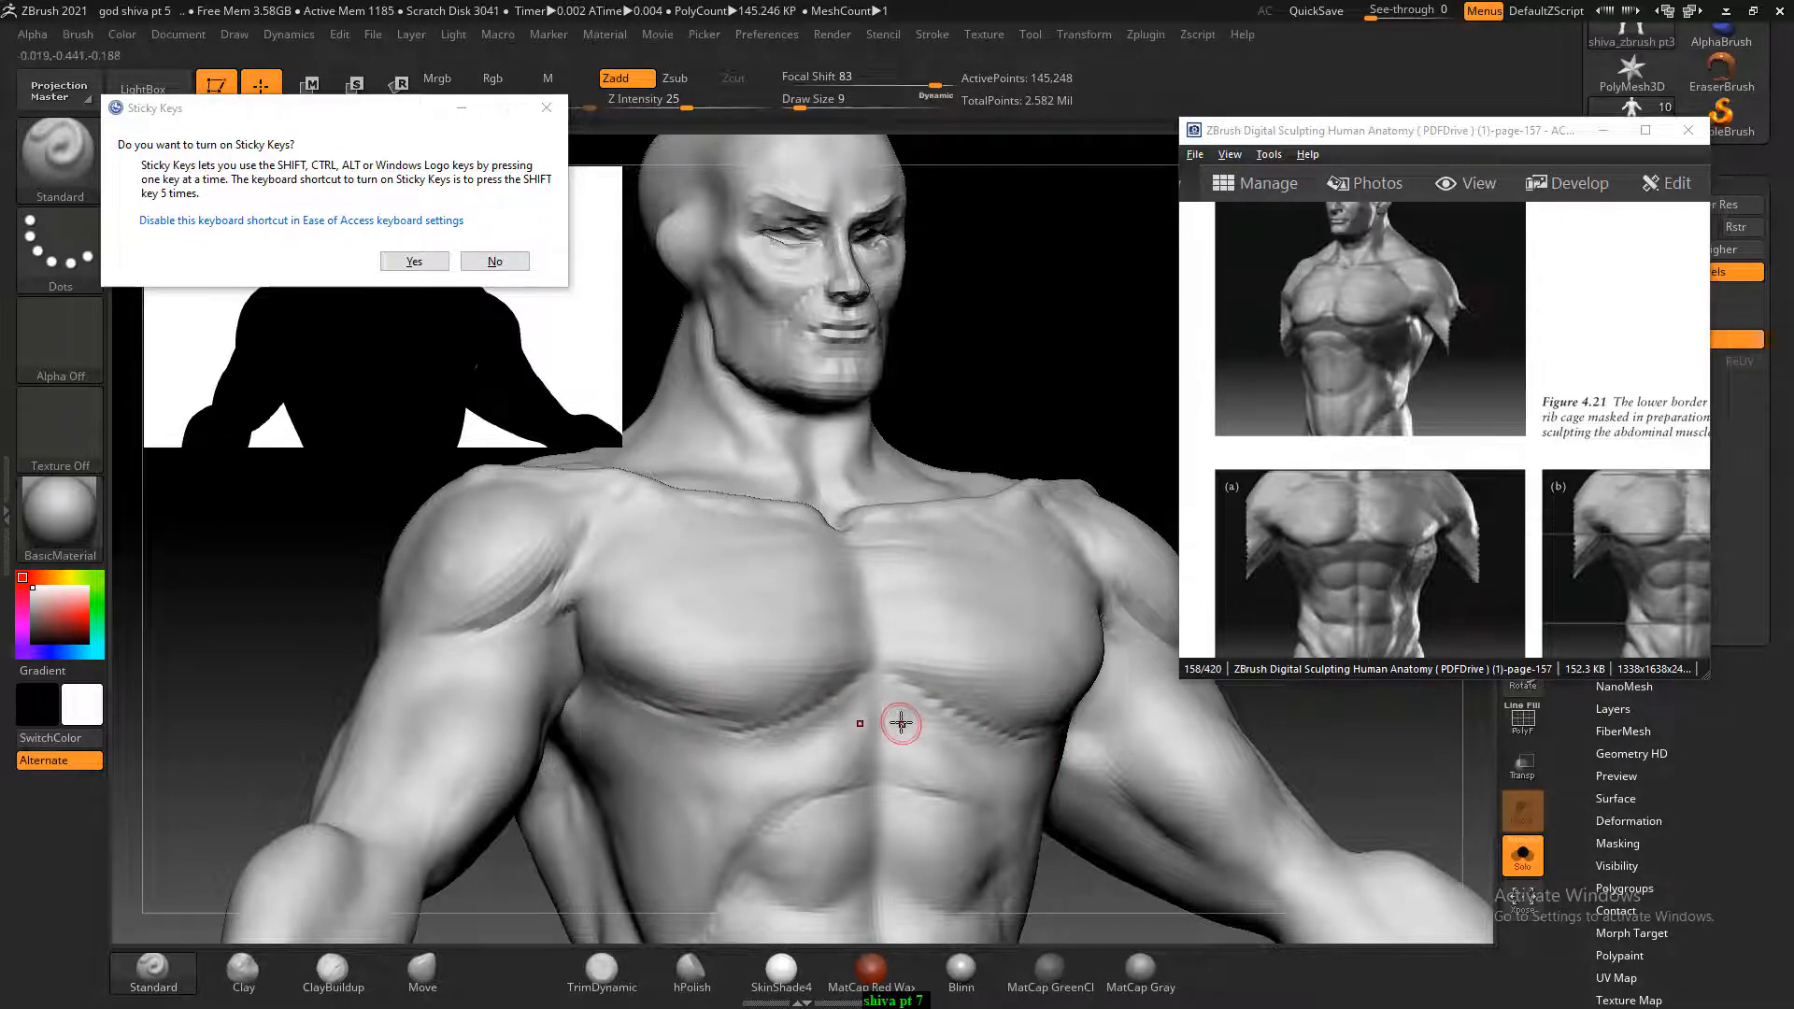
key(shift)
shift+drag(768, 725, 822, 688)
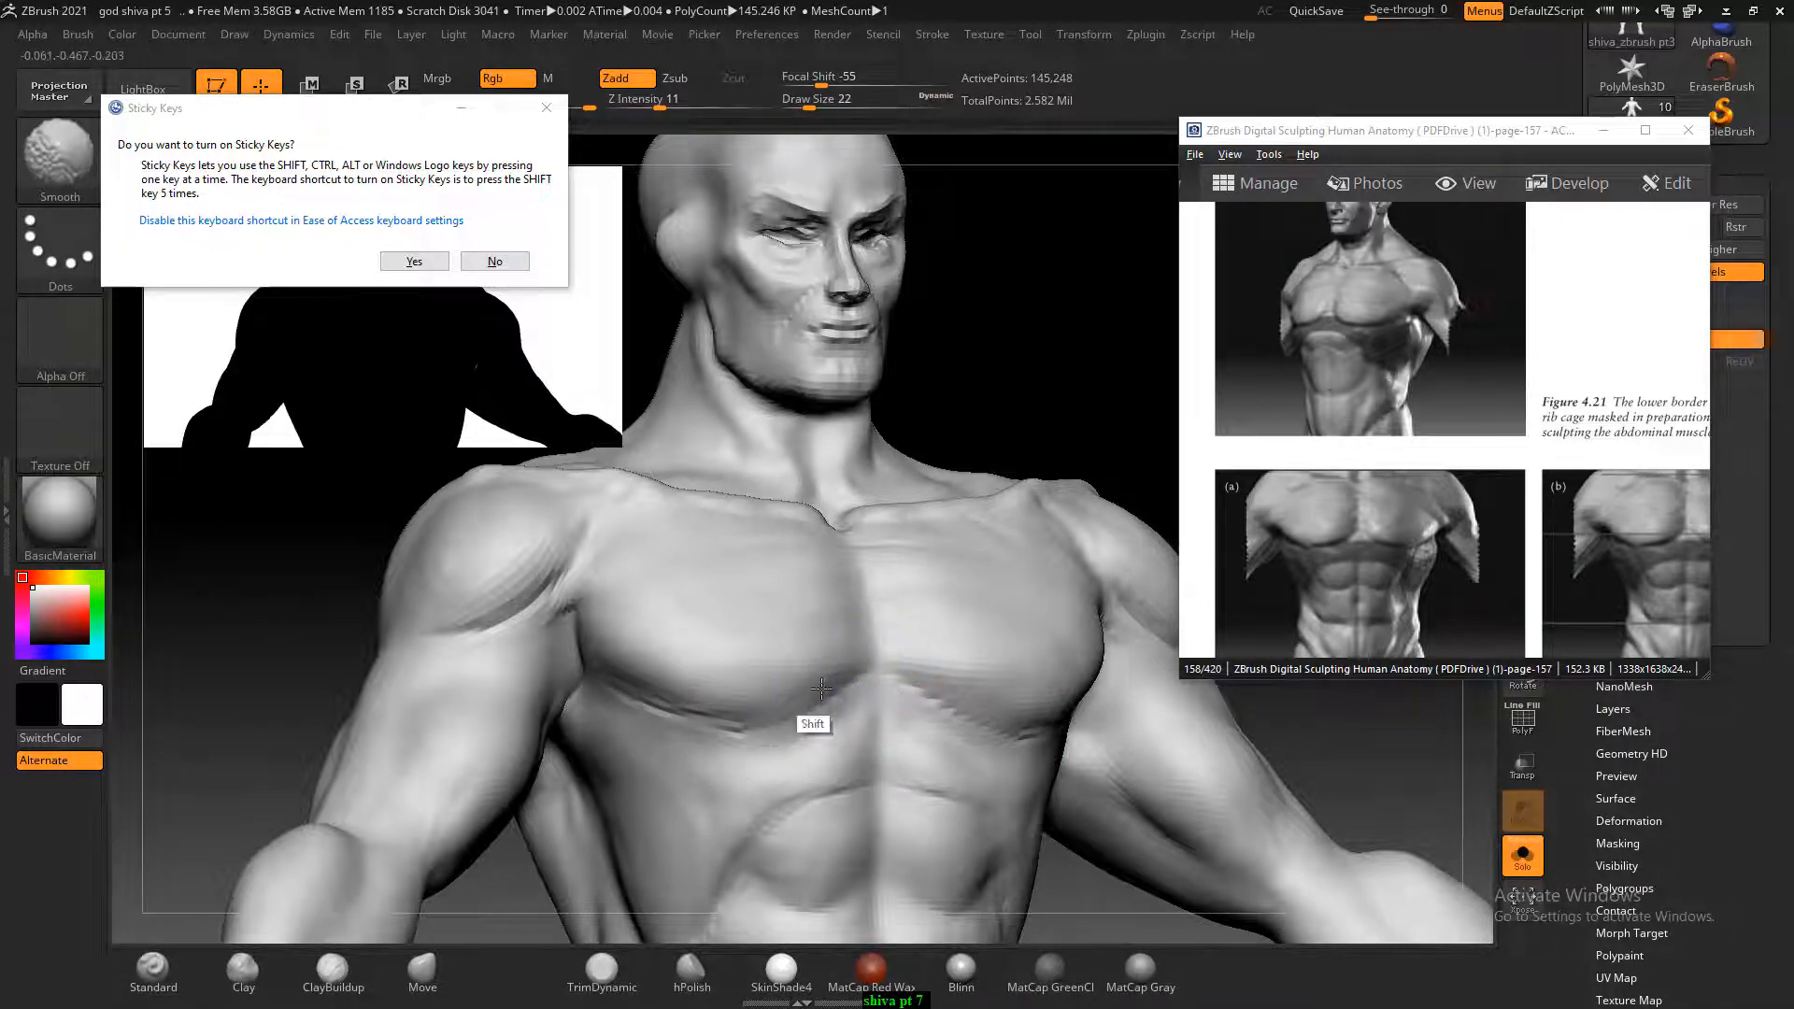
mouse_move(289, 641)
mouse_down()
mouse_move(249, 601)
mouse_move(280, 599)
mouse_move(252, 599)
mouse_move(301, 654)
mouse_up()
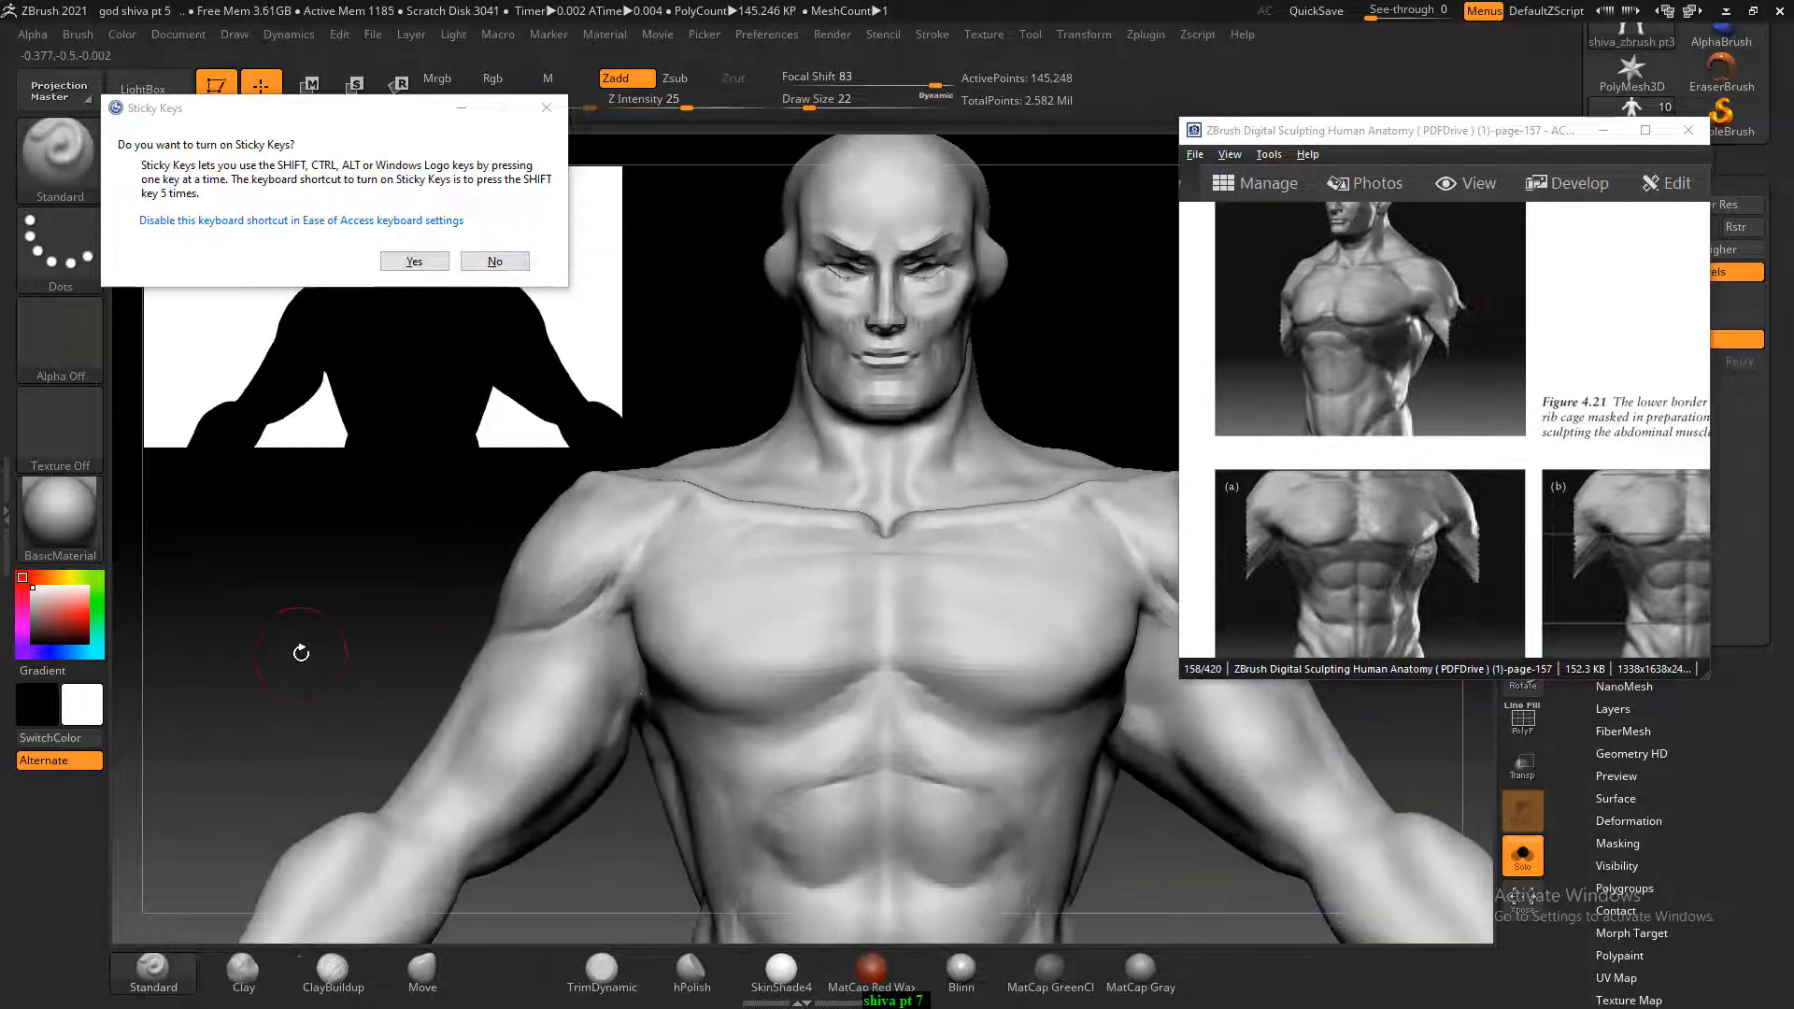
Decline Sticky Keys, compare the figure with the sculpted abdomen reference, and enlarge the side-view torsos of Figure 4.23.
drag(1500, 556, 1348, 441)
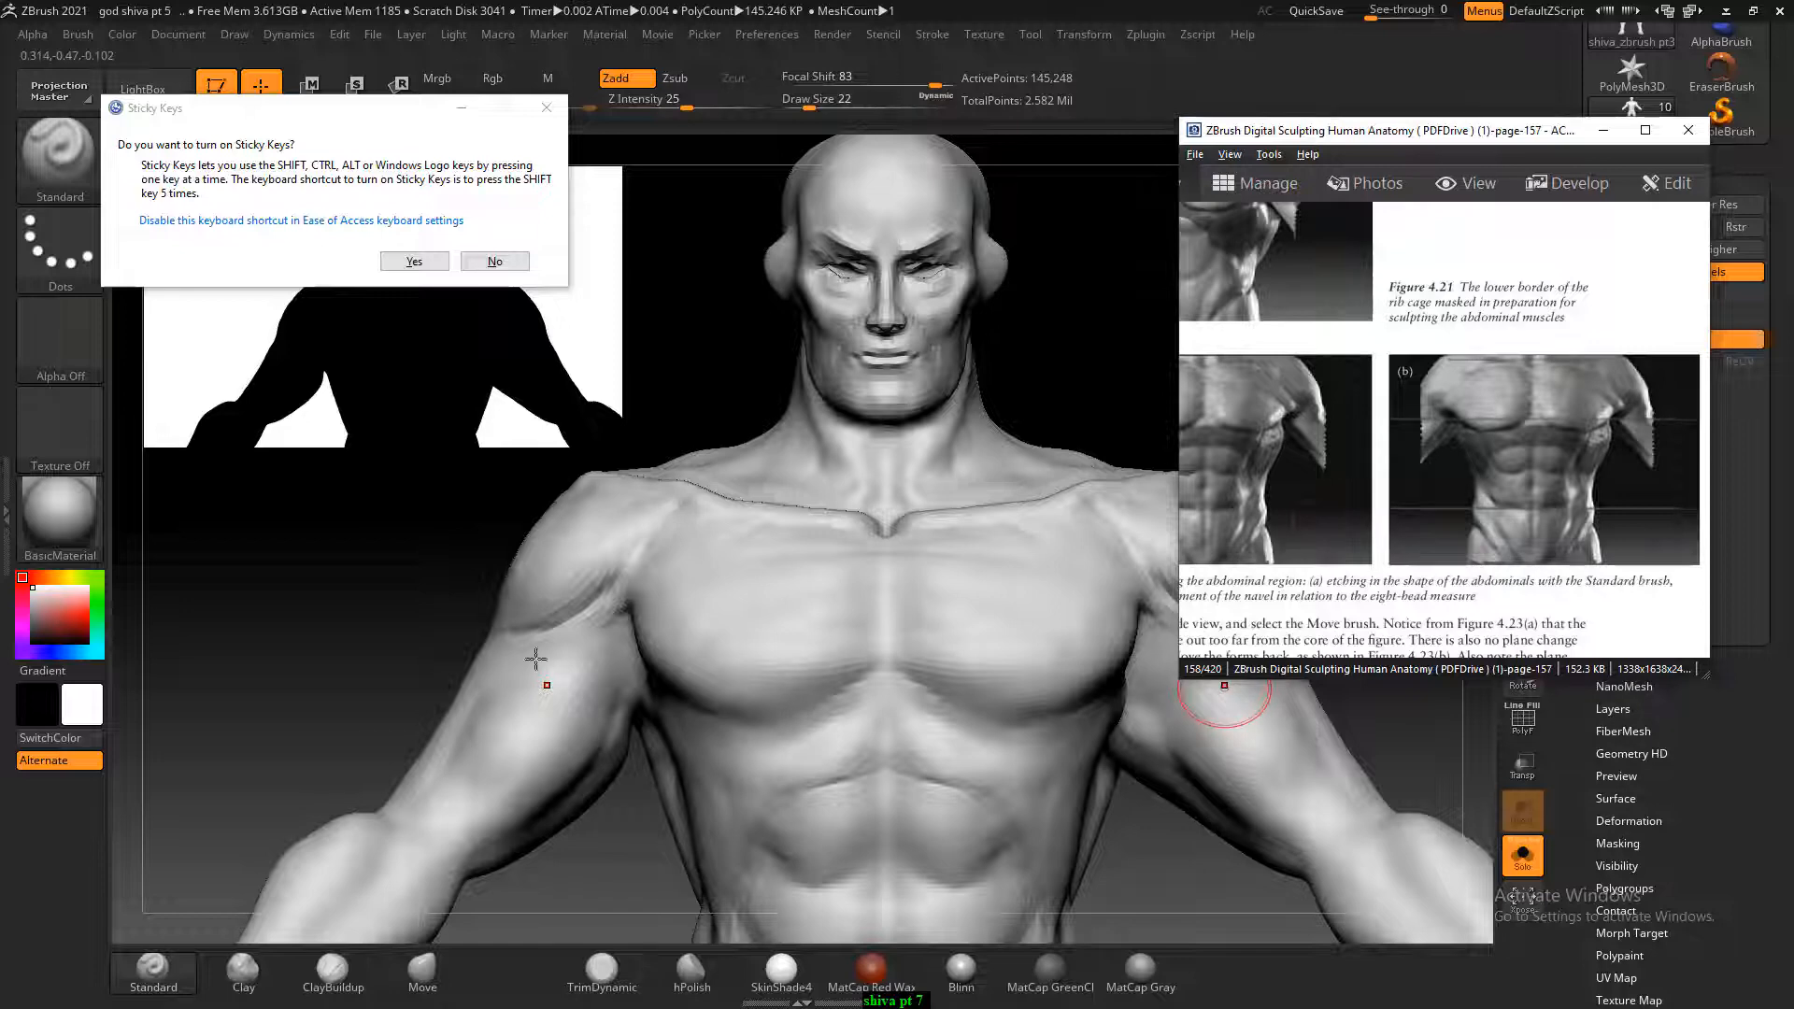
drag(357, 544, 458, 542)
alt+drag(252, 593, 247, 556)
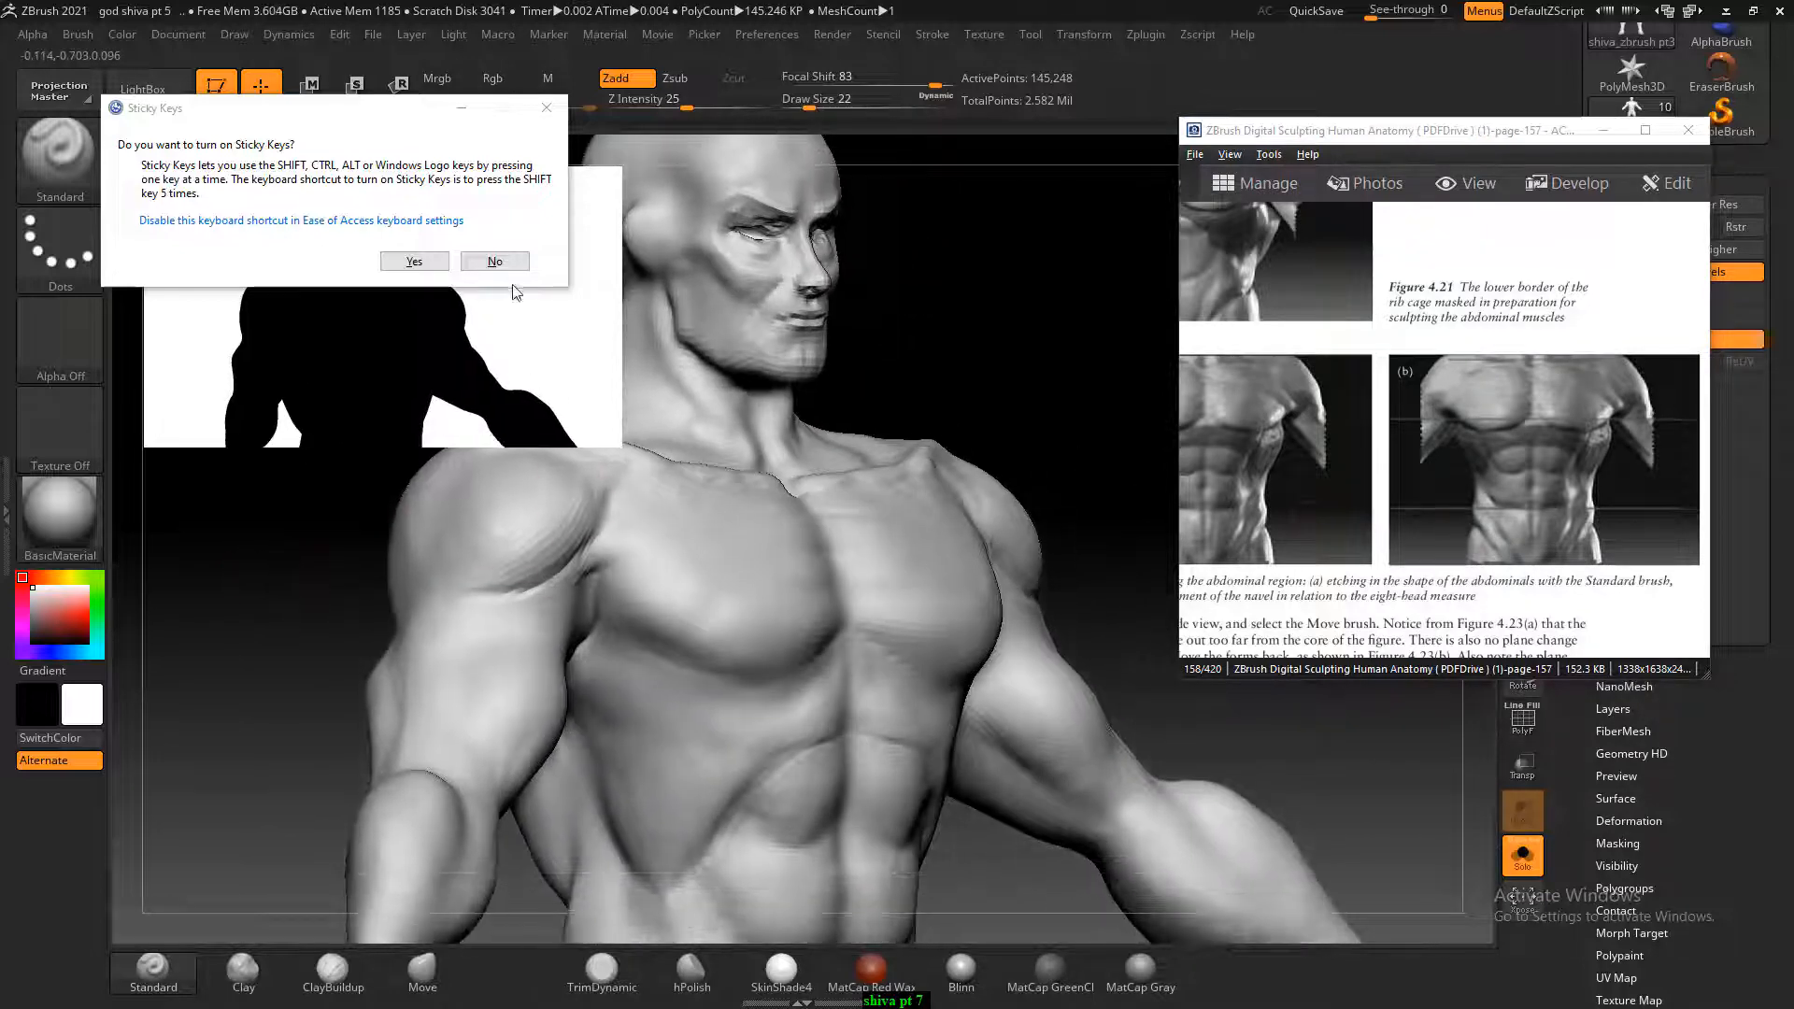
click(495, 261)
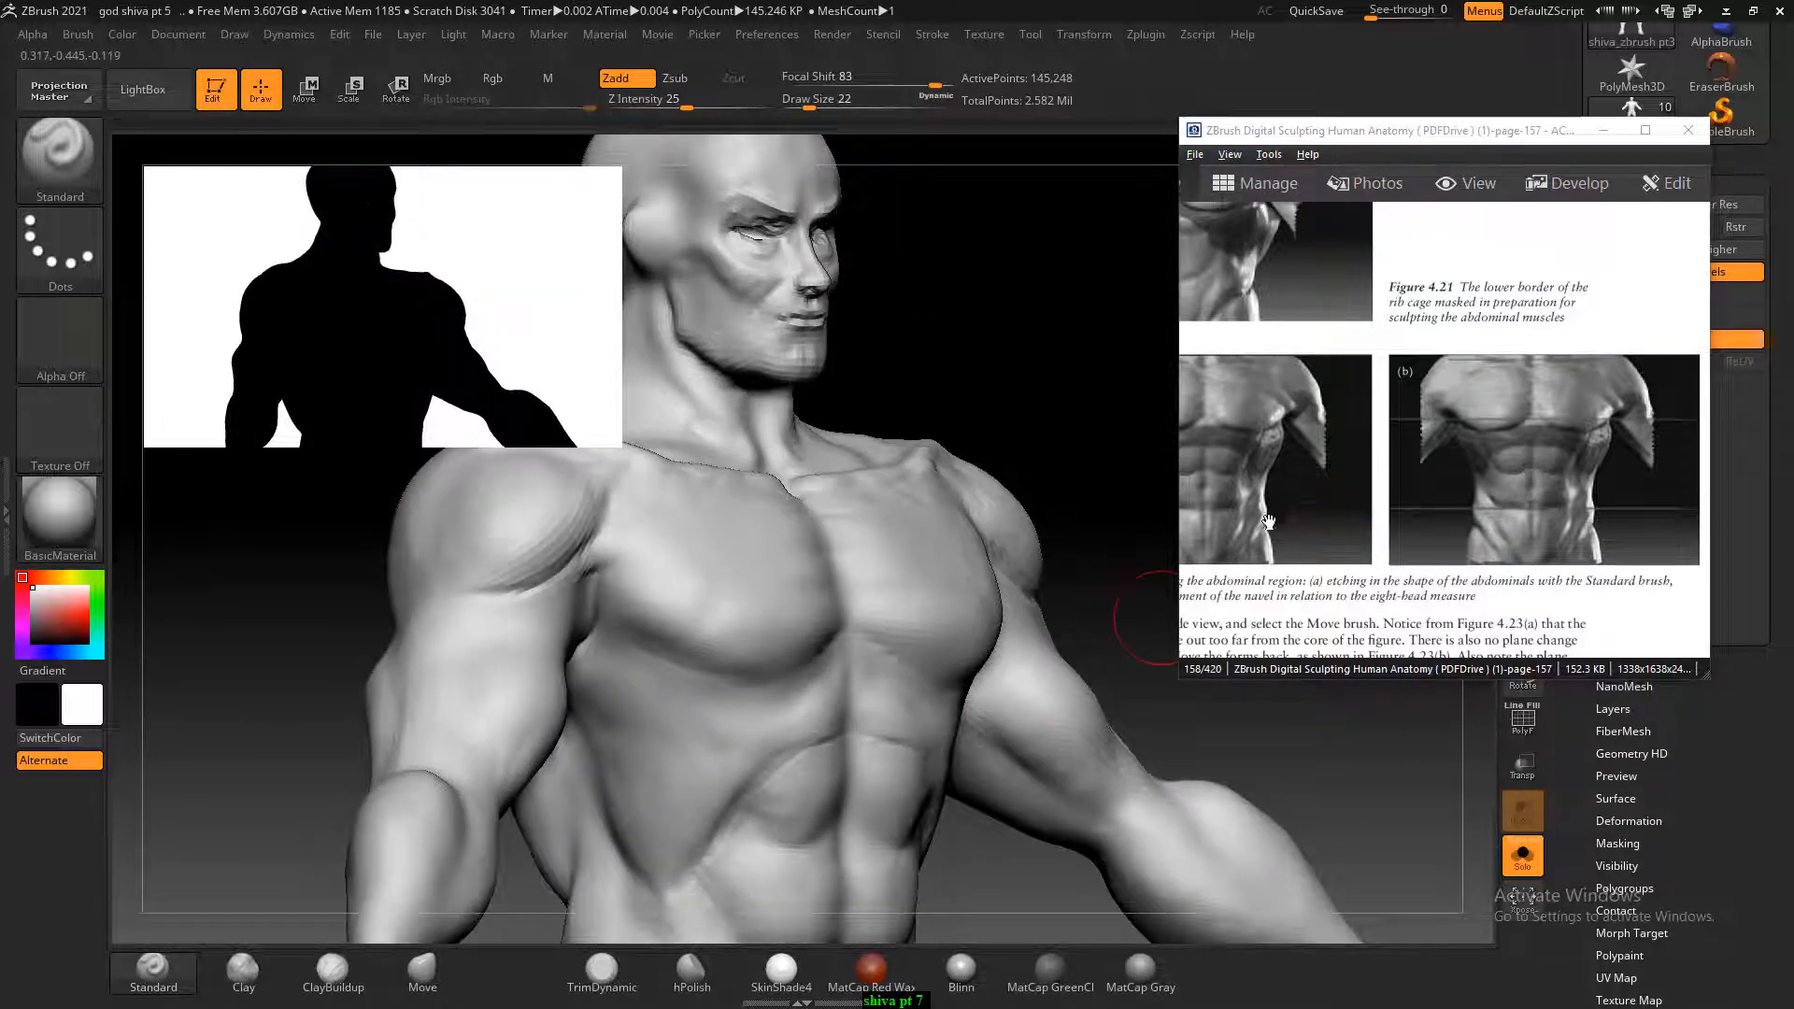
scroll(1497, 491, down, 1)
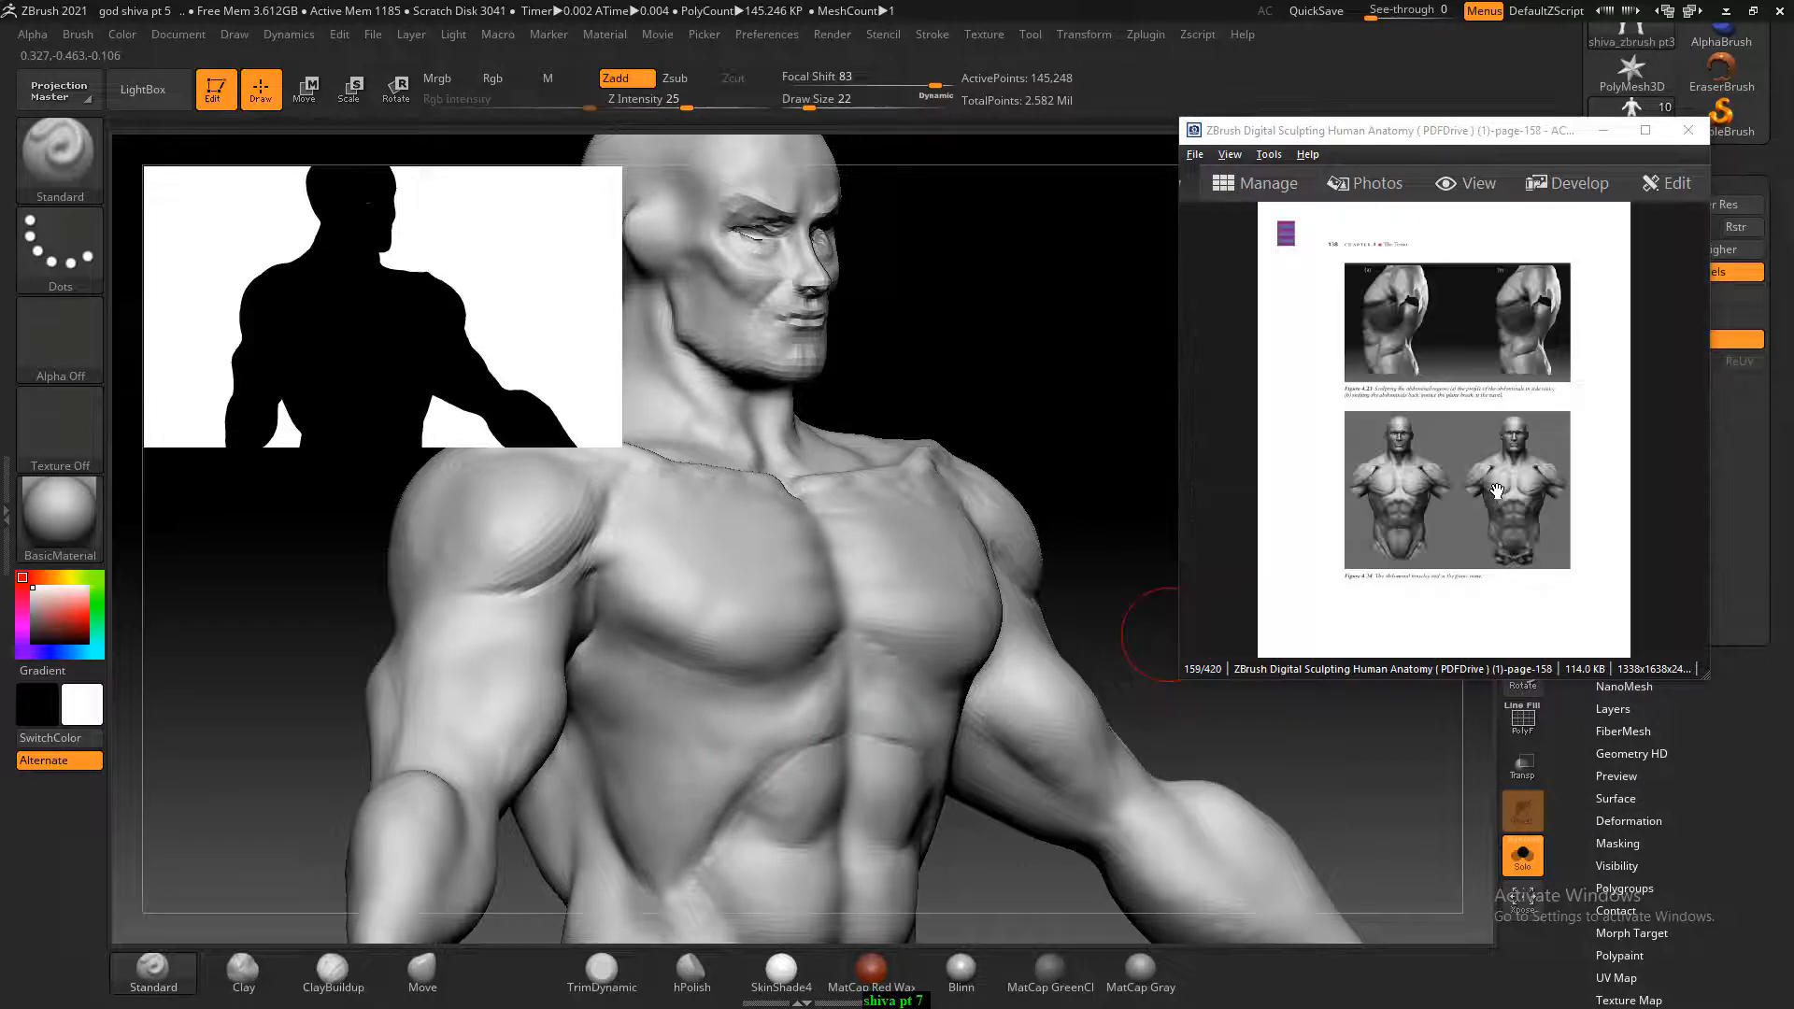
scroll(1443, 450, up, 3)
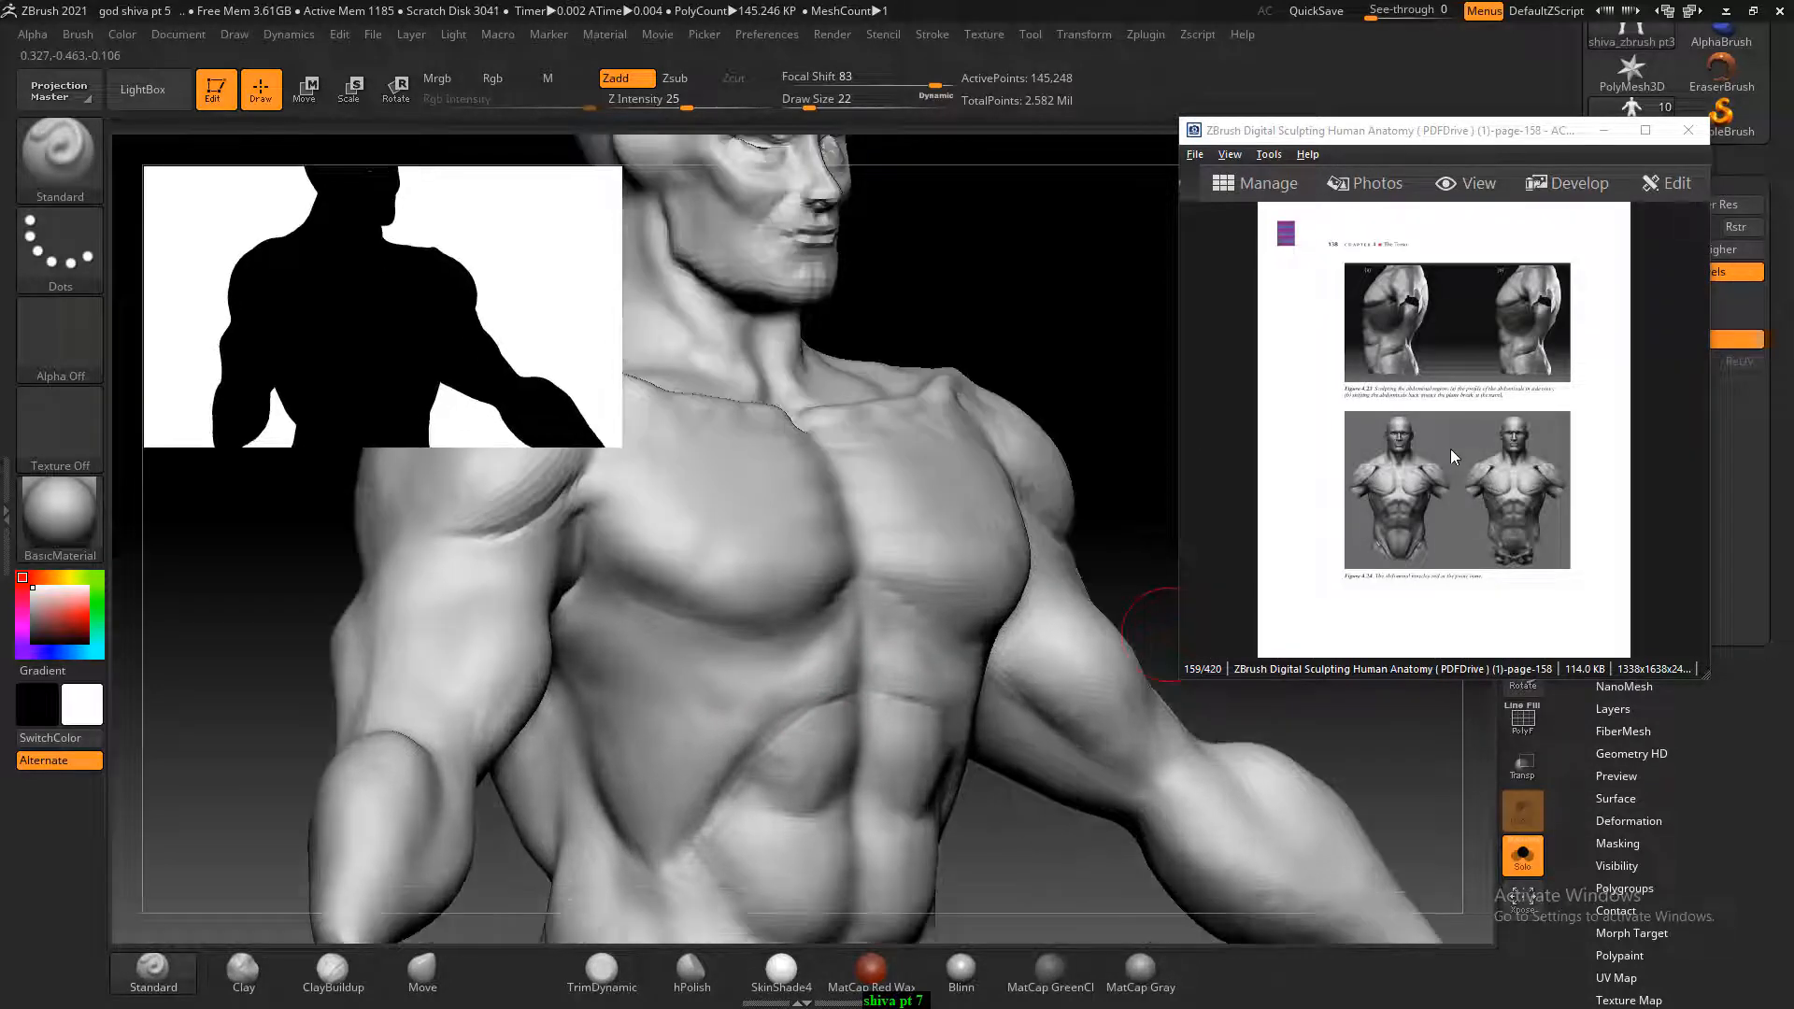
click(1506, 482)
scroll(1499, 475, up, 4)
drag(1492, 370, 1526, 569)
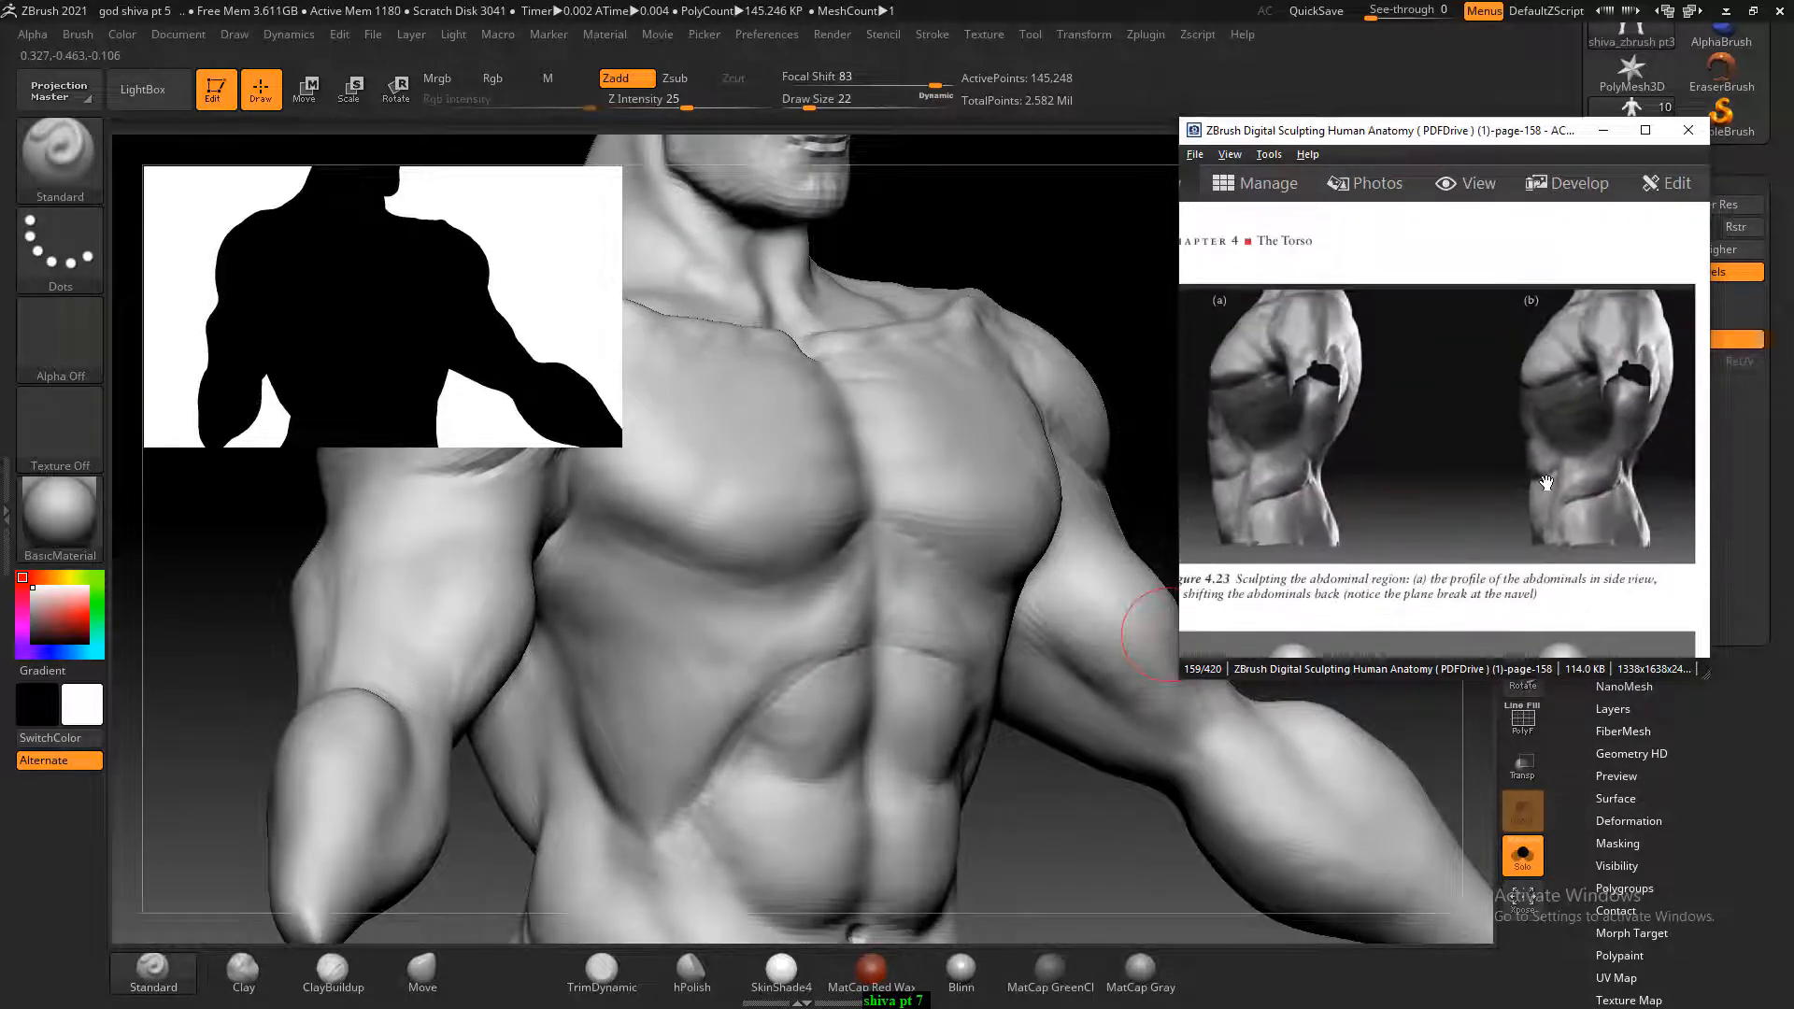
Mask the side of the rib cage from below the pectorals down to the rib arch at draw size 18.
click(712, 713)
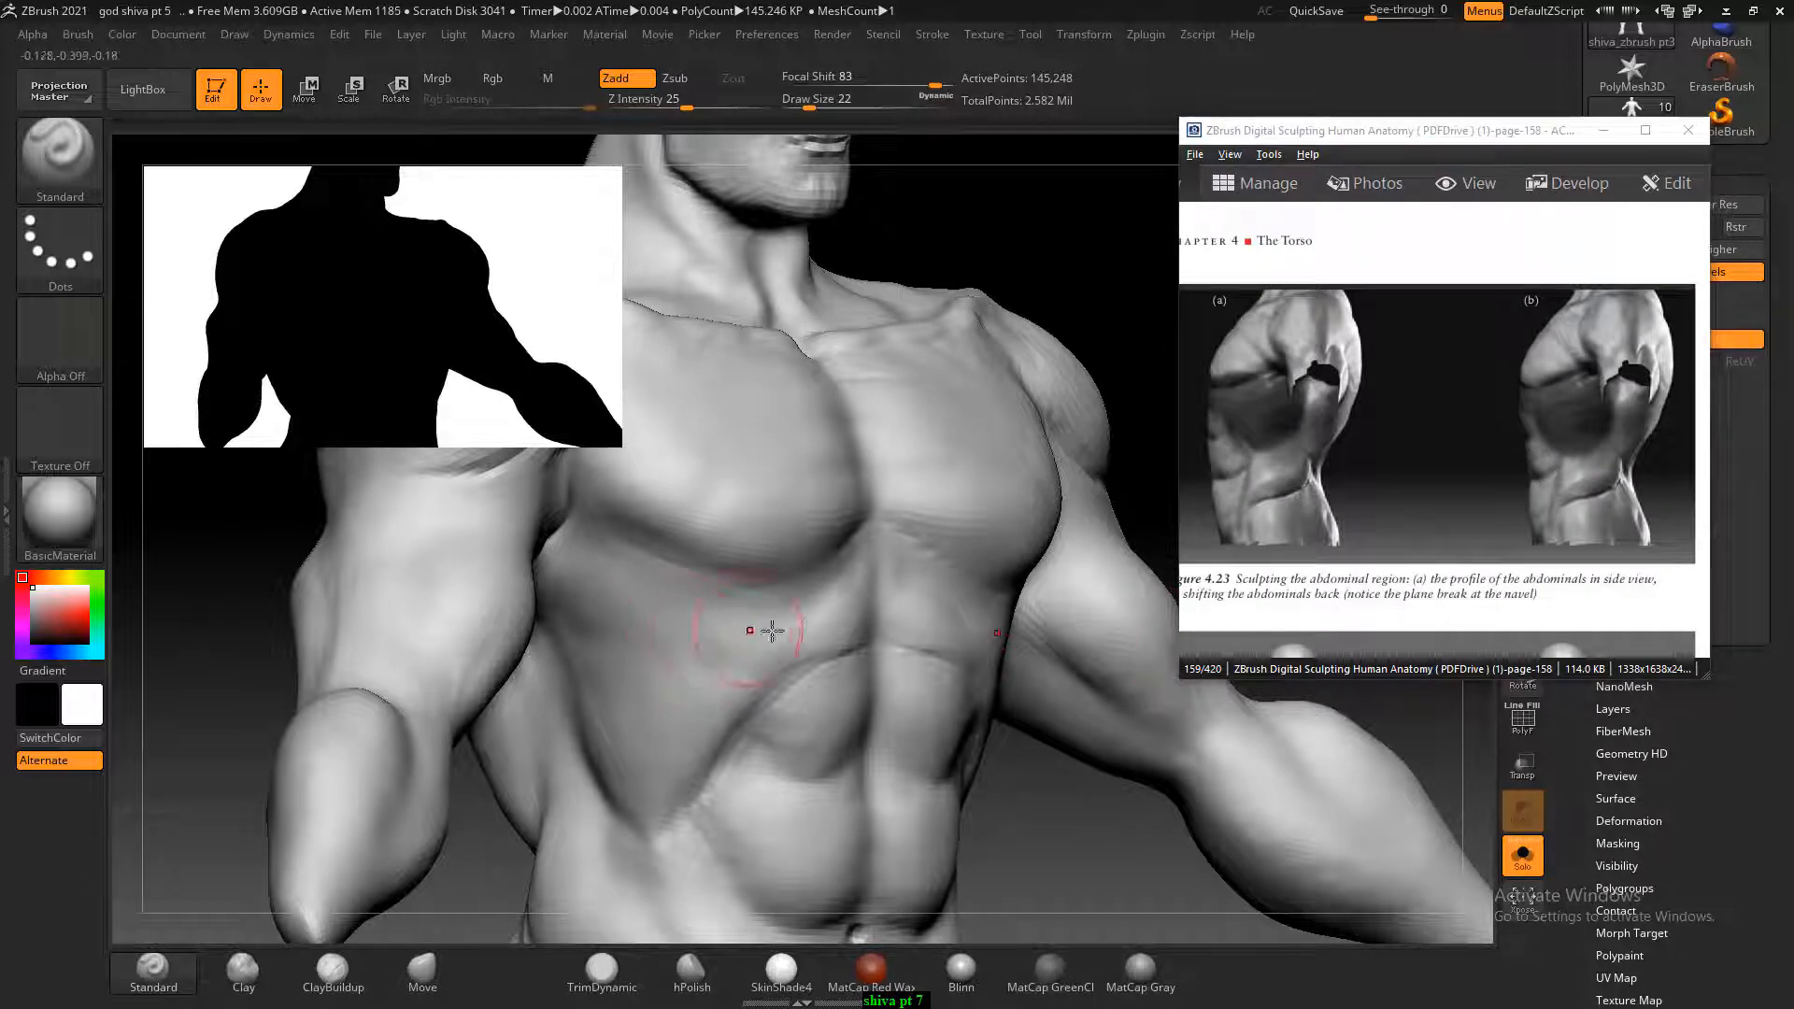
key(bracketleft)
key(bracketleft)
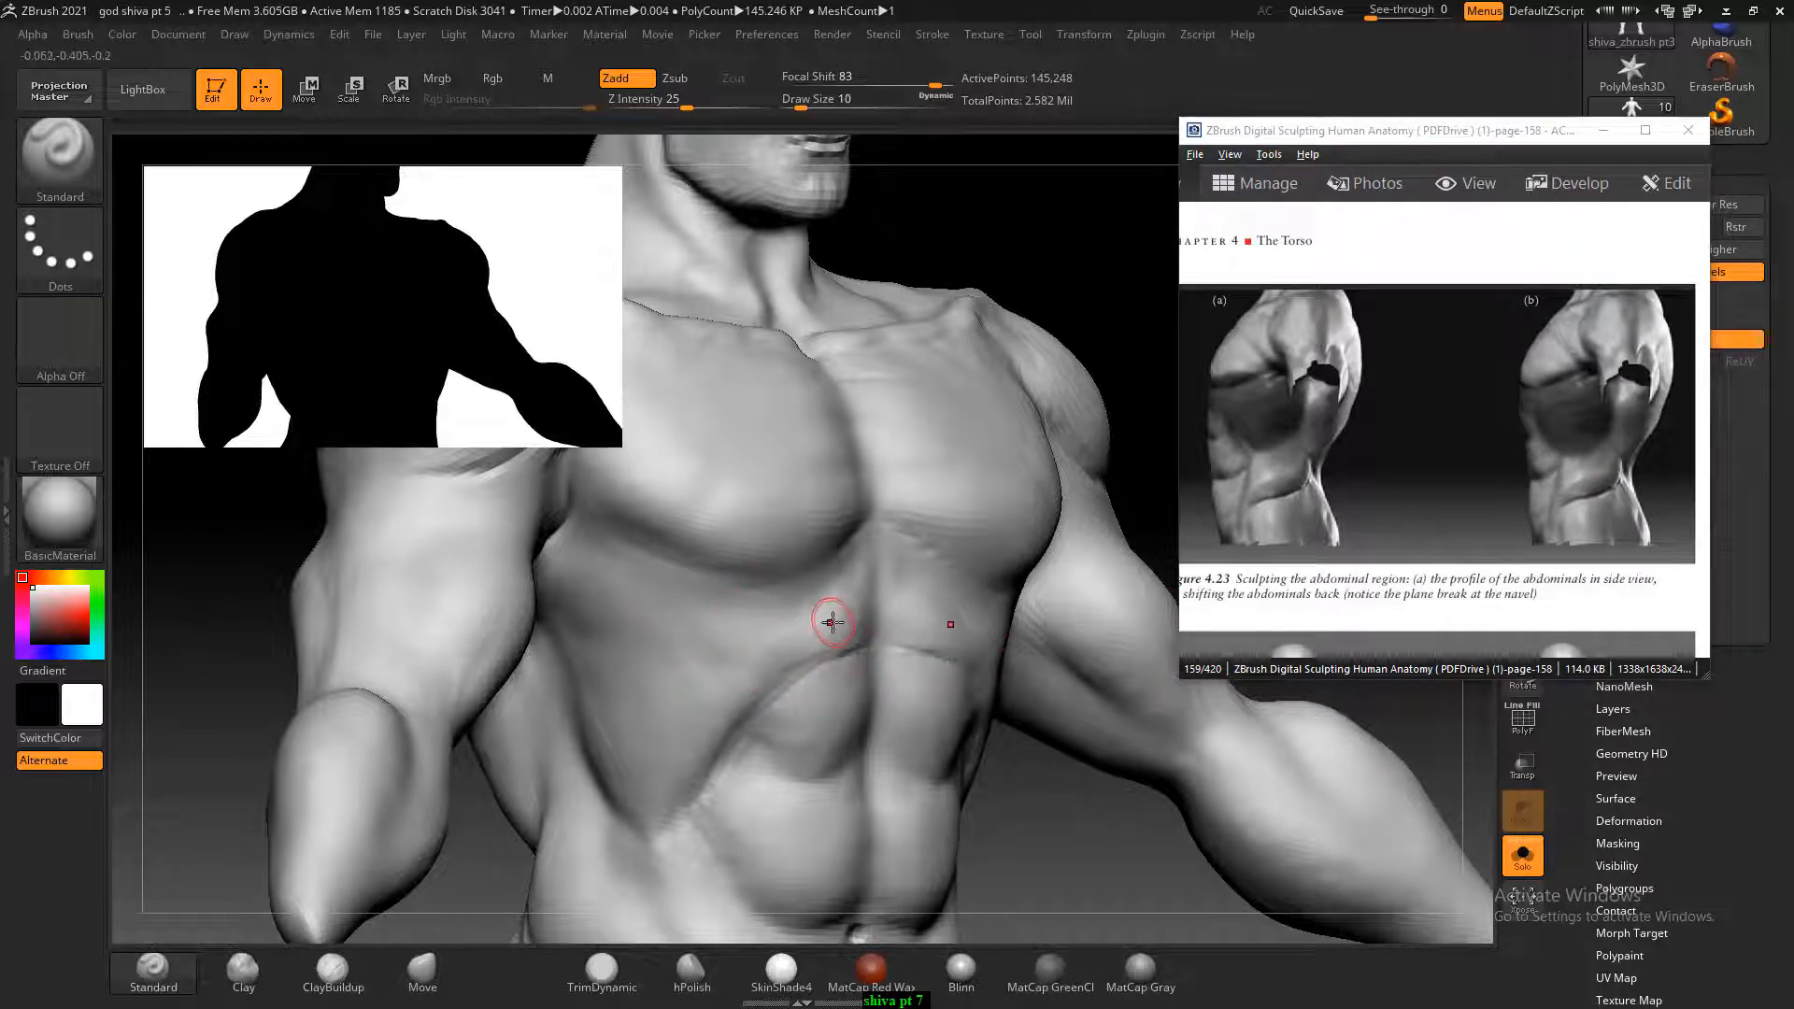
mouse_move(841, 601)
ctrl+mouse_down()
mouse_move(822, 640)
mouse_move(846, 587)
mouse_move(757, 612)
mouse_move(588, 574)
mouse_move(567, 589)
ctrl+mouse_up()
drag(177, 608, 401, 592)
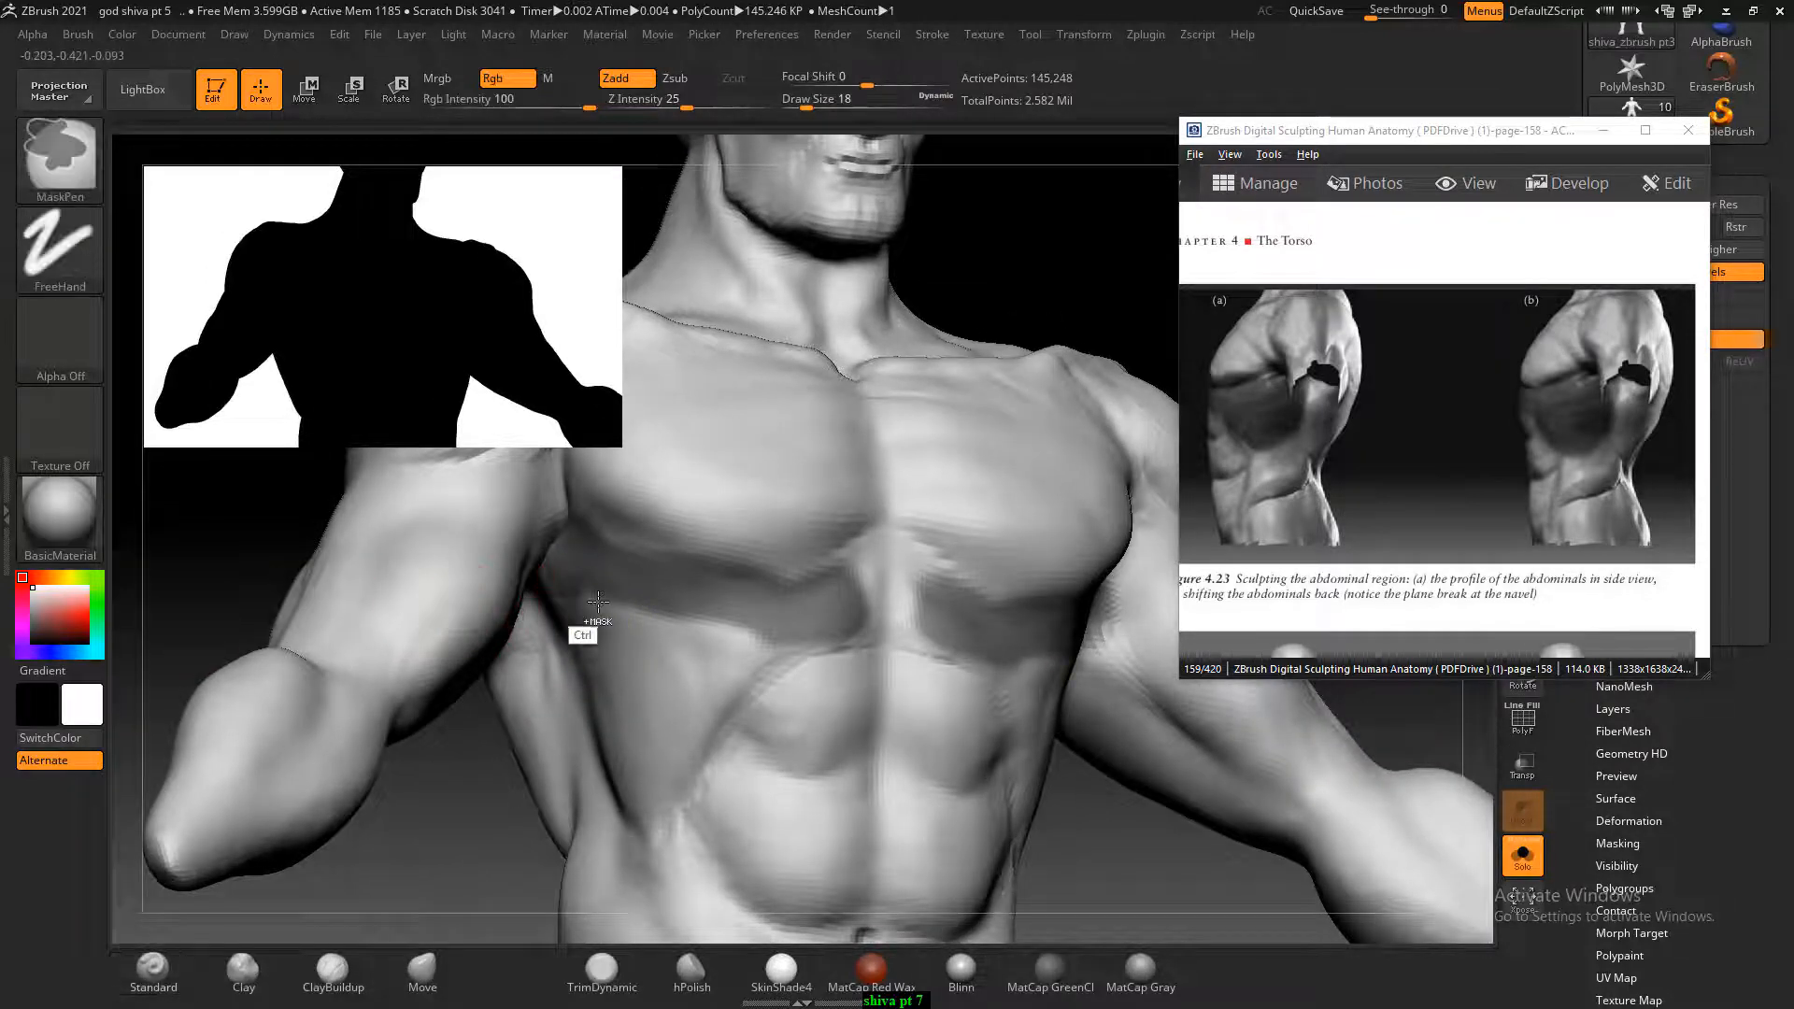
mouse_move(595, 673)
ctrl+mouse_down()
mouse_move(587, 624)
mouse_move(724, 677)
mouse_move(629, 637)
mouse_move(594, 652)
mouse_move(596, 675)
ctrl+mouse_up()
mouse_move(1154, 874)
mouse_down()
mouse_move(696, 672)
mouse_move(599, 658)
mouse_move(673, 671)
mouse_move(746, 652)
mouse_move(597, 681)
mouse_up()
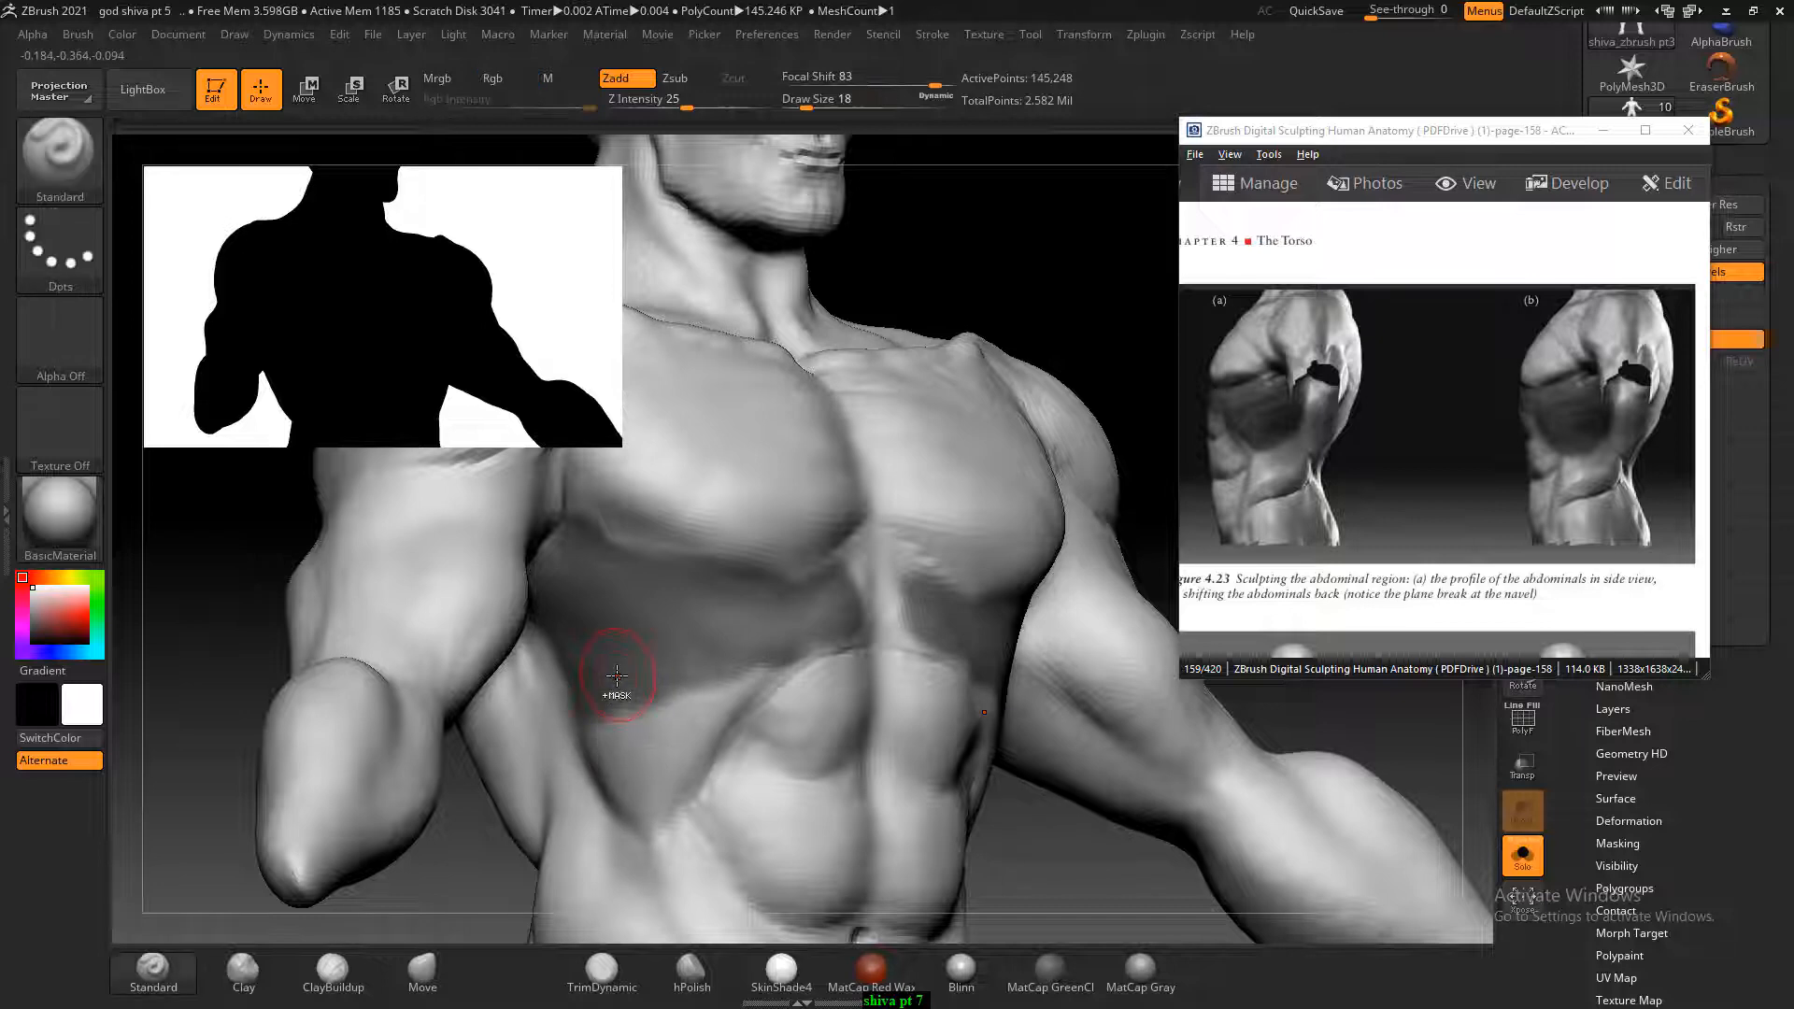
key(ctrl)
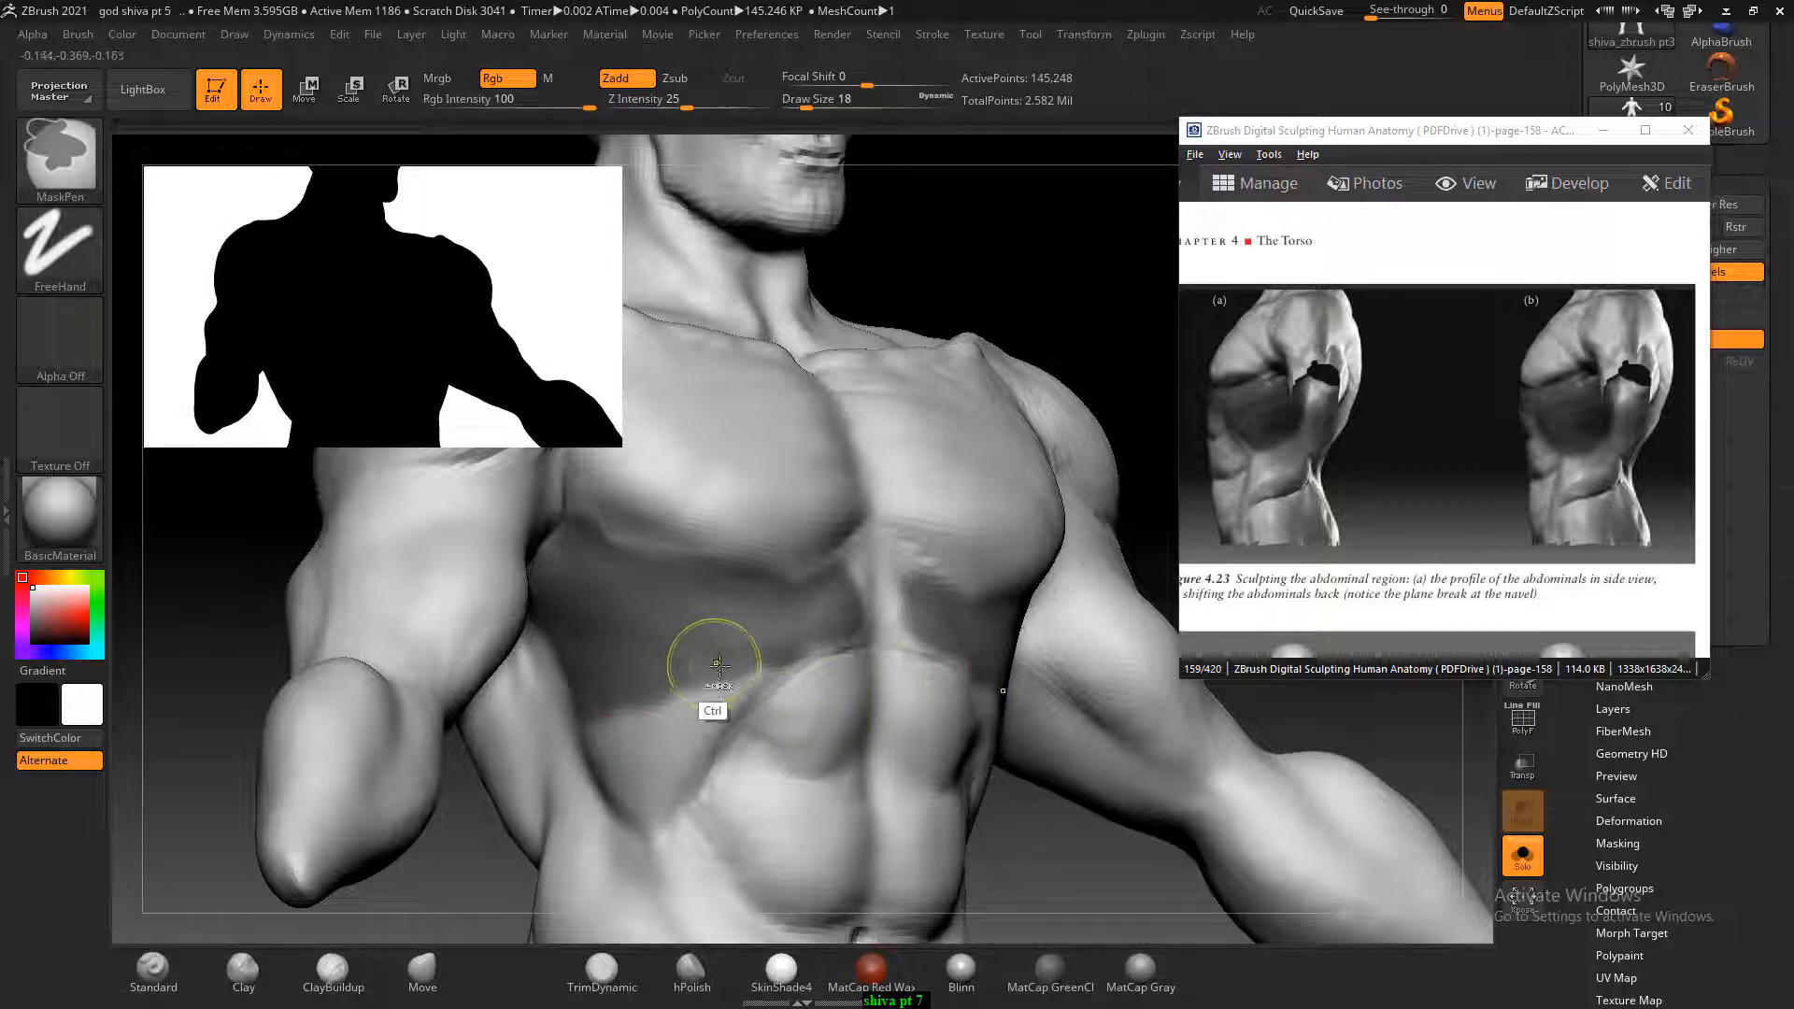
mouse_move(680, 693)
ctrl+mouse_down()
mouse_move(590, 701)
mouse_move(737, 656)
mouse_move(613, 746)
ctrl+mouse_up()
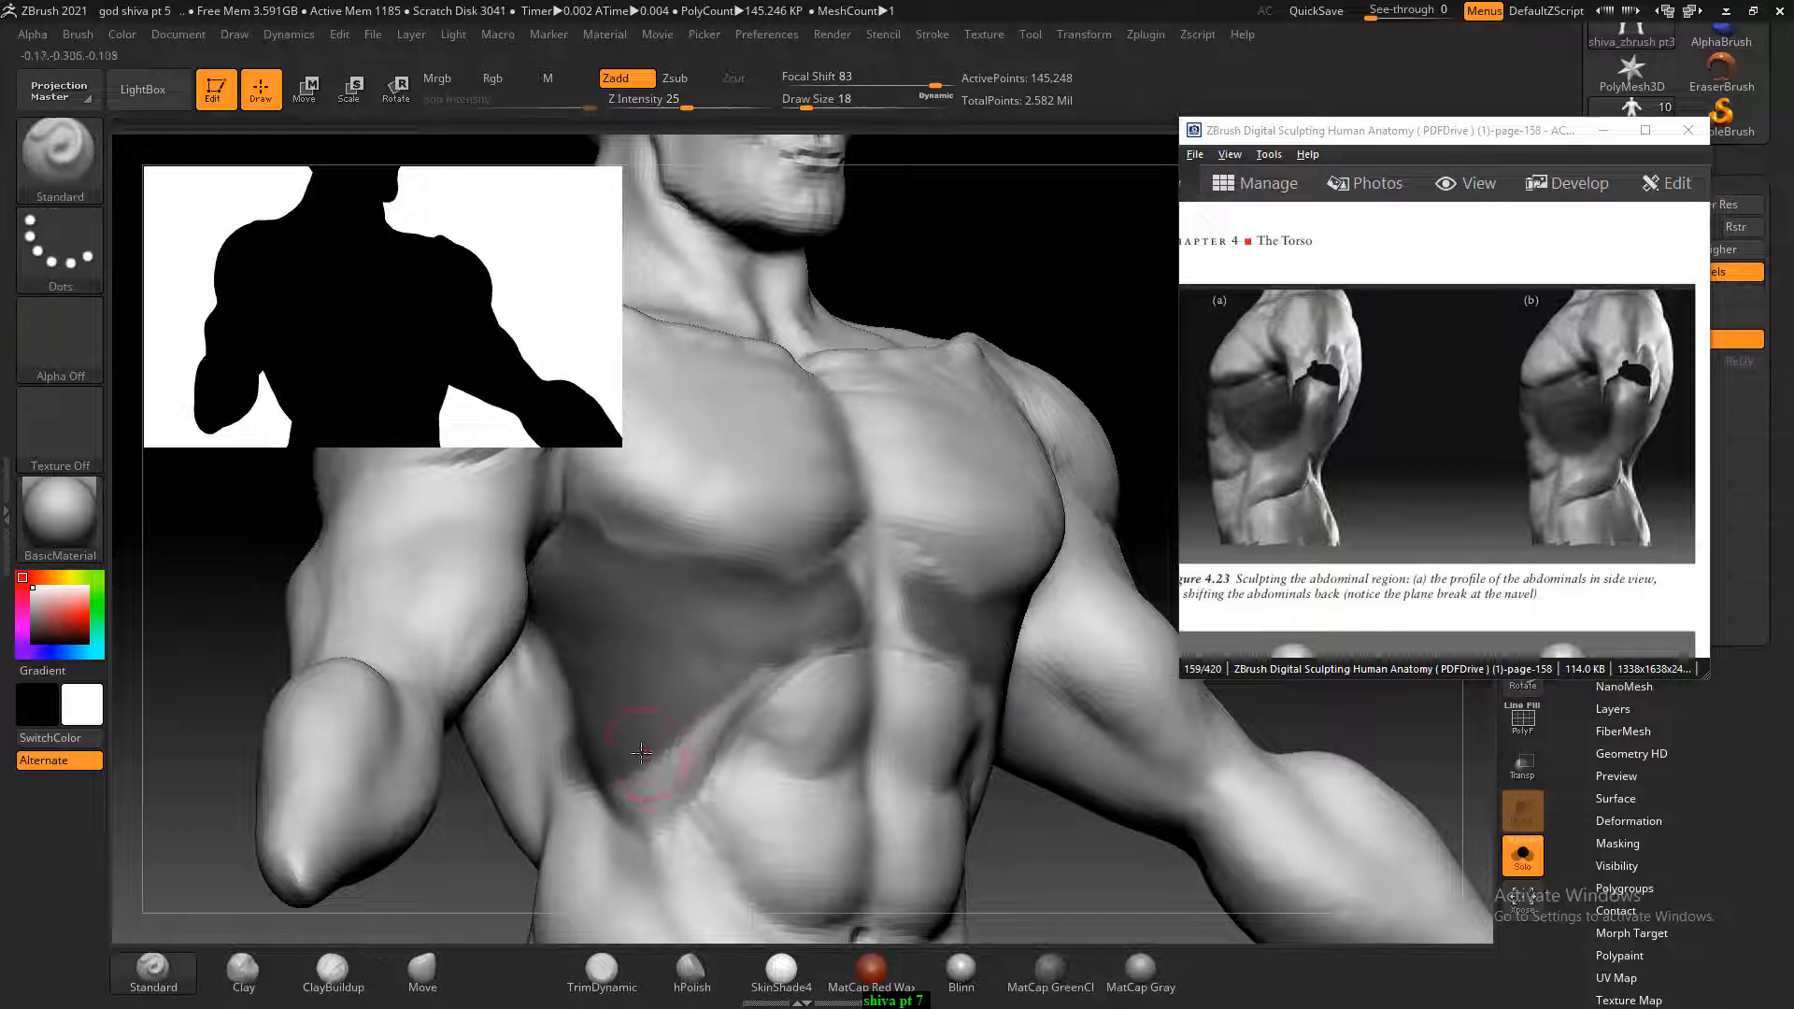
key(ctrl)
ctrl+drag(574, 790, 594, 777)
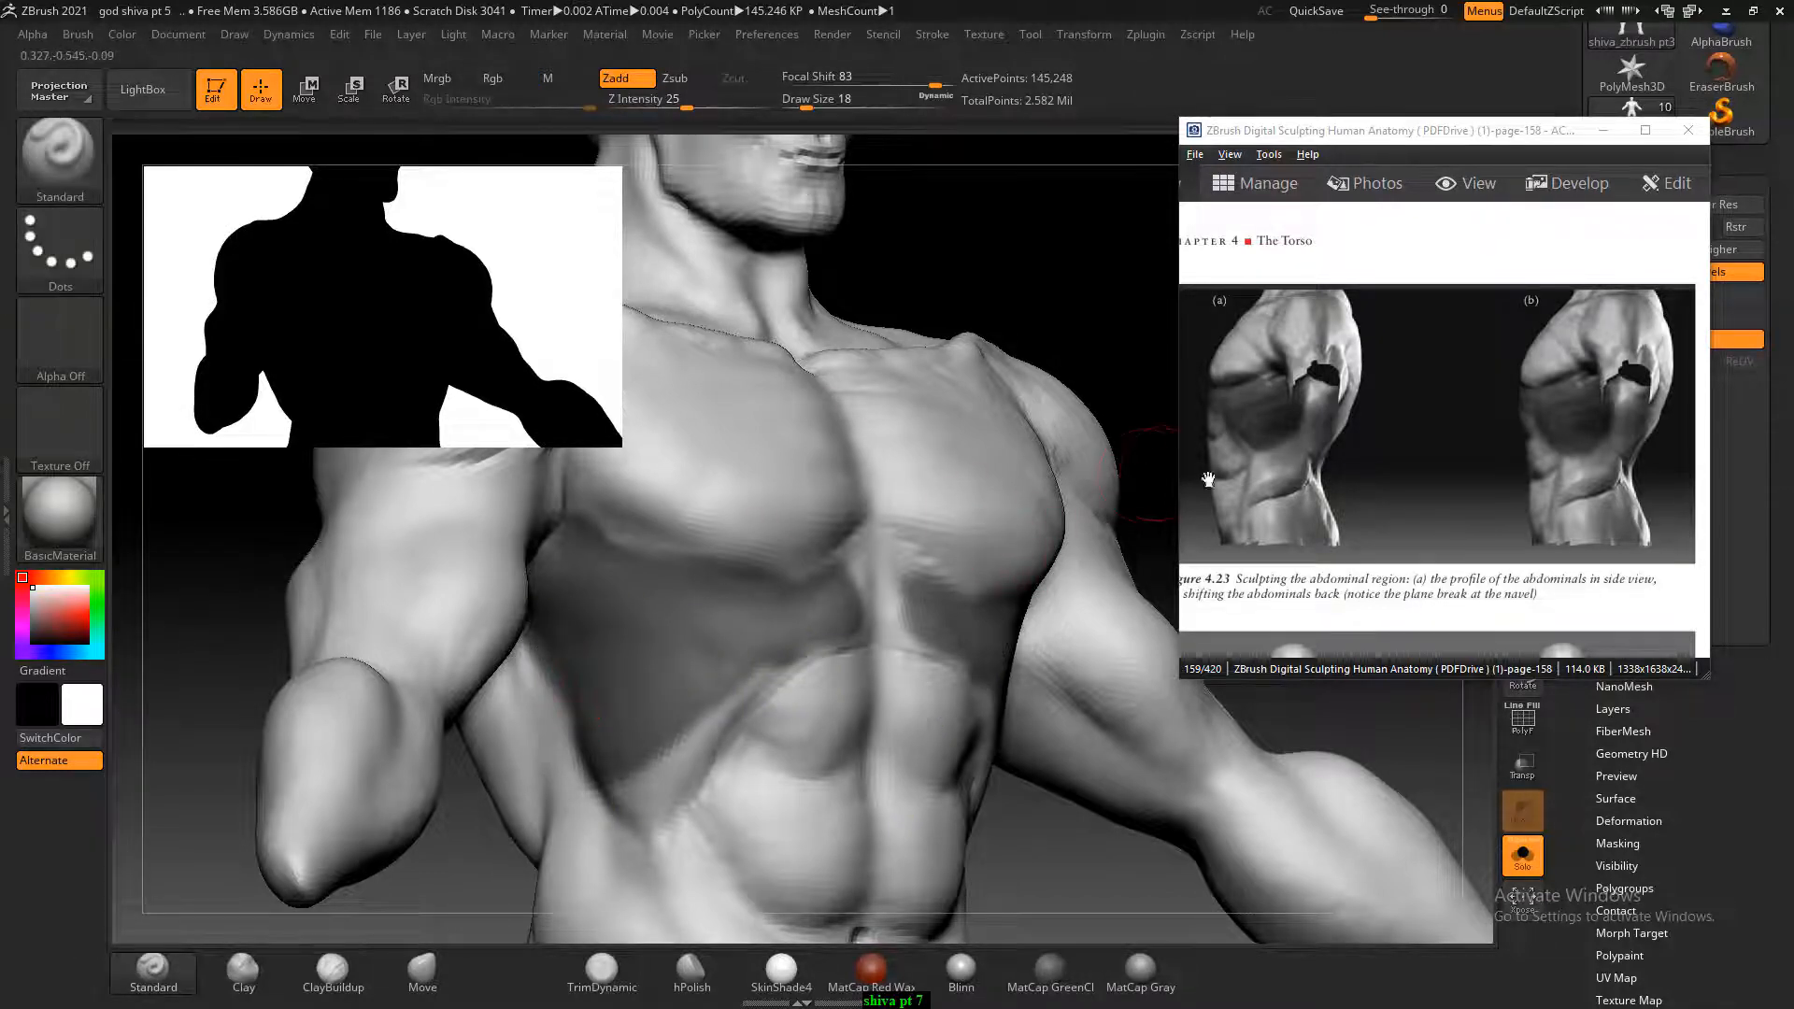
Turn to the Serratus and Oblique page and enlarge its blue-highlighted oblique and red-highlighted serratus figures.
scroll(1208, 479, down, 3)
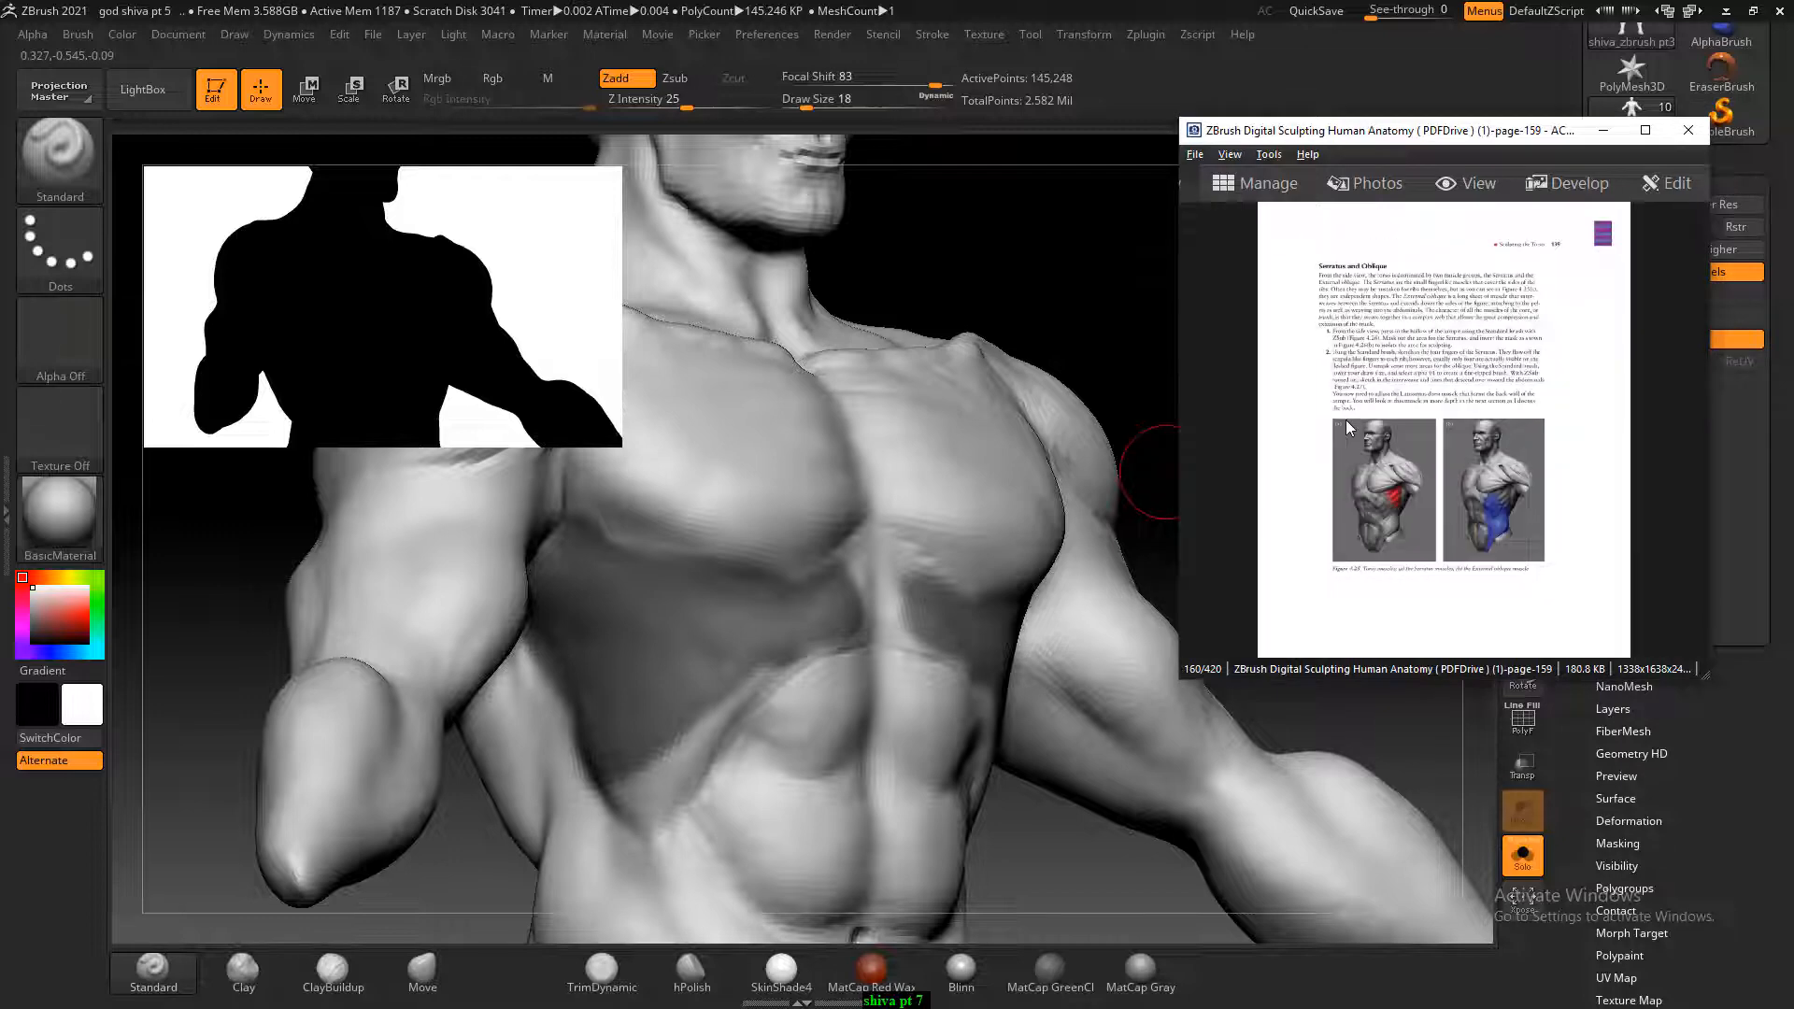
ctrl+scroll(1347, 468, up, 7)
drag(1525, 622, 1466, 402)
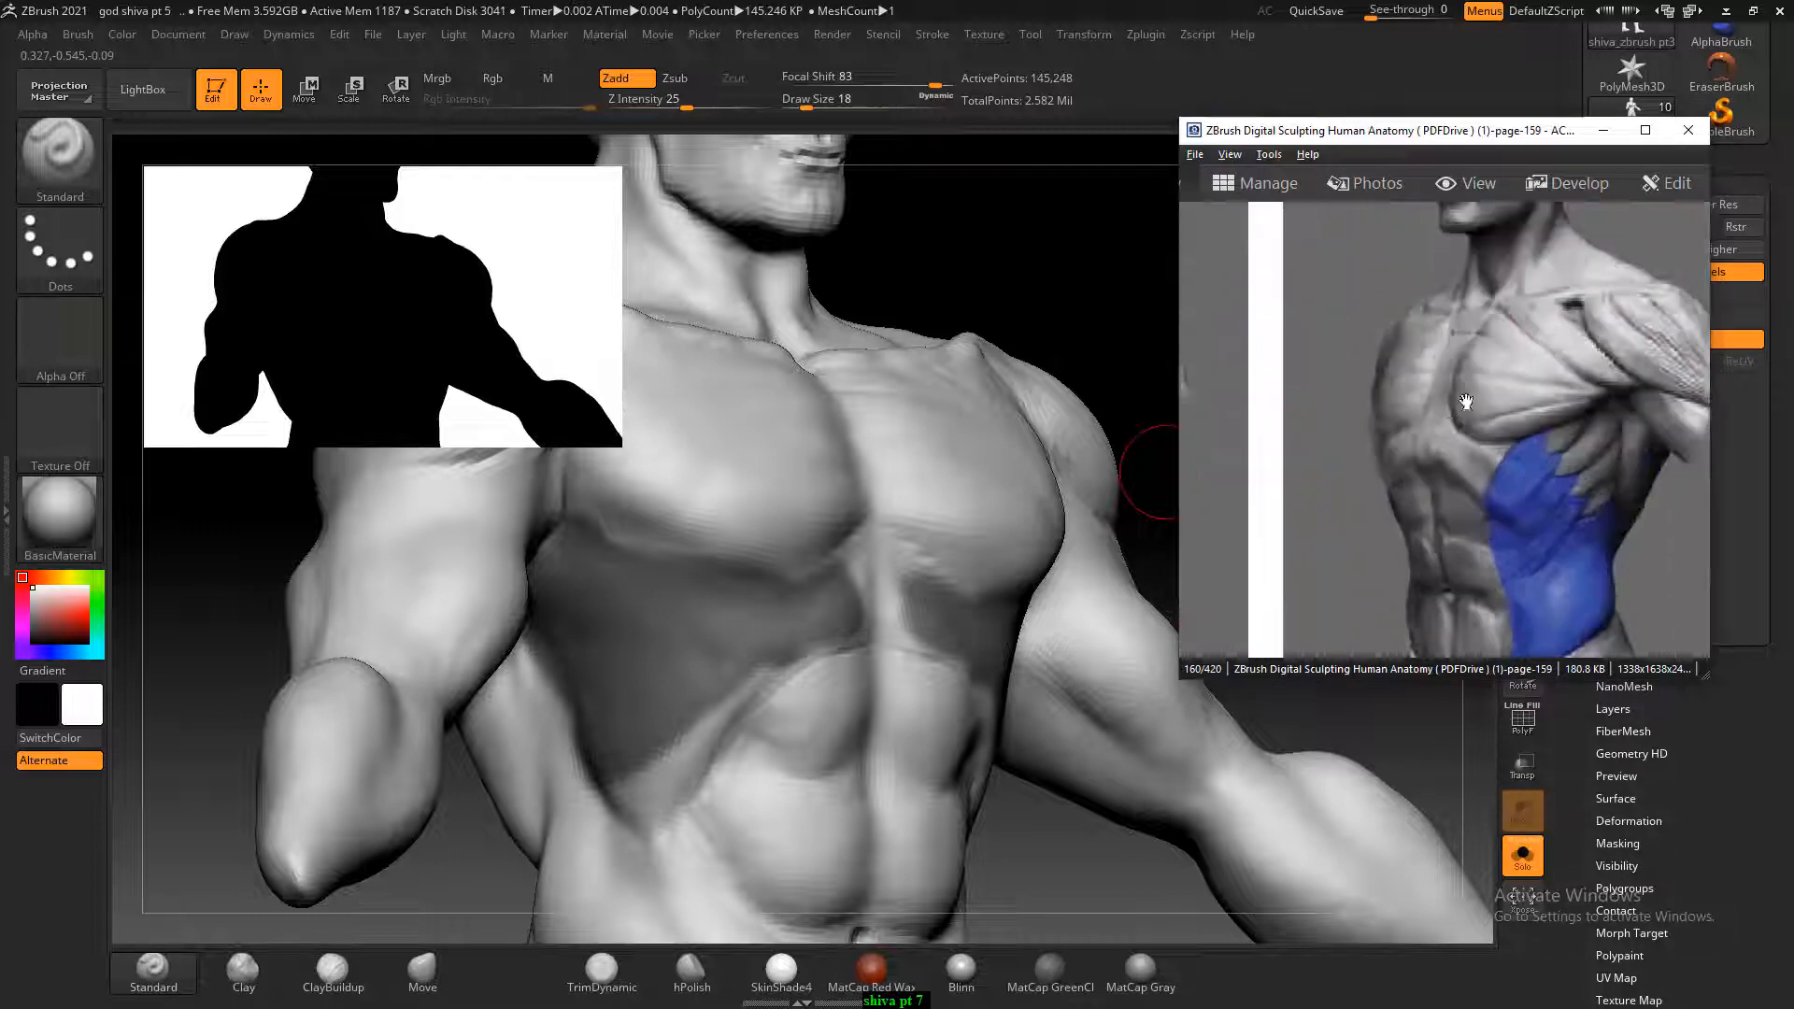
drag(1405, 453, 1530, 437)
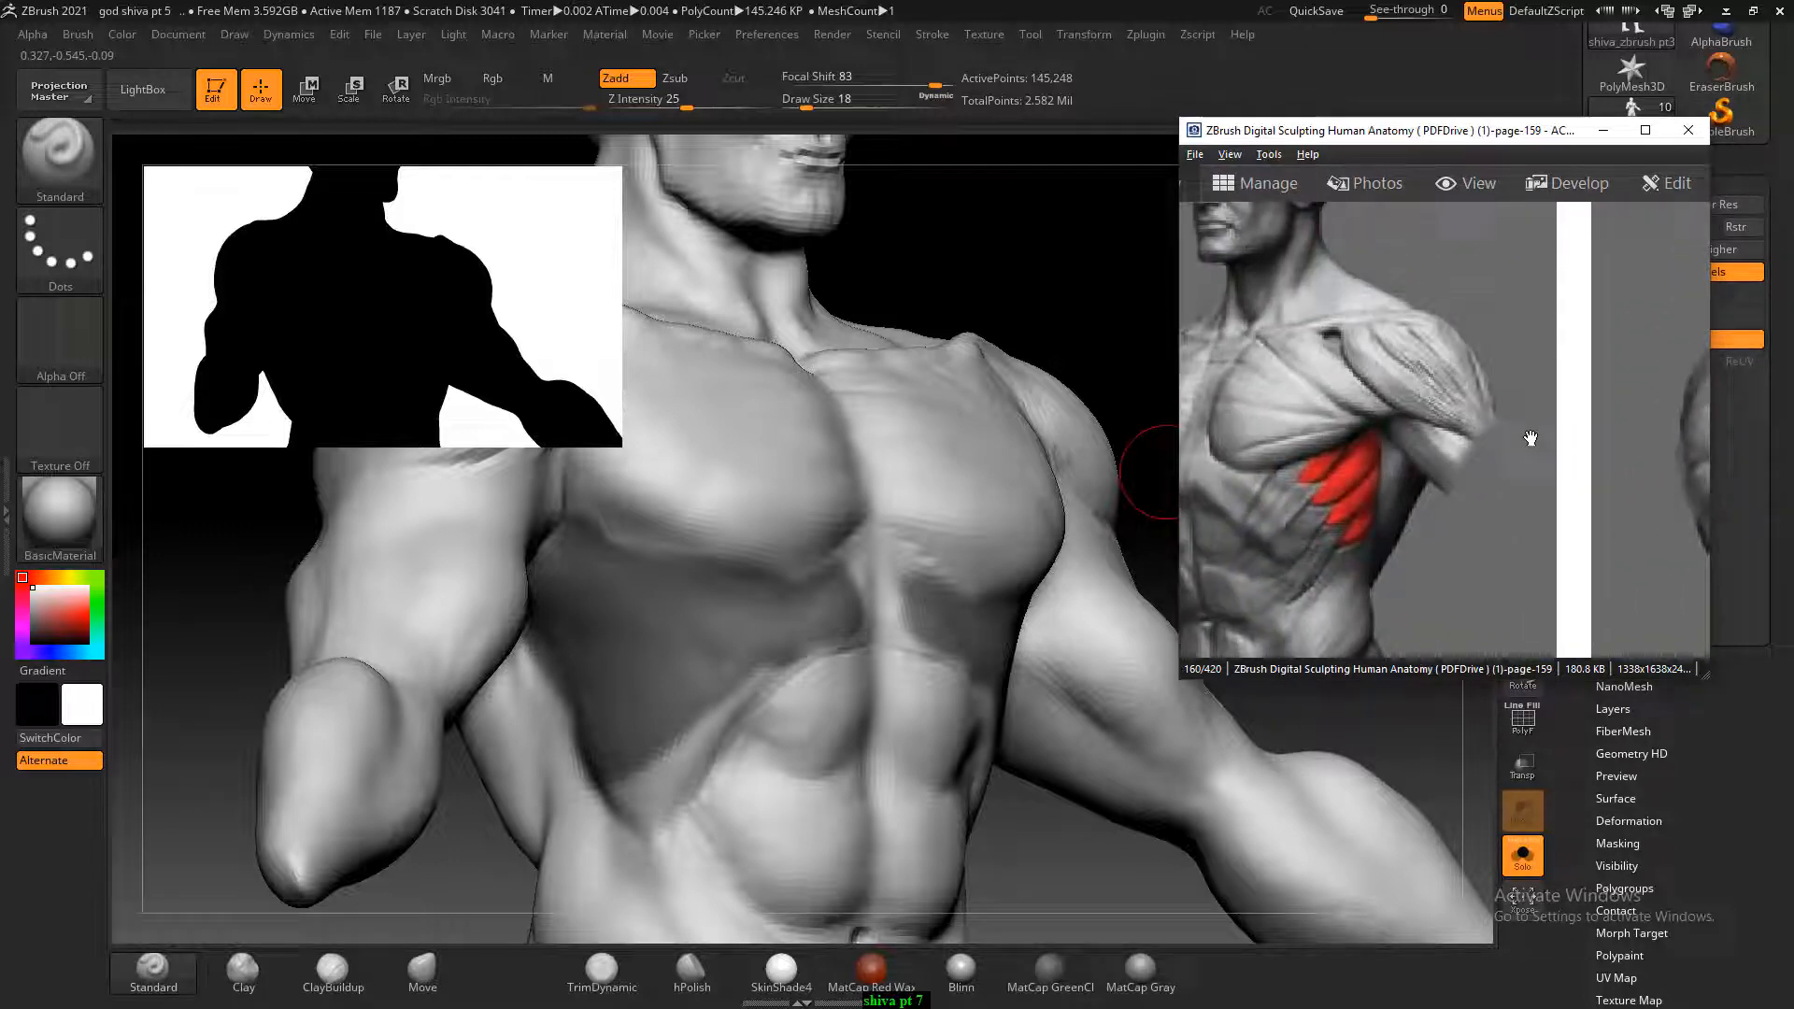
scroll(1518, 440, up, 1)
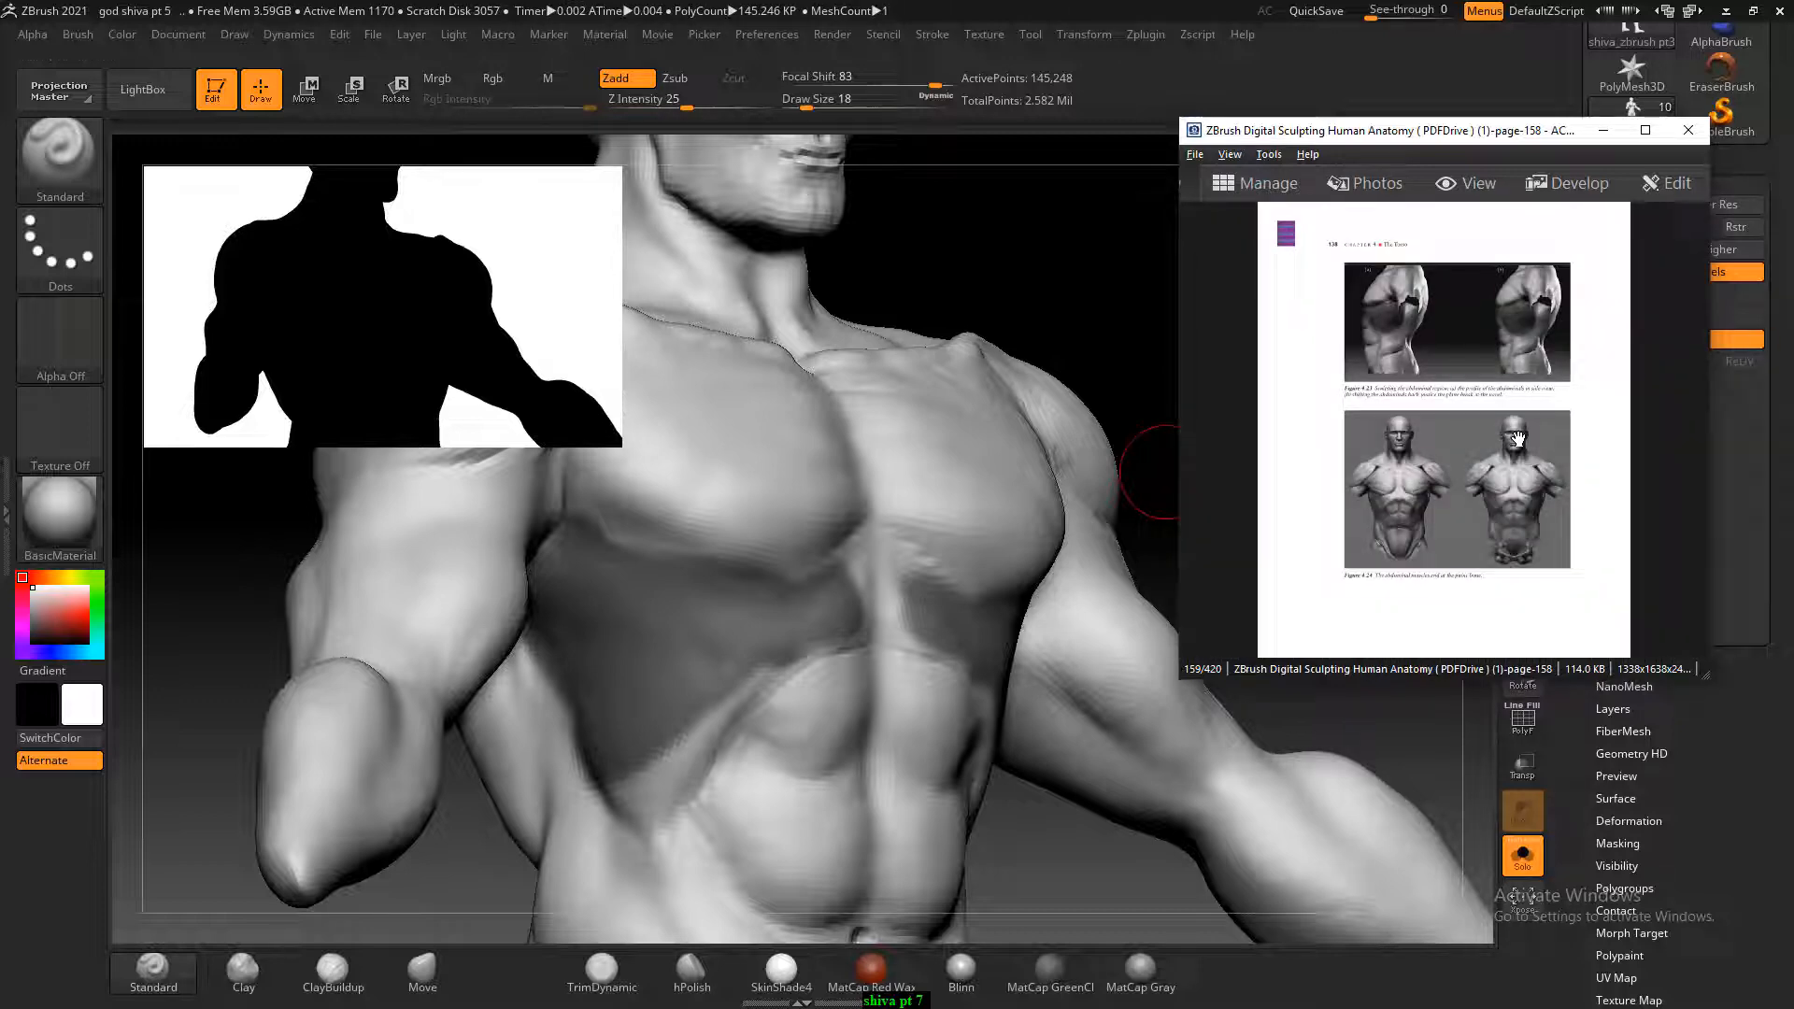
scroll(1518, 439, down, 1)
ctrl+scroll(1519, 453, up, 5)
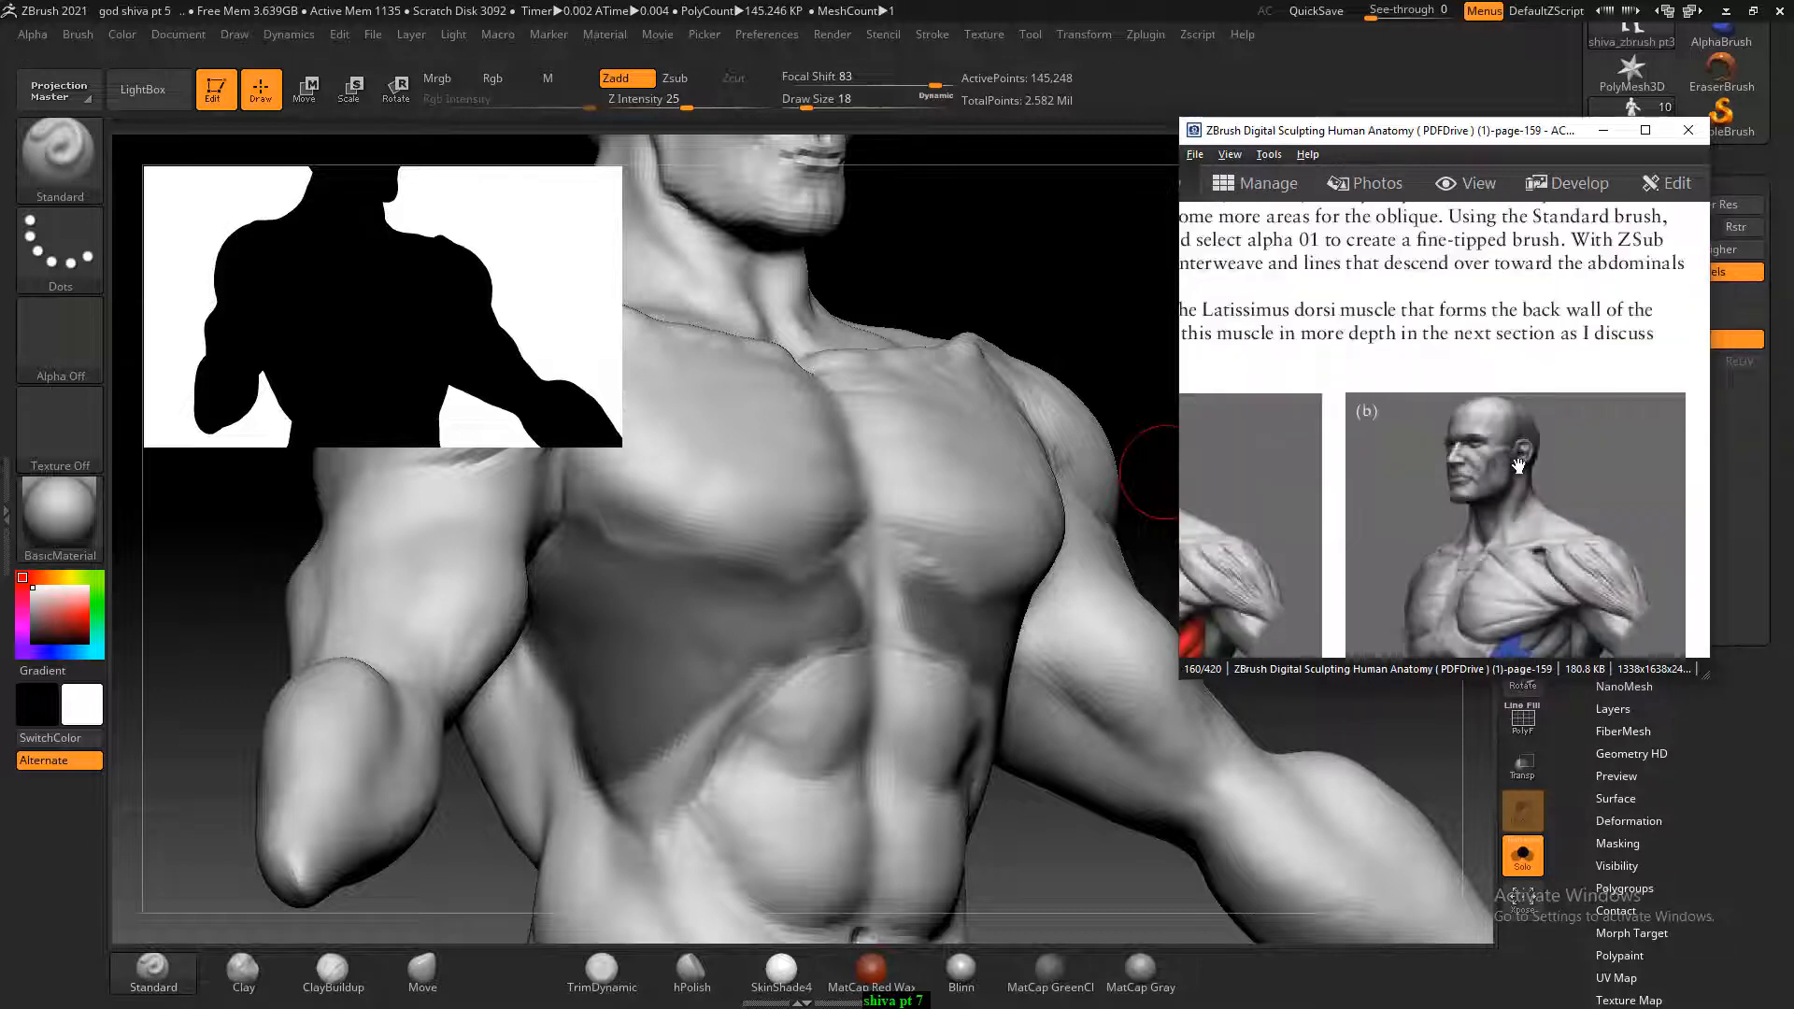
drag(1519, 465, 1556, 314)
drag(1470, 439, 1589, 469)
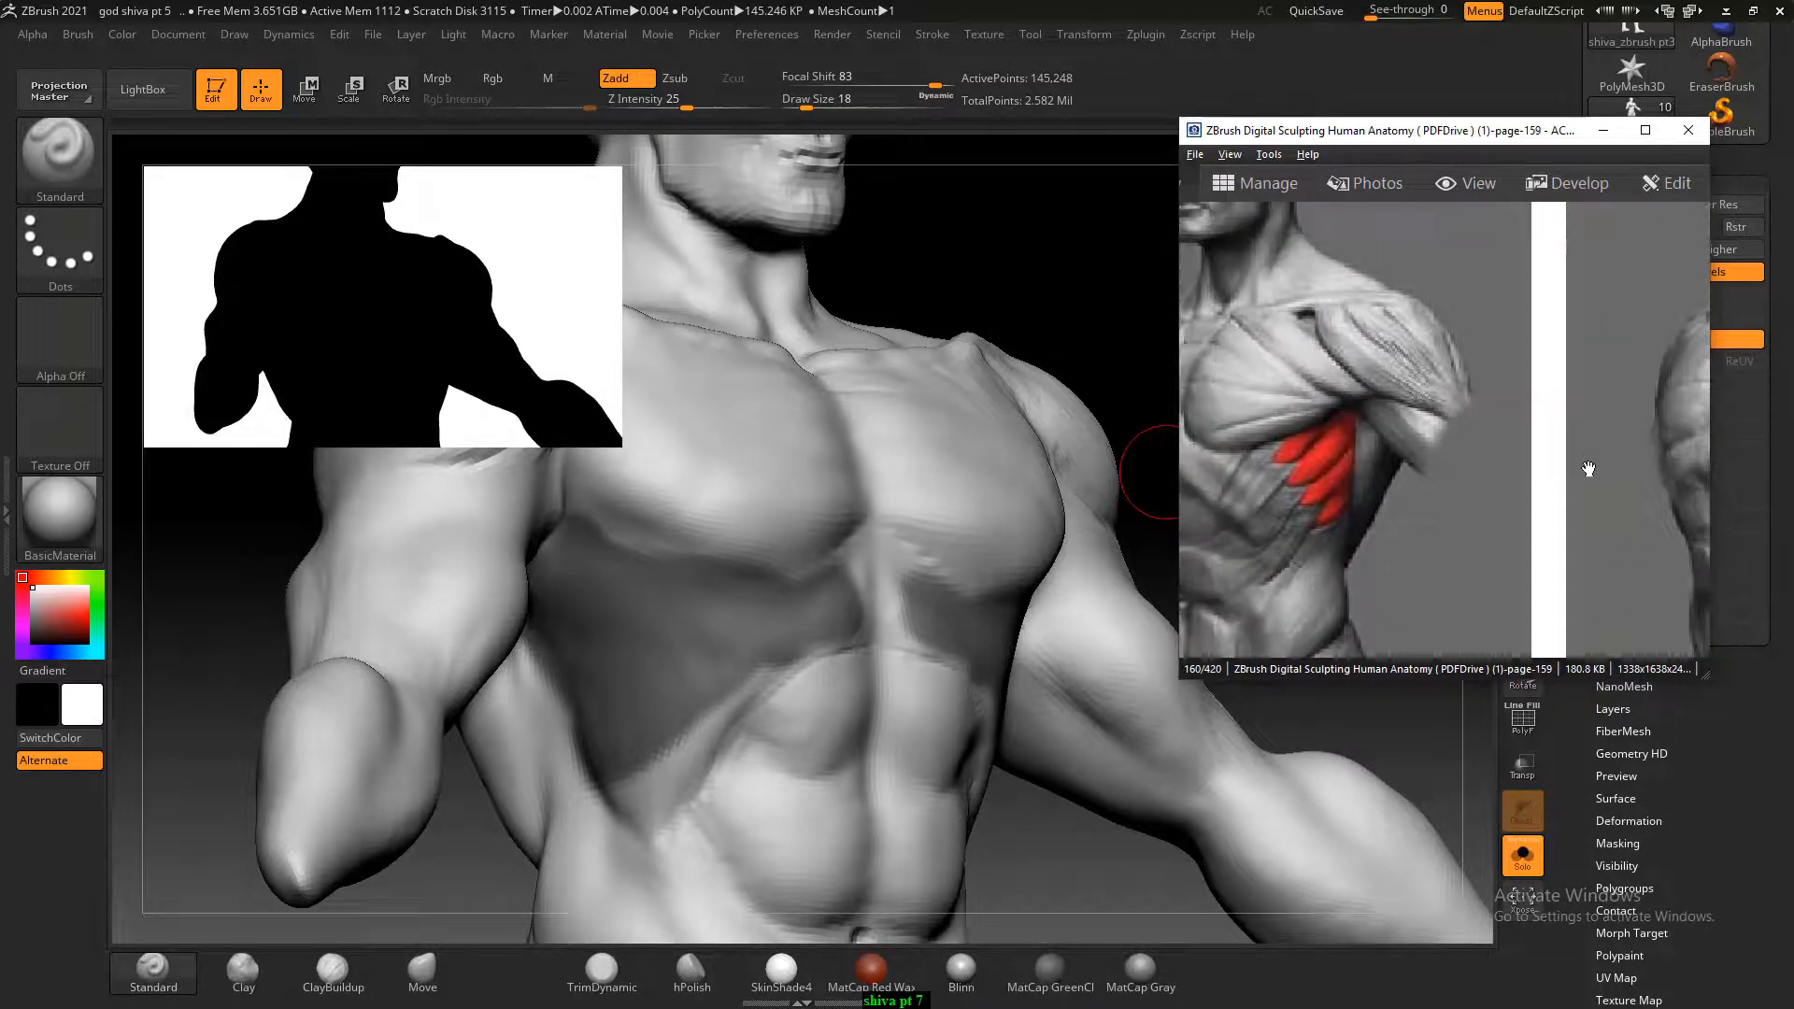
Clear the mask from the side of the rib cage beneath the pectorals.
mouse_move(1076, 899)
mouse_down()
mouse_move(995, 893)
mouse_move(1046, 885)
mouse_up()
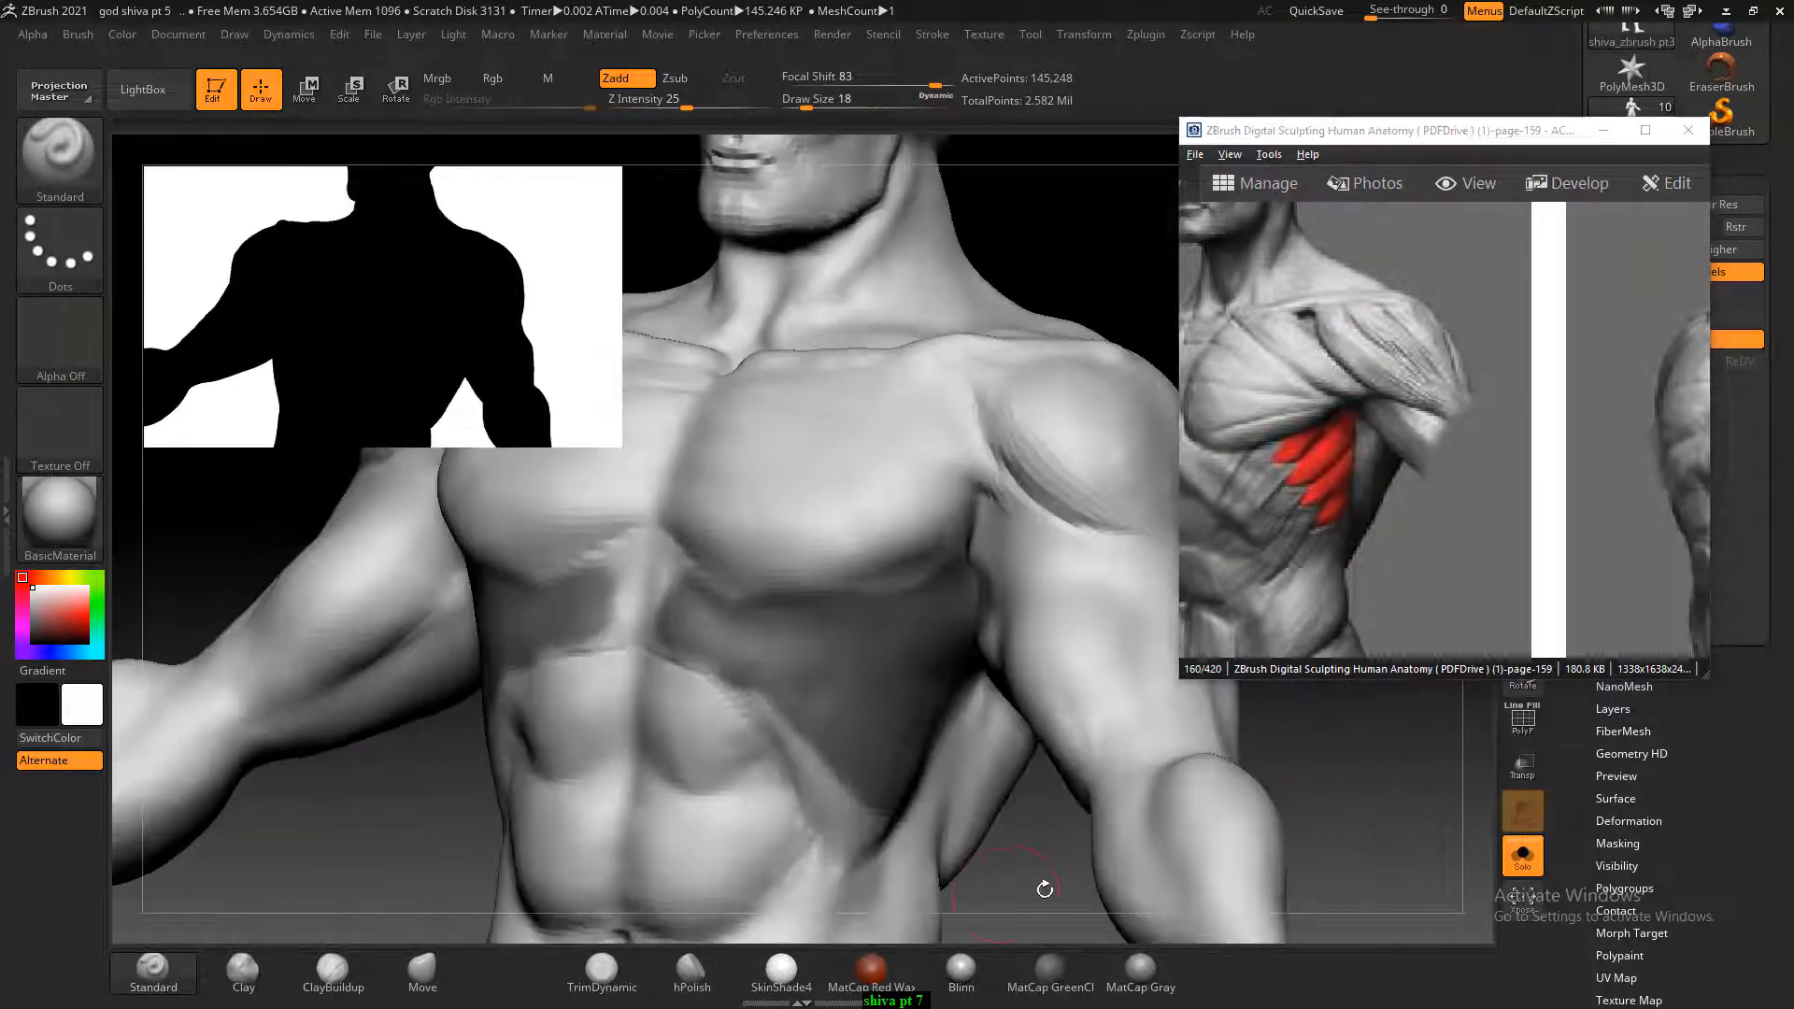
mouse_move(1442, 817)
shift+mouse_down()
mouse_move(1137, 857)
mouse_move(1085, 829)
mouse_move(1056, 841)
shift+mouse_up()
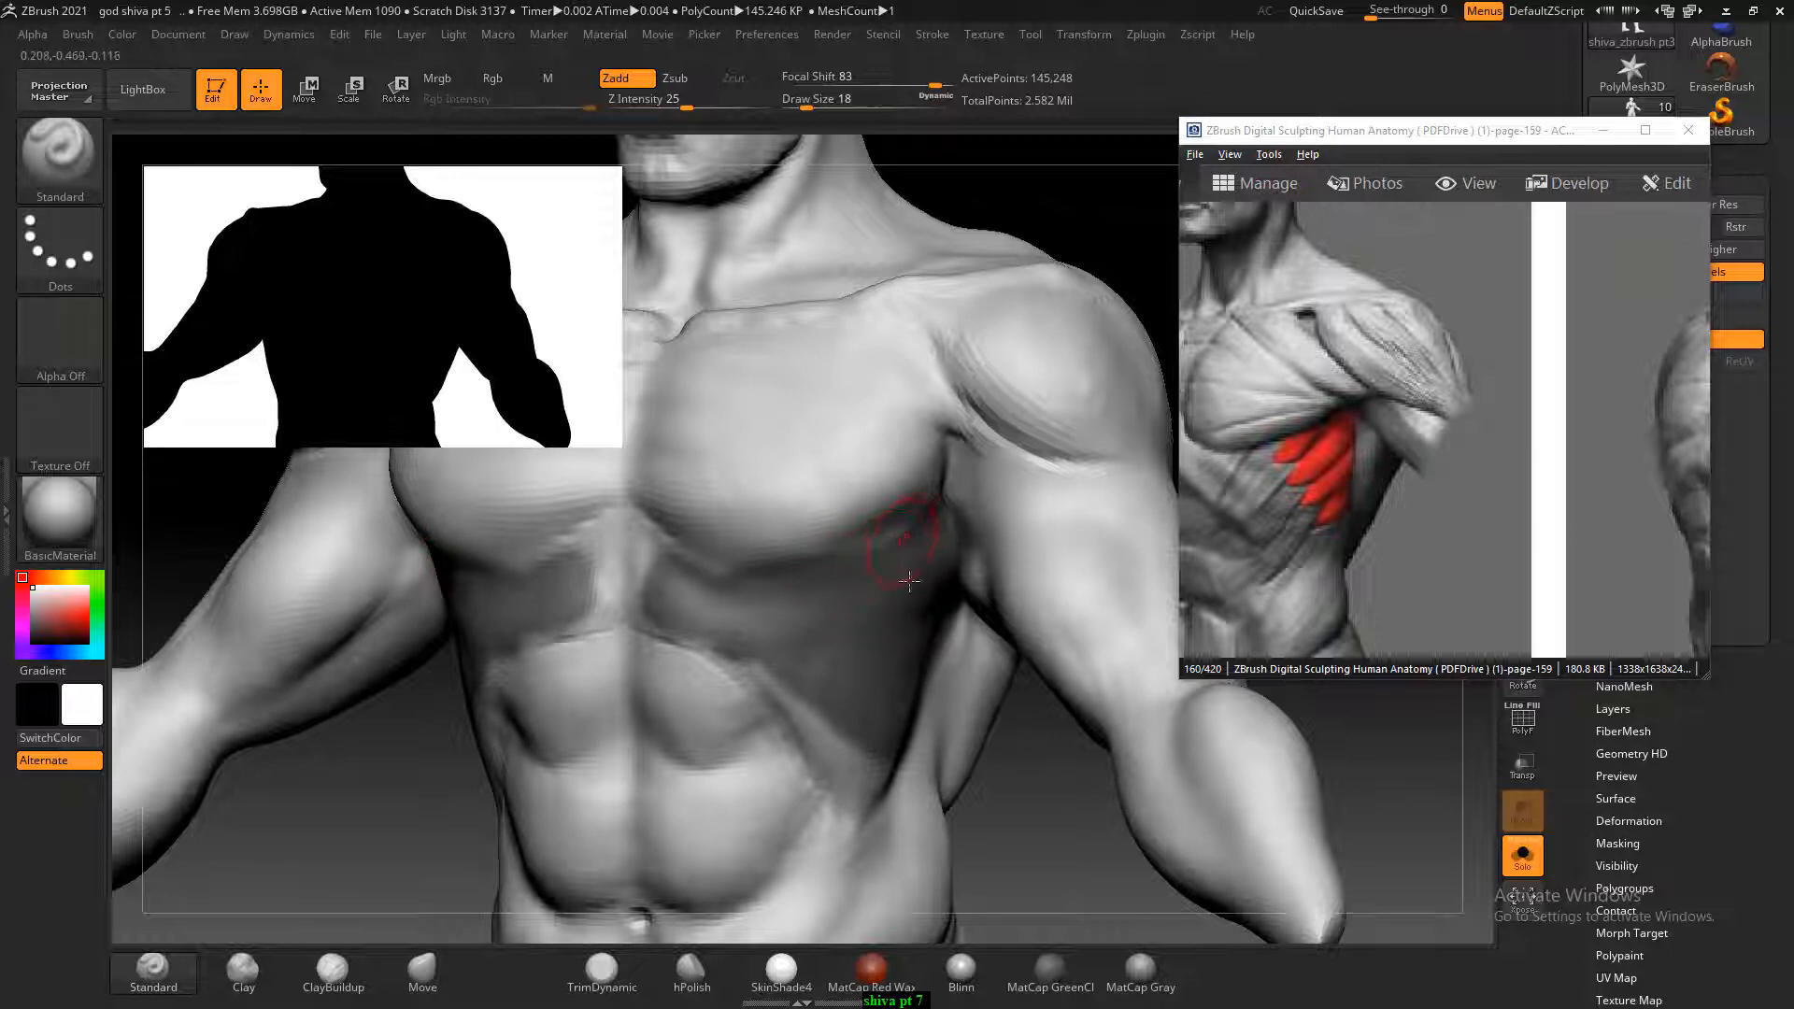
drag(1047, 782, 1044, 781)
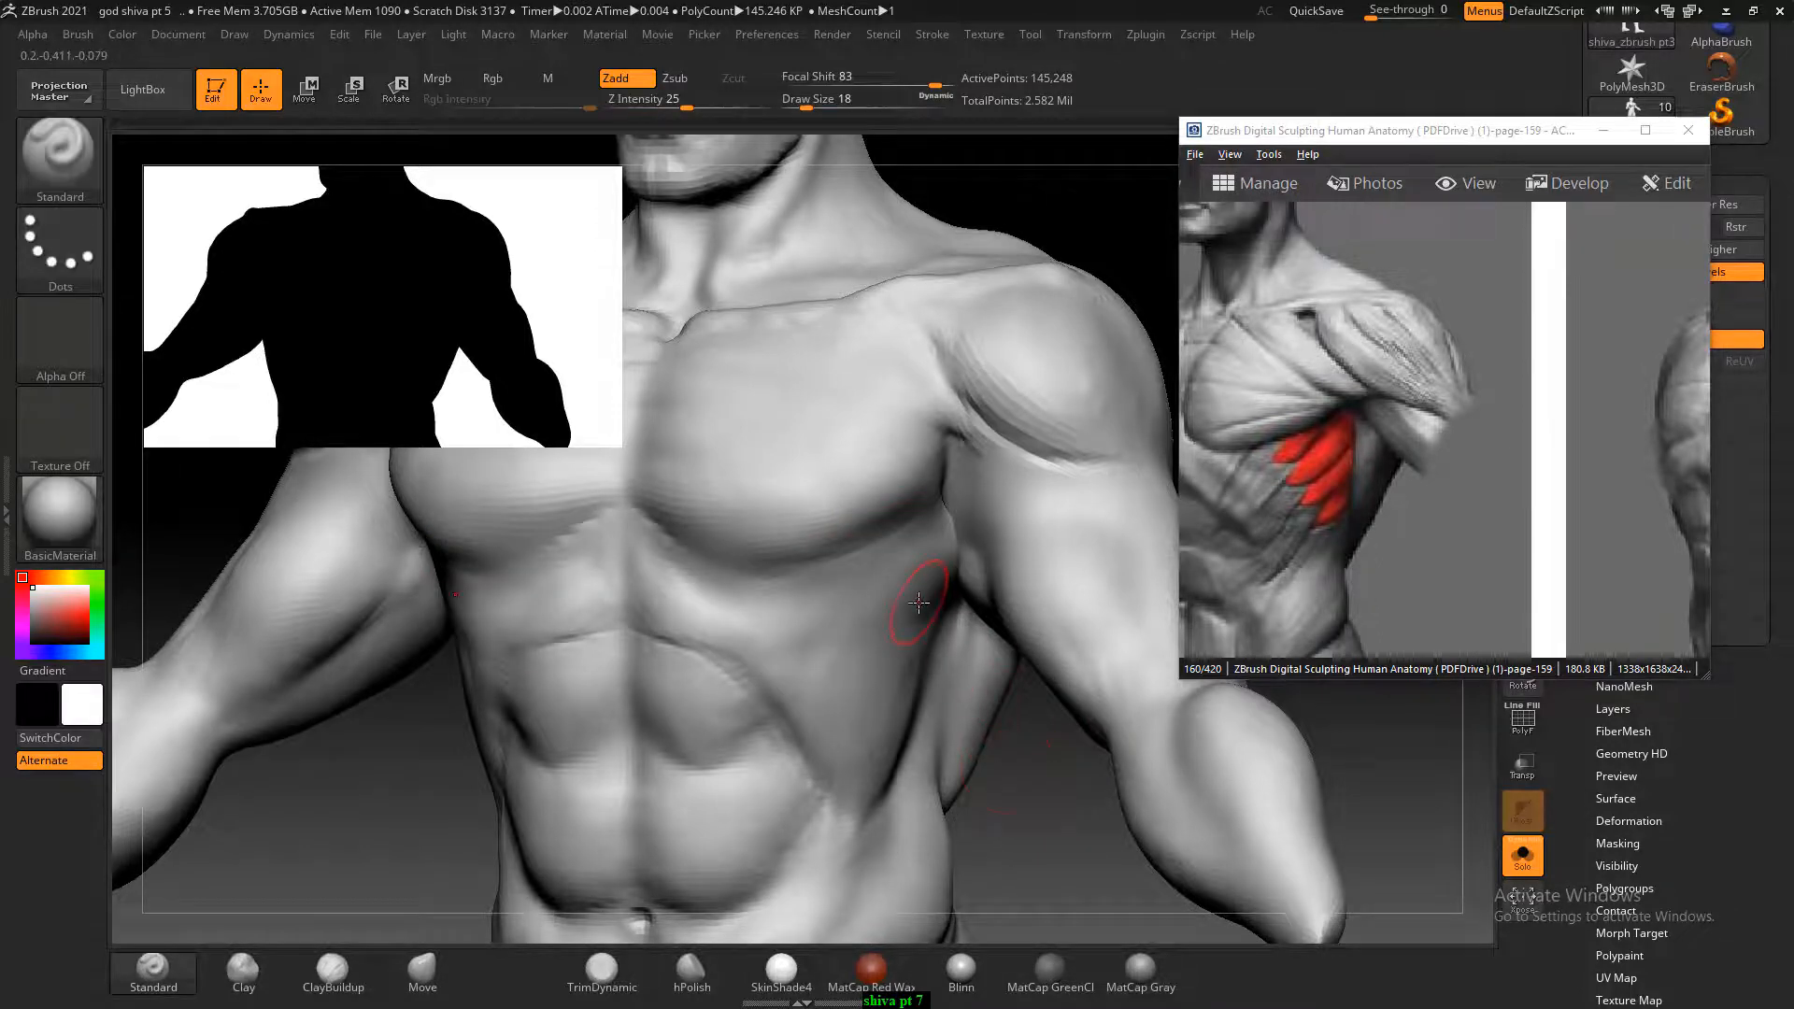
Mask short diagonal serratus strips on the side of the ribs below the outer pectoral, using MaskPen at draw size 9.
key(ctrl)
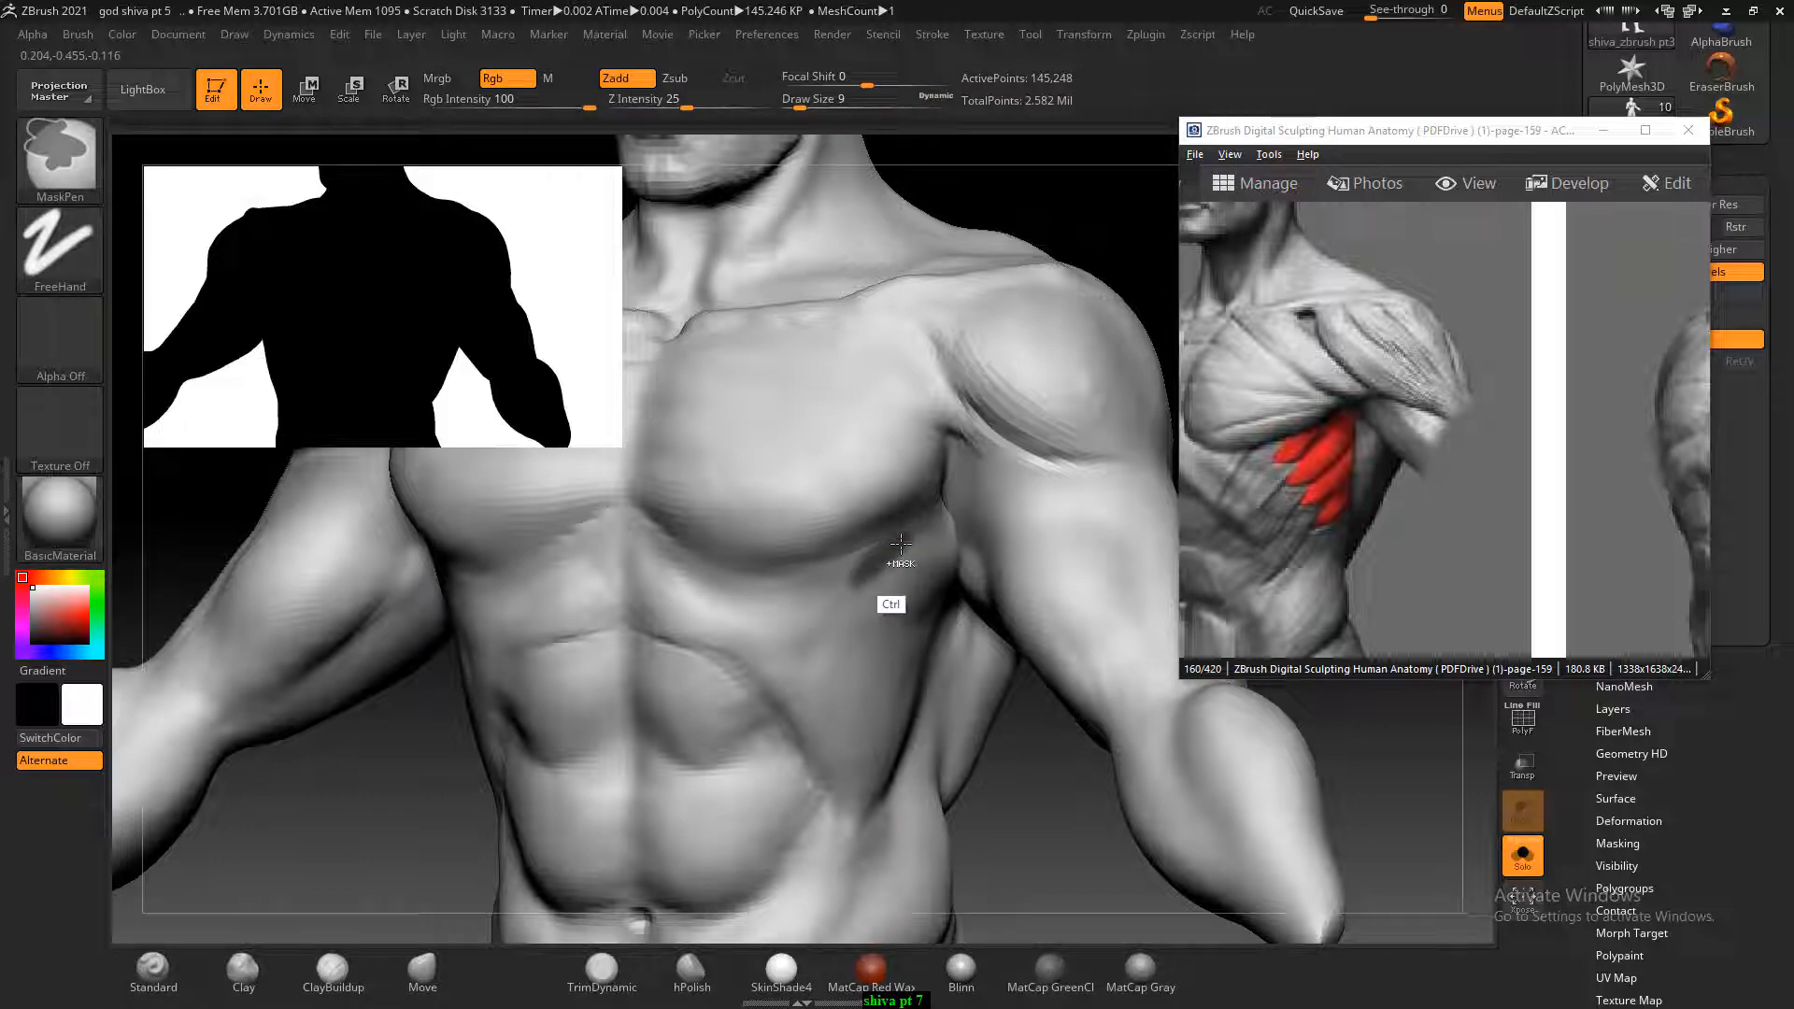
ctrl+drag(900, 544, 902, 551)
drag(1084, 789, 1069, 783)
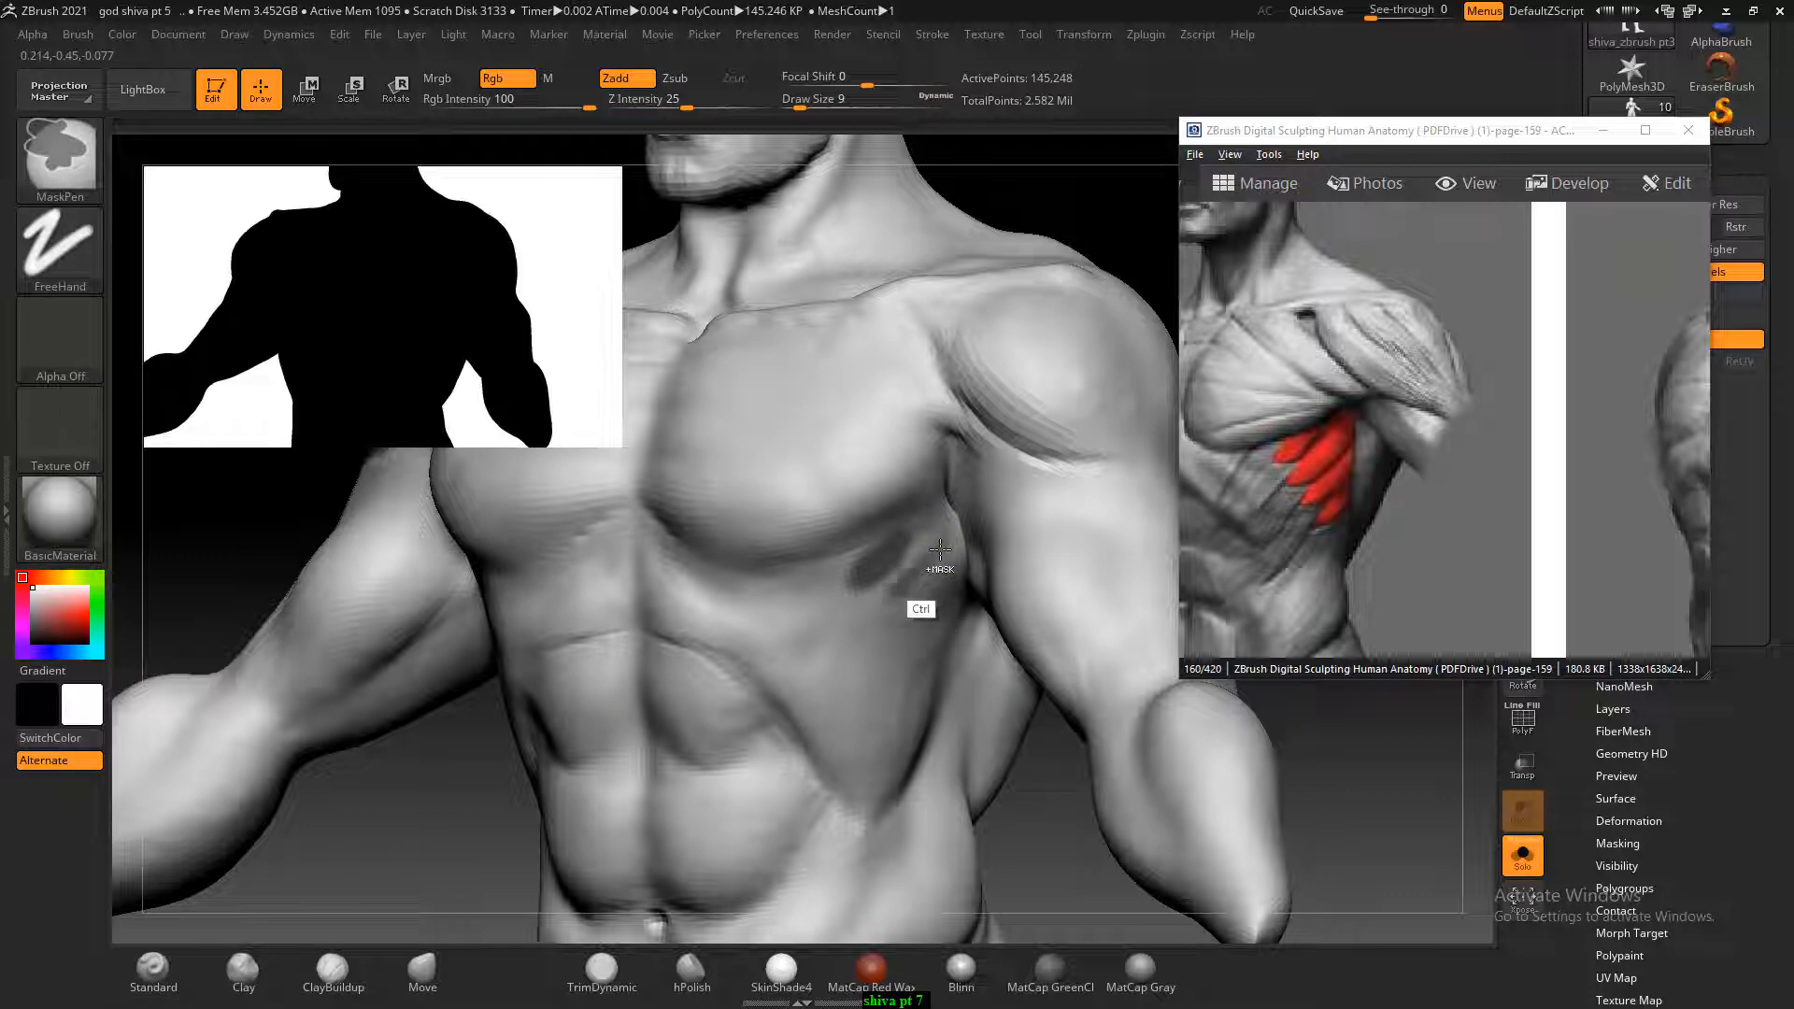
ctrl+drag(894, 594, 886, 606)
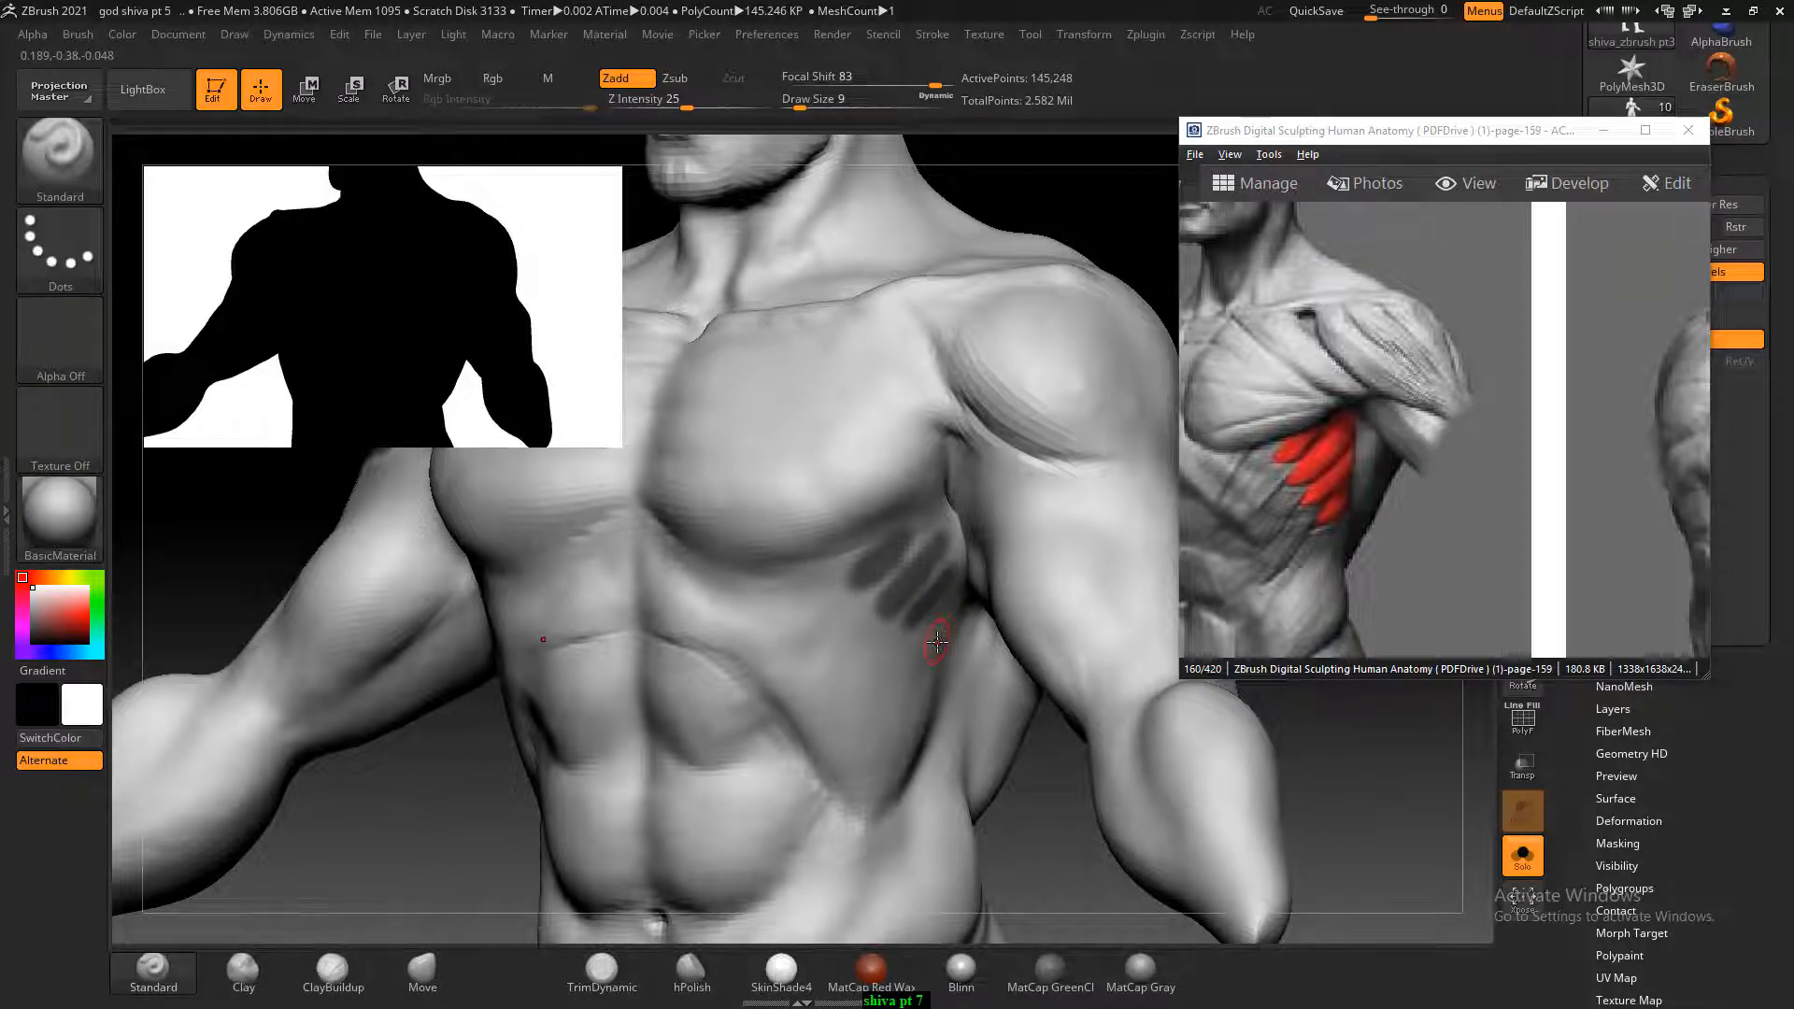
key(alt+Tab)
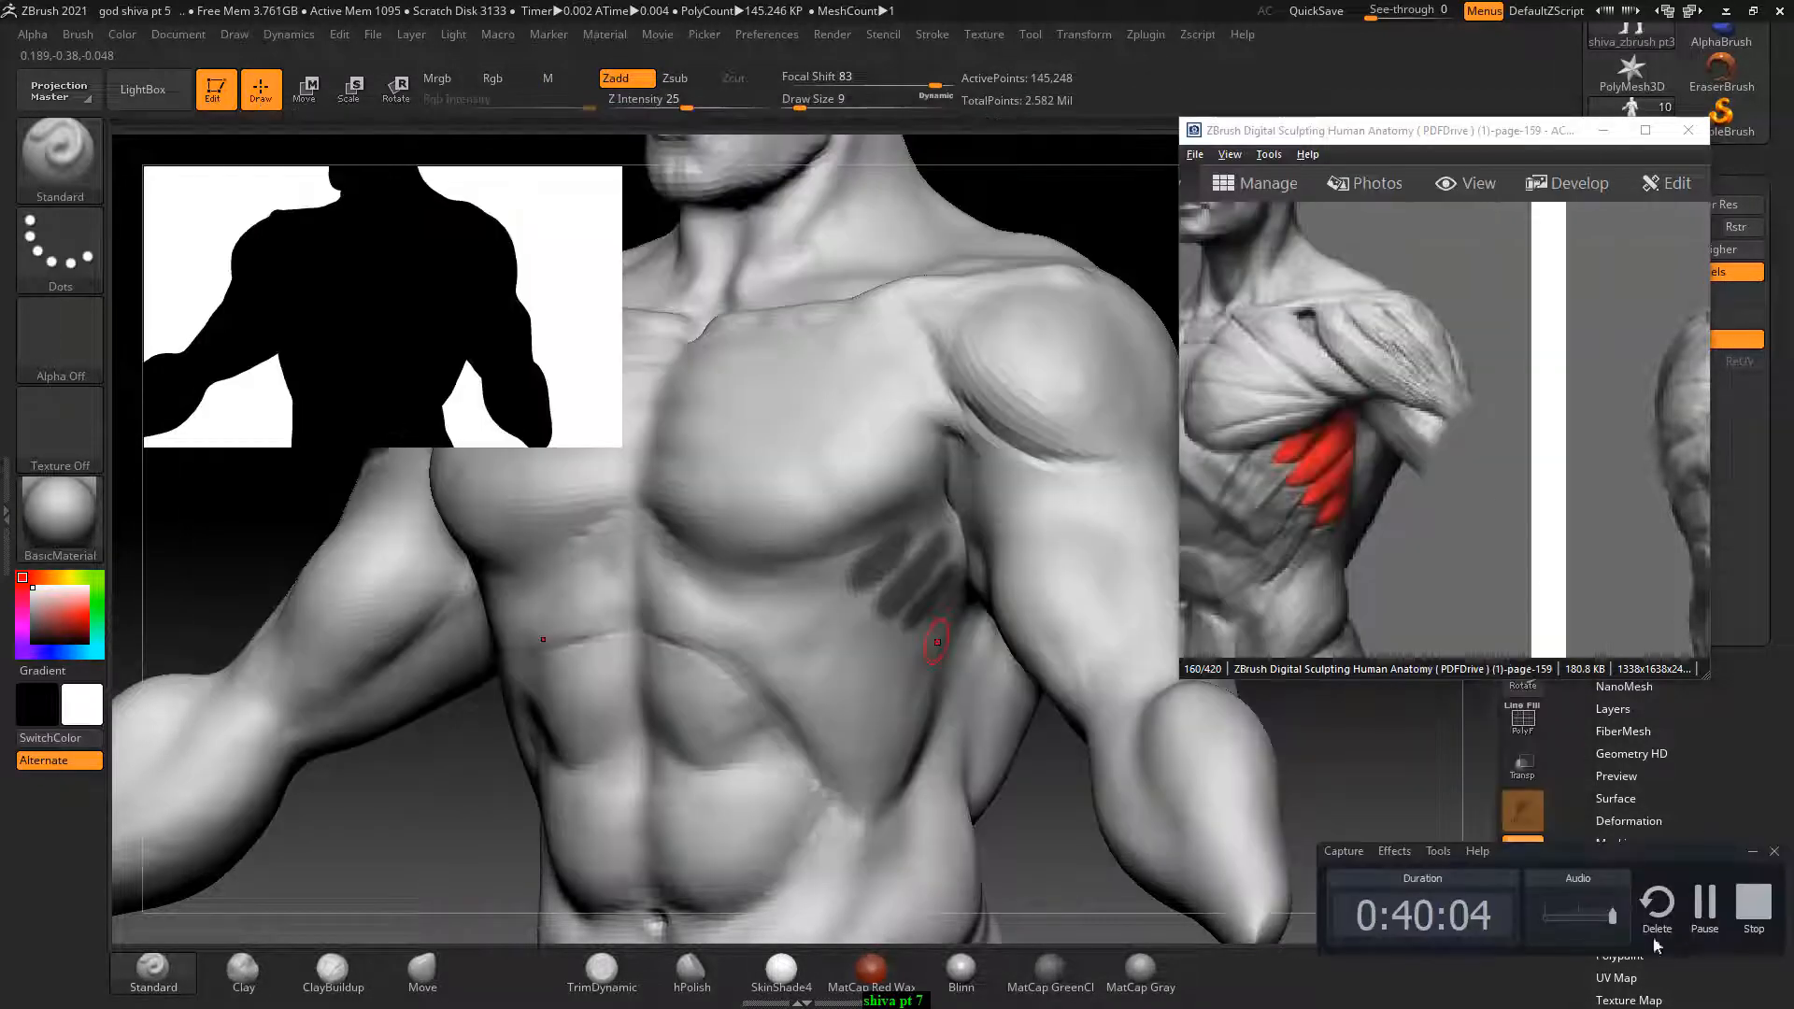
click(1701, 923)
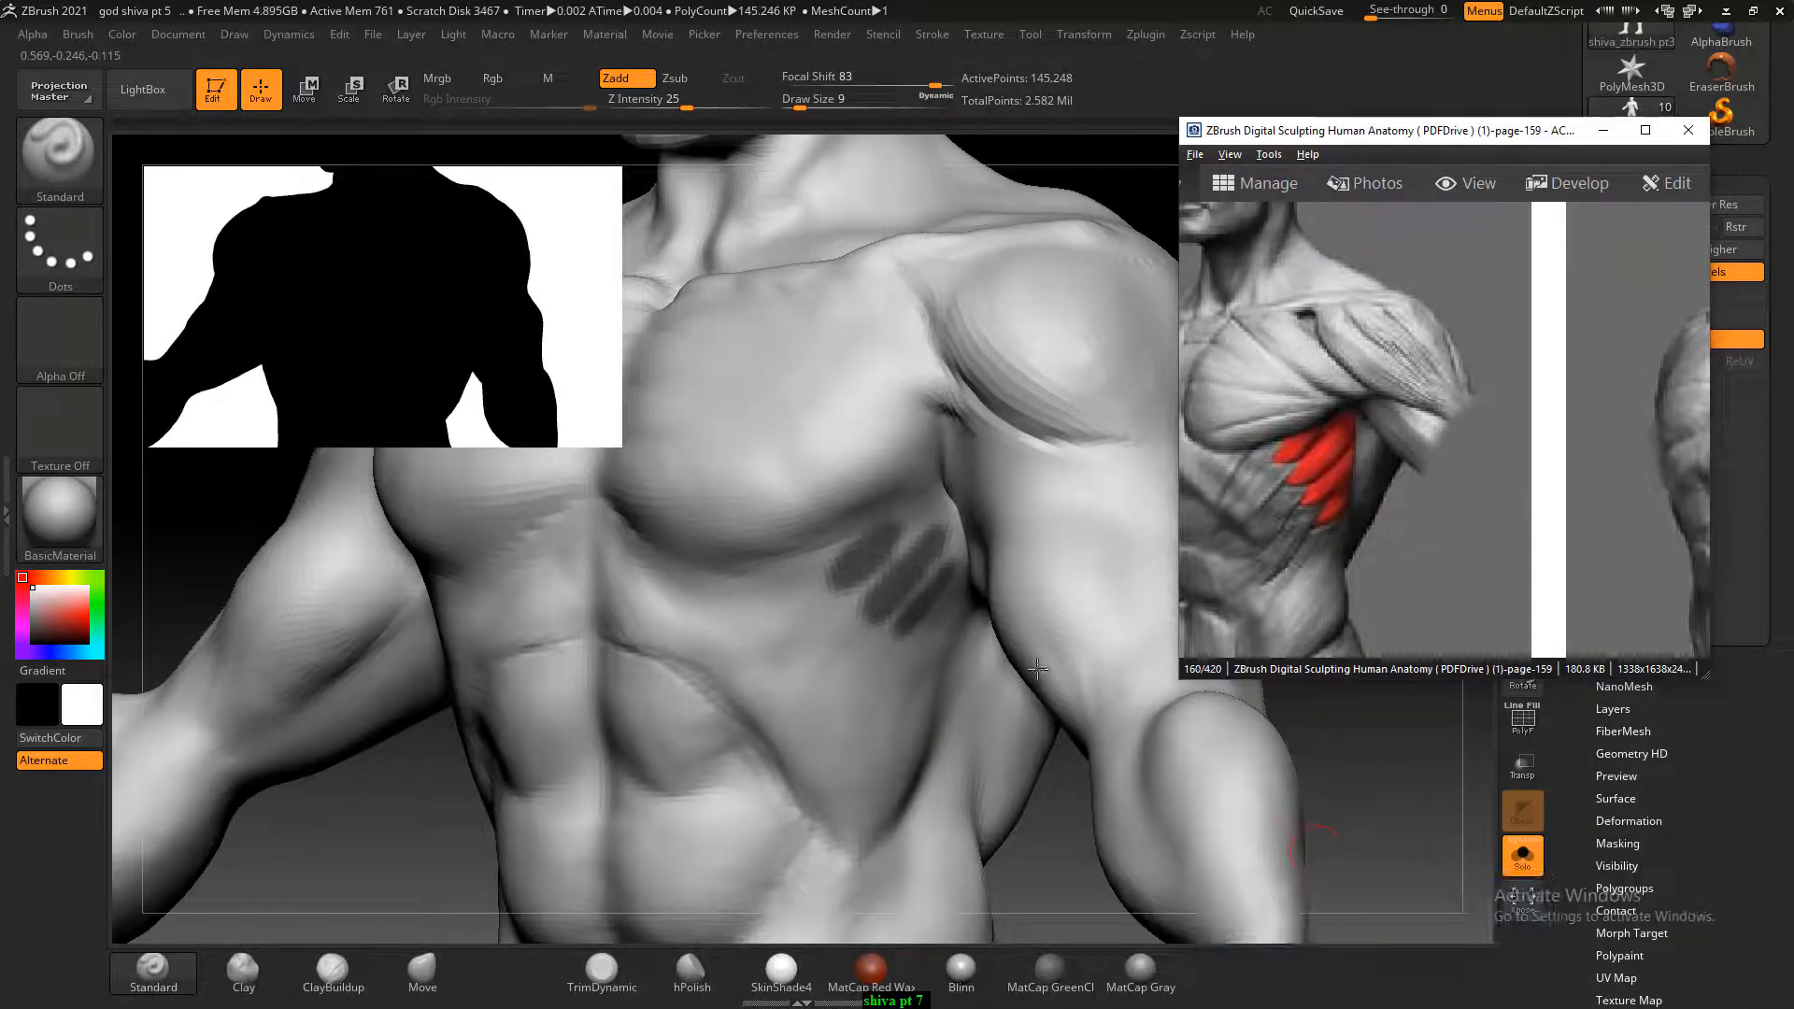
click(954, 560)
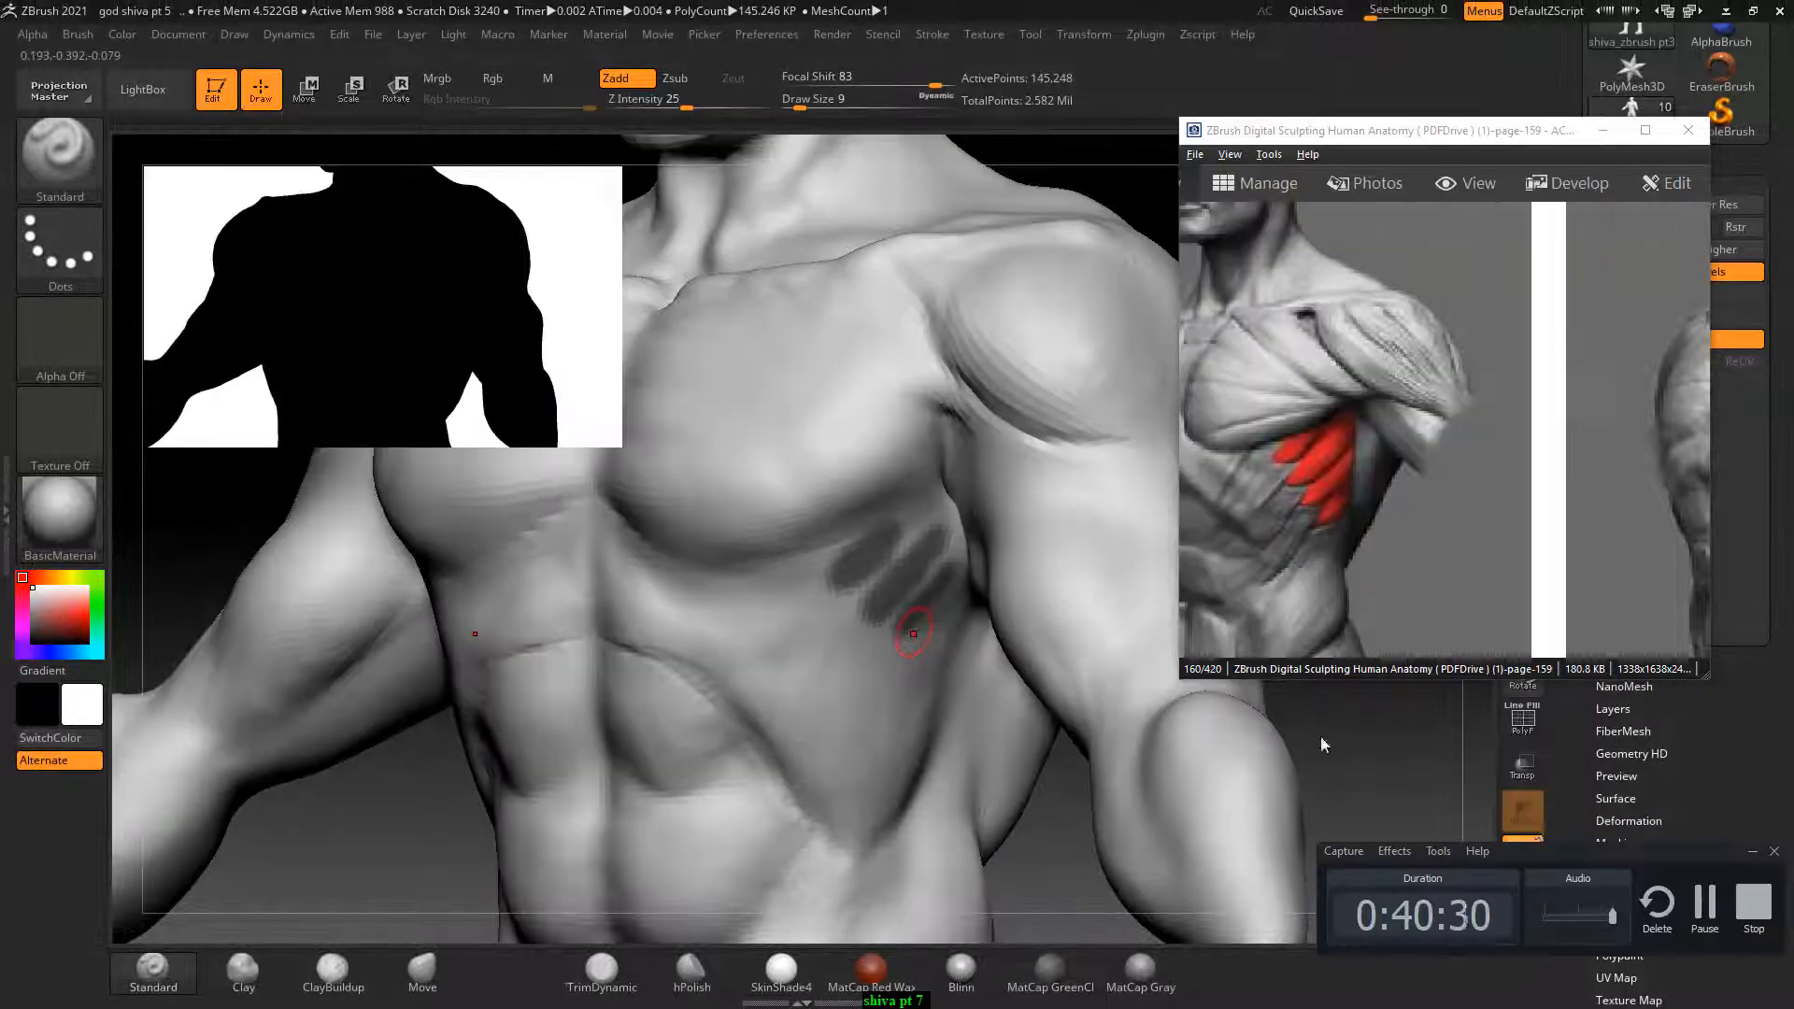
click(1704, 914)
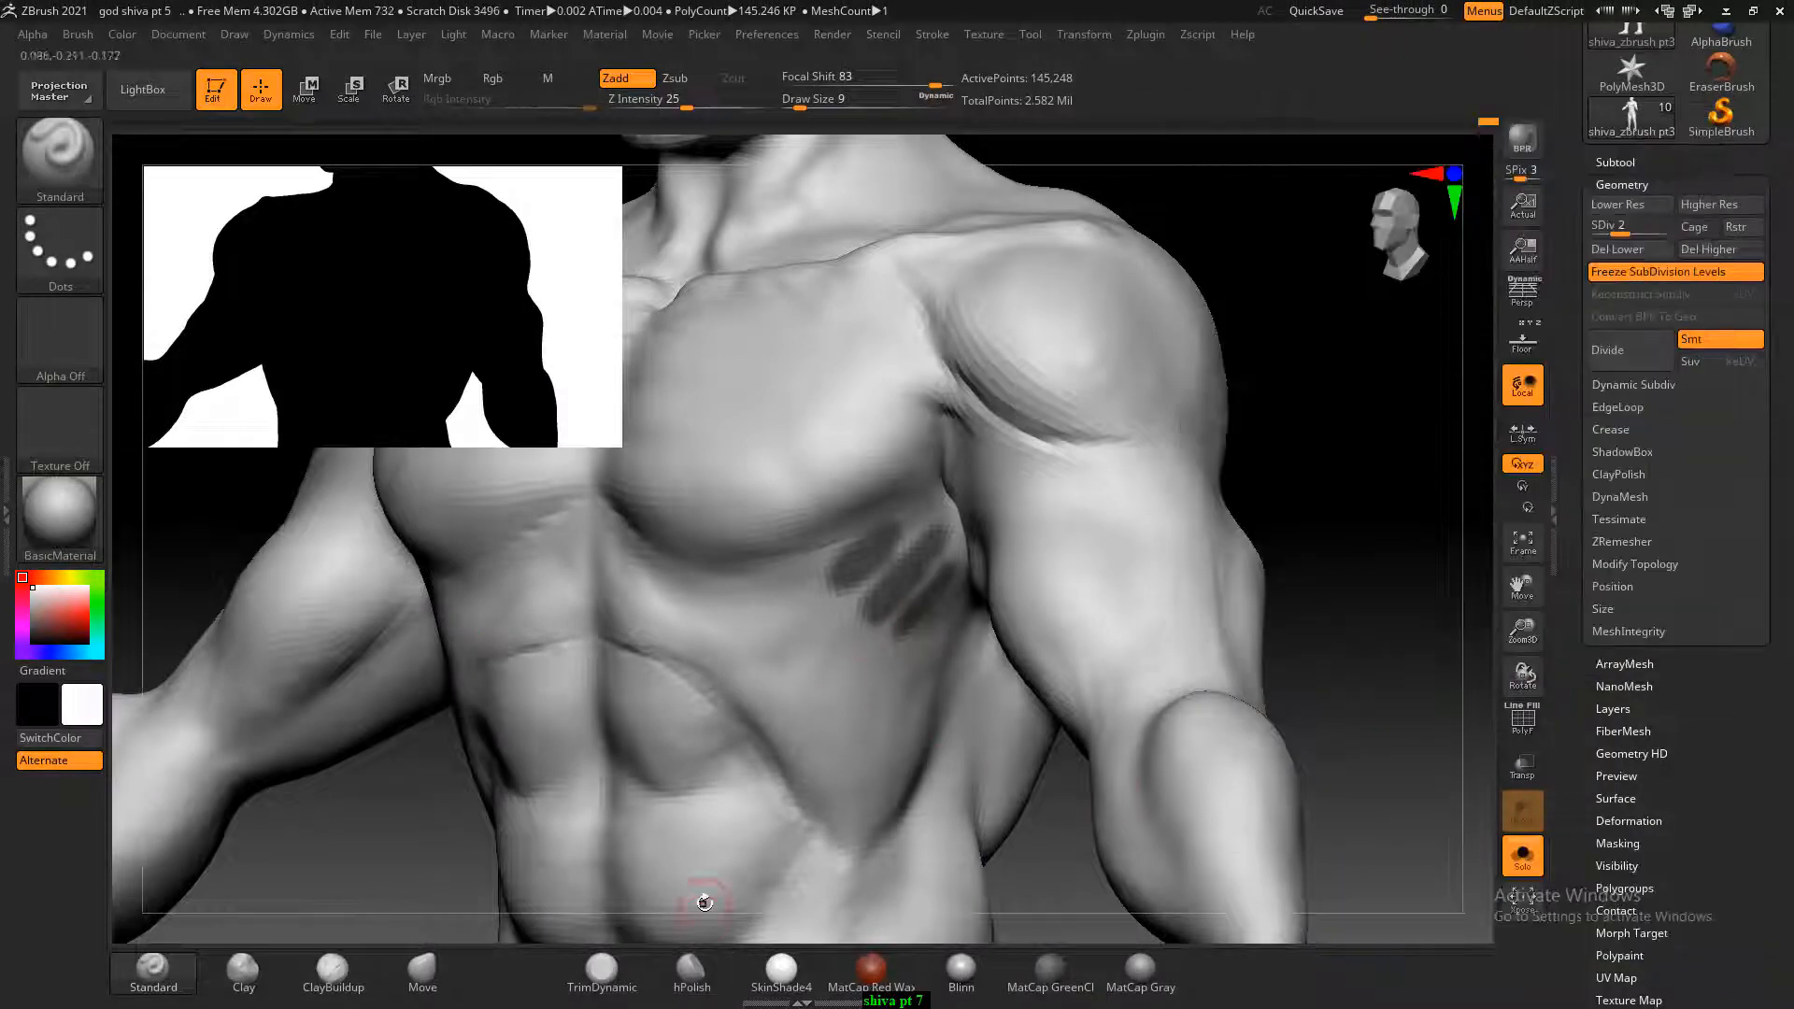
key(alt+Tab)
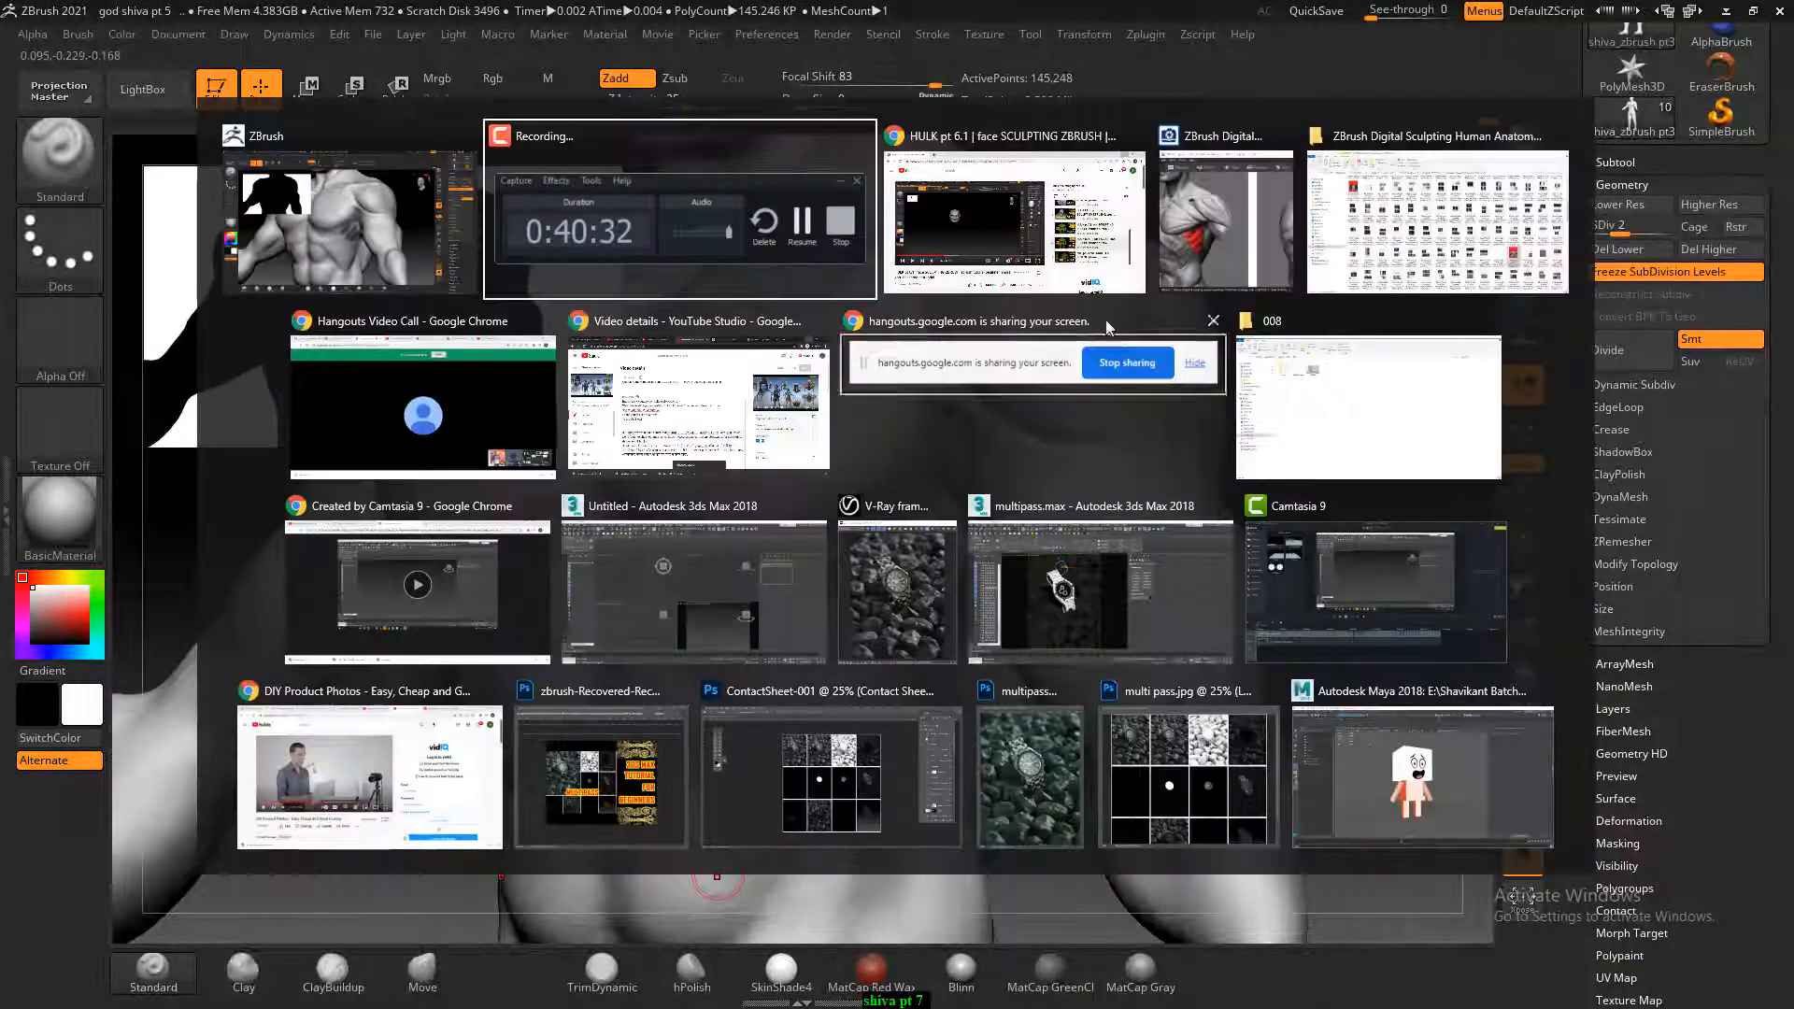